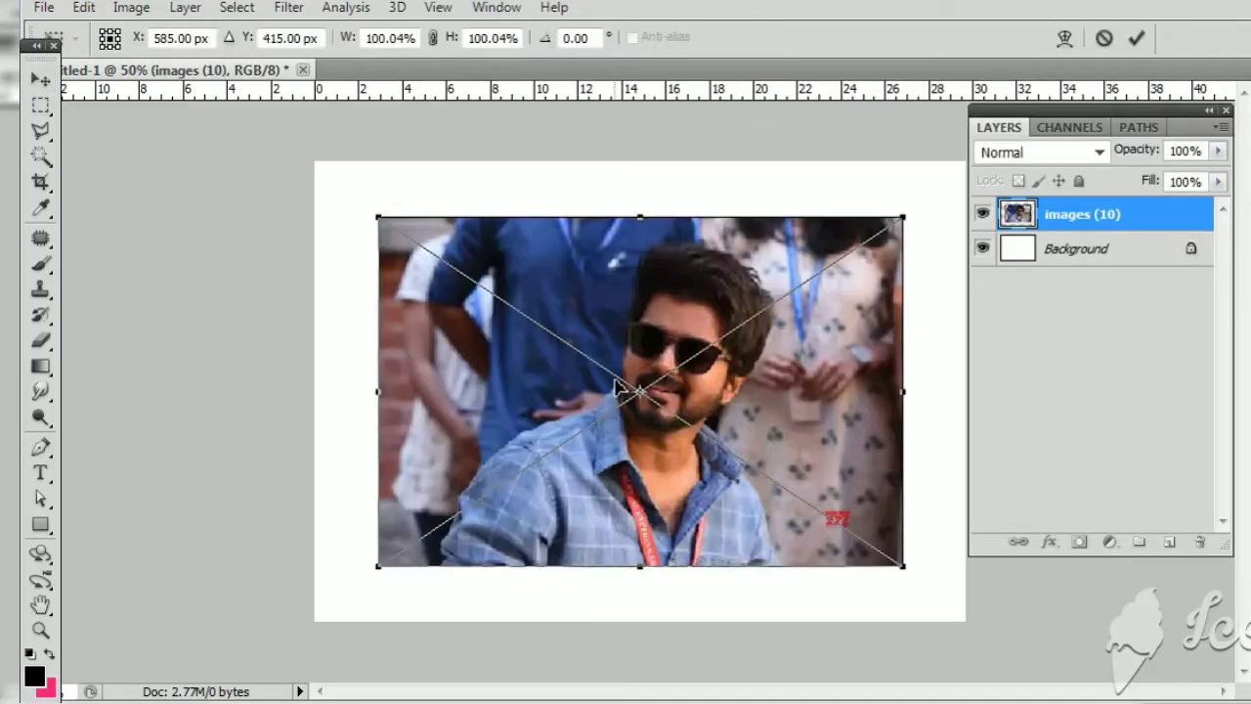
Step: Scale the pasted photo to about 133% so it fills the canvas width
{"action": "left_click_drag", "start_coordinate": [379, 565], "coordinate": [289, 623]}
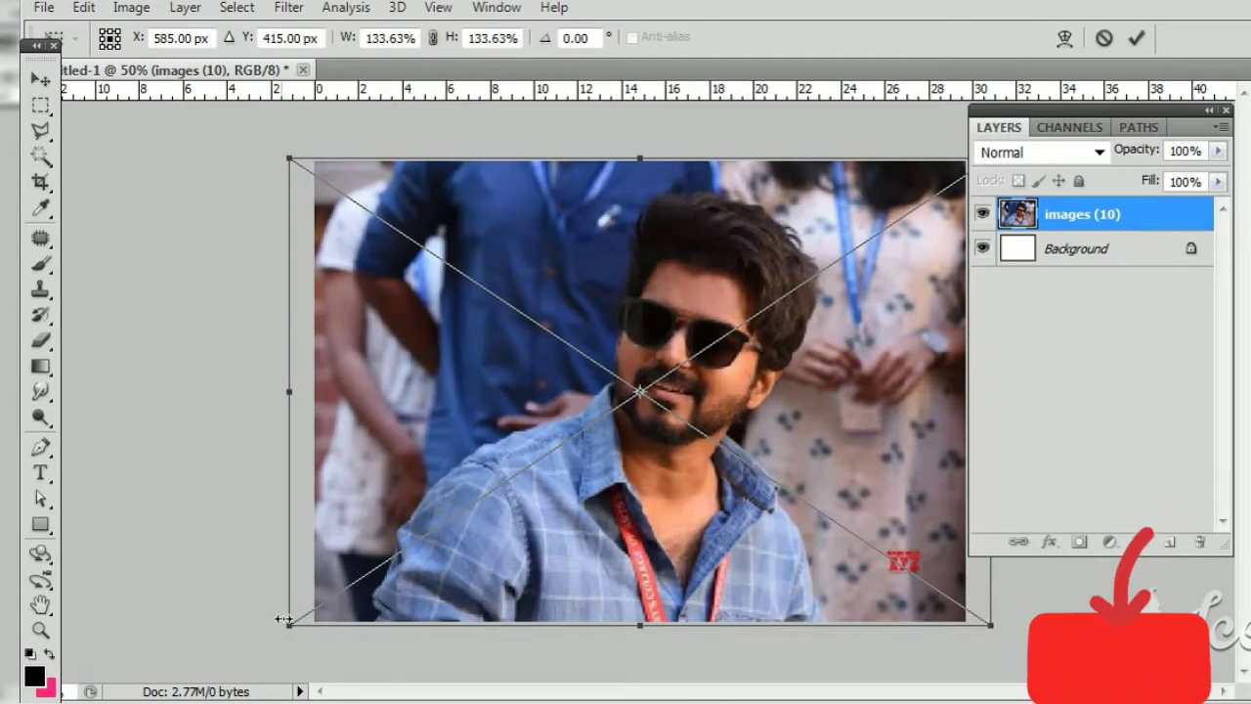
{"action": "key", "text": "Return"}
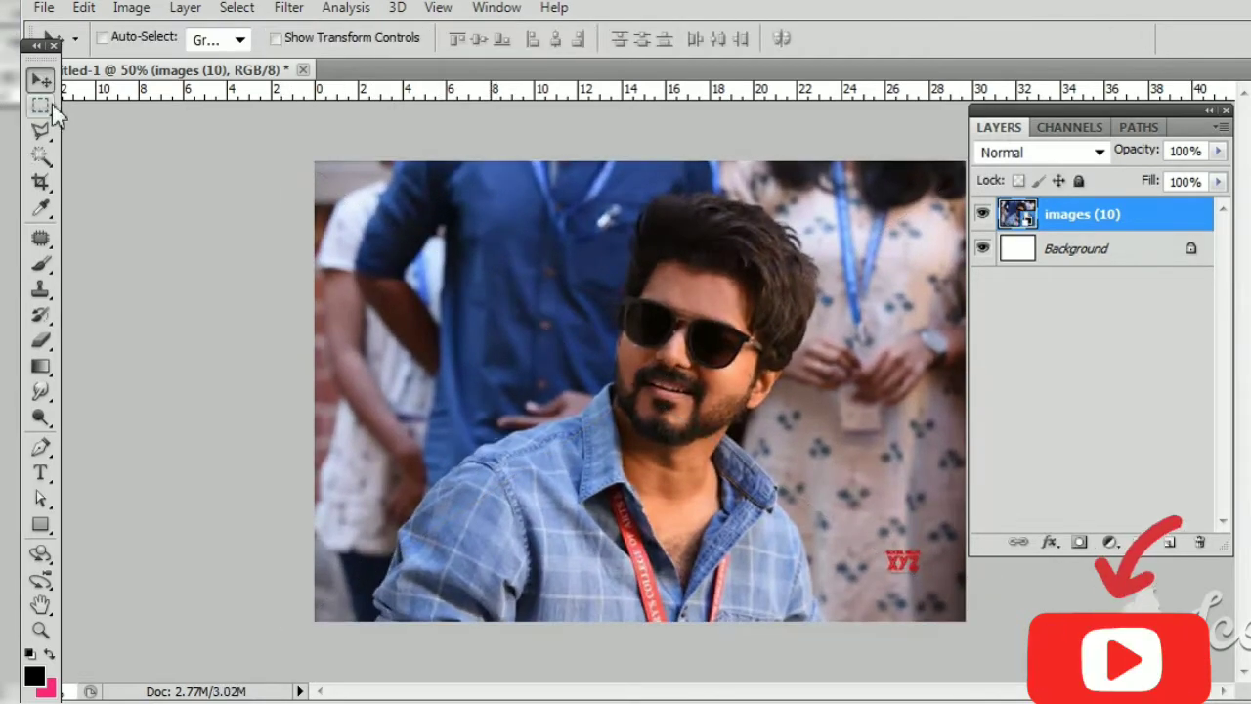
{"action": "left_click", "coordinate": [42, 106]}
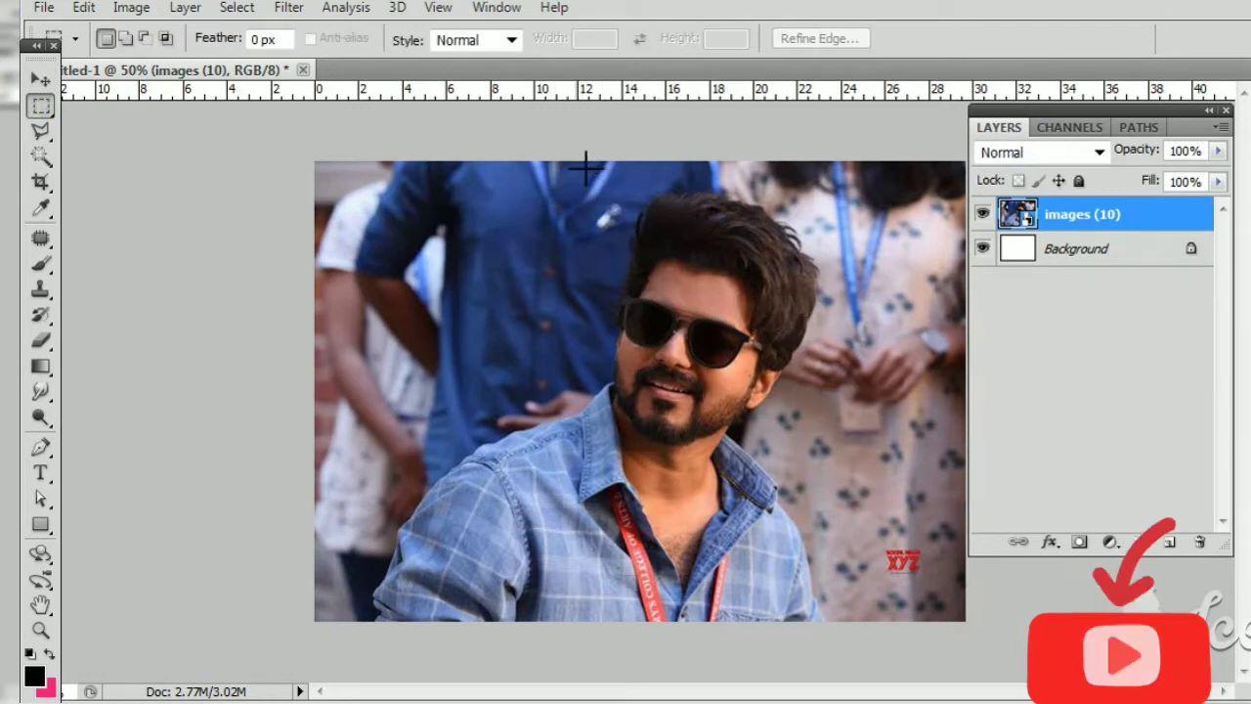
Step: Copy the head-and-shoulders area to Layer 1 and hide the original photo layer
{"action": "left_click_drag", "start_coordinate": [572, 162], "coordinate": [829, 459]}
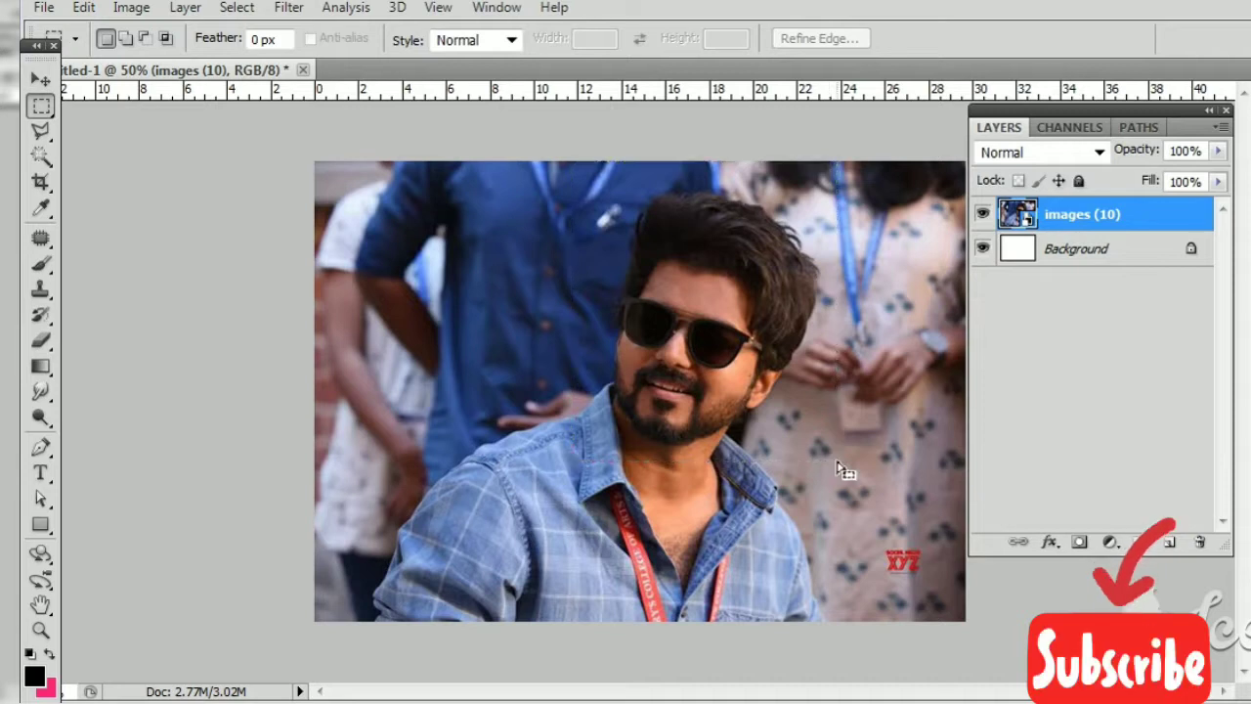
{"action": "key", "text": "ctrl+j"}
{"action": "left_click", "coordinate": [982, 249]}
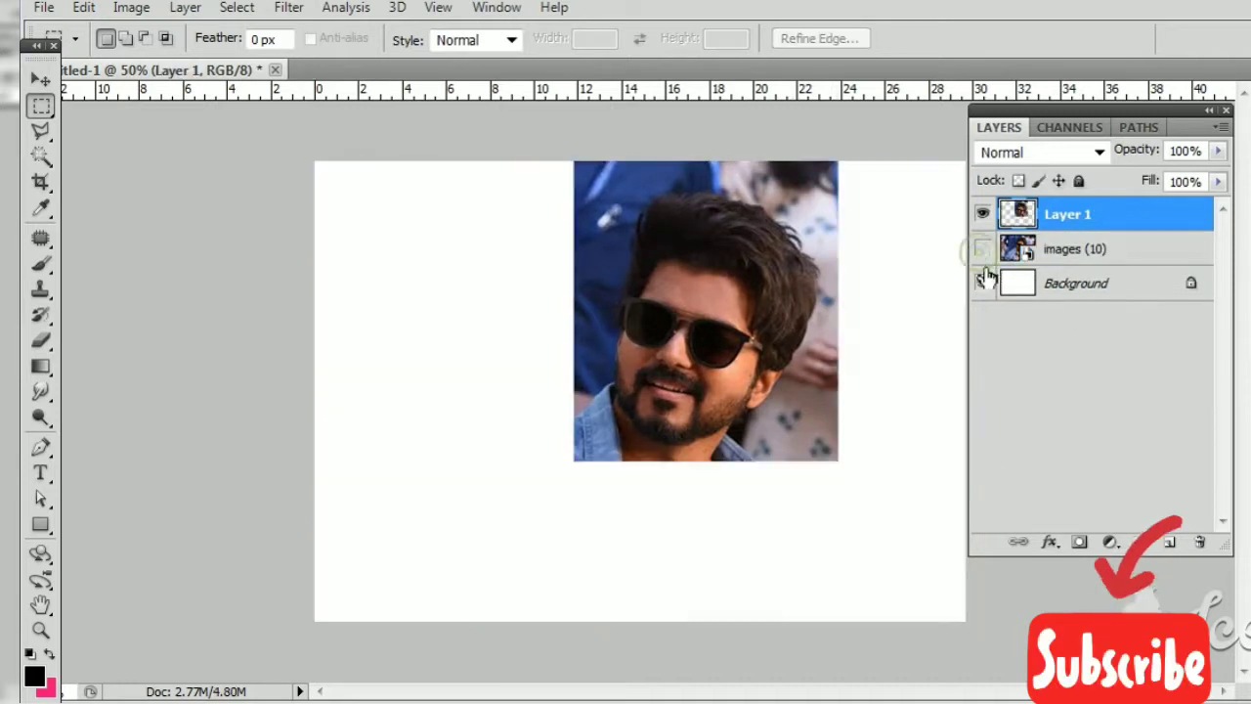
Step: Scale the face crop on Layer 1 up to about 129%
{"action": "key", "text": "ctrl+t"}
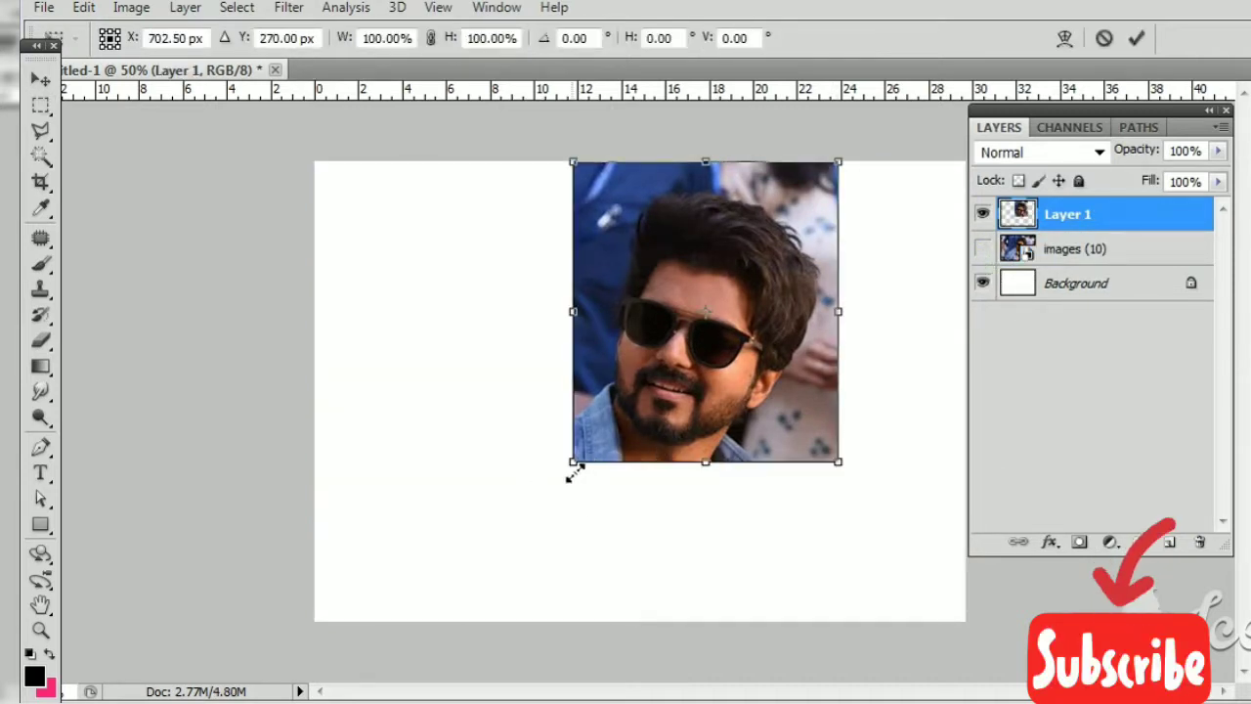
{"action": "left_click_drag", "start_coordinate": [572, 461], "coordinate": [511, 495]}
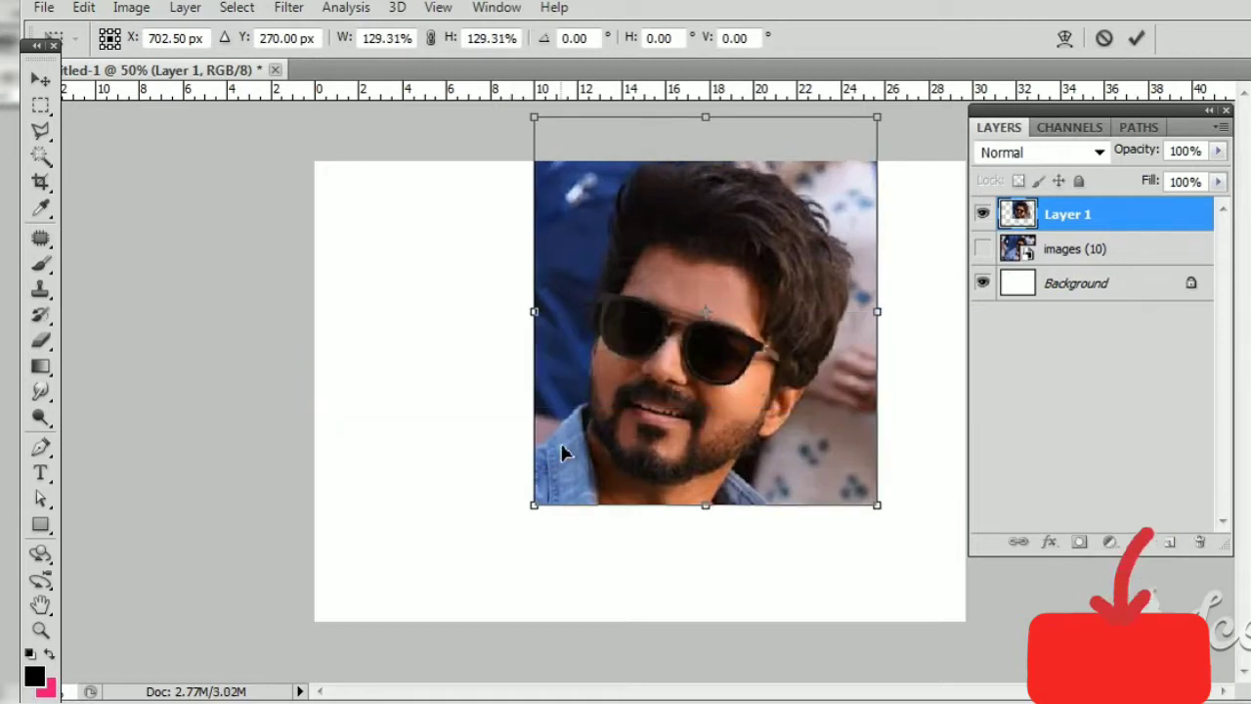
{"action": "key", "text": "Return"}
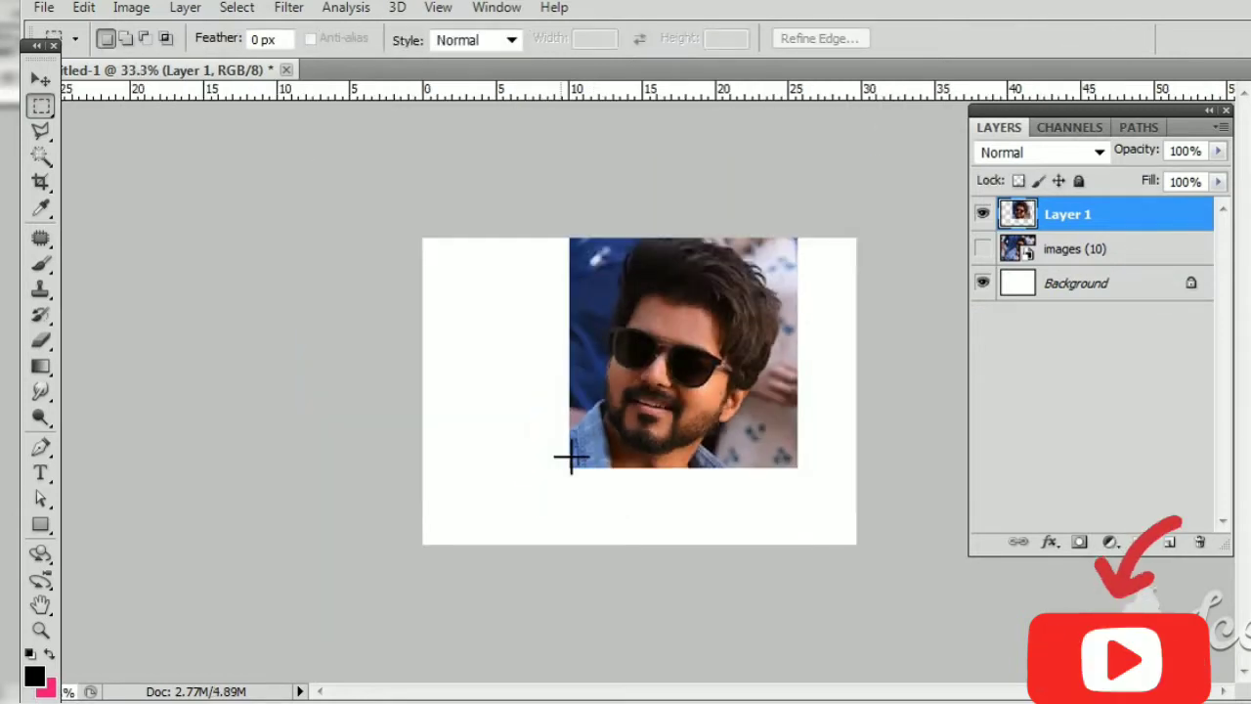
{"action": "key", "text": "v"}
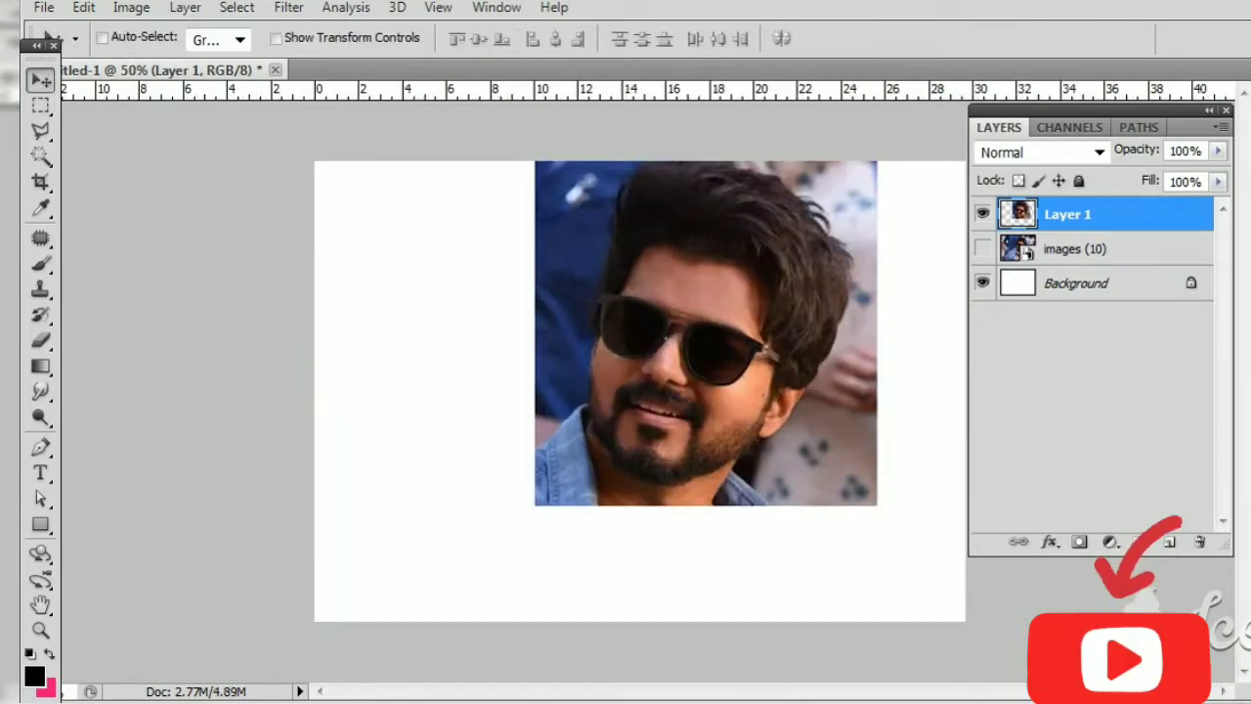
{"action": "left_click", "coordinate": [40, 181]}
Step: Enlarge the canvas on all sides by cropping beyond its edges
{"action": "key", "text": "ctrl+minus"}
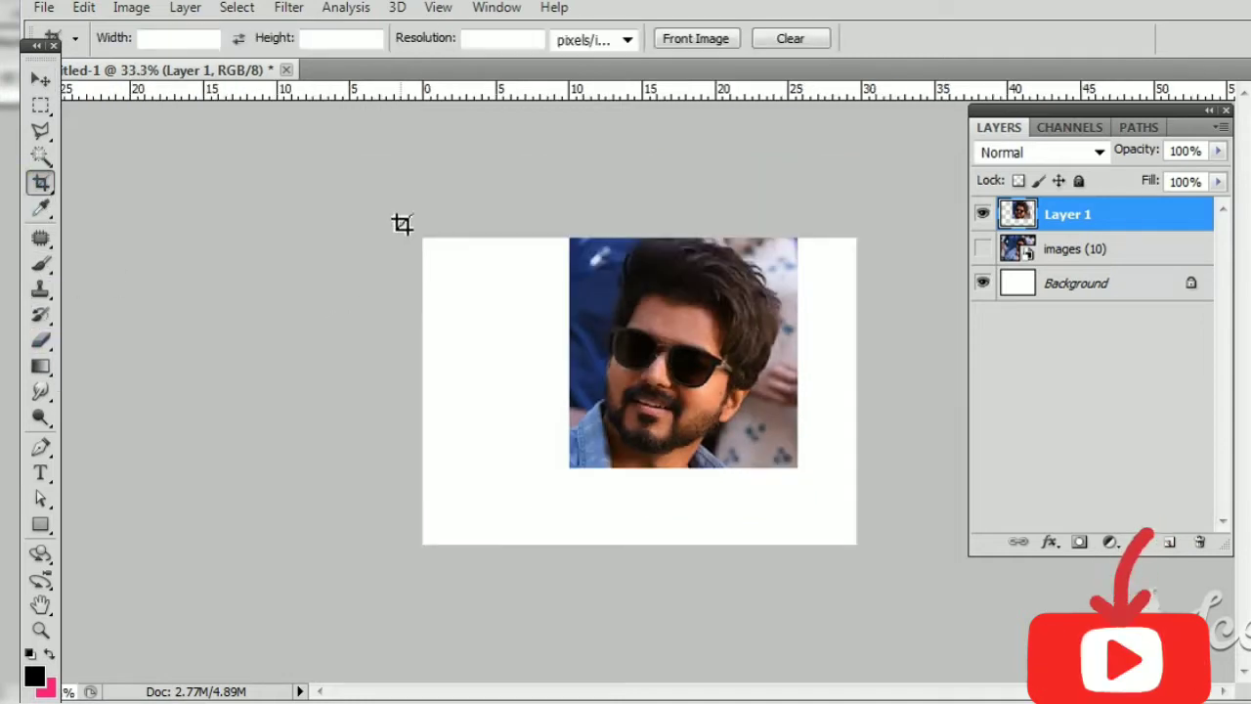
{"action": "left_click_drag", "start_coordinate": [399, 224], "coordinate": [857, 548]}
{"action": "left_click_drag", "start_coordinate": [420, 544], "coordinate": [330, 605]}
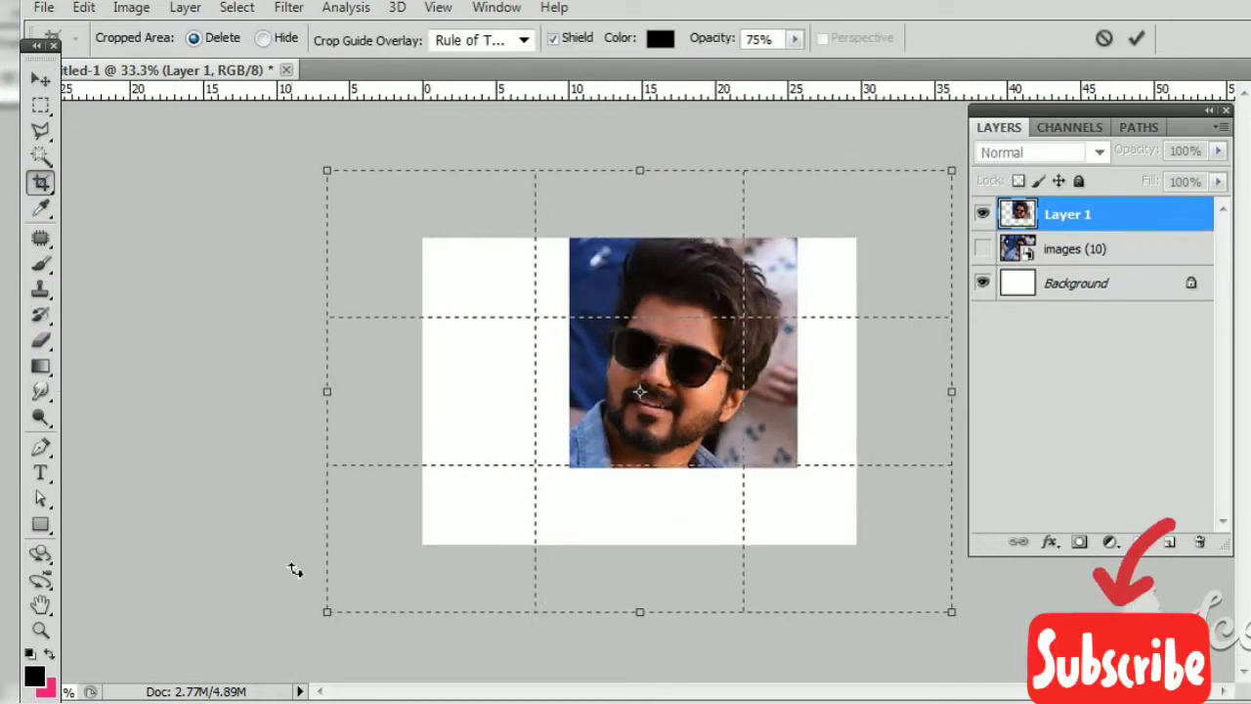
{"action": "key", "text": "Return"}
Step: Fill the Background layer's new border with white
{"action": "left_click", "coordinate": [1072, 294]}
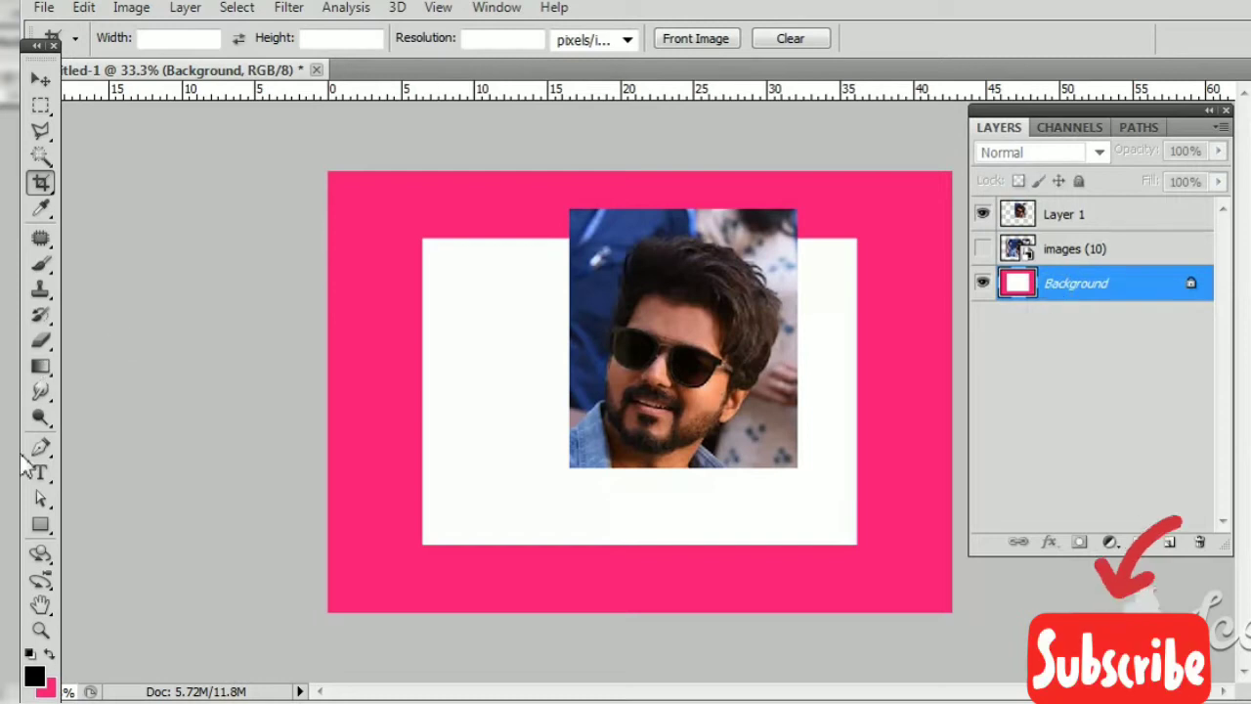
{"action": "left_click", "coordinate": [34, 675]}
{"action": "left_click", "coordinate": [848, 242]}
{"action": "key", "text": "Return"}
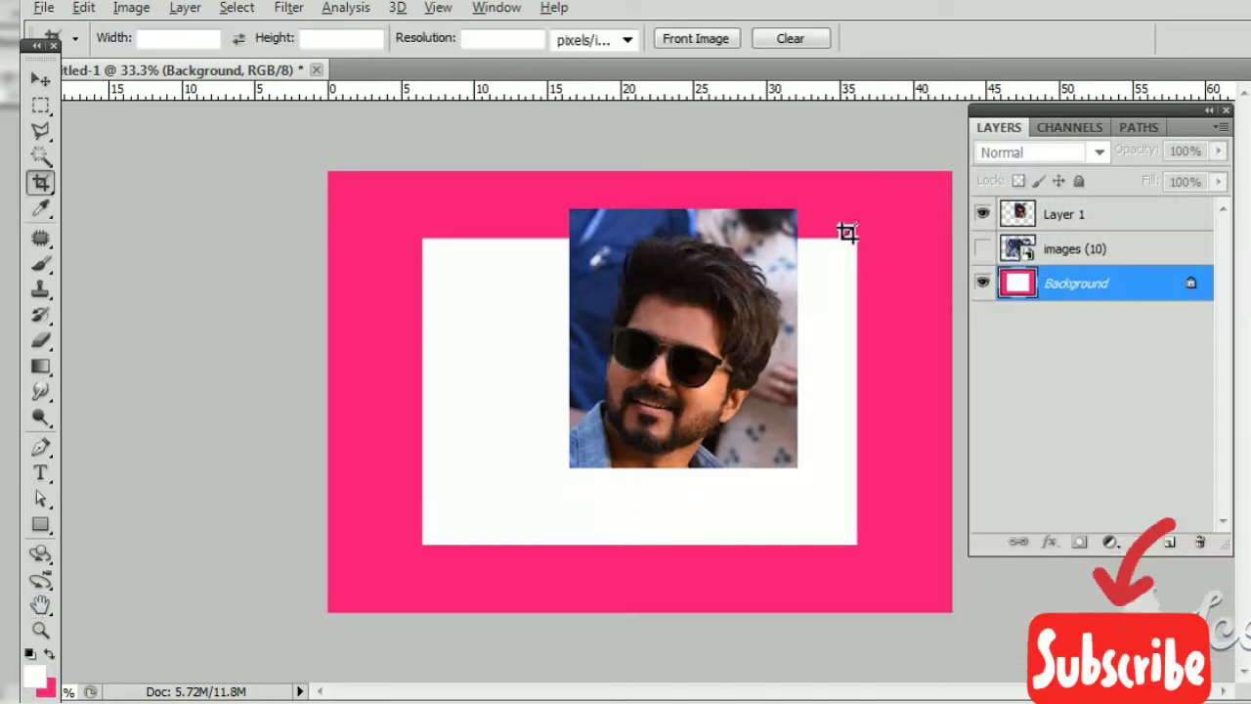
{"action": "key", "text": "alt+BackSpace"}
Step: Show the original photo layer images (10) again and select it
{"action": "key", "text": "v"}
{"action": "left_click", "coordinate": [982, 248]}
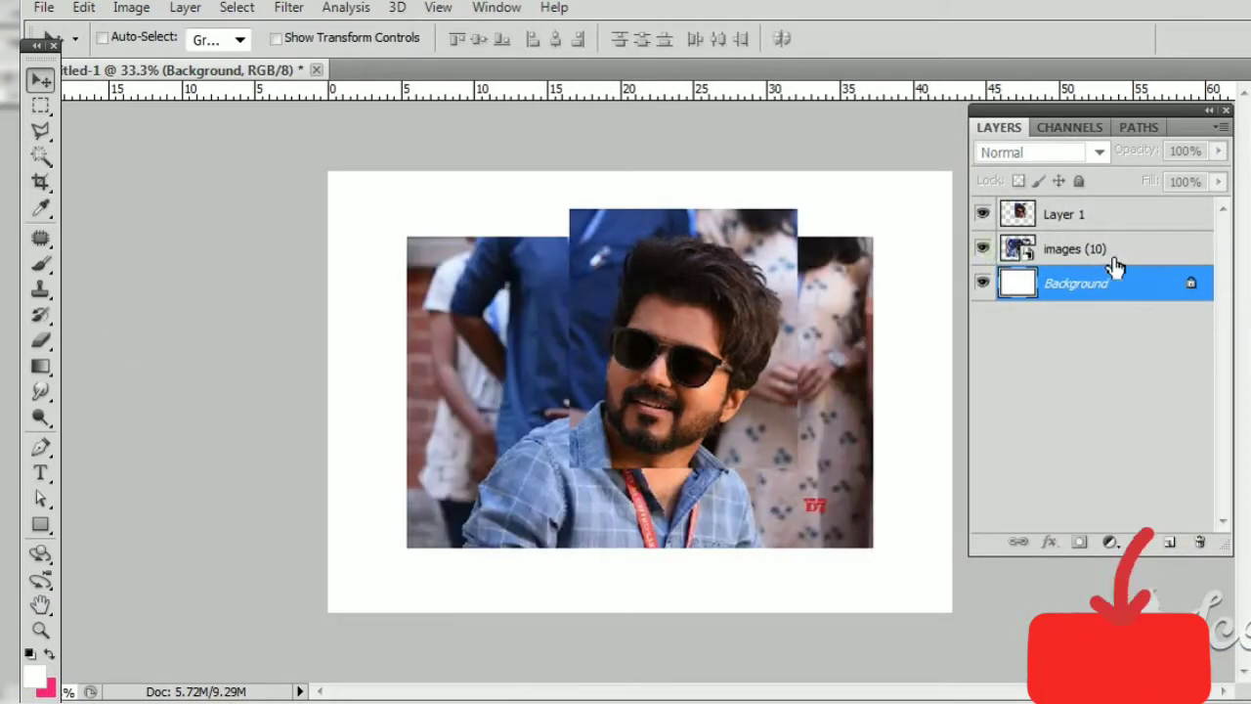
{"action": "left_click", "coordinate": [1081, 248]}
Step: Move the full photo down beneath the face crop
{"action": "key", "text": "ctrl+t"}
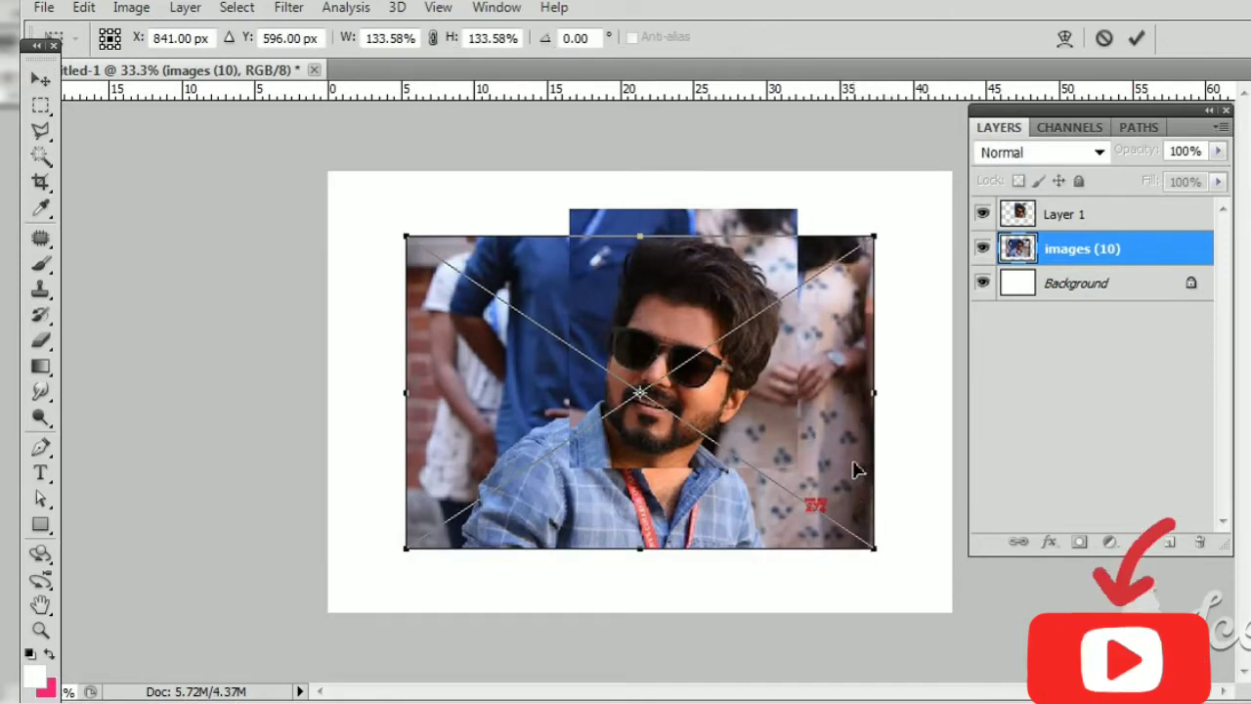
{"action": "left_click_drag", "start_coordinate": [853, 470], "coordinate": [847, 506]}
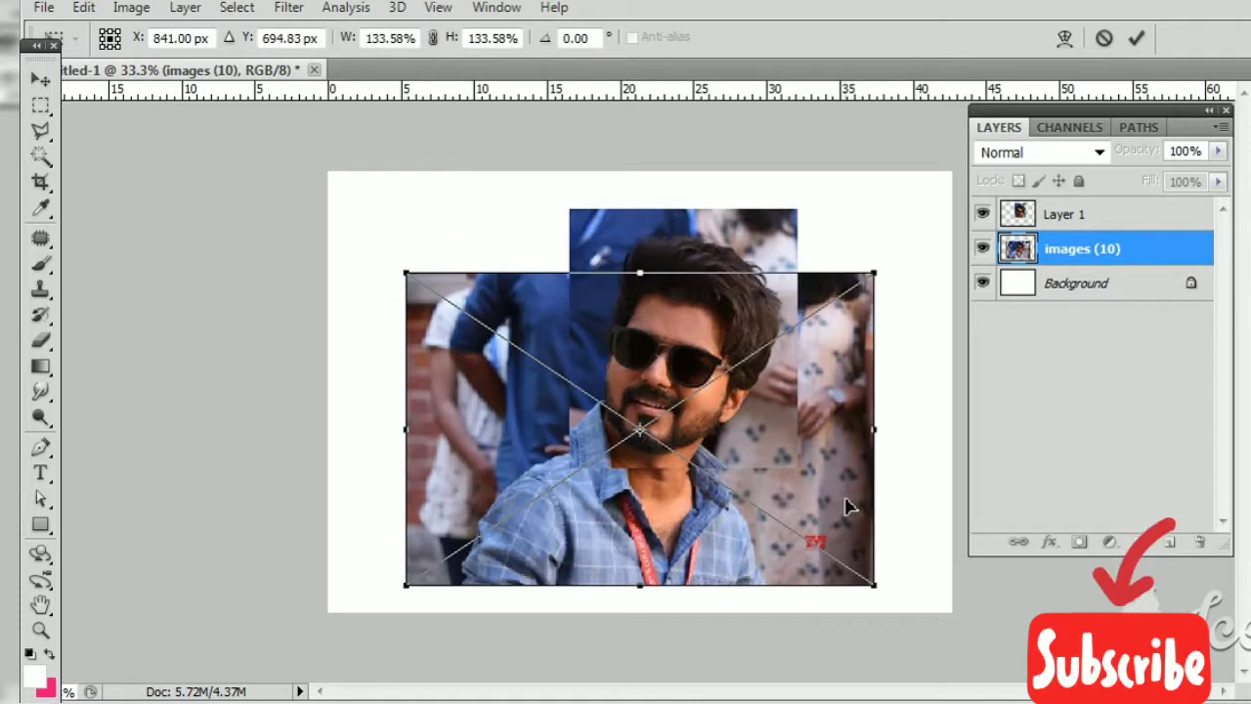
{"action": "key", "text": "Return"}
Step: Scale the face layer up and shift it up and right
{"action": "left_click", "coordinate": [1060, 214]}
{"action": "key", "text": "ctrl+t"}
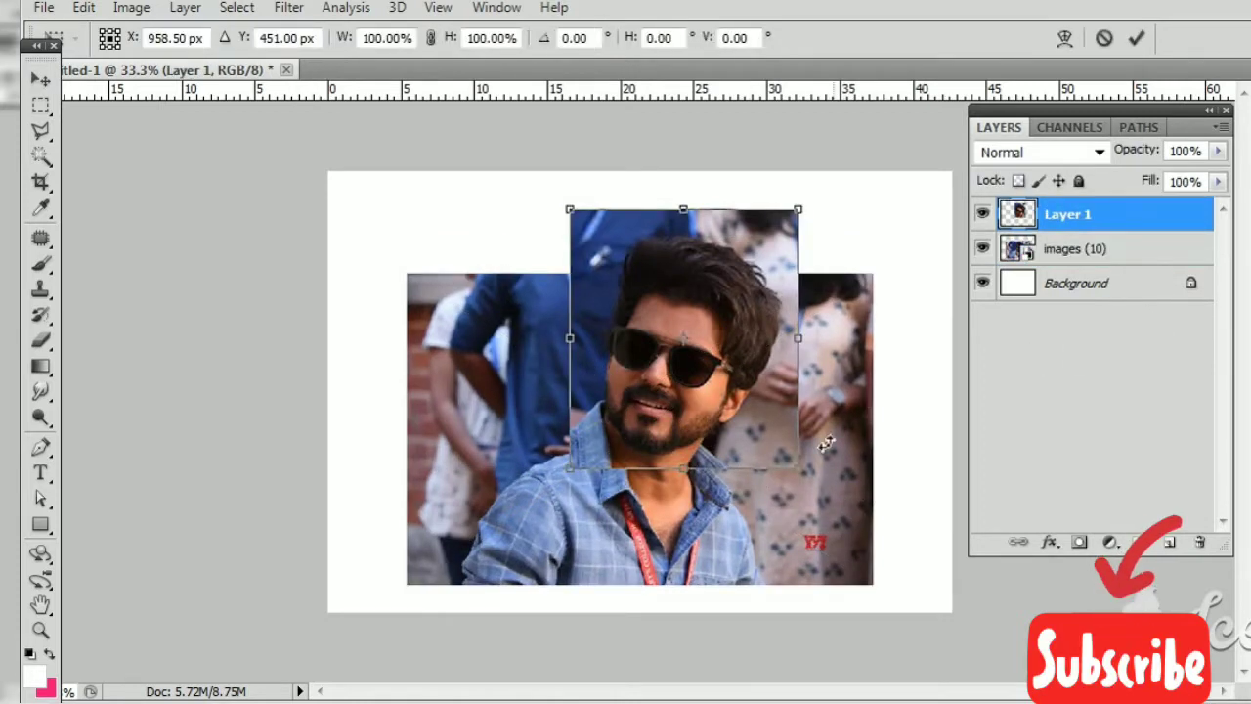
{"action": "left_click_drag", "start_coordinate": [796, 469], "coordinate": [827, 496]}
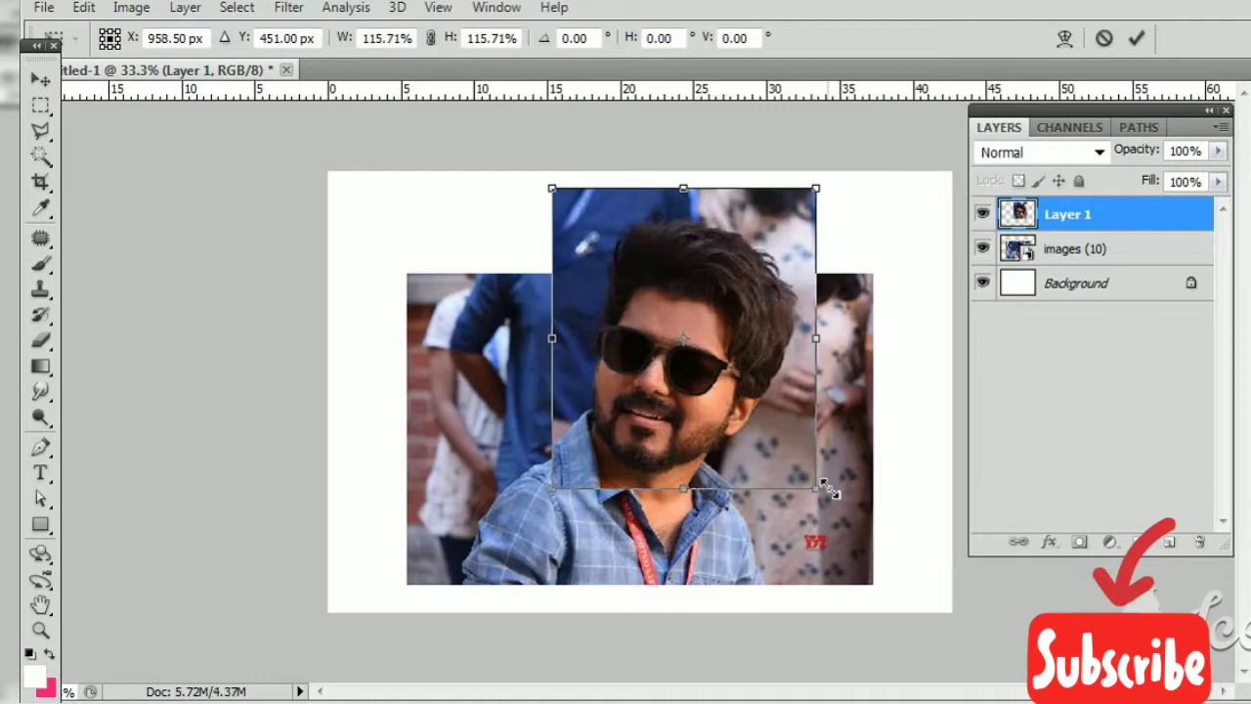
{"action": "key", "text": "Return"}
{"action": "key", "text": "ctrl+plus"}
{"action": "mouse_move", "coordinate": [753, 475]}
{"action": "left_mouse_down"}
{"action": "mouse_move", "coordinate": [790, 414]}
{"action": "mouse_move", "coordinate": [790, 465]}
{"action": "left_mouse_up"}
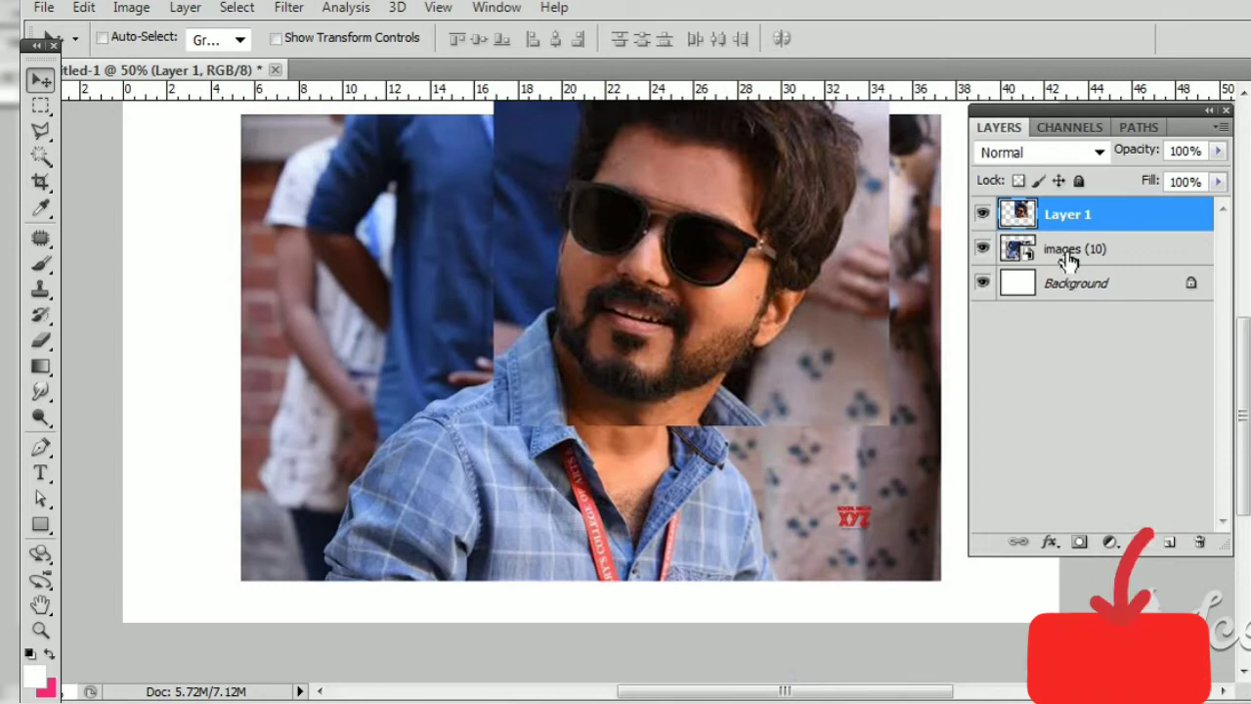
Step: Distort the full photo's lower corners to about 146% by 149% so it aligns with the face
{"action": "left_click", "coordinate": [1070, 248]}
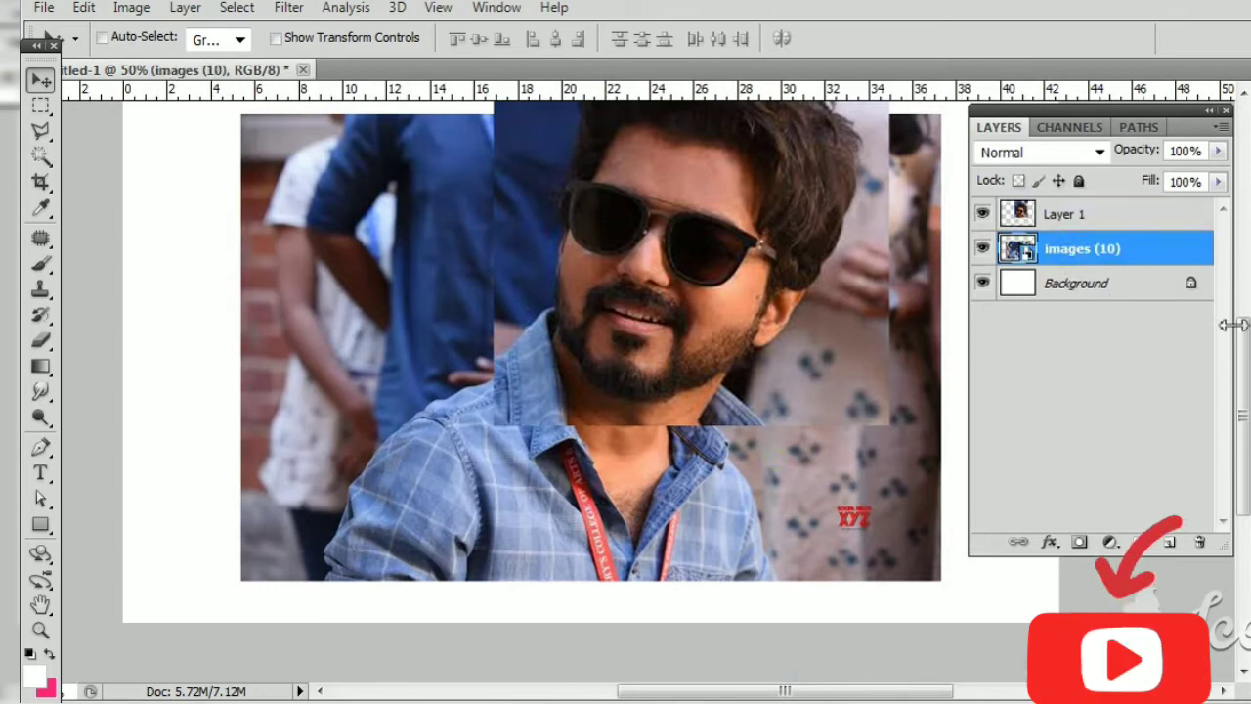
{"action": "key", "text": "ctrl+t"}
{"action": "left_click_drag", "start_coordinate": [496, 435], "coordinate": [482, 421]}
{"action": "left_click_drag", "start_coordinate": [228, 544], "coordinate": [252, 563]}
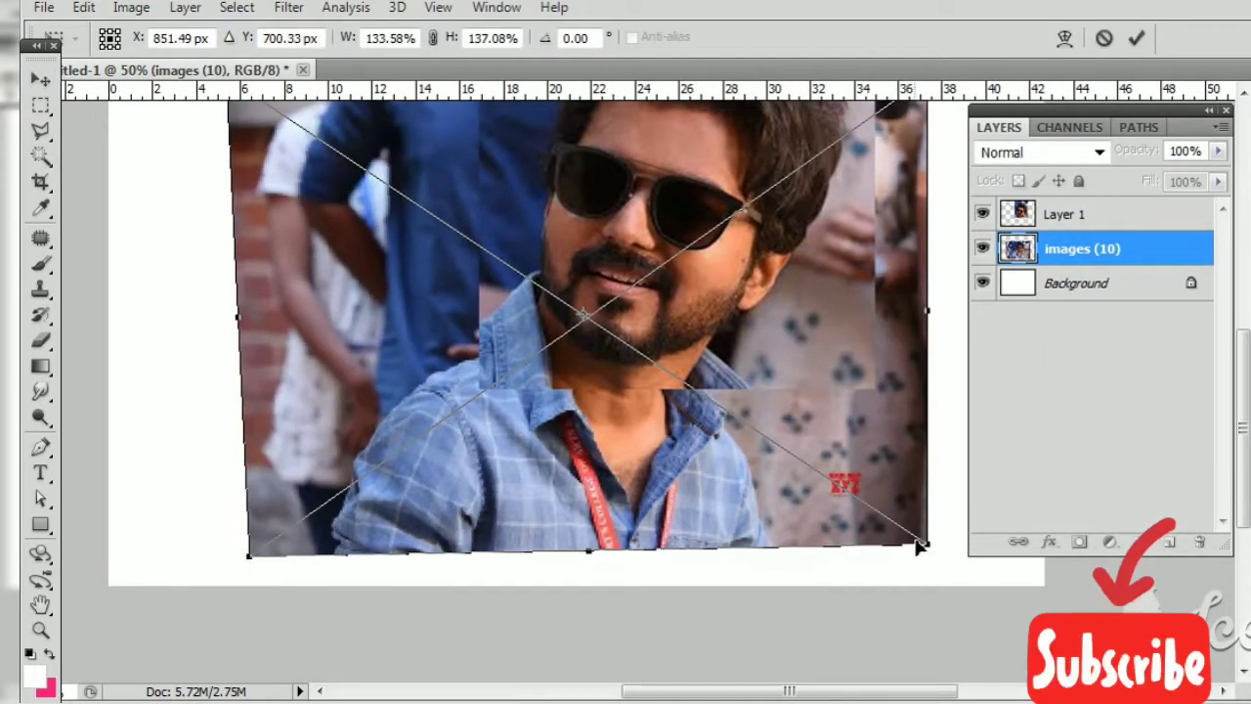
{"action": "left_click_drag", "start_coordinate": [926, 549], "coordinate": [914, 554]}
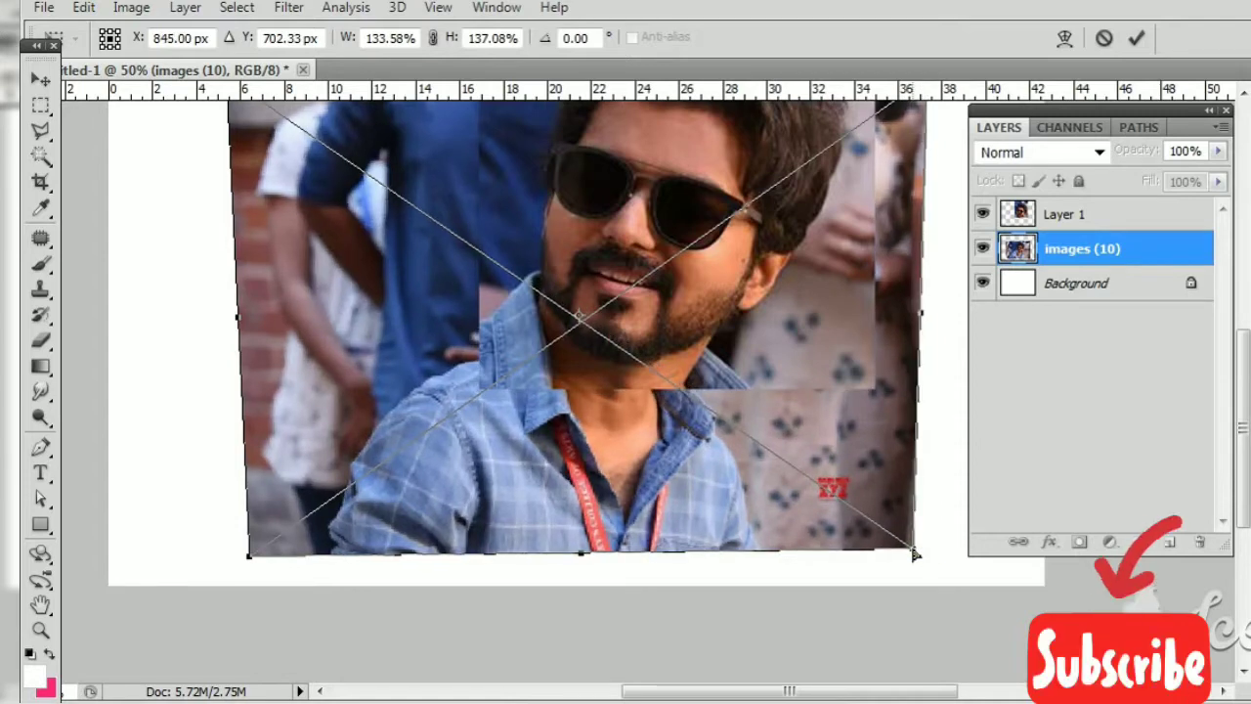
{"action": "left_click_drag", "start_coordinate": [248, 556], "coordinate": [218, 586]}
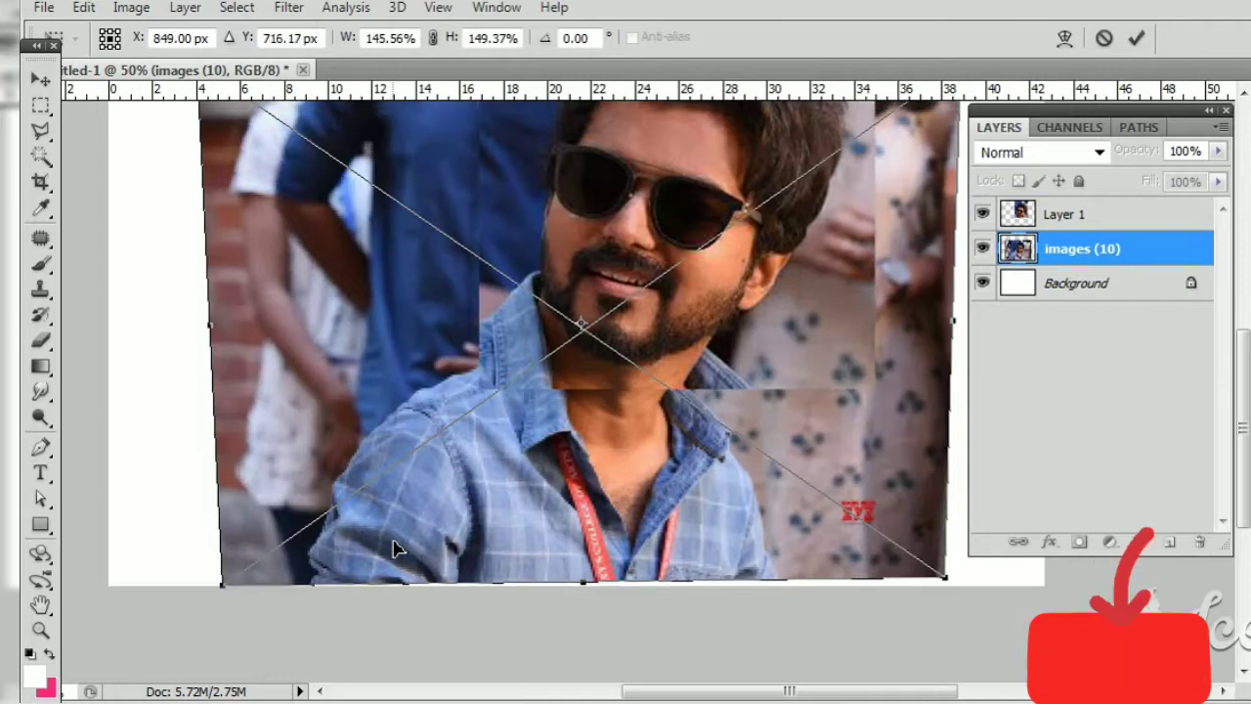
{"action": "key", "text": "Return"}
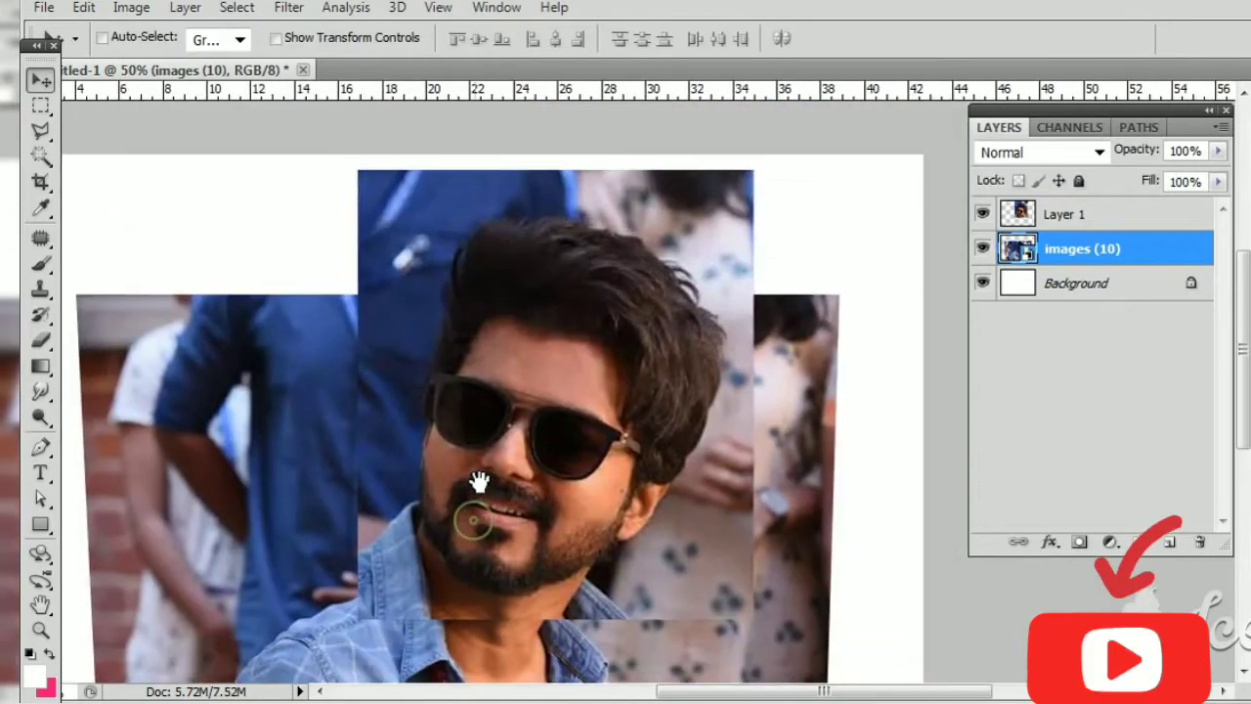
Step: Zoom in closely on the face and hairline
{"action": "left_click_drag", "start_coordinate": [478, 482], "coordinate": [492, 363]}
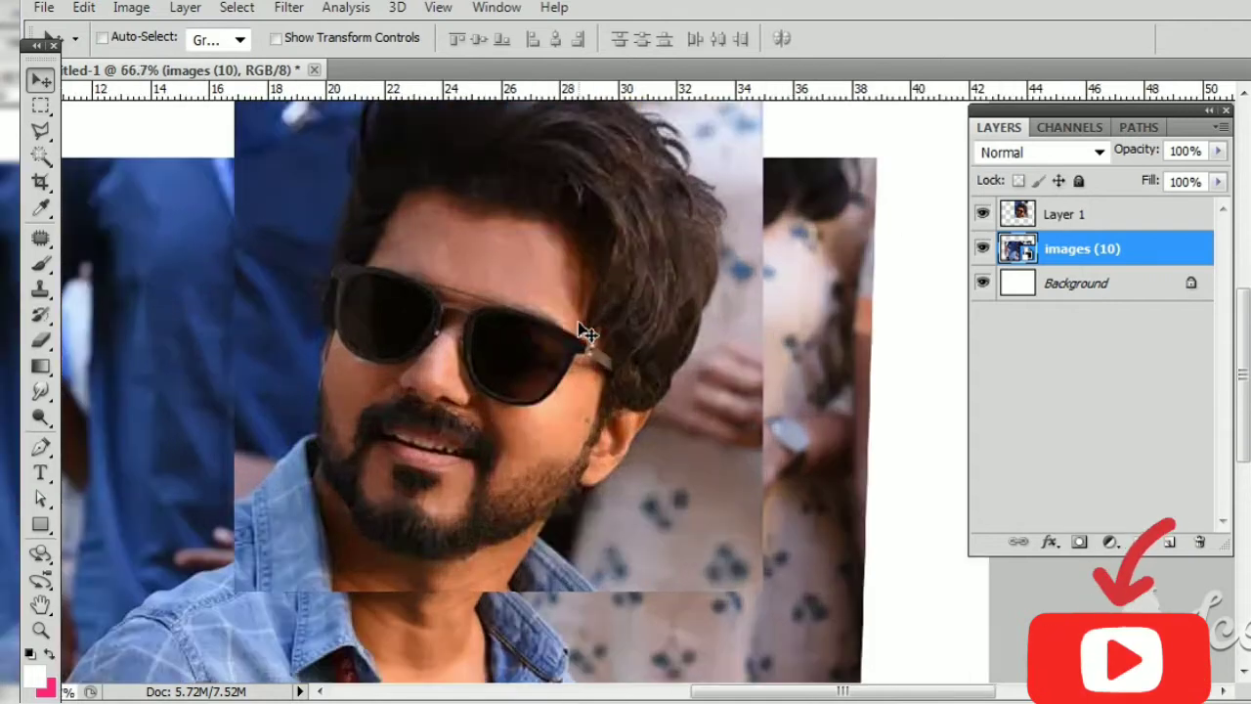
{"action": "key", "text": "ctrl+plus"}
{"action": "left_click_drag", "start_coordinate": [446, 349], "coordinate": [437, 443]}
{"action": "key", "text": "ctrl+plus"}
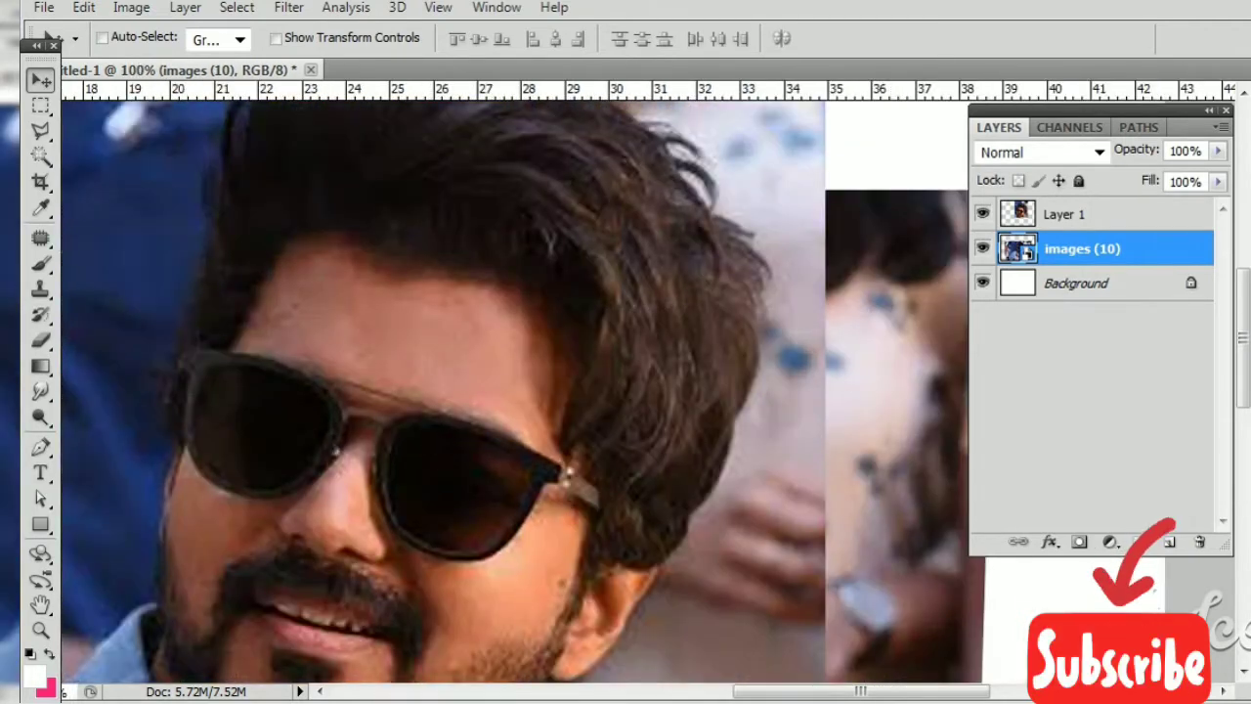
{"action": "key", "text": "p"}
{"action": "key", "text": "ctrl+plus"}
{"action": "left_click_drag", "start_coordinate": [305, 227], "coordinate": [290, 424]}
Step: Start the hair outline at the left temple, tracing over the top and across the crown
{"action": "scroll", "coordinate": [78, 440], "scroll_direction": "left", "scroll_amount": 5}
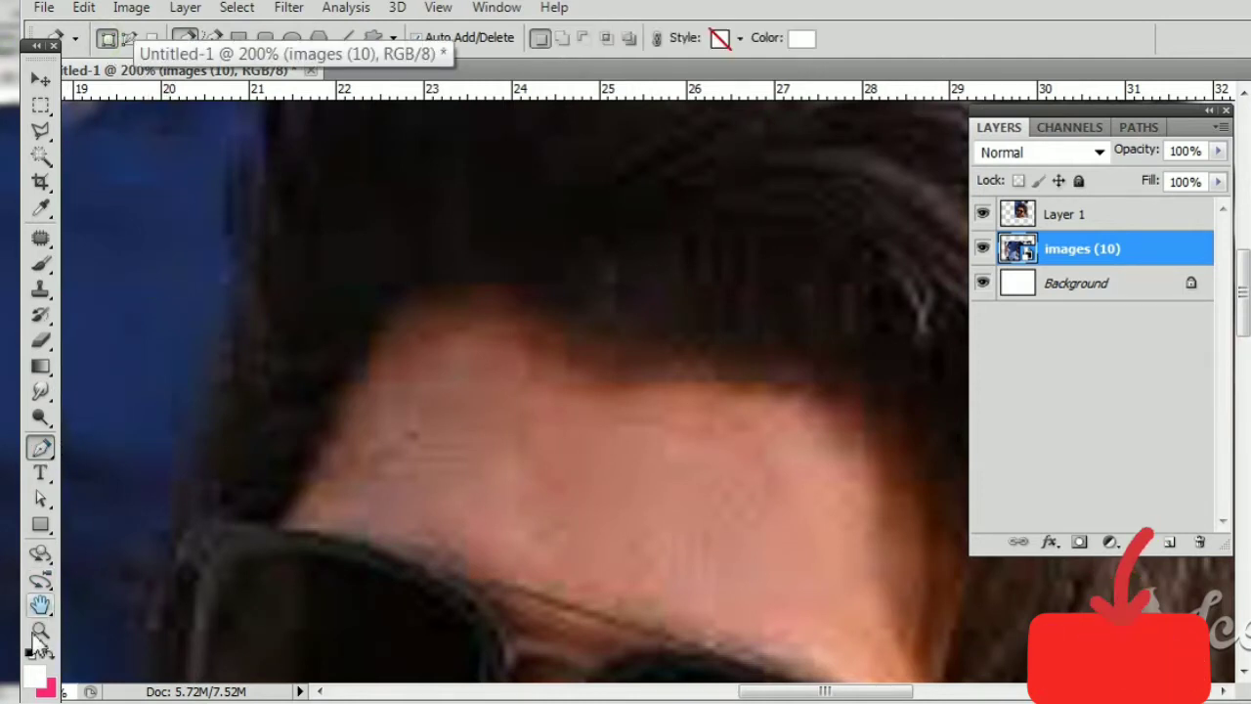
{"action": "left_click", "coordinate": [34, 674]}
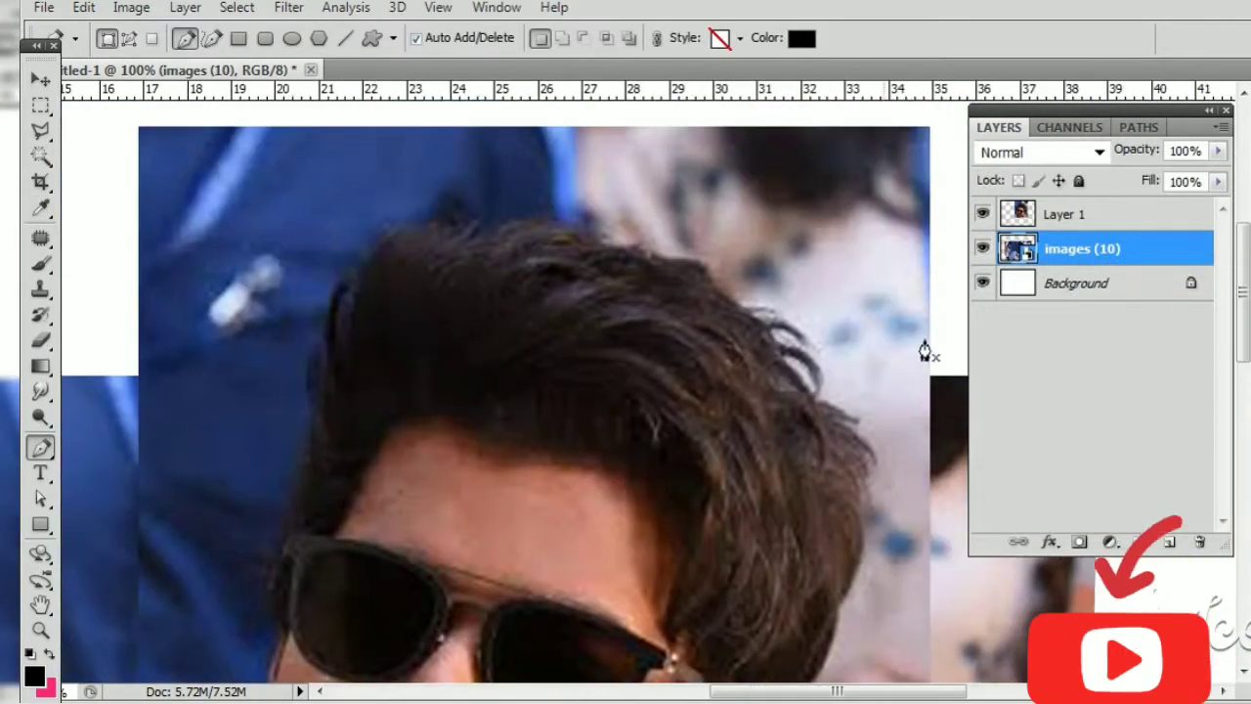
{"action": "left_click", "coordinate": [1065, 217]}
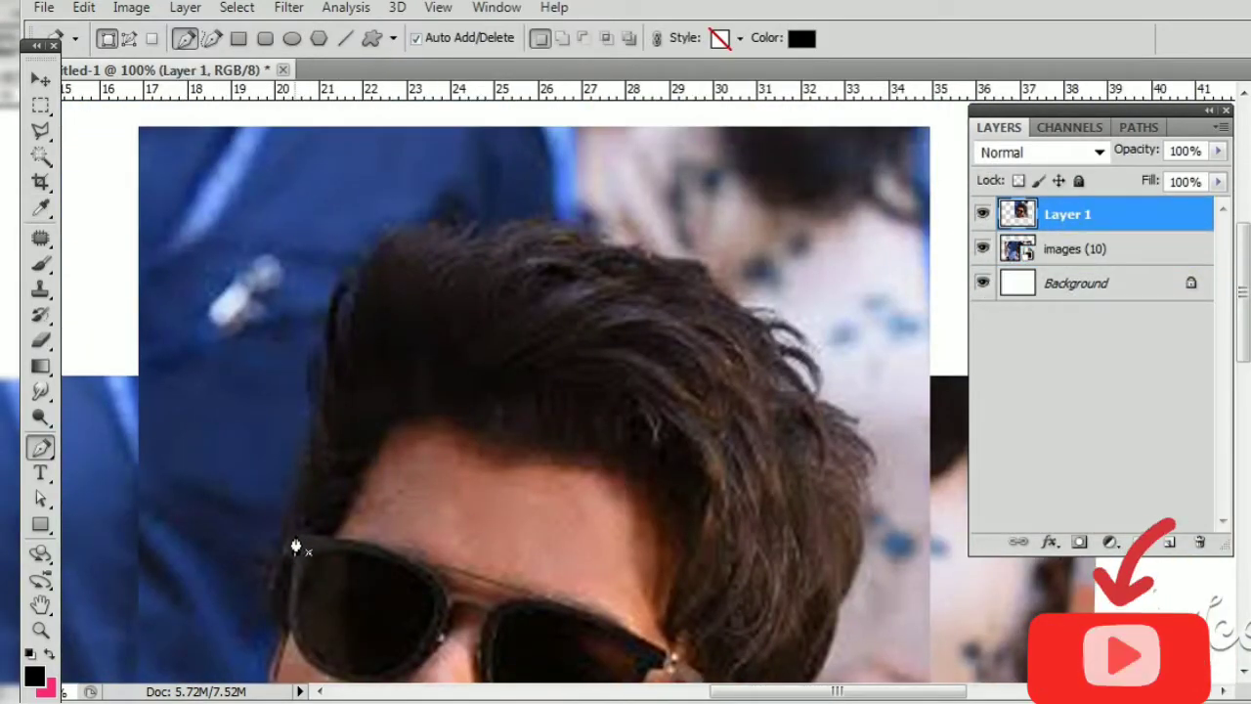
{"action": "left_click", "coordinate": [294, 527]}
{"action": "left_click_drag", "start_coordinate": [303, 461], "coordinate": [294, 483]}
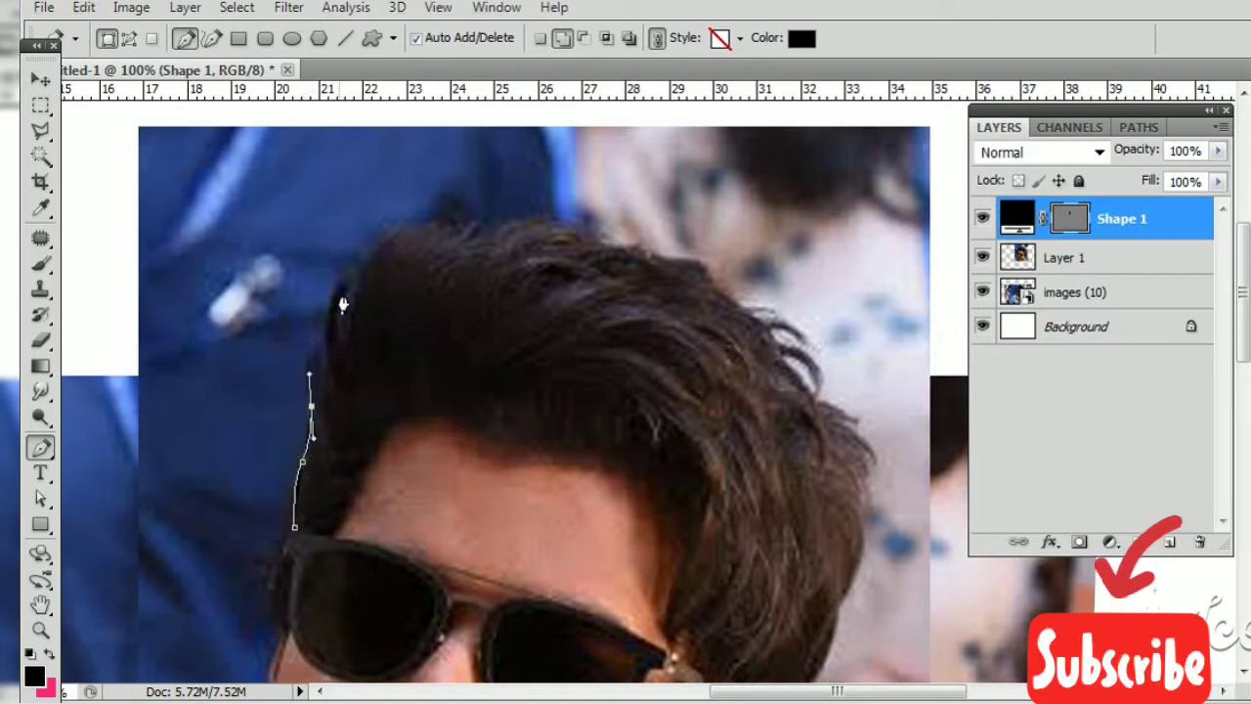
{"action": "mouse_move", "coordinate": [349, 271]}
{"action": "left_mouse_down"}
{"action": "mouse_move", "coordinate": [383, 241]}
{"action": "mouse_move", "coordinate": [470, 210]}
{"action": "mouse_move", "coordinate": [309, 282]}
{"action": "left_mouse_up"}
{"action": "left_click", "coordinate": [489, 222]}
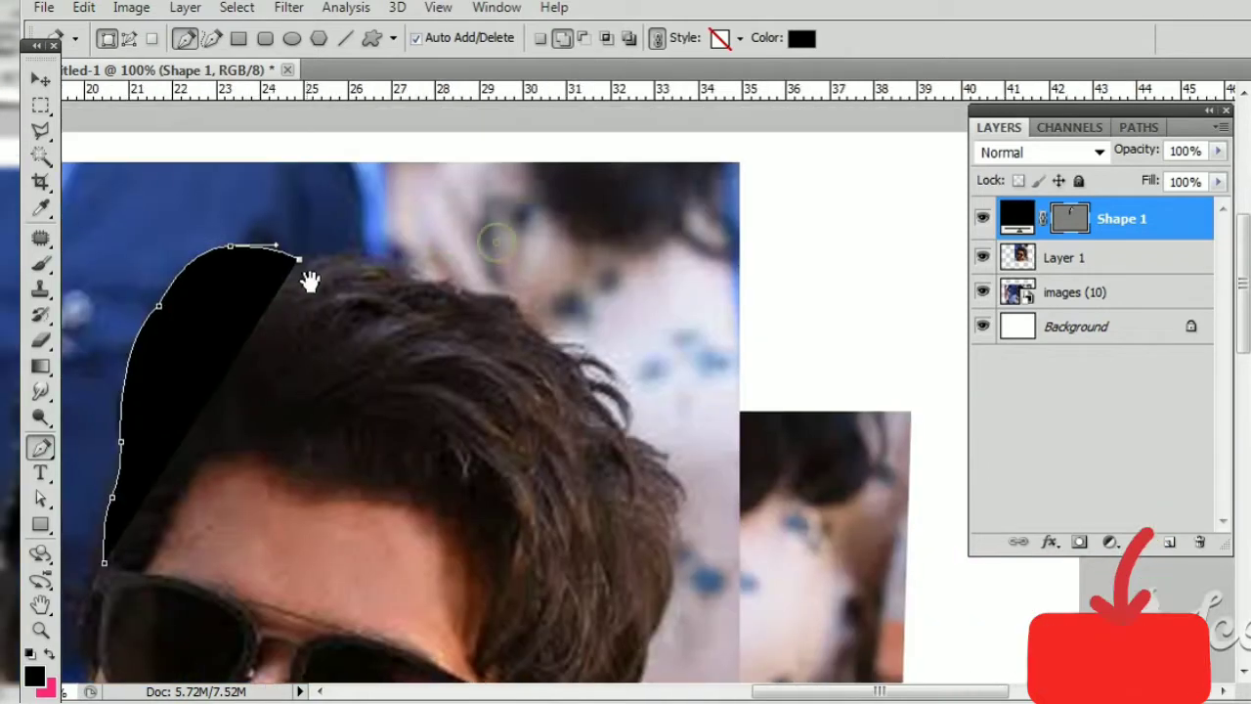
{"action": "mouse_move", "coordinate": [418, 284]}
{"action": "left_mouse_down"}
{"action": "mouse_move", "coordinate": [430, 300]}
{"action": "mouse_move", "coordinate": [329, 260]}
{"action": "mouse_move", "coordinate": [352, 259]}
{"action": "mouse_move", "coordinate": [321, 243]}
{"action": "left_mouse_up"}
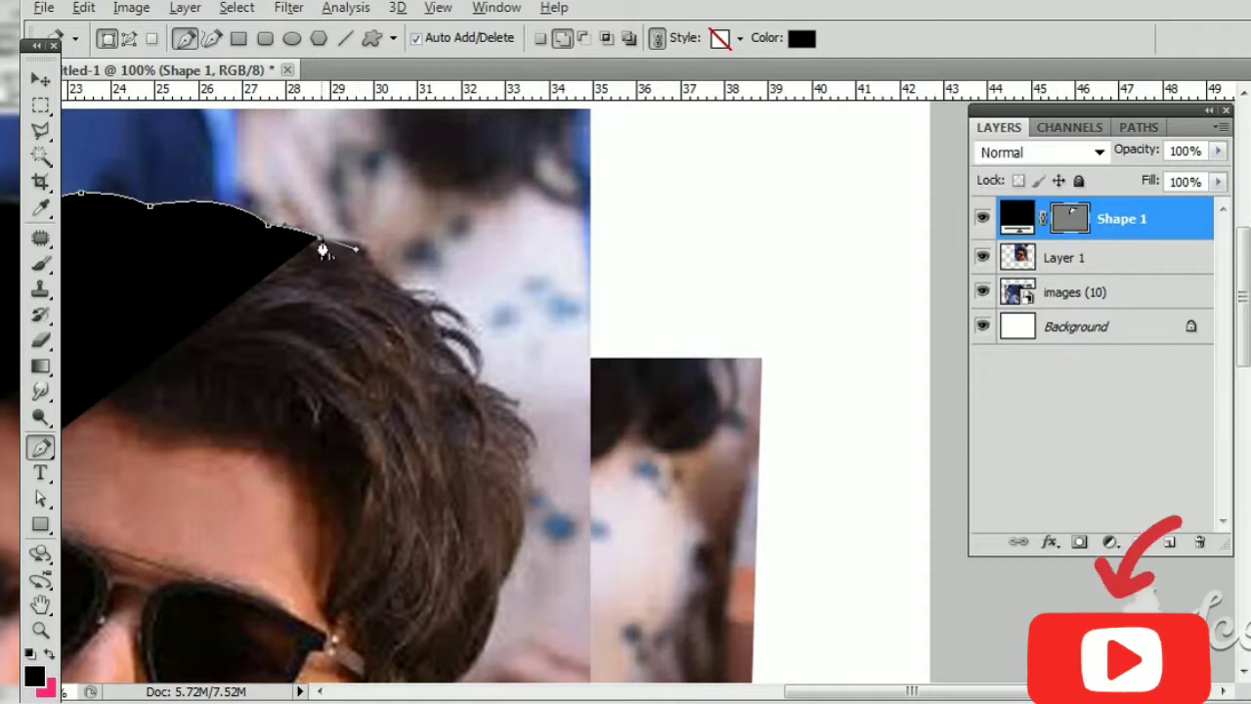
{"action": "left_click", "coordinate": [384, 278]}
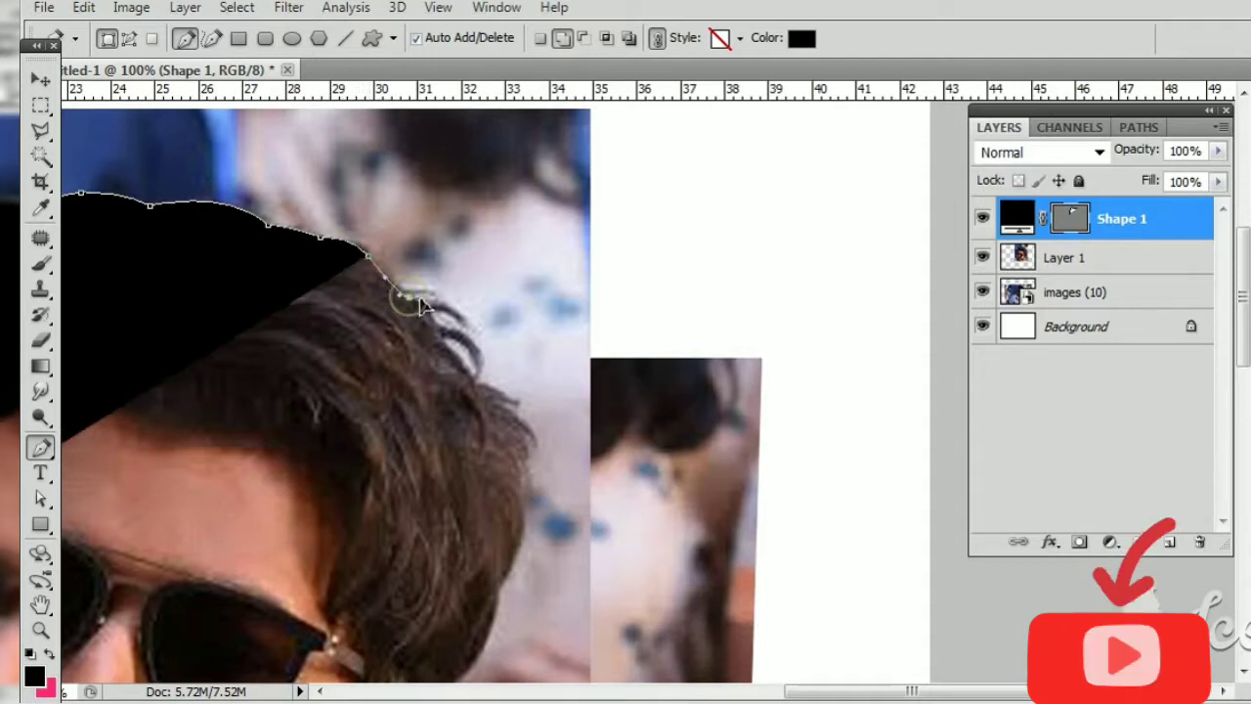
{"action": "left_click", "coordinate": [414, 299]}
{"action": "key", "text": "ctrl+plus"}
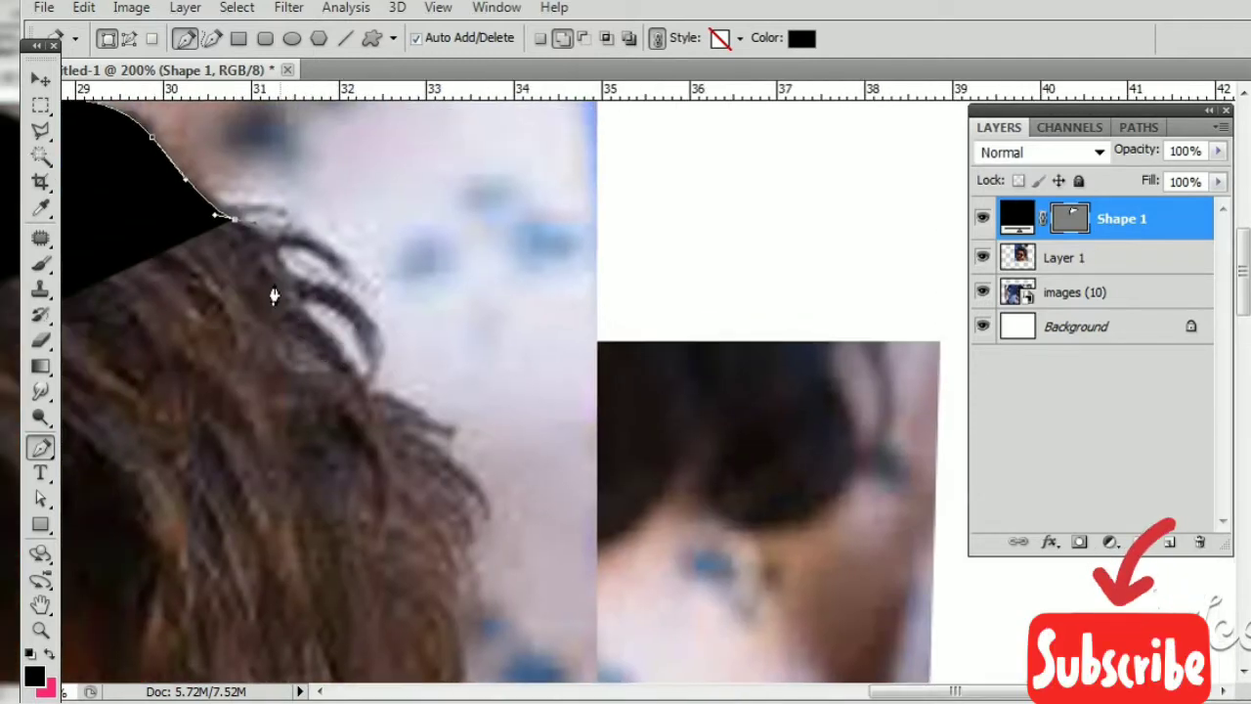
Step: Trace the outline around the loose locks and strands down the hair's right edge
{"action": "left_click", "coordinate": [264, 235]}
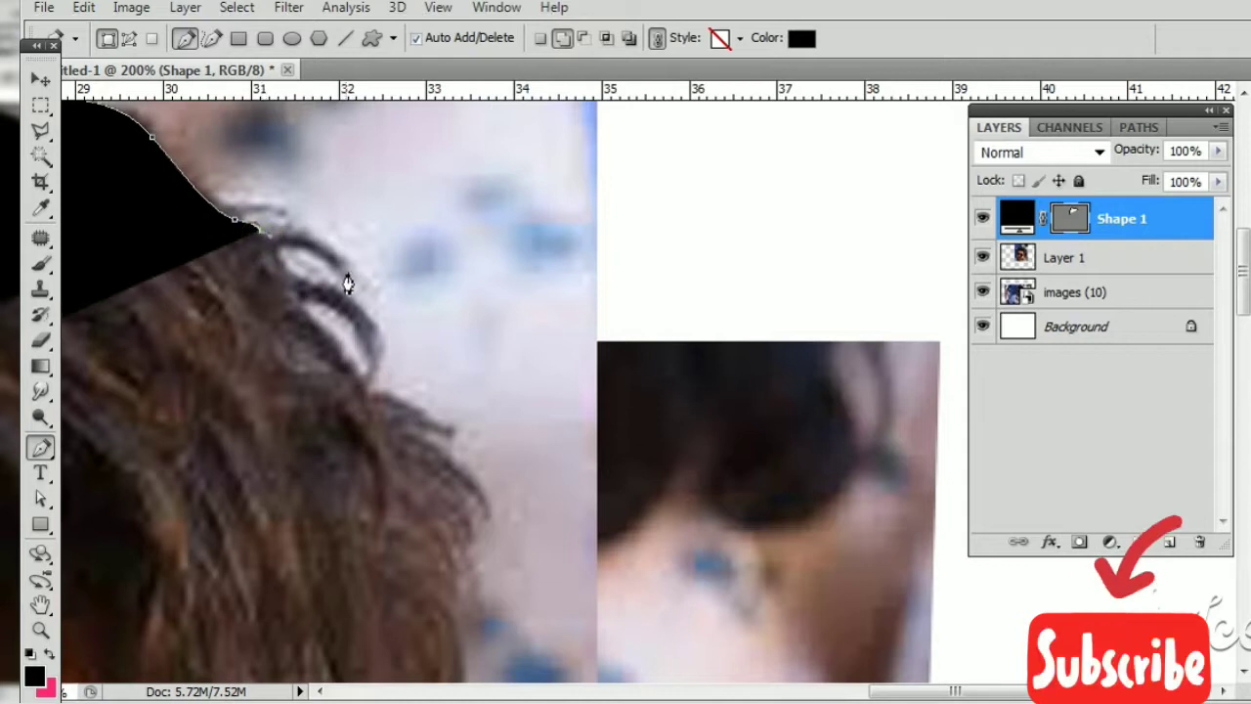
{"action": "left_click_drag", "start_coordinate": [344, 270], "coordinate": [359, 314]}
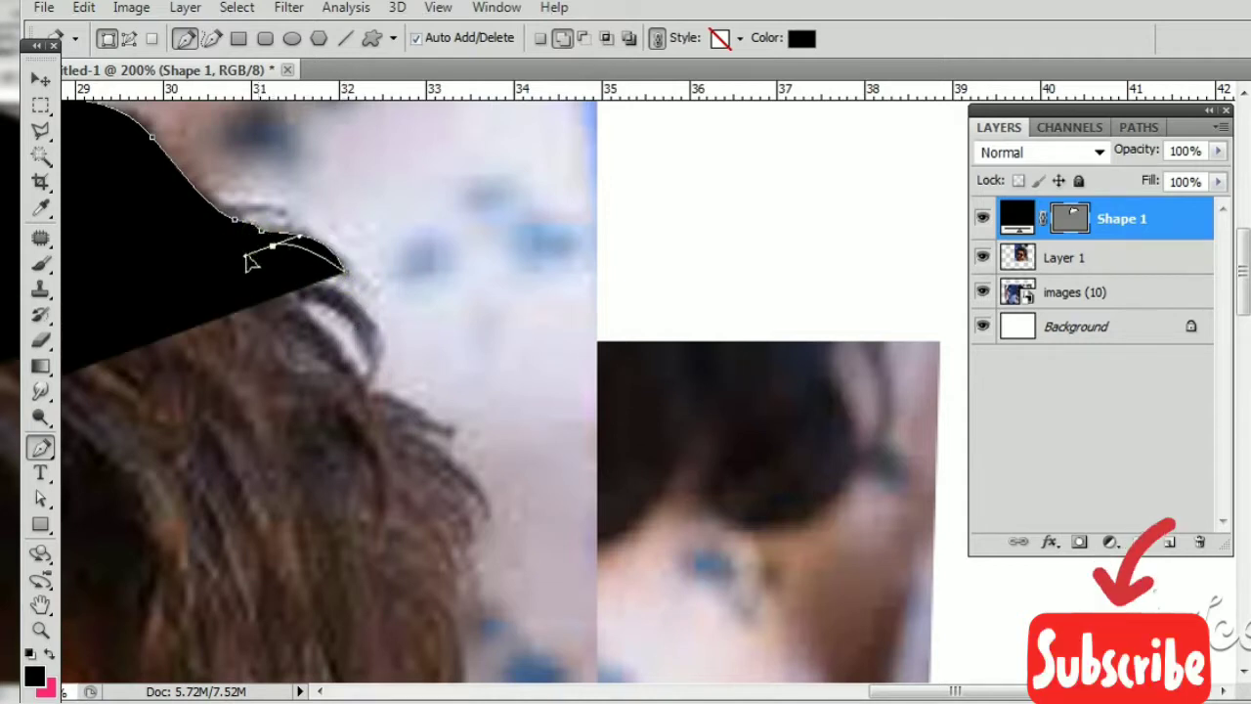
{"action": "left_click_drag", "start_coordinate": [249, 262], "coordinate": [227, 262]}
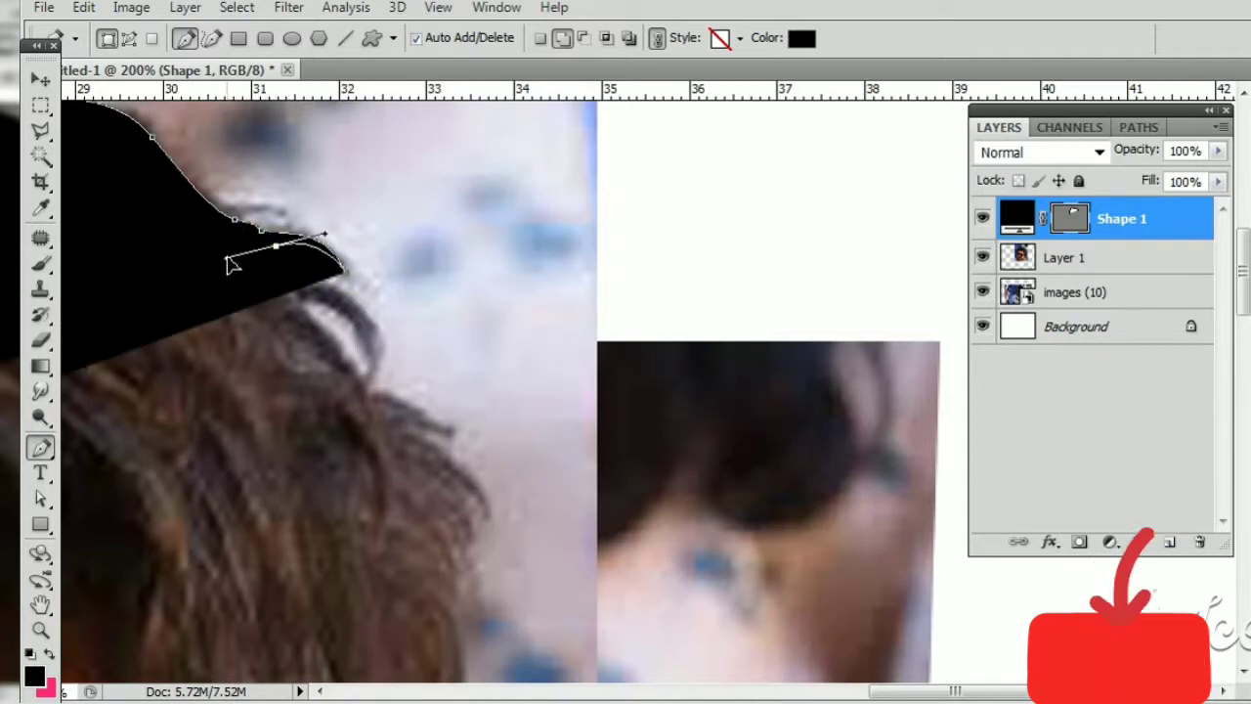
{"action": "left_click", "coordinate": [277, 244], "text": "alt"}
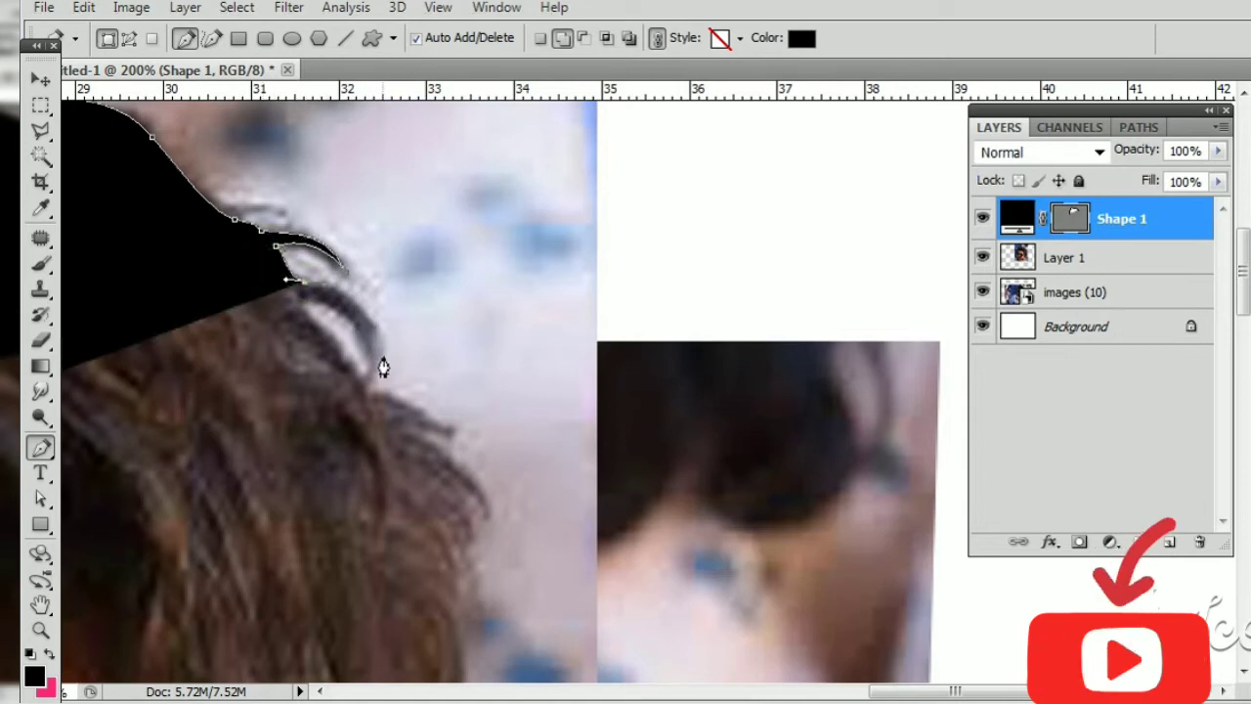
{"action": "left_click_drag", "start_coordinate": [381, 356], "coordinate": [370, 387]}
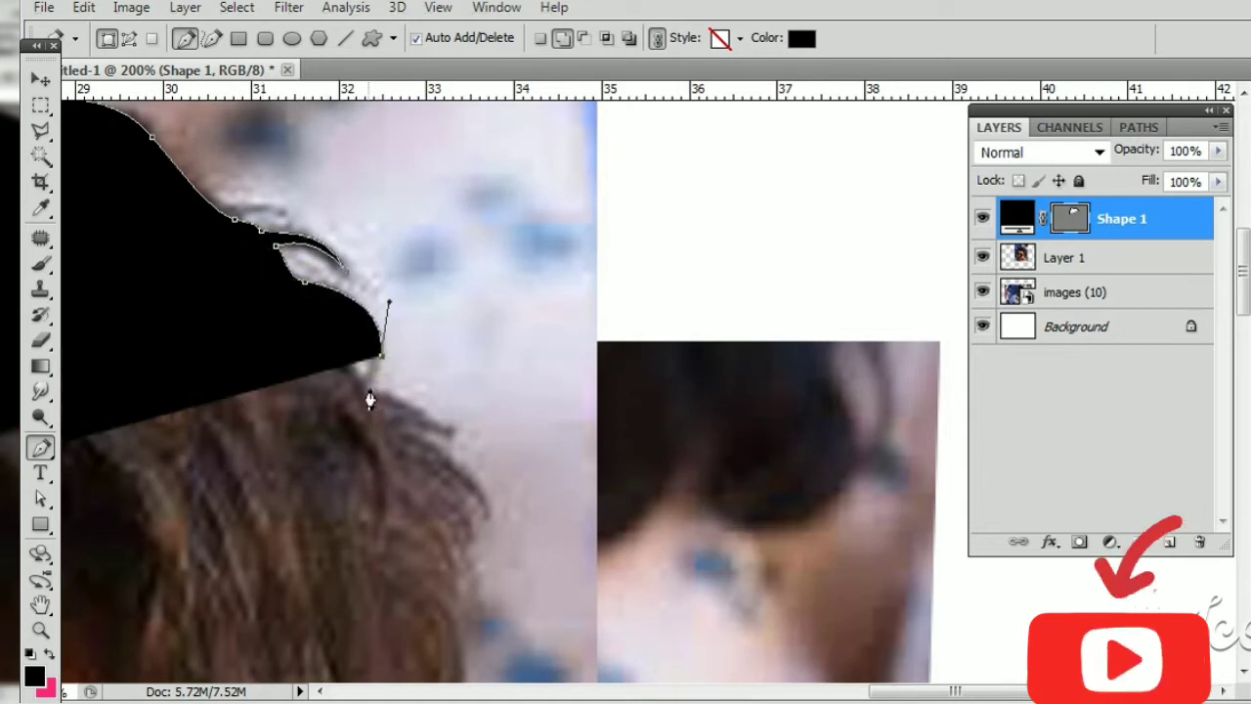
{"action": "left_click", "coordinate": [374, 381]}
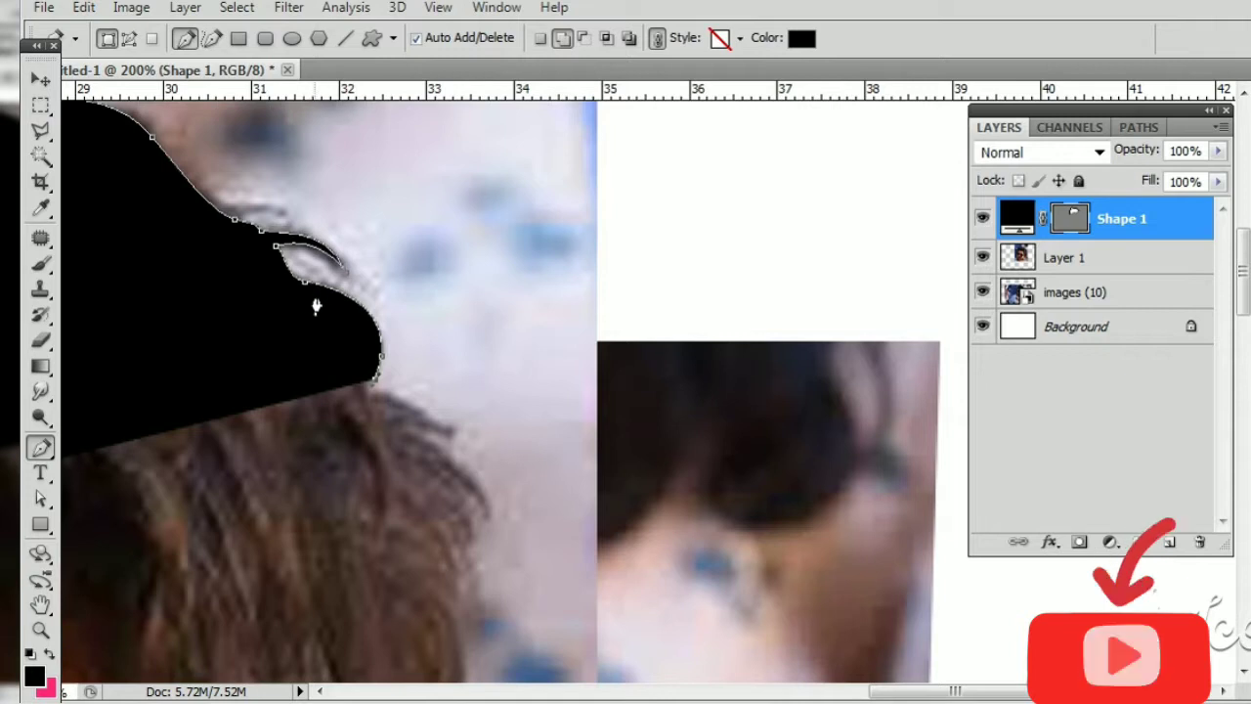
{"action": "left_click_drag", "start_coordinate": [309, 295], "coordinate": [222, 295]}
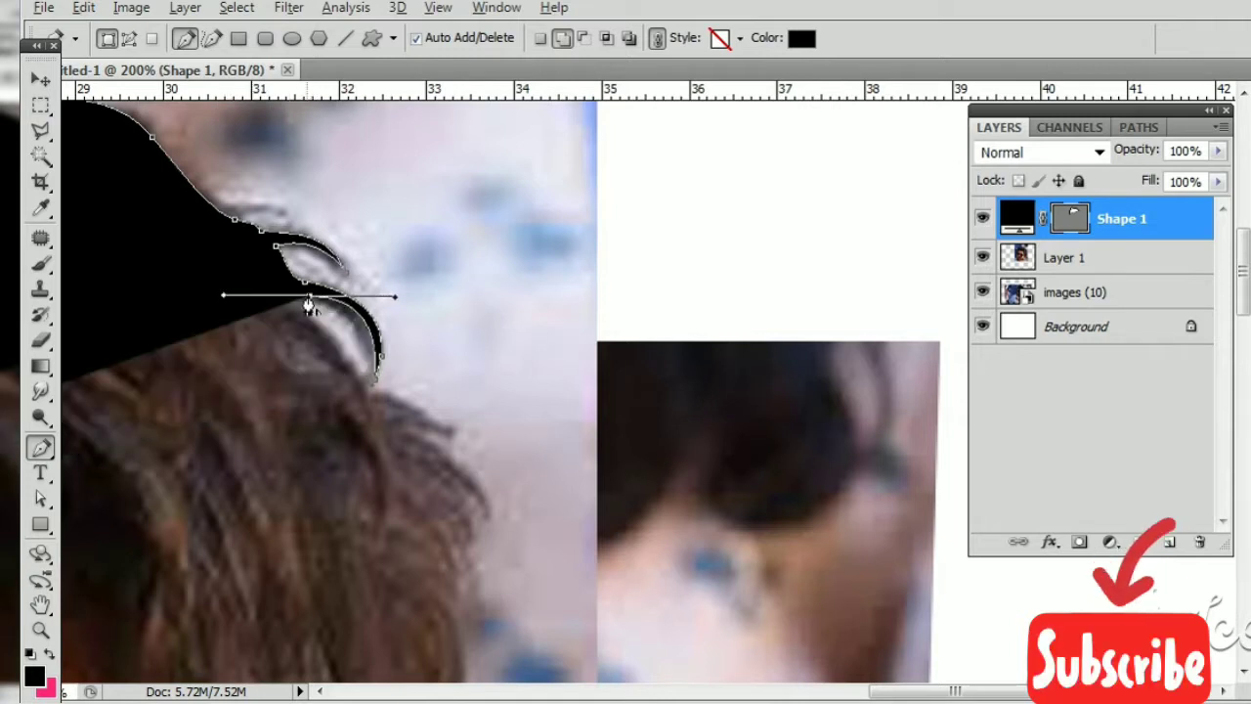
{"action": "left_click", "coordinate": [361, 369]}
{"action": "left_click", "coordinate": [371, 381]}
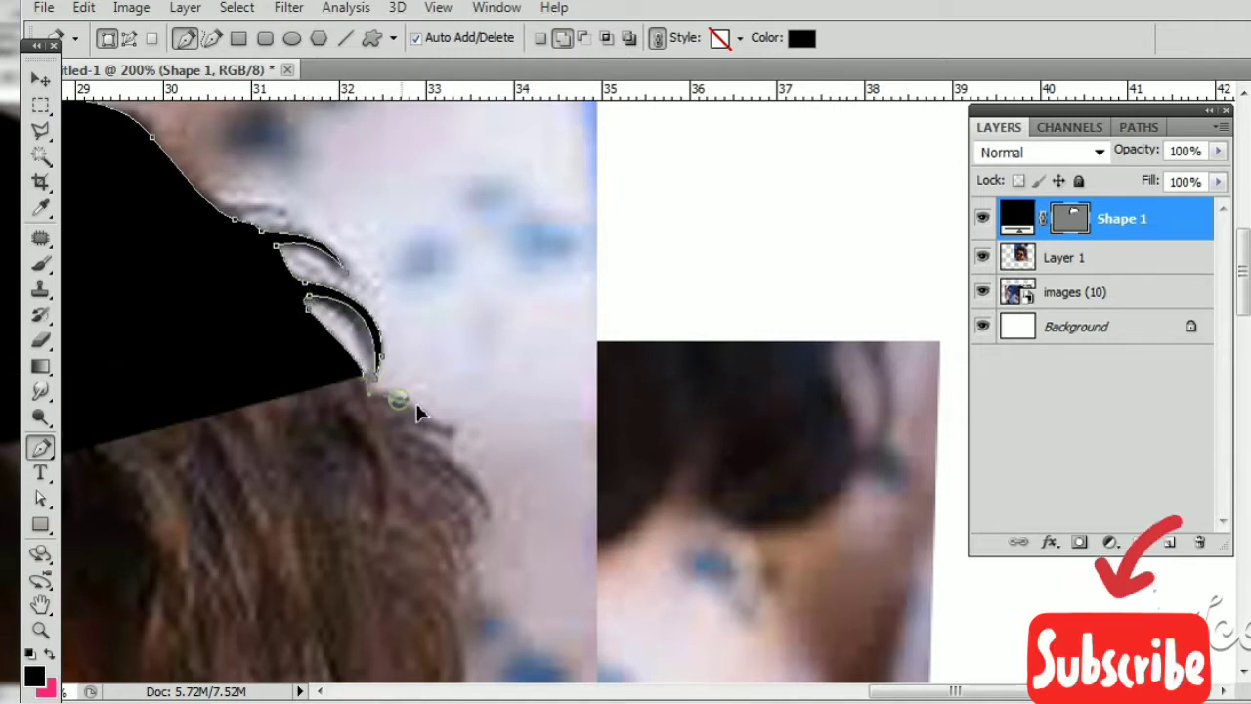
{"action": "left_click", "coordinate": [399, 398]}
{"action": "left_click", "coordinate": [455, 430]}
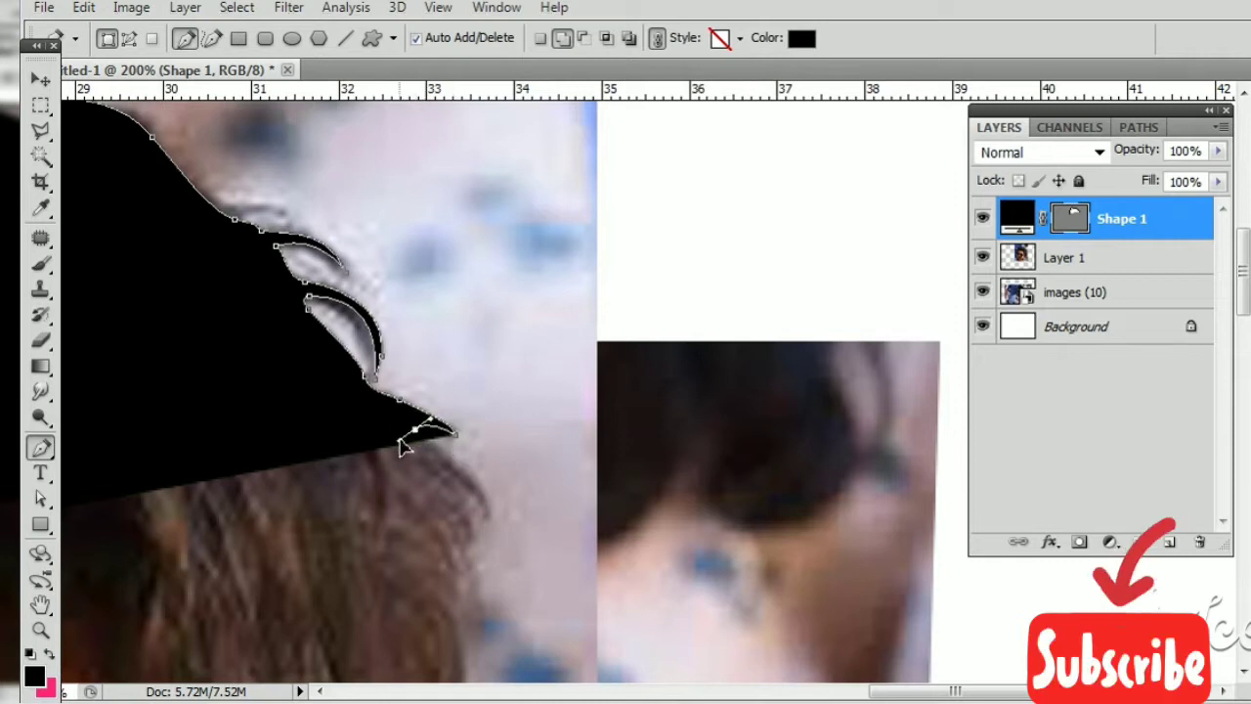
{"action": "left_click_drag", "start_coordinate": [400, 445], "coordinate": [413, 438]}
{"action": "left_click", "coordinate": [486, 517]}
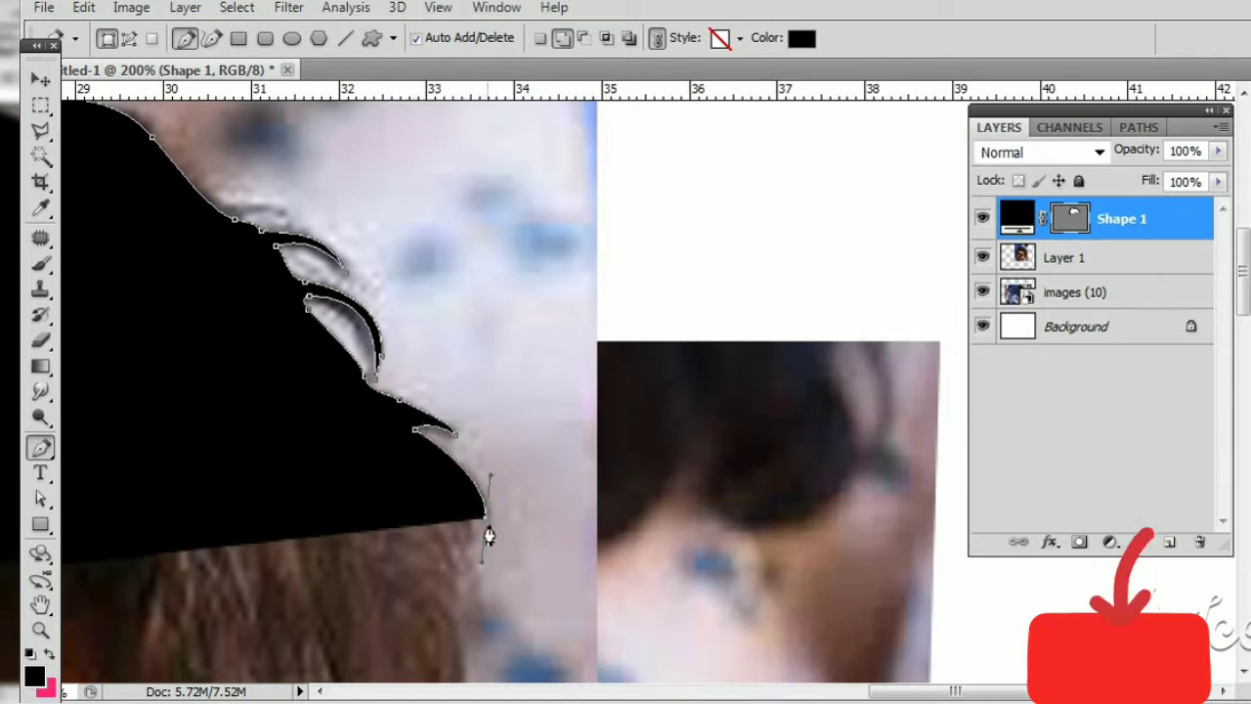
Step: Continue the hair outline along the back of the hair and over the ear to the jaw
{"action": "scroll", "coordinate": [440, 410], "scroll_direction": "down", "scroll_amount": 3}
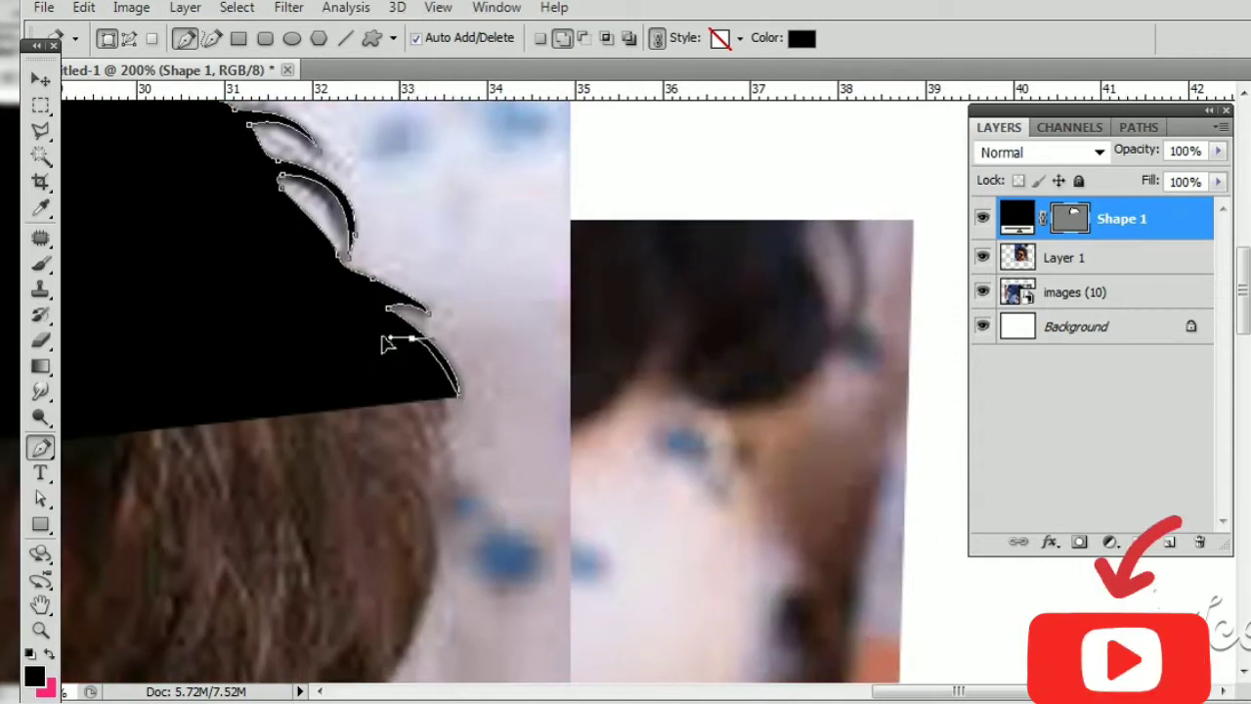
{"action": "left_click", "coordinate": [412, 340]}
{"action": "scroll", "coordinate": [404, 377], "scroll_direction": "down", "scroll_amount": 3}
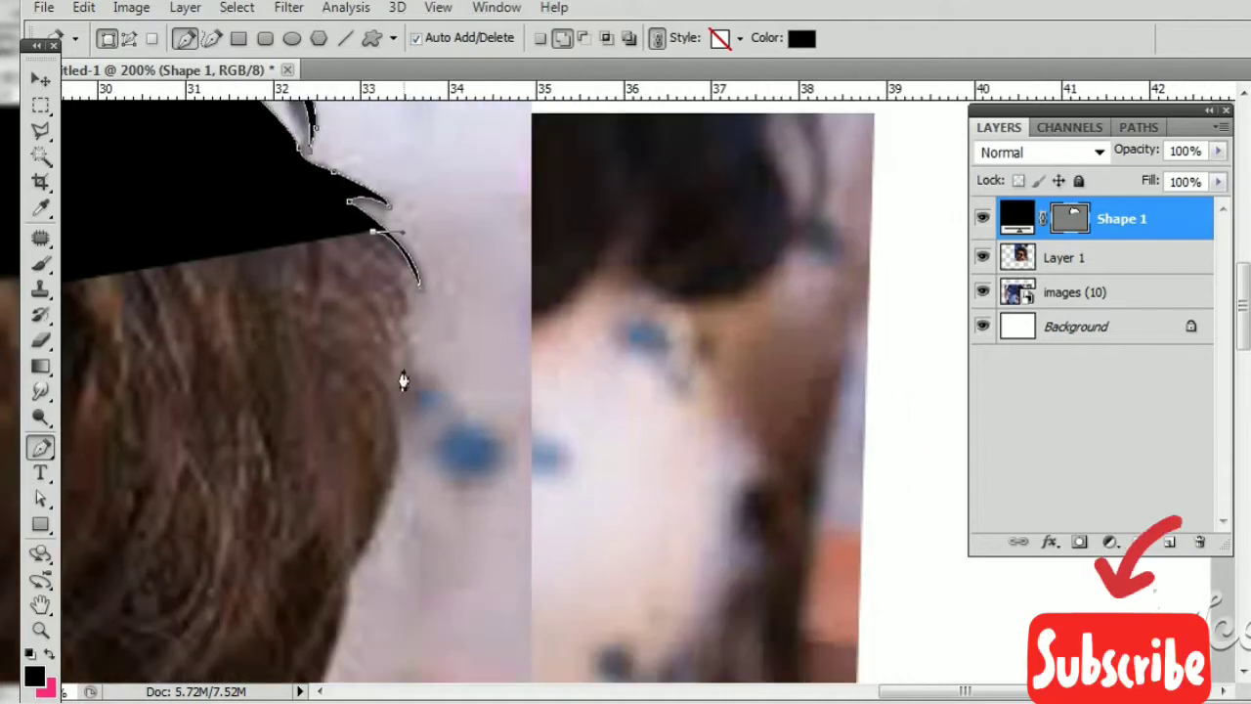
{"action": "left_click", "coordinate": [386, 525]}
{"action": "scroll", "coordinate": [398, 511], "scroll_direction": "down", "scroll_amount": 3}
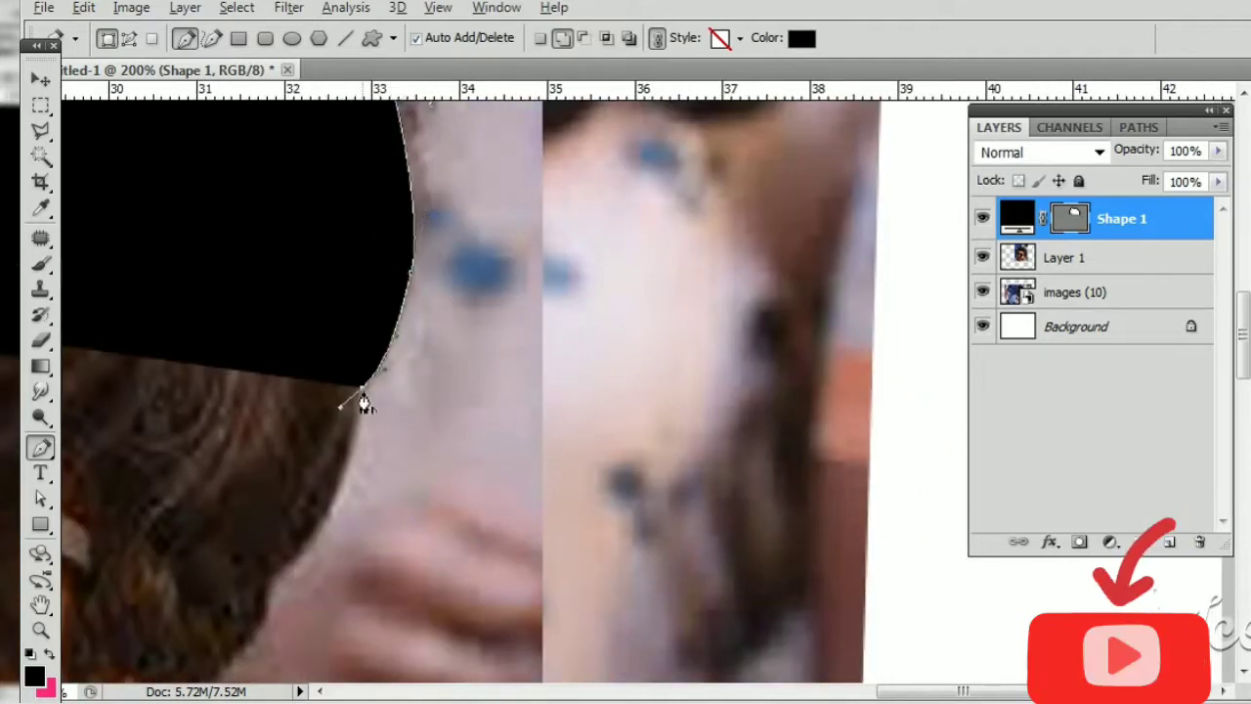
{"action": "scroll", "coordinate": [475, 287], "scroll_direction": "down", "scroll_amount": 3}
{"action": "left_click_drag", "start_coordinate": [349, 422], "coordinate": [269, 463]}
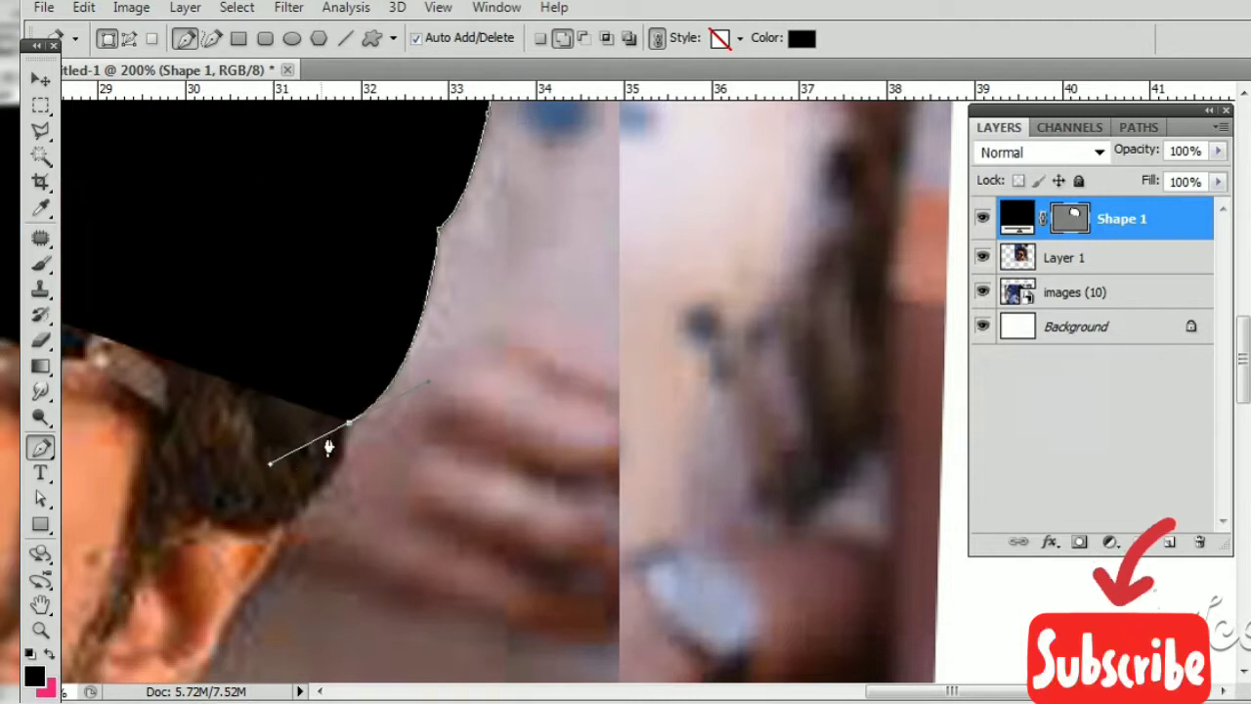
{"action": "left_click_drag", "start_coordinate": [352, 435], "coordinate": [467, 266]}
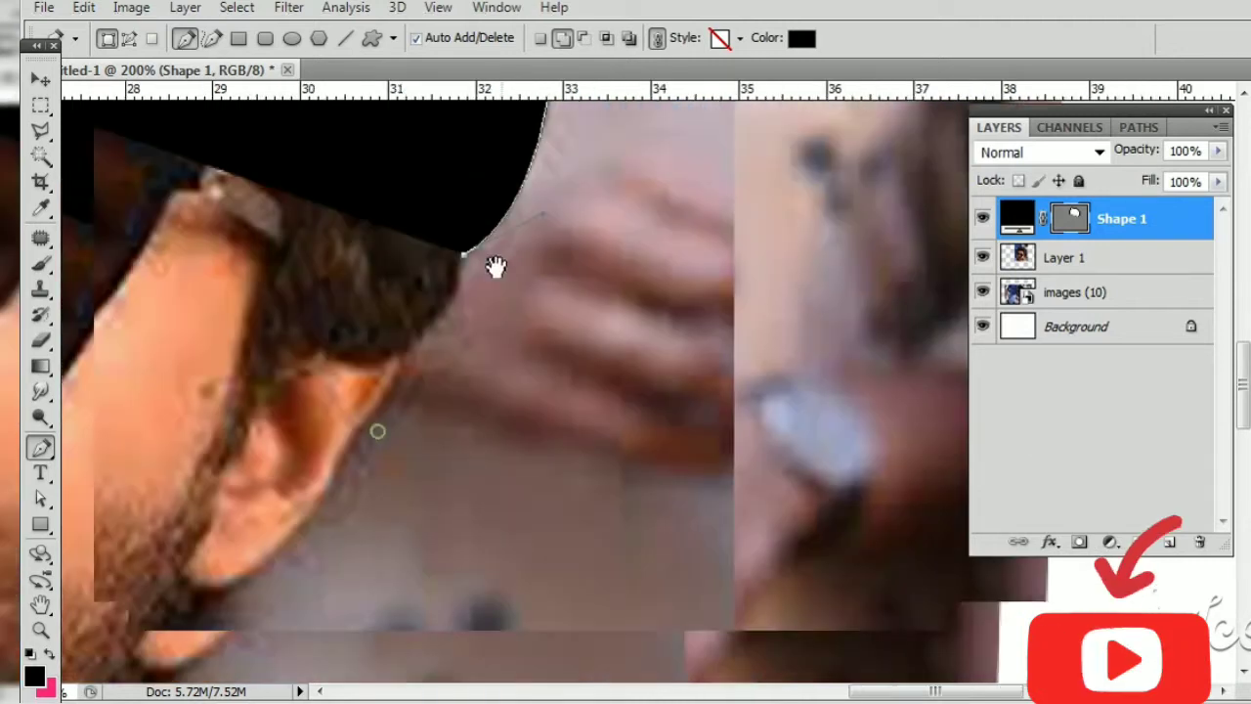
{"action": "left_click_drag", "start_coordinate": [399, 363], "coordinate": [349, 395]}
{"action": "left_click", "coordinate": [399, 363], "text": "alt"}
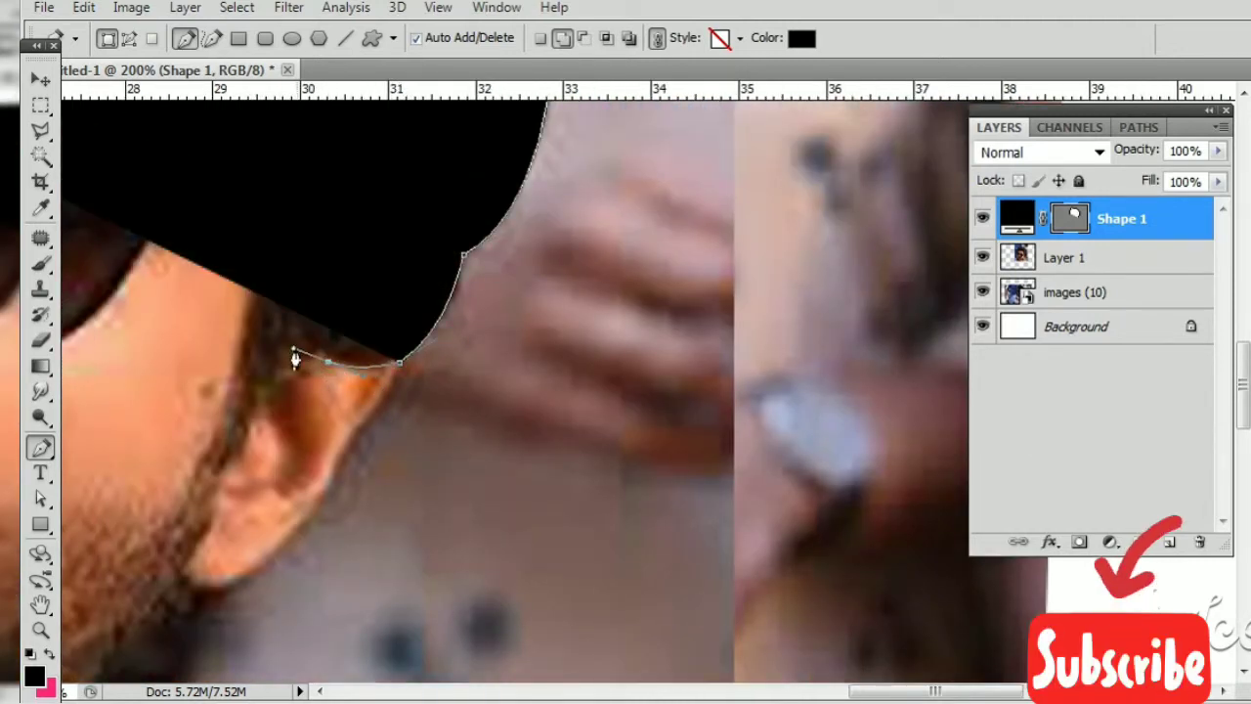
{"action": "left_click_drag", "start_coordinate": [279, 379], "coordinate": [262, 379]}
{"action": "left_click_drag", "start_coordinate": [239, 438], "coordinate": [234, 453]}
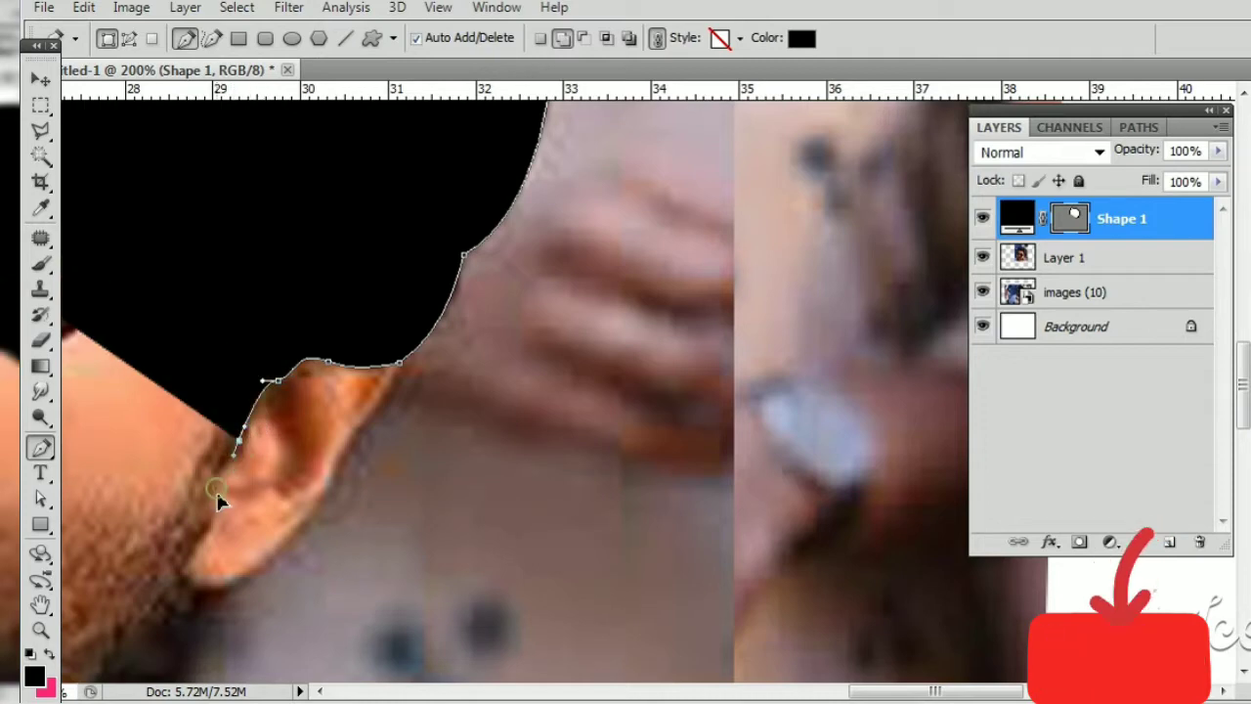
{"action": "mouse_move", "coordinate": [178, 588]}
{"action": "left_mouse_down"}
{"action": "mouse_move", "coordinate": [300, 380]}
{"action": "mouse_move", "coordinate": [580, 355]}
{"action": "left_mouse_up"}
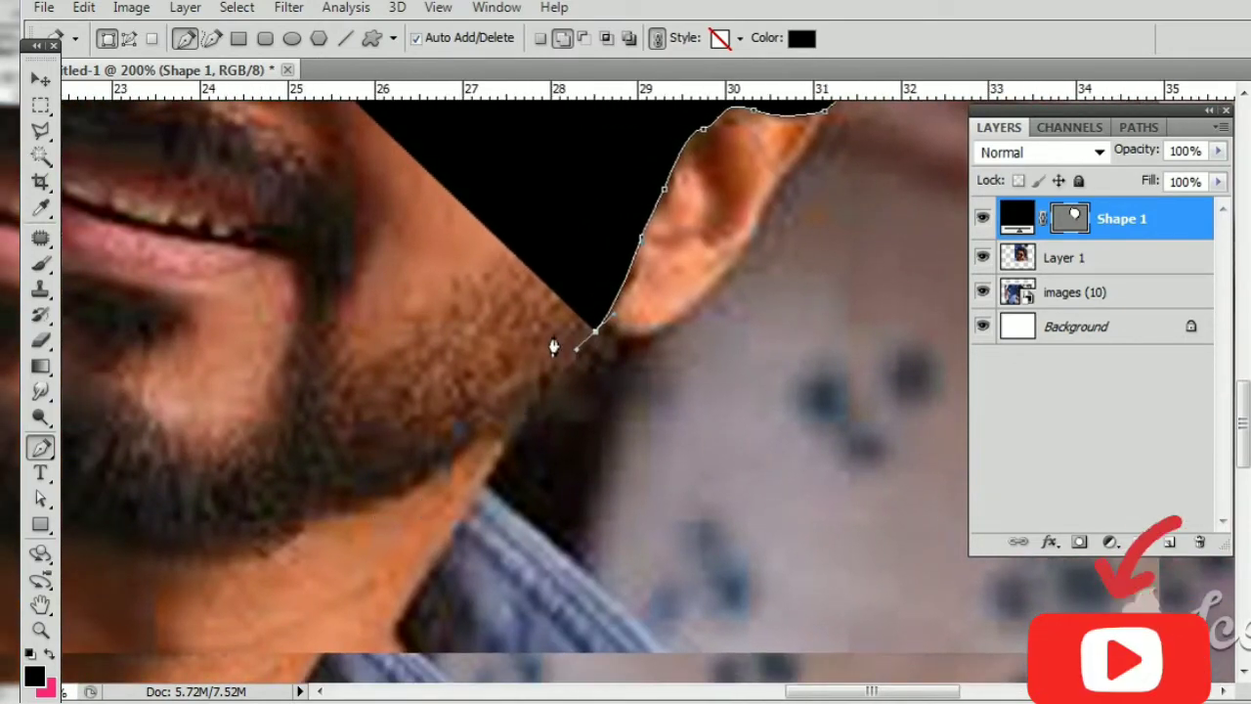
{"action": "key", "text": "ctrl+z"}
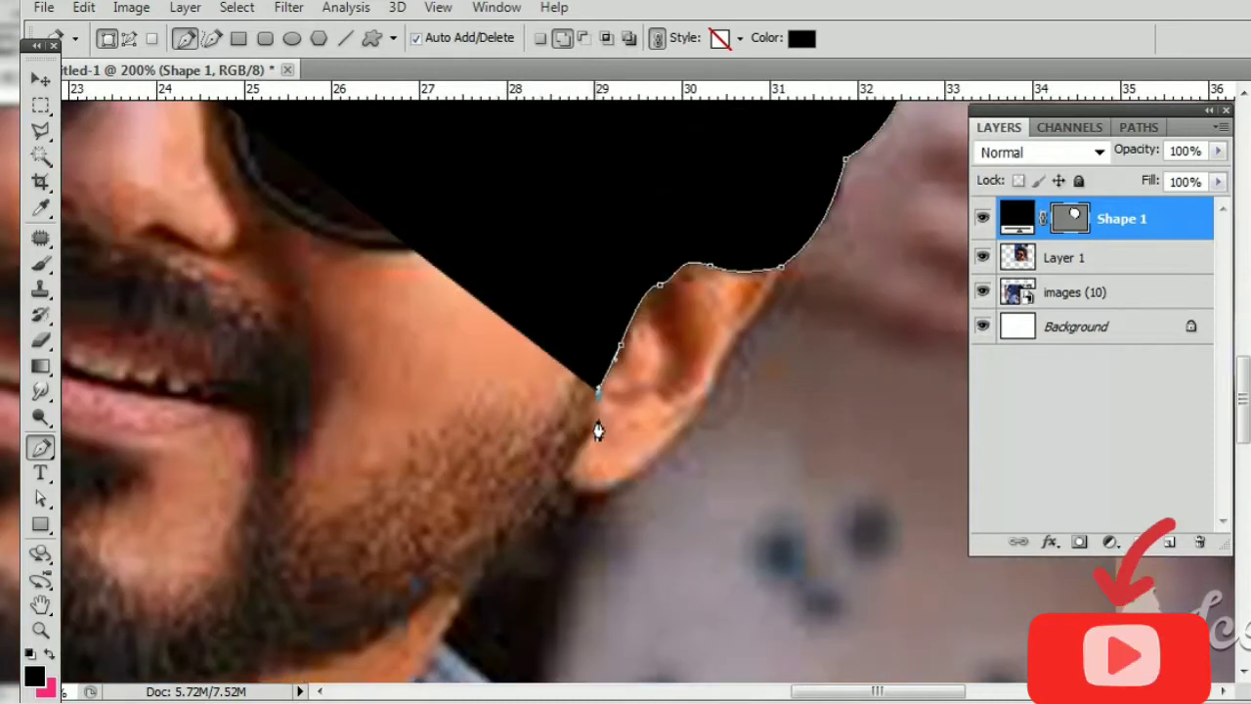
{"action": "left_click", "coordinate": [596, 417]}
{"action": "left_click", "coordinate": [552, 416]}
Step: Trace up the sideburn and along the forehead hairline past the sunglasses at reduced opacity
{"action": "key", "text": "5"}
{"action": "scroll", "coordinate": [544, 480], "scroll_direction": "up", "scroll_amount": 3}
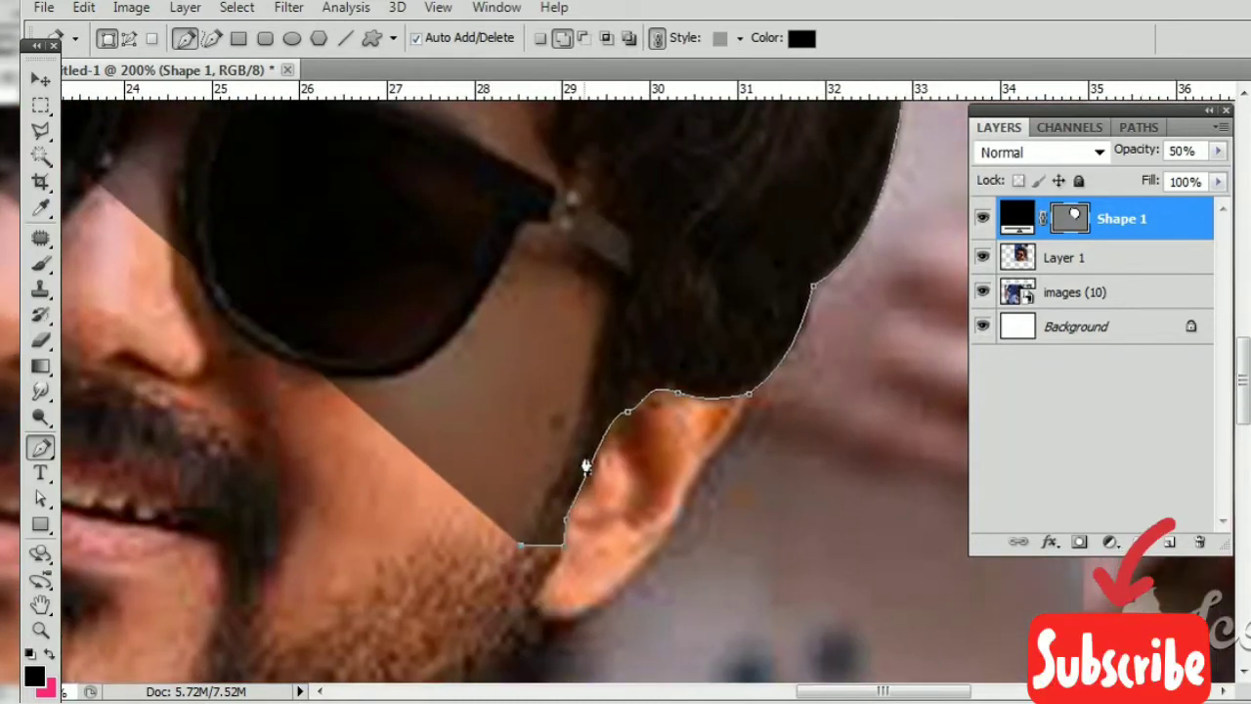
{"action": "left_click", "coordinate": [591, 375]}
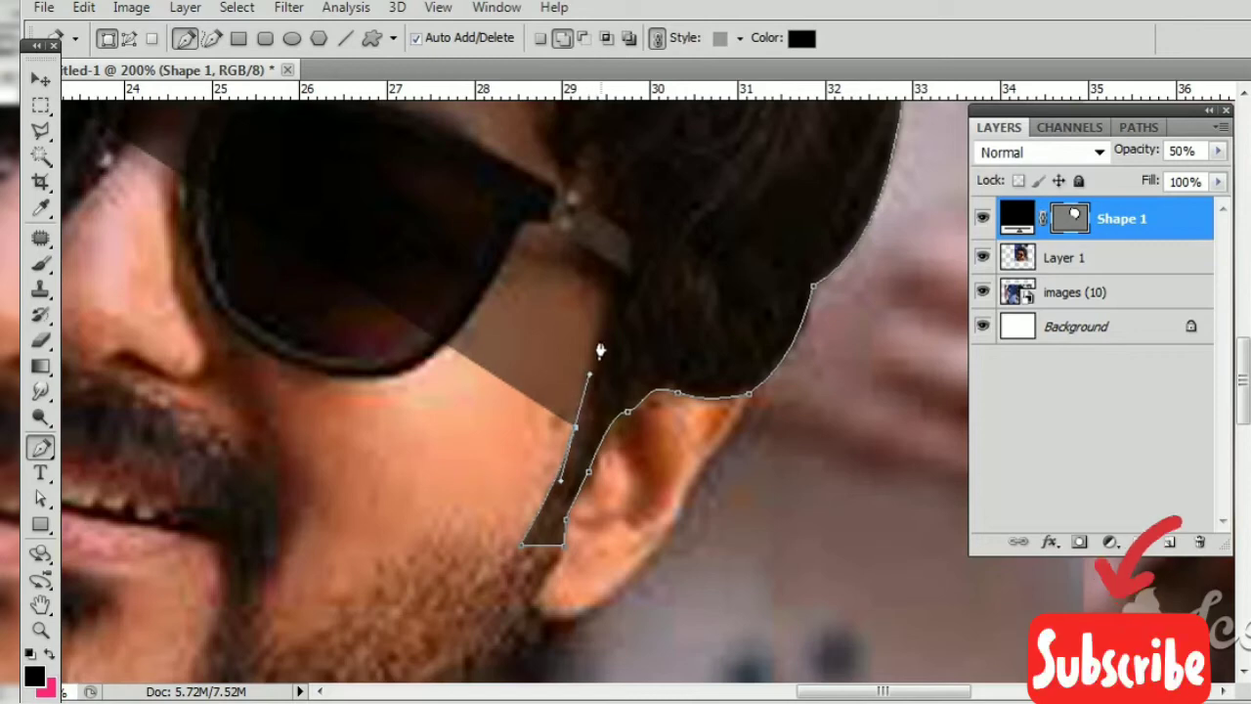
{"action": "left_click", "coordinate": [598, 308]}
{"action": "scroll", "coordinate": [573, 503], "scroll_direction": "up", "scroll_amount": 2}
{"action": "scroll", "coordinate": [557, 479], "scroll_direction": "up", "scroll_amount": 2}
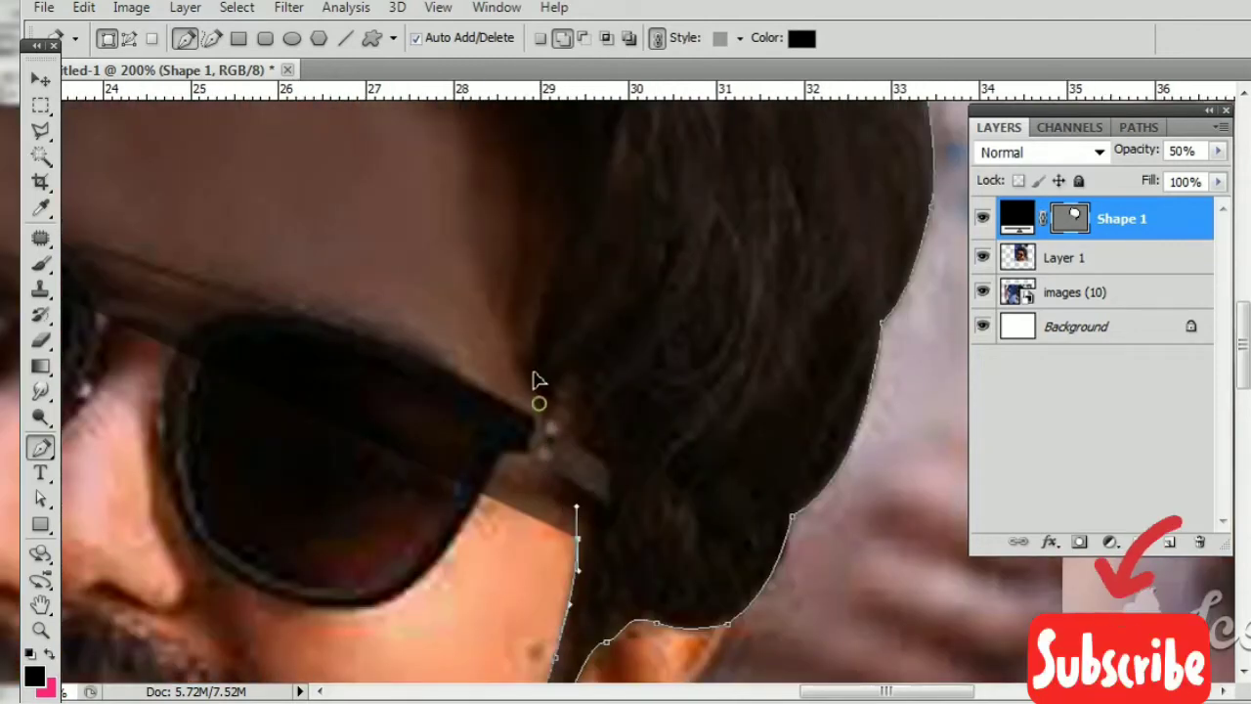
{"action": "left_click_drag", "start_coordinate": [538, 403], "coordinate": [525, 363]}
{"action": "mouse_move", "coordinate": [475, 242]}
{"action": "left_mouse_down"}
{"action": "mouse_move", "coordinate": [537, 509]}
{"action": "mouse_move", "coordinate": [591, 430]}
{"action": "left_mouse_up"}
{"action": "key", "text": "1"}
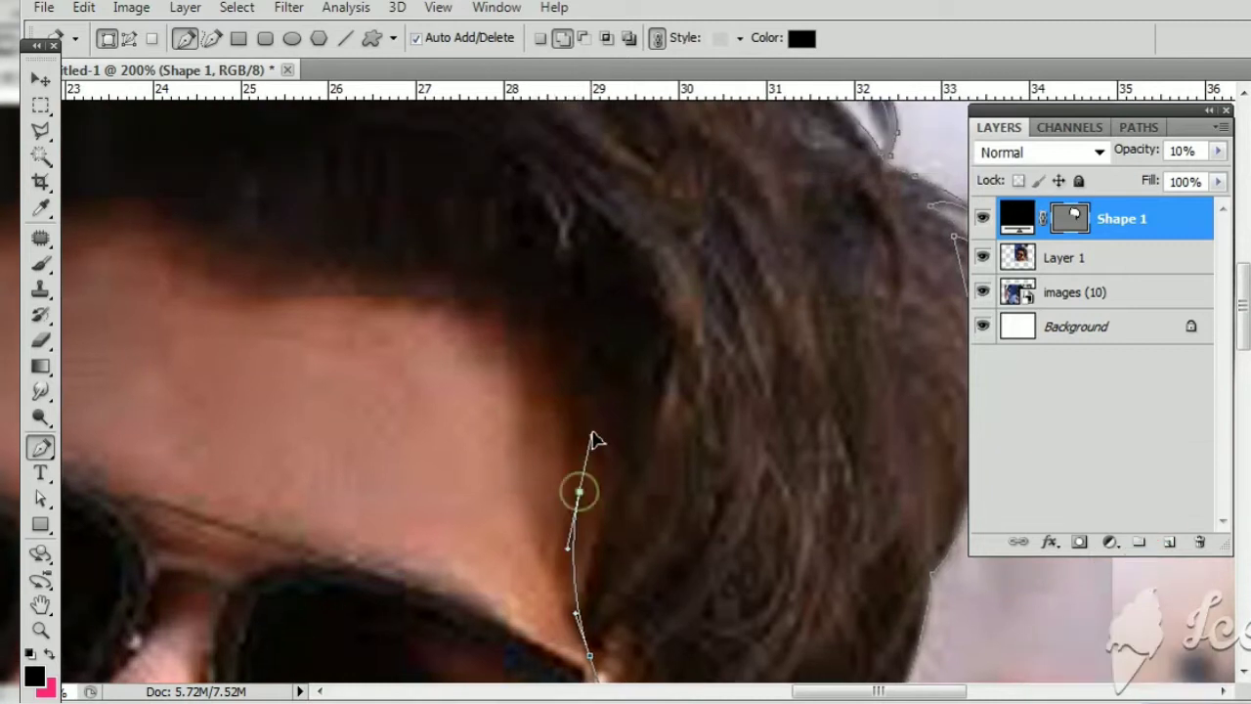
{"action": "left_click_drag", "start_coordinate": [505, 322], "coordinate": [746, 447]}
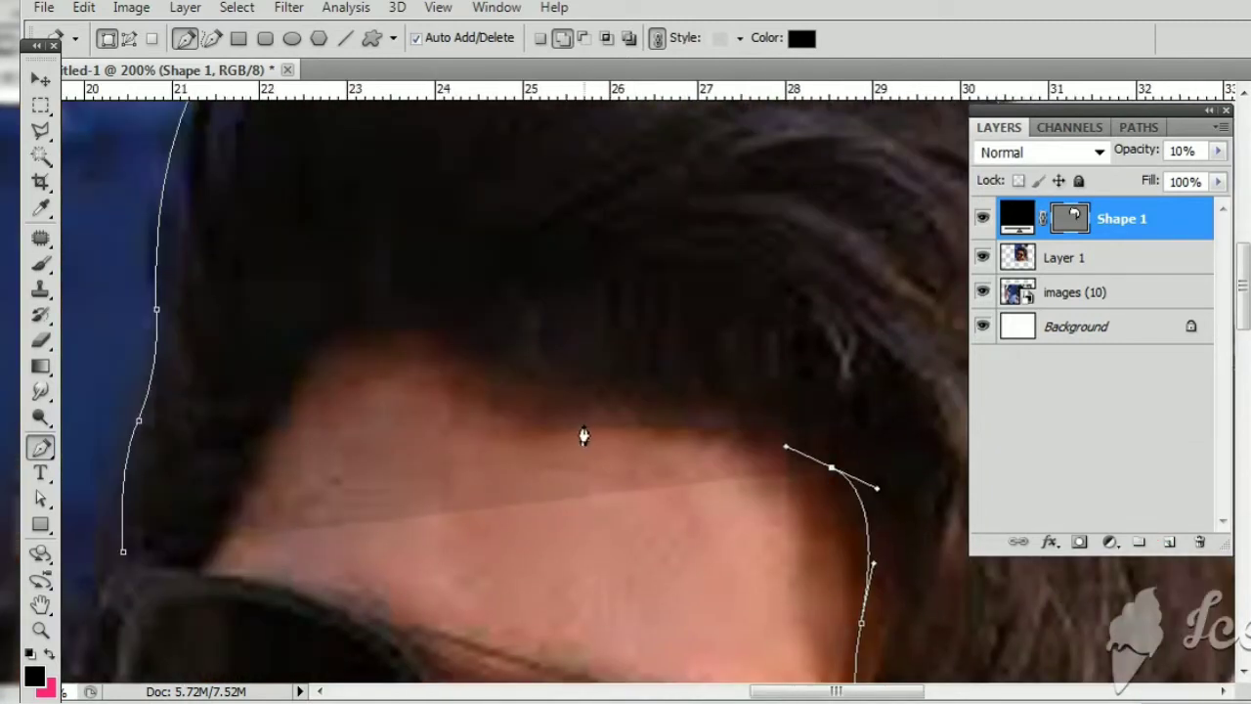
{"action": "left_click_drag", "start_coordinate": [580, 425], "coordinate": [490, 439]}
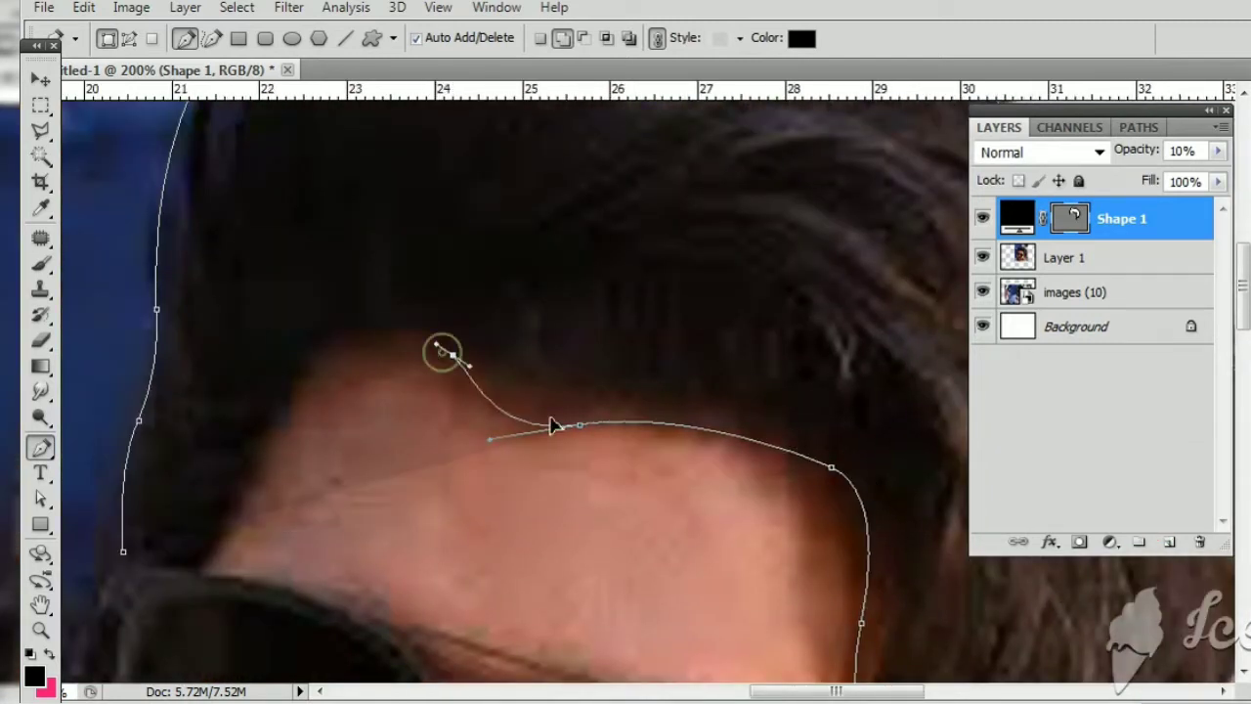
{"action": "left_click_drag", "start_coordinate": [401, 320], "coordinate": [370, 330]}
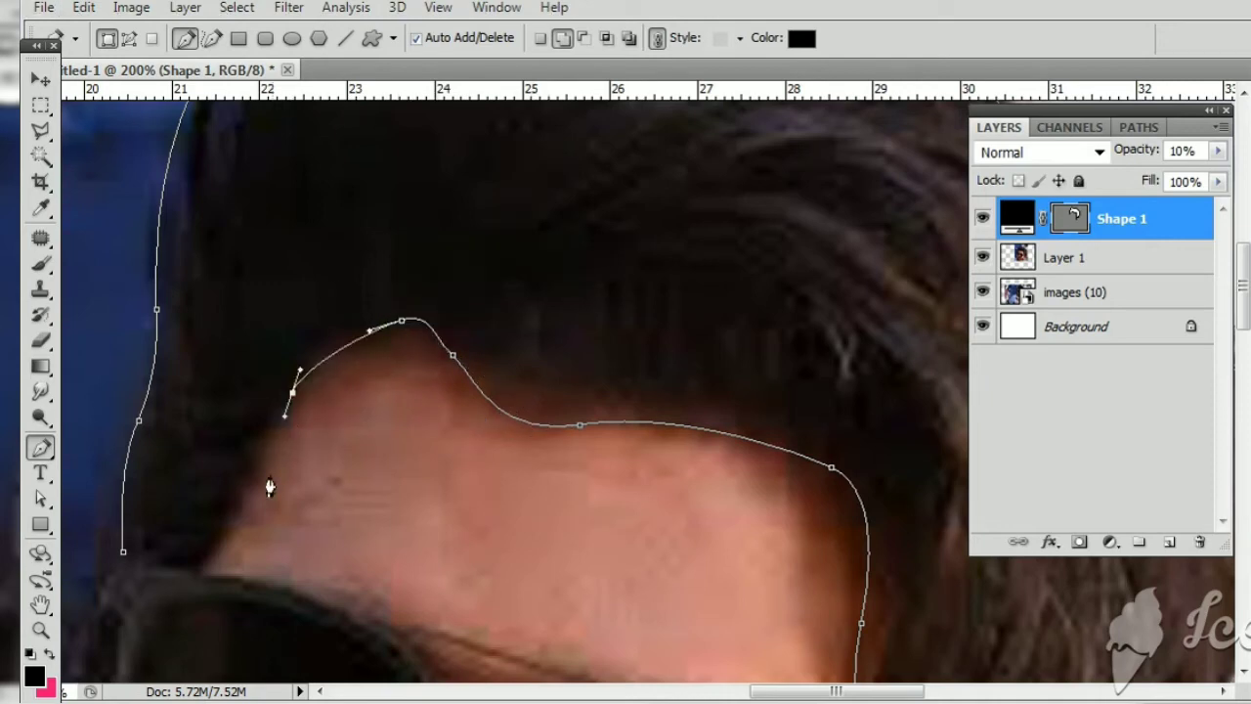
{"action": "left_click_drag", "start_coordinate": [195, 577], "coordinate": [433, 329]}
{"action": "left_click_drag", "start_coordinate": [256, 518], "coordinate": [469, 349]}
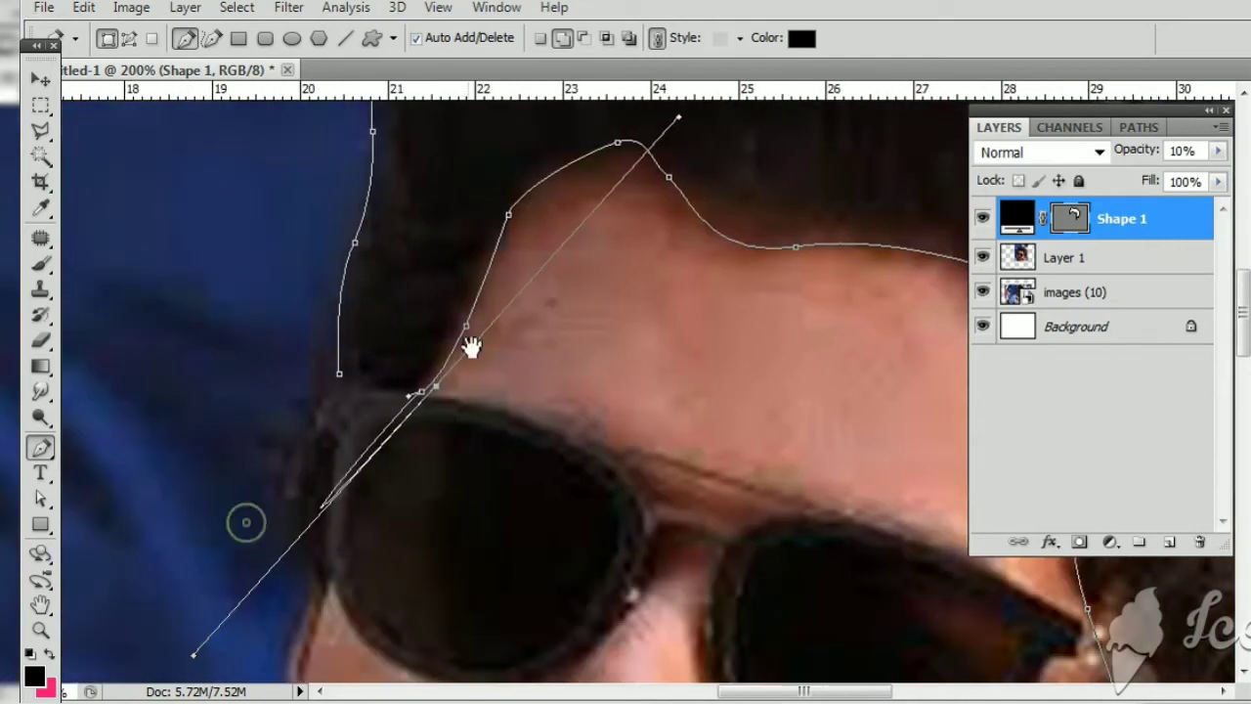
{"action": "left_click_drag", "start_coordinate": [342, 565], "coordinate": [388, 452]}
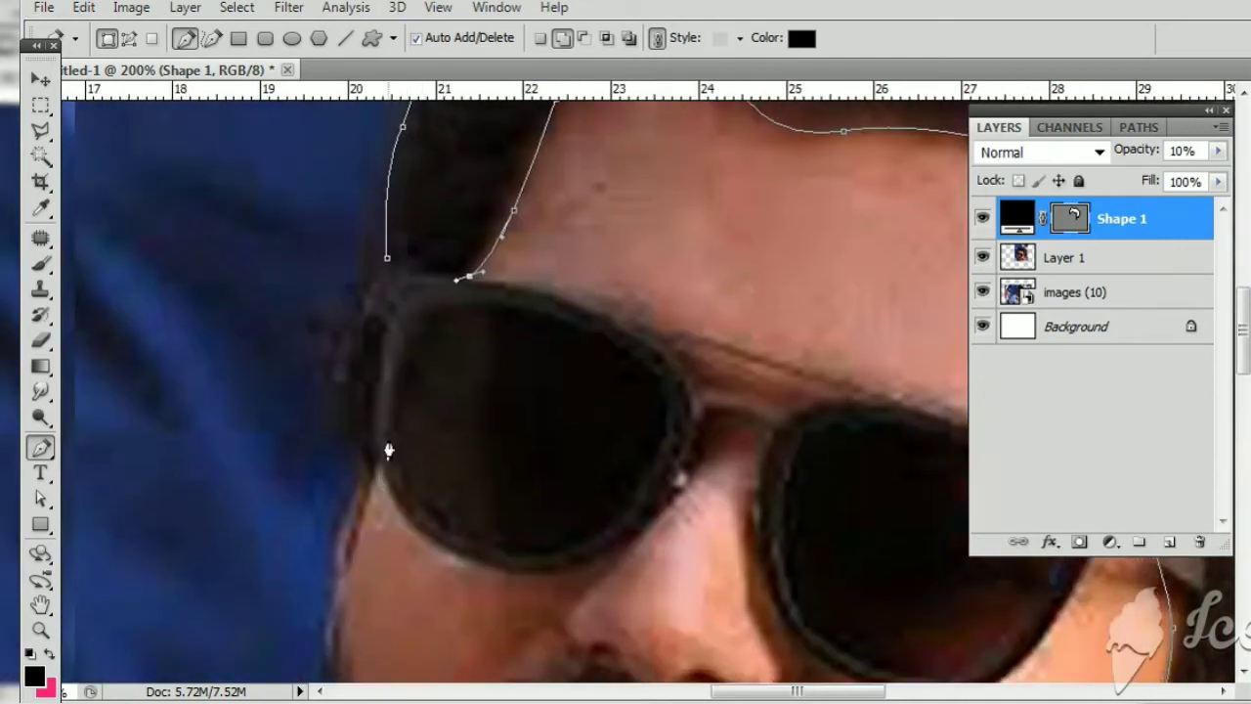
{"action": "left_click", "coordinate": [336, 581]}
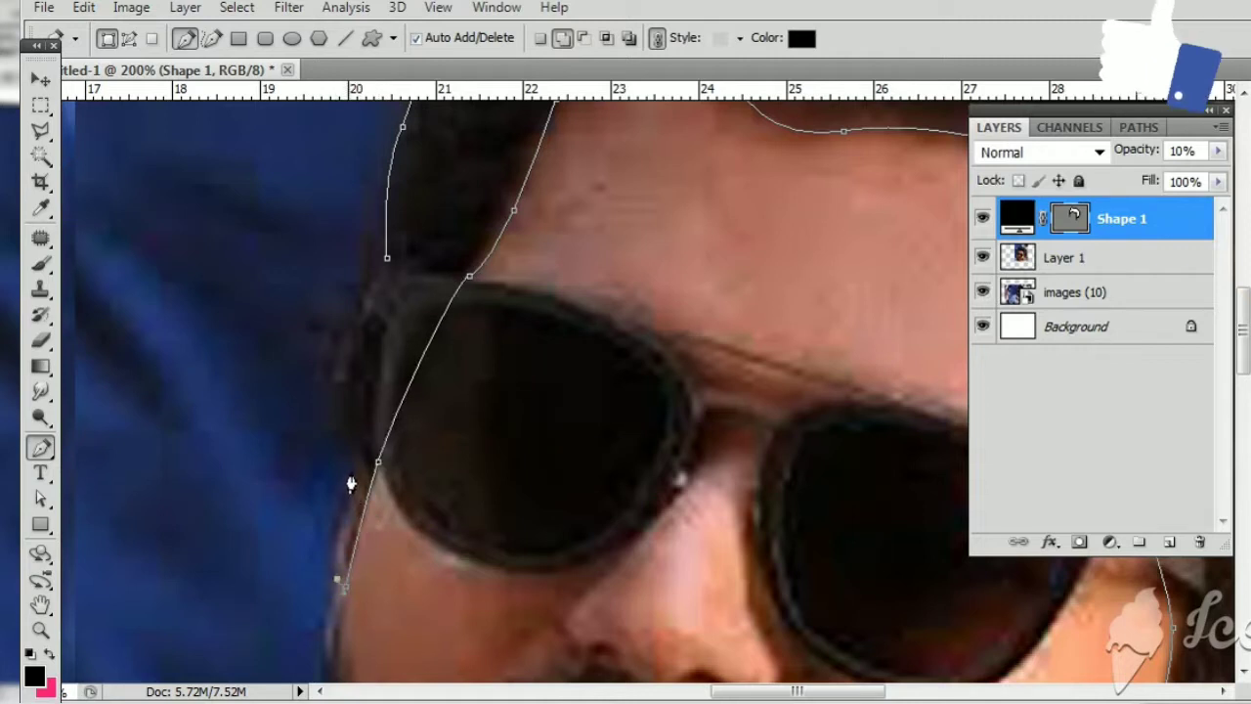
Step: Close the hair path into a solid black Shape 1 at 100% opacity and check it zoomed out
{"action": "left_click", "coordinate": [389, 274]}
{"action": "key", "text": "v"}
{"action": "key", "text": "0"}
{"action": "key", "text": "ctrl+minus"}
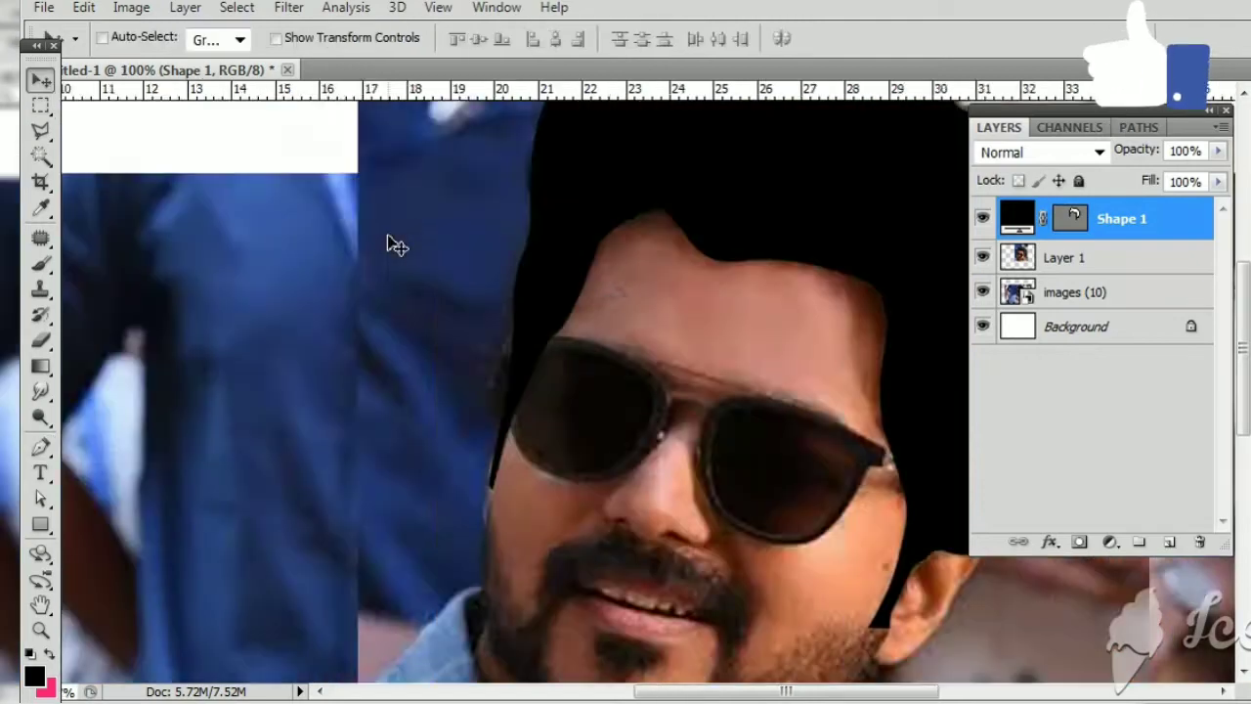
{"action": "key", "text": "ctrl+minus"}
{"action": "left_click_drag", "start_coordinate": [558, 321], "coordinate": [463, 399]}
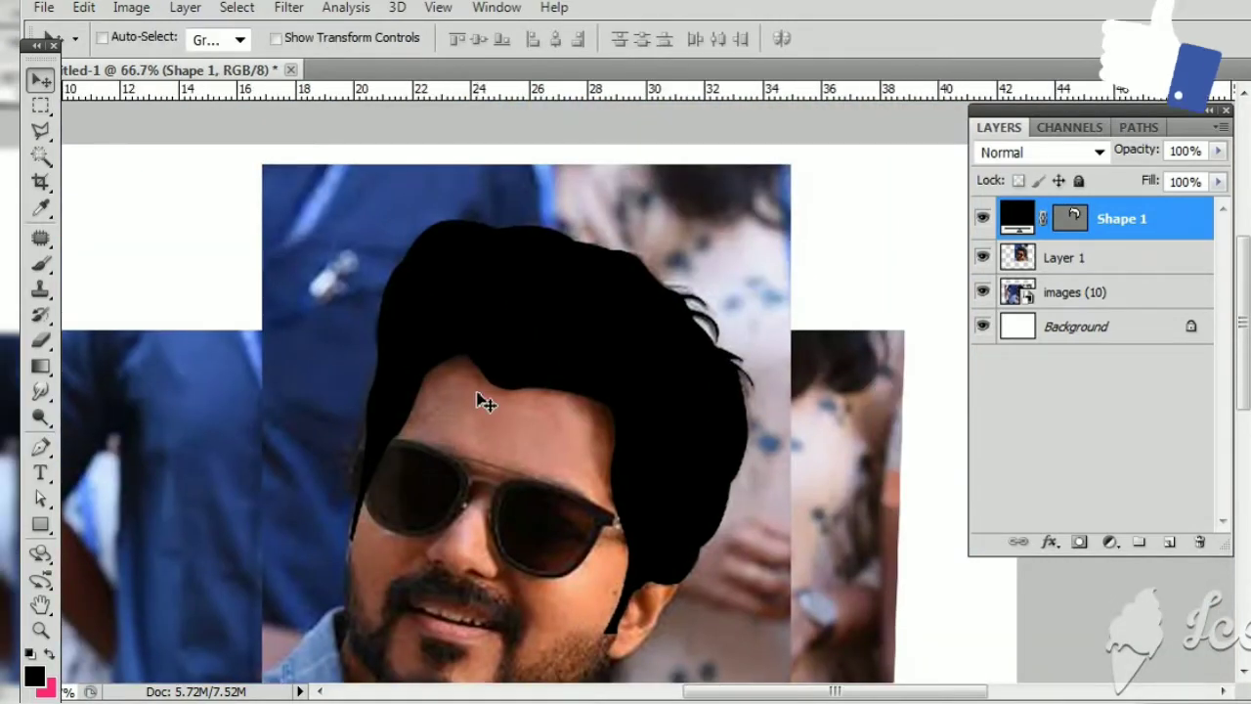
{"action": "key", "text": "ctrl+plus"}
{"action": "key", "text": "ctrl+plus"}
Step: Begin a second Pen shape at the left cheek
{"action": "key", "text": "p"}
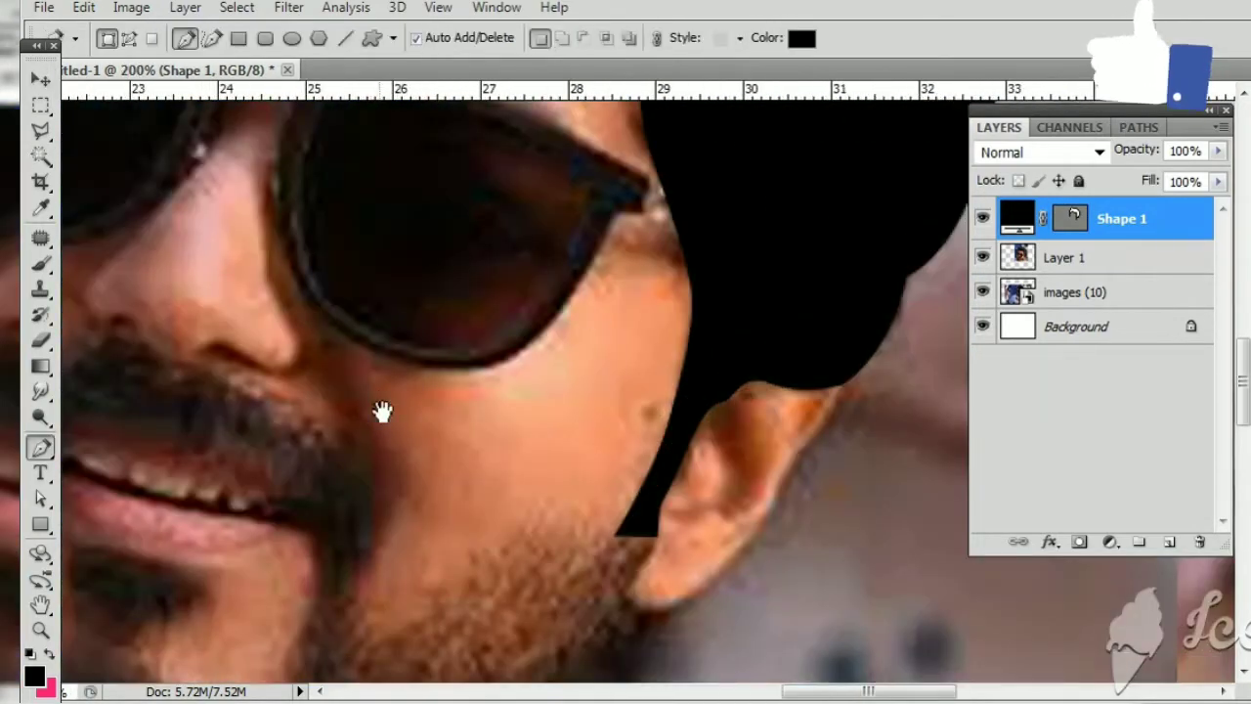
{"action": "mouse_move", "coordinate": [377, 411]}
{"action": "left_mouse_down"}
{"action": "mouse_move", "coordinate": [445, 300]}
{"action": "mouse_move", "coordinate": [775, 538]}
{"action": "left_mouse_up"}
{"action": "left_click_drag", "start_coordinate": [247, 402], "coordinate": [423, 450]}
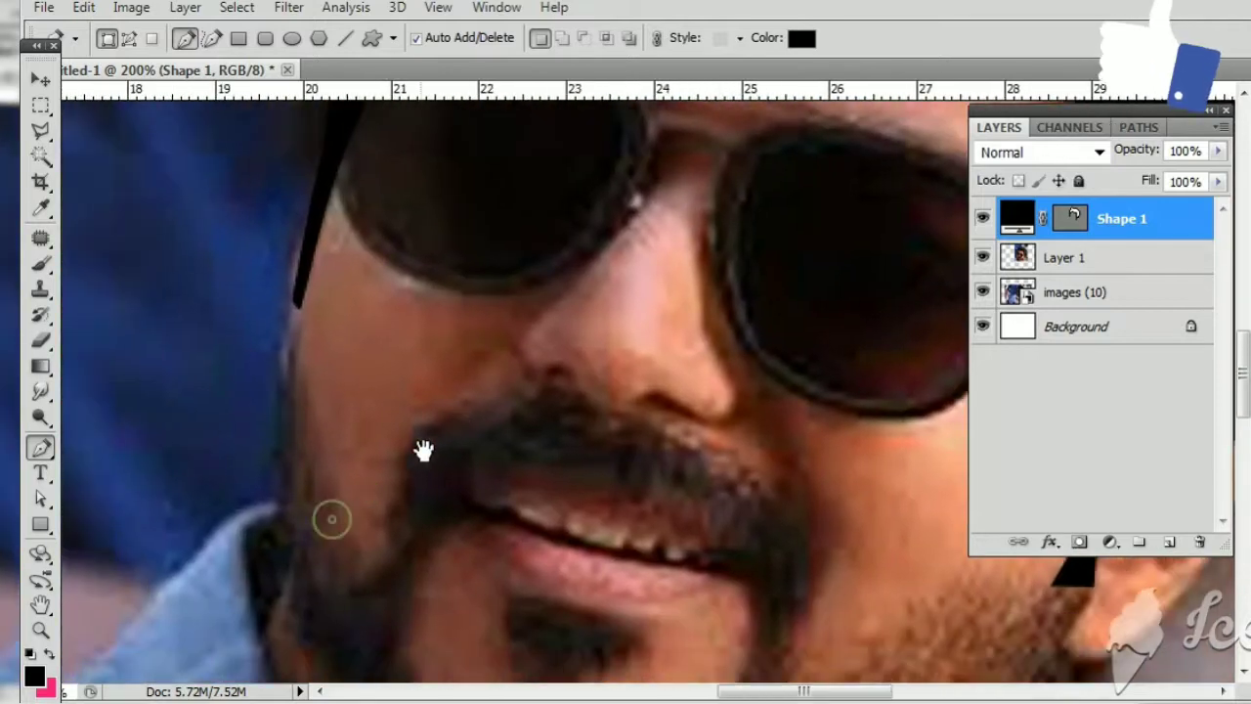
{"action": "left_click", "coordinate": [303, 226]}
Step: Trace the new shape at 10% opacity down the left jaw and under the beard
{"action": "key", "text": "1"}
{"action": "left_click", "coordinate": [273, 567]}
{"action": "left_click_drag", "start_coordinate": [376, 680], "coordinate": [326, 475]}
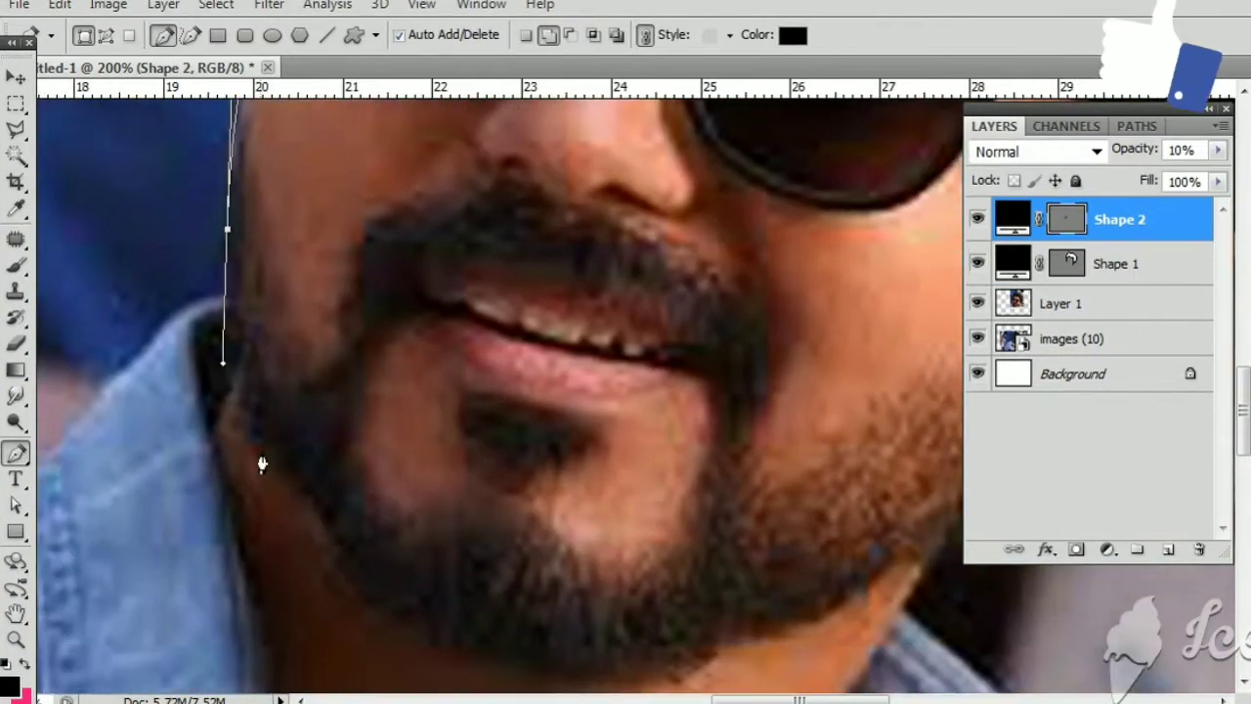
{"action": "left_click_drag", "start_coordinate": [431, 605], "coordinate": [492, 606]}
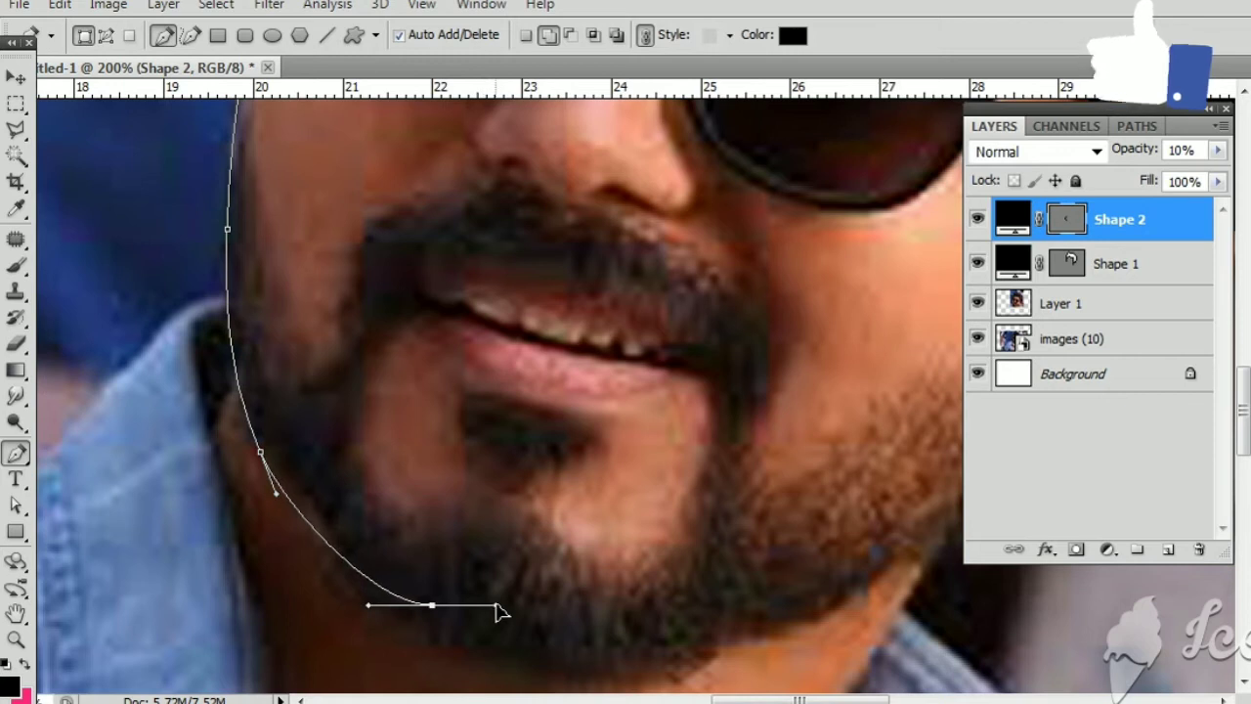
{"action": "left_click", "coordinate": [432, 606], "text": "alt"}
{"action": "mouse_move", "coordinate": [658, 624]}
{"action": "left_mouse_down"}
{"action": "mouse_move", "coordinate": [725, 619]}
{"action": "mouse_move", "coordinate": [430, 597]}
{"action": "left_mouse_up"}
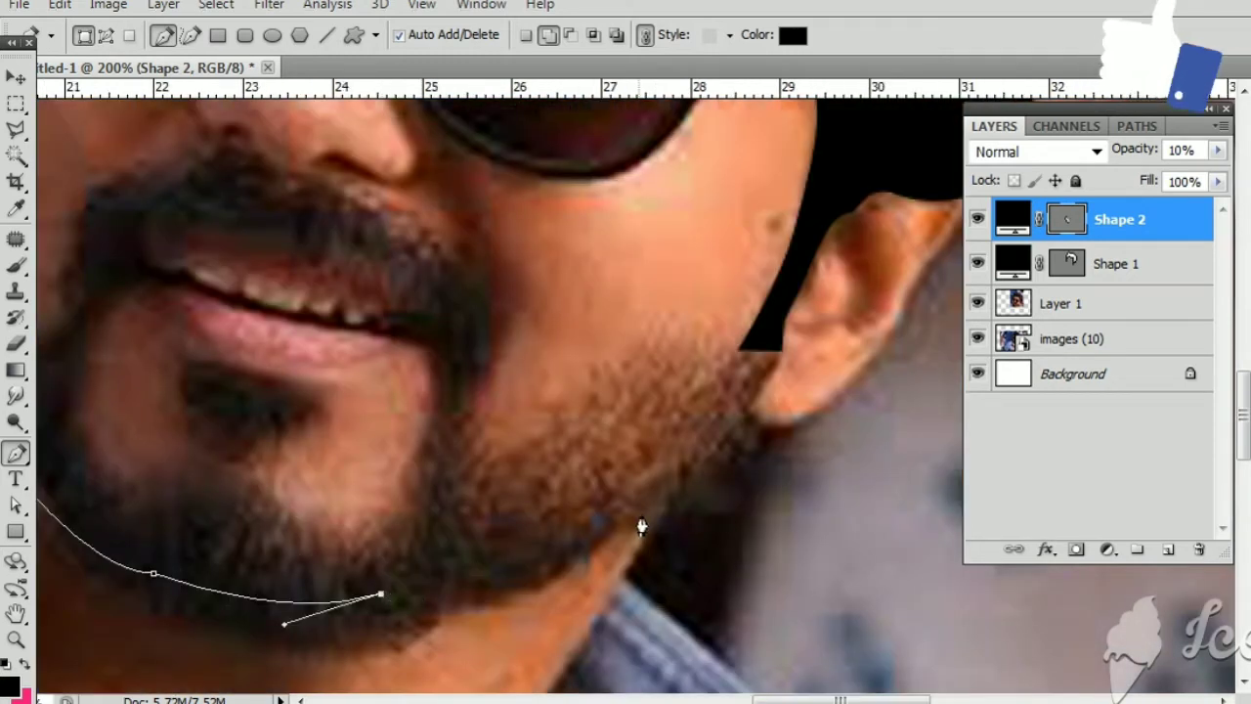
{"action": "key", "text": "ctrl+z"}
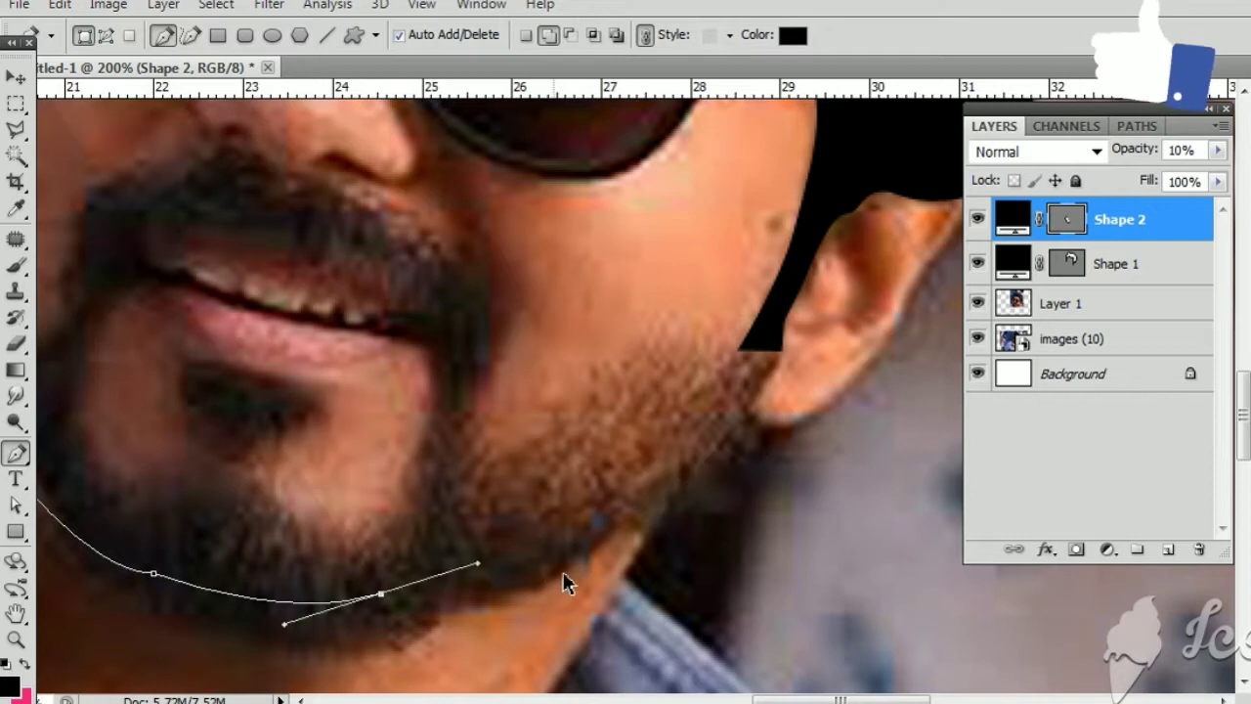
{"action": "key", "text": "ctrl+alt+z"}
{"action": "left_click_drag", "start_coordinate": [760, 439], "coordinate": [751, 420]}
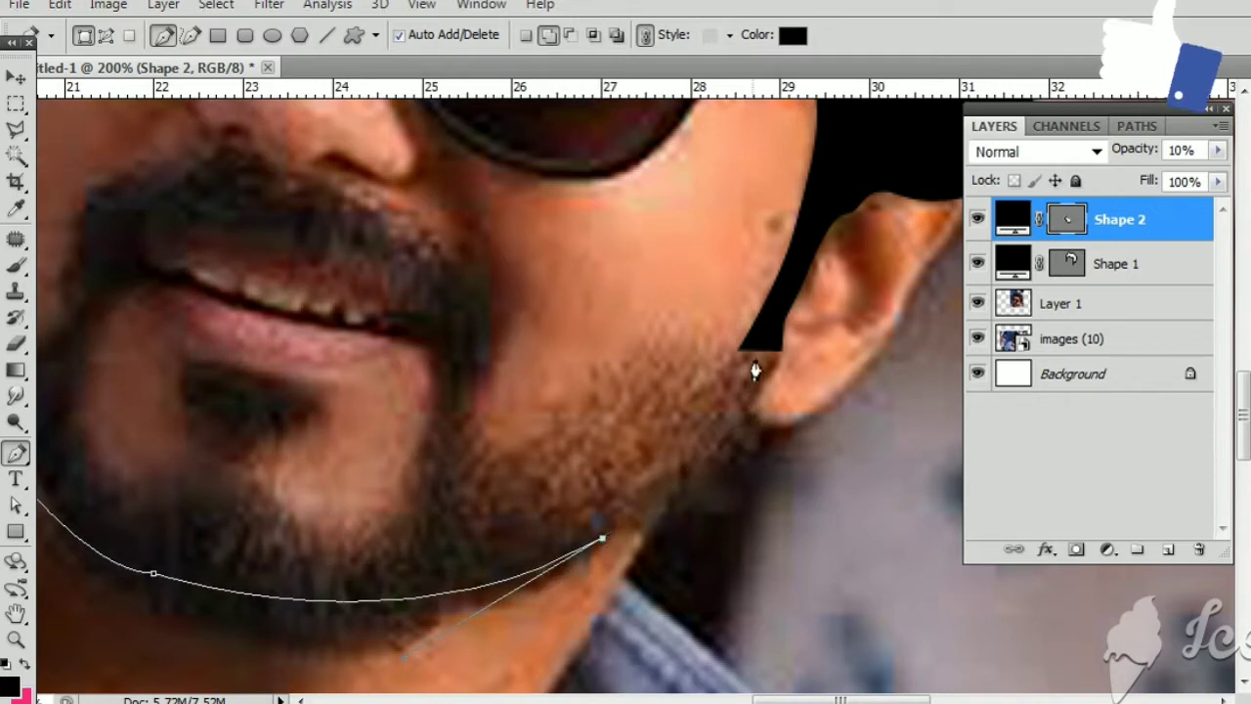
{"action": "left_click_drag", "start_coordinate": [747, 407], "coordinate": [768, 374]}
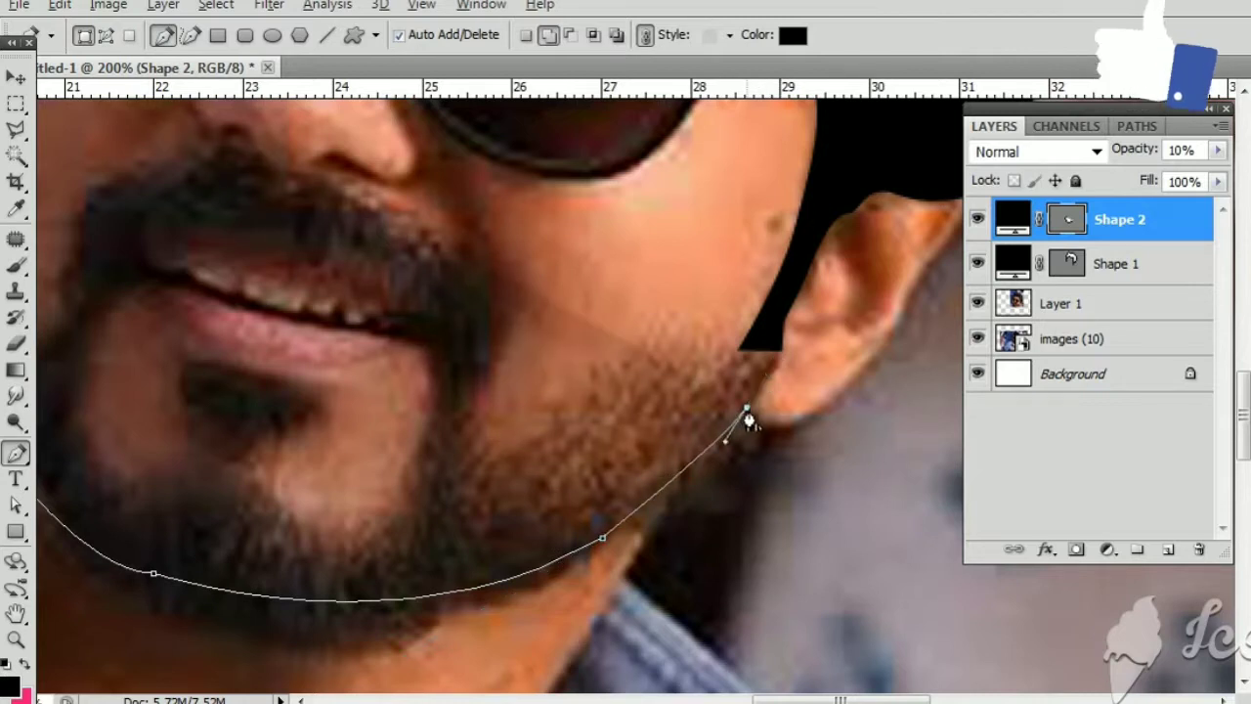
Step: Continue the face outline around the ear and across the top of the head
{"action": "left_click", "coordinate": [900, 322]}
{"action": "left_click", "coordinate": [931, 263]}
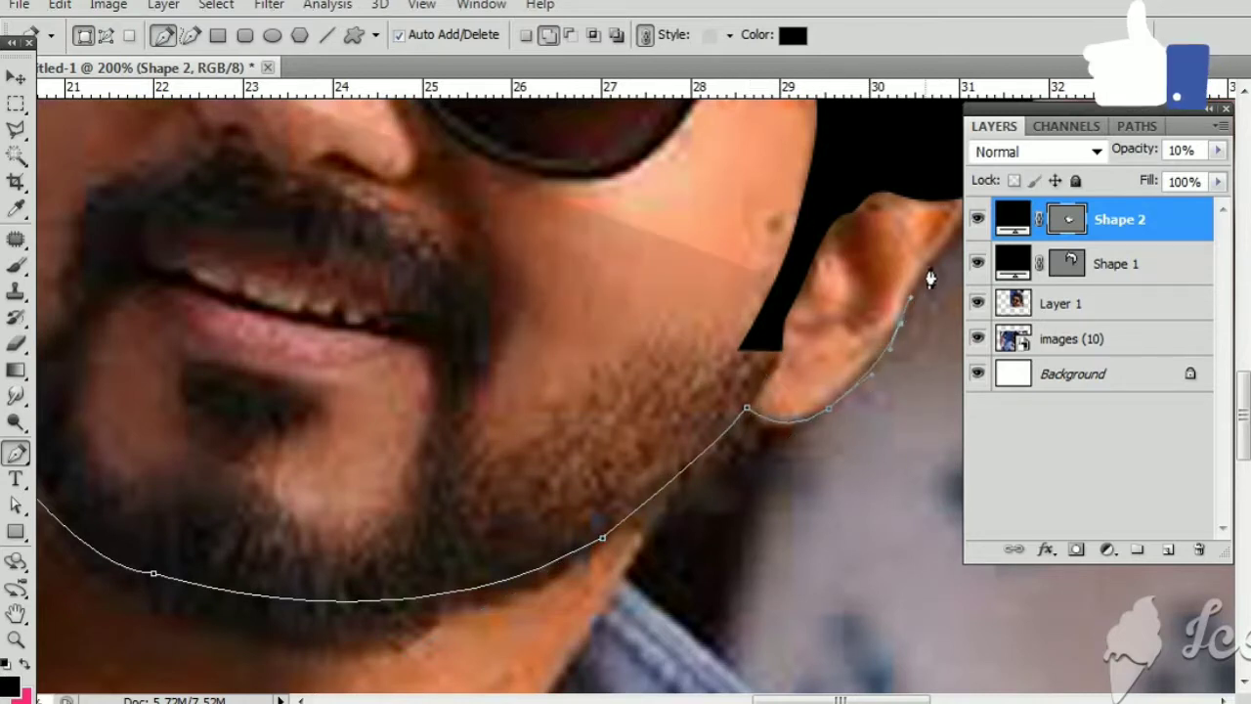
{"action": "left_click_drag", "start_coordinate": [929, 274], "coordinate": [785, 431]}
{"action": "left_click", "coordinate": [829, 358]}
{"action": "left_click", "coordinate": [684, 238]}
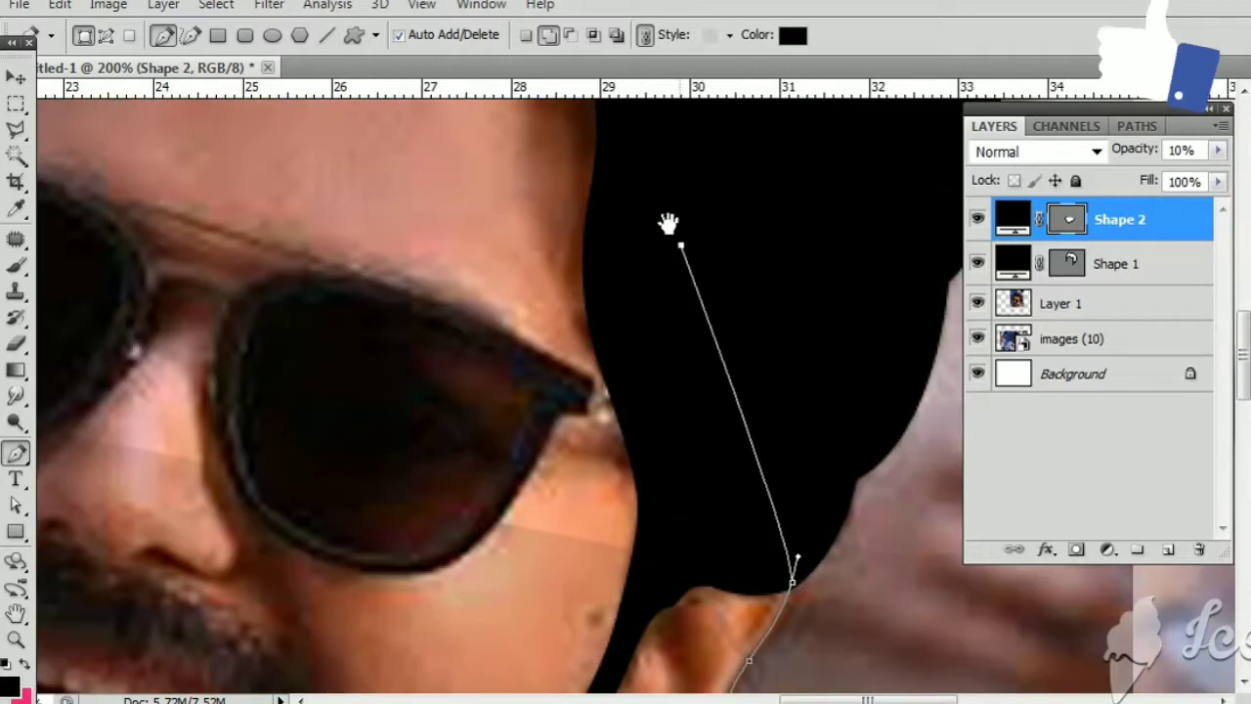
{"action": "left_click_drag", "start_coordinate": [670, 218], "coordinate": [732, 372]}
{"action": "left_click", "coordinate": [639, 287]}
{"action": "left_click", "coordinate": [504, 267]}
{"action": "left_click", "coordinate": [354, 237]}
Step: Close the outline down the left temple beside the lens and open Shape 2's fill colour picker
{"action": "left_click_drag", "start_coordinate": [315, 235], "coordinate": [776, 299]}
{"action": "left_click", "coordinate": [642, 260]}
{"action": "left_click", "coordinate": [492, 366]}
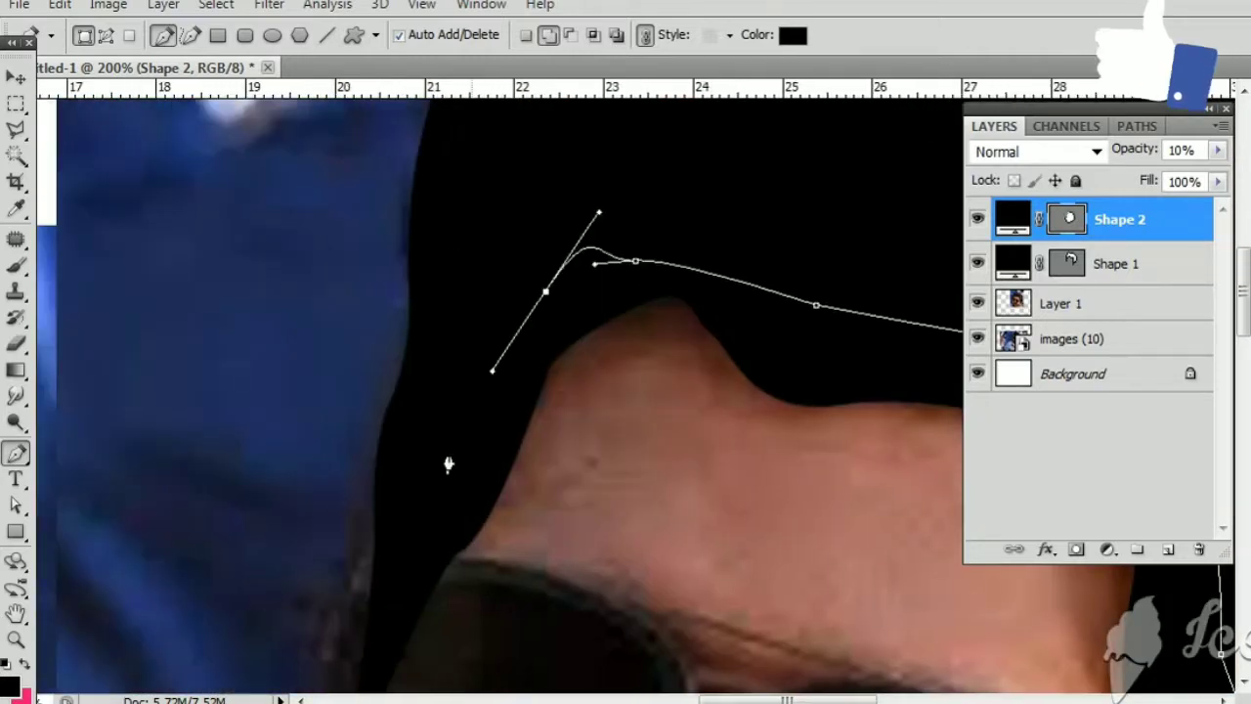
{"action": "left_click_drag", "start_coordinate": [447, 463], "coordinate": [458, 291]}
{"action": "left_click", "coordinate": [384, 682]}
{"action": "left_click", "coordinate": [411, 473]}
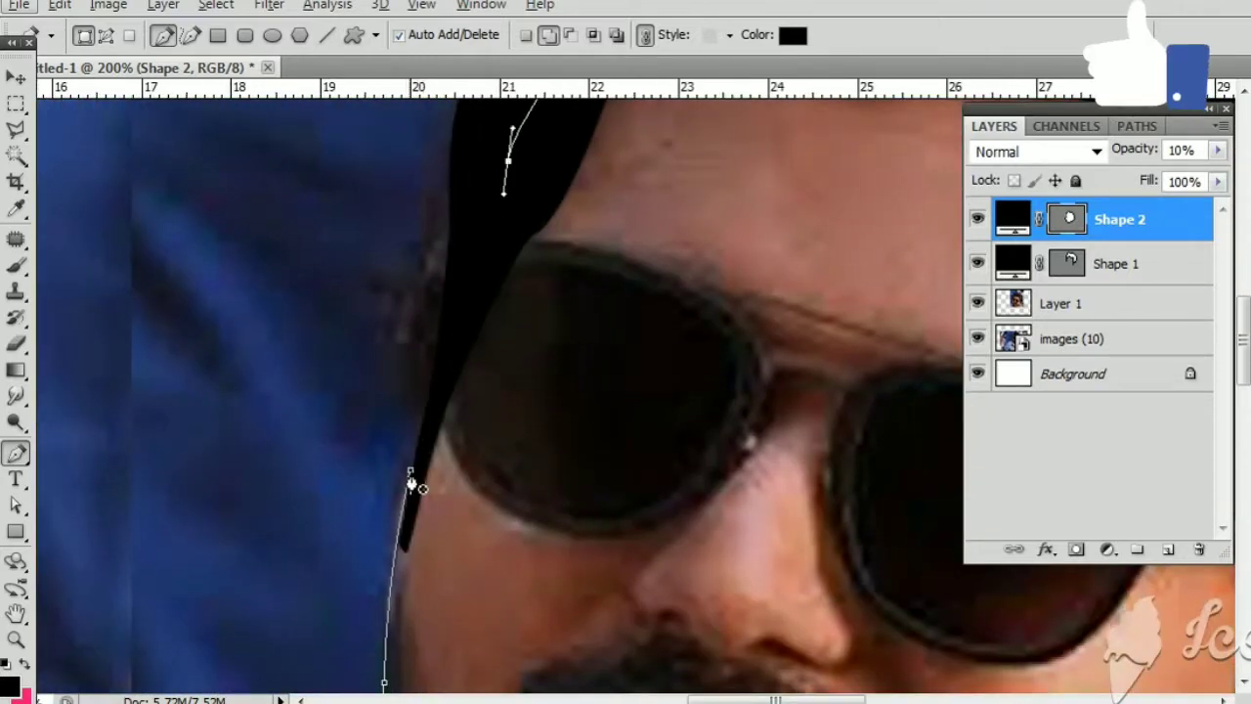
{"action": "left_click_drag", "start_coordinate": [352, 469], "coordinate": [59, 469]}
{"action": "double_click", "coordinate": [1012, 219]}
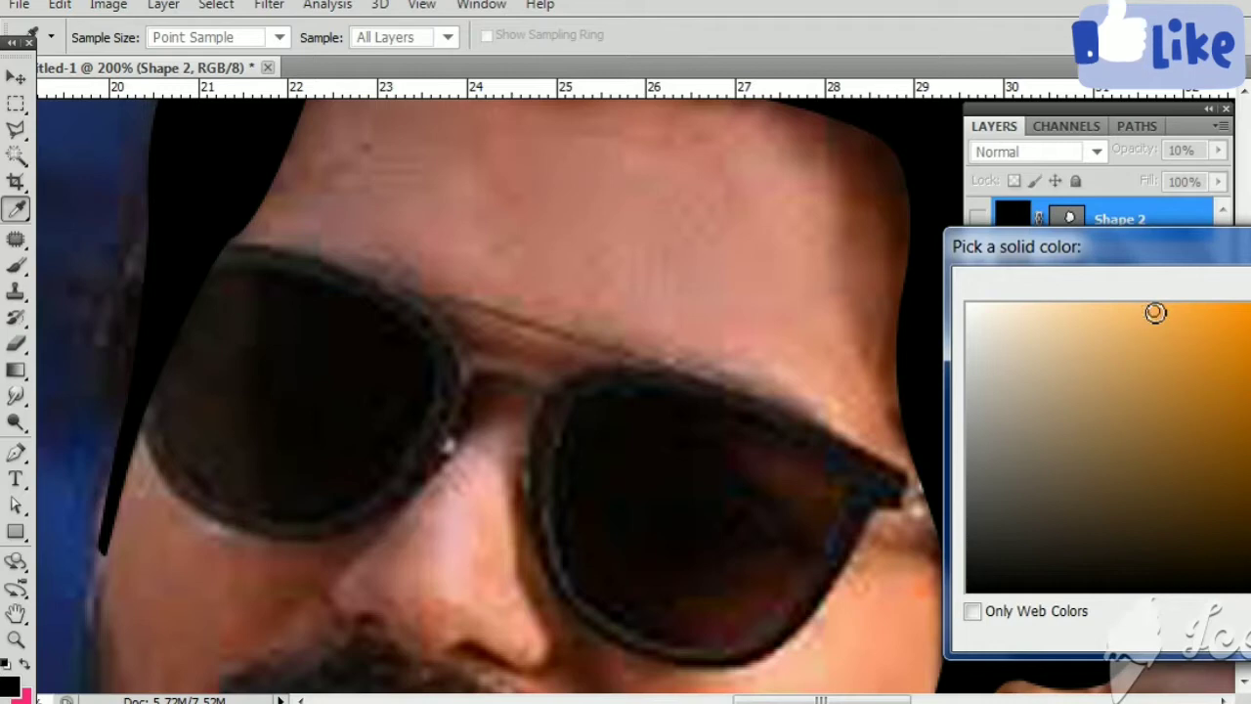
Step: Fill the face shape with orange, show it, and move it below the hair shape
{"action": "key", "text": "Return"}
{"action": "key", "text": "ctrl+minus"}
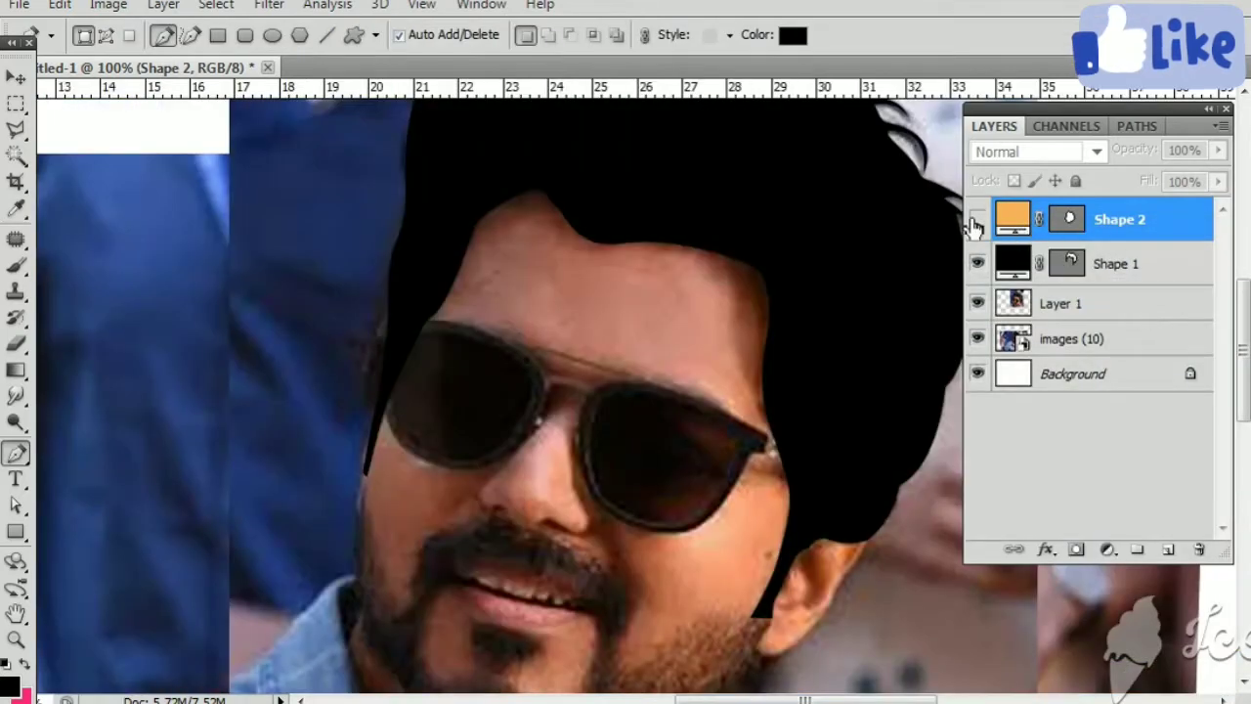
{"action": "left_click", "coordinate": [976, 221]}
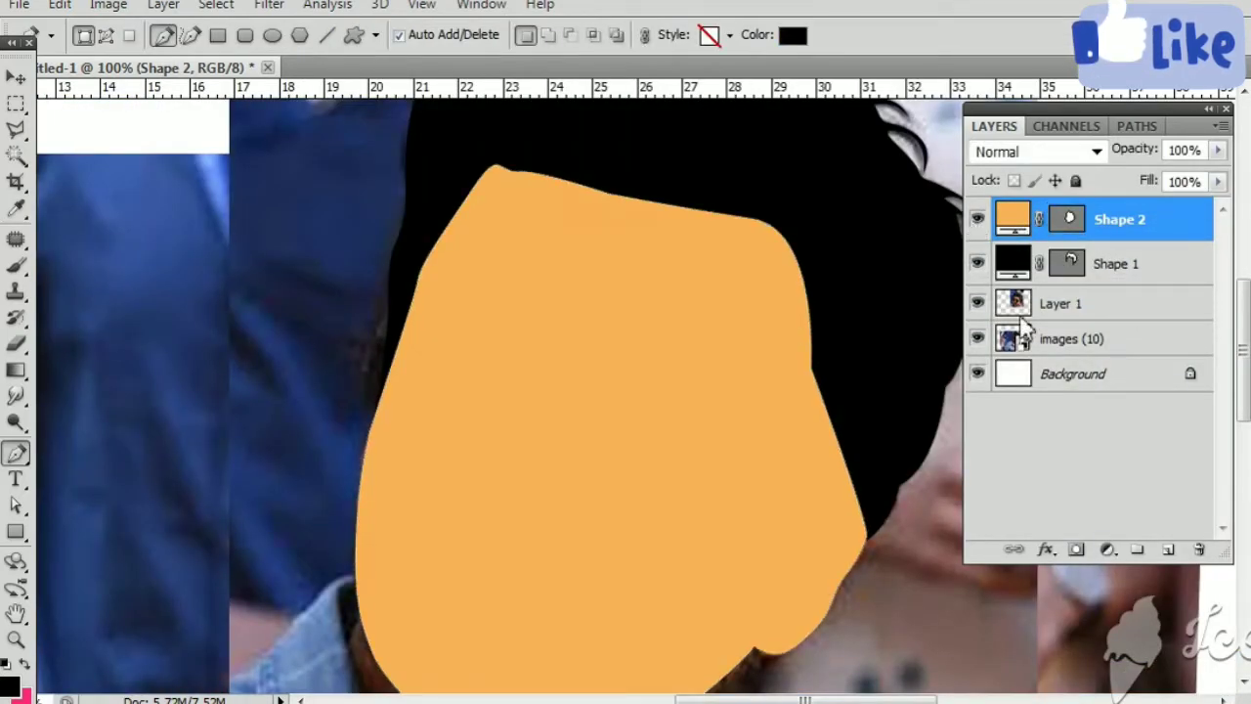
{"action": "left_click_drag", "start_coordinate": [1023, 327], "coordinate": [1021, 283]}
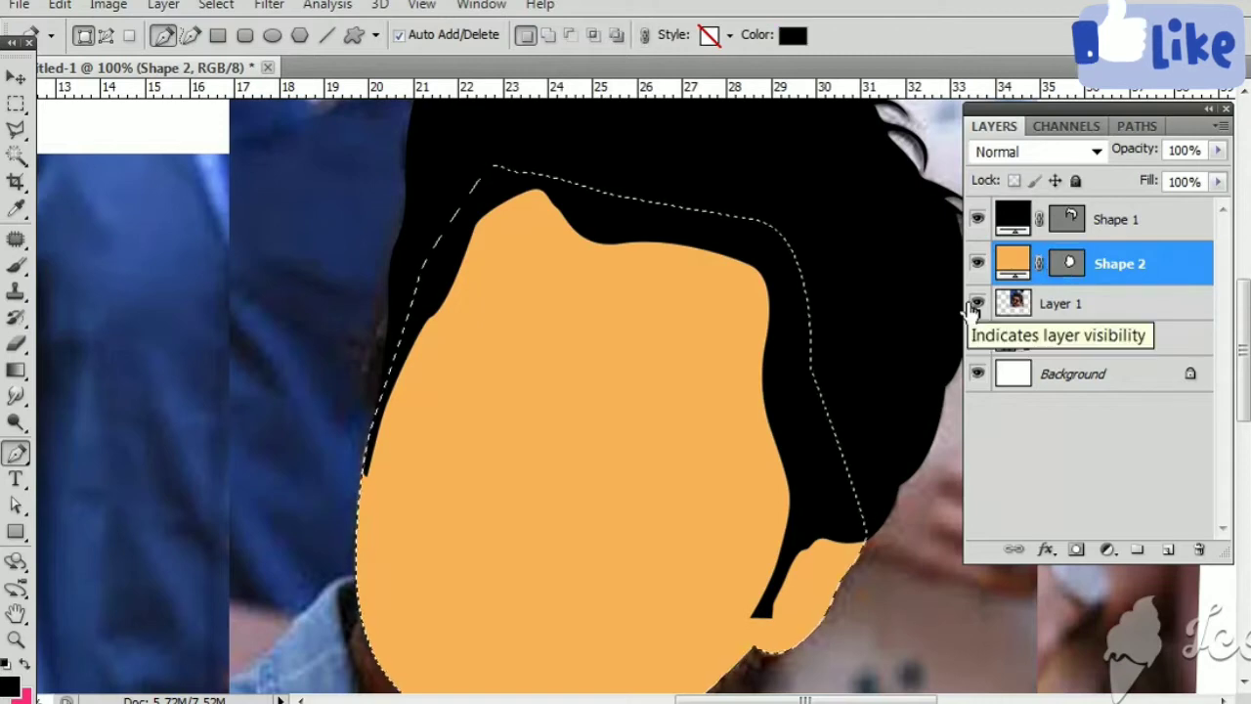
Step: Select the hair path's left-edge points, then hide the orange face shape
{"action": "left_click_drag", "start_coordinate": [722, 398], "coordinate": [655, 274]}
{"action": "key", "text": "ctrl+plus"}
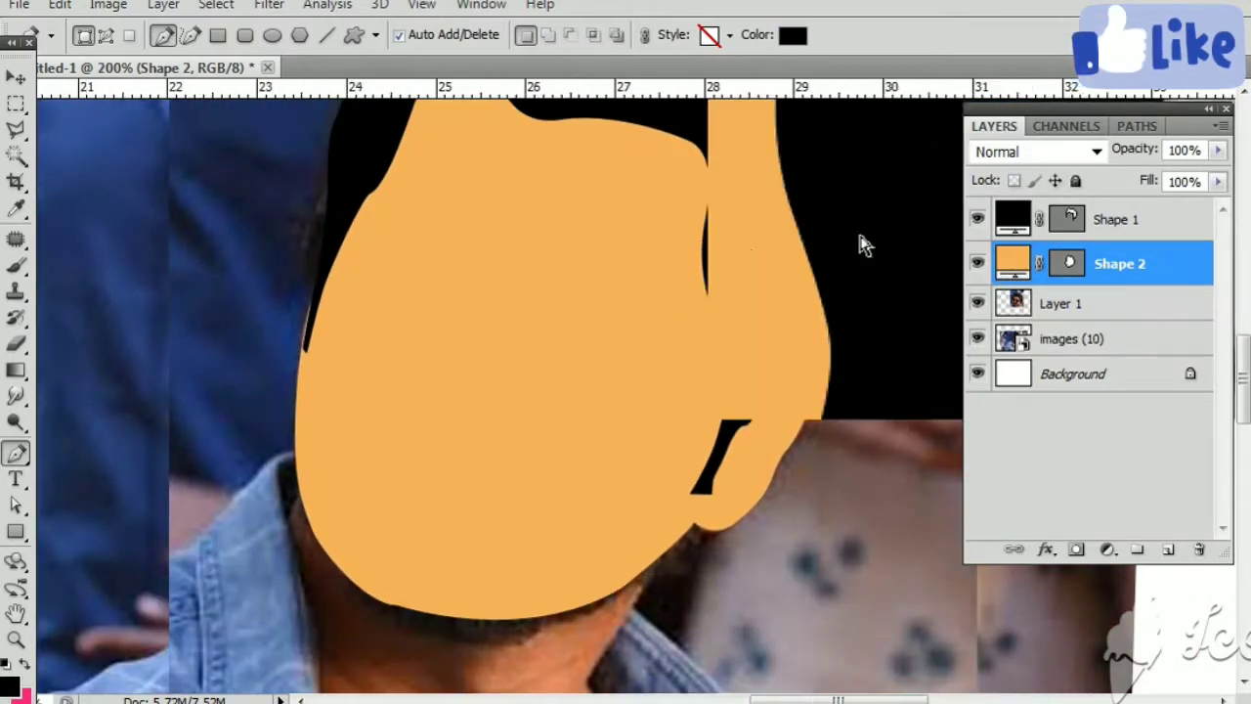
{"action": "key", "text": "ctrl+plus"}
{"action": "left_click", "coordinate": [1119, 219]}
{"action": "key", "text": "a"}
{"action": "left_click_drag", "start_coordinate": [190, 326], "coordinate": [272, 239]}
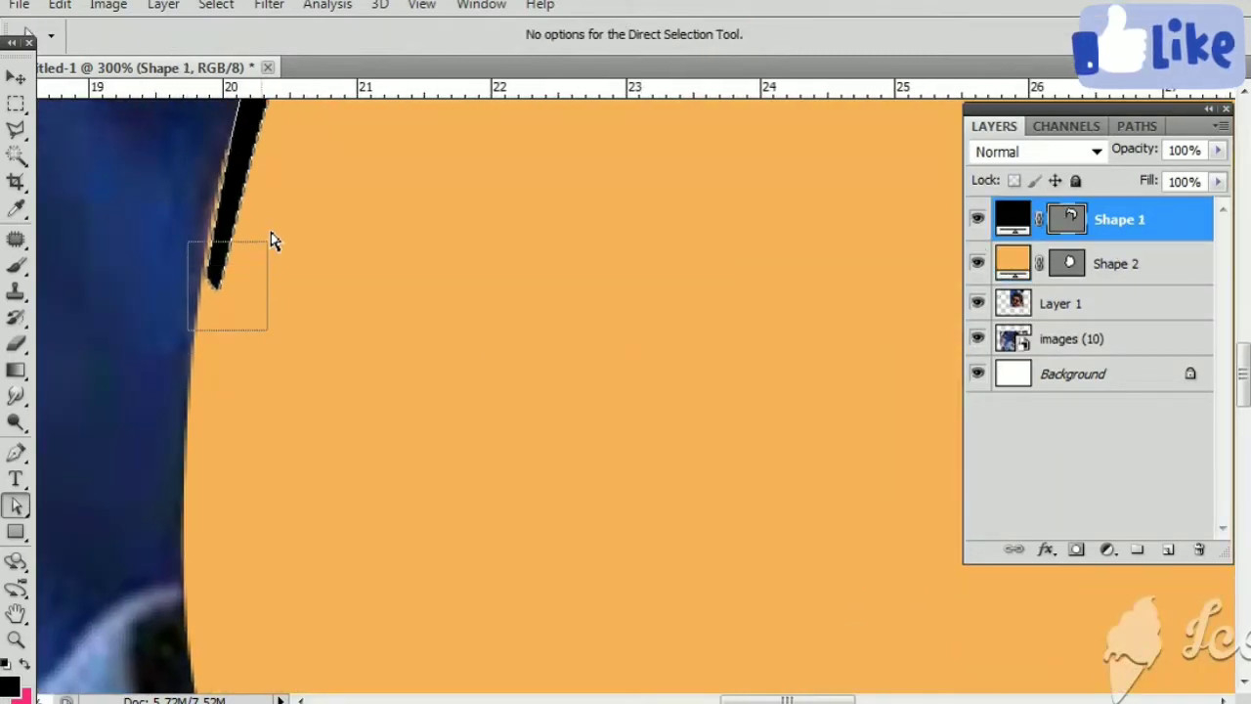
{"action": "key", "text": "ctrl+minus"}
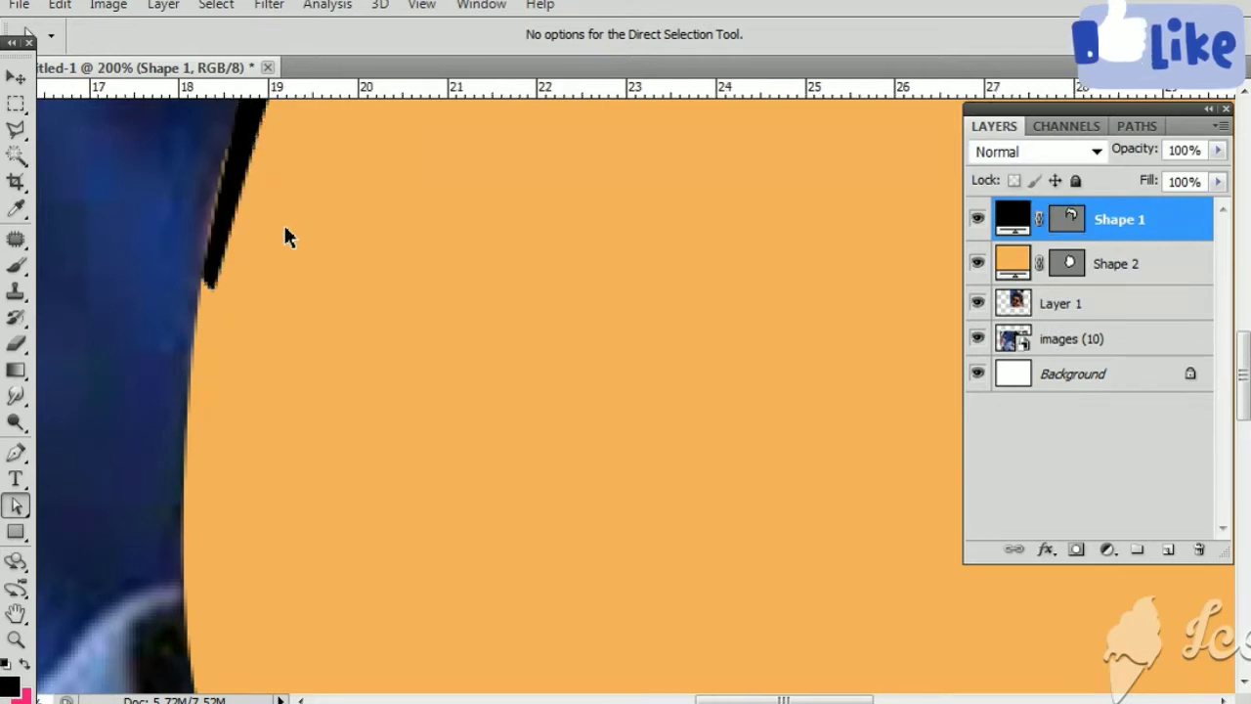
{"action": "key", "text": "ctrl+minus"}
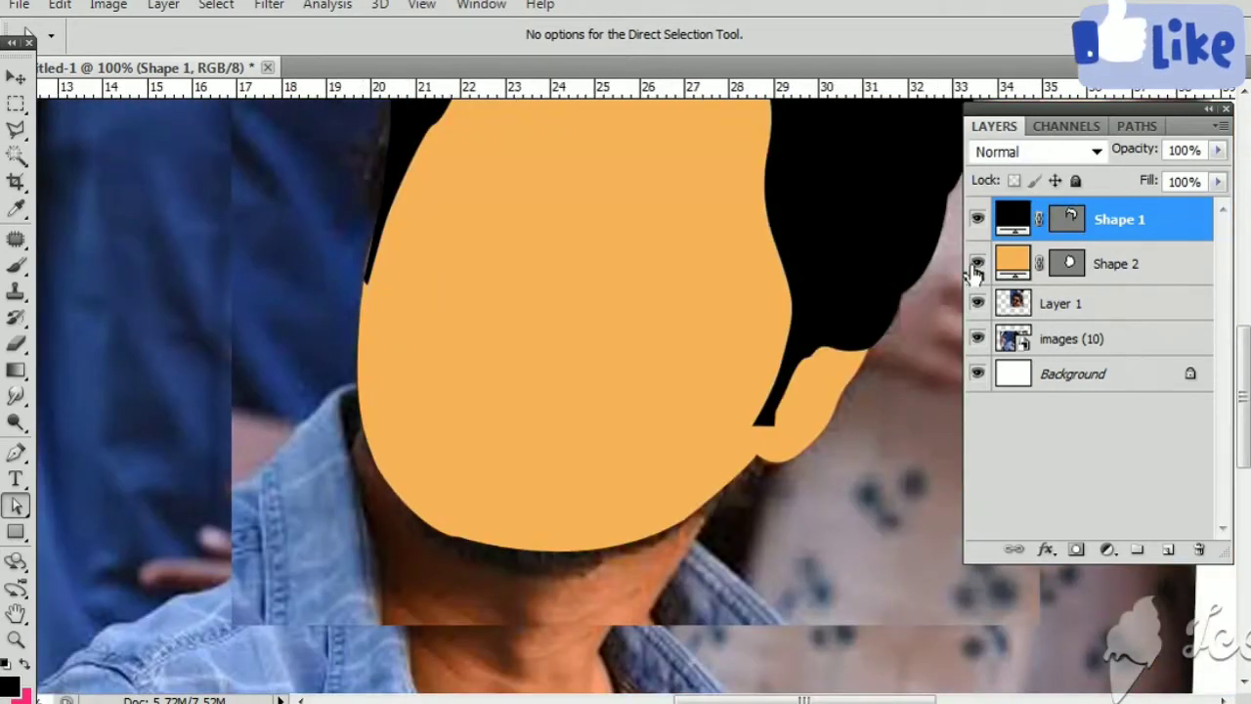
{"action": "left_click", "coordinate": [977, 263]}
Step: Start the black beard outline at the sideburn, curving down the face side toward the moustache
{"action": "key", "text": "p"}
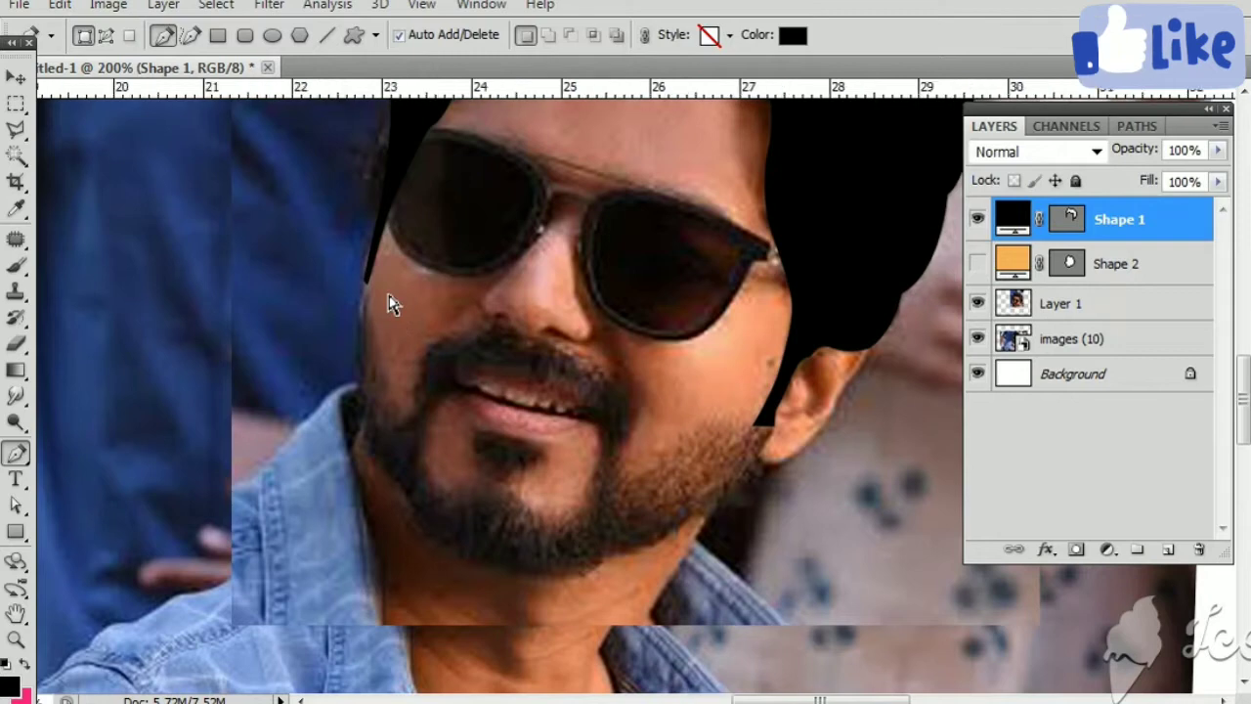
{"action": "key", "text": "ctrl+plus"}
{"action": "left_click", "coordinate": [225, 243]}
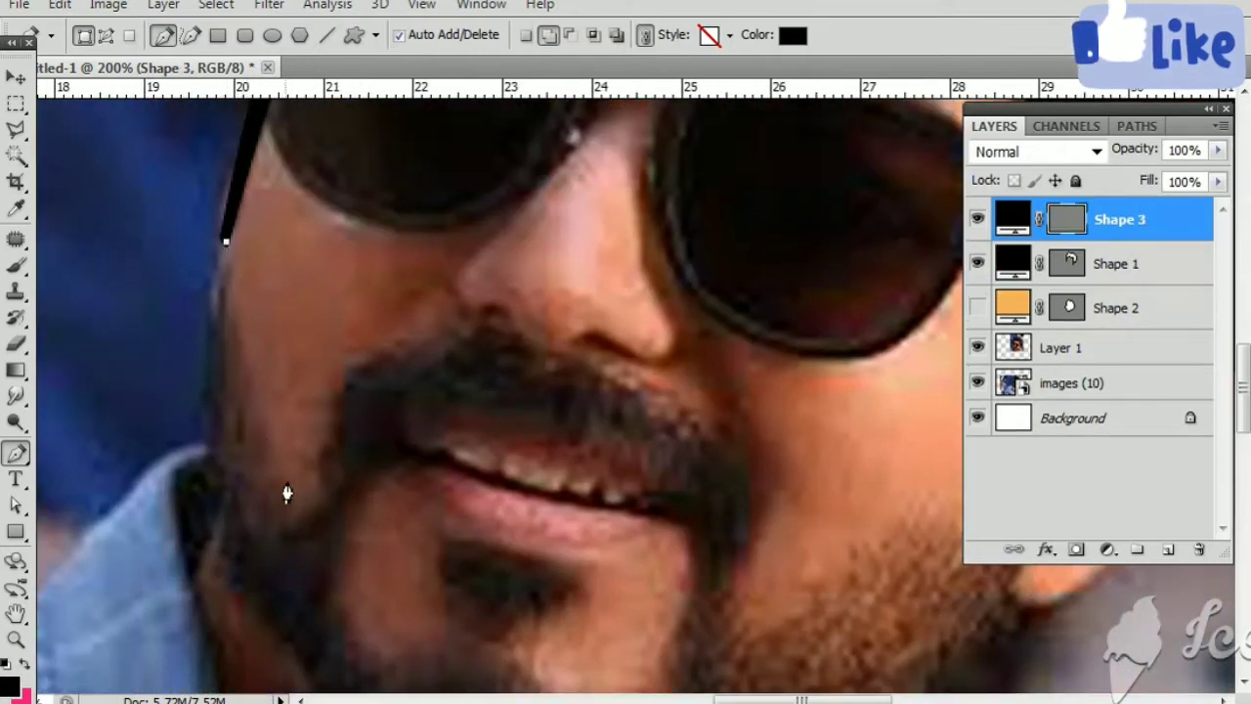
{"action": "mouse_move", "coordinate": [285, 530]}
{"action": "left_mouse_down"}
{"action": "mouse_move", "coordinate": [354, 534]}
{"action": "mouse_move", "coordinate": [328, 450]}
{"action": "left_mouse_up"}
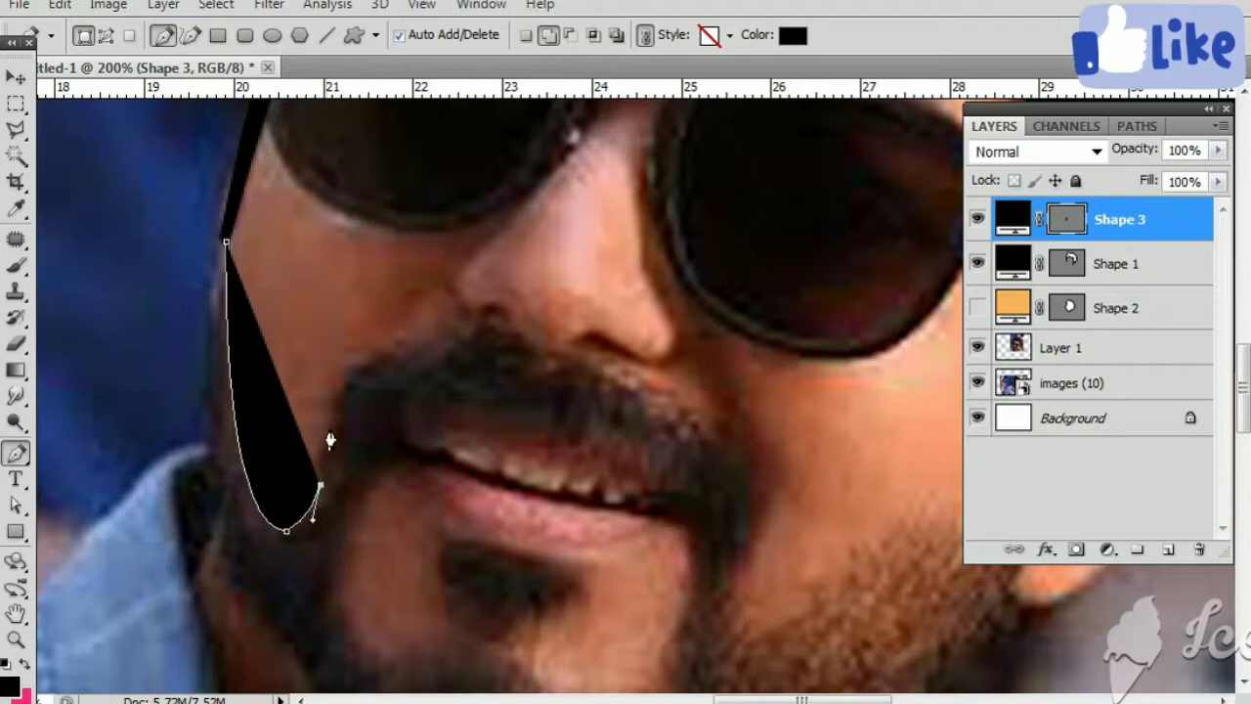
{"action": "left_click_drag", "start_coordinate": [351, 369], "coordinate": [375, 339]}
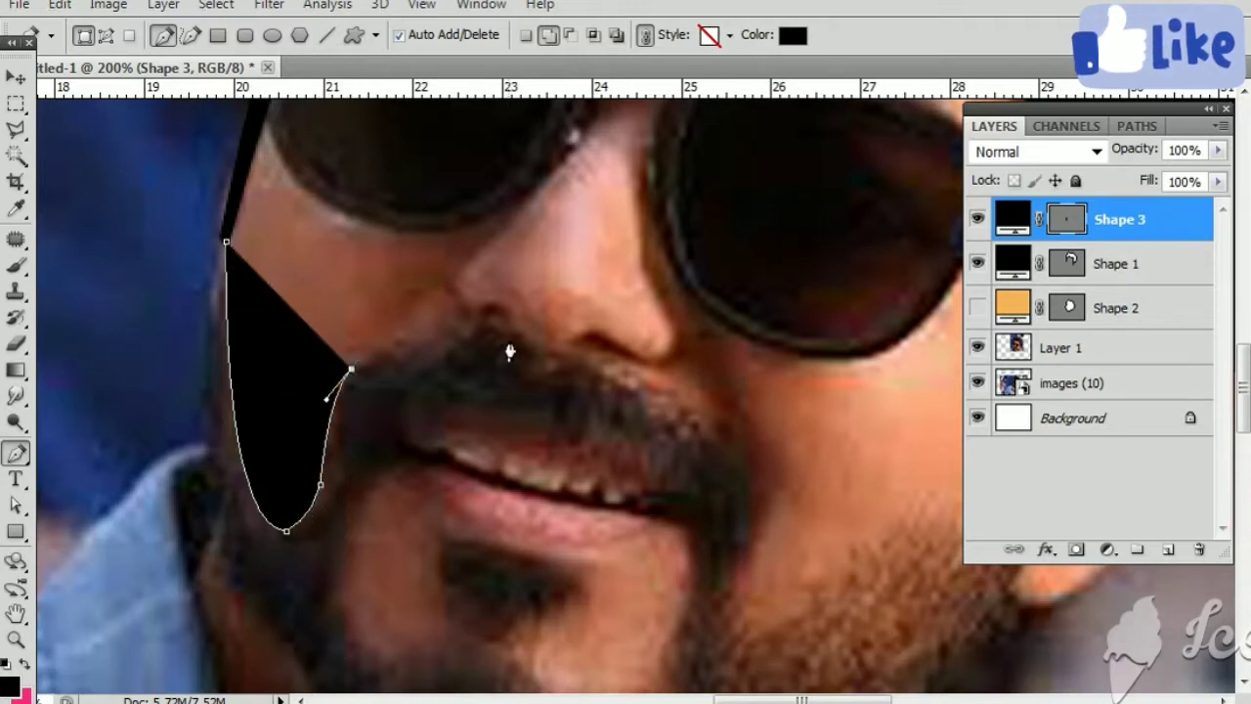
{"action": "left_click_drag", "start_coordinate": [521, 334], "coordinate": [551, 341]}
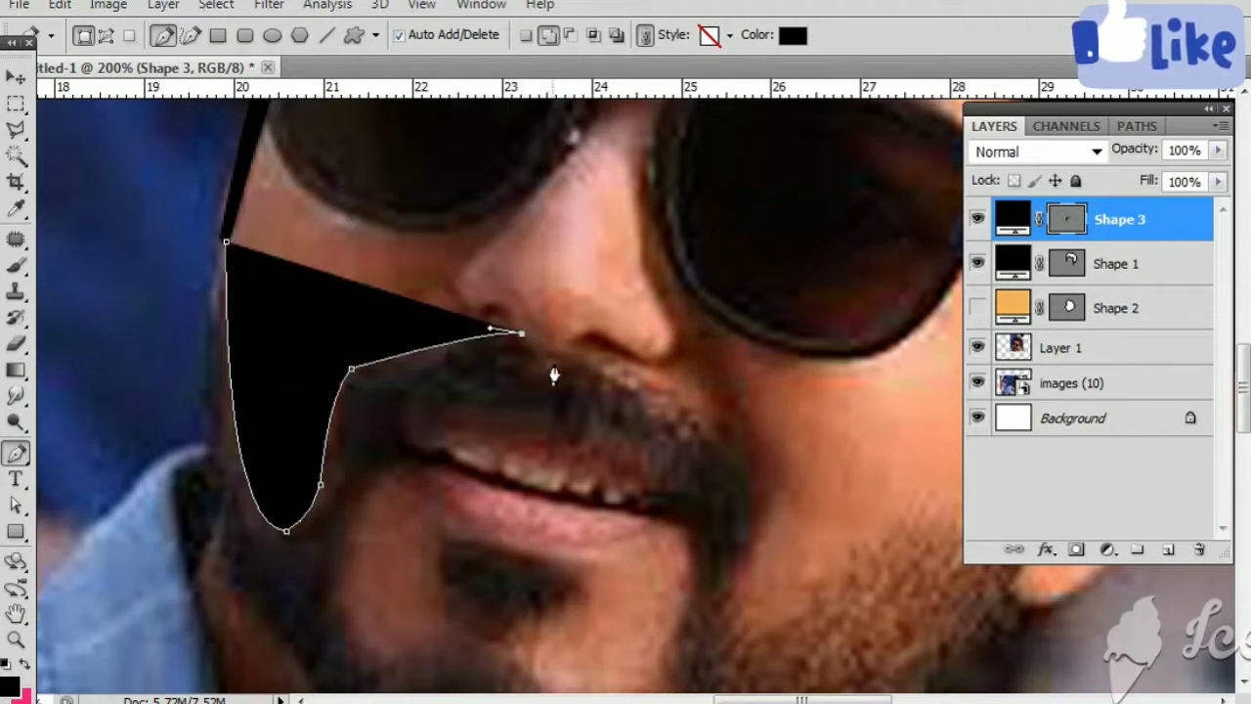
{"action": "left_click_drag", "start_coordinate": [657, 360], "coordinate": [231, 327]}
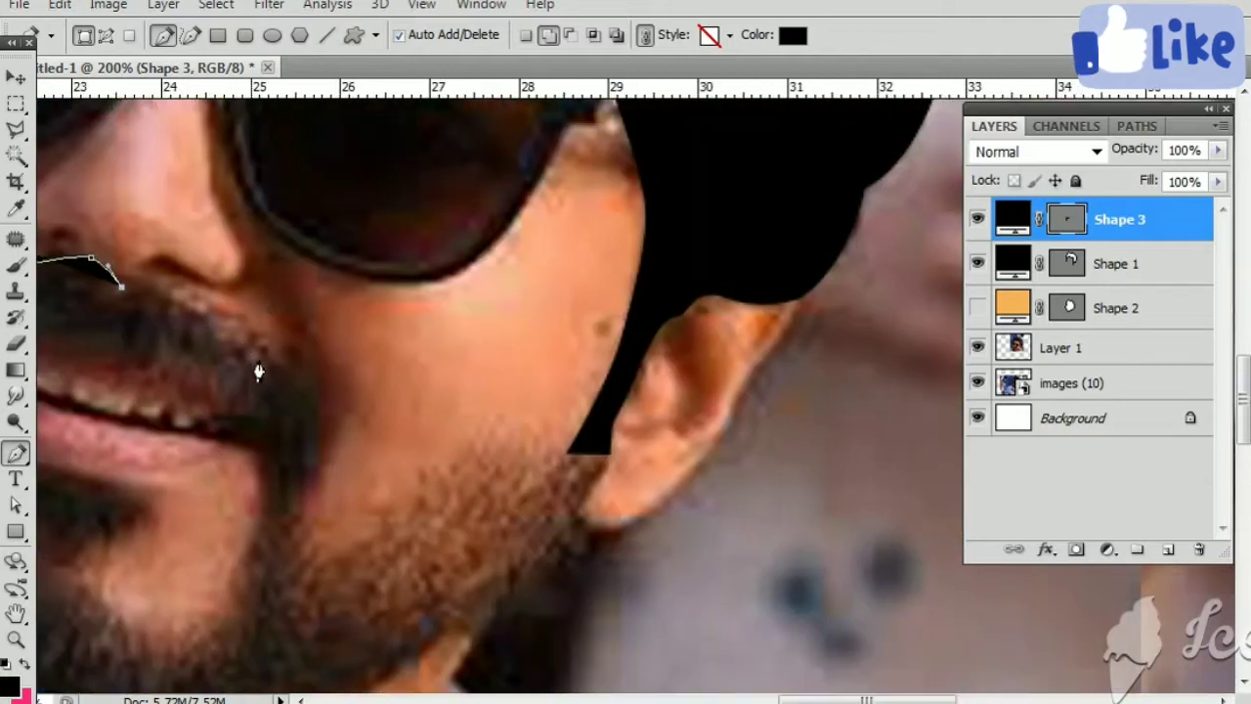
{"action": "key", "text": "ctrl+z"}
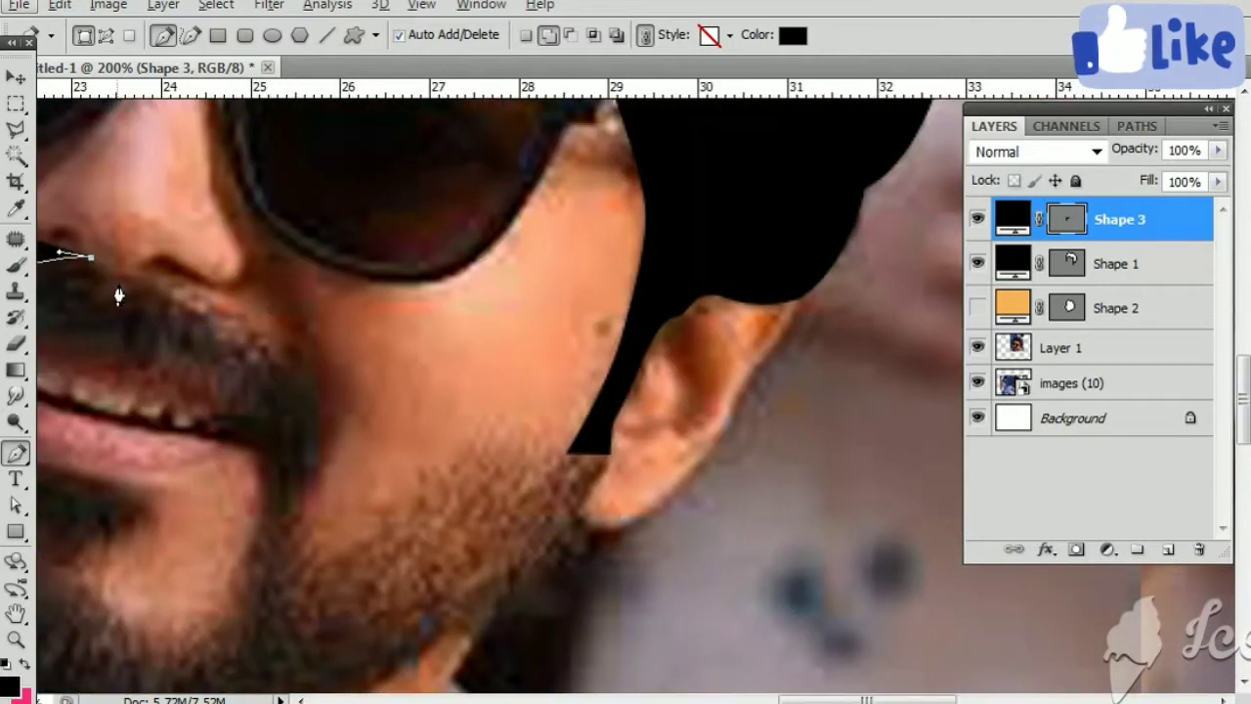
Step: Continue the beard outline along the moustache top and down the jawline
{"action": "left_click", "coordinate": [116, 282]}
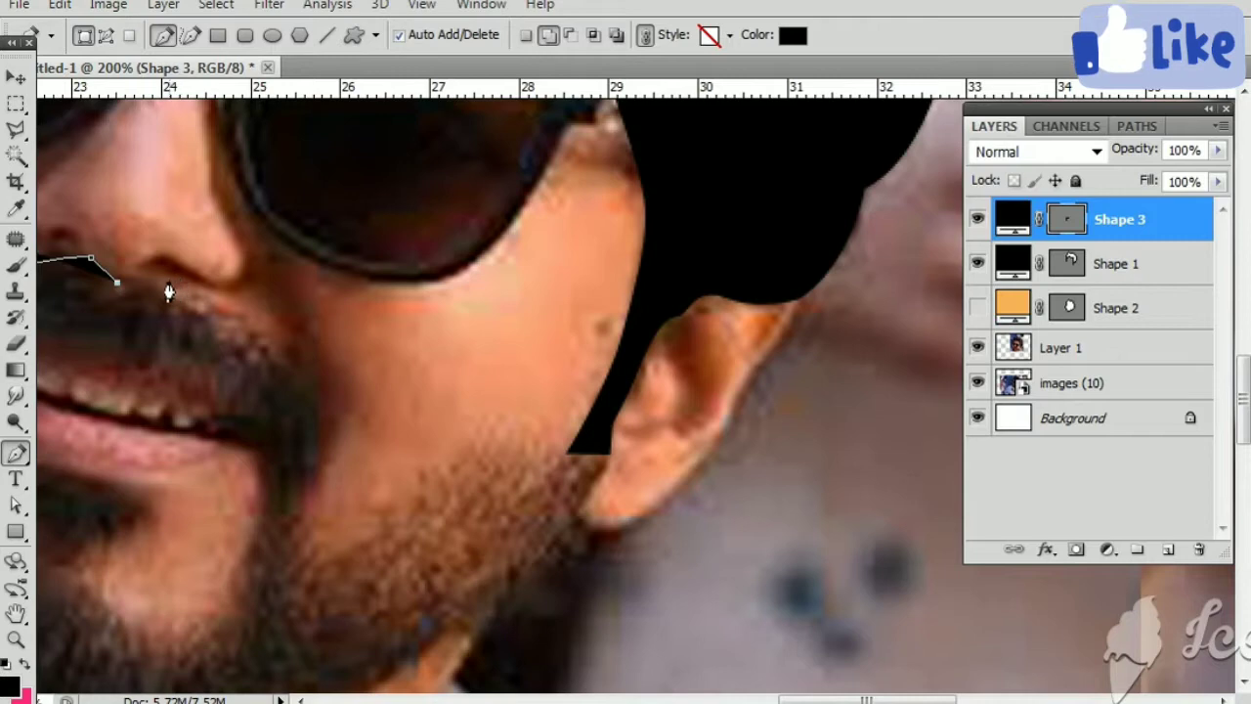
{"action": "left_click", "coordinate": [164, 281]}
{"action": "left_click_drag", "start_coordinate": [297, 366], "coordinate": [316, 383]}
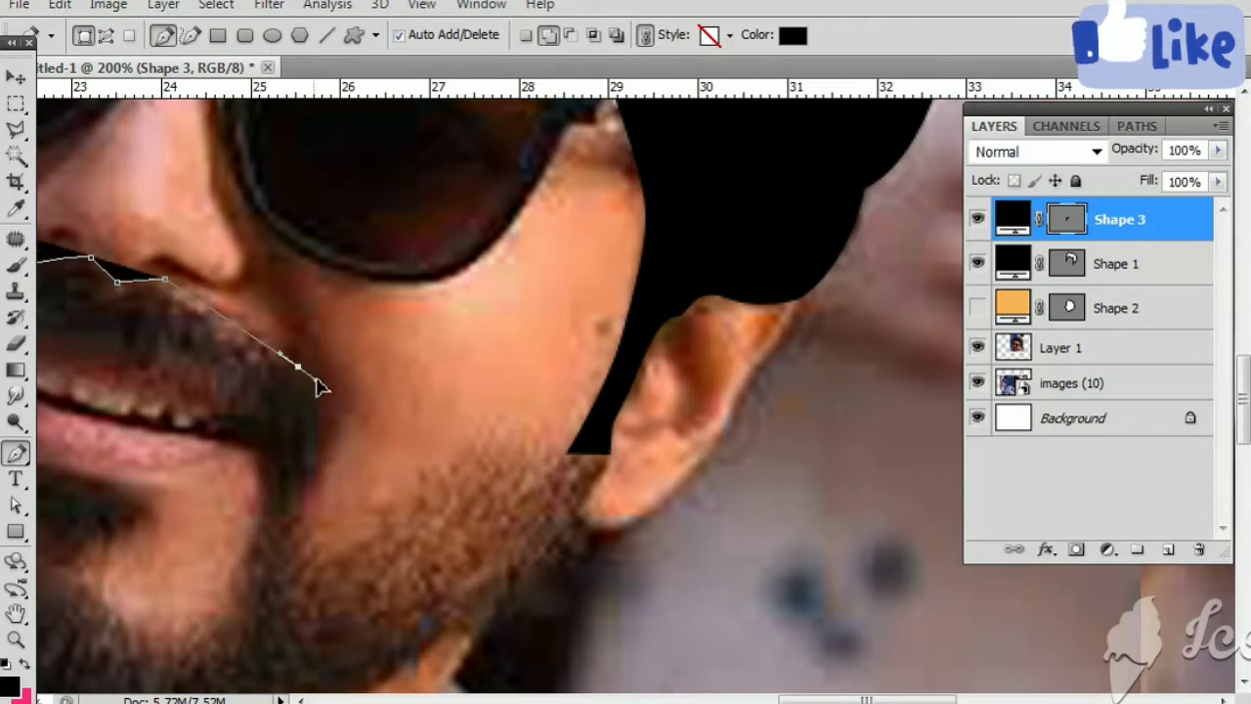
{"action": "left_click", "coordinate": [304, 488]}
{"action": "left_click_drag", "start_coordinate": [302, 498], "coordinate": [316, 385]}
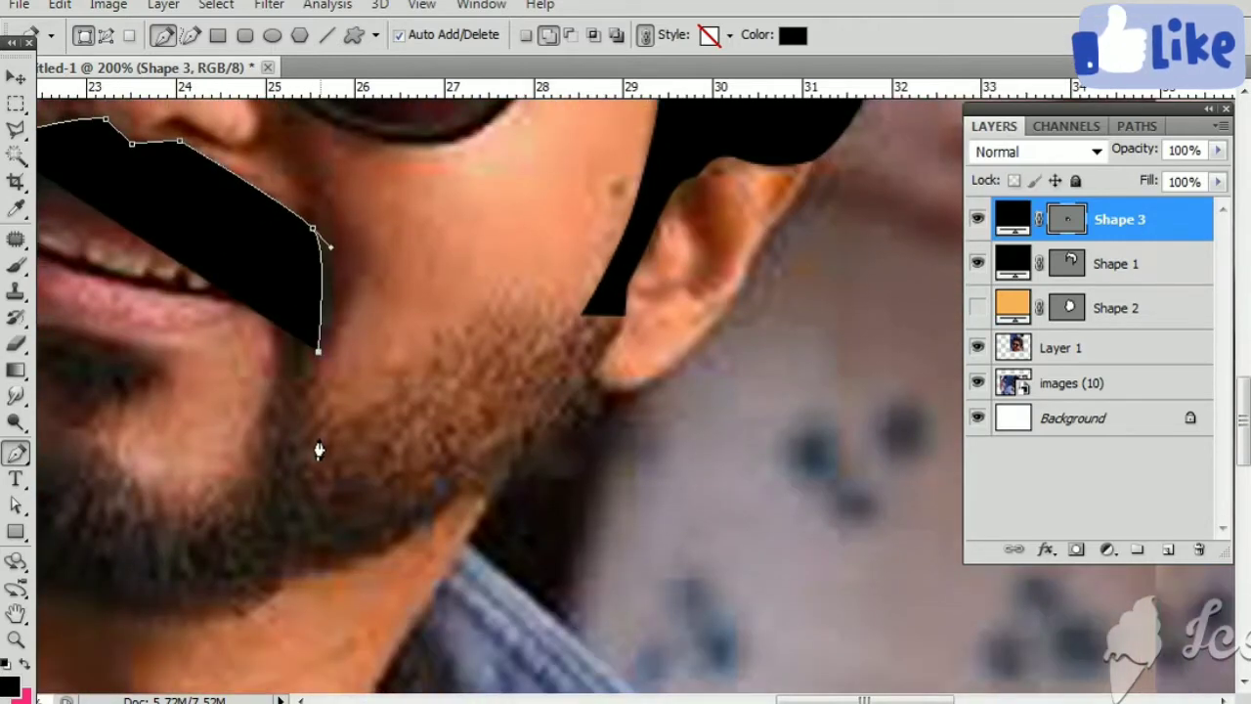
{"action": "left_click", "coordinate": [313, 430]}
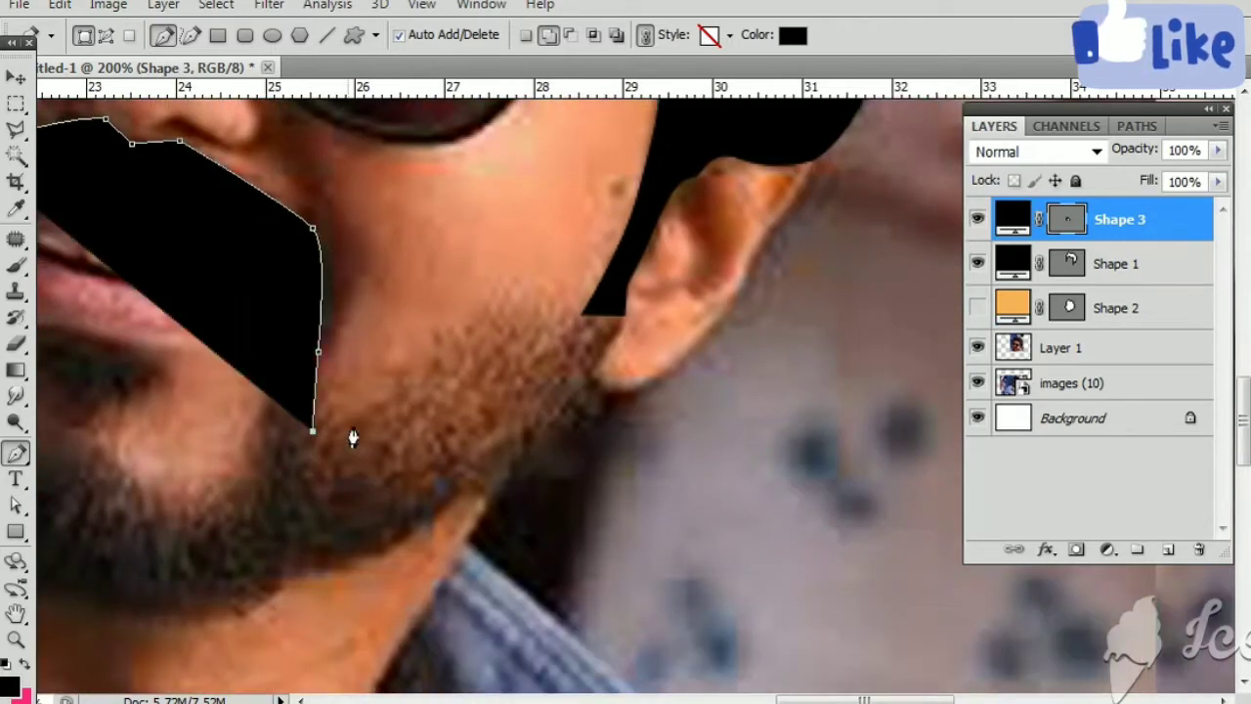
{"action": "left_click", "coordinate": [501, 286]}
{"action": "left_click", "coordinate": [601, 305]}
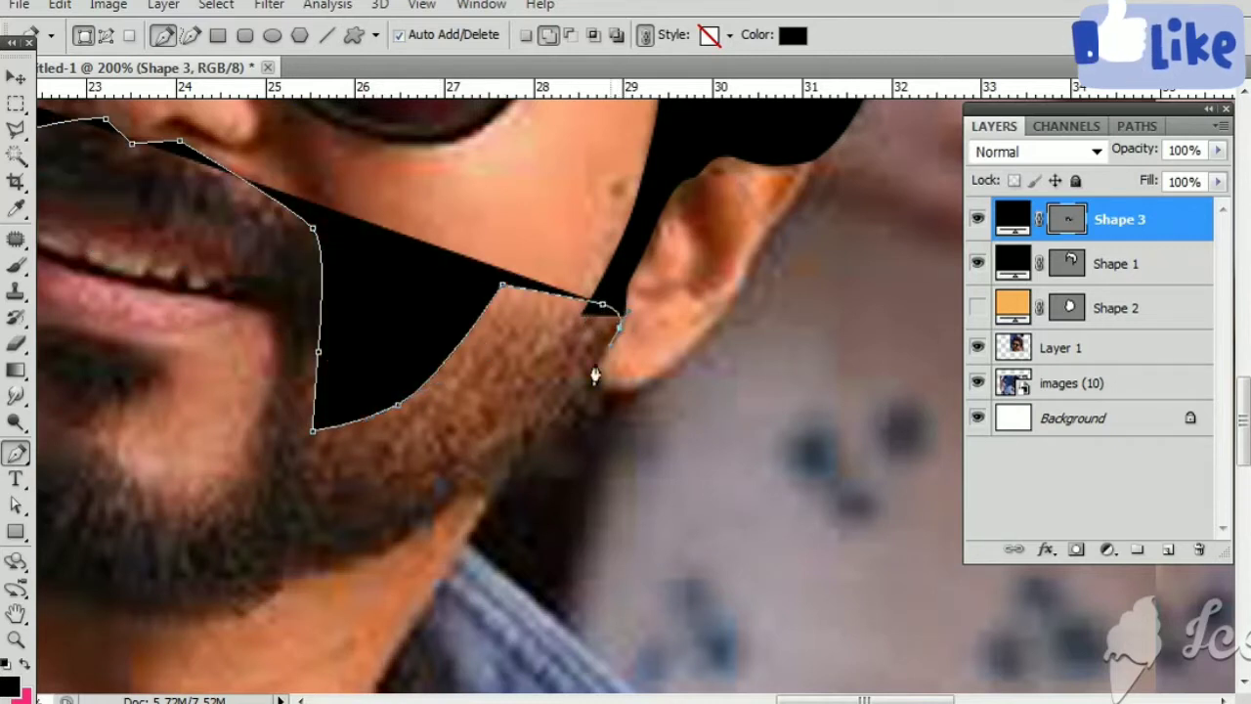
{"action": "left_click_drag", "start_coordinate": [496, 477], "coordinate": [433, 517]}
{"action": "left_click", "coordinate": [364, 560]}
Step: Trace under the chin and up the cheek to close the beard, then hide Shape 3
{"action": "left_click_drag", "start_coordinate": [357, 573], "coordinate": [557, 479]}
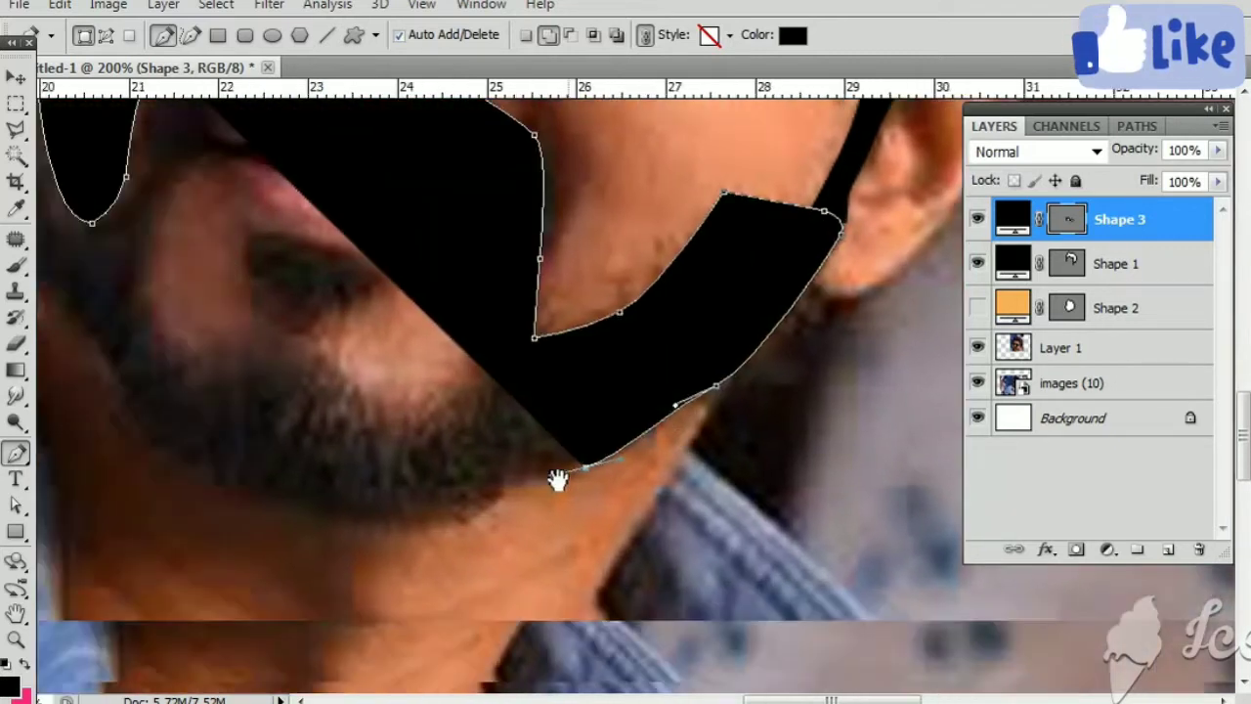
{"action": "left_click", "coordinate": [485, 501]}
{"action": "left_click_drag", "start_coordinate": [352, 527], "coordinate": [386, 533]}
{"action": "left_click_drag", "start_coordinate": [320, 521], "coordinate": [558, 530]}
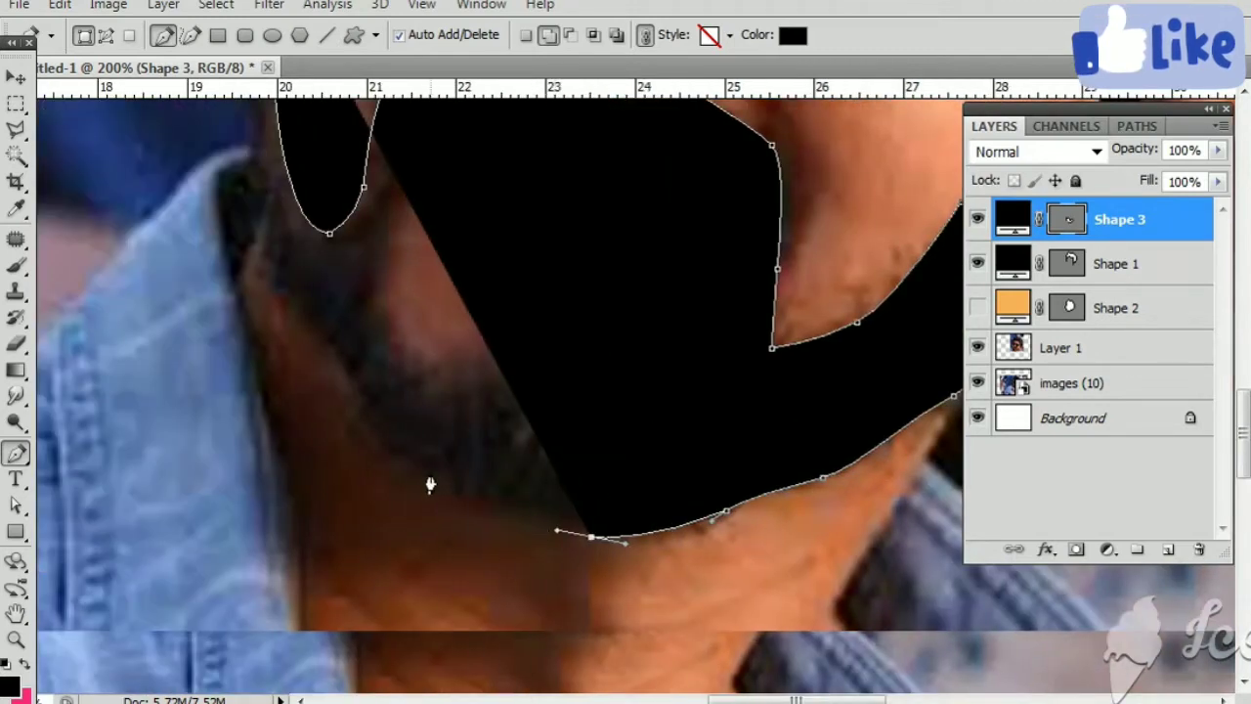
{"action": "left_click_drag", "start_coordinate": [421, 470], "coordinate": [400, 448]}
{"action": "left_click_drag", "start_coordinate": [346, 361], "coordinate": [334, 334]}
{"action": "left_click_drag", "start_coordinate": [273, 288], "coordinate": [270, 256]}
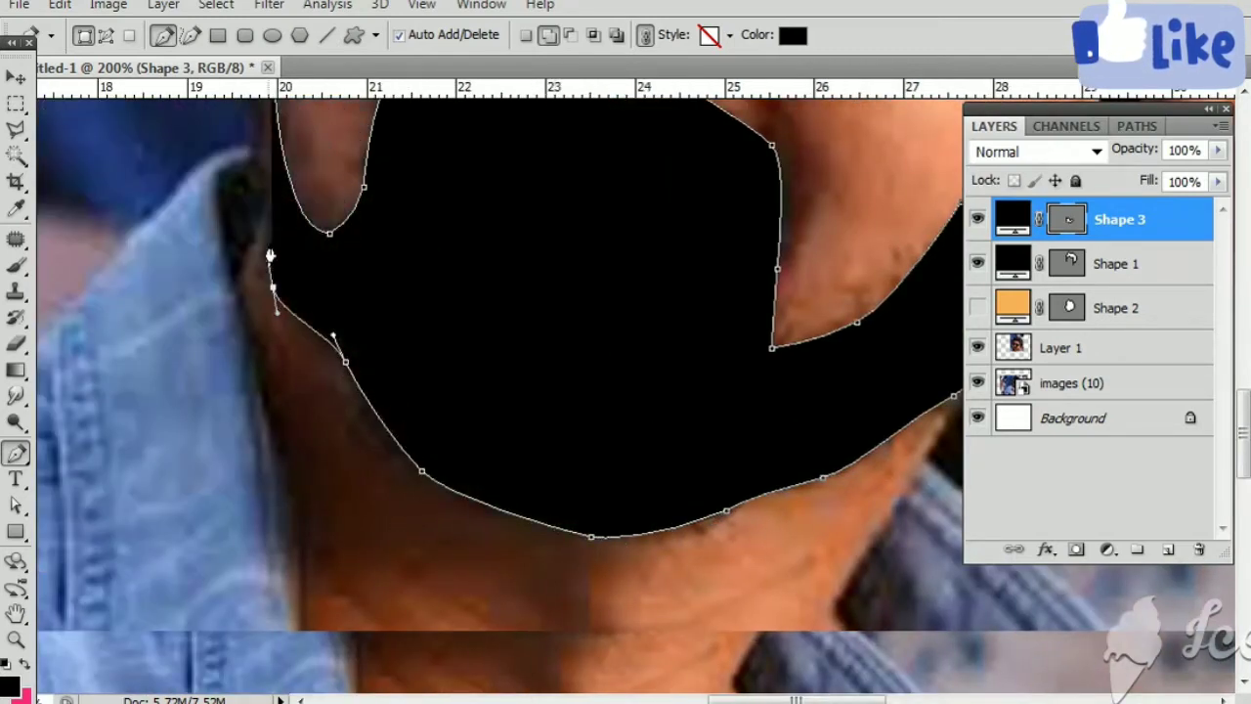
{"action": "left_click_drag", "start_coordinate": [261, 196], "coordinate": [362, 455]}
{"action": "left_click_drag", "start_coordinate": [321, 298], "coordinate": [433, 524]}
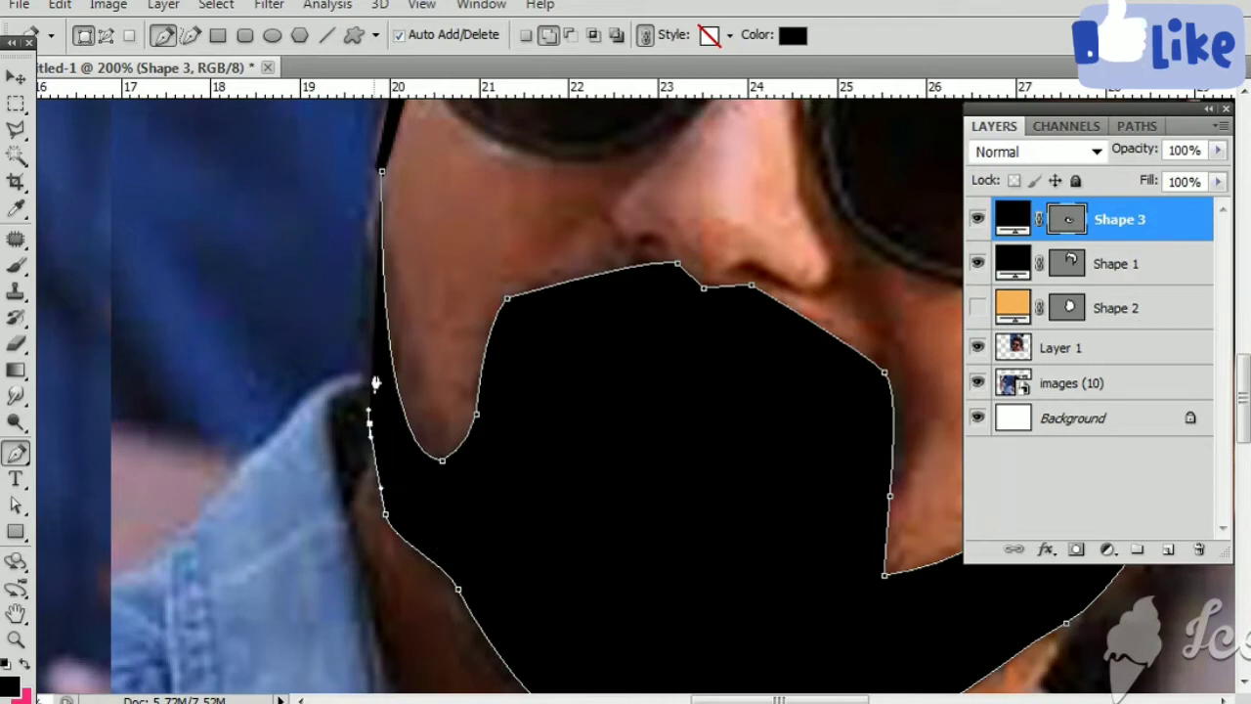
{"action": "left_click_drag", "start_coordinate": [375, 383], "coordinate": [374, 225]}
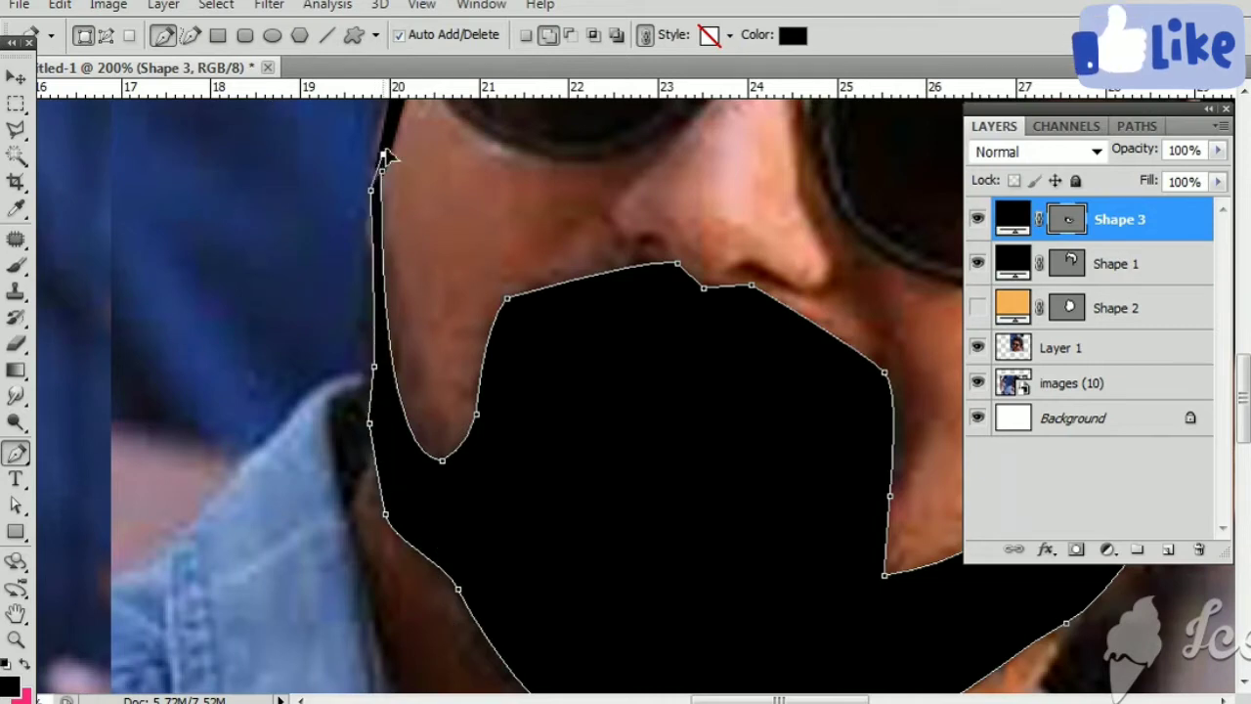
{"action": "left_click", "coordinate": [381, 168]}
{"action": "key", "text": "ctrl+minus"}
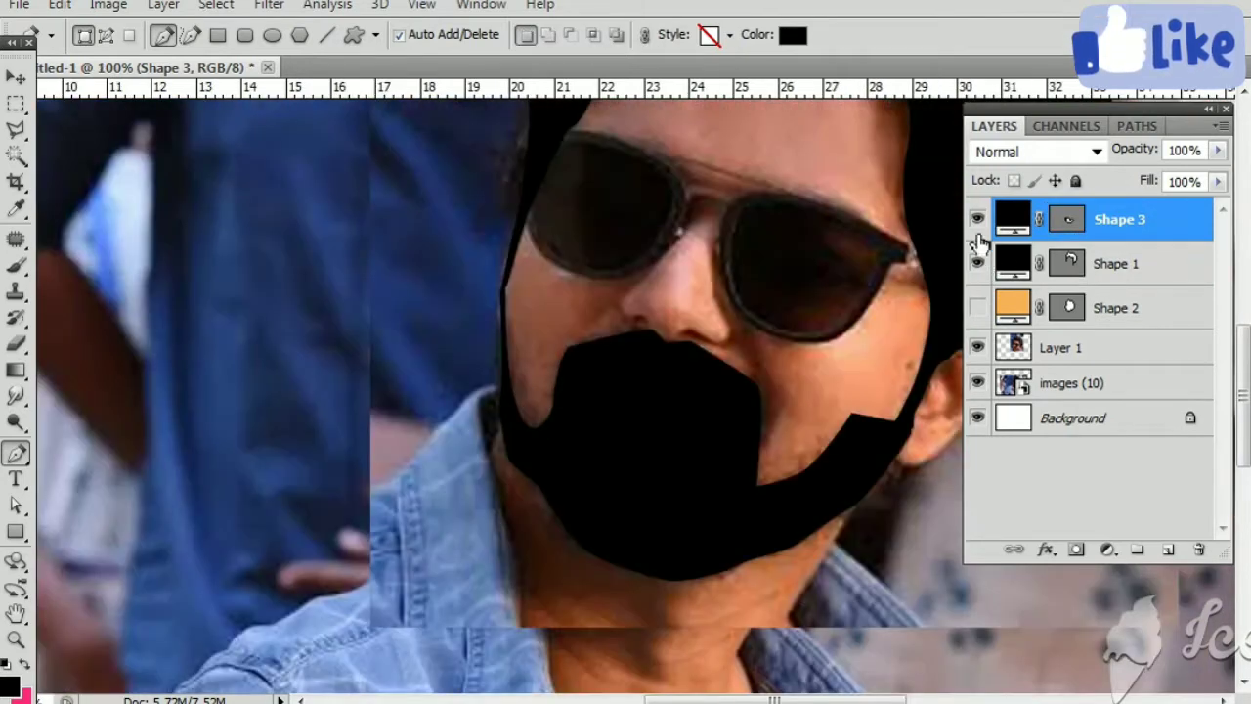
{"action": "left_click", "coordinate": [977, 223]}
Step: Start the Shape 4 outline at the mouth corner, curving under the chin patch
{"action": "key", "text": "ctrl+plus"}
{"action": "left_click_drag", "start_coordinate": [455, 433], "coordinate": [416, 456]}
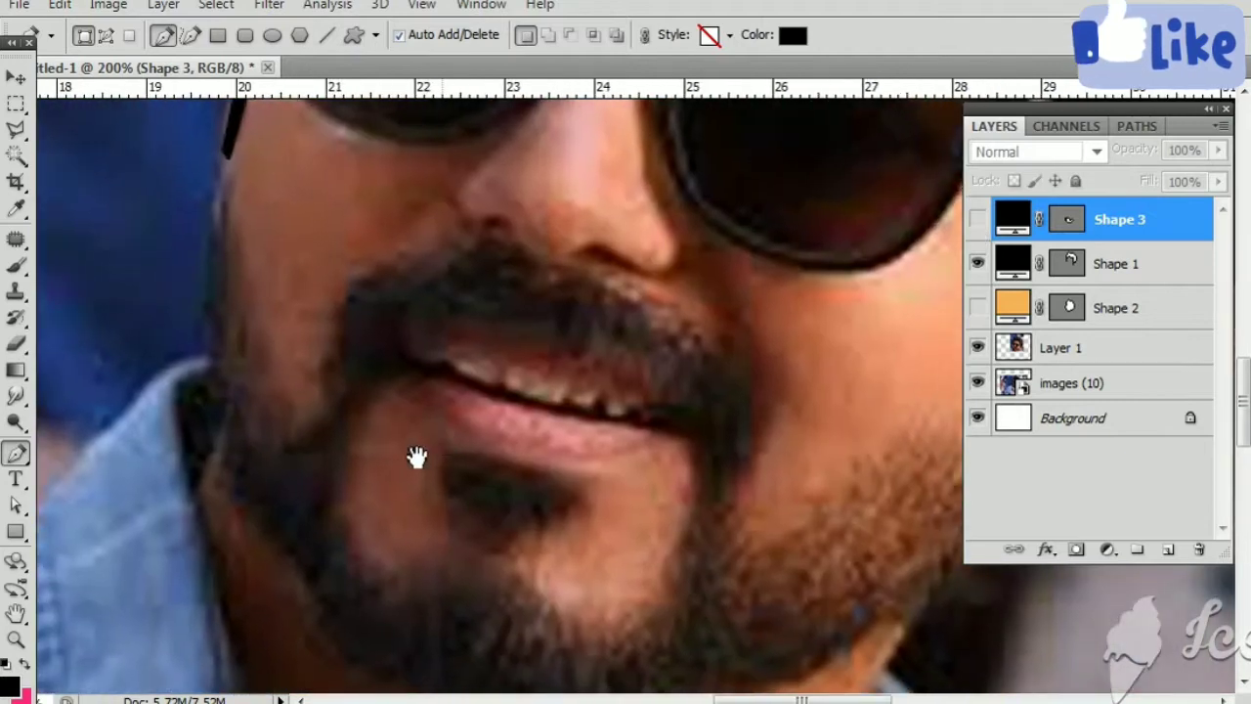
{"action": "left_click_drag", "start_coordinate": [361, 523], "coordinate": [342, 455]}
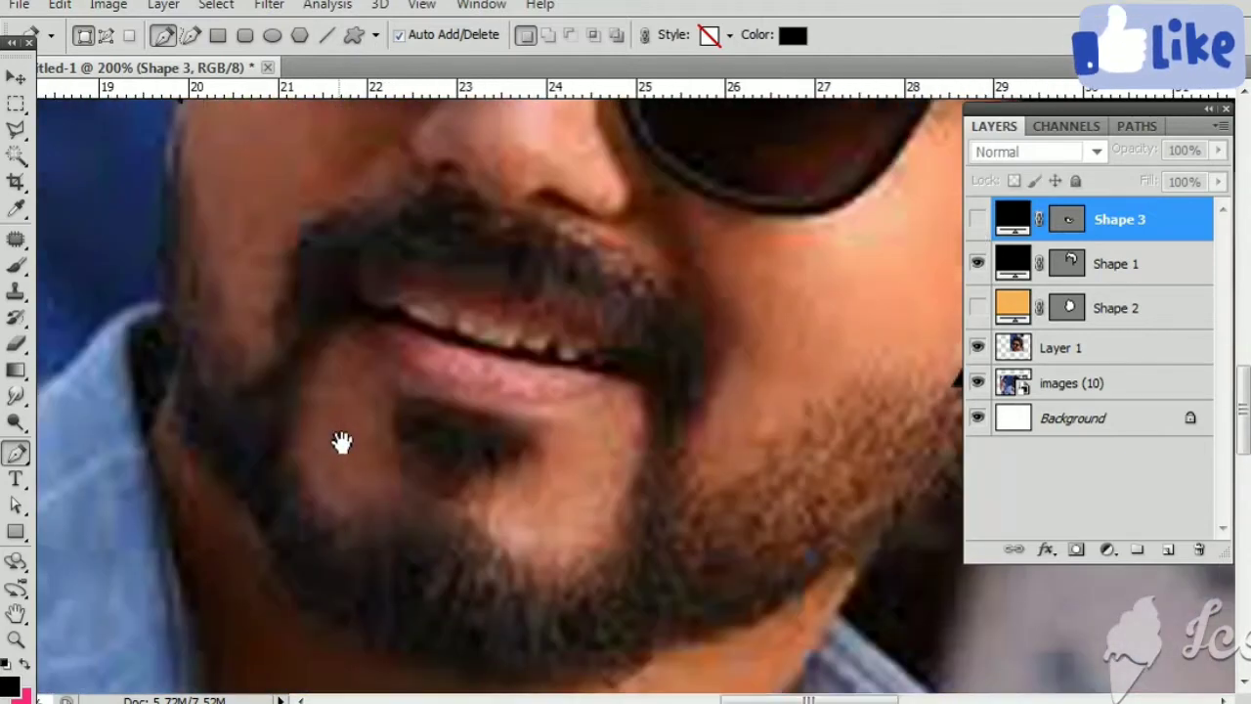
{"action": "left_click", "coordinate": [337, 328]}
{"action": "left_click_drag", "start_coordinate": [295, 383], "coordinate": [295, 421]}
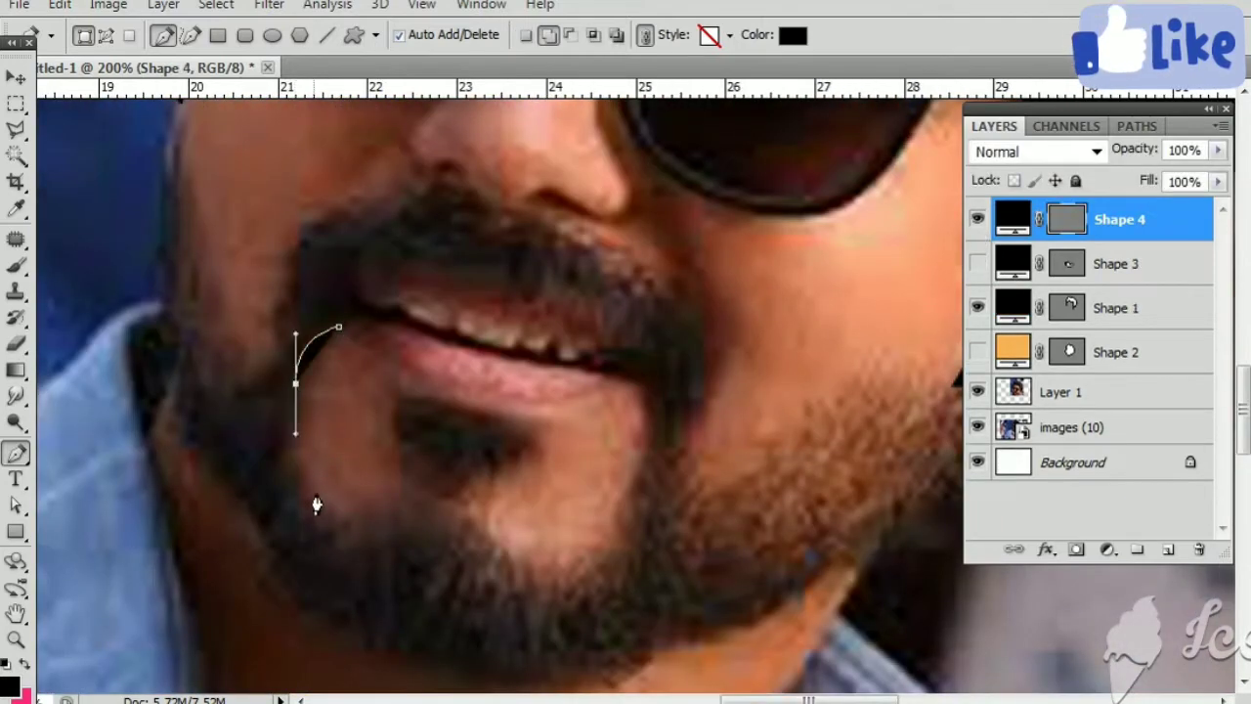
{"action": "left_click_drag", "start_coordinate": [335, 510], "coordinate": [367, 518]}
{"action": "left_click_drag", "start_coordinate": [459, 494], "coordinate": [460, 495]}
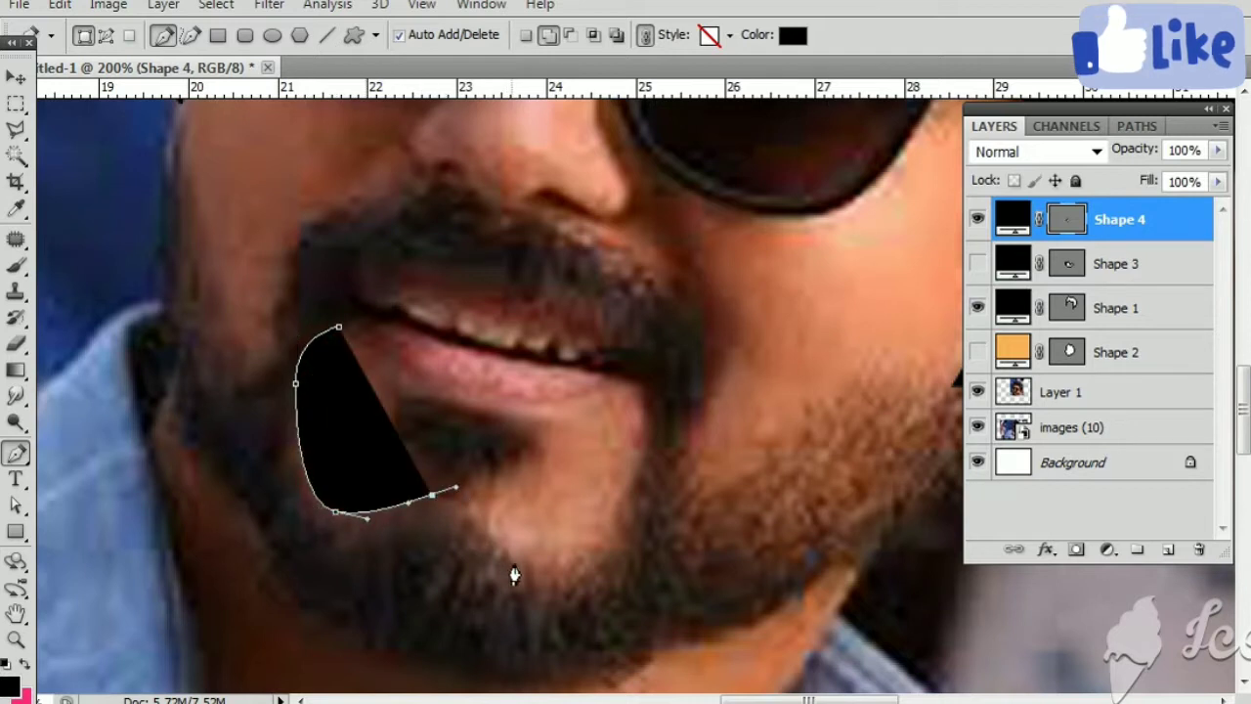
{"action": "left_click", "coordinate": [515, 562]}
Step: Complete the mouth-and-chin outline up the right side and across the upper lip
{"action": "left_click_drag", "start_coordinate": [629, 539], "coordinate": [637, 511]}
{"action": "left_click_drag", "start_coordinate": [648, 422], "coordinate": [619, 369]}
{"action": "left_click_drag", "start_coordinate": [581, 320], "coordinate": [606, 399]}
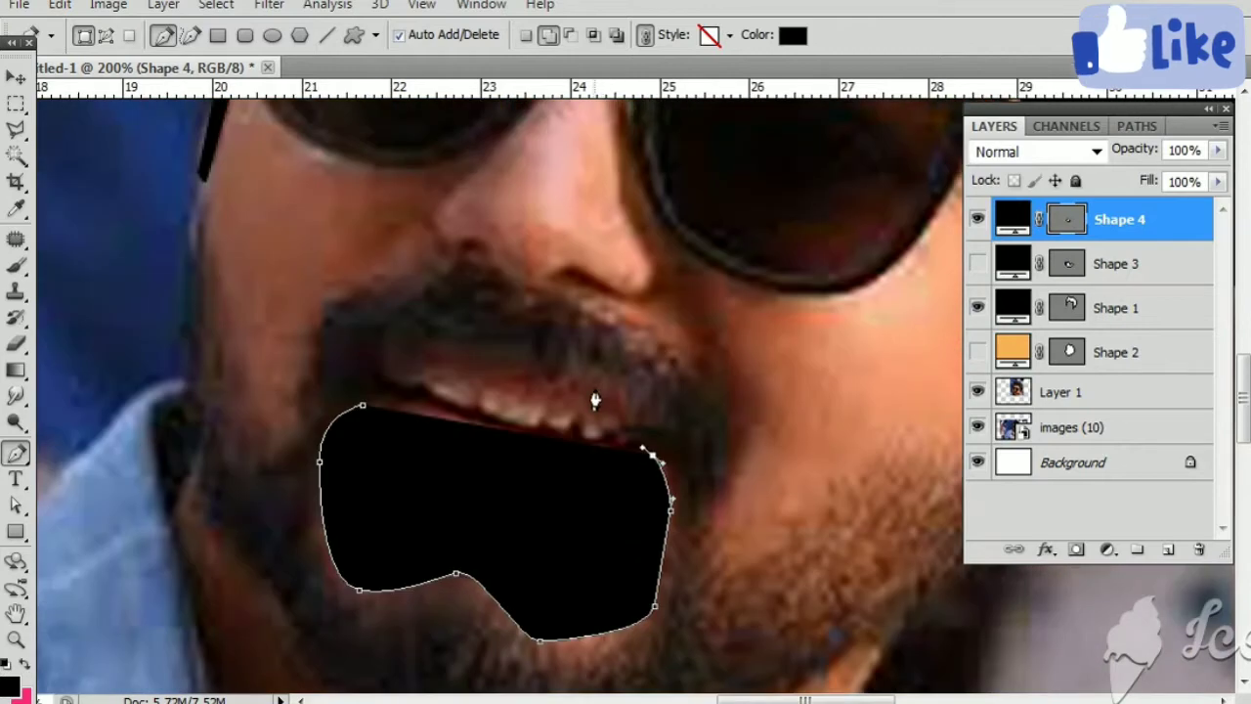
{"action": "left_click", "coordinate": [593, 388]}
{"action": "left_click", "coordinate": [511, 367]}
{"action": "left_click_drag", "start_coordinate": [455, 356], "coordinate": [433, 353]}
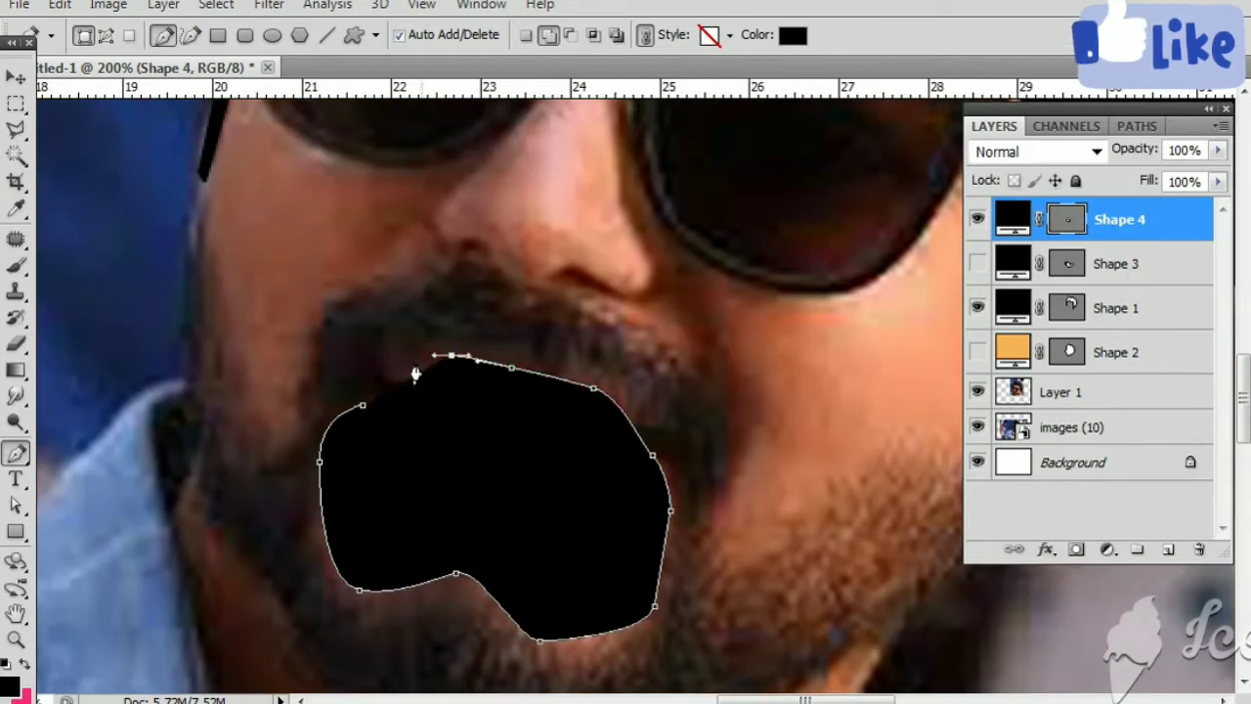
{"action": "left_click", "coordinate": [361, 407]}
Step: Load Shape 4 as a selection, hide it, invert, and mask Shape 3 with it
{"action": "key", "text": "ctrl+Return"}
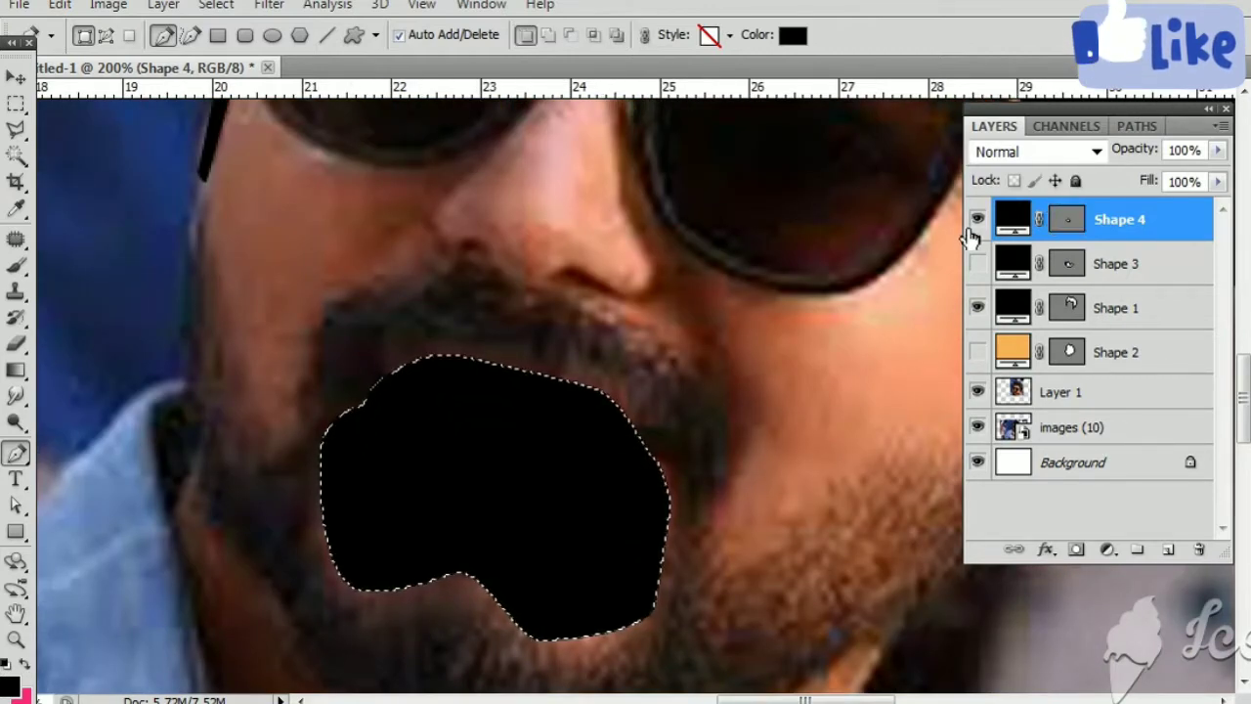
{"action": "left_click", "coordinate": [978, 219]}
{"action": "left_click", "coordinate": [978, 263]}
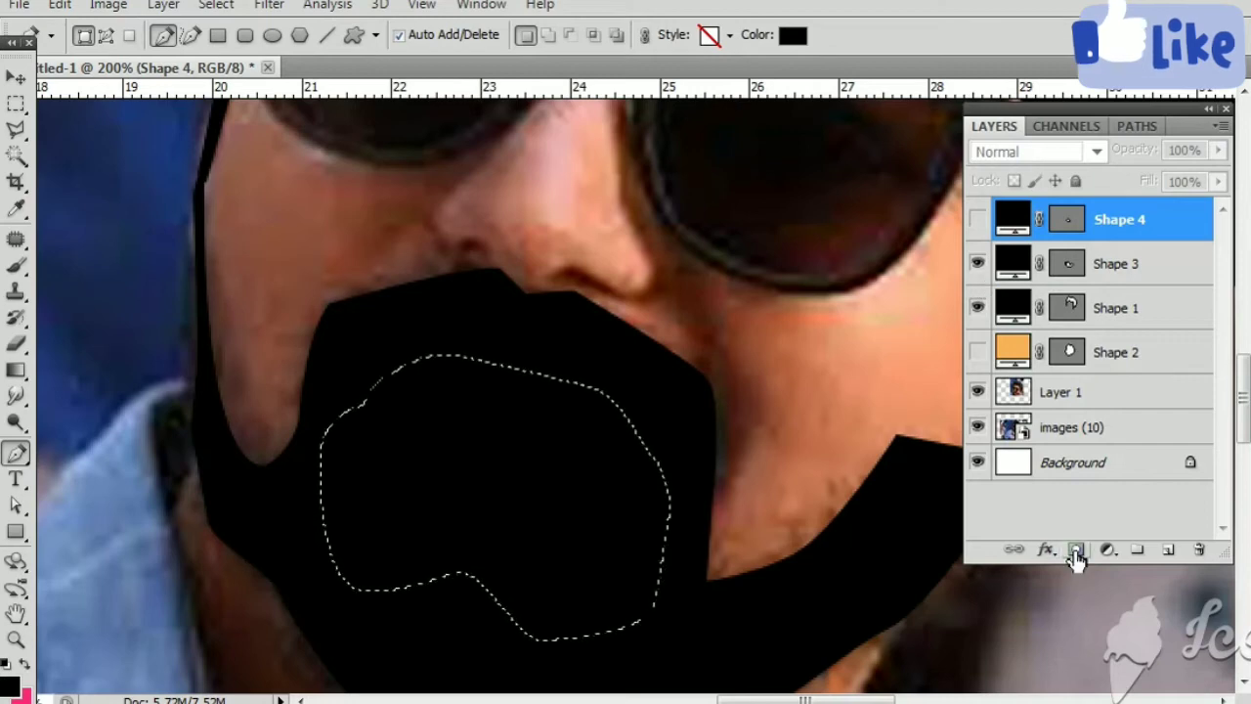
{"action": "key", "text": "m"}
{"action": "key", "text": "shift+ctrl+i"}
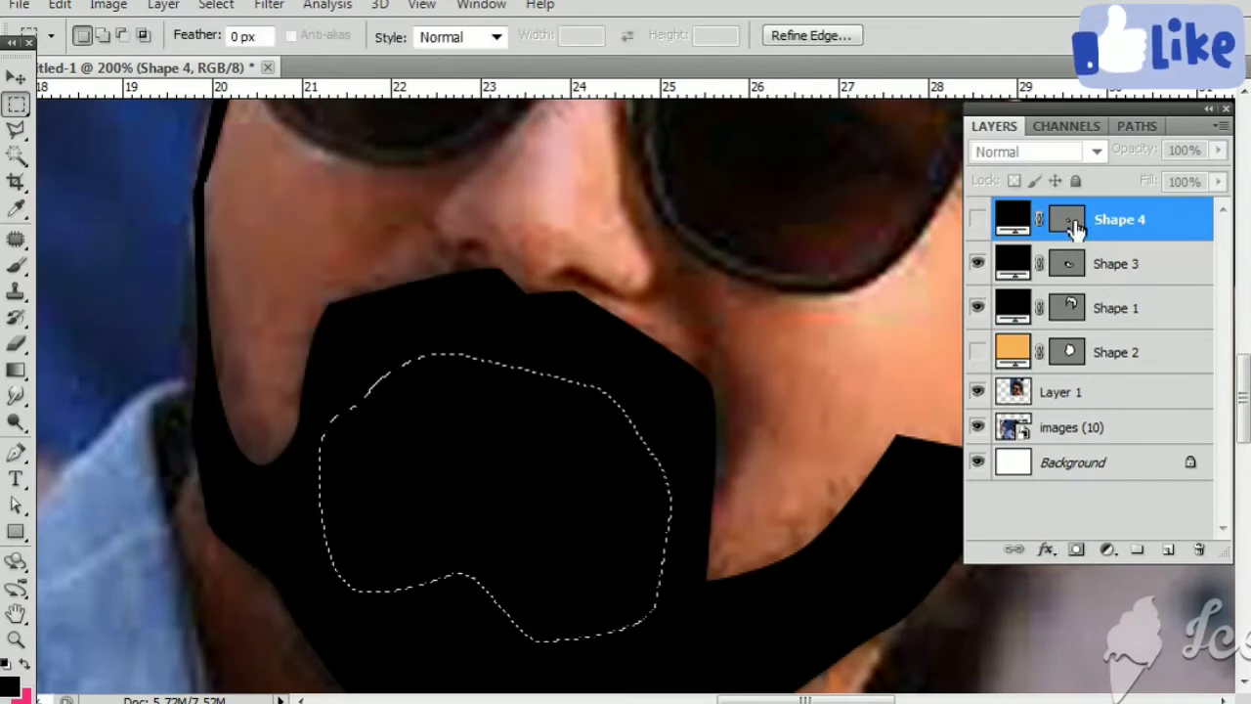
{"action": "left_click", "coordinate": [1115, 263]}
{"action": "left_click", "coordinate": [1076, 549]}
{"action": "key", "text": "ctrl+minus"}
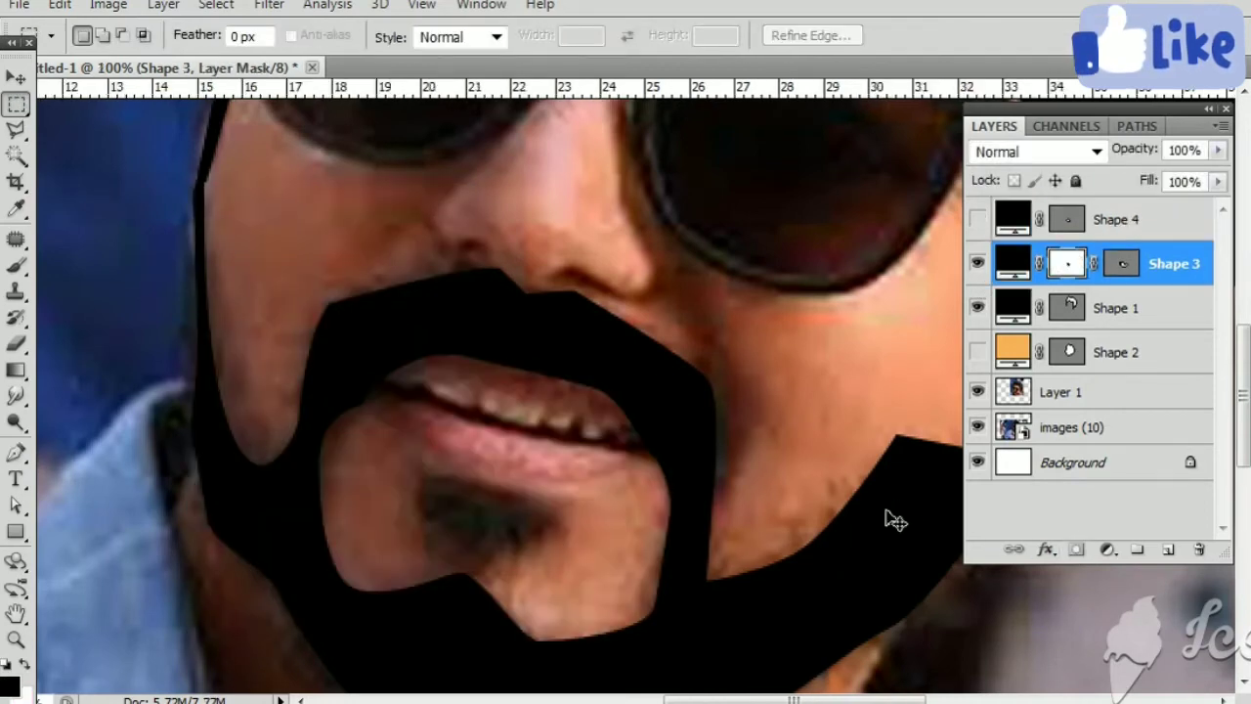
{"action": "key", "text": "v"}
{"action": "key", "text": "ctrl+plus"}
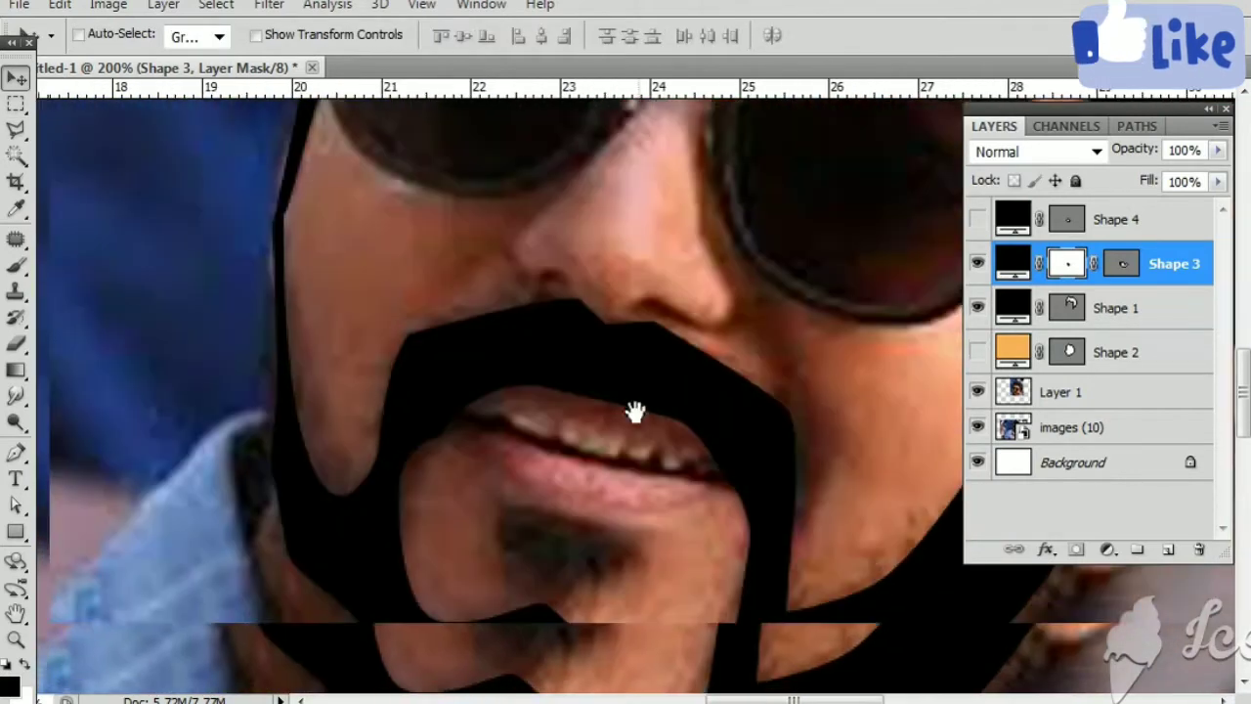
Step: Draw a black patch shape below the lower lip along the chin
{"action": "key", "text": "p"}
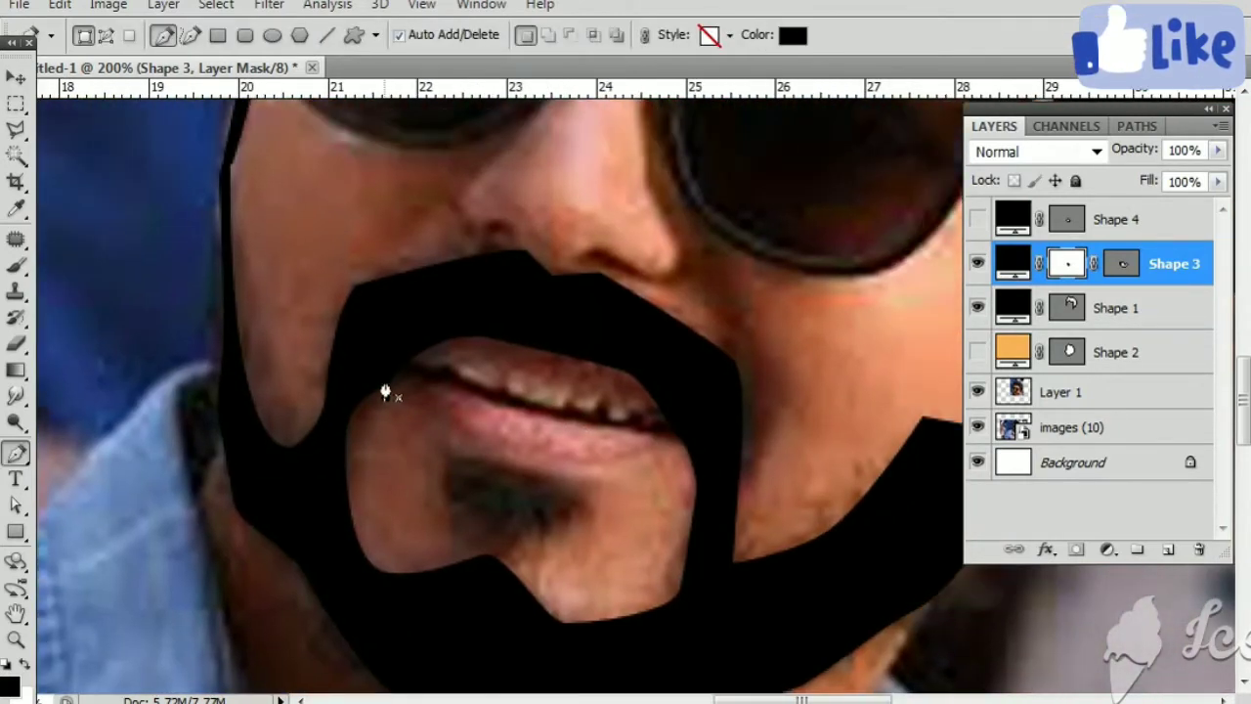
{"action": "left_click", "coordinate": [441, 451]}
{"action": "left_click_drag", "start_coordinate": [476, 540], "coordinate": [488, 557]}
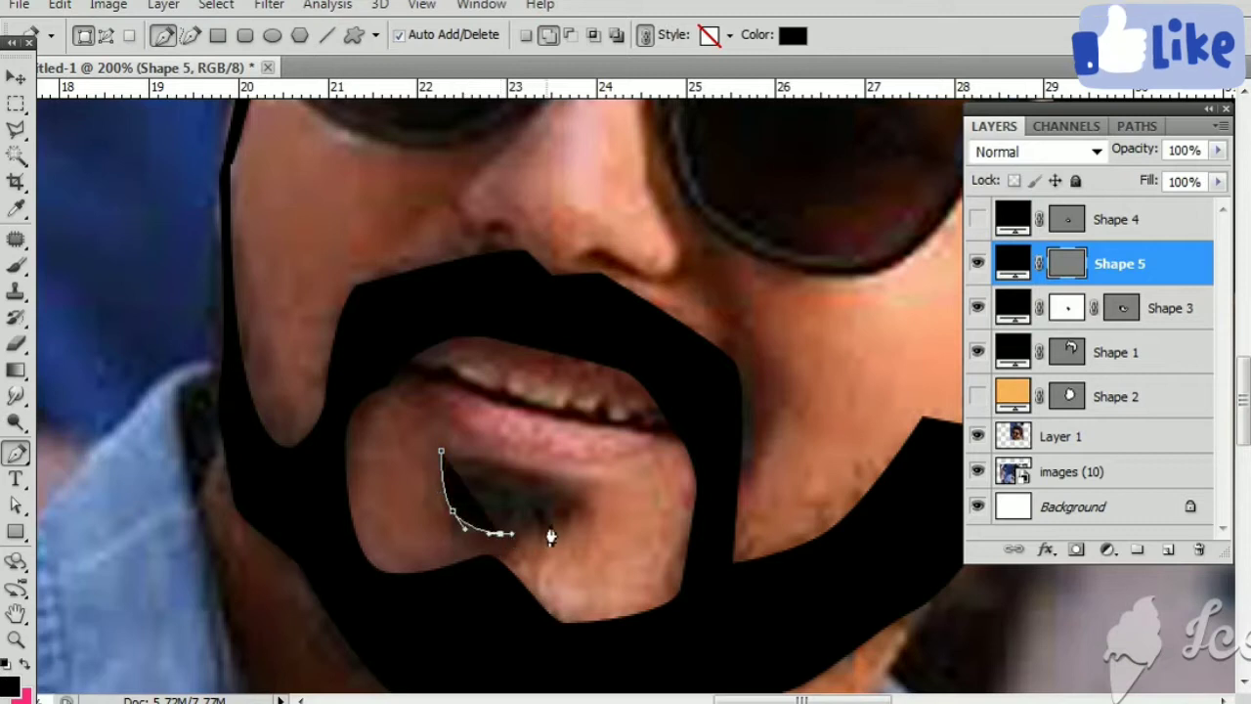
{"action": "left_click", "coordinate": [489, 545]}
{"action": "left_click", "coordinate": [506, 545]}
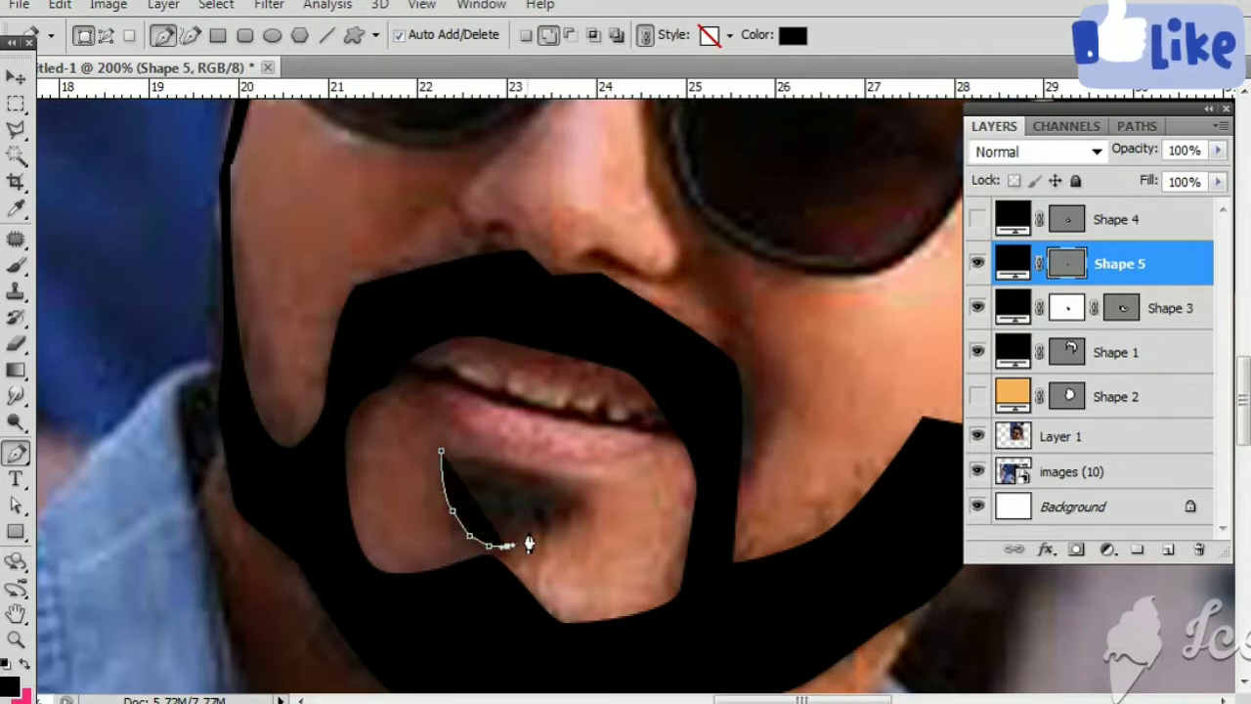
{"action": "left_click", "coordinate": [566, 517]}
{"action": "left_click", "coordinate": [598, 477]}
{"action": "left_click", "coordinate": [442, 452]}
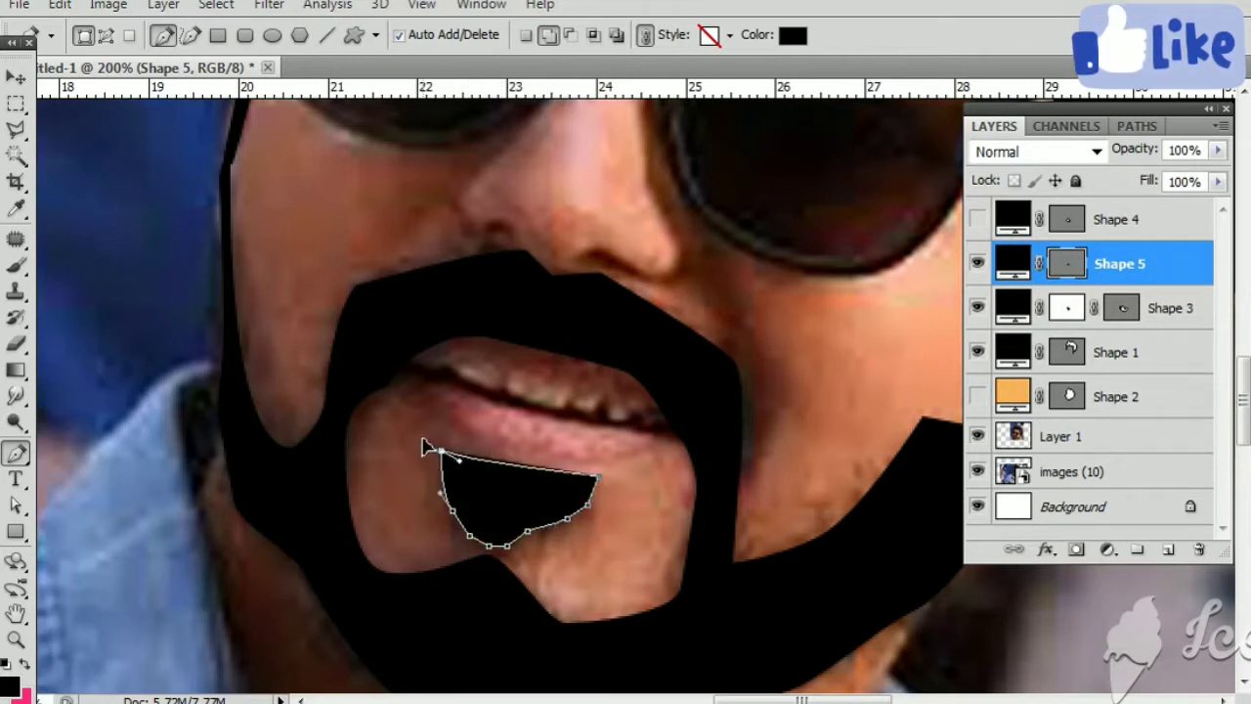
{"action": "key", "text": "ctrl+Return"}
{"action": "key", "text": "ctrl+d"}
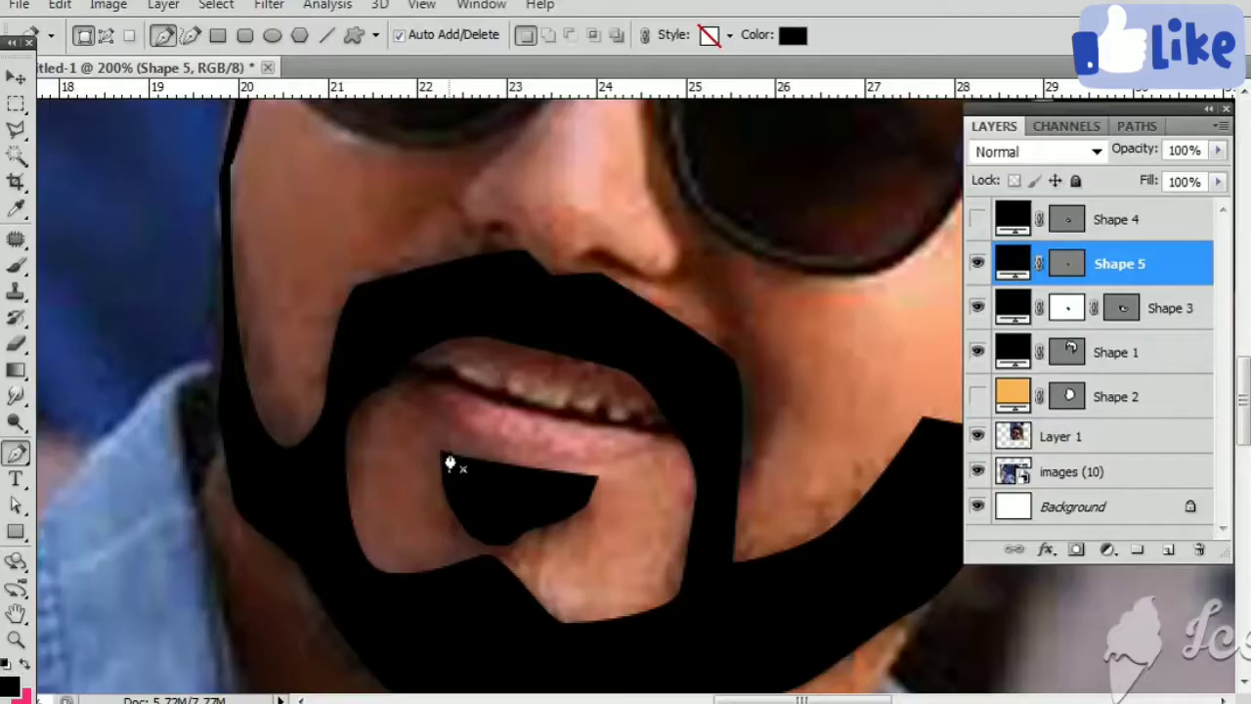
{"action": "key", "text": "v"}
Step: Trace the lower lip as a new shape and close its outline
{"action": "left_click_drag", "start_coordinate": [484, 479], "coordinate": [467, 506]}
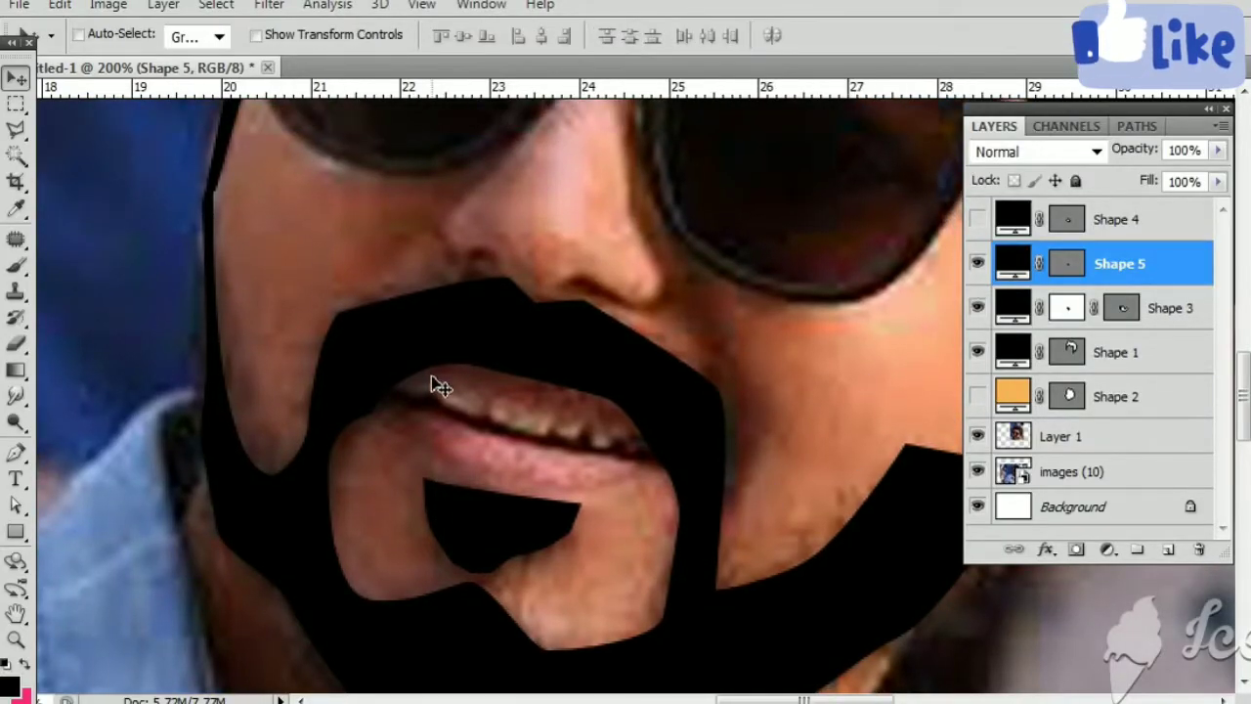
{"action": "key", "text": "p"}
{"action": "left_click", "coordinate": [377, 400]}
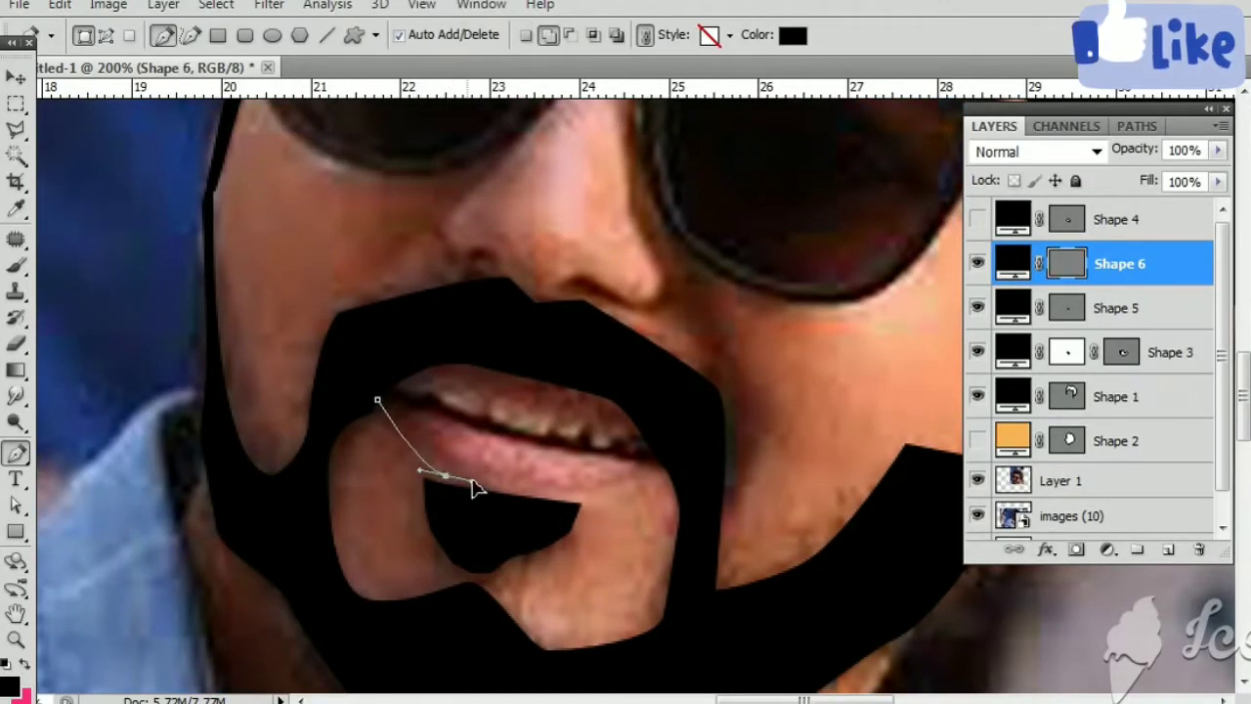
{"action": "left_click_drag", "start_coordinate": [471, 482], "coordinate": [474, 480]}
{"action": "left_click", "coordinate": [551, 495]}
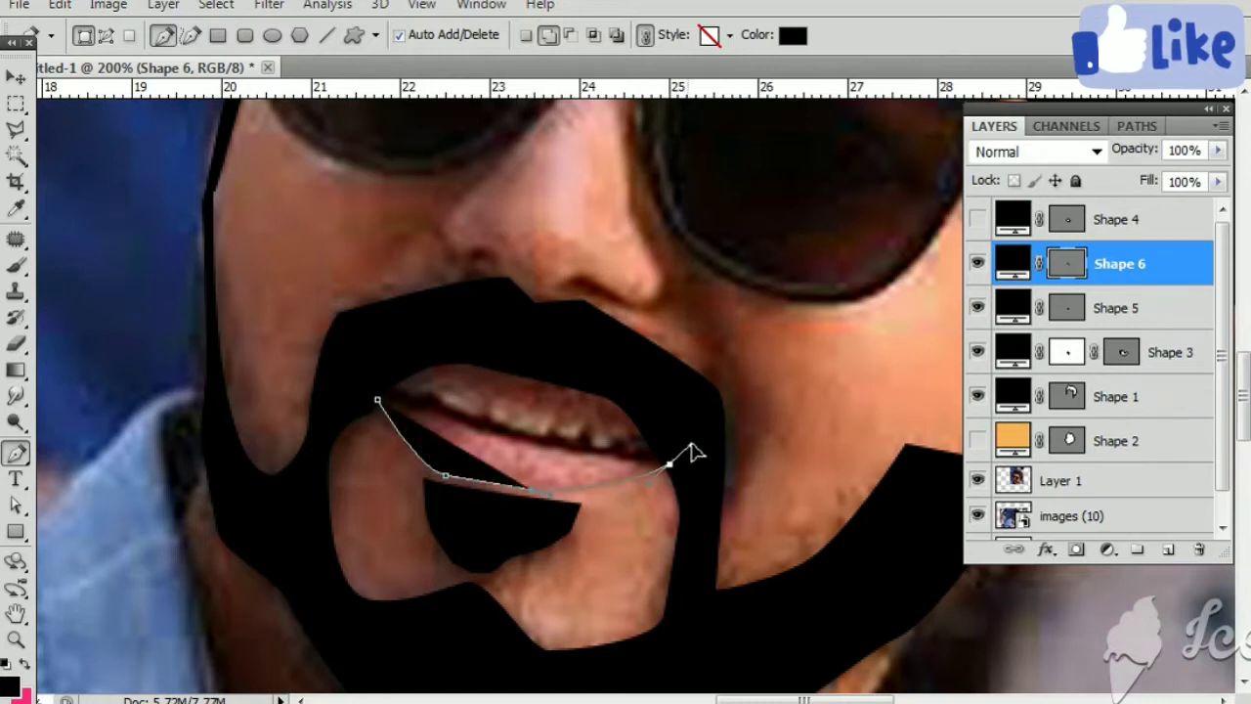
{"action": "mouse_move", "coordinate": [692, 451]}
{"action": "left_mouse_down"}
{"action": "mouse_move", "coordinate": [720, 441]}
{"action": "mouse_move", "coordinate": [504, 452]}
{"action": "left_mouse_up"}
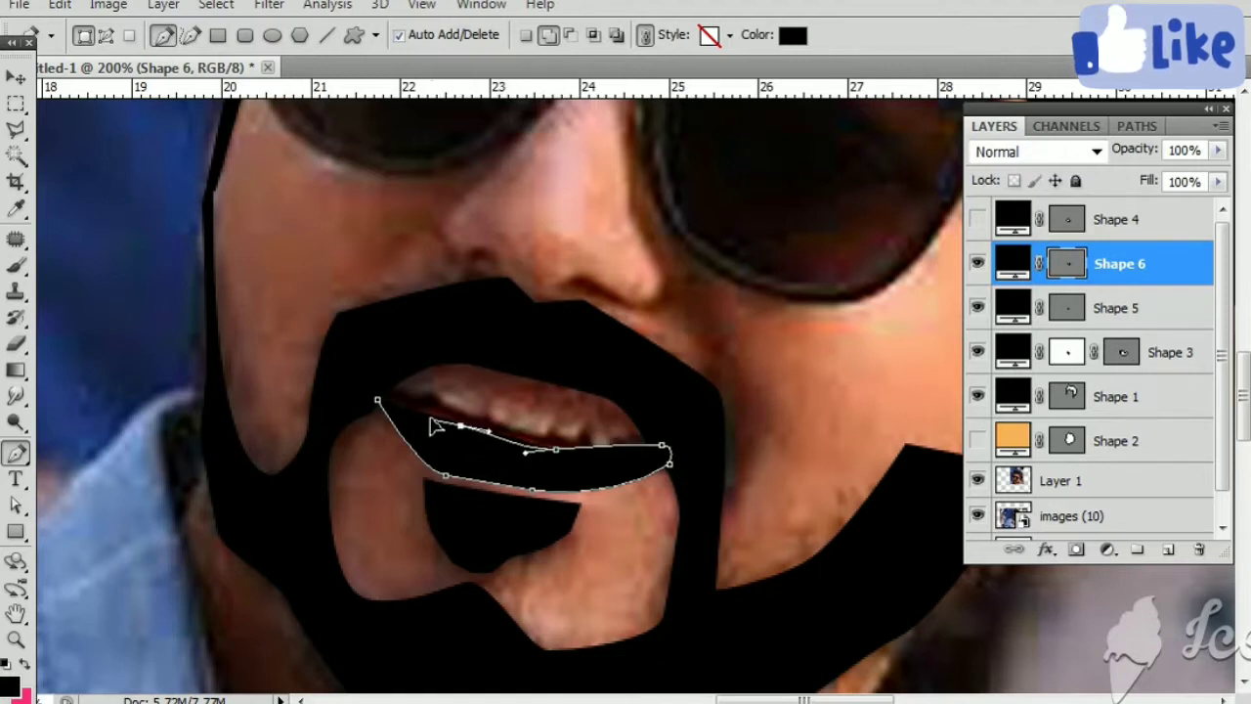
{"action": "left_click_drag", "start_coordinate": [378, 409], "coordinate": [377, 375]}
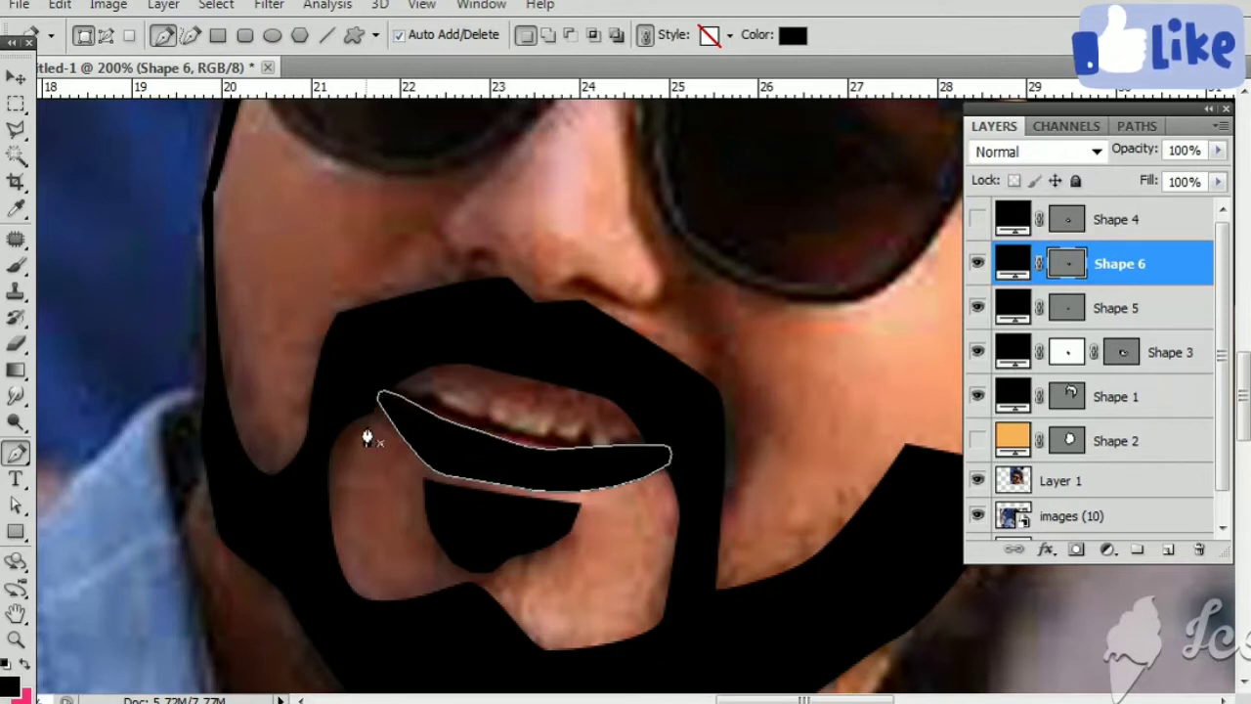
{"action": "key", "text": "v"}
{"action": "key", "text": "a"}
{"action": "left_click", "coordinate": [514, 488]}
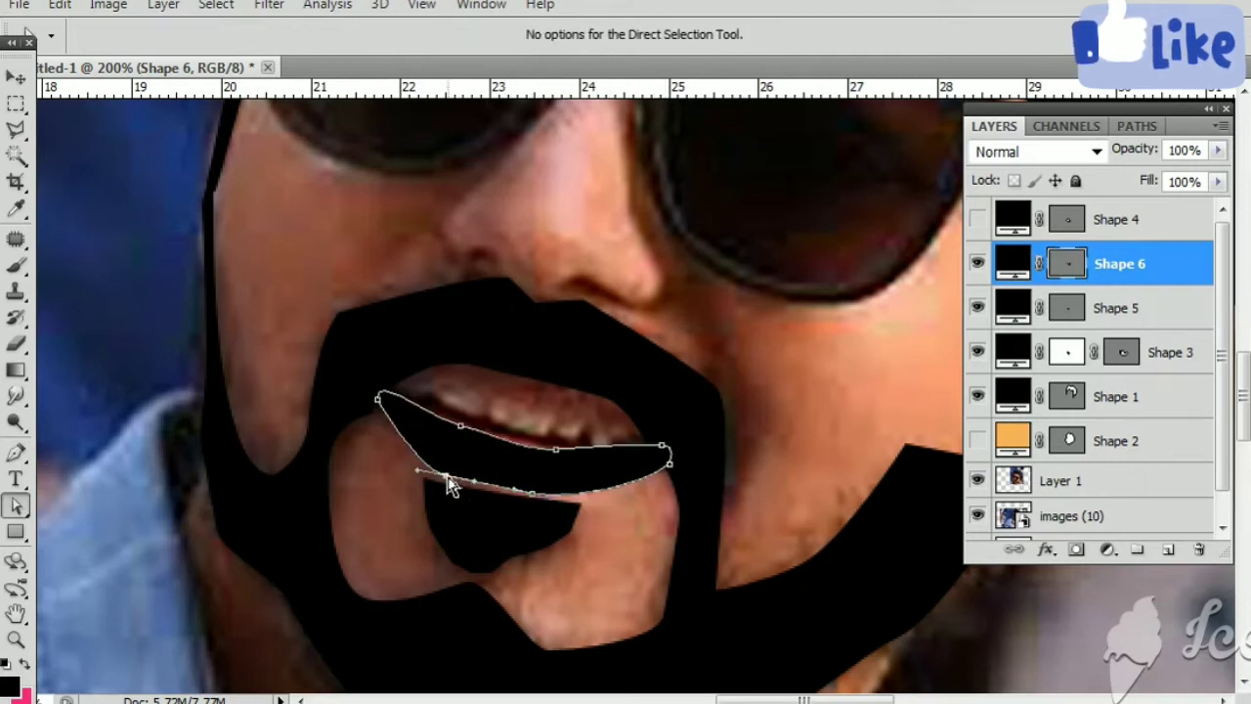
Step: Colour the lower lip shape pink sampled from the photo, hide it, and begin the upper lip
{"action": "key", "text": "alt+bracketleft"}
{"action": "key", "text": "alt+bracketleft"}
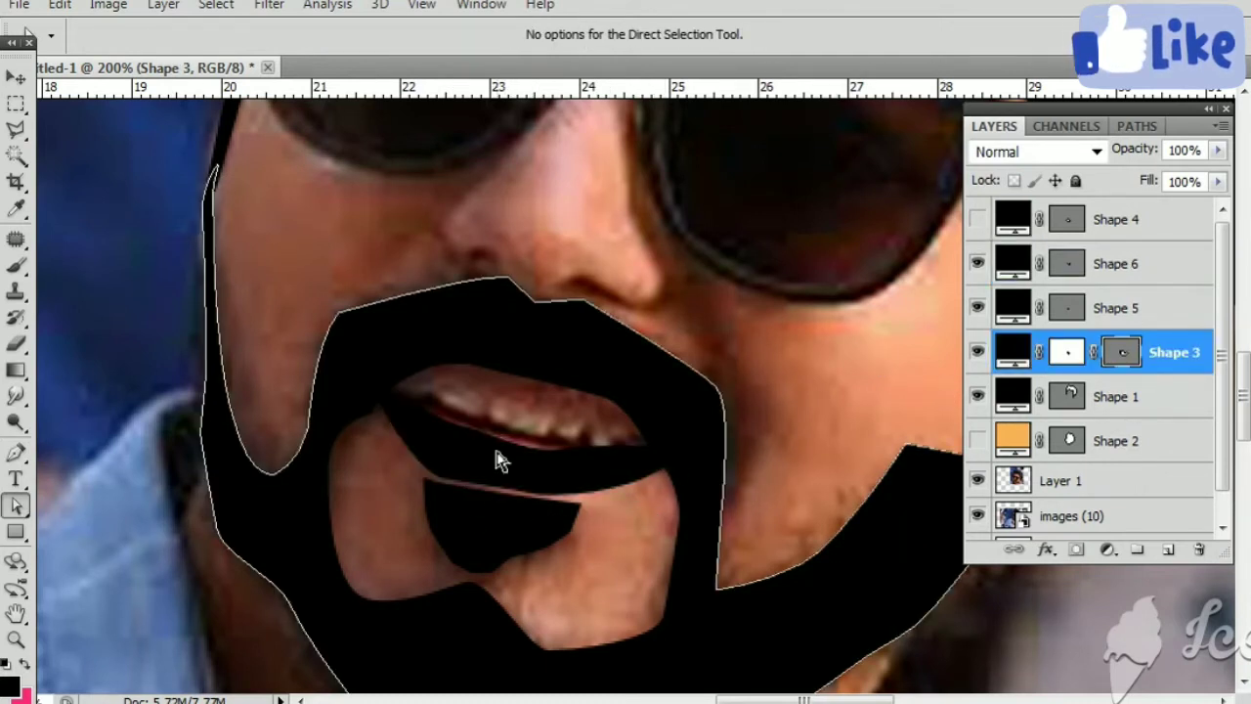
{"action": "key", "text": "v"}
{"action": "right_click", "coordinate": [496, 449]}
{"action": "left_click", "coordinate": [547, 466]}
{"action": "double_click", "coordinate": [1012, 263]}
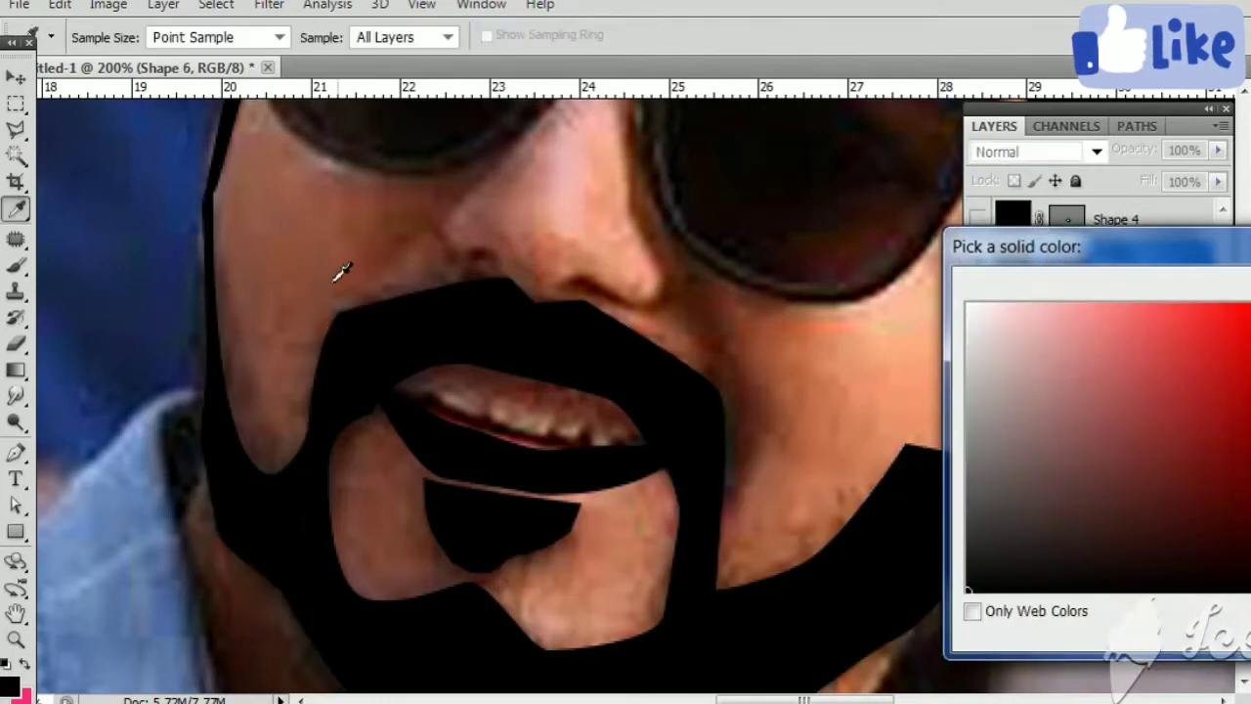
{"action": "left_click", "coordinate": [334, 279]}
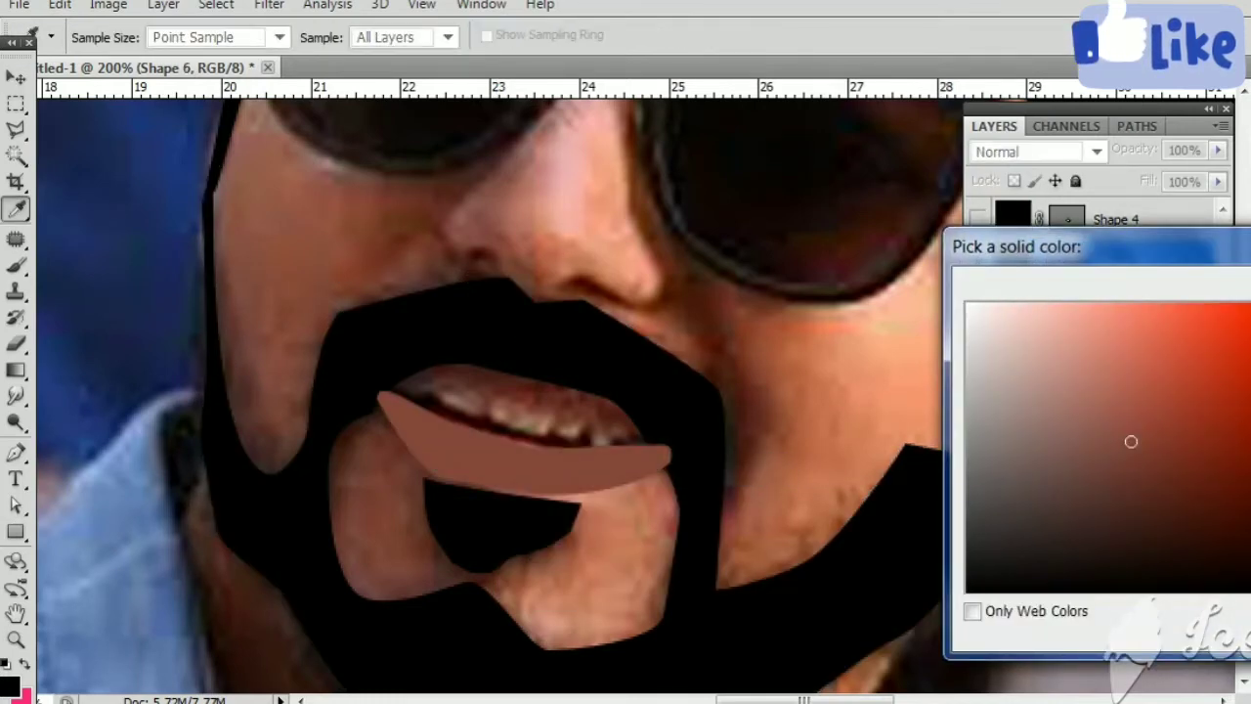
{"action": "left_click", "coordinate": [979, 259]}
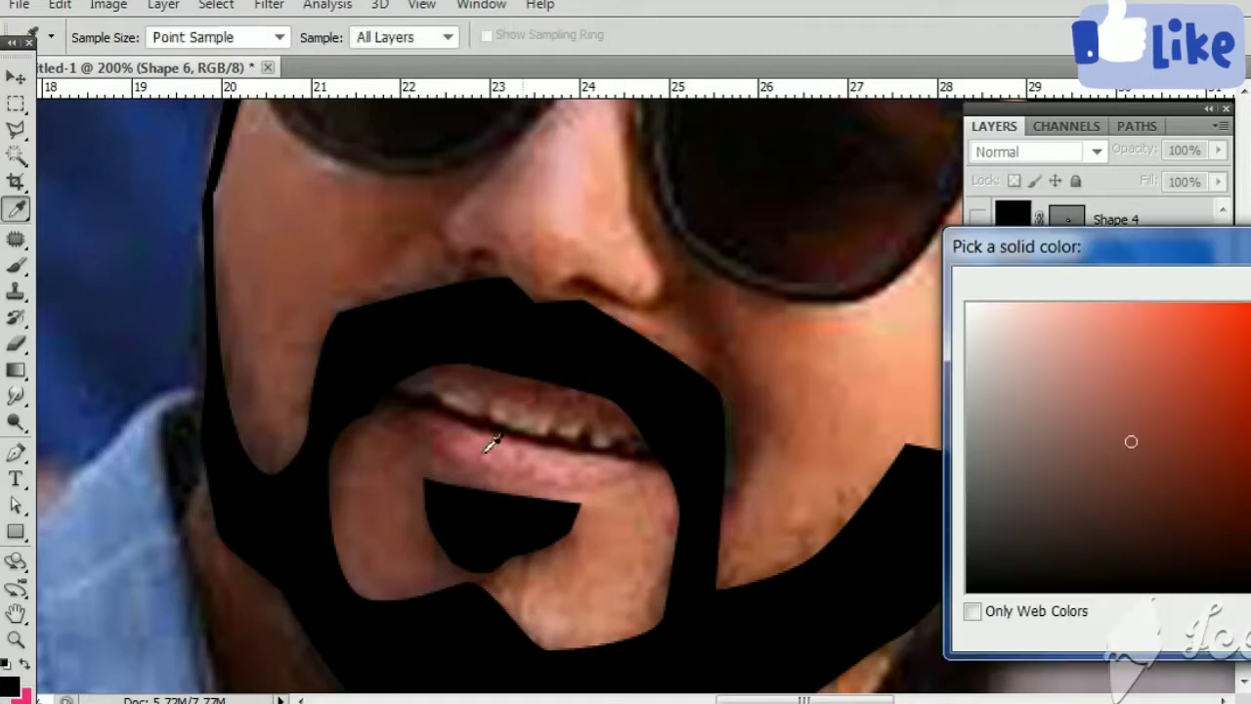
{"action": "left_click", "coordinate": [473, 445]}
{"action": "key", "text": "Return"}
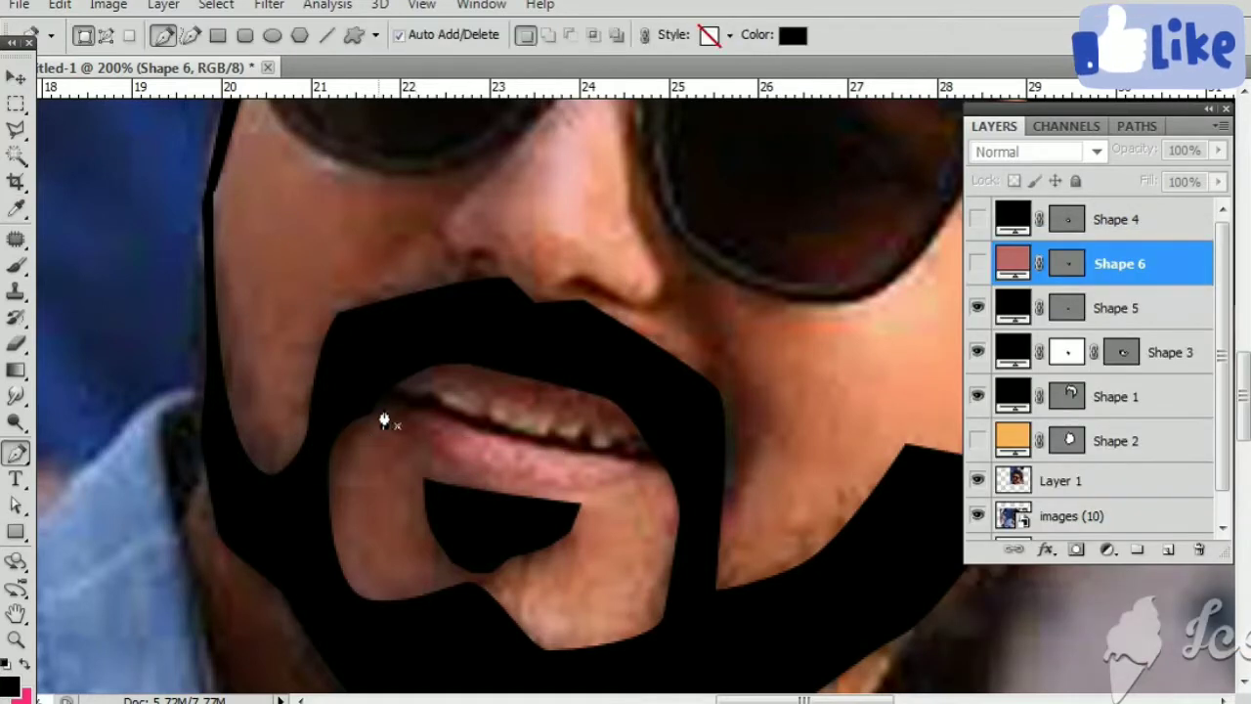
{"action": "left_click", "coordinate": [398, 384]}
Step: Close the upper lip outline and fill it with pink sampled from the lower lip
{"action": "mouse_move", "coordinate": [535, 403]}
{"action": "left_mouse_down"}
{"action": "mouse_move", "coordinate": [572, 419]}
{"action": "mouse_move", "coordinate": [536, 406]}
{"action": "left_mouse_up"}
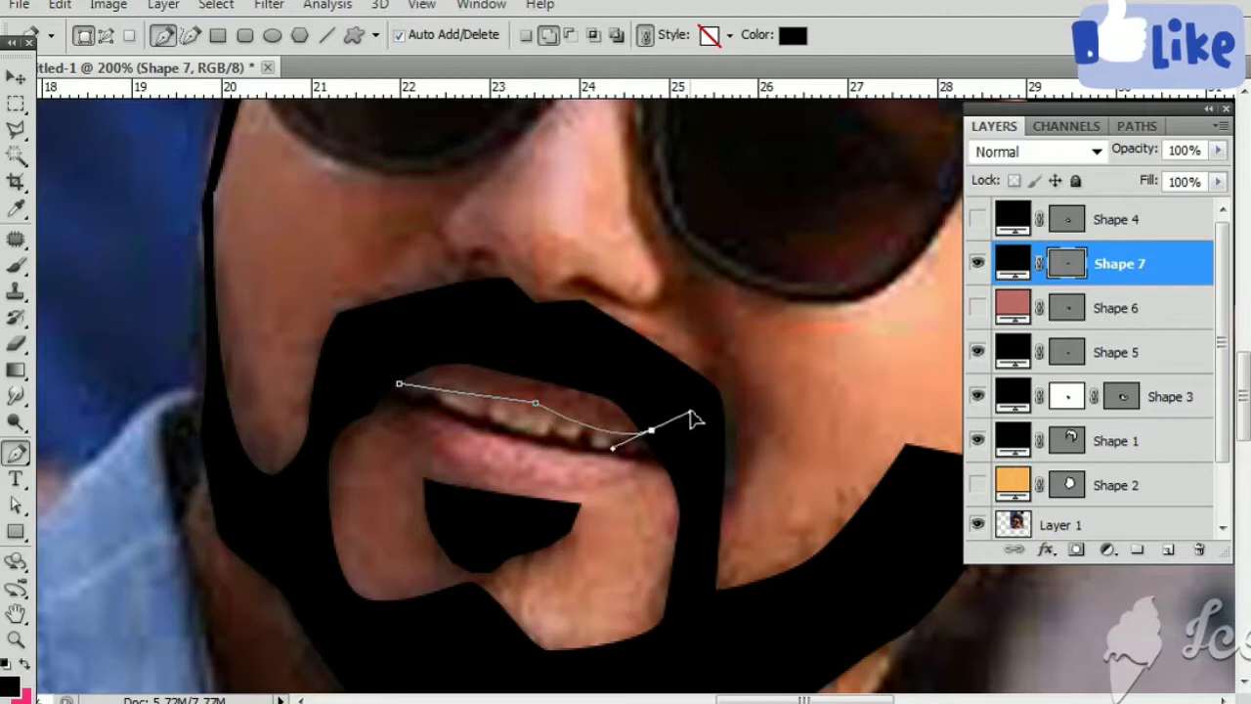
{"action": "left_click_drag", "start_coordinate": [690, 419], "coordinate": [655, 442]}
{"action": "left_click", "coordinate": [642, 395]}
{"action": "left_click", "coordinate": [430, 336]}
{"action": "left_click", "coordinate": [399, 384]}
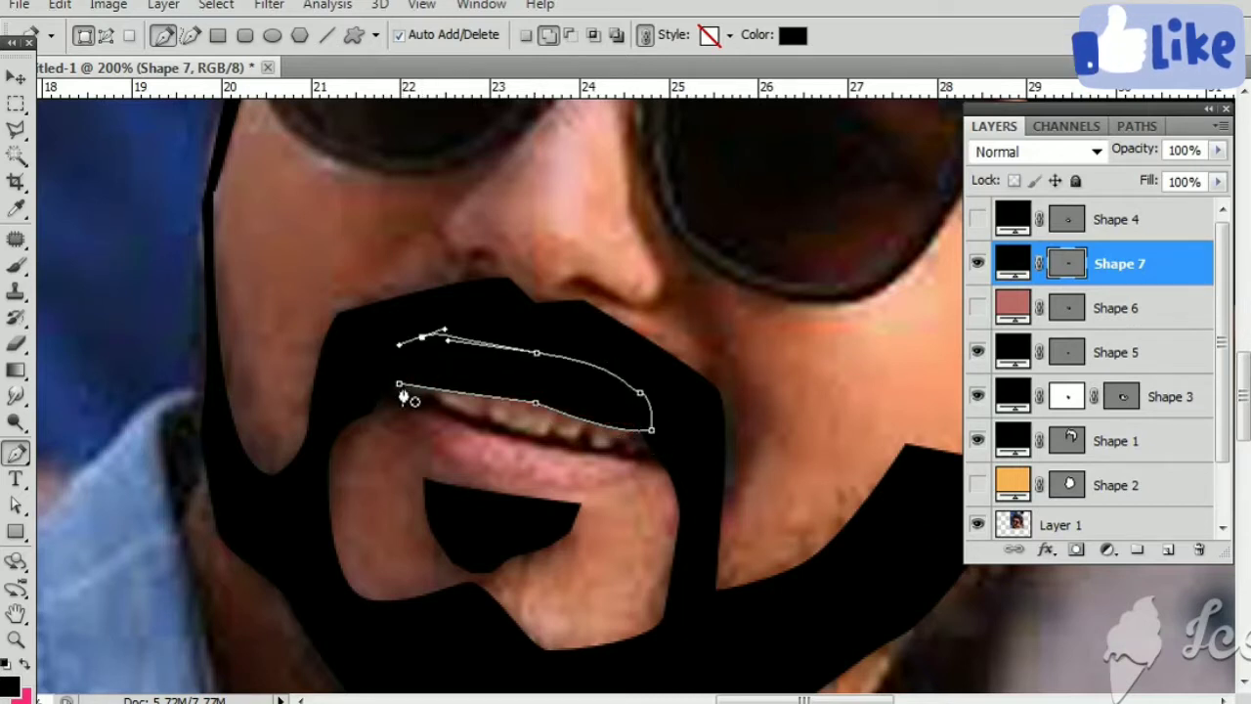
{"action": "left_click", "coordinate": [977, 308]}
{"action": "double_click", "coordinate": [1012, 263]}
{"action": "left_click", "coordinate": [530, 466]}
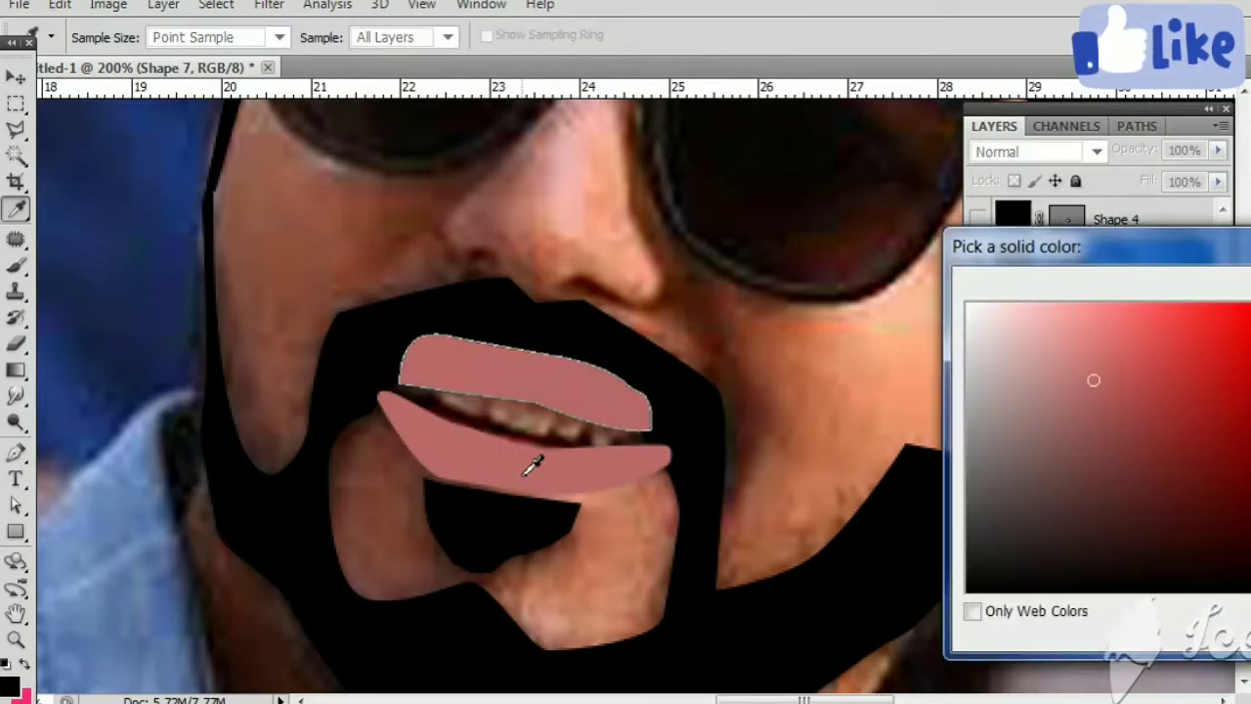
{"action": "key", "text": "Return"}
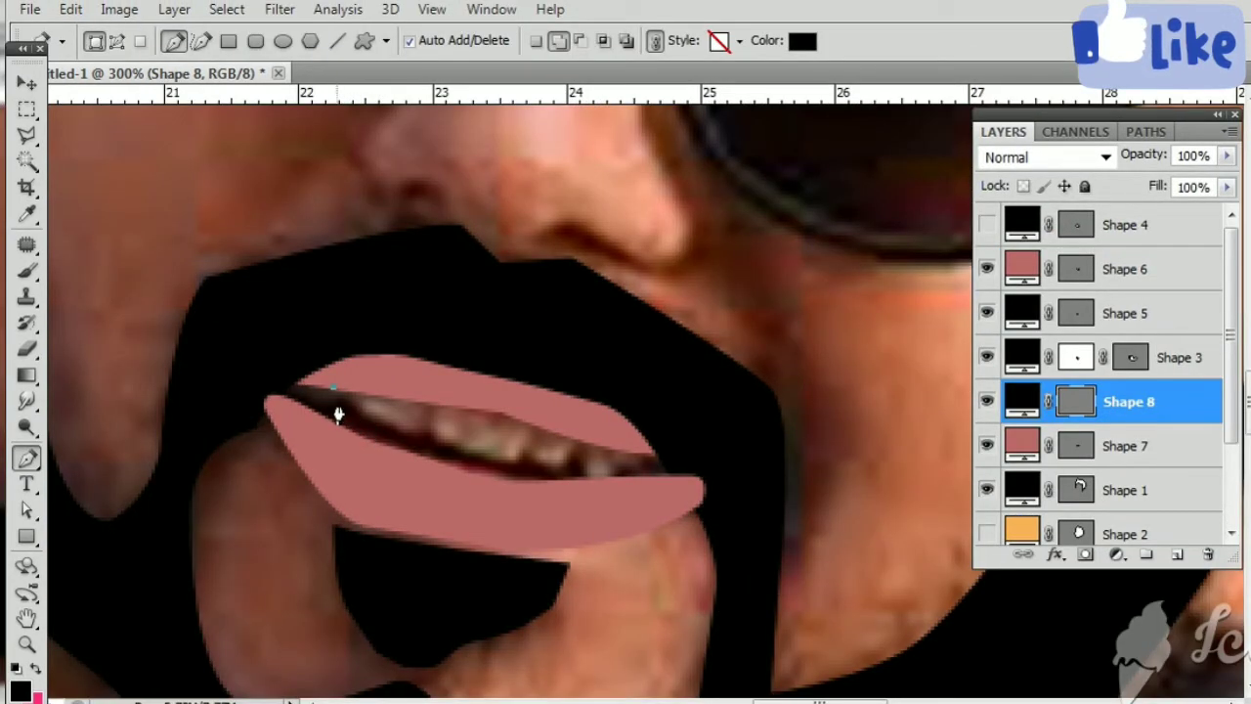
Step: Trace the first triangular tooth and fill it white
{"action": "left_click", "coordinate": [411, 430]}
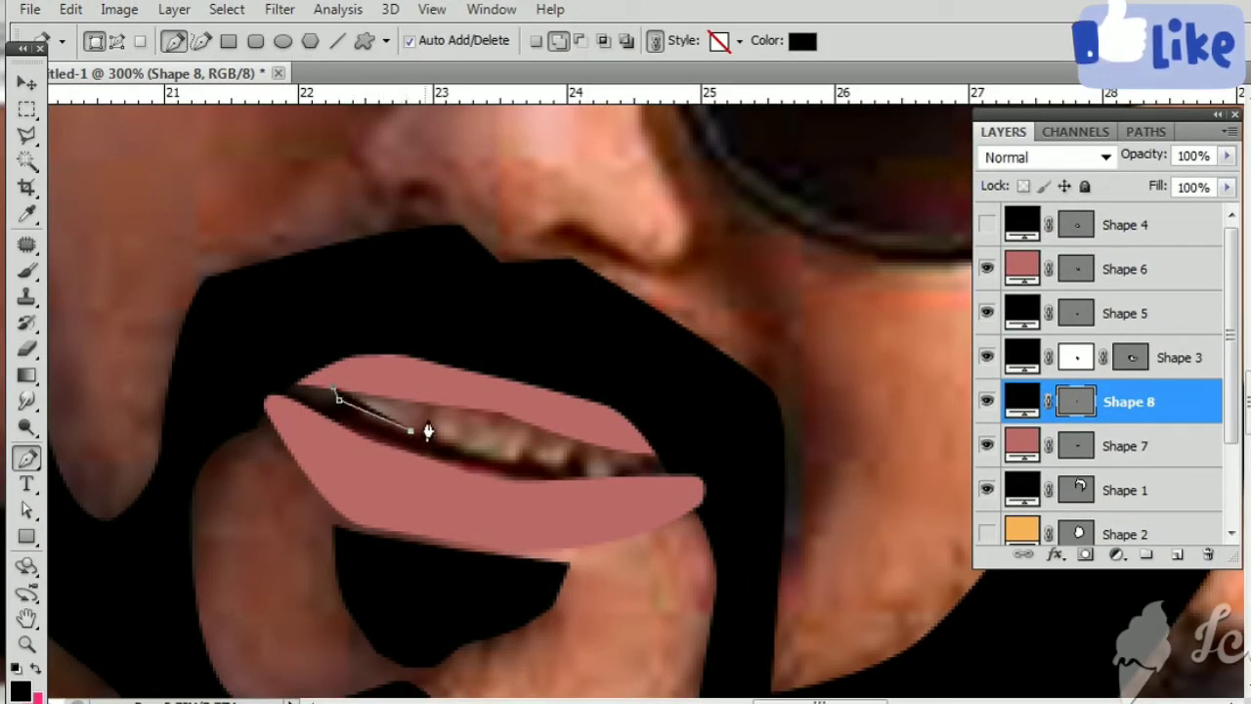
{"action": "left_click", "coordinate": [427, 401]}
{"action": "left_click", "coordinate": [337, 396]}
{"action": "double_click", "coordinate": [1022, 395]}
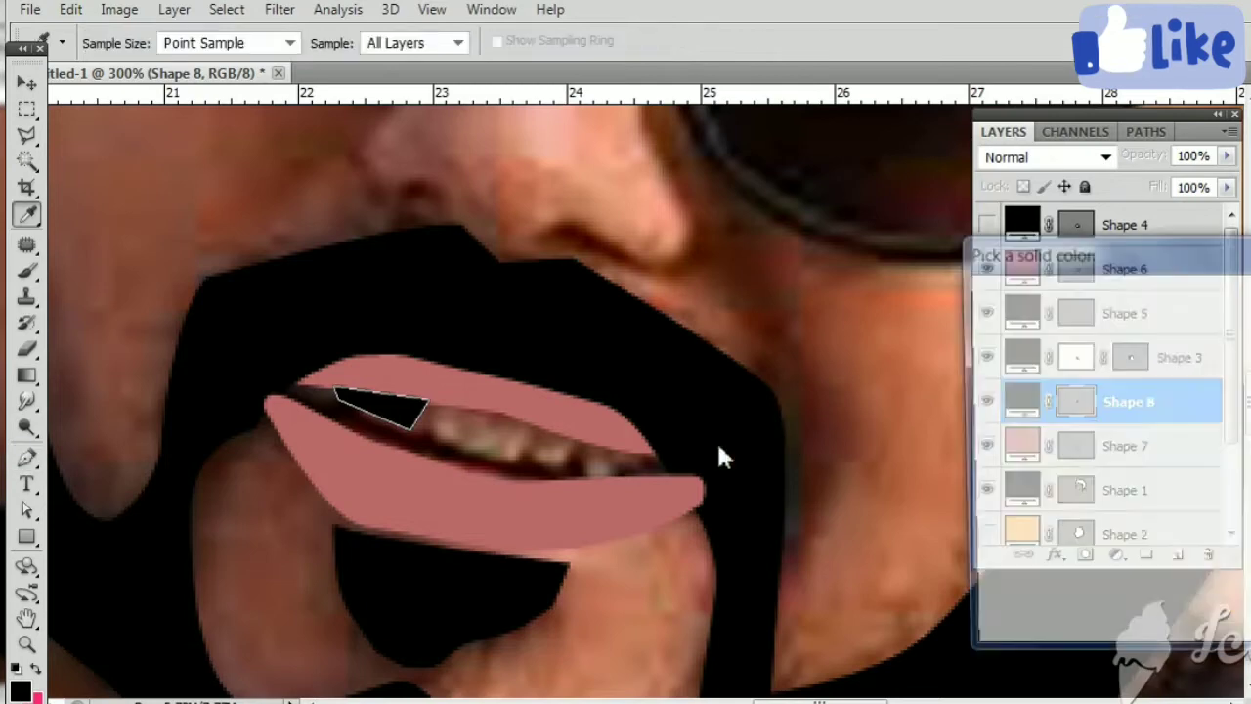
{"action": "left_click", "coordinate": [976, 308]}
{"action": "key", "text": "Return"}
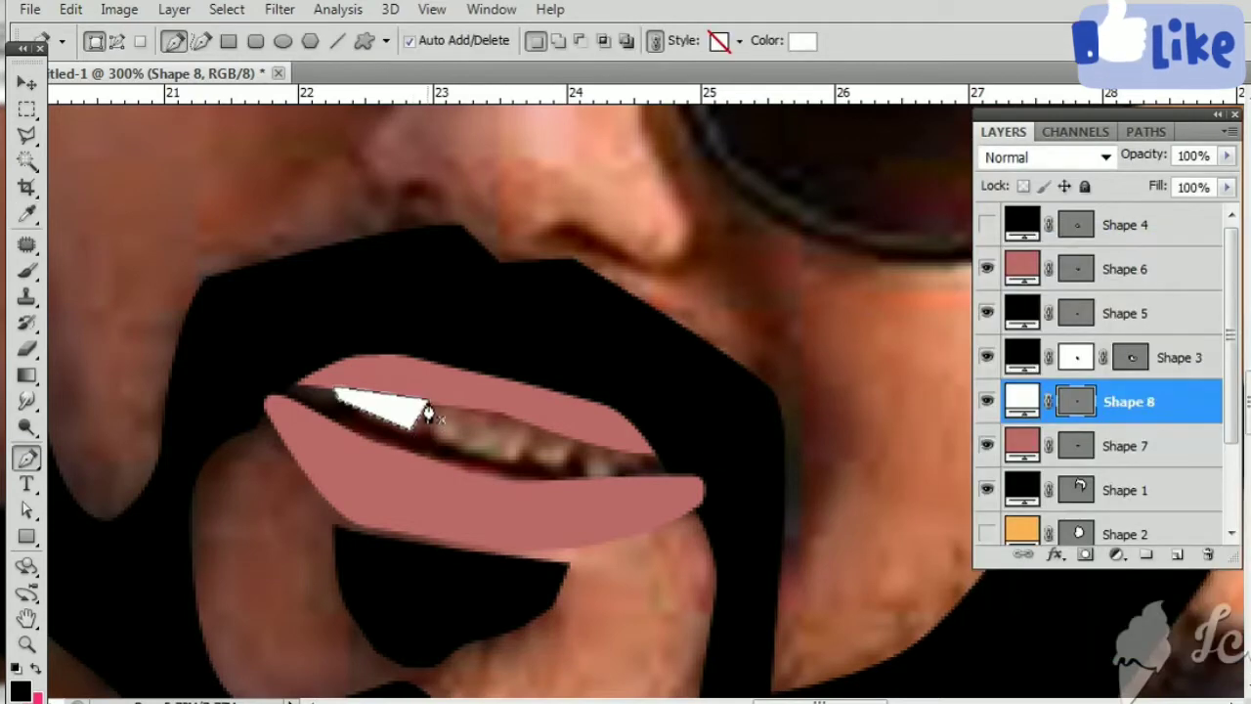
Step: Trace the second tooth and fill it with white sampled from the first tooth
{"action": "left_click", "coordinate": [419, 400]}
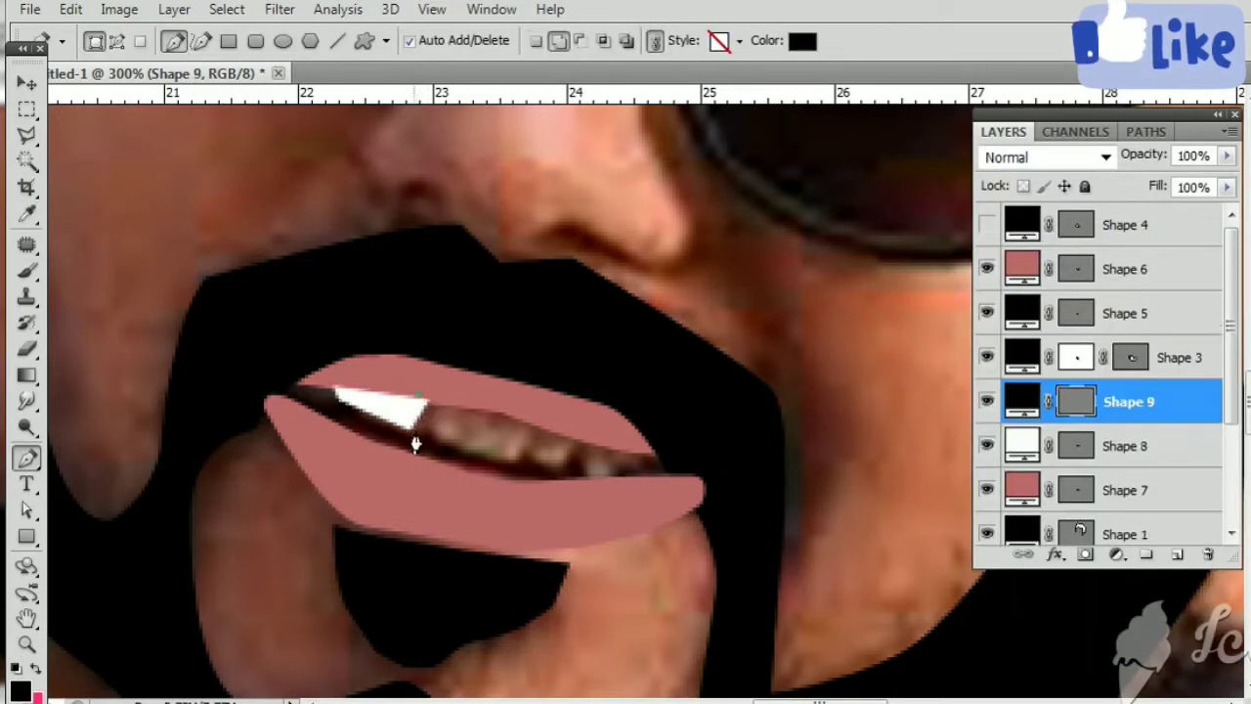
{"action": "left_click", "coordinate": [415, 430]}
{"action": "left_click", "coordinate": [457, 432]}
{"action": "left_click", "coordinate": [458, 395]}
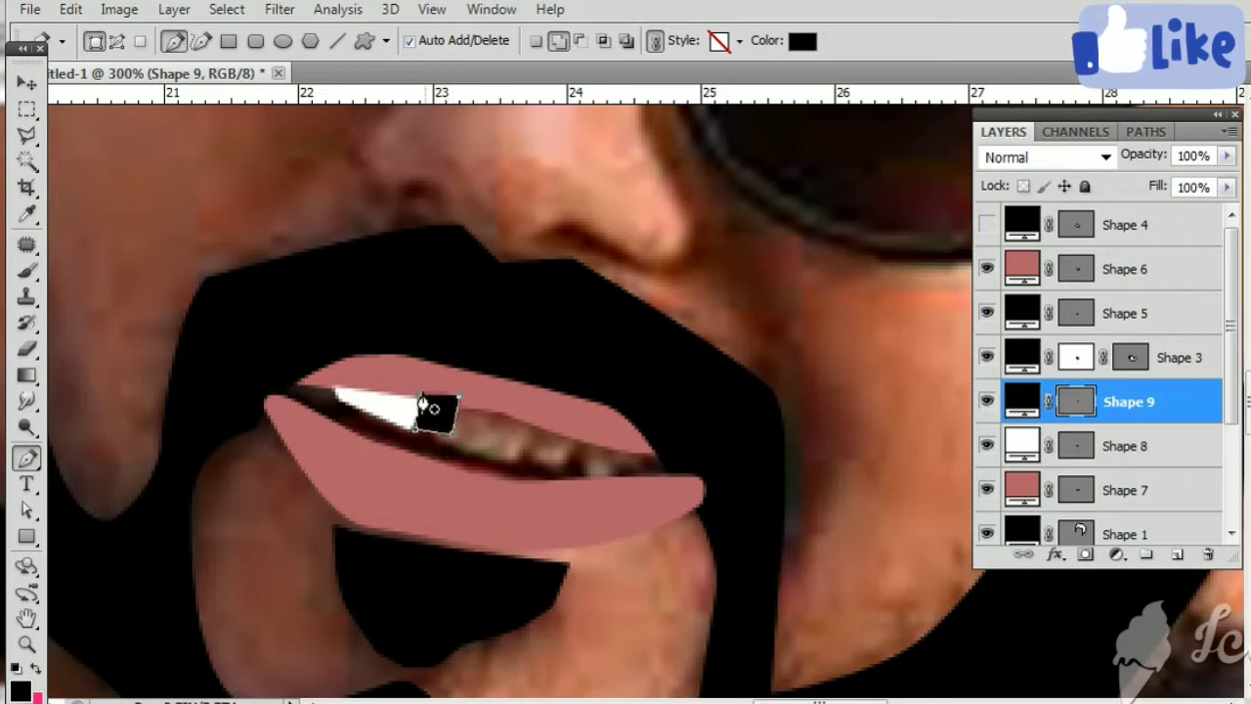
{"action": "left_click", "coordinate": [418, 400]}
{"action": "double_click", "coordinate": [1022, 401]}
{"action": "left_click", "coordinate": [386, 408]}
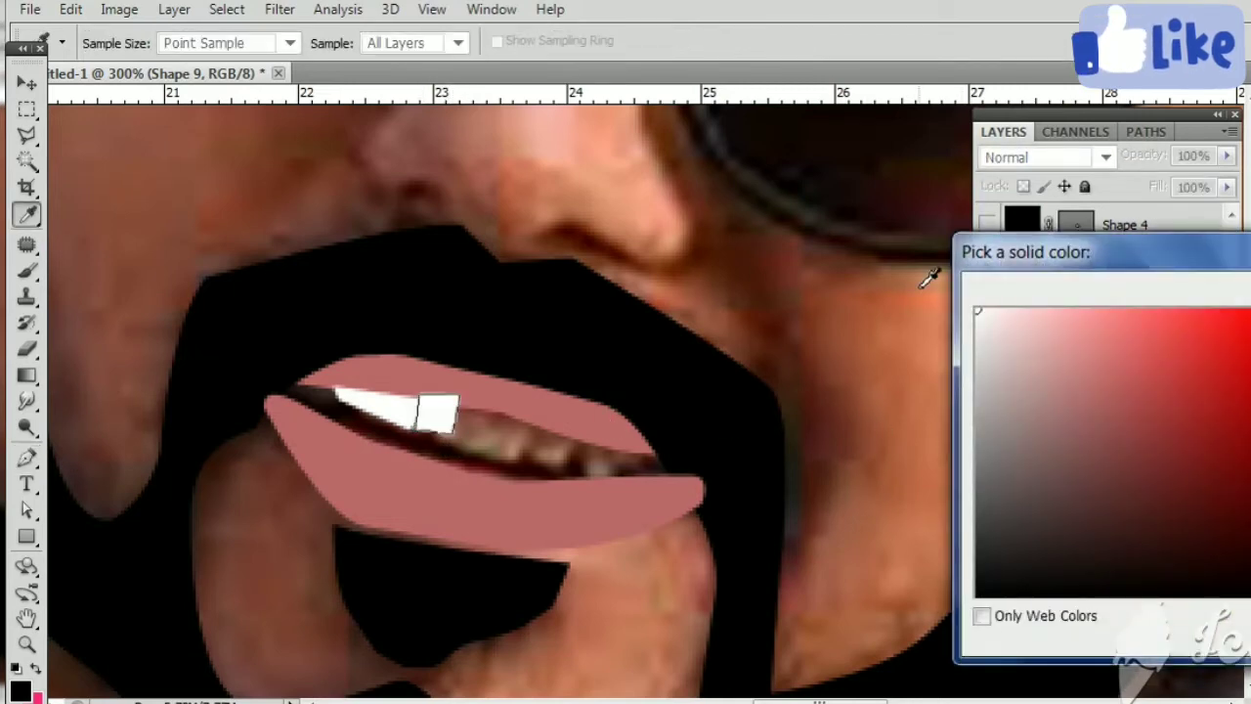
{"action": "key", "text": "Return"}
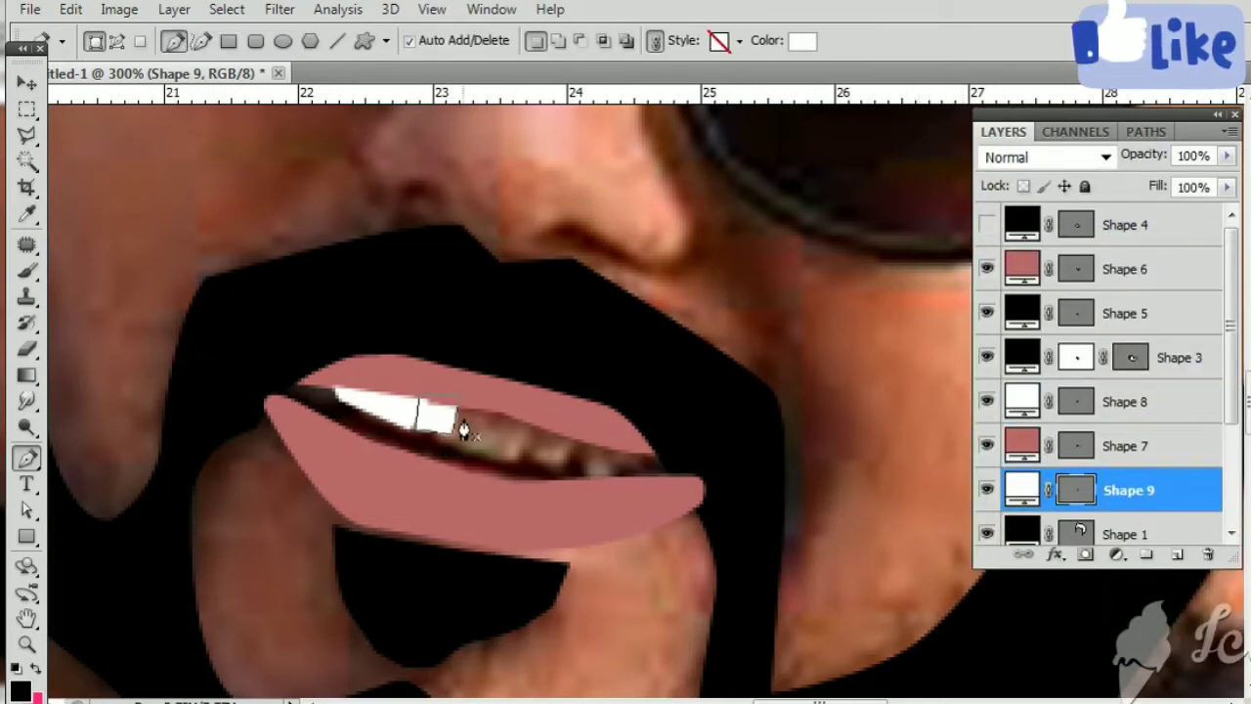
Step: Trace the third tooth and the following tooth as vector shapes
{"action": "key", "text": "v"}
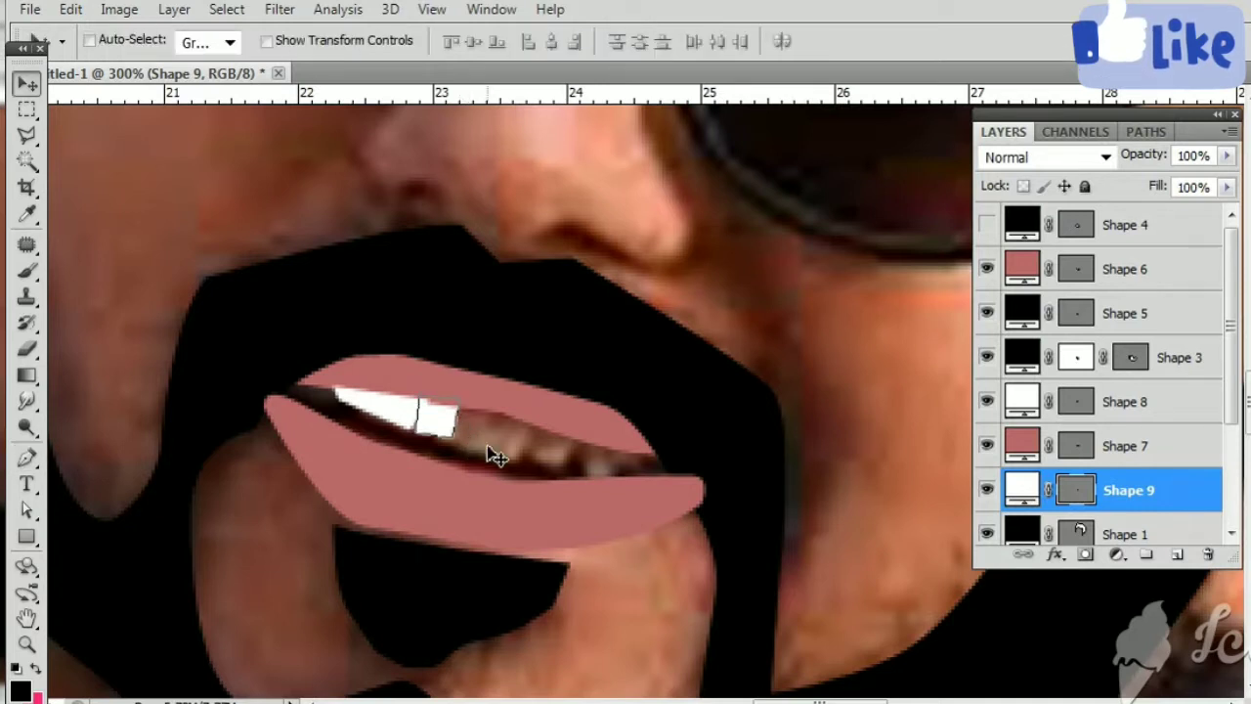
{"action": "key", "text": "p"}
{"action": "left_click", "coordinate": [451, 451]}
{"action": "left_click", "coordinate": [498, 453]}
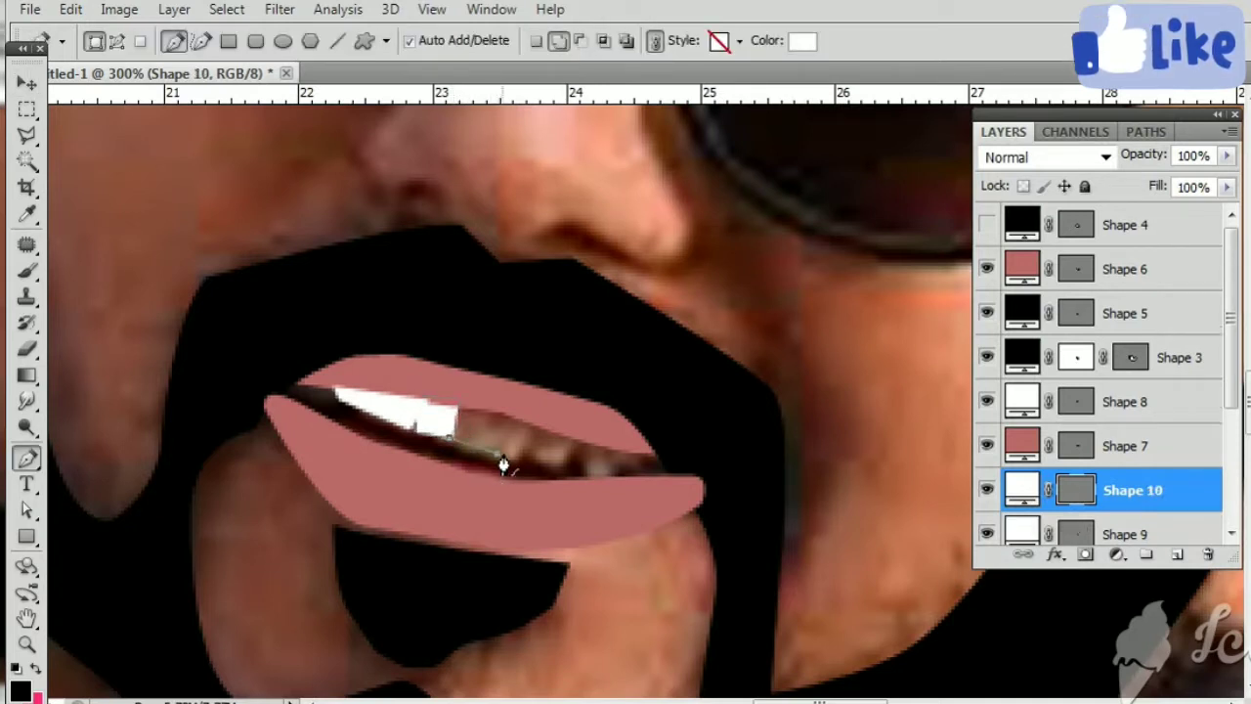
{"action": "left_click", "coordinate": [505, 404]}
{"action": "left_click", "coordinate": [454, 403]}
{"action": "left_click", "coordinate": [461, 449]}
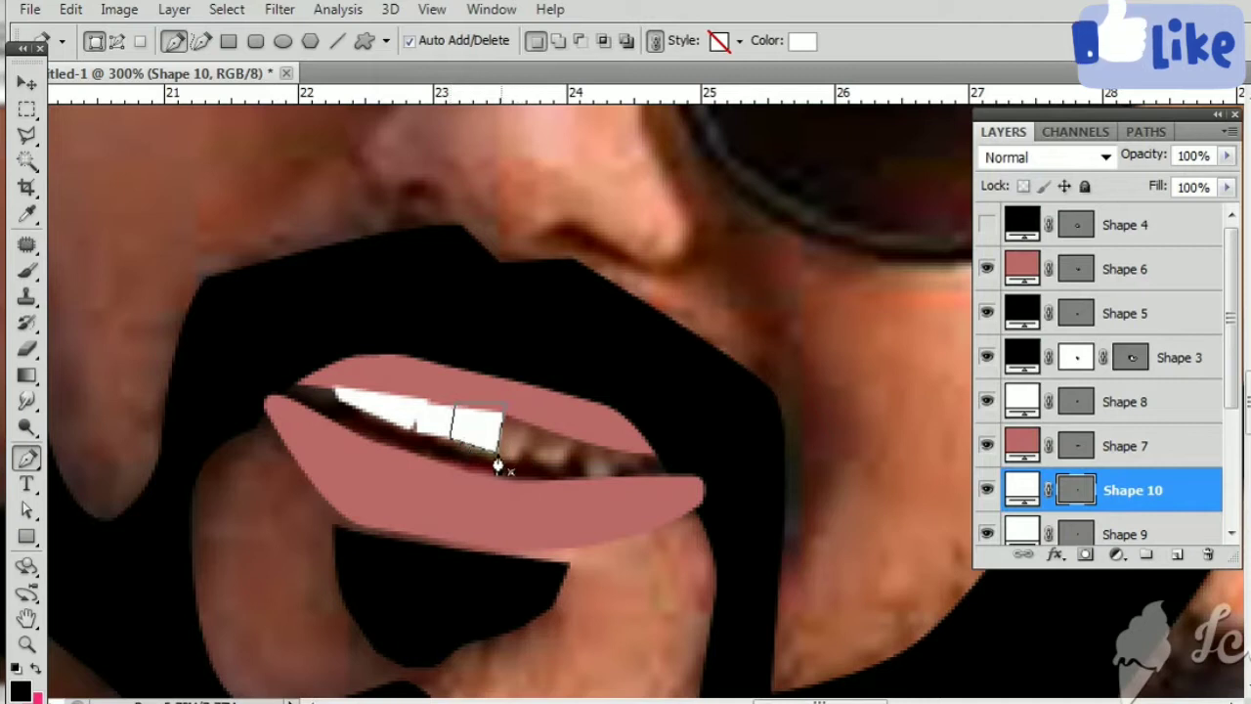
{"action": "left_click", "coordinate": [525, 470]}
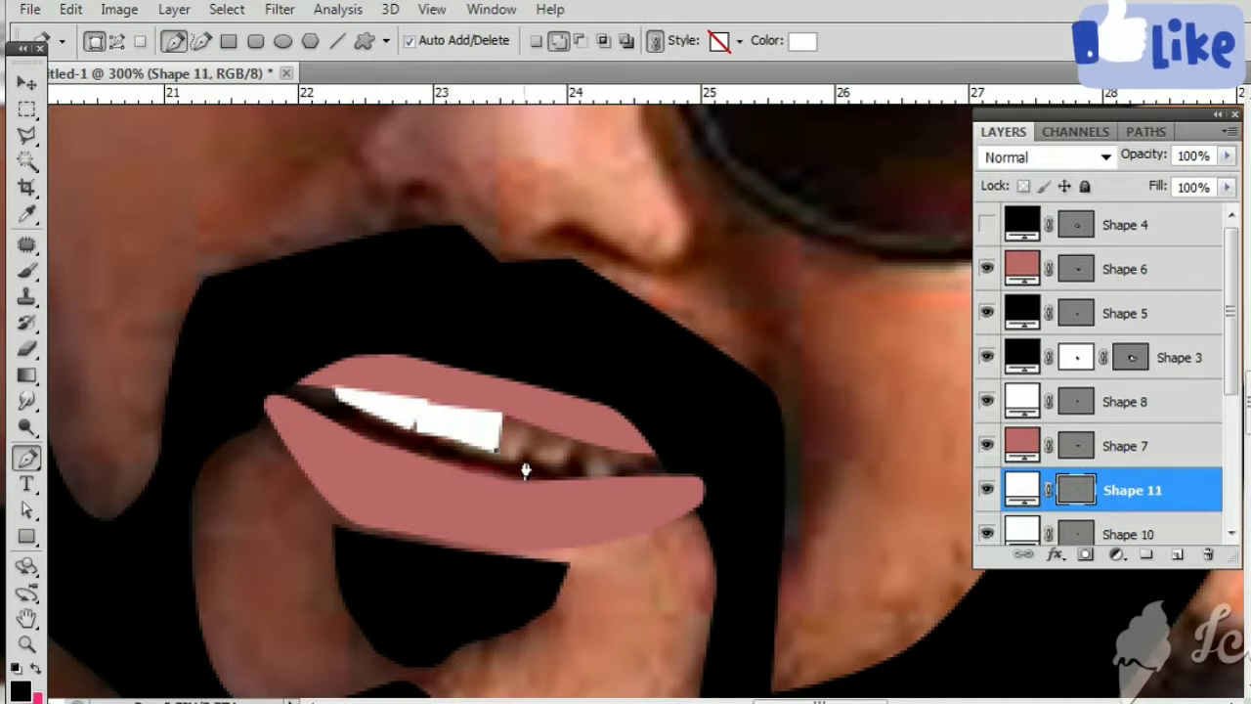
{"action": "left_click", "coordinate": [498, 459]}
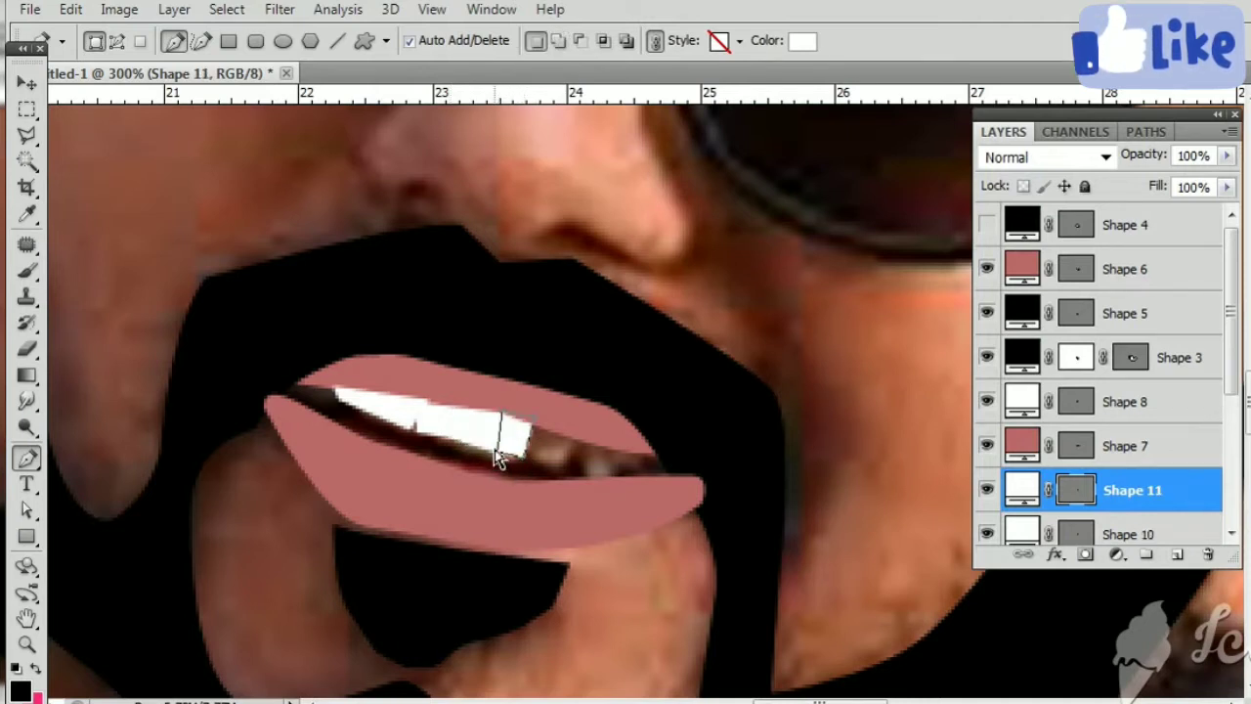
{"action": "key", "text": "Return"}
Step: Outline another tooth and set its fill to white
{"action": "left_click_drag", "start_coordinate": [530, 461], "coordinate": [508, 511]}
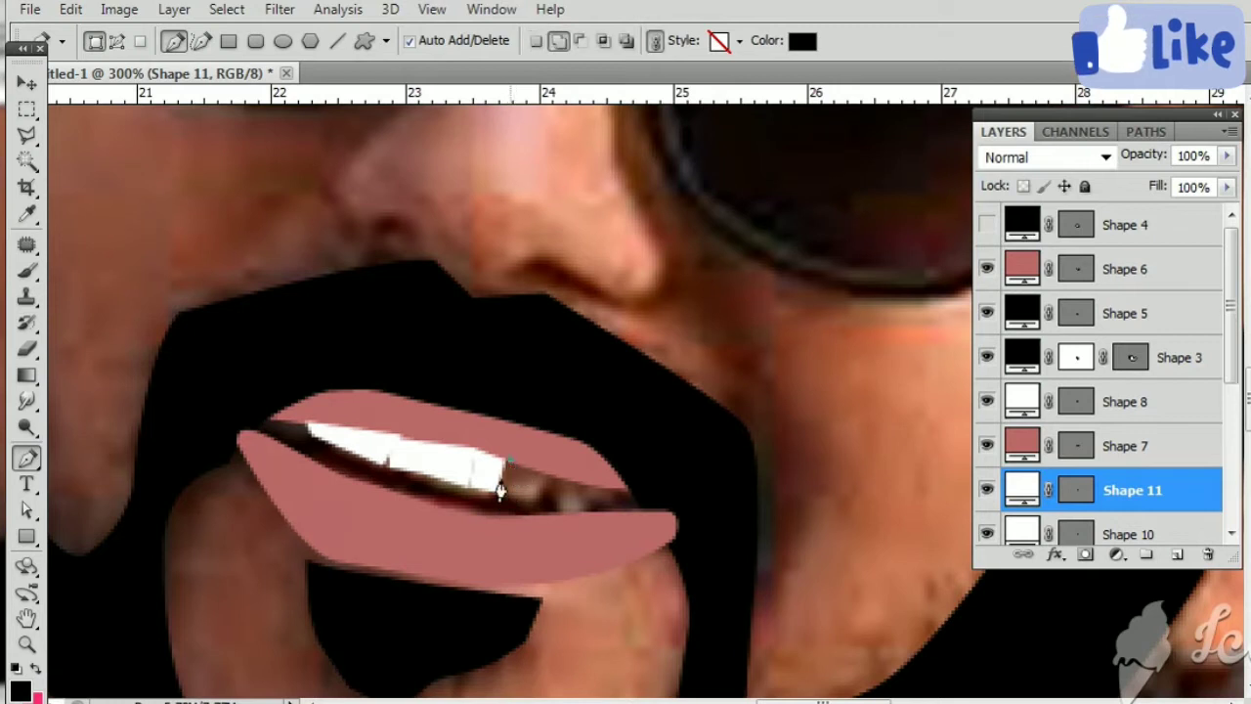
{"action": "left_click", "coordinate": [507, 462]}
{"action": "left_click", "coordinate": [554, 482]}
{"action": "left_click", "coordinate": [506, 462]}
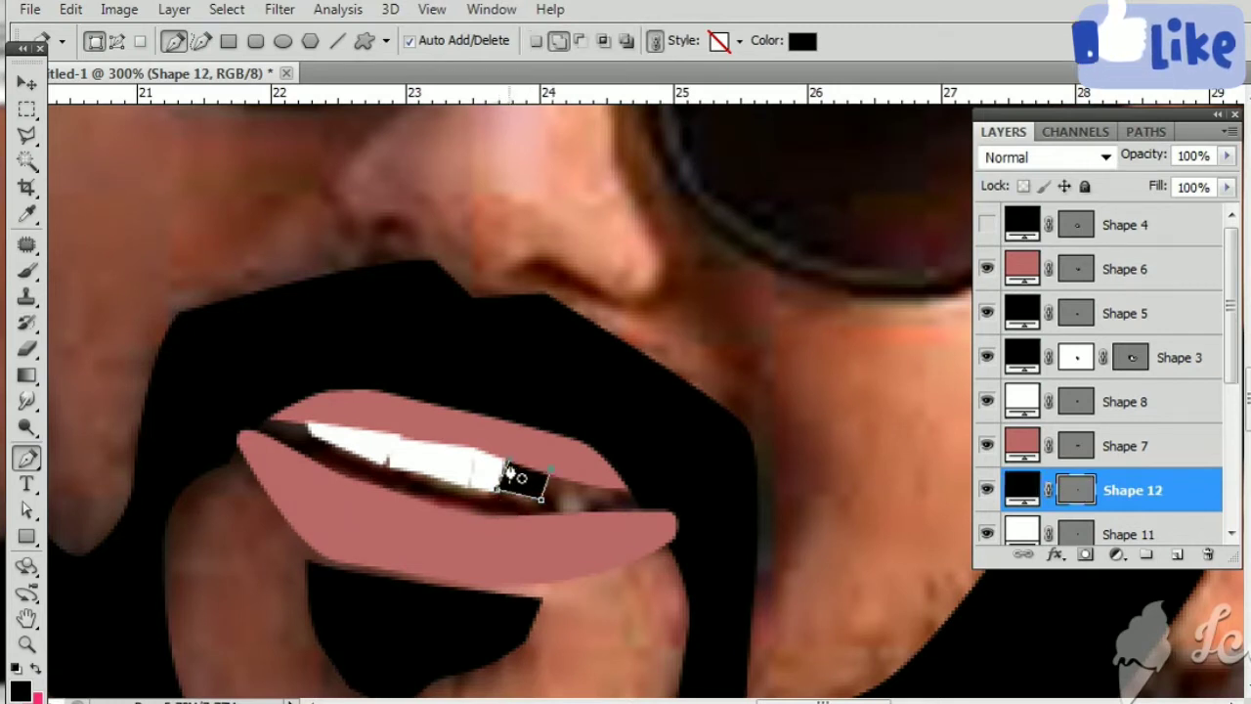
{"action": "double_click", "coordinate": [1022, 489]}
{"action": "left_click_drag", "start_coordinate": [1012, 335], "coordinate": [975, 308]}
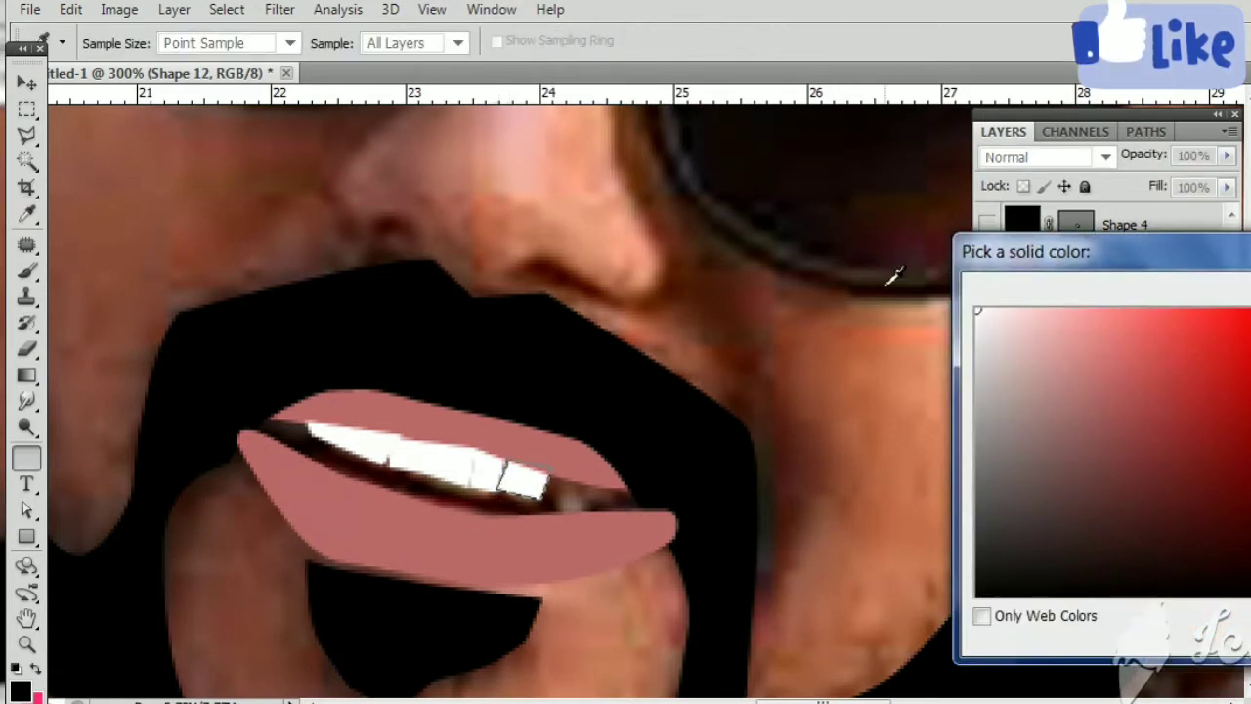
{"action": "key", "text": "Return"}
Step: Begin one more tooth outline, then zoom out and pan to the sunglasses
{"action": "left_click", "coordinate": [545, 490]}
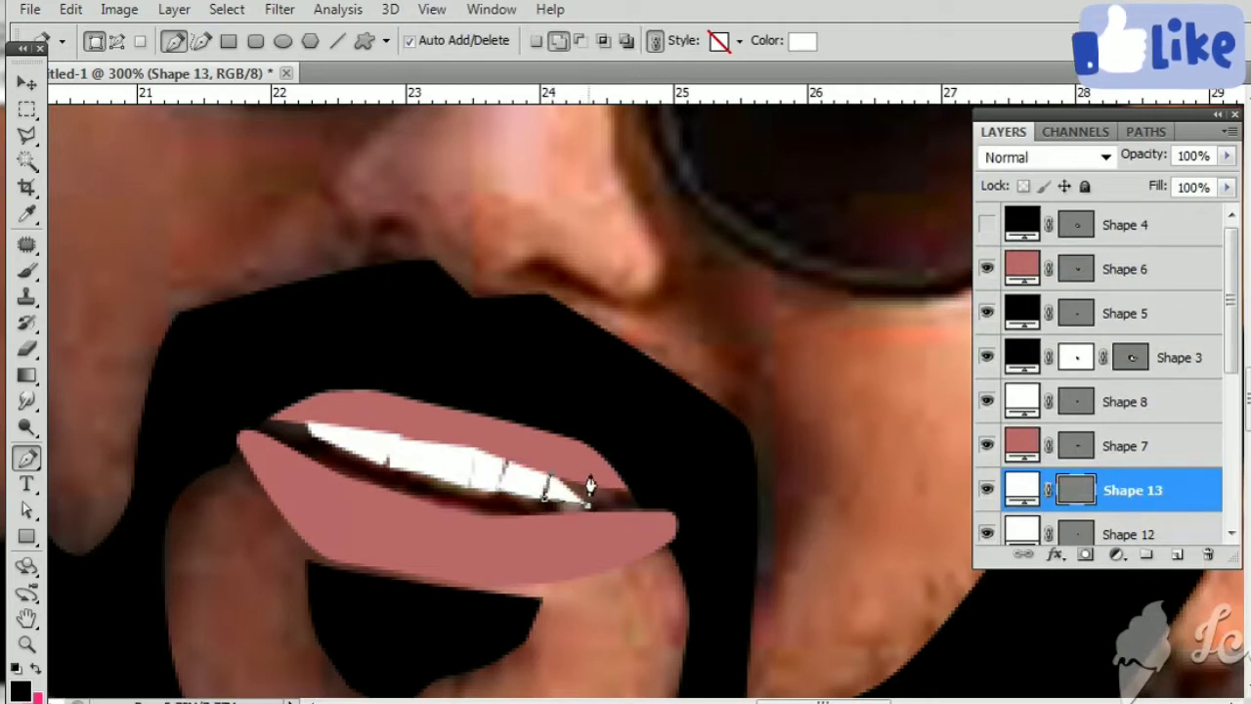
{"action": "left_click", "coordinate": [553, 489]}
{"action": "key", "text": "ctrl+minus"}
{"action": "key", "text": "ctrl+minus"}
{"action": "left_click_drag", "start_coordinate": [554, 476], "coordinate": [558, 558]}
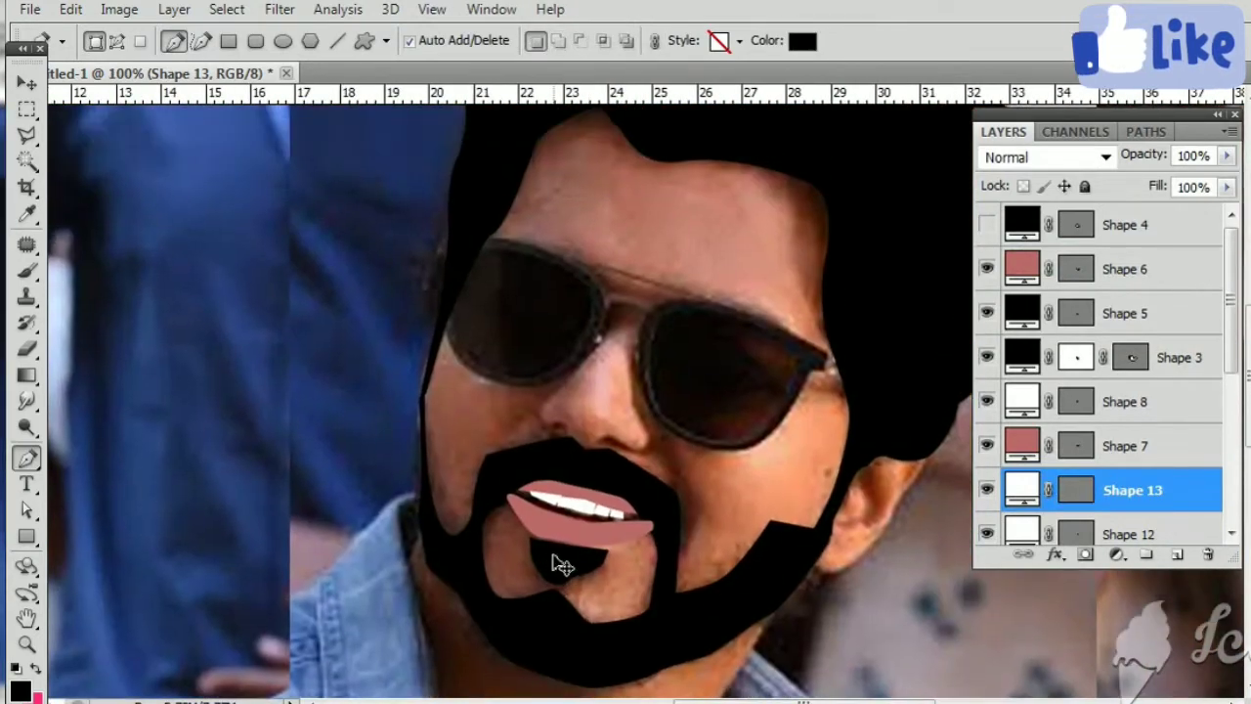
{"action": "key", "text": "v"}
{"action": "key", "text": "ctrl+minus"}
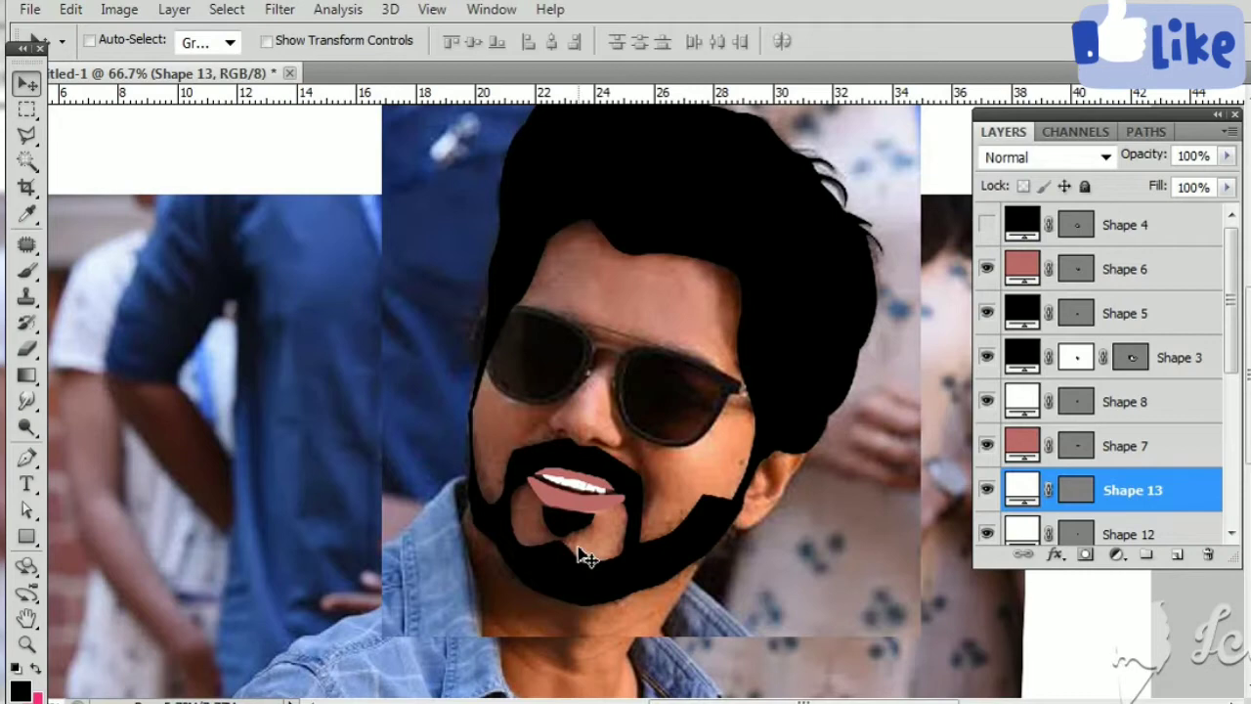
{"action": "key", "text": "ctrl+plus"}
{"action": "key", "text": "ctrl+plus"}
{"action": "left_click_drag", "start_coordinate": [581, 554], "coordinate": [548, 388]}
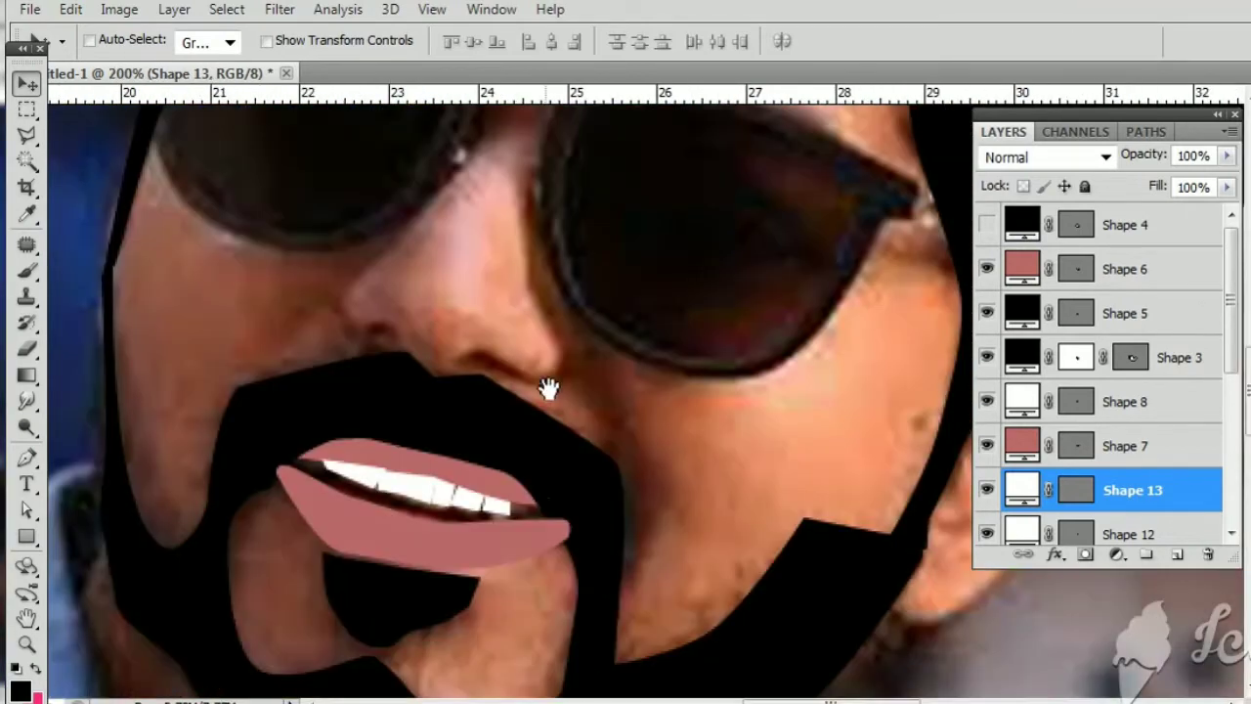
{"action": "mouse_move", "coordinate": [547, 508]}
{"action": "left_mouse_down"}
{"action": "mouse_move", "coordinate": [363, 302]}
{"action": "mouse_move", "coordinate": [357, 519]}
{"action": "mouse_move", "coordinate": [491, 550]}
{"action": "mouse_move", "coordinate": [570, 521]}
{"action": "left_mouse_up"}
Step: Trace Shape 14 along the left lens's lower, inner and top edges
{"action": "key", "text": "p"}
{"action": "left_click_drag", "start_coordinate": [251, 405], "coordinate": [302, 439]}
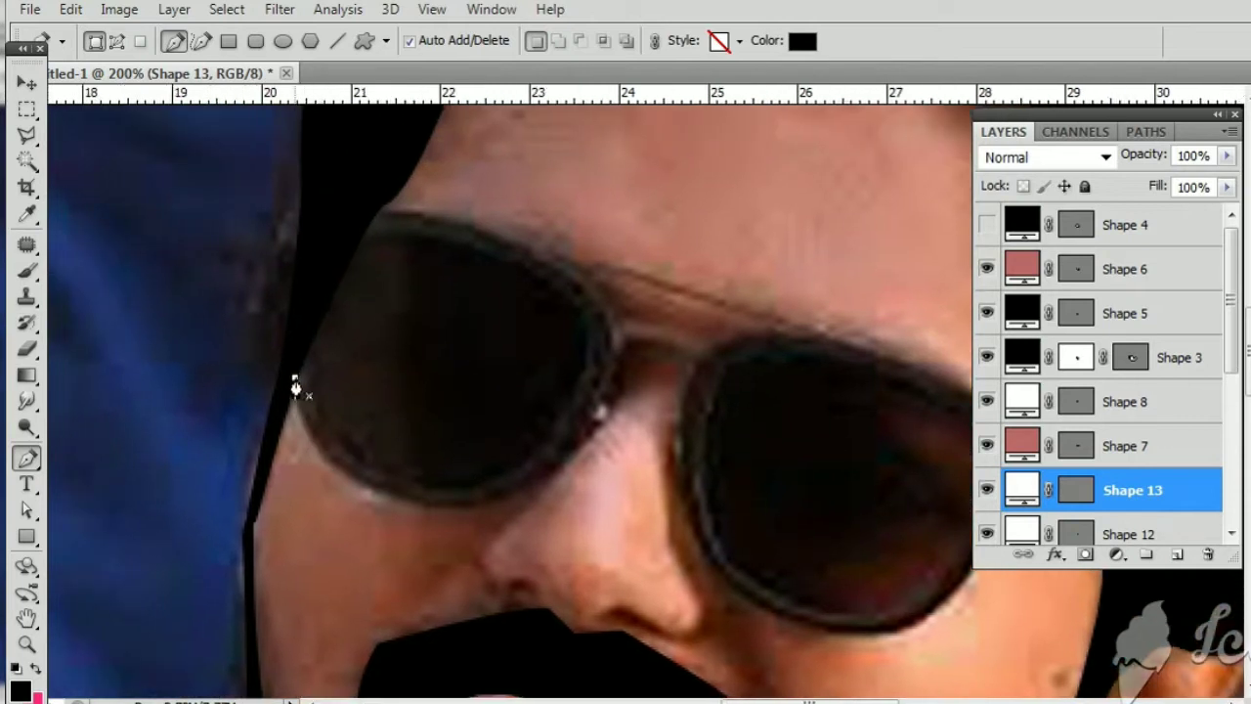
{"action": "left_click", "coordinate": [294, 377]}
{"action": "left_click_drag", "start_coordinate": [430, 517], "coordinate": [497, 542]}
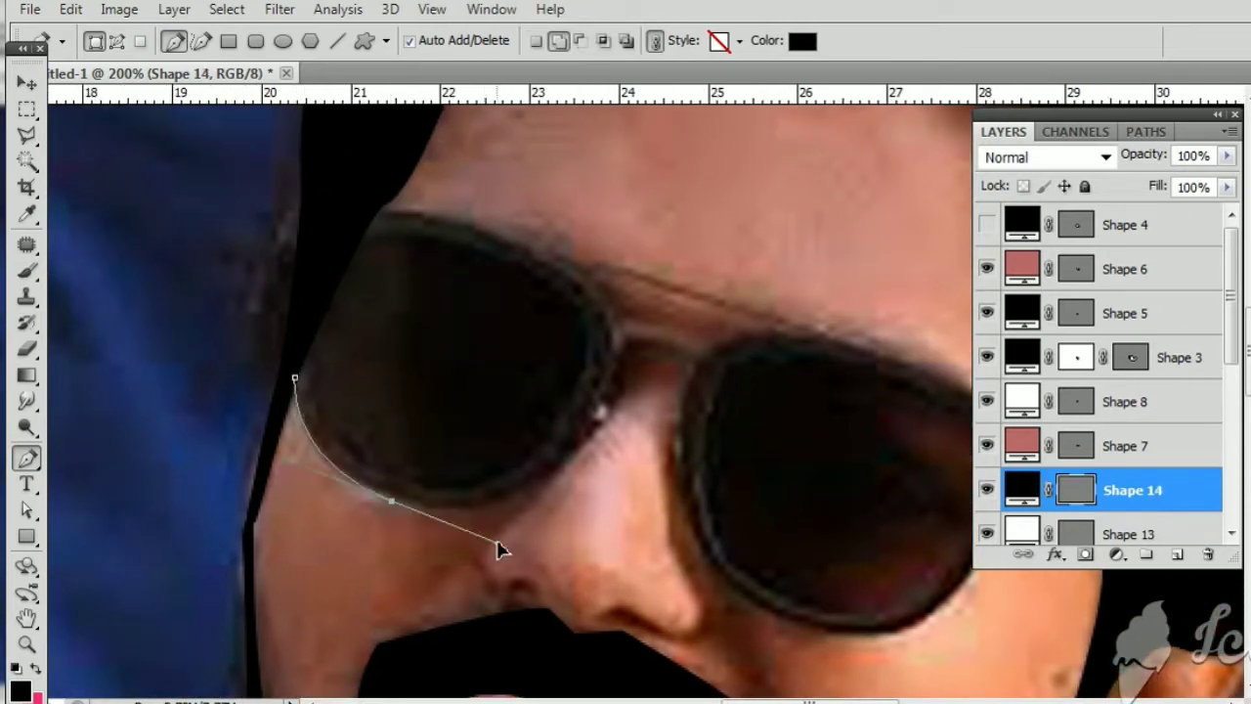
{"action": "left_click_drag", "start_coordinate": [596, 424], "coordinate": [658, 308]}
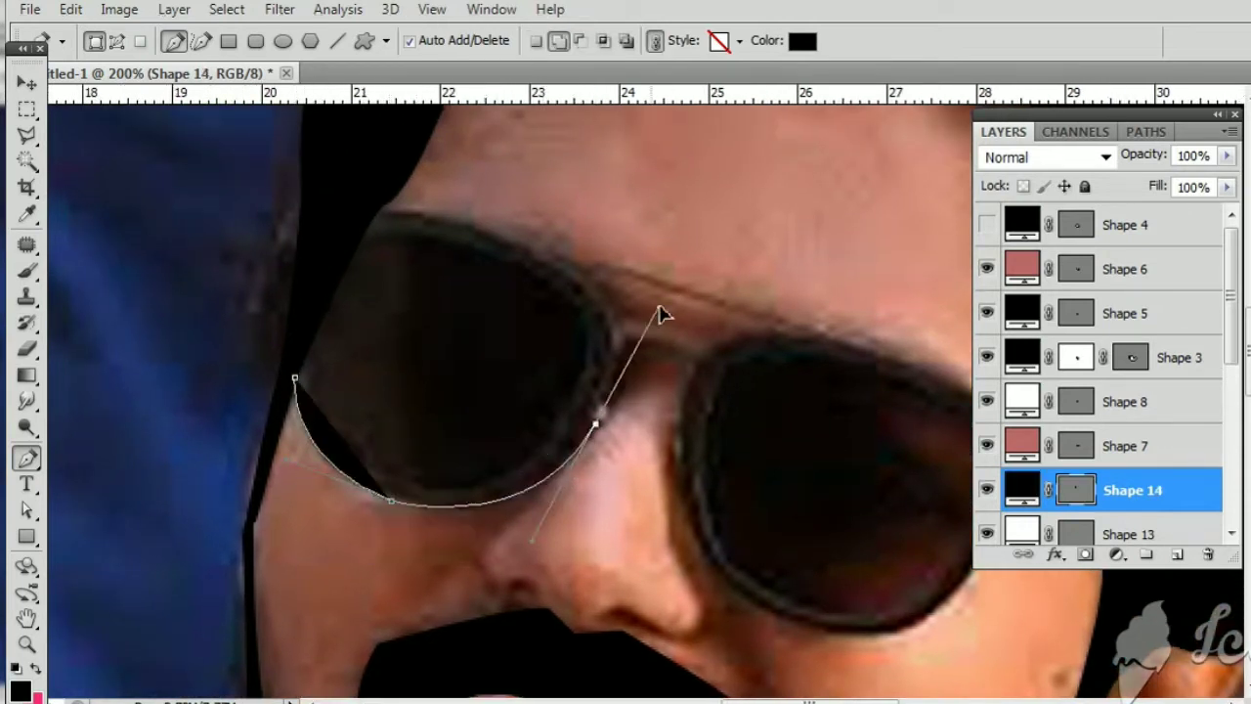
{"action": "left_click", "coordinate": [596, 426]}
{"action": "scroll", "coordinate": [628, 445], "scroll_direction": "up", "scroll_amount": 2}
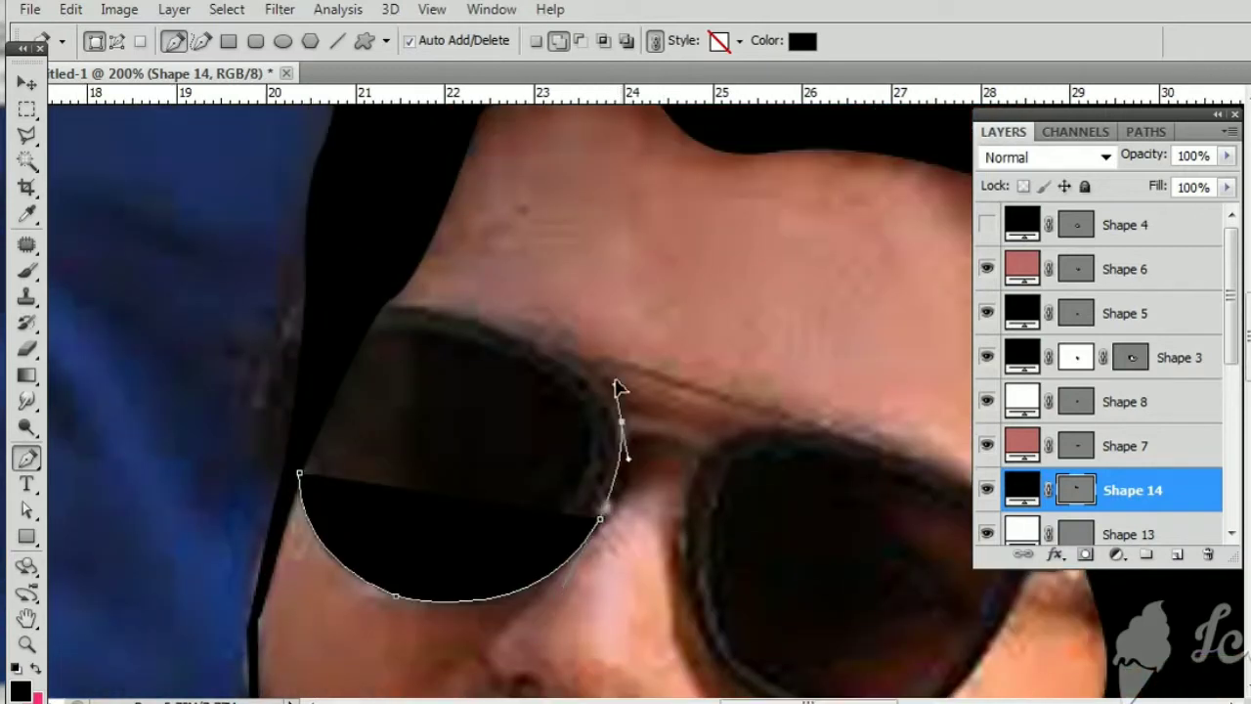
{"action": "left_click_drag", "start_coordinate": [391, 297], "coordinate": [215, 275]}
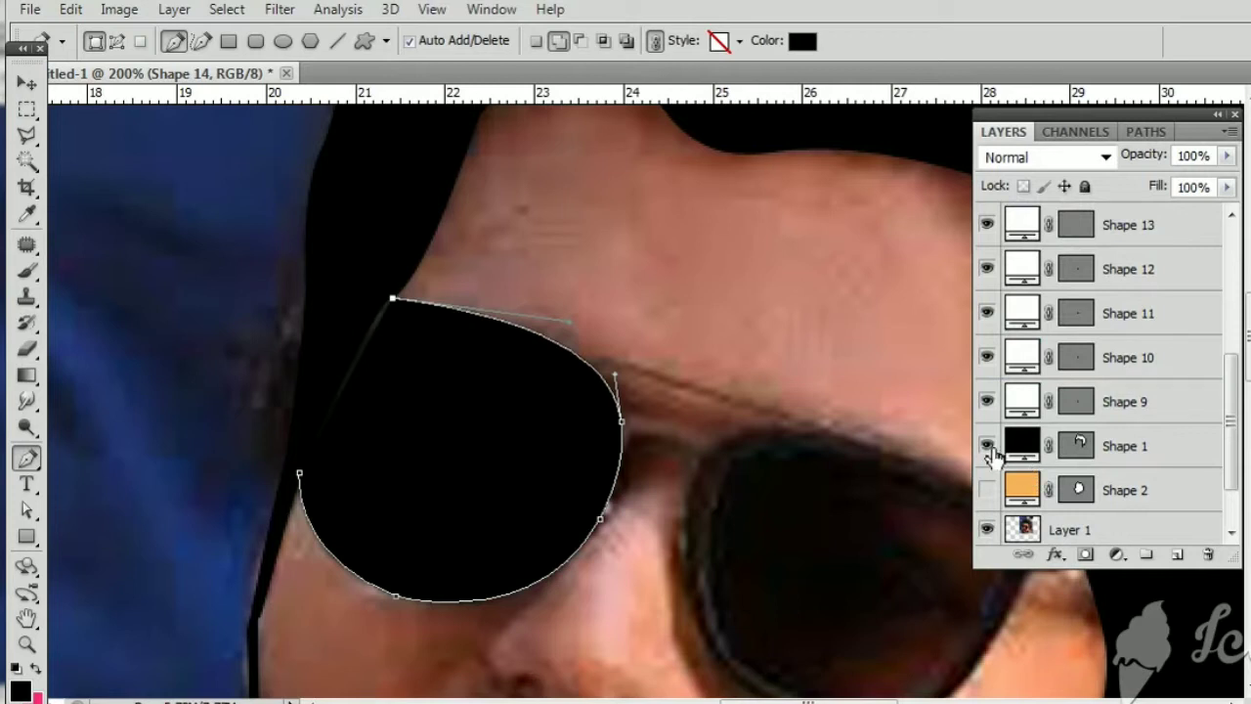
Step: Hide Shape 1, add the short arm stub and close the left lens outline
{"action": "left_click", "coordinate": [987, 446]}
{"action": "left_click_drag", "start_coordinate": [347, 324], "coordinate": [478, 395]}
{"action": "left_click", "coordinate": [453, 367]}
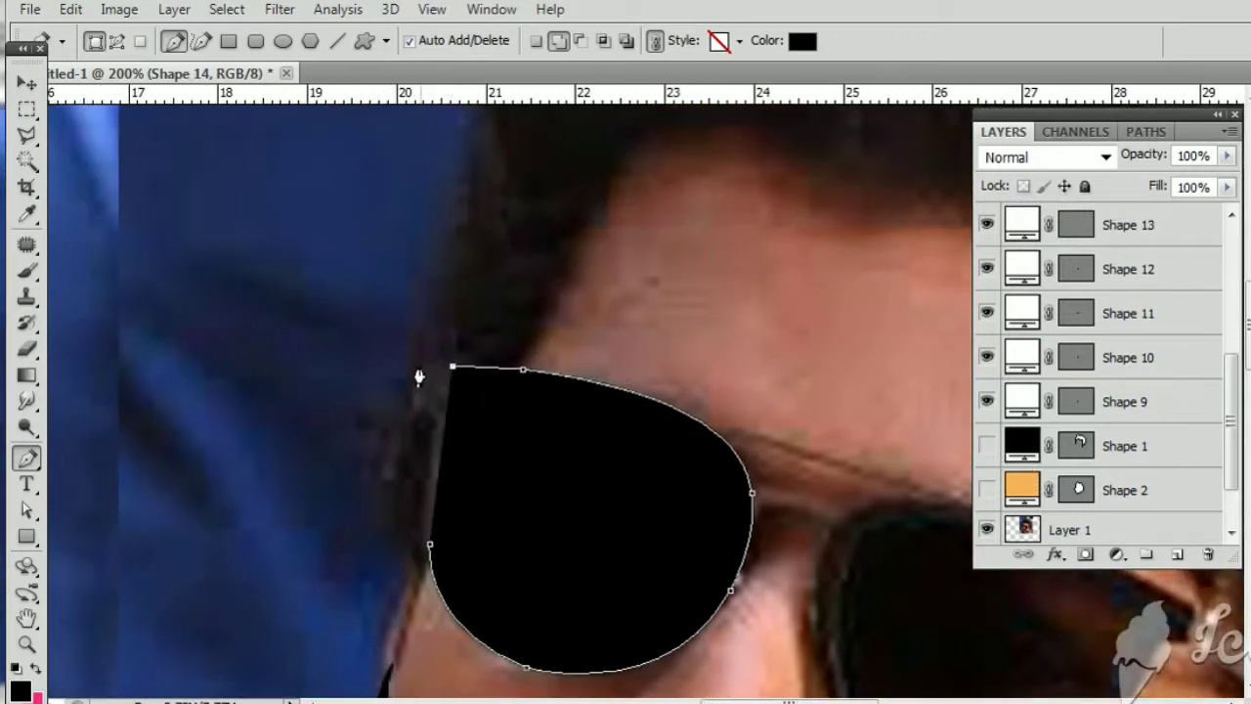
{"action": "left_click", "coordinate": [428, 363]}
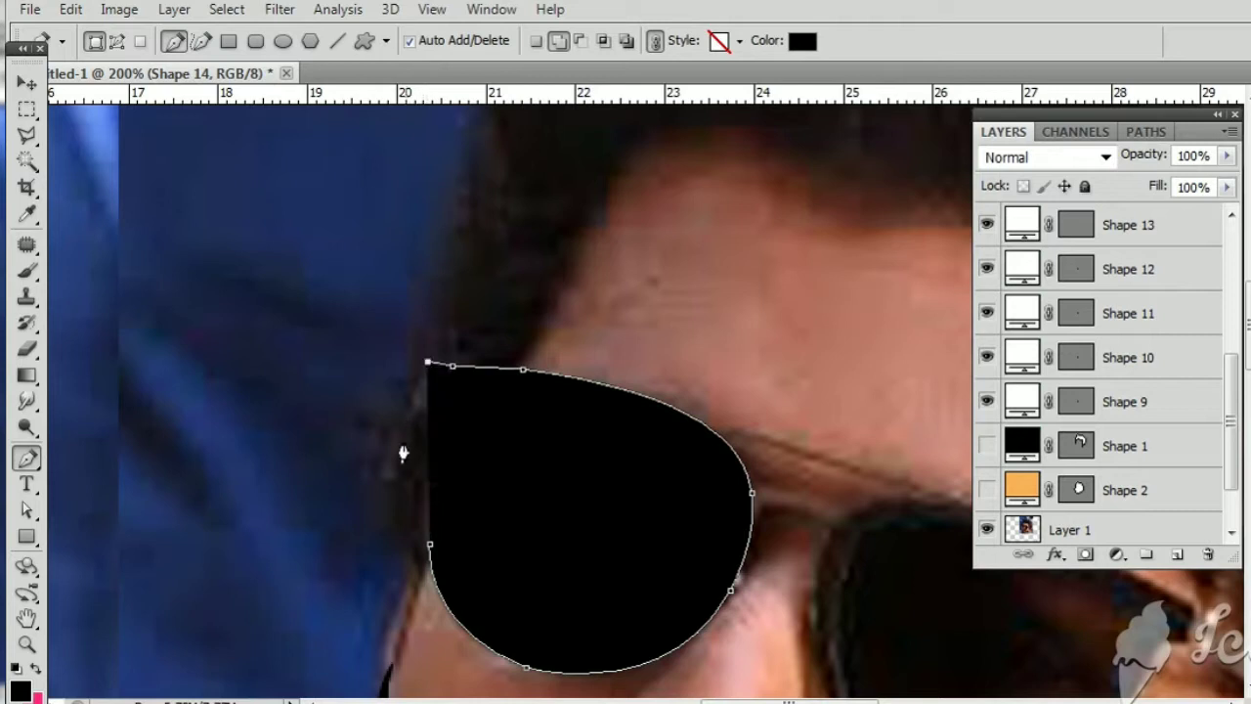
{"action": "left_click", "coordinate": [375, 494]}
{"action": "key", "text": "ctrl+z"}
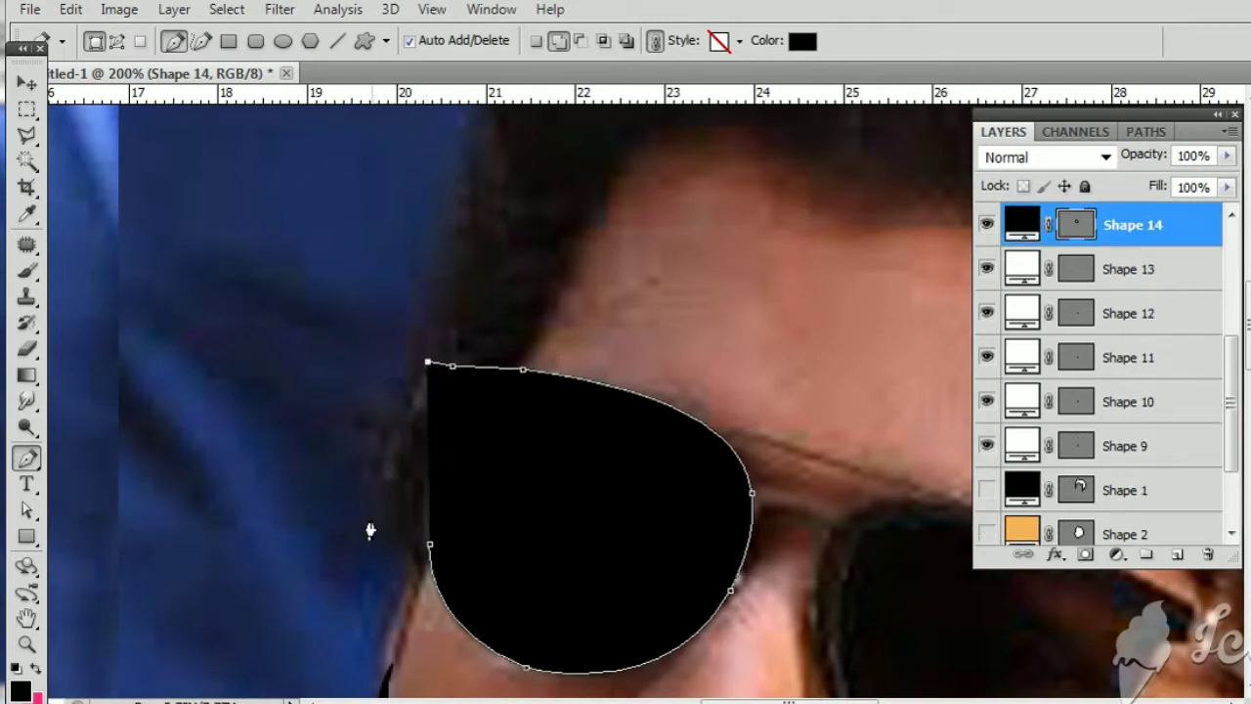
{"action": "left_click", "coordinate": [367, 516]}
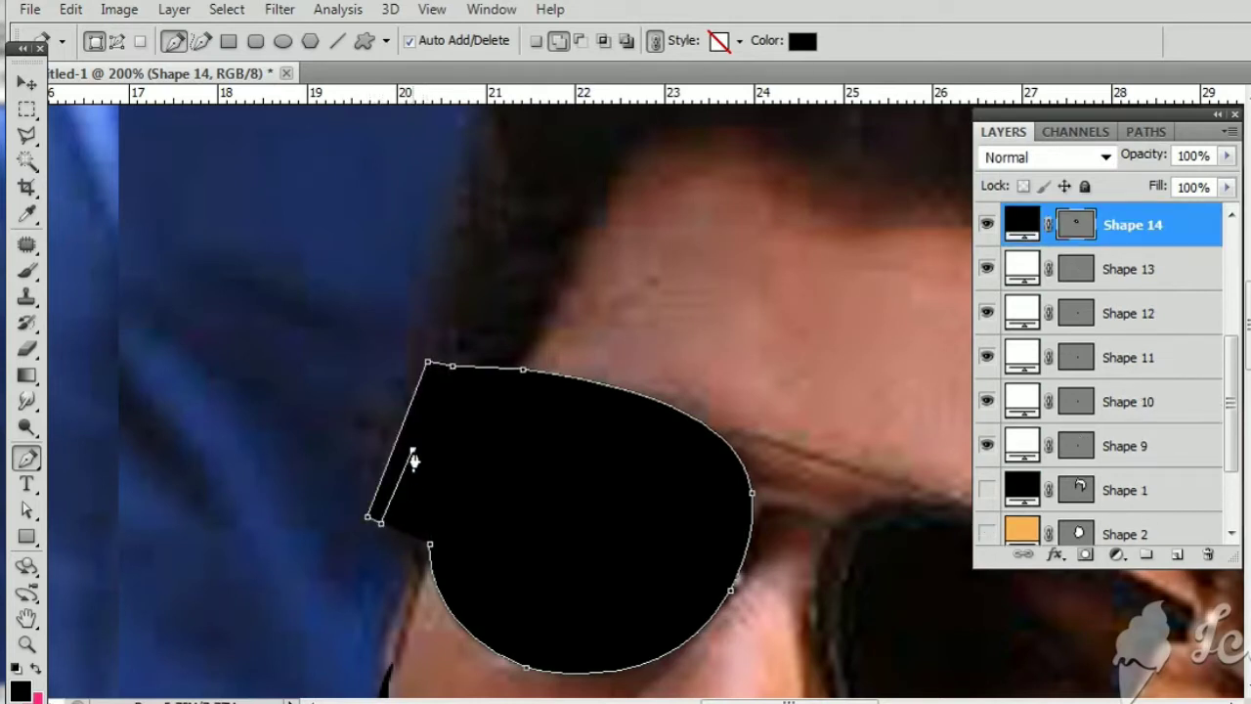
{"action": "left_click", "coordinate": [413, 451]}
{"action": "left_click", "coordinate": [431, 544]}
{"action": "key", "text": "ctrl+Return"}
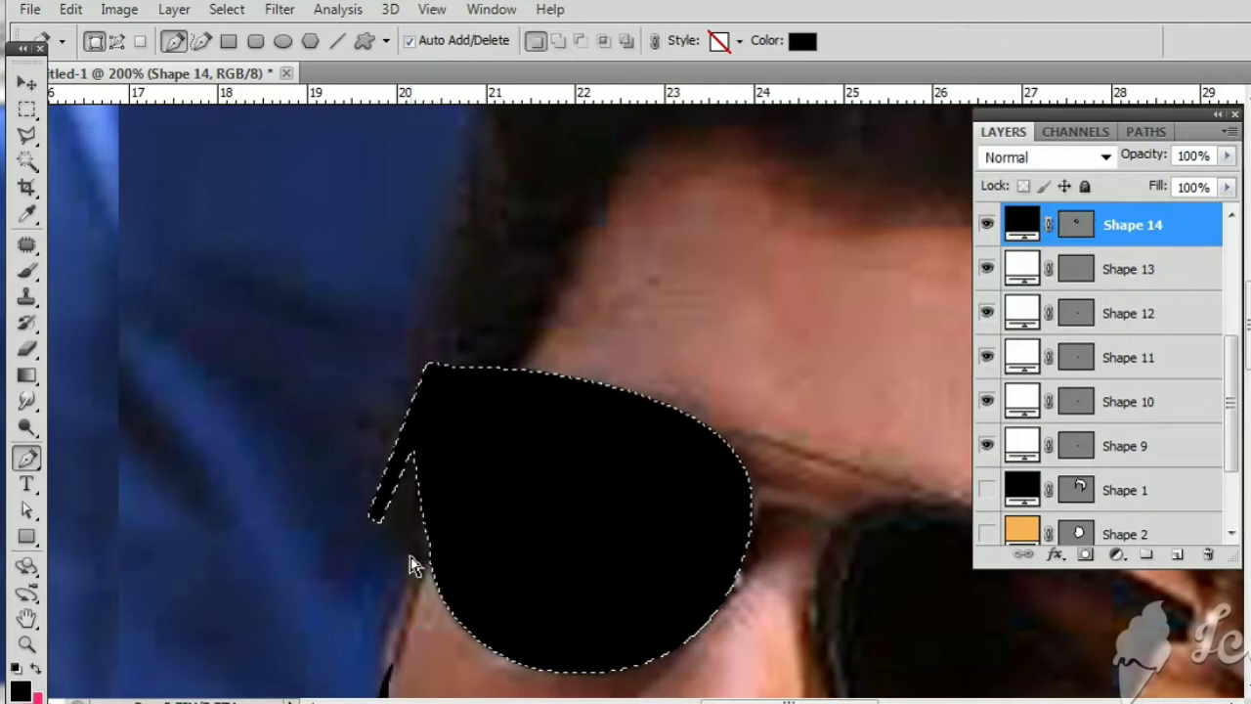
{"action": "key", "text": "ctrl+minus"}
{"action": "key", "text": "ctrl+minus"}
{"action": "left_click_drag", "start_coordinate": [558, 550], "coordinate": [154, 496]}
{"action": "key", "text": "ctrl+plus"}
{"action": "key", "text": "ctrl+plus"}
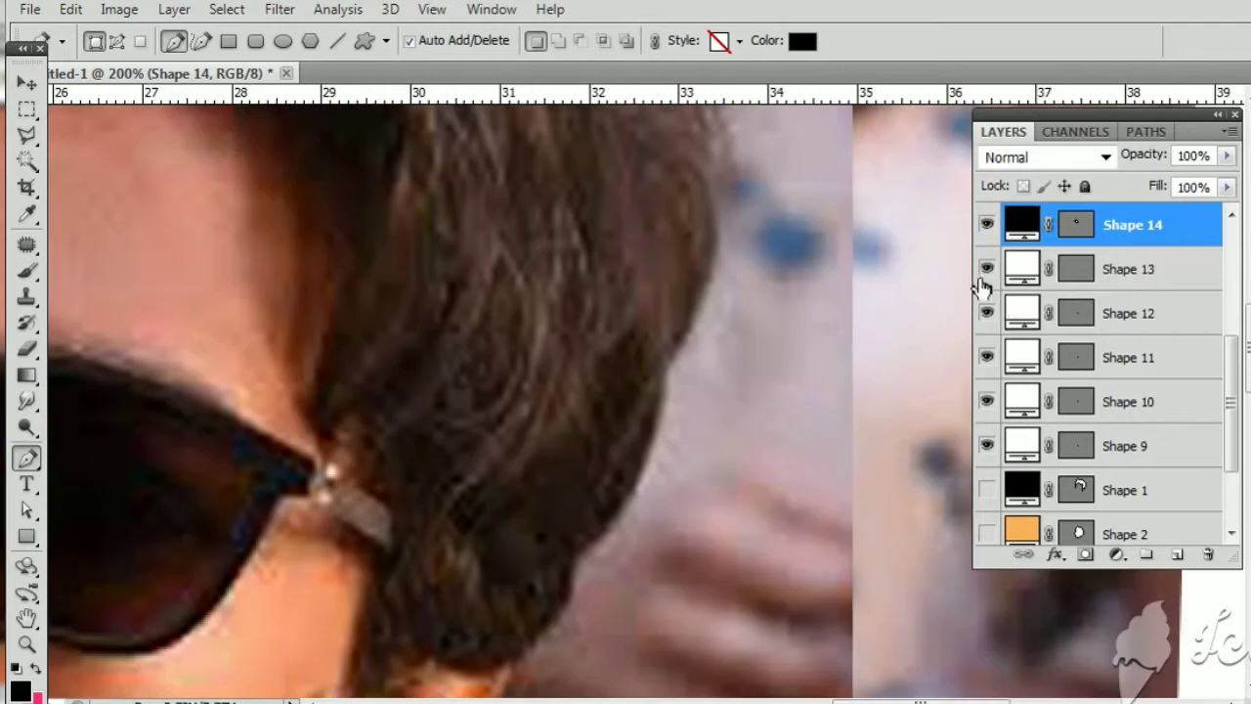
Step: Trace a first black curved outline around the right lens and finish the shape
{"action": "left_click_drag", "start_coordinate": [985, 281], "coordinate": [988, 437]}
{"action": "scroll", "coordinate": [1038, 376], "scroll_direction": "up", "scroll_amount": 2}
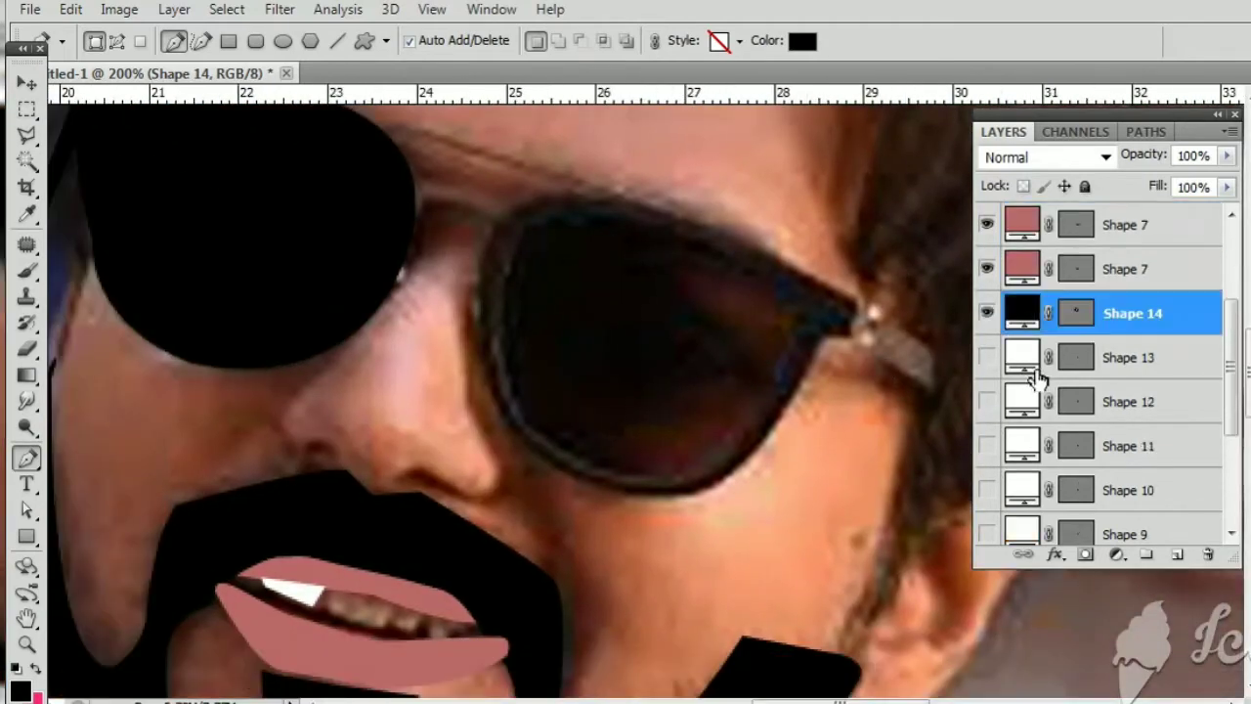
{"action": "scroll", "coordinate": [1037, 377], "scroll_direction": "up", "scroll_amount": 1}
{"action": "left_click_drag", "start_coordinate": [355, 473], "coordinate": [503, 531]}
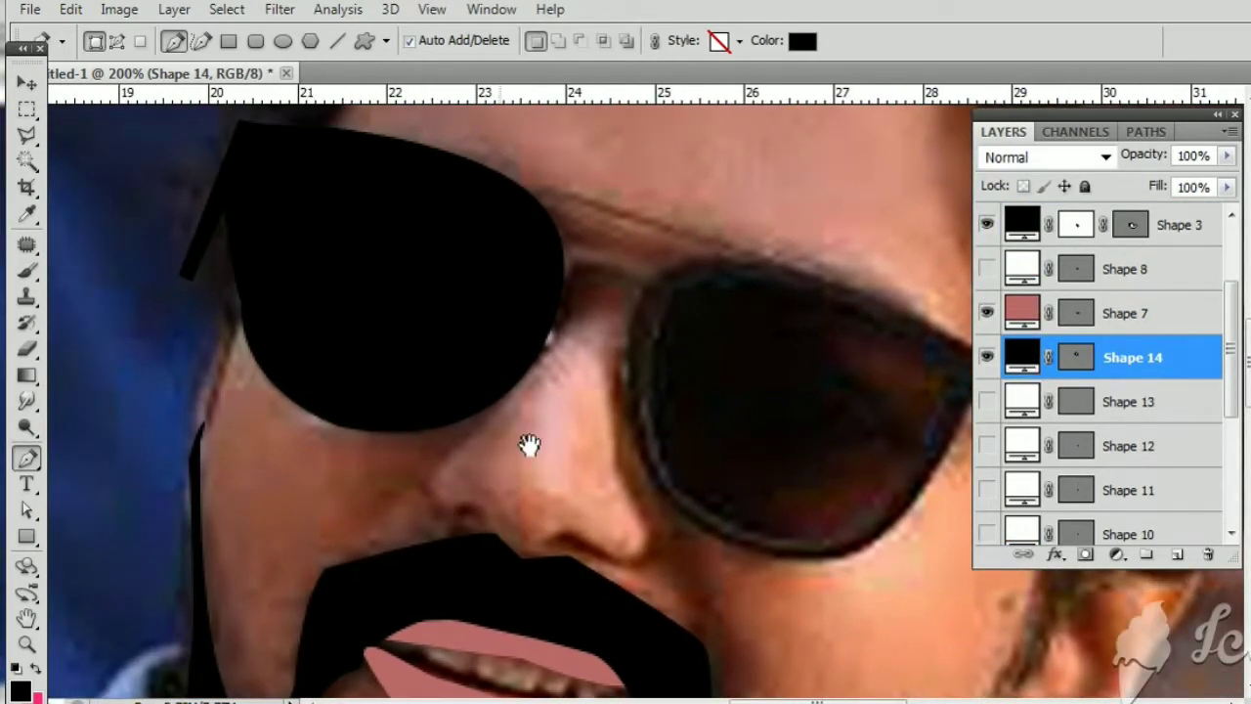
{"action": "left_click_drag", "start_coordinate": [529, 445], "coordinate": [372, 528]}
{"action": "left_click", "coordinate": [486, 362]}
{"action": "left_click_drag", "start_coordinate": [472, 512], "coordinate": [497, 608]}
{"action": "left_click_drag", "start_coordinate": [730, 621], "coordinate": [832, 539]}
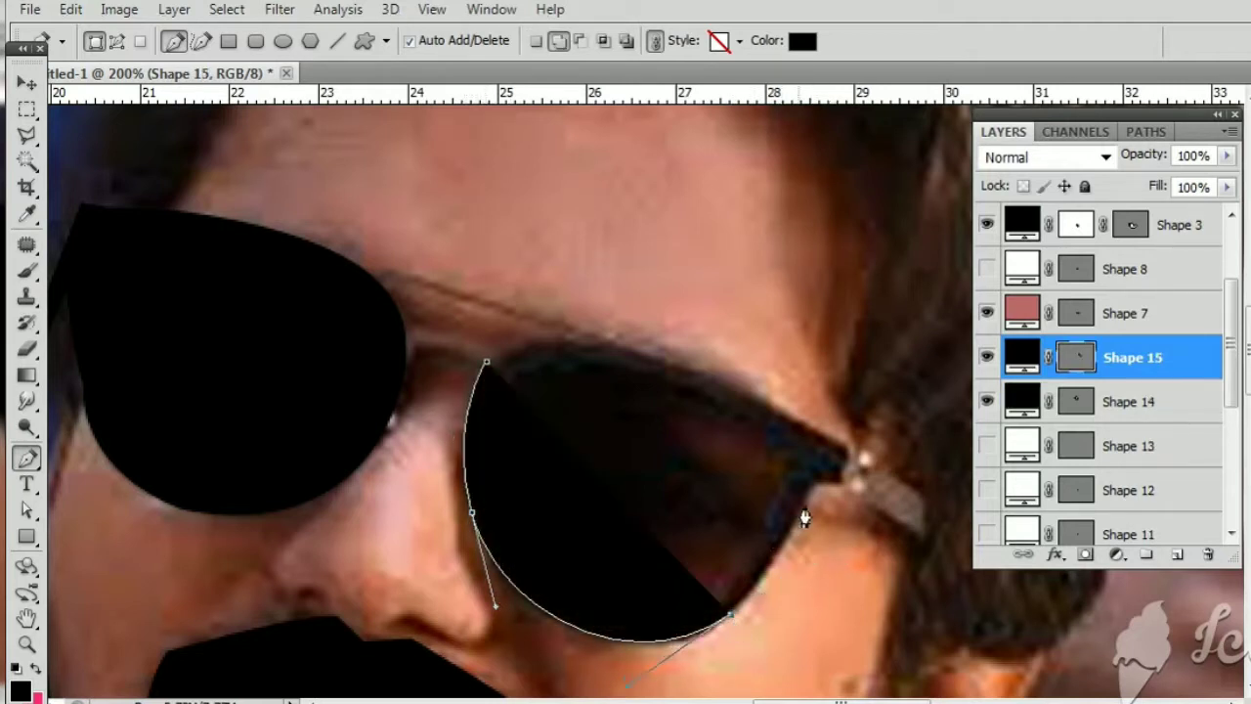
{"action": "left_click_drag", "start_coordinate": [810, 485], "coordinate": [819, 432]}
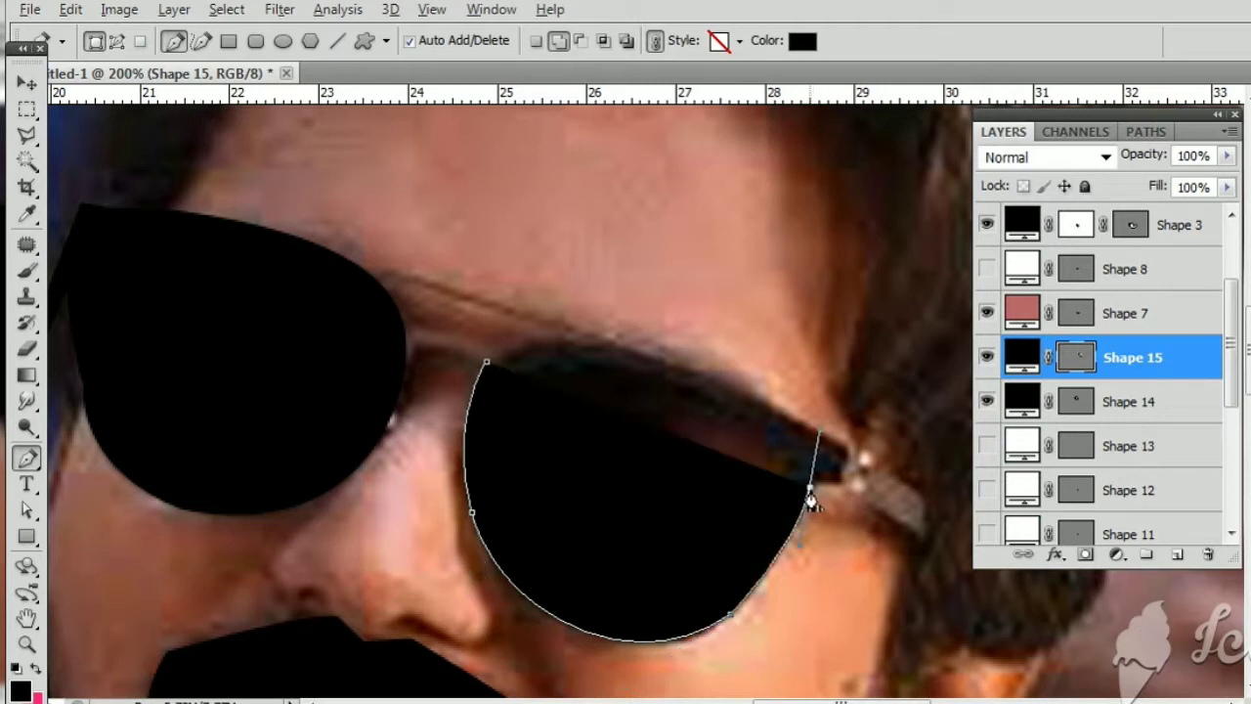
{"action": "left_click", "coordinate": [838, 481]}
{"action": "left_click_drag", "start_coordinate": [846, 489], "coordinate": [823, 541]}
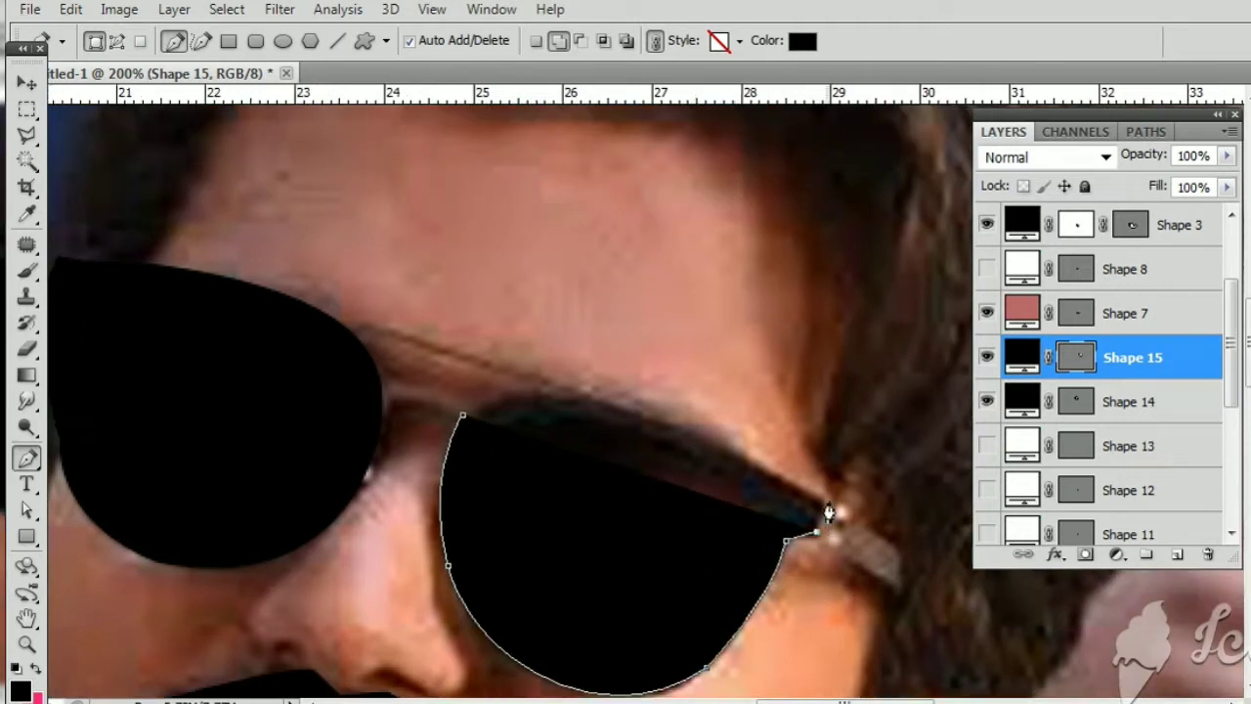
{"action": "left_click", "coordinate": [593, 400]}
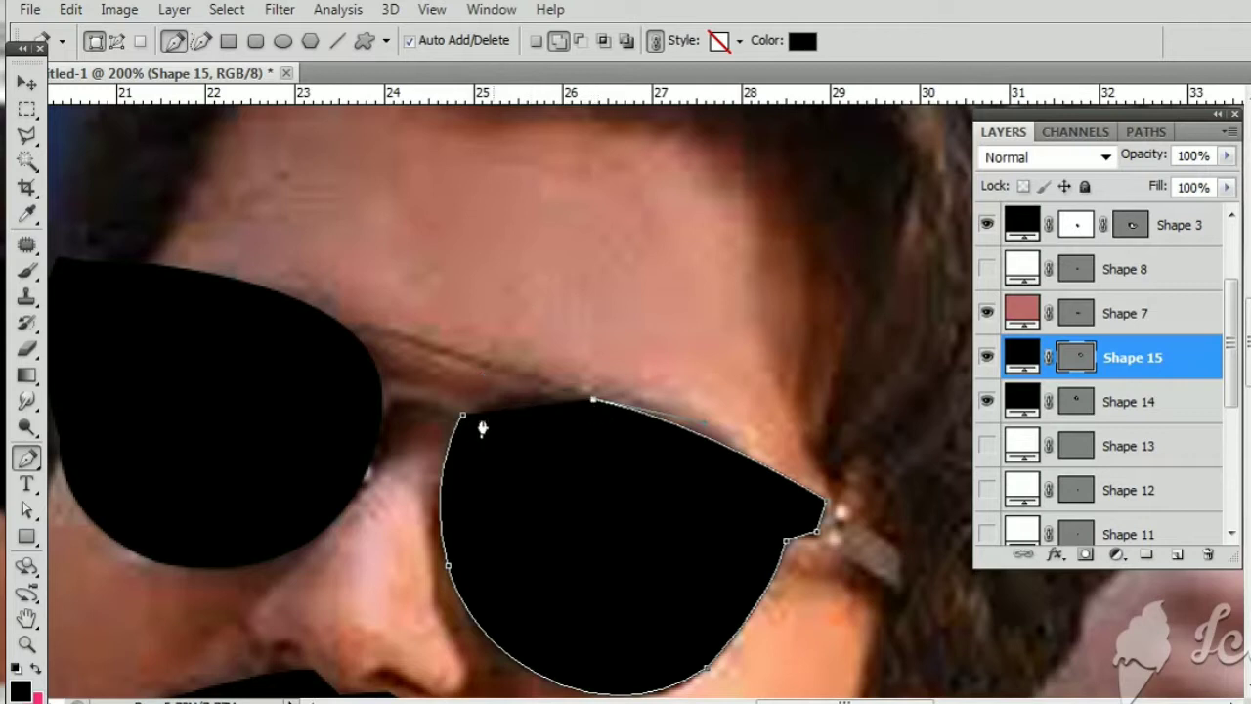
{"action": "key", "text": "Return"}
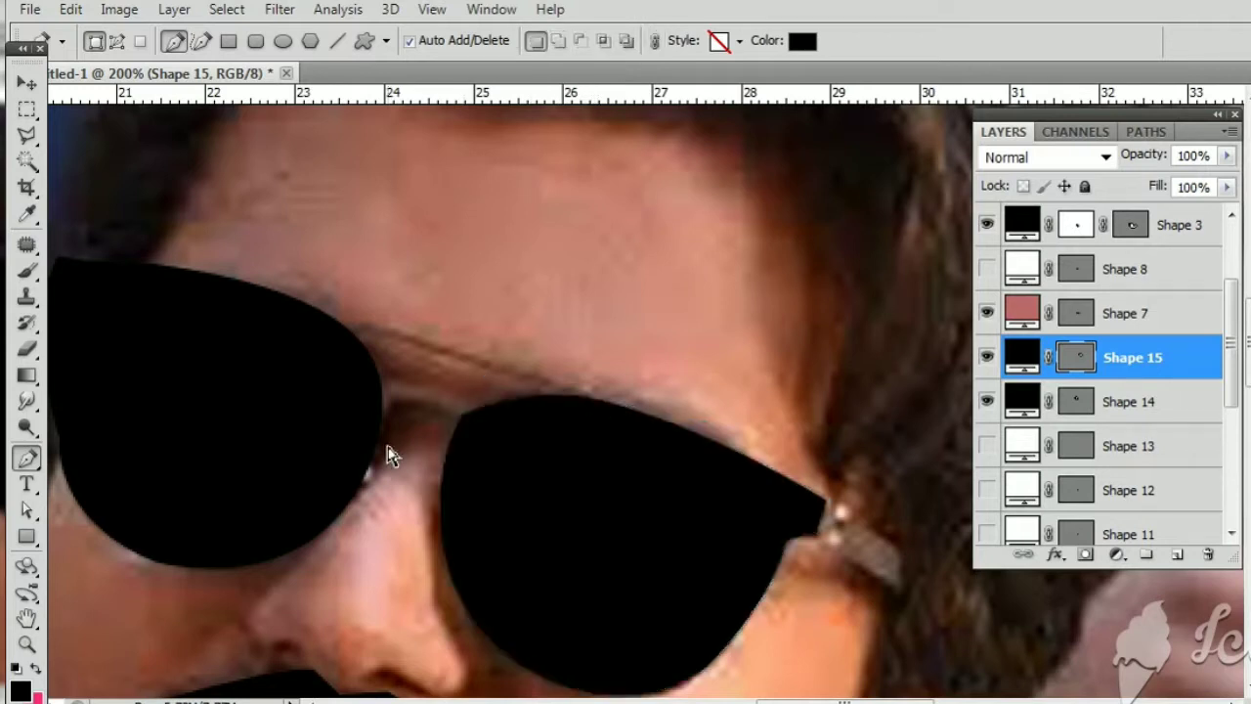
Step: Hide that attempt and retrace the right lens with corner points as Shape 16
{"action": "key", "text": "v"}
{"action": "left_click_drag", "start_coordinate": [477, 462], "coordinate": [436, 449]}
{"action": "left_click", "coordinate": [987, 358]}
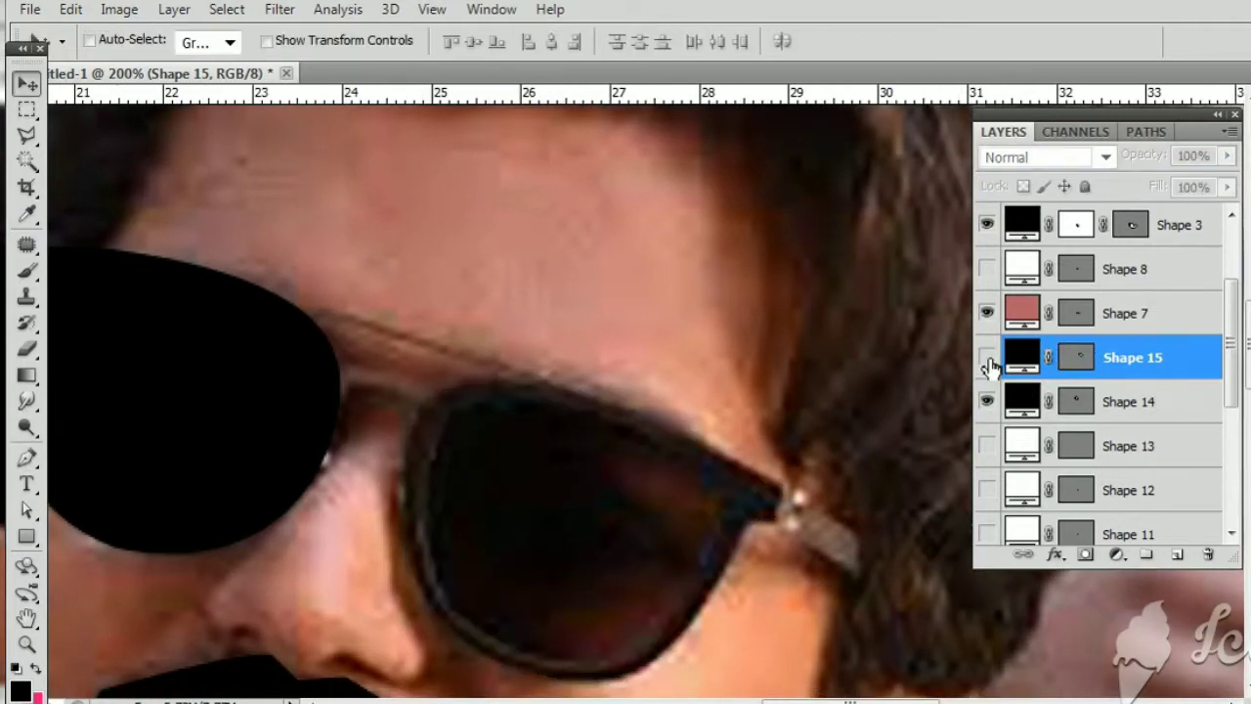
{"action": "key", "text": "p"}
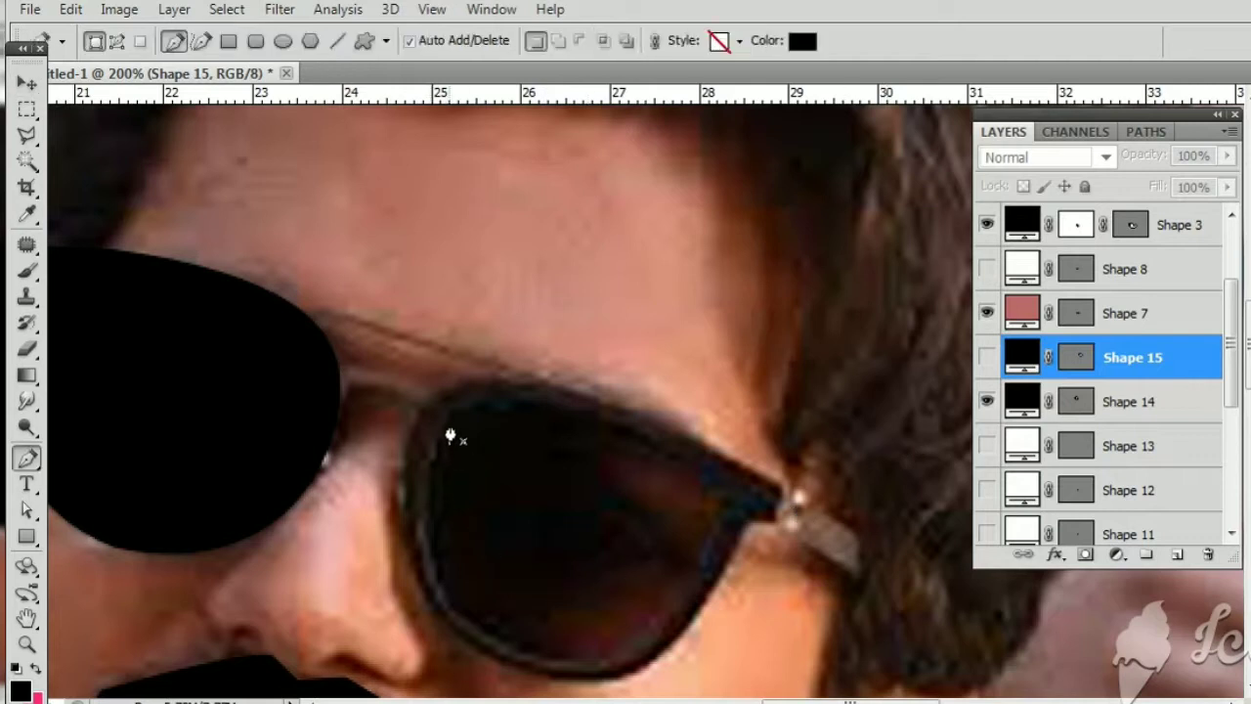
{"action": "left_click", "coordinate": [446, 410]}
{"action": "left_click_drag", "start_coordinate": [456, 618], "coordinate": [509, 681]}
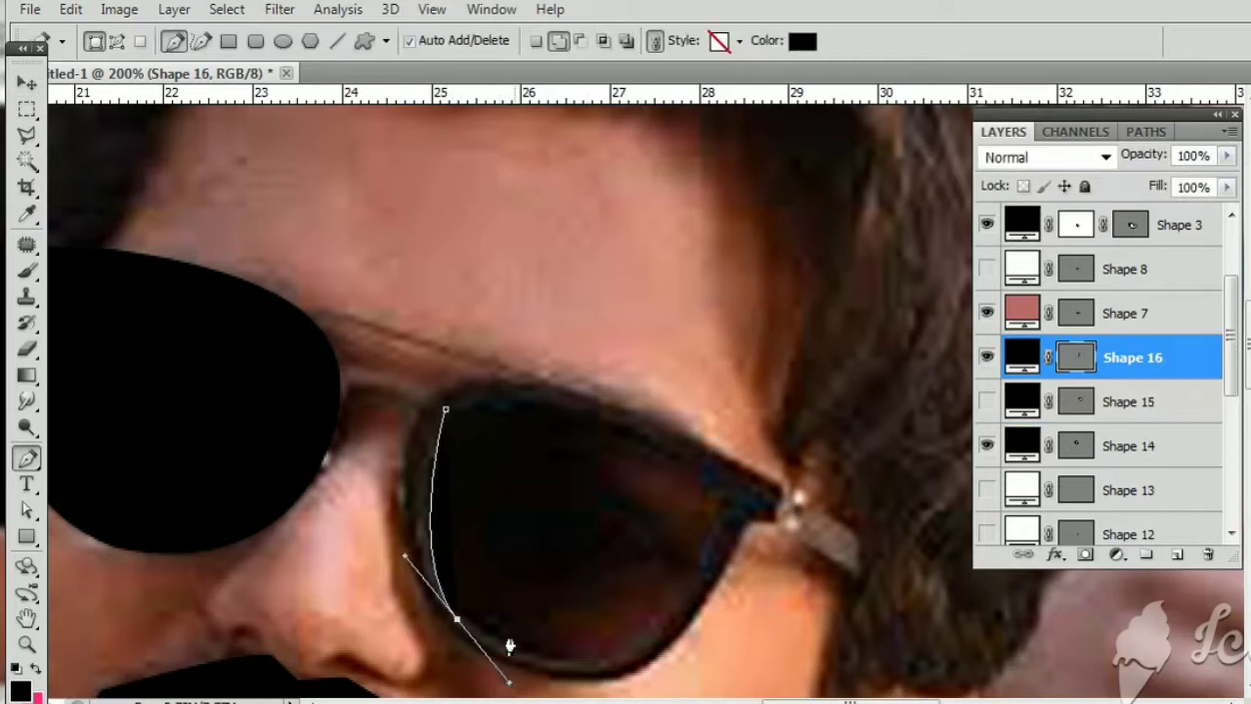
{"action": "left_click", "coordinate": [456, 619], "text": "alt"}
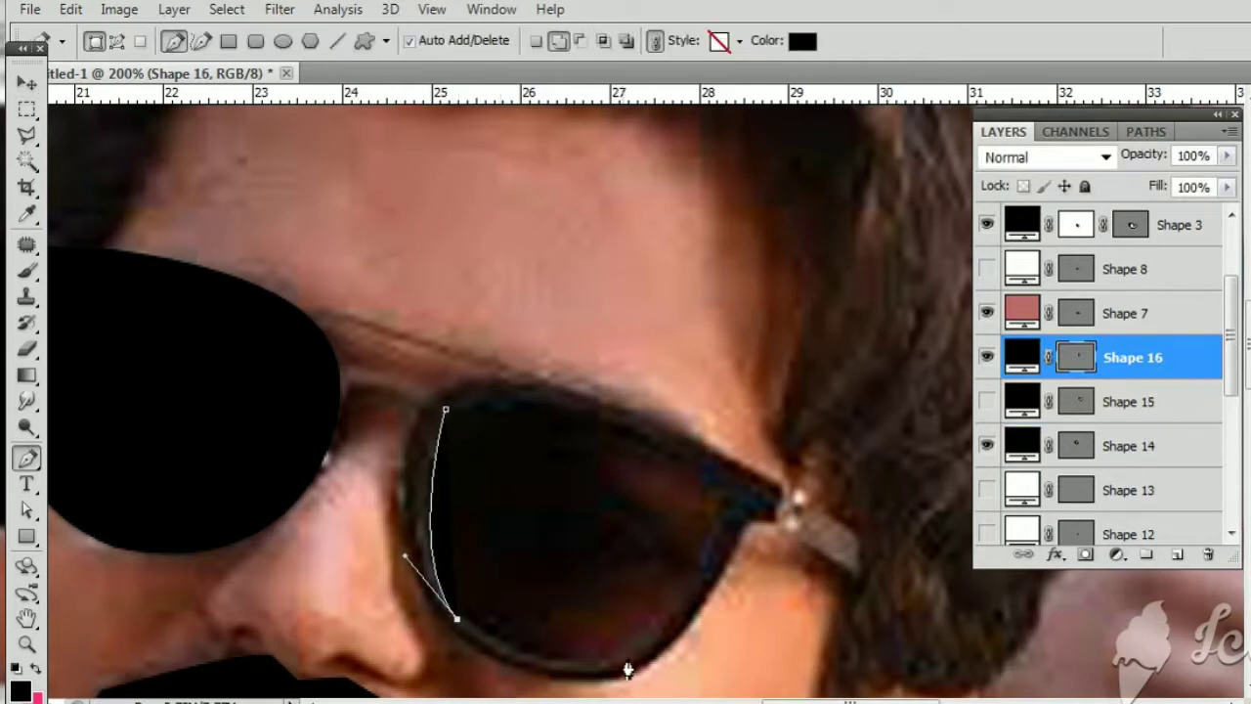
{"action": "left_click_drag", "start_coordinate": [690, 619], "coordinate": [777, 515]}
{"action": "left_click", "coordinate": [691, 619], "text": "alt"}
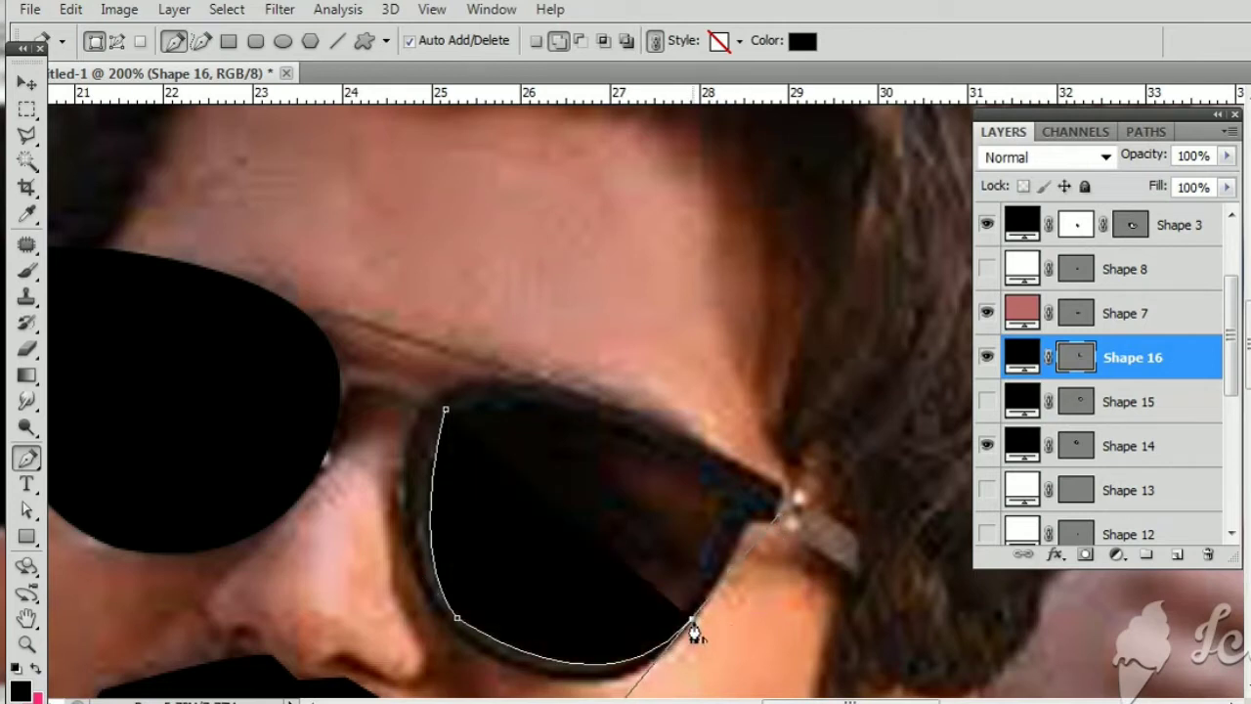
{"action": "left_click_drag", "start_coordinate": [730, 505], "coordinate": [735, 473]}
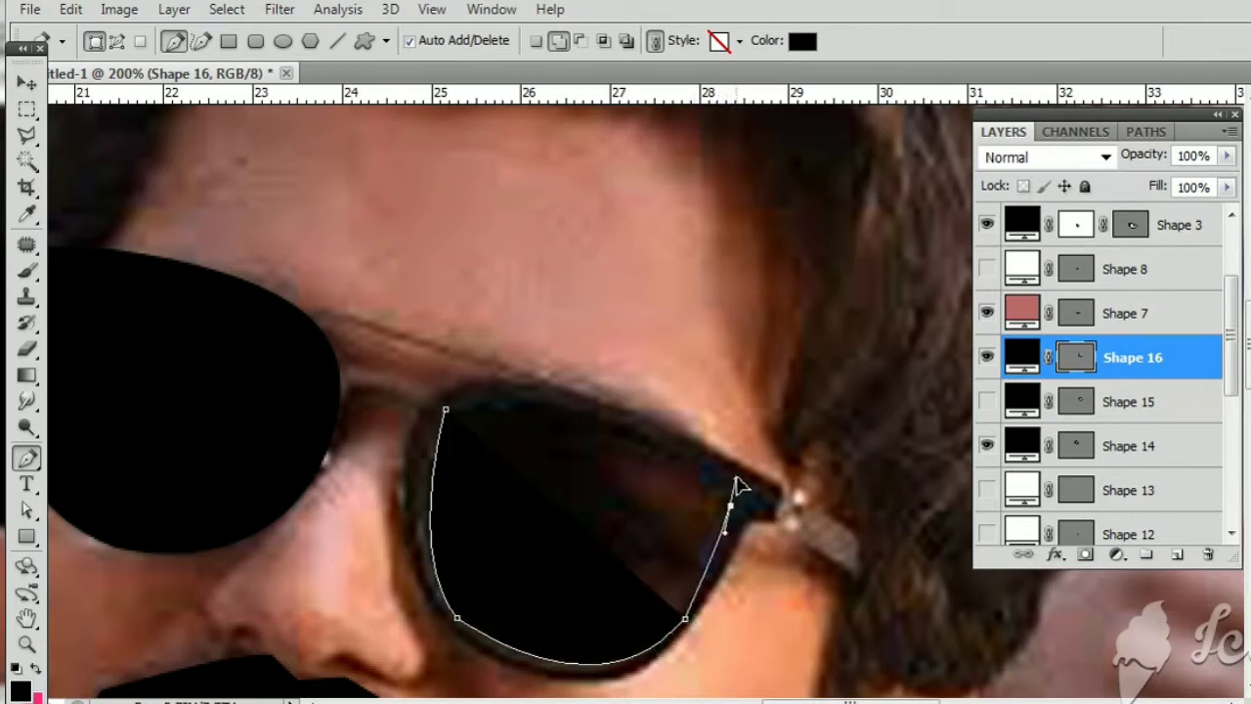
{"action": "left_click_drag", "start_coordinate": [446, 410], "coordinate": [271, 435]}
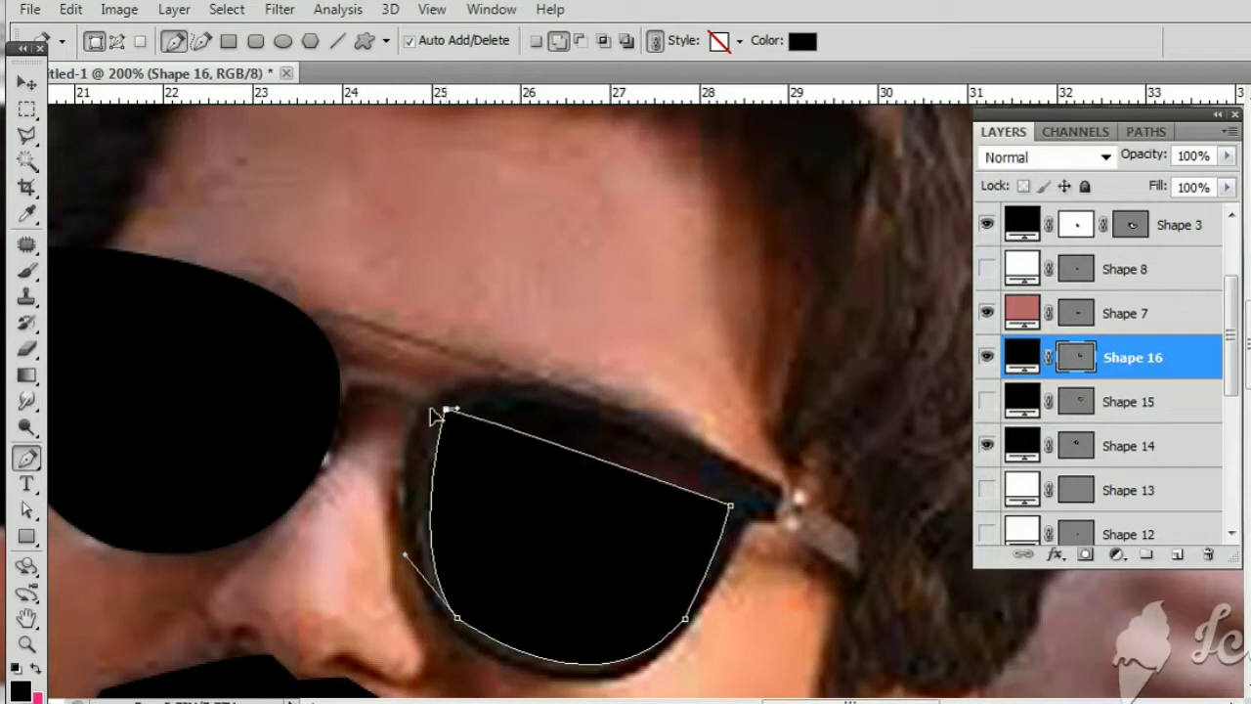
{"action": "key", "text": "Return"}
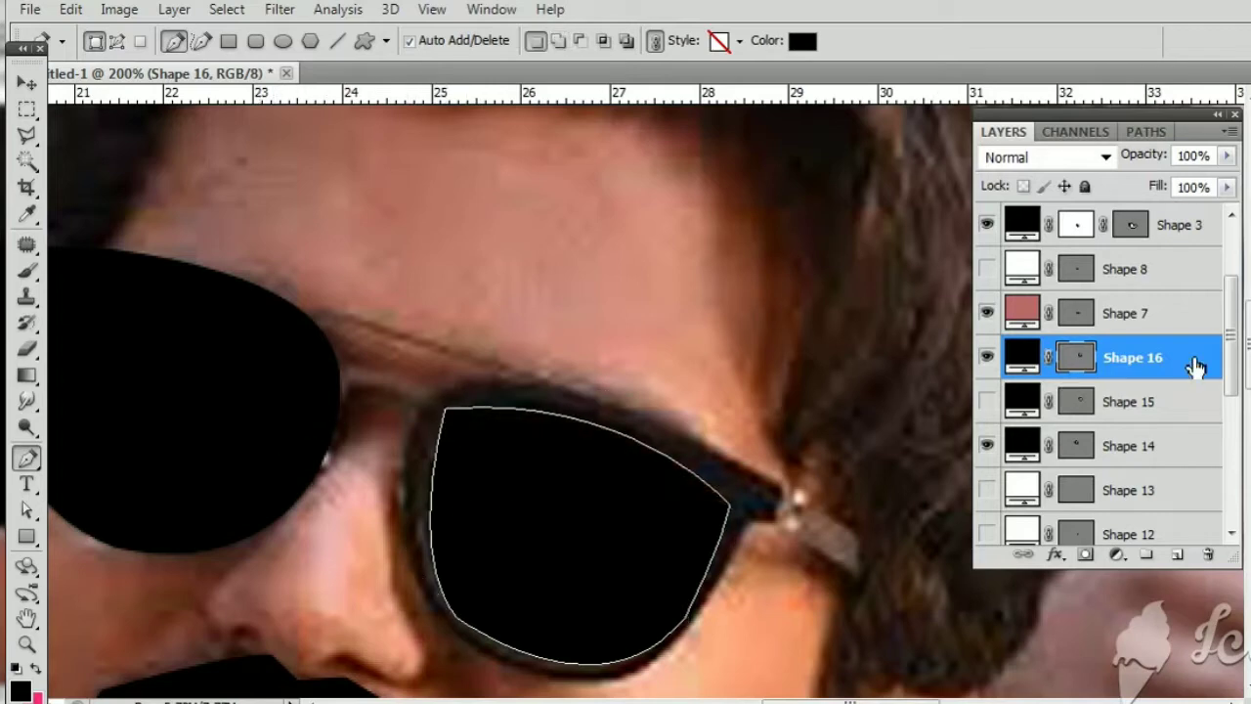
Step: Add a Gradient Overlay to Shape 16 with a grey top stop fading to black
{"action": "double_click", "coordinate": [1196, 365]}
{"action": "left_click", "coordinate": [867, 576]}
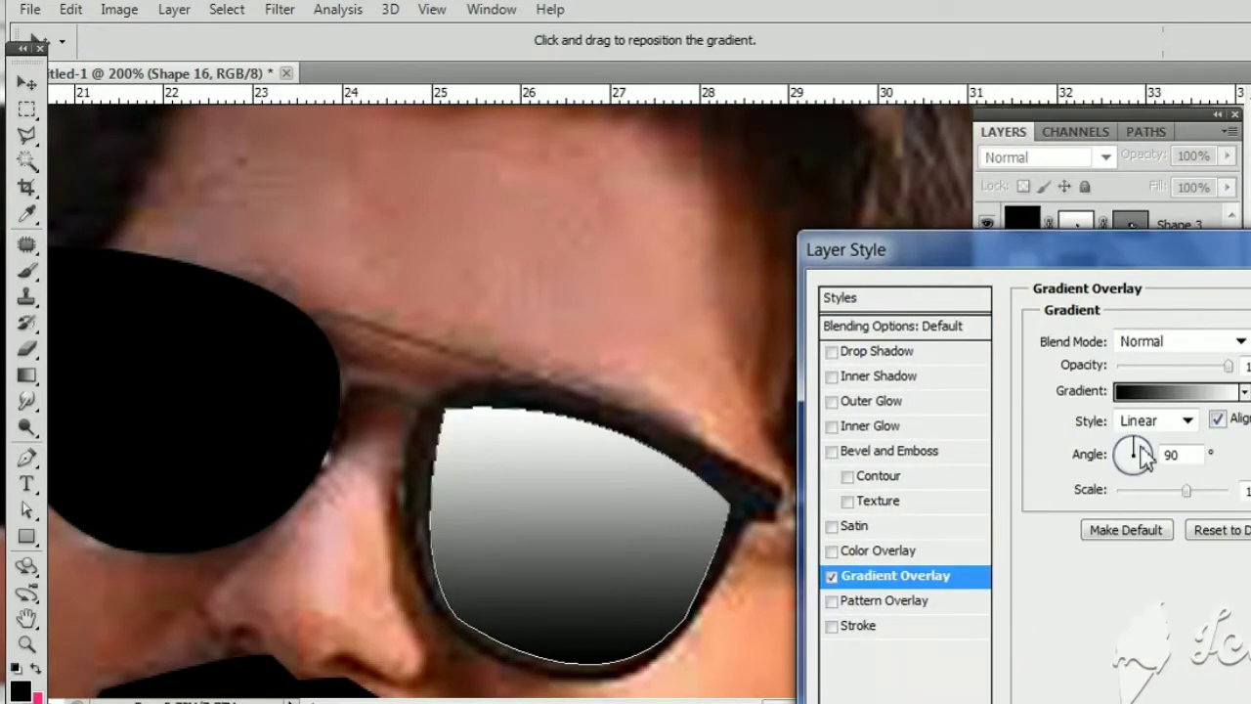
{"action": "left_click", "coordinate": [1124, 395]}
{"action": "left_click", "coordinate": [998, 486]}
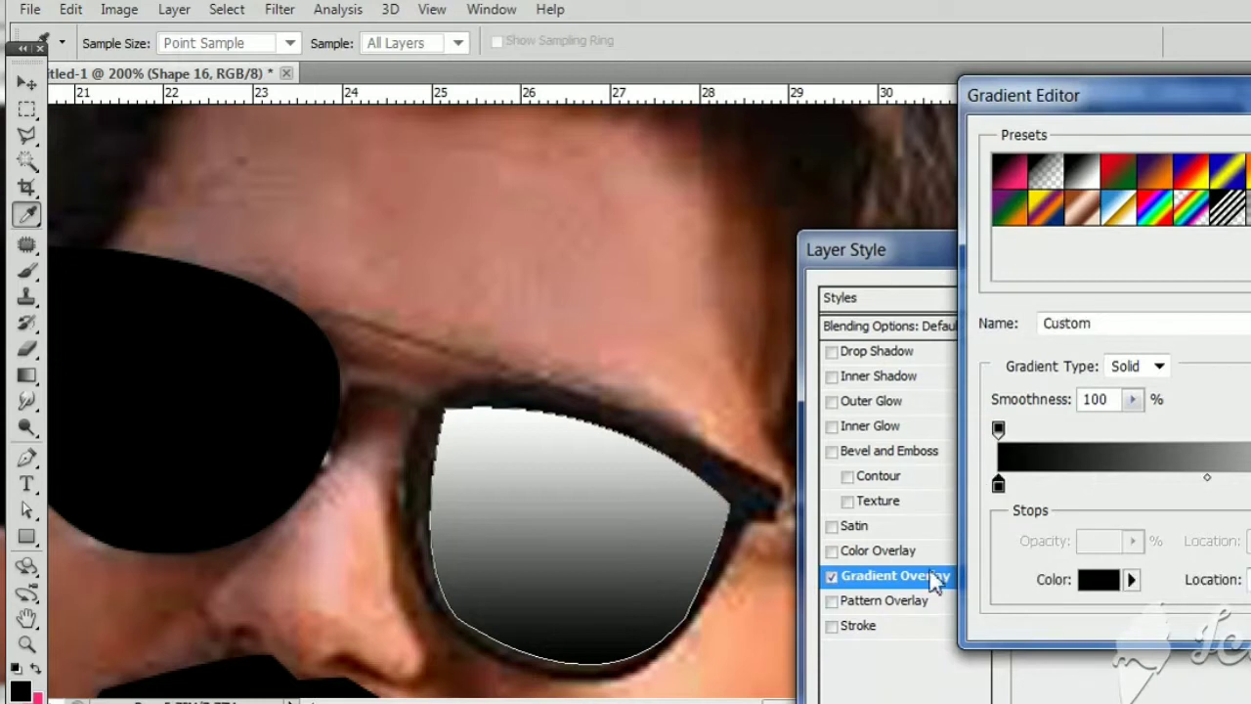
{"action": "left_click", "coordinate": [1098, 579]}
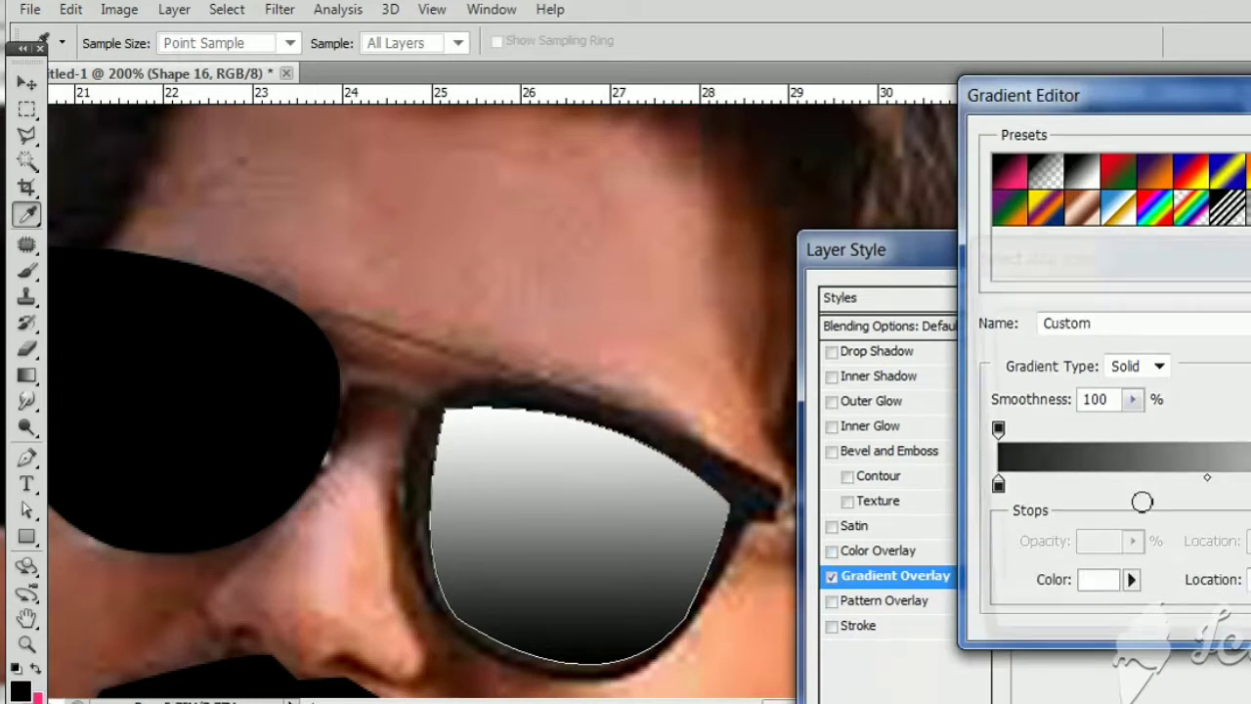
{"action": "left_click", "coordinate": [1029, 535]}
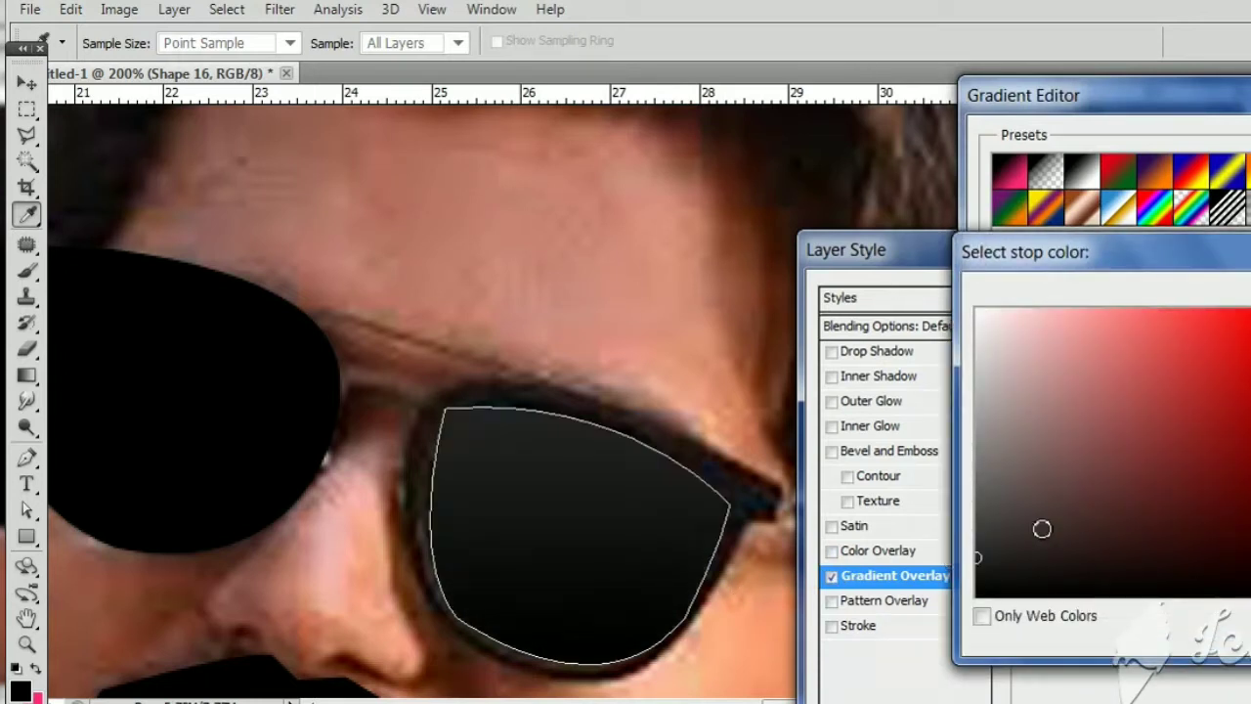
{"action": "left_click", "coordinate": [976, 518]}
{"action": "key", "text": "Return"}
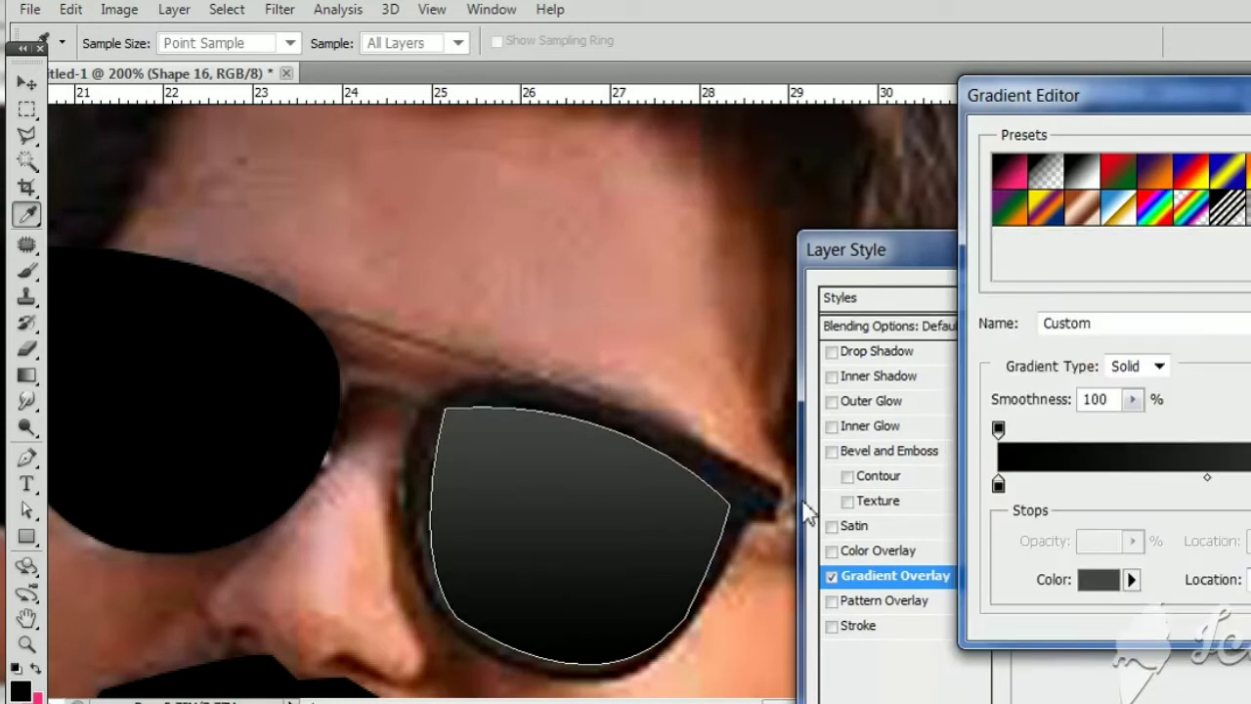
{"action": "key", "text": "Return"}
{"action": "key", "text": "Return"}
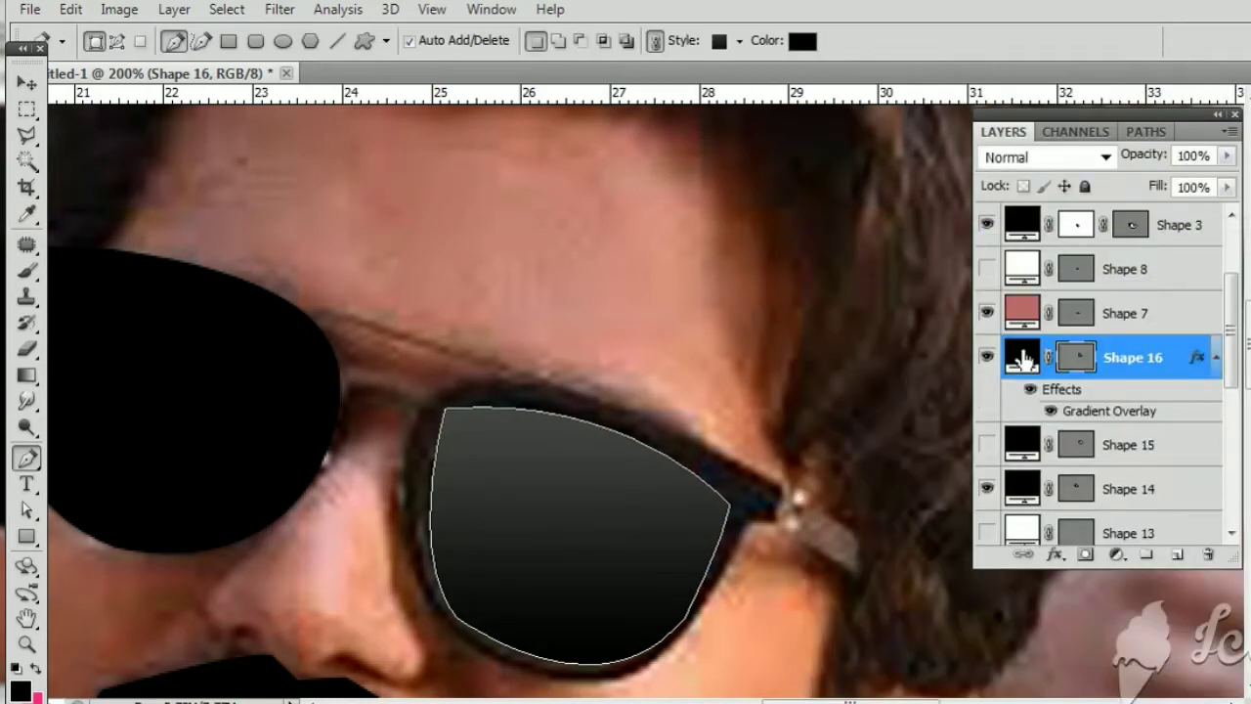
Step: Try blue gradient stop colours, then discard them, keeping the grey-to-black gradient
{"action": "double_click", "coordinate": [1101, 415]}
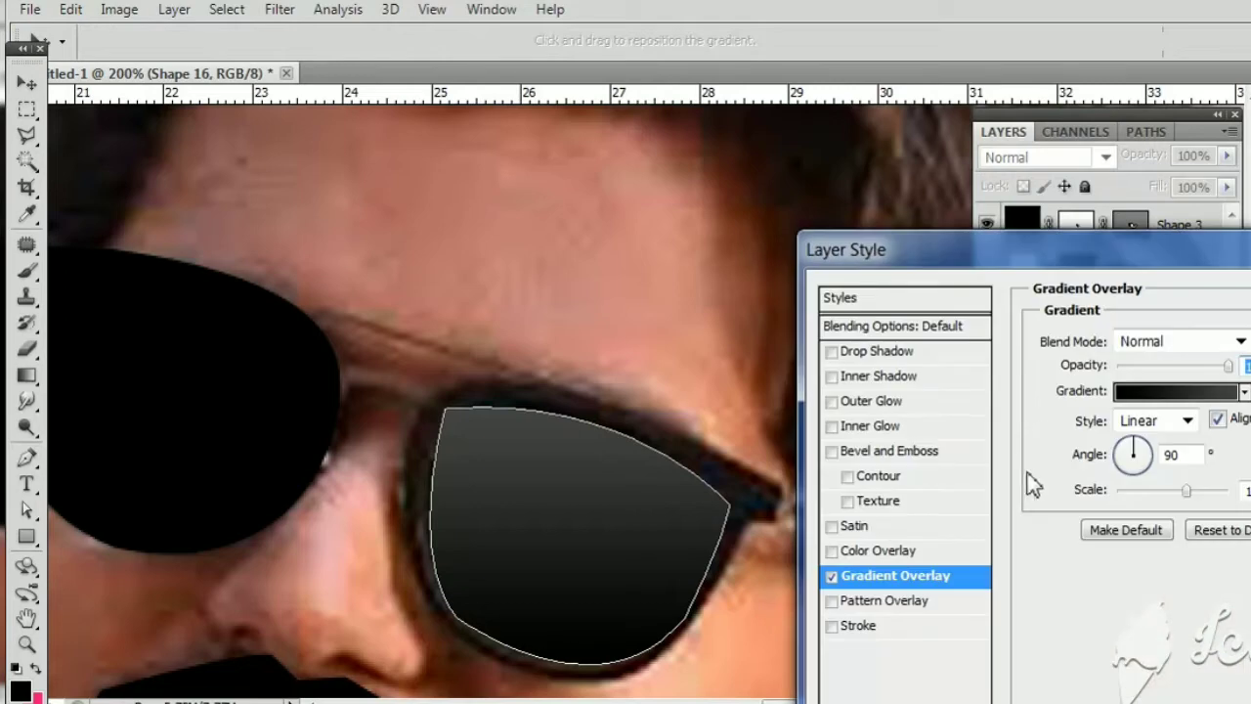
{"action": "left_click", "coordinate": [1168, 314]}
{"action": "double_click", "coordinate": [998, 485]}
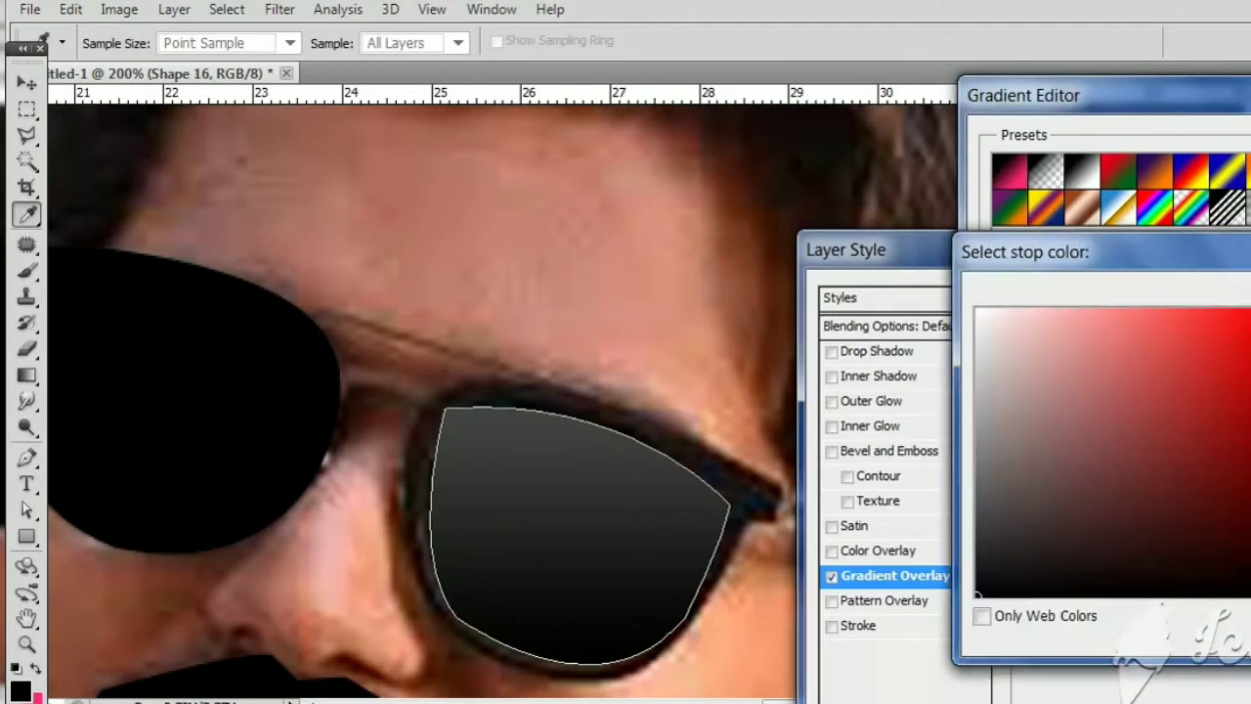
{"action": "left_click", "coordinate": [1249, 427]}
{"action": "left_click", "coordinate": [1241, 332]}
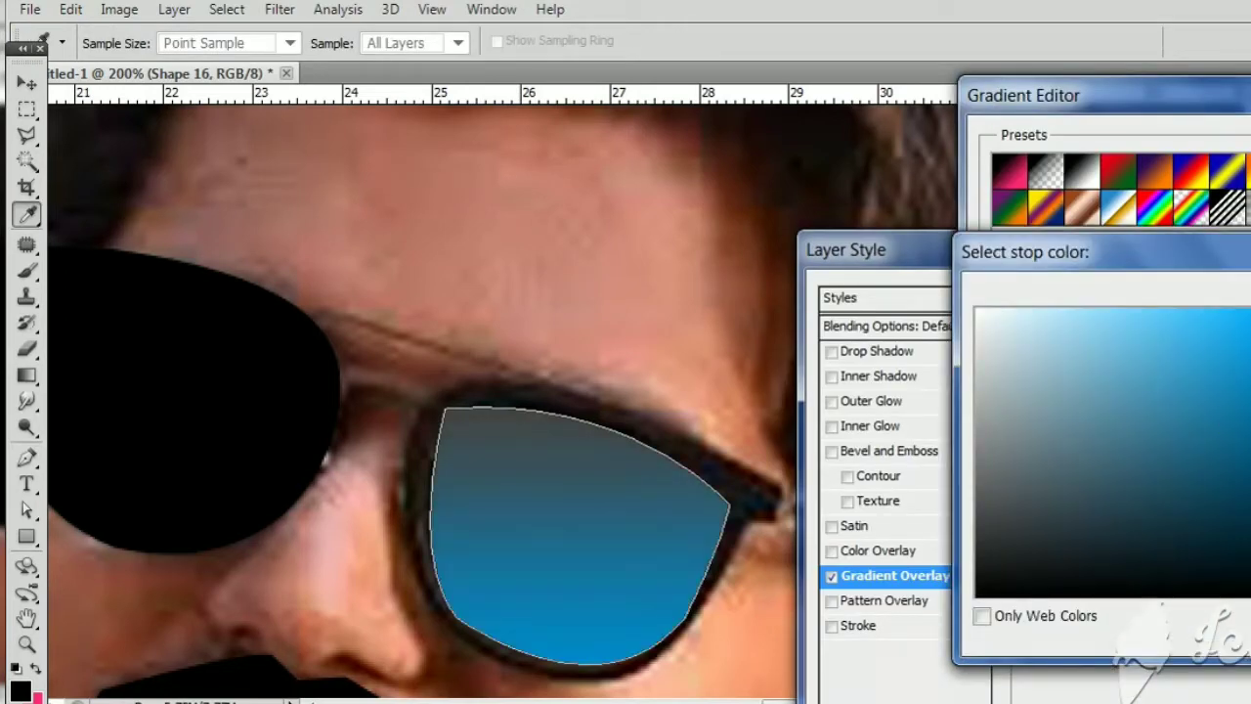
{"action": "key", "text": "Return"}
{"action": "double_click", "coordinate": [1246, 484]}
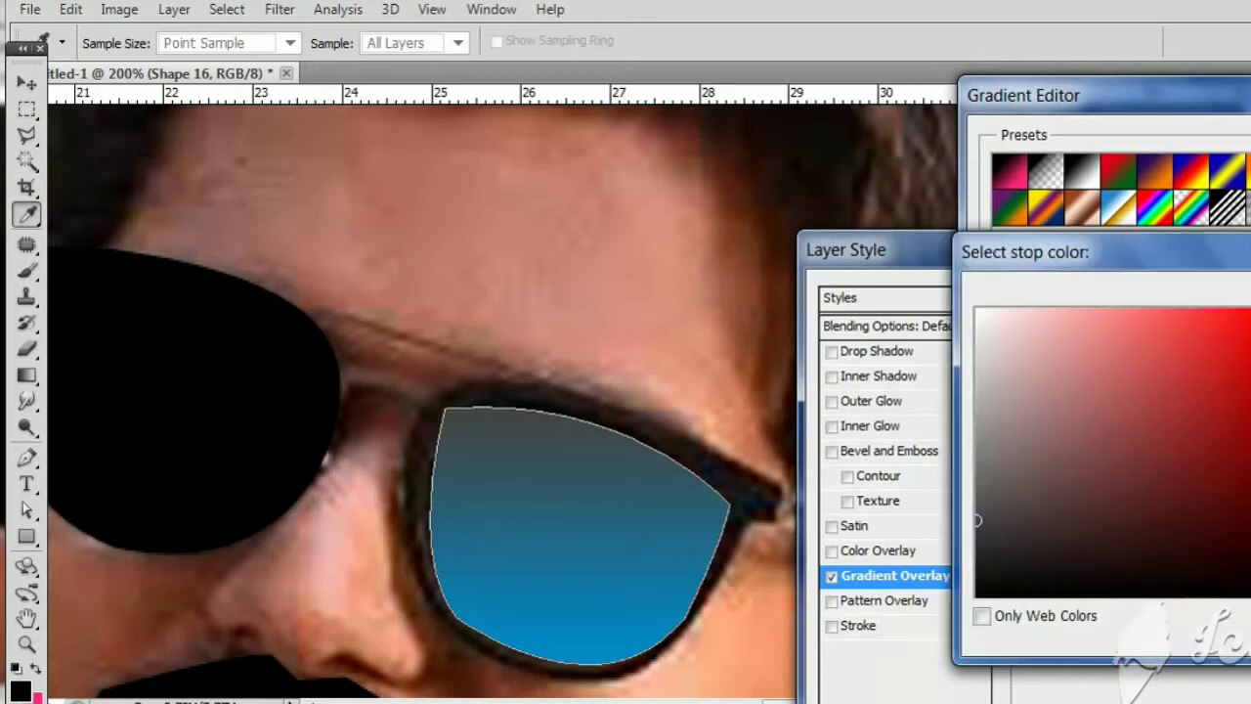
{"action": "left_click", "coordinate": [1245, 534]}
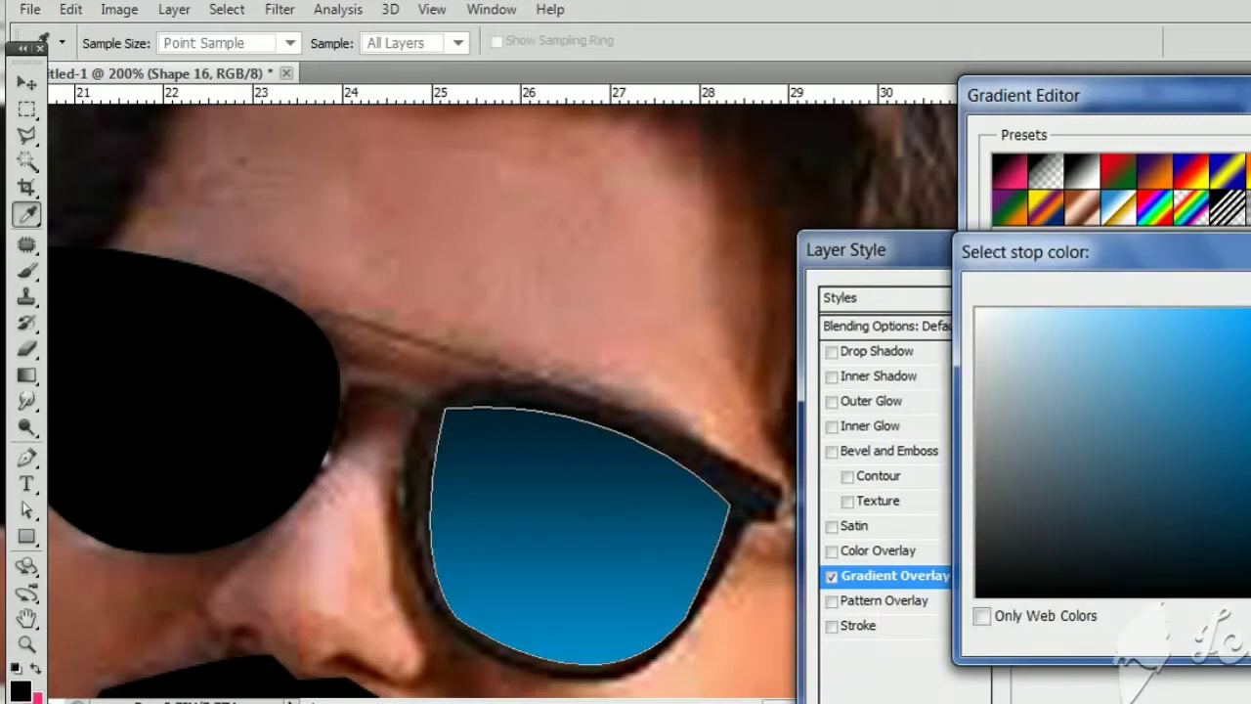
{"action": "key", "text": "Return"}
{"action": "key", "text": "Escape"}
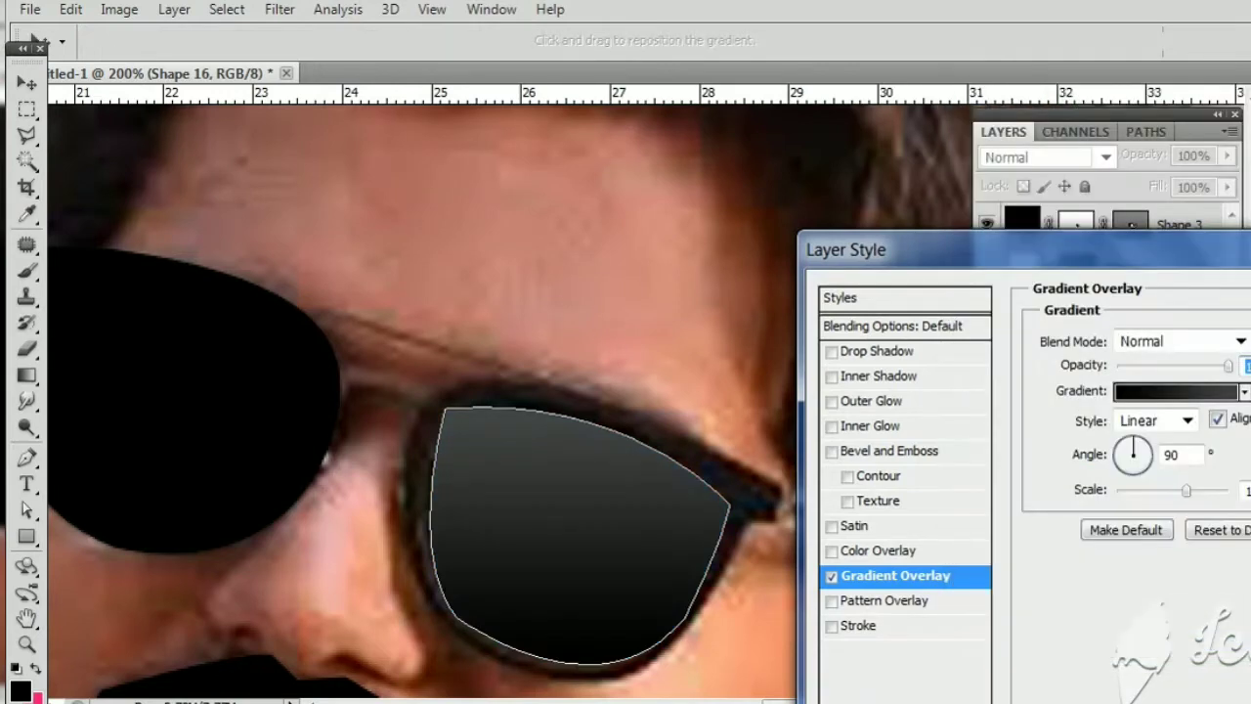
{"action": "key", "text": "Escape"}
Step: Duplicate the gradient lens onto the left lens with the Move tool
{"action": "left_click", "coordinate": [987, 360]}
{"action": "mouse_move", "coordinate": [987, 359]}
{"action": "left_mouse_down"}
{"action": "mouse_move", "coordinate": [843, 346]}
{"action": "mouse_move", "coordinate": [771, 439]}
{"action": "mouse_move", "coordinate": [614, 480]}
{"action": "left_mouse_up"}
{"action": "key", "text": "v"}
{"action": "mouse_move", "coordinate": [804, 544]}
{"action": "left_mouse_down"}
{"action": "mouse_move", "coordinate": [489, 483]}
{"action": "mouse_move", "coordinate": [400, 407]}
{"action": "left_mouse_up"}
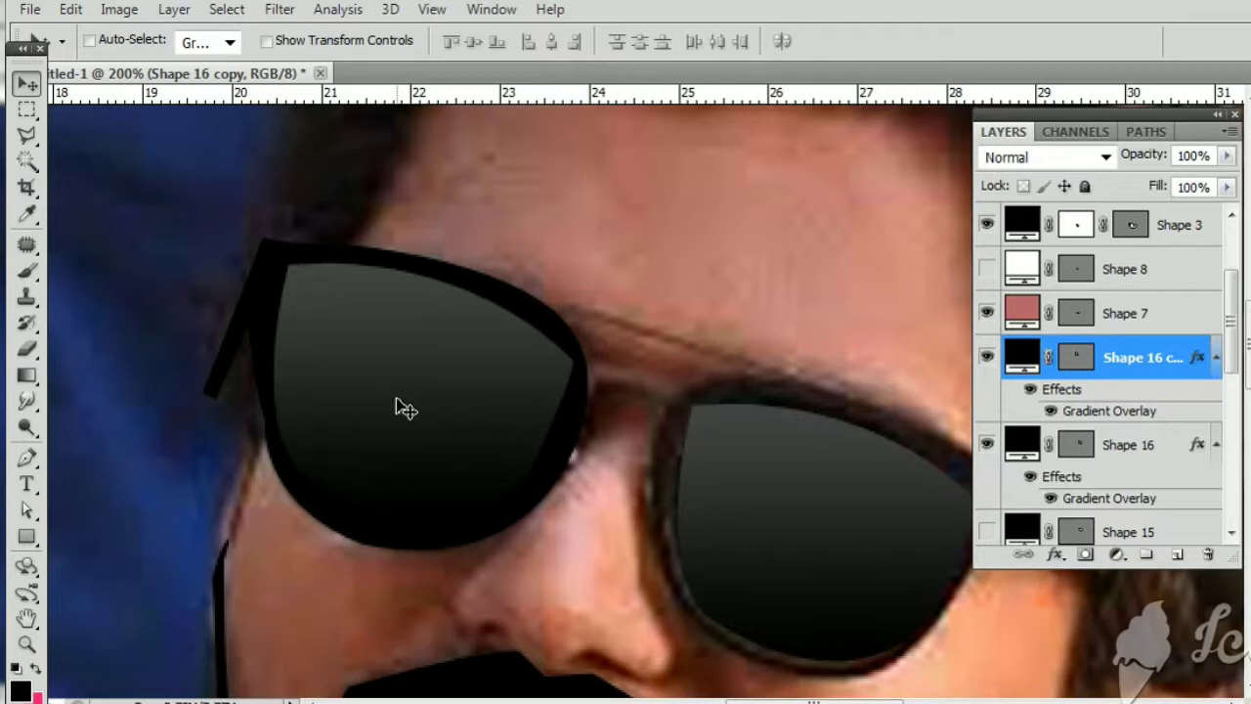
{"action": "scroll", "coordinate": [459, 442], "scroll_direction": "left", "scroll_amount": 1}
Step: Warp the copied lens's lower-left and upper-left corners to fit the left lens
{"action": "key", "text": "ctrl+t"}
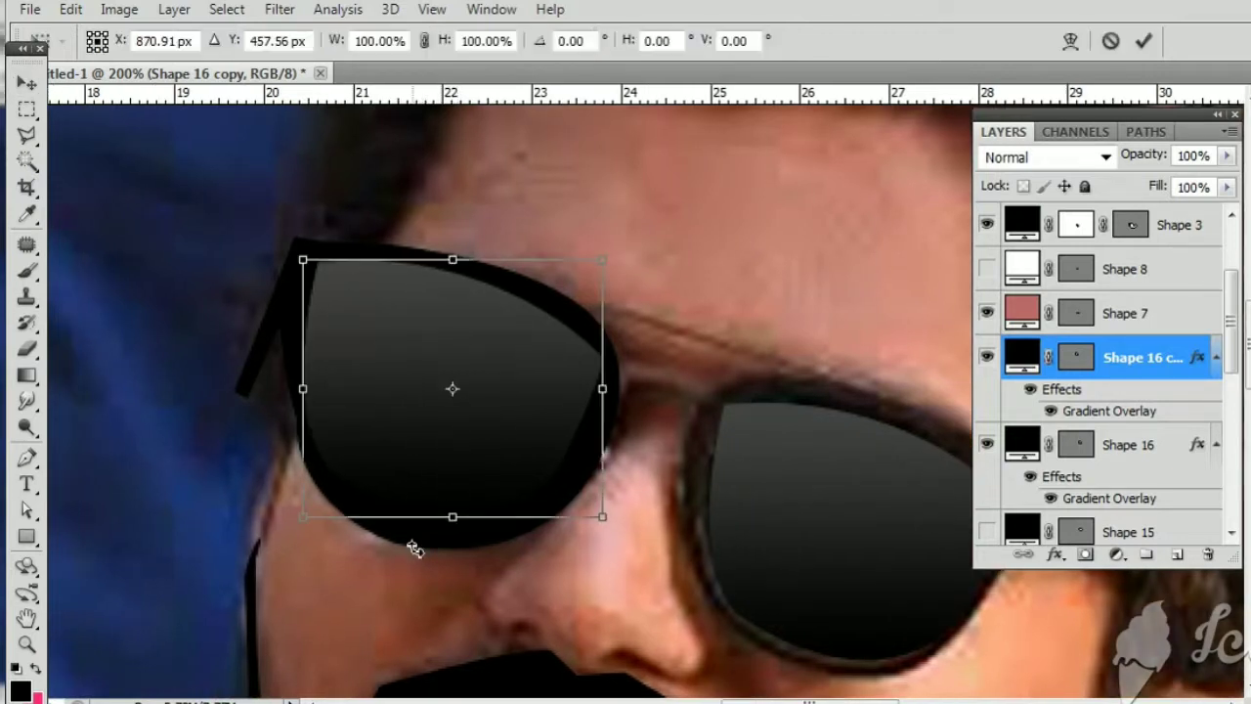
{"action": "right_click", "coordinate": [436, 501]}
{"action": "left_click", "coordinate": [479, 273]}
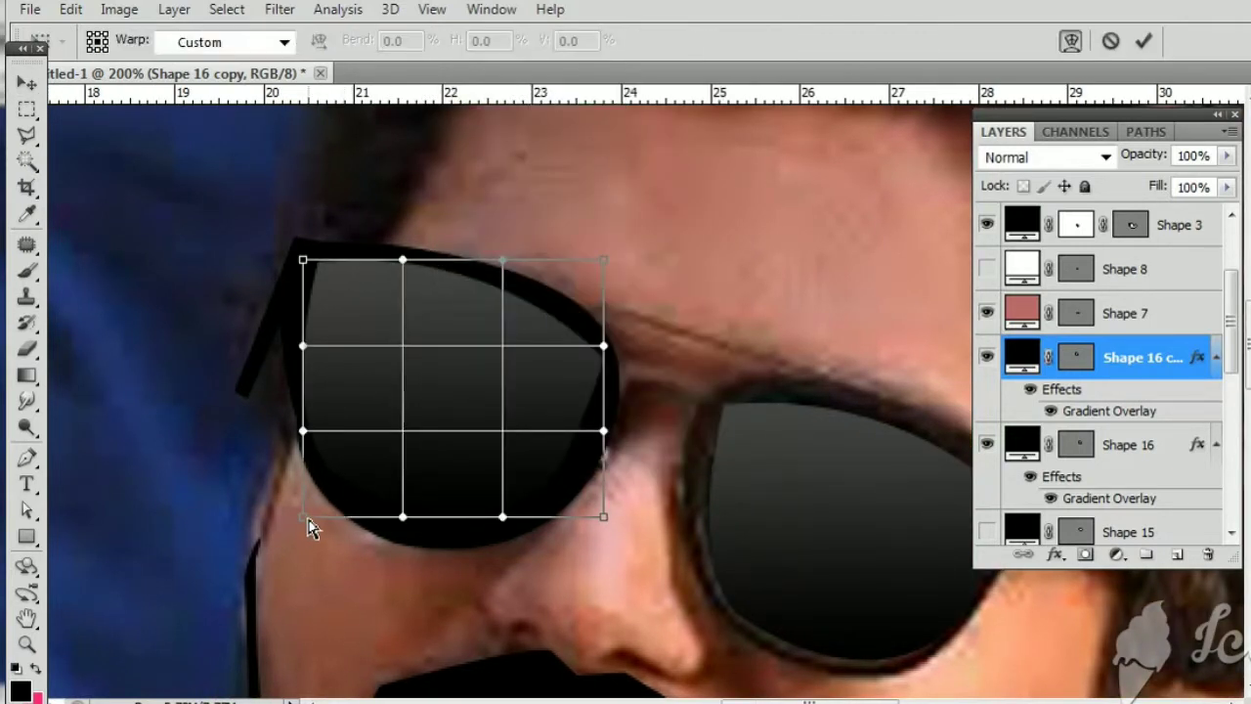
{"action": "mouse_move", "coordinate": [306, 525]}
{"action": "left_mouse_down"}
{"action": "mouse_move", "coordinate": [274, 567]}
{"action": "mouse_move", "coordinate": [288, 549]}
{"action": "left_mouse_up"}
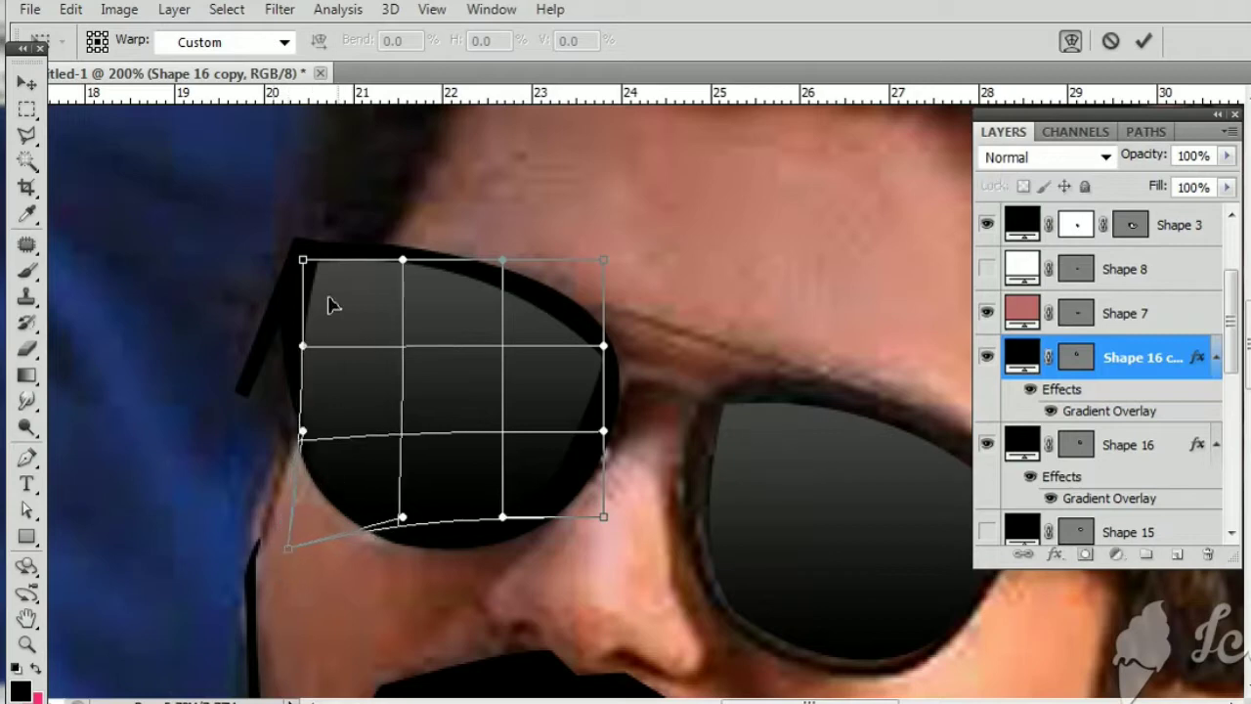
{"action": "left_click_drag", "start_coordinate": [330, 305], "coordinate": [295, 264]}
{"action": "key", "text": "Return"}
{"action": "key", "text": "ctrl+minus"}
{"action": "key", "text": "ctrl+minus"}
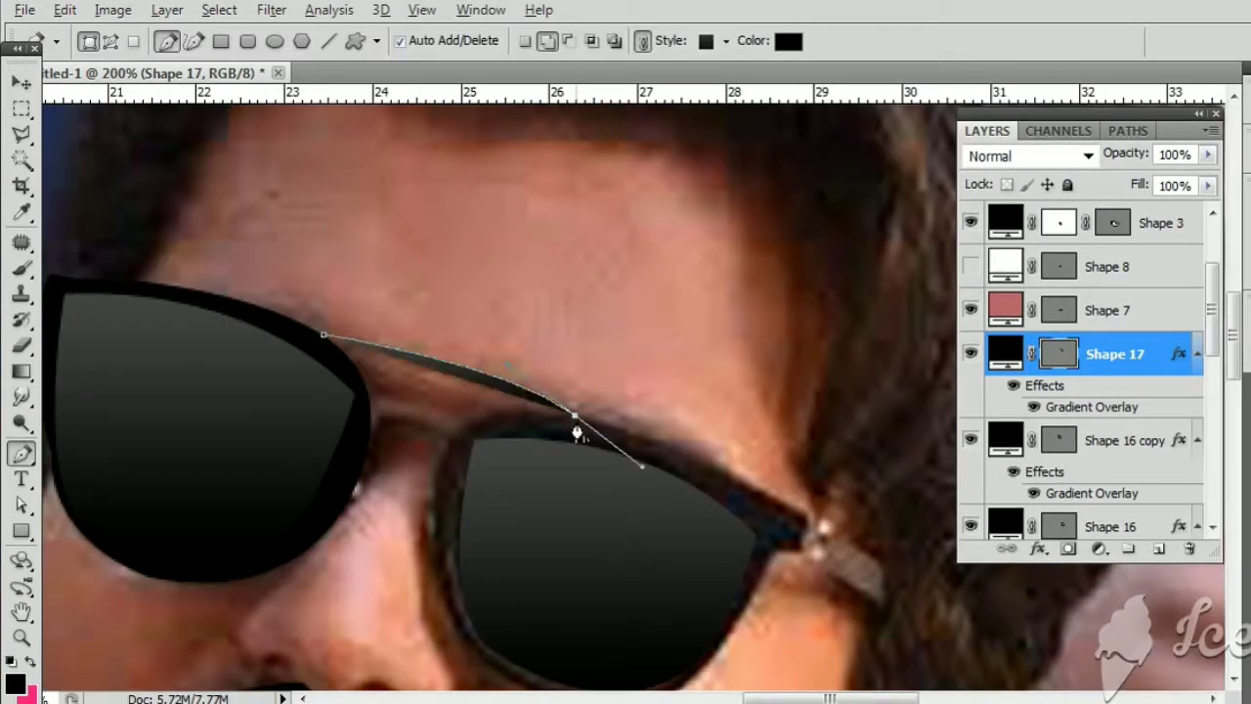
Step: Finish the curved sunglasses arm shape, sweeping it toward the left lens
{"action": "left_click", "coordinate": [575, 422], "text": "alt"}
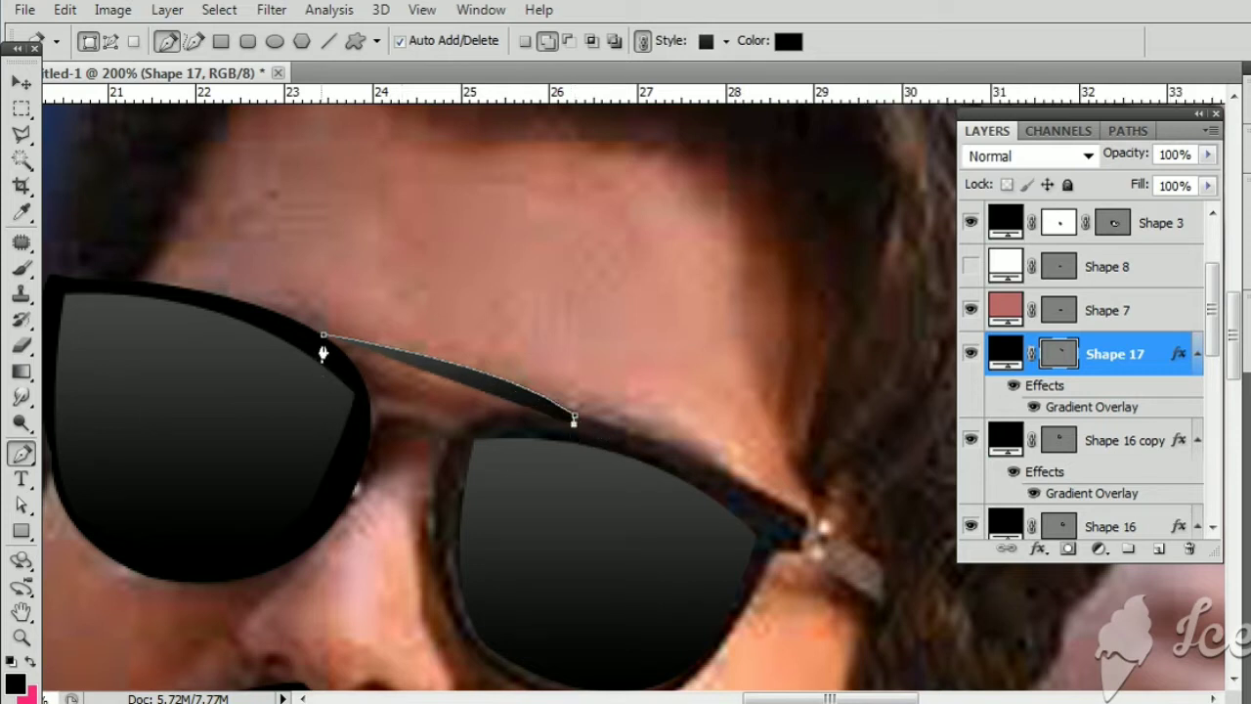
{"action": "left_click_drag", "start_coordinate": [324, 337], "coordinate": [130, 310]}
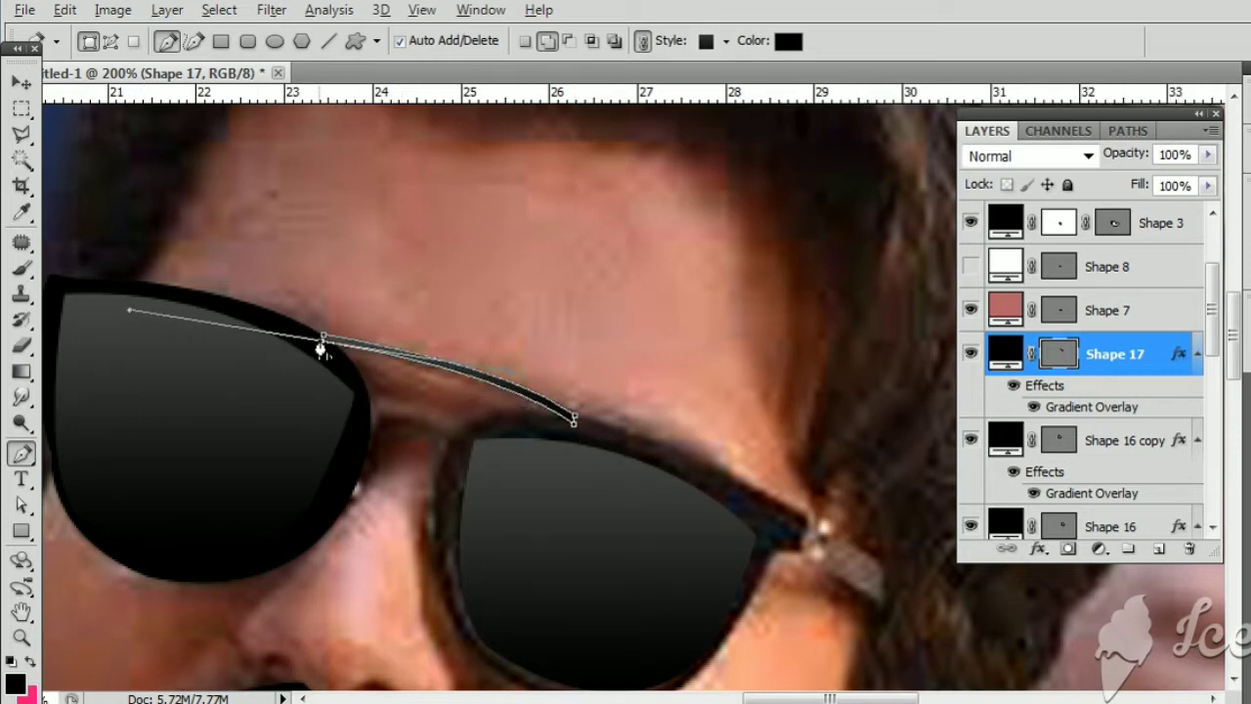
{"action": "key", "text": "Return"}
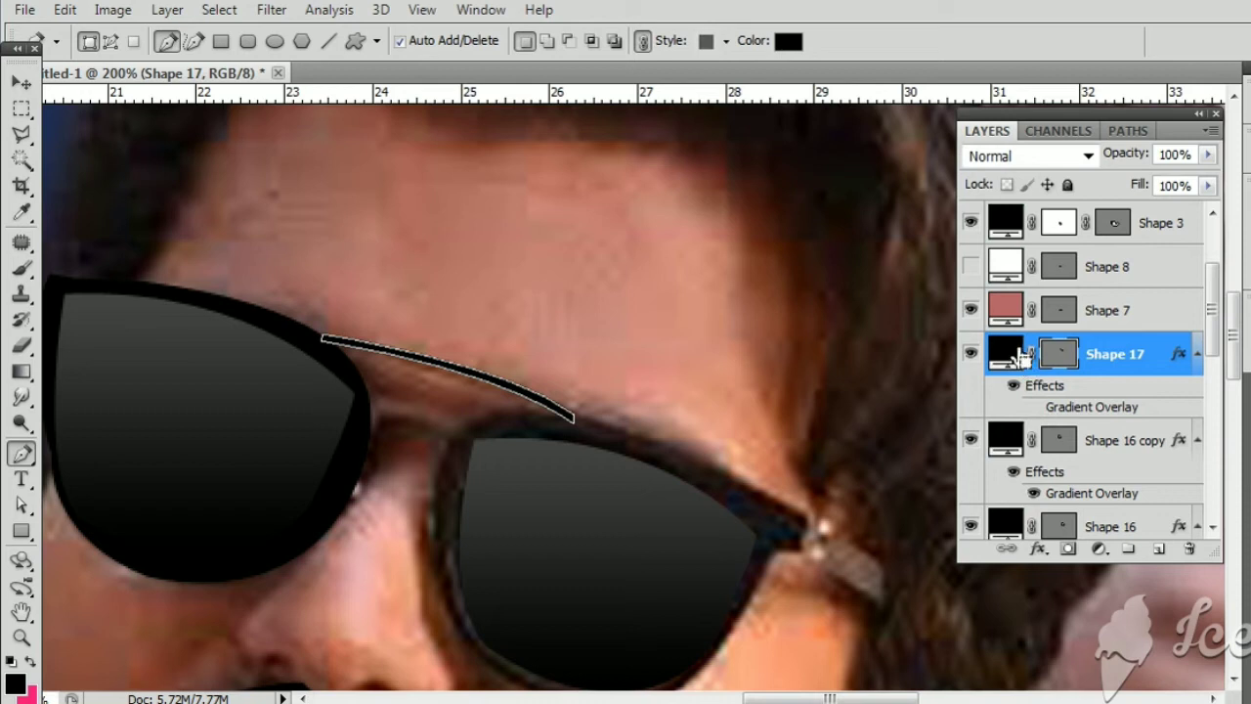
Step: Draw a closed black band shape running across the glasses between the lenses
{"action": "left_click", "coordinate": [1021, 357]}
{"action": "left_click", "coordinate": [356, 386]}
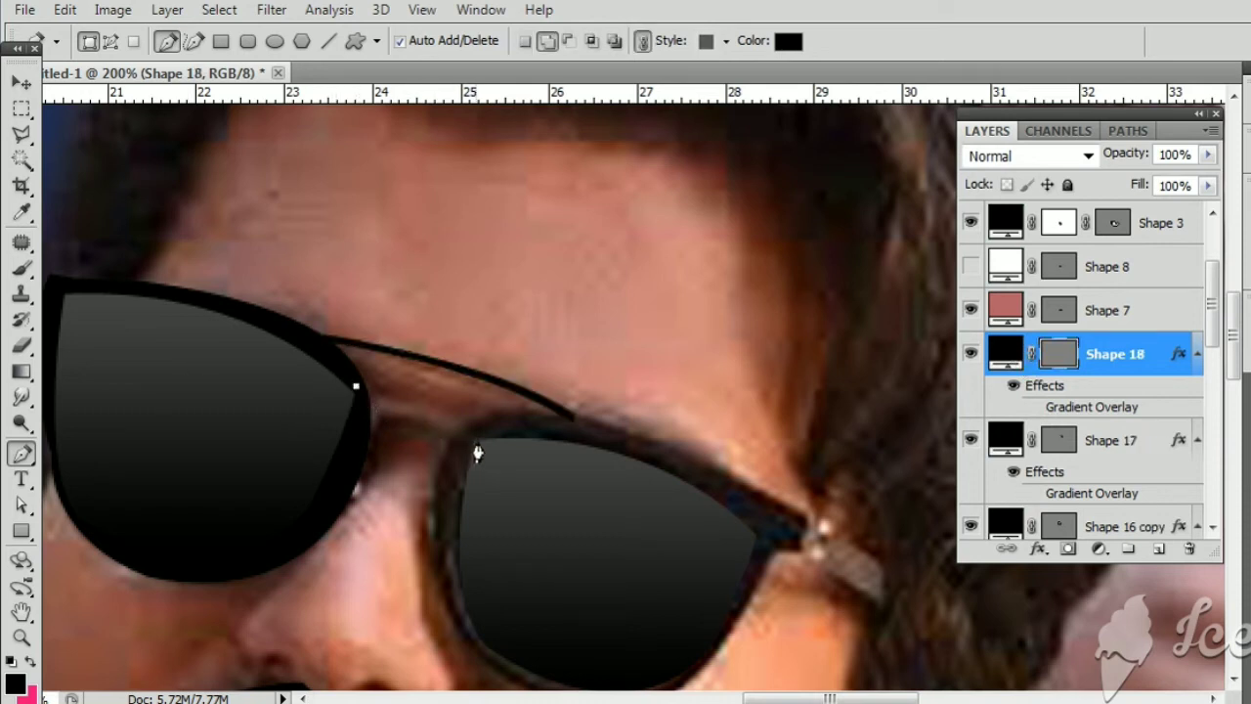
{"action": "left_click_drag", "start_coordinate": [475, 446], "coordinate": [499, 495]}
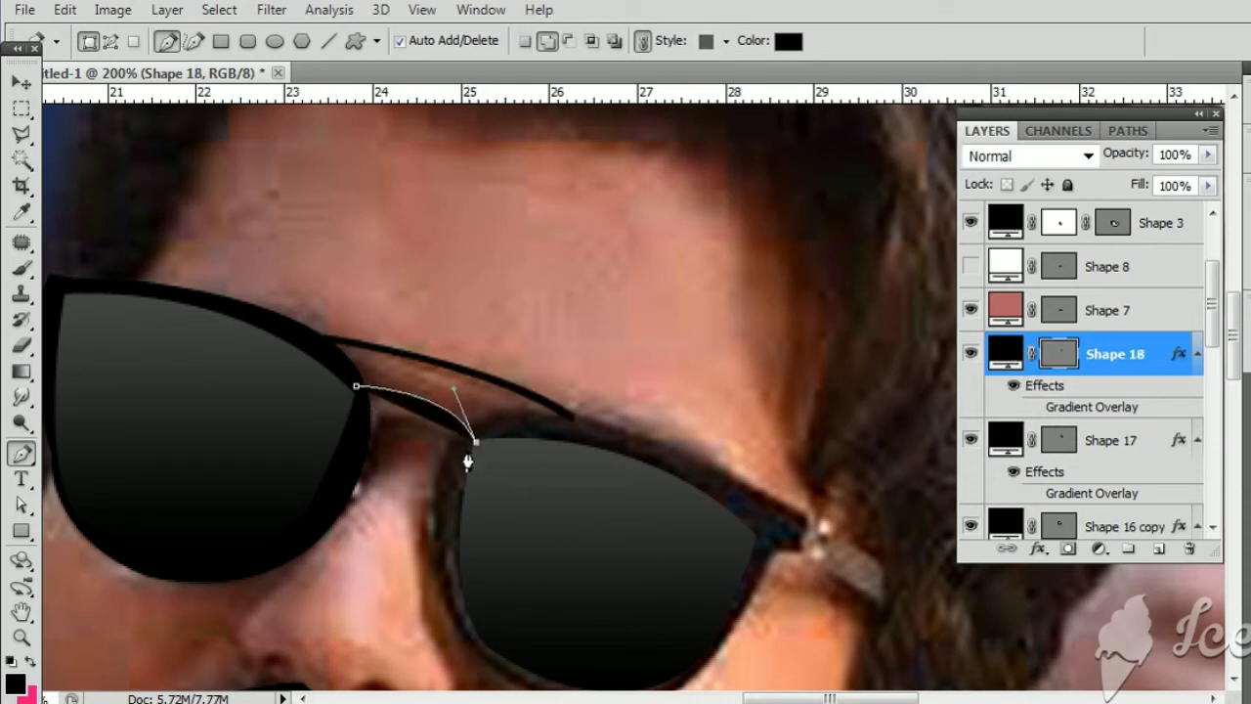
{"action": "left_click", "coordinate": [467, 449]}
{"action": "left_click_drag", "start_coordinate": [355, 403], "coordinate": [282, 398]}
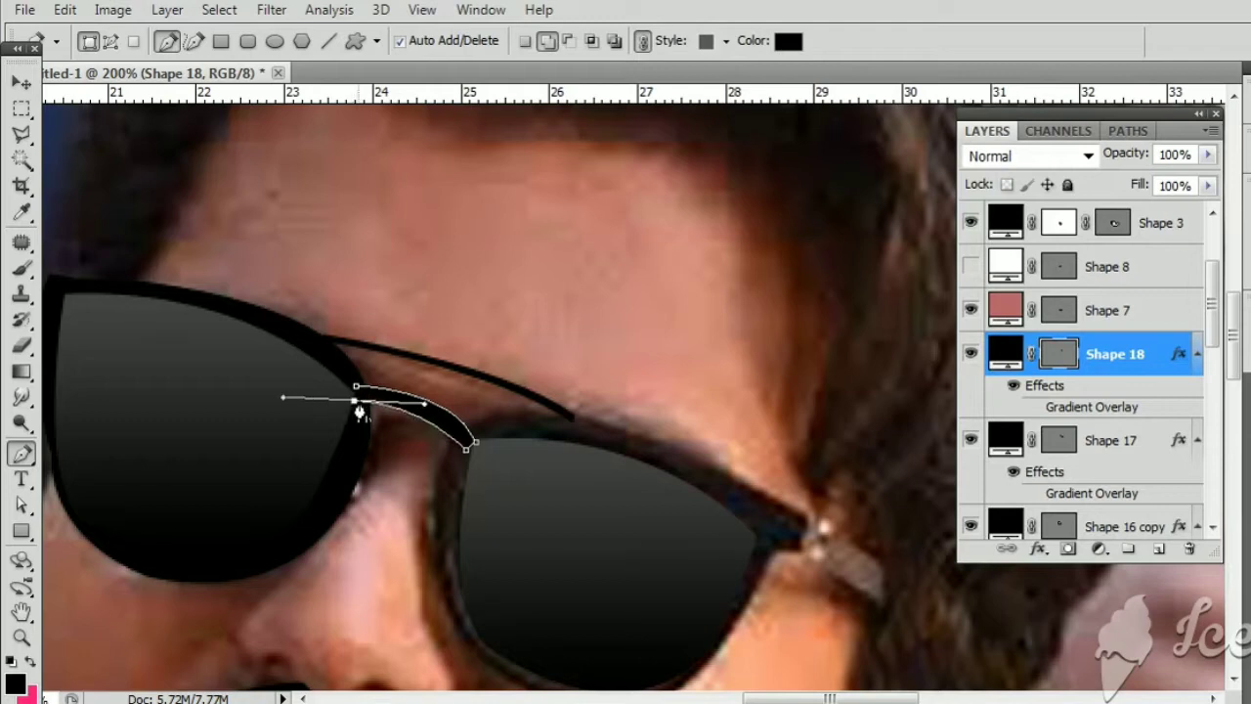
{"action": "left_click", "coordinate": [356, 391]}
Step: Add a small triangular black piece at the arm's temple end
{"action": "key", "text": "ctrl+minus"}
{"action": "key", "text": "ctrl+minus"}
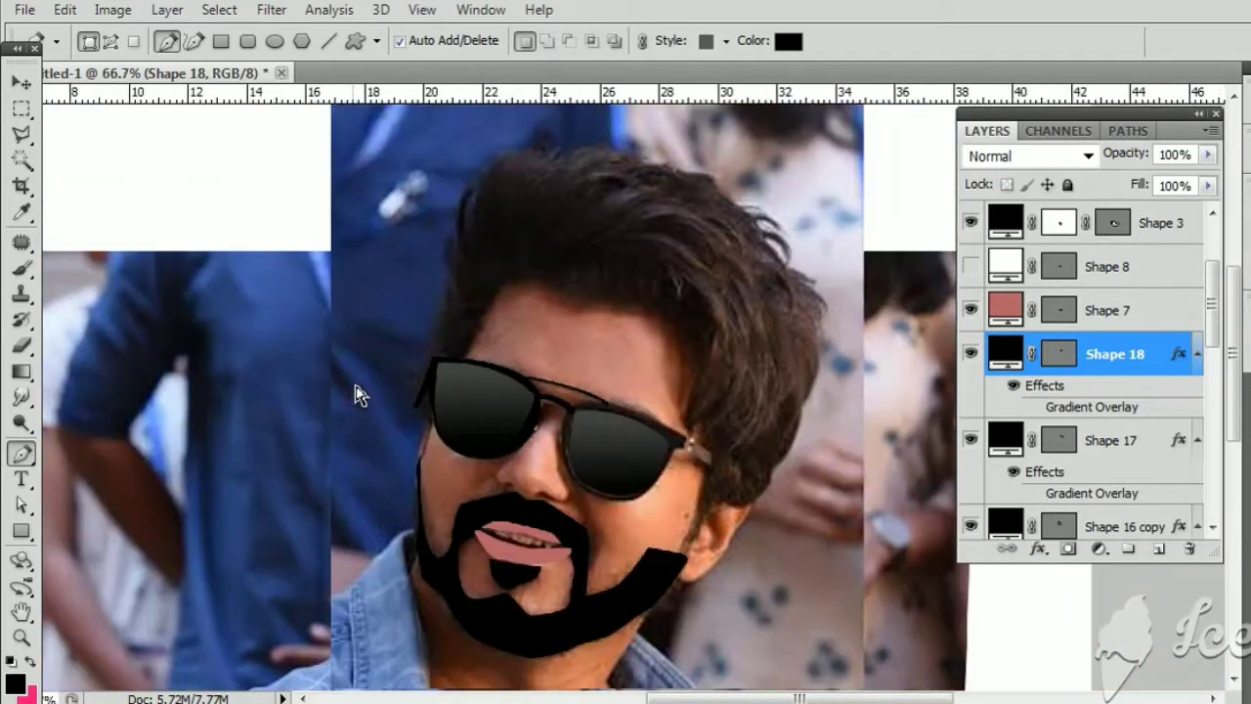
{"action": "key", "text": "ctrl+plus"}
{"action": "key", "text": "ctrl+plus"}
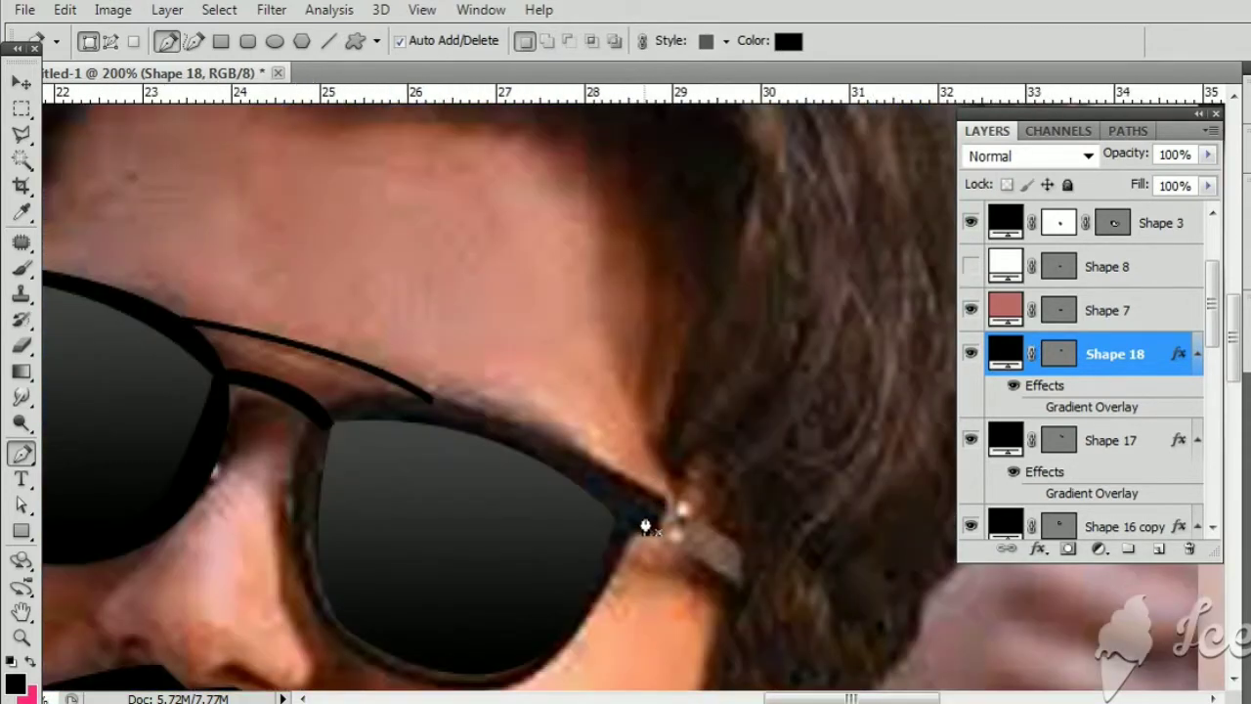
{"action": "left_click", "coordinate": [674, 507]}
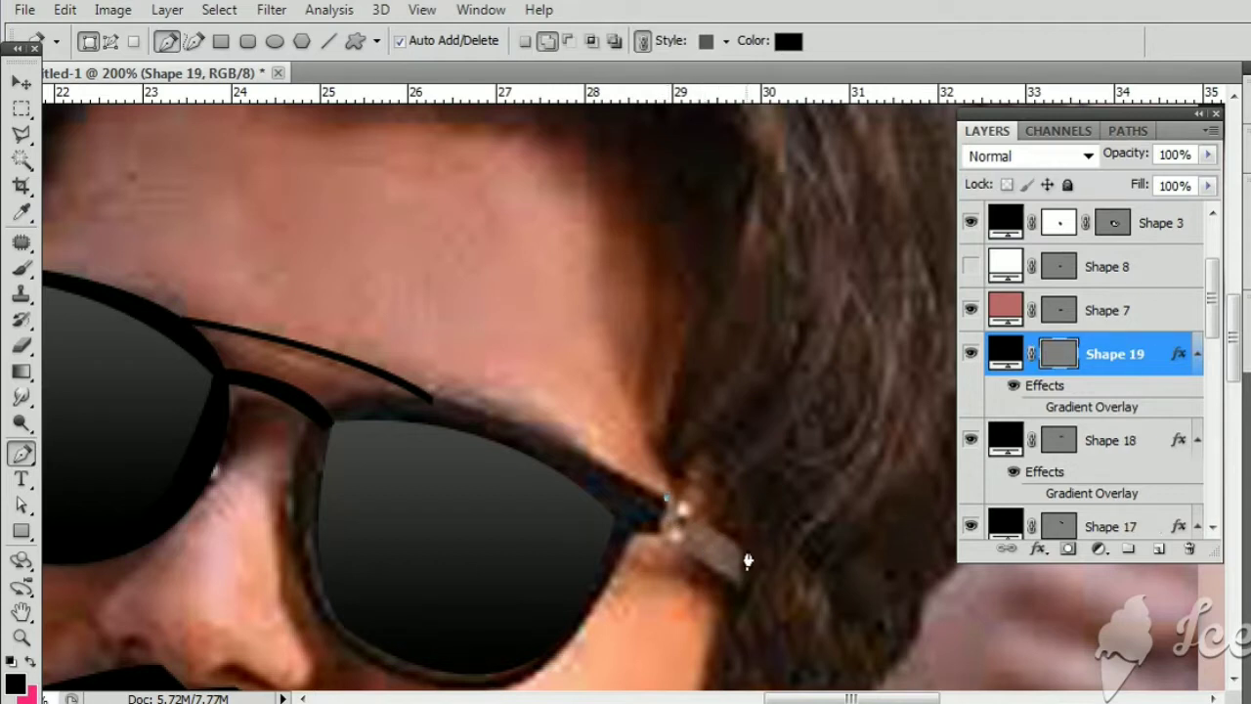
{"action": "left_click", "coordinate": [742, 584]}
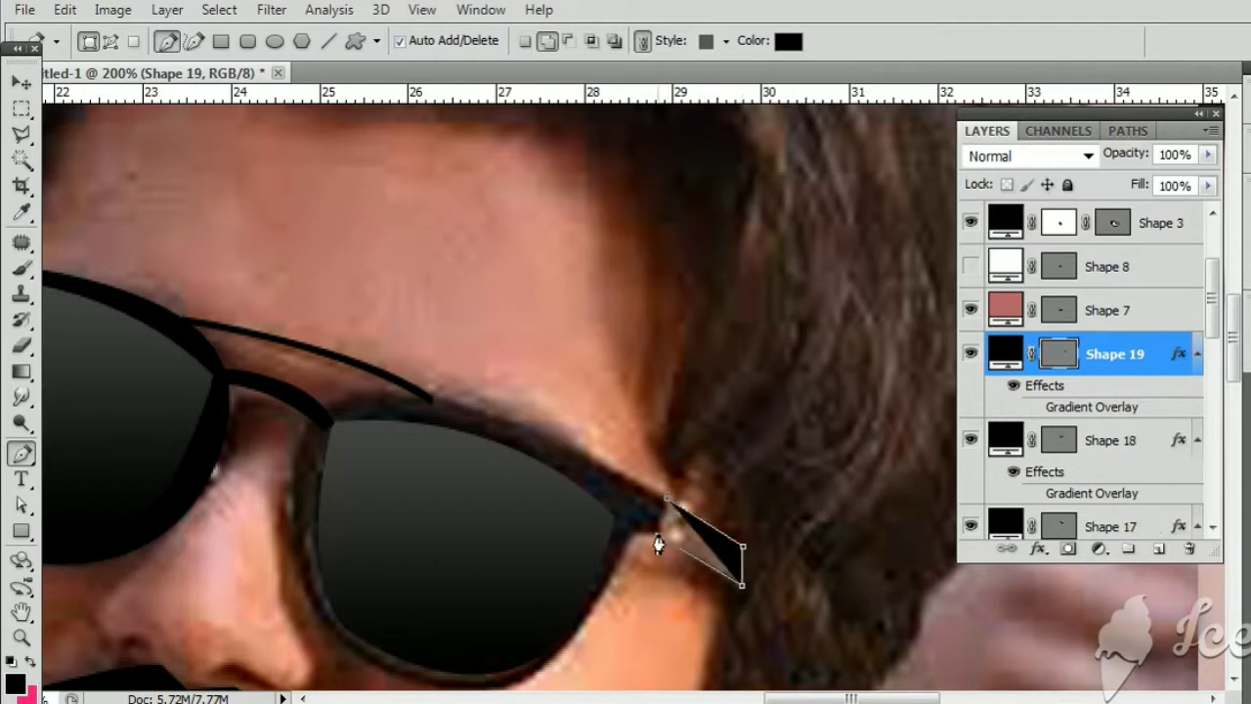
{"action": "left_click", "coordinate": [670, 506]}
{"action": "key", "text": "ctrl+minus"}
{"action": "key", "text": "ctrl+minus"}
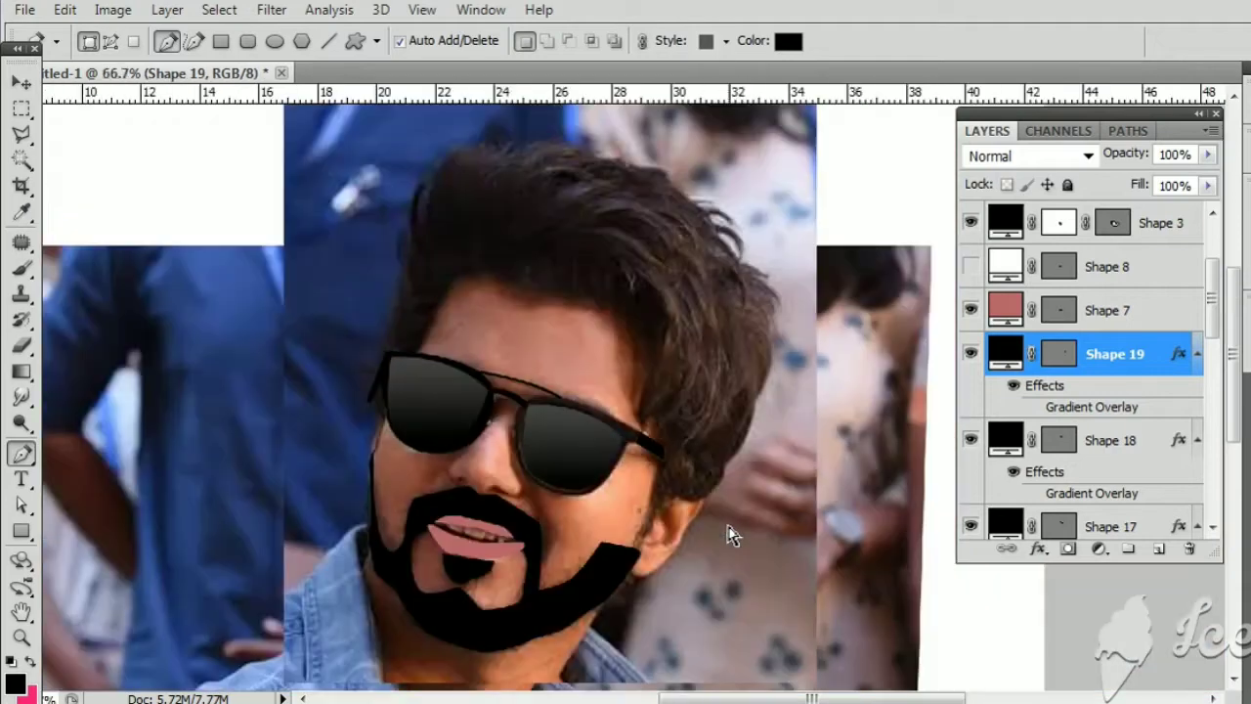
Step: Bring the ear into view and begin a Pen outline up its inner edge
{"action": "scroll", "coordinate": [728, 543], "scroll_direction": "up", "scroll_amount": 1}
{"action": "scroll", "coordinate": [655, 456], "scroll_direction": "up", "scroll_amount": 1}
{"action": "scroll", "coordinate": [1032, 438], "scroll_direction": "down", "scroll_amount": 2}
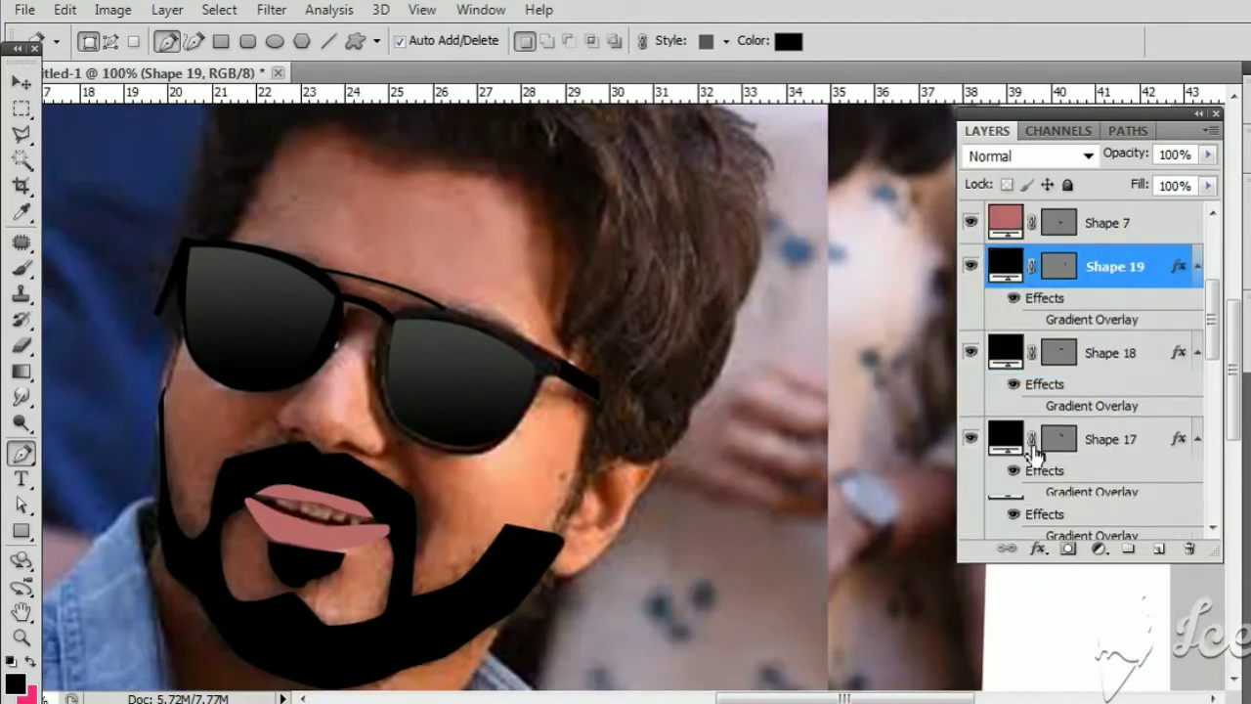
{"action": "scroll", "coordinate": [1033, 439], "scroll_direction": "down", "scroll_amount": 5}
{"action": "scroll", "coordinate": [1033, 438], "scroll_direction": "down", "scroll_amount": 2}
{"action": "left_click", "coordinate": [977, 415]}
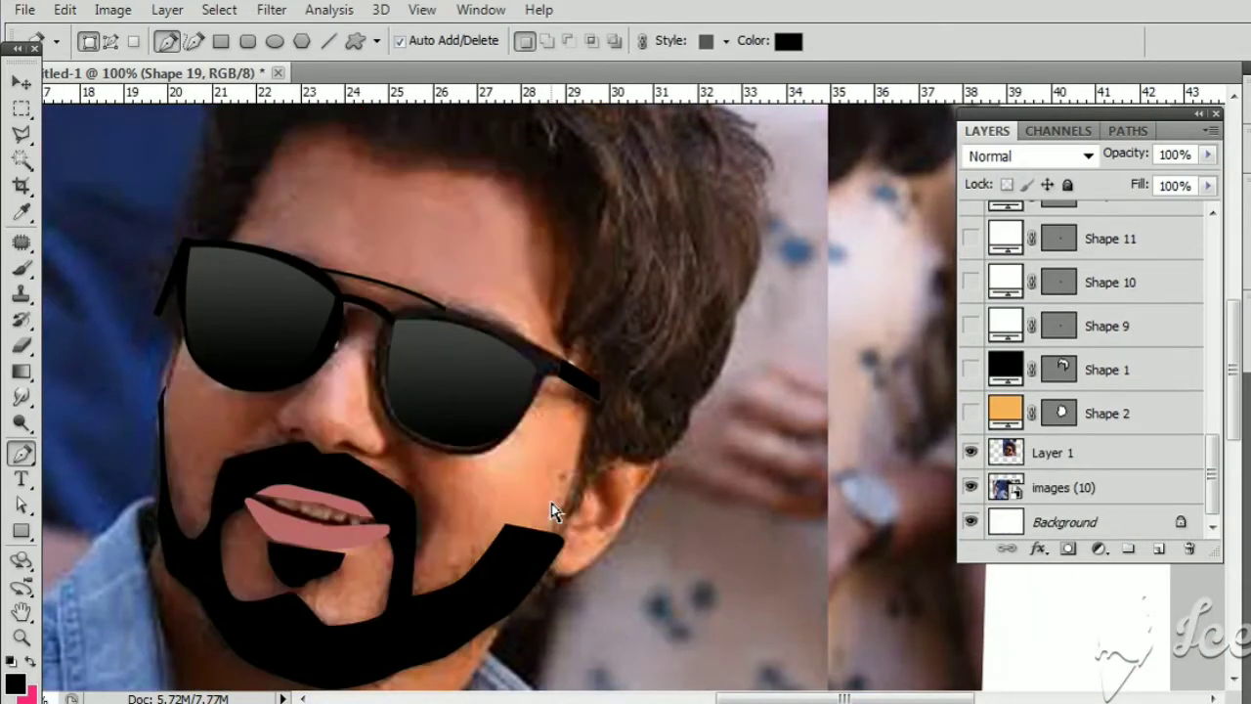
{"action": "scroll", "coordinate": [558, 511], "scroll_direction": "up", "scroll_amount": 1}
{"action": "left_click_drag", "start_coordinate": [613, 579], "coordinate": [555, 413]}
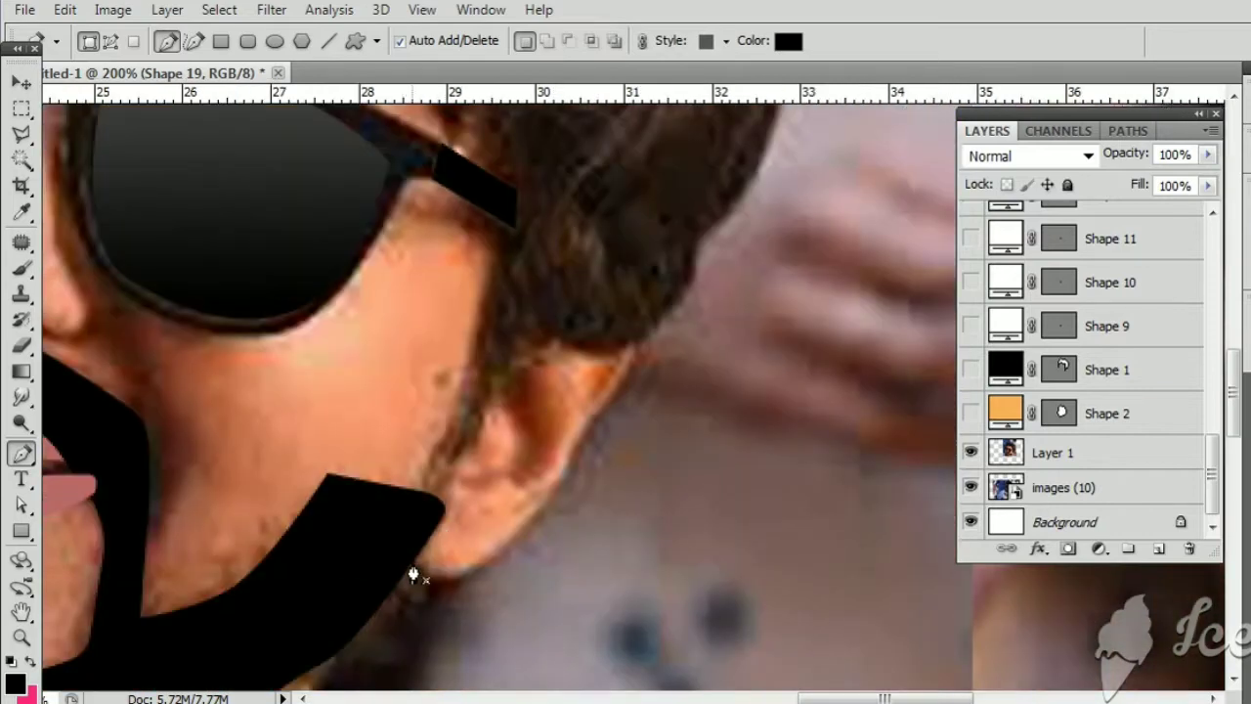
{"action": "left_click", "coordinate": [435, 499]}
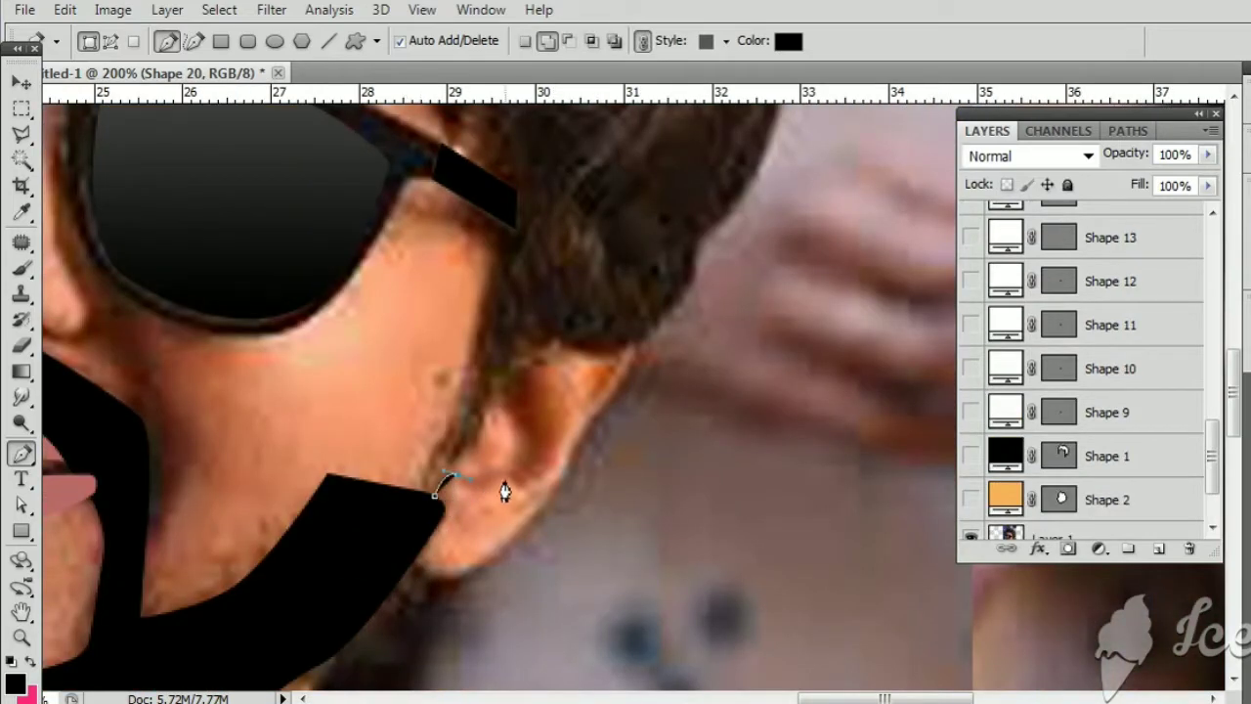
{"action": "left_click", "coordinate": [500, 470]}
{"action": "left_click", "coordinate": [526, 439]}
{"action": "left_click", "coordinate": [506, 412]}
Step: Trace around the ear's outer edge and close the outline as Shape 20
{"action": "left_click", "coordinate": [508, 374]}
{"action": "left_click", "coordinate": [521, 358]}
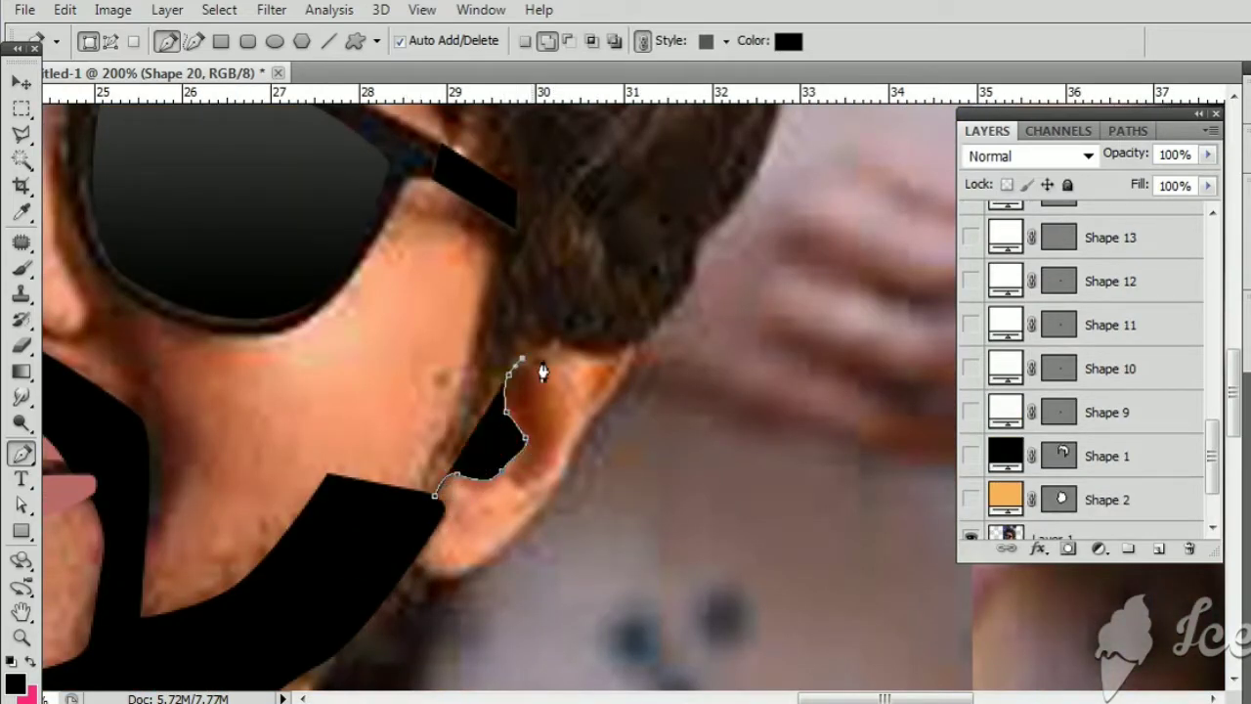
{"action": "left_click", "coordinate": [567, 396]}
{"action": "left_click", "coordinate": [560, 459]}
{"action": "left_click", "coordinate": [549, 482]}
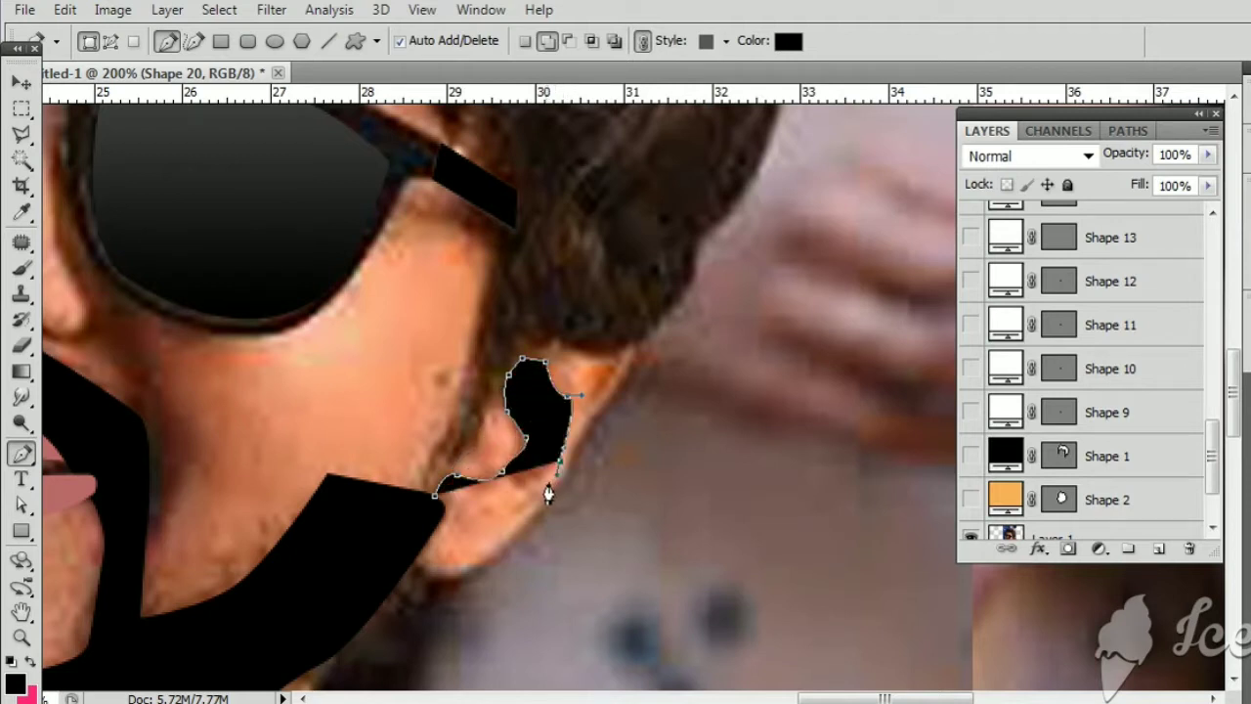
{"action": "left_click", "coordinate": [489, 482]}
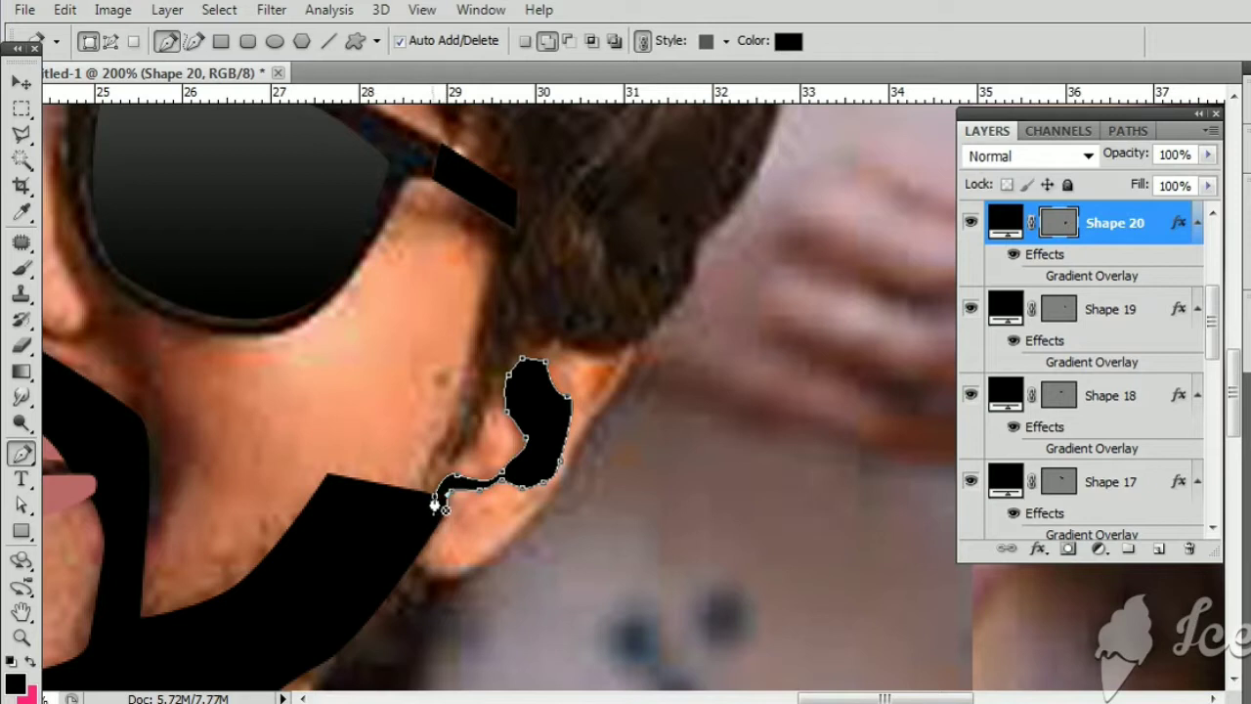
{"action": "left_click", "coordinate": [436, 502]}
Step: Fill Shape 20 with the brown skin tone sampled from the ear
{"action": "left_click", "coordinate": [971, 223]}
{"action": "double_click", "coordinate": [1004, 223]}
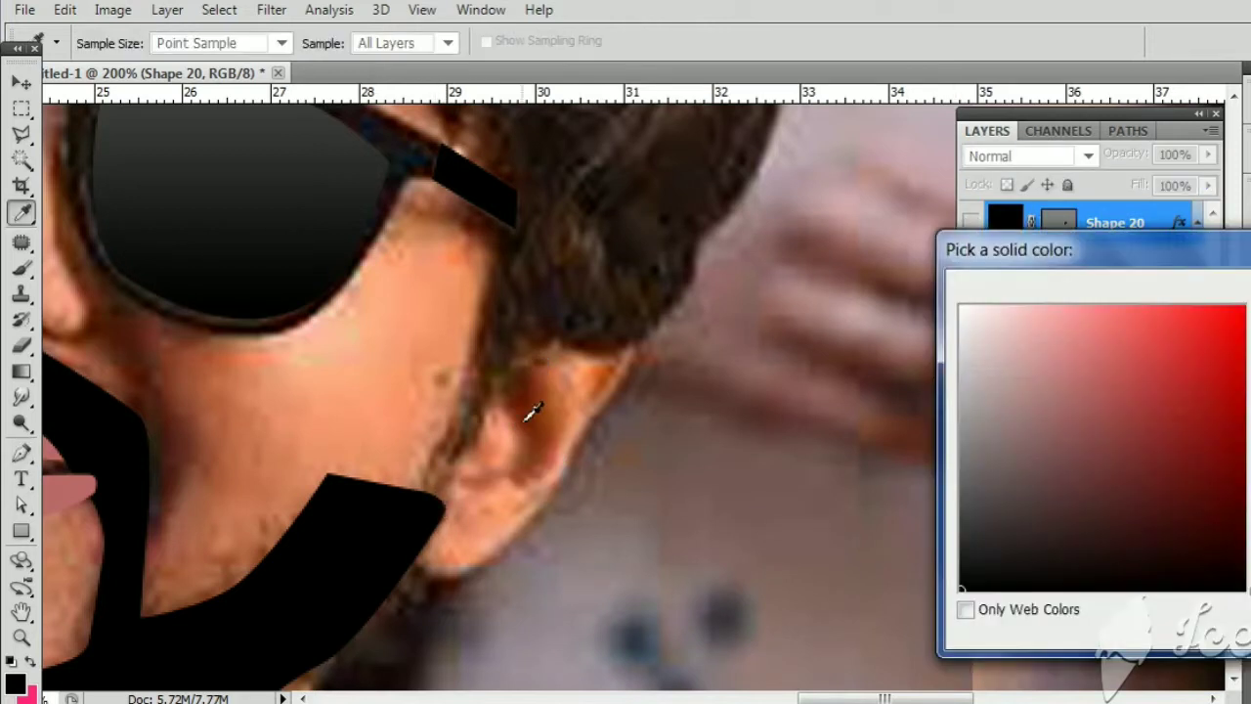
{"action": "left_click", "coordinate": [528, 417]}
{"action": "key", "text": "Return"}
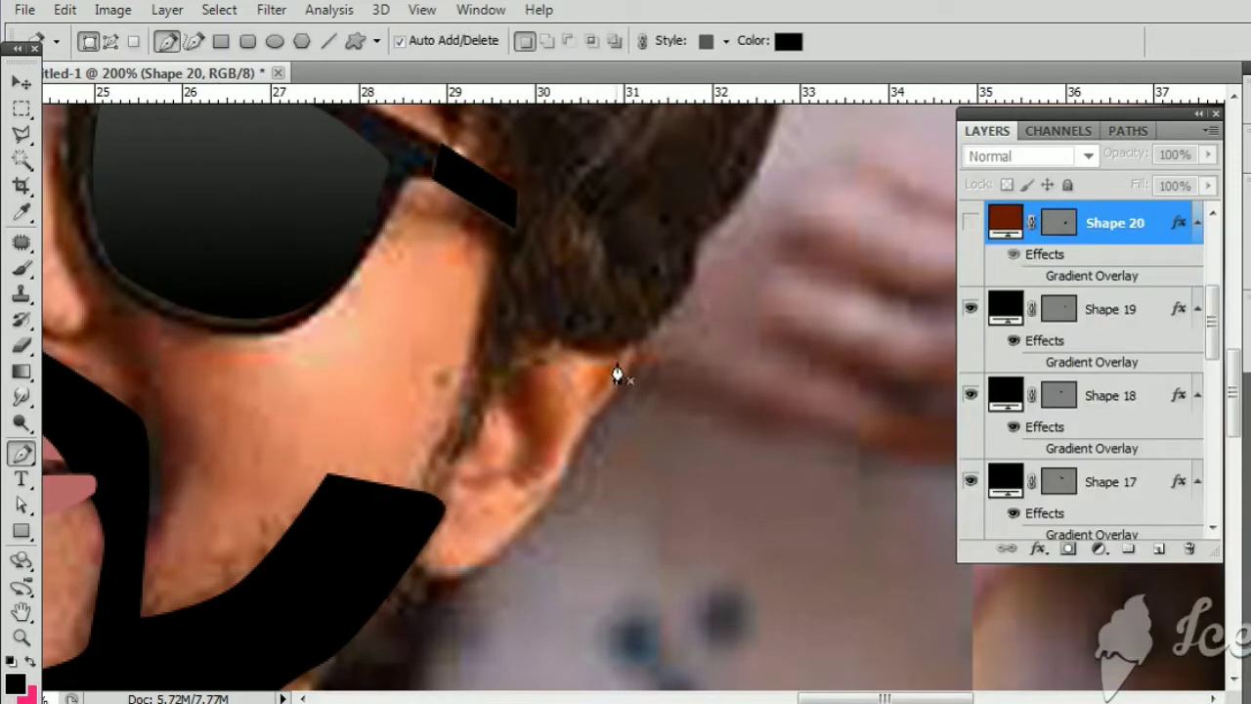
Step: Trace a small Shape 21 at the ear's top and fill it with sampled brown
{"action": "left_click", "coordinate": [617, 361]}
{"action": "left_click", "coordinate": [587, 371]}
{"action": "left_click", "coordinate": [591, 395]}
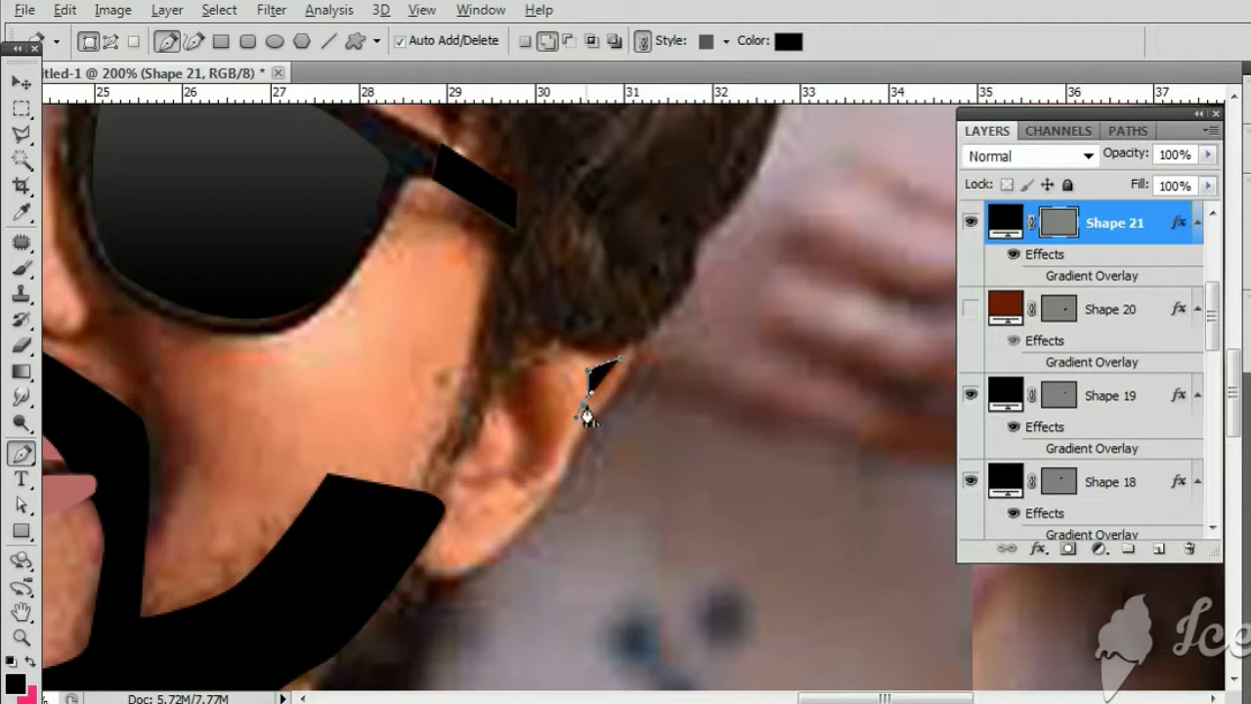
{"action": "left_click", "coordinate": [623, 347]}
{"action": "double_click", "coordinate": [1005, 223]}
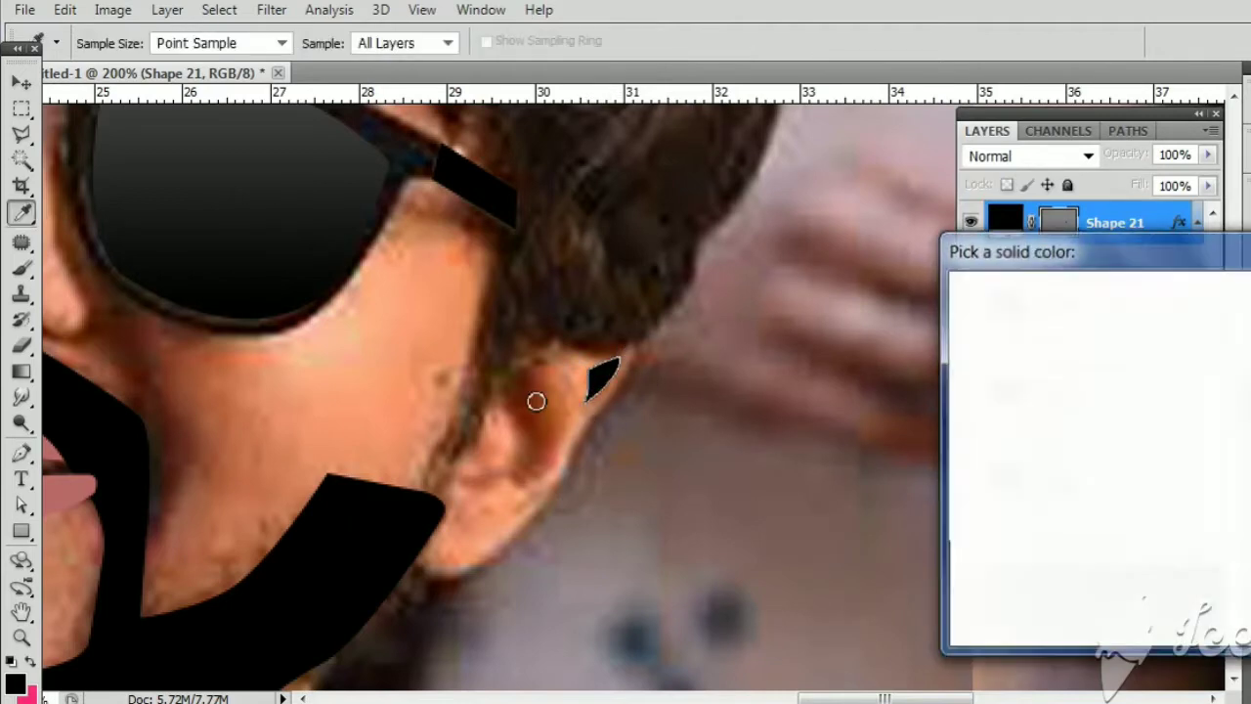
{"action": "left_click", "coordinate": [534, 399]}
{"action": "key", "text": "Return"}
{"action": "key", "text": "ctrl+minus"}
Step: Show the ear shape again and draw curved black Shape 22 along the right lens's top rim
{"action": "left_click", "coordinate": [970, 309]}
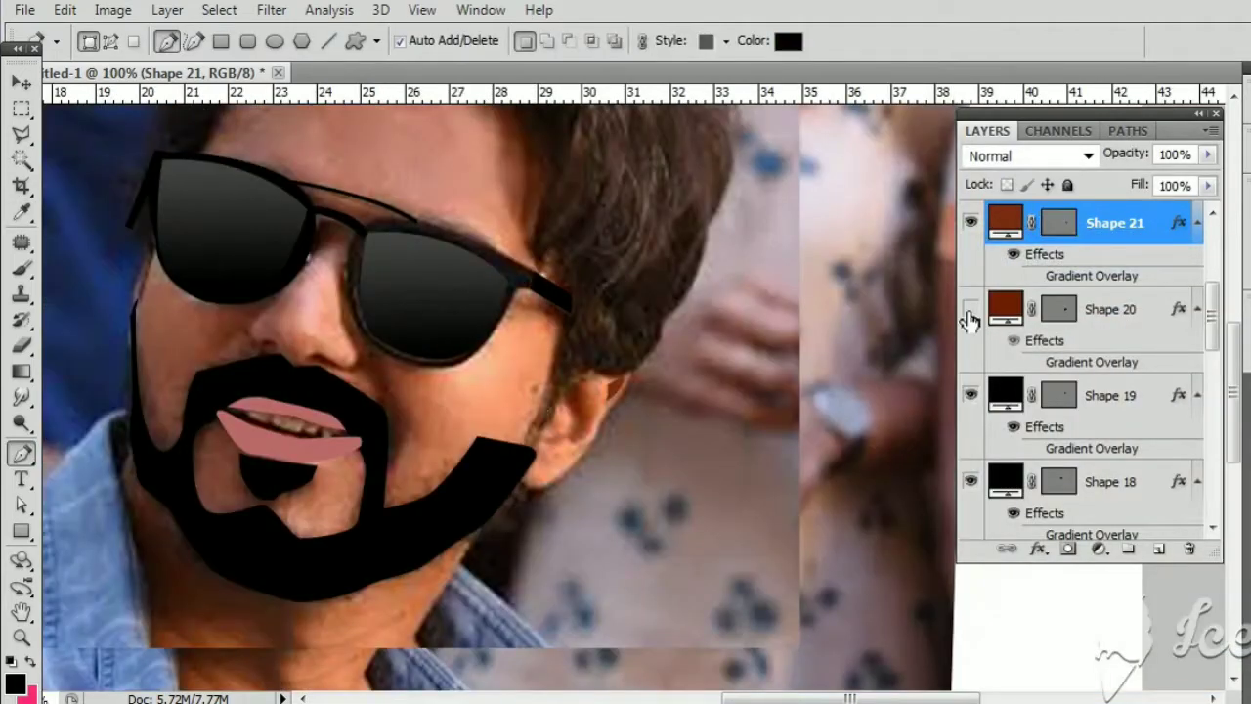
{"action": "mouse_move", "coordinate": [592, 469]}
{"action": "left_mouse_down"}
{"action": "mouse_move", "coordinate": [652, 545]}
{"action": "mouse_move", "coordinate": [648, 600]}
{"action": "mouse_move", "coordinate": [631, 583]}
{"action": "left_mouse_up"}
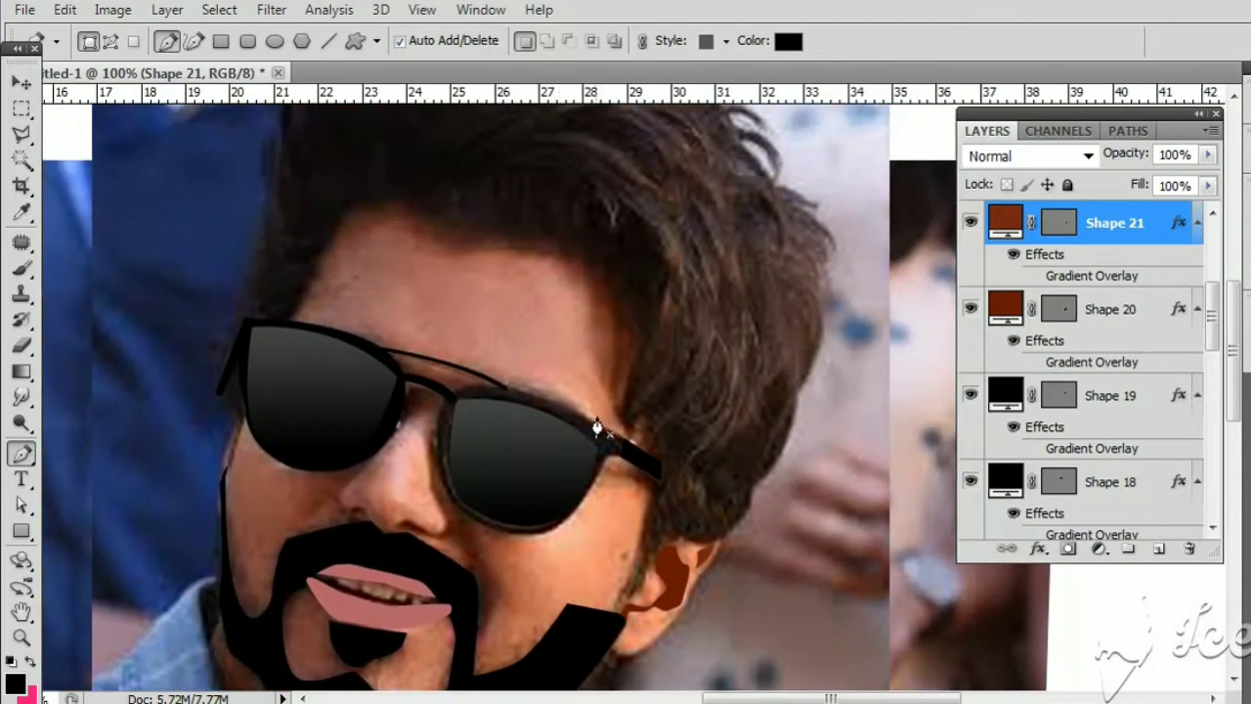
{"action": "left_click", "coordinate": [597, 421]}
{"action": "left_click_drag", "start_coordinate": [503, 383], "coordinate": [444, 389]}
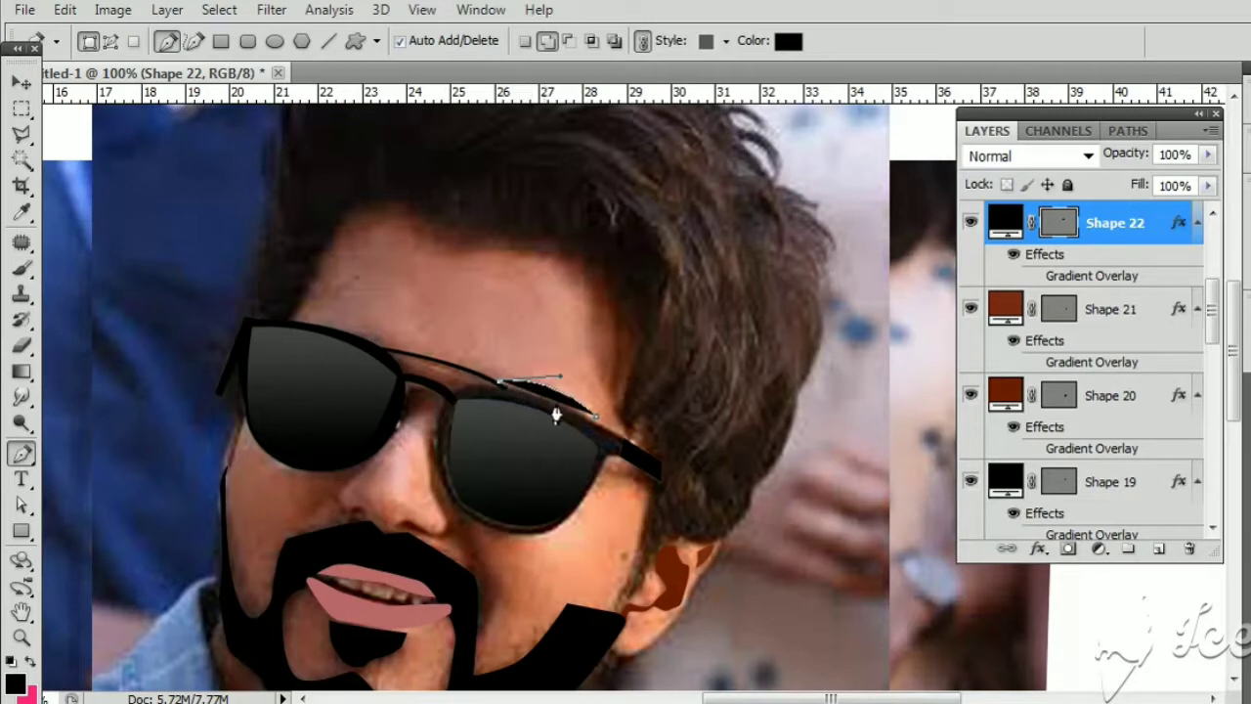
{"action": "left_click_drag", "start_coordinate": [594, 420], "coordinate": [564, 437]}
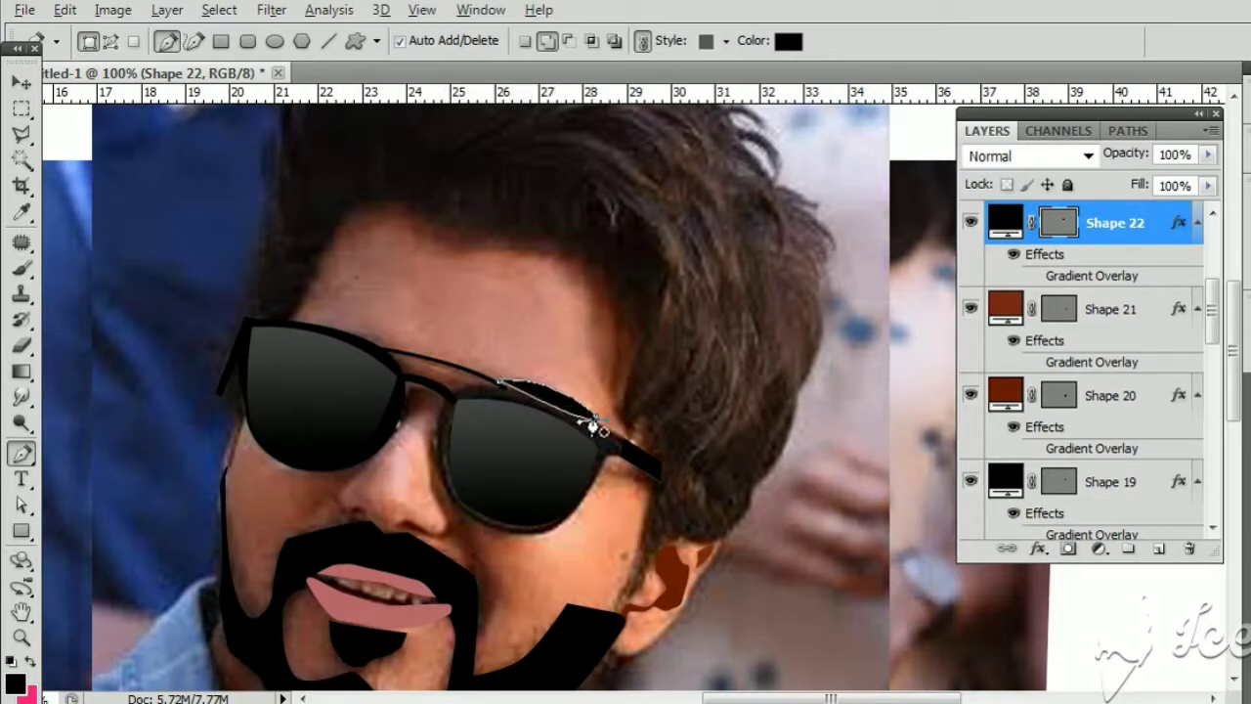
Step: Select the strip's left anchor with Direct Selection to adjust its curve
{"action": "key", "text": "ctrl+plus"}
{"action": "key", "text": "ctrl+plus"}
{"action": "key", "text": "a"}
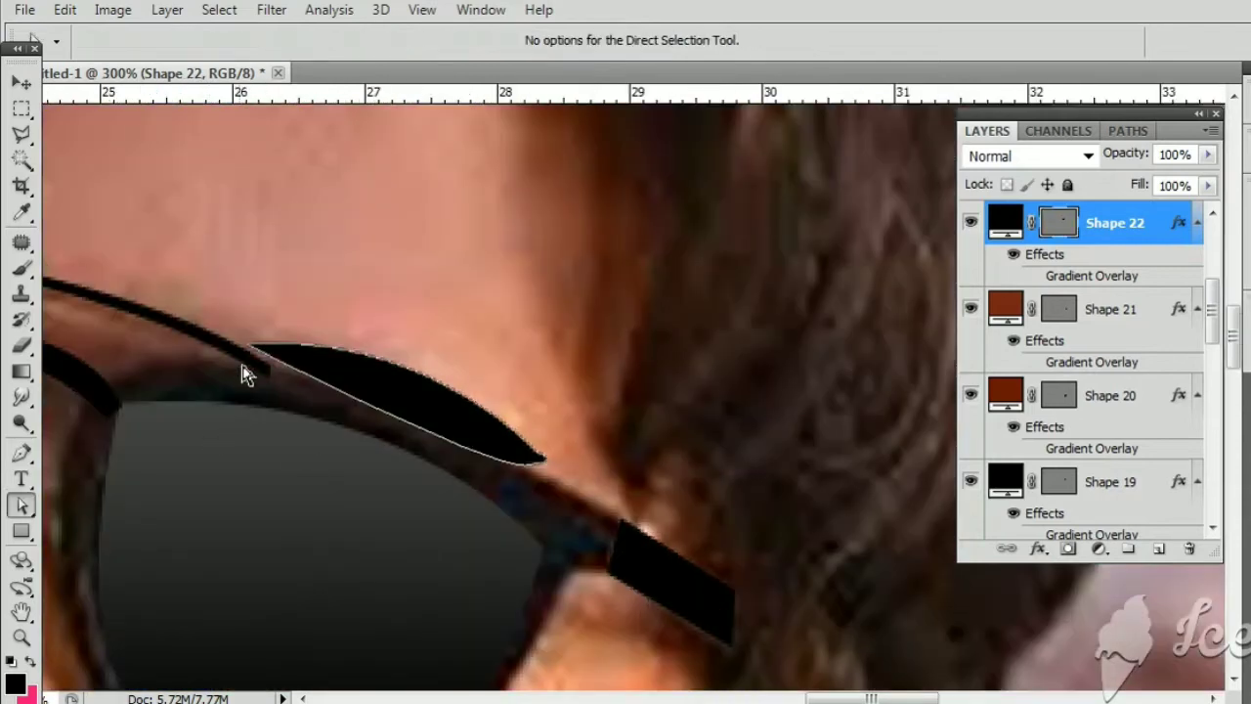
{"action": "left_click", "coordinate": [249, 355]}
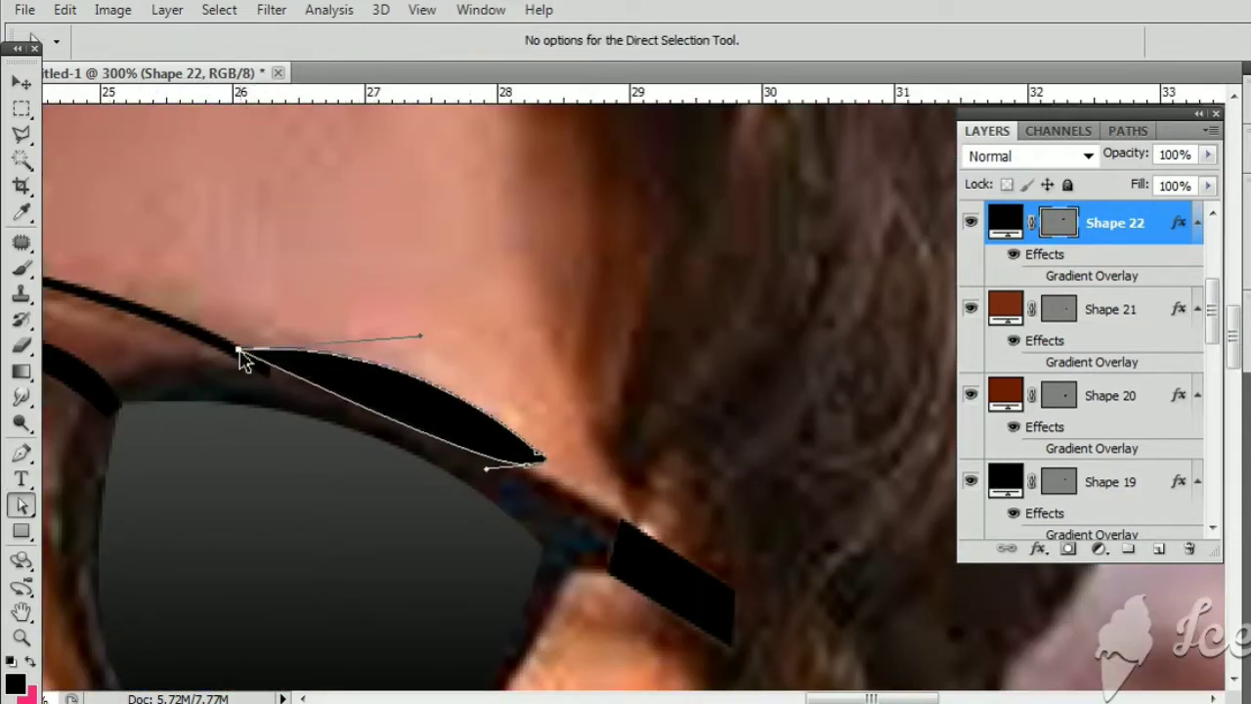
{"action": "key", "text": "ctrl+minus"}
{"action": "key", "text": "ctrl+minus"}
{"action": "key", "text": "ctrl+minus"}
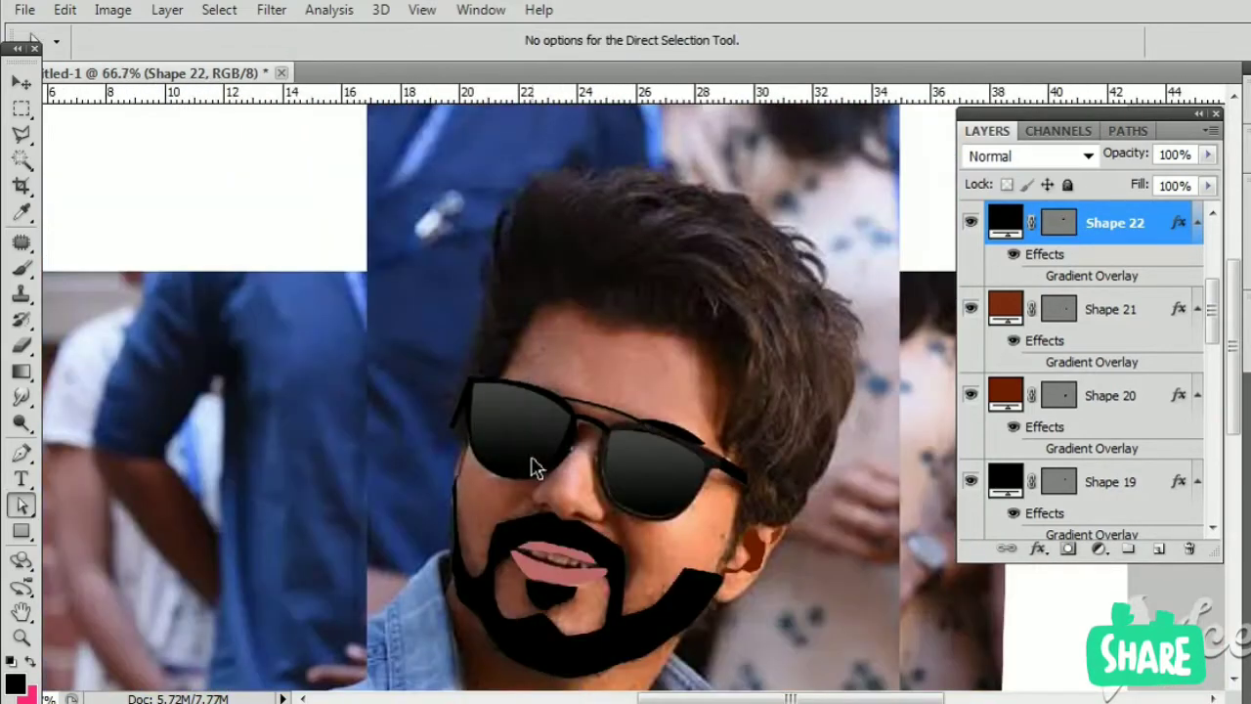
{"action": "key", "text": "ctrl+plus"}
Step: Start a Shape 23 outline along the left lens's top rim
{"action": "key", "text": "p"}
{"action": "left_click", "coordinate": [514, 394]}
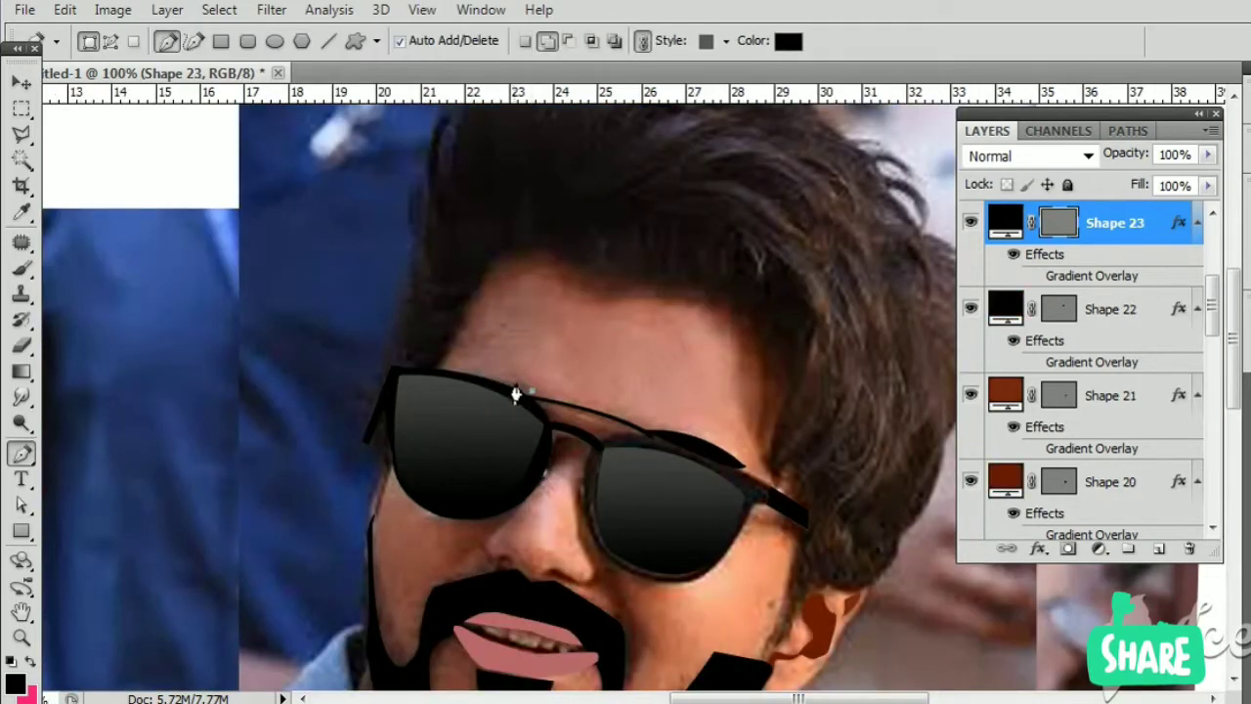
{"action": "left_click", "coordinate": [468, 383]}
{"action": "left_click", "coordinate": [456, 379]}
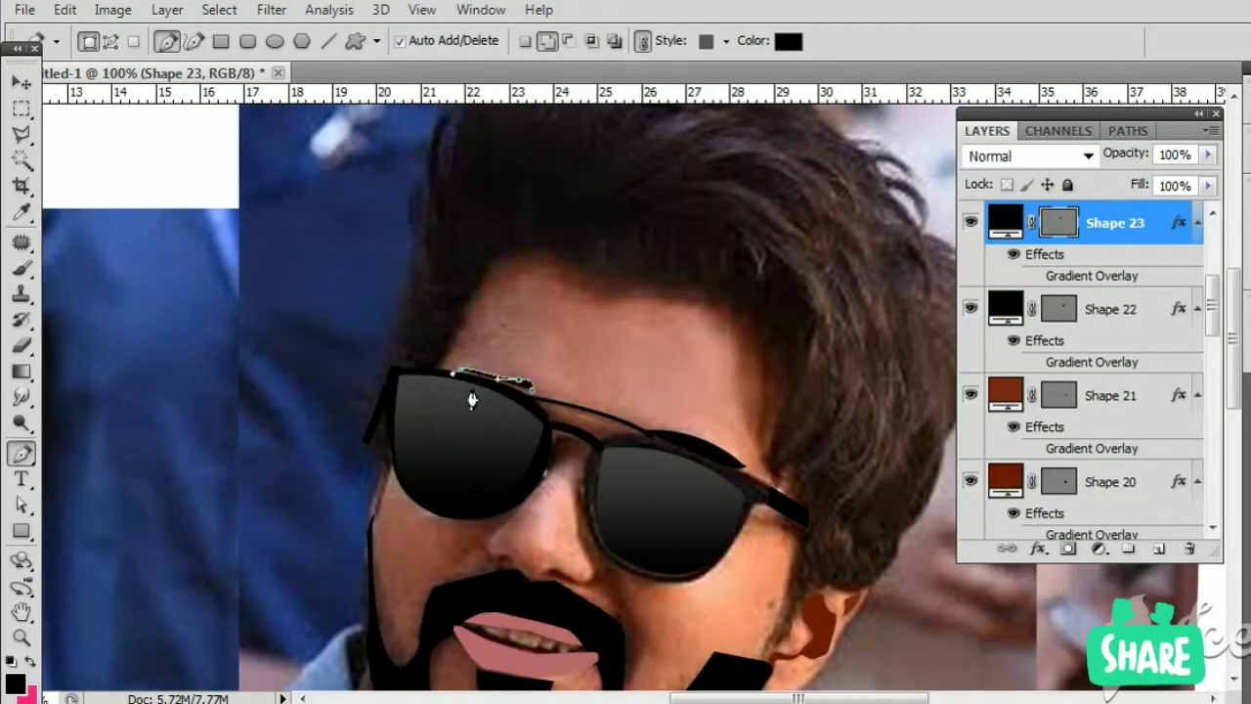
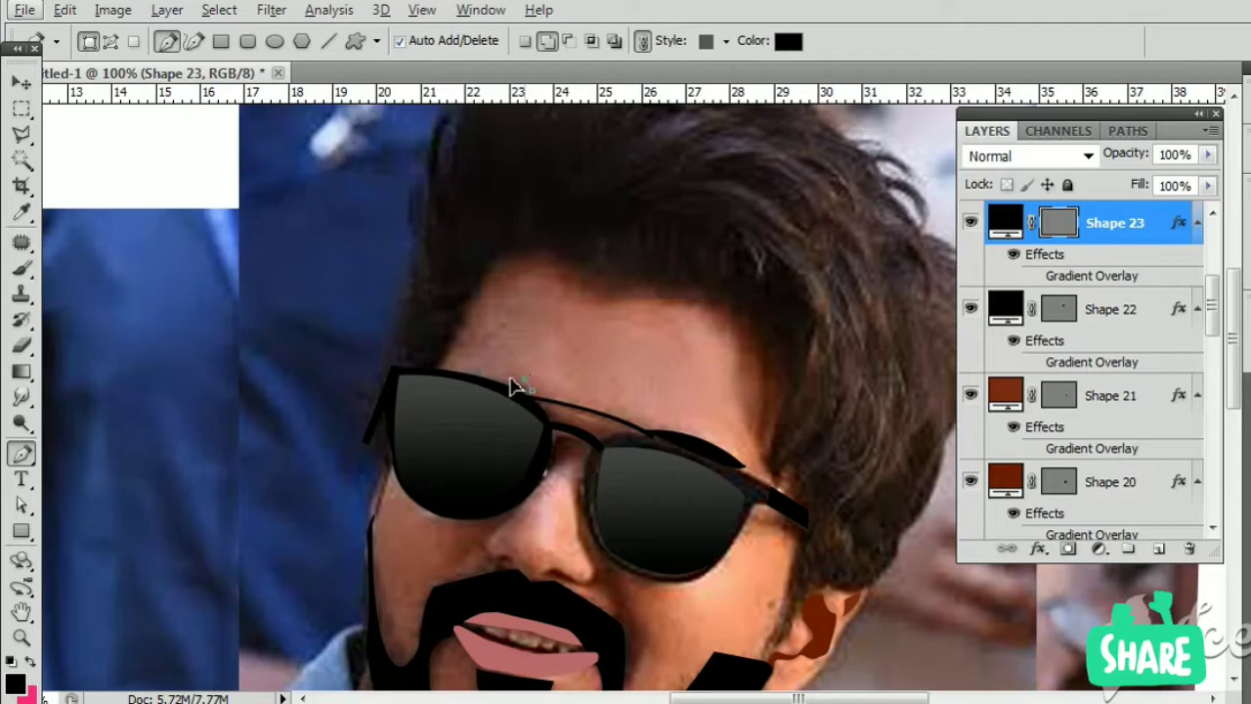
Step: Close the filled sliver along the glasses' top edge and zoom out to the whole portrait
{"action": "left_click", "coordinate": [449, 381]}
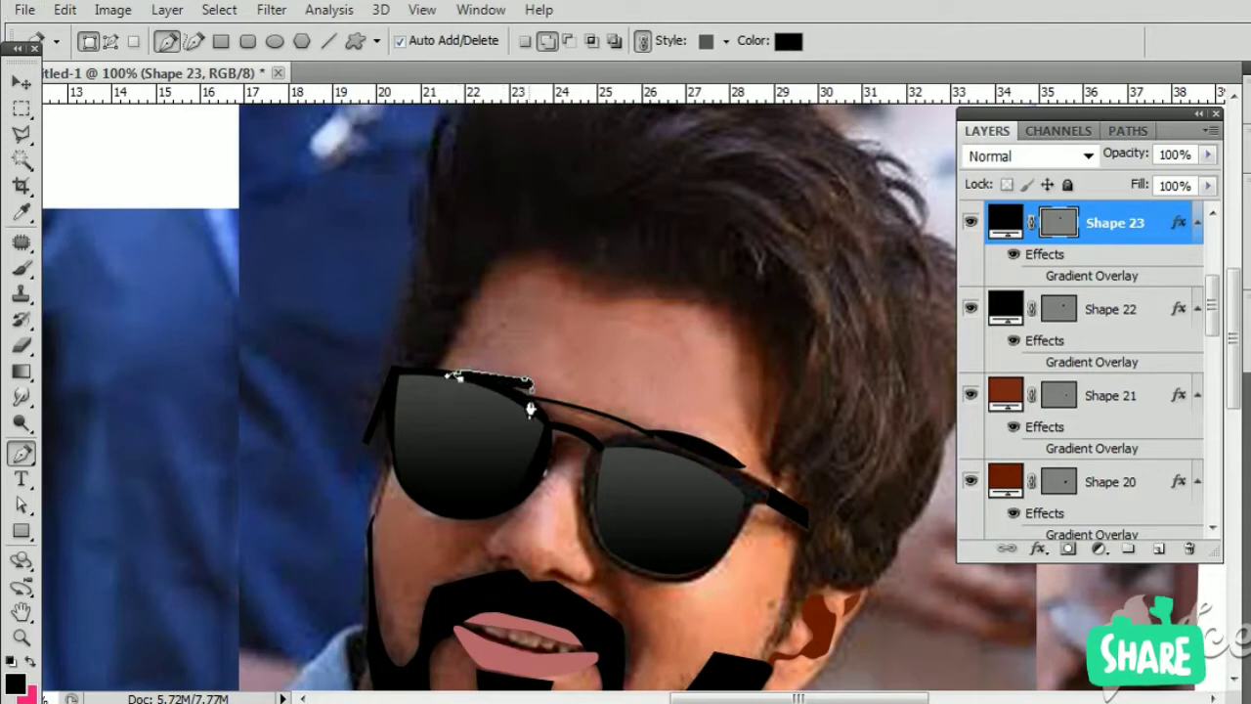
{"action": "key", "text": "ctrl+minus"}
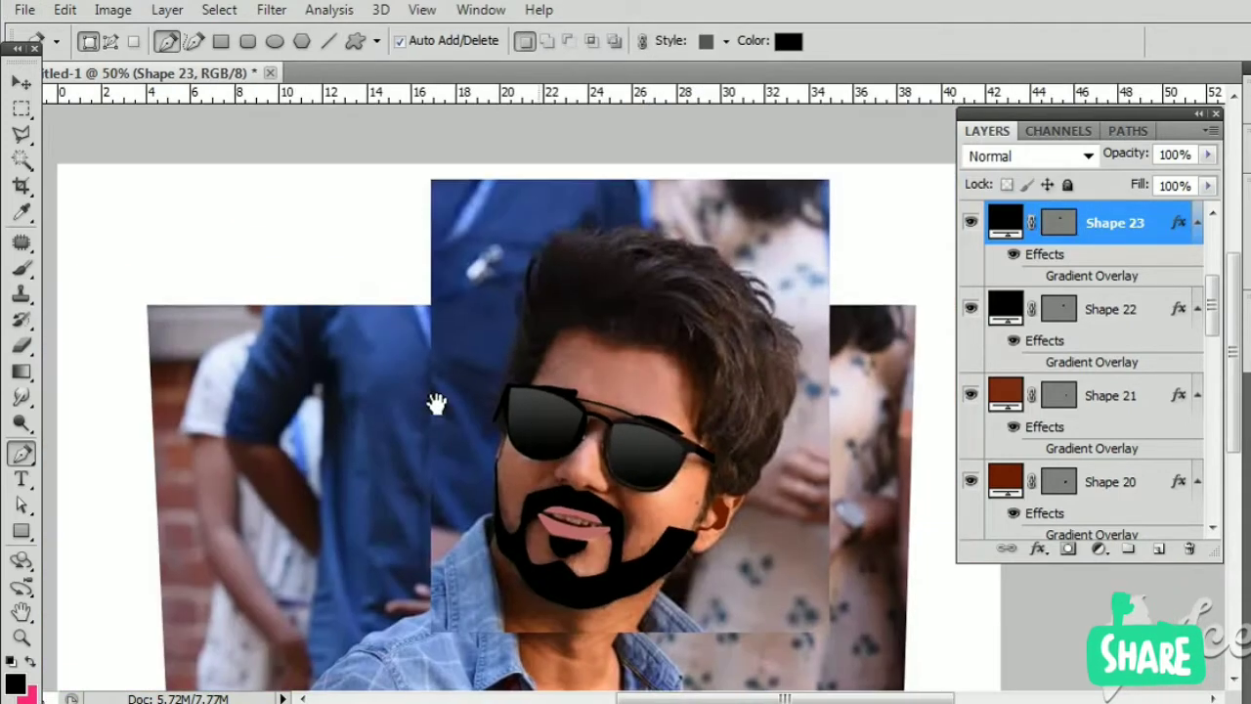
{"action": "left_click_drag", "start_coordinate": [436, 404], "coordinate": [330, 388]}
{"action": "key", "text": "v"}
{"action": "scroll", "coordinate": [997, 469], "scroll_direction": "down", "scroll_amount": 3}
{"action": "scroll", "coordinate": [997, 469], "scroll_direction": "down", "scroll_amount": 10}
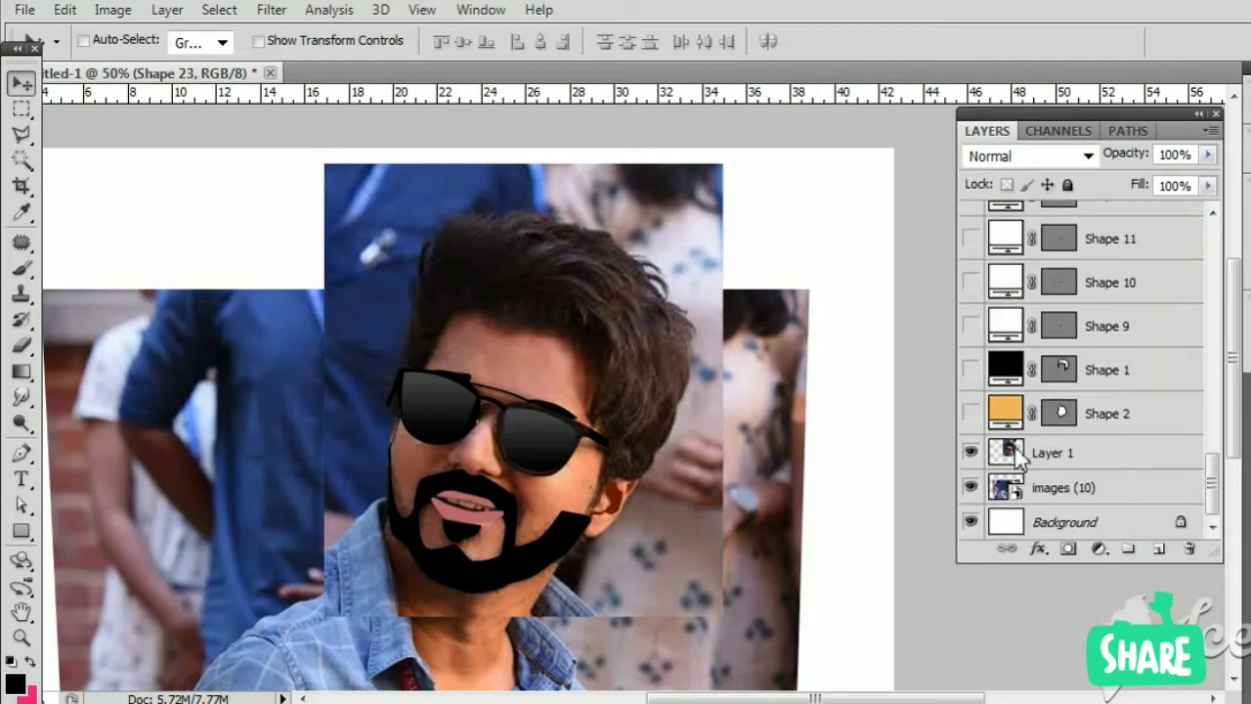
Step: Show the orange skin shape and the black hair shape on the face
{"action": "left_click", "coordinate": [970, 414]}
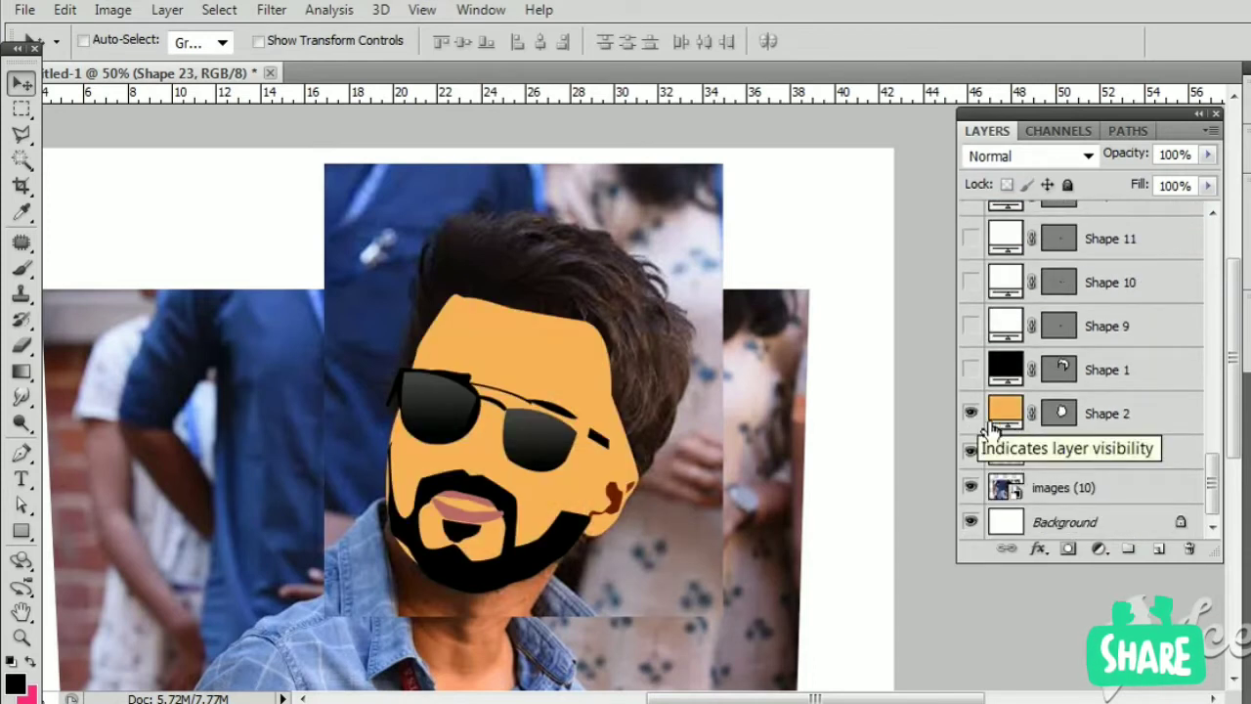
{"action": "left_click", "coordinate": [970, 370]}
{"action": "scroll", "coordinate": [970, 376], "scroll_direction": "up", "scroll_amount": 2}
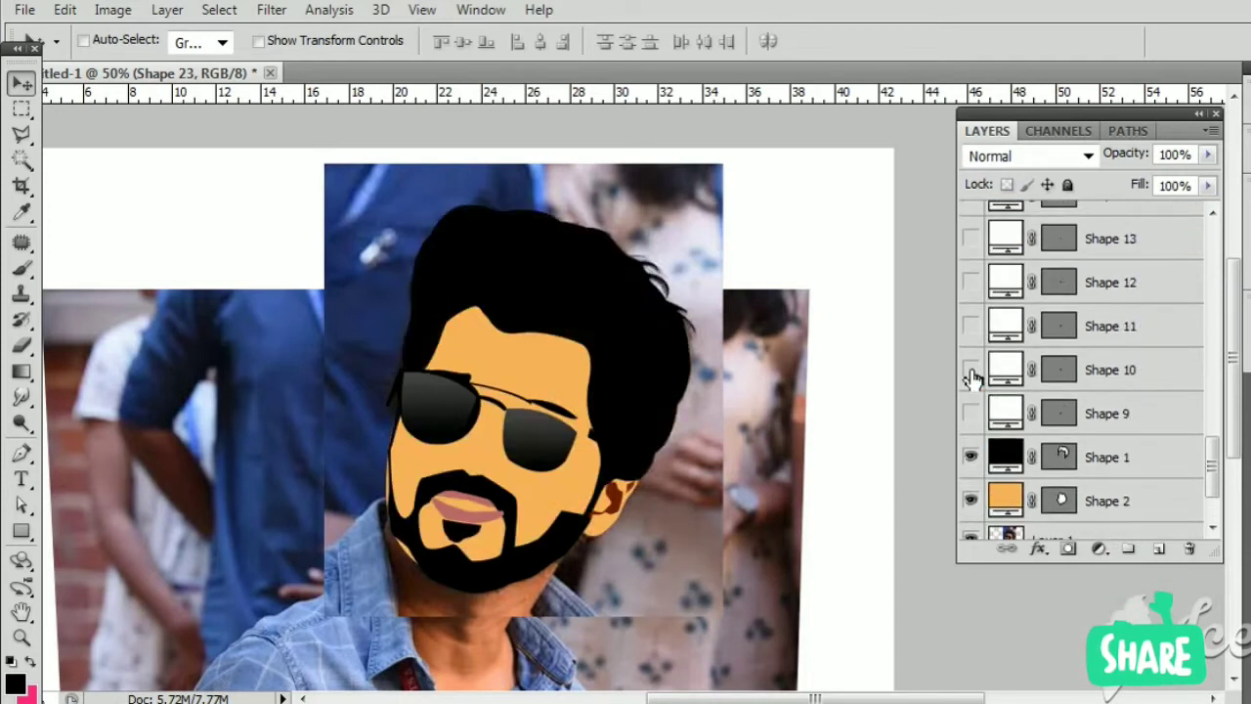
{"action": "scroll", "coordinate": [971, 376], "scroll_direction": "up", "scroll_amount": 2}
{"action": "scroll", "coordinate": [971, 376], "scroll_direction": "up", "scroll_amount": 3}
{"action": "scroll", "coordinate": [971, 377], "scroll_direction": "up", "scroll_amount": 5}
{"action": "scroll", "coordinate": [971, 379], "scroll_direction": "up", "scroll_amount": 2}
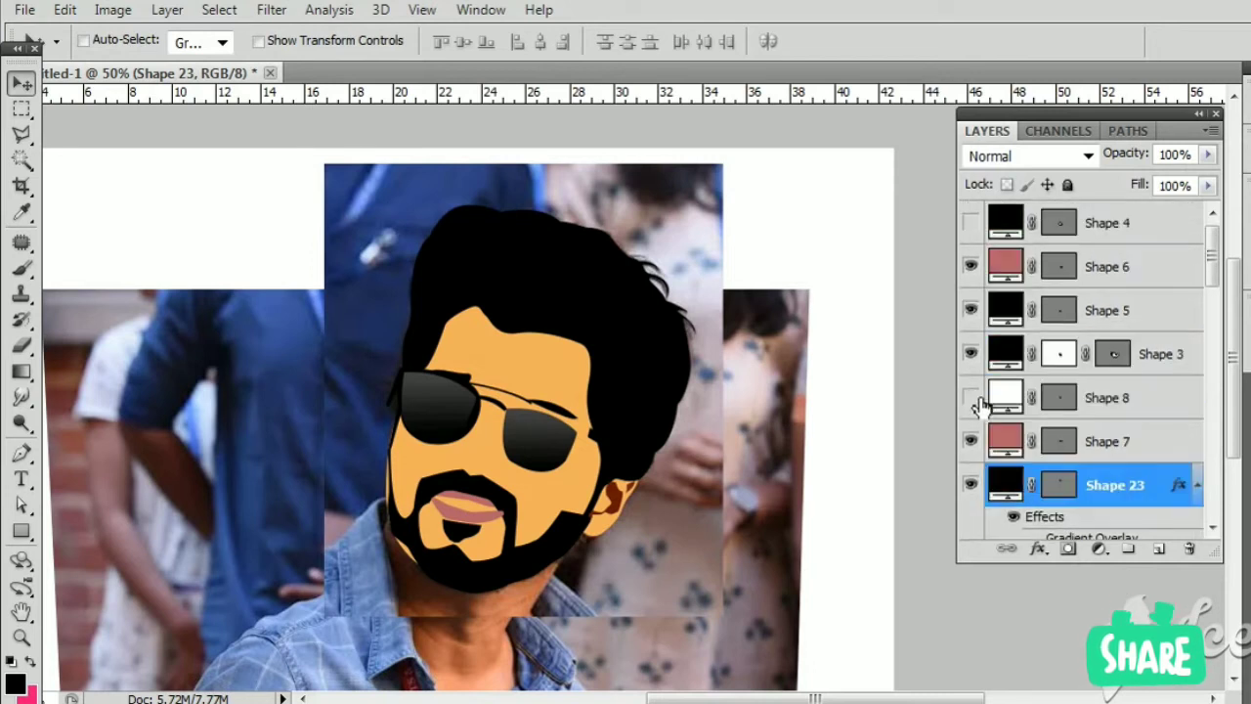
Step: Show layers Shape 13 through Shape 9, and briefly toggle Shape 4 to check the beard
{"action": "scroll", "coordinate": [971, 416], "scroll_direction": "down", "scroll_amount": 3}
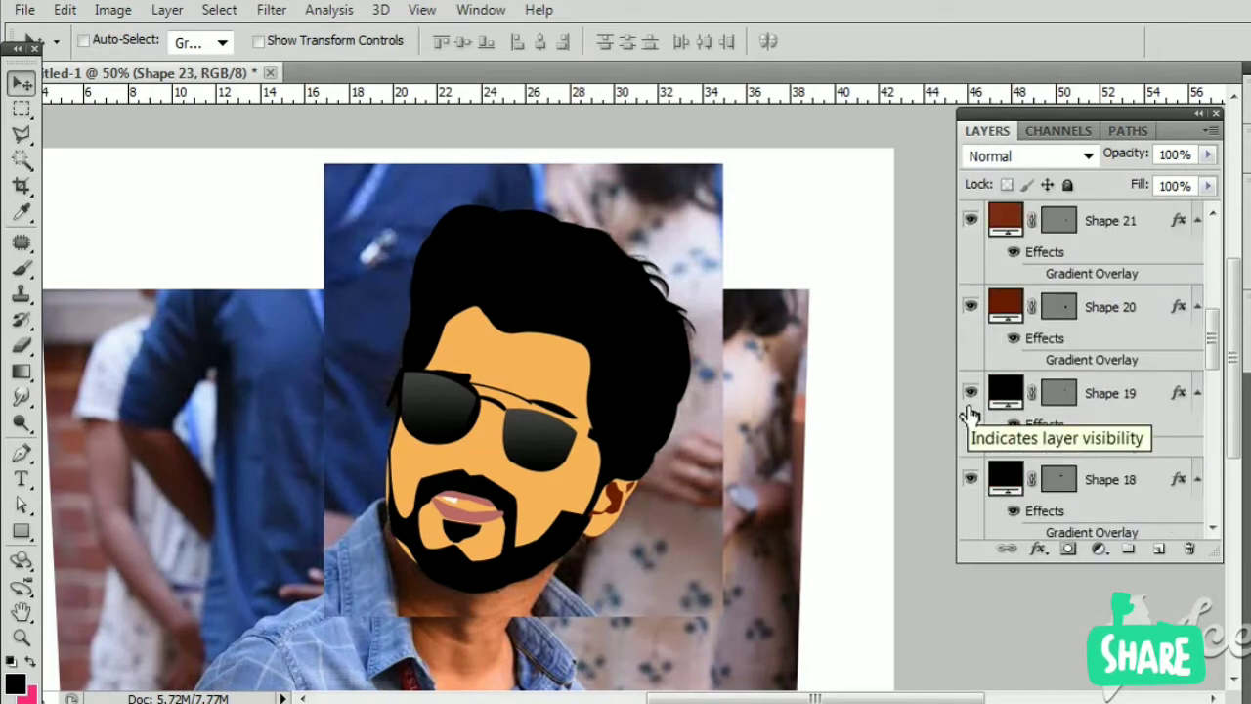
{"action": "scroll", "coordinate": [971, 415], "scroll_direction": "down", "scroll_amount": 3}
{"action": "scroll", "coordinate": [970, 415], "scroll_direction": "down", "scroll_amount": 2}
{"action": "left_click_drag", "start_coordinate": [970, 213], "coordinate": [970, 391]}
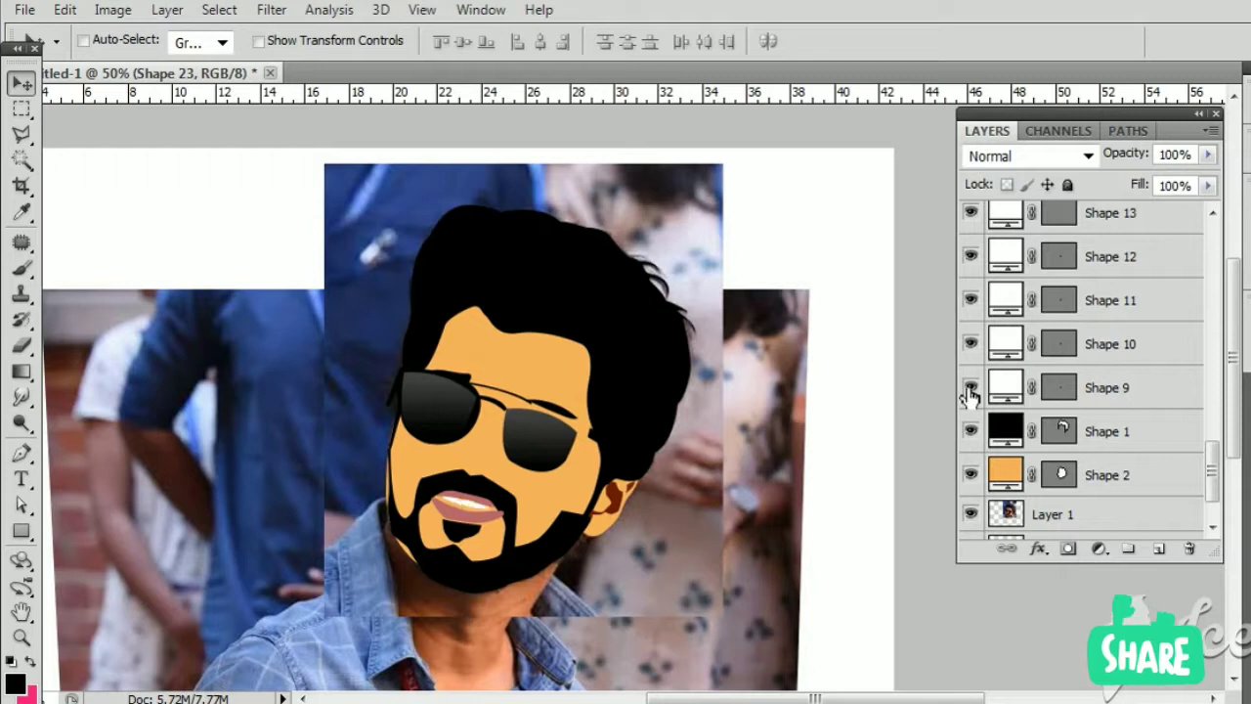
{"action": "scroll", "coordinate": [970, 395], "scroll_direction": "down", "scroll_amount": 2}
{"action": "scroll", "coordinate": [970, 396], "scroll_direction": "up", "scroll_amount": 5}
{"action": "scroll", "coordinate": [970, 396], "scroll_direction": "up", "scroll_amount": 5}
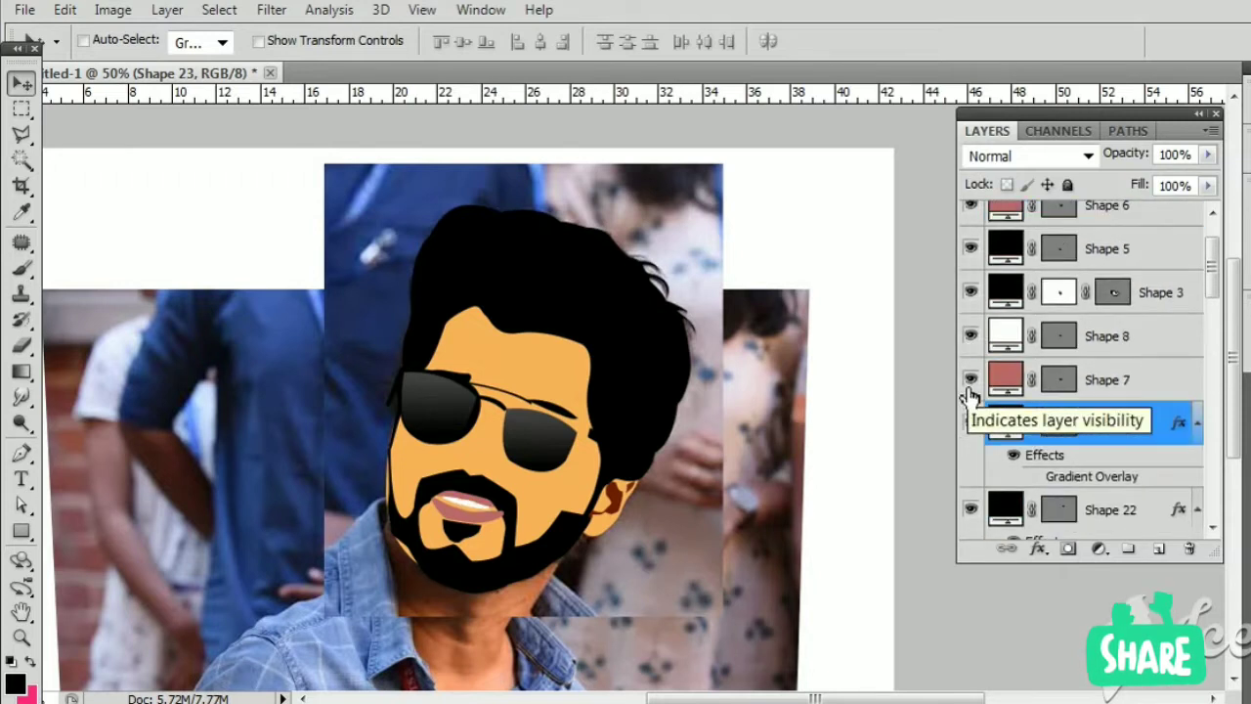
{"action": "scroll", "coordinate": [968, 250], "scroll_direction": "up", "scroll_amount": 1}
{"action": "left_click", "coordinate": [968, 222]}
{"action": "left_click", "coordinate": [970, 224]}
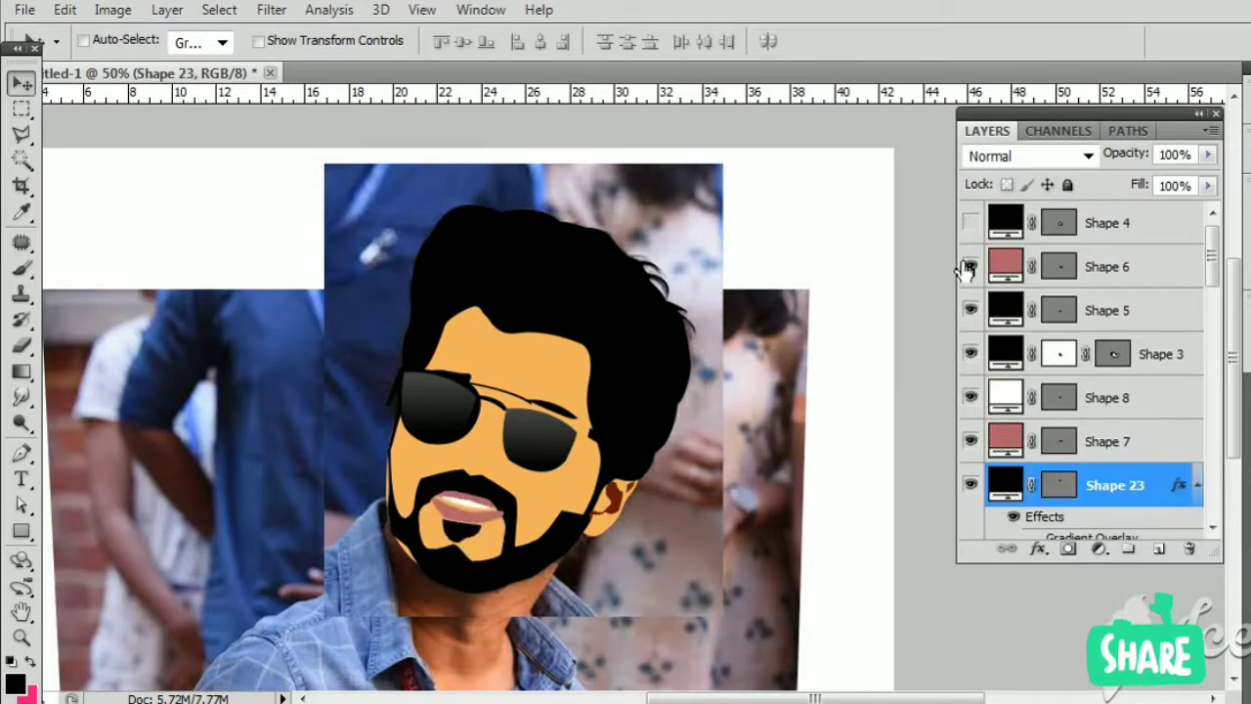
Step: Change the Shape 2 skin layer's fill to a paler orange
{"action": "right_click", "coordinate": [545, 388]}
{"action": "left_click", "coordinate": [840, 396]}
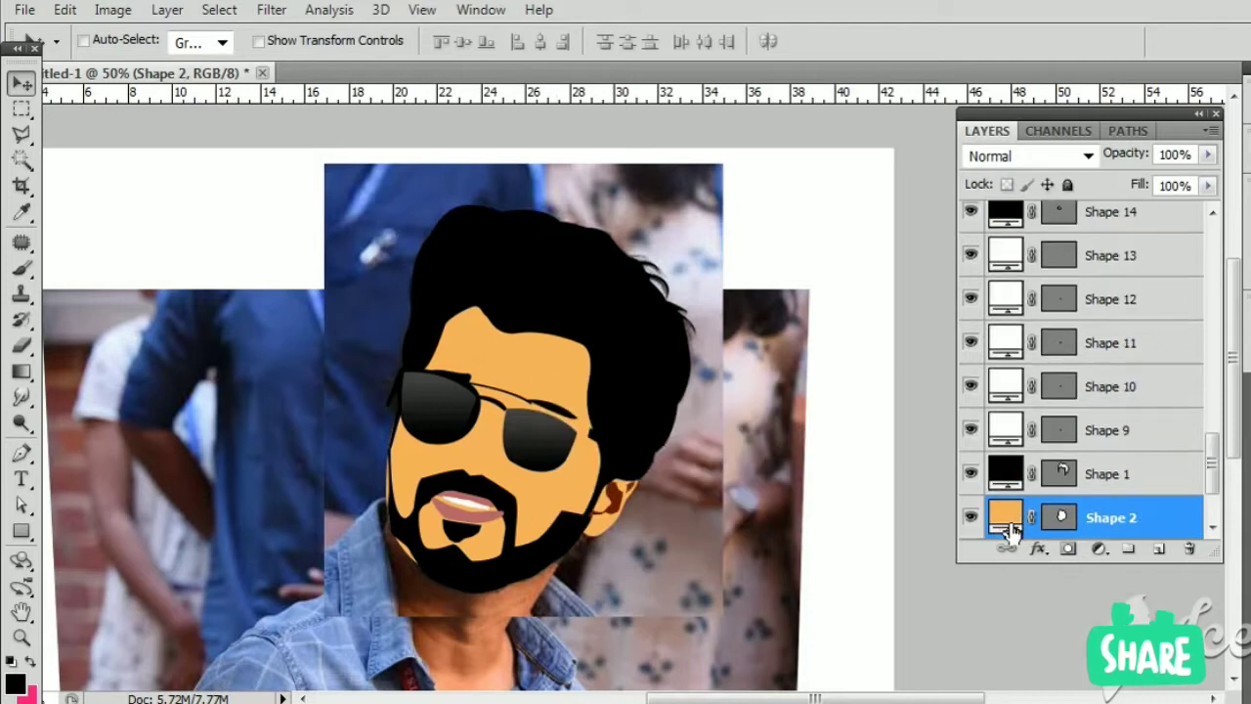
{"action": "double_click", "coordinate": [1016, 528]}
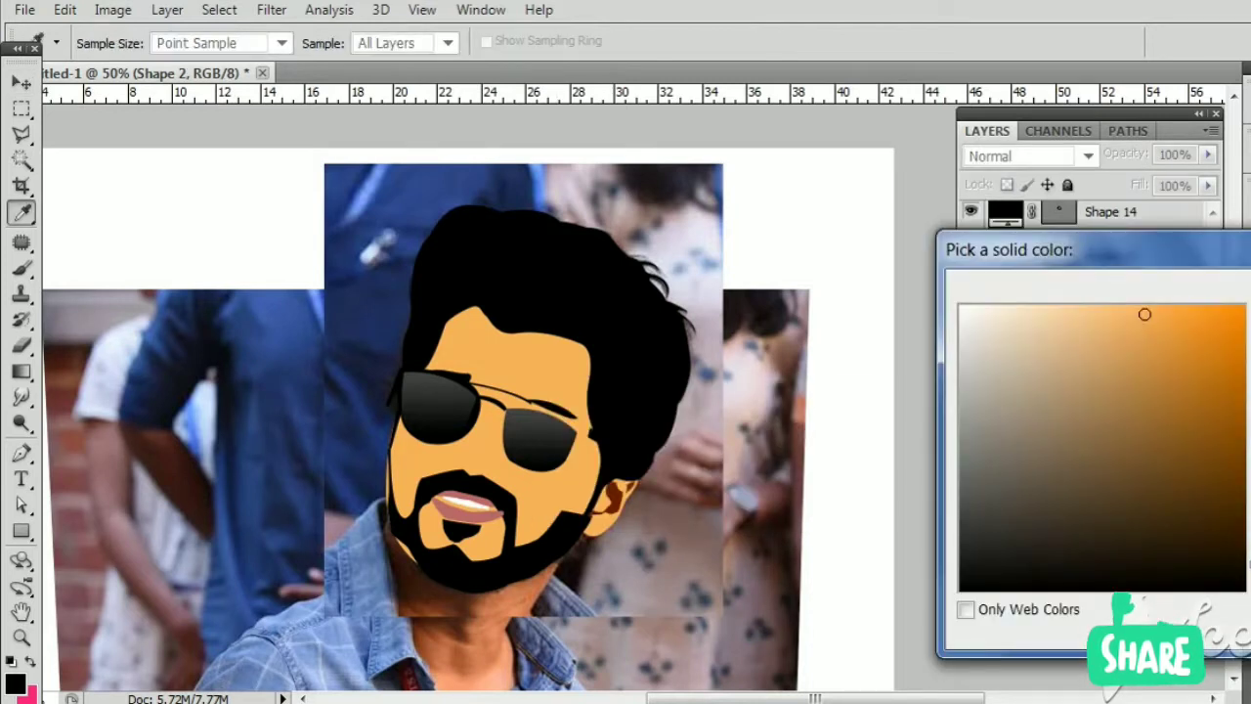
{"action": "left_click", "coordinate": [1084, 318]}
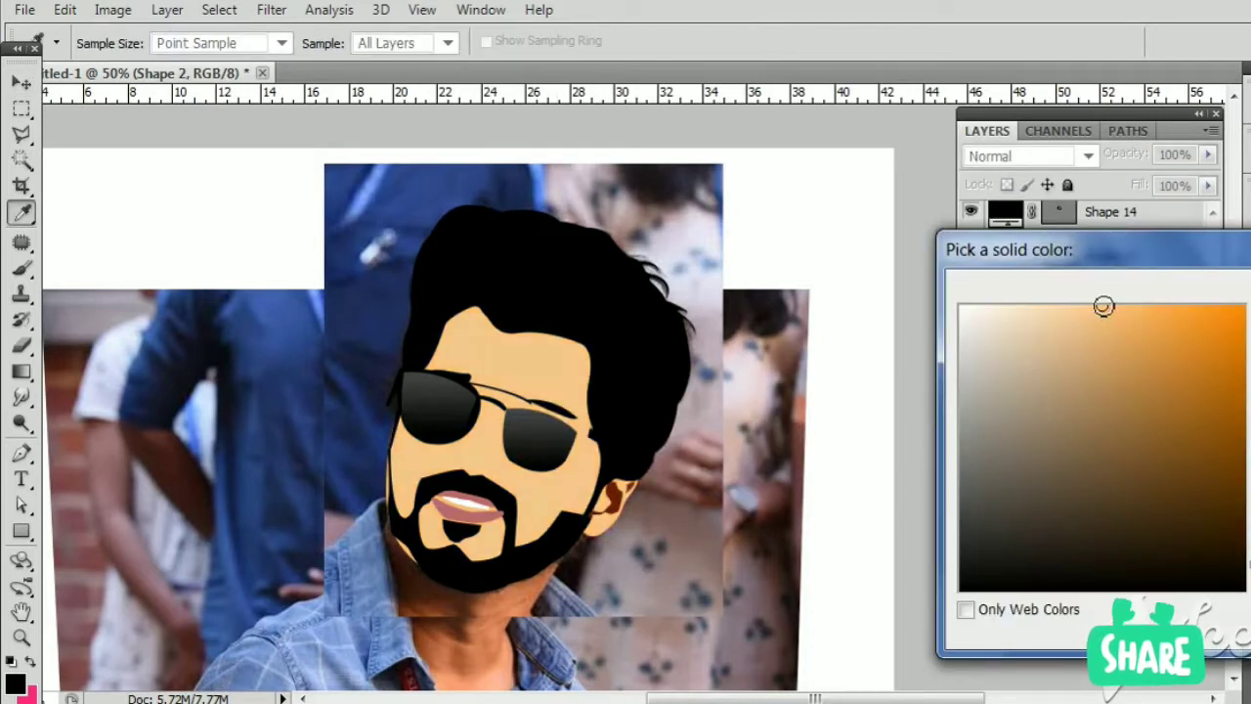
{"action": "key", "text": "Return"}
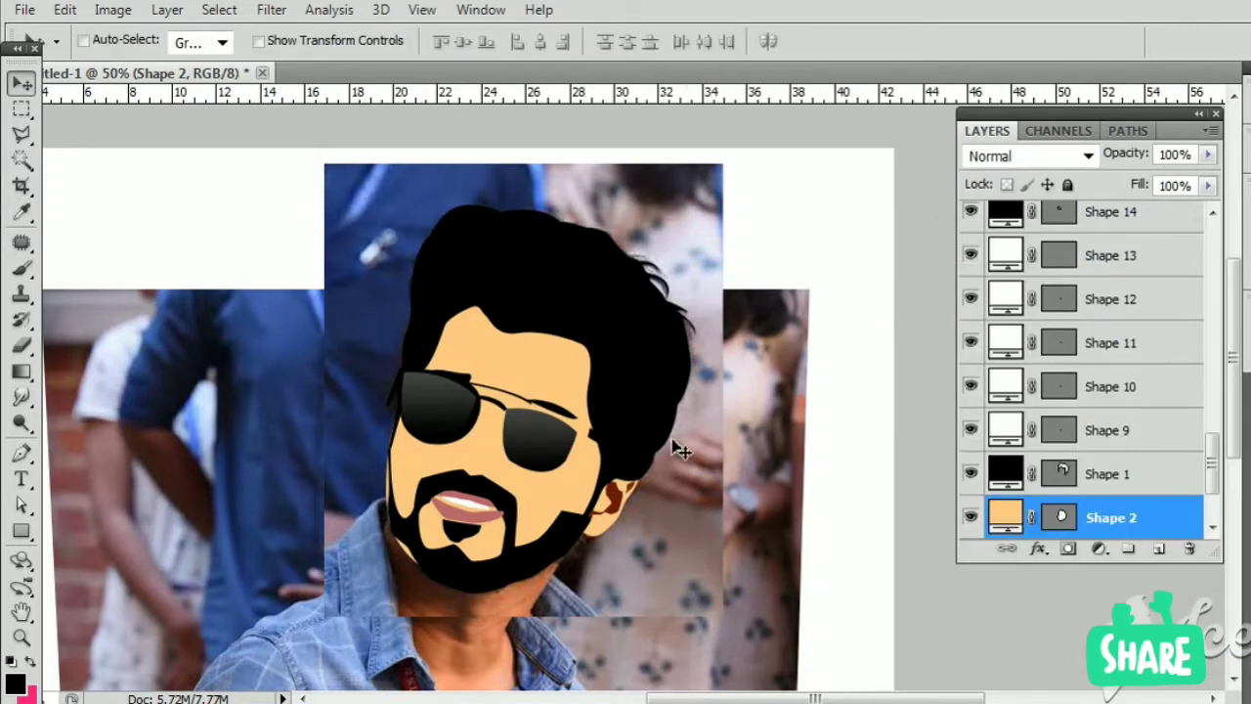
Step: Show Shape 15 for the sunglasses, hide the skin shape, and zoom to 200% on the glasses
{"action": "scroll", "coordinate": [1111, 436], "scroll_direction": "up", "scroll_amount": 3}
{"action": "scroll", "coordinate": [1065, 469], "scroll_direction": "up", "scroll_amount": 3}
{"action": "left_click", "coordinate": [970, 518]}
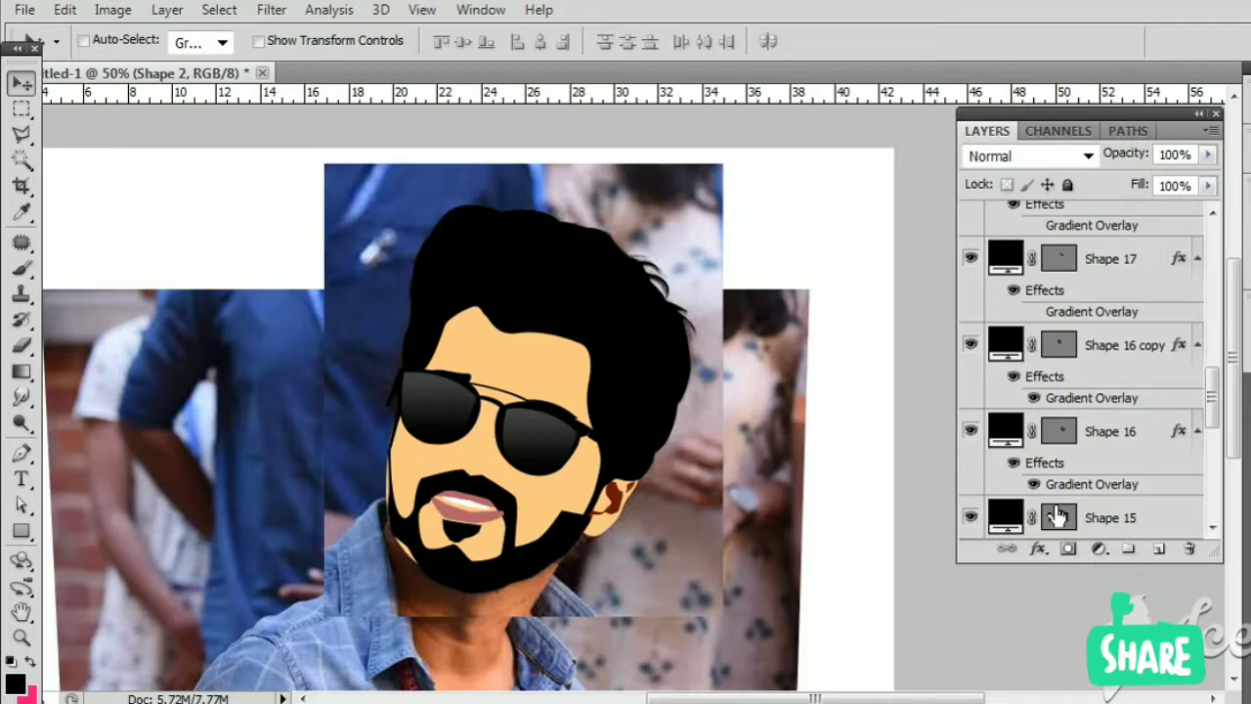
{"action": "scroll", "coordinate": [1056, 508], "scroll_direction": "down", "scroll_amount": 10}
{"action": "left_click", "coordinate": [970, 412]}
{"action": "key", "text": "ctrl+plus"}
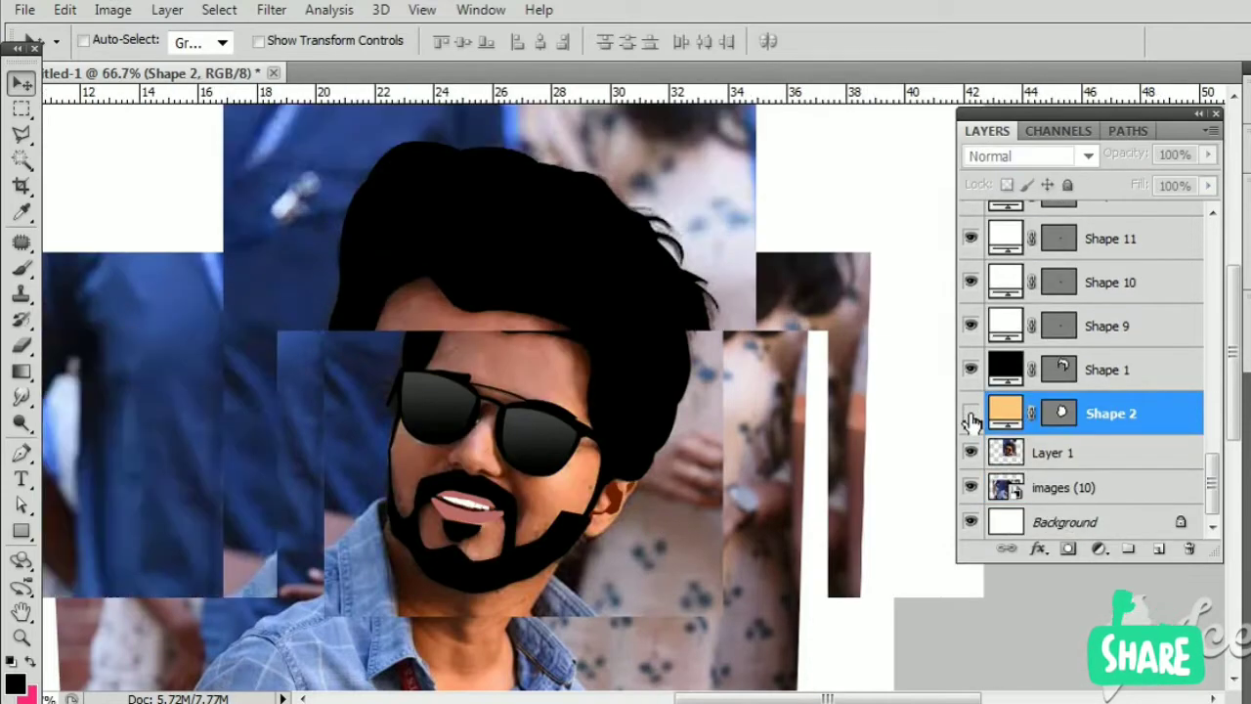
{"action": "key", "text": "ctrl+plus"}
{"action": "key", "text": "p"}
{"action": "key", "text": "ctrl+plus"}
Step: Pen-trace a thin outline shape down the nose side, around both nostrils, and along the underside
{"action": "mouse_move", "coordinate": [181, 558]}
{"action": "left_mouse_down"}
{"action": "mouse_move", "coordinate": [678, 433]}
{"action": "mouse_move", "coordinate": [470, 411]}
{"action": "left_mouse_up"}
{"action": "left_click", "coordinate": [428, 416]}
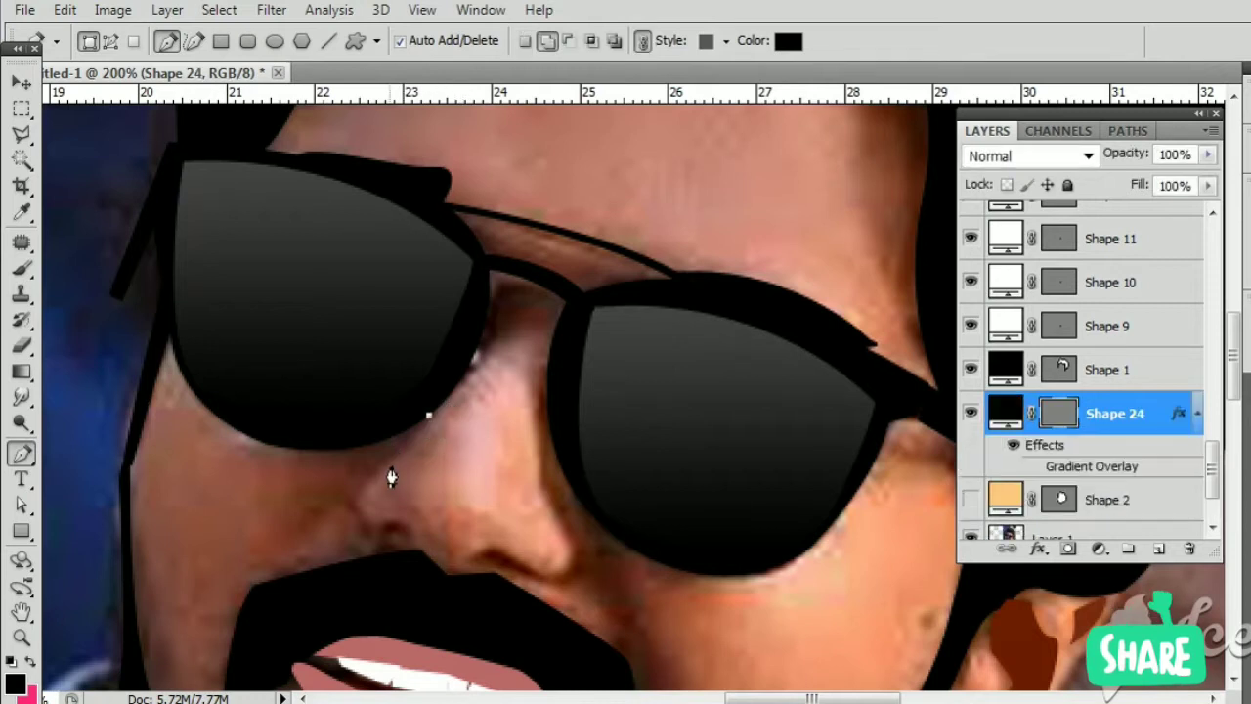
{"action": "left_click", "coordinate": [357, 525]}
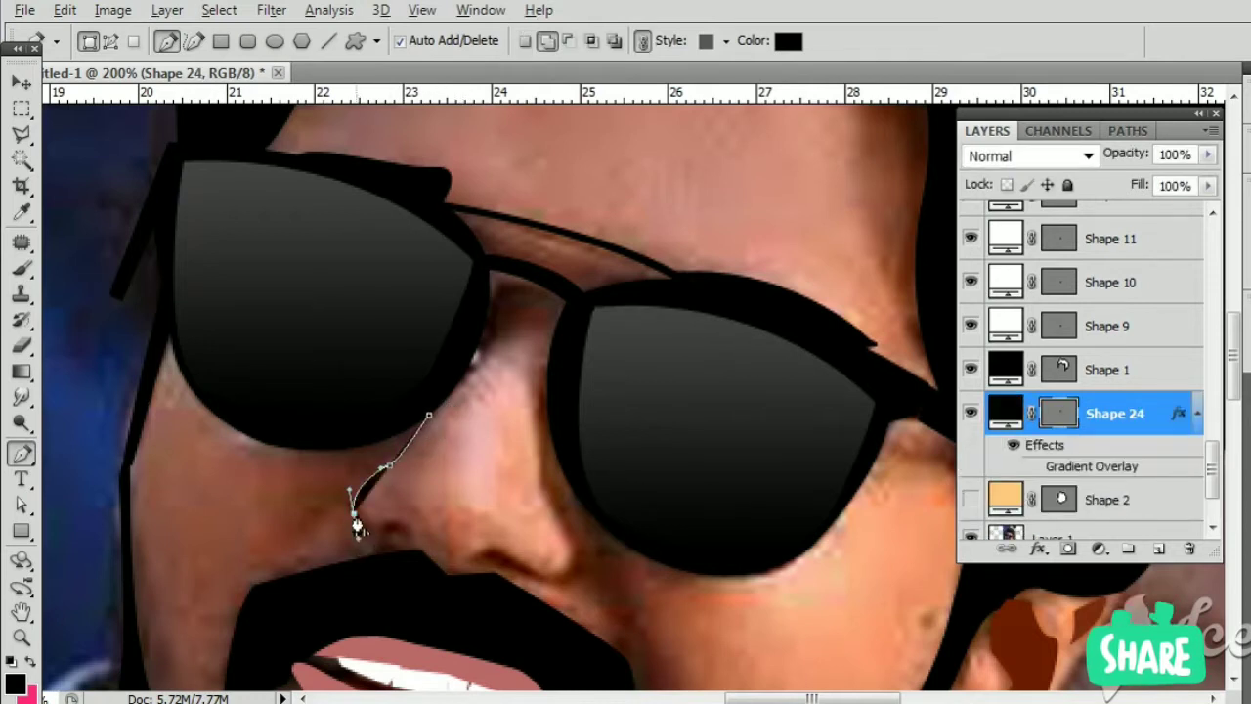
{"action": "left_click_drag", "start_coordinate": [401, 528], "coordinate": [432, 509]}
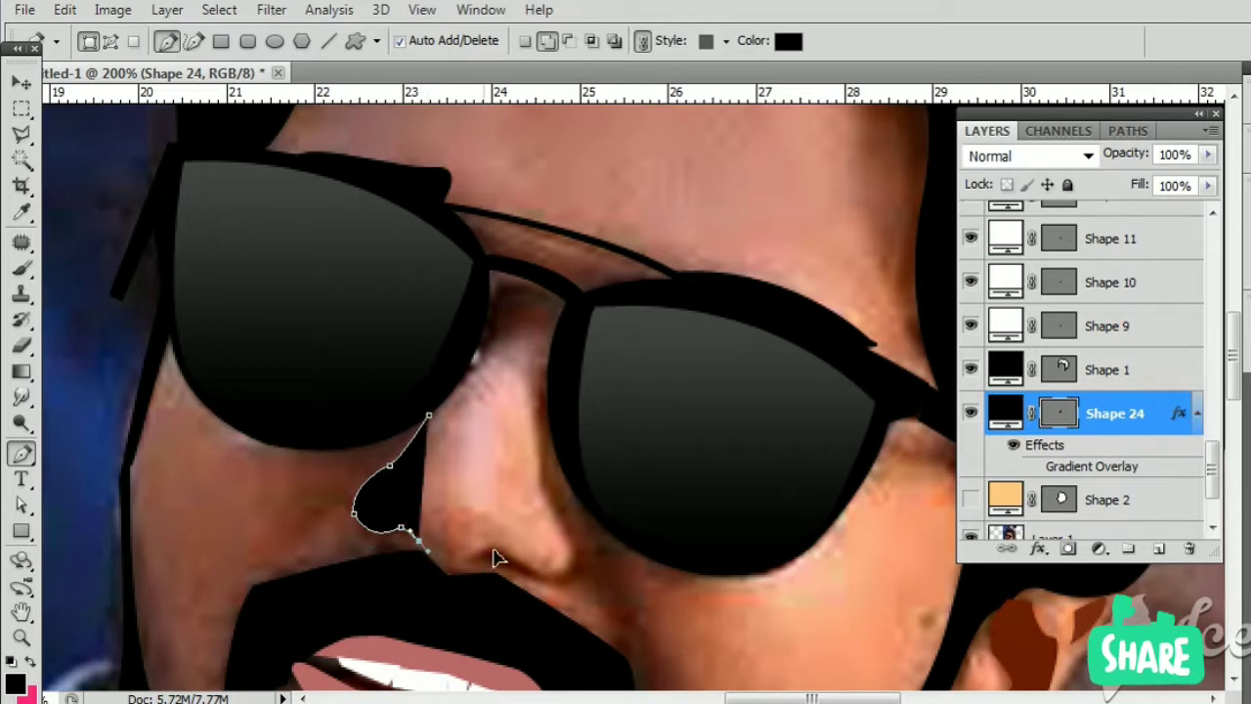
{"action": "mouse_move", "coordinate": [485, 555]}
{"action": "left_mouse_down"}
{"action": "mouse_move", "coordinate": [521, 536]}
{"action": "mouse_move", "coordinate": [525, 575]}
{"action": "mouse_move", "coordinate": [594, 529]}
{"action": "left_mouse_up"}
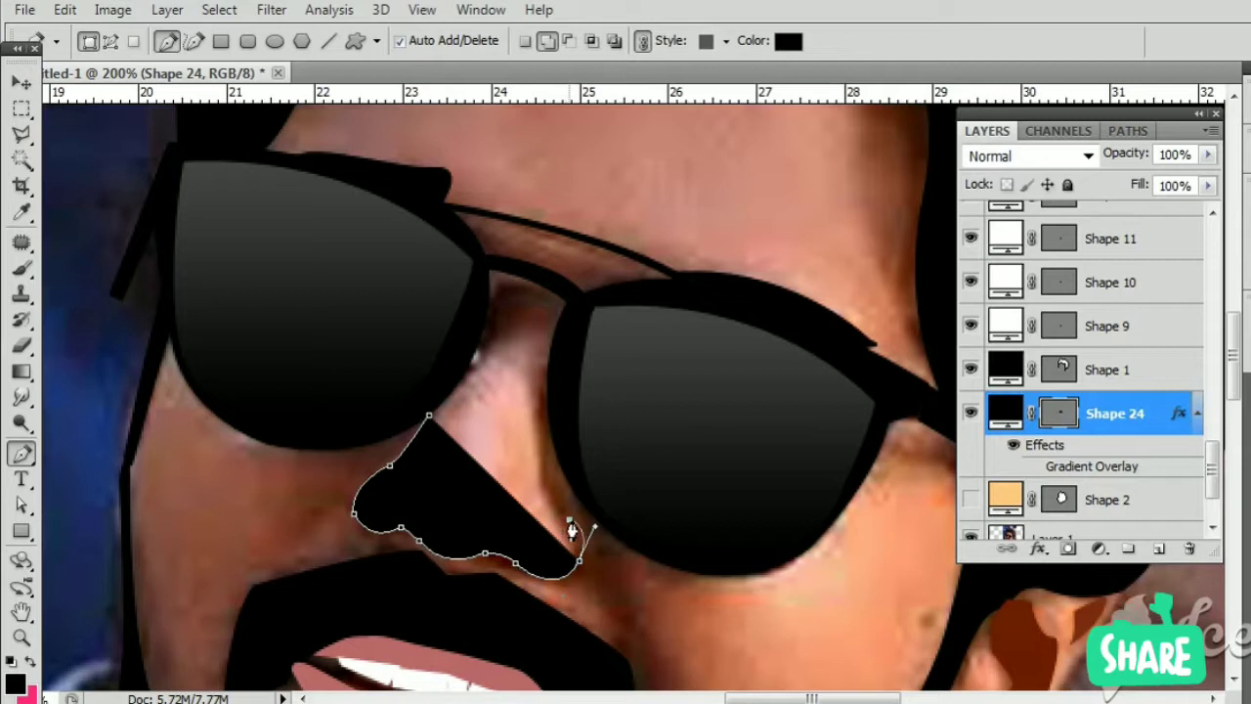
{"action": "left_click", "coordinate": [570, 520]}
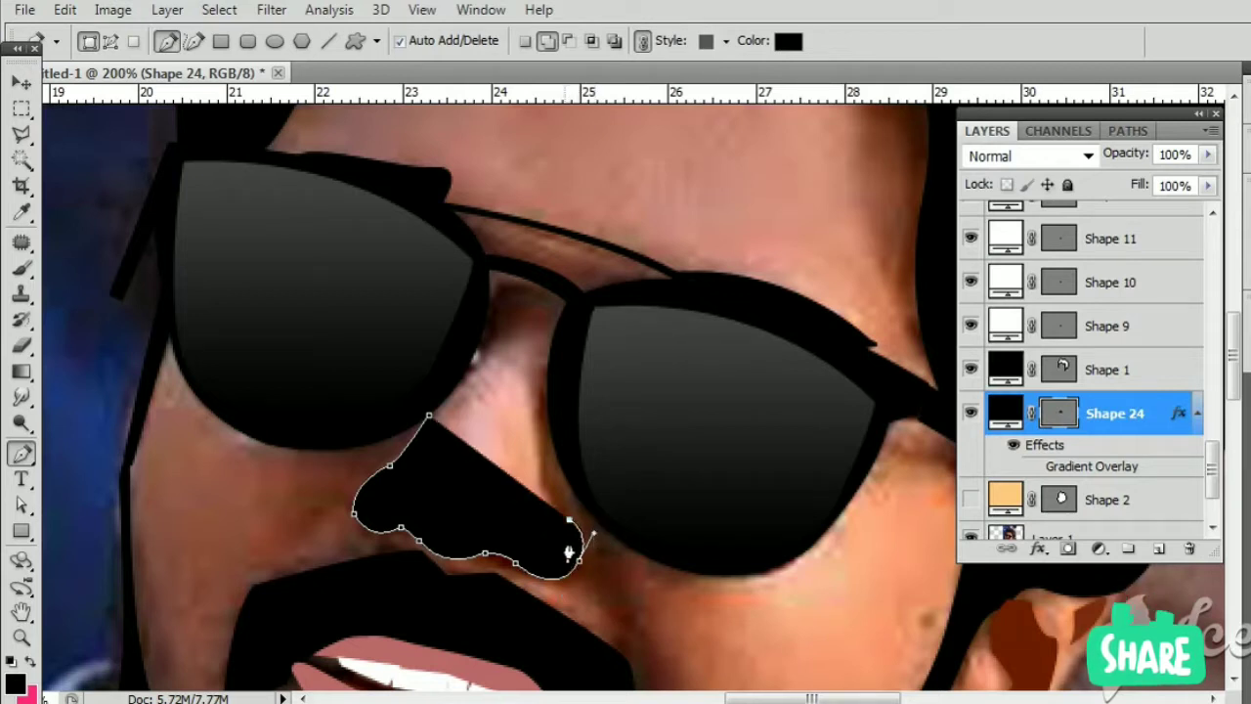
{"action": "left_click_drag", "start_coordinate": [564, 581], "coordinate": [434, 553]}
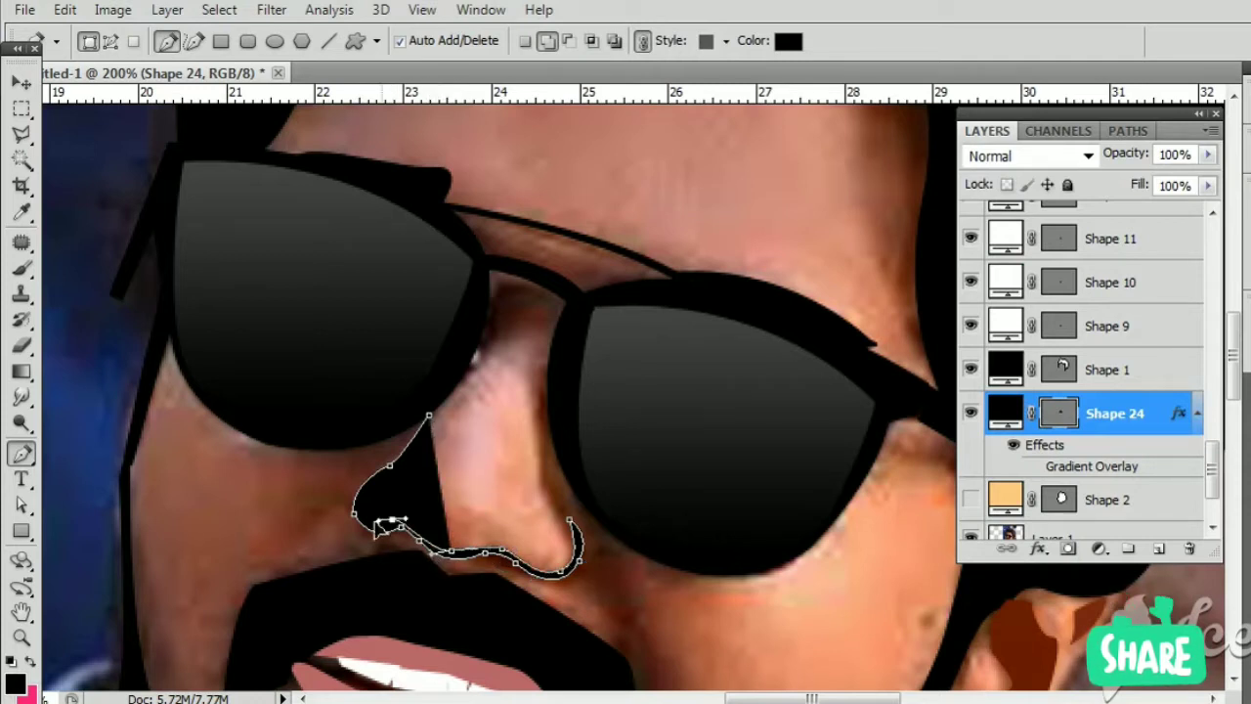
{"action": "mouse_move", "coordinate": [372, 528]}
{"action": "left_mouse_down"}
{"action": "mouse_move", "coordinate": [363, 513]}
{"action": "mouse_move", "coordinate": [406, 478]}
{"action": "left_mouse_up"}
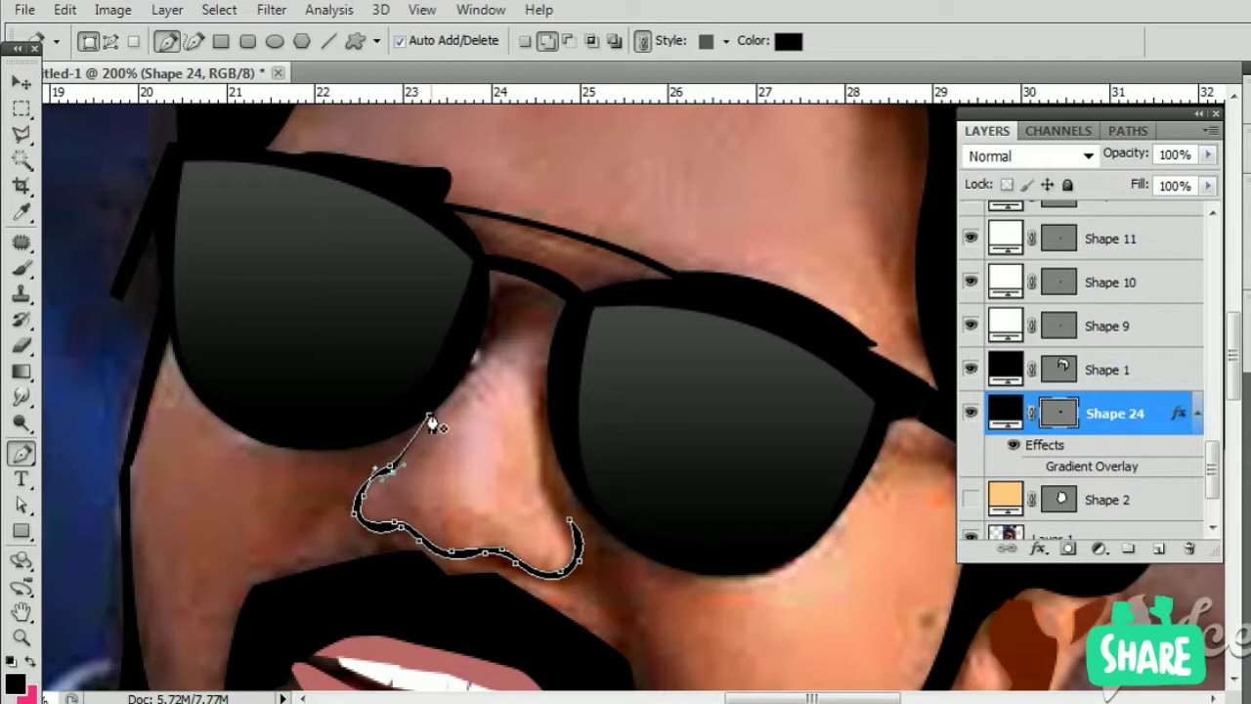
{"action": "key", "text": "Return"}
Step: Recolour the nose outline shape brown
{"action": "key", "text": "v"}
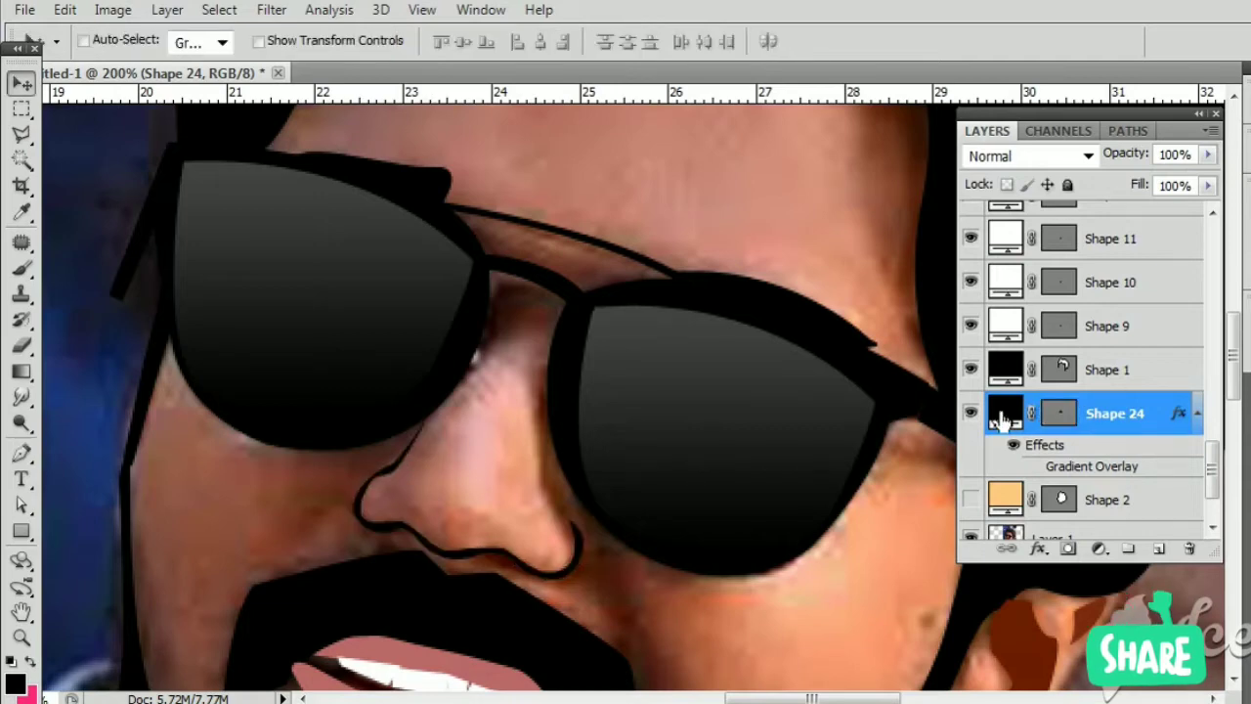
{"action": "double_click", "coordinate": [1001, 418]}
{"action": "left_click", "coordinate": [325, 482]}
{"action": "key", "text": "Return"}
{"action": "left_click_drag", "start_coordinate": [399, 544], "coordinate": [360, 594]}
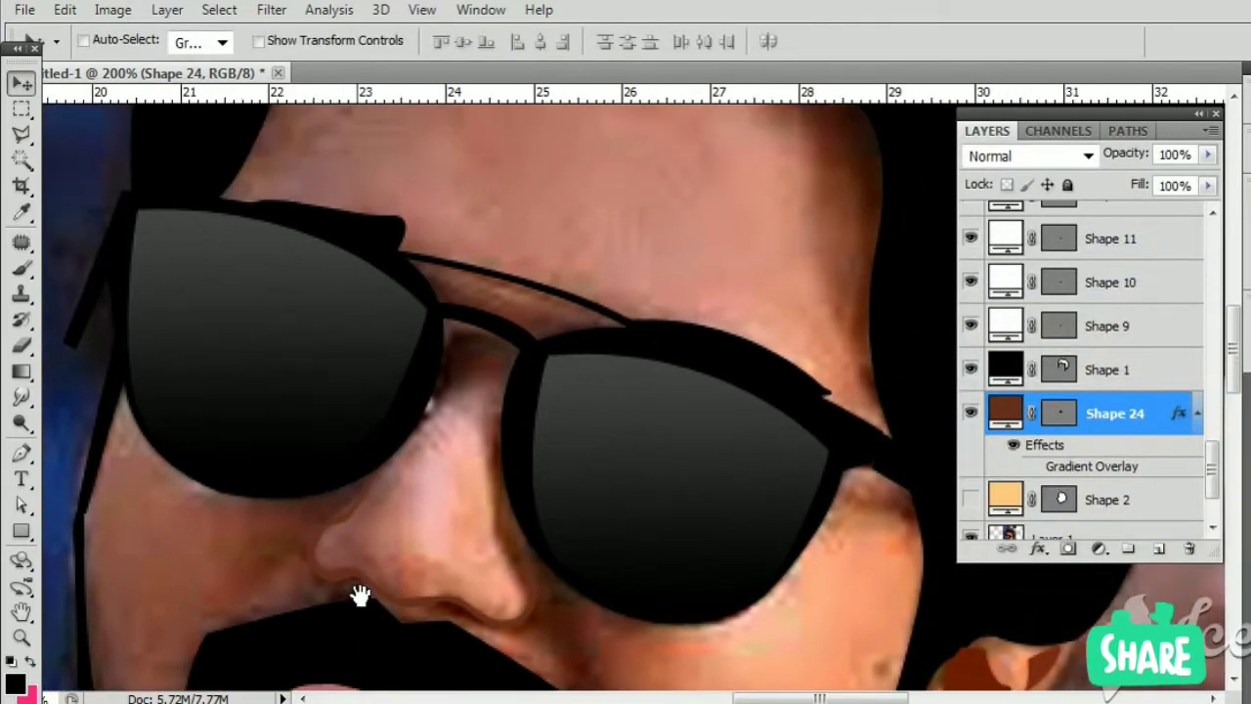
Step: Draw a brown shadow shape at the nose bridge beside the left lens
{"action": "key", "text": "p"}
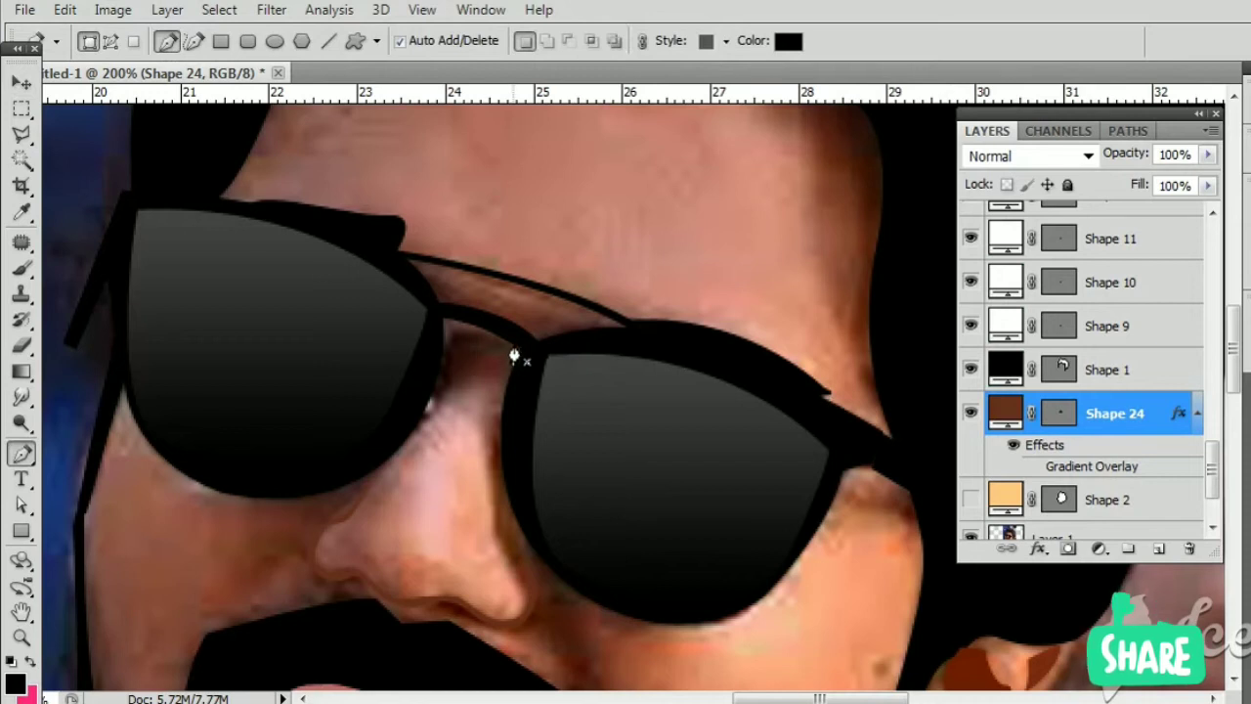
{"action": "left_click", "coordinate": [513, 344]}
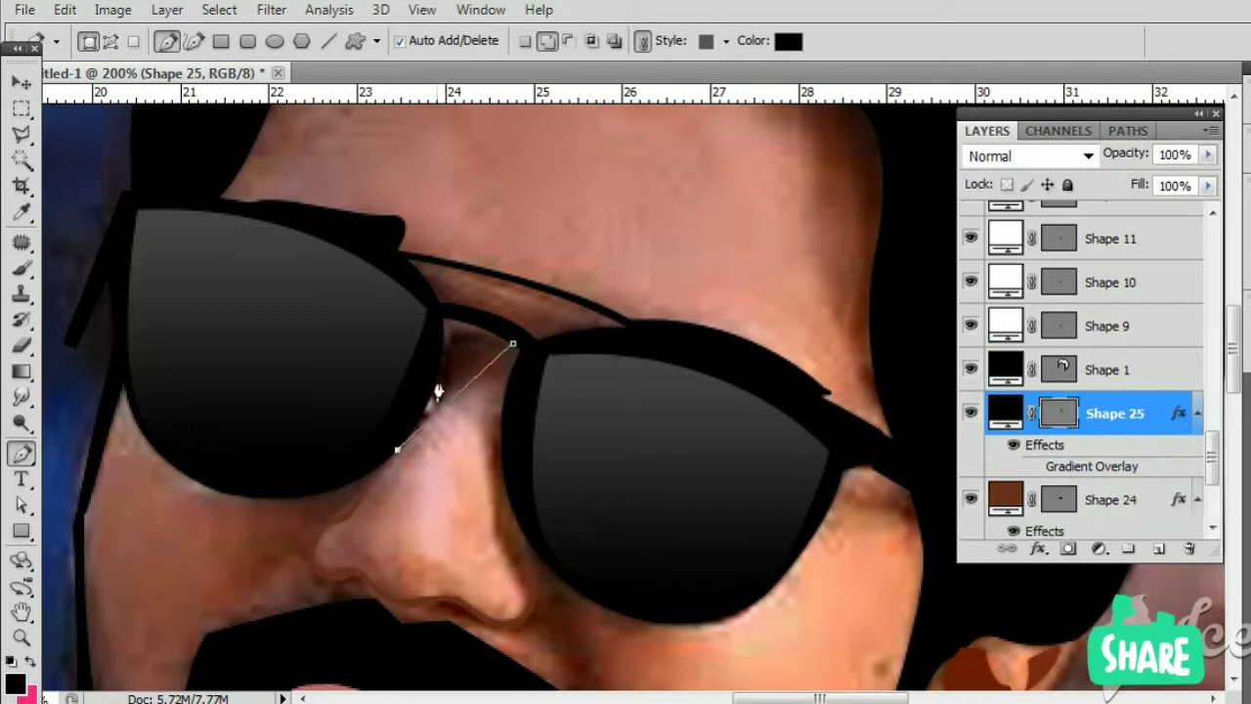
{"action": "left_click", "coordinate": [440, 341]}
{"action": "left_click", "coordinate": [509, 344]}
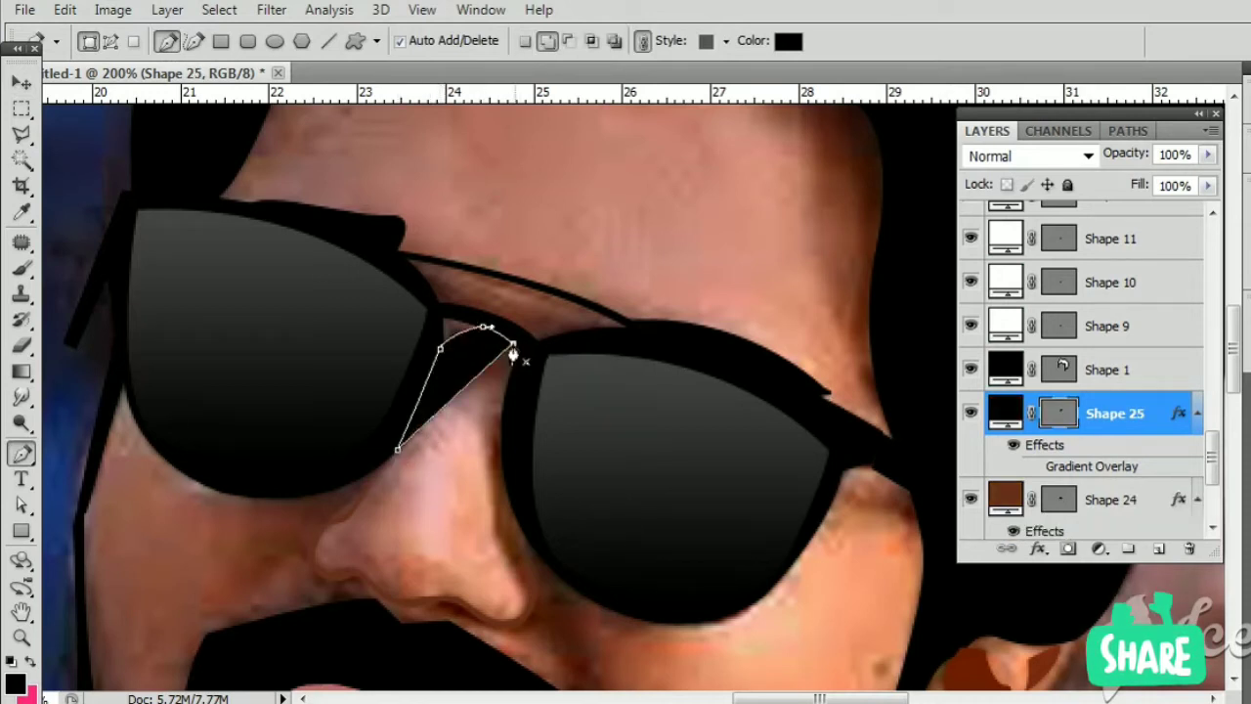
{"action": "double_click", "coordinate": [1004, 412]}
{"action": "key", "text": "Return"}
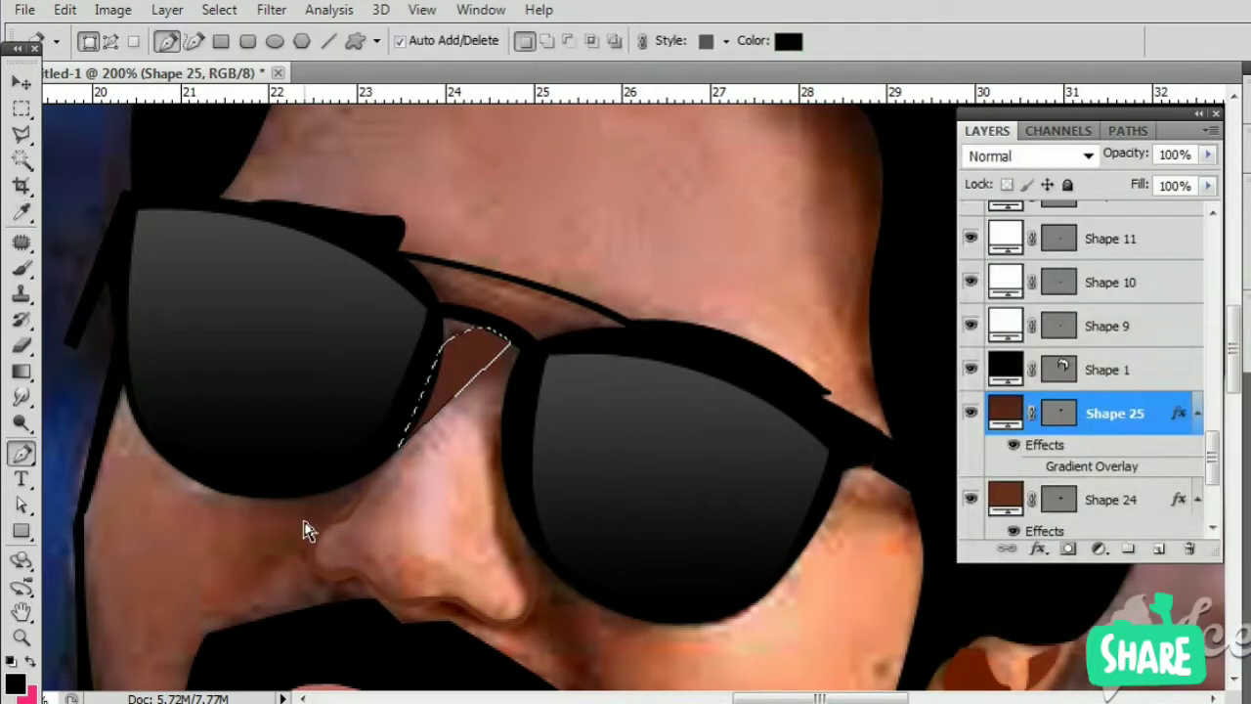
{"action": "key", "text": "Return"}
Step: Pen-draw a curved Shape 26 down the right side of the nose and close it
{"action": "left_click", "coordinate": [486, 382]}
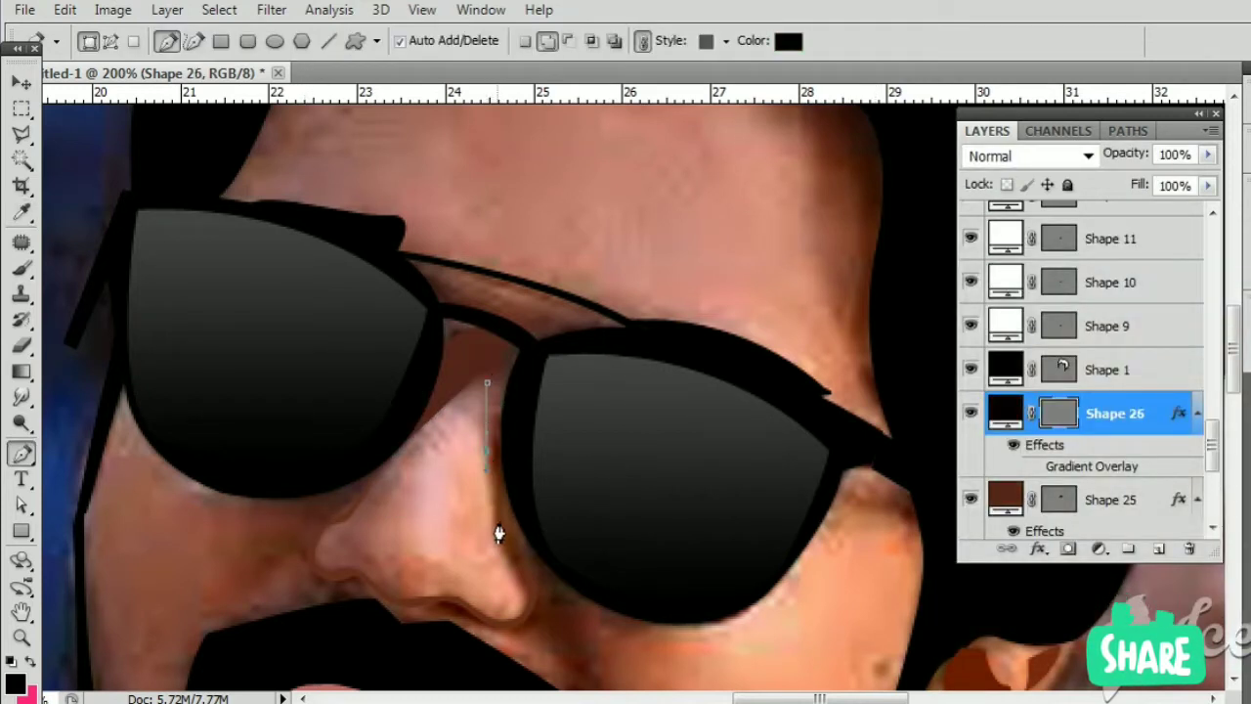
{"action": "left_click_drag", "start_coordinate": [498, 532], "coordinate": [510, 563]}
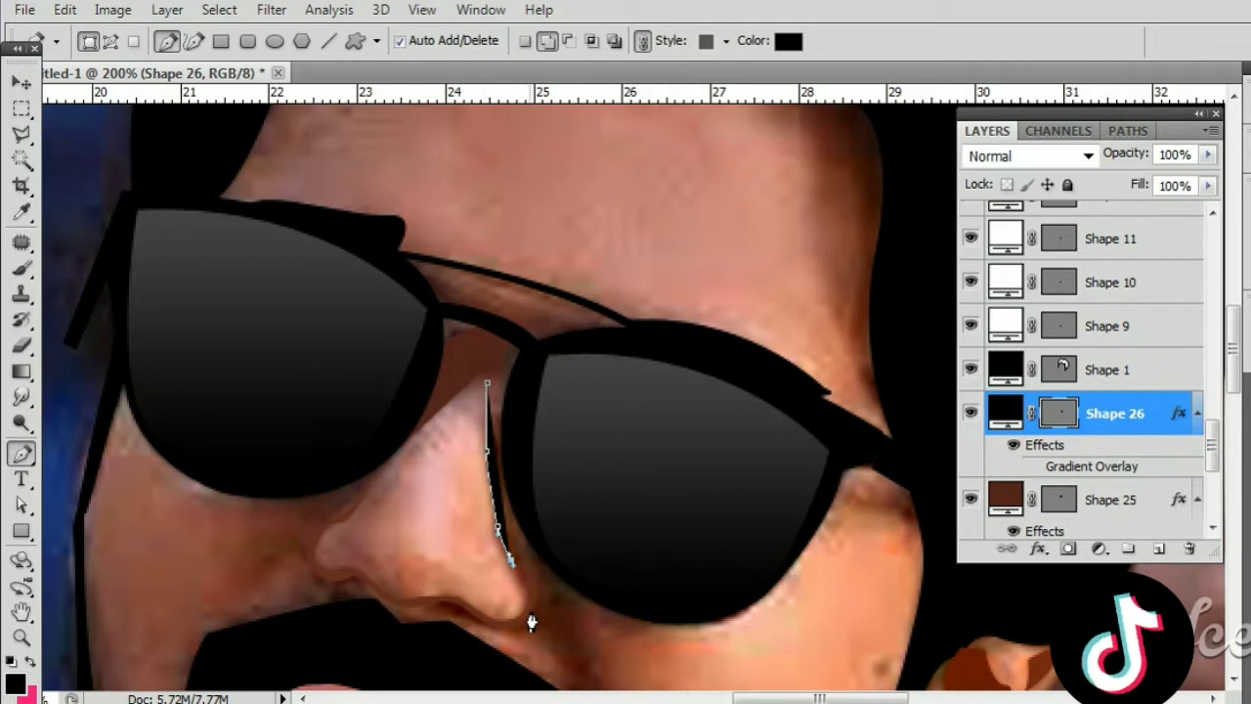
{"action": "left_click_drag", "start_coordinate": [529, 608], "coordinate": [527, 624]}
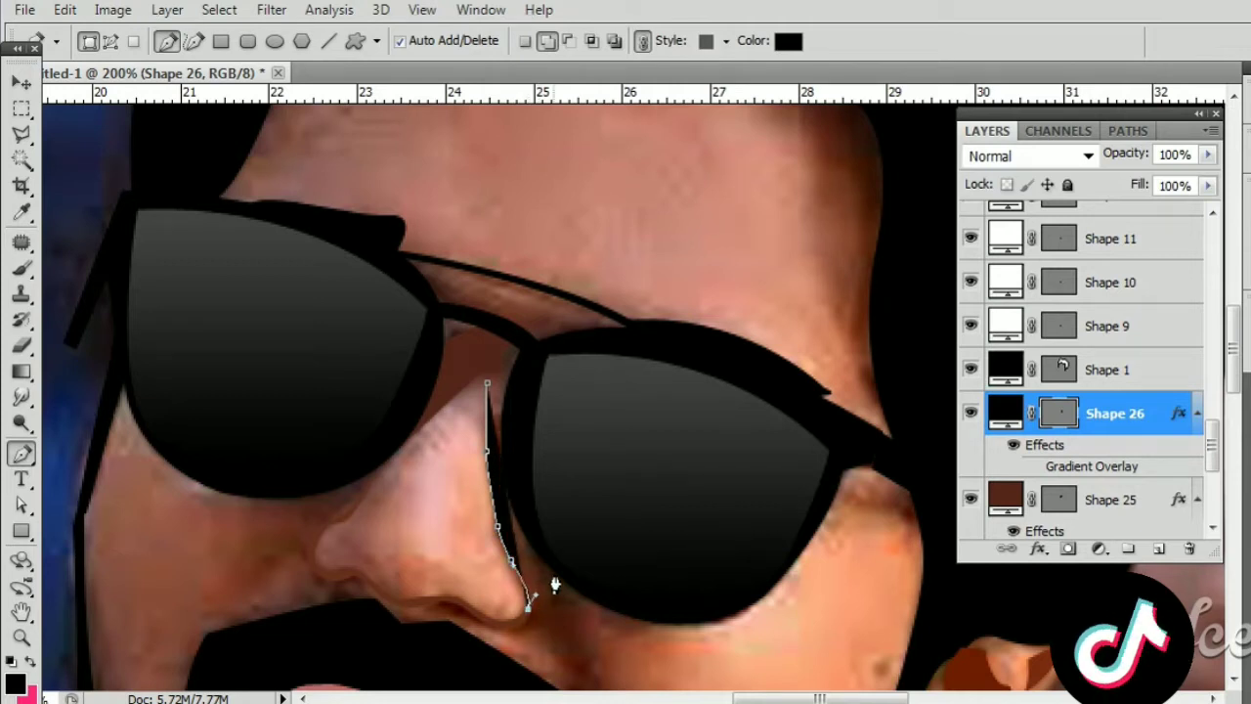
{"action": "left_click_drag", "start_coordinate": [554, 540], "coordinate": [552, 532]}
{"action": "left_click_drag", "start_coordinate": [522, 397], "coordinate": [530, 358]}
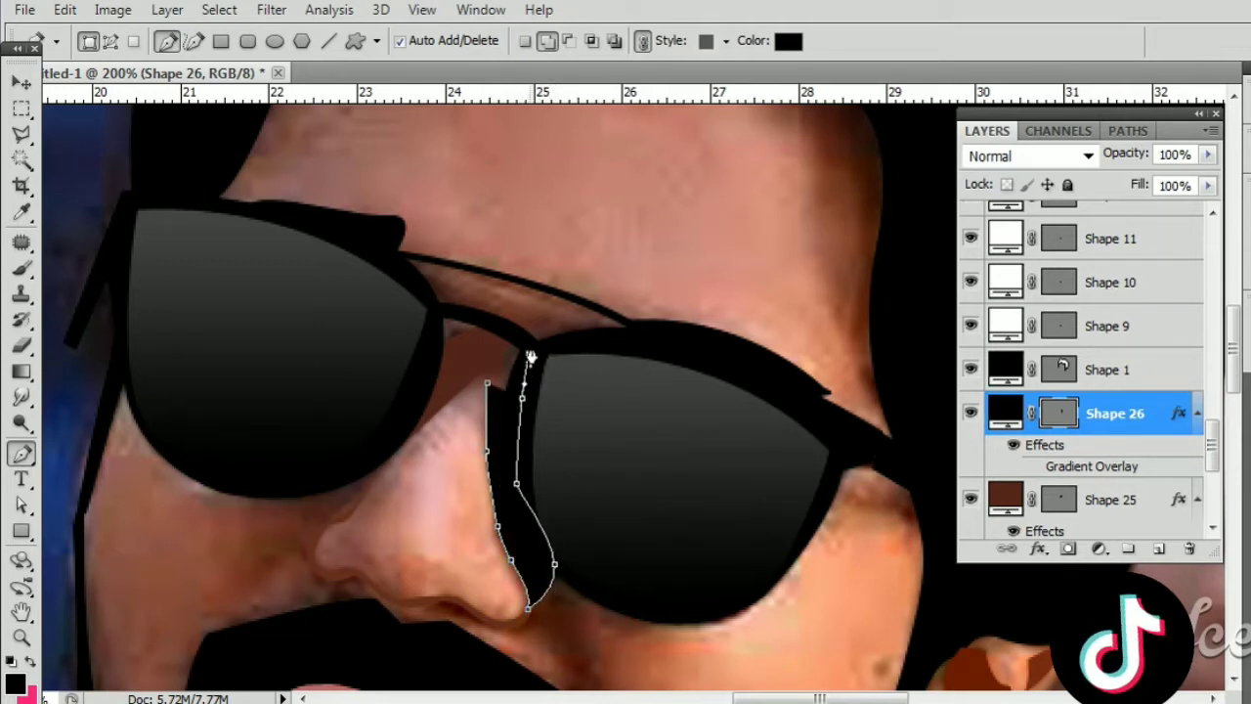
{"action": "left_click", "coordinate": [491, 384]}
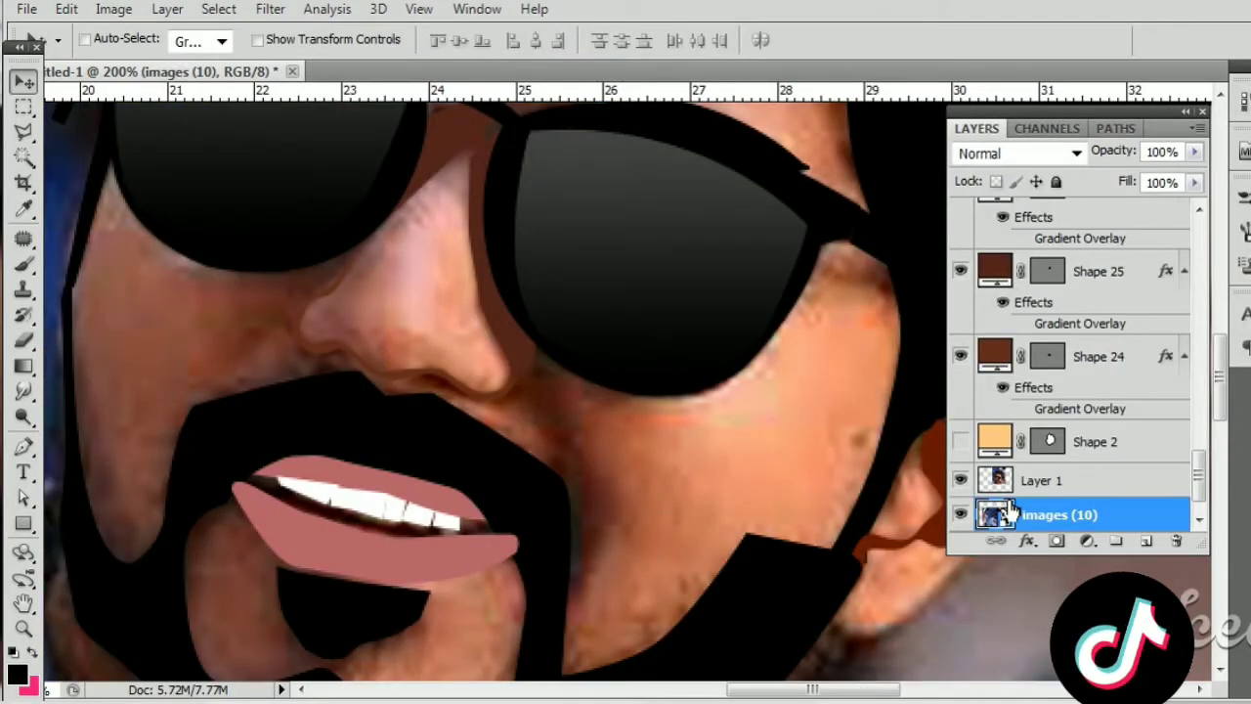
Step: Show the skin fill, add a new layer above it, and set a darker orange paint colour
{"action": "scroll", "coordinate": [1011, 508], "scroll_direction": "down", "scroll_amount": 1}
{"action": "scroll", "coordinate": [1006, 498], "scroll_direction": "up", "scroll_amount": 2}
{"action": "left_click", "coordinate": [961, 493]}
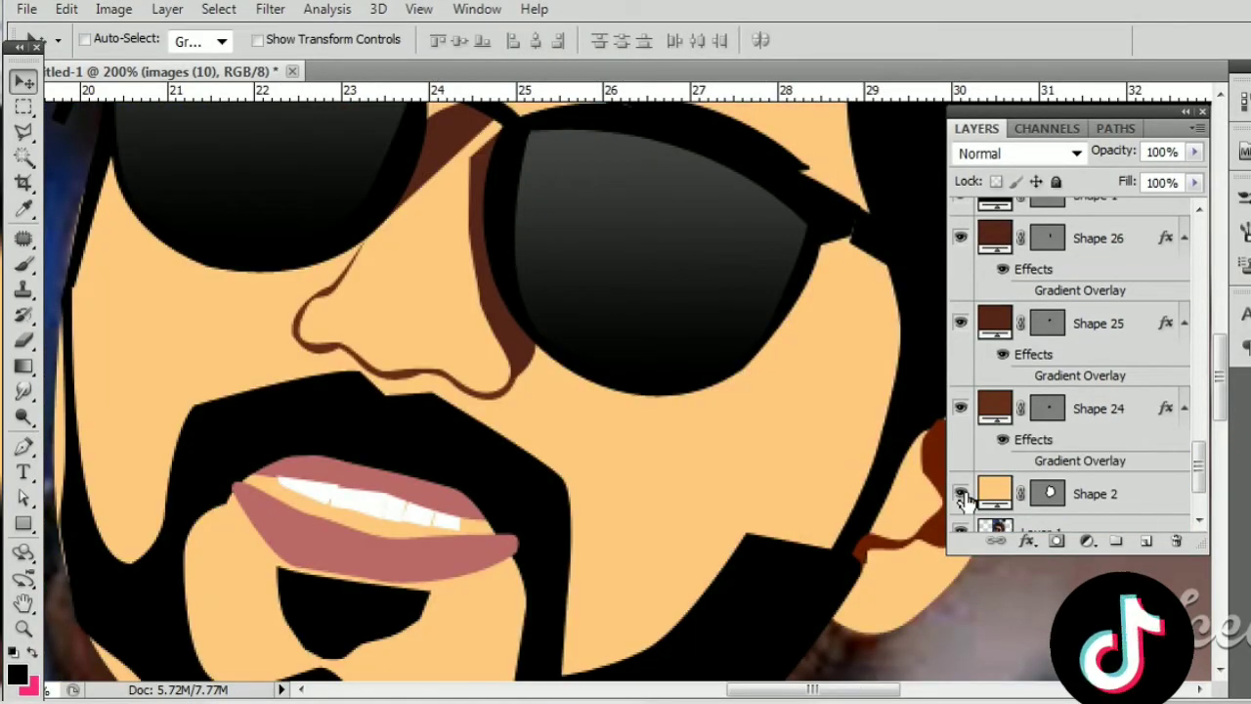
{"action": "key", "text": "i"}
{"action": "left_click", "coordinate": [747, 469]}
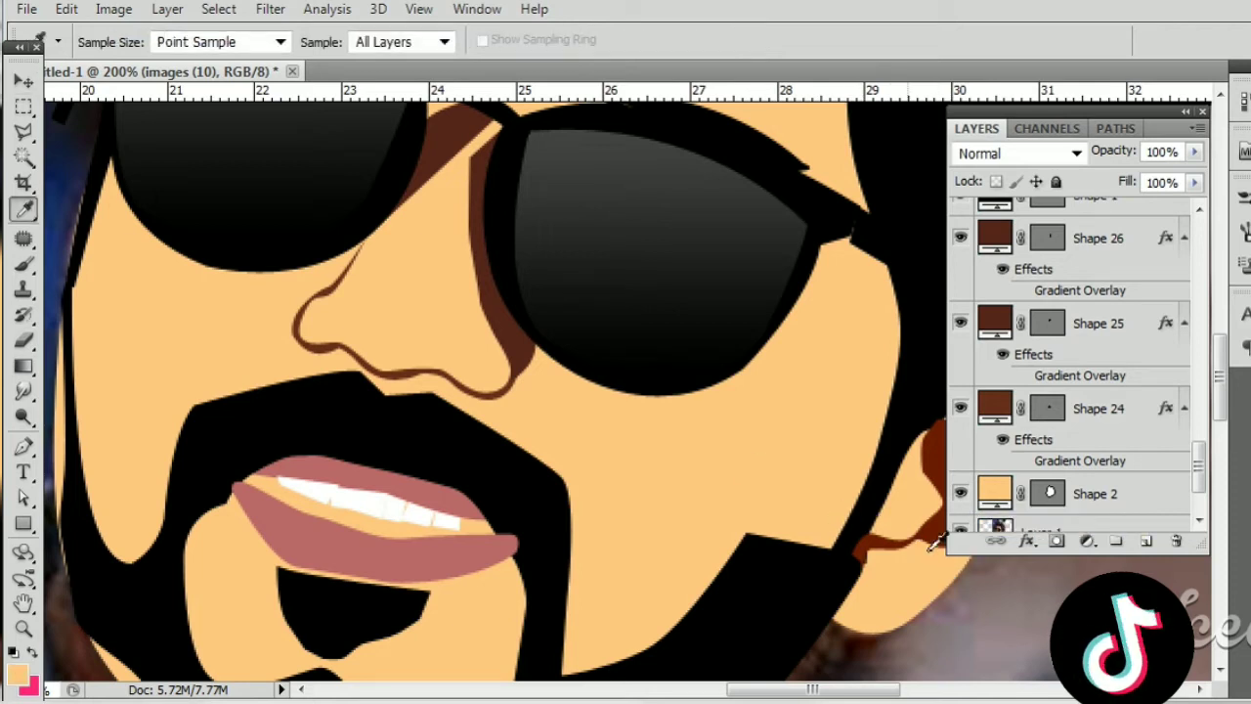
{"action": "left_click", "coordinate": [1109, 500]}
{"action": "left_click", "coordinate": [1145, 542]}
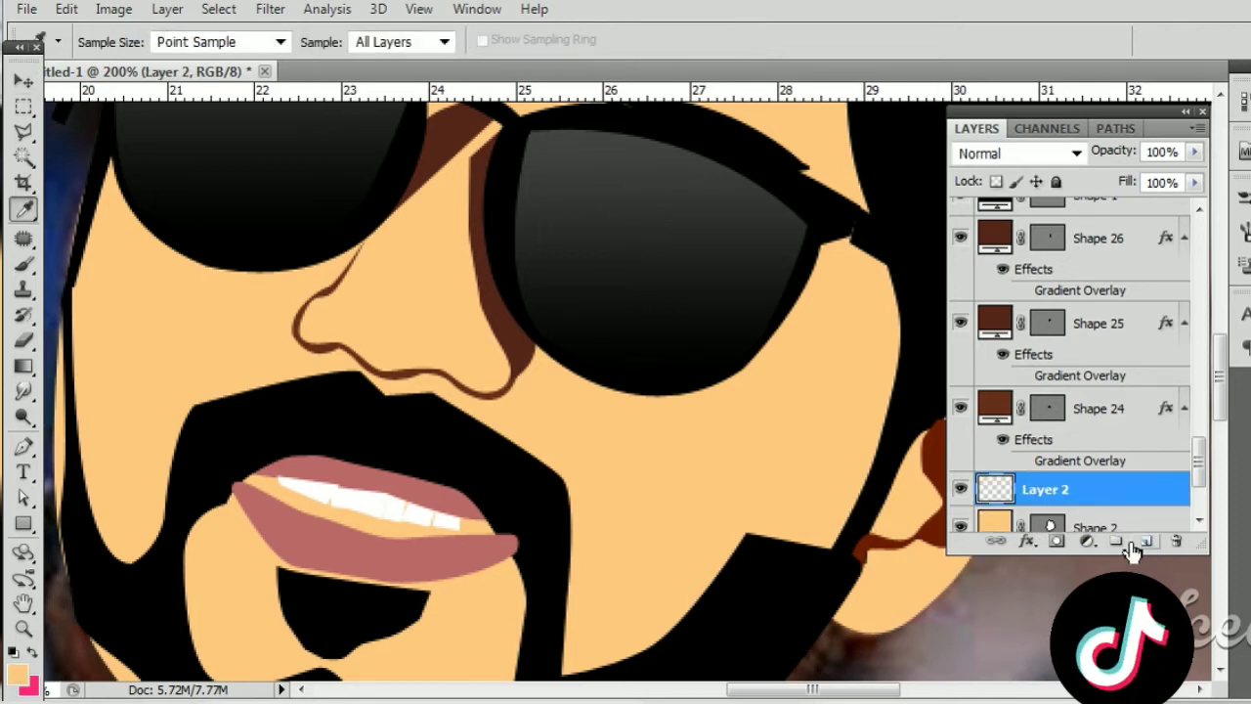
{"action": "left_click", "coordinate": [18, 676]}
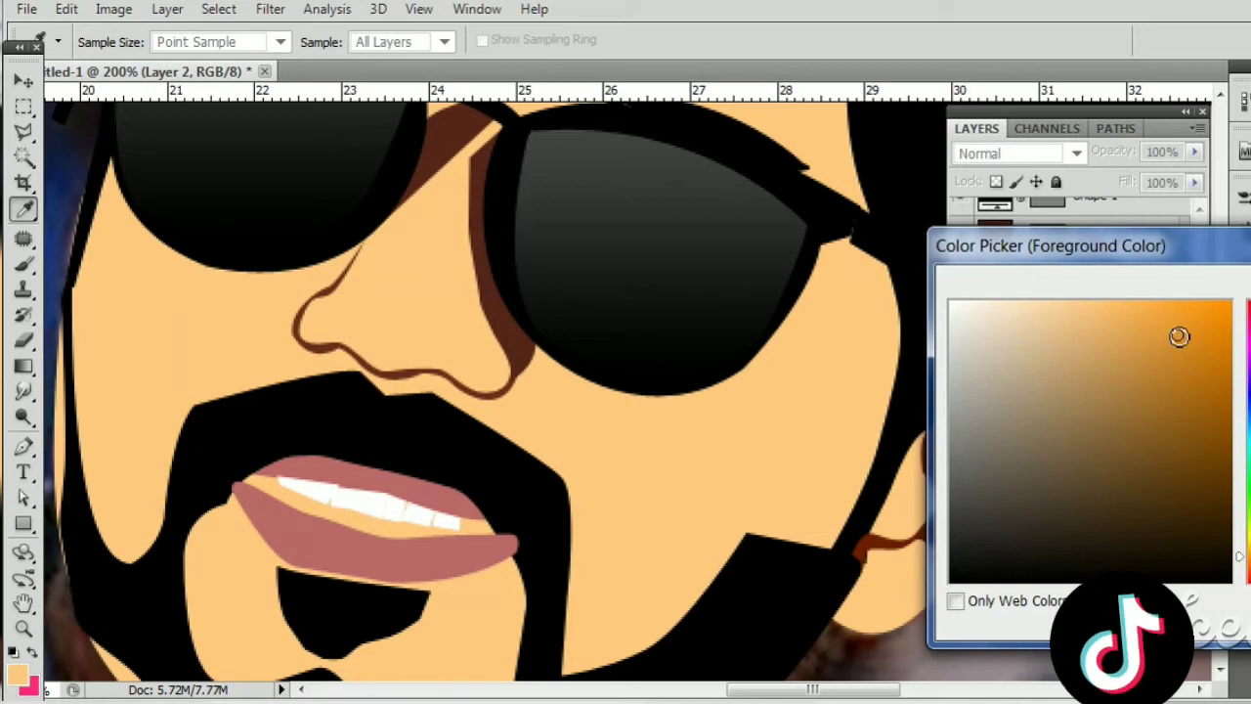
{"action": "key", "text": "Return"}
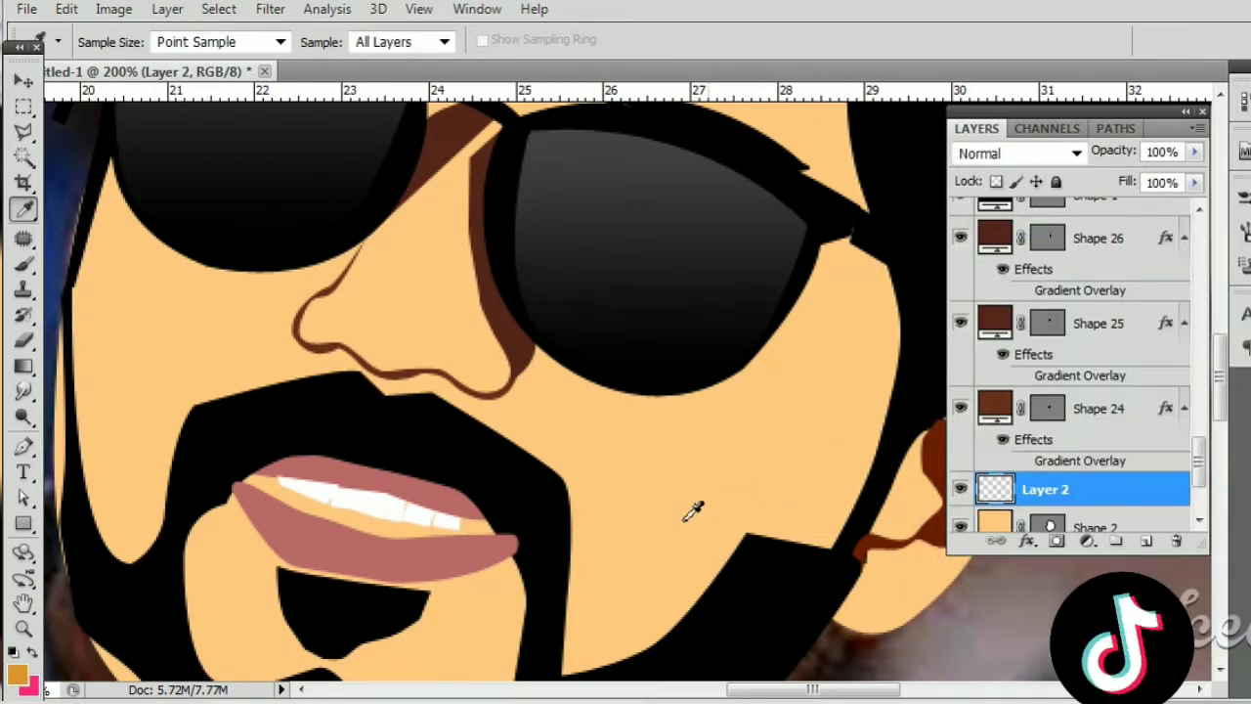
Step: Brush soft orange shading around the ear and jaw, clipped to the skin shape
{"action": "key", "text": "b"}
{"action": "left_click_drag", "start_coordinate": [795, 547], "coordinate": [578, 472]}
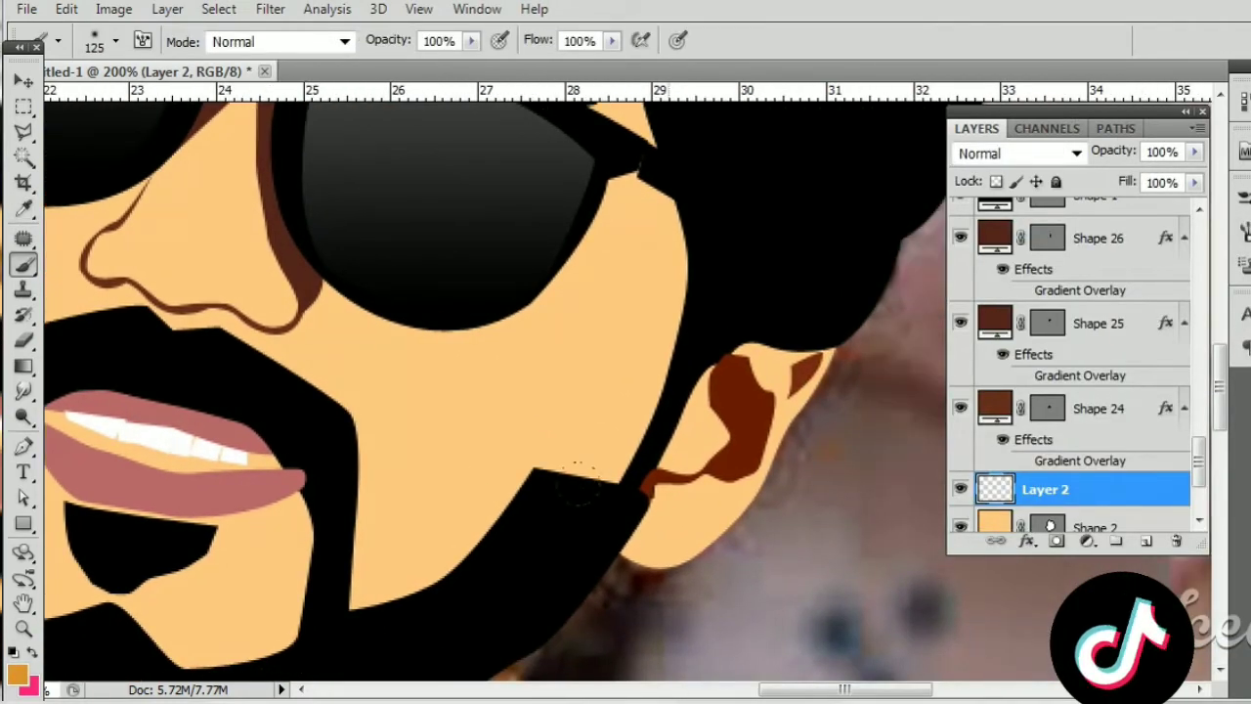
{"action": "mouse_move", "coordinate": [578, 543]}
{"action": "left_mouse_down"}
{"action": "mouse_move", "coordinate": [740, 540]}
{"action": "mouse_move", "coordinate": [826, 336]}
{"action": "mouse_move", "coordinate": [721, 584]}
{"action": "left_mouse_up"}
{"action": "key", "text": "bracketleft"}
{"action": "left_click", "coordinate": [1101, 506], "text": "alt"}
Step: Shade the temple, forehead top, and the face's left edge with the soft brush
{"action": "left_click_drag", "start_coordinate": [712, 419], "coordinate": [733, 531]}
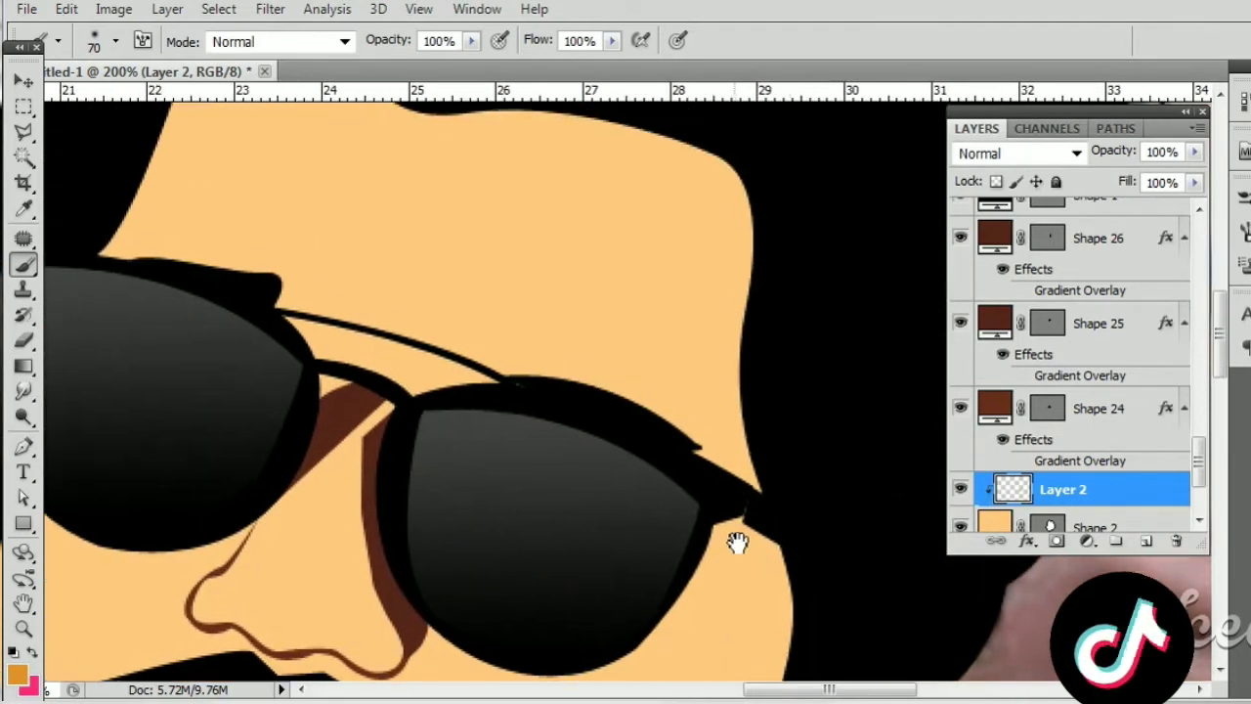
{"action": "key", "text": "bracketright"}
{"action": "mouse_move", "coordinate": [771, 391]}
{"action": "left_mouse_down"}
{"action": "mouse_move", "coordinate": [742, 346]}
{"action": "mouse_move", "coordinate": [768, 223]}
{"action": "mouse_move", "coordinate": [810, 454]}
{"action": "left_mouse_up"}
{"action": "key", "text": "bracketright"}
{"action": "left_click_drag", "start_coordinate": [748, 264], "coordinate": [547, 256]}
{"action": "key", "text": "bracketleft"}
{"action": "mouse_move", "coordinate": [524, 140]}
{"action": "left_mouse_down"}
{"action": "mouse_move", "coordinate": [312, 112]}
{"action": "mouse_move", "coordinate": [195, 264]}
{"action": "mouse_move", "coordinate": [146, 367]}
{"action": "mouse_move", "coordinate": [385, 365]}
{"action": "mouse_move", "coordinate": [509, 341]}
{"action": "left_mouse_up"}
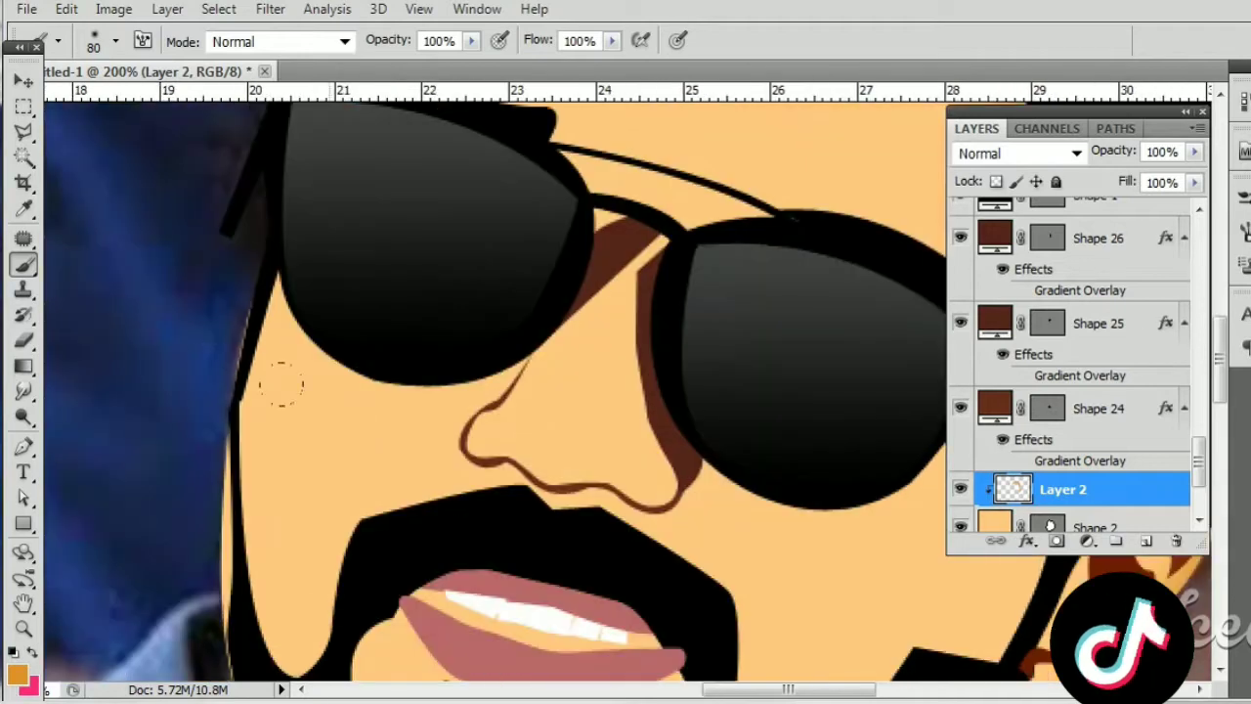
{"action": "mouse_move", "coordinate": [220, 215]}
{"action": "left_mouse_down"}
{"action": "mouse_move", "coordinate": [234, 596]}
{"action": "mouse_move", "coordinate": [218, 382]}
{"action": "mouse_move", "coordinate": [251, 572]}
{"action": "left_mouse_up"}
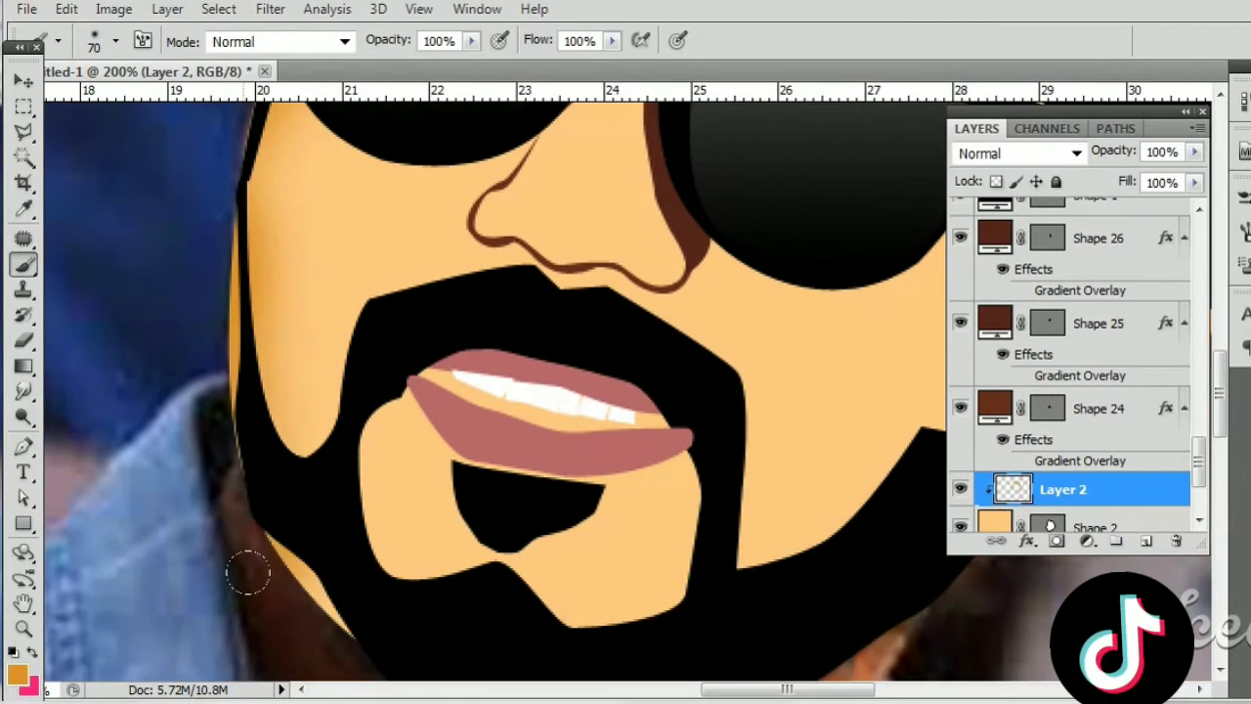
Step: Shade the chin skin patch edges and the right cheek edge
{"action": "left_click_drag", "start_coordinate": [332, 621], "coordinate": [246, 564]}
{"action": "mouse_move", "coordinate": [279, 352]}
{"action": "left_mouse_down"}
{"action": "mouse_move", "coordinate": [294, 513]}
{"action": "mouse_move", "coordinate": [365, 550]}
{"action": "mouse_move", "coordinate": [586, 532]}
{"action": "left_mouse_up"}
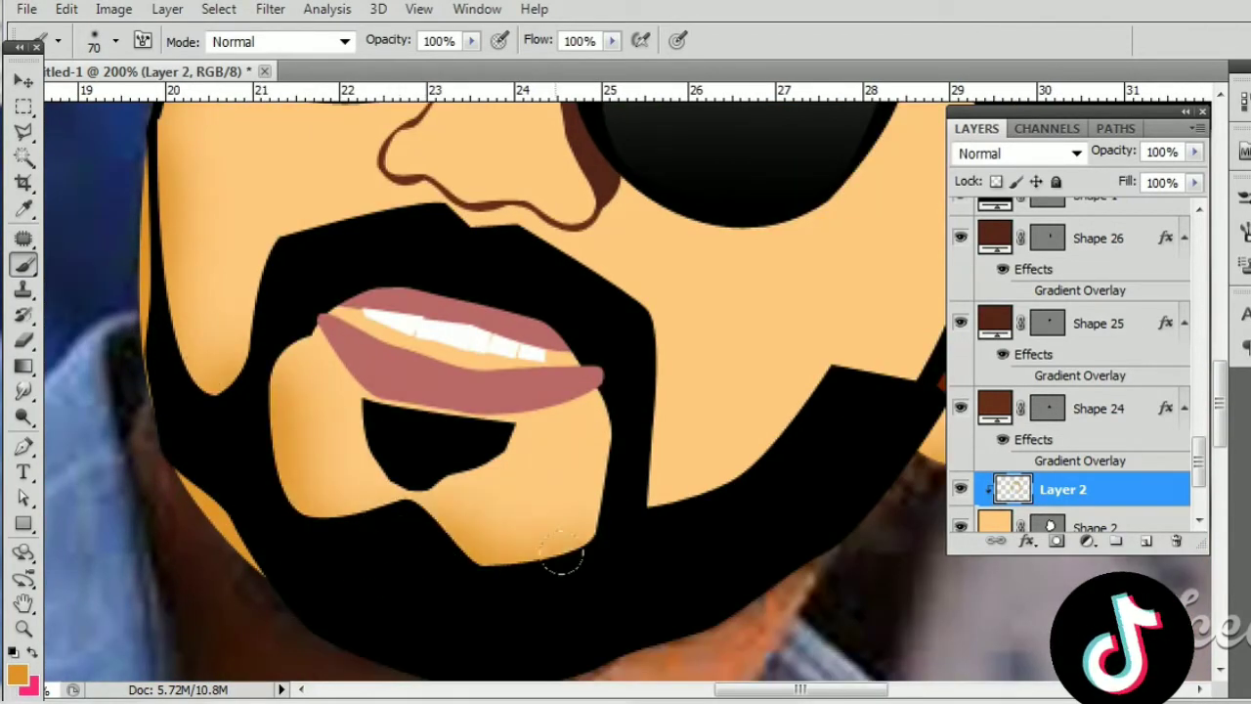
{"action": "left_click_drag", "start_coordinate": [723, 455], "coordinate": [454, 524]}
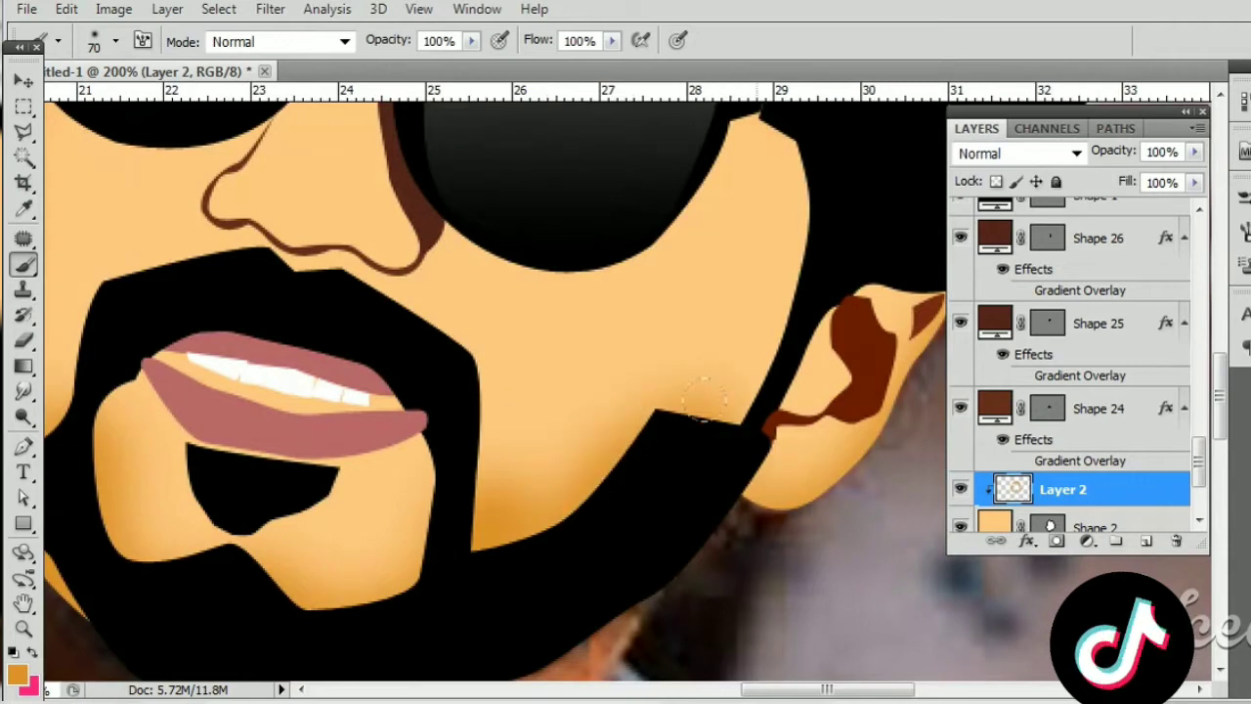
{"action": "left_click_drag", "start_coordinate": [718, 396], "coordinate": [776, 167]}
{"action": "scroll", "coordinate": [732, 287], "scroll_direction": "down", "scroll_amount": 3}
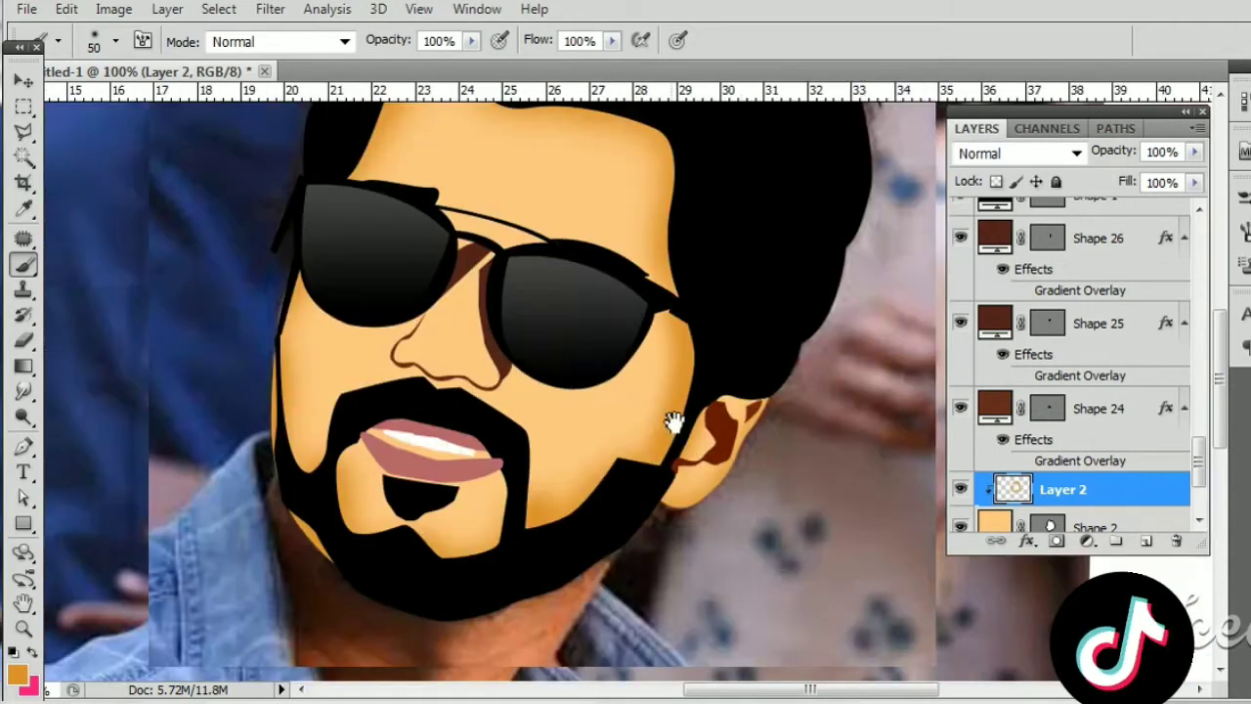
{"action": "left_click_drag", "start_coordinate": [674, 422], "coordinate": [608, 553]}
Step: Recolour the left nose shadow shape orange
{"action": "scroll", "coordinate": [547, 558], "scroll_direction": "up", "scroll_amount": 1}
{"action": "key", "text": "v"}
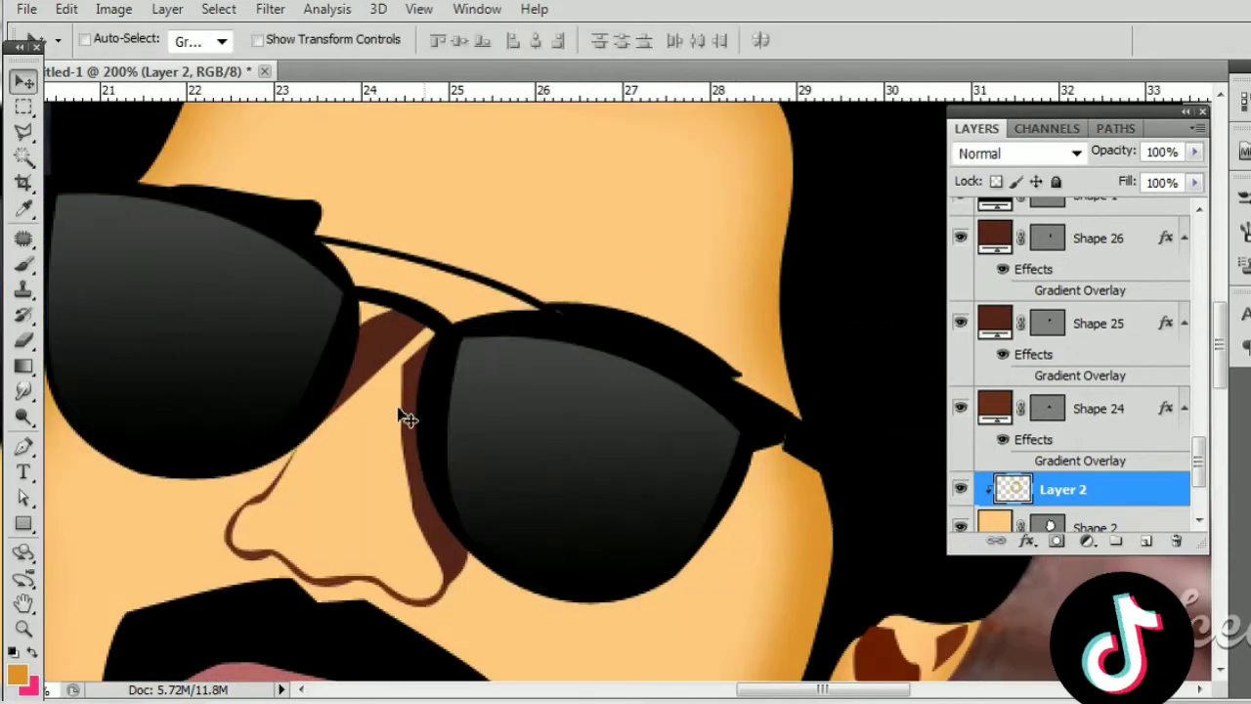
{"action": "right_click", "coordinate": [381, 344]}
{"action": "left_click", "coordinate": [456, 360]}
{"action": "key", "text": "a"}
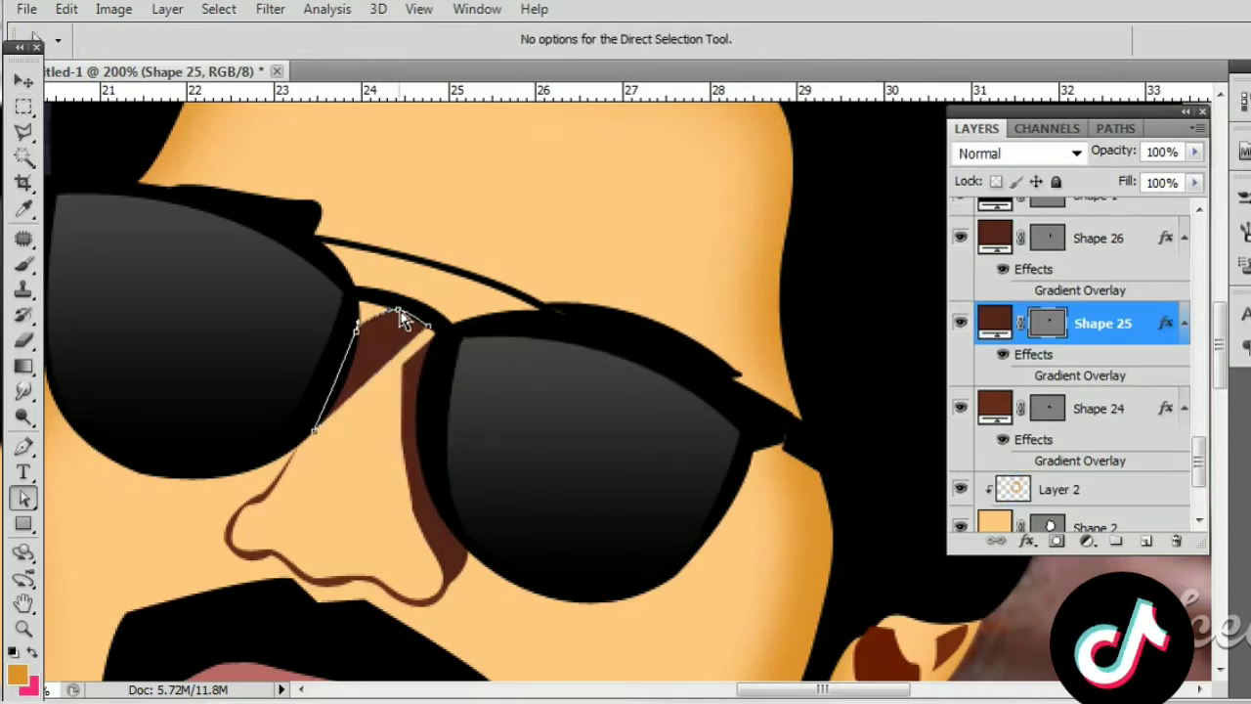
{"action": "key", "text": "ctrl+minus"}
{"action": "key", "text": "ctrl+minus"}
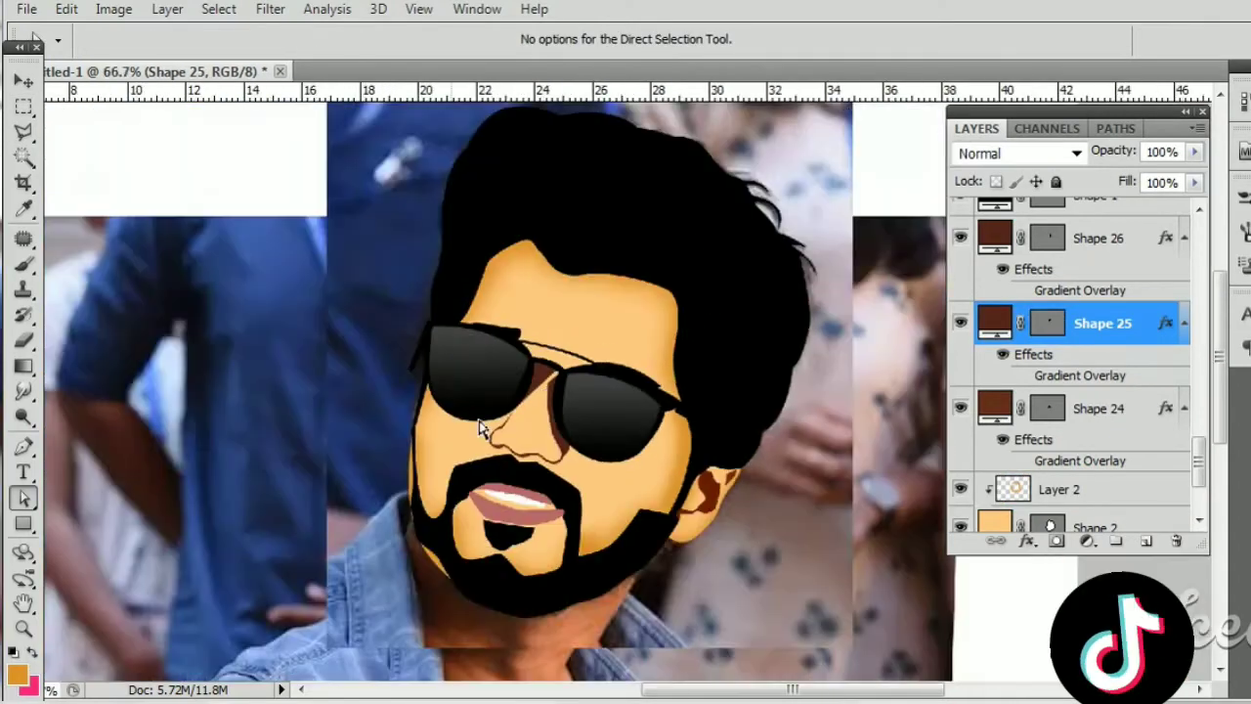
{"action": "key", "text": "v"}
{"action": "key", "text": "ctrl+plus"}
{"action": "double_click", "coordinate": [994, 323]}
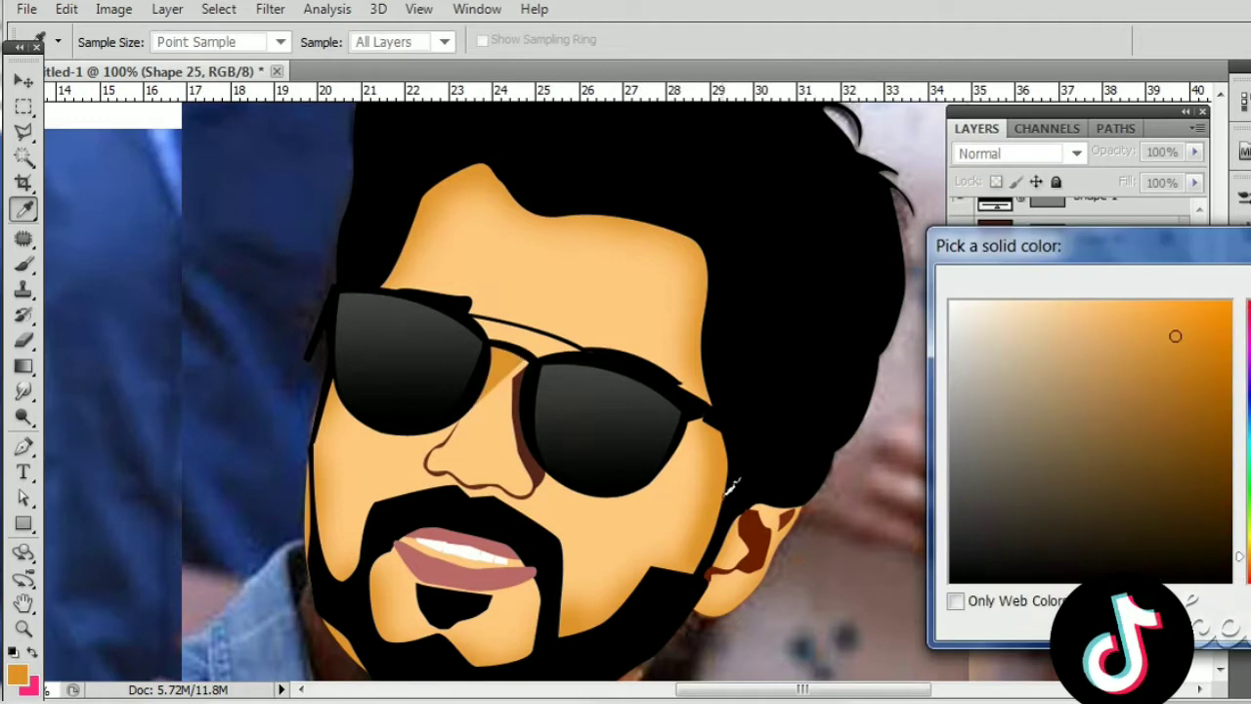
{"action": "key", "text": "Return"}
{"action": "key", "text": "ctrl+plus"}
Step: Recolour the right nose shadow orange and raise its top corner toward the bridge
{"action": "right_click", "coordinate": [437, 375]}
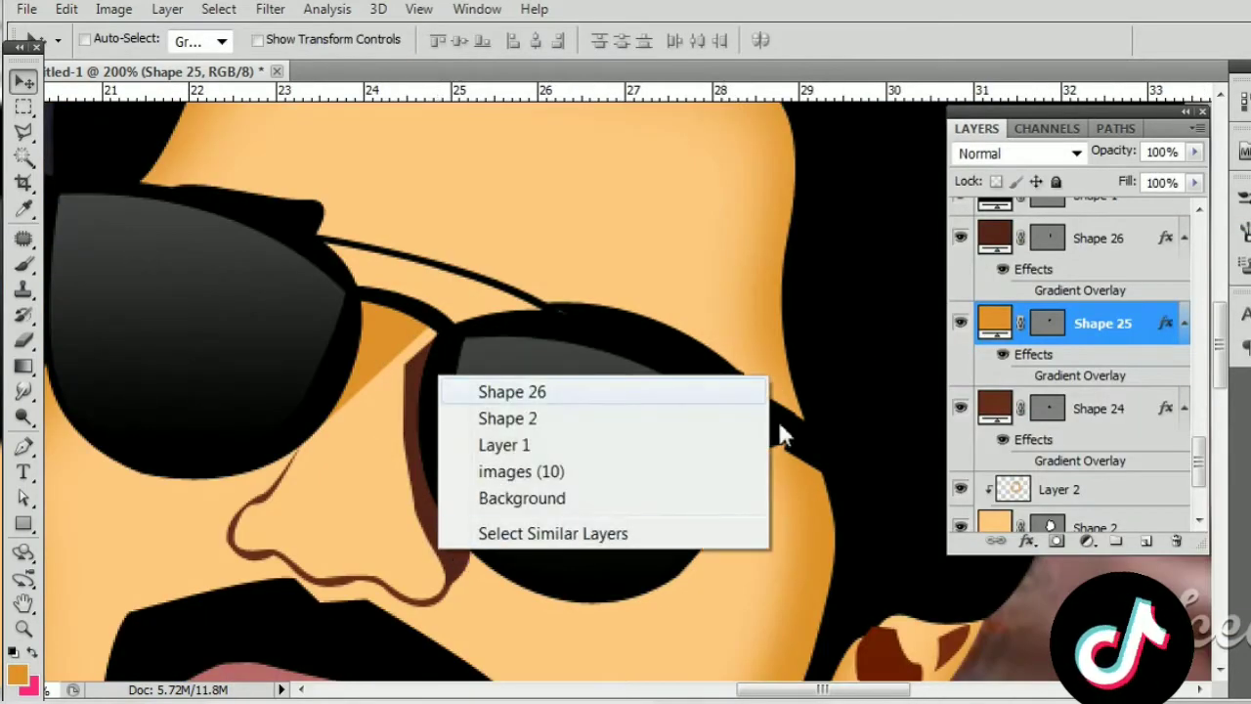
{"action": "left_click", "coordinate": [464, 384]}
{"action": "key", "text": "i"}
{"action": "double_click", "coordinate": [995, 237]}
{"action": "left_click", "coordinate": [396, 326]}
{"action": "key", "text": "Return"}
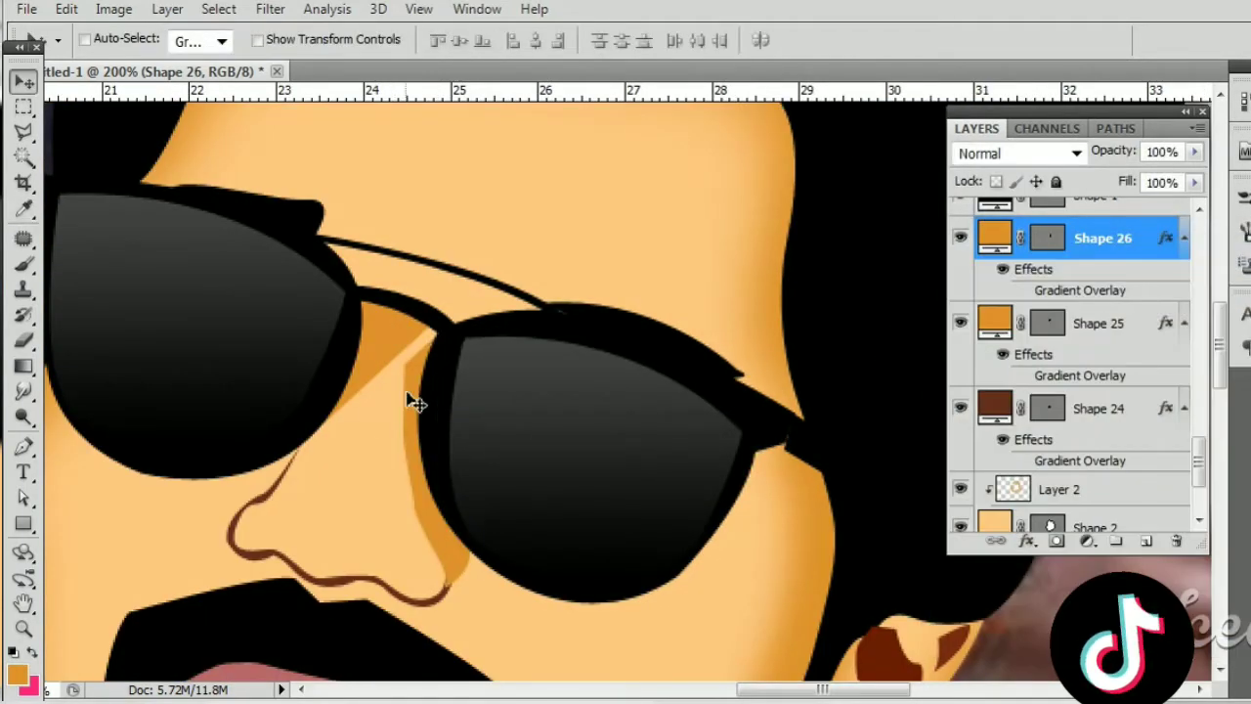
{"action": "key", "text": "a"}
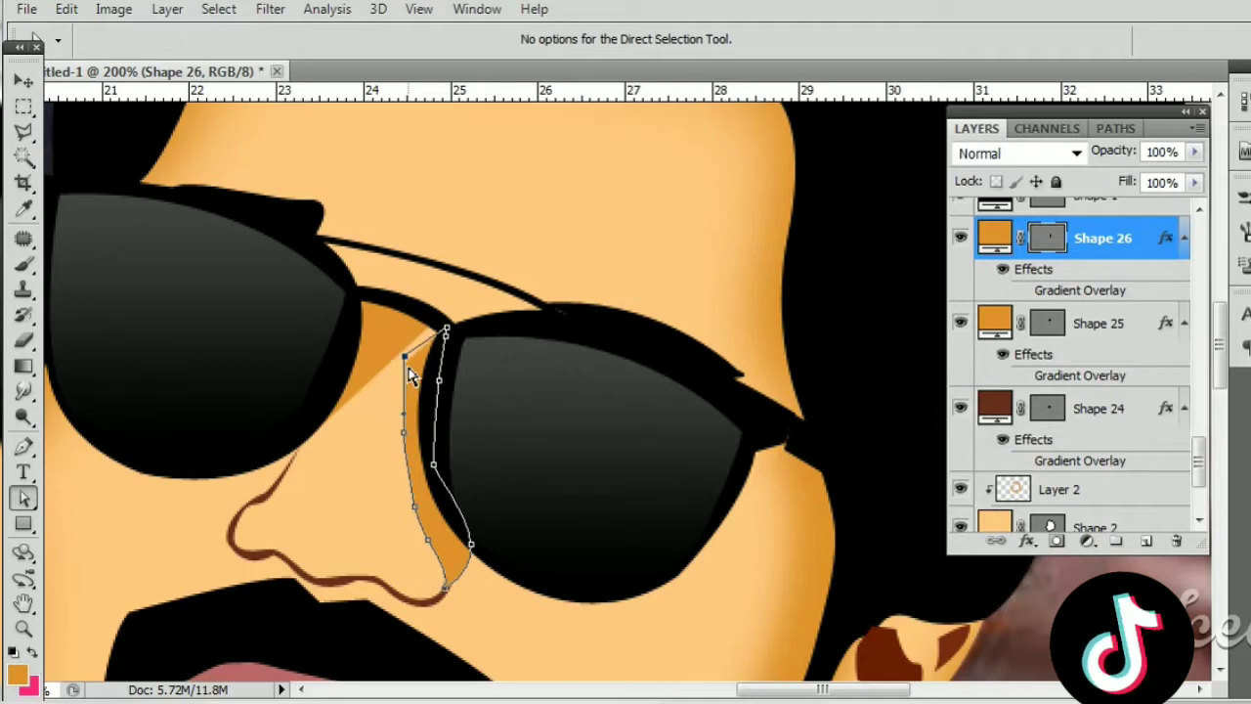
{"action": "left_click_drag", "start_coordinate": [407, 360], "coordinate": [404, 340]}
{"action": "key", "text": "Return"}
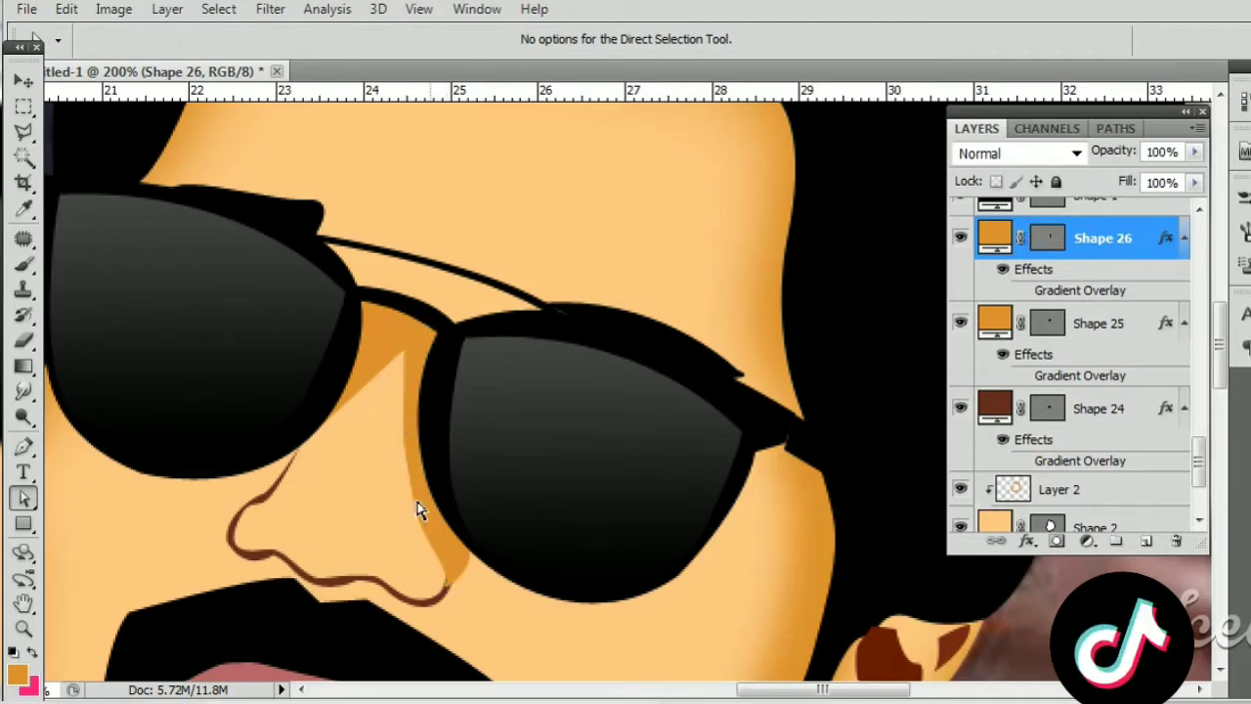
{"action": "key", "text": "v"}
Step: Recolour the nose outline shape with the sampled orange
{"action": "double_click", "coordinate": [1007, 411]}
{"action": "left_click", "coordinate": [377, 321]}
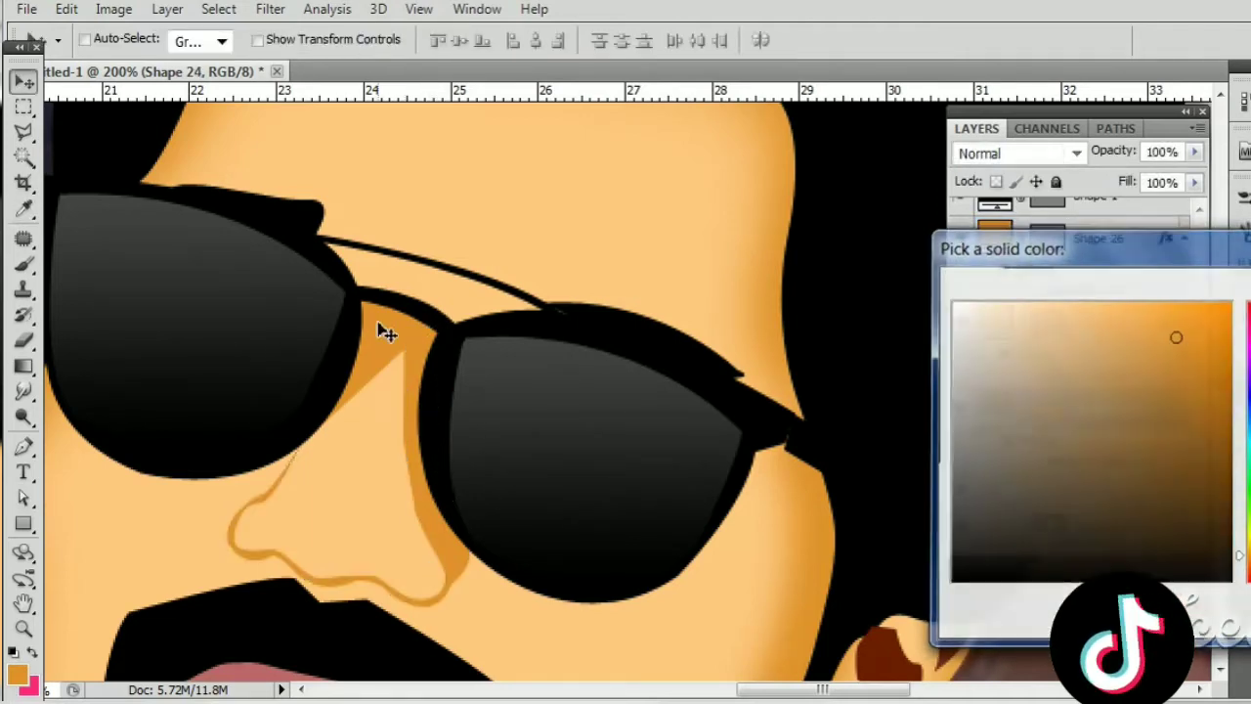
{"action": "key", "text": "Return"}
{"action": "key", "text": "ctrl+minus"}
{"action": "key", "text": "ctrl+minus"}
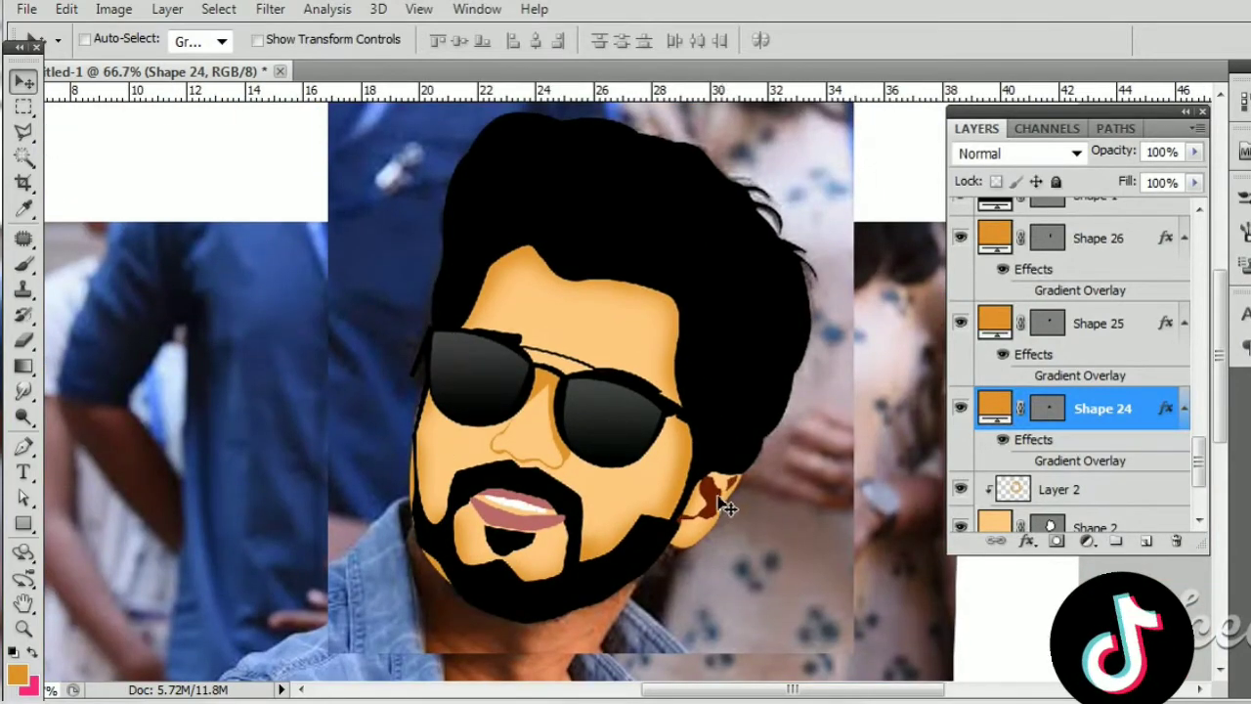
Step: Recolour the ear shape (Shape 20) and Shape 21 orange, then view at 100%
{"action": "right_click", "coordinate": [726, 506]}
{"action": "left_click", "coordinate": [751, 514]}
{"action": "double_click", "coordinate": [993, 232]}
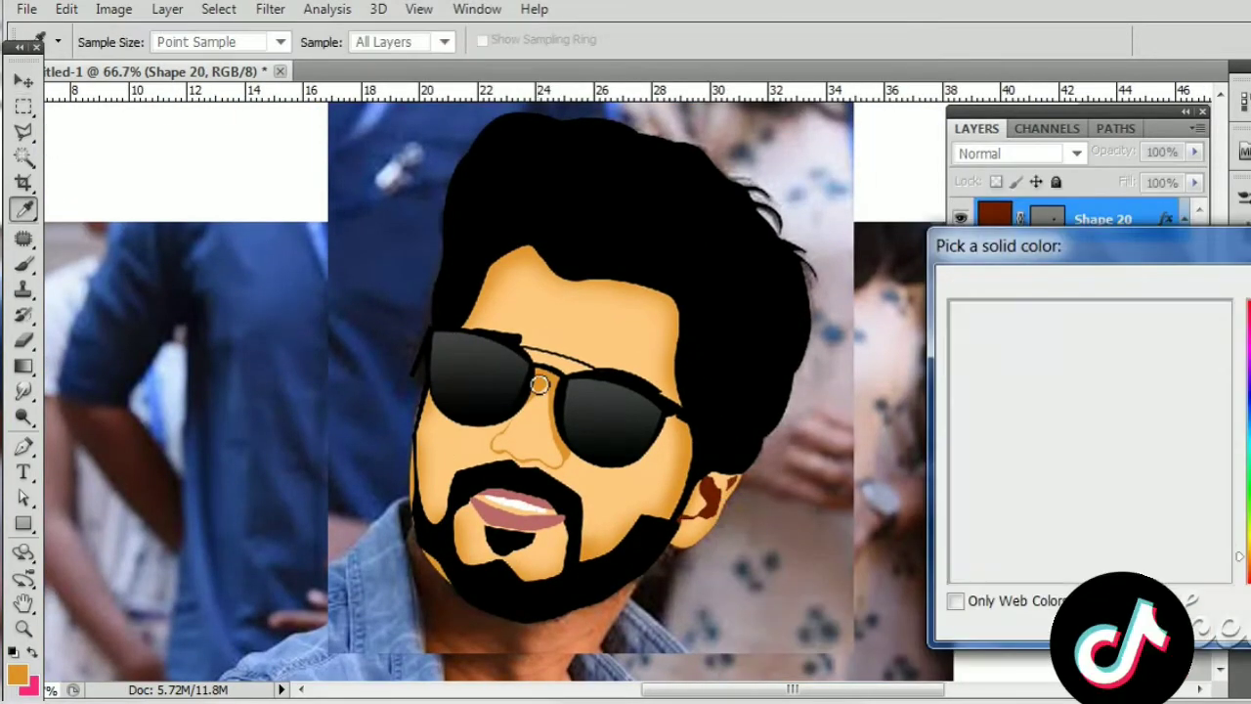
{"action": "left_click", "coordinate": [538, 384]}
{"action": "key", "text": "Return"}
{"action": "scroll", "coordinate": [996, 346], "scroll_direction": "up", "scroll_amount": 1}
{"action": "double_click", "coordinate": [993, 221]}
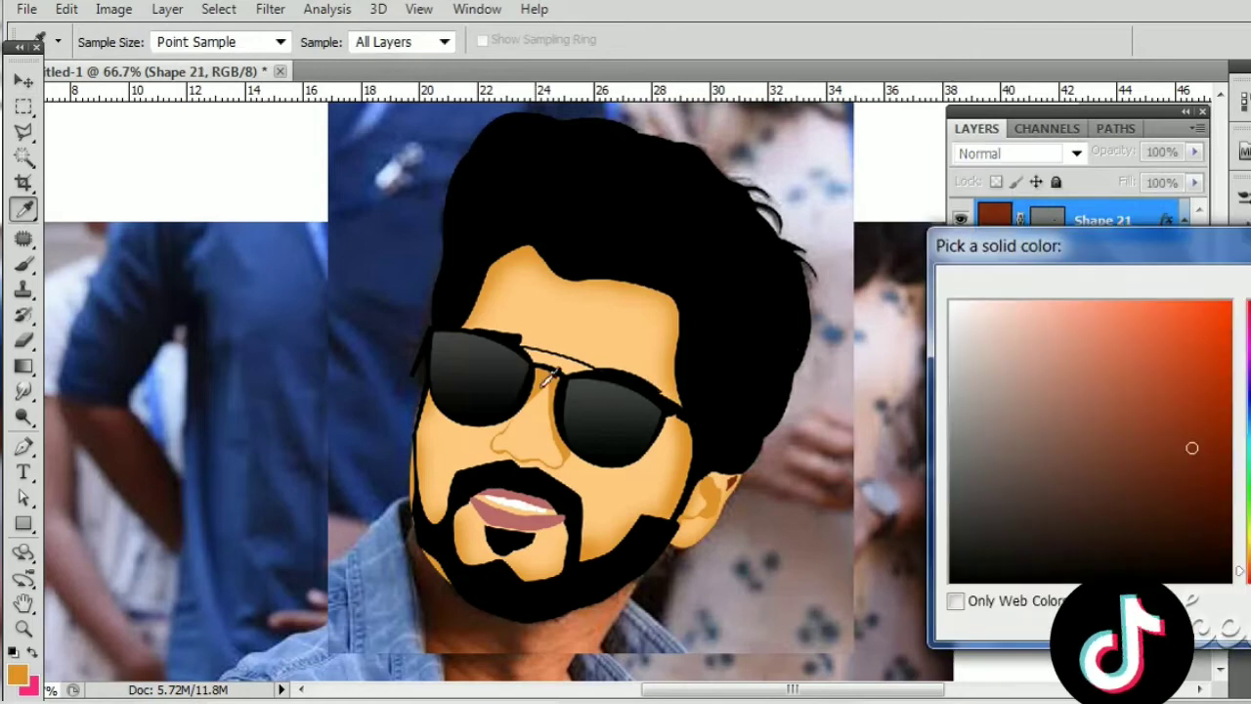
{"action": "left_click", "coordinate": [549, 379]}
{"action": "key", "text": "Return"}
{"action": "key", "text": "v"}
{"action": "key", "text": "ctrl+plus"}
Step: Add a new layer above Layer 2 and clip it to the skin layer
{"action": "scroll", "coordinate": [991, 489], "scroll_direction": "down", "scroll_amount": 1}
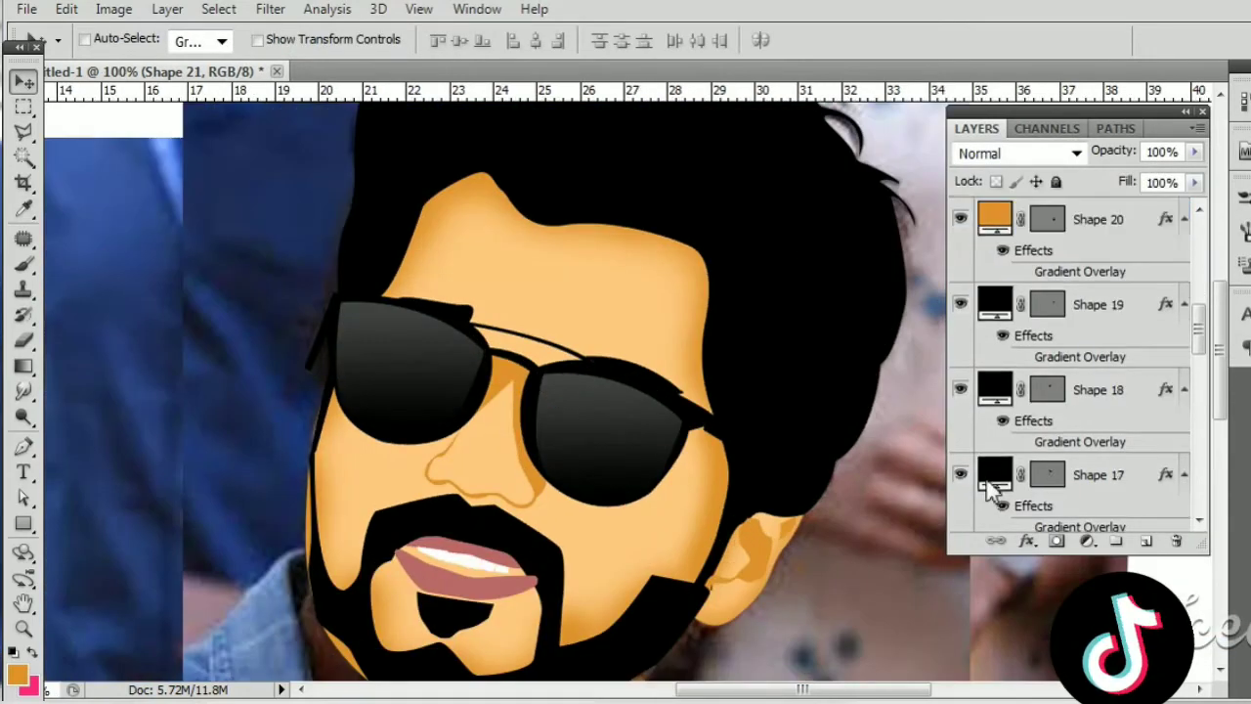
{"action": "scroll", "coordinate": [991, 493], "scroll_direction": "down", "scroll_amount": 1}
{"action": "scroll", "coordinate": [1128, 488], "scroll_direction": "down", "scroll_amount": 3}
{"action": "scroll", "coordinate": [1119, 475], "scroll_direction": "down", "scroll_amount": 5}
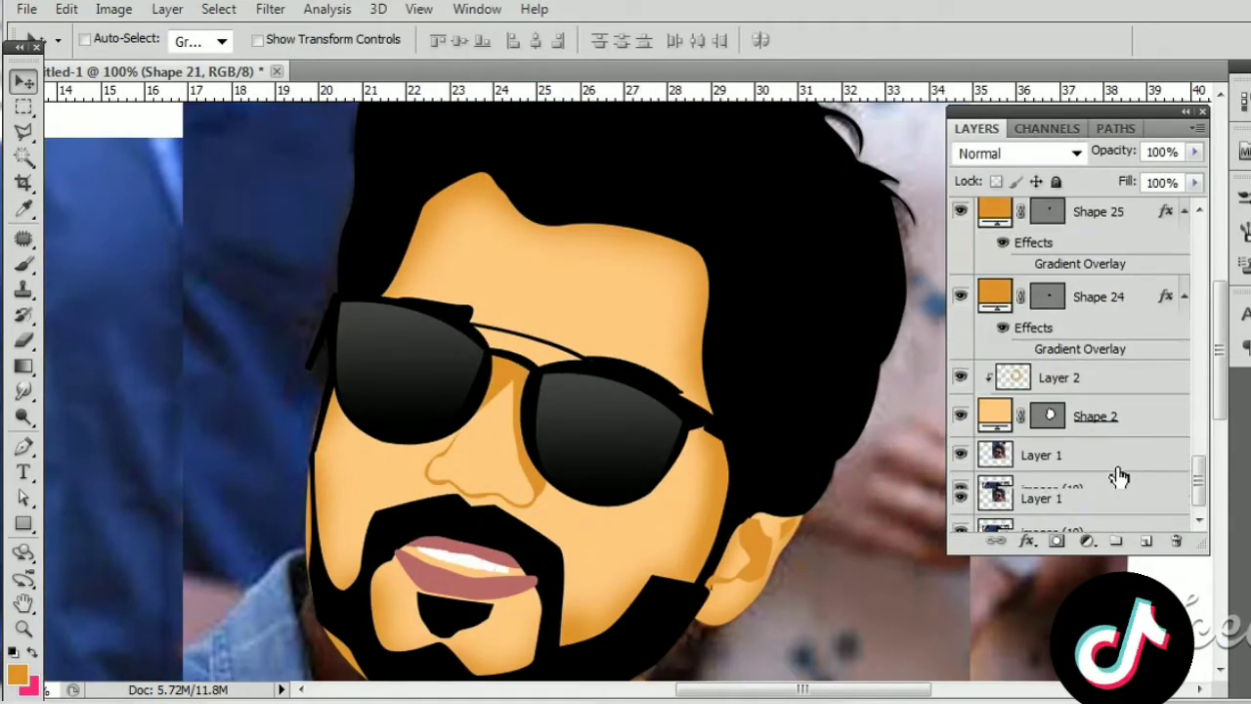
{"action": "scroll", "coordinate": [1118, 439], "scroll_direction": "down", "scroll_amount": 3}
{"action": "left_click", "coordinate": [1119, 375]}
{"action": "left_click", "coordinate": [1145, 540]}
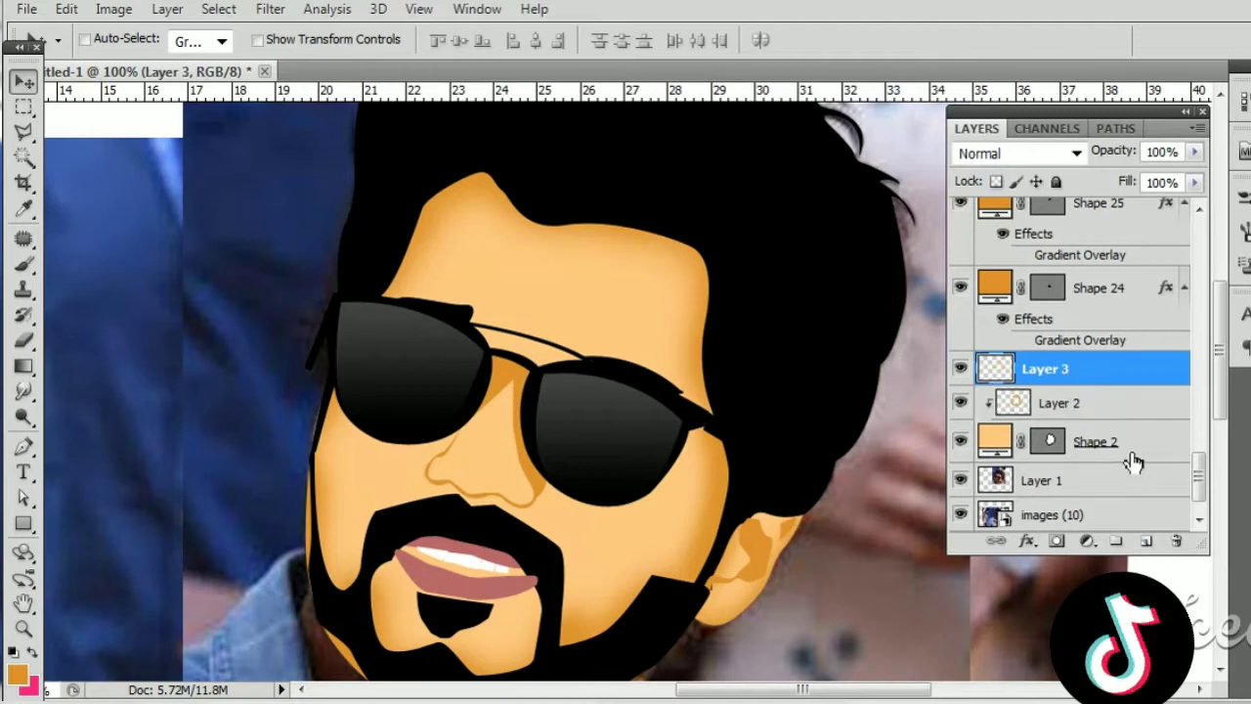
{"action": "left_click", "coordinate": [1153, 386], "text": "alt"}
Step: Paint skin-tone shading near the lip corner with a size-60 brush
{"action": "key", "text": "b"}
{"action": "key", "text": "bracketright"}
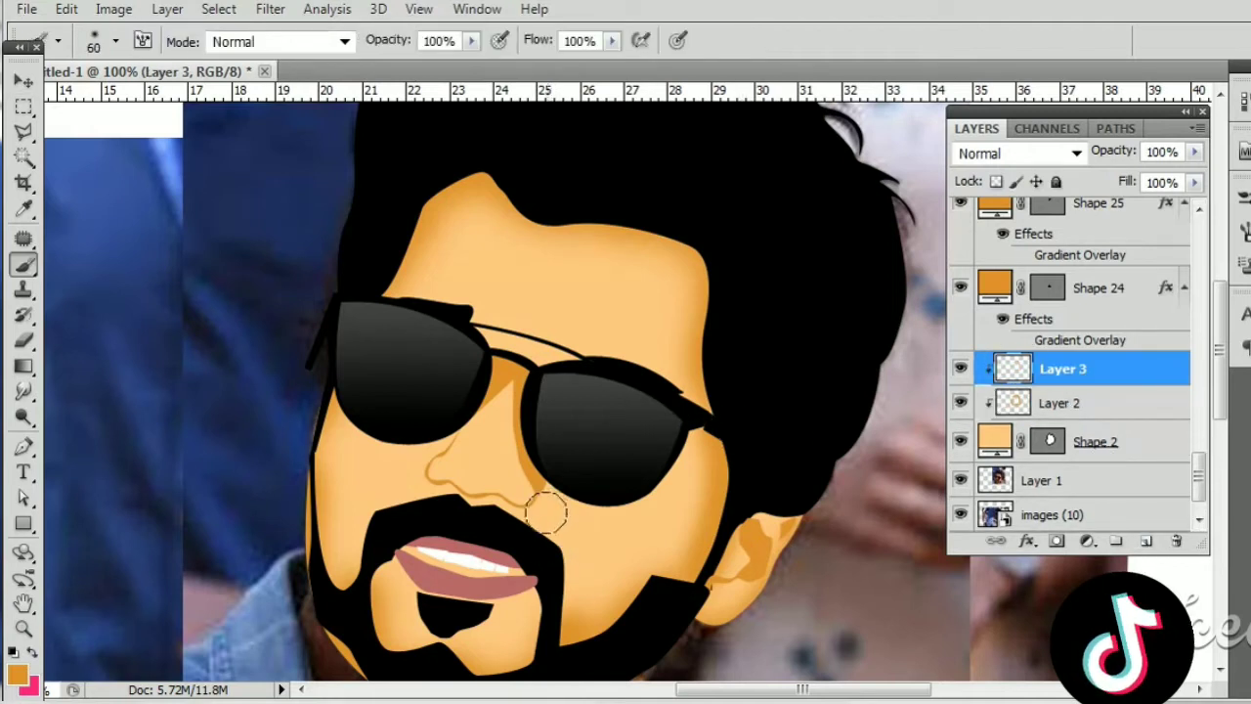
{"action": "left_click_drag", "start_coordinate": [557, 553], "coordinate": [546, 580]}
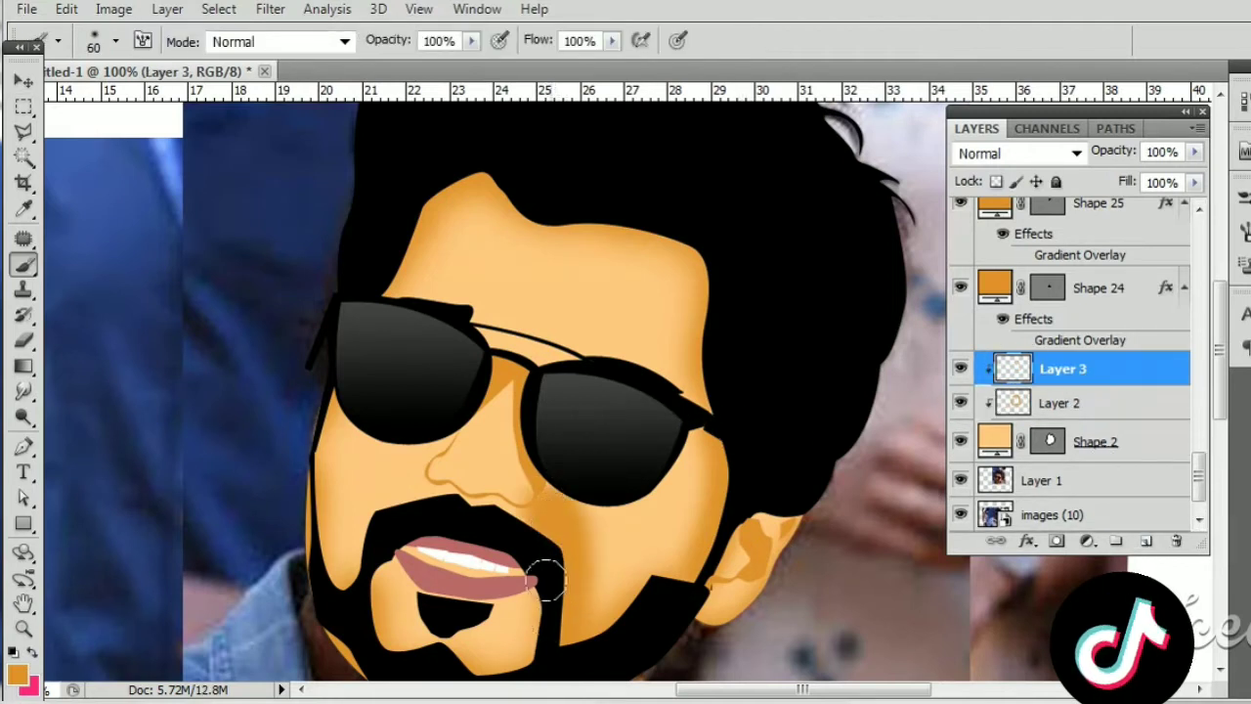
{"action": "key", "text": "ctrl+plus"}
{"action": "scroll", "coordinate": [553, 587], "scroll_direction": "down", "scroll_amount": 1}
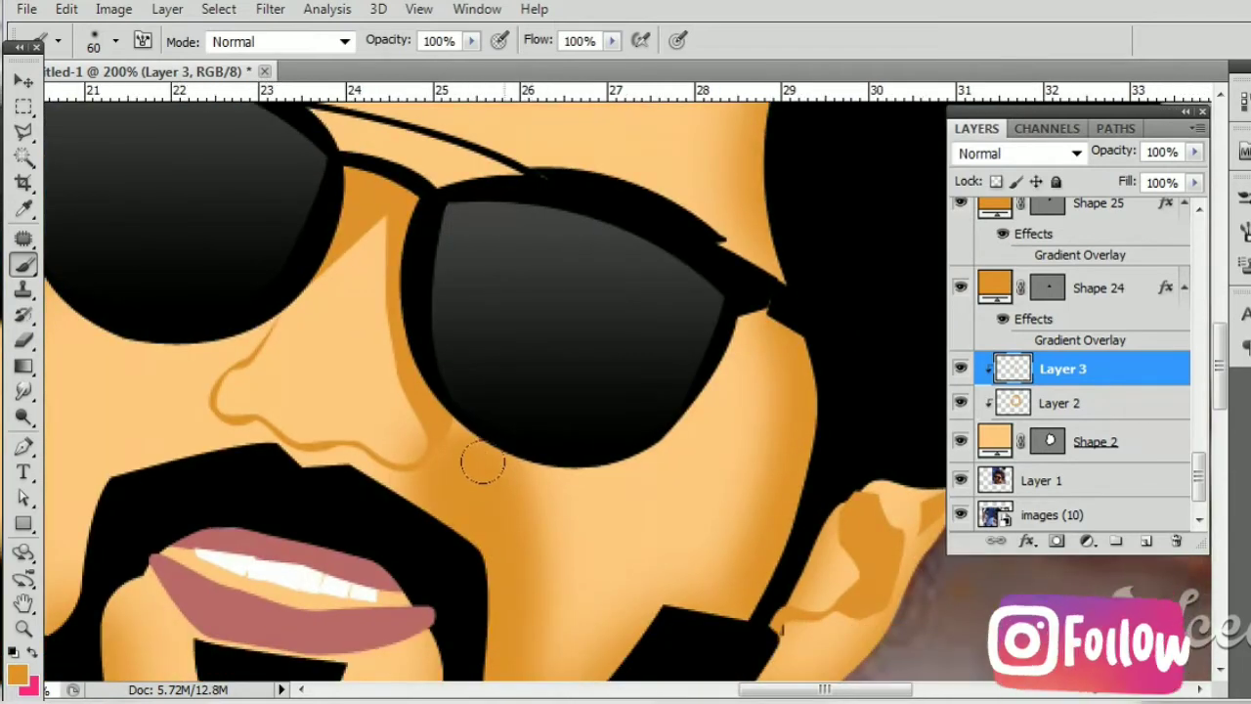
{"action": "scroll", "coordinate": [496, 608], "scroll_direction": "down", "scroll_amount": 3}
{"action": "key", "text": "e"}
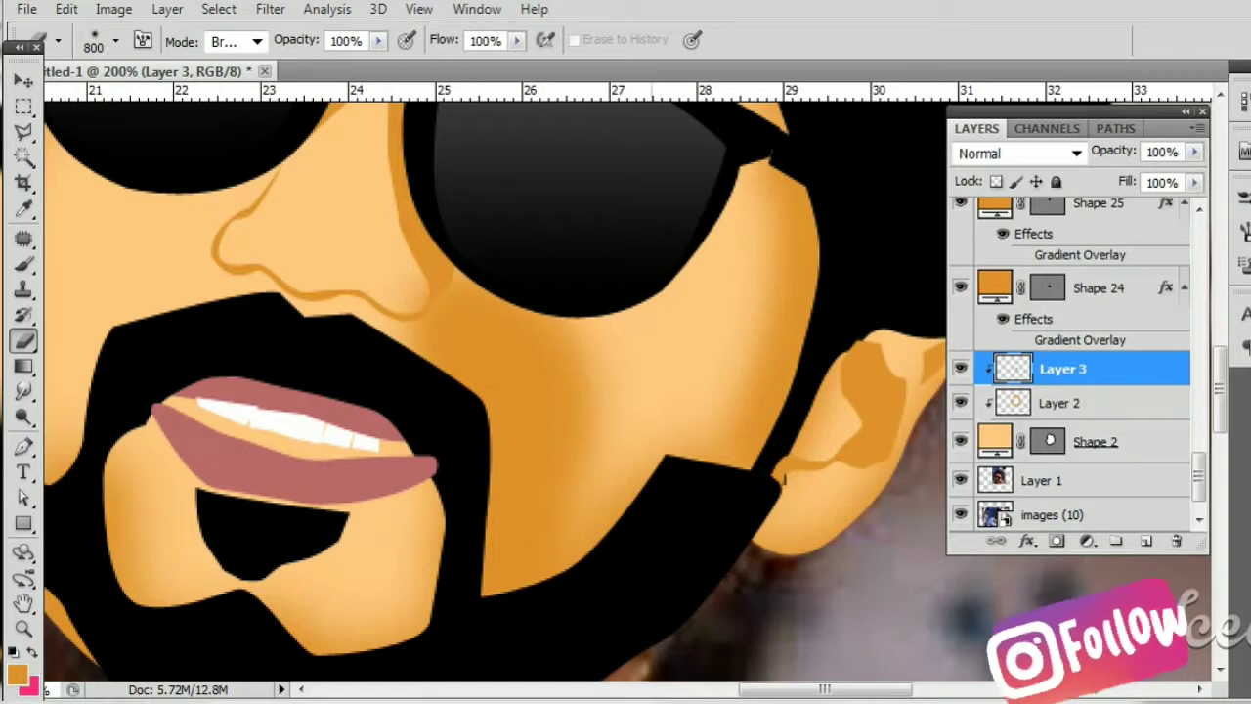
{"action": "key", "text": "bracketright"}
{"action": "key", "text": "bracketright"}
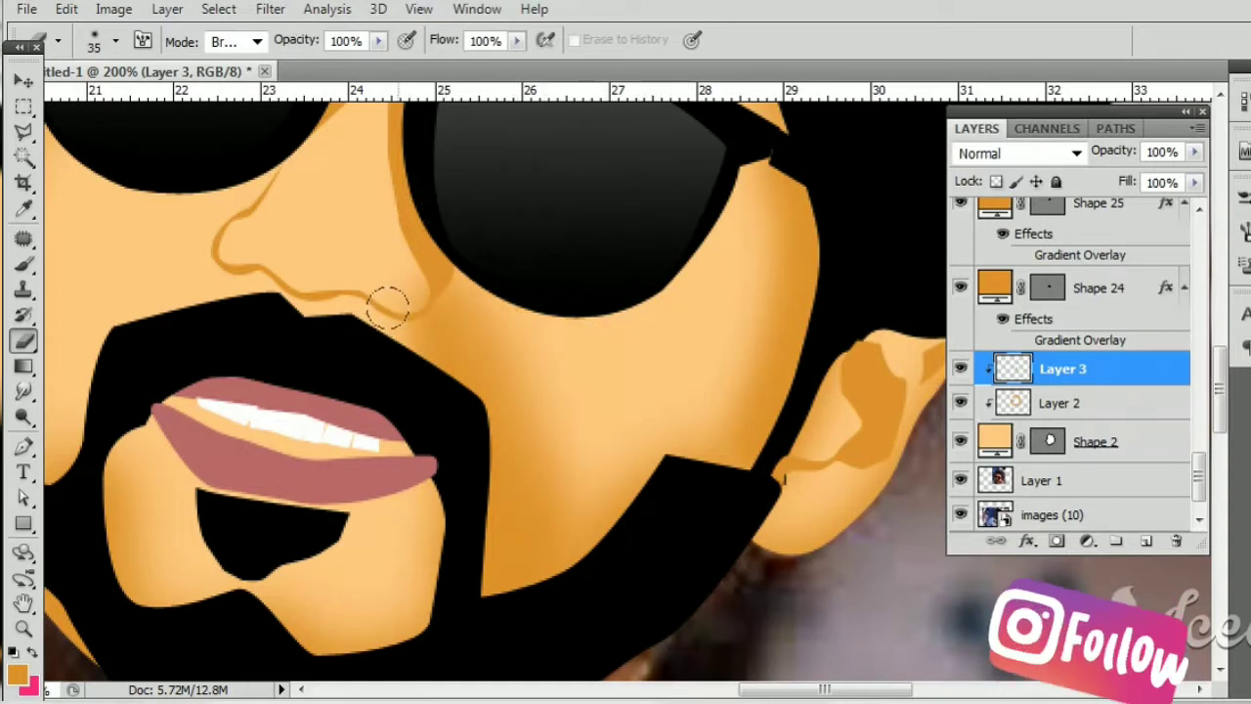
Step: Shade the left cheek up to the nose, erasing to uncover the nose outline
{"action": "left_click_drag", "start_coordinate": [567, 418], "coordinate": [762, 438]}
{"action": "key", "text": "b"}
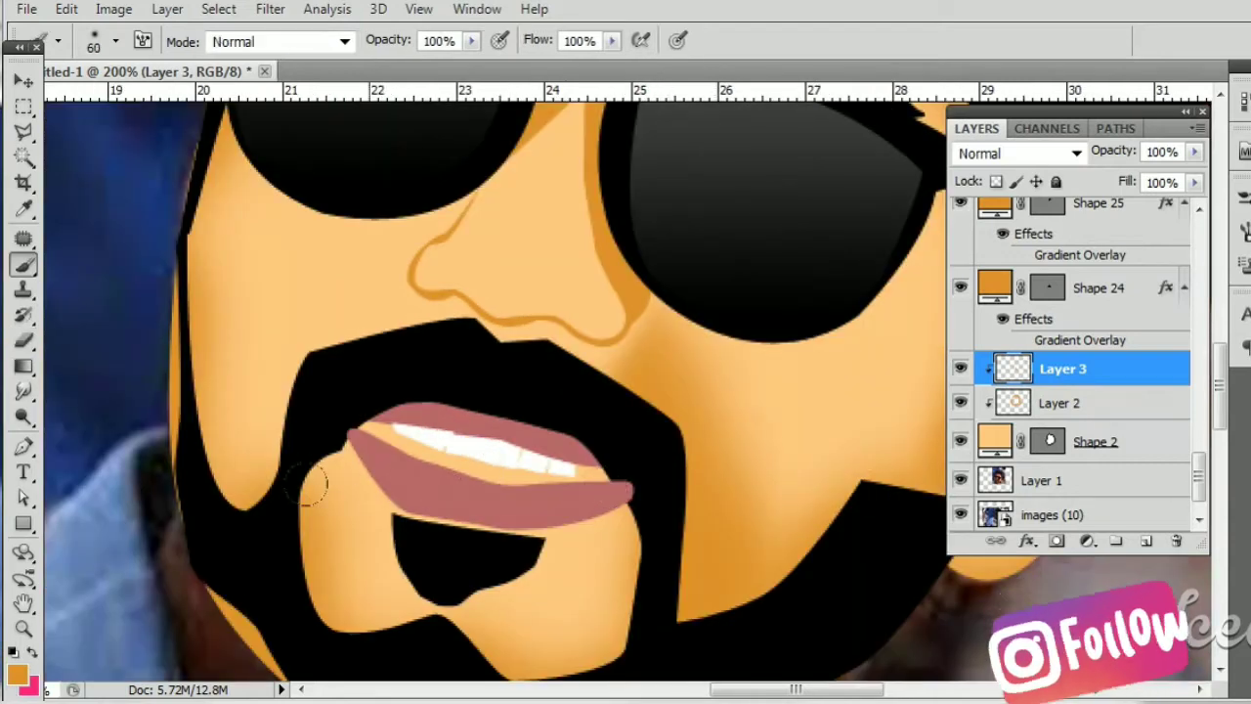
{"action": "left_click_drag", "start_coordinate": [247, 444], "coordinate": [381, 339]}
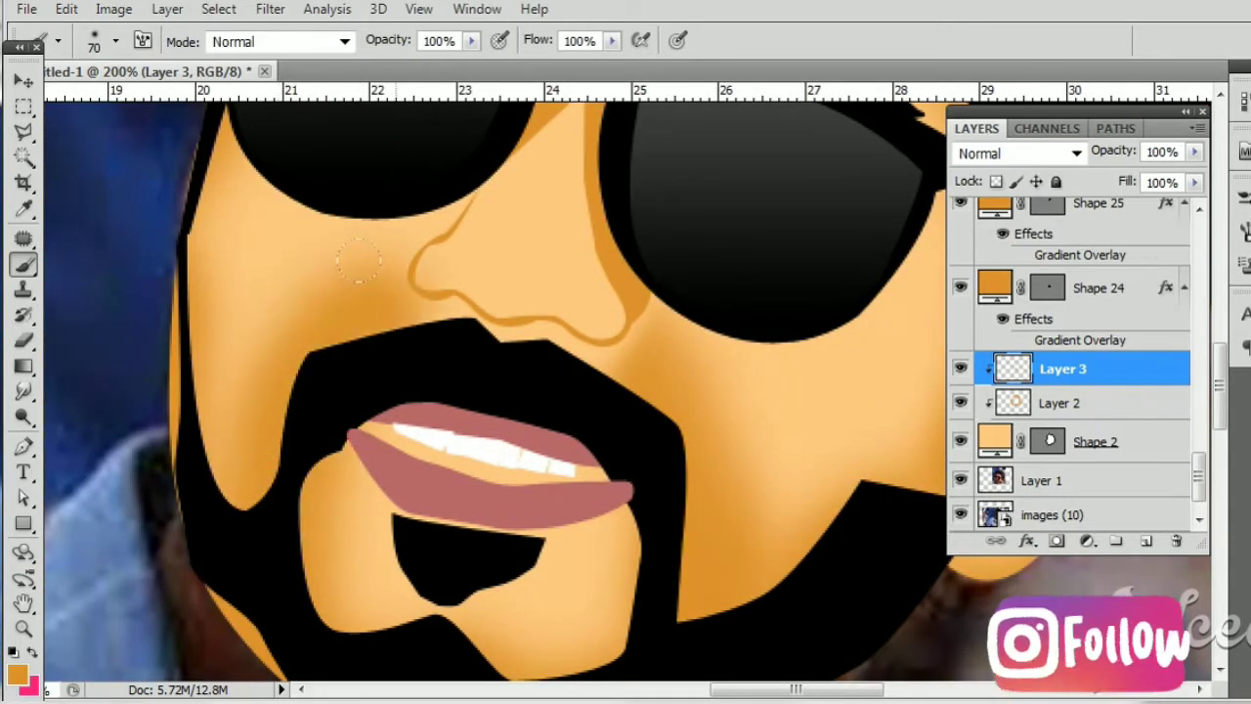
{"action": "key", "text": "e"}
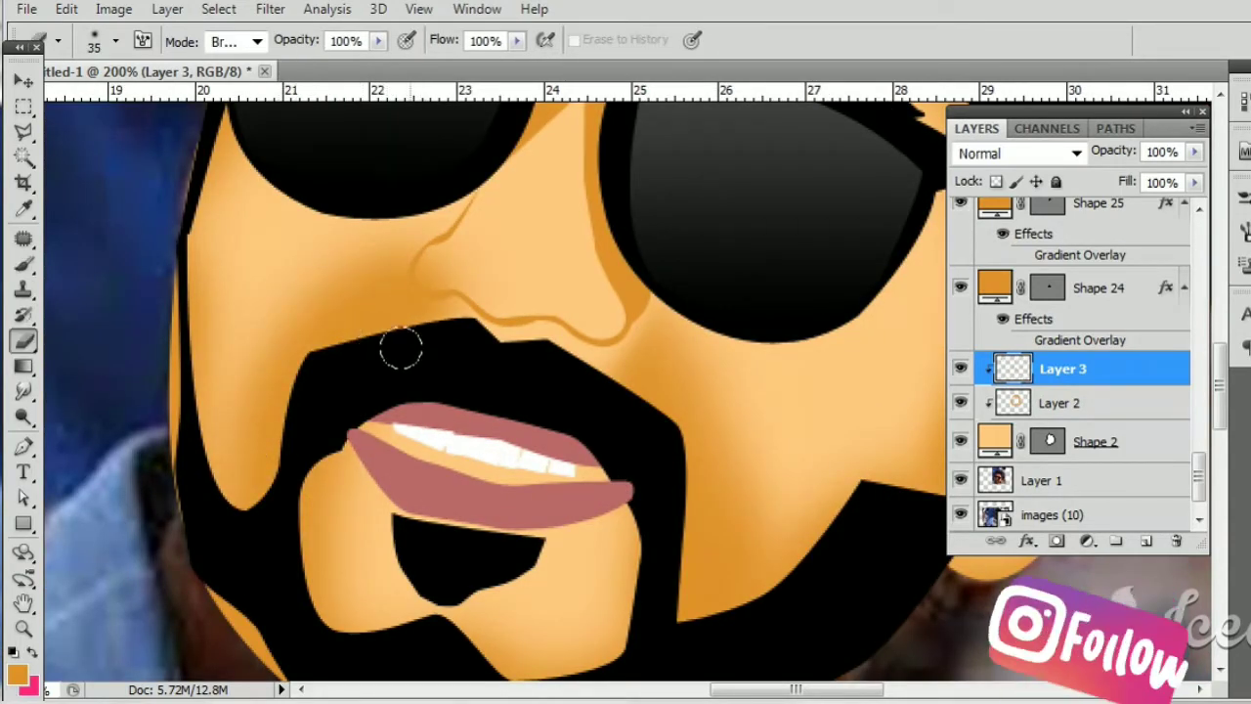
{"action": "left_click_drag", "start_coordinate": [420, 252], "coordinate": [424, 265]}
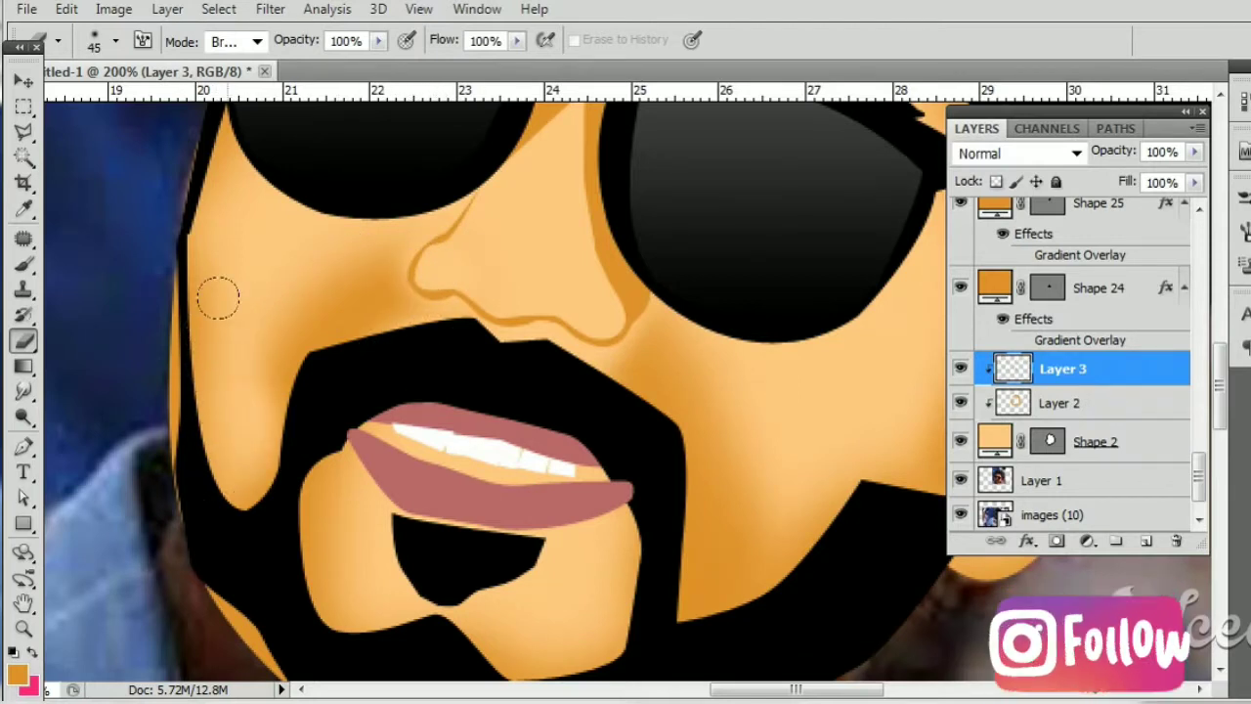
Step: Lower Layer 3's opacity to 80%
{"action": "scroll", "coordinate": [586, 254], "scroll_direction": "up", "scroll_amount": 2}
{"action": "key", "text": "v"}
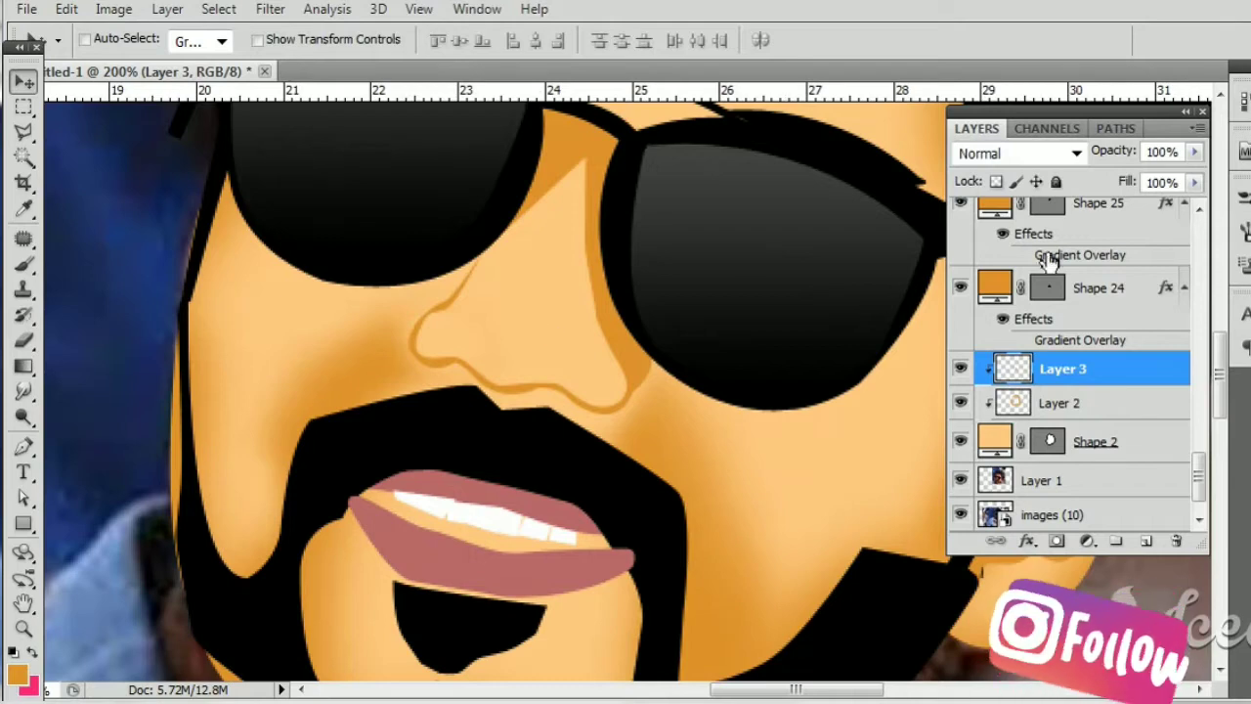
{"action": "left_click", "coordinate": [1193, 152]}
{"action": "left_click_drag", "start_coordinate": [1206, 178], "coordinate": [1171, 178]}
{"action": "key", "text": "ctrl+minus"}
{"action": "key", "text": "ctrl+minus"}
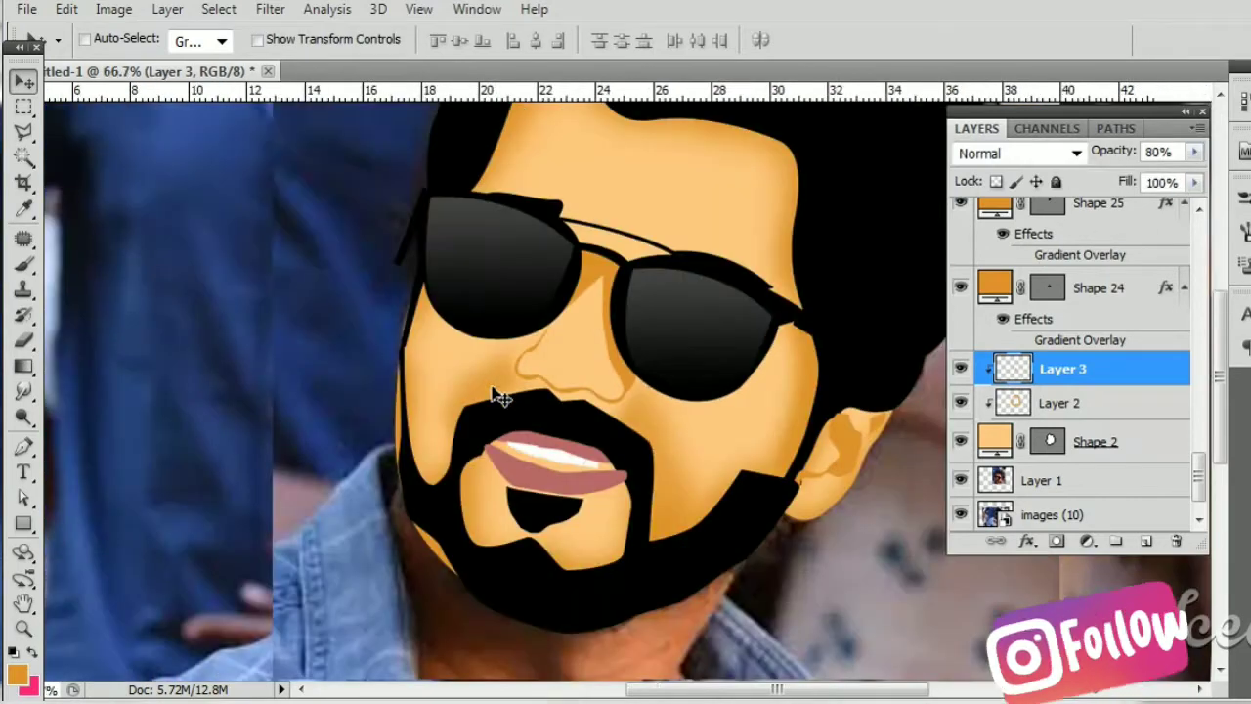
Step: Zoom the view to 100% and set the eraser to size 70
{"action": "key", "text": "ctrl+plus"}
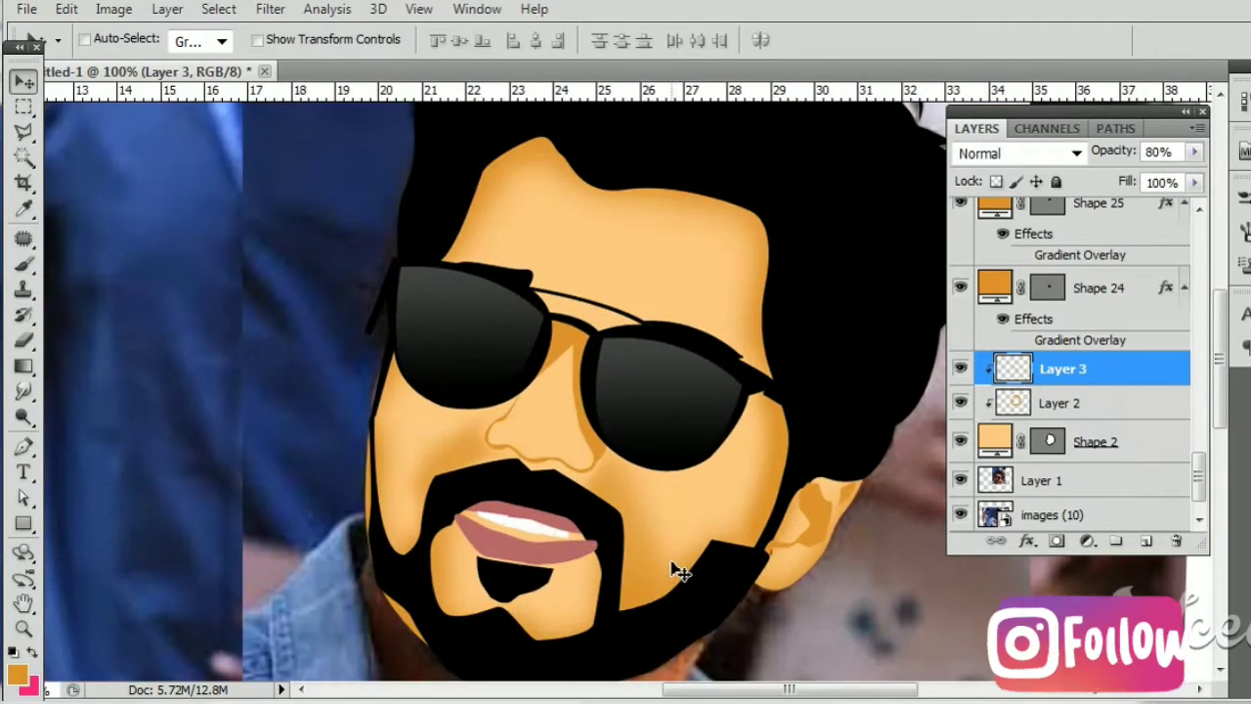
{"action": "key", "text": "b"}
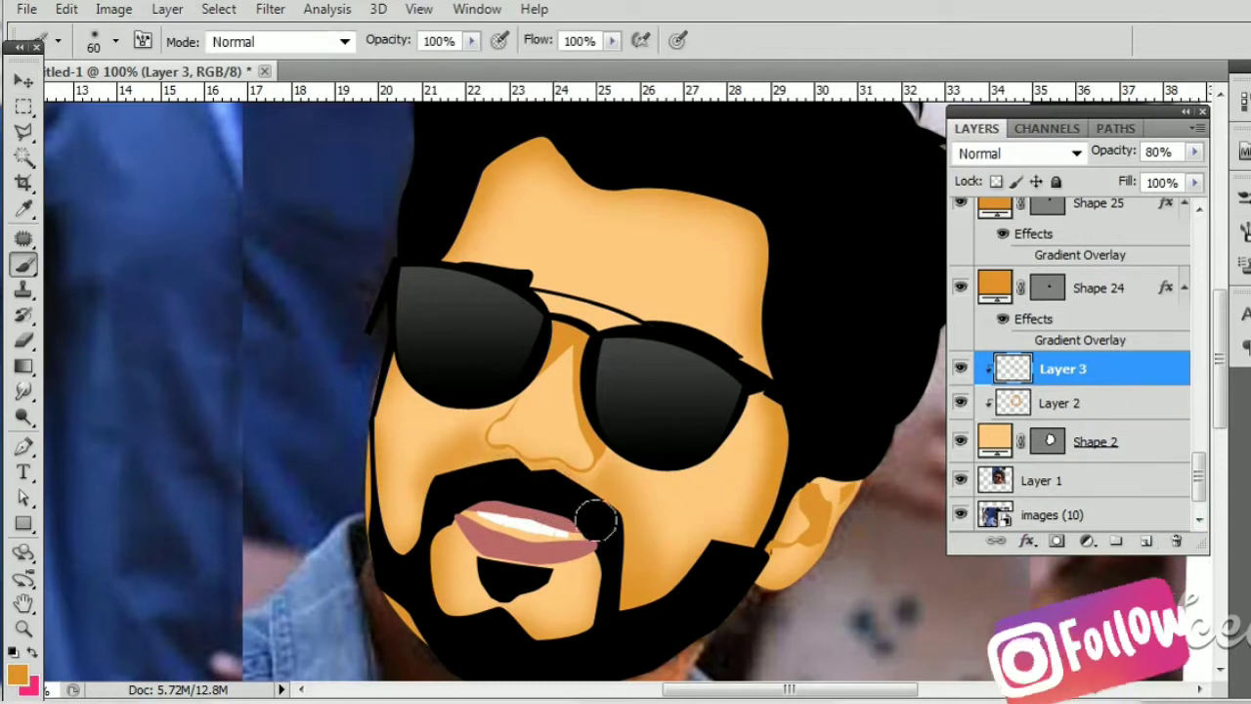
{"action": "key", "text": "e"}
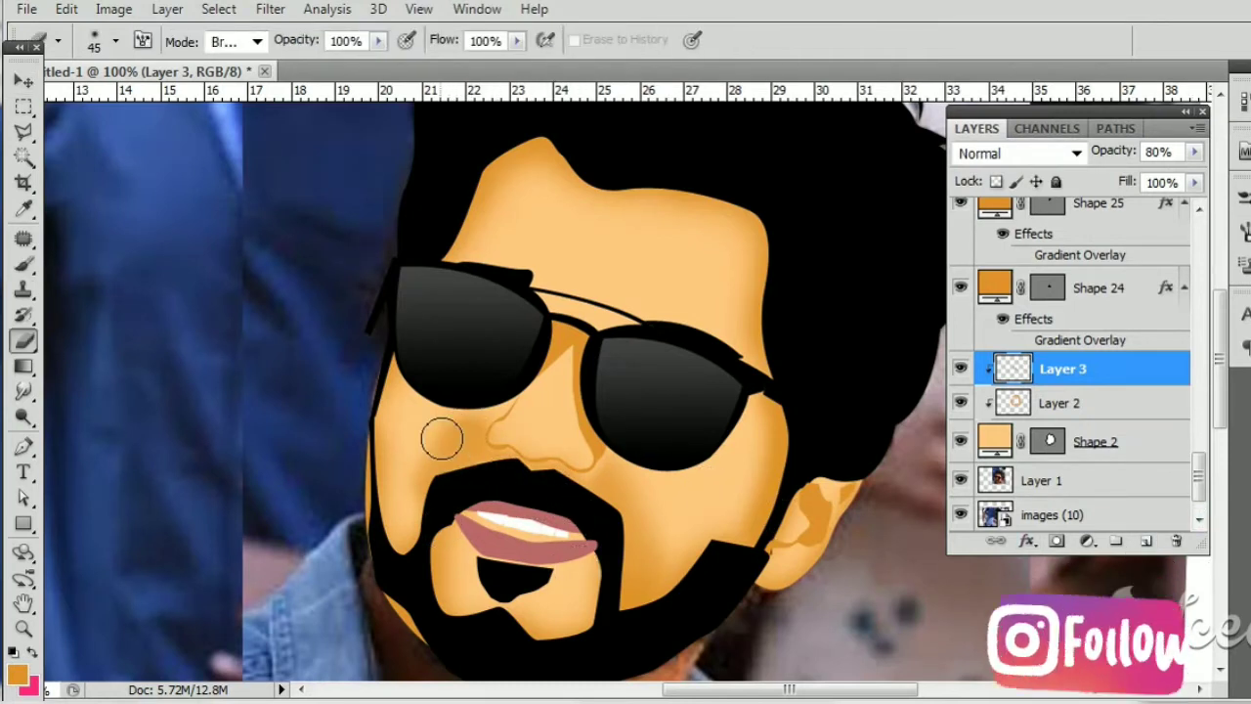
{"action": "key", "text": "bracketright"}
{"action": "scroll", "coordinate": [606, 591], "scroll_direction": "right", "scroll_amount": 2}
{"action": "scroll", "coordinate": [606, 591], "scroll_direction": "down", "scroll_amount": 1}
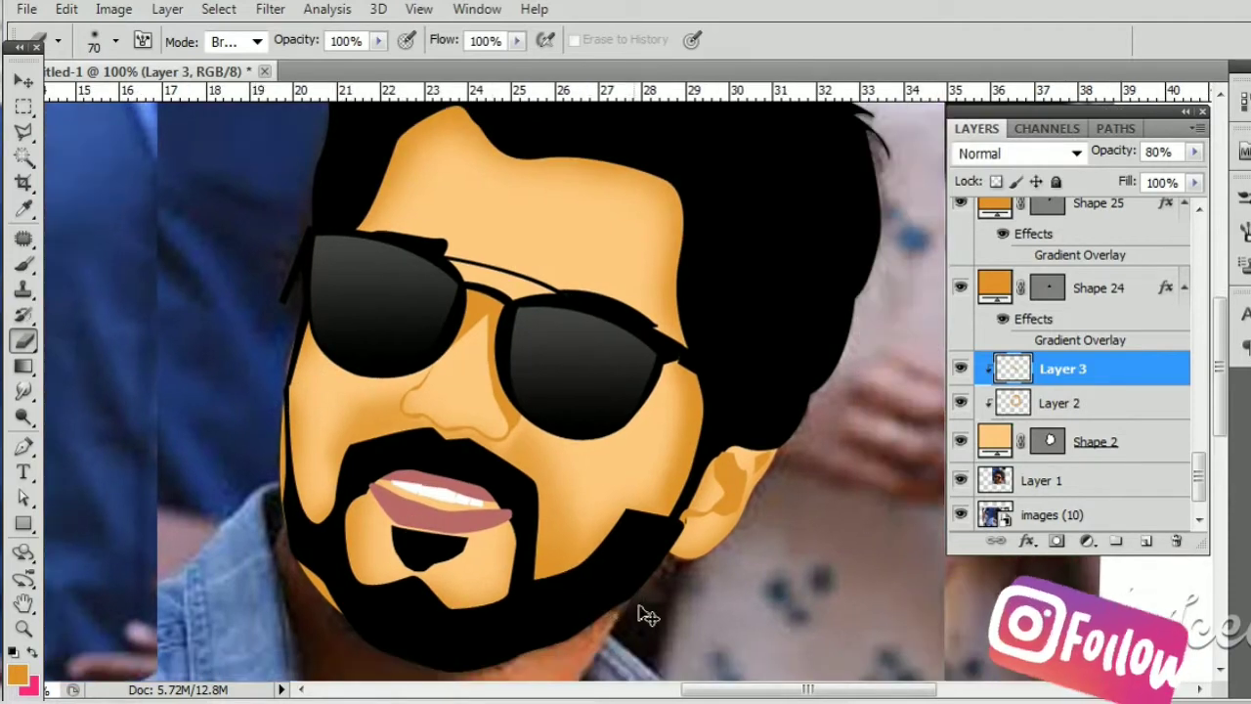
Step: Select the Shape 3 beard layer and zoom to 200% on the mouth and beard
{"action": "key", "text": "v"}
{"action": "right_click", "coordinate": [357, 609]}
{"action": "left_click", "coordinate": [421, 410]}
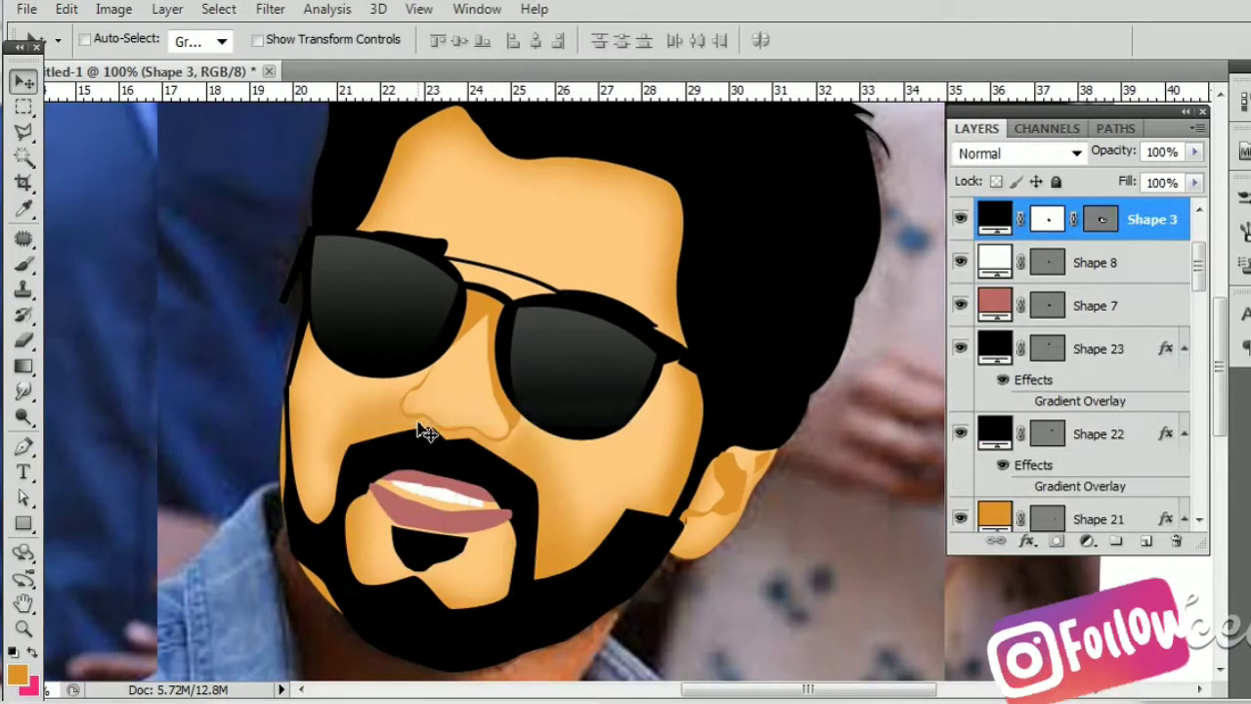
{"action": "key", "text": "ctrl+minus"}
{"action": "key", "text": "ctrl+plus"}
{"action": "scroll", "coordinate": [642, 322], "scroll_direction": "down", "scroll_amount": 2}
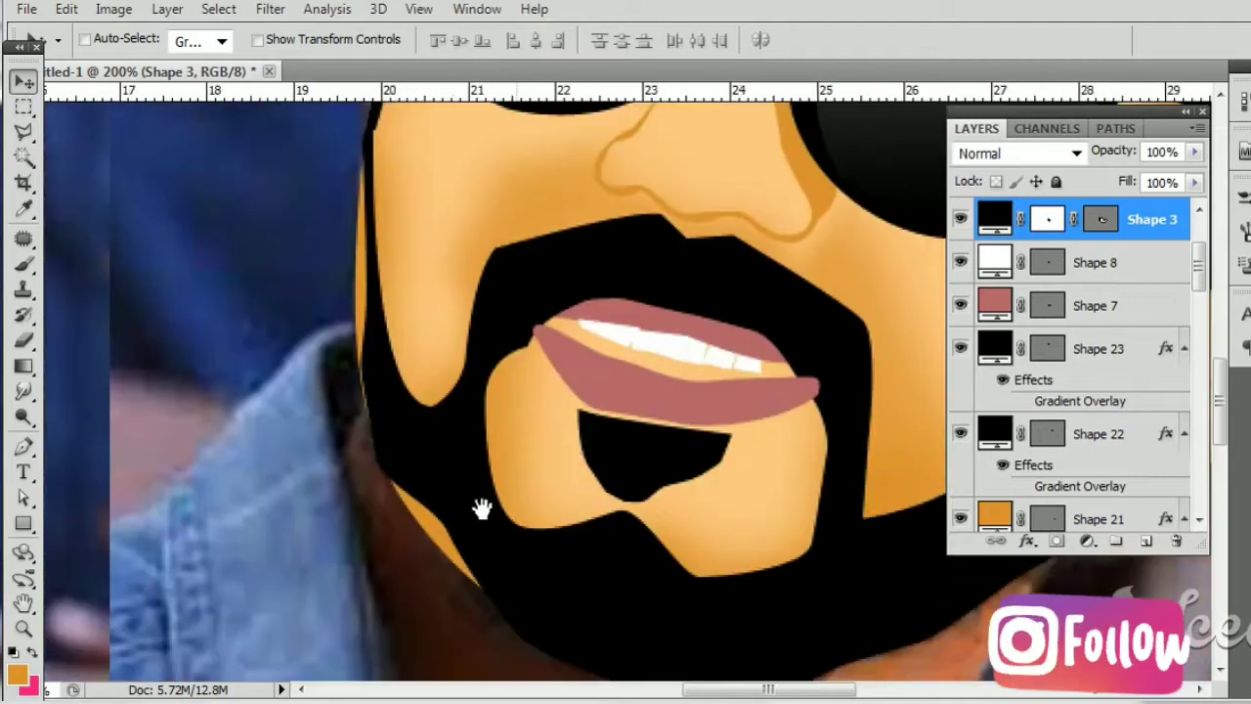
Step: Drag beard path anchors to pull its lower-left and left edges along the jaw
{"action": "key", "text": "a"}
{"action": "left_click_drag", "start_coordinate": [448, 535], "coordinate": [441, 553]}
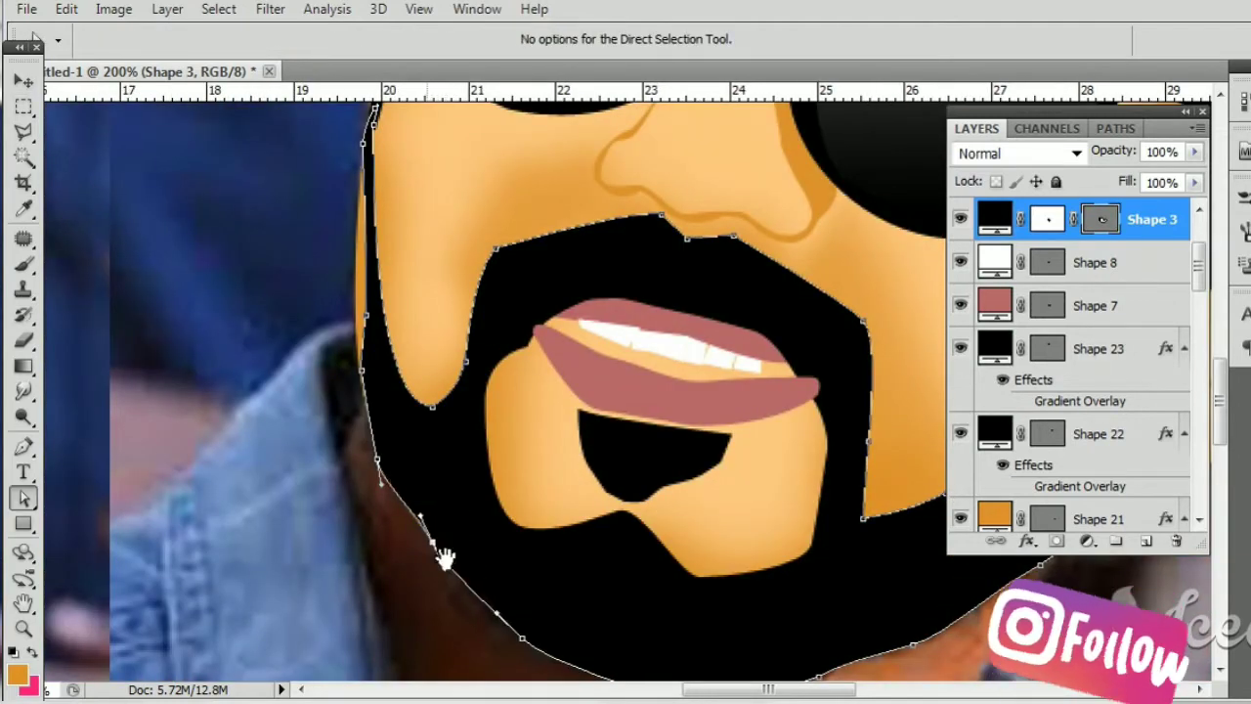
{"action": "scroll", "coordinate": [369, 314], "scroll_direction": "up", "scroll_amount": 1}
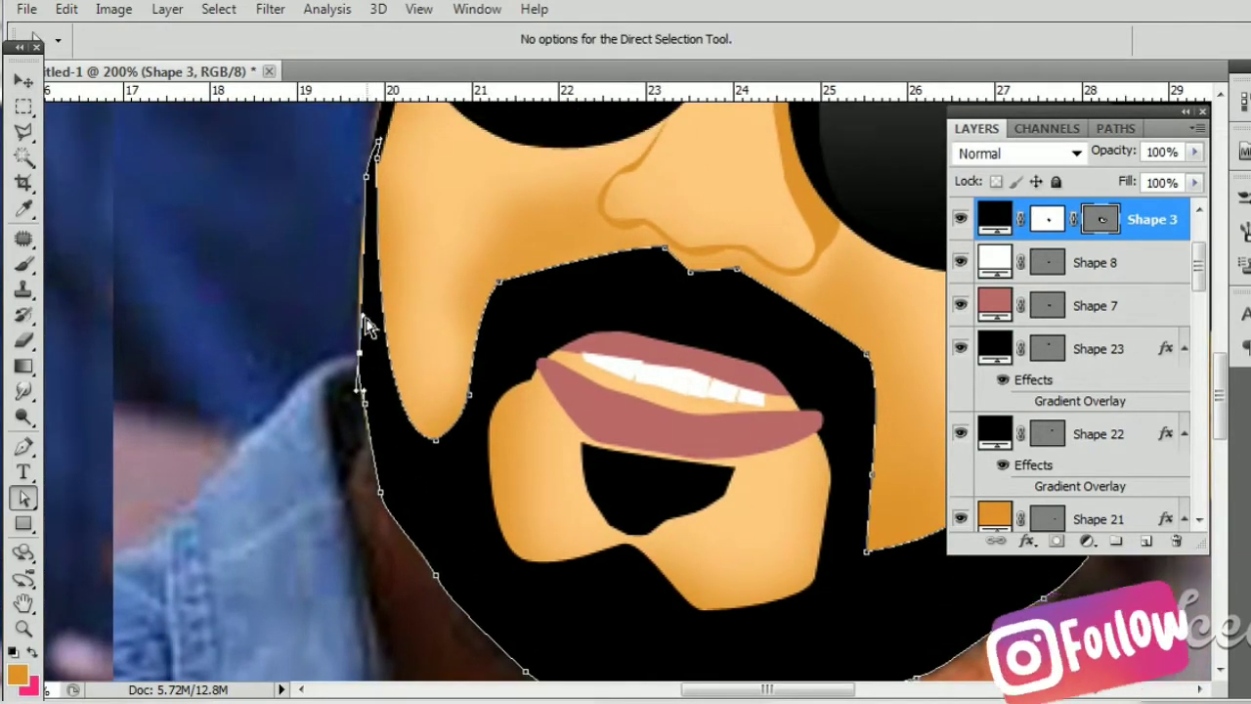
{"action": "left_click_drag", "start_coordinate": [405, 431], "coordinate": [379, 375]}
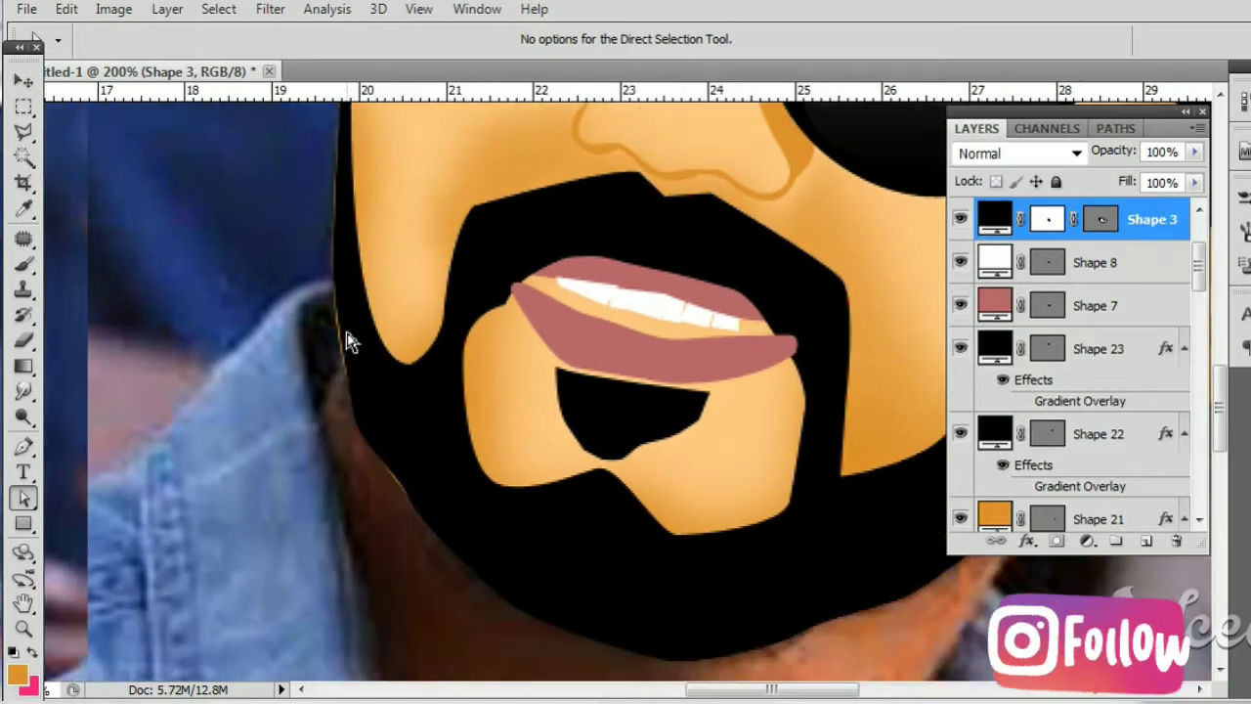
{"action": "left_click", "coordinate": [337, 327]}
{"action": "left_click", "coordinate": [723, 277]}
{"action": "left_click", "coordinate": [350, 379]}
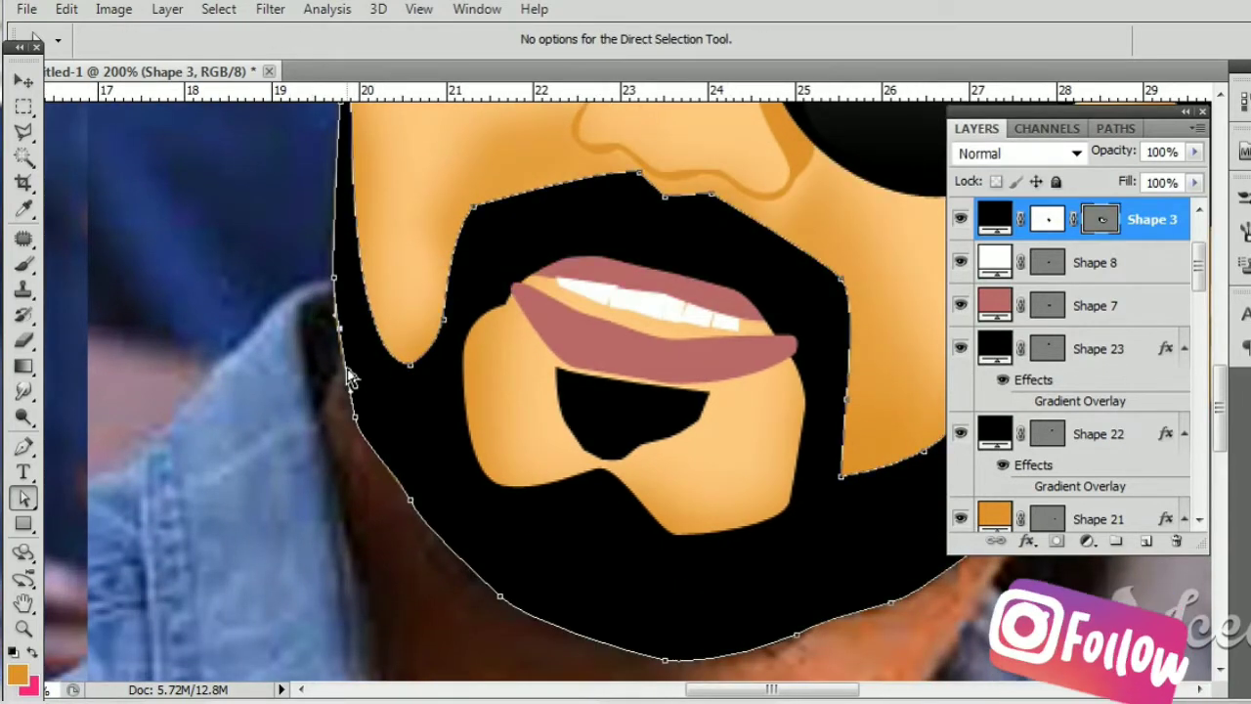
{"action": "left_click_drag", "start_coordinate": [331, 264], "coordinate": [345, 314]}
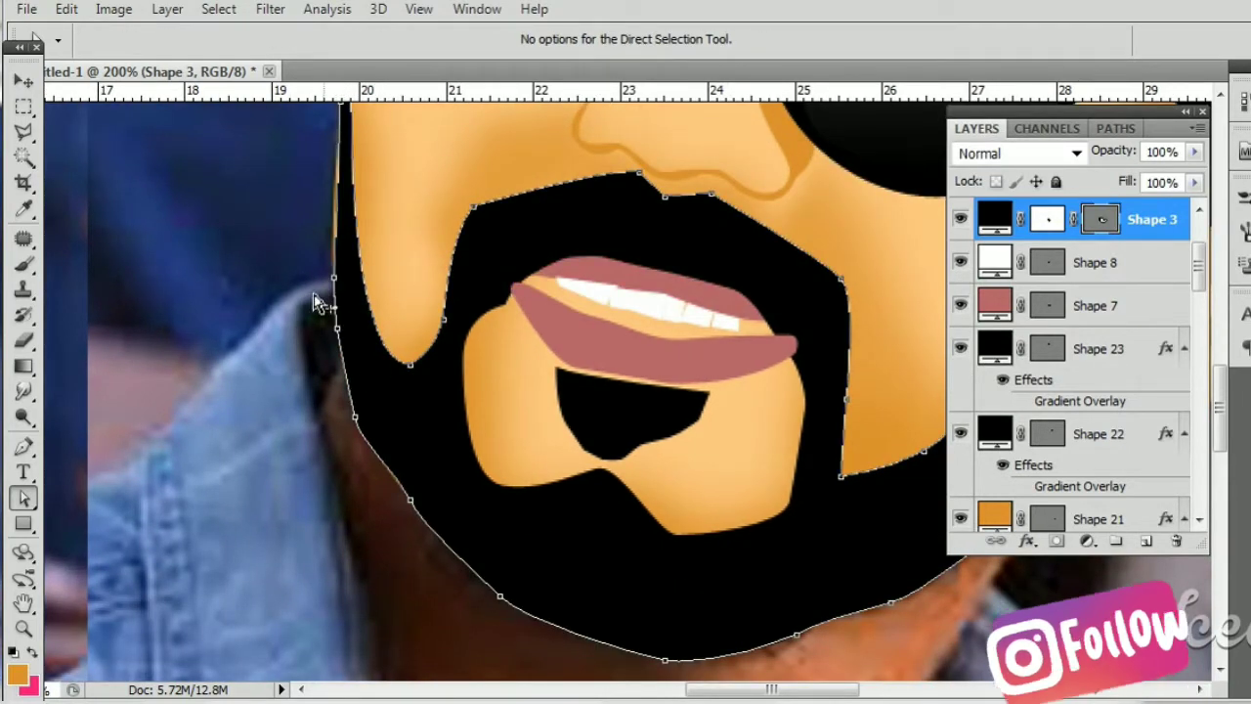
{"action": "key", "text": "ctrl+minus"}
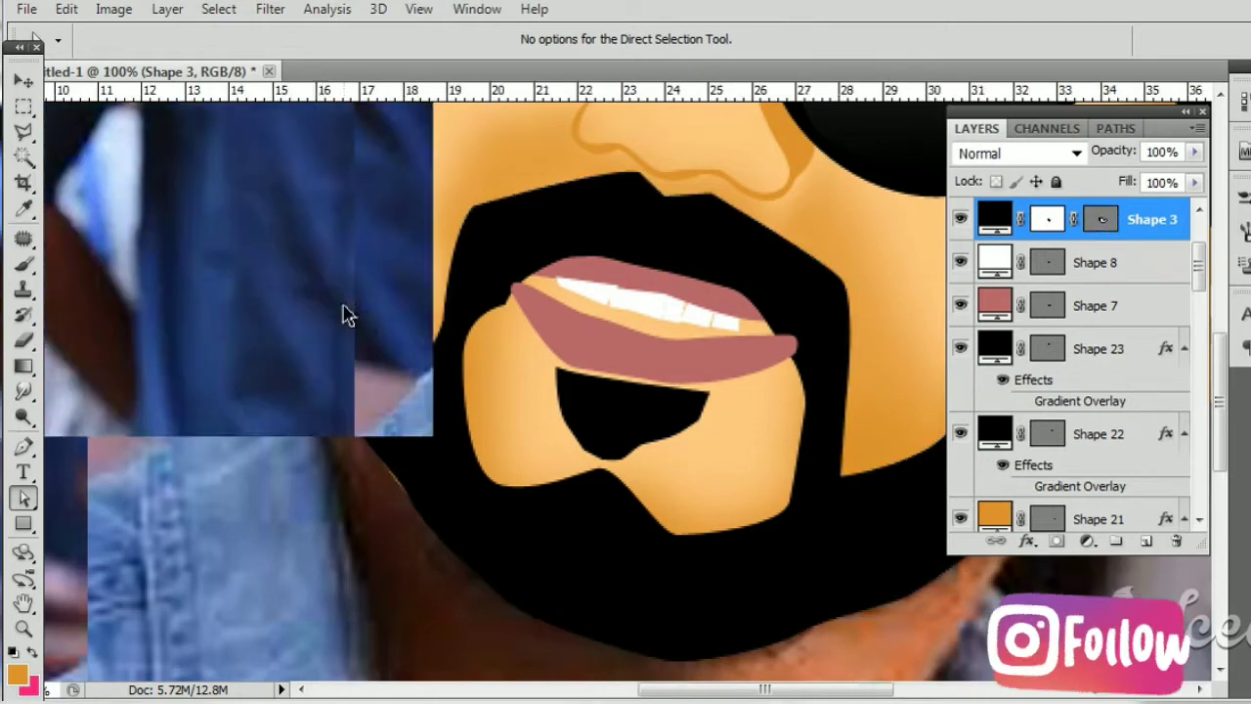
Step: Hide the Shape 3 beard and the skin fill to check the photo face
{"action": "key", "text": "v"}
{"action": "scroll", "coordinate": [990, 430], "scroll_direction": "down", "scroll_amount": 5}
{"action": "scroll", "coordinate": [990, 430], "scroll_direction": "down", "scroll_amount": 3}
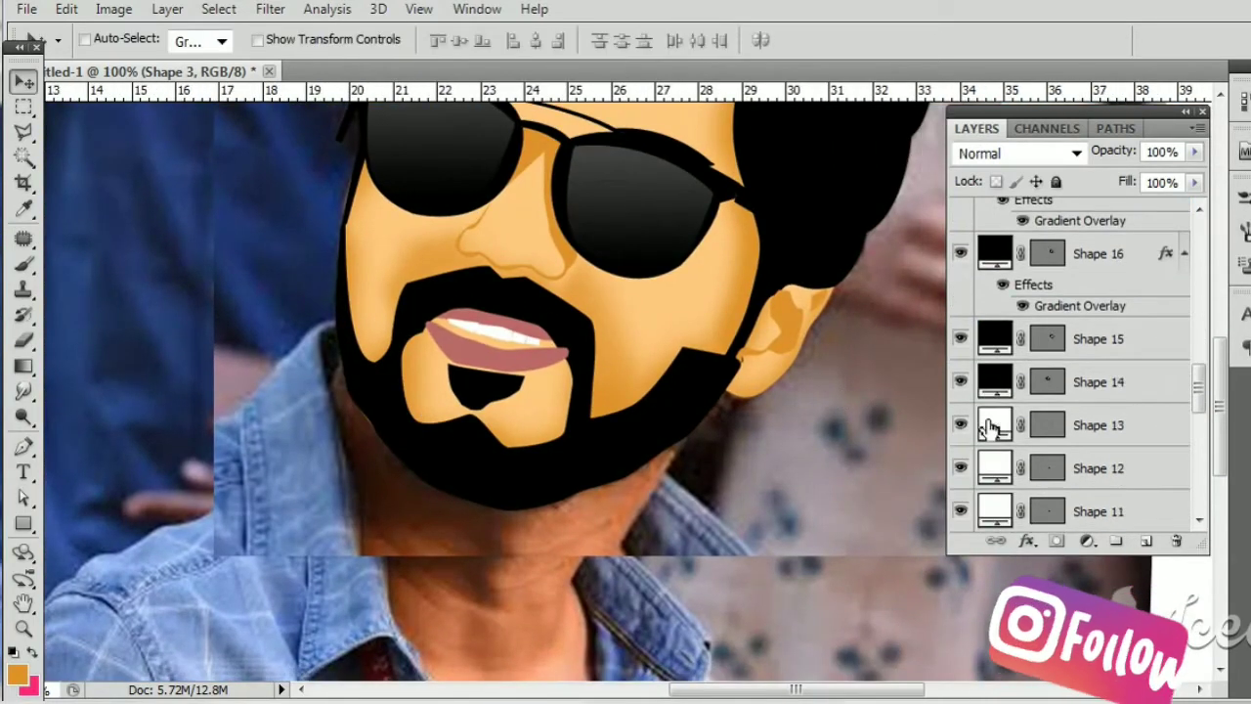
{"action": "scroll", "coordinate": [977, 410], "scroll_direction": "up", "scroll_amount": 2}
{"action": "scroll", "coordinate": [968, 381], "scroll_direction": "up", "scroll_amount": 5}
{"action": "scroll", "coordinate": [960, 357], "scroll_direction": "up", "scroll_amount": 3}
{"action": "left_click", "coordinate": [960, 349]}
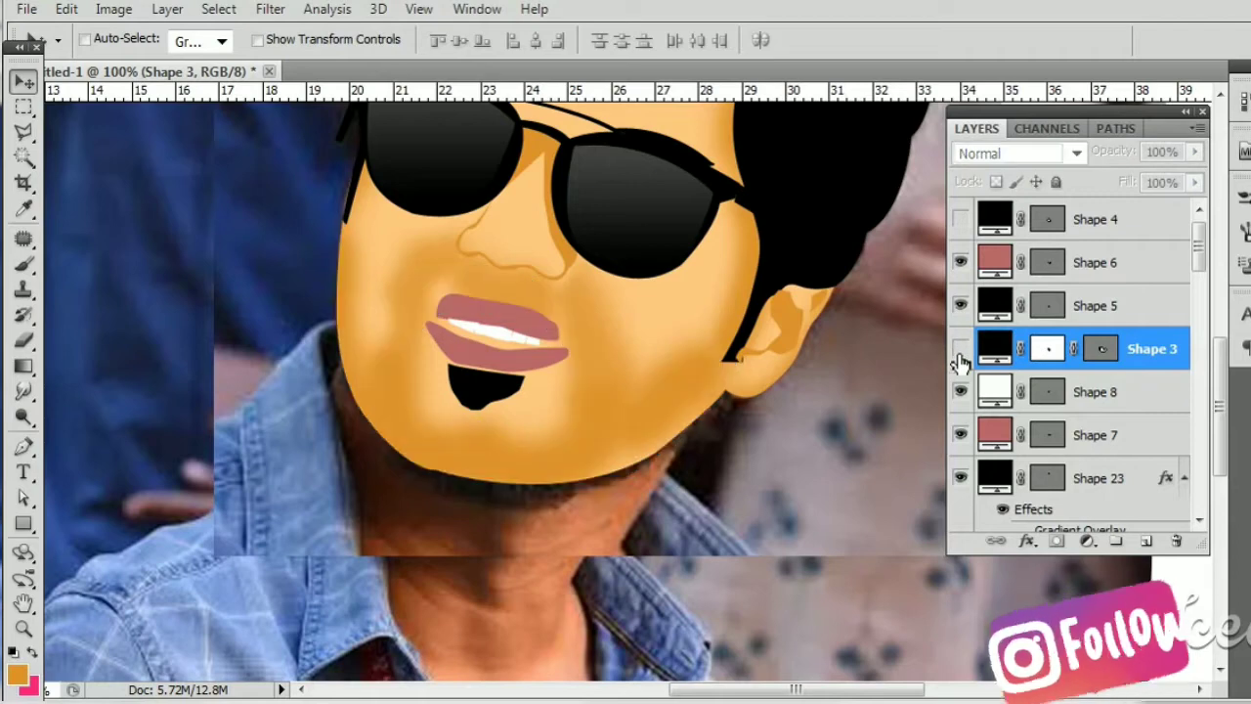
{"action": "scroll", "coordinate": [969, 411], "scroll_direction": "down", "scroll_amount": 4}
{"action": "scroll", "coordinate": [975, 426], "scroll_direction": "down", "scroll_amount": 5}
{"action": "scroll", "coordinate": [982, 440], "scroll_direction": "down", "scroll_amount": 5}
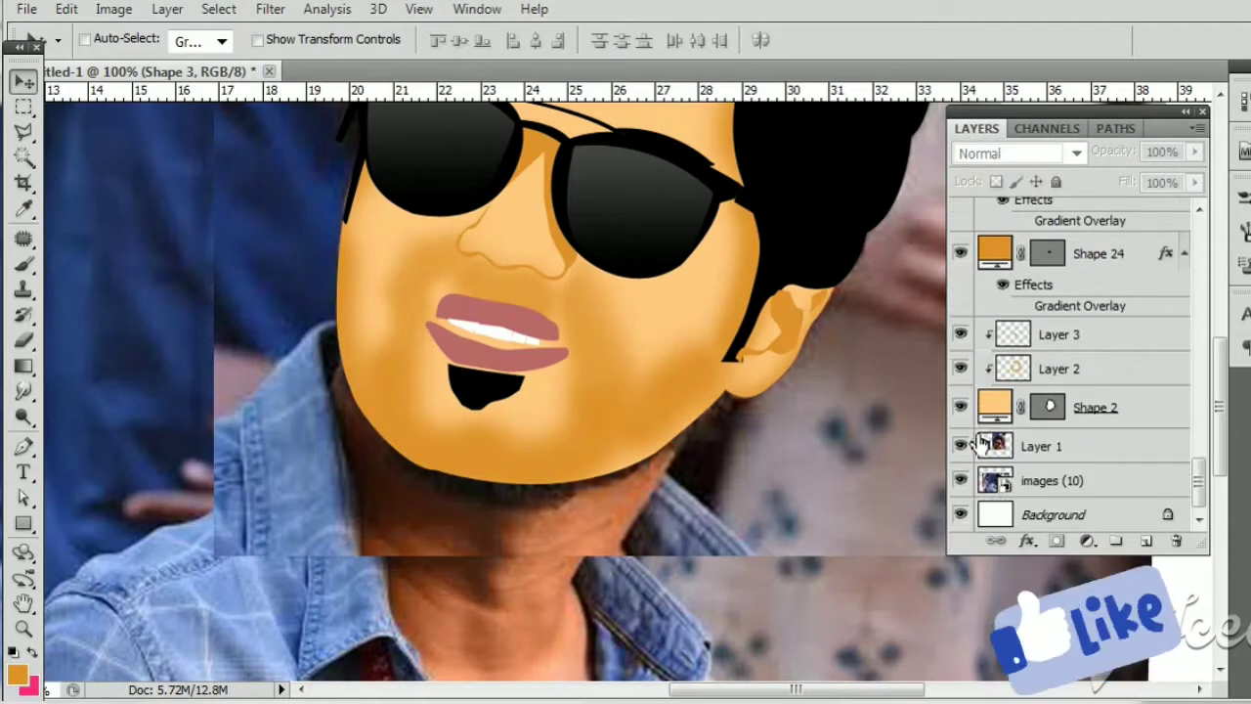
{"action": "left_click", "coordinate": [962, 408]}
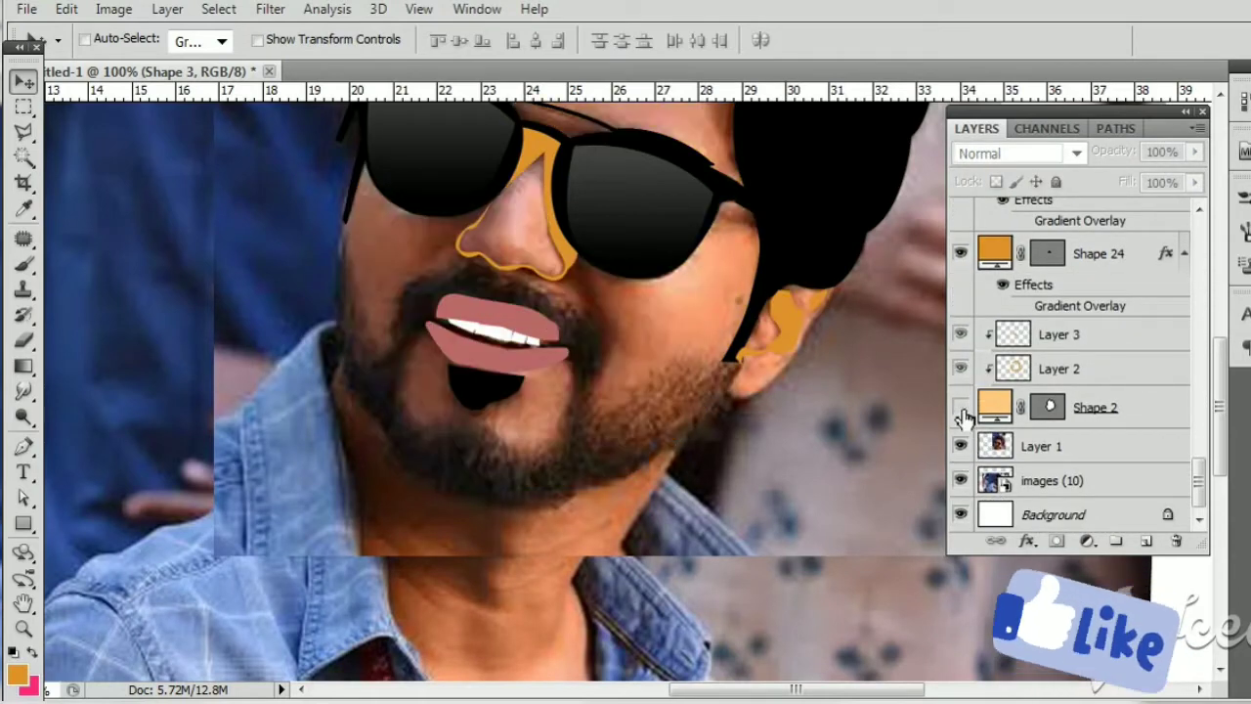
Step: Toggle the beard to compare with the photo, then show beard and skin fill again
{"action": "scroll", "coordinate": [958, 376], "scroll_direction": "up", "scroll_amount": 5}
{"action": "scroll", "coordinate": [958, 376], "scroll_direction": "up", "scroll_amount": 5}
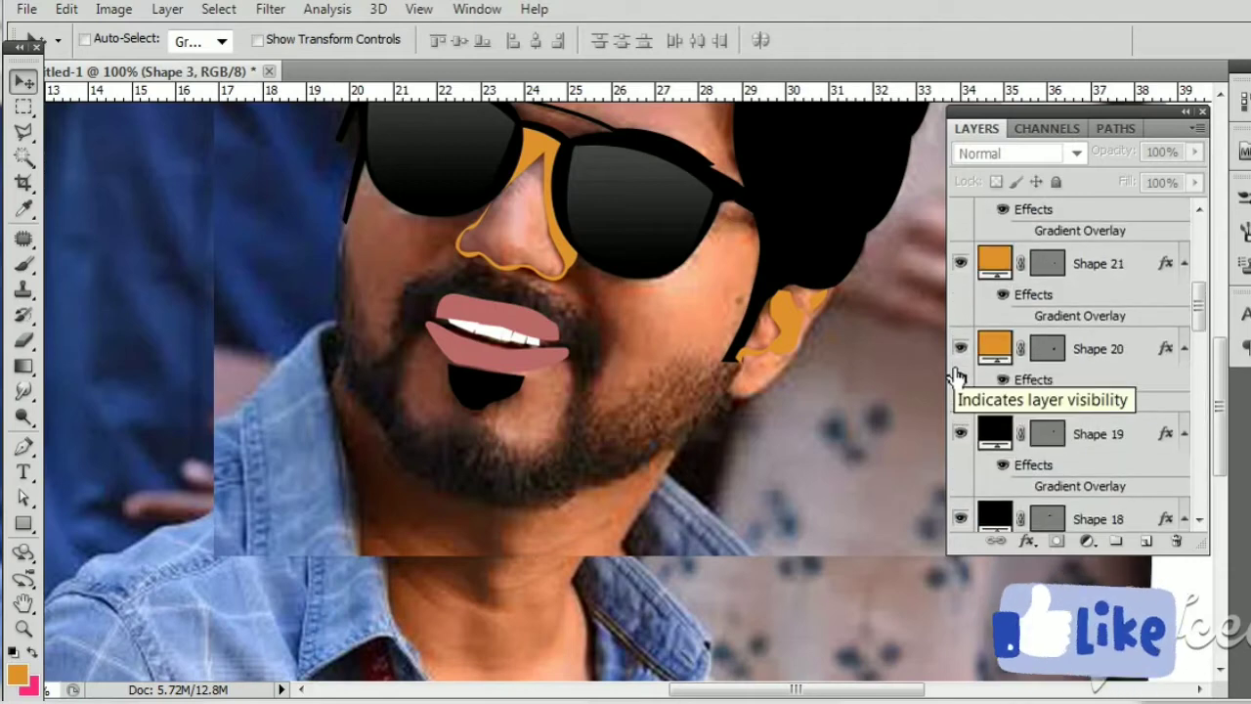
{"action": "scroll", "coordinate": [957, 376], "scroll_direction": "up", "scroll_amount": 5}
{"action": "left_click", "coordinate": [960, 349]}
{"action": "left_click", "coordinate": [961, 349]}
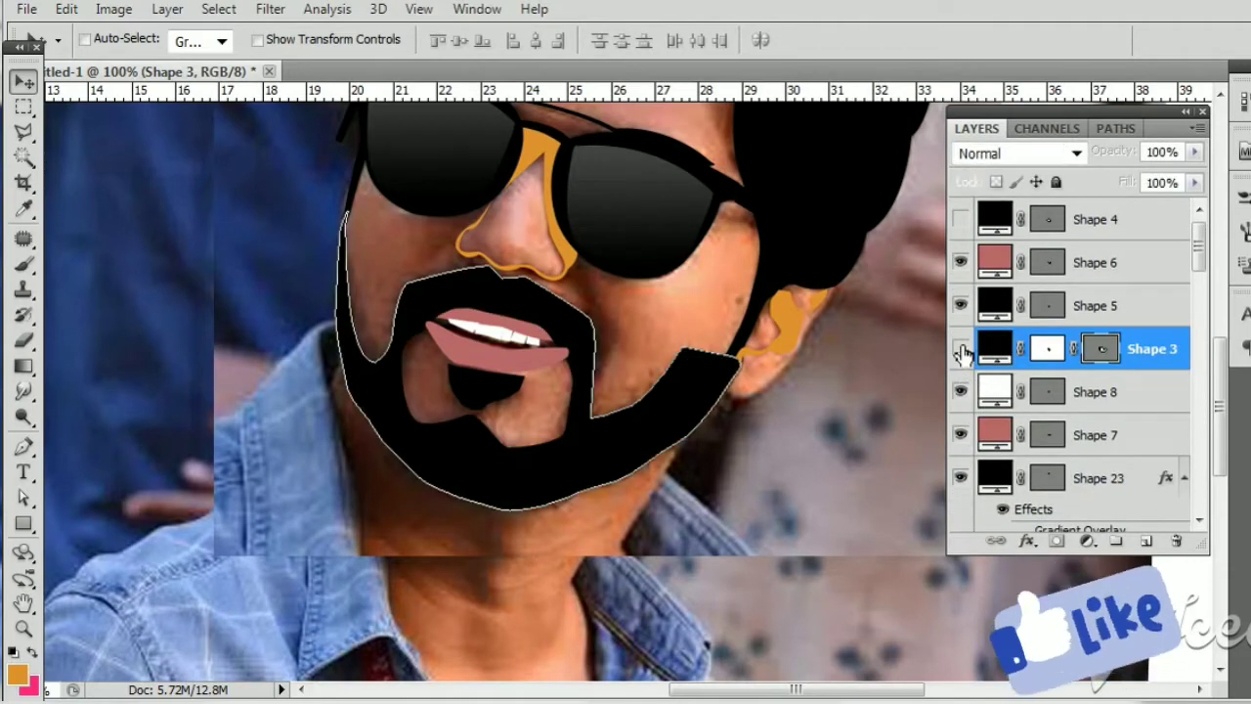
{"action": "left_click", "coordinate": [961, 349]}
{"action": "left_click", "coordinate": [960, 349]}
{"action": "left_click", "coordinate": [960, 349]}
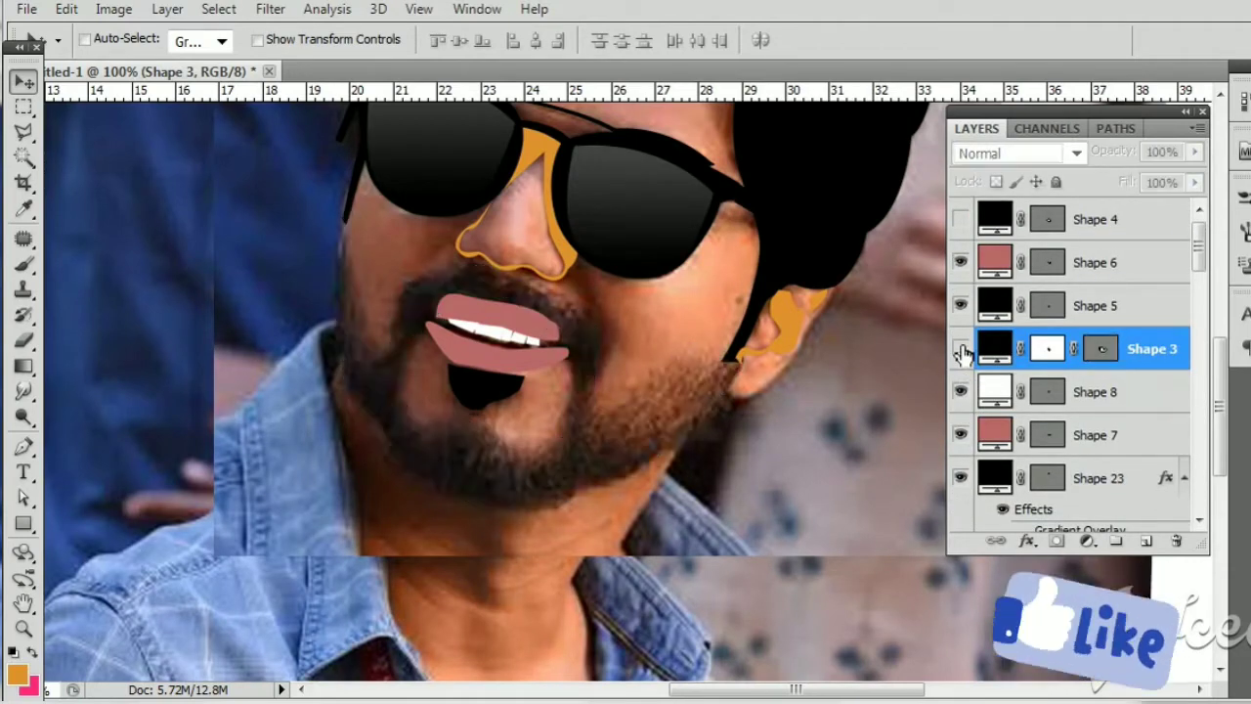
{"action": "scroll", "coordinate": [961, 352], "scroll_direction": "down", "scroll_amount": 3}
{"action": "left_click_drag", "start_coordinate": [1197, 293], "coordinate": [1200, 479]}
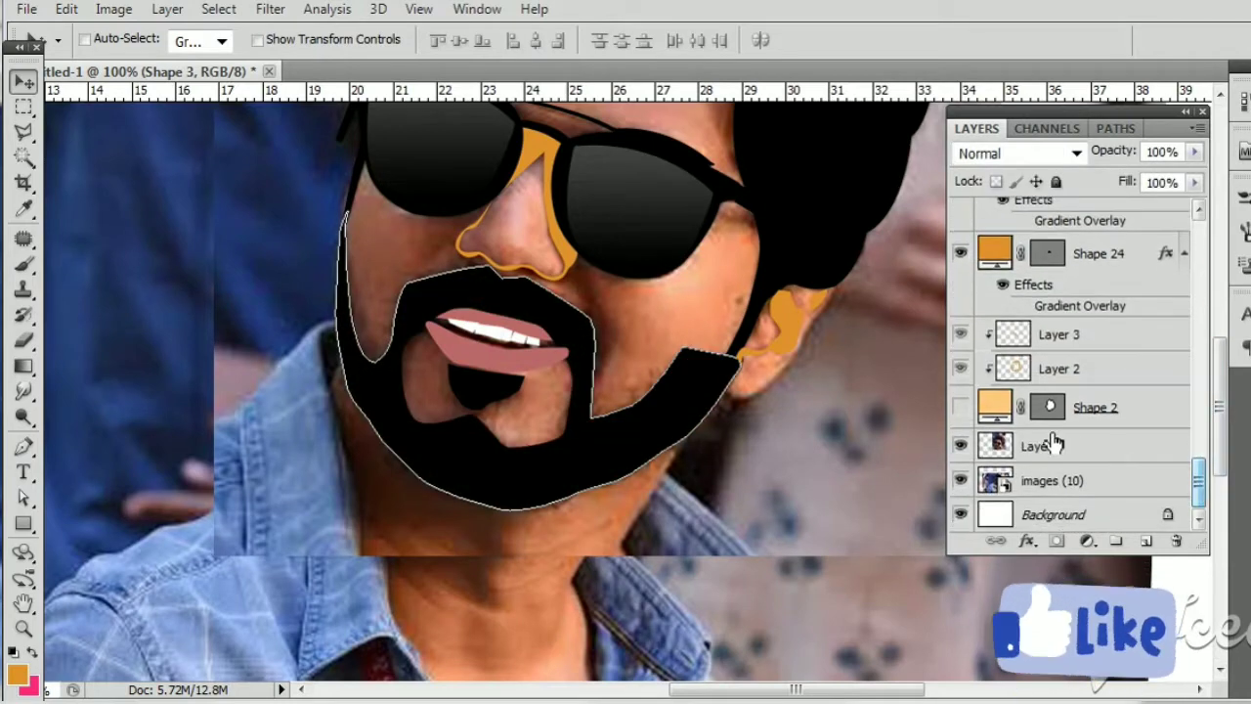
{"action": "left_click", "coordinate": [961, 407]}
Step: Hide Layer 1 to reveal the original photo around the whole cartoon head
{"action": "key", "text": "ctrl+minus"}
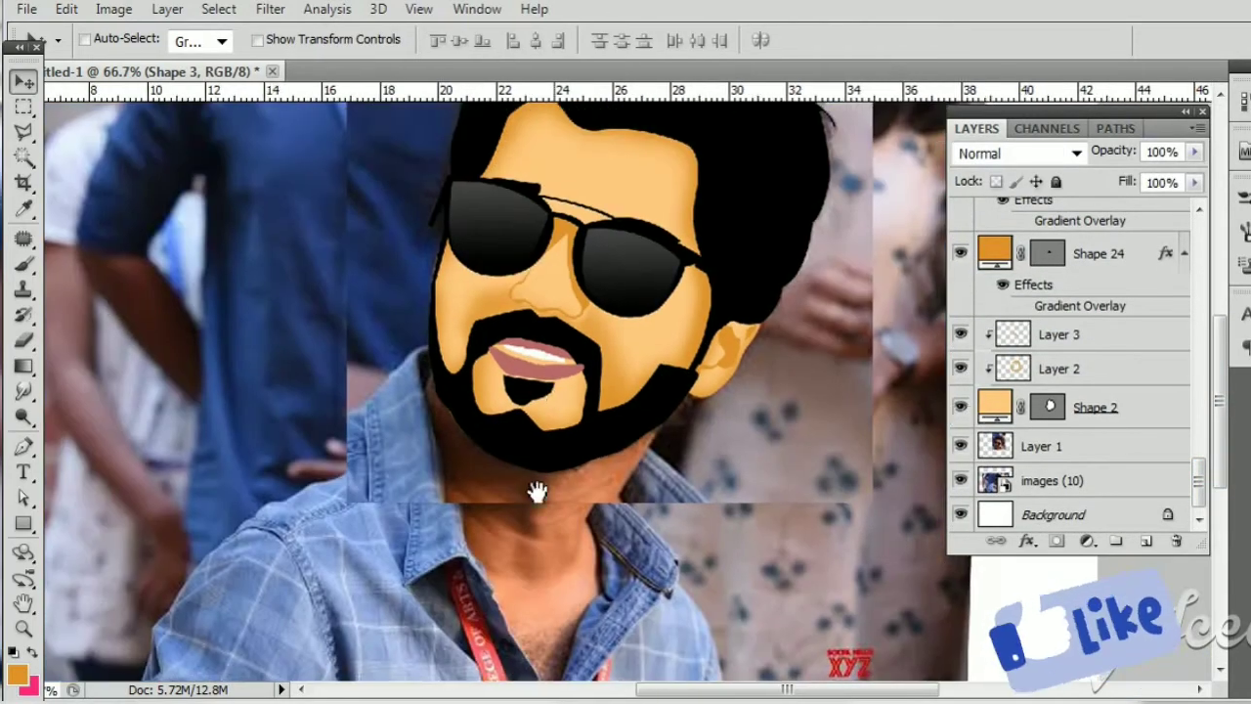
{"action": "left_click_drag", "start_coordinate": [621, 488], "coordinate": [680, 340]}
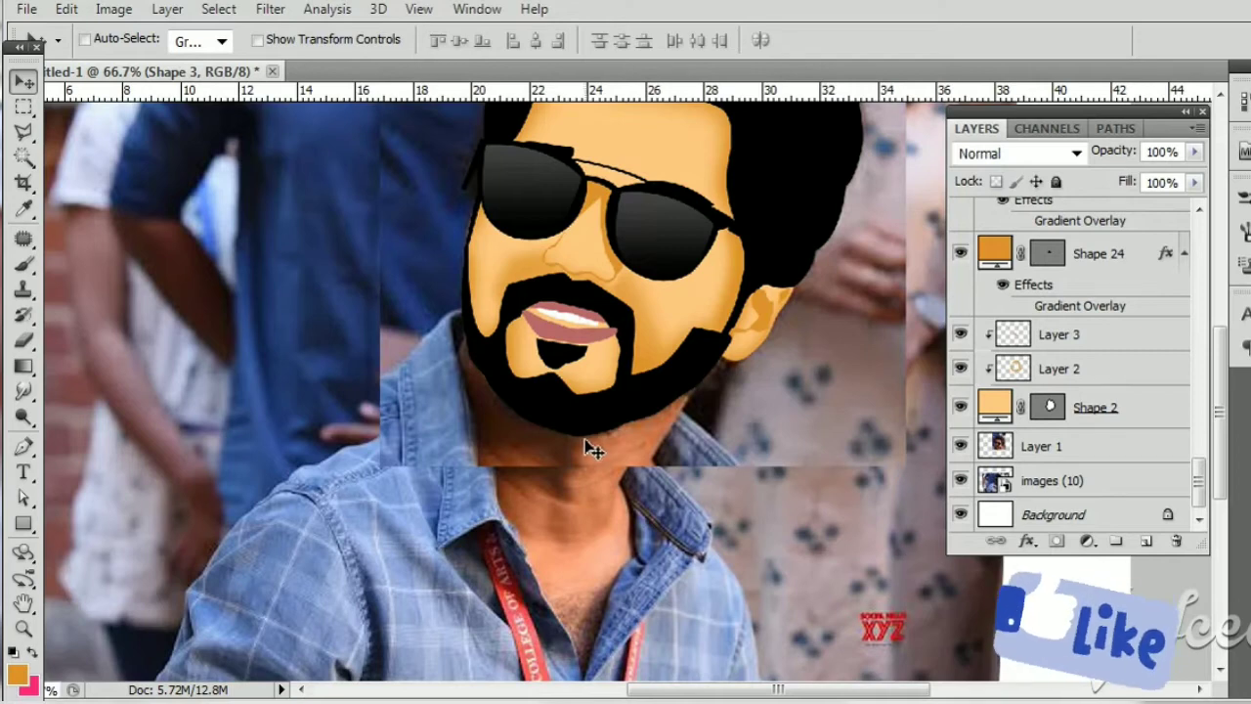
{"action": "left_click", "coordinate": [960, 445]}
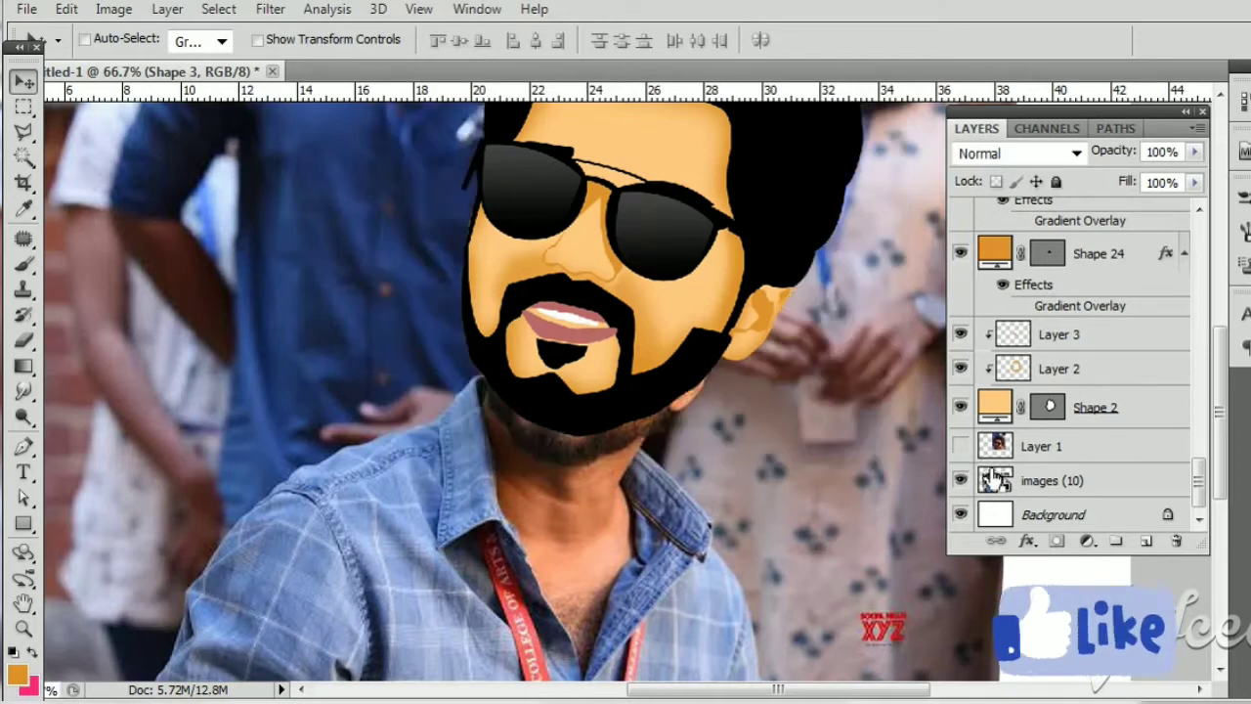
{"action": "left_click_drag", "start_coordinate": [590, 427], "coordinate": [557, 440]}
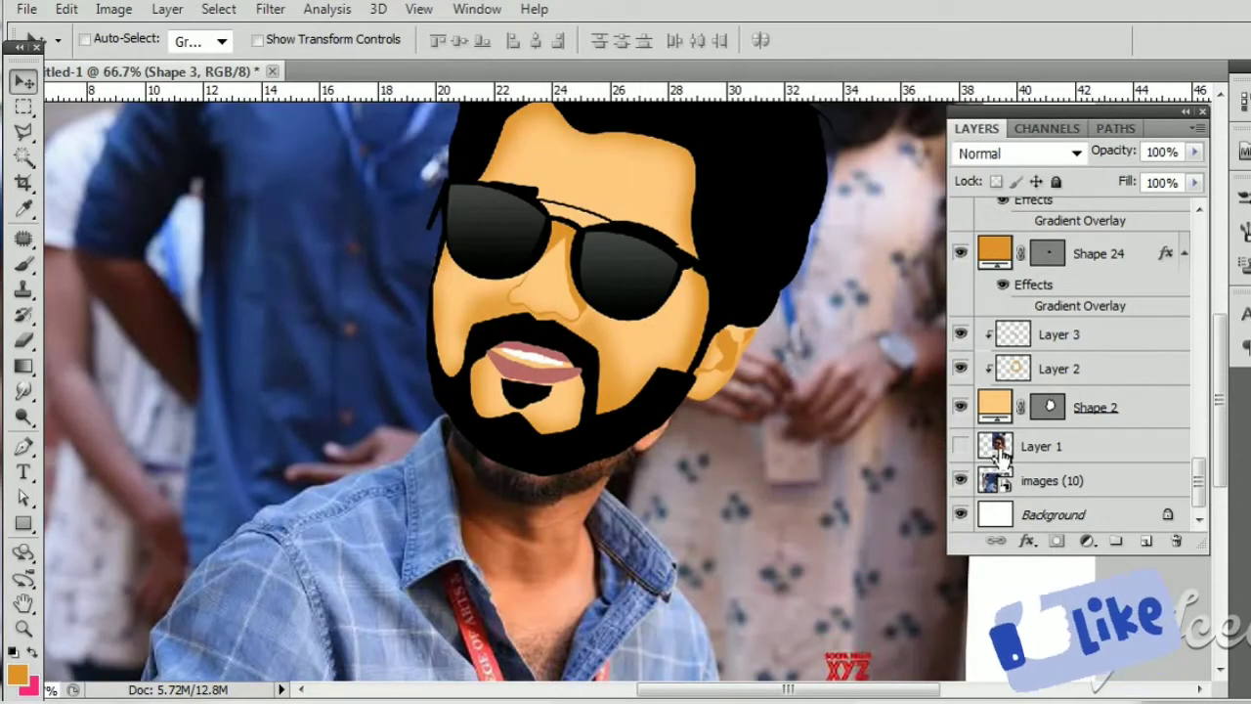
Step: Group the face layers Shape 2 through Shape 4 into Group 1
{"action": "left_click", "coordinate": [1094, 422]}
{"action": "scroll", "coordinate": [1094, 425], "scroll_direction": "up", "scroll_amount": 5}
{"action": "scroll", "coordinate": [1095, 426], "scroll_direction": "up", "scroll_amount": 5}
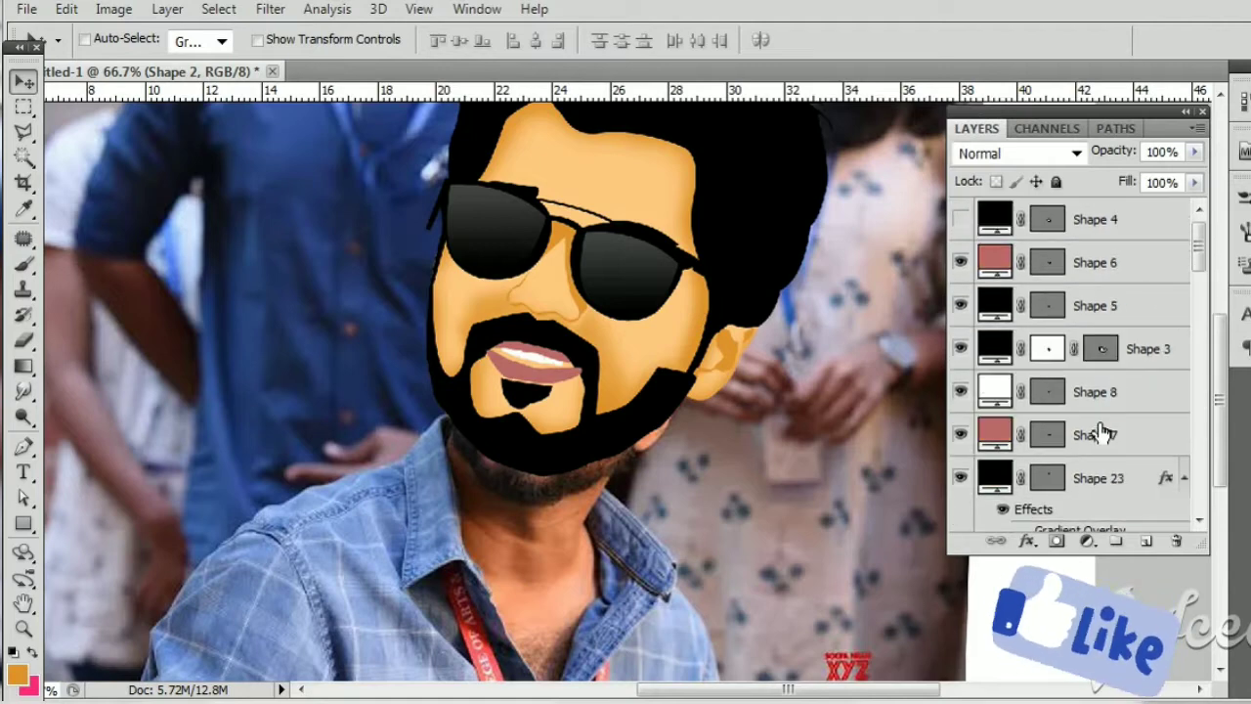
{"action": "left_click", "coordinate": [1087, 223], "text": "shift"}
{"action": "key", "text": "ctrl+g"}
{"action": "key", "text": "shift+Down"}
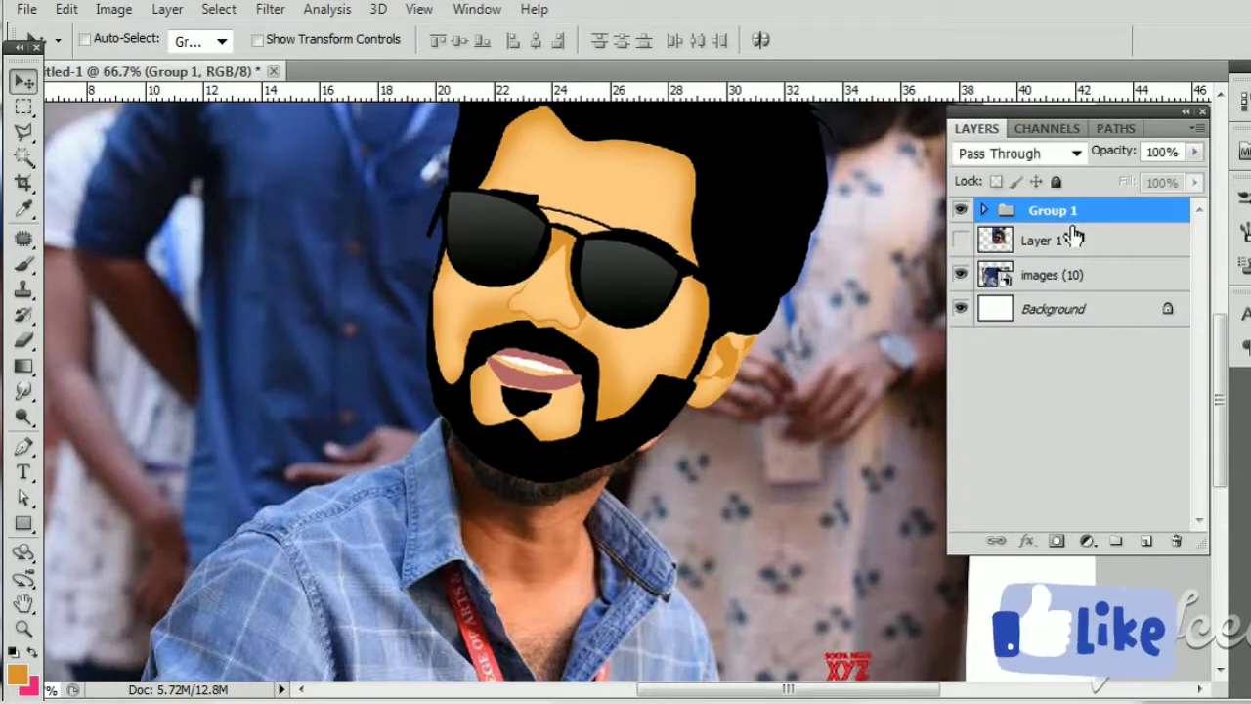
{"action": "key", "text": "shift+Down"}
{"action": "key", "text": "shift+Down"}
{"action": "key", "text": "shift+Down"}
{"action": "key", "text": "shift+Down"}
{"action": "left_click_drag", "start_coordinate": [243, 518], "coordinate": [370, 369]}
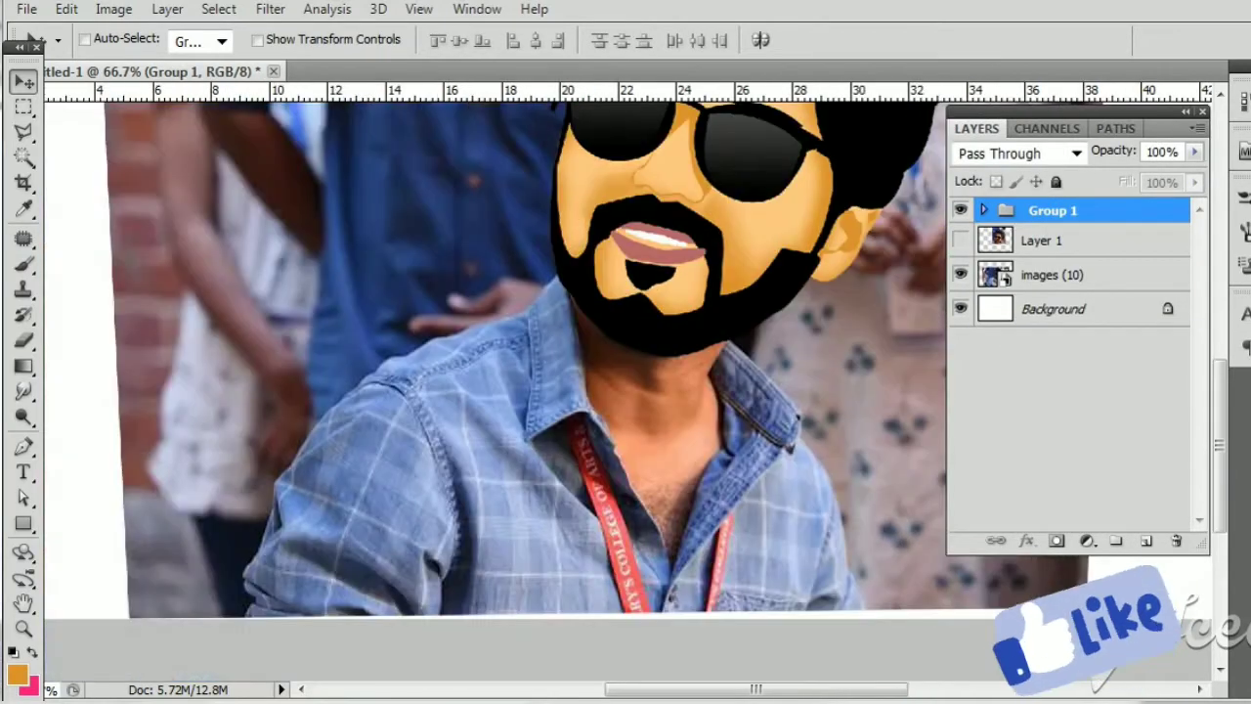
{"action": "key", "text": "p"}
{"action": "key", "text": "ctrl+plus"}
{"action": "key", "text": "ctrl+plus"}
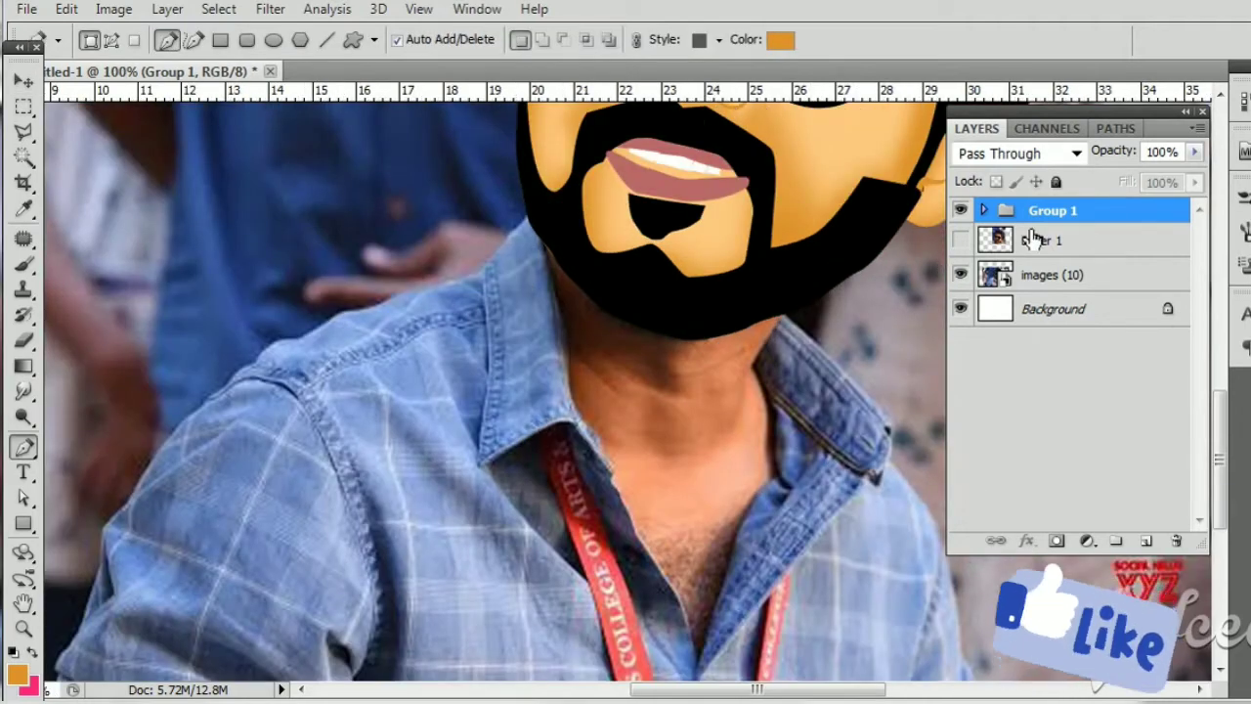
Step: On Layer 1, zoom in and start the shirt shape at the collar top, tracing along the shoulder
{"action": "left_click", "coordinate": [1036, 240]}
{"action": "key", "text": "ctrl+plus"}
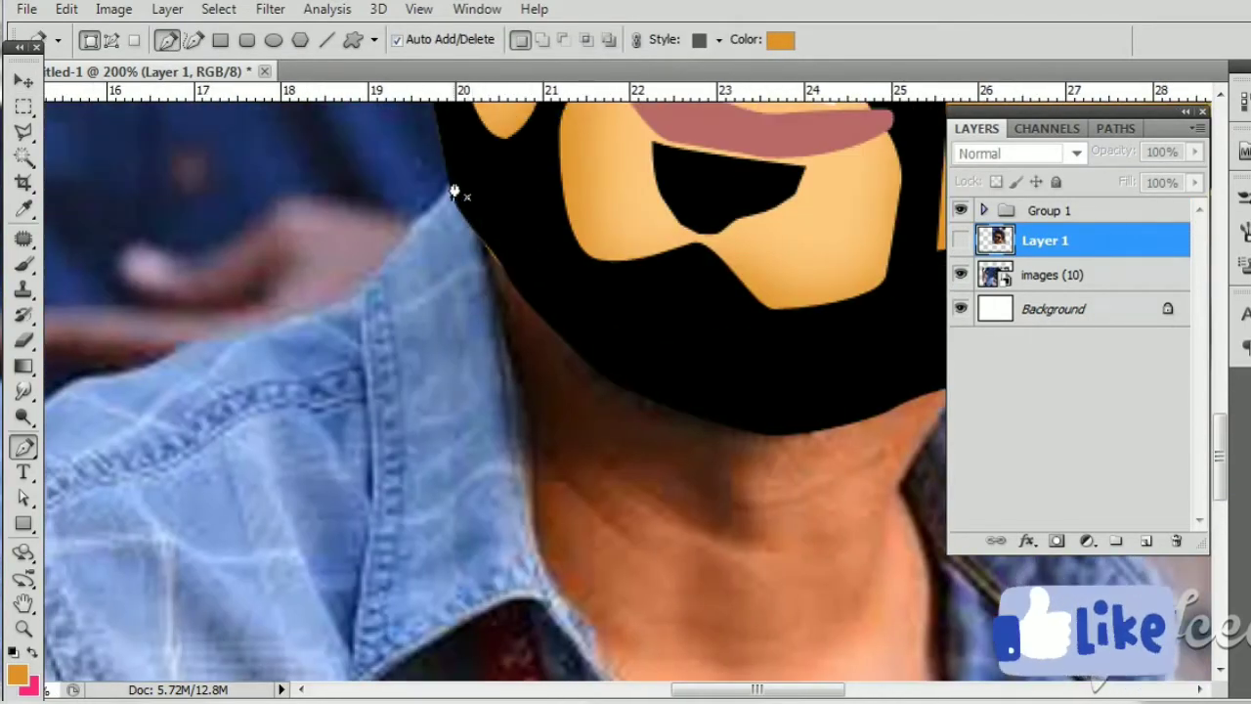
{"action": "left_click", "coordinate": [453, 181]}
{"action": "left_click", "coordinate": [416, 223]}
{"action": "left_click_drag", "start_coordinate": [362, 309], "coordinate": [533, 323]}
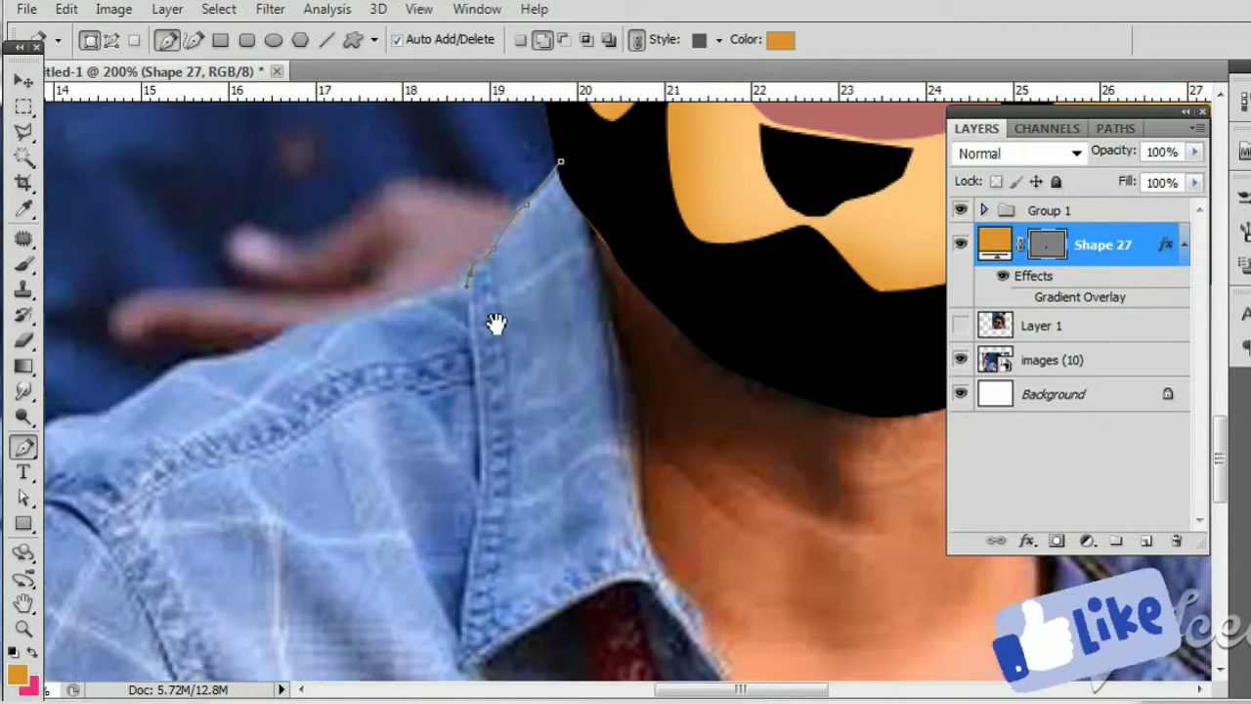
{"action": "left_click", "coordinate": [542, 295]}
{"action": "left_click", "coordinate": [448, 322]}
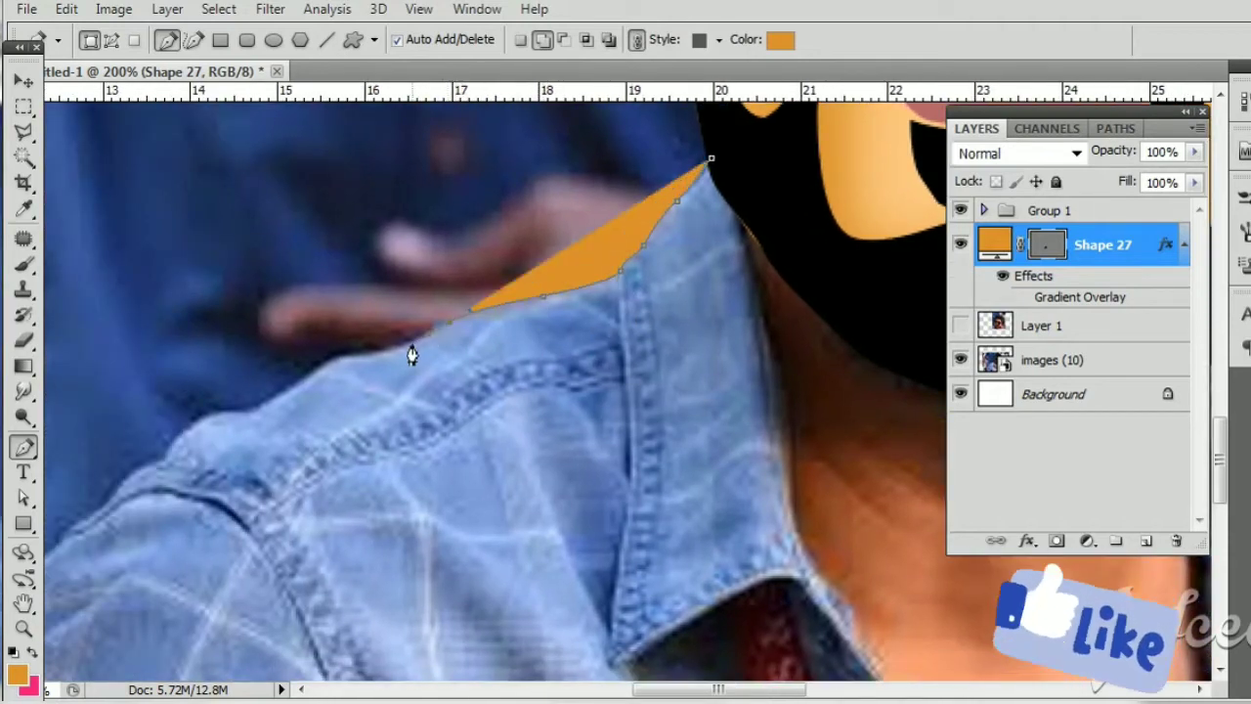
{"action": "left_click", "coordinate": [409, 344]}
{"action": "left_click", "coordinate": [344, 365]}
{"action": "left_click", "coordinate": [303, 383]}
{"action": "left_click", "coordinate": [281, 399]}
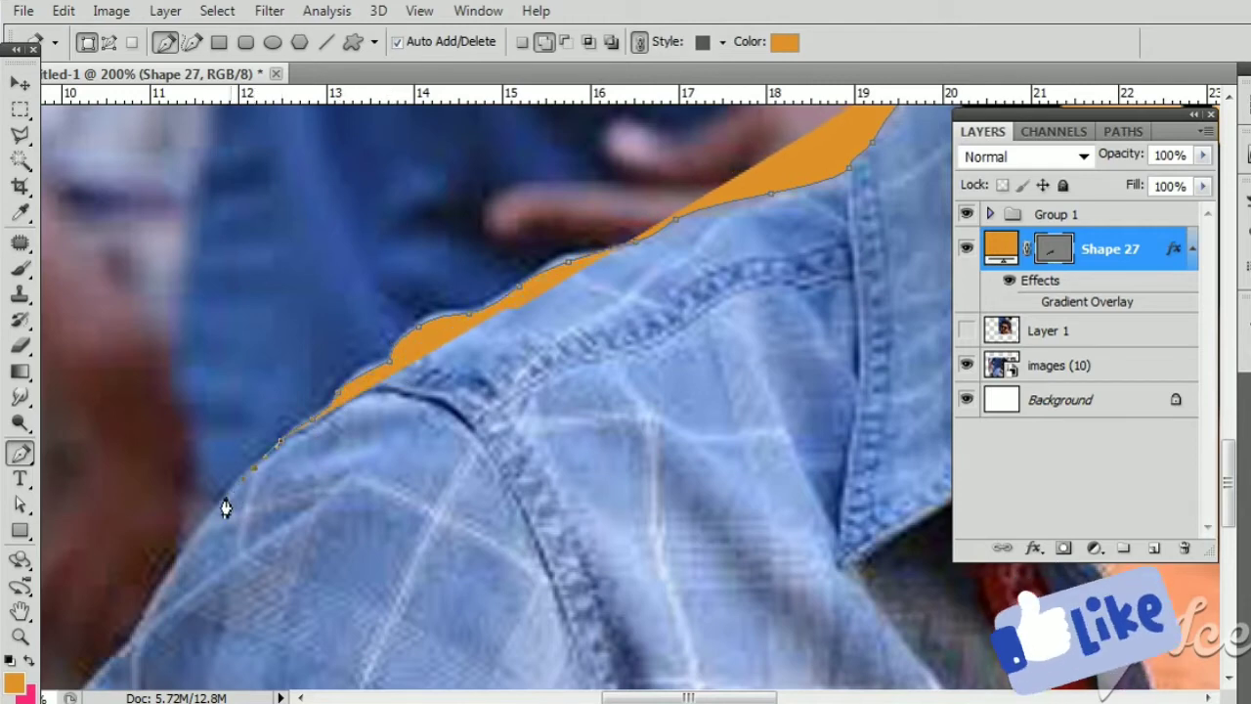
Step: Continue the shirt outline down the shoulder and the sleeve's outer edge to the photo bottom
{"action": "left_click_drag", "start_coordinate": [224, 505], "coordinate": [336, 355]}
{"action": "left_click", "coordinate": [318, 342]}
{"action": "left_click", "coordinate": [283, 411]}
{"action": "left_click", "coordinate": [246, 447]}
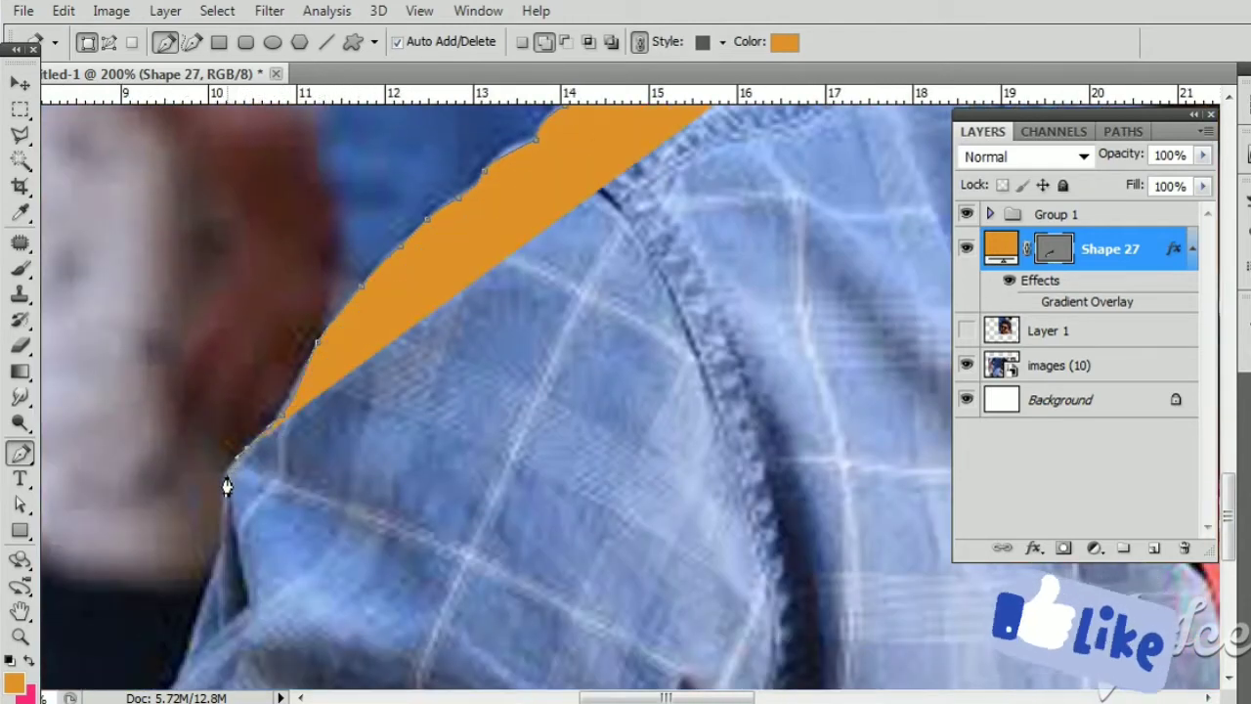
{"action": "left_click", "coordinate": [227, 469]}
{"action": "left_click", "coordinate": [217, 570]}
{"action": "left_click_drag", "start_coordinate": [217, 569], "coordinate": [262, 382]}
{"action": "left_click", "coordinate": [247, 418]}
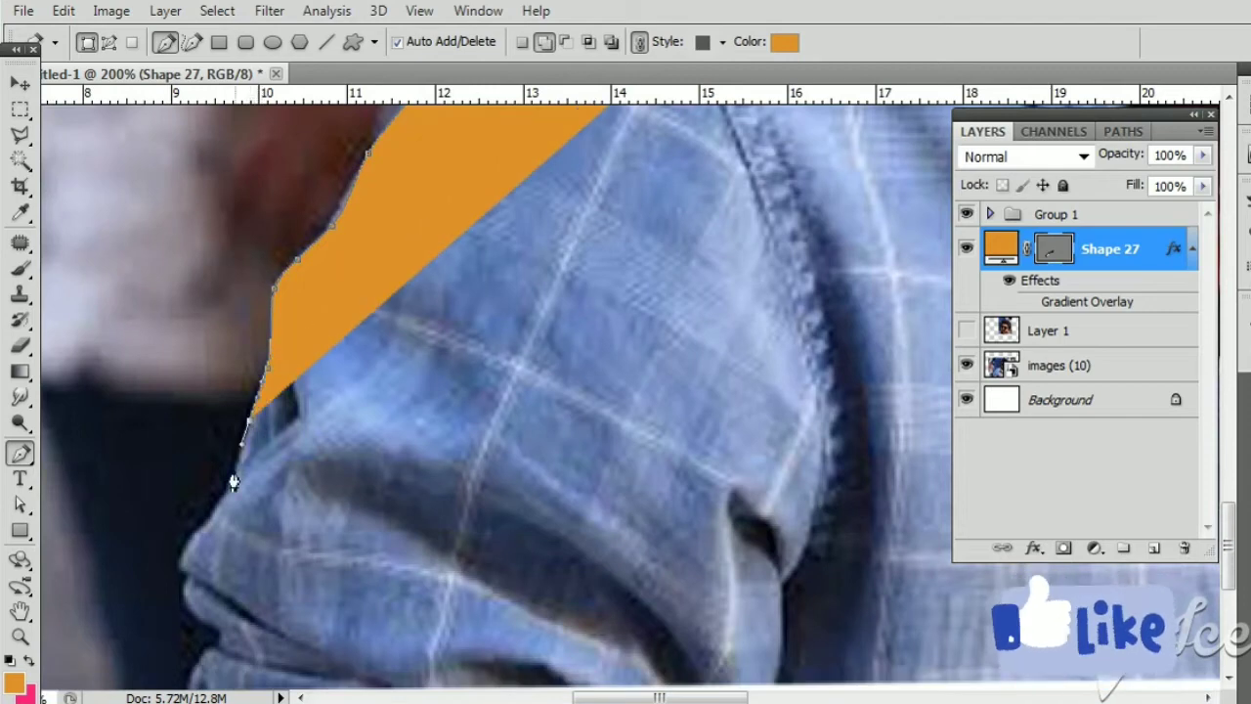
{"action": "left_click", "coordinate": [203, 518]}
{"action": "left_click", "coordinate": [183, 547]}
{"action": "left_click", "coordinate": [193, 591]}
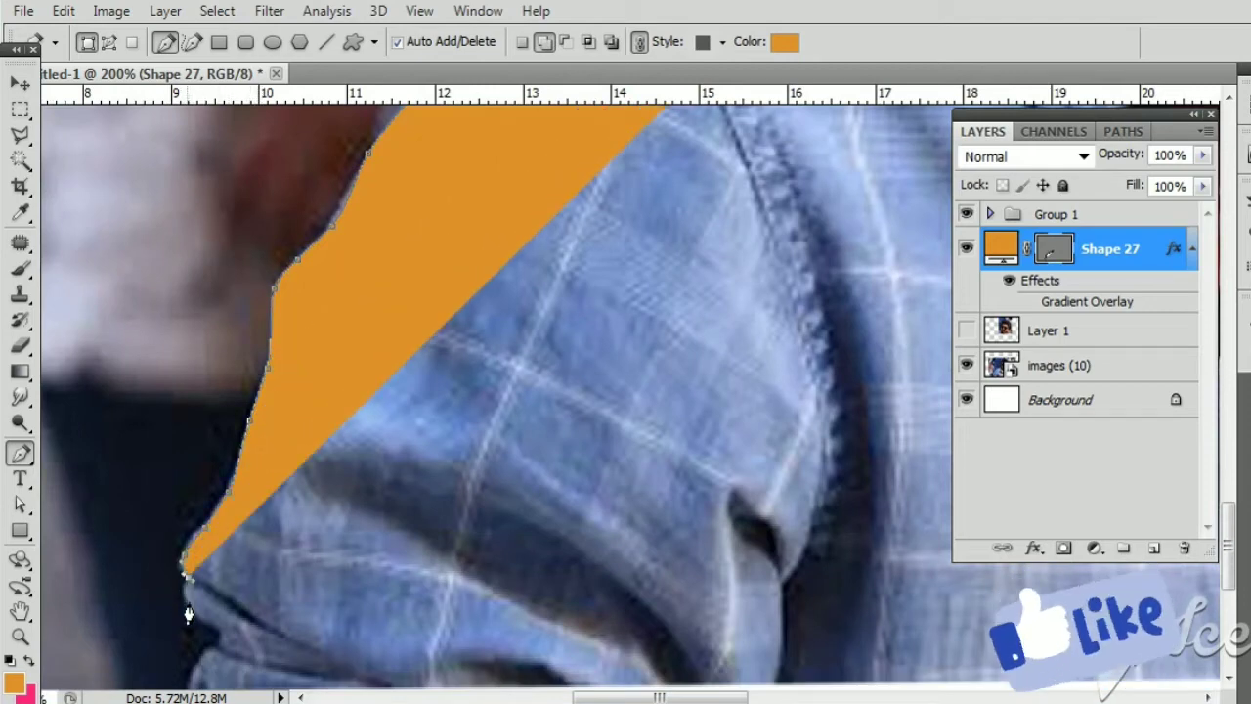
{"action": "left_click_drag", "start_coordinate": [195, 609], "coordinate": [205, 467]}
{"action": "left_click", "coordinate": [209, 517]}
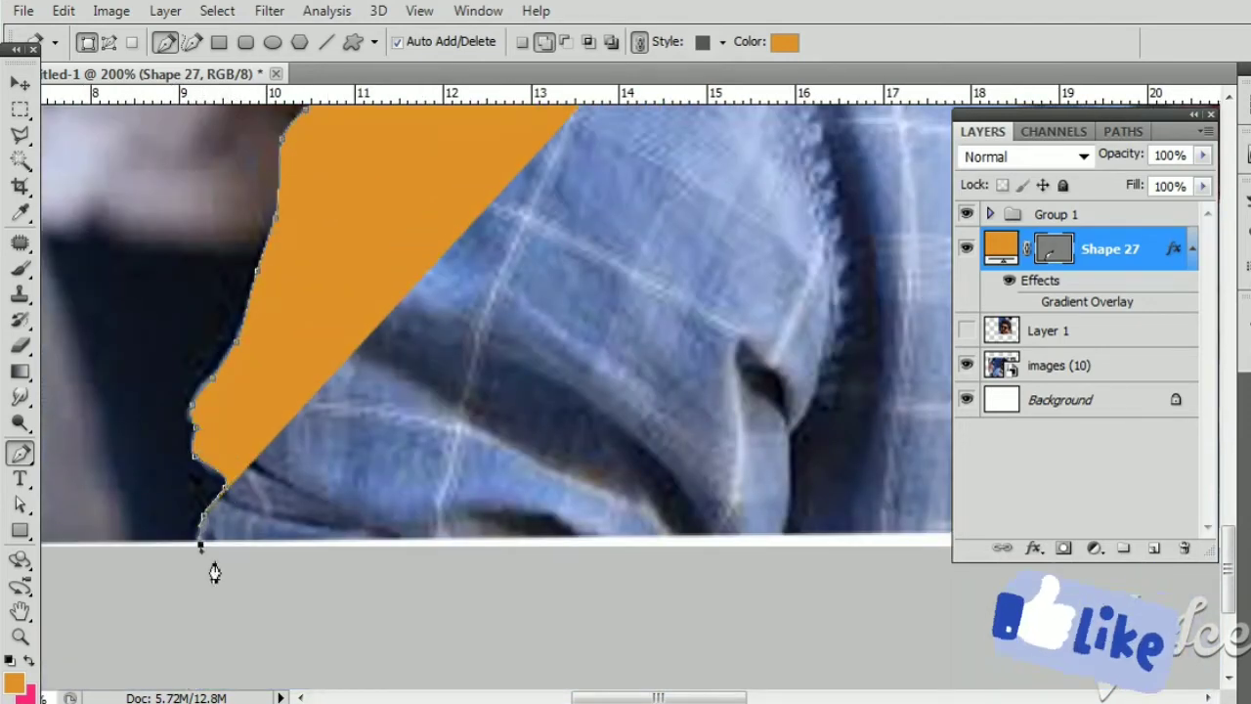
{"action": "left_click", "coordinate": [205, 544]}
{"action": "scroll", "coordinate": [231, 567], "scroll_direction": "right", "scroll_amount": 10}
{"action": "scroll", "coordinate": [723, 596], "scroll_direction": "right", "scroll_amount": 10}
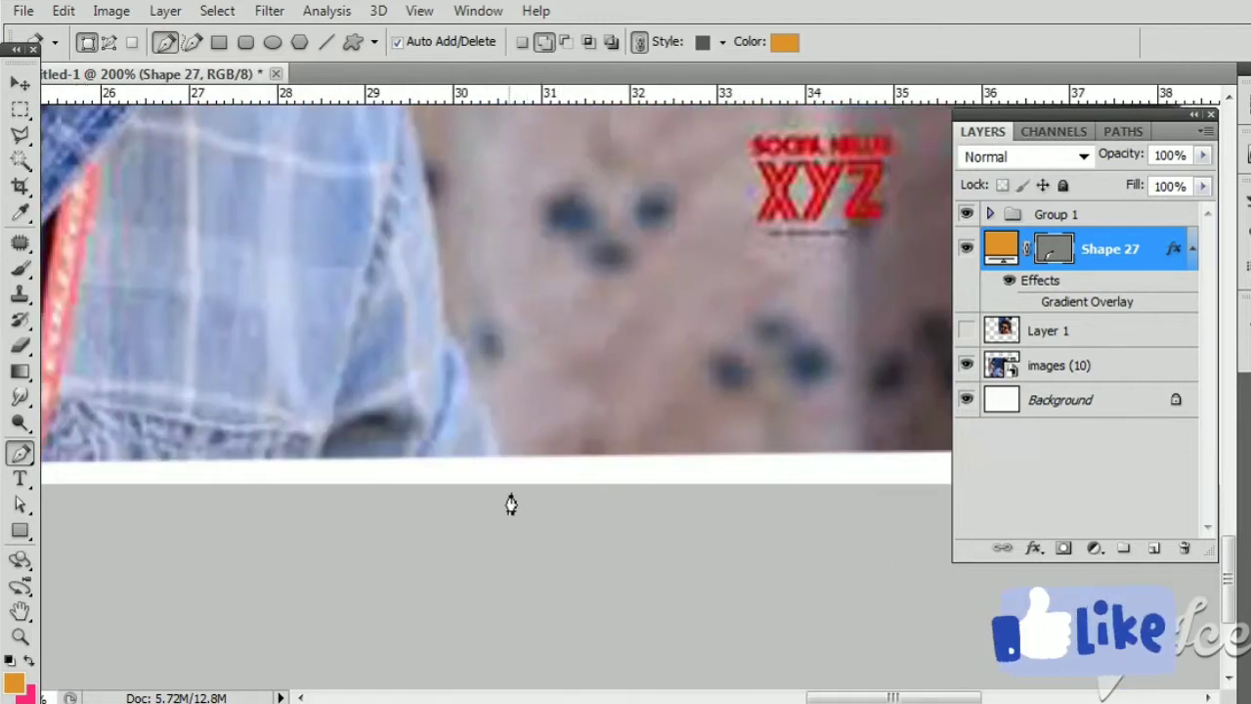
Step: Run the shirt outline along the bottom and up the shirt's right side
{"action": "left_click", "coordinate": [508, 481]}
{"action": "left_click", "coordinate": [499, 453]}
{"action": "left_click", "coordinate": [479, 391]}
{"action": "left_click", "coordinate": [450, 328]}
{"action": "left_click", "coordinate": [444, 315]}
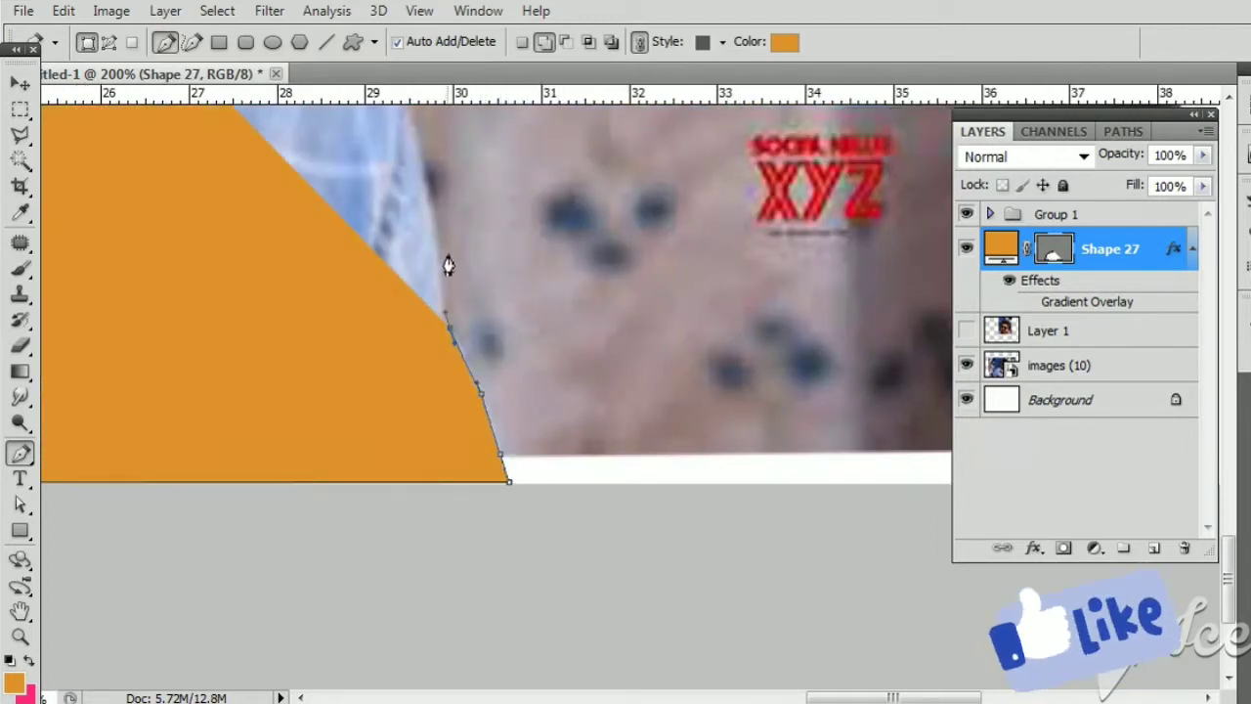
{"action": "scroll", "coordinate": [447, 265], "scroll_direction": "left", "scroll_amount": 2}
{"action": "scroll", "coordinate": [463, 265], "scroll_direction": "up", "scroll_amount": 5}
{"action": "left_click", "coordinate": [520, 408]}
{"action": "left_click", "coordinate": [497, 333]}
{"action": "left_click", "coordinate": [463, 258]}
{"action": "left_click", "coordinate": [434, 222]}
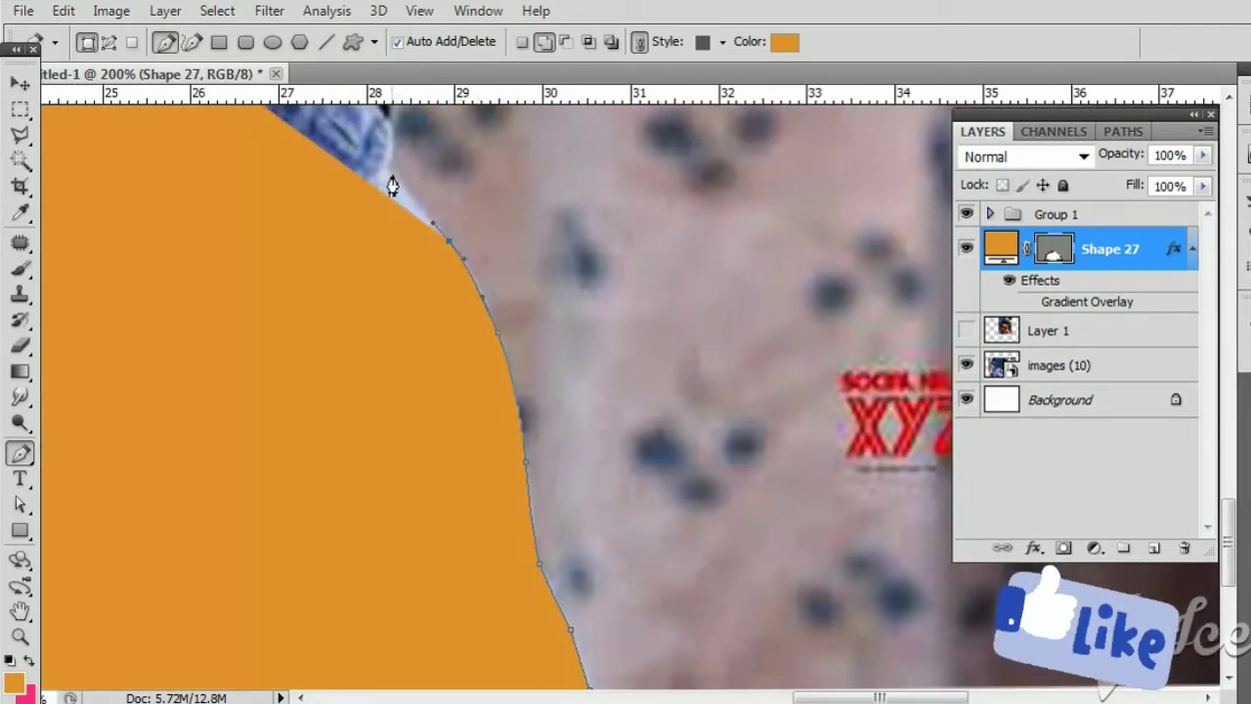
{"action": "left_click", "coordinate": [390, 185]}
{"action": "scroll", "coordinate": [460, 439], "scroll_direction": "up", "scroll_amount": 5}
{"action": "scroll", "coordinate": [460, 439], "scroll_direction": "left", "scroll_amount": 1}
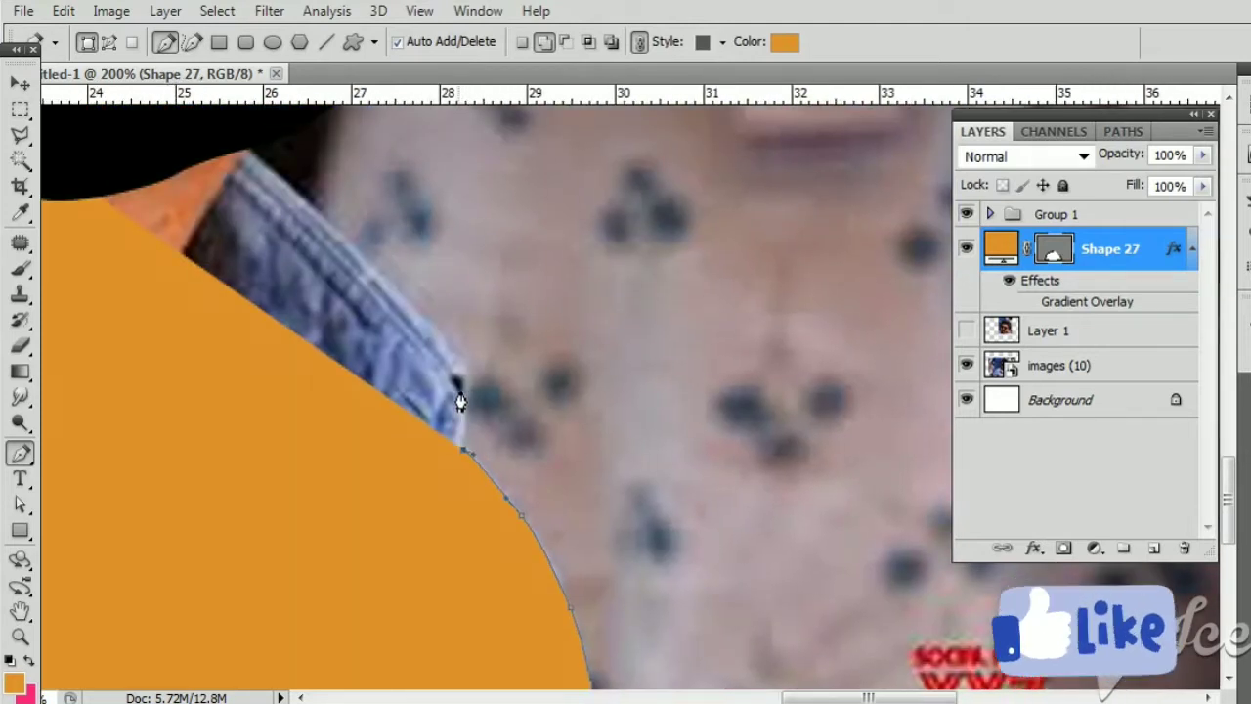
Step: Trace up the collar edge to its top and make the shirt shape 50% opaque
{"action": "left_click", "coordinate": [458, 383]}
{"action": "left_click", "coordinate": [457, 356]}
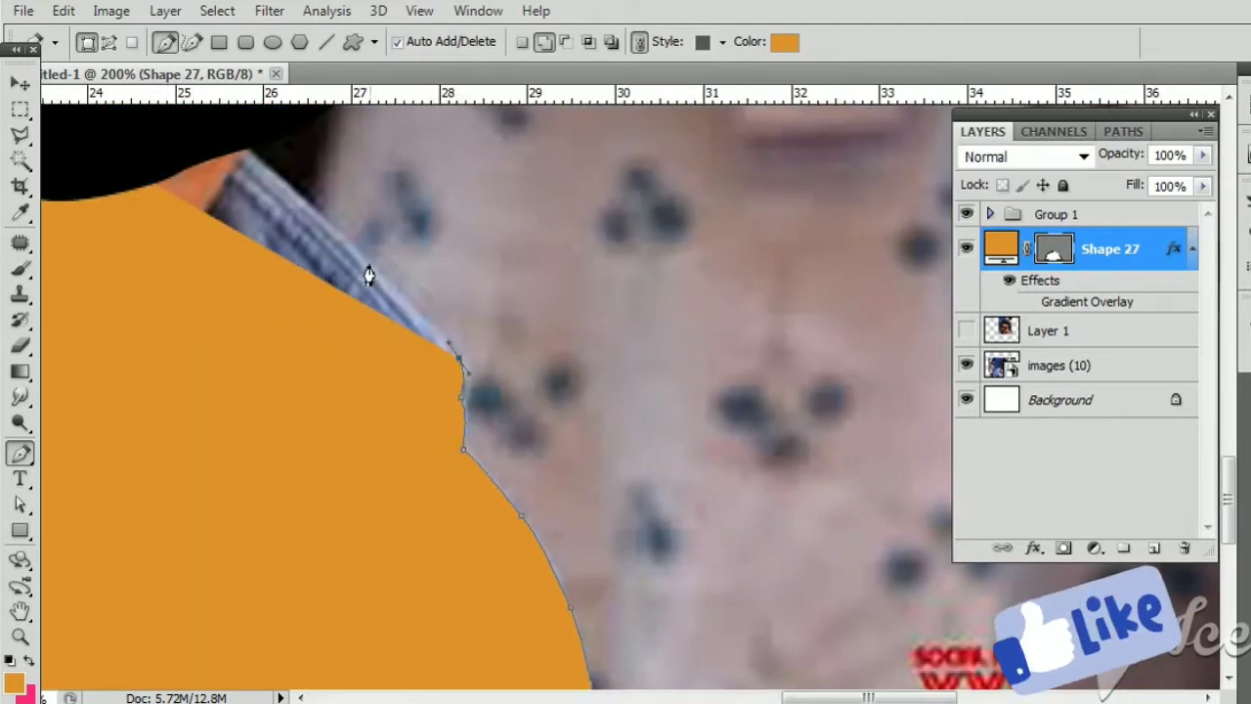
{"action": "left_click", "coordinate": [298, 205]}
{"action": "left_click", "coordinate": [244, 160]}
{"action": "key", "text": "5"}
{"action": "scroll", "coordinate": [475, 316], "scroll_direction": "up", "scroll_amount": 3}
{"action": "scroll", "coordinate": [475, 315], "scroll_direction": "left", "scroll_amount": 2}
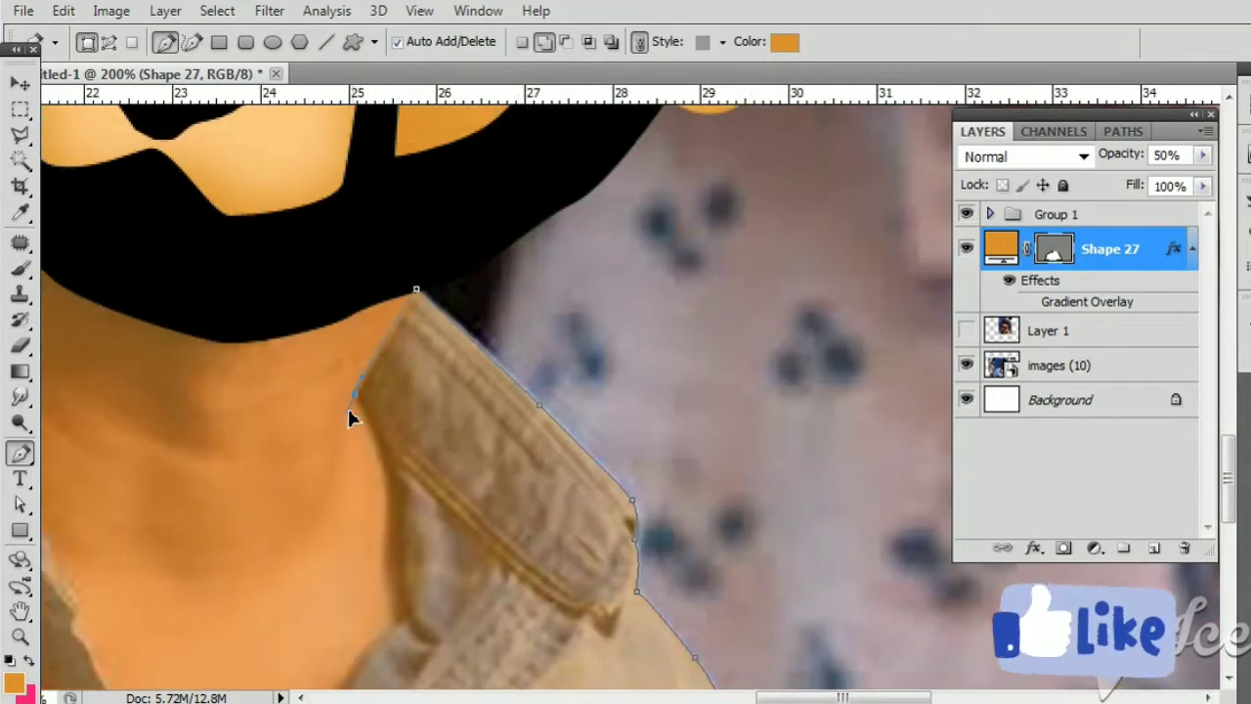
Step: Trace the collar down to the V bottom and up the left edge, then finish the path
{"action": "left_click_drag", "start_coordinate": [393, 500], "coordinate": [427, 364]}
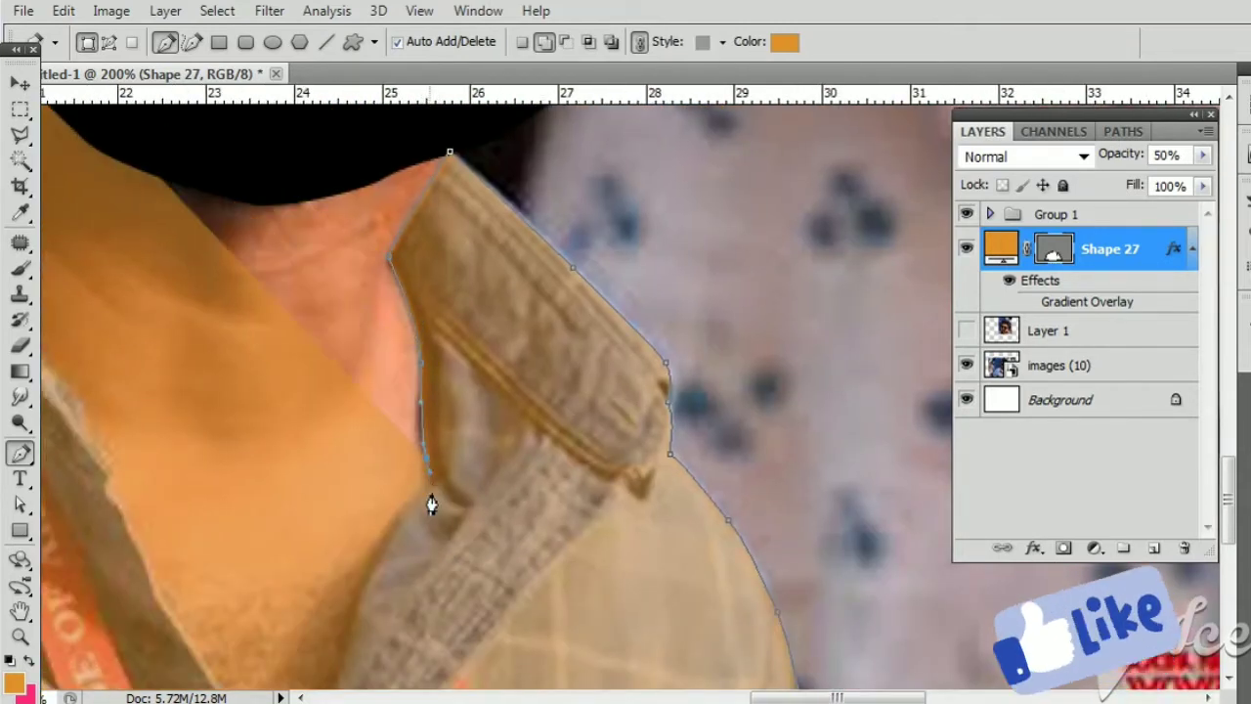
{"action": "left_click_drag", "start_coordinate": [429, 505], "coordinate": [554, 276]}
{"action": "left_click", "coordinate": [501, 386]}
{"action": "left_click", "coordinate": [464, 523]}
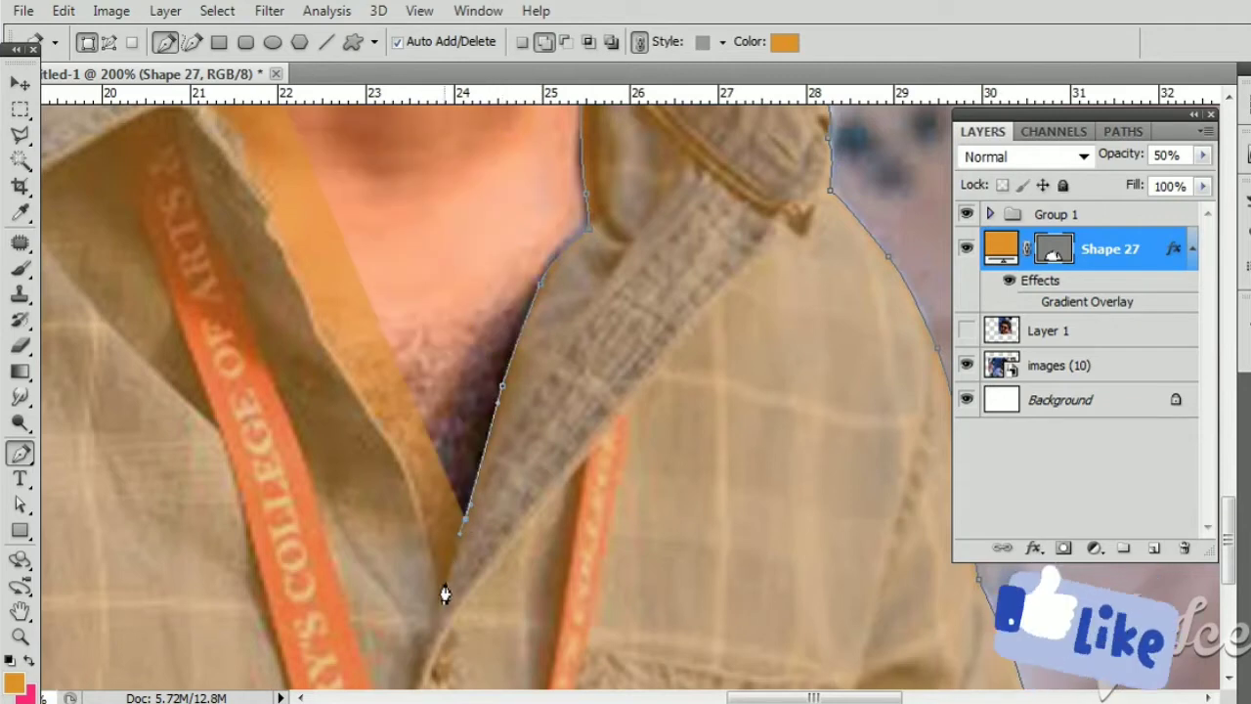
{"action": "left_click", "coordinate": [438, 592]}
{"action": "left_click", "coordinate": [400, 448]}
{"action": "left_click", "coordinate": [364, 387]}
{"action": "left_click", "coordinate": [336, 358]}
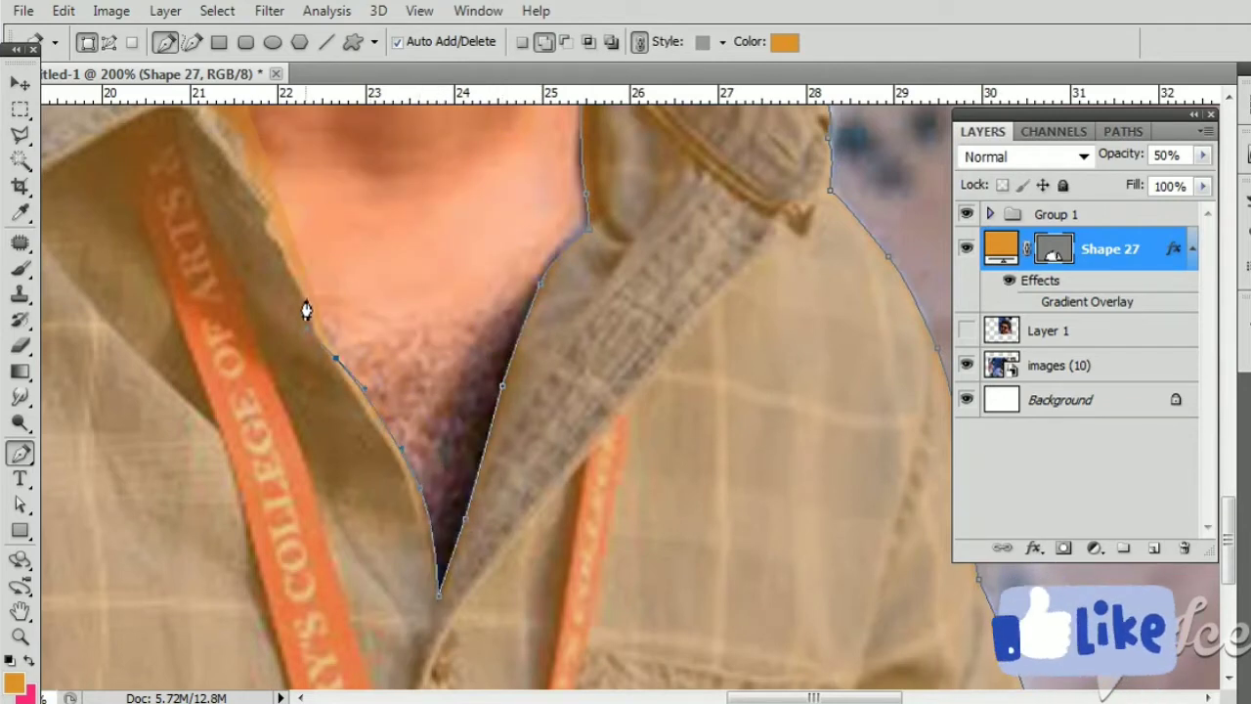
{"action": "left_click", "coordinate": [276, 194]}
{"action": "left_click_drag", "start_coordinate": [253, 148], "coordinate": [439, 360]}
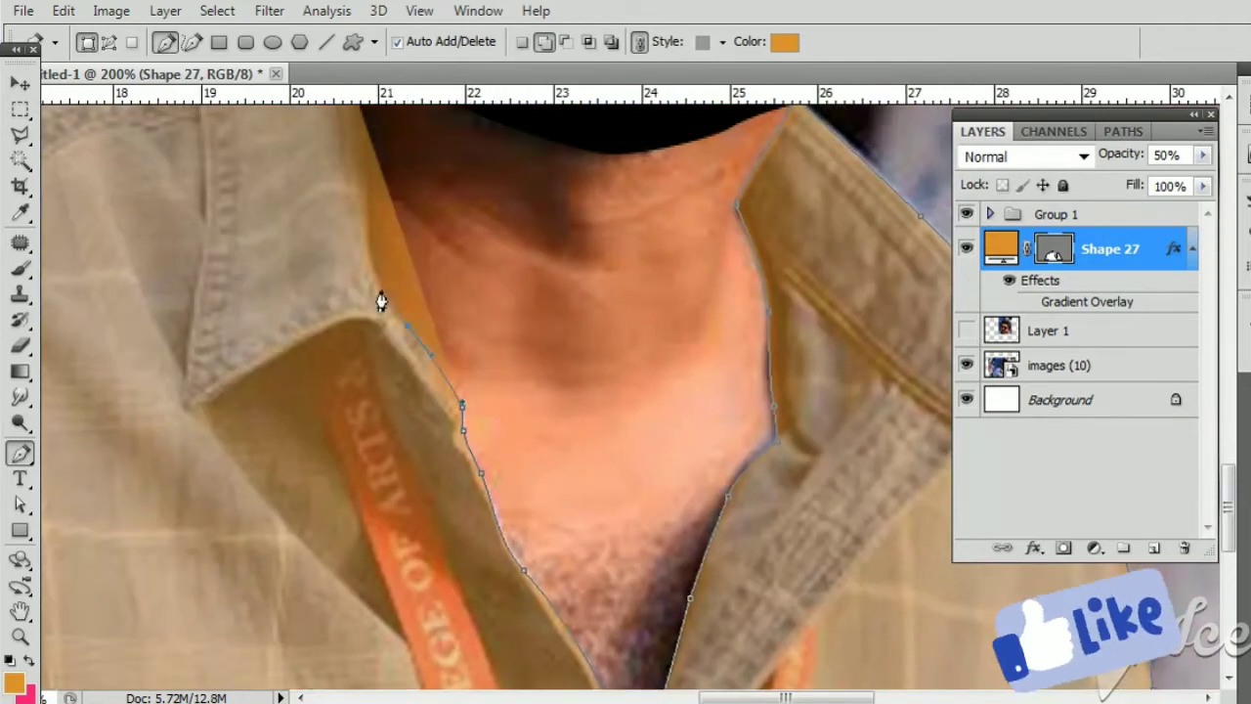
{"action": "left_click", "coordinate": [365, 212]}
{"action": "left_click", "coordinate": [363, 154]}
{"action": "mouse_move", "coordinate": [362, 153]}
{"action": "left_mouse_down"}
{"action": "mouse_move", "coordinate": [357, 265]}
{"action": "mouse_move", "coordinate": [383, 242]}
{"action": "left_mouse_up"}
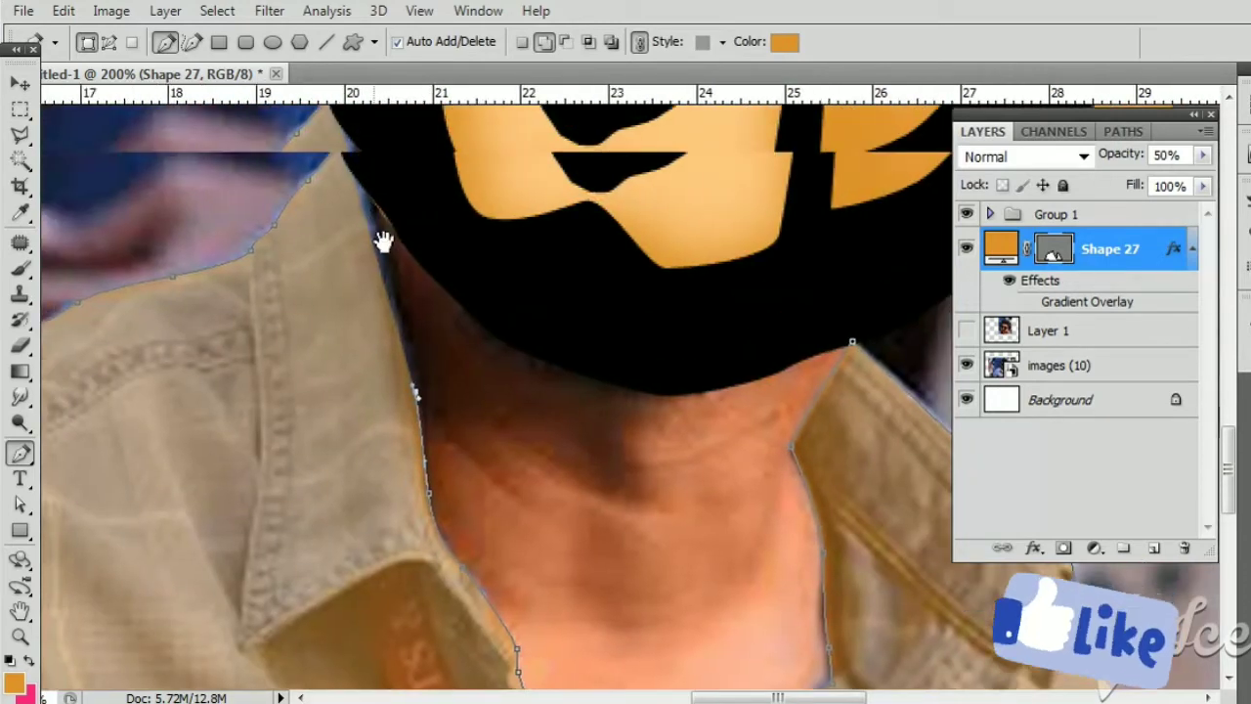
{"action": "key", "text": "Return"}
Step: Make the shirt shape 100% opaque and fill it with blue sampled from the photo
{"action": "key", "text": "v"}
{"action": "key", "text": "0"}
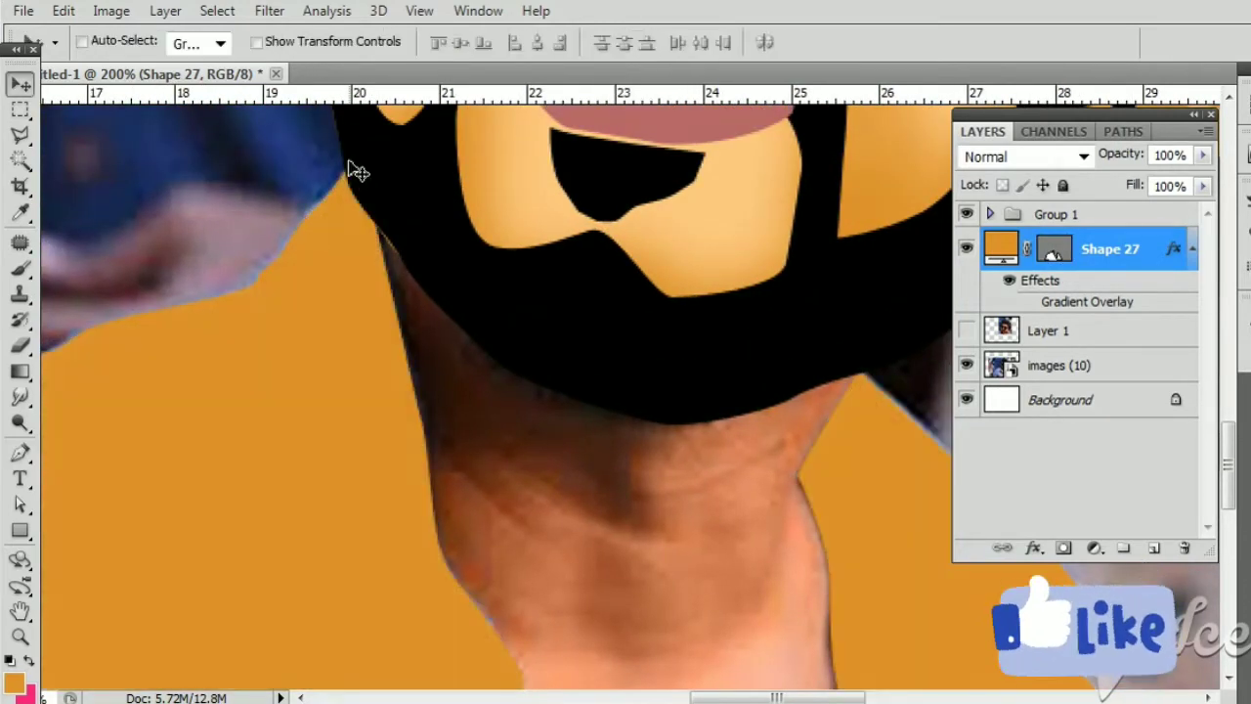
{"action": "key", "text": "ctrl+minus"}
{"action": "left_click", "coordinate": [966, 248]}
{"action": "double_click", "coordinate": [1001, 248]}
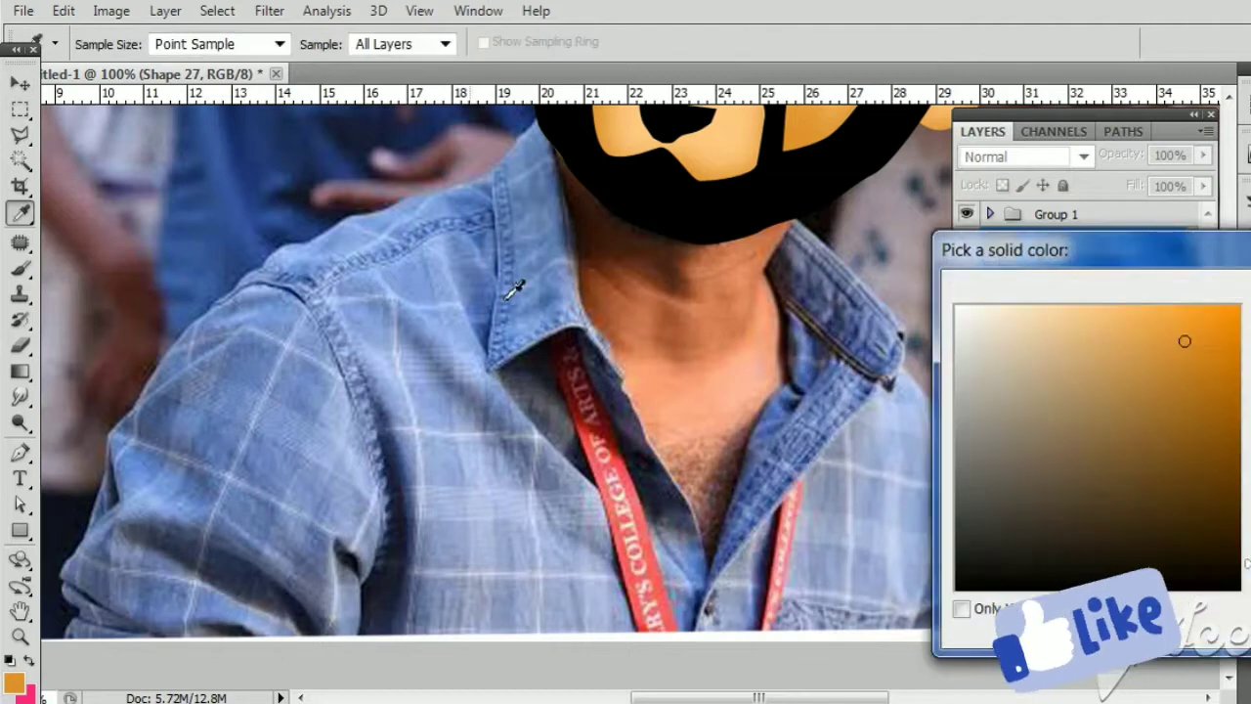
{"action": "left_click", "coordinate": [371, 283]}
{"action": "key", "text": "Return"}
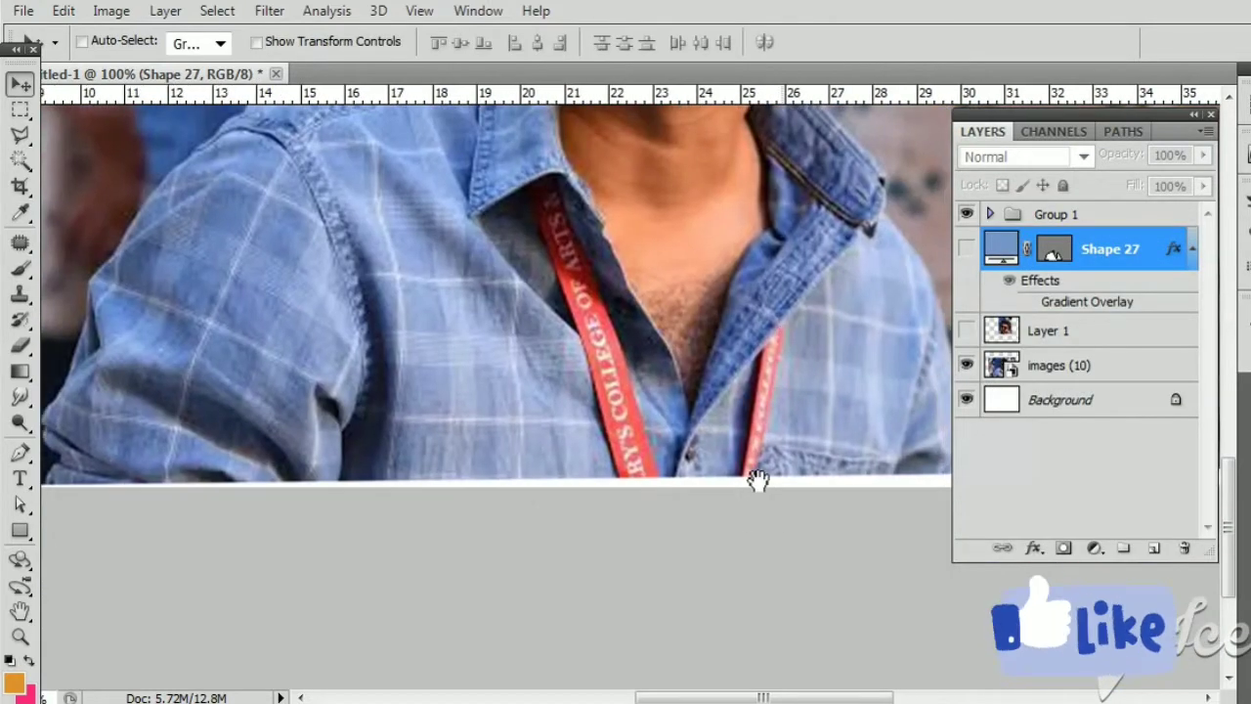
{"action": "left_click_drag", "start_coordinate": [840, 544], "coordinate": [782, 535]}
{"action": "left_click", "coordinate": [966, 248]}
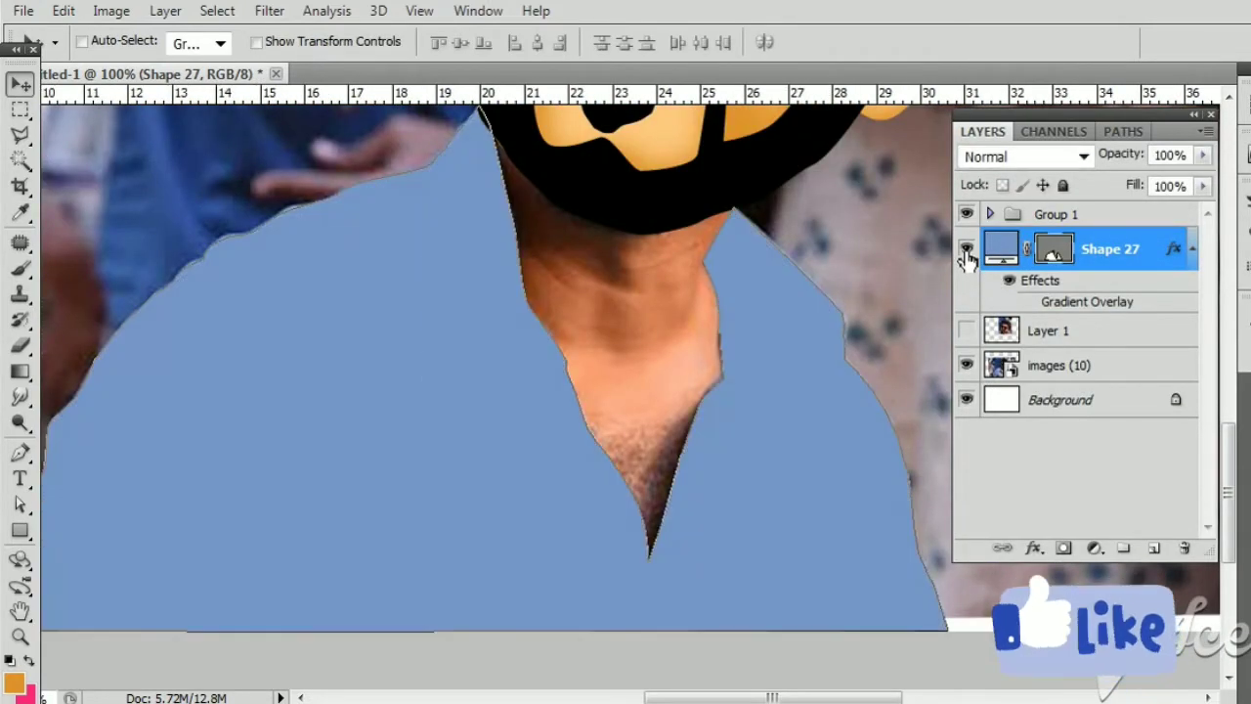
Step: Zoom in on the left collar and start a new shape along the shoulder seam
{"action": "key", "text": "p"}
{"action": "scroll", "coordinate": [447, 385], "scroll_direction": "up", "scroll_amount": 2}
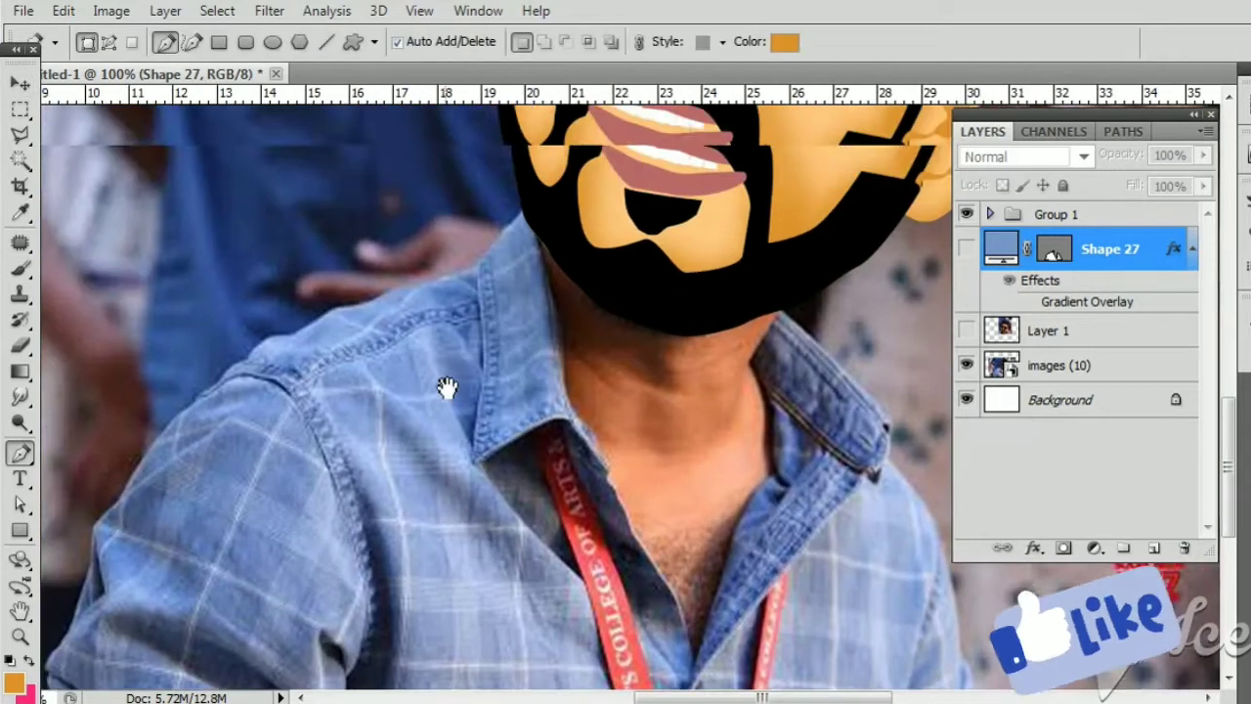
{"action": "scroll", "coordinate": [456, 385], "scroll_direction": "up", "scroll_amount": 1}
{"action": "key", "text": "ctrl+plus"}
{"action": "mouse_move", "coordinate": [609, 480]}
{"action": "left_mouse_down"}
{"action": "mouse_move", "coordinate": [762, 460]}
{"action": "mouse_move", "coordinate": [787, 514]}
{"action": "left_mouse_up"}
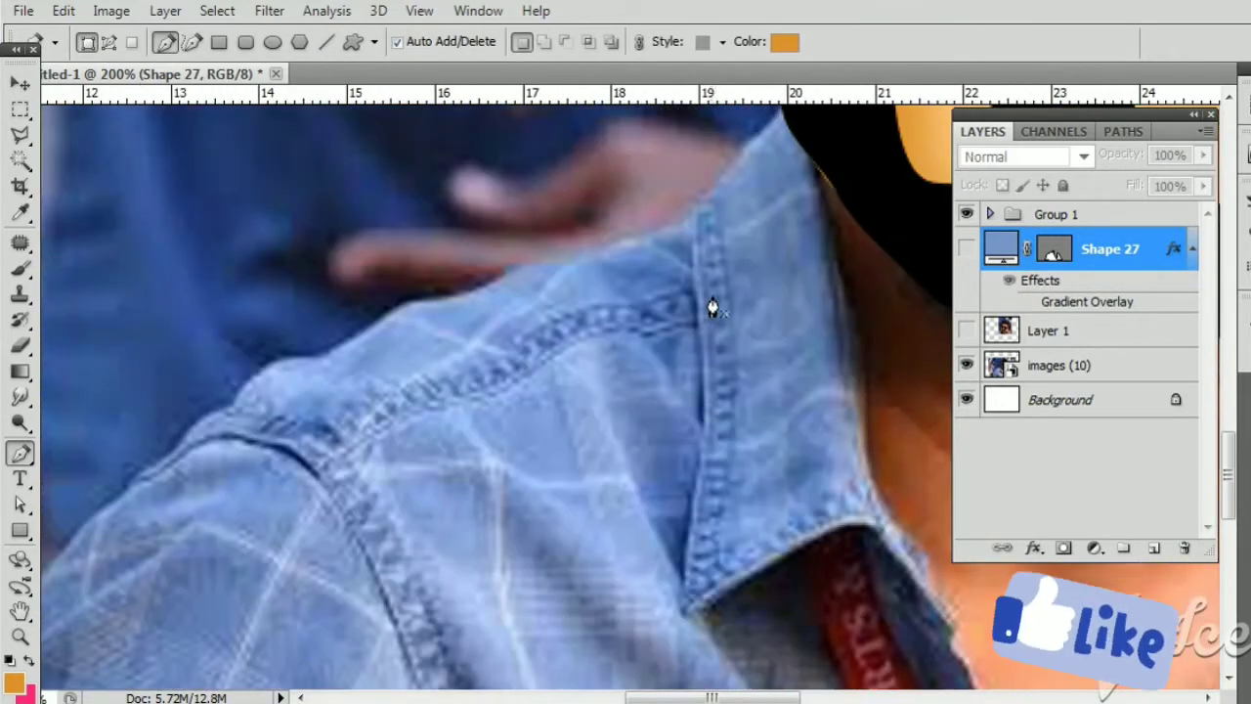
{"action": "left_click", "coordinate": [696, 290]}
{"action": "left_click", "coordinate": [633, 301]}
{"action": "left_click", "coordinate": [565, 313]}
{"action": "left_click", "coordinate": [533, 327]}
{"action": "left_click", "coordinate": [502, 352]}
Step: Extend the seam band down the shoulder and trace its lower edge back to close it
{"action": "left_click", "coordinate": [443, 374]}
{"action": "left_click", "coordinate": [387, 391]}
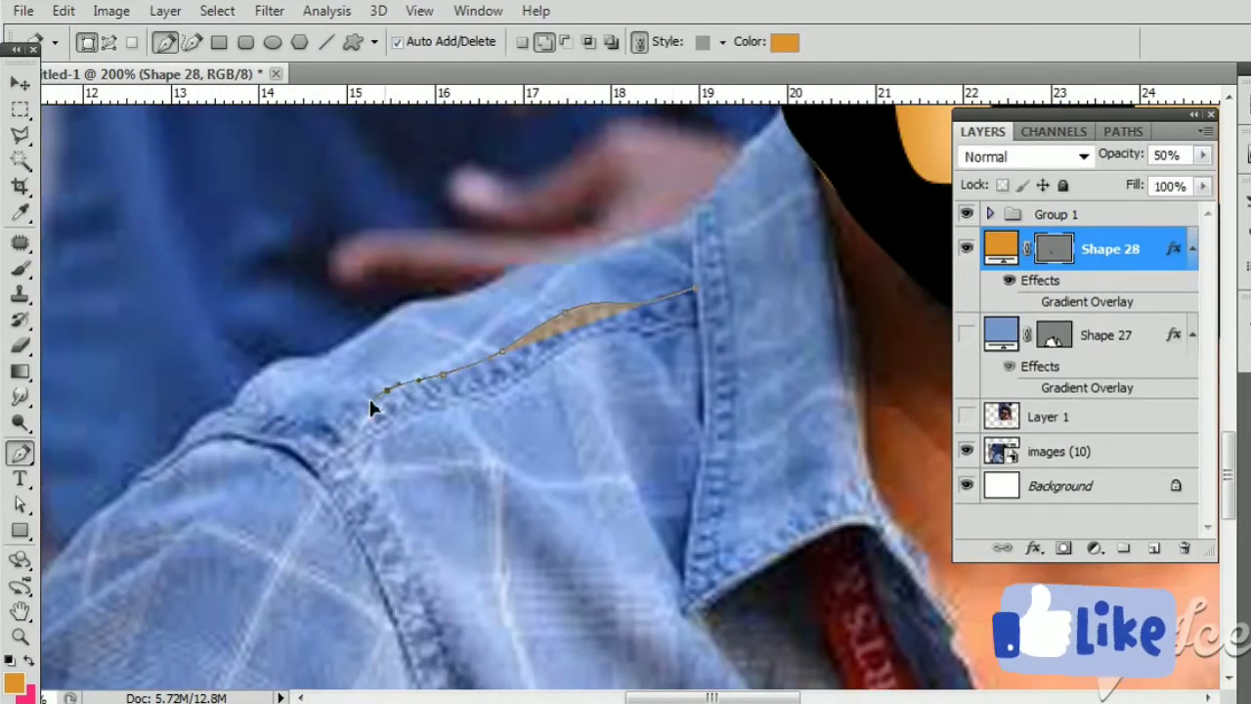
{"action": "left_click", "coordinate": [332, 430]}
{"action": "left_click", "coordinate": [347, 453]}
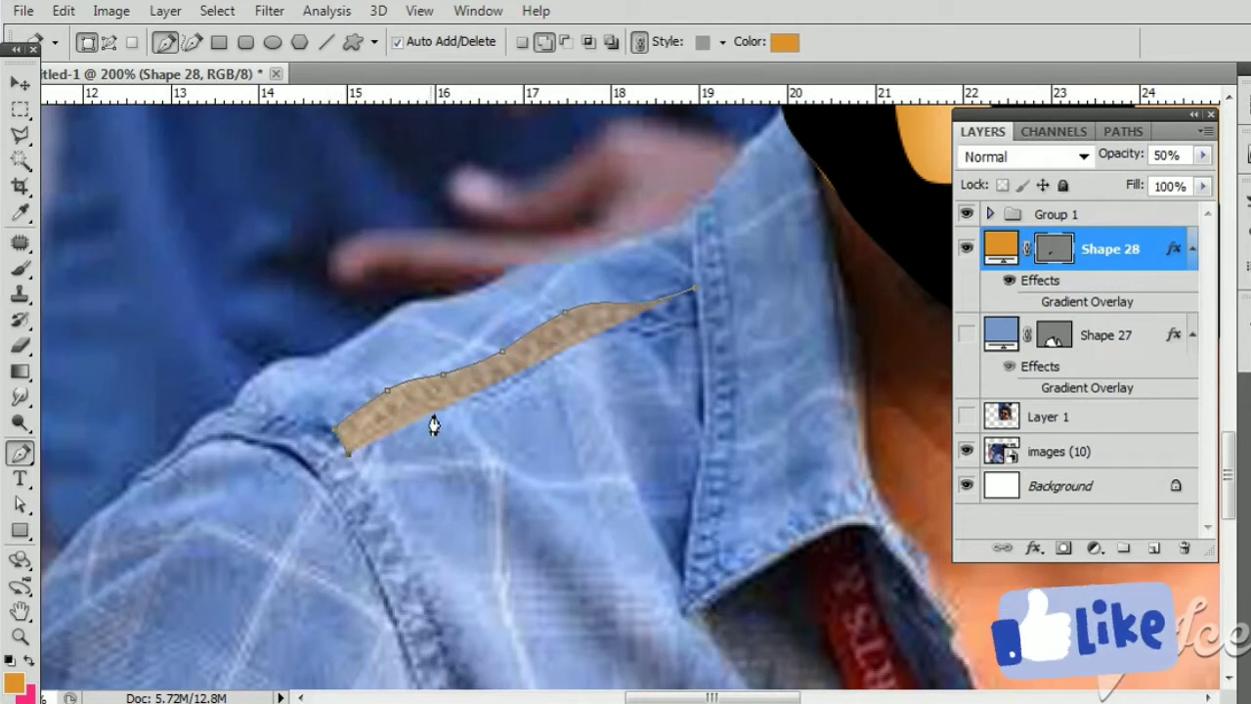
{"action": "left_click", "coordinate": [524, 392]}
{"action": "left_click", "coordinate": [612, 337]}
{"action": "left_click", "coordinate": [676, 337]}
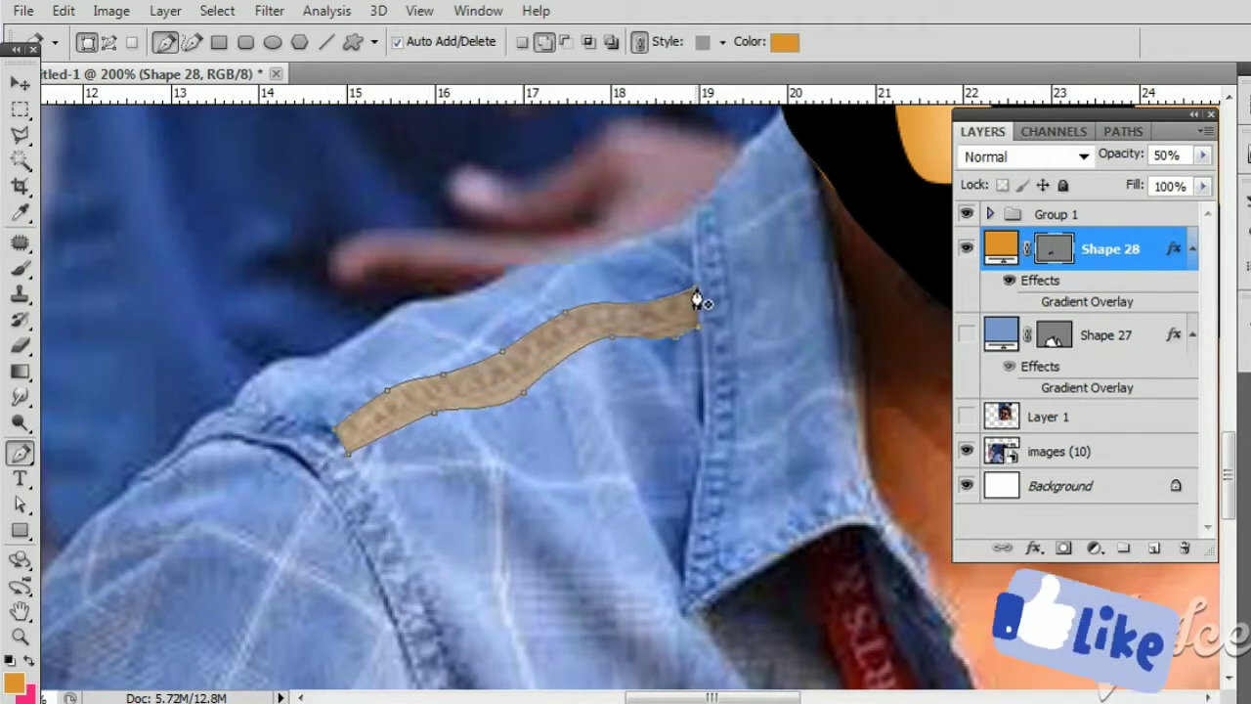
{"action": "left_click", "coordinate": [696, 298]}
Step: Fill the seam band with a darker blue, then hide the seam and shirt shapes
{"action": "left_click", "coordinate": [965, 335]}
{"action": "double_click", "coordinate": [1000, 248]}
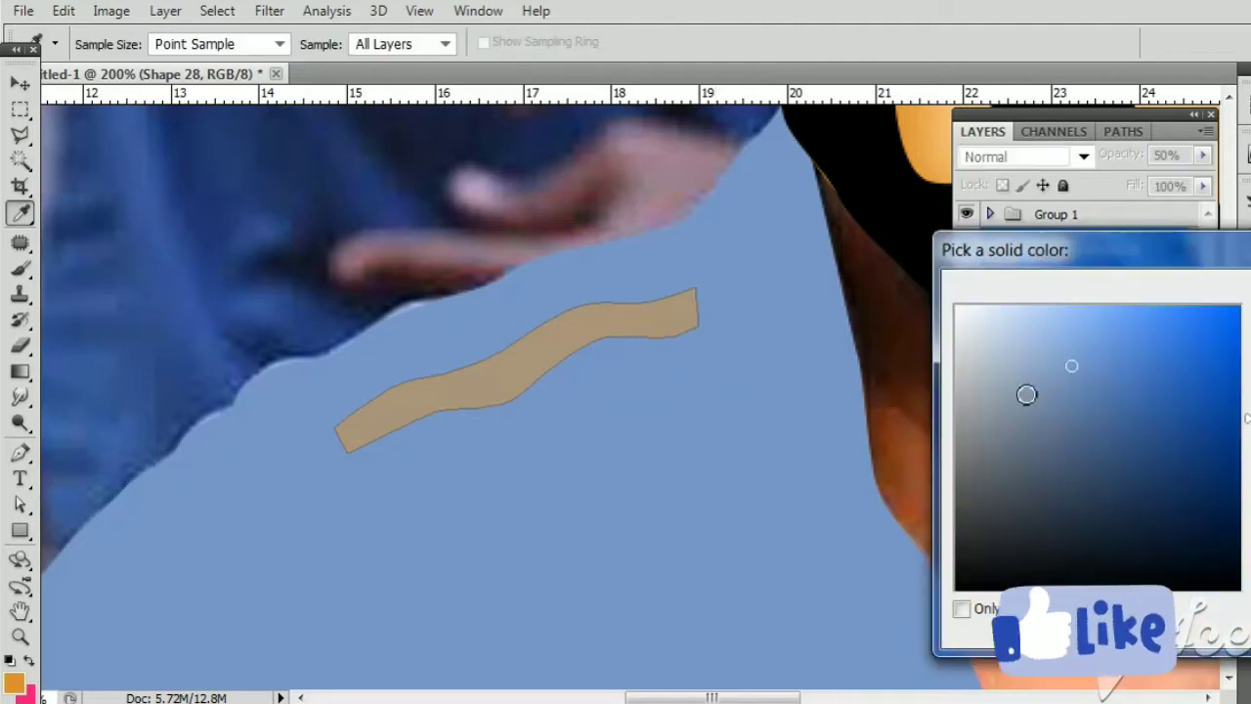
{"action": "left_click_drag", "start_coordinate": [1095, 393], "coordinate": [1124, 403]}
{"action": "key", "text": "Return"}
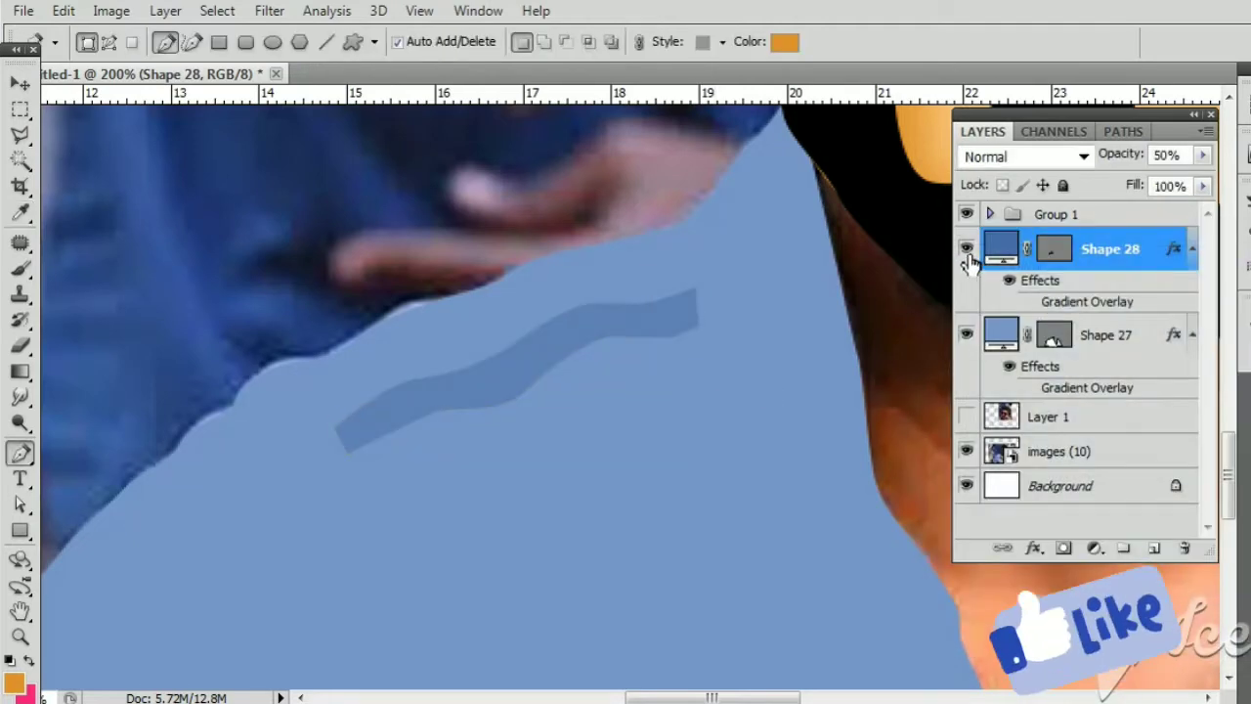
{"action": "left_click", "coordinate": [965, 248]}
{"action": "left_click", "coordinate": [965, 335]}
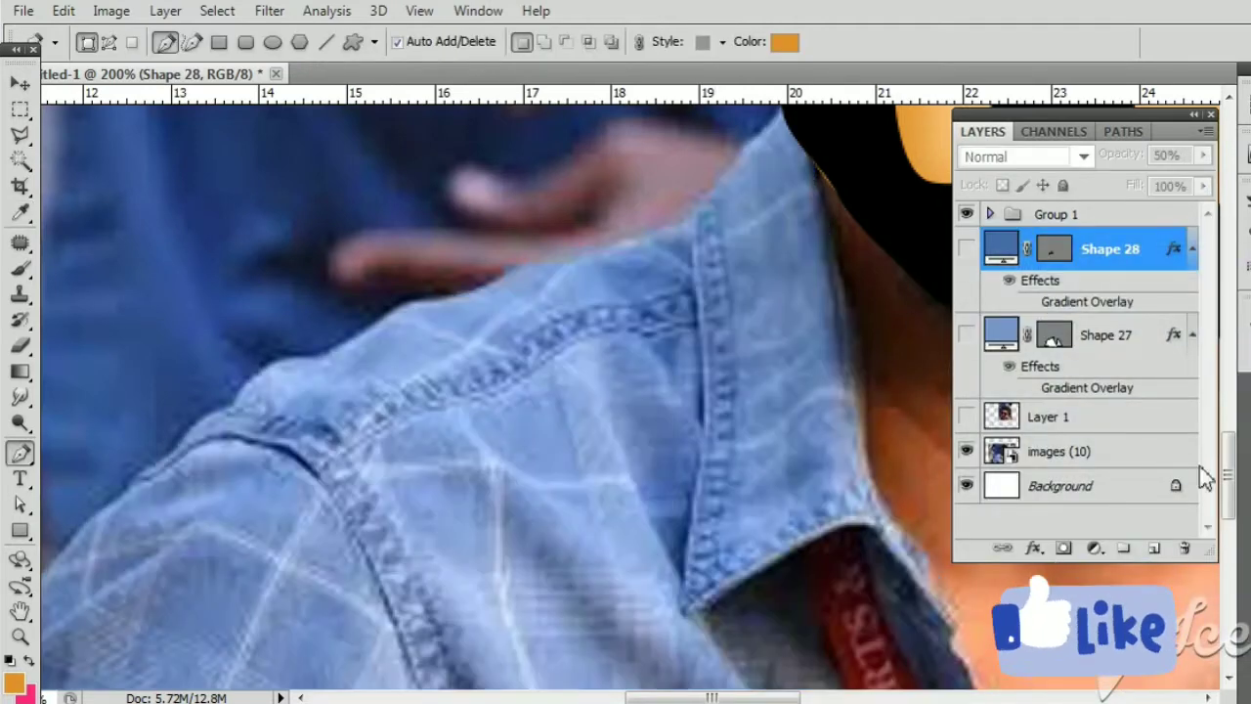
Step: Draw a thin curved sliver shape along the collar edge
{"action": "left_click", "coordinate": [695, 209]}
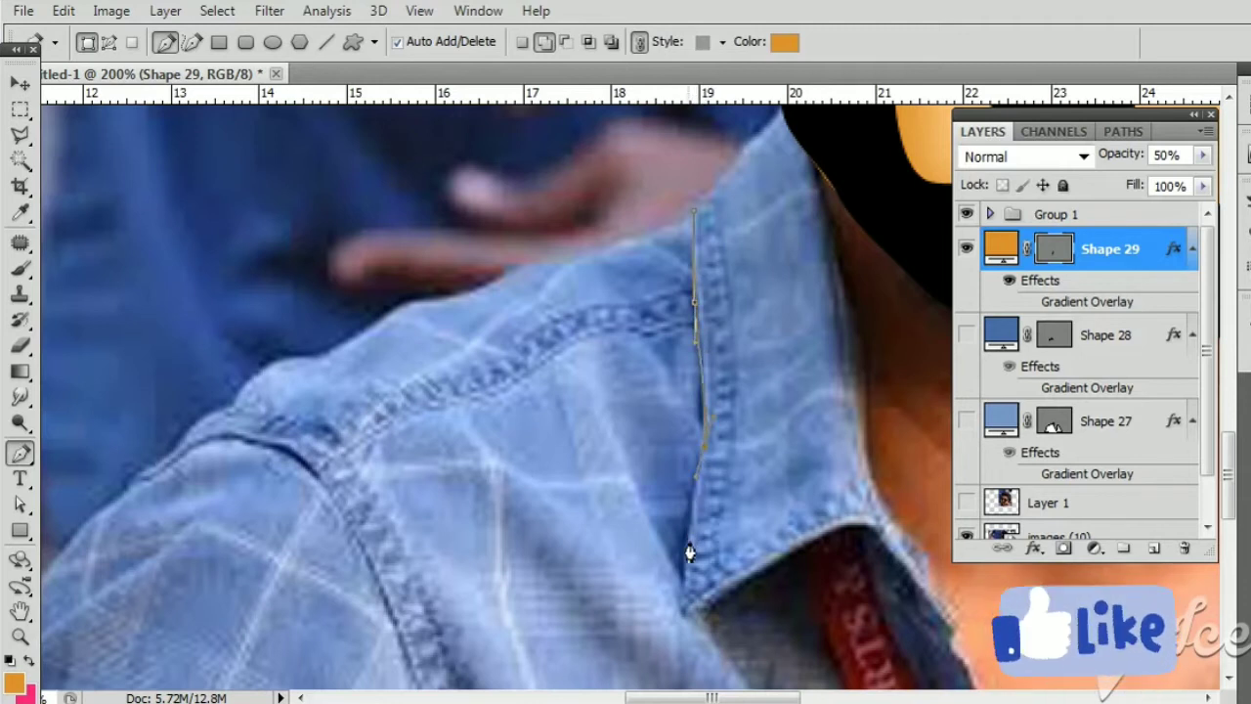
{"action": "left_click", "coordinate": [681, 614]}
{"action": "mouse_move", "coordinate": [792, 549]}
{"action": "left_mouse_down"}
{"action": "mouse_move", "coordinate": [827, 537]}
{"action": "mouse_move", "coordinate": [846, 547]}
{"action": "left_mouse_up"}
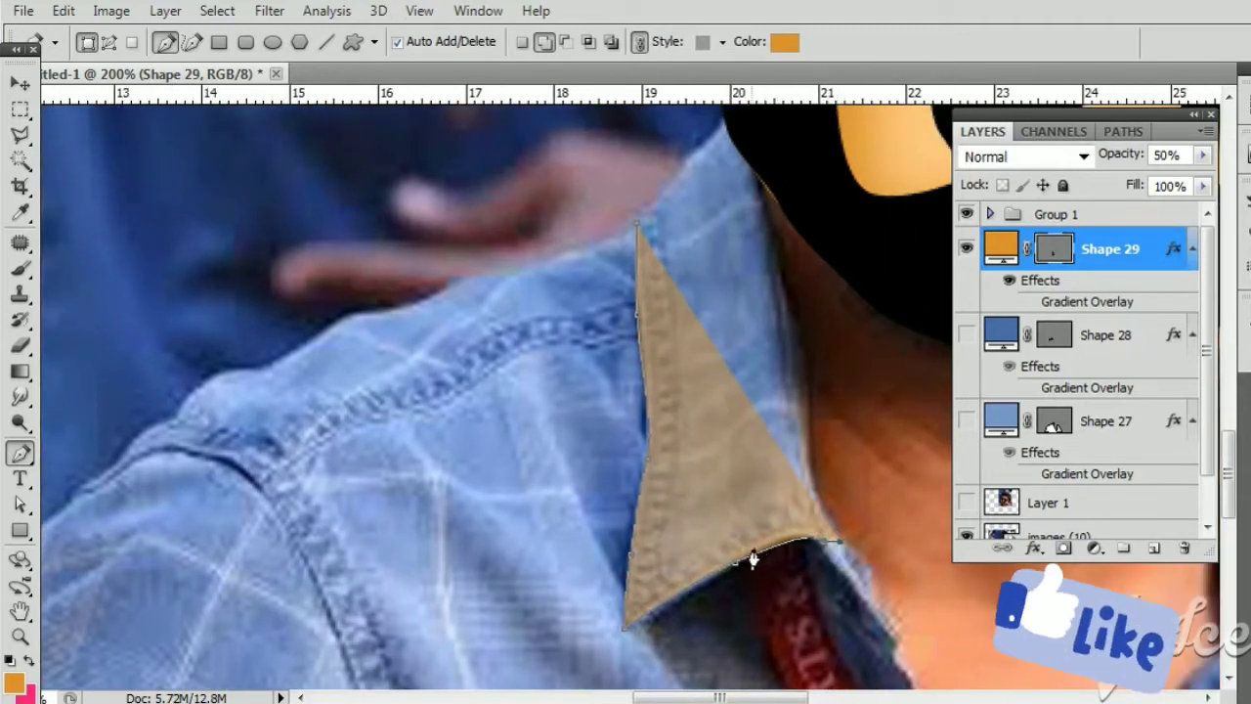
{"action": "mouse_move", "coordinate": [711, 580]}
{"action": "left_mouse_down"}
{"action": "mouse_move", "coordinate": [654, 611]}
{"action": "mouse_move", "coordinate": [654, 531]}
{"action": "left_mouse_up"}
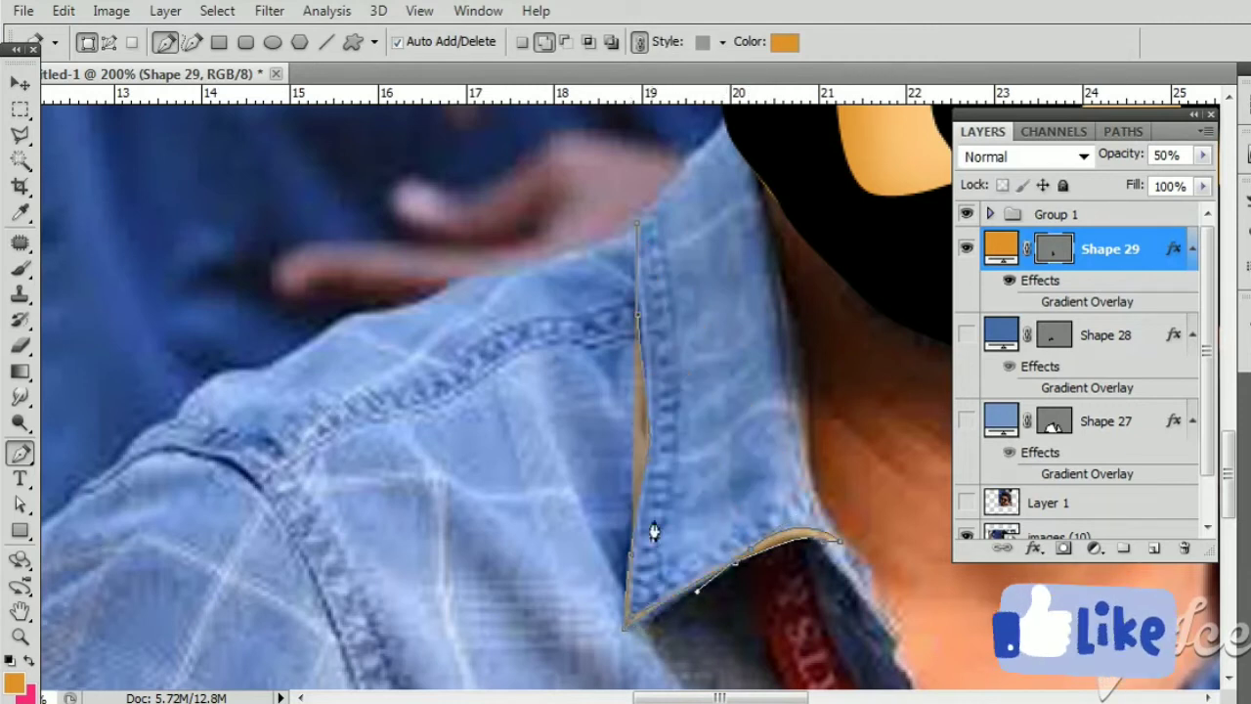
{"action": "left_click_drag", "start_coordinate": [648, 422], "coordinate": [650, 323]}
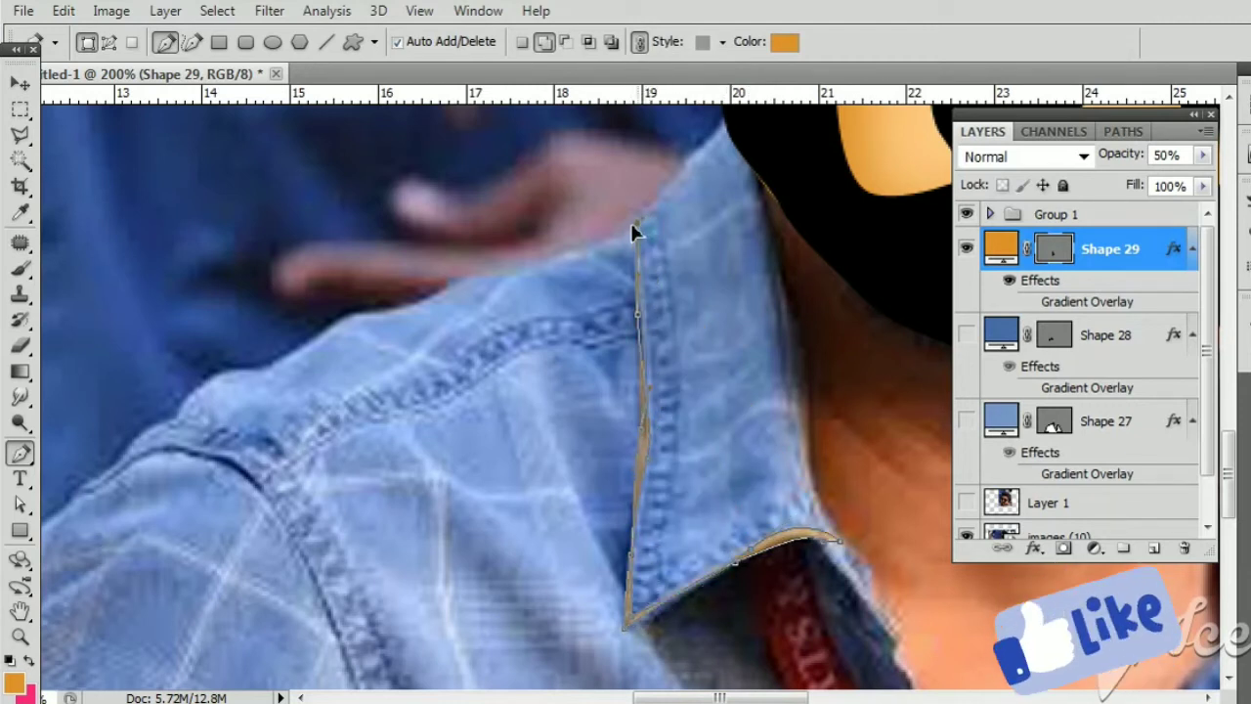
{"action": "key", "text": "v"}
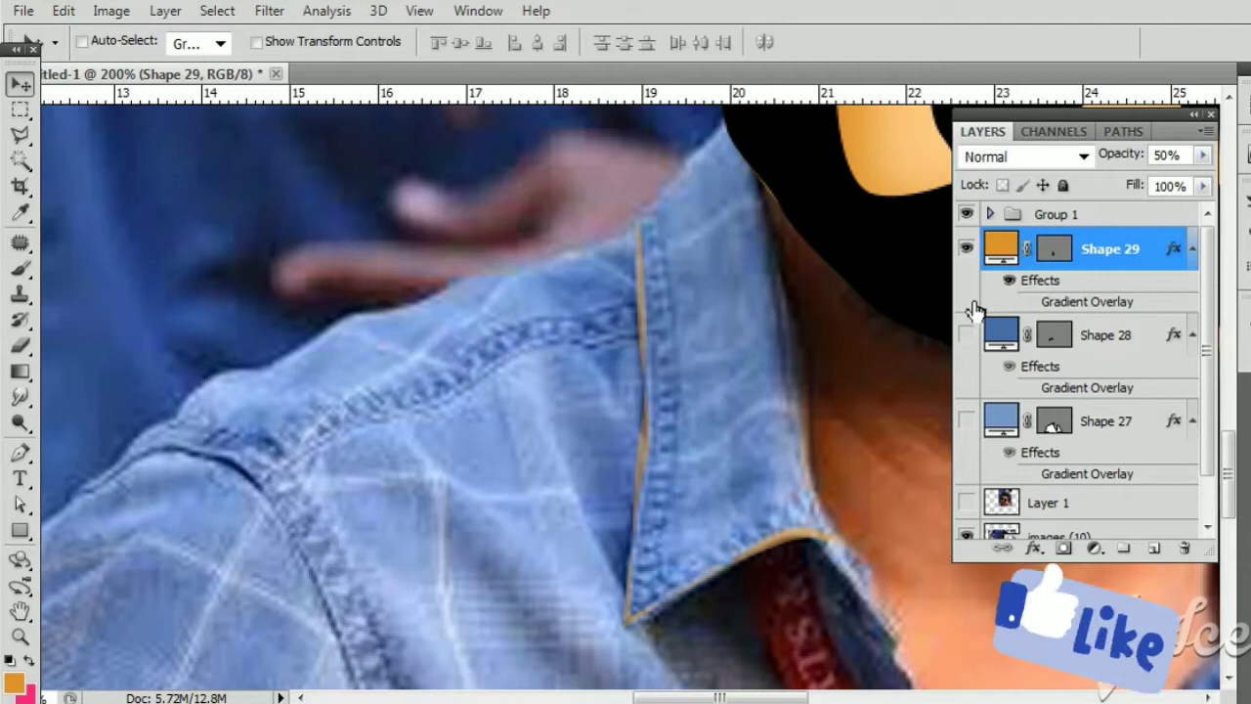
Step: Set the seam band to 100% opacity and colour the collar edge with the seam's blue
{"action": "left_click", "coordinate": [967, 337]}
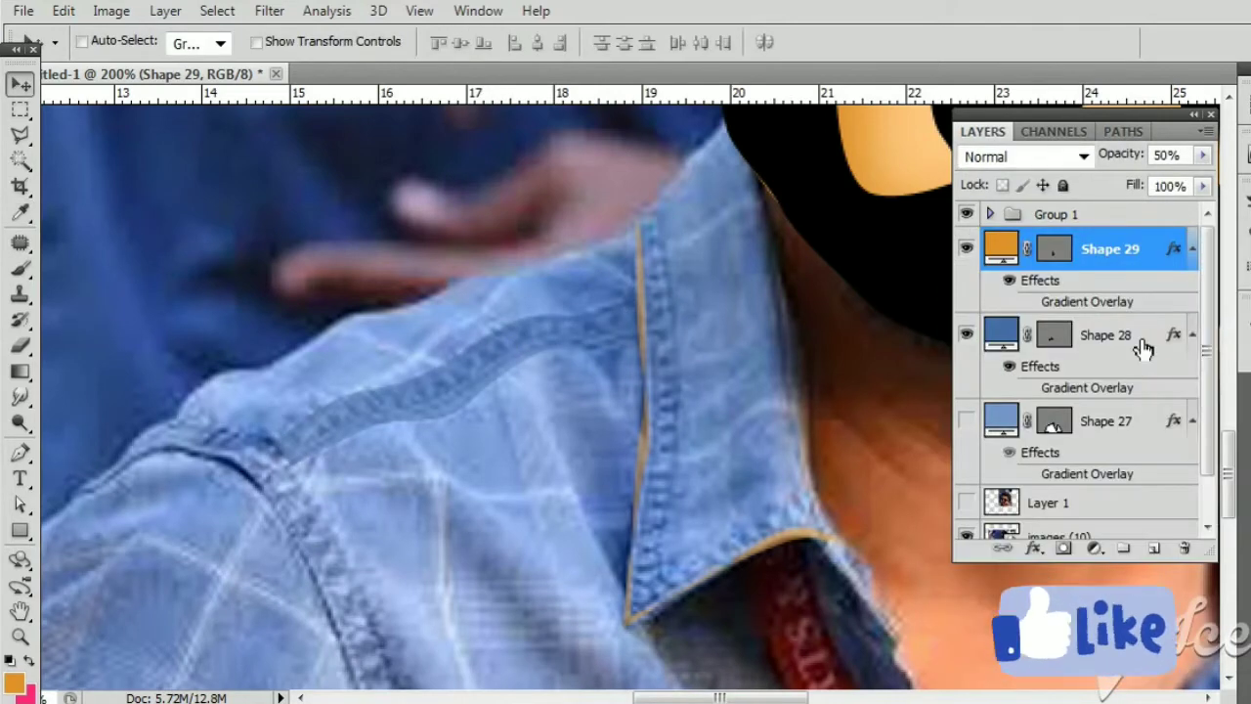
{"action": "left_click", "coordinate": [1144, 337]}
{"action": "left_click_drag", "start_coordinate": [1202, 154], "coordinate": [1210, 186]}
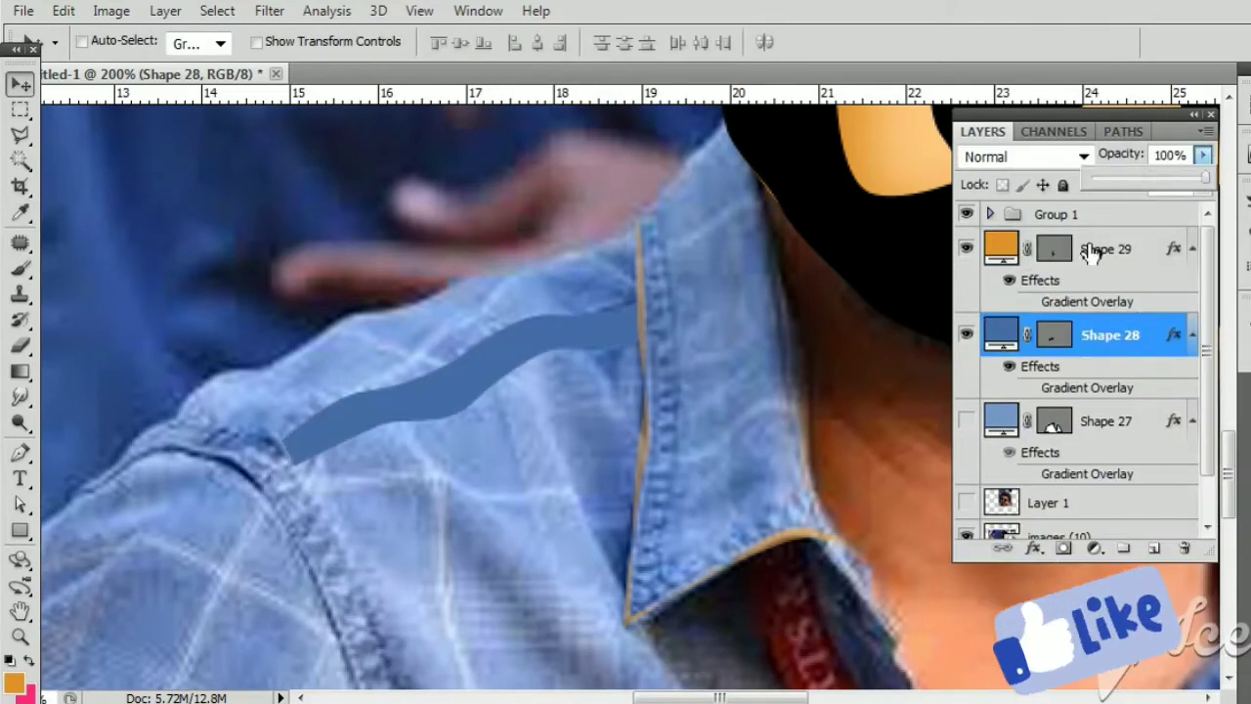
{"action": "double_click", "coordinate": [1000, 250]}
{"action": "left_click", "coordinate": [593, 332]}
{"action": "key", "text": "Return"}
{"action": "left_click_drag", "start_coordinate": [645, 390], "coordinate": [796, 303]}
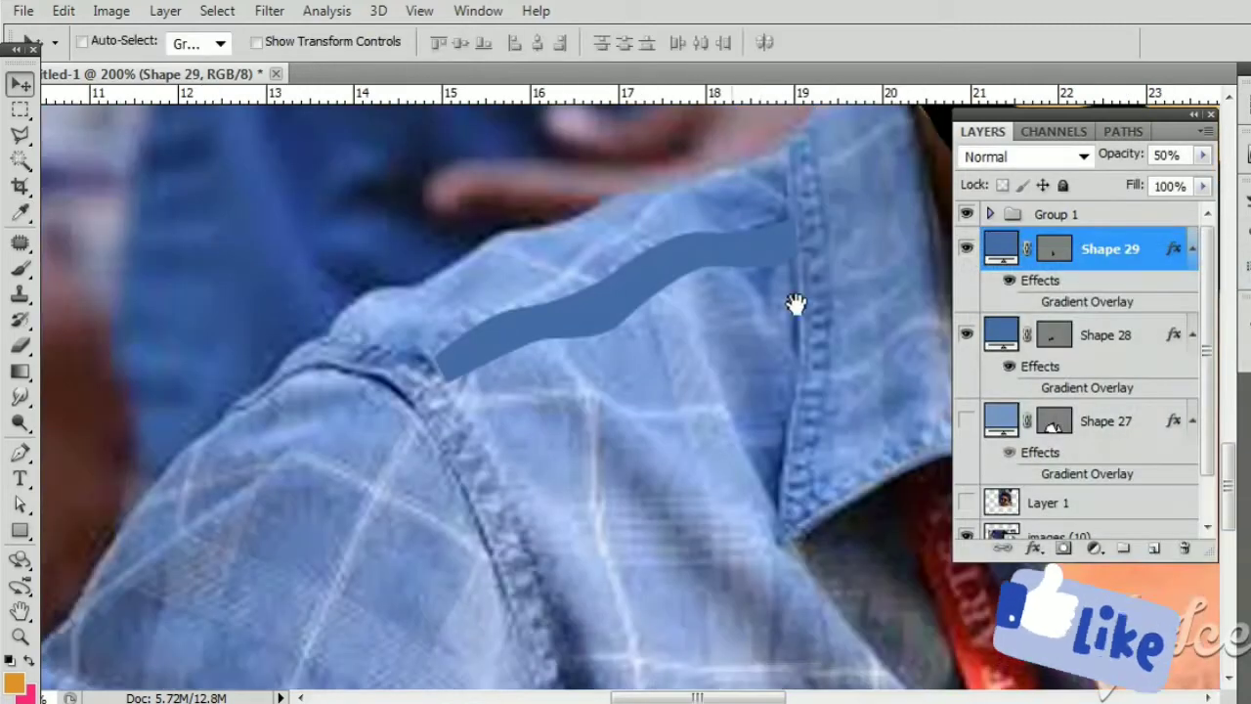
Step: Trace a new curved strip shape along the sleeve seam down the shoulder
{"action": "key", "text": "p"}
{"action": "left_click", "coordinate": [327, 337]}
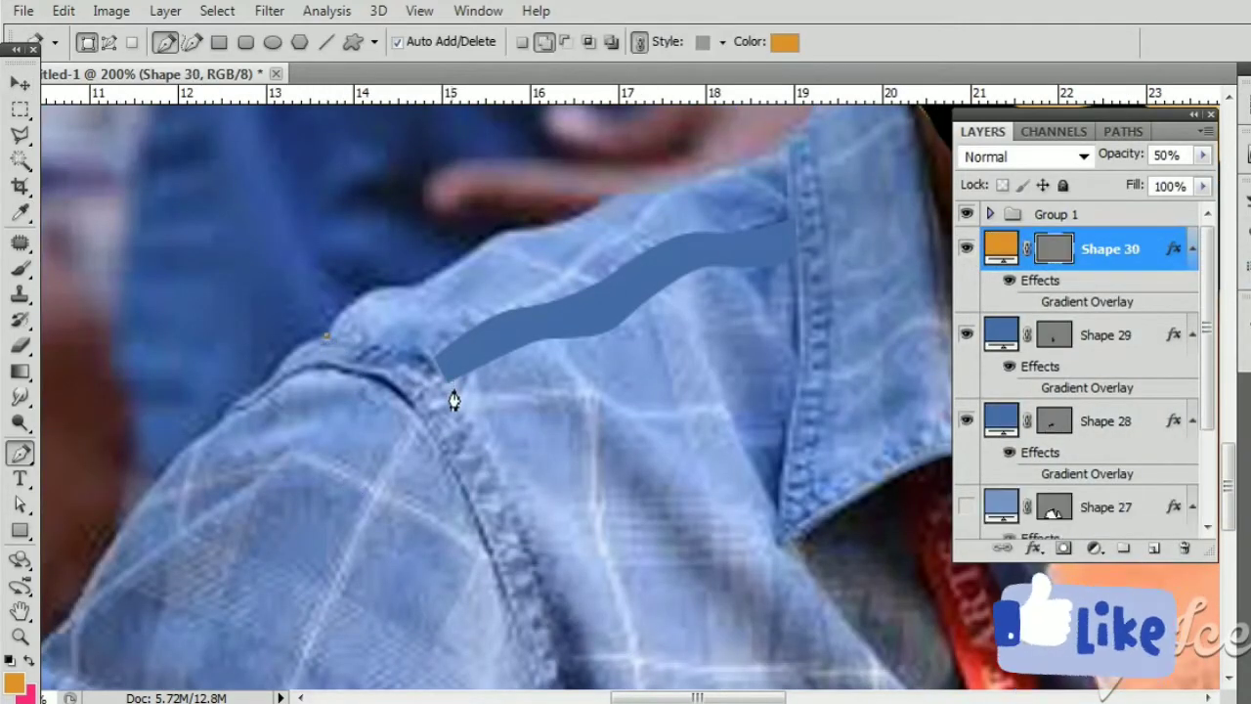
{"action": "left_click_drag", "start_coordinate": [496, 523], "coordinate": [489, 385]}
{"action": "mouse_move", "coordinate": [570, 614]}
{"action": "left_mouse_down"}
{"action": "mouse_move", "coordinate": [552, 392]}
{"action": "mouse_move", "coordinate": [572, 190]}
{"action": "left_mouse_up"}
{"action": "left_click", "coordinate": [597, 493]}
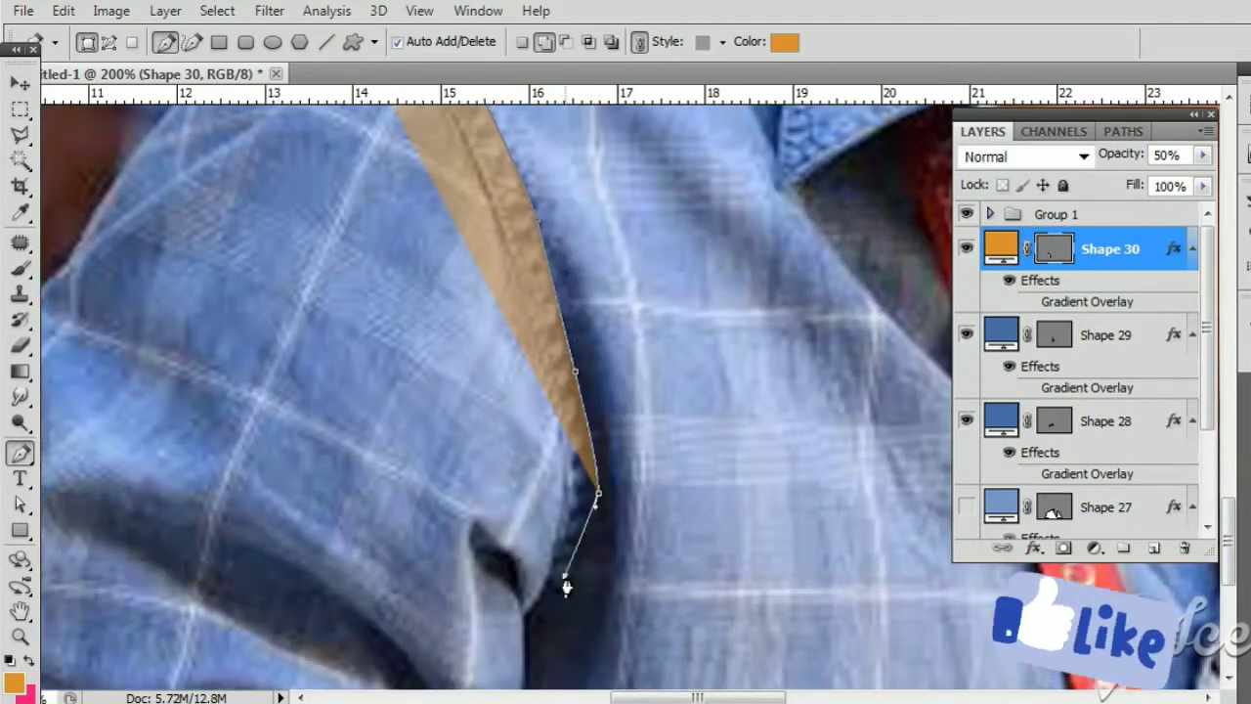
{"action": "left_click", "coordinate": [565, 574]}
{"action": "left_click", "coordinate": [539, 348]}
{"action": "left_click", "coordinate": [515, 273]}
{"action": "left_click_drag", "start_coordinate": [437, 117], "coordinate": [506, 298]}
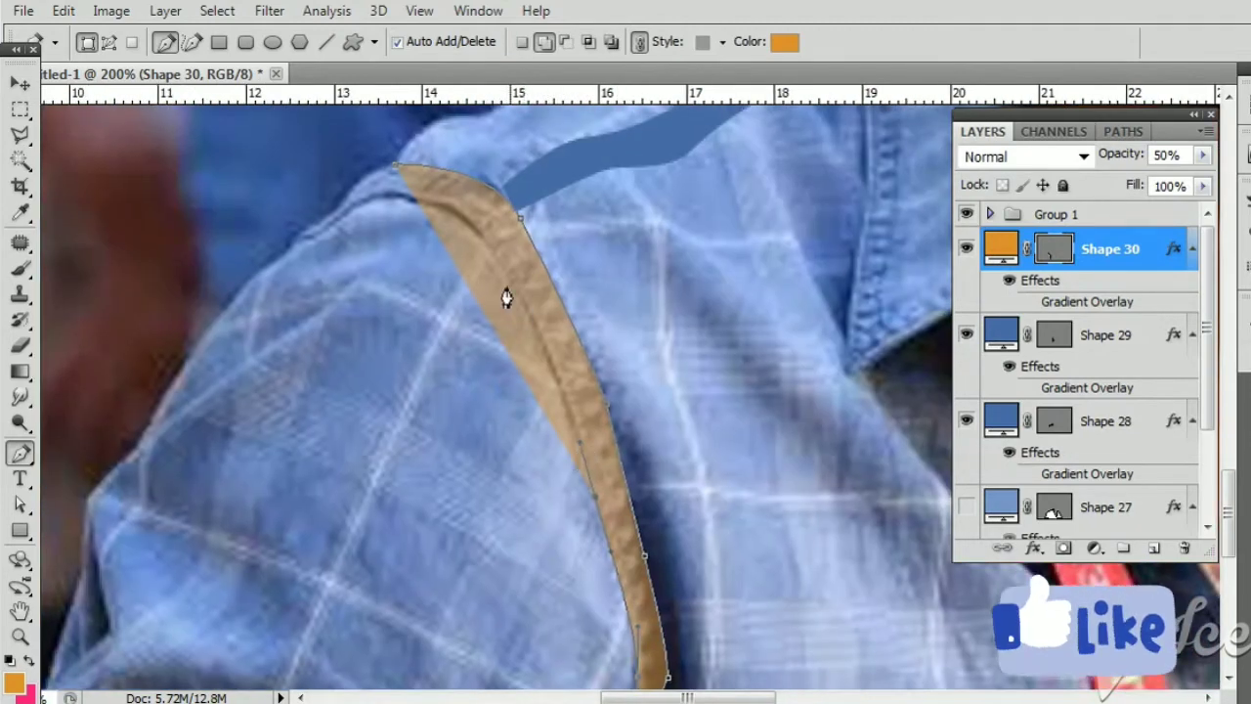
{"action": "left_click_drag", "start_coordinate": [323, 230], "coordinate": [303, 252]}
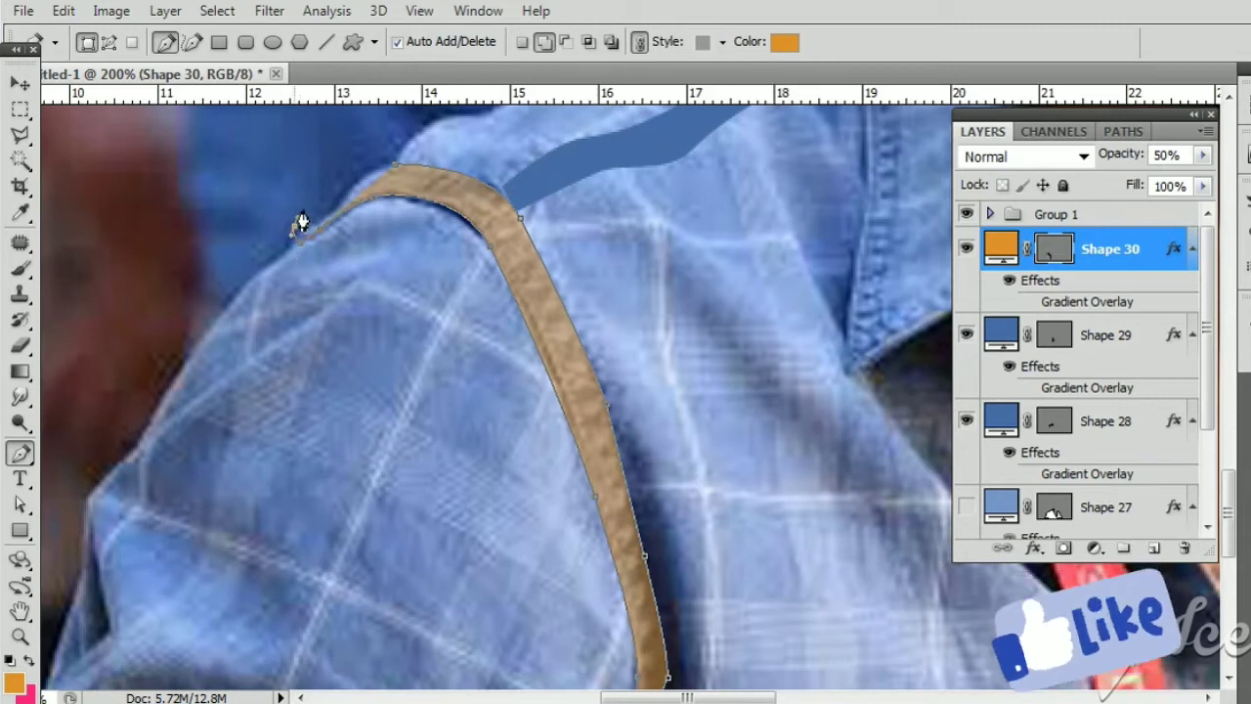
{"action": "left_click", "coordinate": [301, 223]}
Step: Fill the sleeve seam strip with sampled blue at 100% opacity, then pan to the neckline
{"action": "double_click", "coordinate": [995, 254]}
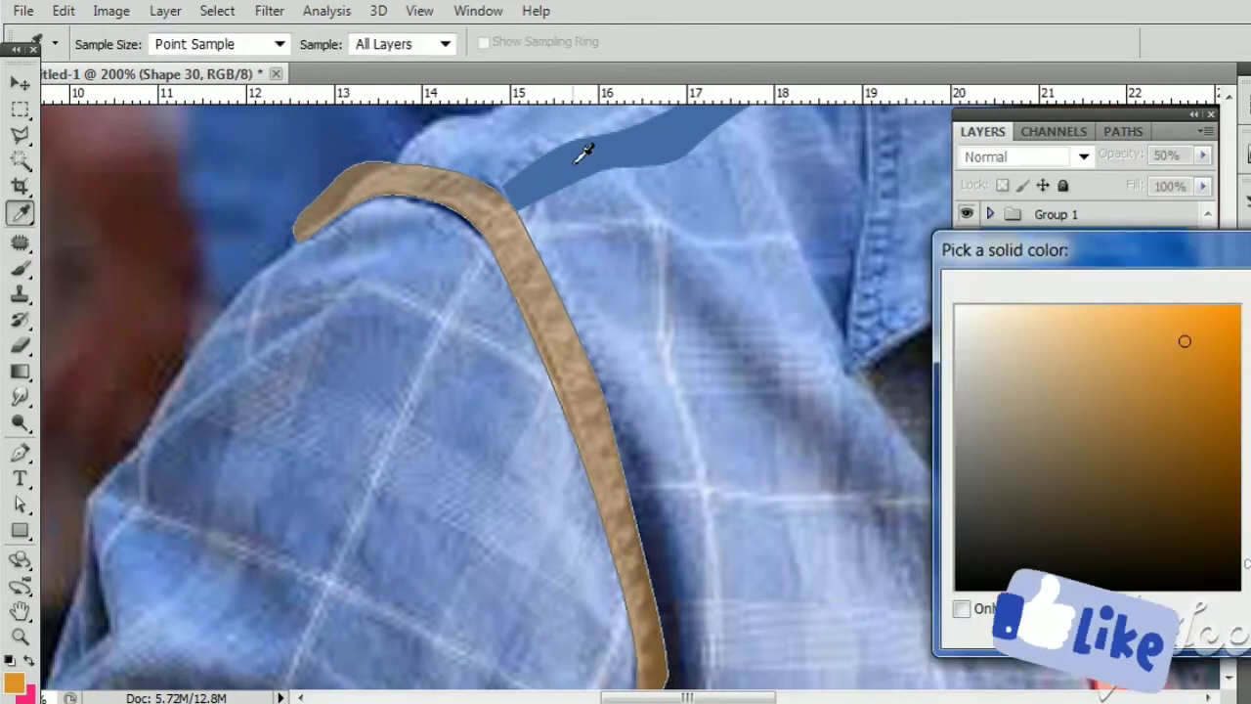
{"action": "left_click", "coordinate": [572, 160]}
{"action": "key", "text": "Return"}
{"action": "key", "text": "v"}
{"action": "key", "text": "0"}
{"action": "scroll", "coordinate": [558, 447], "scroll_direction": "down", "scroll_amount": 3}
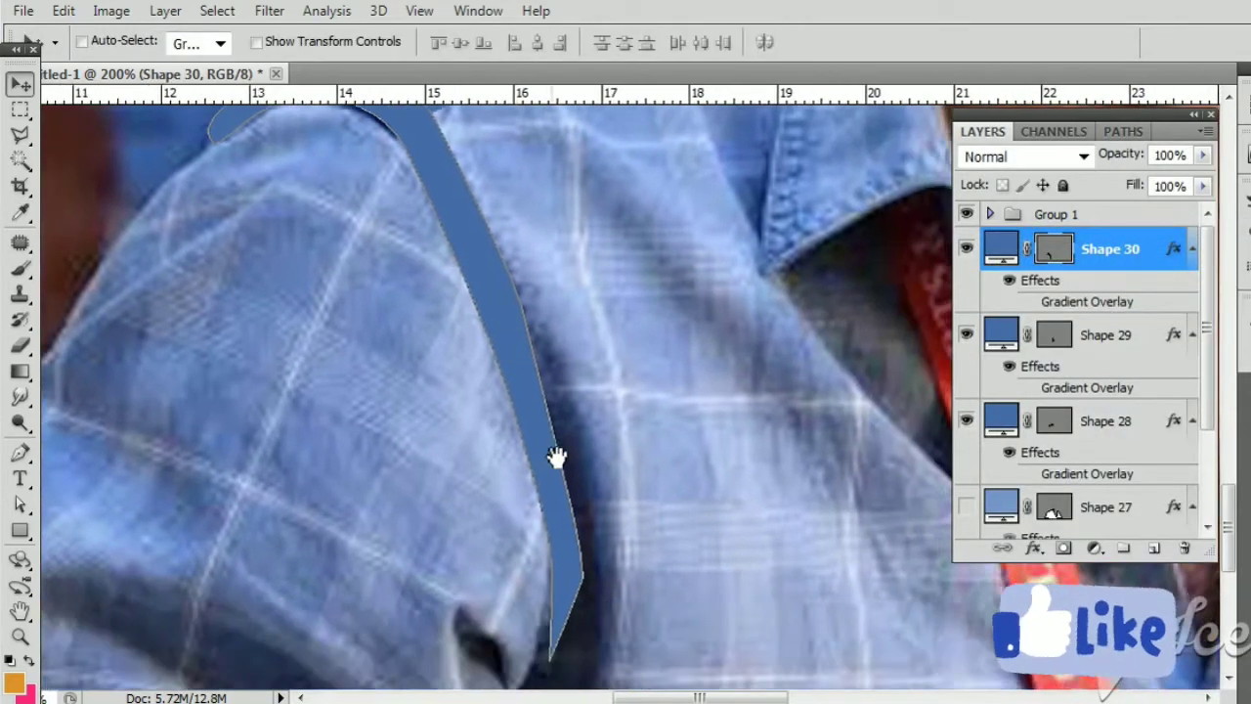
{"action": "scroll", "coordinate": [531, 382], "scroll_direction": "right", "scroll_amount": 5}
{"action": "scroll", "coordinate": [557, 421], "scroll_direction": "right", "scroll_amount": 4}
{"action": "scroll", "coordinate": [558, 421], "scroll_direction": "down", "scroll_amount": 2}
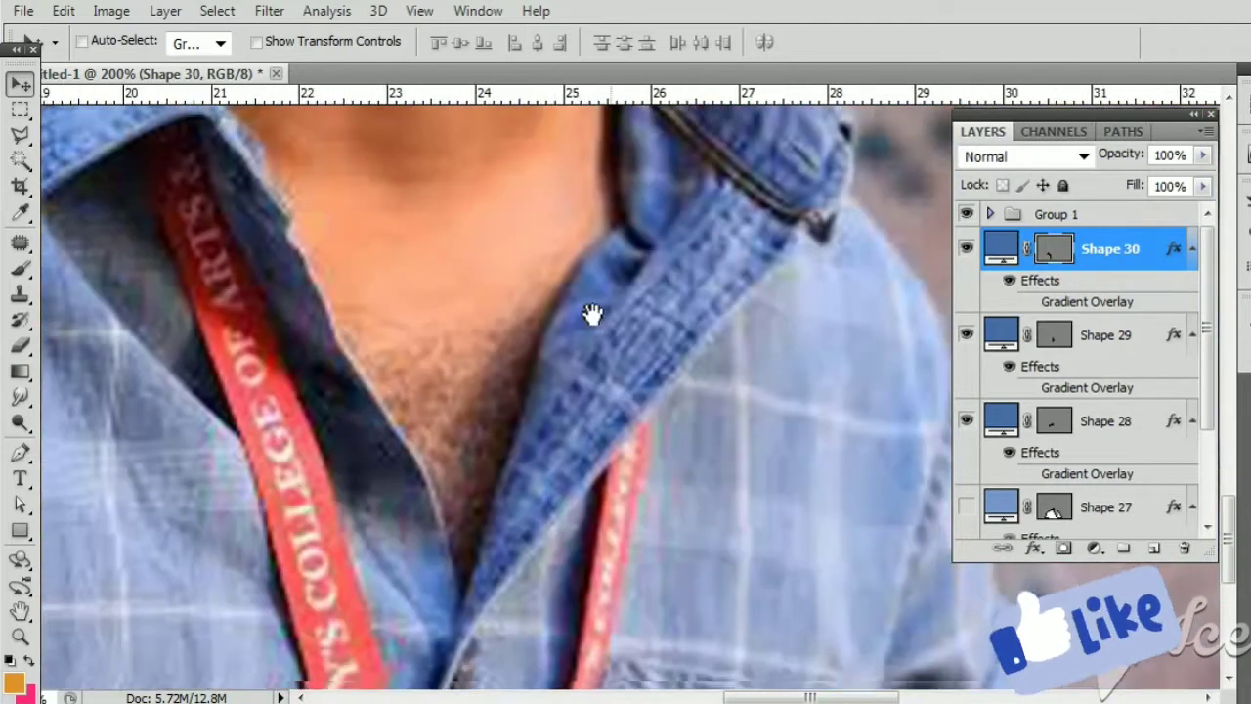
{"action": "scroll", "coordinate": [592, 313], "scroll_direction": "down", "scroll_amount": 1}
Step: Trace Shape 31 over the lower right collar with the Pen tool
{"action": "key", "text": "p"}
{"action": "left_click", "coordinate": [459, 645]}
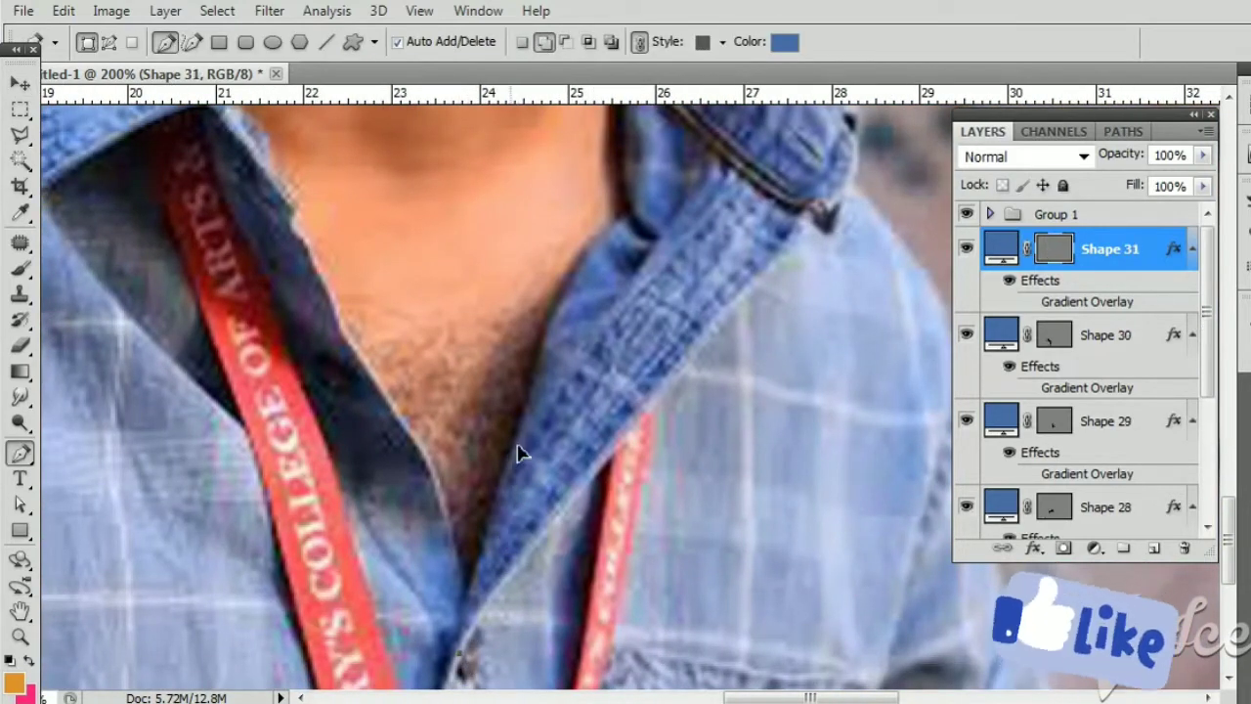
{"action": "left_click_drag", "start_coordinate": [510, 459], "coordinate": [619, 313]}
{"action": "left_click", "coordinate": [713, 154]}
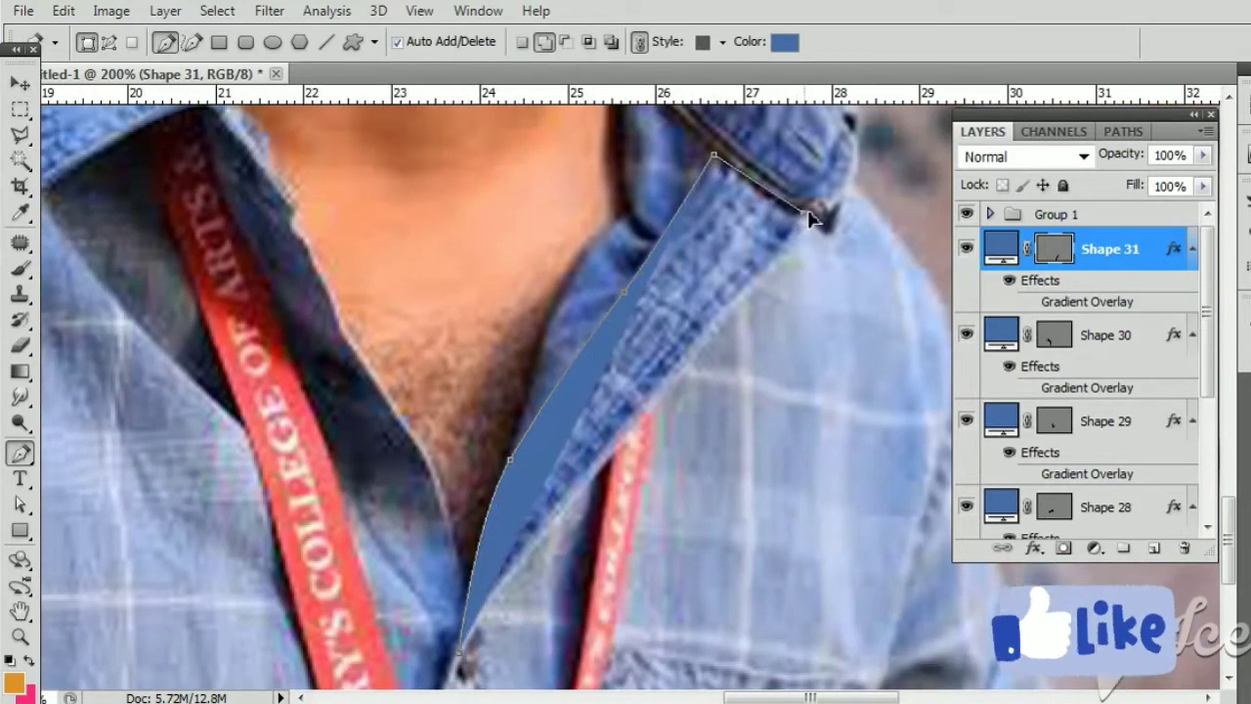
{"action": "left_click", "coordinate": [802, 210]}
{"action": "left_click", "coordinate": [784, 262]}
{"action": "left_click", "coordinate": [687, 359]}
{"action": "mouse_move", "coordinate": [584, 472]}
{"action": "left_mouse_down"}
{"action": "mouse_move", "coordinate": [475, 659]}
{"action": "mouse_move", "coordinate": [500, 506]}
{"action": "left_mouse_up"}
{"action": "left_click", "coordinate": [461, 646]}
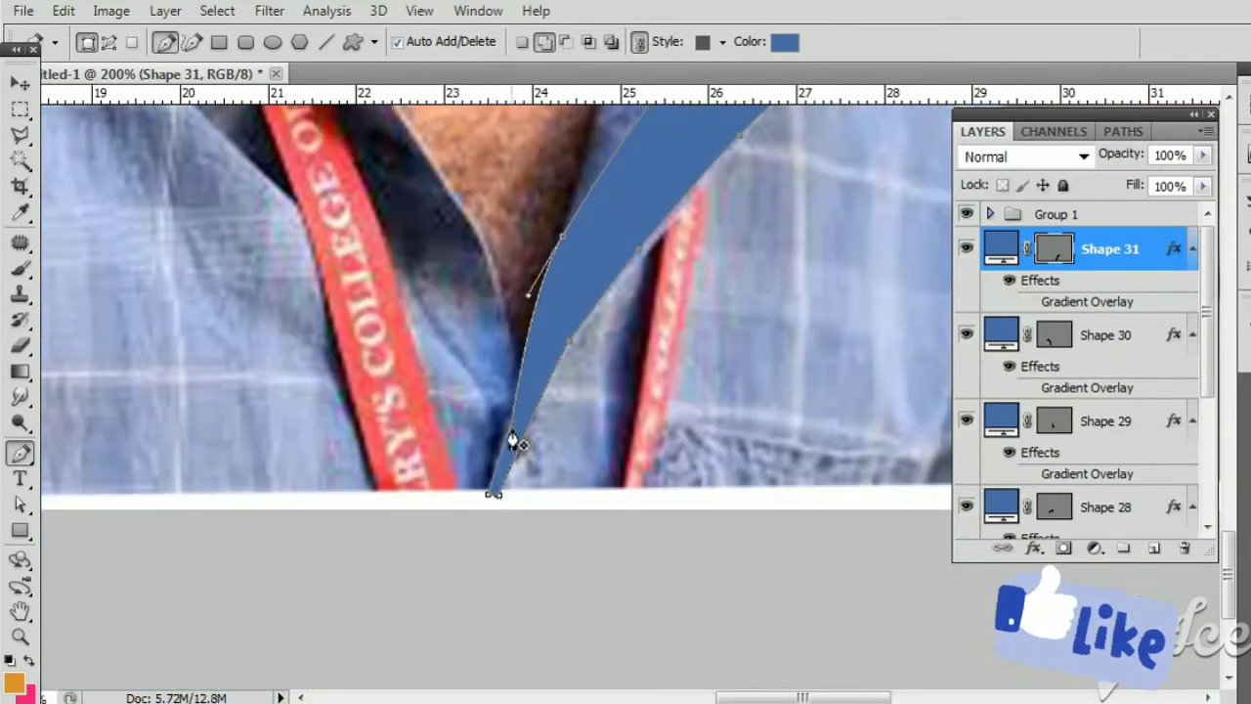
{"action": "key", "text": "Return"}
Step: Trace Shape 32 along the collar's top edge and fill it with sampled shirt blue
{"action": "key", "text": "v"}
{"action": "left_click_drag", "start_coordinate": [502, 446], "coordinate": [496, 589]}
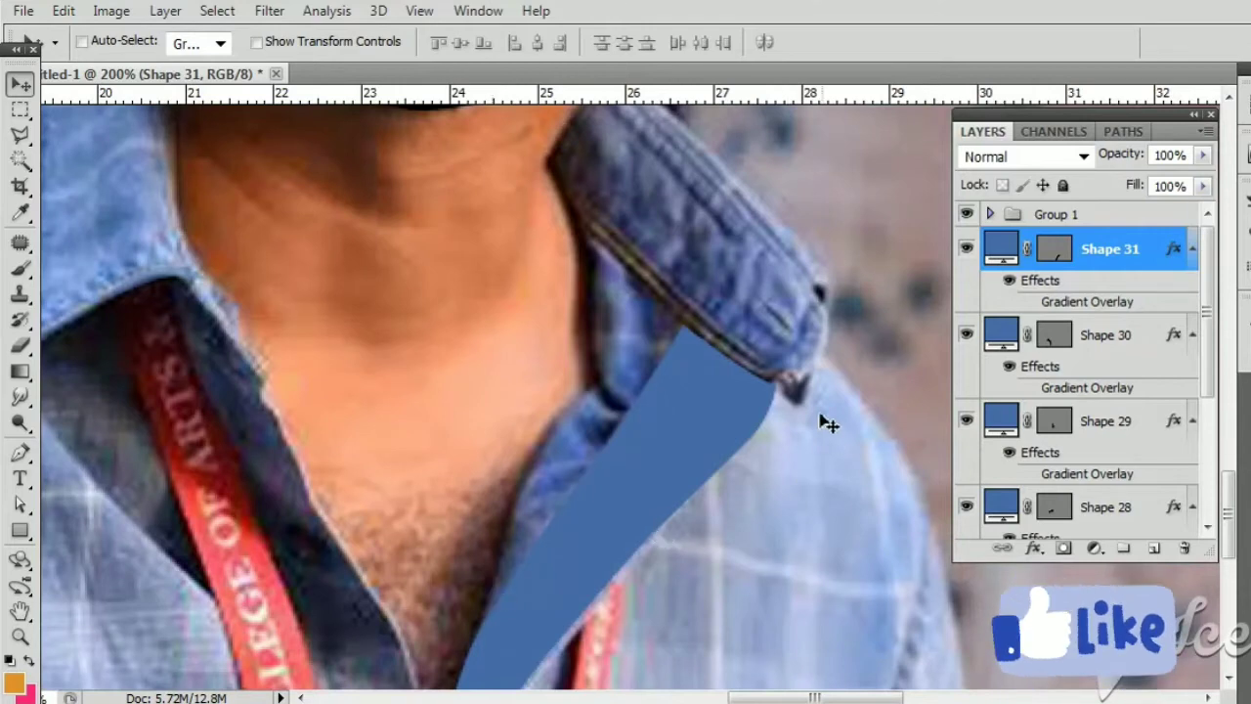
{"action": "key", "text": "p"}
{"action": "left_click_drag", "start_coordinate": [828, 422], "coordinate": [813, 535]}
{"action": "left_click", "coordinate": [758, 510]}
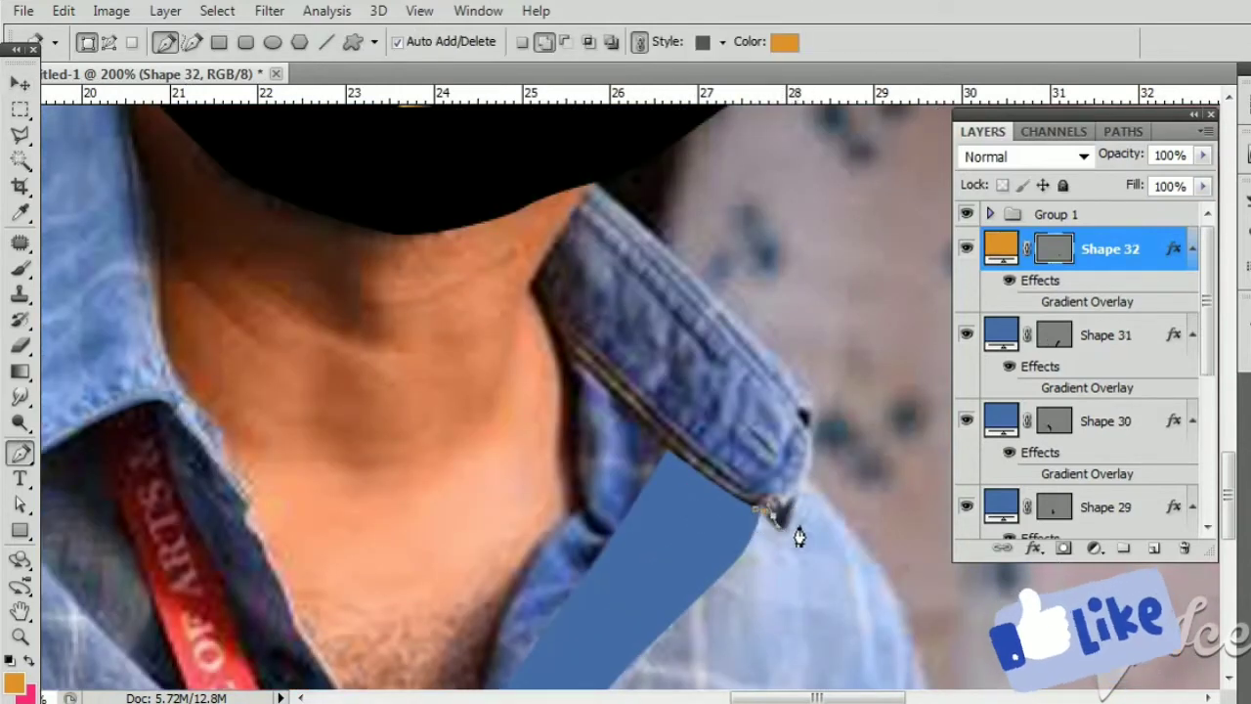
{"action": "left_click", "coordinate": [813, 448]}
{"action": "left_click", "coordinate": [816, 408]}
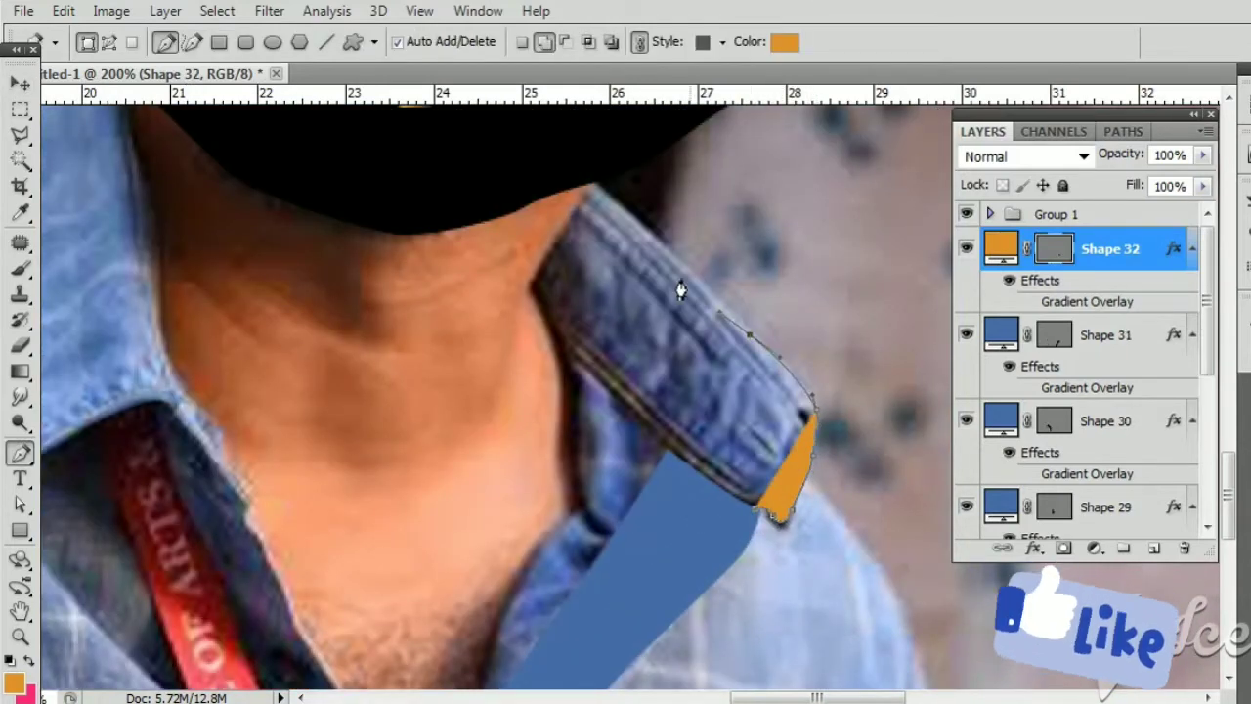
{"action": "left_click", "coordinate": [748, 334]}
{"action": "left_click", "coordinate": [628, 210]}
{"action": "left_click", "coordinate": [590, 182]}
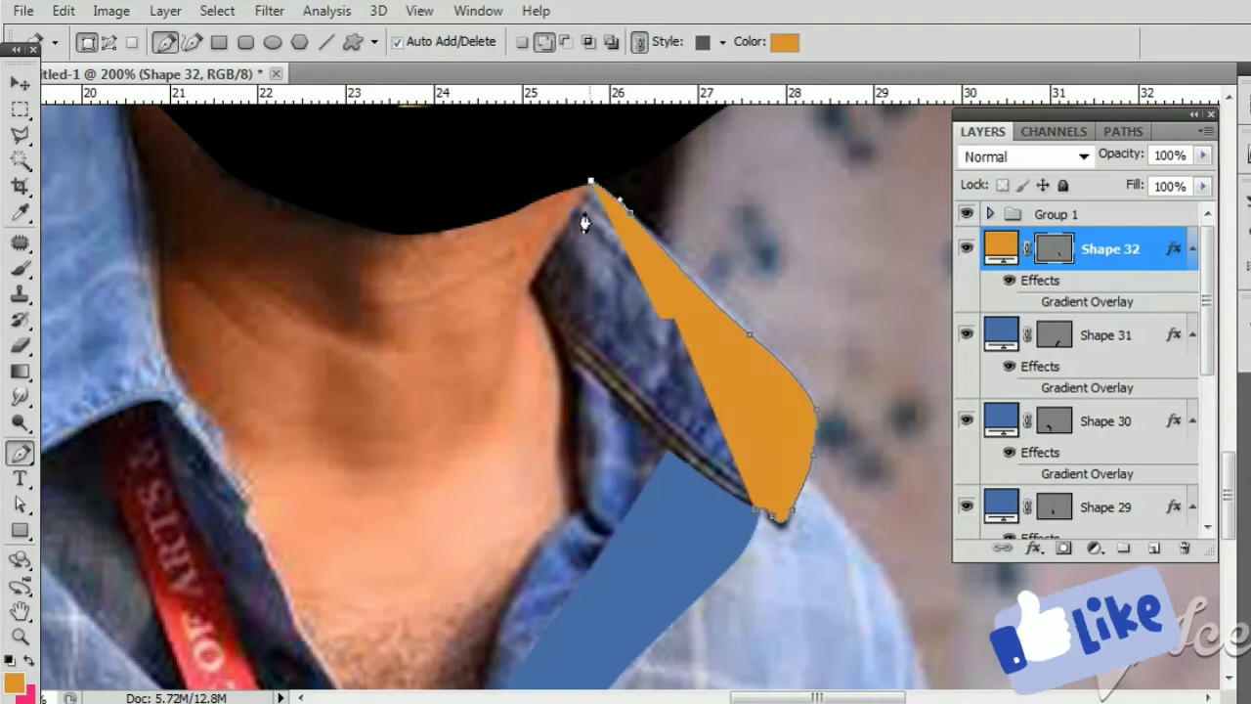
{"action": "left_click", "coordinate": [560, 365]}
{"action": "left_click", "coordinate": [629, 410]}
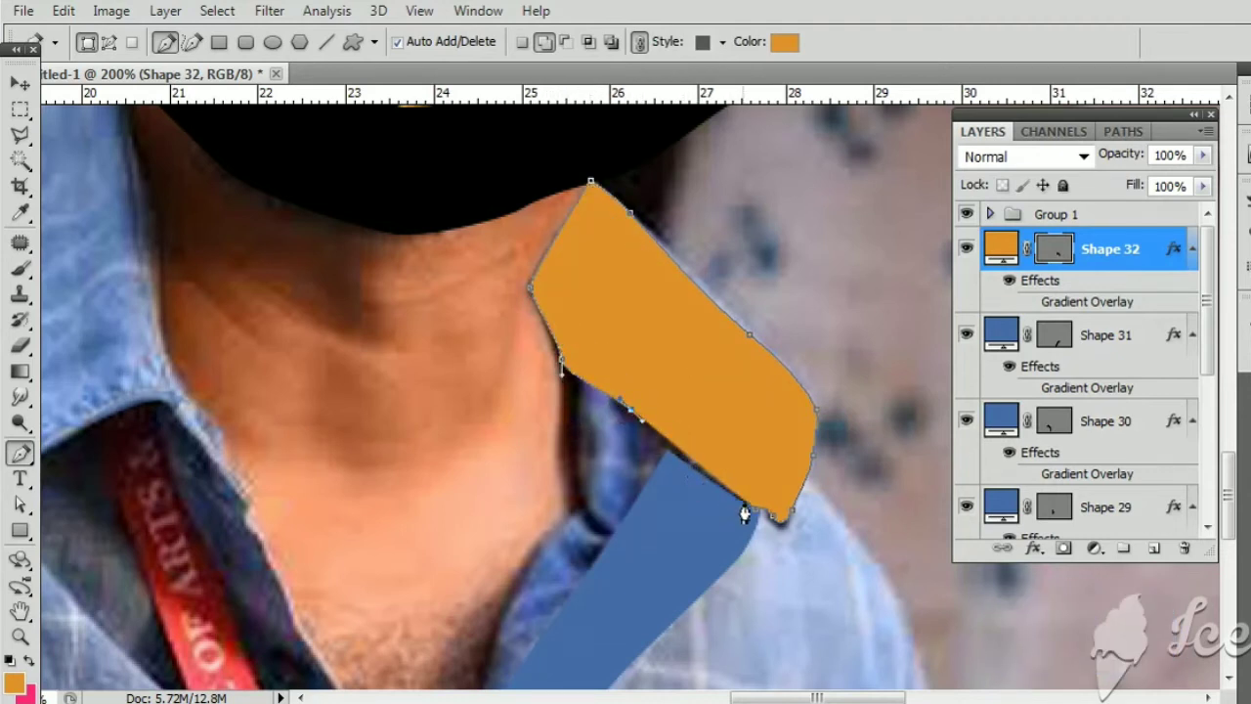
{"action": "left_click", "coordinate": [782, 517]}
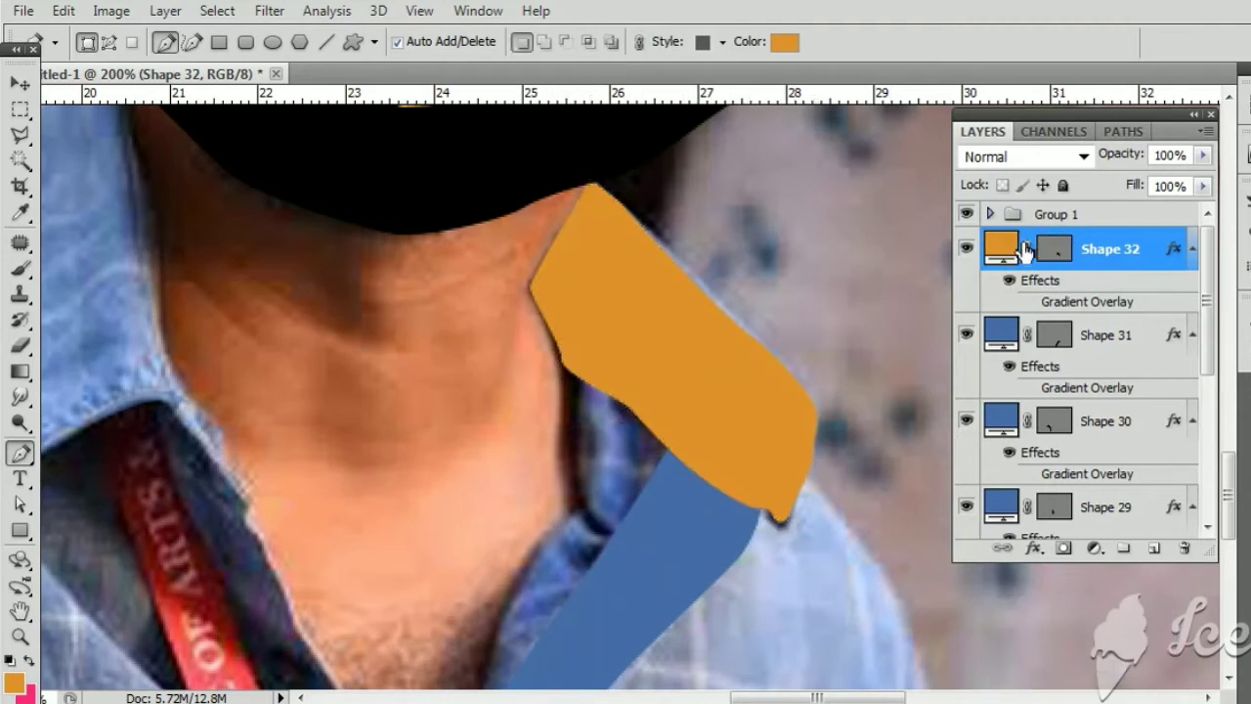
{"action": "double_click", "coordinate": [1000, 248]}
{"action": "left_click", "coordinate": [721, 520]}
{"action": "key", "text": "Return"}
Step: Trace the inner collar facing, Shape 33, and fill it a darker shade of the collar blue
{"action": "key", "text": "p"}
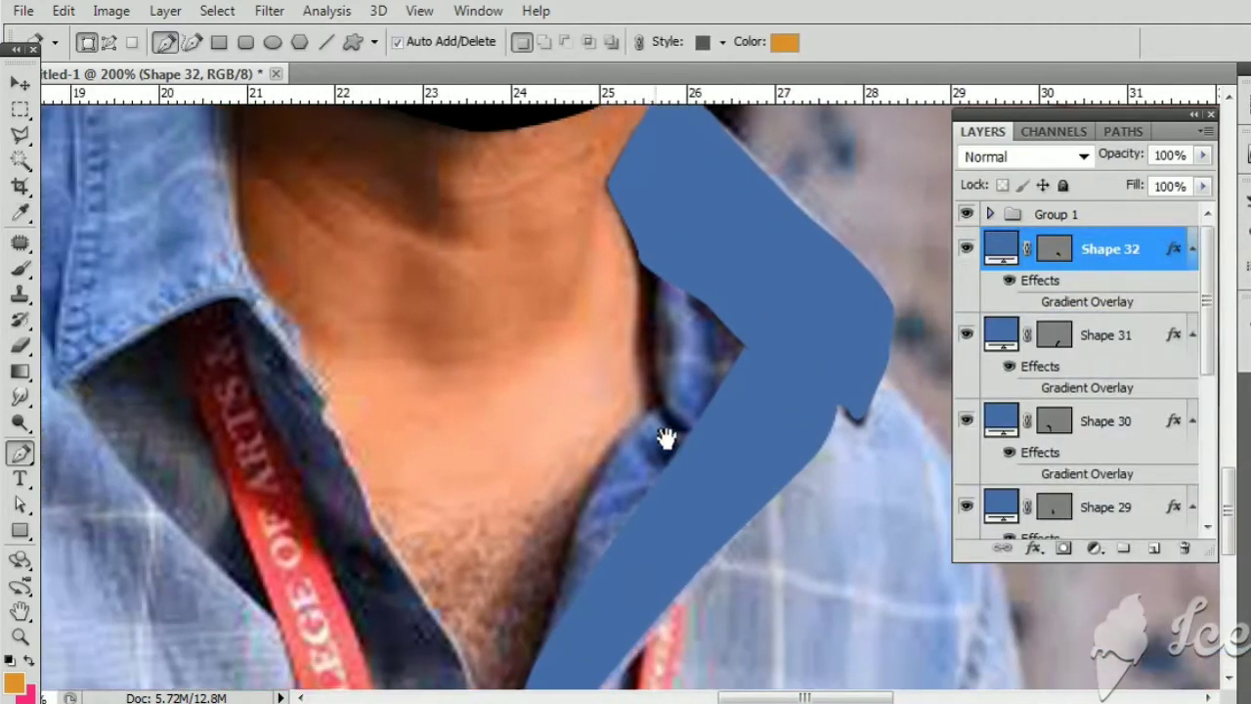
{"action": "left_click", "coordinate": [657, 238]}
{"action": "left_click", "coordinate": [665, 332]}
{"action": "left_click", "coordinate": [665, 389]}
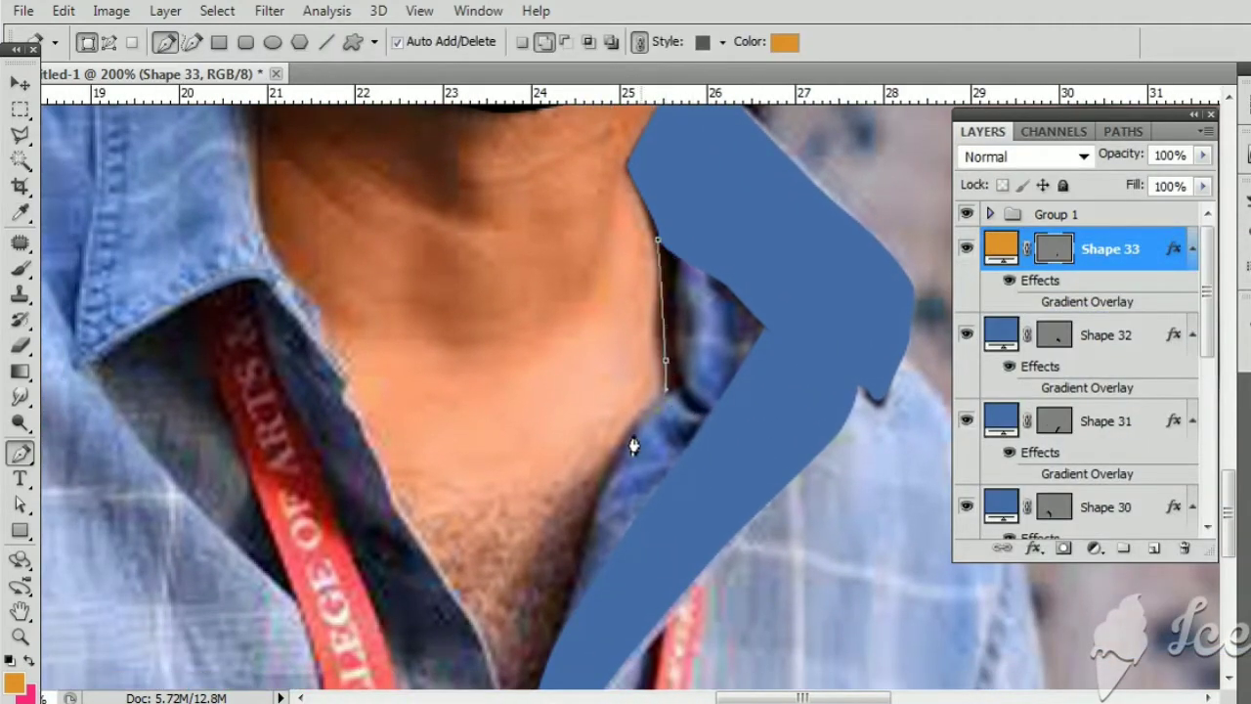
{"action": "left_click", "coordinate": [615, 486]}
{"action": "left_click", "coordinate": [600, 422]}
{"action": "left_click", "coordinate": [566, 543]}
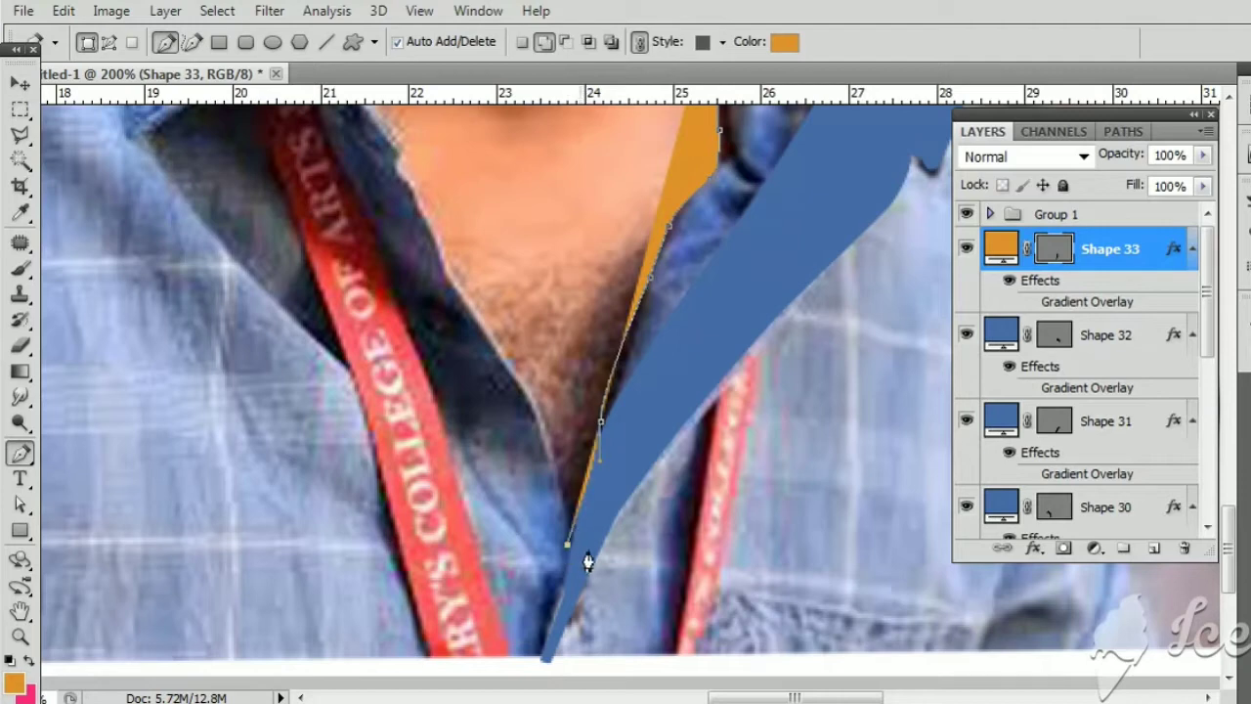
{"action": "left_click", "coordinate": [697, 329]}
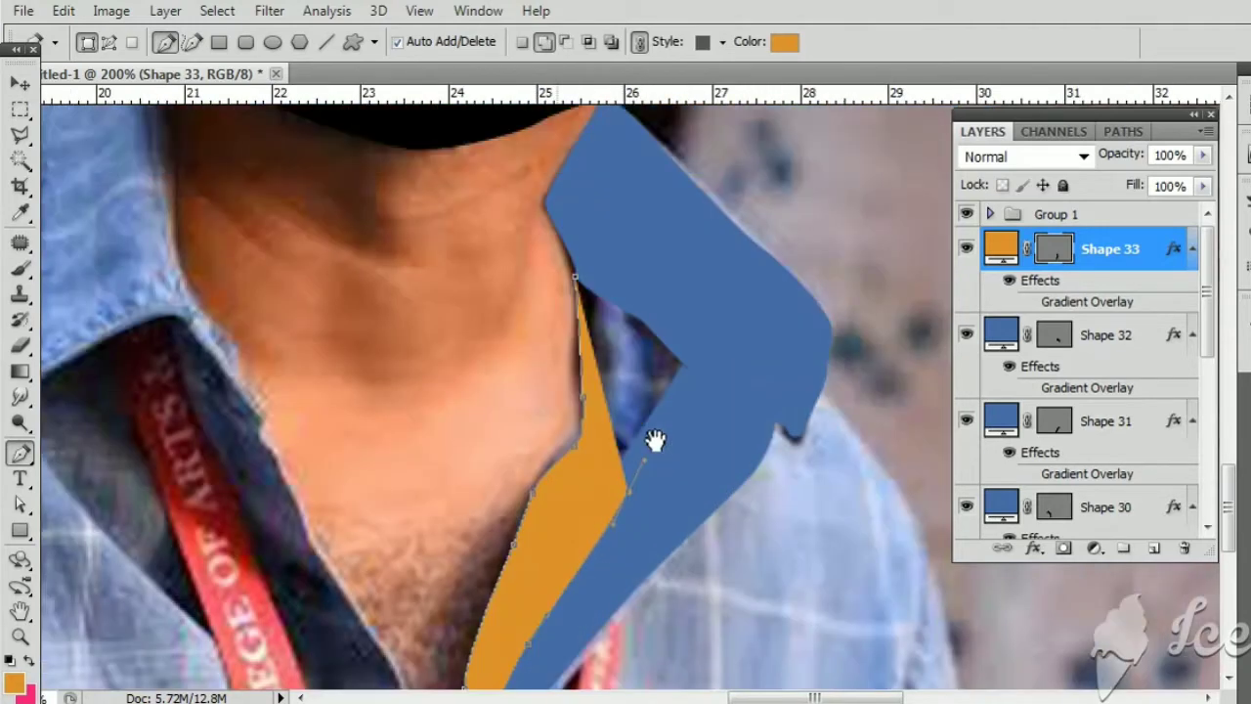
{"action": "left_click", "coordinate": [703, 366]}
{"action": "left_click", "coordinate": [576, 282]}
{"action": "double_click", "coordinate": [1000, 248]}
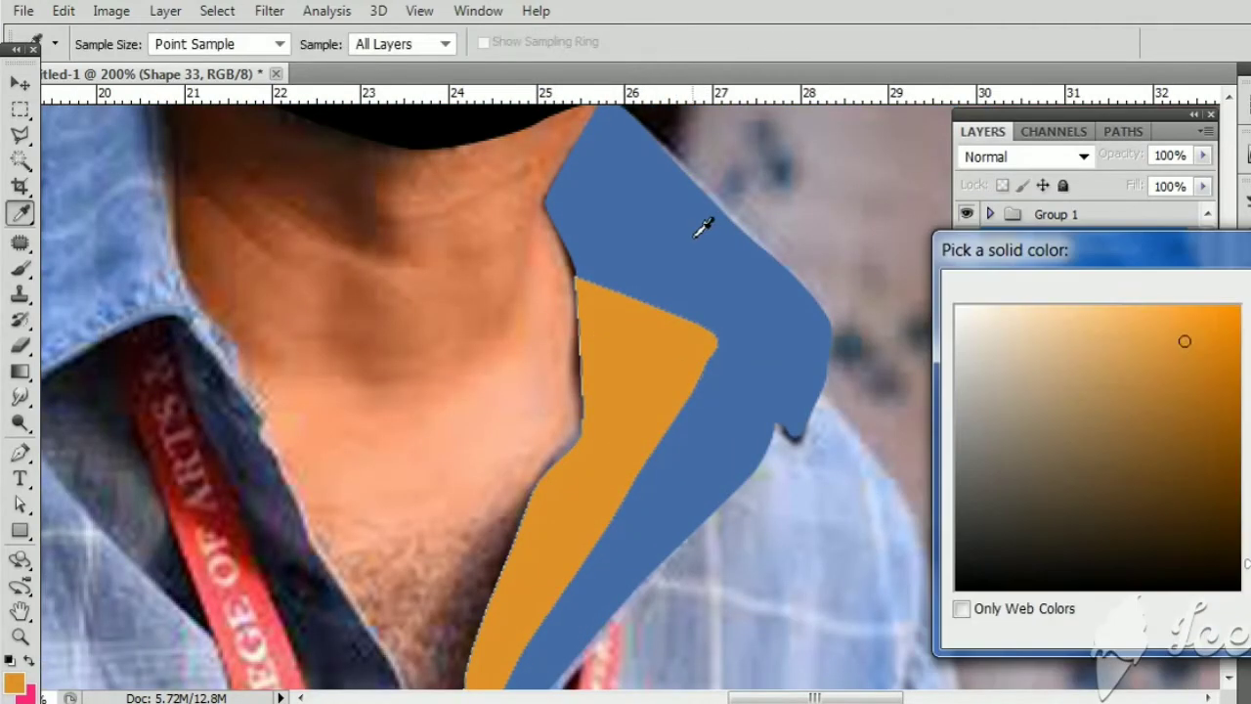
{"action": "left_click", "coordinate": [704, 224]}
{"action": "left_click", "coordinate": [1141, 439]}
{"action": "key", "text": "Return"}
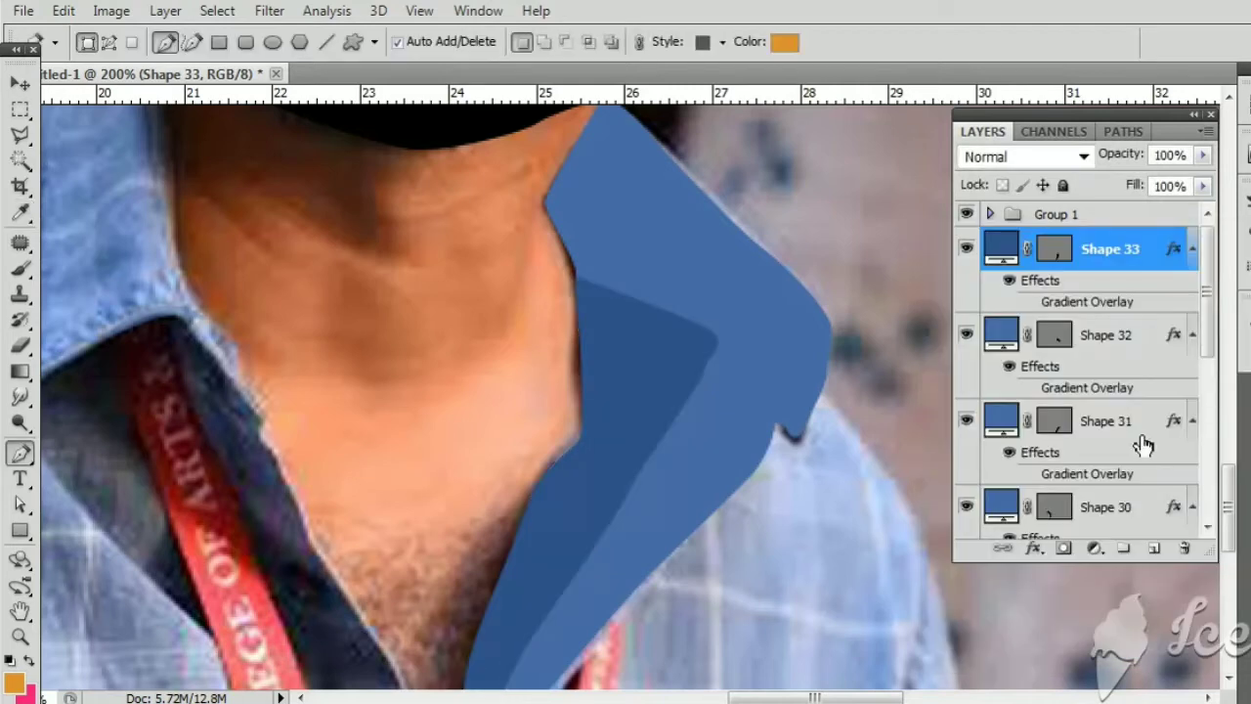
{"action": "key", "text": "ctrl+minus"}
{"action": "key", "text": "ctrl+minus"}
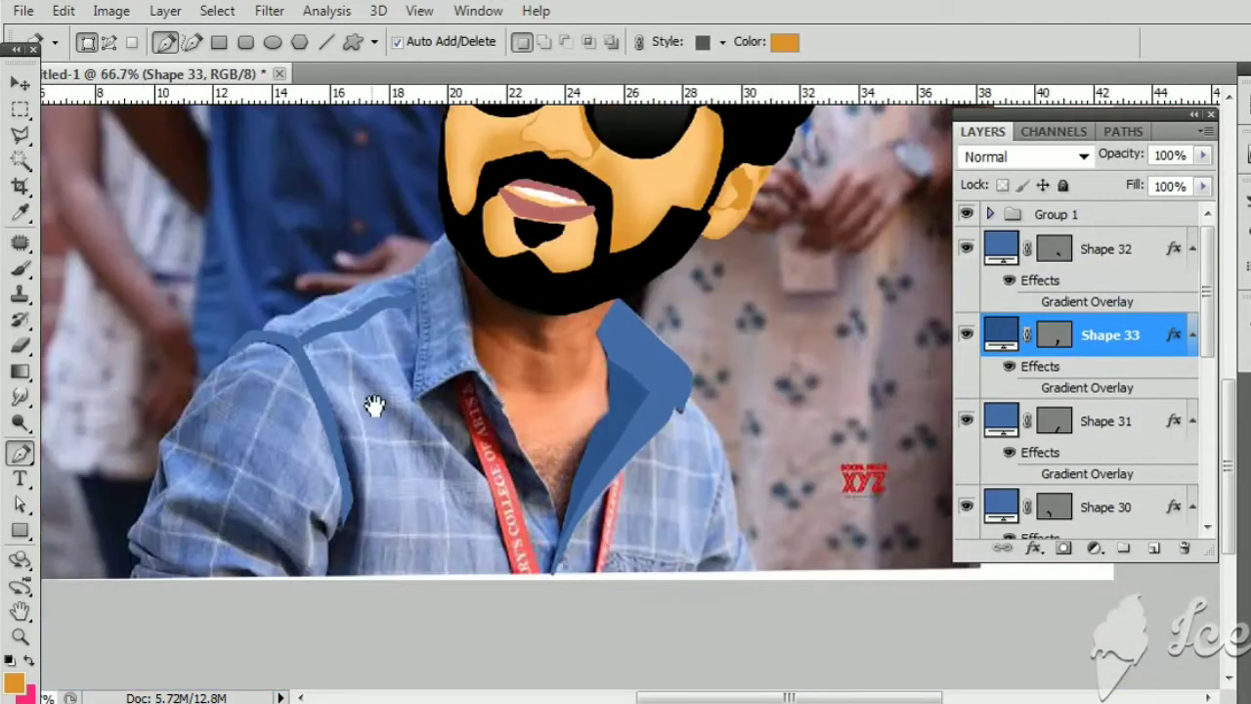
{"action": "mouse_move", "coordinate": [371, 404]}
{"action": "left_mouse_down"}
{"action": "mouse_move", "coordinate": [480, 435]}
{"action": "mouse_move", "coordinate": [544, 403]}
{"action": "left_mouse_up"}
Step: Trace a thin strip along the neck edge, Shape 34, and fill it with sampled blue
{"action": "key", "text": "ctrl+plus"}
{"action": "key", "text": "ctrl+plus"}
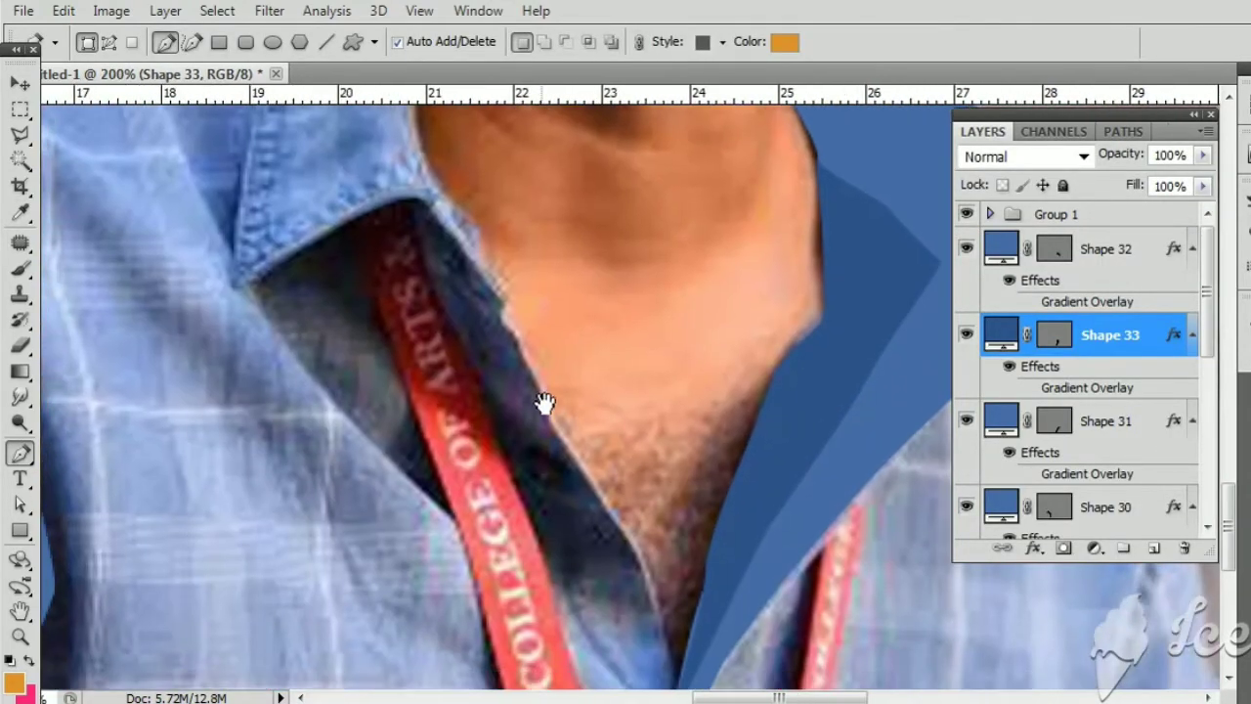
{"action": "scroll", "coordinate": [469, 274], "scroll_direction": "down", "scroll_amount": 3}
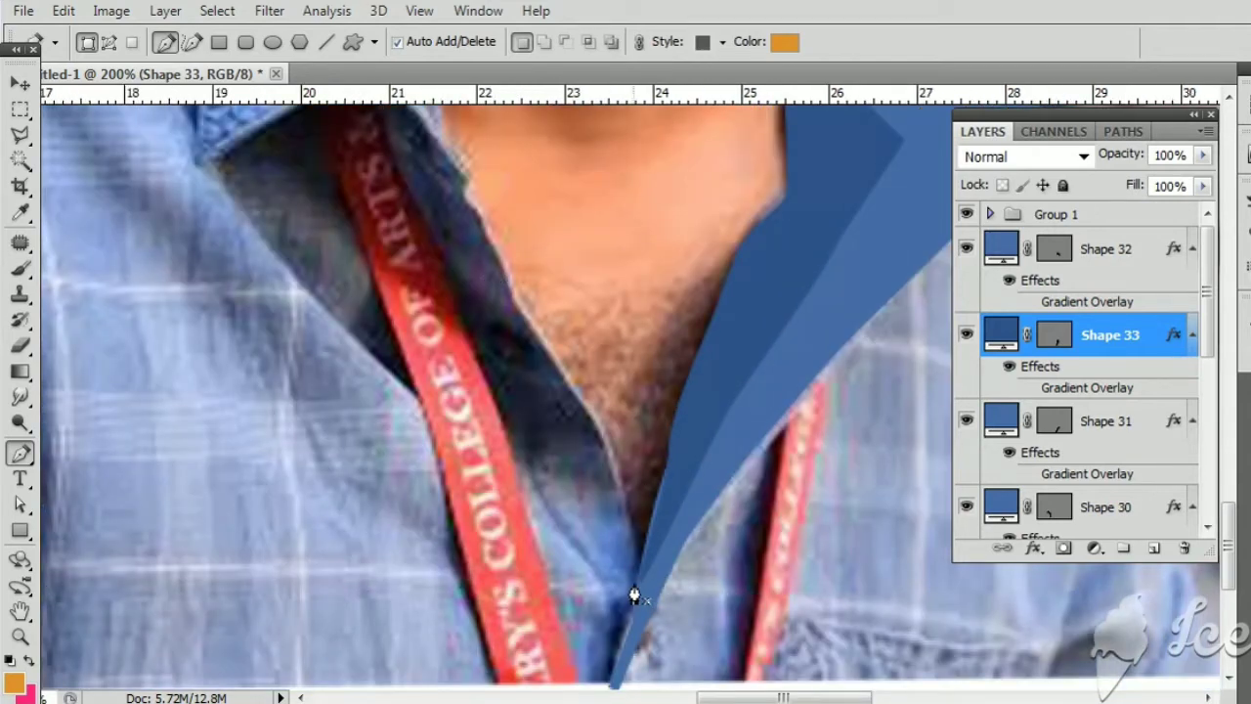
{"action": "left_click", "coordinate": [640, 593]}
{"action": "left_click", "coordinate": [619, 480]}
{"action": "left_click", "coordinate": [580, 411]}
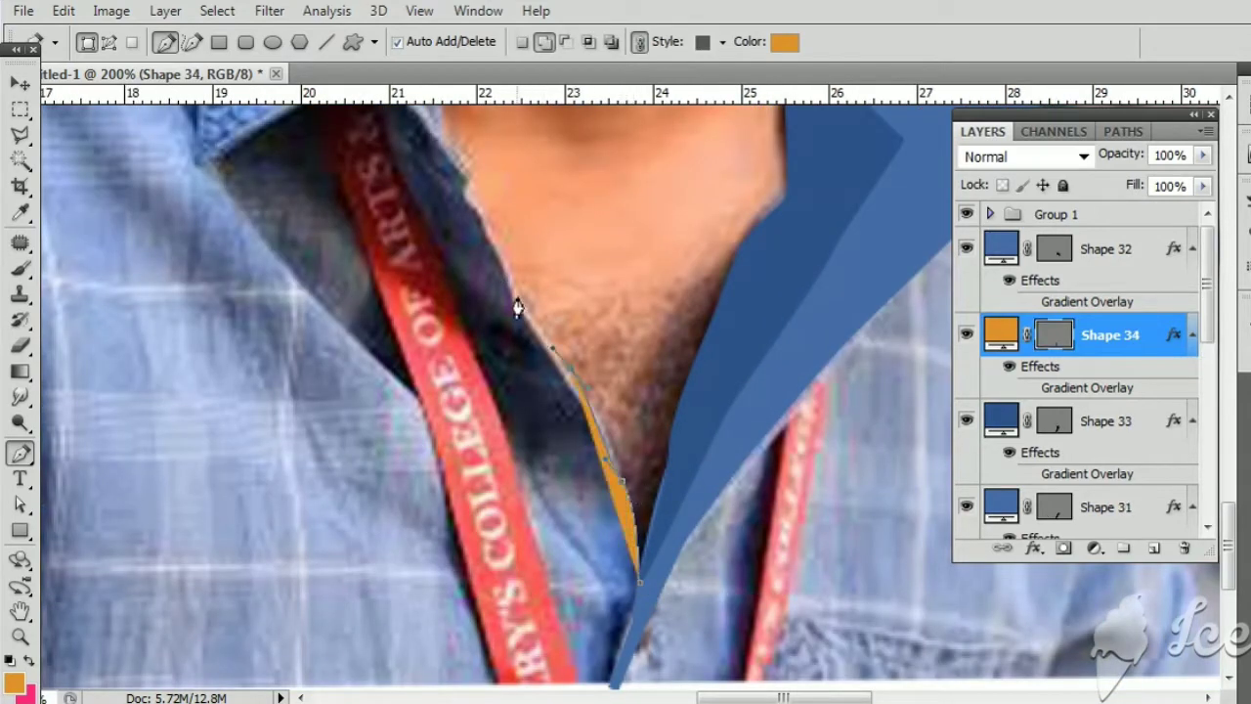
{"action": "left_click_drag", "start_coordinate": [517, 307], "coordinate": [573, 469]}
{"action": "left_click", "coordinate": [544, 420]}
{"action": "left_click", "coordinate": [541, 392]}
{"action": "left_click", "coordinate": [518, 349]}
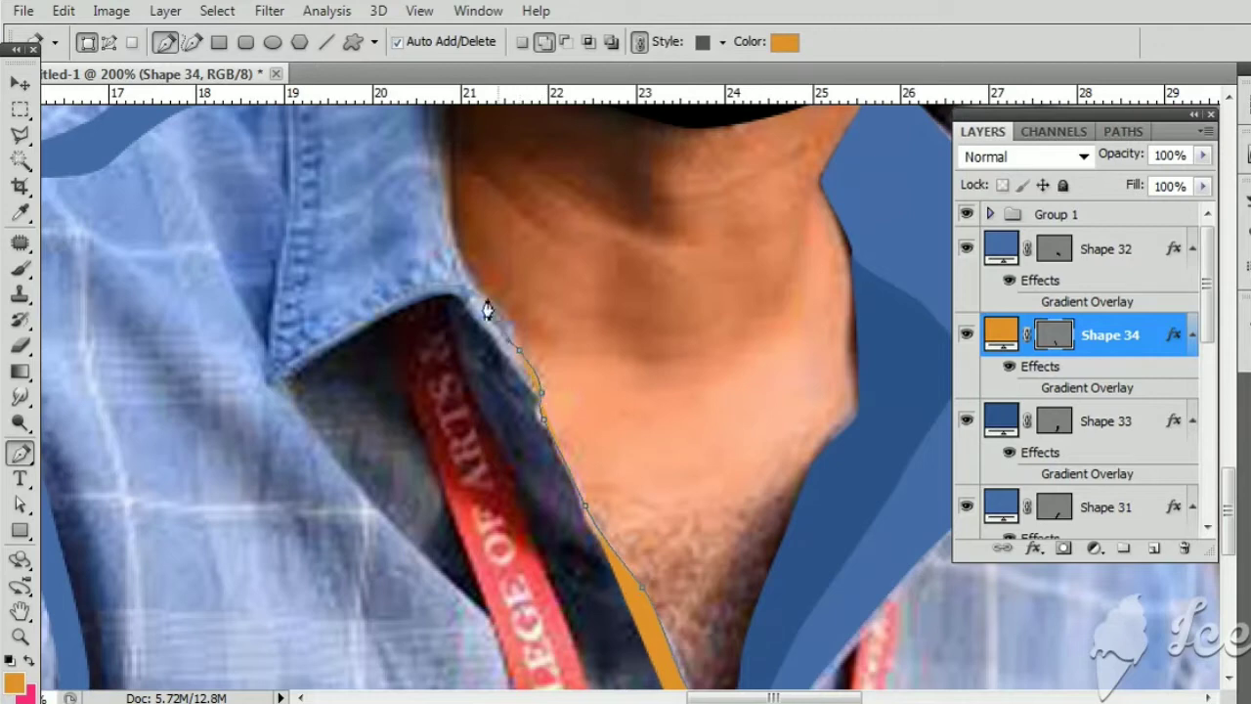
{"action": "left_click", "coordinate": [495, 311]}
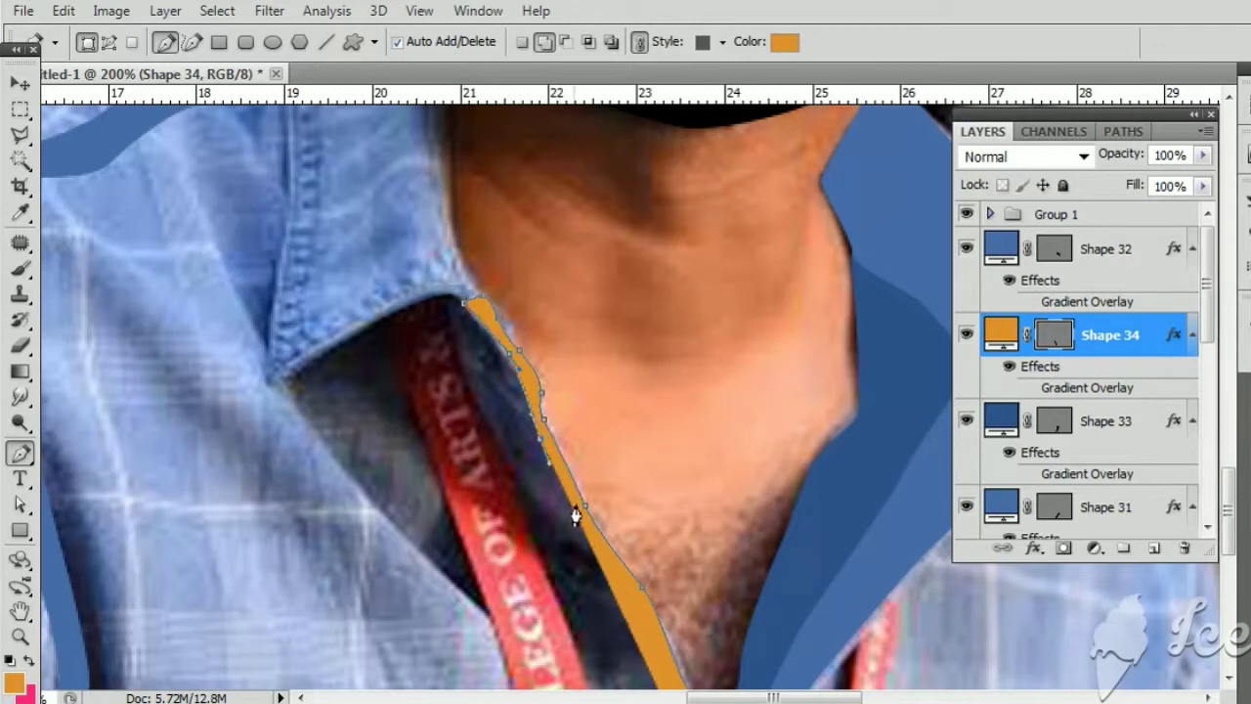
{"action": "left_click_drag", "start_coordinate": [609, 555], "coordinate": [561, 352]}
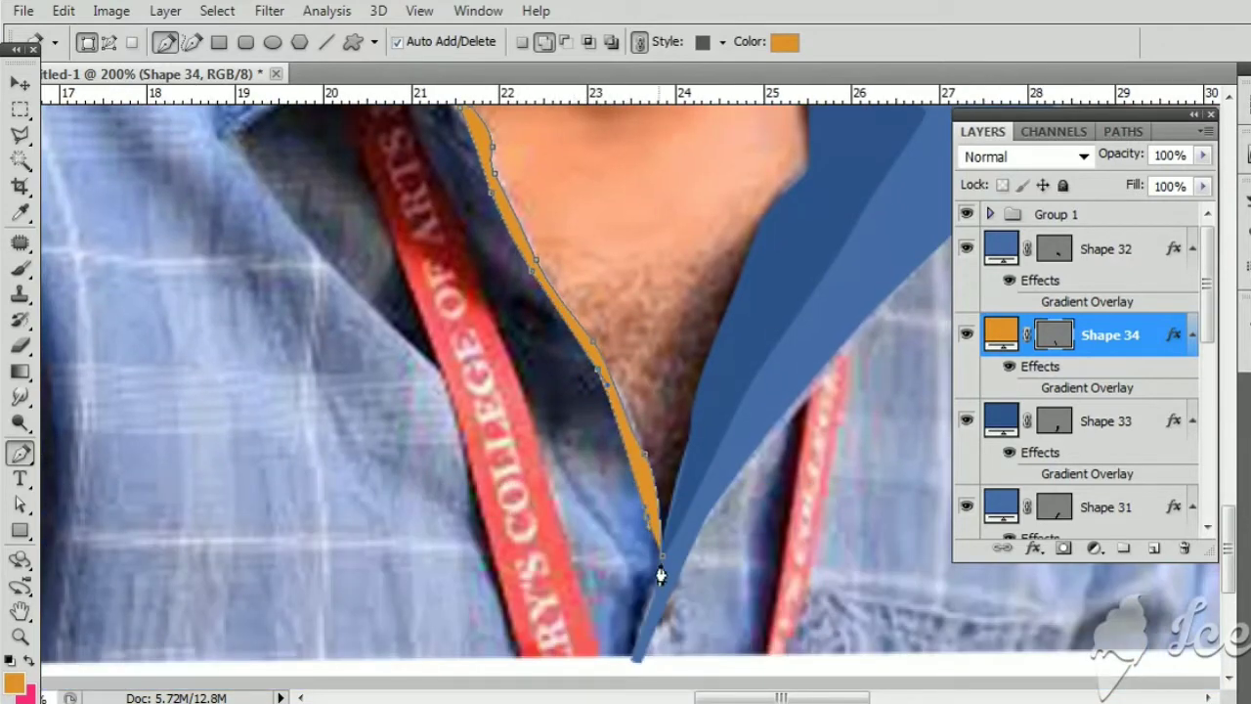
{"action": "key", "text": "Return"}
{"action": "double_click", "coordinate": [999, 334]}
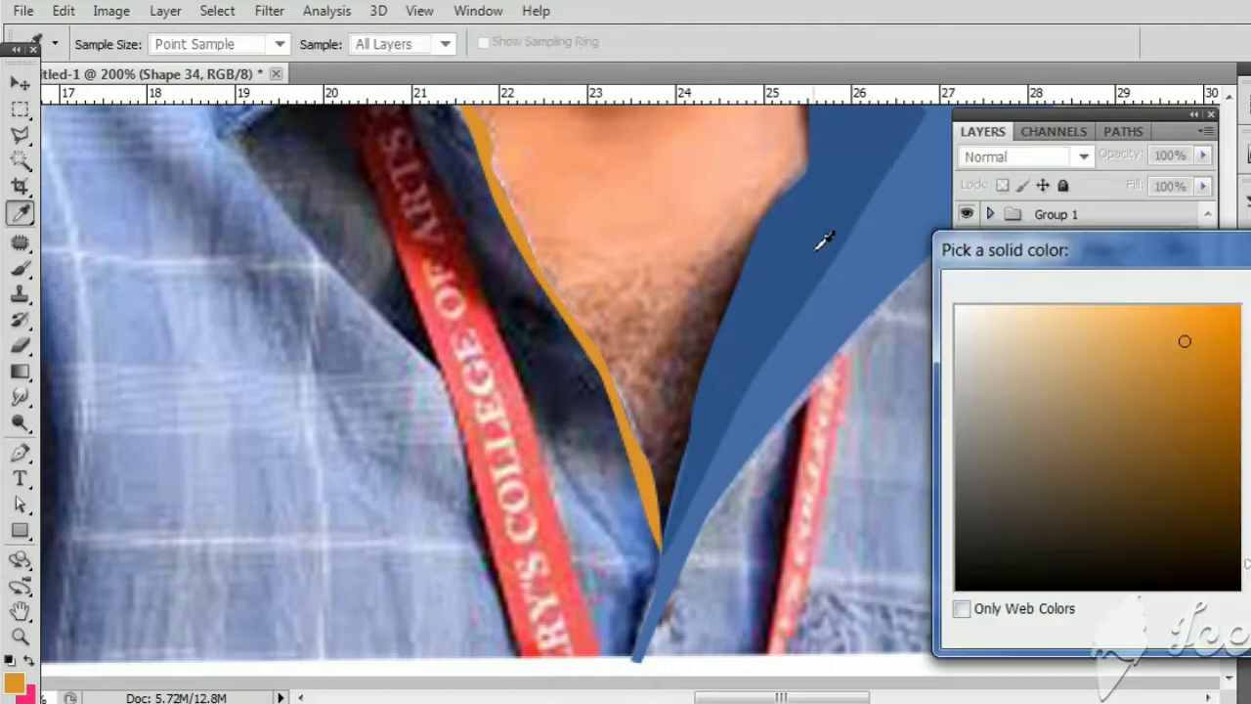
{"action": "left_click", "coordinate": [815, 249]}
{"action": "key", "text": "Return"}
Step: Trace Shape 35 over the left inner collar, hide it, and fill it dark navy
{"action": "left_click_drag", "start_coordinate": [690, 537], "coordinate": [691, 452]}
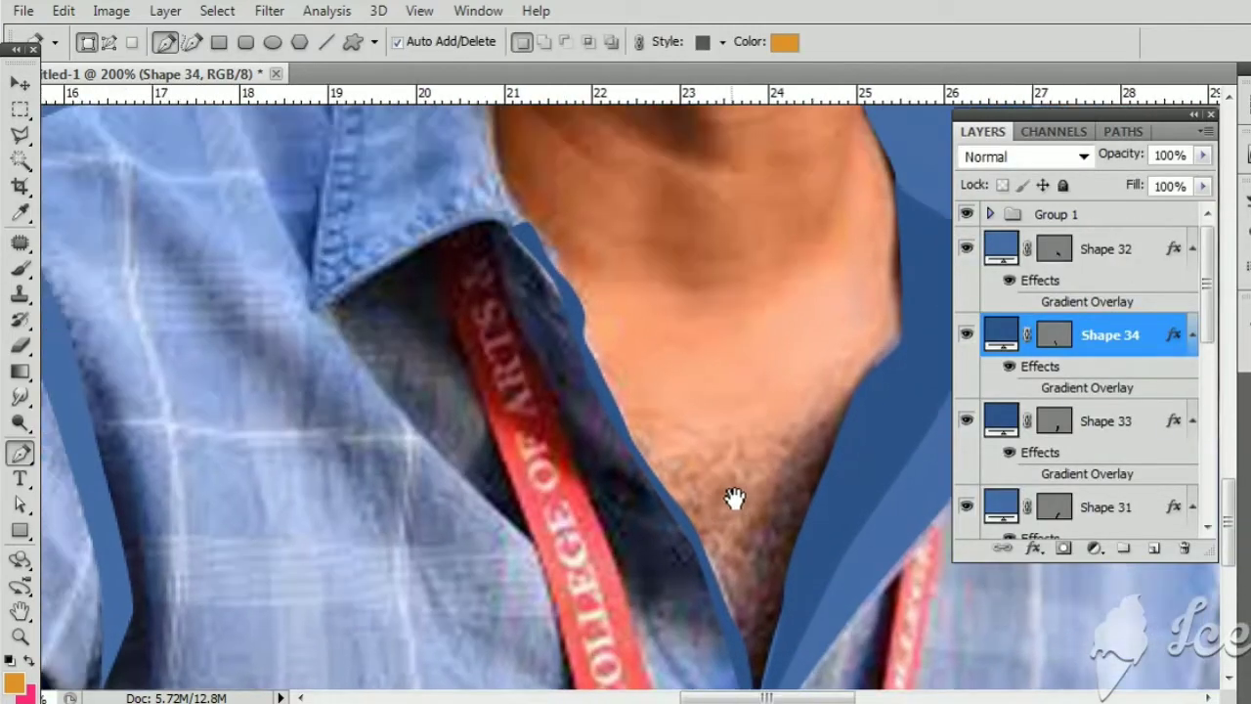
{"action": "left_click_drag", "start_coordinate": [733, 497], "coordinate": [673, 358]}
{"action": "left_click", "coordinate": [656, 618]}
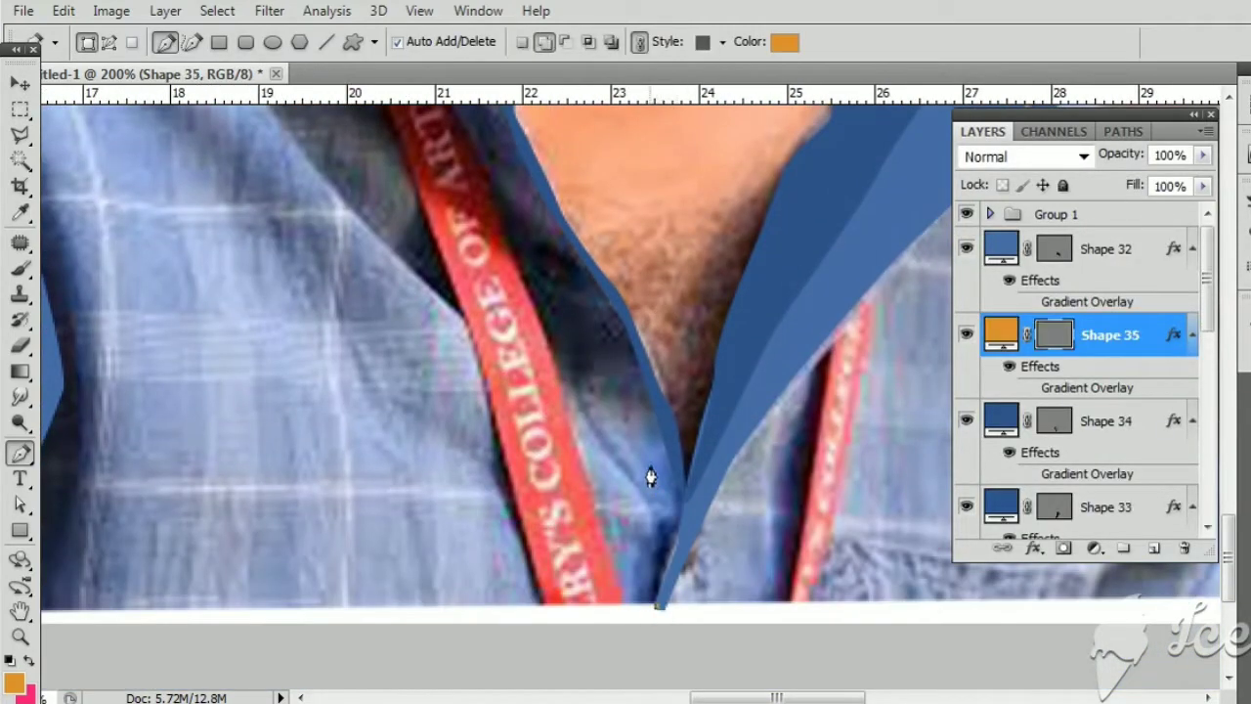
{"action": "left_click_drag", "start_coordinate": [510, 328], "coordinate": [475, 298]}
{"action": "left_click_drag", "start_coordinate": [378, 242], "coordinate": [490, 471]}
{"action": "left_click", "coordinate": [488, 456]}
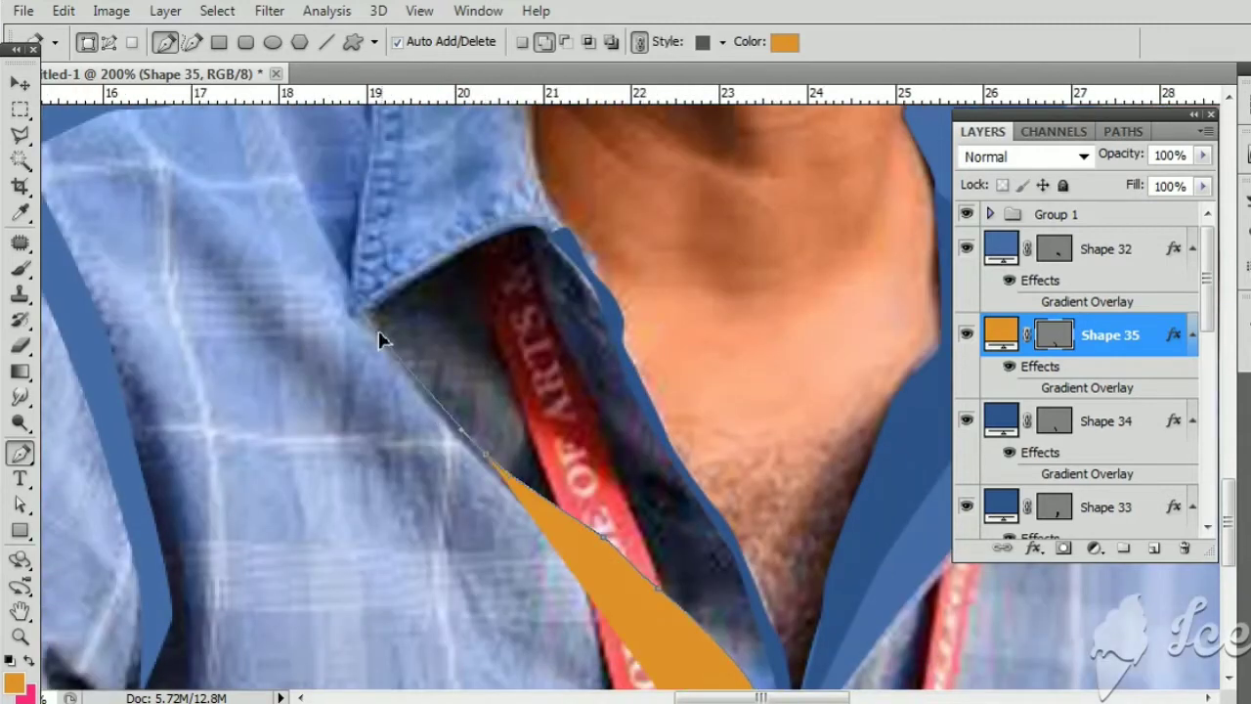
{"action": "left_click", "coordinate": [369, 315]}
{"action": "left_click", "coordinate": [557, 230]}
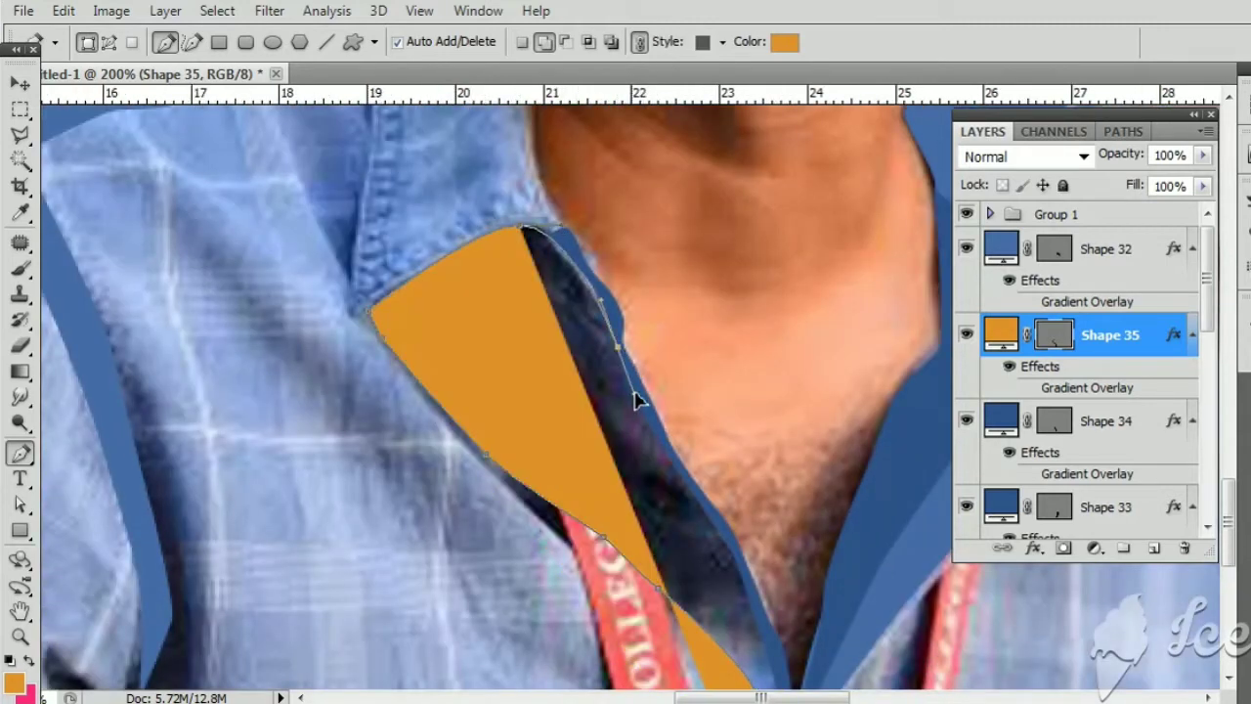
{"action": "left_click", "coordinate": [713, 526]}
{"action": "left_click_drag", "start_coordinate": [749, 607], "coordinate": [687, 363]}
{"action": "left_click", "coordinate": [703, 602]}
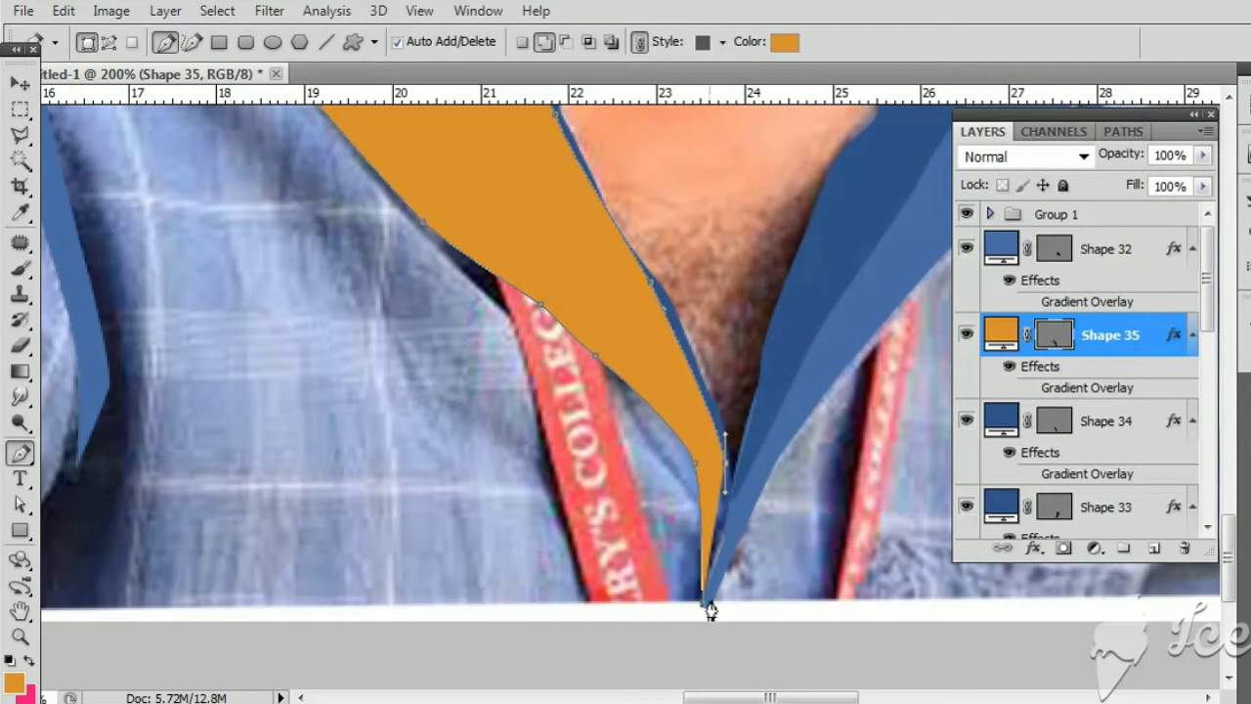
{"action": "key", "text": "Return"}
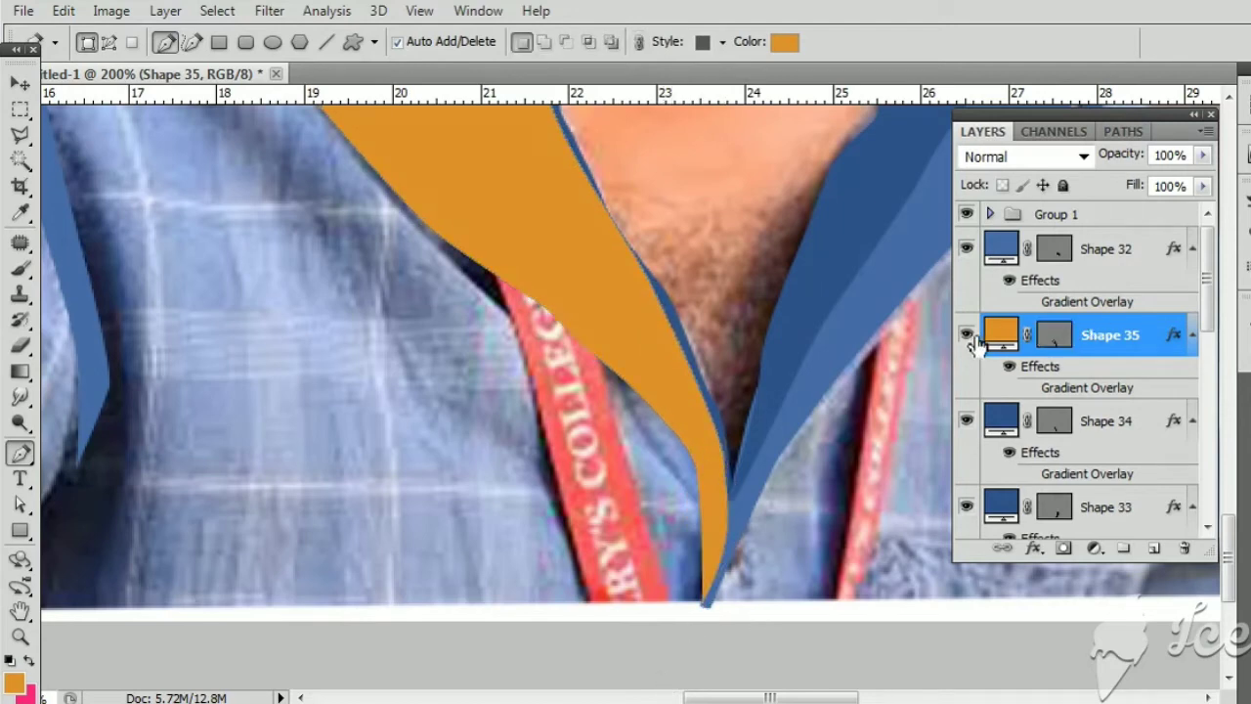
{"action": "left_click", "coordinate": [965, 334]}
{"action": "double_click", "coordinate": [1001, 334]}
{"action": "left_click", "coordinate": [622, 295]}
{"action": "key", "text": "Return"}
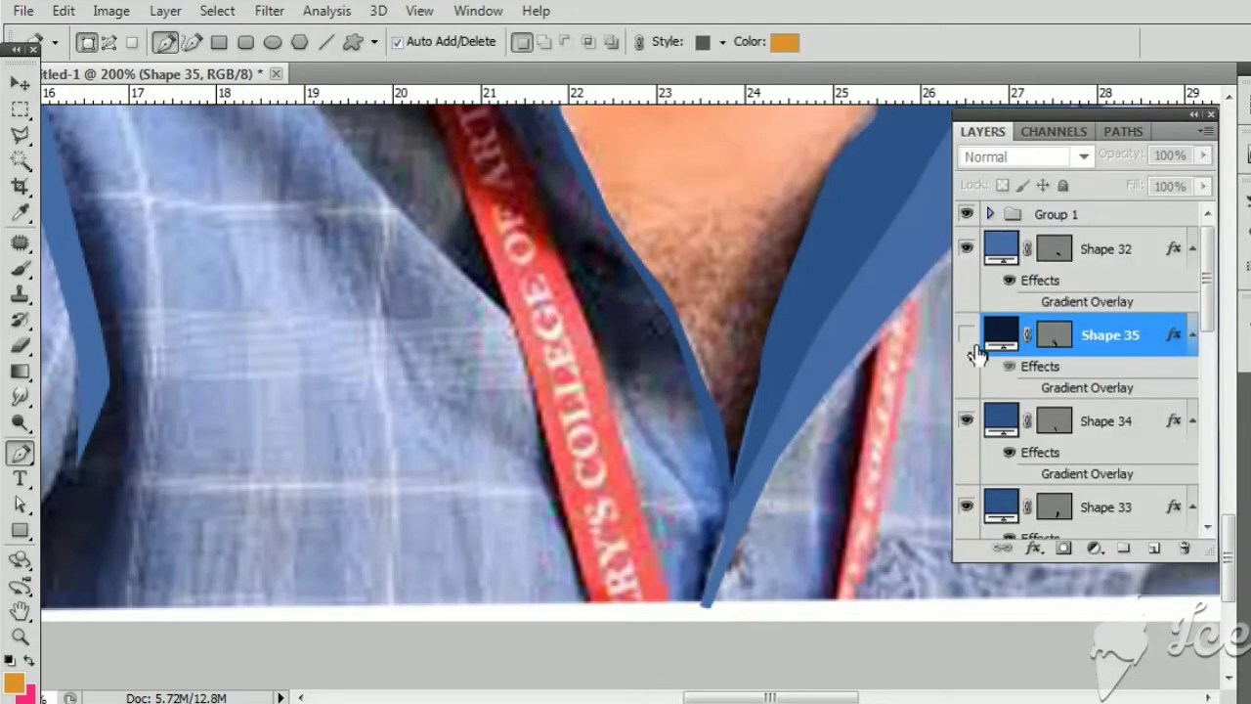
Step: Show Shape 35, rasterize it, and apply a 30.8-pixel Gaussian Blur
{"action": "left_click", "coordinate": [966, 334]}
{"action": "key", "text": "ctrl+minus"}
{"action": "scroll", "coordinate": [551, 560], "scroll_direction": "up", "scroll_amount": 3}
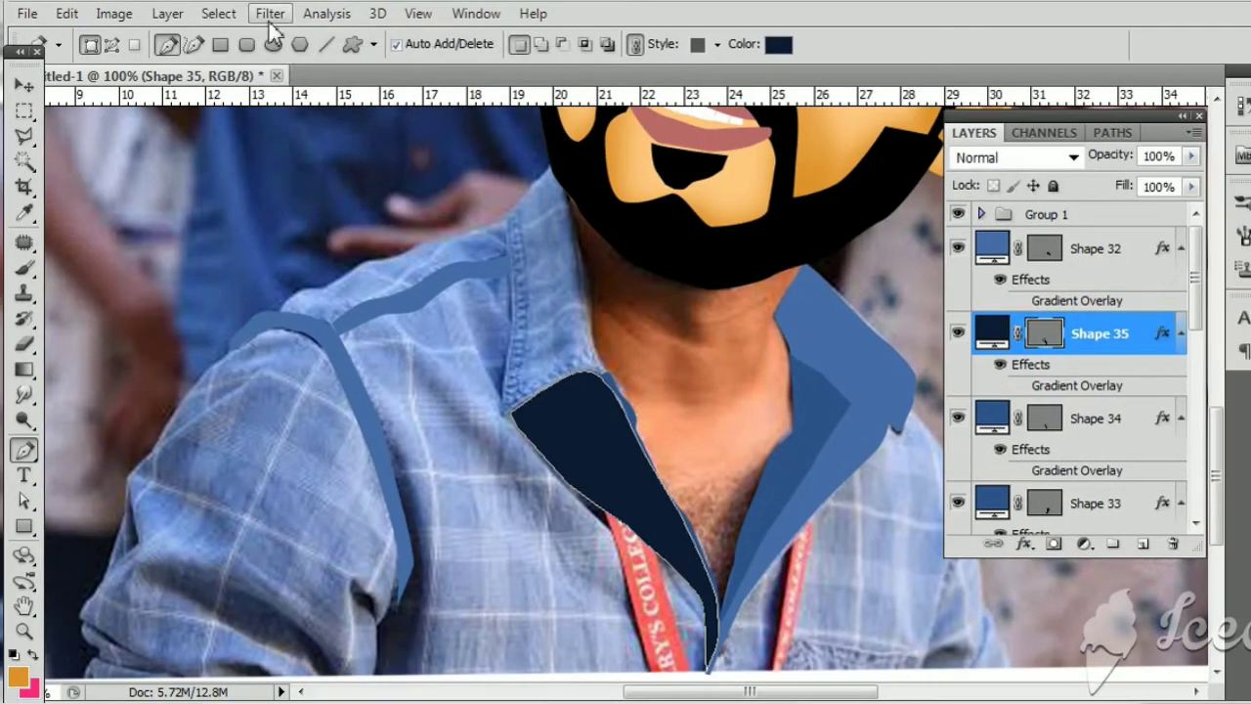
{"action": "left_click", "coordinate": [270, 11]}
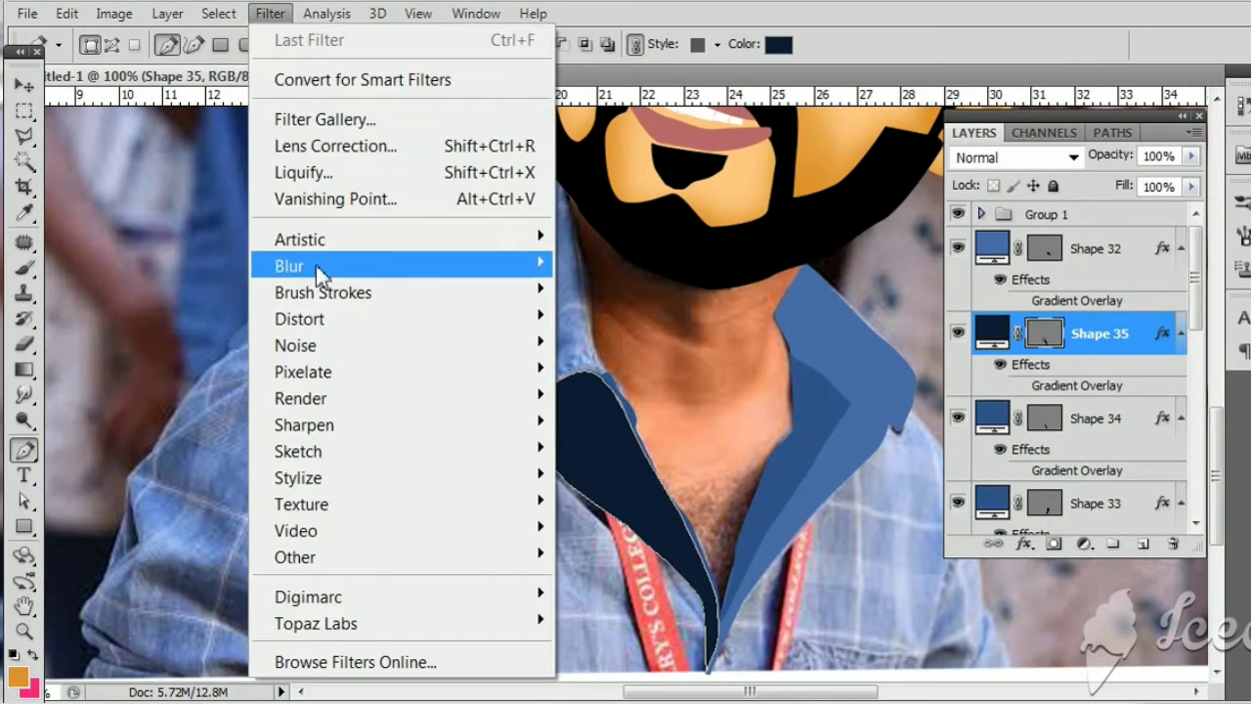
{"action": "mouse_move", "coordinate": [289, 265]}
{"action": "left_click", "coordinate": [636, 371]}
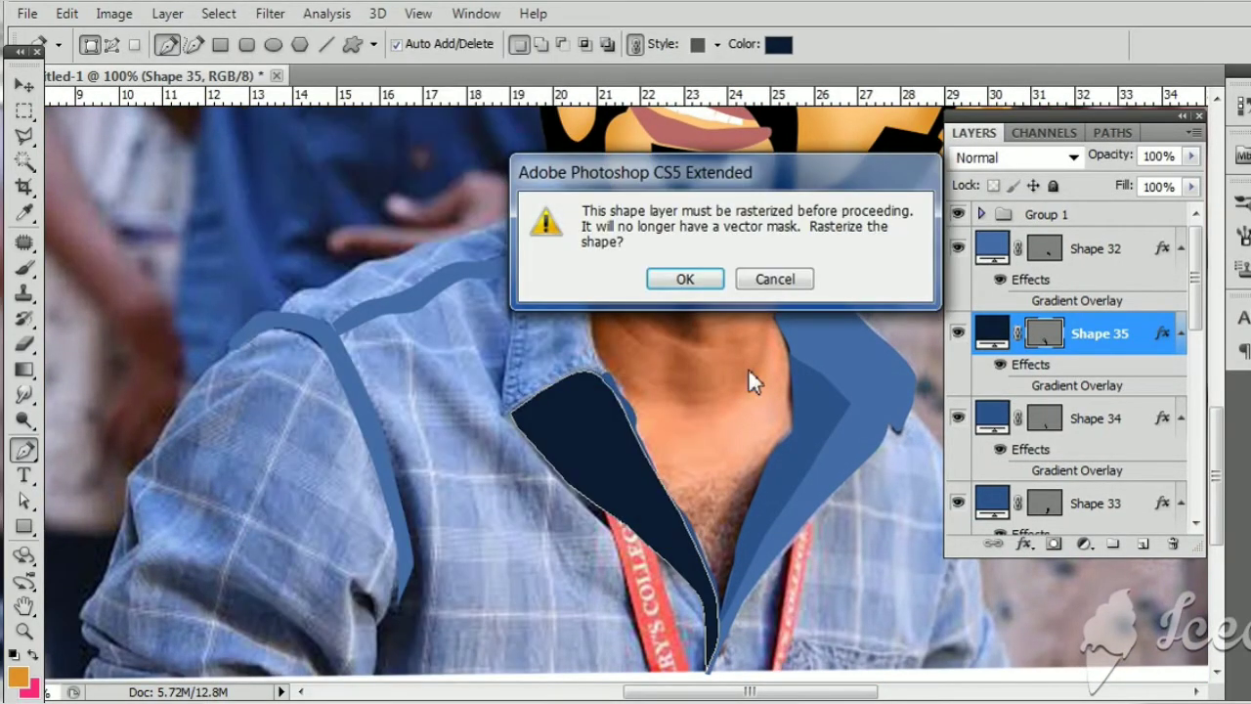
{"action": "left_click", "coordinate": [673, 280]}
{"action": "mouse_move", "coordinate": [975, 492]}
{"action": "left_mouse_down"}
{"action": "mouse_move", "coordinate": [1034, 489]}
{"action": "mouse_move", "coordinate": [931, 483]}
{"action": "left_mouse_up"}
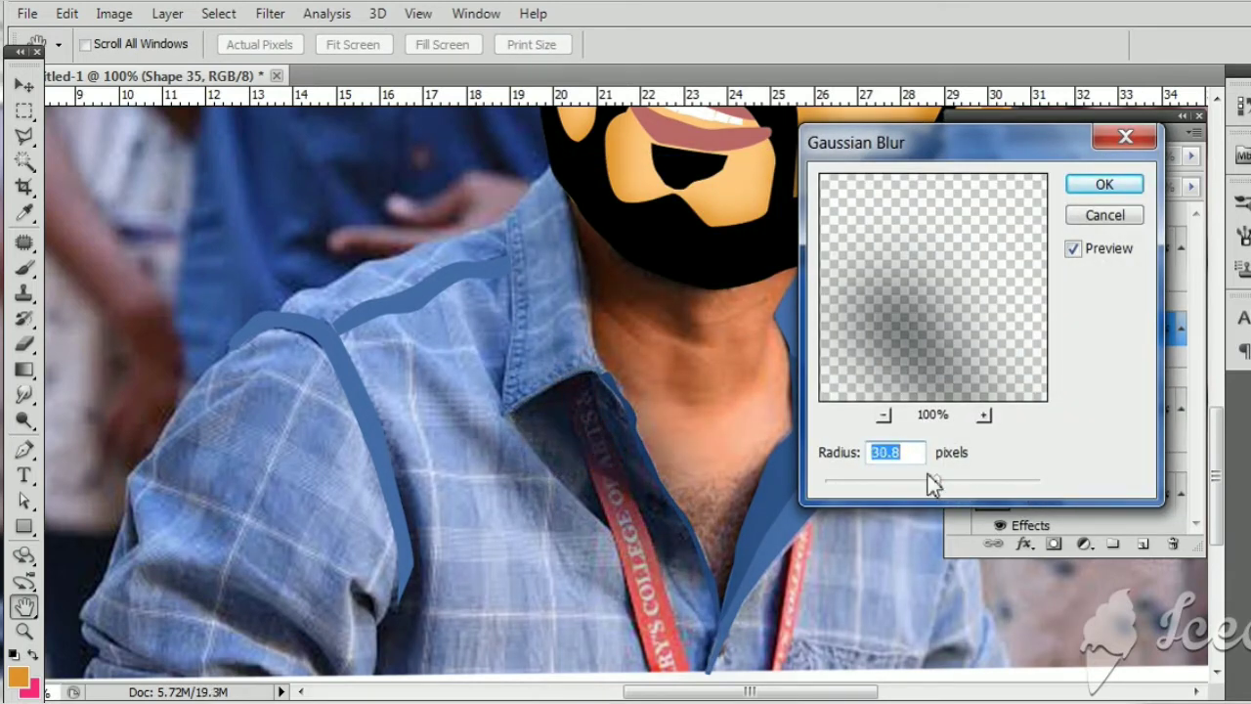
{"action": "left_click", "coordinate": [1124, 185]}
{"action": "scroll", "coordinate": [748, 349], "scroll_direction": "down", "scroll_amount": 3}
{"action": "key", "text": "v"}
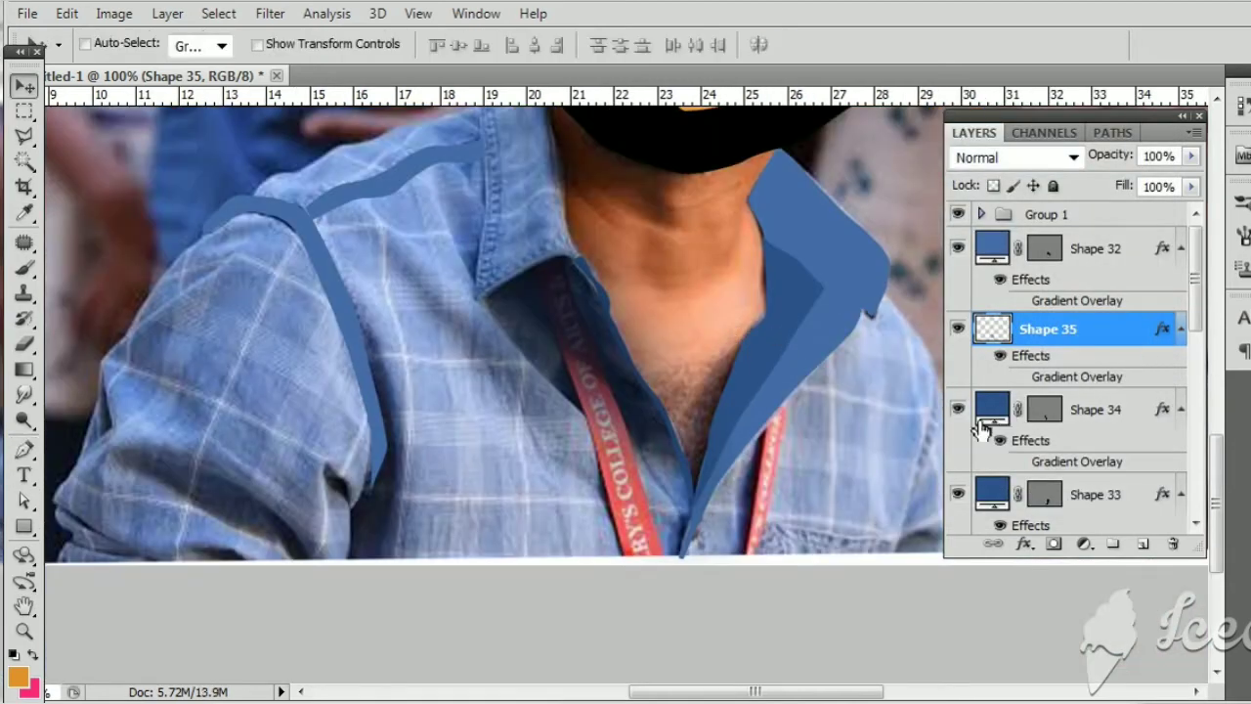
Step: Show Shape 27, move Shape 35 directly above it, and clip the shadow to it
{"action": "scroll", "coordinate": [974, 433], "scroll_direction": "down", "scroll_amount": 3}
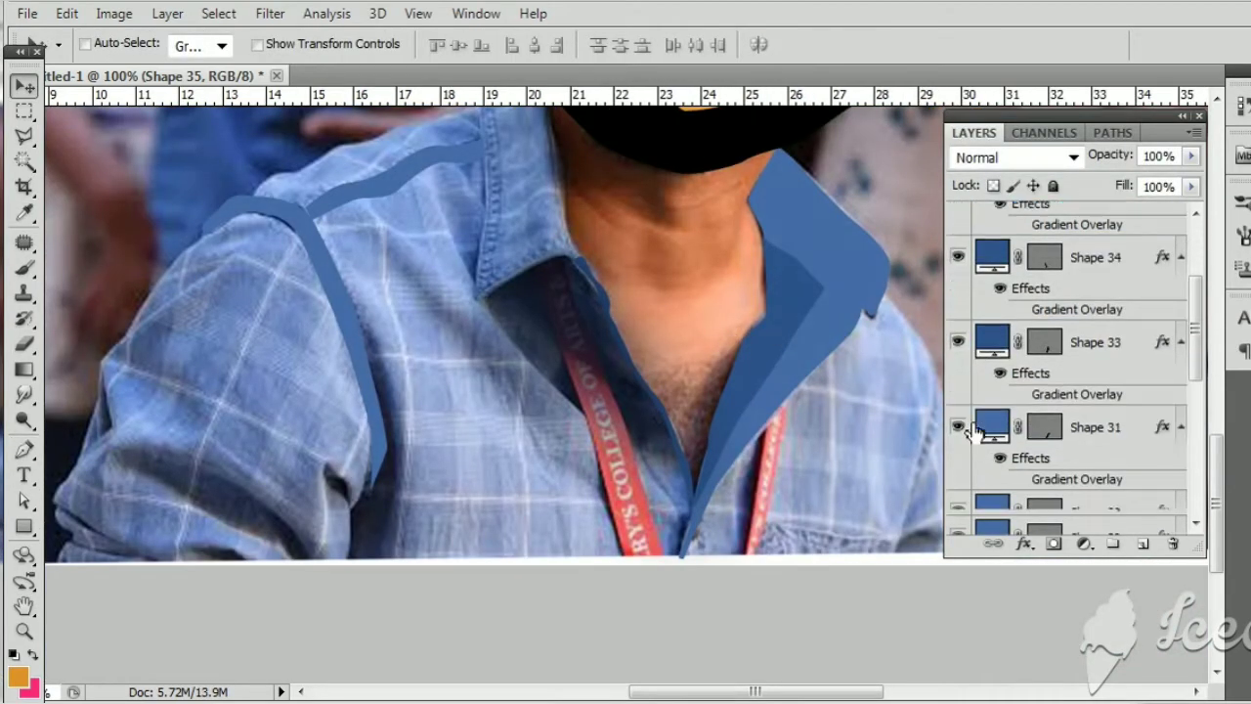
{"action": "scroll", "coordinate": [974, 433], "scroll_direction": "down", "scroll_amount": 3}
{"action": "left_click", "coordinate": [957, 388]}
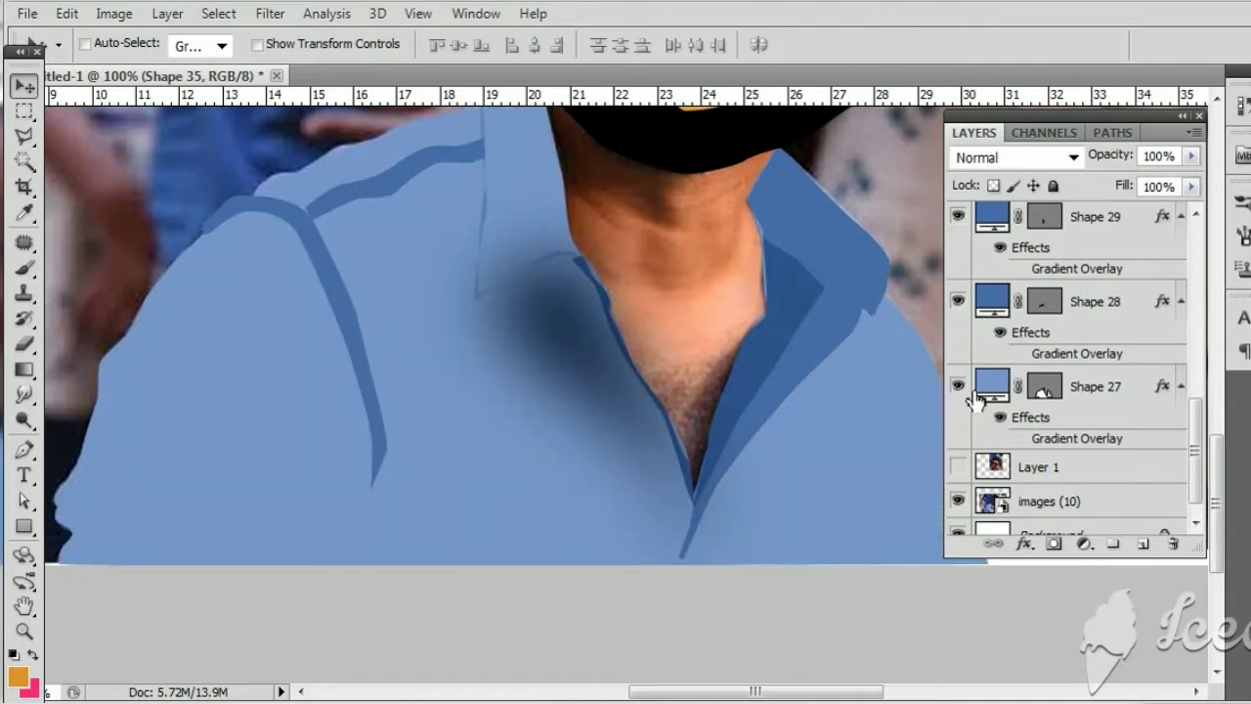
{"action": "scroll", "coordinate": [977, 396], "scroll_direction": "up", "scroll_amount": 2}
{"action": "scroll", "coordinate": [977, 396], "scroll_direction": "up", "scroll_amount": 2}
{"action": "scroll", "coordinate": [977, 397], "scroll_direction": "up", "scroll_amount": 2}
{"action": "mouse_move", "coordinate": [1114, 342]}
{"action": "left_mouse_down"}
{"action": "mouse_move", "coordinate": [1057, 689]}
{"action": "mouse_move", "coordinate": [1117, 371]}
{"action": "left_mouse_up"}
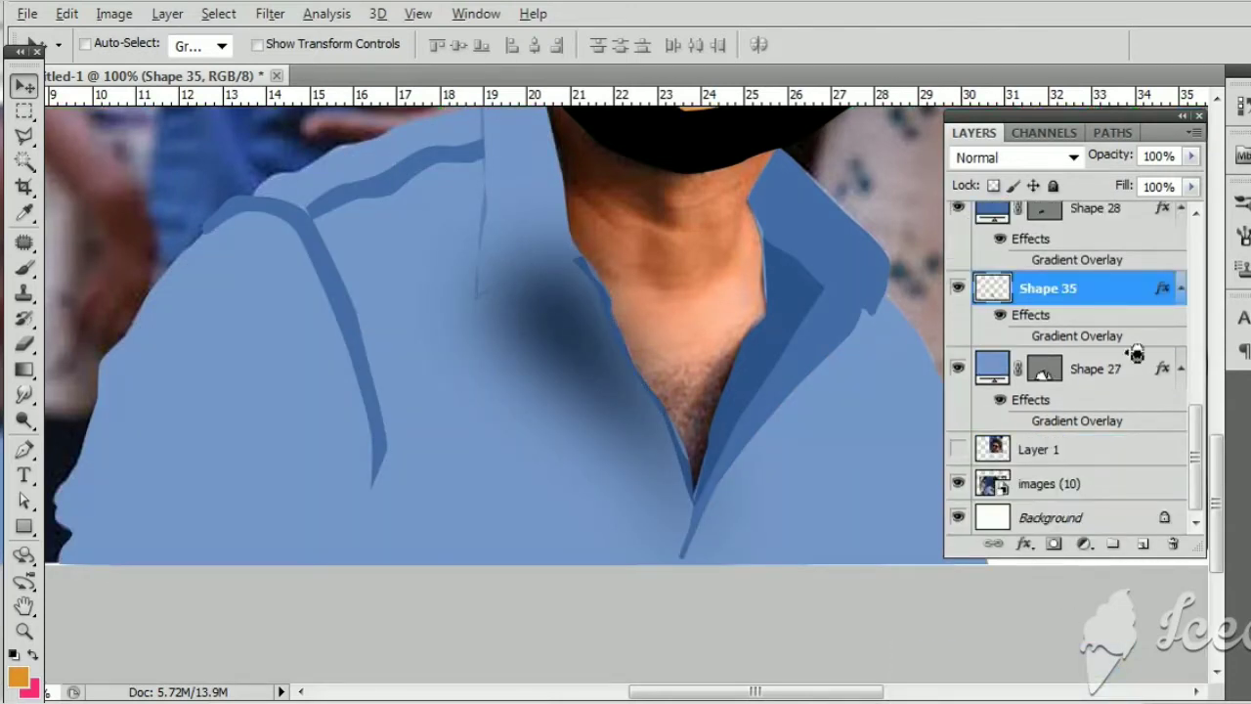
{"action": "left_click", "coordinate": [1141, 350], "text": "alt"}
Step: Hide Shape 27 again to reveal the photo beneath the collar
{"action": "left_click_drag", "start_coordinate": [758, 398], "coordinate": [754, 491]}
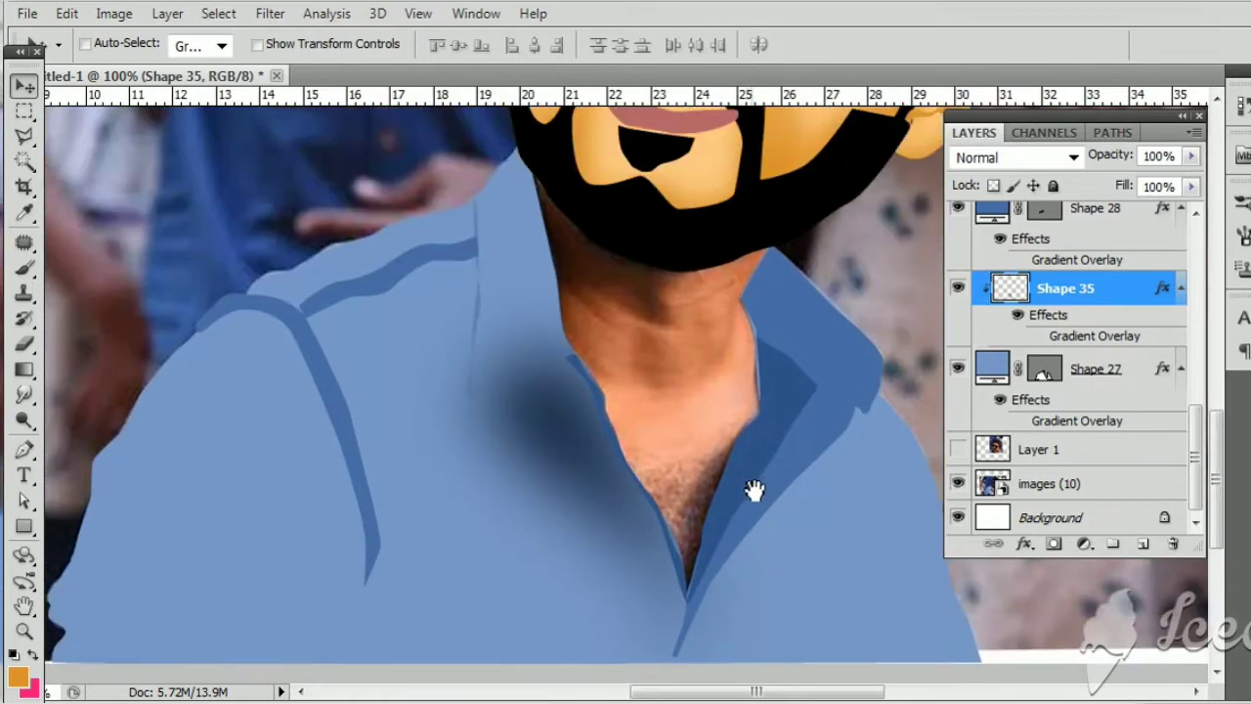
{"action": "scroll", "coordinate": [999, 424], "scroll_direction": "up", "scroll_amount": 3}
{"action": "scroll", "coordinate": [998, 424], "scroll_direction": "up", "scroll_amount": 2}
{"action": "scroll", "coordinate": [999, 424], "scroll_direction": "down", "scroll_amount": 2}
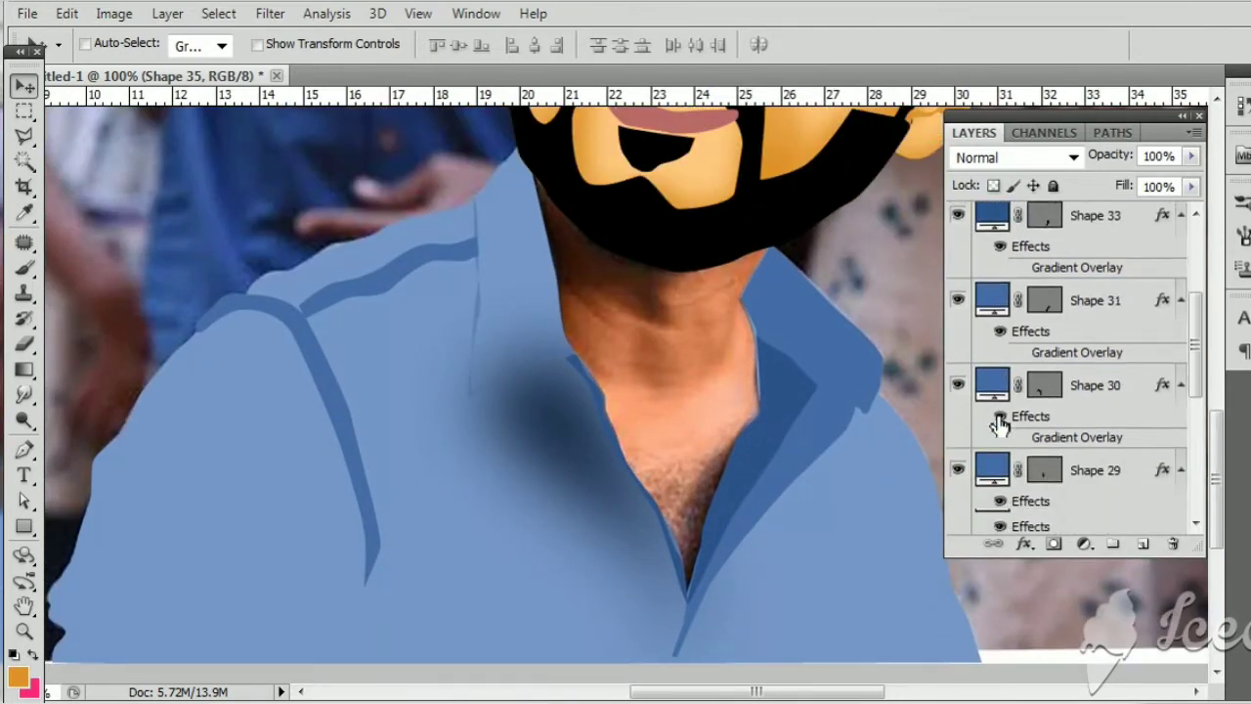
{"action": "scroll", "coordinate": [998, 424], "scroll_direction": "down", "scroll_amount": 3}
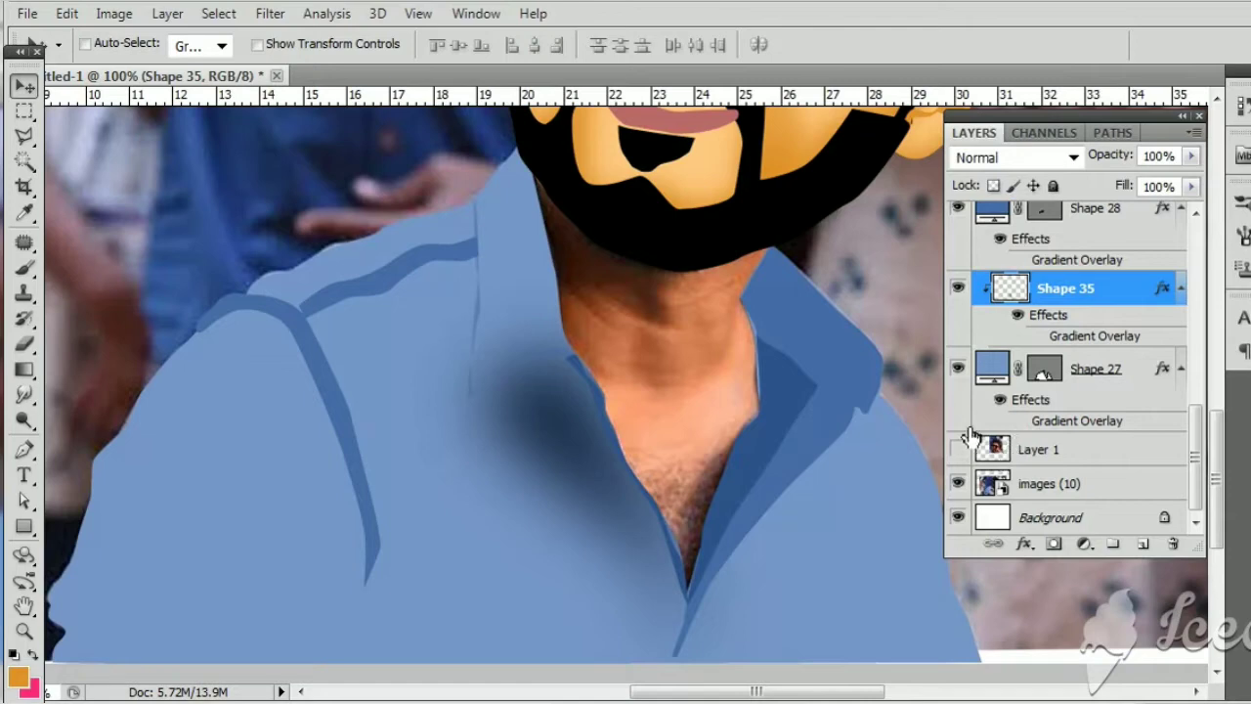
{"action": "left_click", "coordinate": [958, 380]}
Step: Trace Shape 36 along the left collar's inner edge and fill it with sampled shirt blue
{"action": "key", "text": "p"}
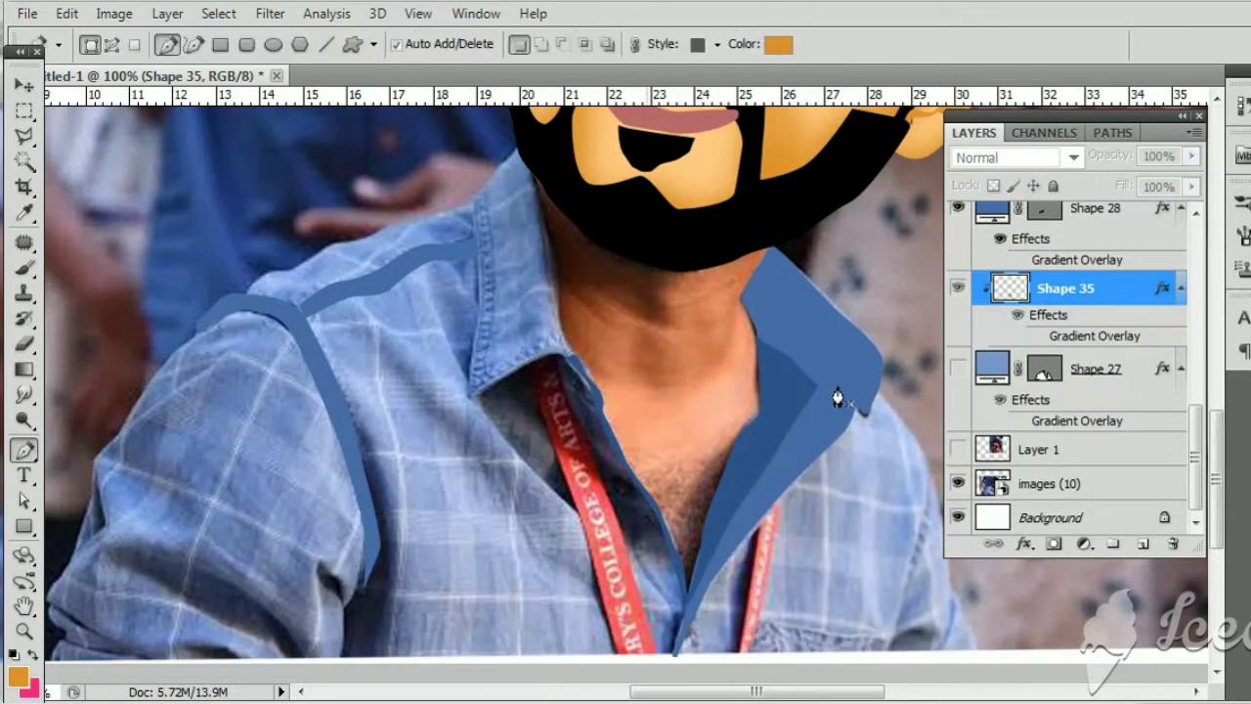
{"action": "scroll", "coordinate": [995, 320], "scroll_direction": "up", "scroll_amount": 2}
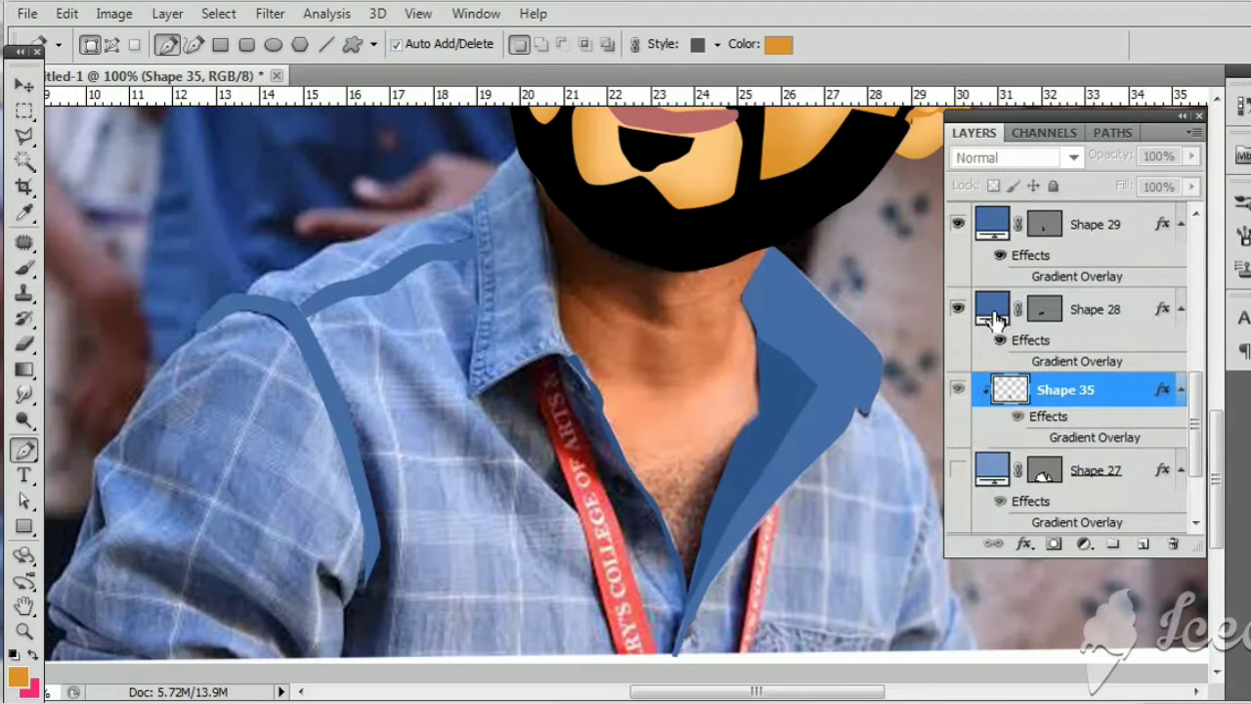
{"action": "left_click", "coordinate": [958, 472]}
{"action": "key", "text": "ctrl+plus"}
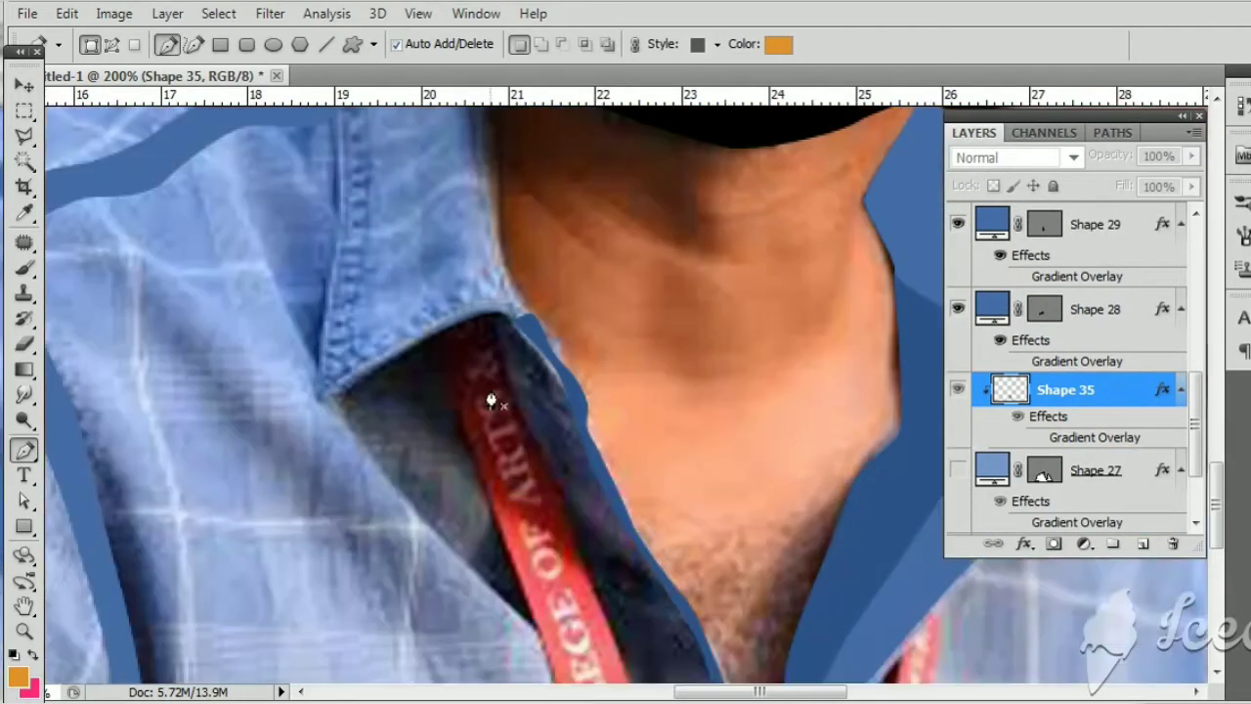
{"action": "left_click", "coordinate": [321, 404]}
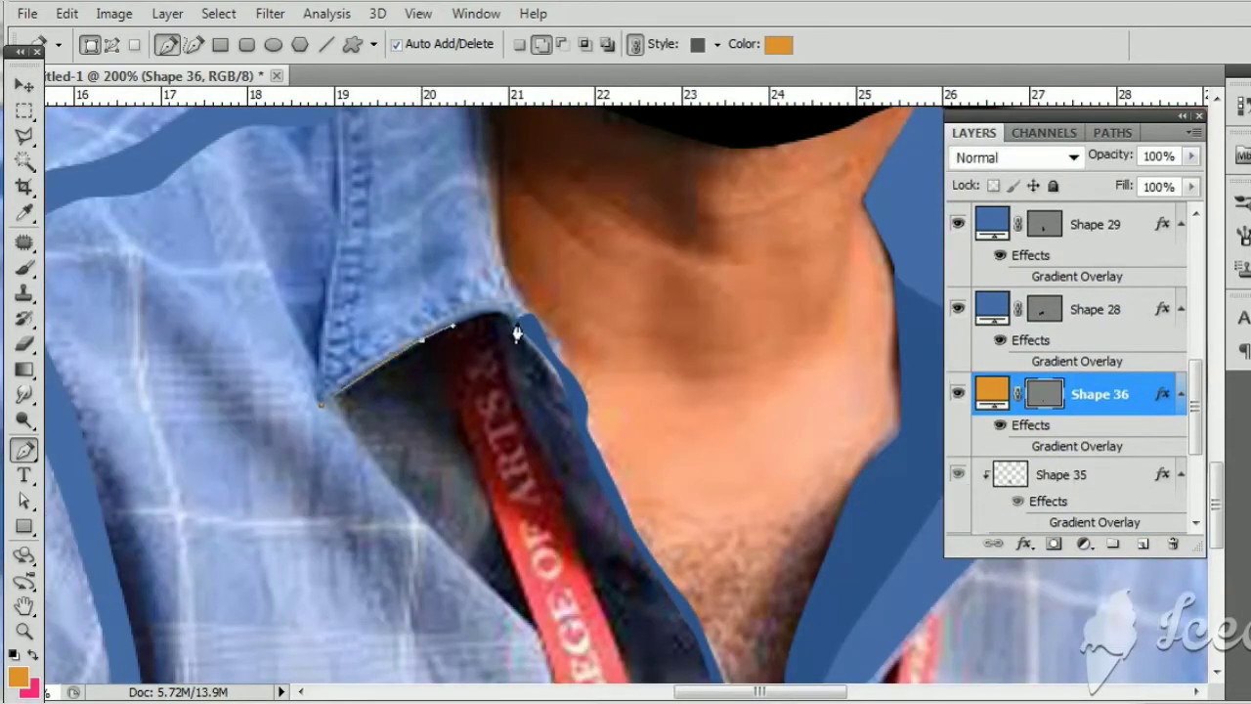
{"action": "left_click_drag", "start_coordinate": [533, 343], "coordinate": [526, 332]}
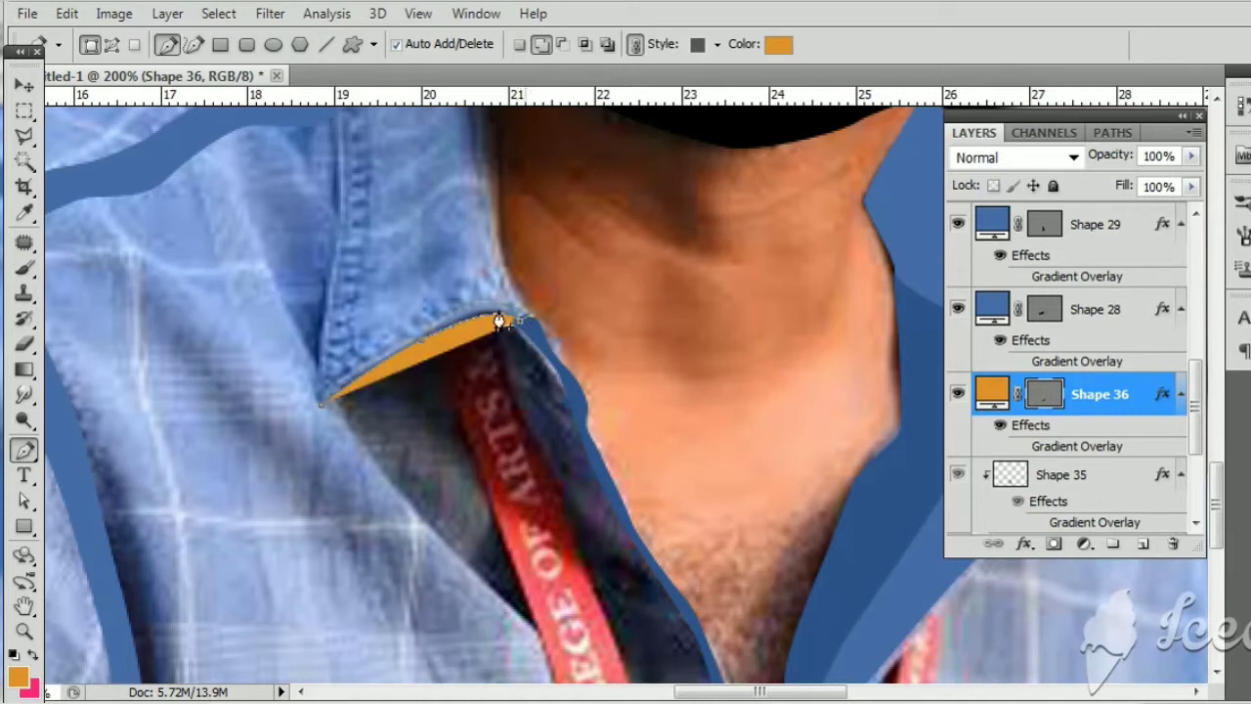
{"action": "left_click", "coordinate": [498, 320]}
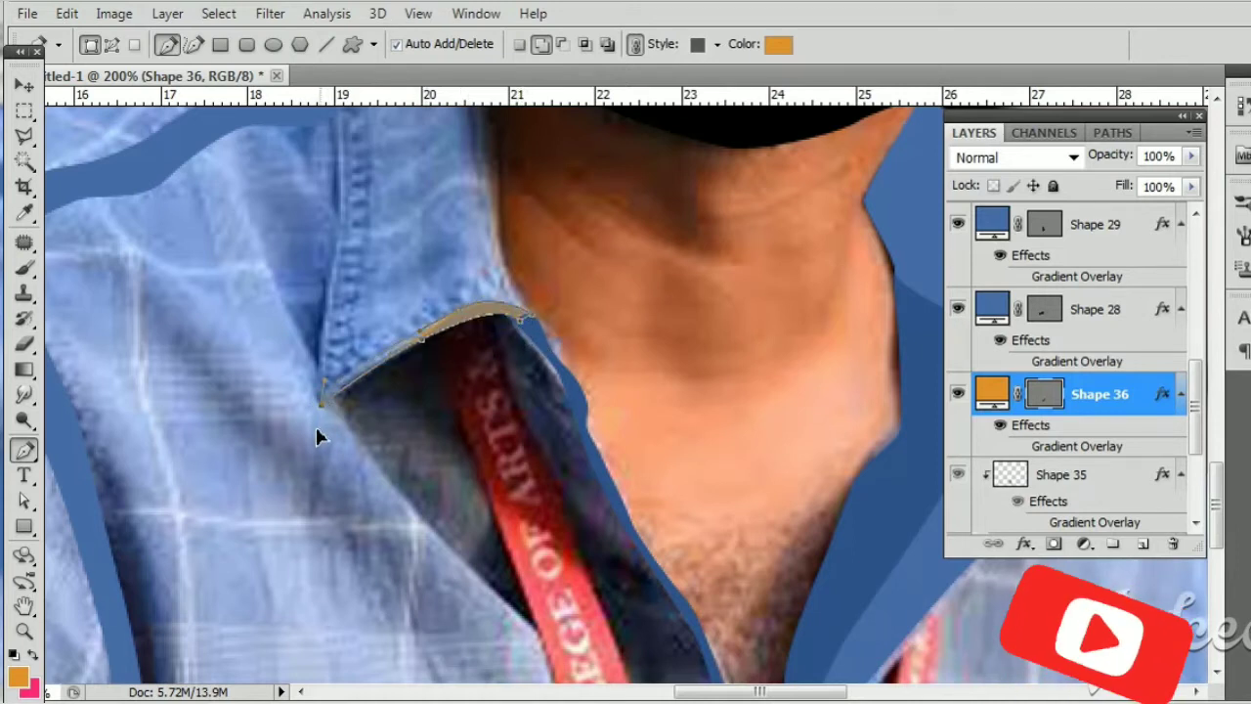
{"action": "double_click", "coordinate": [991, 396]}
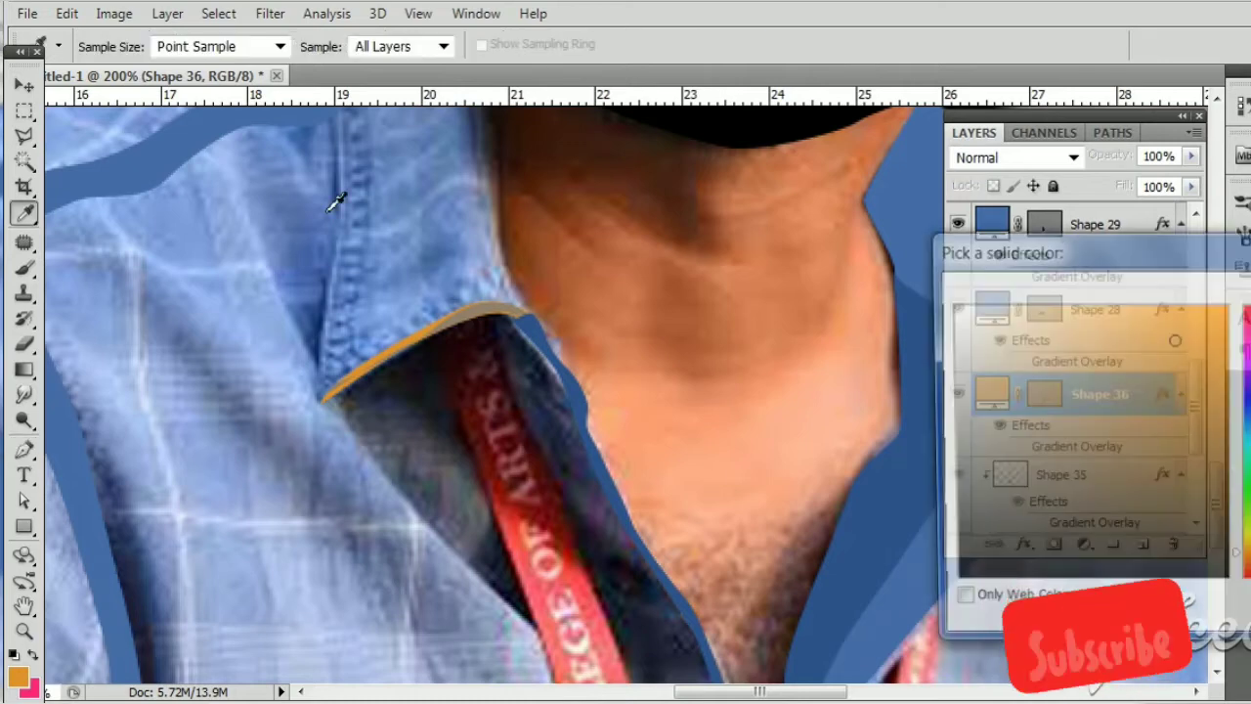
{"action": "left_click", "coordinate": [206, 128]}
{"action": "key", "text": "Return"}
{"action": "left_click_drag", "start_coordinate": [480, 419], "coordinate": [517, 332]}
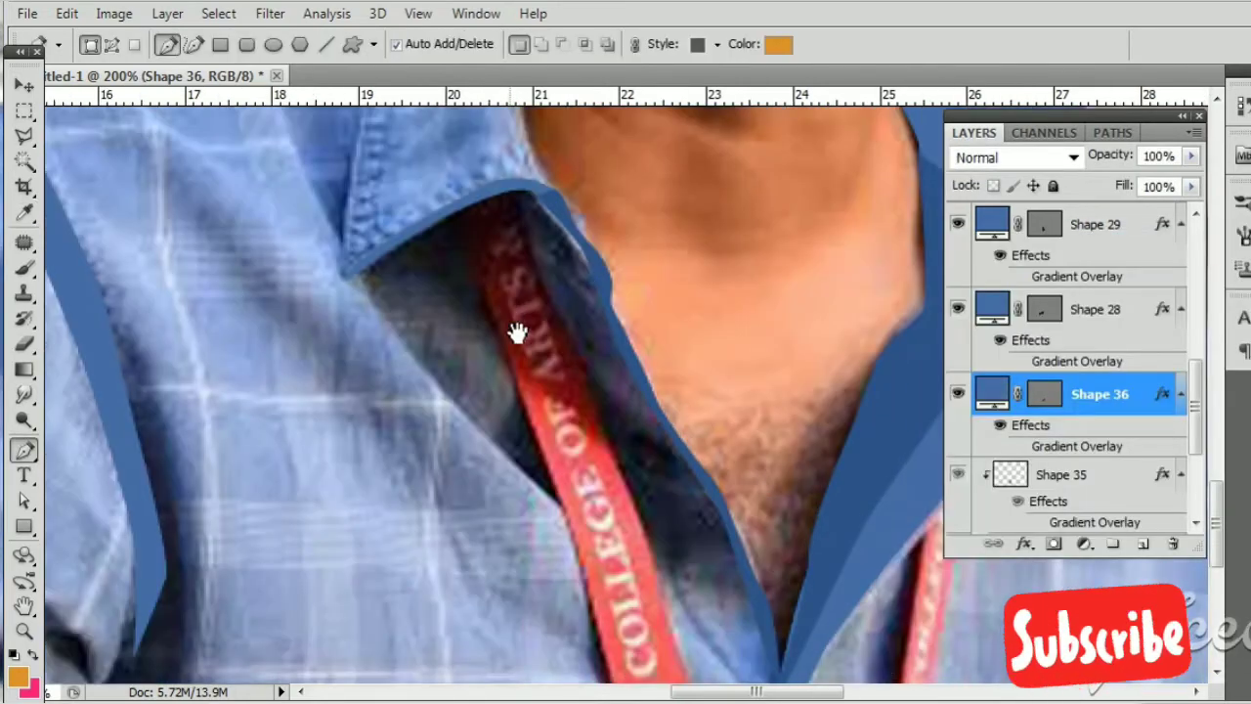
{"action": "key", "text": "ctrl+minus"}
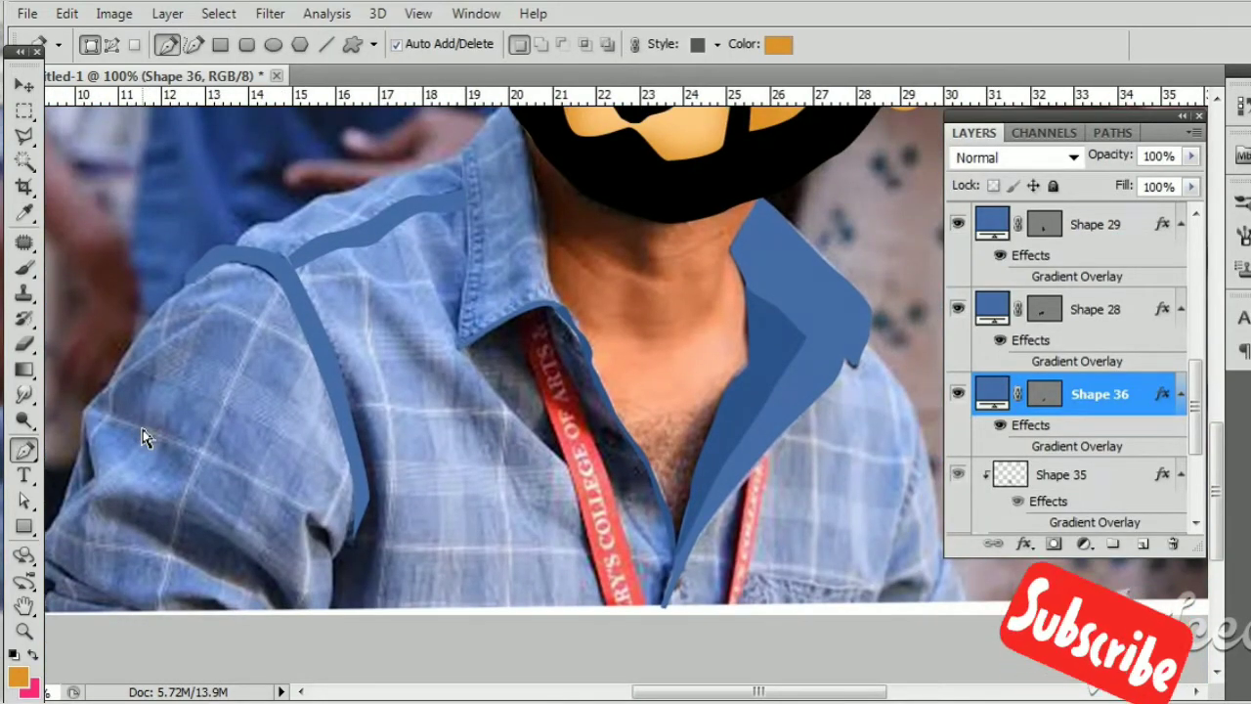
Step: Draw a collar stripe, Shape 37, beside the beard and fill it light blue sampled from the photo
{"action": "key", "text": "ctrl+plus"}
{"action": "left_click_drag", "start_coordinate": [346, 469], "coordinate": [558, 460]}
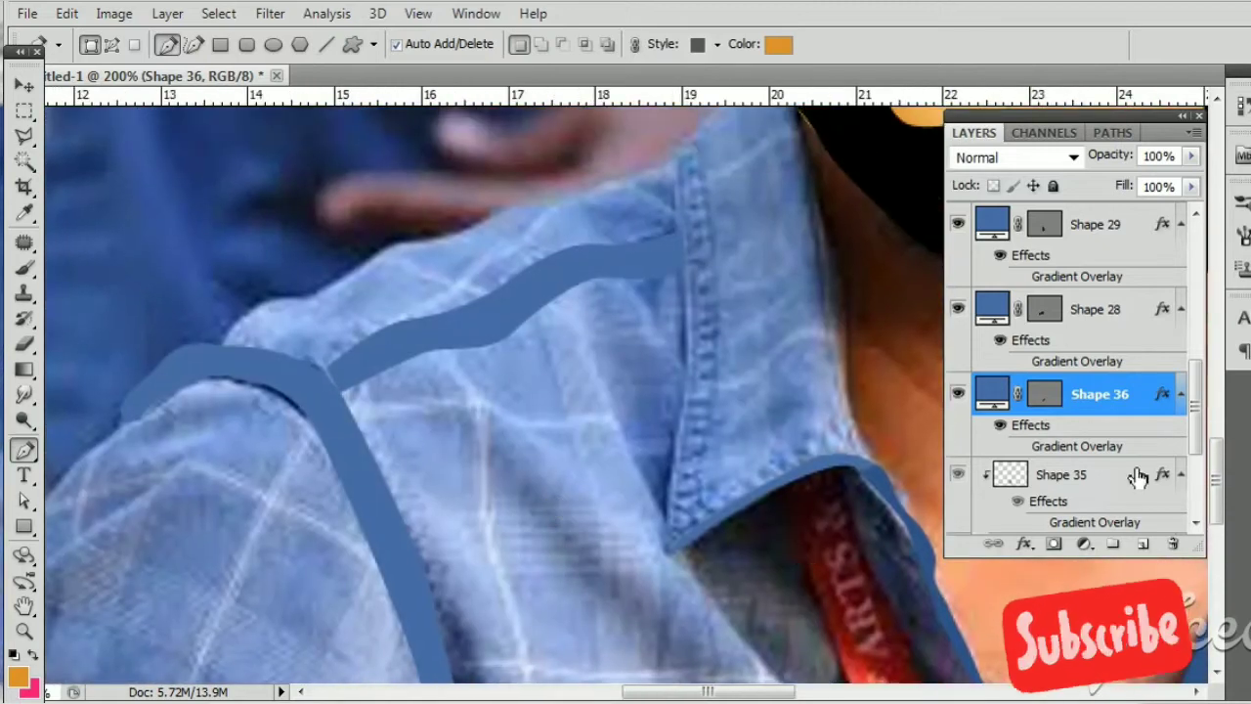
{"action": "mouse_move", "coordinate": [692, 283]}
{"action": "left_mouse_down"}
{"action": "mouse_move", "coordinate": [678, 215]}
{"action": "mouse_move", "coordinate": [674, 274]}
{"action": "left_mouse_up"}
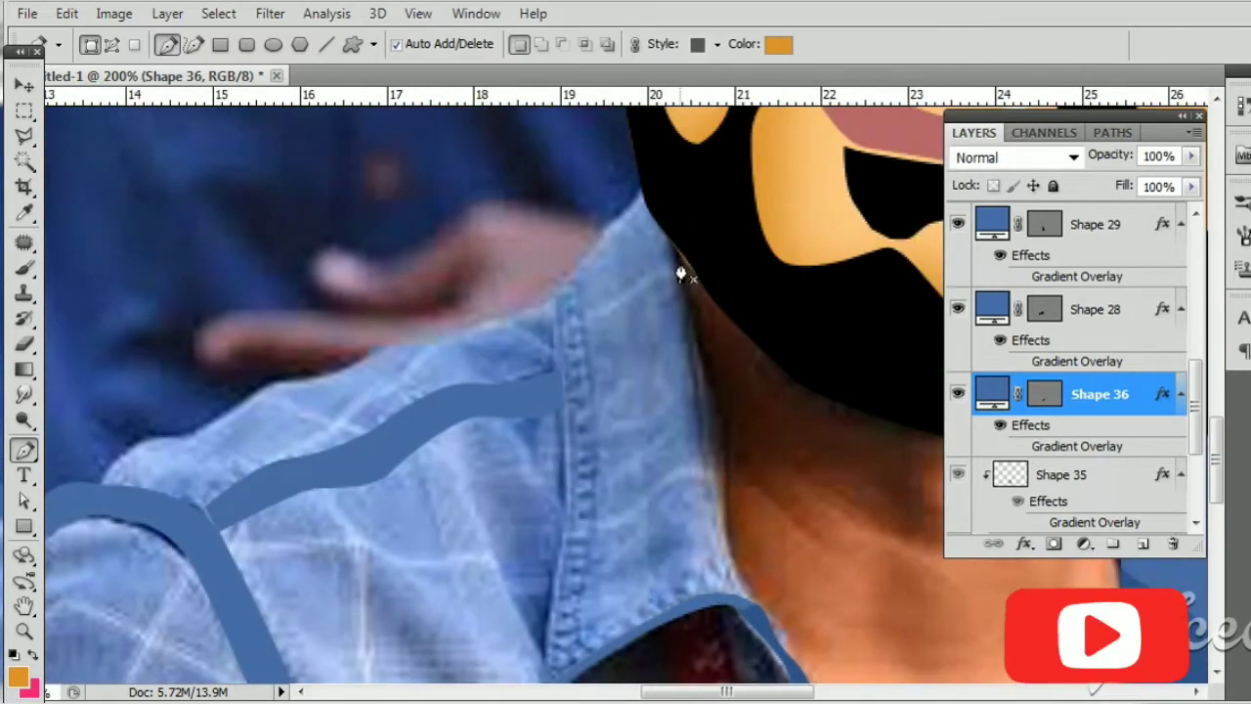
{"action": "left_click", "coordinate": [679, 260]}
{"action": "key", "text": "ctrl+plus"}
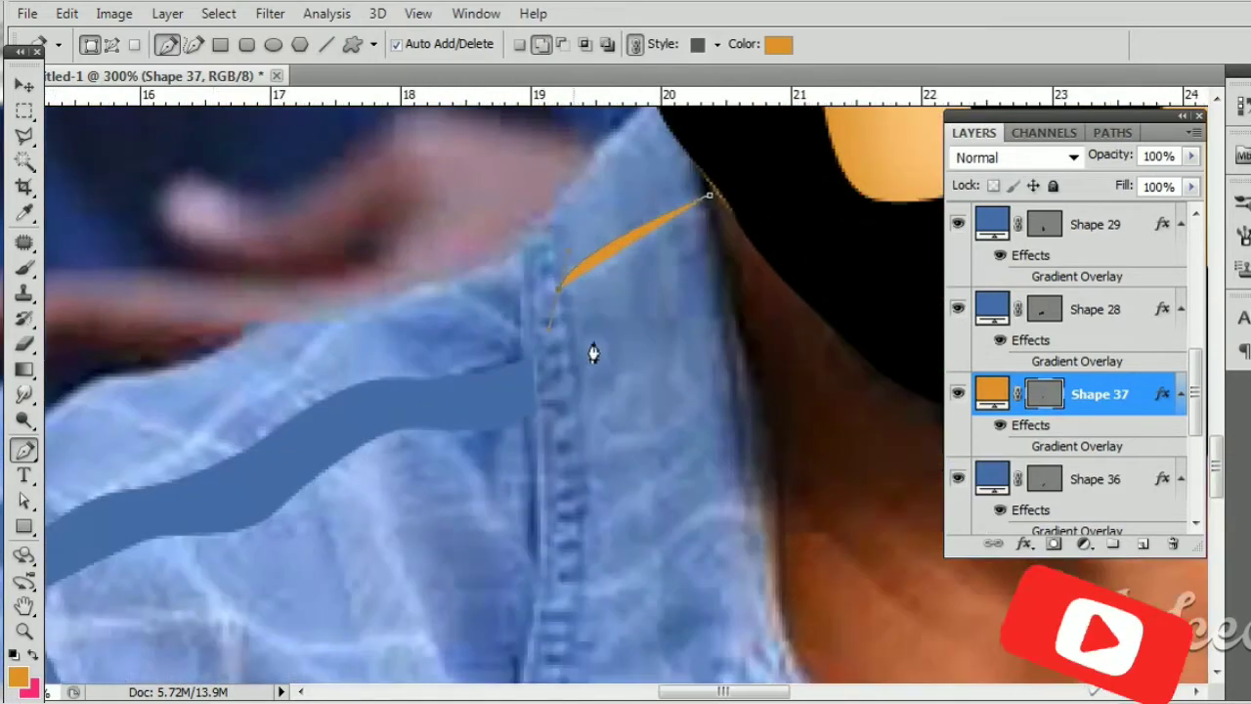
{"action": "left_click", "coordinate": [563, 303]}
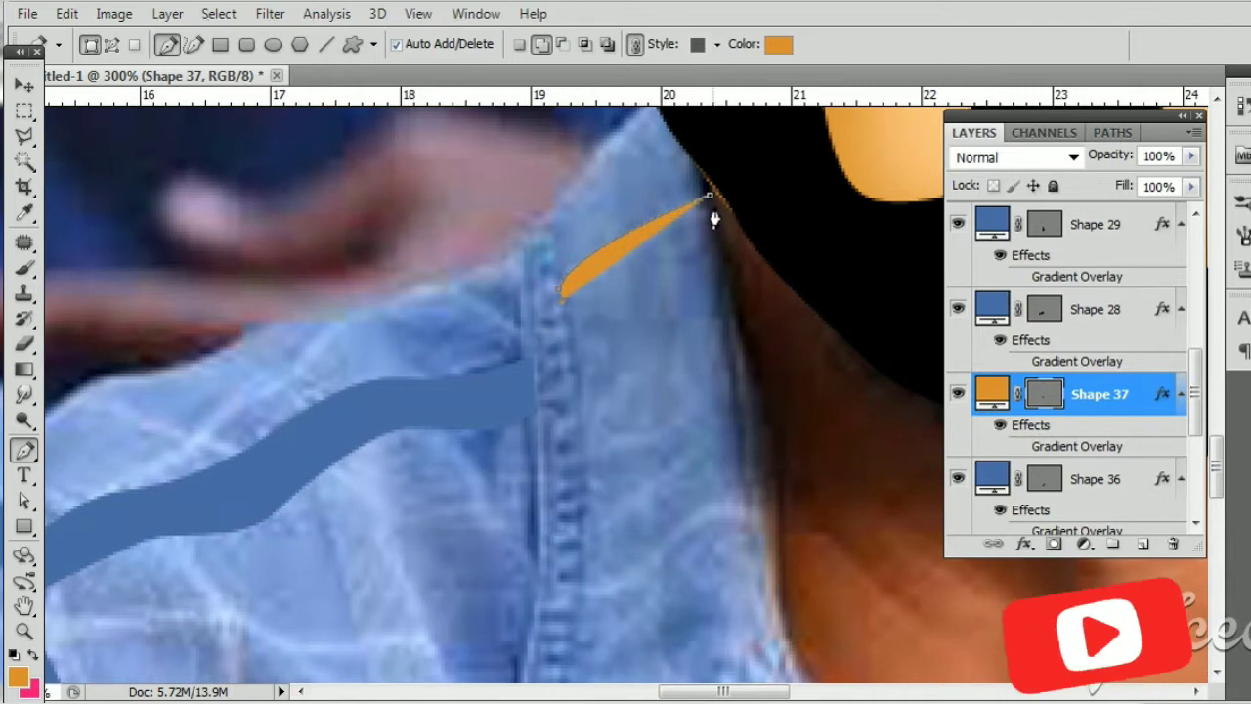
{"action": "left_click_drag", "start_coordinate": [714, 219], "coordinate": [828, 168]}
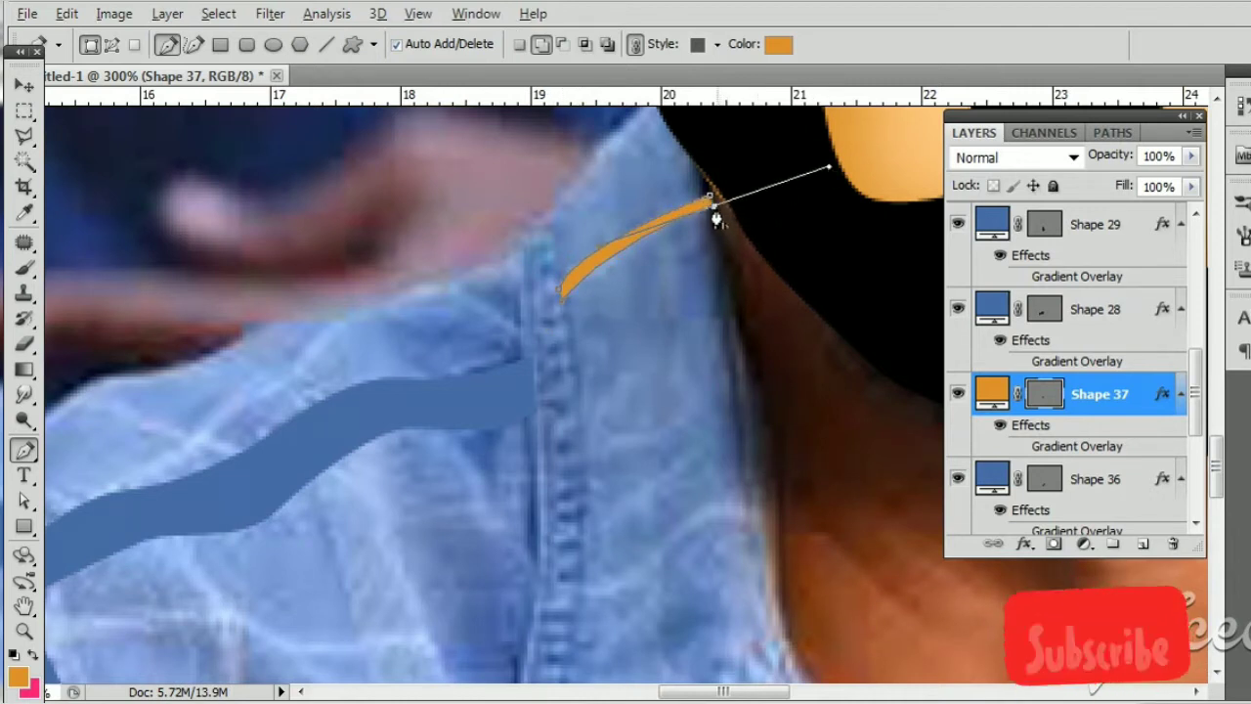
{"action": "key", "text": "Return"}
{"action": "double_click", "coordinate": [993, 400]}
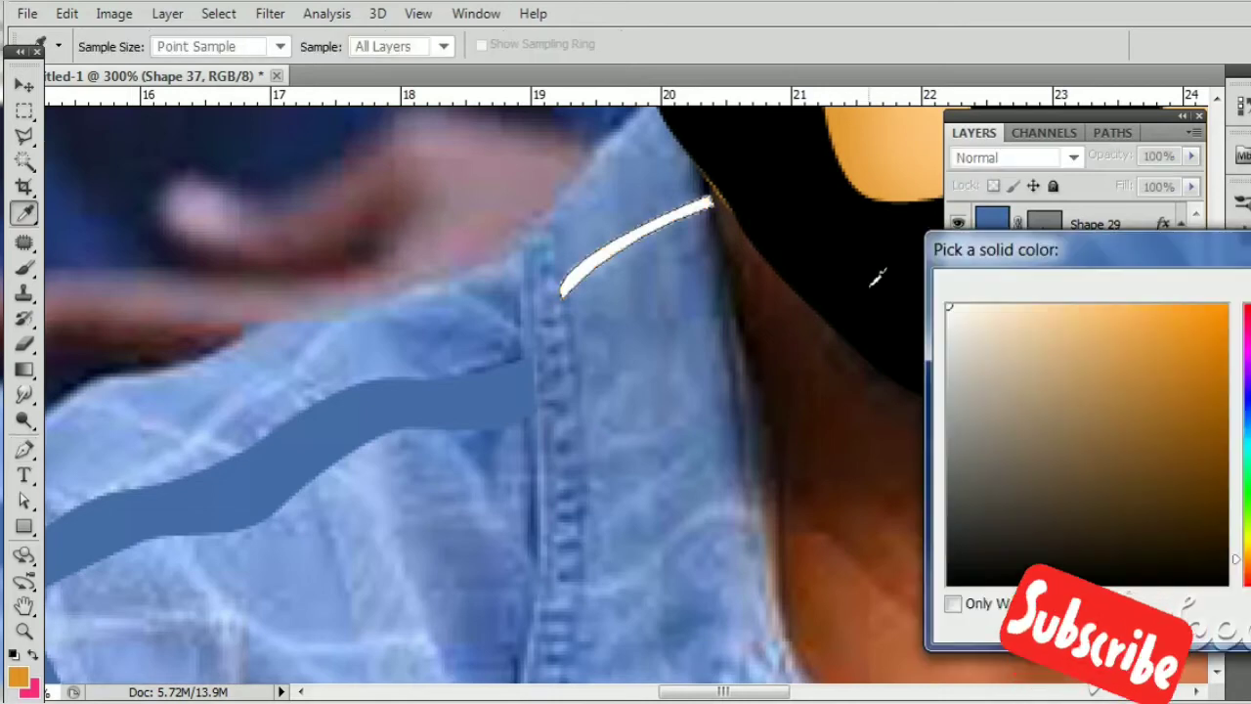
{"action": "key", "text": "Return"}
{"action": "double_click", "coordinate": [994, 401]}
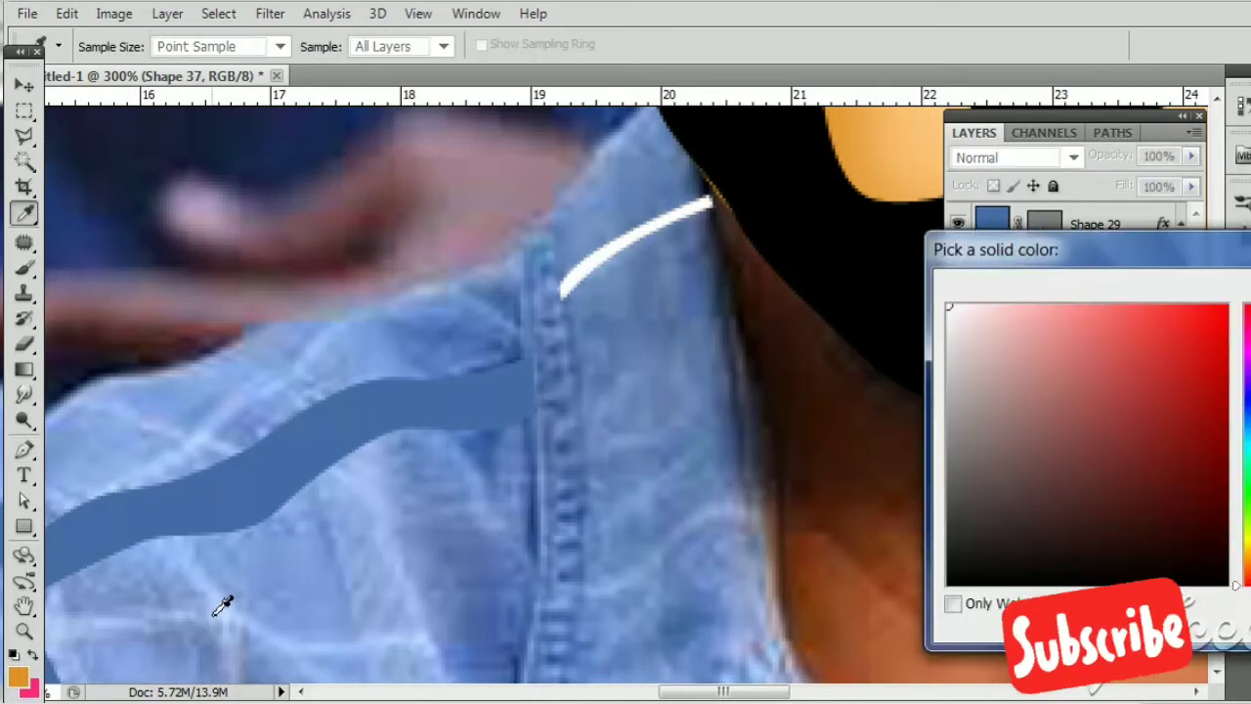
{"action": "left_click", "coordinate": [217, 604]}
{"action": "key", "text": "Return"}
Step: Duplicate the light-blue stripe twice down the collar and reshape each copy's ends
{"action": "scroll", "coordinate": [713, 483], "scroll_direction": "down", "scroll_amount": 2}
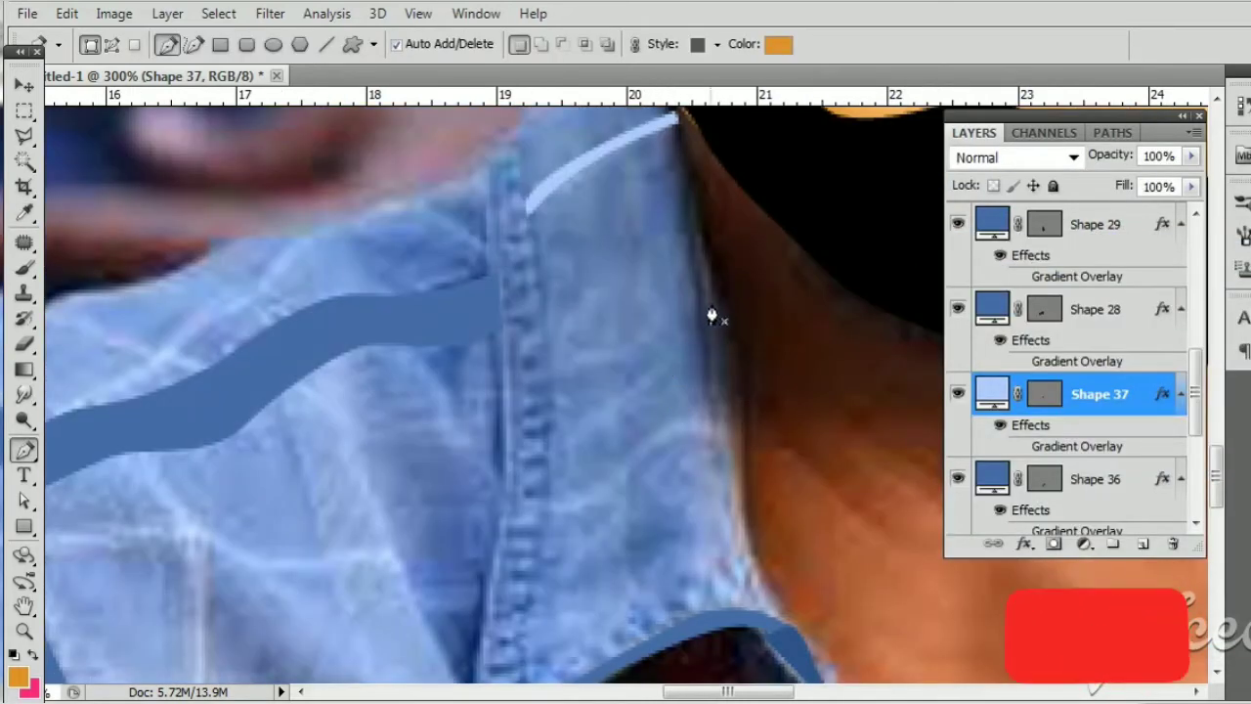
{"action": "key", "text": "v"}
{"action": "mouse_move", "coordinate": [618, 206]}
{"action": "left_mouse_down"}
{"action": "mouse_move", "coordinate": [642, 465]}
{"action": "mouse_move", "coordinate": [642, 441]}
{"action": "left_mouse_up"}
{"action": "key", "text": "a"}
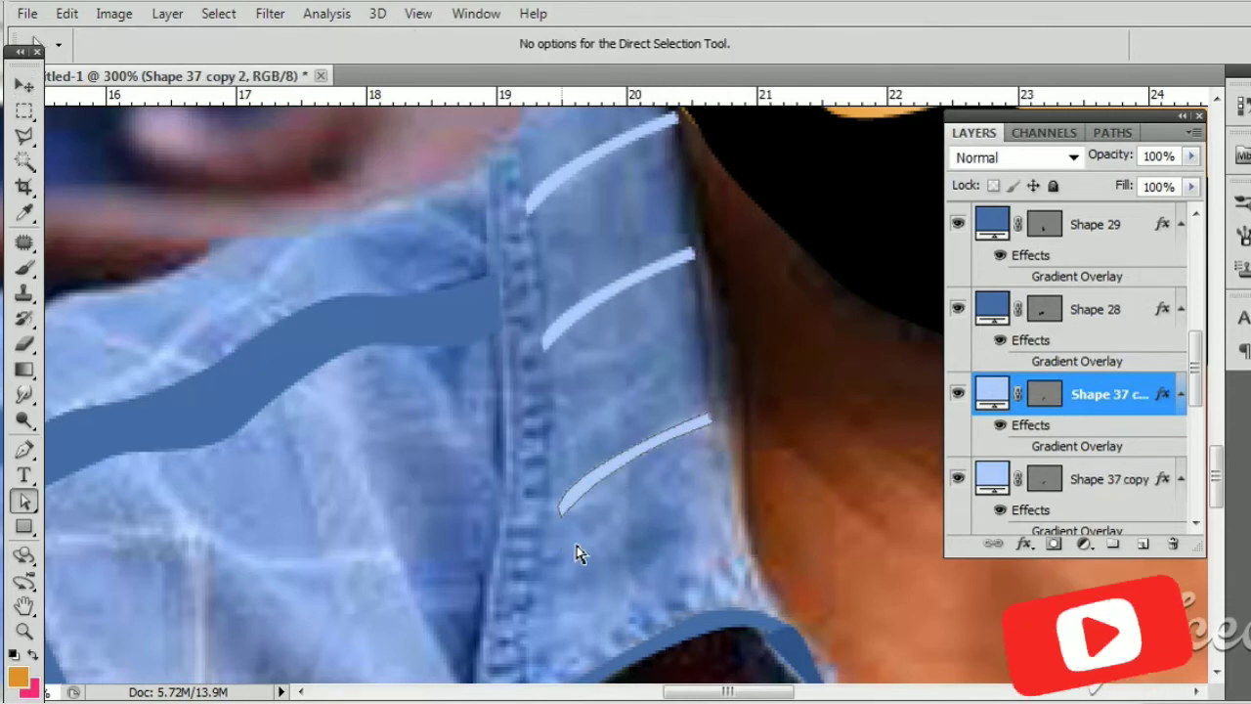
{"action": "left_click_drag", "start_coordinate": [558, 509], "coordinate": [519, 391]}
{"action": "key", "text": "v"}
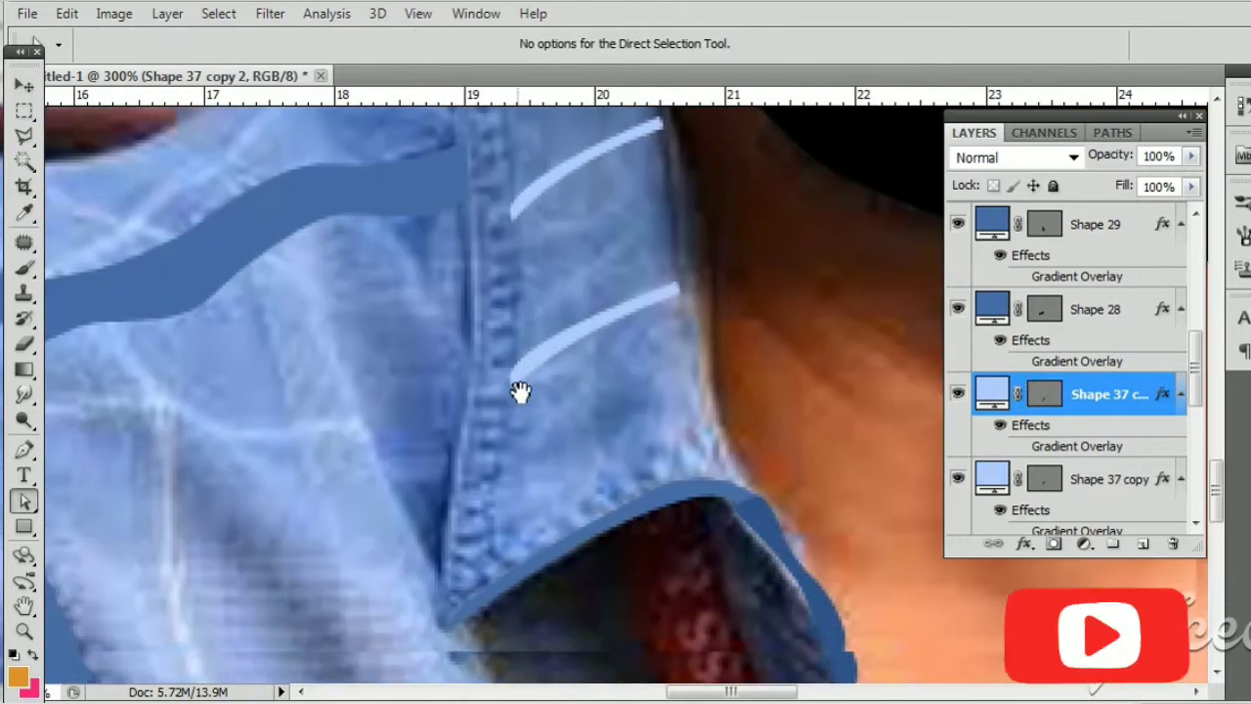
{"action": "left_click_drag", "start_coordinate": [584, 350], "coordinate": [589, 464]}
{"action": "key", "text": "a"}
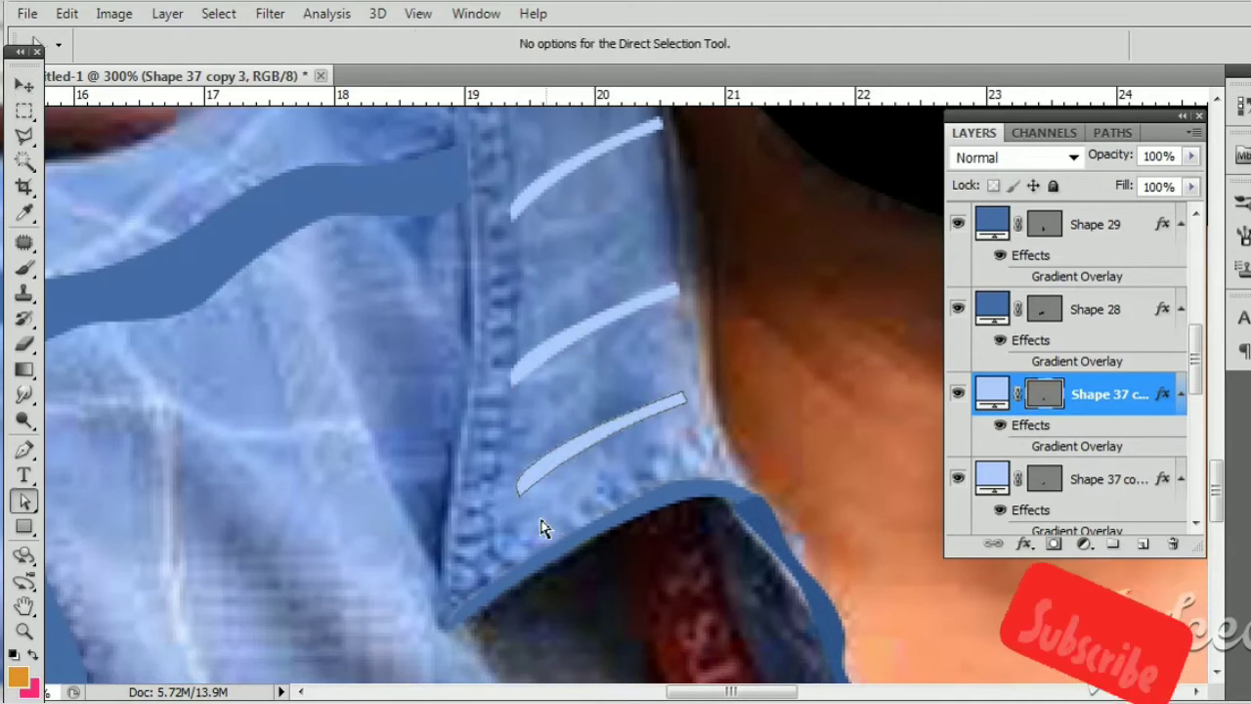
{"action": "left_click", "coordinate": [516, 497]}
{"action": "left_click_drag", "start_coordinate": [515, 496], "coordinate": [496, 505]}
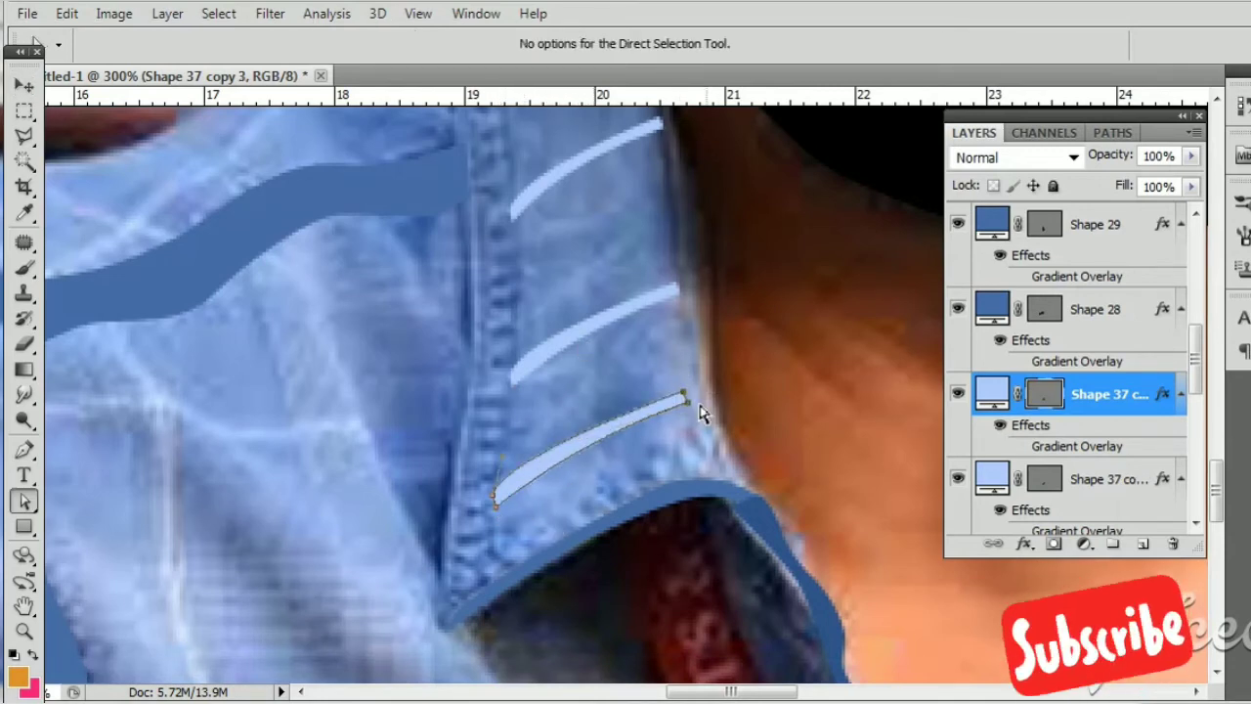
{"action": "left_click_drag", "start_coordinate": [684, 397], "coordinate": [714, 402]}
{"action": "key", "text": "ctrl+minus"}
{"action": "key", "text": "ctrl+minus"}
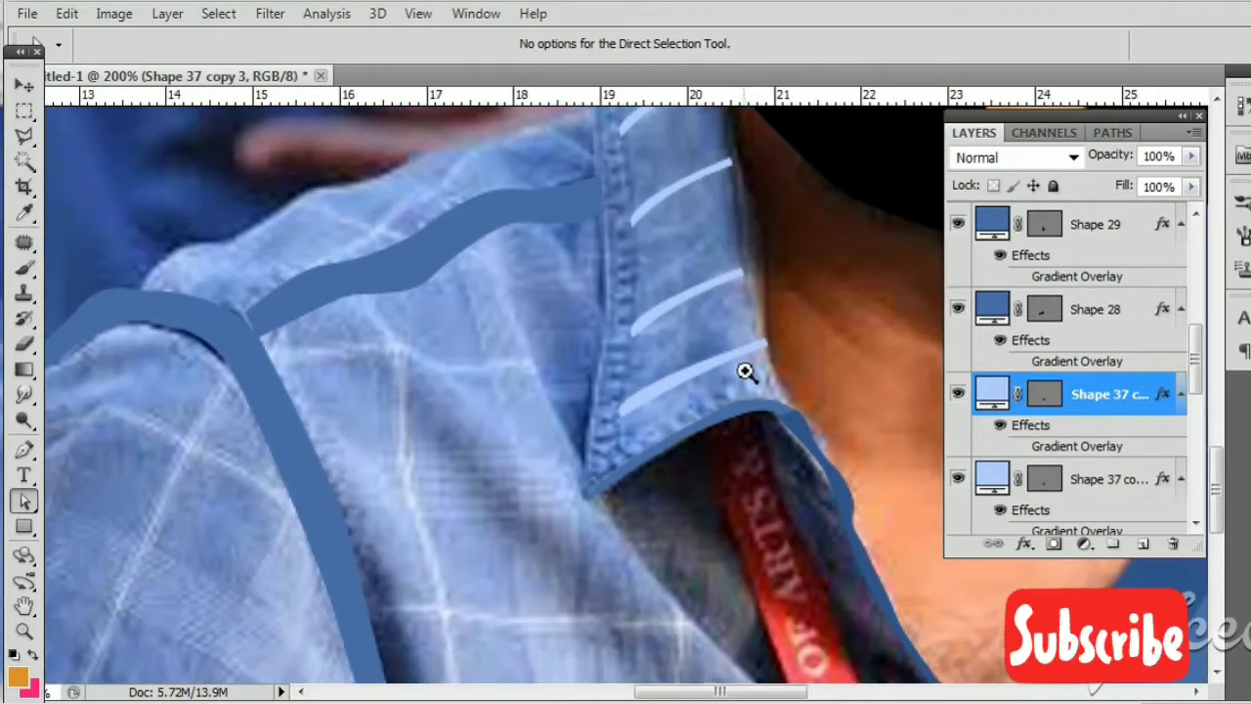
{"action": "scroll", "coordinate": [743, 381], "scroll_direction": "up", "scroll_amount": 2}
{"action": "key", "text": "p"}
{"action": "scroll", "coordinate": [586, 405], "scroll_direction": "down", "scroll_amount": 1}
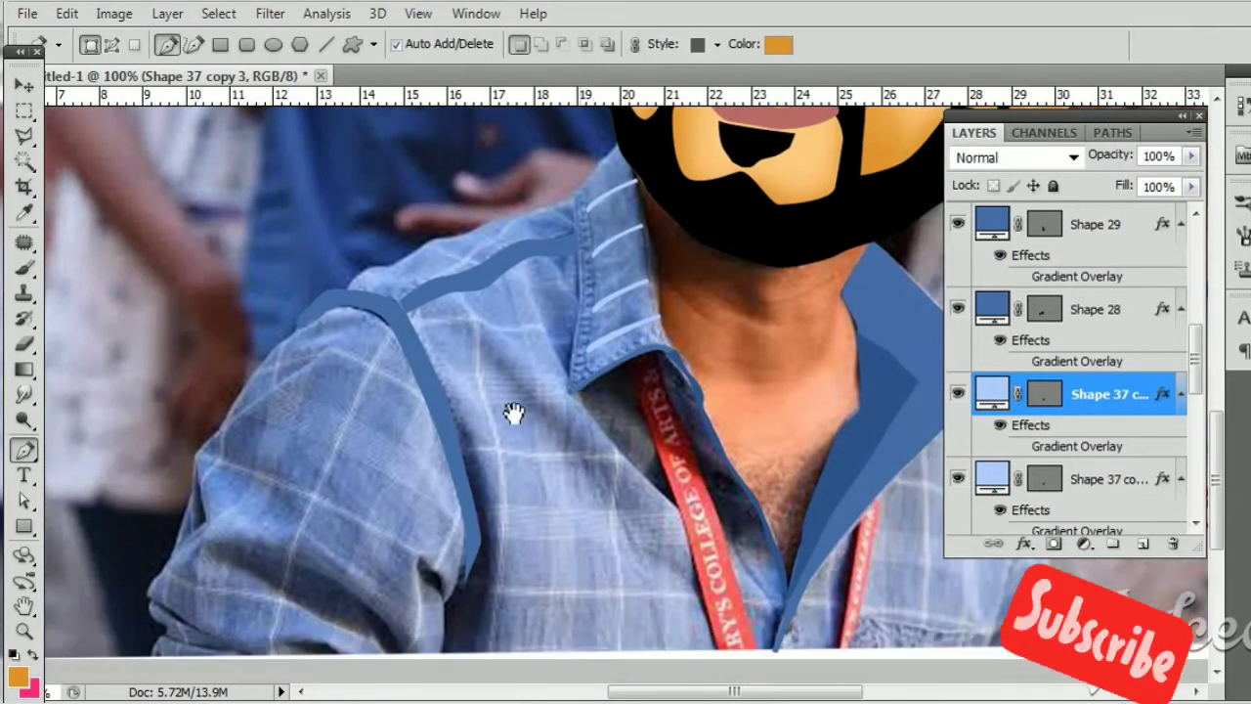
Step: Start a thin plaid line running down the chest, just below the yoke seam
{"action": "left_click", "coordinate": [453, 291]}
{"action": "key", "text": "ctrl+plus"}
{"action": "left_click_drag", "start_coordinate": [474, 343], "coordinate": [497, 320]}
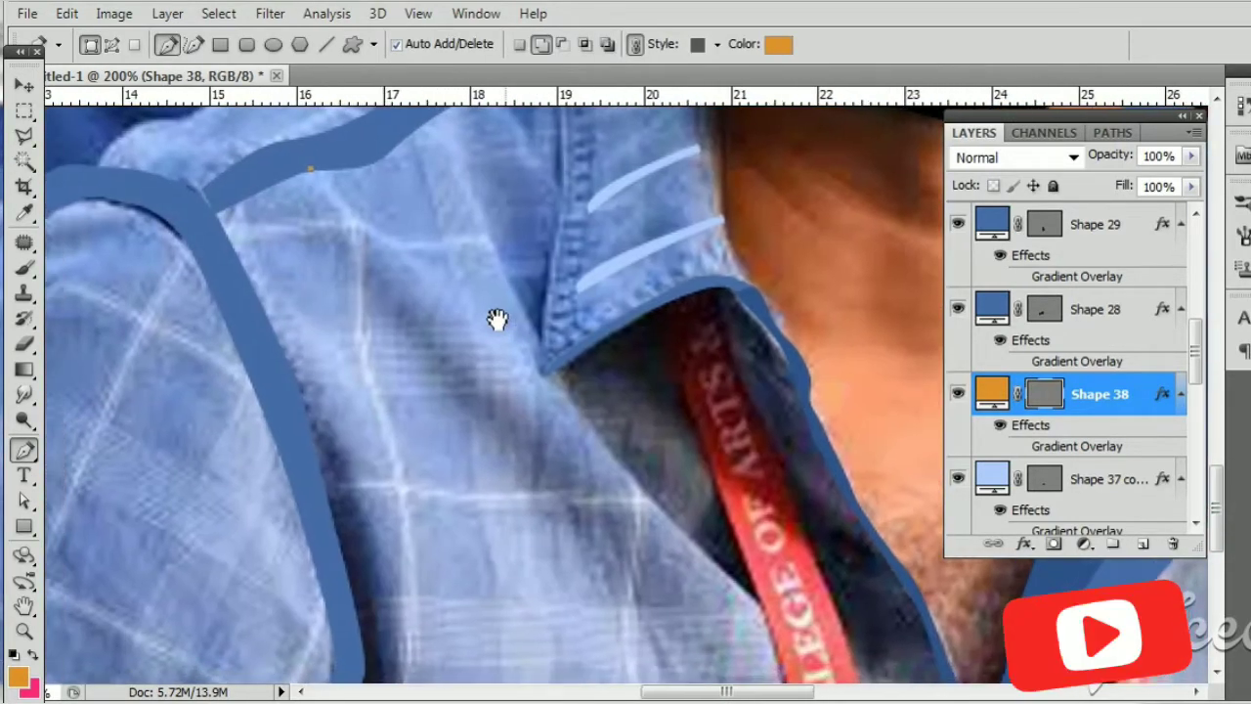
{"action": "left_click", "coordinate": [348, 333]}
{"action": "left_click", "coordinate": [365, 378]}
{"action": "left_click", "coordinate": [375, 422]}
{"action": "left_click", "coordinate": [386, 462]}
{"action": "left_click_drag", "start_coordinate": [391, 526], "coordinate": [442, 394]}
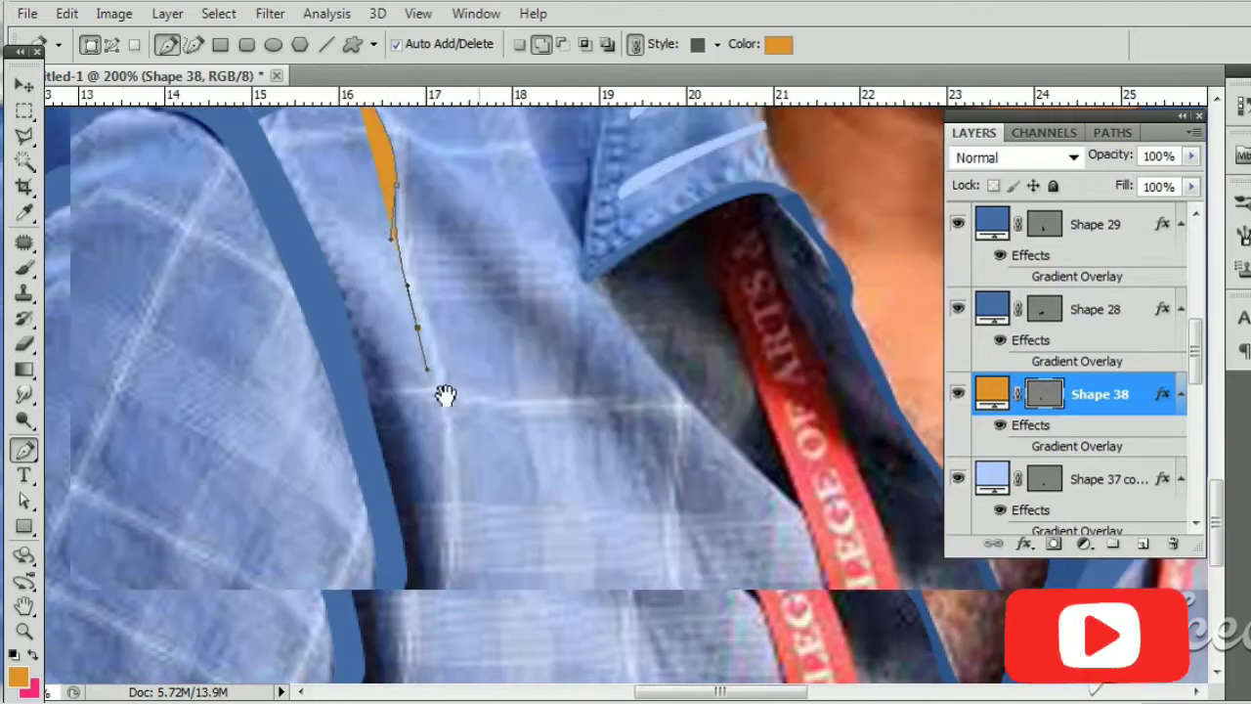
Step: Close the narrow chest line and fill it with light blue sampled from the shirt
{"action": "left_click", "coordinate": [445, 606]}
{"action": "scroll", "coordinate": [443, 576], "scroll_direction": "down", "scroll_amount": 3}
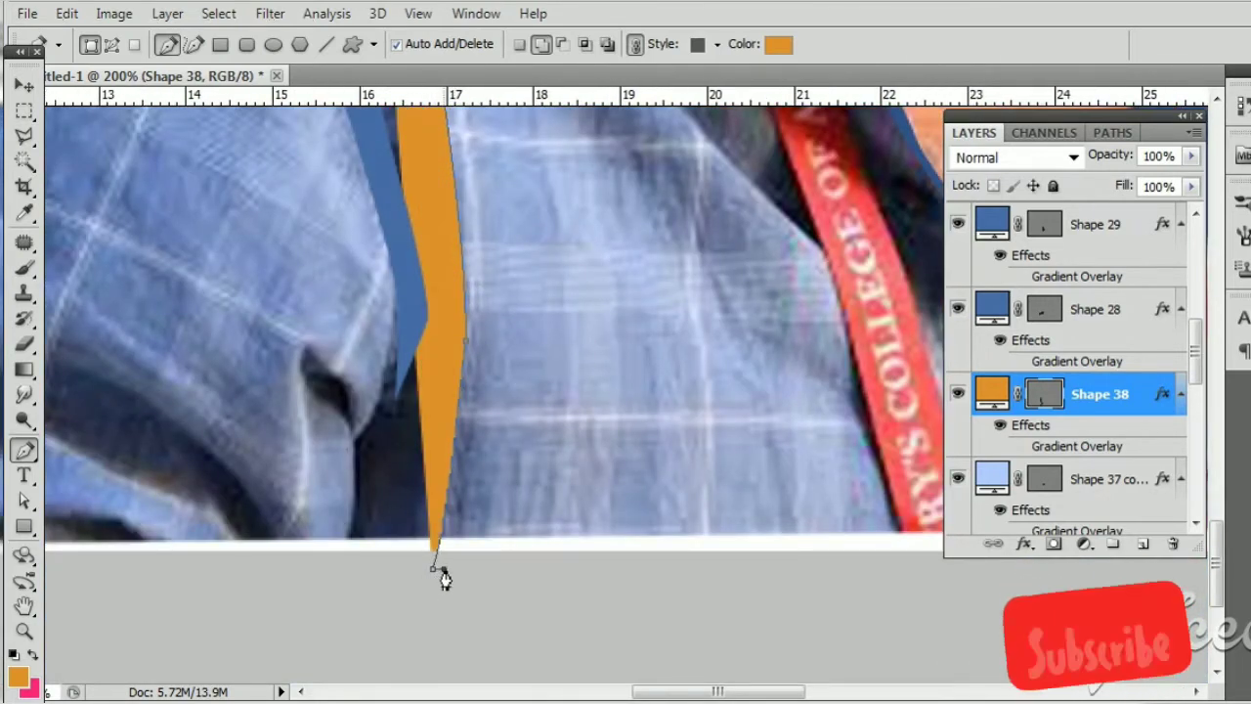
{"action": "scroll", "coordinate": [491, 407], "scroll_direction": "up", "scroll_amount": 2}
{"action": "left_click", "coordinate": [469, 409]}
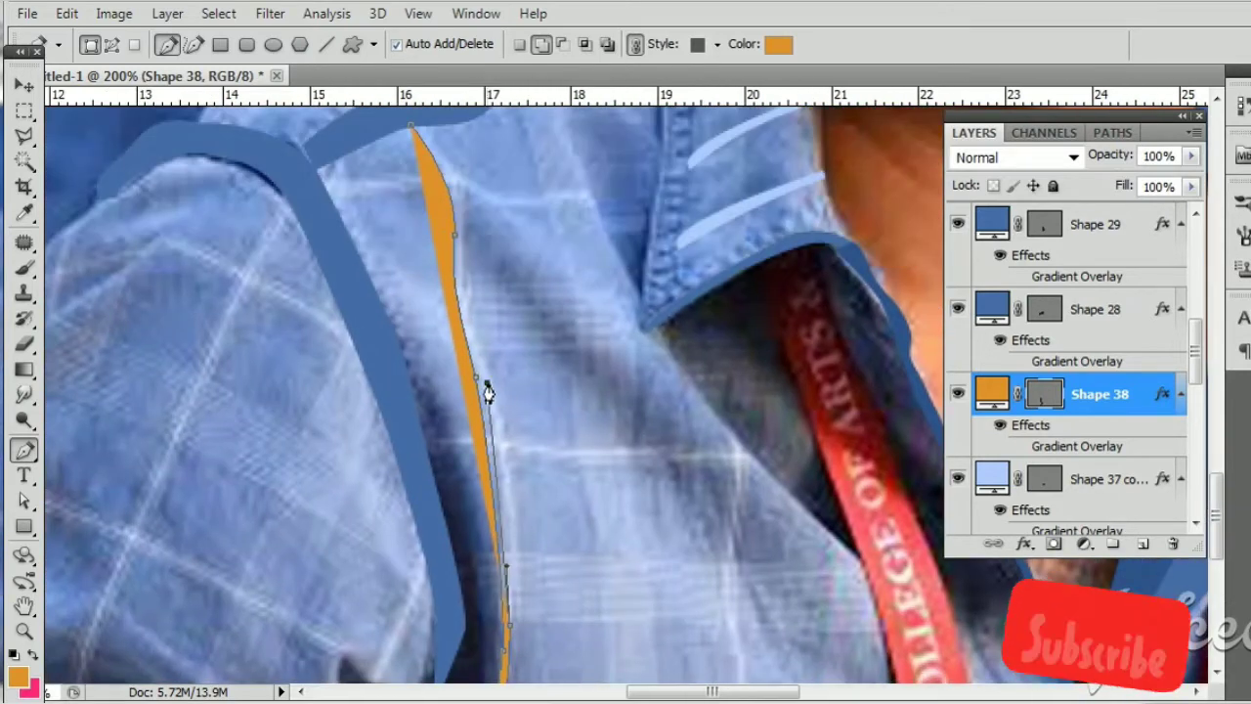
{"action": "mouse_move", "coordinate": [488, 392]}
{"action": "left_mouse_down"}
{"action": "mouse_move", "coordinate": [455, 296]}
{"action": "mouse_move", "coordinate": [466, 212]}
{"action": "left_mouse_up"}
{"action": "left_click", "coordinate": [410, 126]}
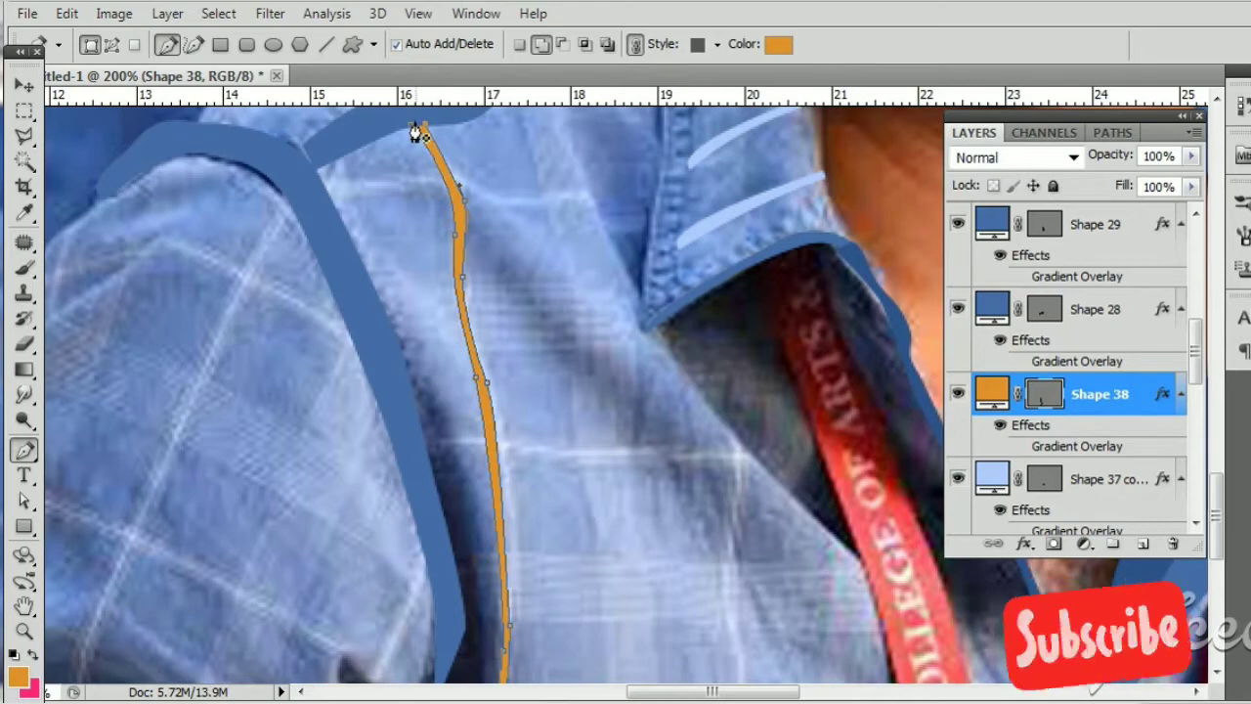
{"action": "key", "text": "Return"}
{"action": "double_click", "coordinate": [989, 394]}
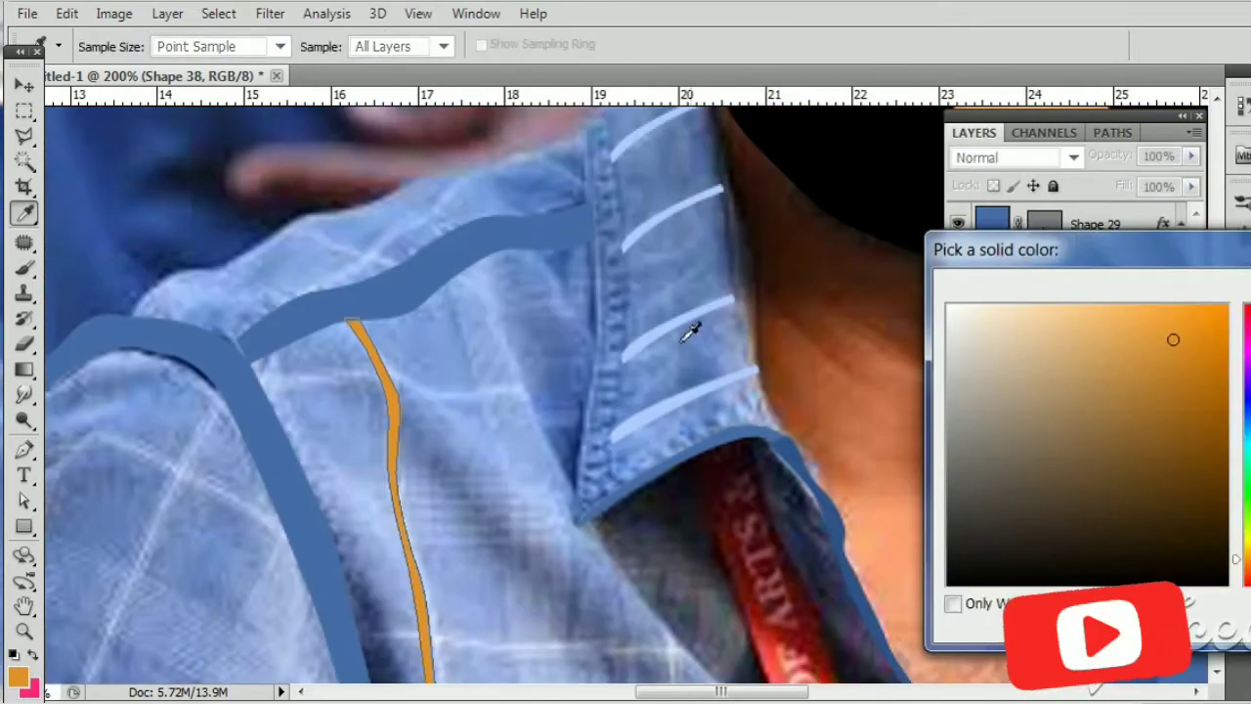
{"action": "left_click", "coordinate": [651, 411]}
{"action": "key", "text": "Return"}
Step: Draw a thin curved plaid line across the chest toward the collar
{"action": "left_click", "coordinate": [220, 335]}
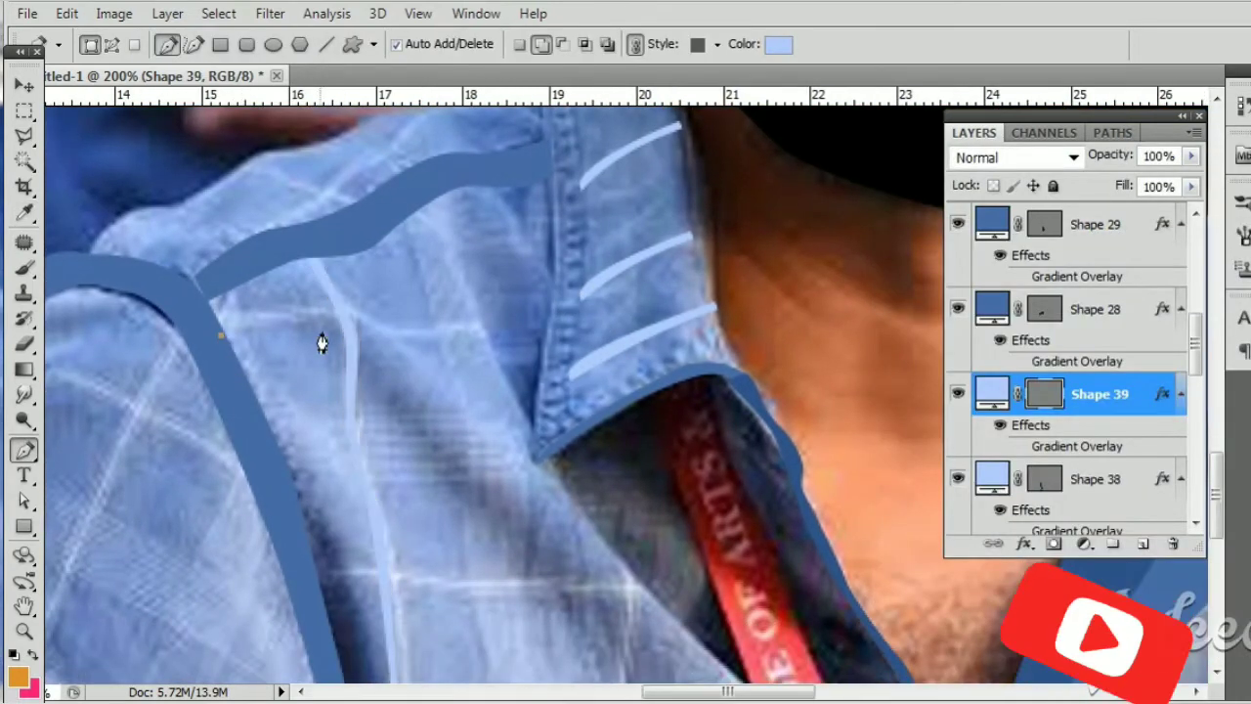
{"action": "mouse_move", "coordinate": [335, 320]}
{"action": "left_mouse_down"}
{"action": "mouse_move", "coordinate": [444, 350]}
{"action": "mouse_move", "coordinate": [555, 350]}
{"action": "left_mouse_up"}
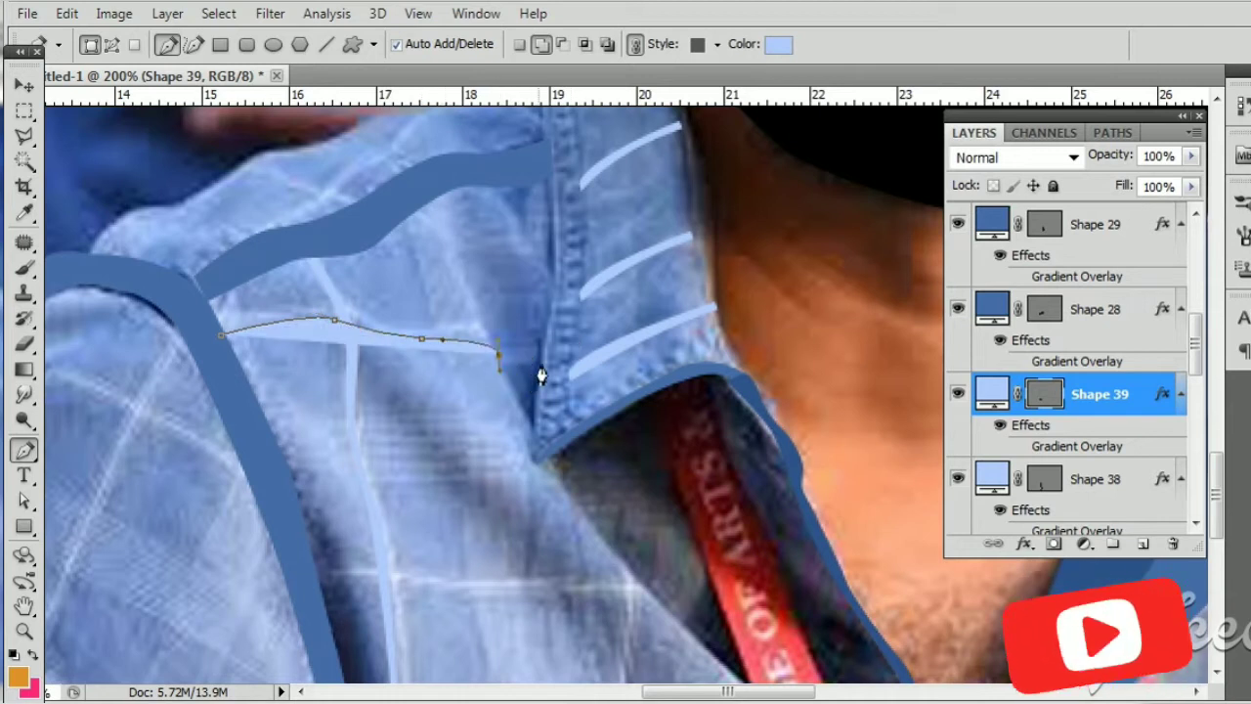
{"action": "left_click", "coordinate": [510, 354]}
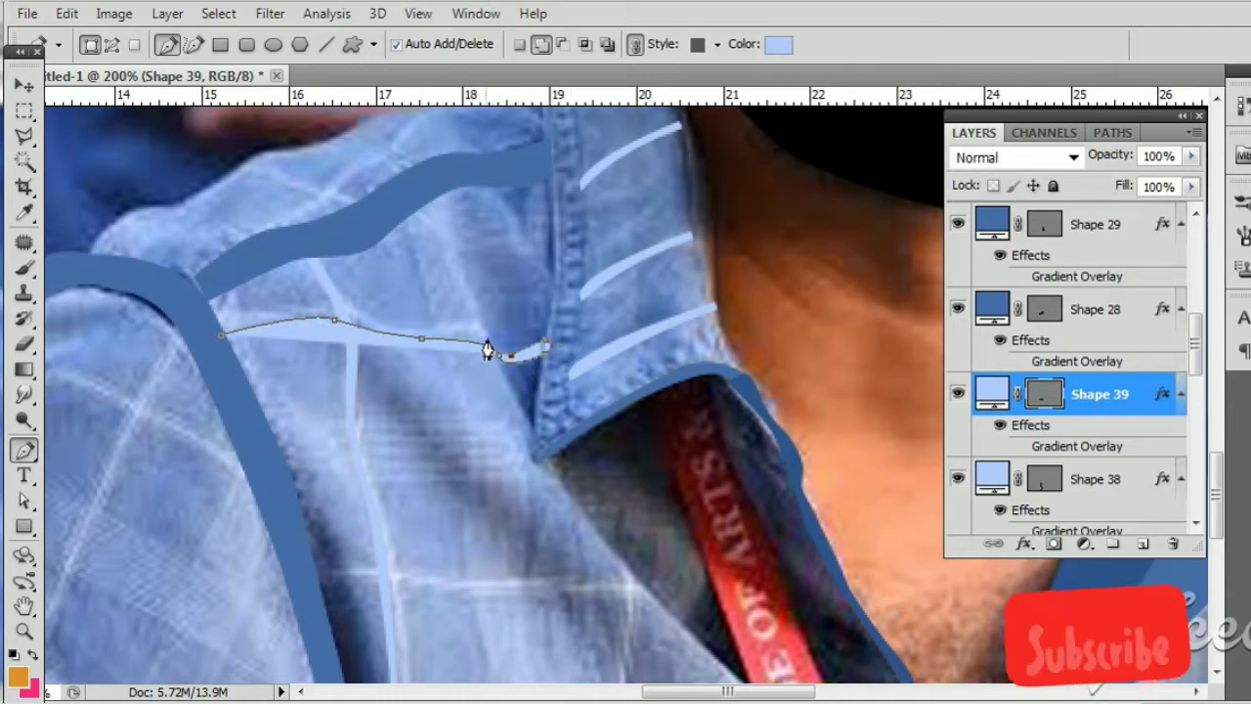
{"action": "left_click_drag", "start_coordinate": [420, 332], "coordinate": [436, 335]}
{"action": "left_click_drag", "start_coordinate": [330, 323], "coordinate": [260, 320]}
{"action": "left_click", "coordinate": [219, 326]}
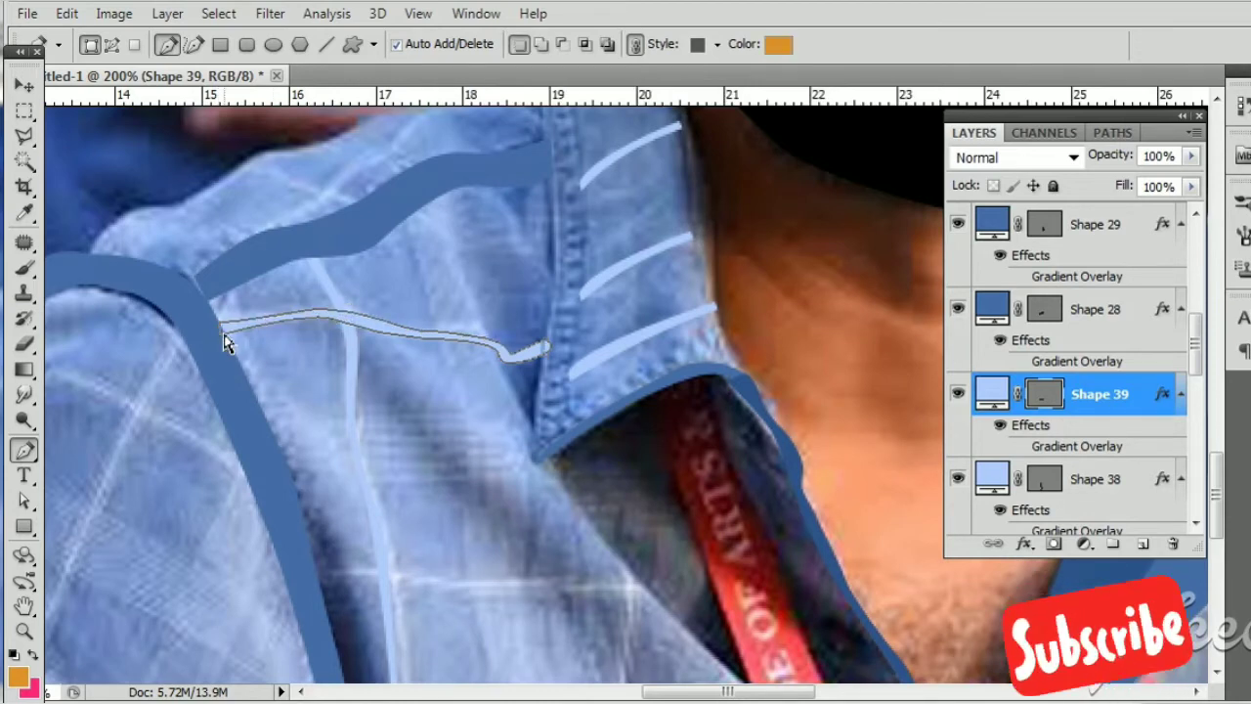
Step: Trace a thin line along the shoulder seam and fill it with light blue from the shirt
{"action": "scroll", "coordinate": [321, 433], "scroll_direction": "up", "scroll_amount": 3}
{"action": "left_click", "coordinate": [238, 317]}
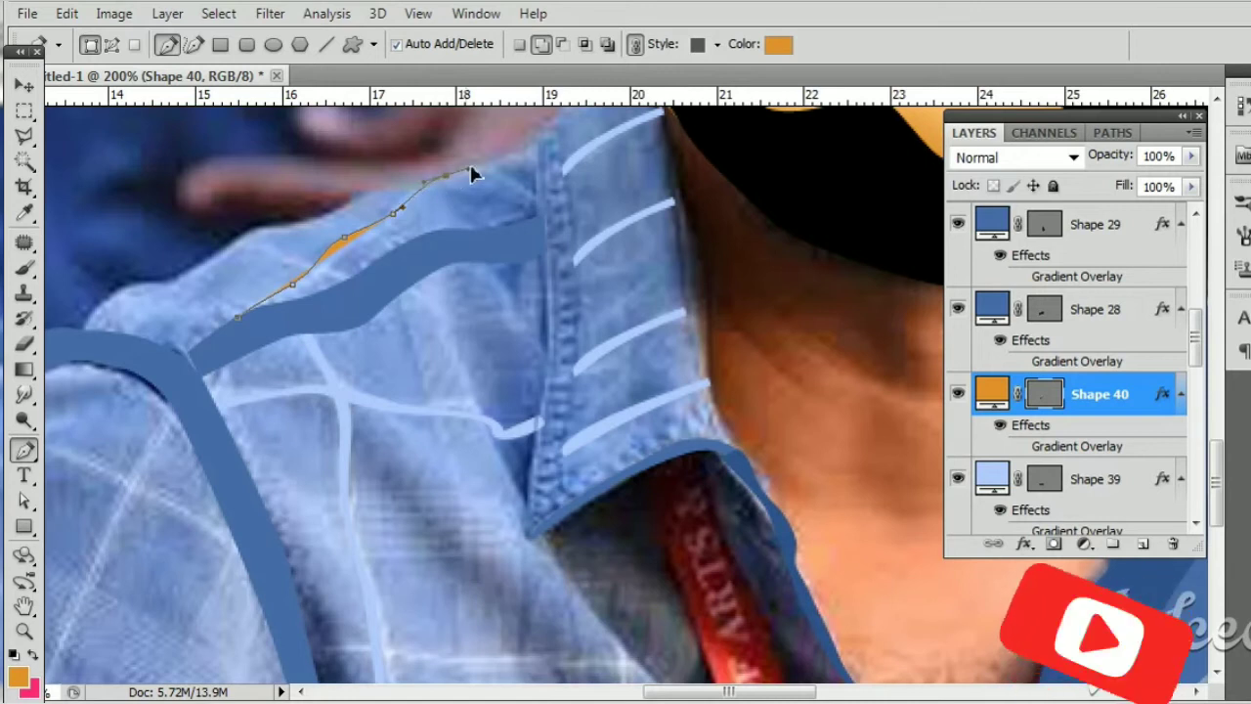
{"action": "left_click_drag", "start_coordinate": [499, 174], "coordinate": [509, 184]}
{"action": "left_click", "coordinate": [536, 156]}
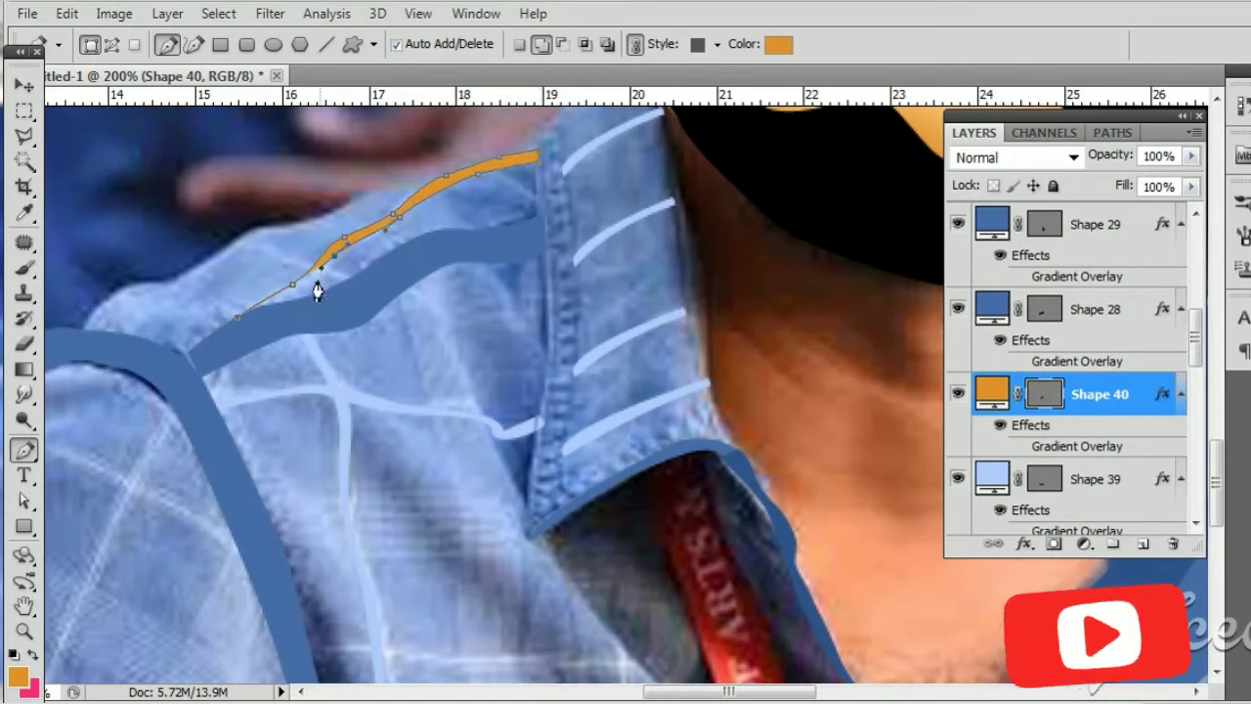
{"action": "left_click", "coordinate": [238, 319]}
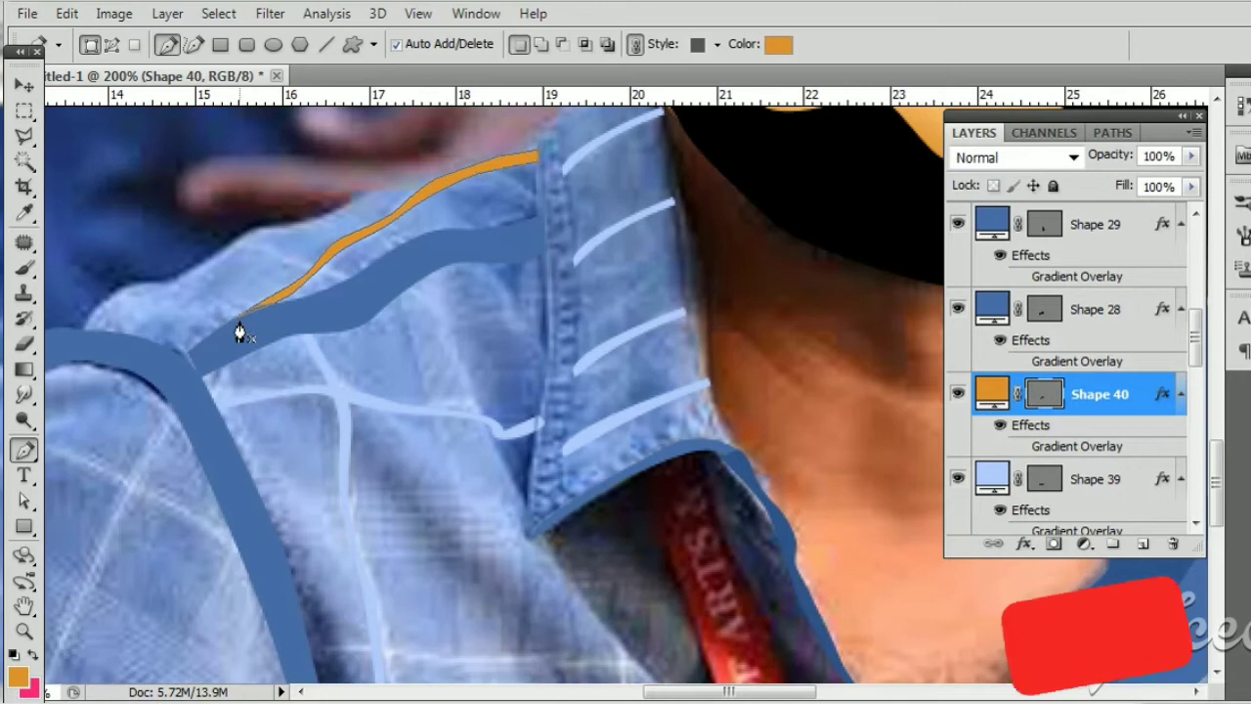
{"action": "double_click", "coordinate": [990, 393]}
{"action": "left_click", "coordinate": [595, 245]}
{"action": "key", "text": "Return"}
{"action": "mouse_move", "coordinate": [207, 397]}
{"action": "left_mouse_down"}
{"action": "mouse_move", "coordinate": [490, 318]}
{"action": "mouse_move", "coordinate": [502, 195]}
{"action": "left_mouse_up"}
Step: Draw a thin curved line from the shoulder corner down the sleeve
{"action": "left_click", "coordinate": [503, 194]}
{"action": "key", "text": "ctrl+minus"}
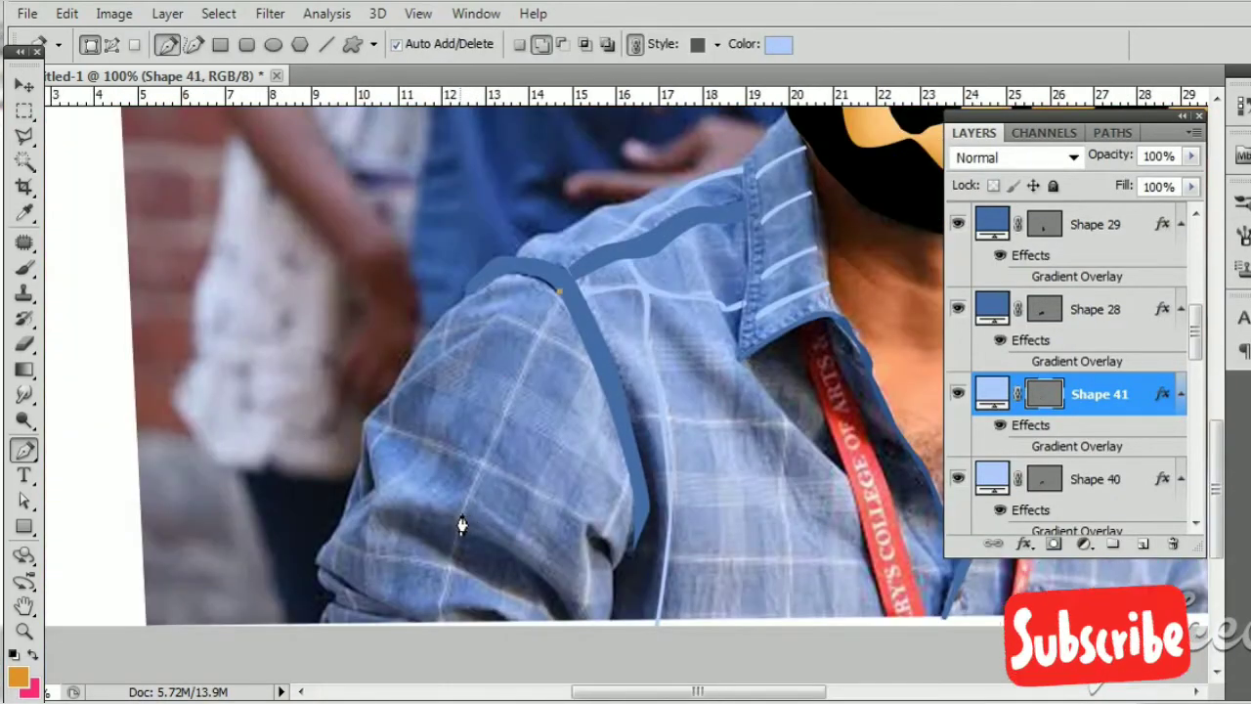
{"action": "left_click_drag", "start_coordinate": [476, 461], "coordinate": [444, 567]}
{"action": "left_click", "coordinate": [444, 633]}
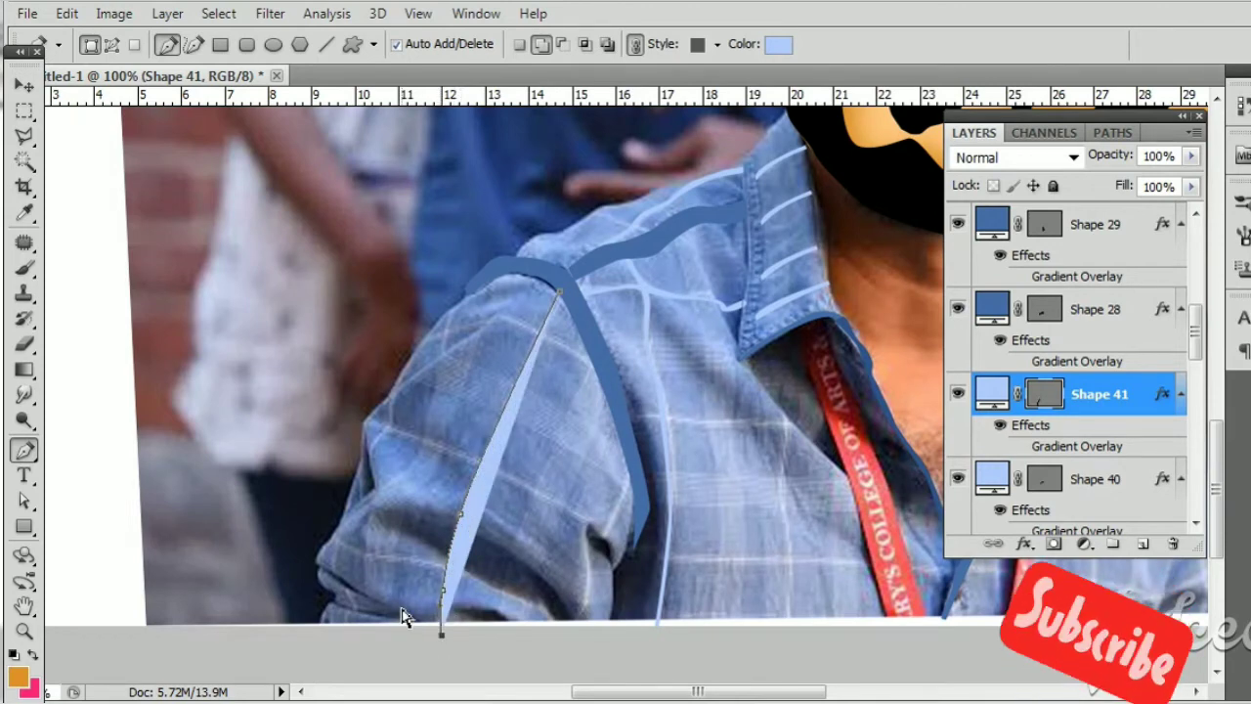
{"action": "key", "text": "ctrl+plus"}
{"action": "left_click", "coordinate": [316, 435]}
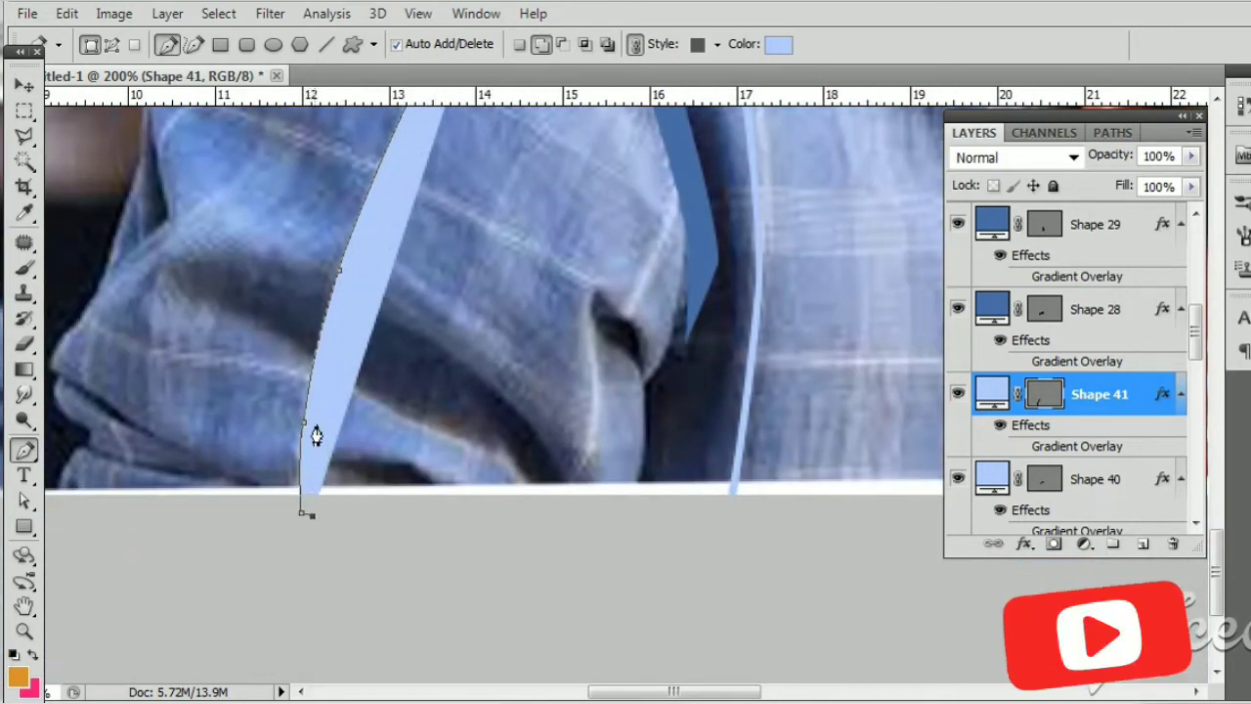
{"action": "scroll", "coordinate": [323, 377], "scroll_direction": "up", "scroll_amount": 3}
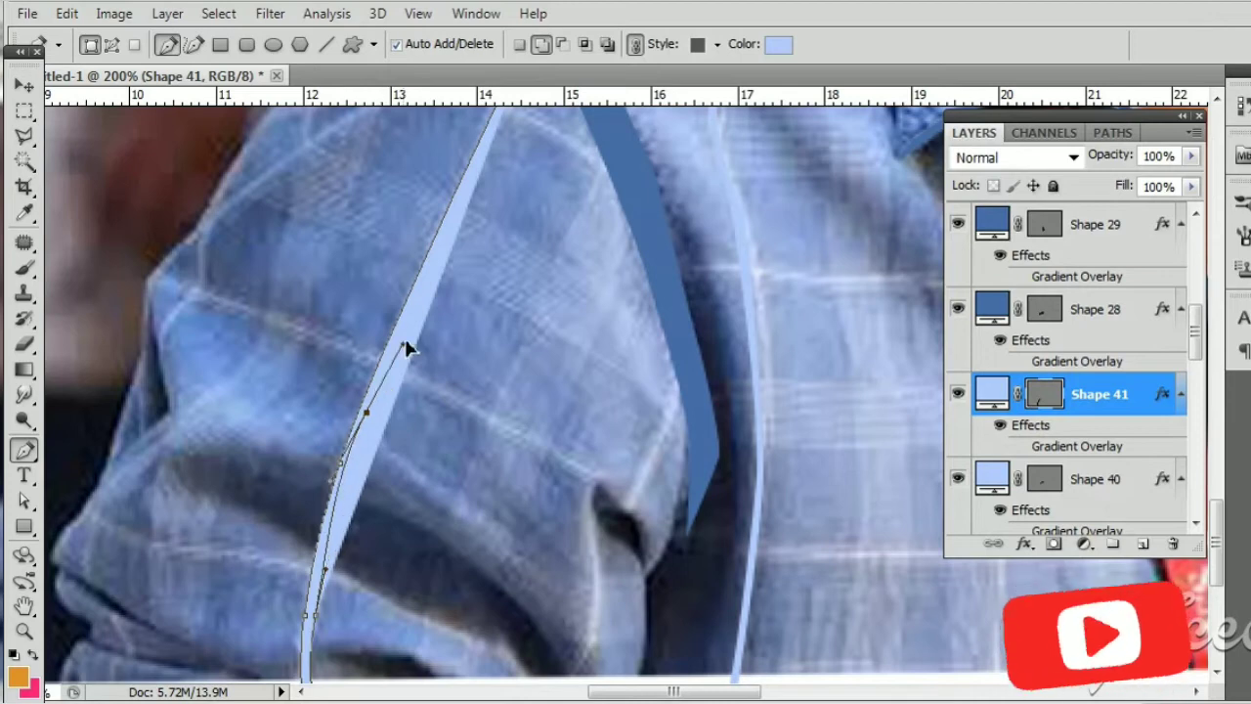
{"action": "left_click_drag", "start_coordinate": [366, 413], "coordinate": [416, 303]}
{"action": "scroll", "coordinate": [416, 303], "scroll_direction": "up", "scroll_amount": 3}
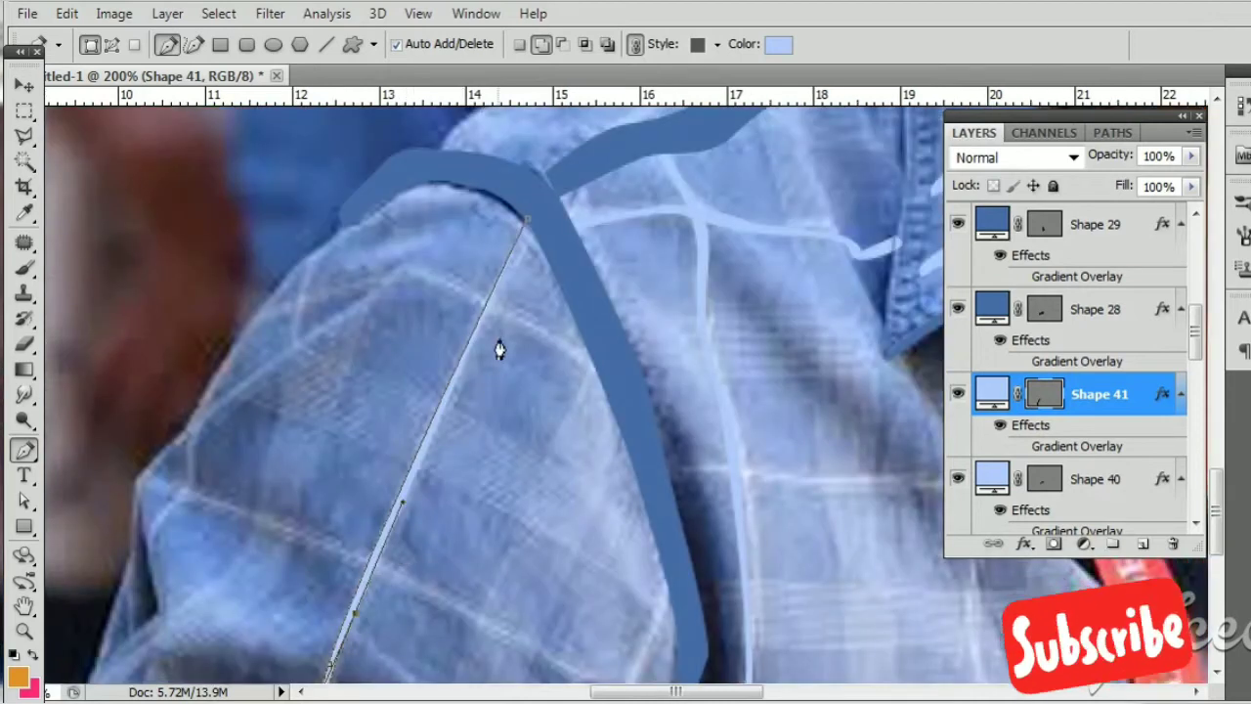
{"action": "left_click", "coordinate": [527, 221]}
Step: Add a thin curved band across the upper sleeve and fill Shape 42 light blue
{"action": "left_click", "coordinate": [430, 279]}
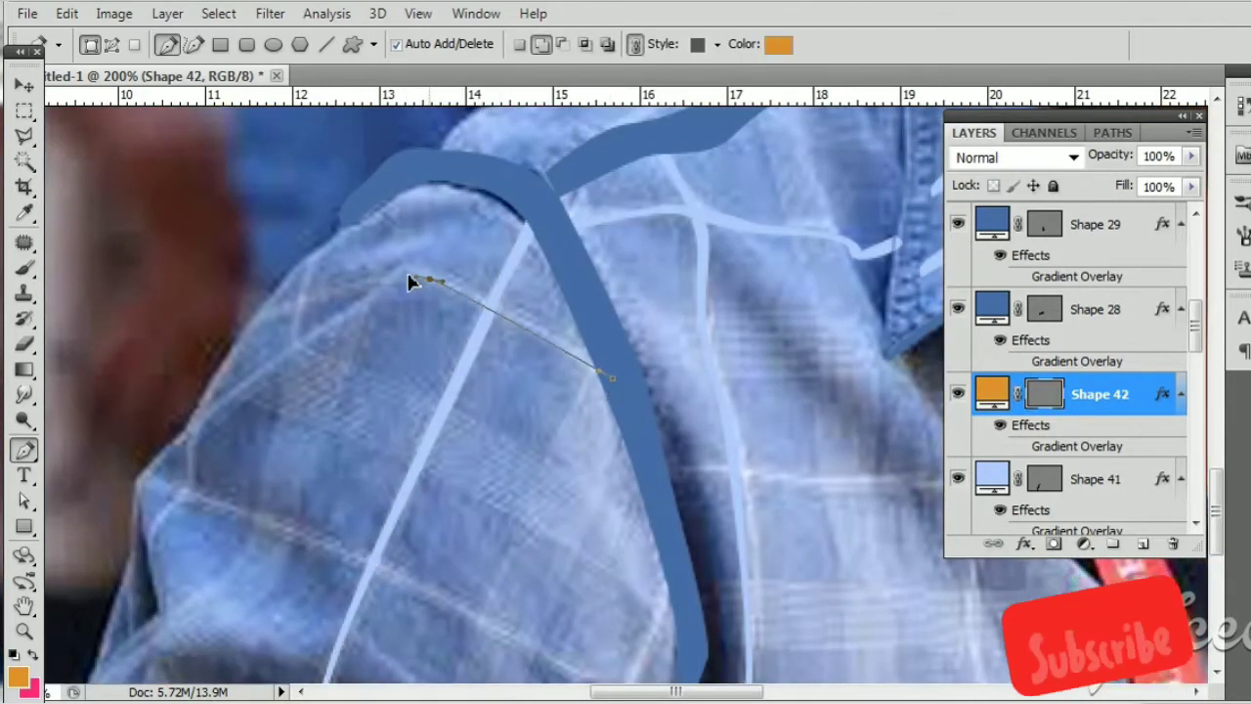
{"action": "left_click", "coordinate": [350, 291]}
{"action": "left_click", "coordinate": [285, 311]}
{"action": "left_click", "coordinate": [256, 324]}
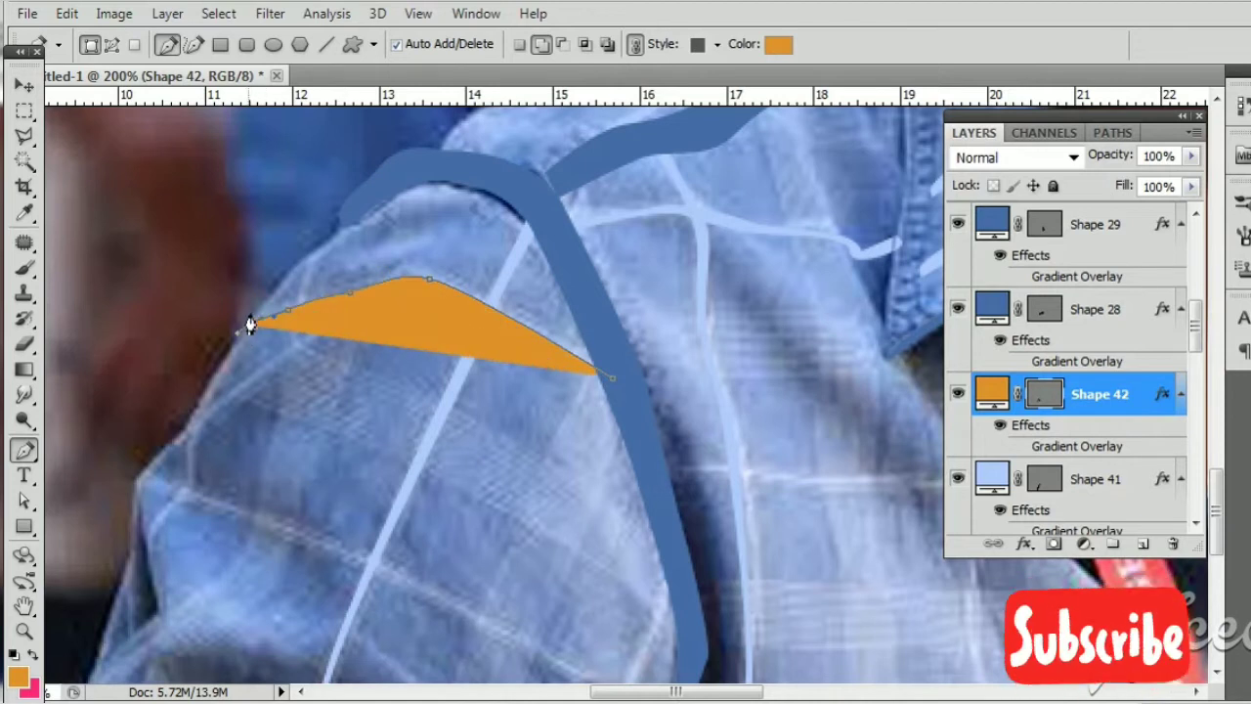
{"action": "left_click", "coordinate": [250, 325]}
{"action": "left_click_drag", "start_coordinate": [476, 290], "coordinate": [631, 372]}
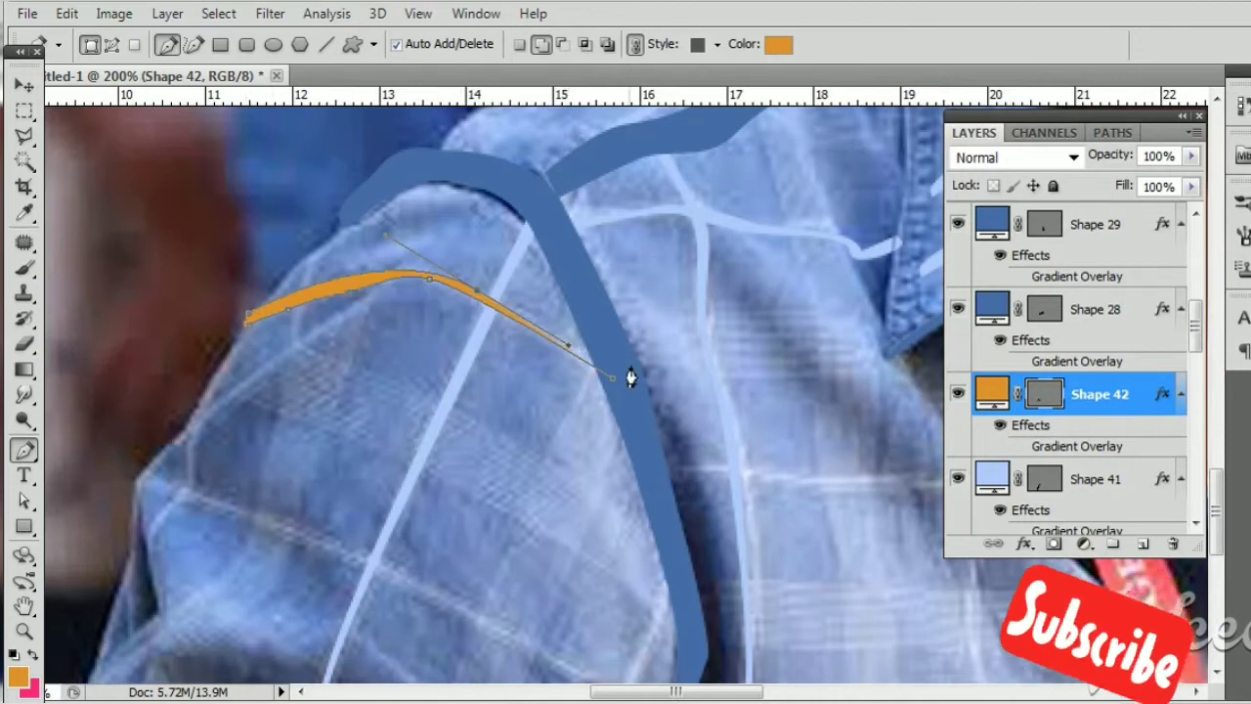
{"action": "key", "text": "Return"}
{"action": "double_click", "coordinate": [989, 394]}
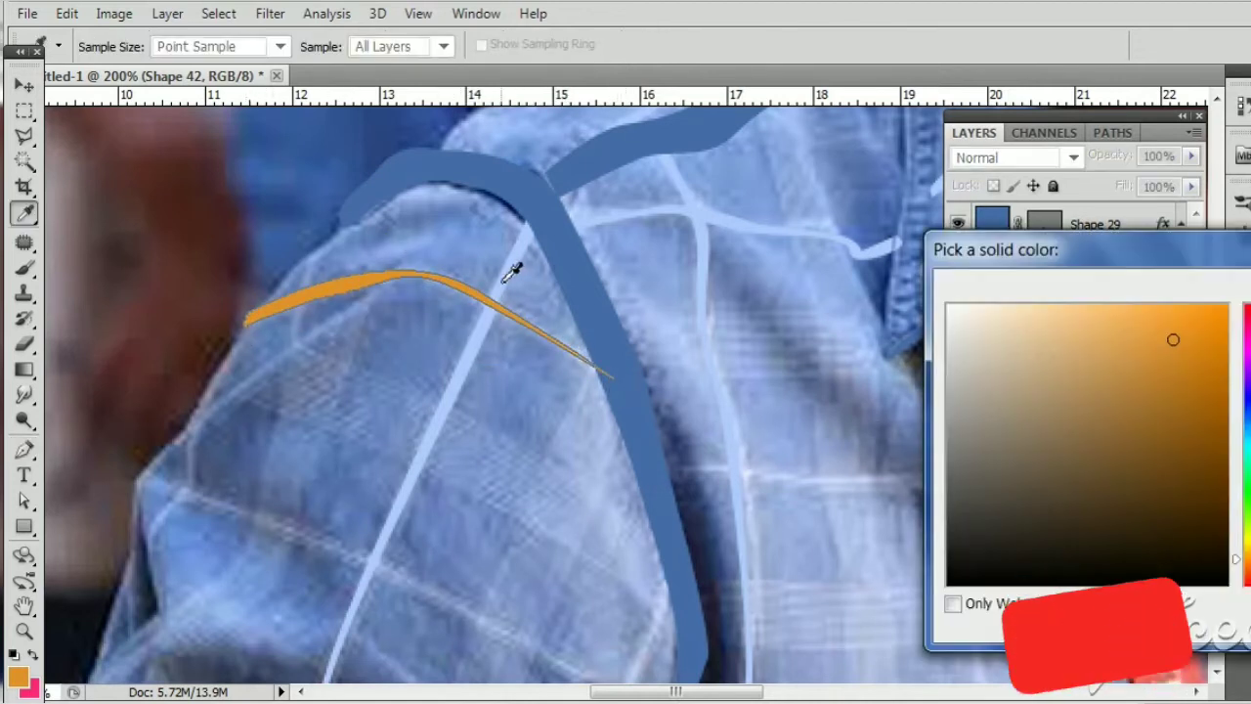
{"action": "left_click", "coordinate": [511, 265]}
{"action": "key", "text": "Return"}
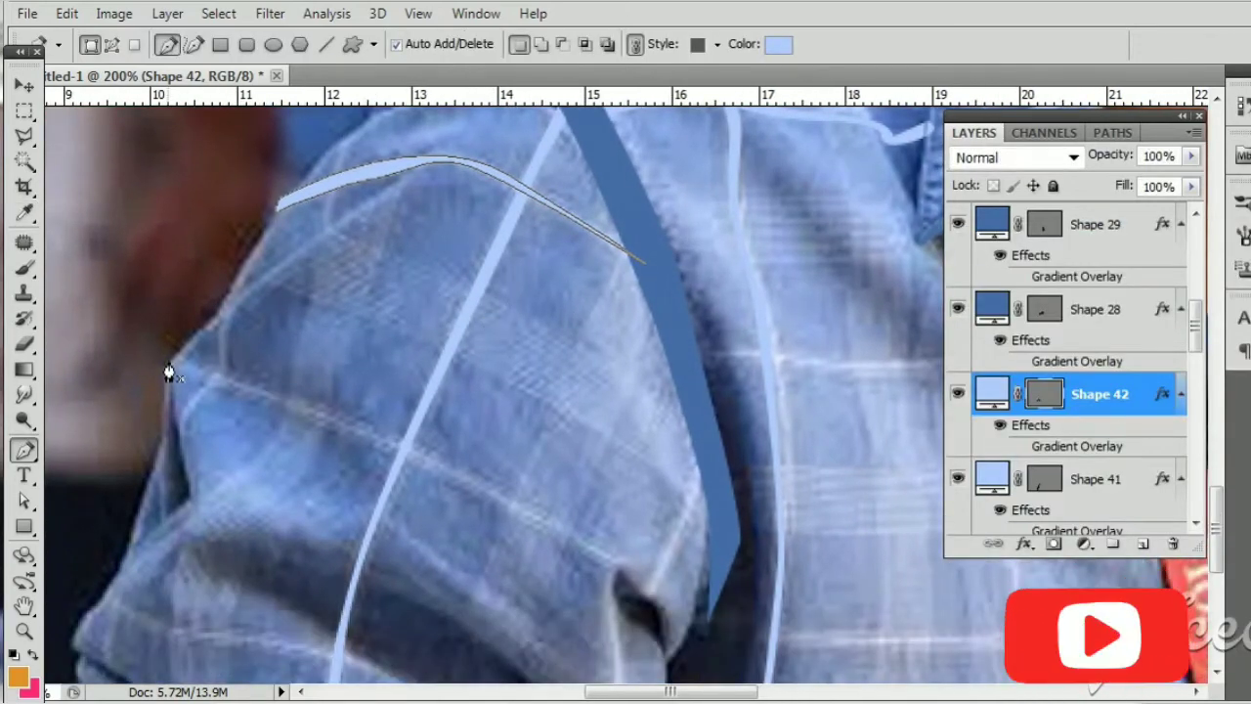
Step: Draw a thin stripe following the sleeve fold as Shape 43
{"action": "left_click", "coordinate": [169, 361]}
{"action": "left_click_drag", "start_coordinate": [406, 464], "coordinate": [627, 583]}
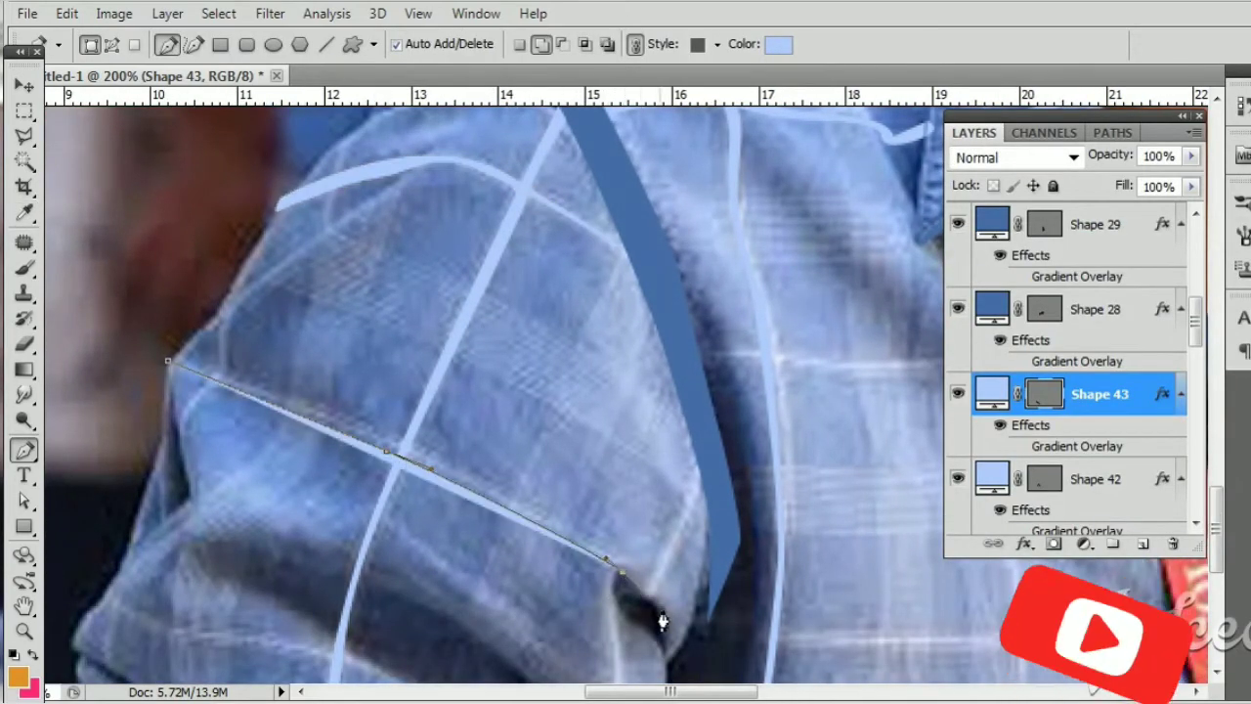
{"action": "mouse_move", "coordinate": [669, 623]}
{"action": "left_mouse_down"}
{"action": "mouse_move", "coordinate": [667, 656]}
{"action": "mouse_move", "coordinate": [609, 556]}
{"action": "left_mouse_up"}
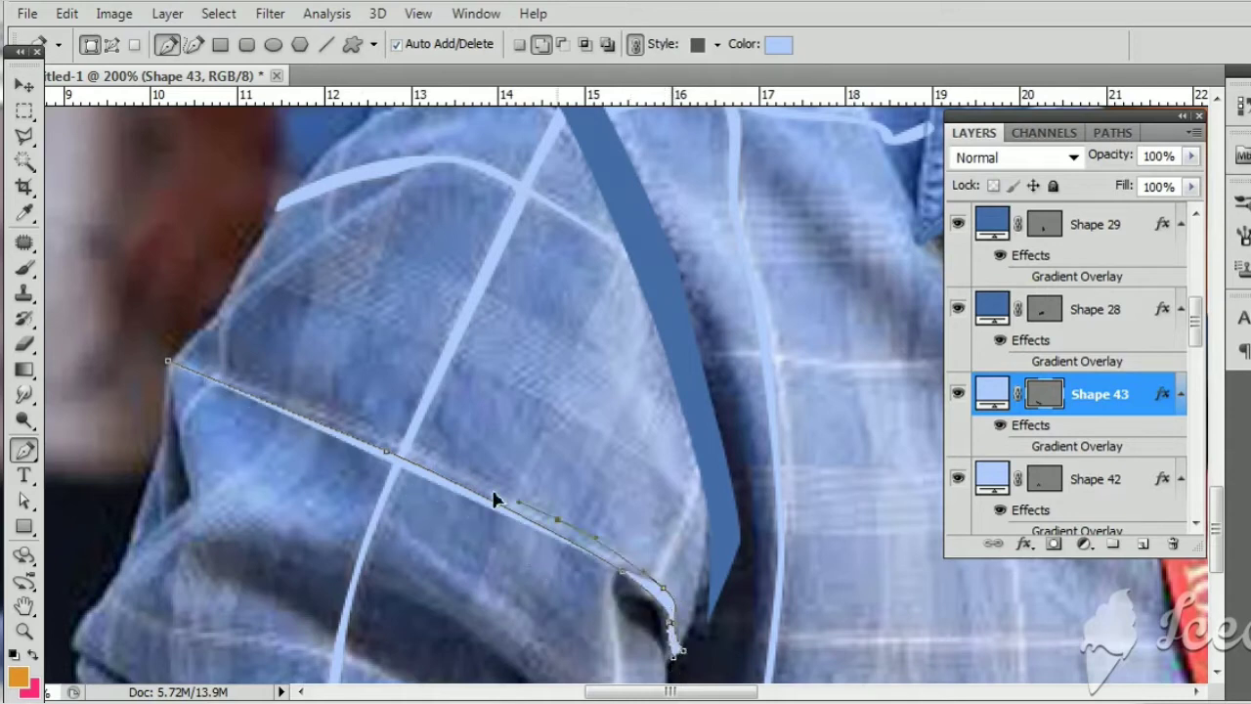
{"action": "left_click", "coordinate": [169, 361]}
{"action": "key", "text": "Return"}
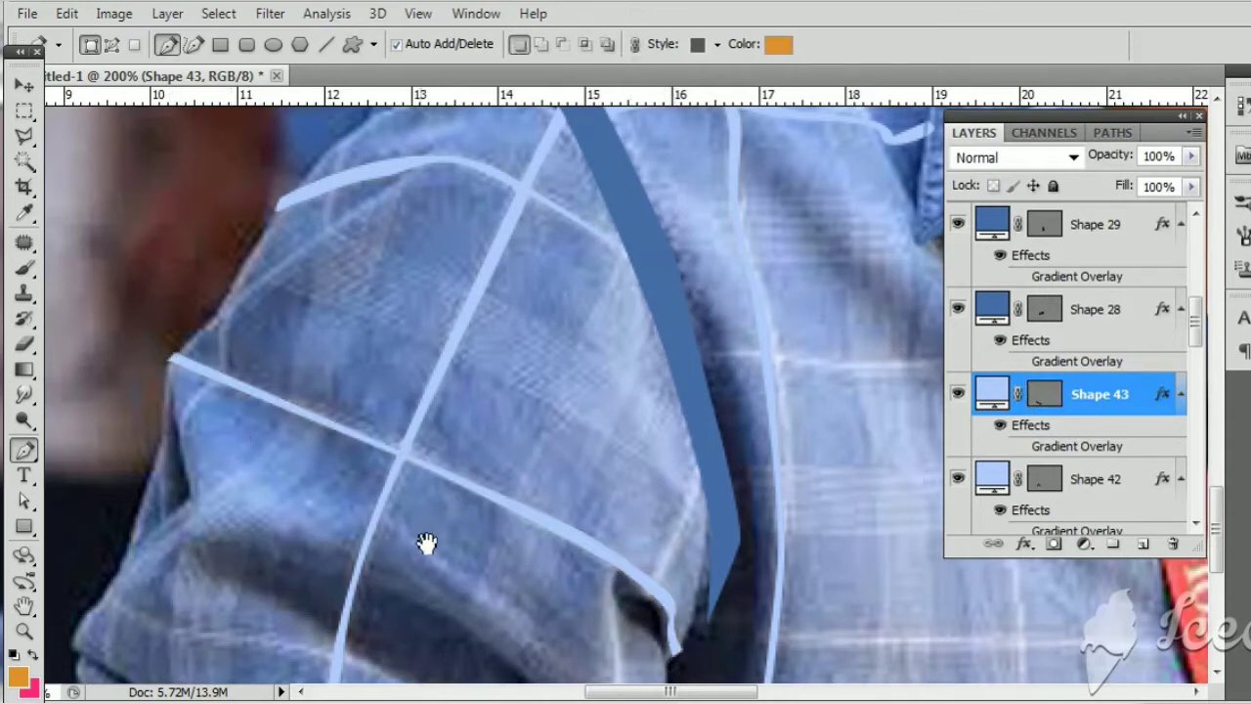
{"action": "scroll", "coordinate": [424, 538], "scroll_direction": "down", "scroll_amount": 3}
Step: Draw a stripe along the lower sleeve fold and fill Shape 44 light blue
{"action": "left_click", "coordinate": [180, 410]}
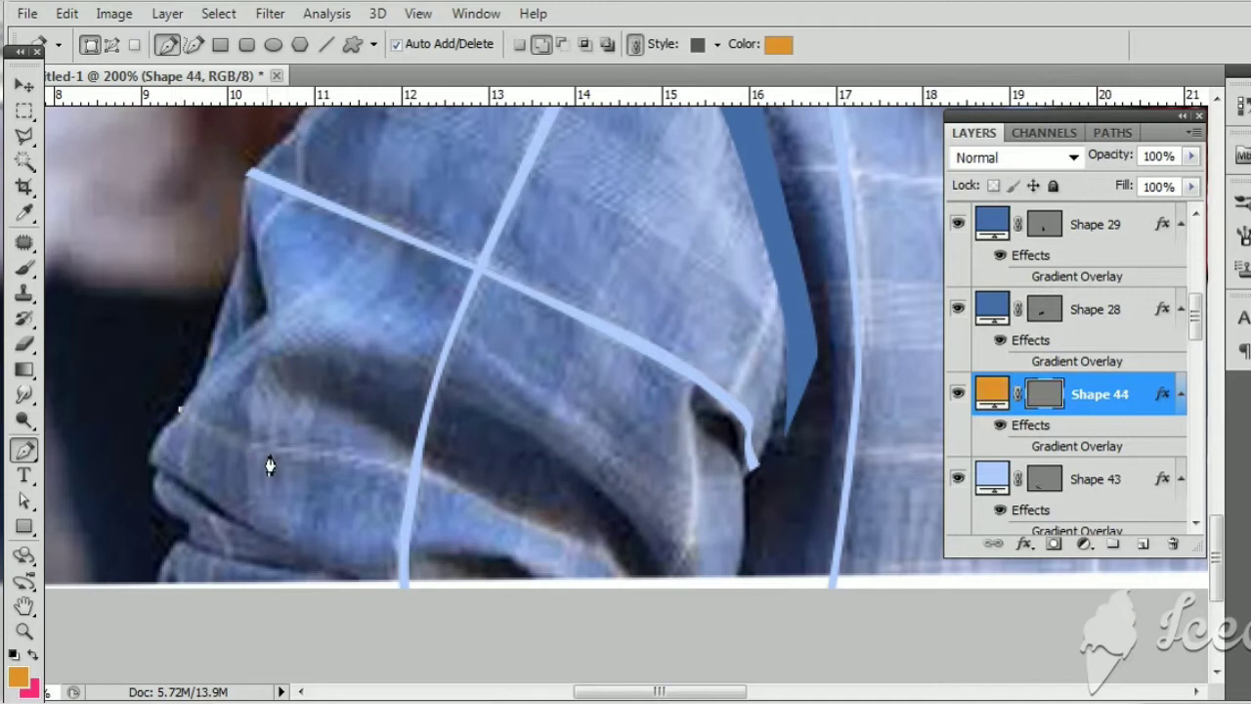
{"action": "left_click", "coordinate": [430, 478]}
{"action": "left_click_drag", "start_coordinate": [633, 584], "coordinate": [562, 535]}
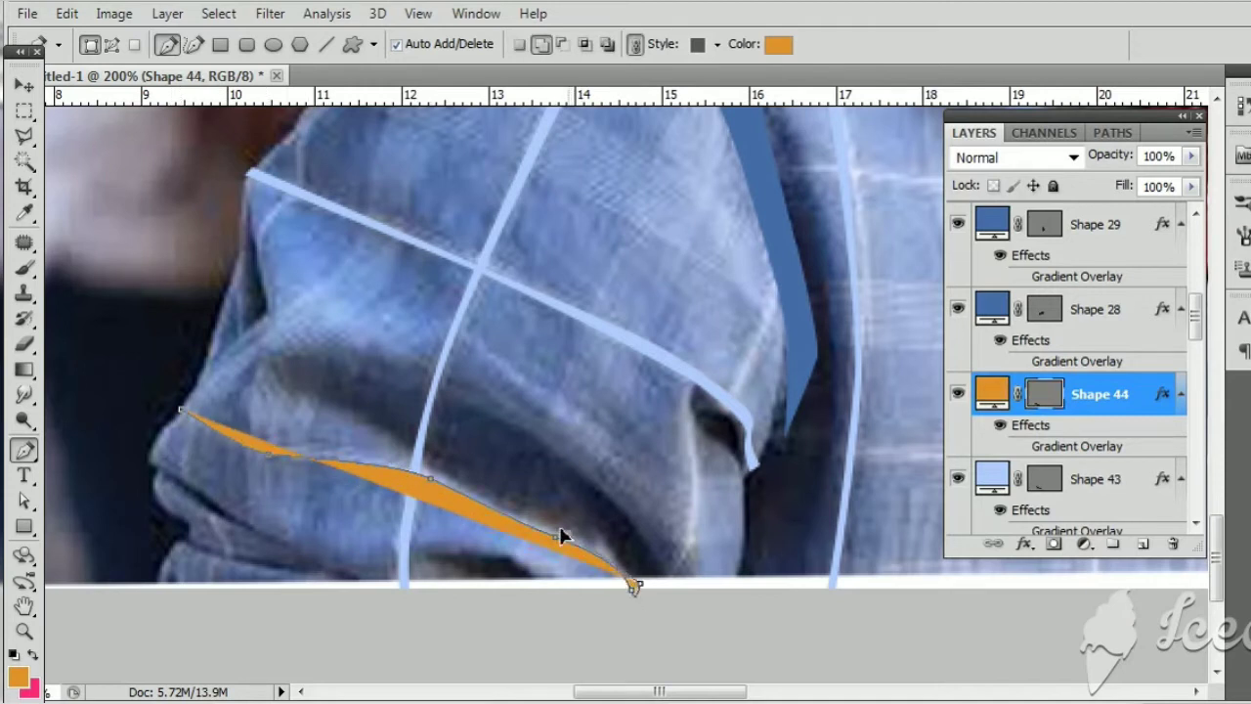
{"action": "left_click", "coordinate": [312, 451]}
{"action": "left_click", "coordinate": [182, 411]}
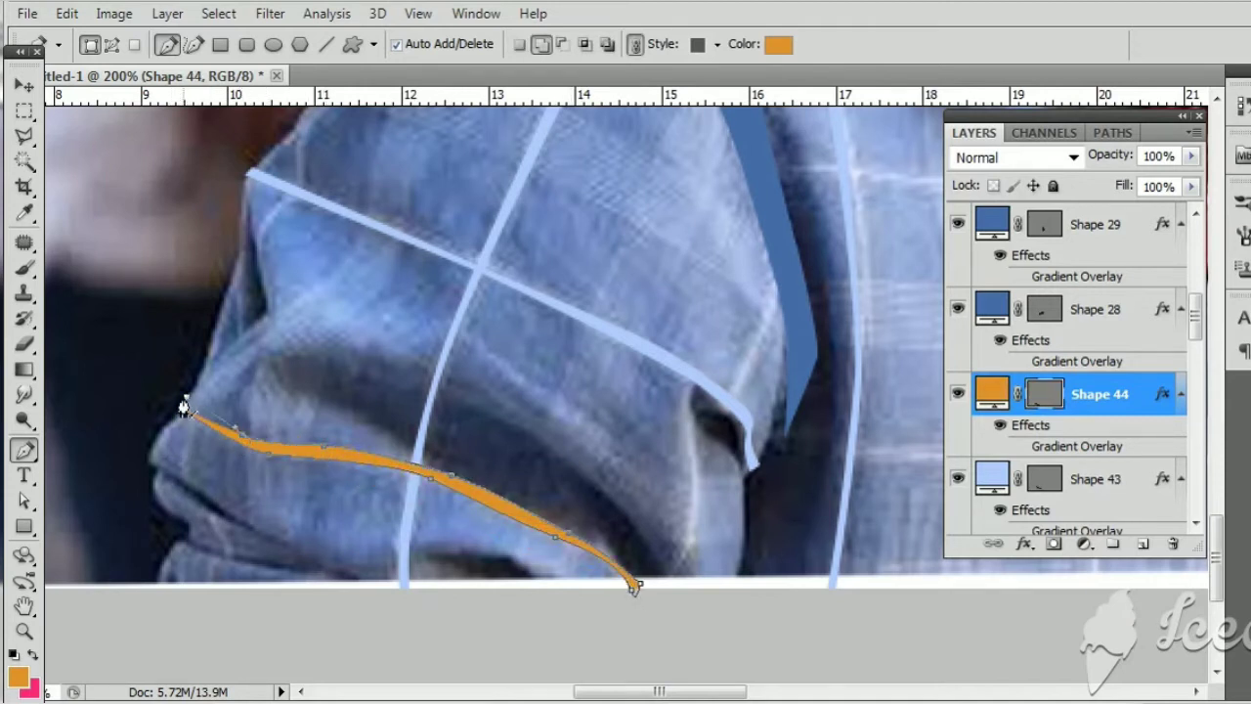
{"action": "key", "text": "Return"}
{"action": "key", "text": "v"}
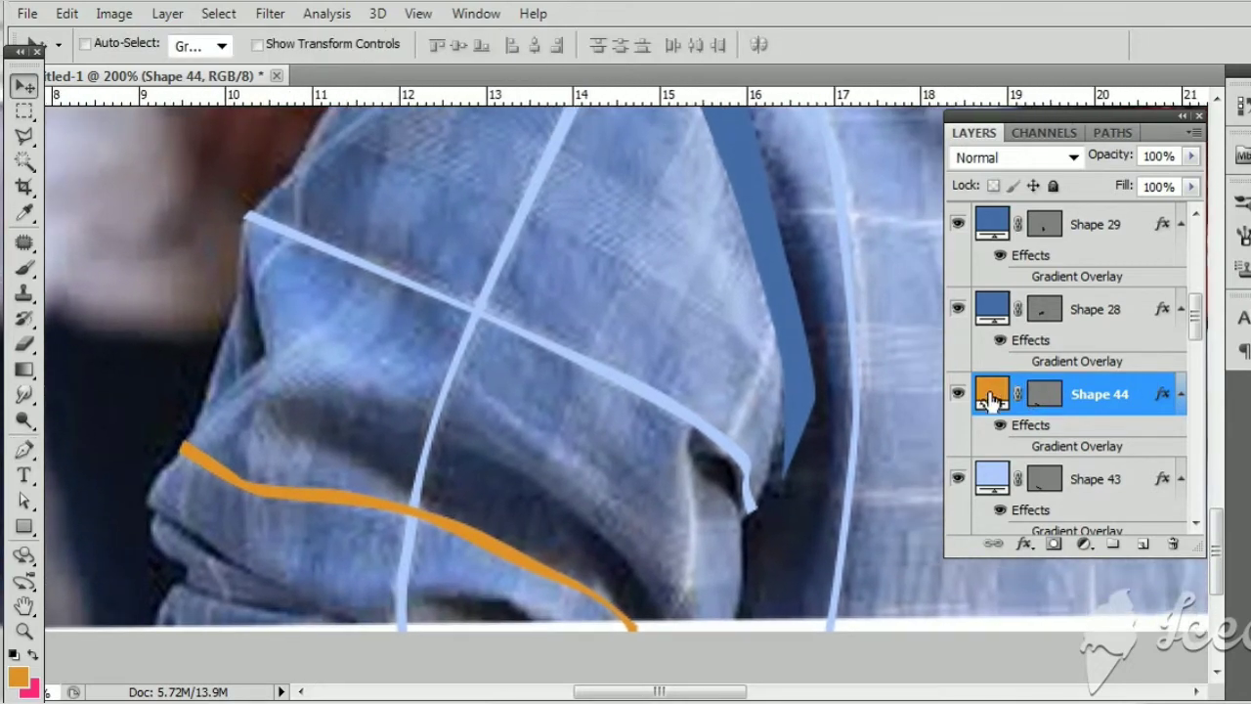
{"action": "double_click", "coordinate": [992, 396]}
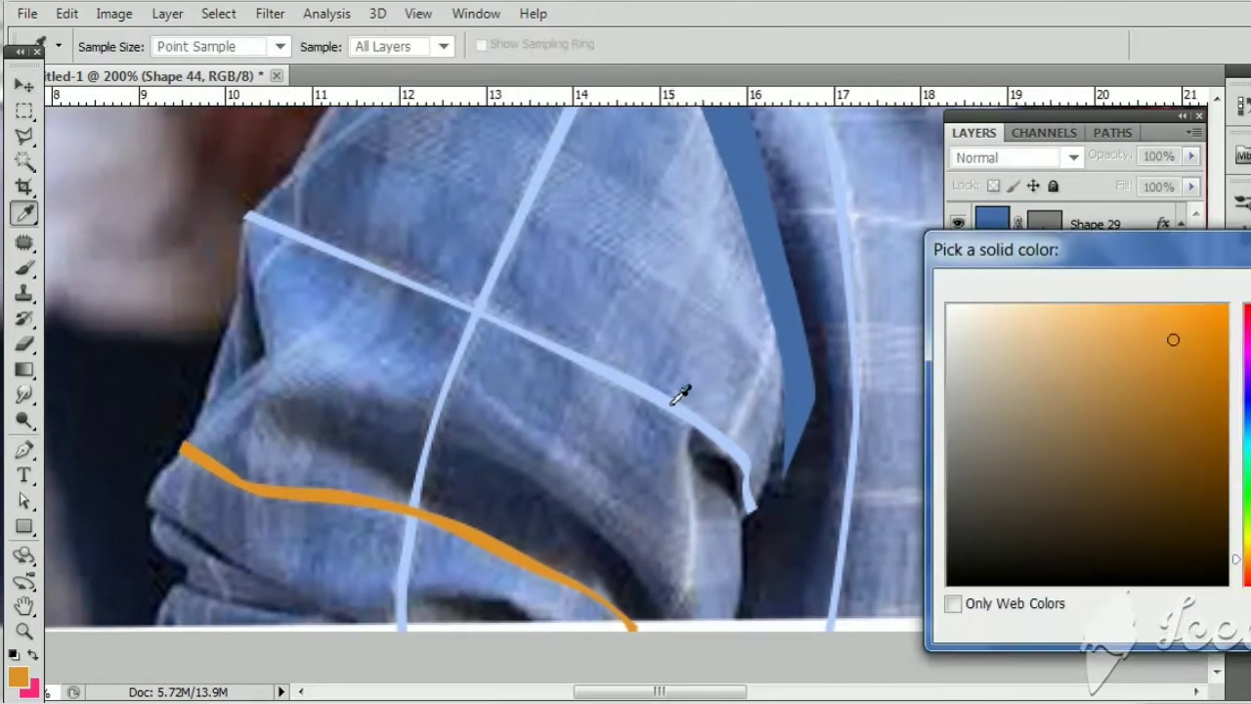
{"action": "left_click", "coordinate": [697, 433]}
{"action": "key", "text": "Return"}
{"action": "left_click_drag", "start_coordinate": [650, 383], "coordinate": [644, 559]}
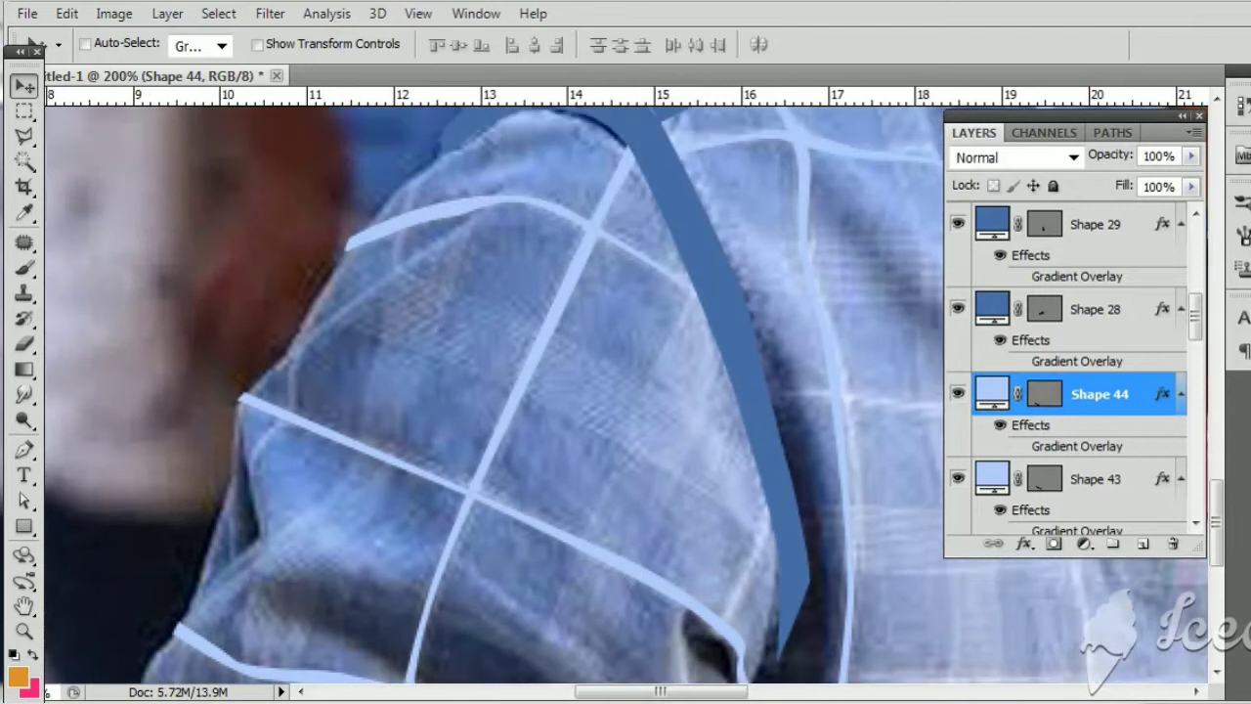
Step: Draw a wide band across the upper sleeve as Shape 45
{"action": "key", "text": "p"}
{"action": "left_click", "coordinate": [308, 320]}
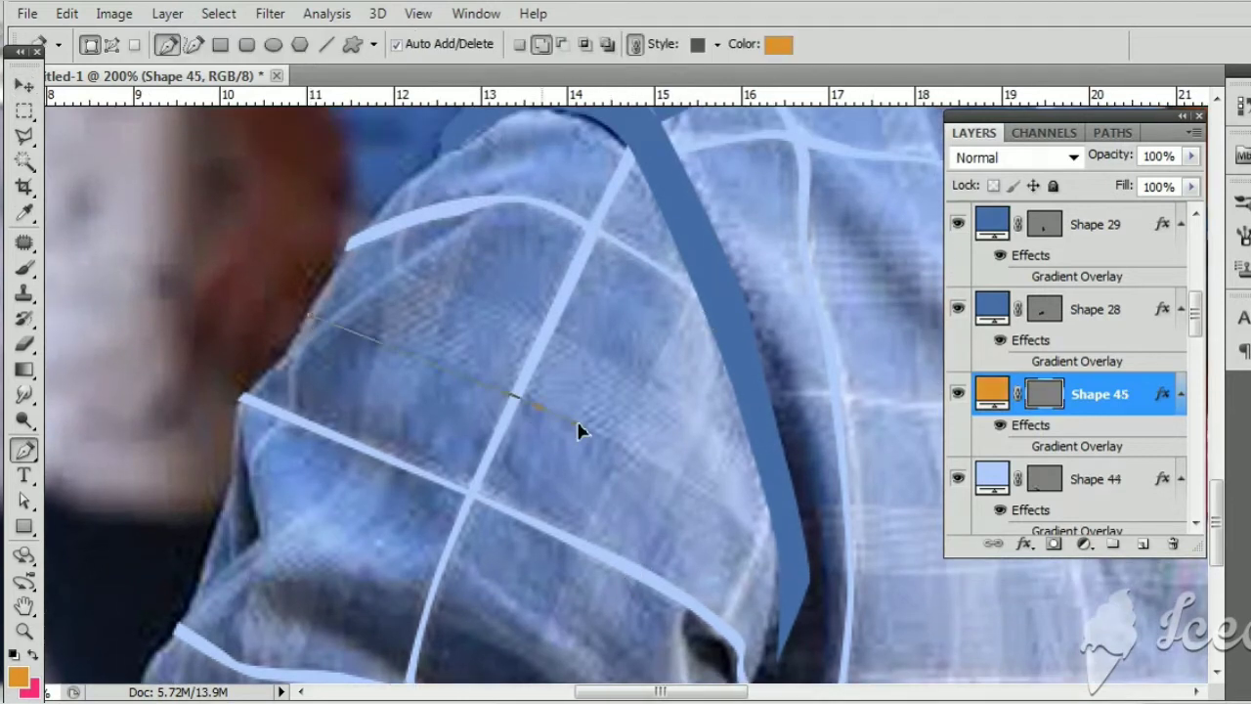
{"action": "left_click", "coordinate": [711, 508]}
{"action": "left_click", "coordinate": [782, 572]}
{"action": "left_click", "coordinate": [783, 498]}
{"action": "left_click_drag", "start_coordinate": [440, 276], "coordinate": [348, 279]}
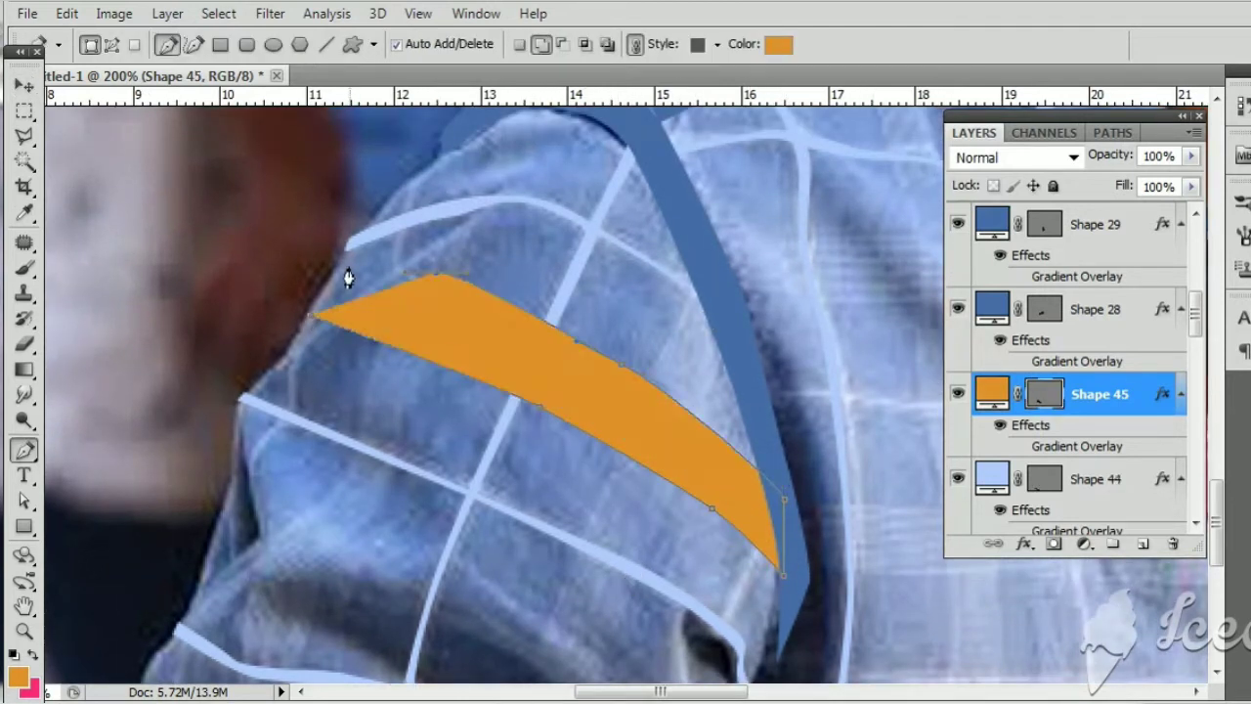
{"action": "left_click_drag", "start_coordinate": [309, 315], "coordinate": [312, 298]}
Step: Fill Shape 45 with light blue sampled from the image and set its opacity to 30%
{"action": "double_click", "coordinate": [991, 392]}
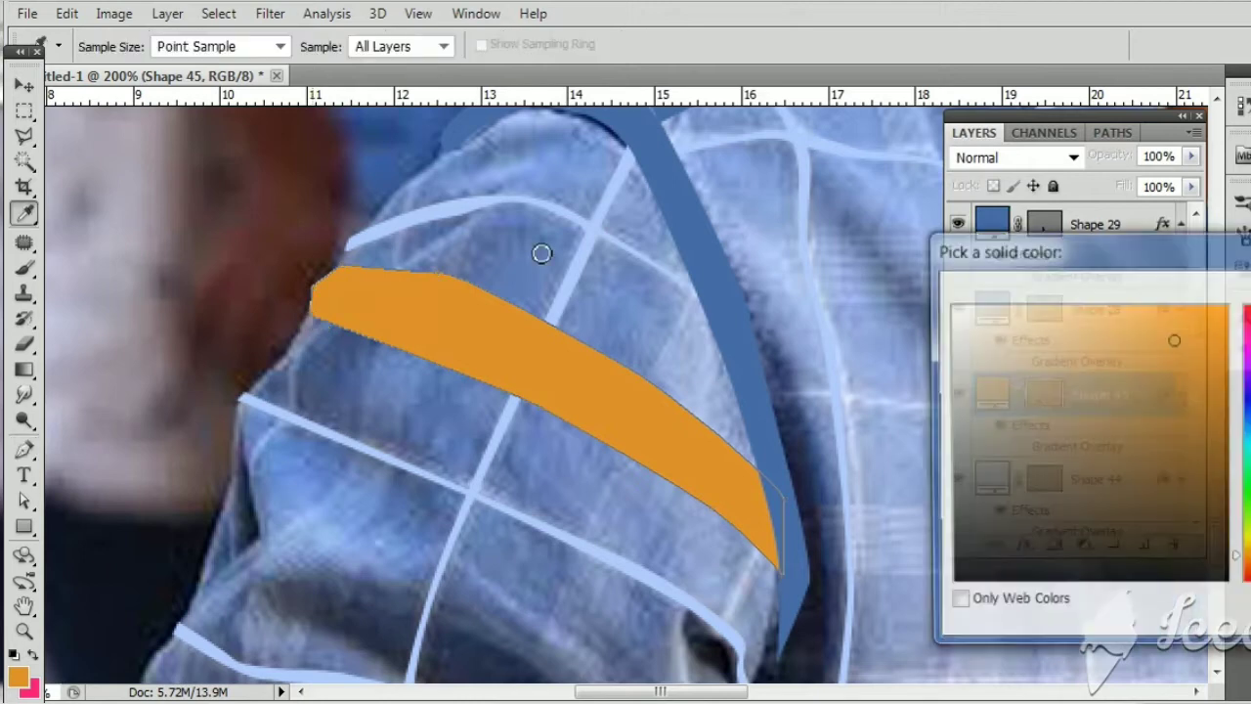
{"action": "left_click", "coordinate": [463, 198]}
{"action": "key", "text": "Return"}
{"action": "left_click", "coordinate": [1190, 155]}
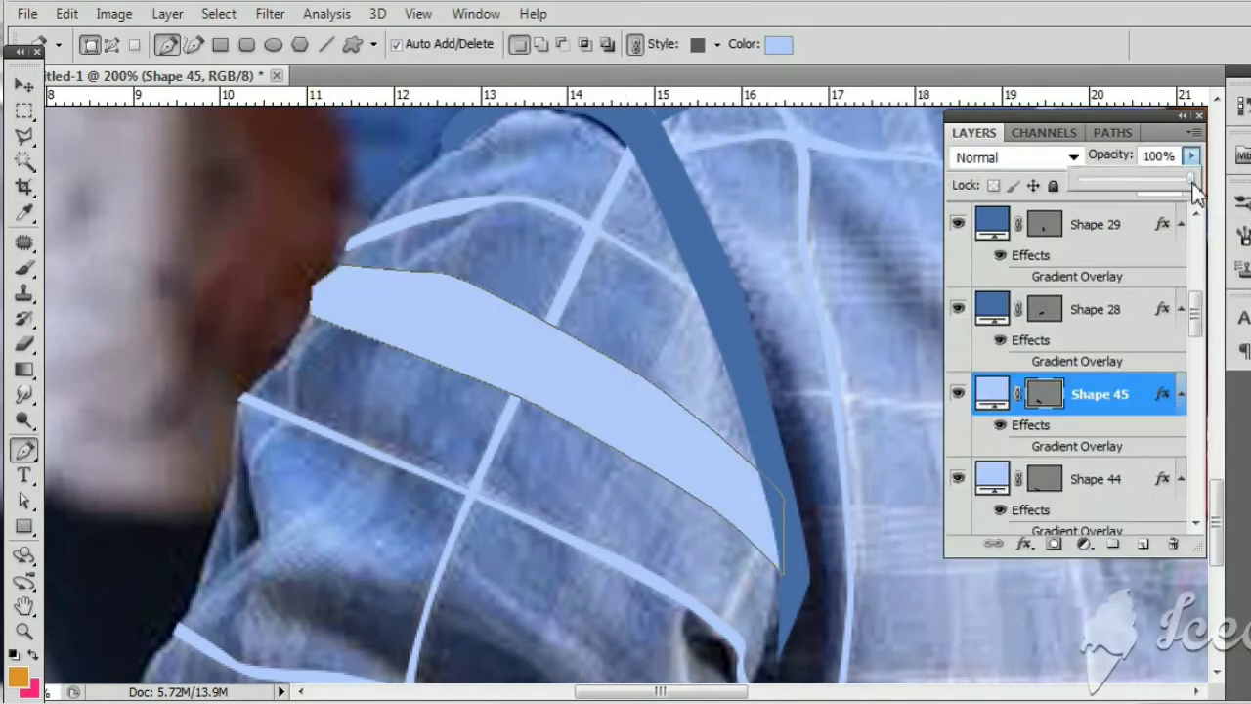
{"action": "left_click_drag", "start_coordinate": [1198, 196], "coordinate": [1106, 196]}
{"action": "scroll", "coordinate": [490, 500], "scroll_direction": "up", "scroll_amount": 1}
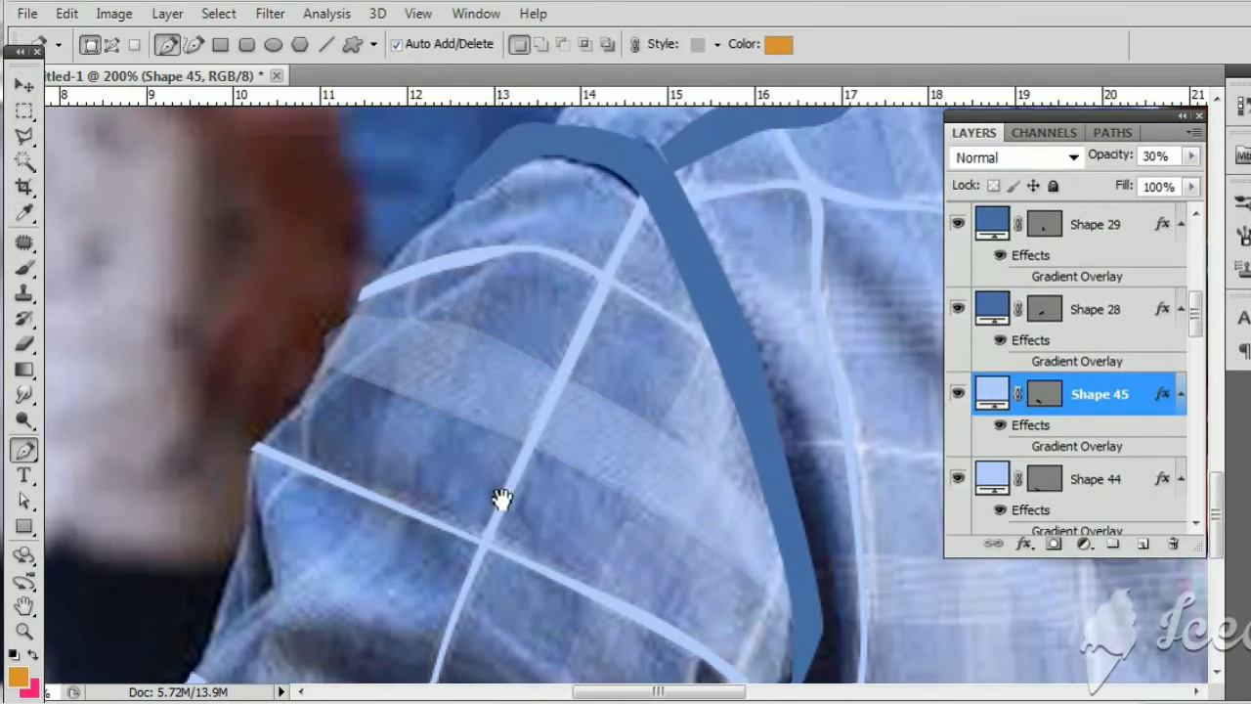
{"action": "scroll", "coordinate": [491, 499], "scroll_direction": "up", "scroll_amount": 1}
{"action": "left_click_drag", "start_coordinate": [493, 168], "coordinate": [501, 150]}
Step: Outline a wide band running down the sleeve, tracing both edges to the bottom
{"action": "left_click", "coordinate": [422, 345]}
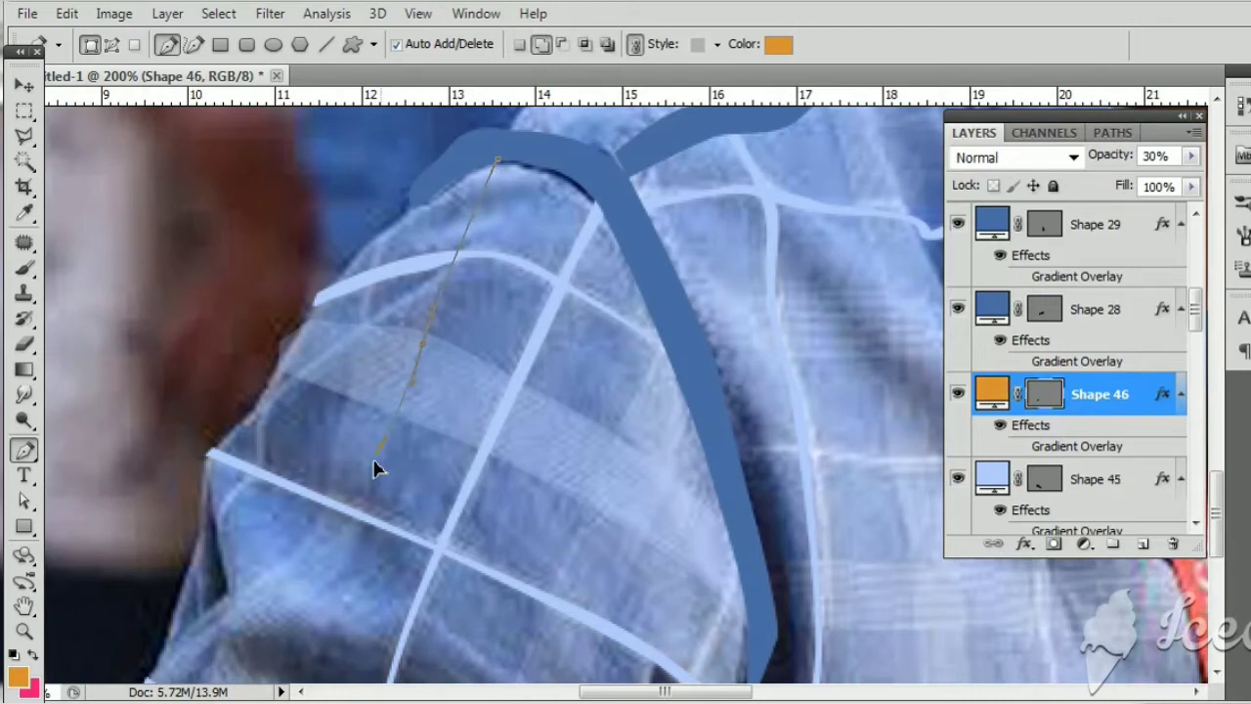
{"action": "scroll", "coordinate": [276, 623], "scroll_direction": "down", "scroll_amount": 3}
{"action": "scroll", "coordinate": [316, 410], "scroll_direction": "left", "scroll_amount": 1}
{"action": "left_click", "coordinate": [306, 383]}
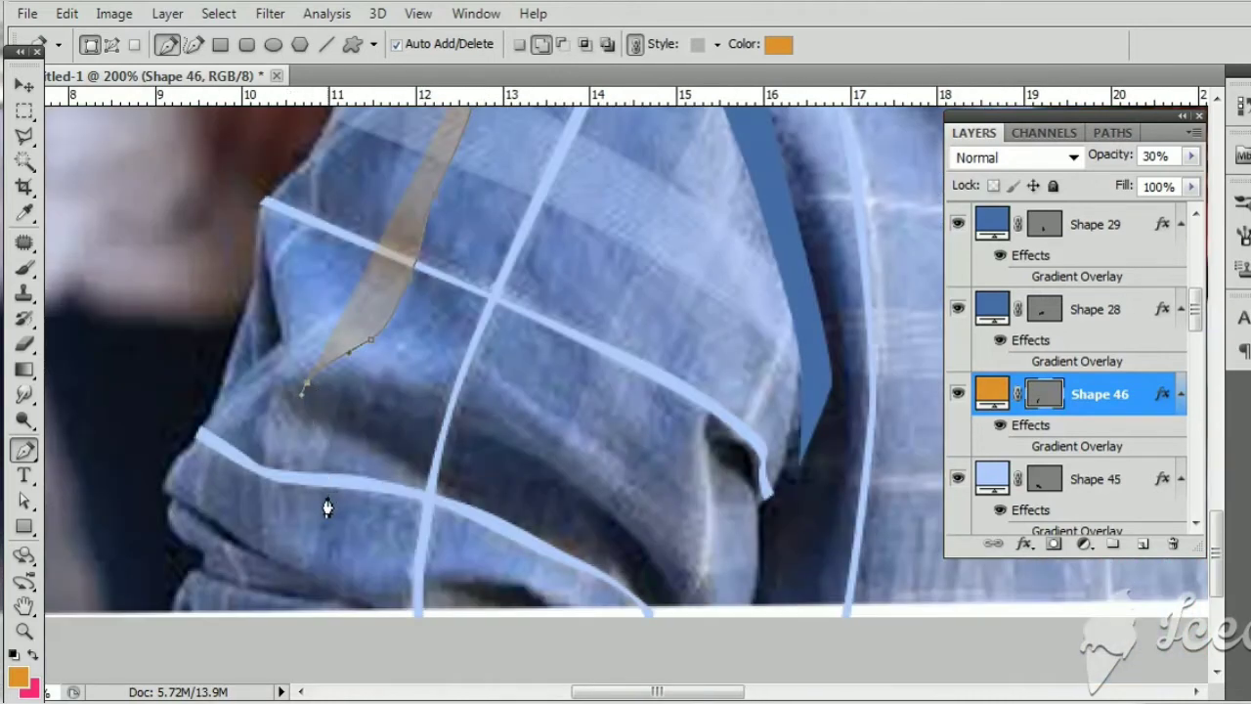
{"action": "left_click", "coordinate": [325, 484]}
{"action": "left_click", "coordinate": [315, 584]}
{"action": "left_click", "coordinate": [259, 621]}
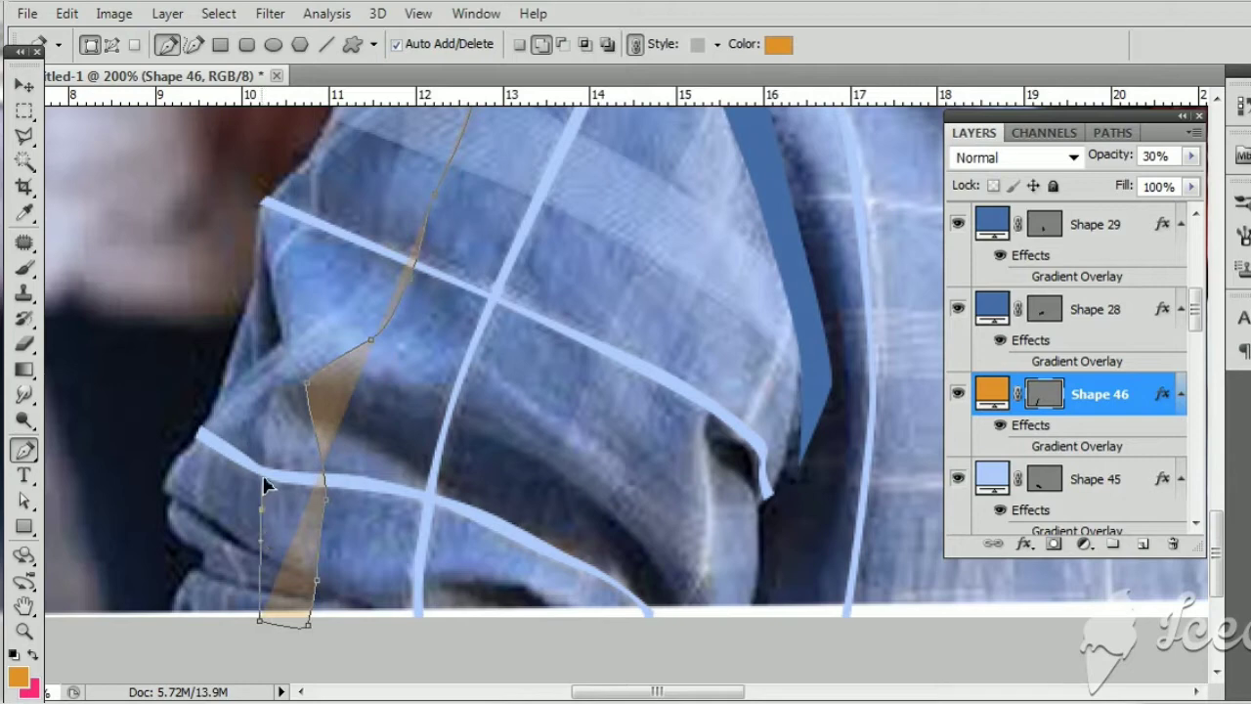
{"action": "left_click", "coordinate": [269, 398]}
{"action": "left_click", "coordinate": [316, 280]}
{"action": "left_click", "coordinate": [362, 242]}
{"action": "left_click", "coordinate": [373, 186]}
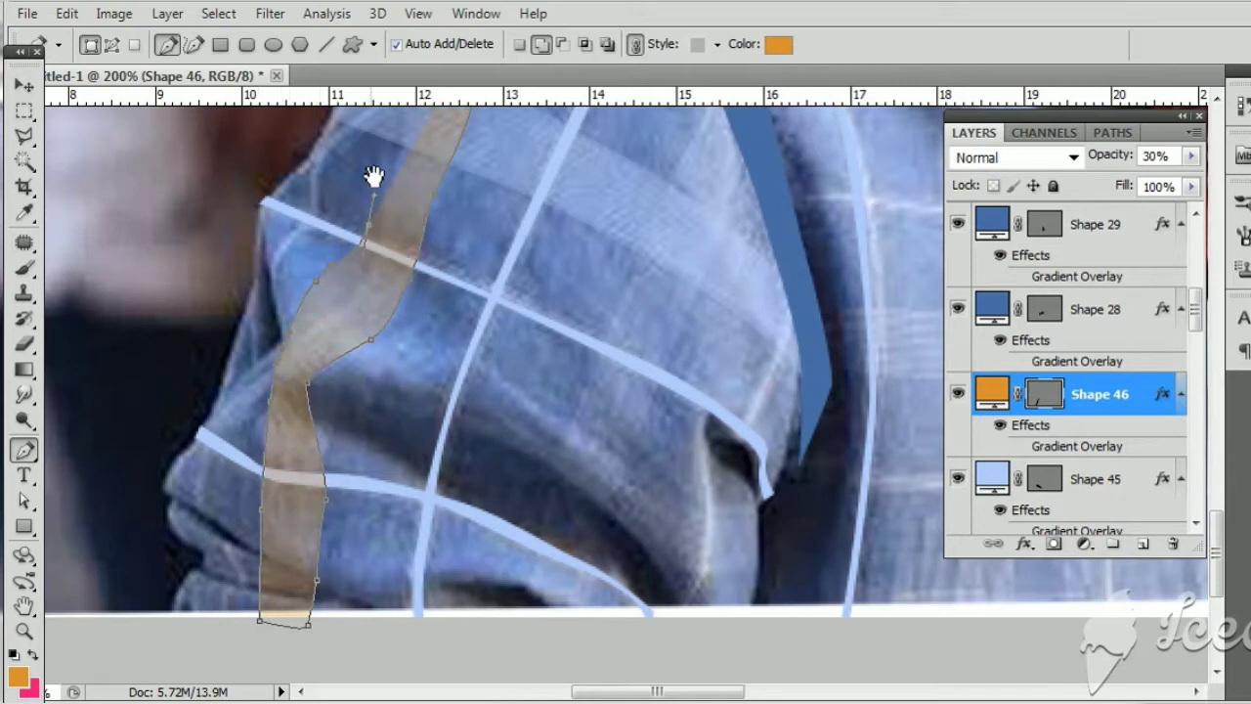
Step: Close the sleeve band at the shoulder and fill Shape 46 light blue
{"action": "left_click_drag", "start_coordinate": [375, 175], "coordinate": [368, 374]}
{"action": "left_click", "coordinate": [402, 284]}
{"action": "left_click", "coordinate": [429, 198]}
{"action": "left_click", "coordinate": [451, 158]}
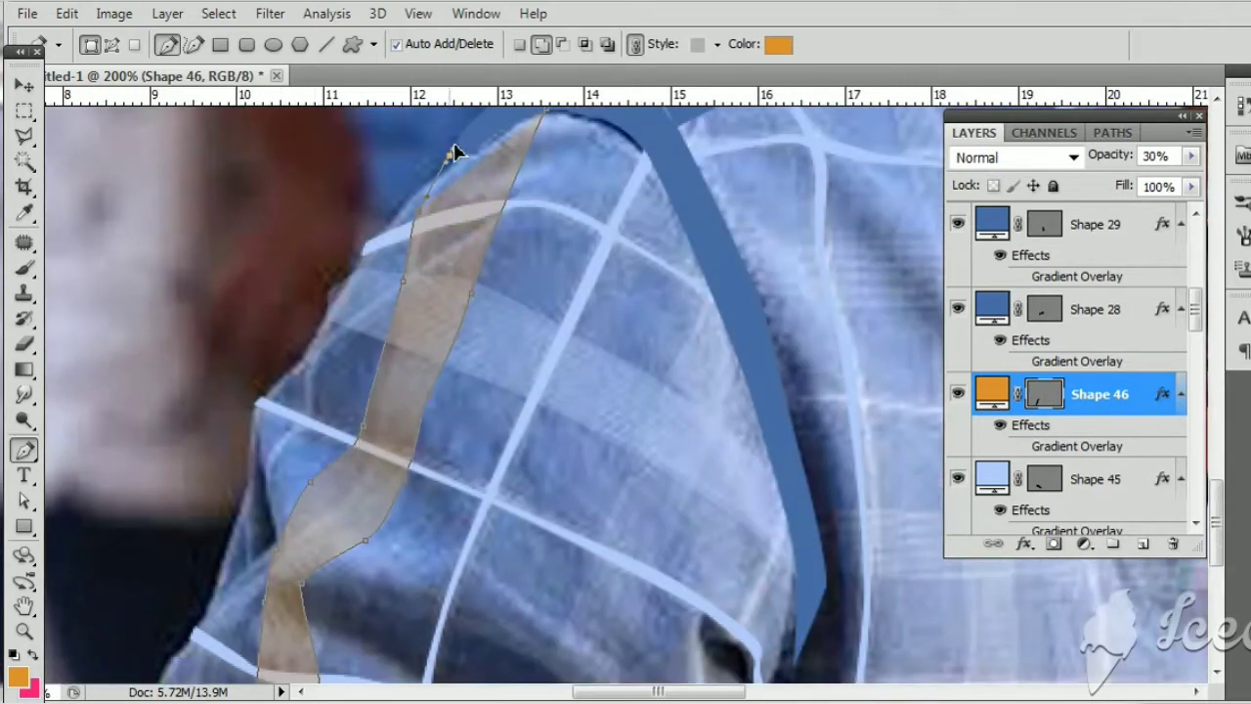
{"action": "left_click", "coordinate": [547, 116]}
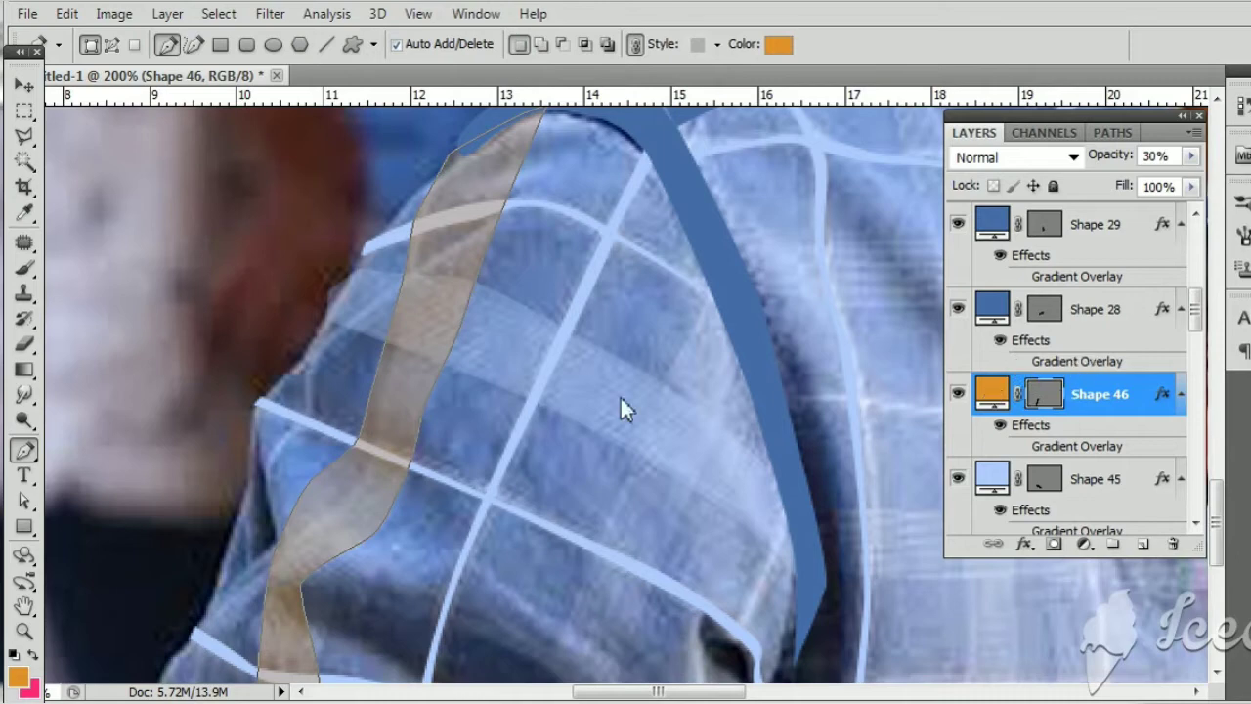
{"action": "double_click", "coordinate": [992, 391]}
{"action": "left_click", "coordinate": [514, 346]}
{"action": "key", "text": "Return"}
{"action": "left_click_drag", "start_coordinate": [513, 346], "coordinate": [372, 438]}
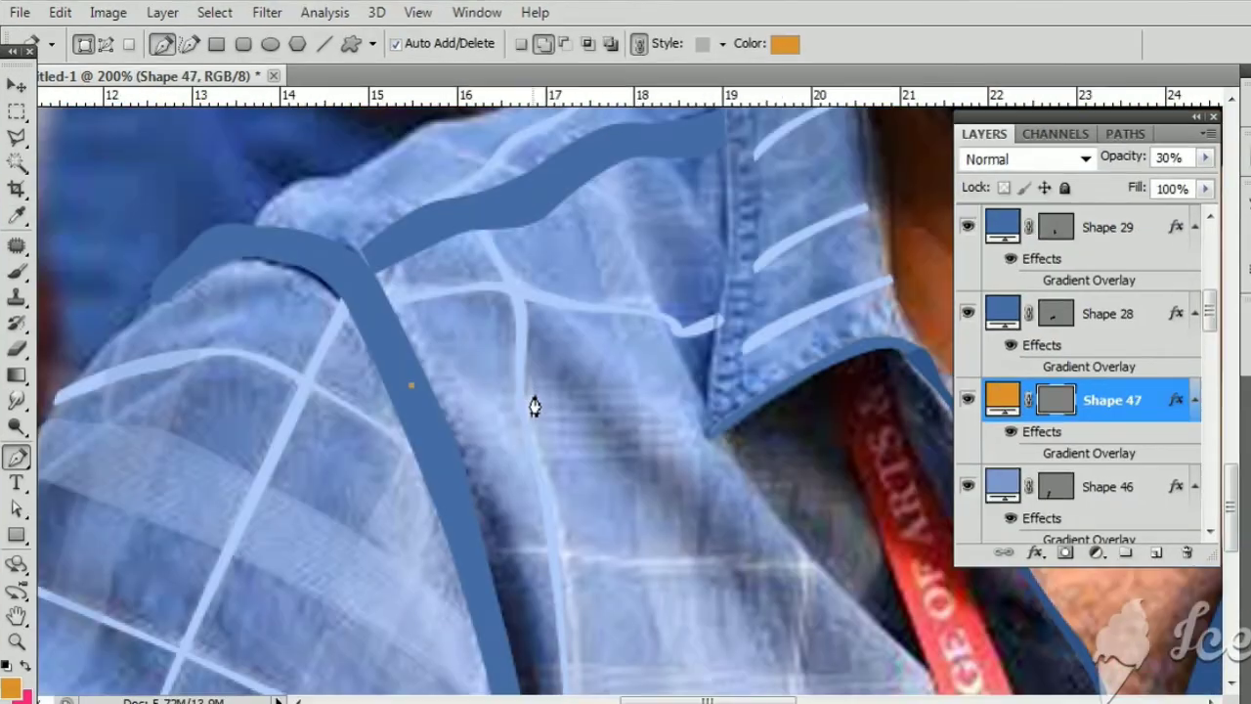
Step: Draw a wide band across the chest as Shape 47 and fill it blue
{"action": "left_click", "coordinate": [669, 393]}
{"action": "left_click", "coordinate": [727, 426]}
{"action": "left_click", "coordinate": [736, 465]}
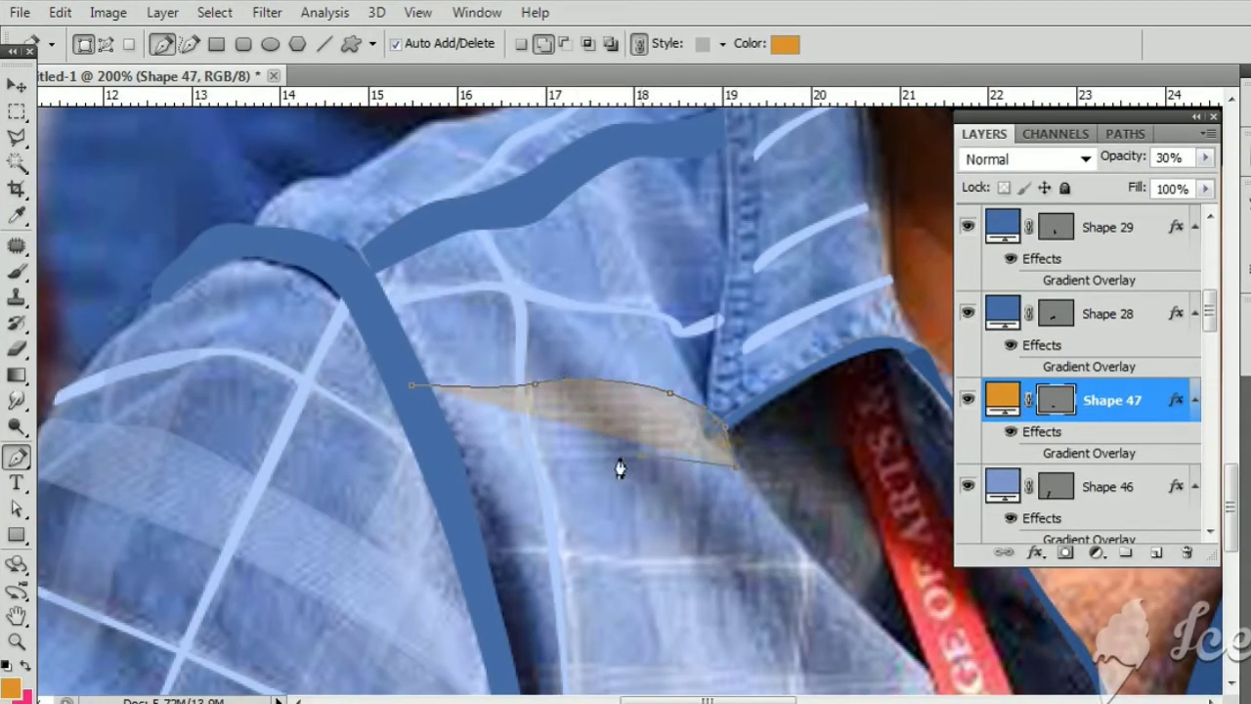
{"action": "left_click", "coordinate": [602, 457]}
{"action": "left_click_drag", "start_coordinate": [541, 458], "coordinate": [563, 459]}
{"action": "left_click_drag", "start_coordinate": [430, 461], "coordinate": [415, 436]}
{"action": "left_click", "coordinate": [411, 396]}
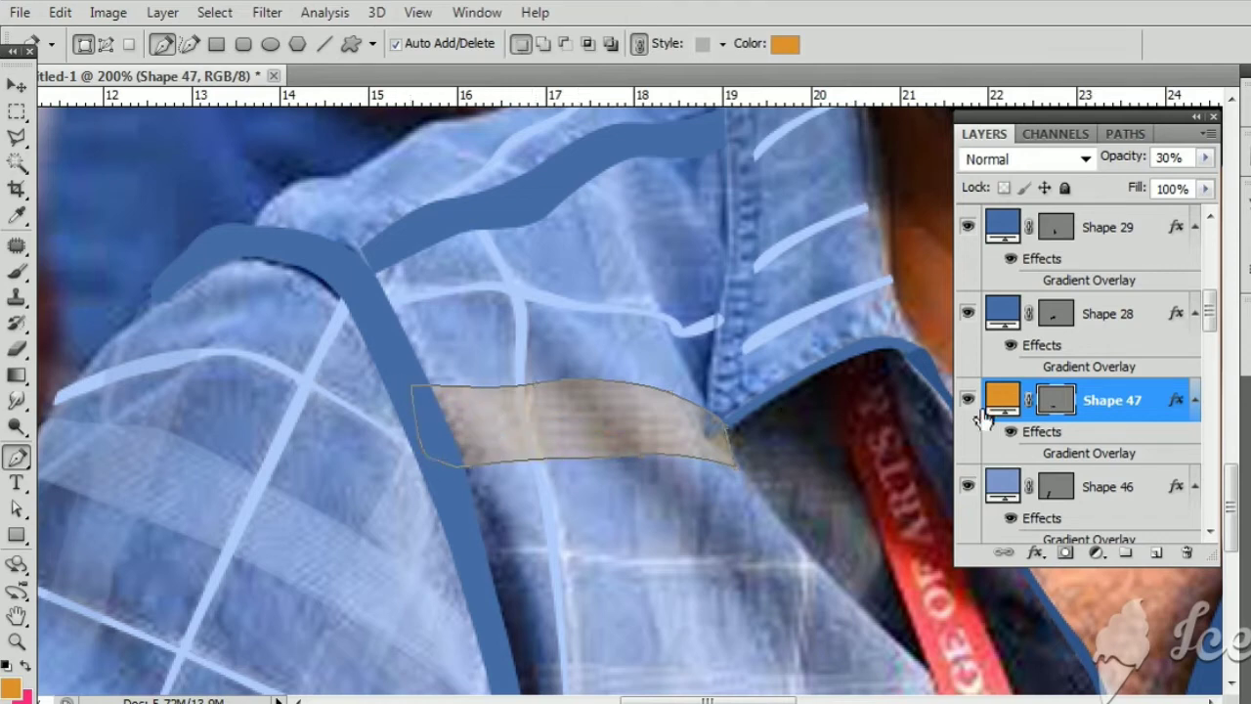
{"action": "left_click", "coordinate": [179, 475]}
{"action": "key", "text": "Return"}
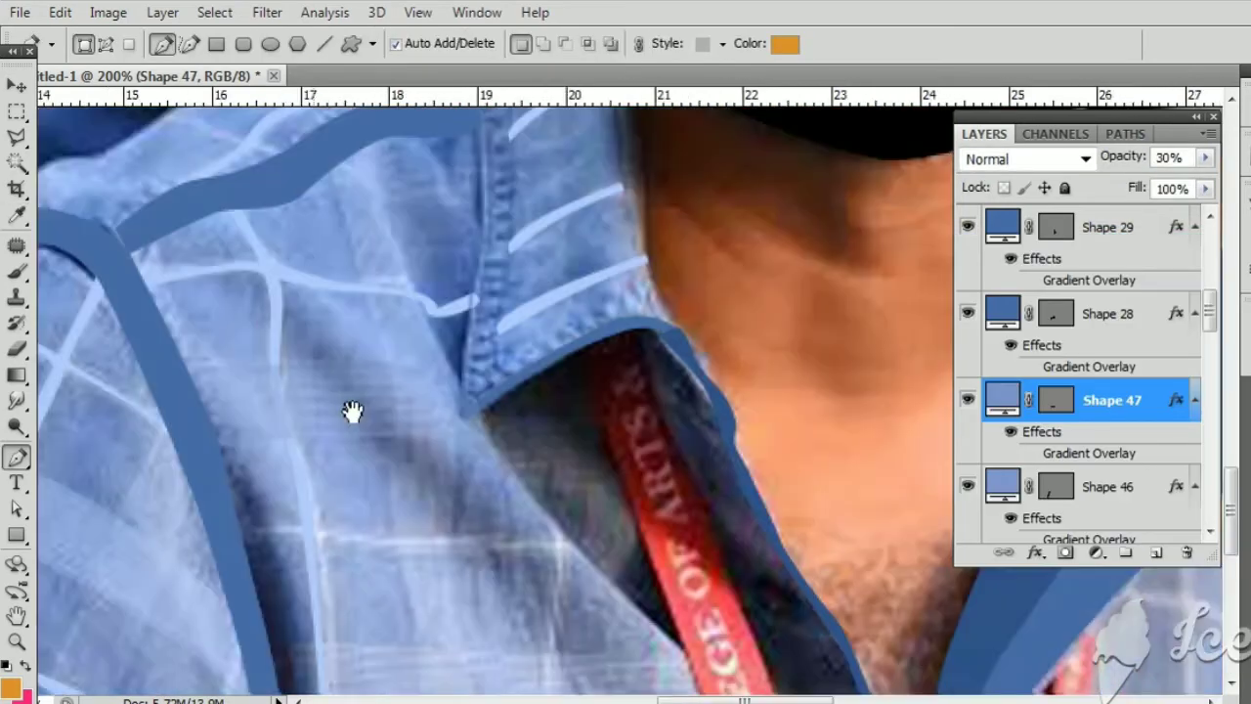
{"action": "left_click_drag", "start_coordinate": [355, 413], "coordinate": [447, 285]}
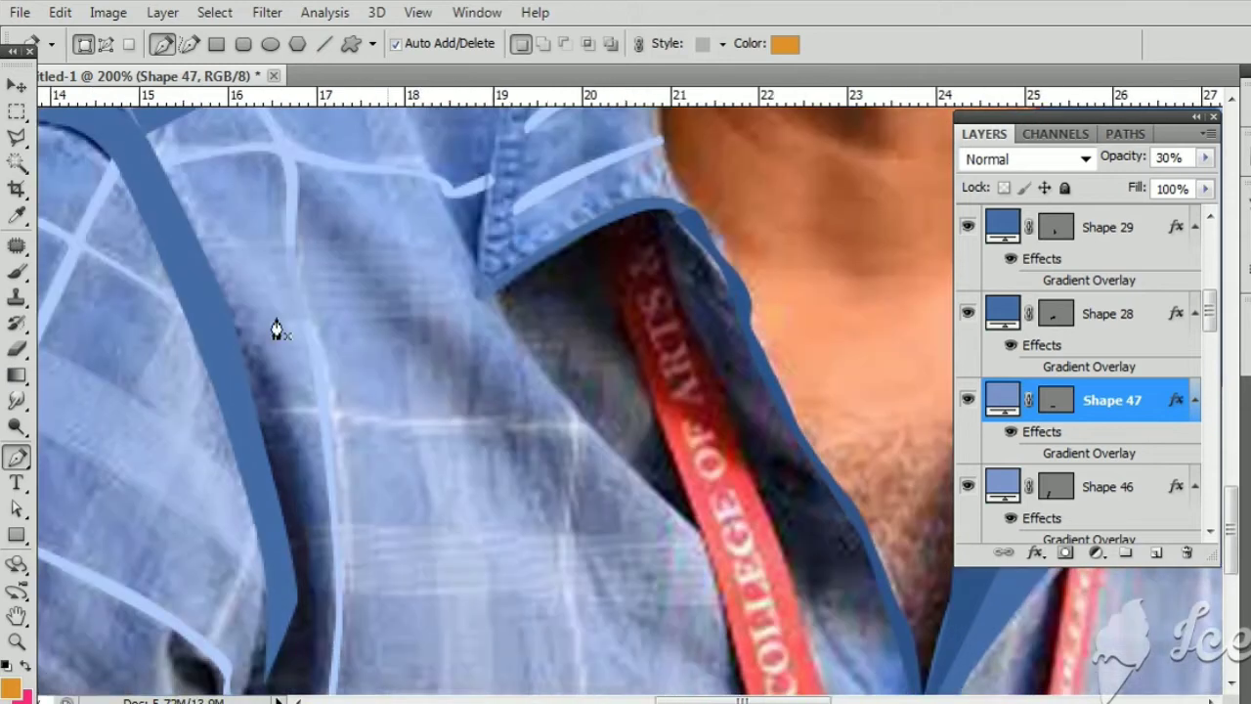
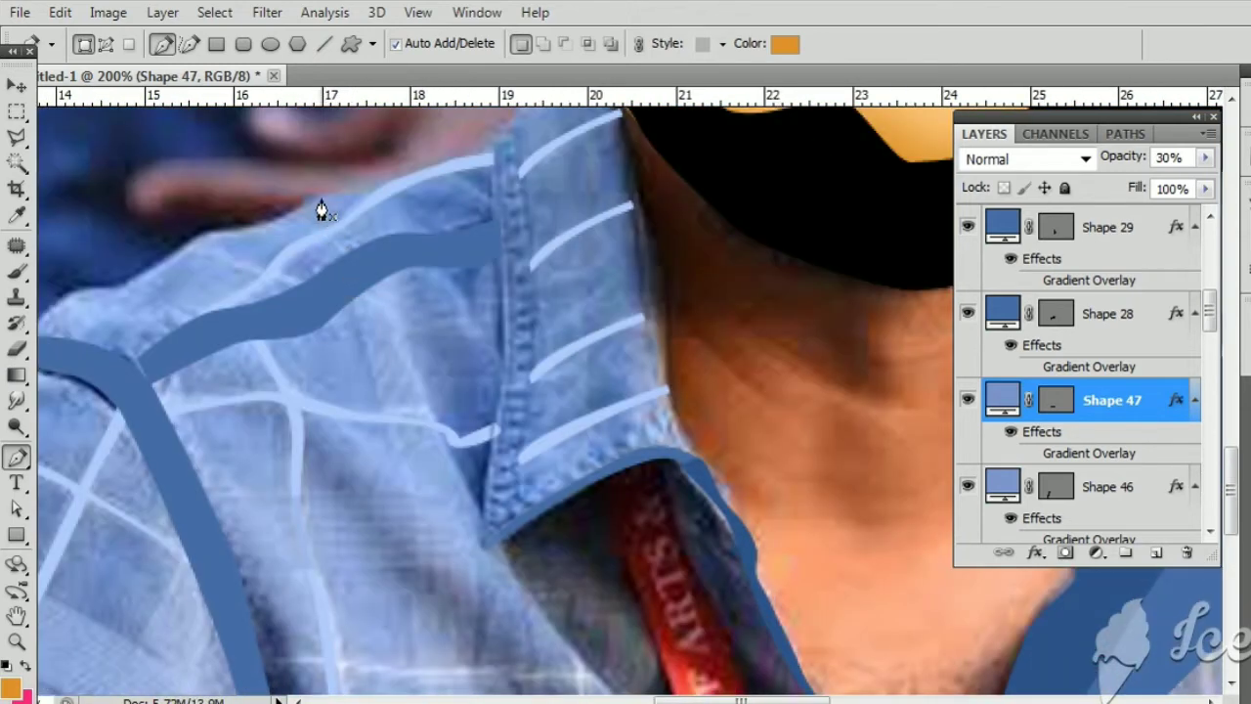
Step: Trace the left edge and lower end of a vertical stripe down the shirt front
{"action": "left_click", "coordinate": [321, 211]}
{"action": "left_click", "coordinate": [406, 536]}
{"action": "scroll", "coordinate": [424, 371], "scroll_direction": "down", "scroll_amount": 3}
{"action": "left_click_drag", "start_coordinate": [424, 369], "coordinate": [417, 395]}
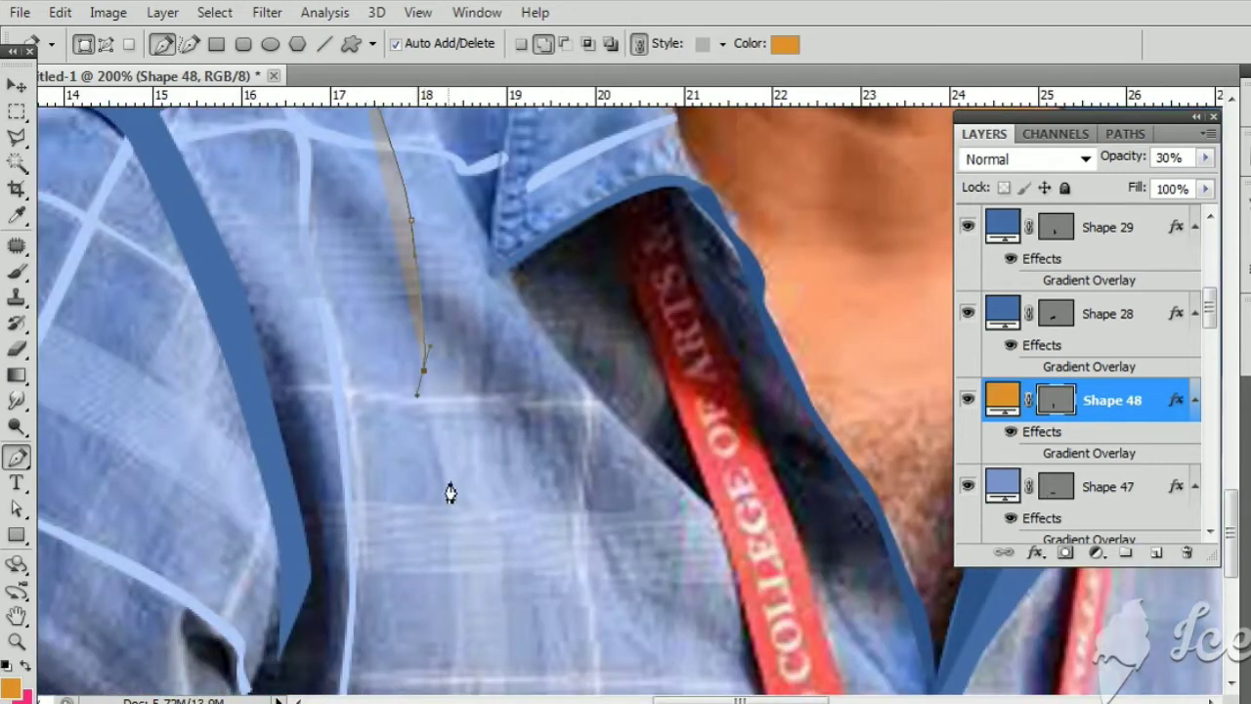
{"action": "left_click", "coordinate": [448, 498]}
{"action": "left_click_drag", "start_coordinate": [456, 589], "coordinate": [458, 602]}
{"action": "scroll", "coordinate": [475, 377], "scroll_direction": "down", "scroll_amount": 3}
{"action": "left_click_drag", "start_coordinate": [462, 488], "coordinate": [462, 510]}
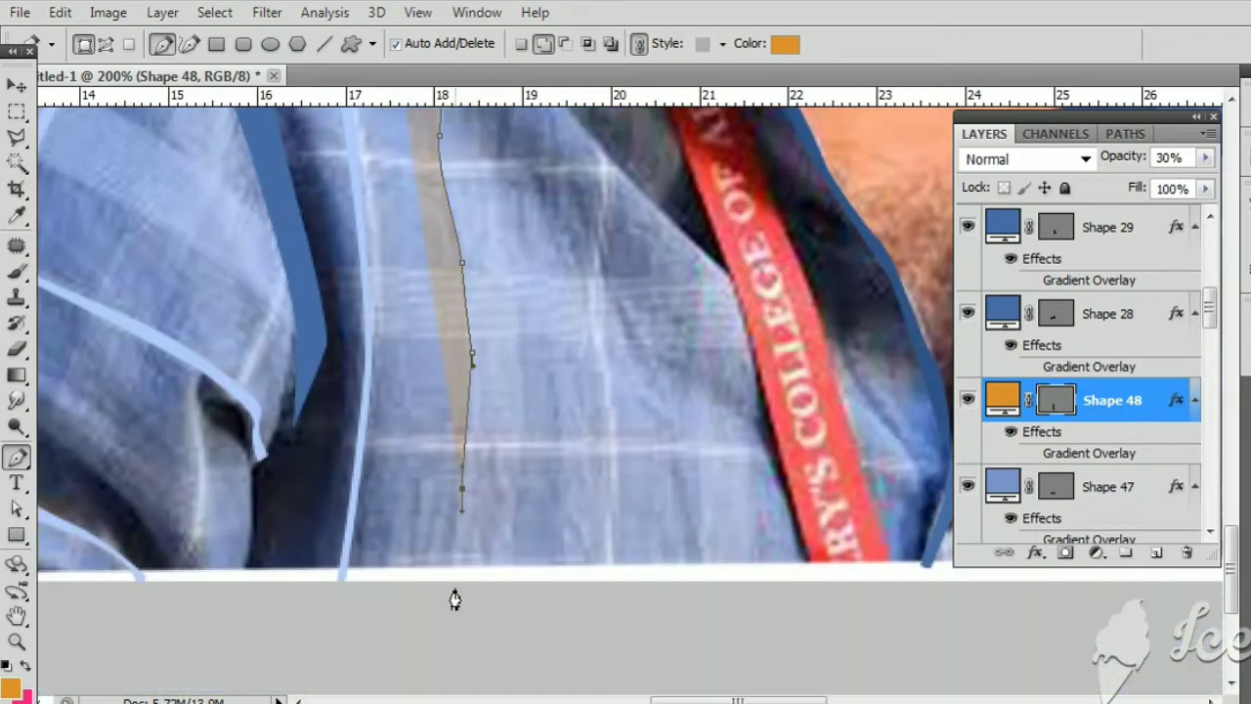
{"action": "left_click", "coordinate": [450, 590]}
{"action": "left_click", "coordinate": [522, 597]}
Step: Trace the stripe's curved right edge back up and close the shape
{"action": "left_click", "coordinate": [522, 365]}
{"action": "left_click_drag", "start_coordinate": [527, 274], "coordinate": [538, 326]}
{"action": "scroll", "coordinate": [532, 360], "scroll_direction": "up", "scroll_amount": 3}
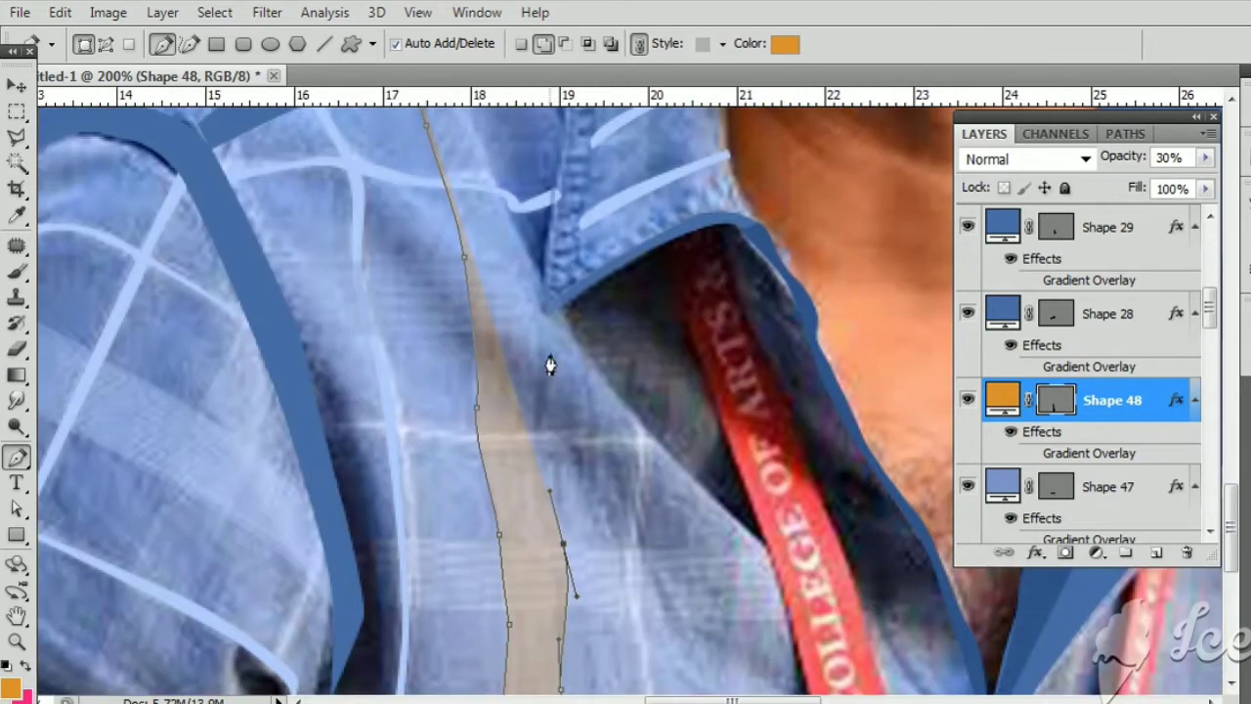
{"action": "left_click", "coordinate": [525, 201]}
{"action": "scroll", "coordinate": [486, 360], "scroll_direction": "up", "scroll_amount": 3}
{"action": "left_click", "coordinate": [482, 235]}
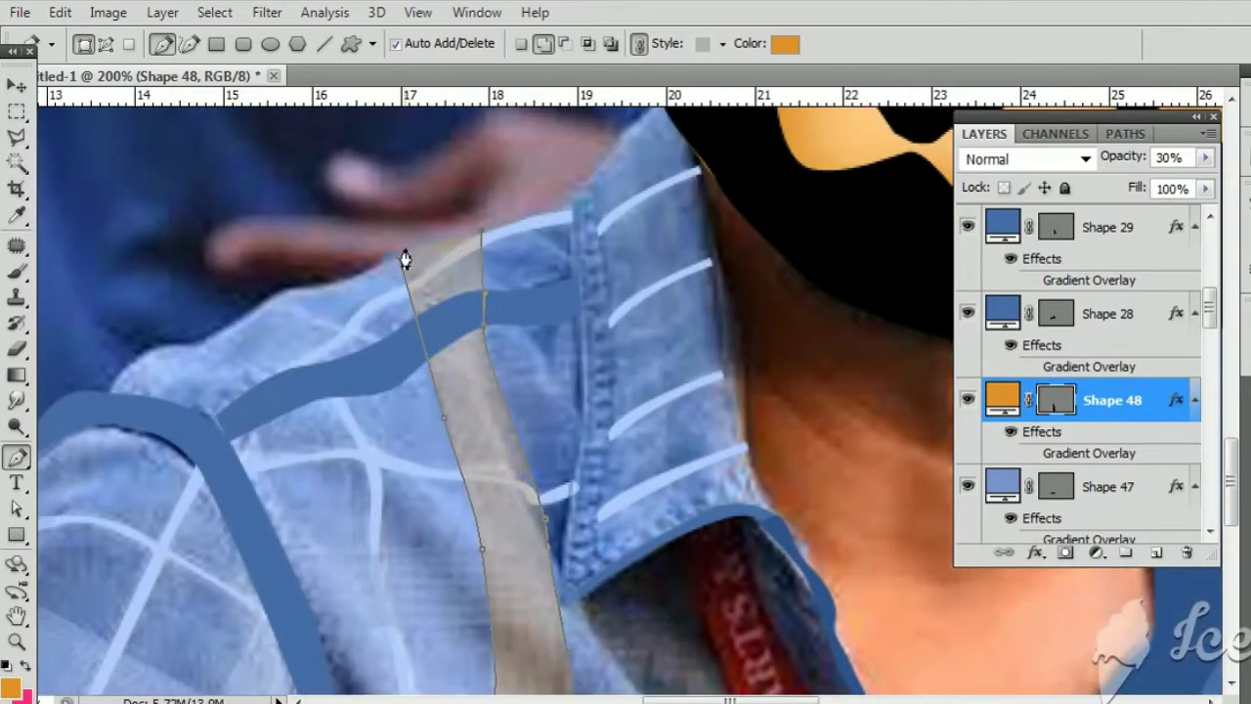
{"action": "left_click", "coordinate": [401, 256]}
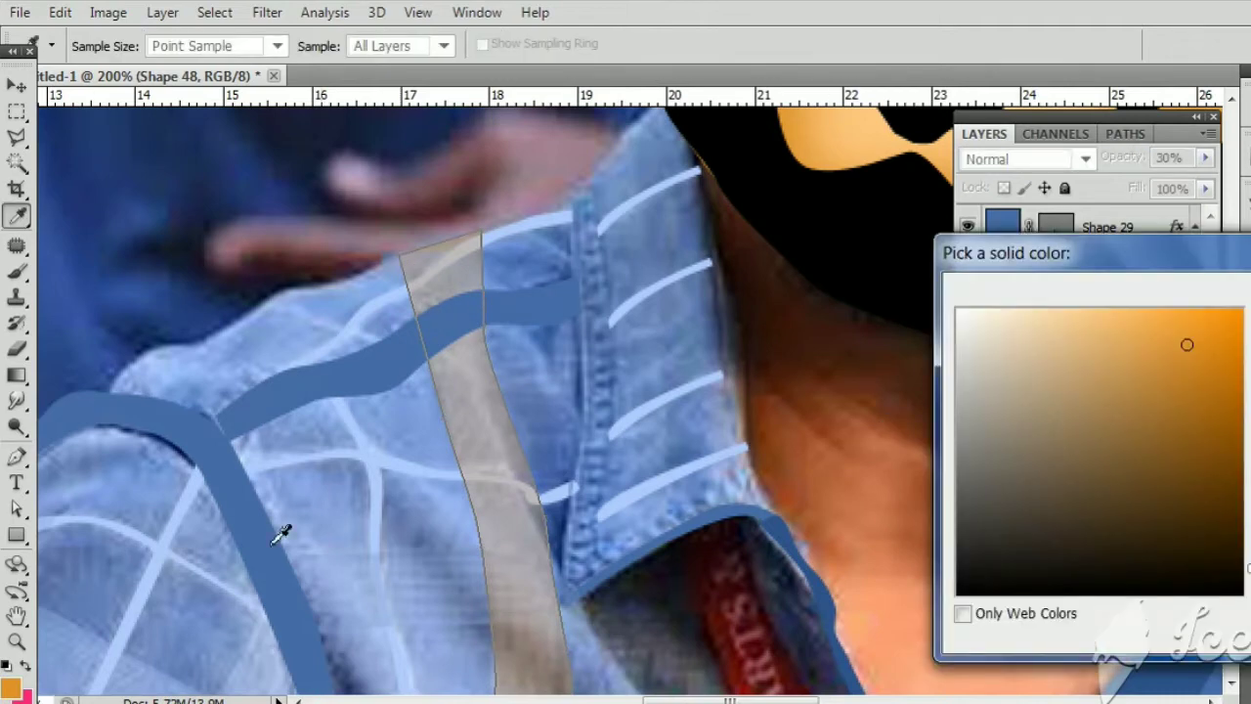
Step: Fill the stripe with light blue sampled from the shirt and finish it
{"action": "left_click", "coordinate": [126, 684]}
{"action": "key", "text": "Return"}
{"action": "scroll", "coordinate": [506, 456], "scroll_direction": "down", "scroll_amount": 1}
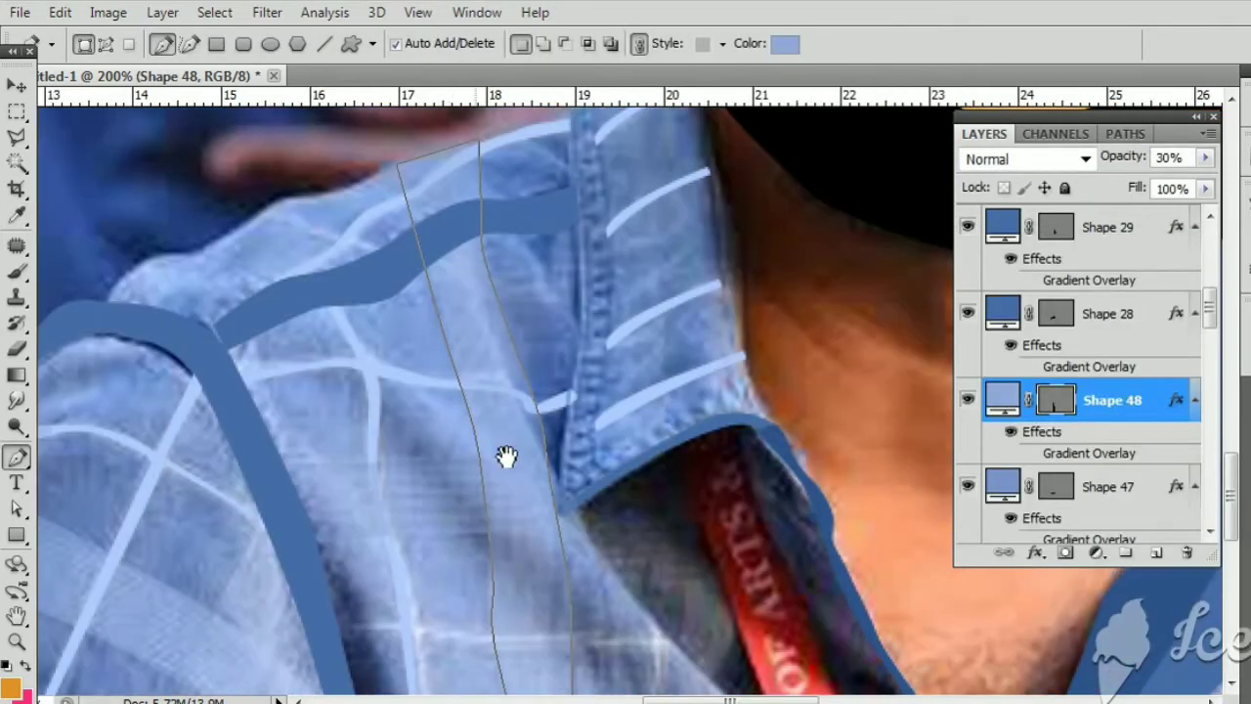
{"action": "key", "text": "Return"}
Step: Outline a closed collar-edge shape from the collar tip and commit it
{"action": "left_click", "coordinate": [564, 498]}
{"action": "scroll", "coordinate": [613, 396], "scroll_direction": "up", "scroll_amount": 1}
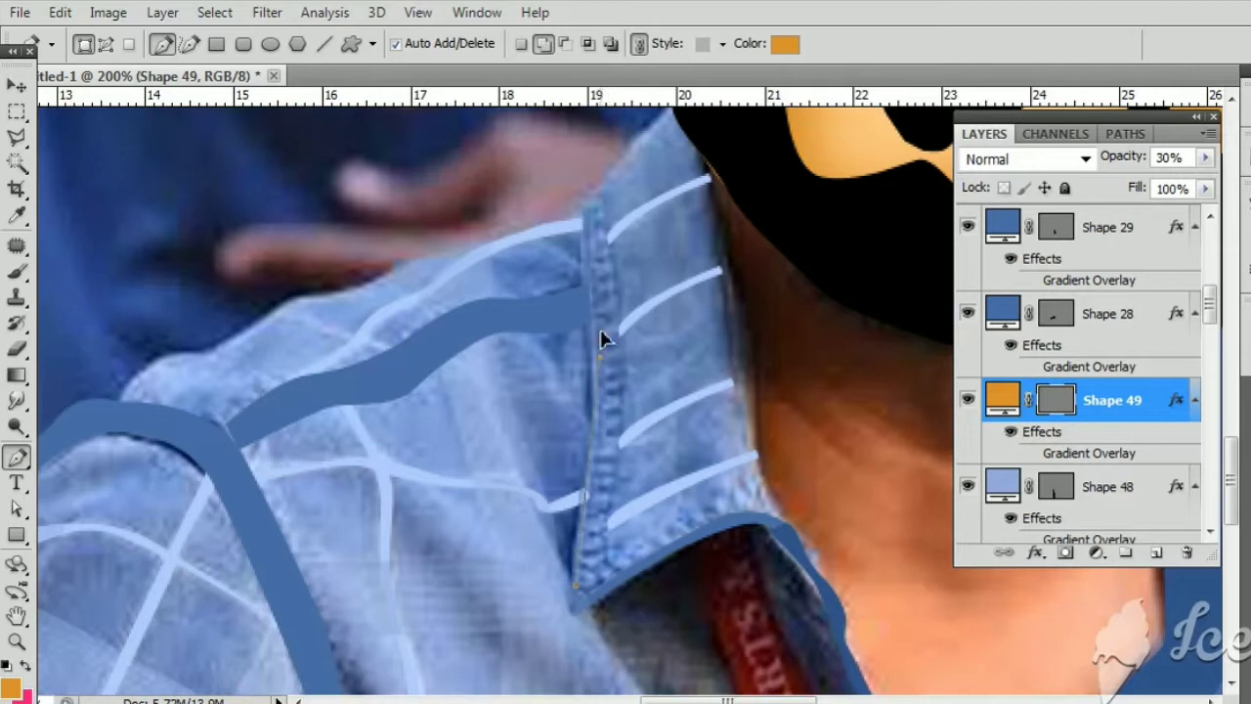
{"action": "left_click", "coordinate": [573, 223]}
{"action": "left_click", "coordinate": [497, 247]}
{"action": "left_click", "coordinate": [490, 344]}
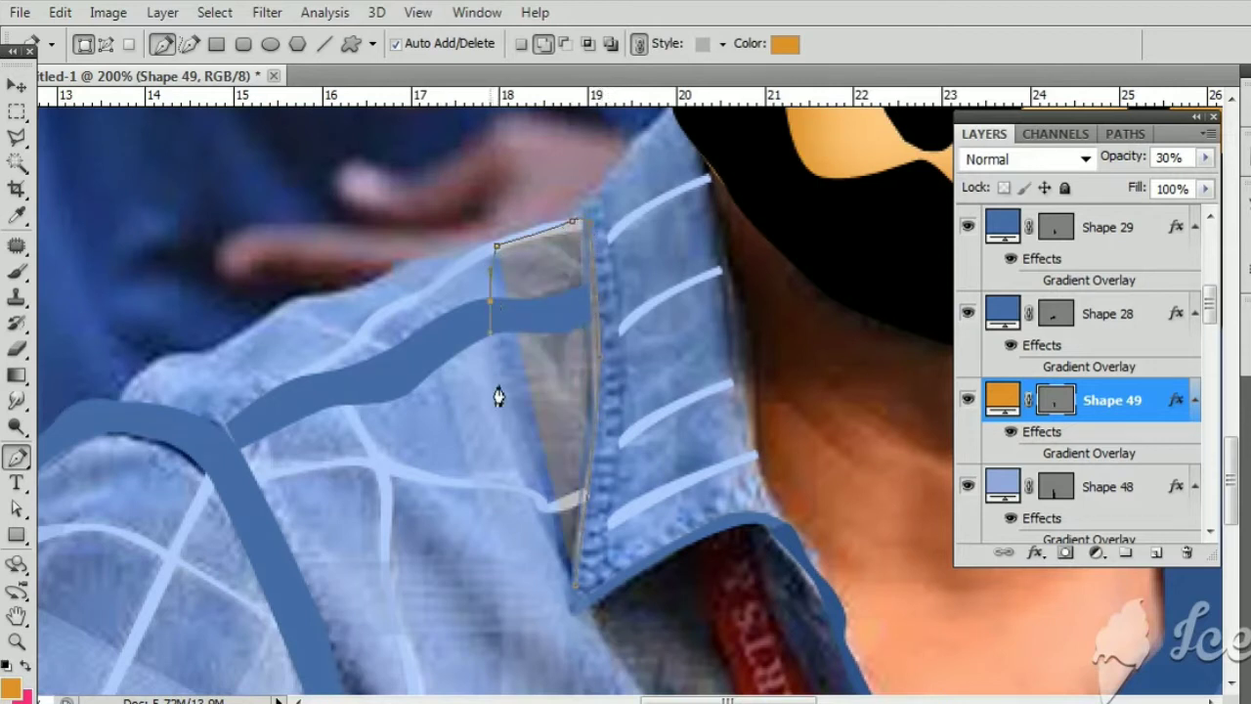
{"action": "left_click", "coordinate": [505, 436]}
{"action": "left_click", "coordinate": [526, 500]}
{"action": "left_click", "coordinate": [572, 589]}
{"action": "key", "text": "Return"}
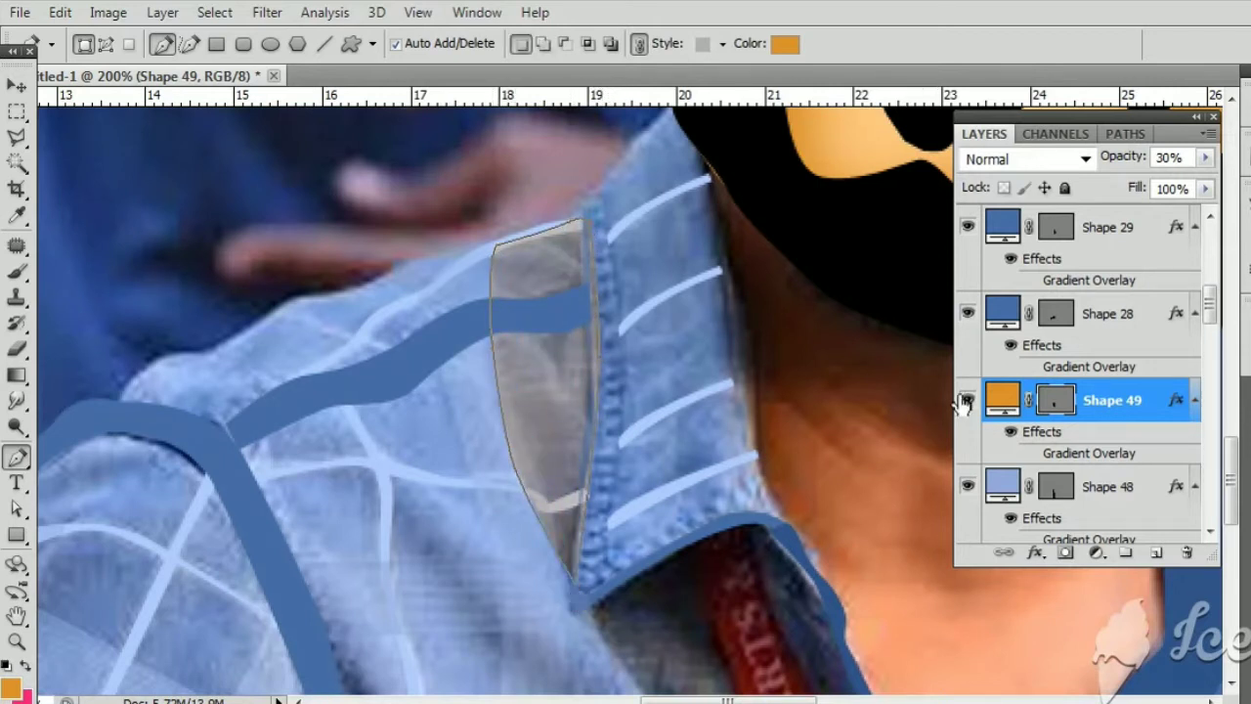
Step: Hide the collar shape and recolour it with a blue sampled from the canvas
{"action": "left_click", "coordinate": [968, 400]}
{"action": "double_click", "coordinate": [1003, 400]}
{"action": "left_click", "coordinate": [553, 440]}
{"action": "key", "text": "Return"}
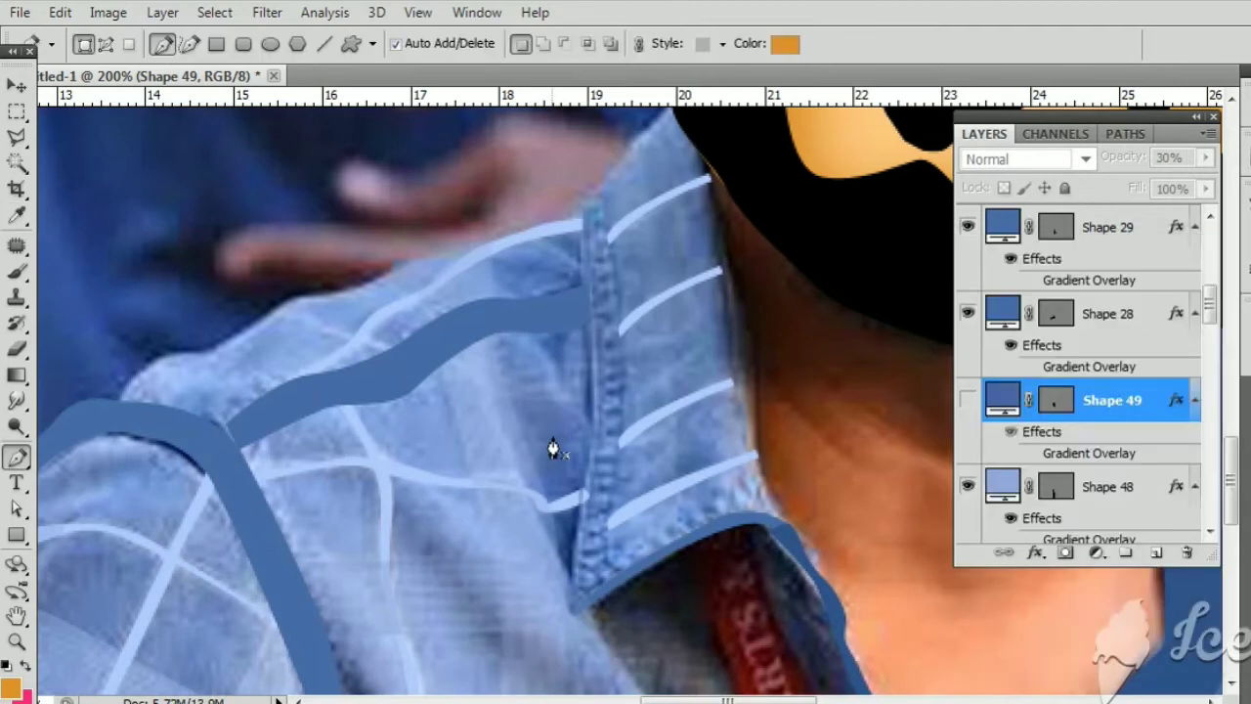
{"action": "key", "text": "3"}
{"action": "mouse_move", "coordinate": [581, 391]}
{"action": "left_mouse_down"}
{"action": "mouse_move", "coordinate": [516, 299]}
{"action": "mouse_move", "coordinate": [573, 446]}
{"action": "mouse_move", "coordinate": [201, 440]}
{"action": "left_mouse_up"}
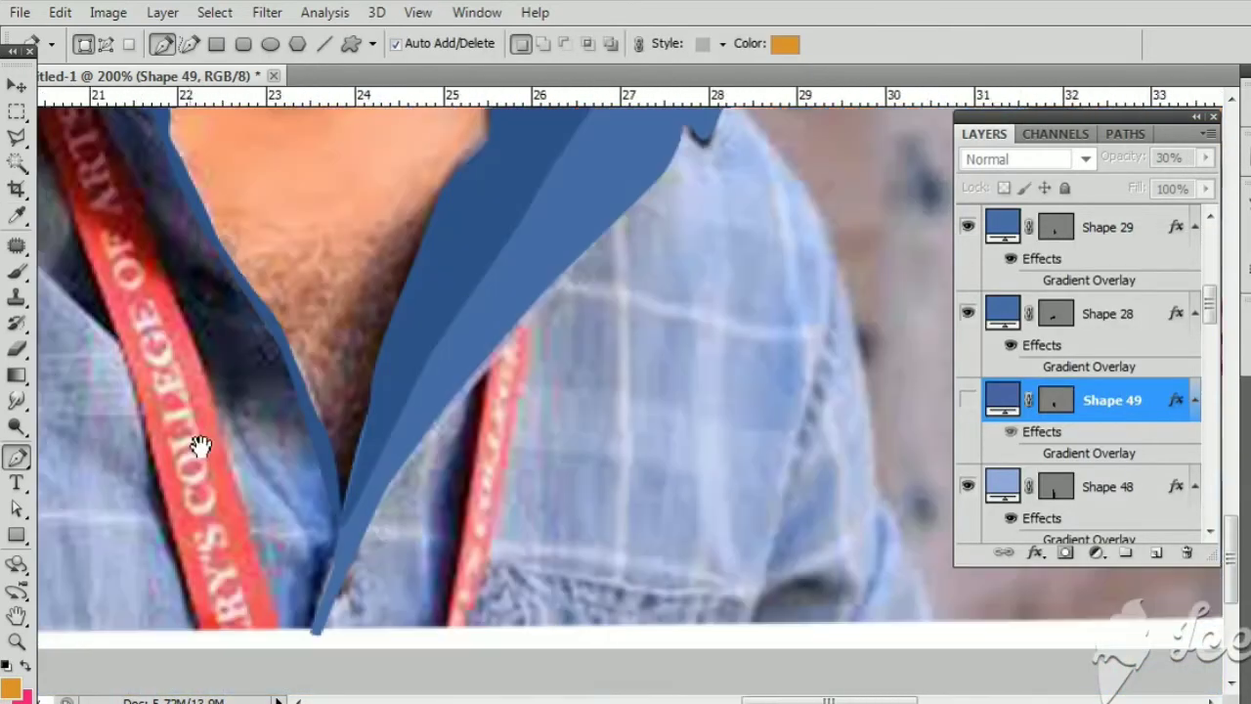
Step: Draw a pocket shape filled with the dark shirt blue at 100% opacity
{"action": "left_click", "coordinate": [486, 562]}
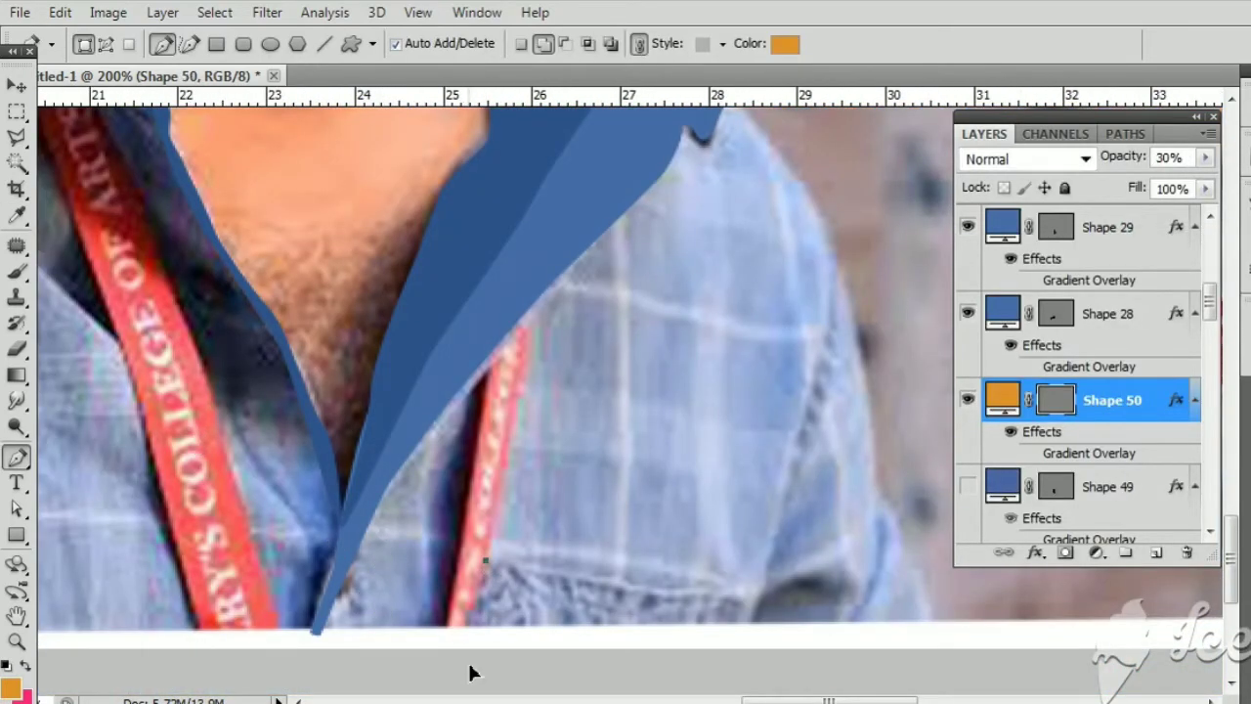
{"action": "left_click_drag", "start_coordinate": [469, 655], "coordinate": [557, 666]}
{"action": "left_click", "coordinate": [721, 662]}
{"action": "left_click", "coordinate": [746, 587]}
{"action": "left_click", "coordinate": [486, 563]}
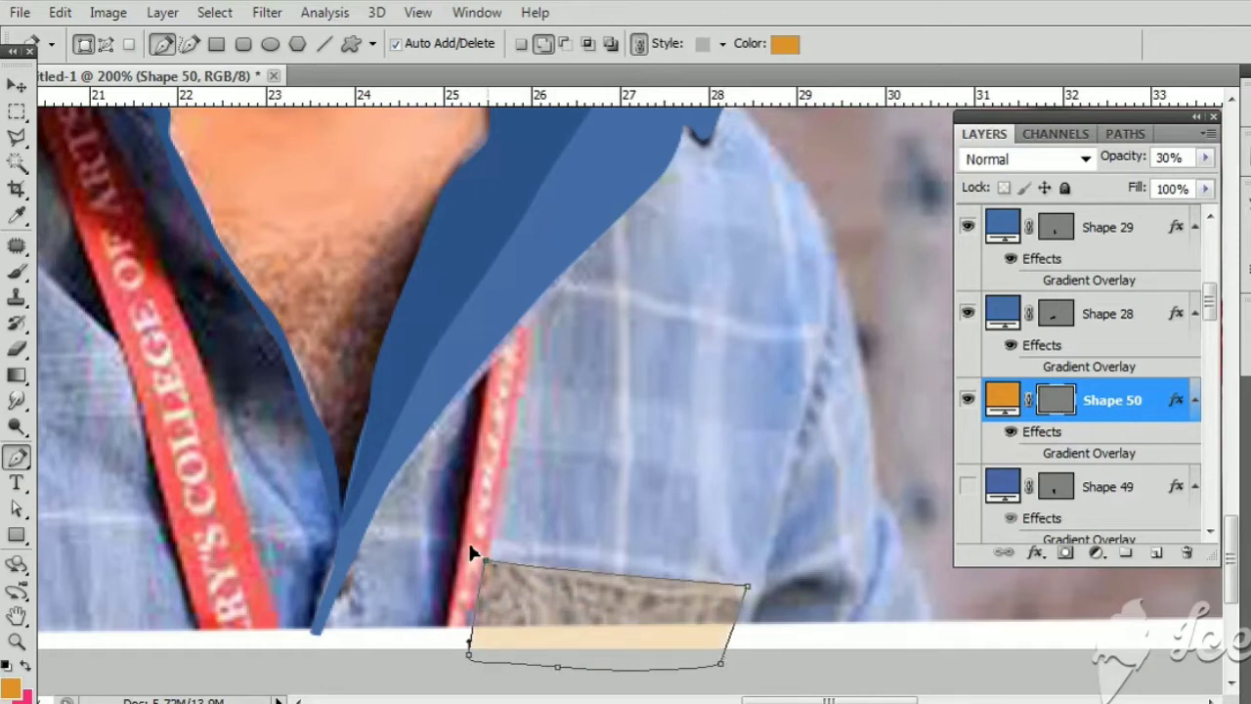
{"action": "double_click", "coordinate": [1003, 400]}
{"action": "left_click", "coordinate": [462, 364]}
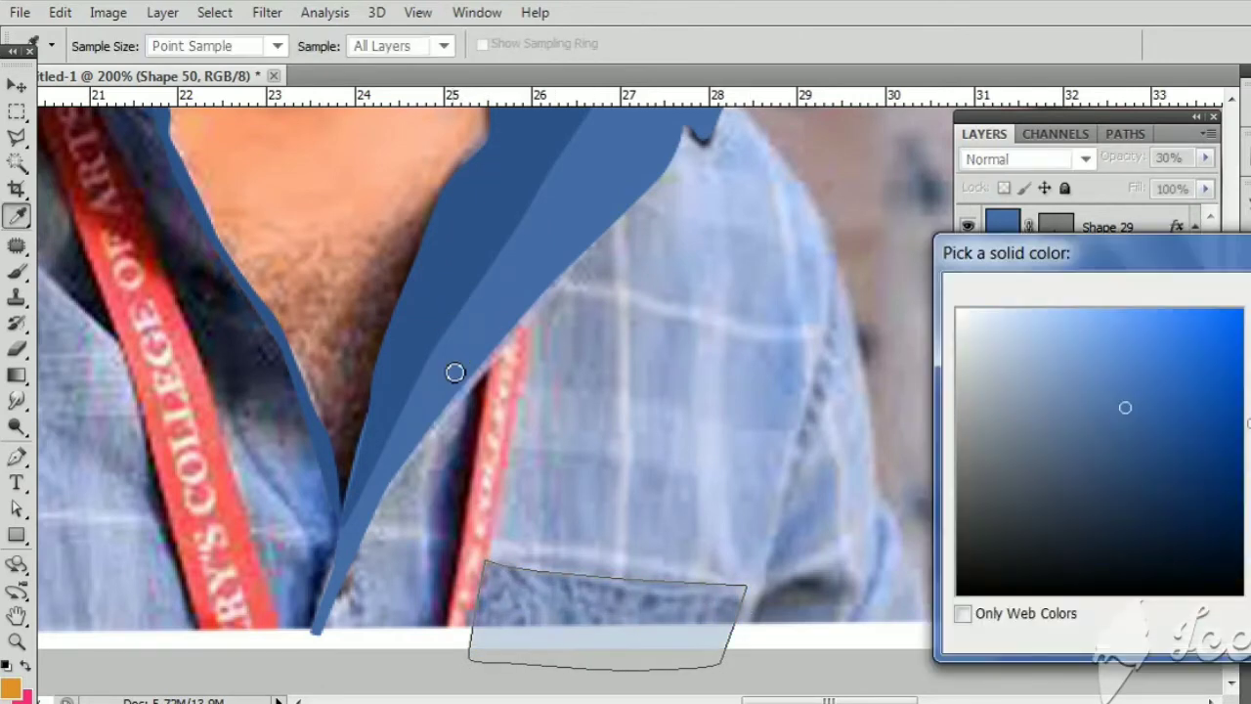
{"action": "key", "text": "Return"}
{"action": "key", "text": "v"}
{"action": "key", "text": "0"}
Step: Add a curved light blue stripe above the pocket
{"action": "key", "text": "p"}
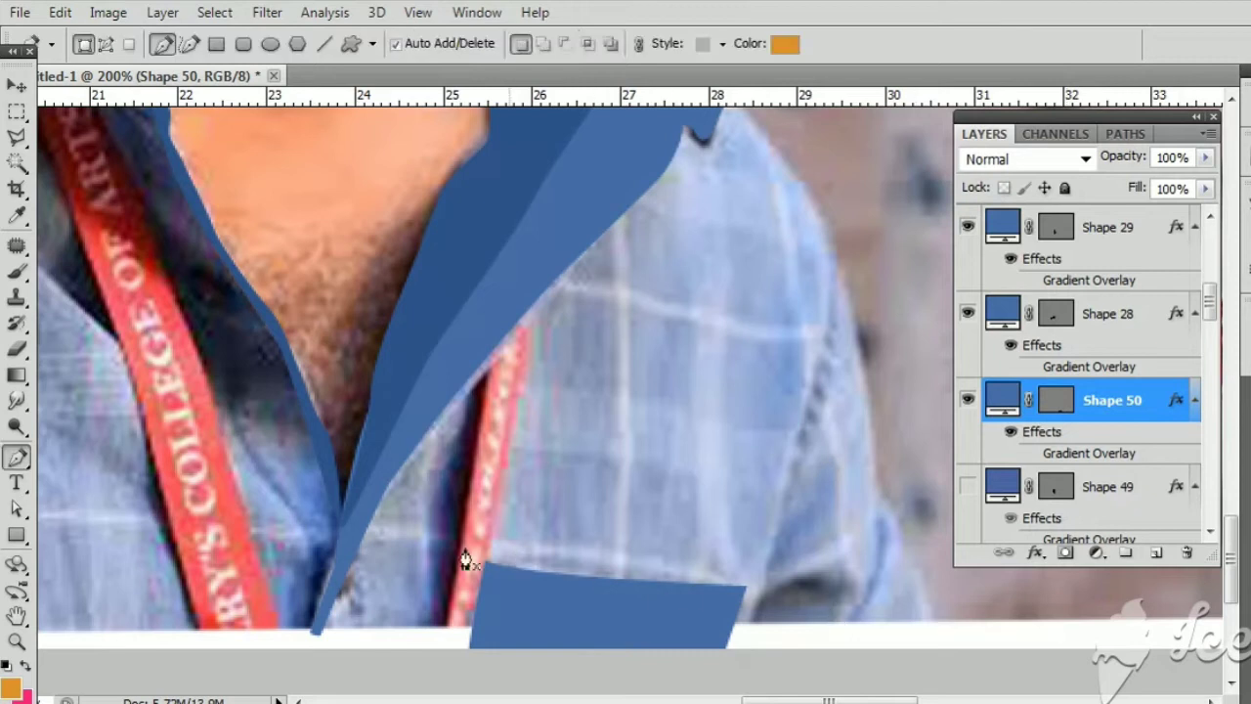
{"action": "left_click", "coordinate": [363, 529]}
{"action": "left_click_drag", "start_coordinate": [749, 588], "coordinate": [810, 629]}
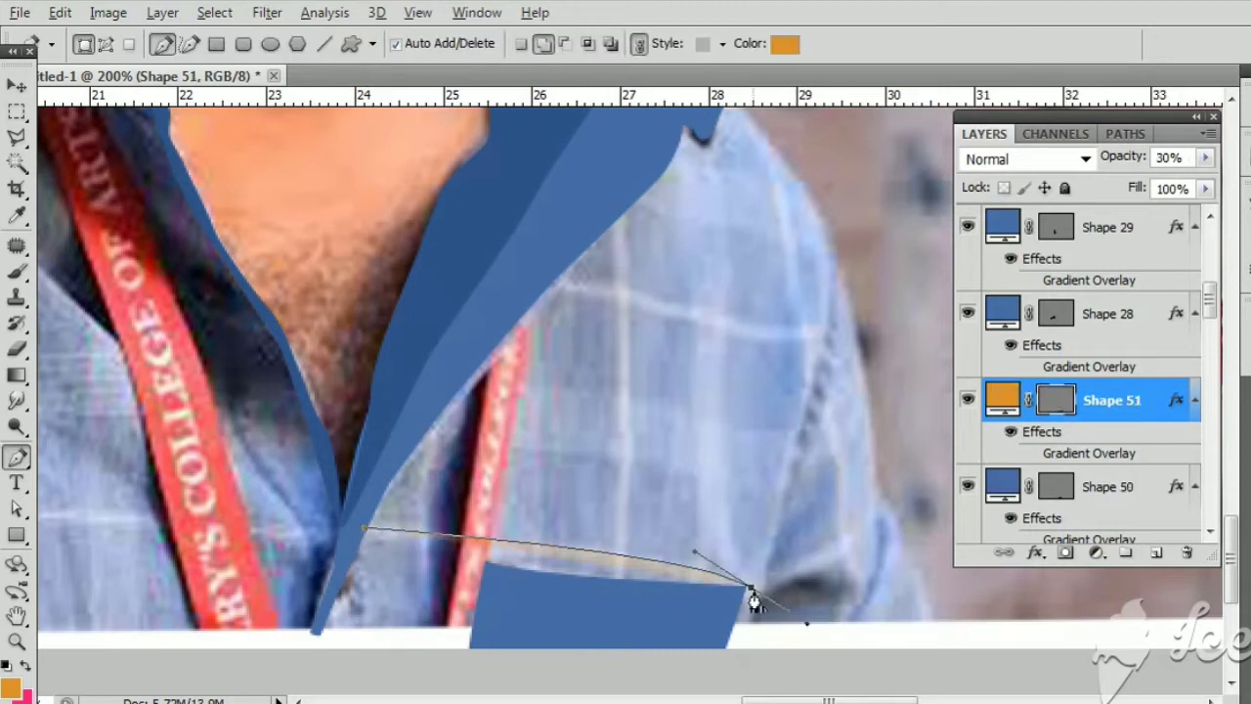
{"action": "left_click_drag", "start_coordinate": [362, 534], "coordinate": [182, 542]}
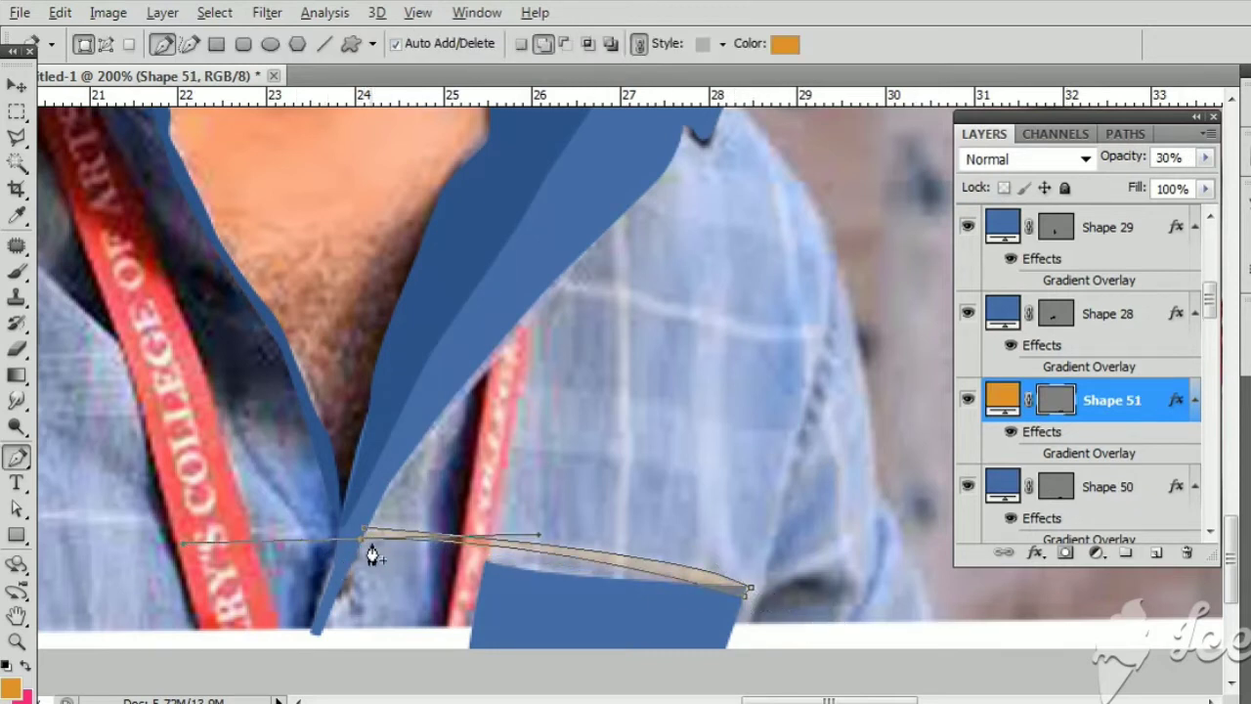
{"action": "double_click", "coordinate": [1001, 399]}
{"action": "mouse_move", "coordinate": [191, 352]}
{"action": "left_mouse_down"}
{"action": "mouse_move", "coordinate": [571, 430]}
{"action": "mouse_move", "coordinate": [570, 506]}
{"action": "left_mouse_up"}
{"action": "left_click", "coordinate": [354, 181]}
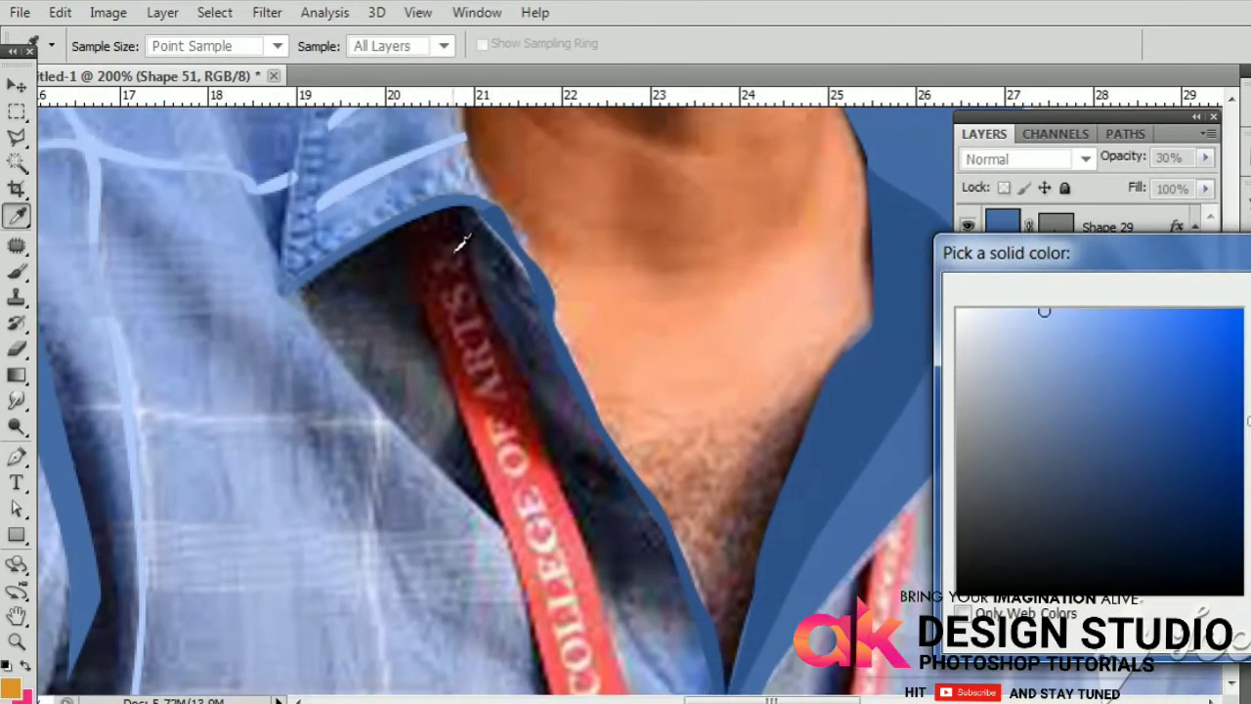
{"action": "key", "text": "Return"}
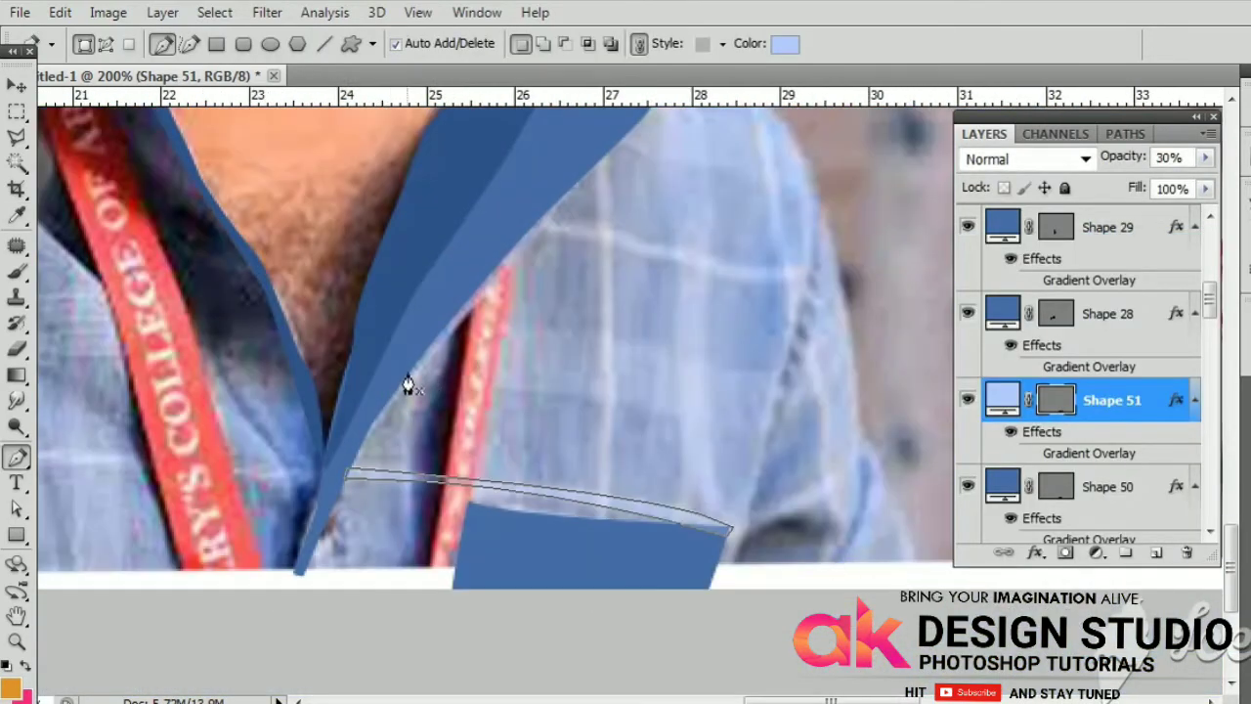
Step: Draw a horizontal band shape across the shirt with a curved right end
{"action": "left_click", "coordinate": [406, 373]}
{"action": "left_click_drag", "start_coordinate": [762, 427], "coordinate": [790, 439]}
{"action": "left_click", "coordinate": [779, 372]}
{"action": "left_click", "coordinate": [477, 326]}
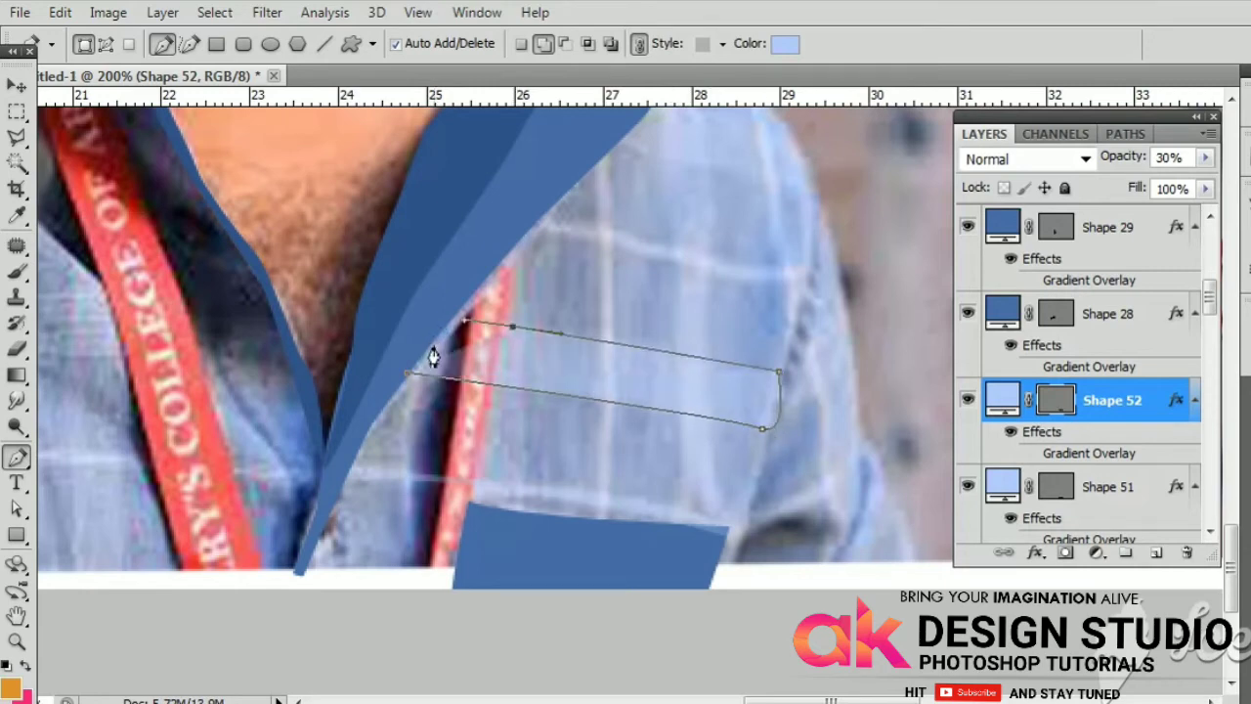
{"action": "left_click", "coordinate": [406, 374]}
{"action": "key", "text": "Return"}
{"action": "left_click_drag", "start_coordinate": [467, 415], "coordinate": [460, 502]}
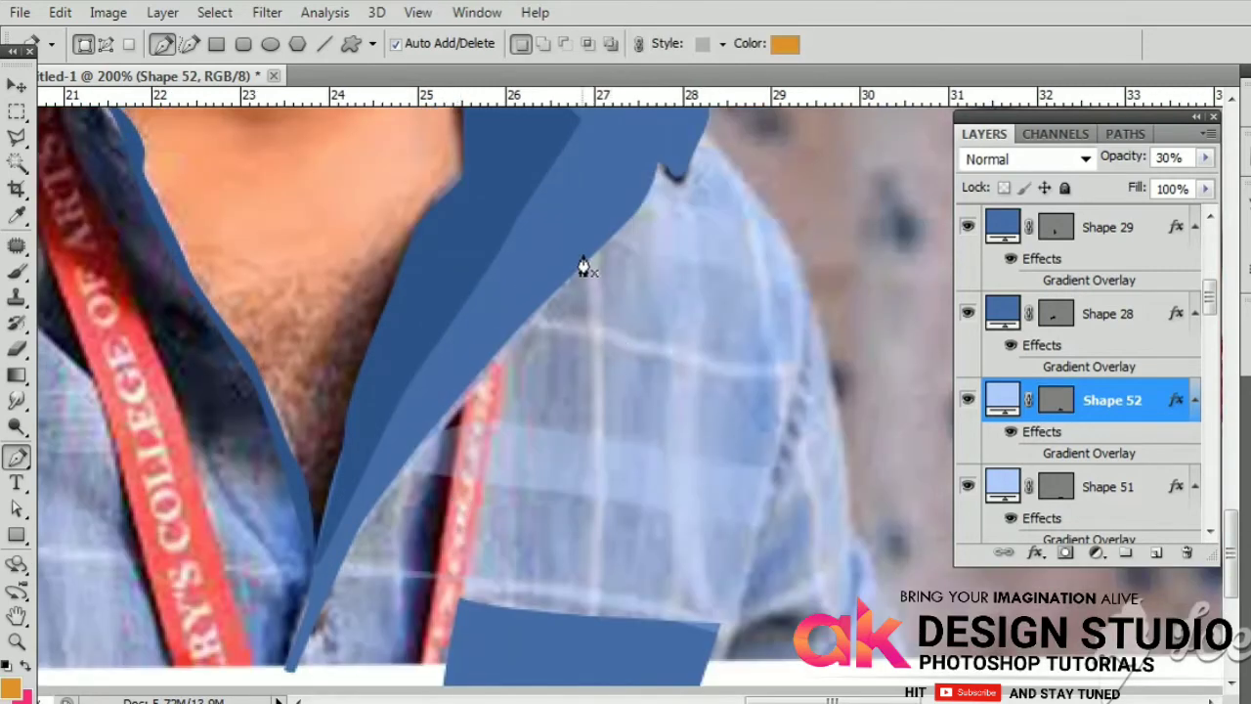
Step: Add a light blue vertical stripe running down the lower shirt
{"action": "left_click", "coordinate": [585, 251]}
{"action": "left_click", "coordinate": [589, 618]}
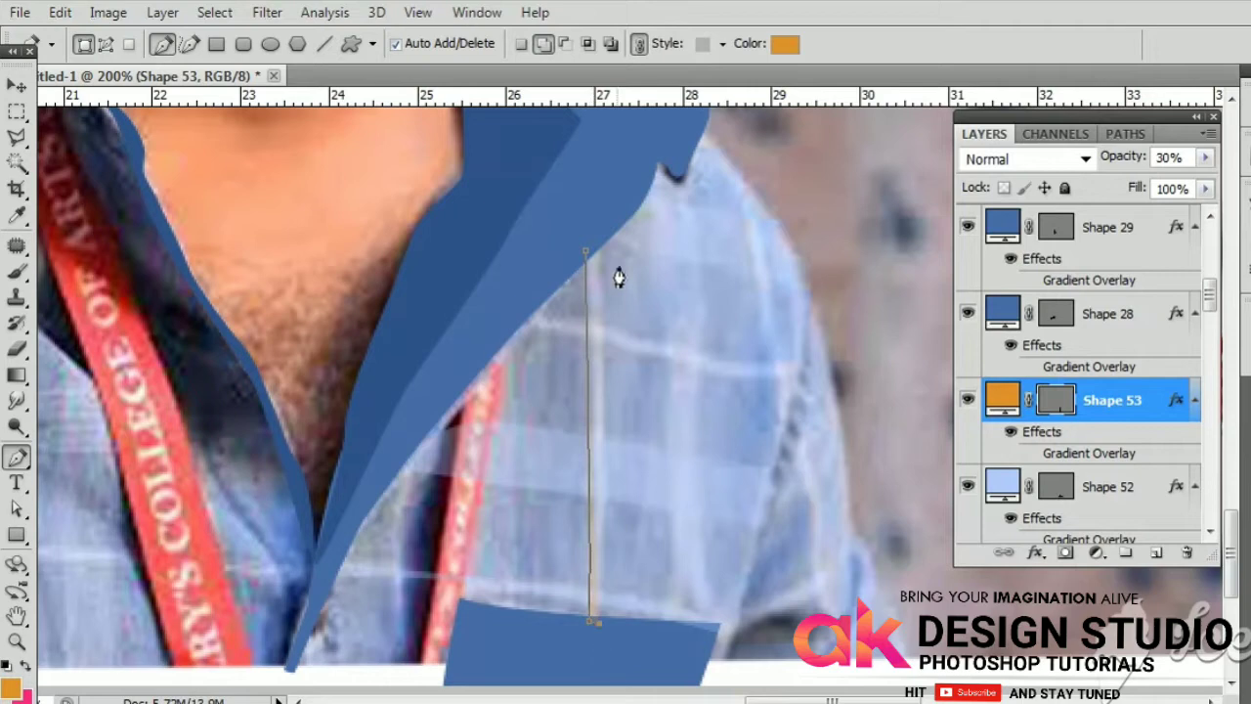
{"action": "left_click", "coordinate": [587, 252]}
{"action": "key", "text": "Return"}
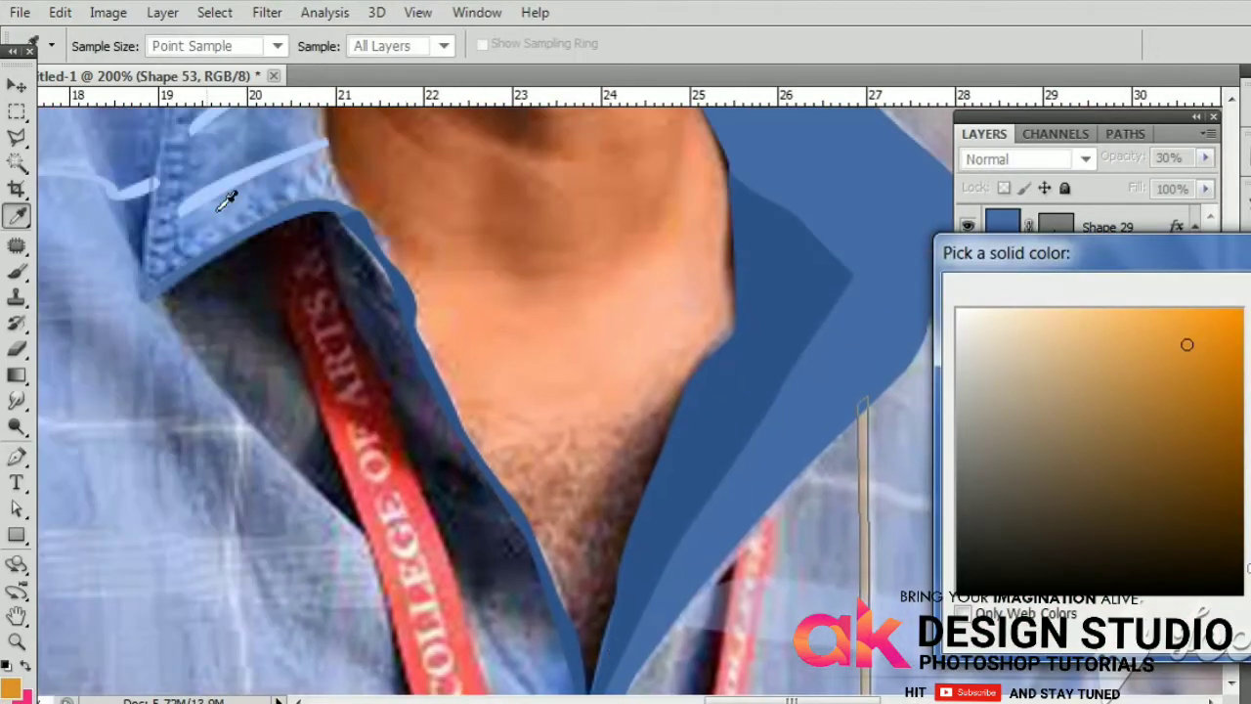
{"action": "left_click", "coordinate": [209, 195]}
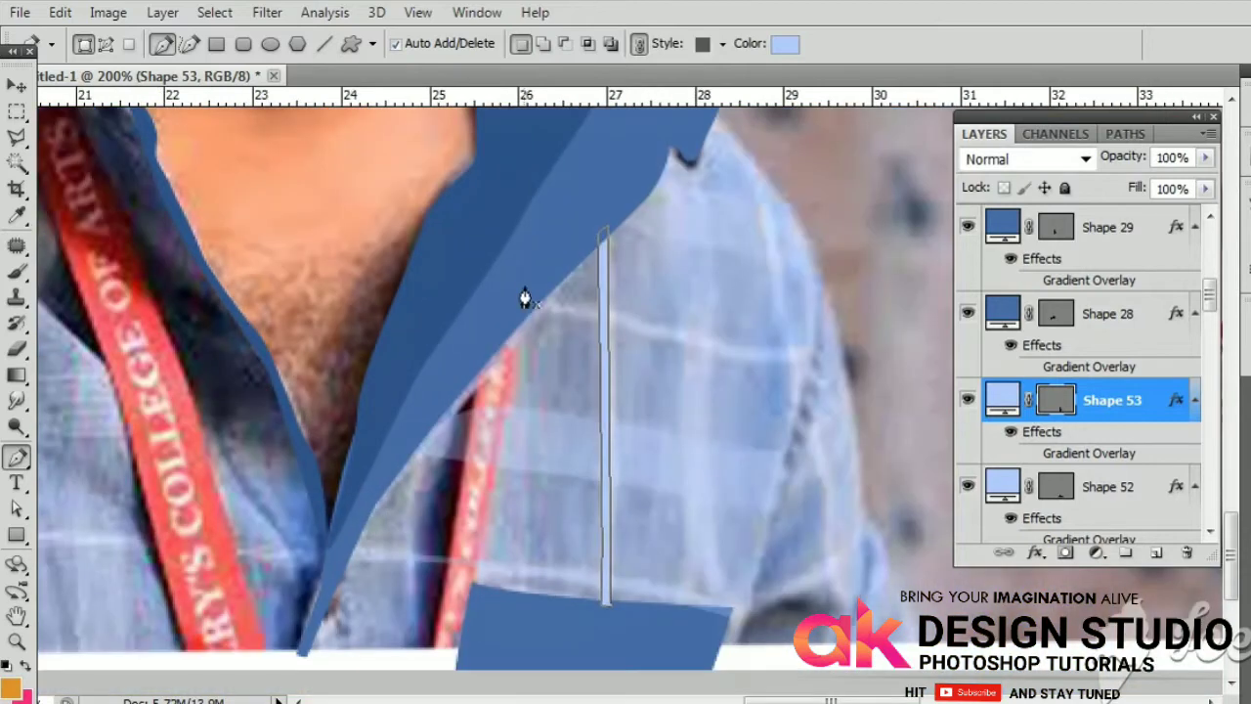
{"action": "key", "text": "Return"}
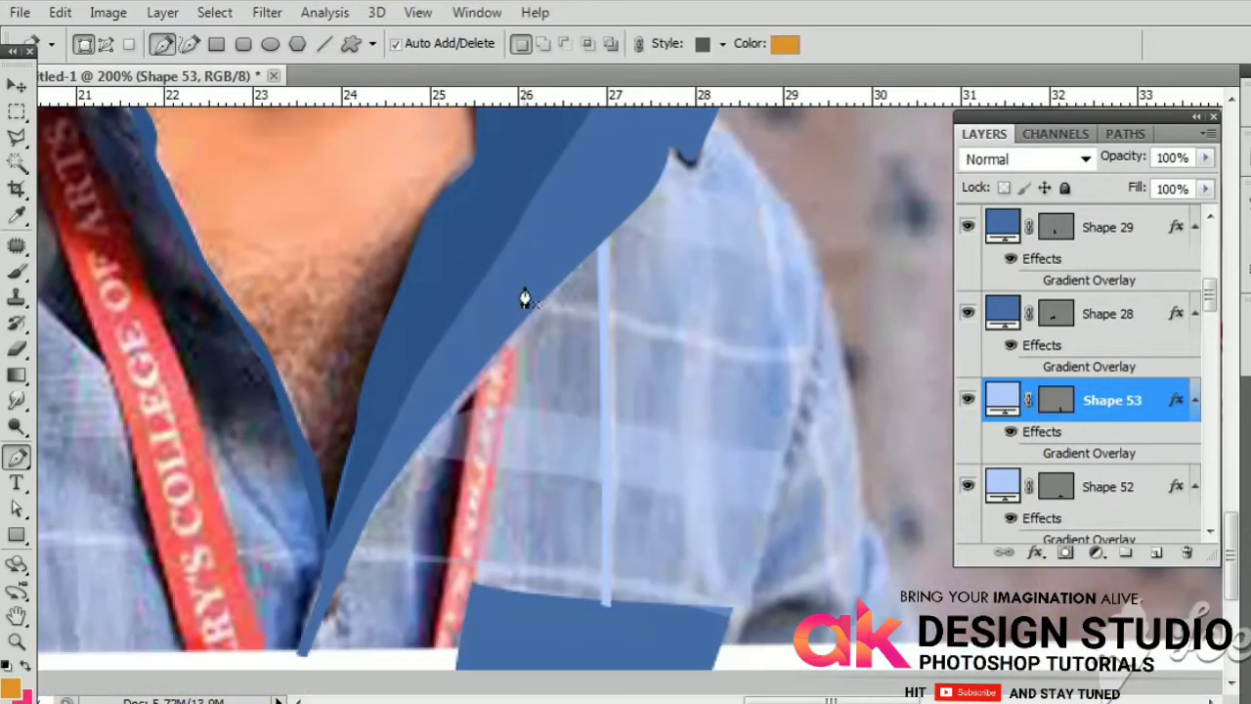
Step: Trace a plaid line along the shirt seam to the sleeve and fill it light blue
{"action": "left_click", "coordinate": [530, 314]}
{"action": "left_click", "coordinate": [633, 327]}
{"action": "left_click", "coordinate": [702, 352]}
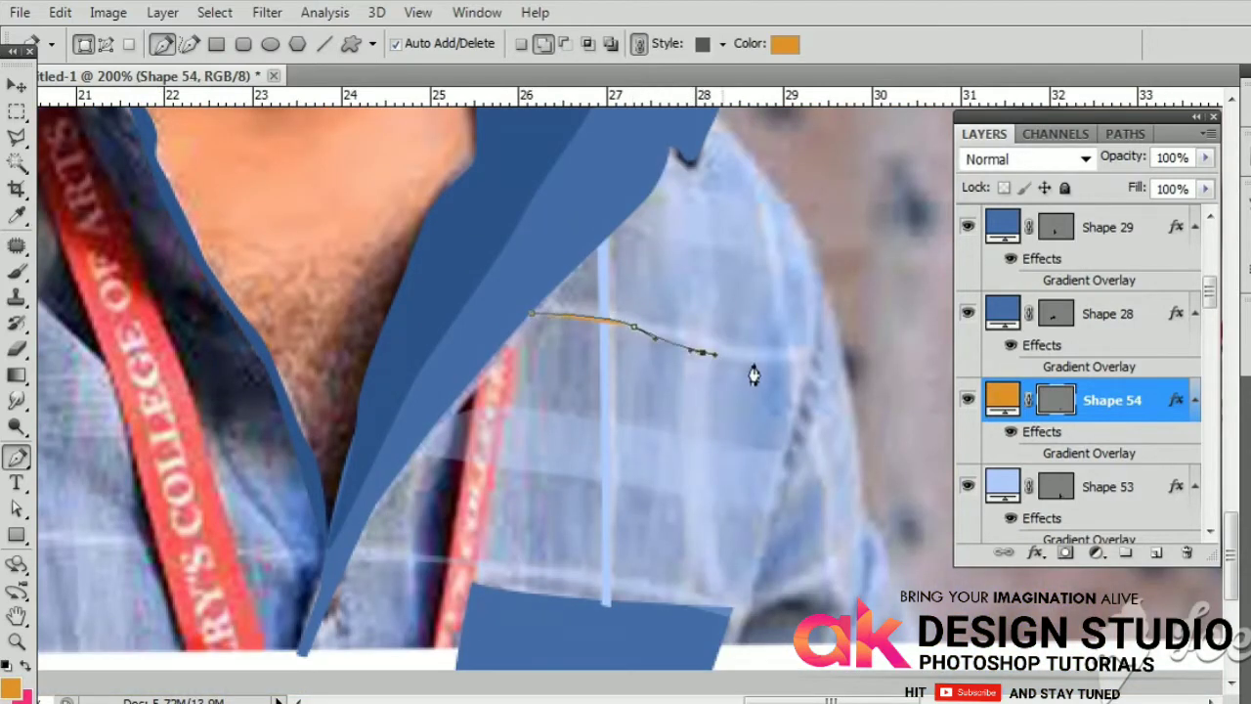
{"action": "left_click", "coordinate": [760, 361]}
{"action": "left_click", "coordinate": [811, 357]}
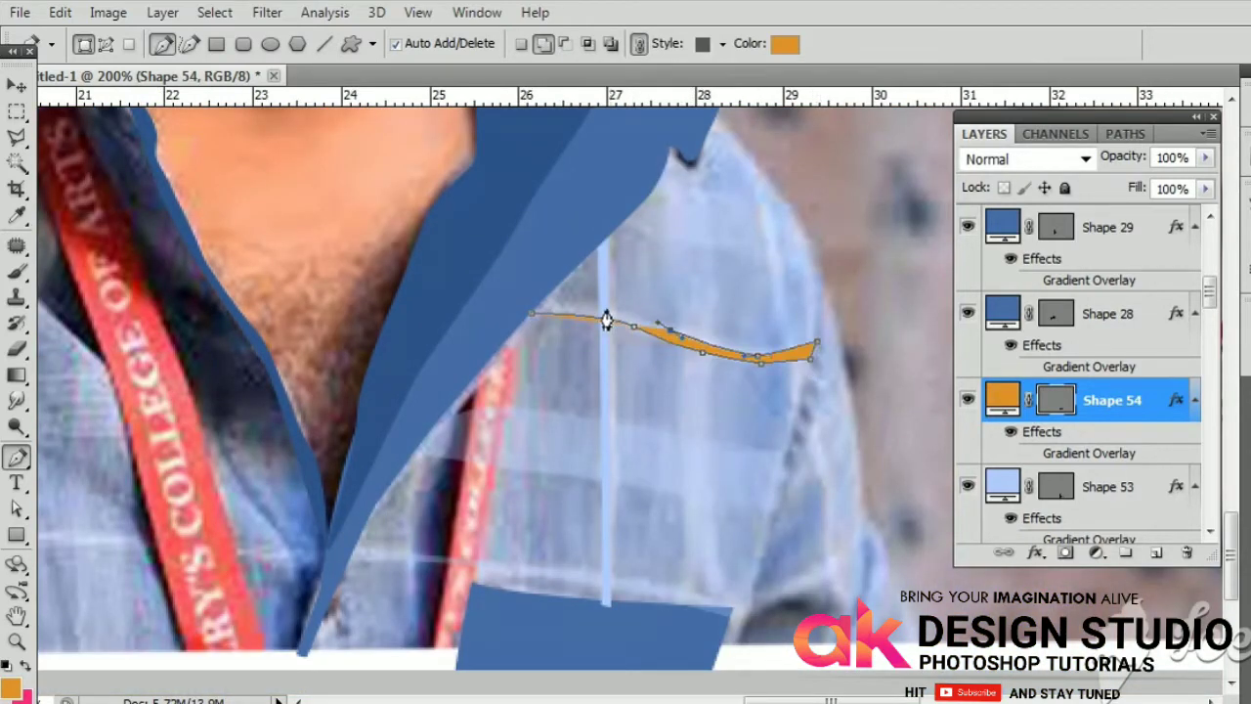
{"action": "left_click", "coordinate": [529, 314]}
{"action": "double_click", "coordinate": [1004, 399]}
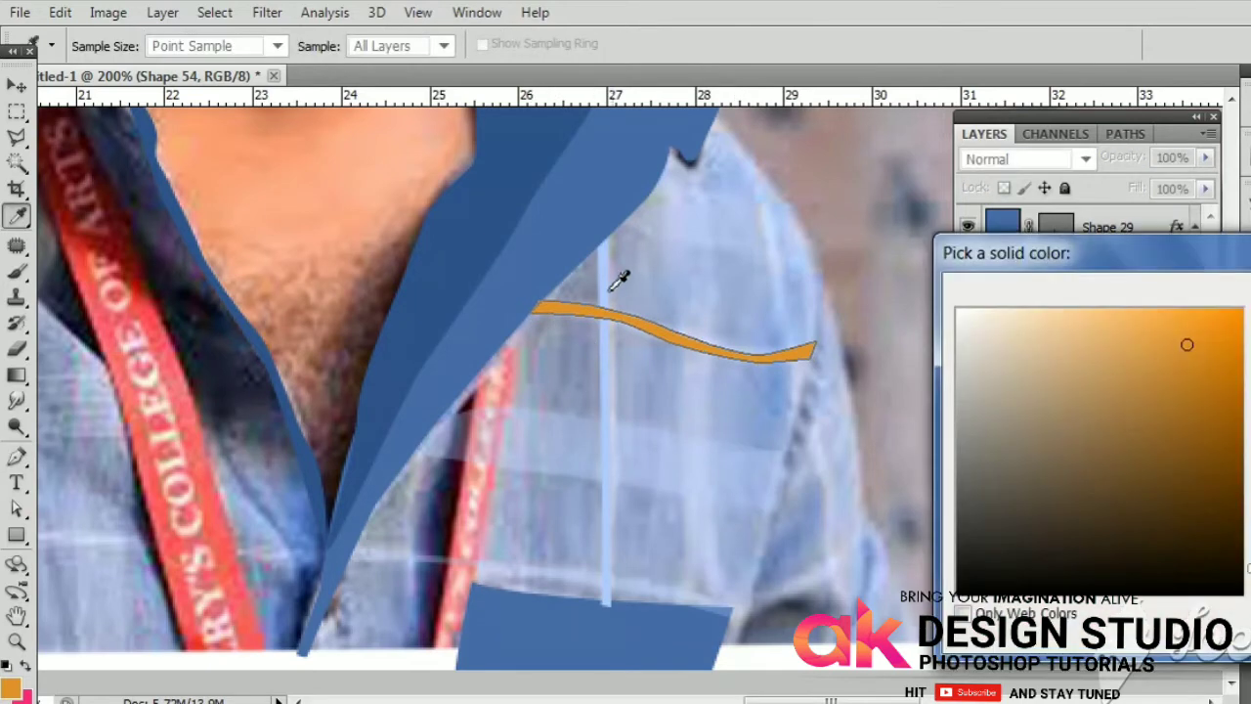
{"action": "left_click", "coordinate": [618, 280]}
{"action": "key", "text": "Return"}
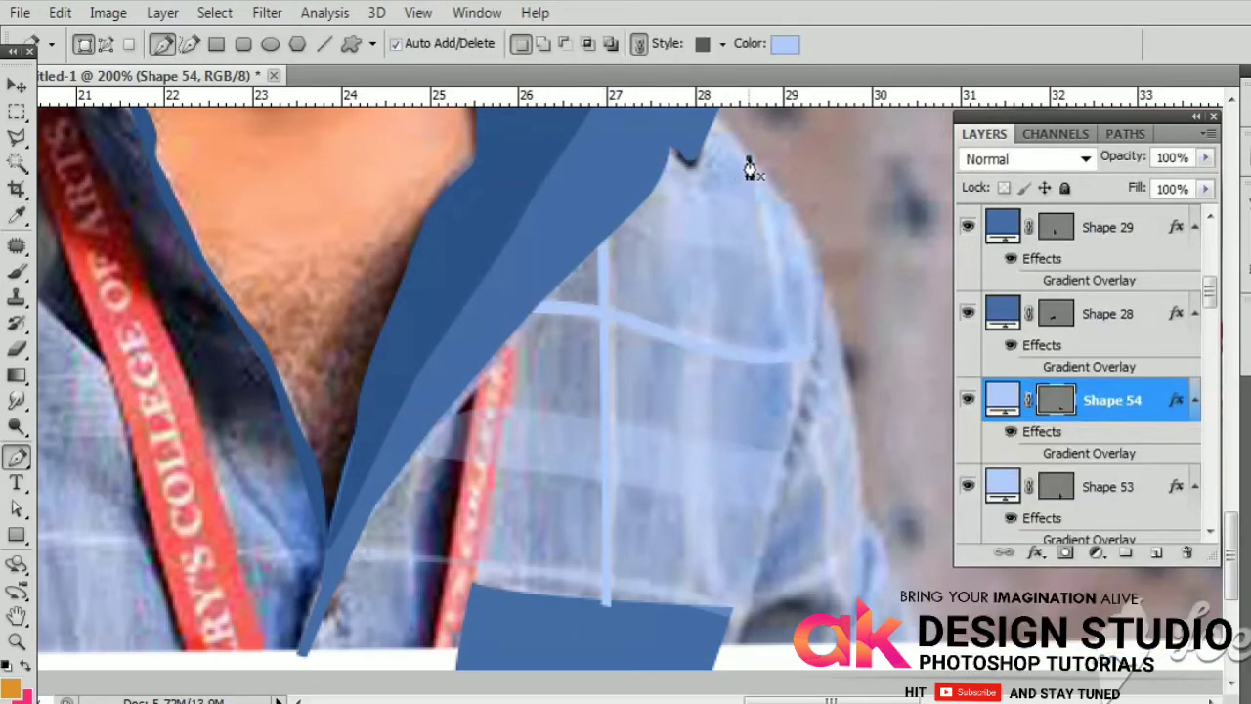
Step: Draw a thin stripe near the shoulder
{"action": "left_click", "coordinate": [749, 157]}
{"action": "left_click", "coordinate": [782, 357]}
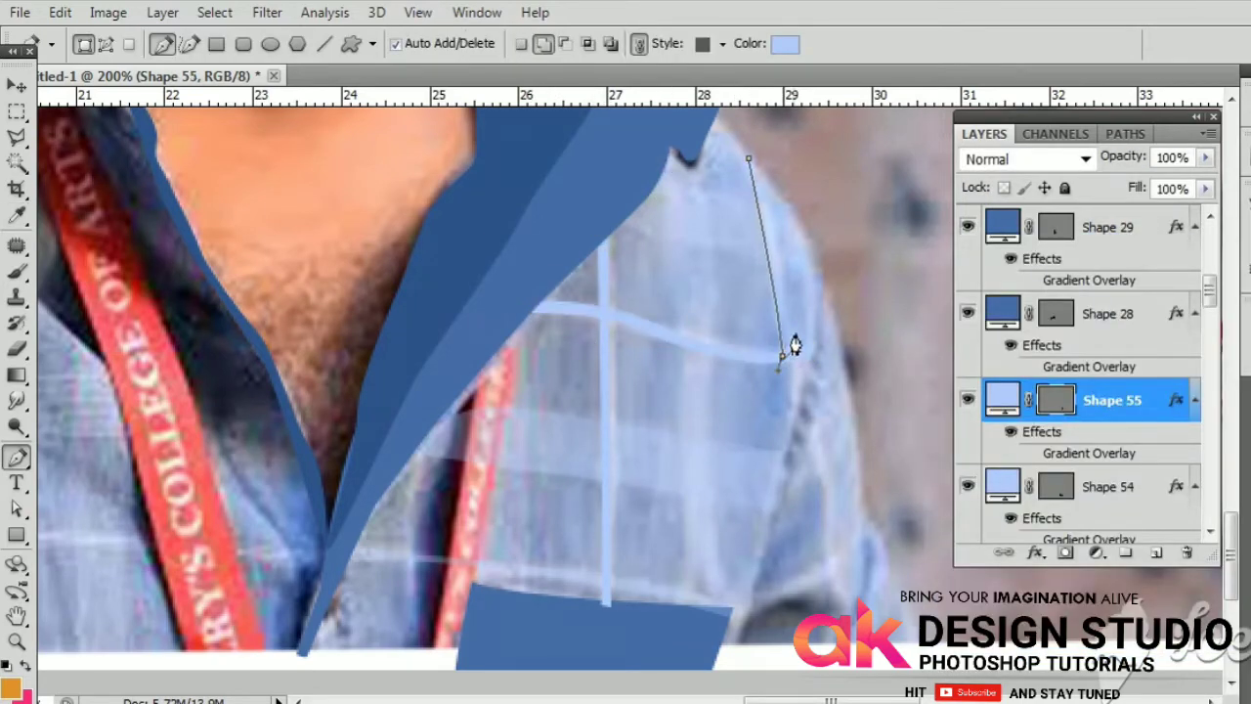
{"action": "left_click", "coordinate": [748, 159]}
{"action": "left_click_drag", "start_coordinate": [720, 555], "coordinate": [720, 563]}
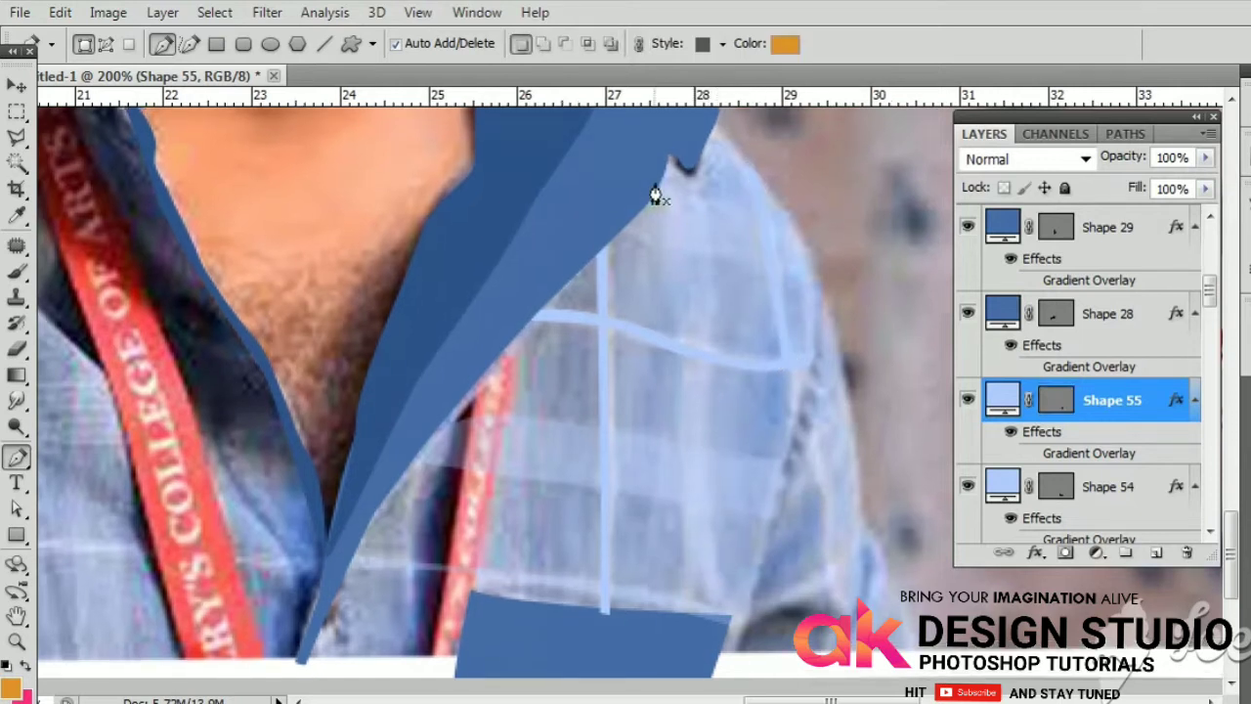
Step: Trace a narrow vertical strip down to the pocket and sample a shirt blue for it
{"action": "left_click", "coordinate": [658, 186]}
{"action": "left_click", "coordinate": [677, 363]}
{"action": "left_click", "coordinate": [677, 481]}
{"action": "left_click", "coordinate": [690, 594]}
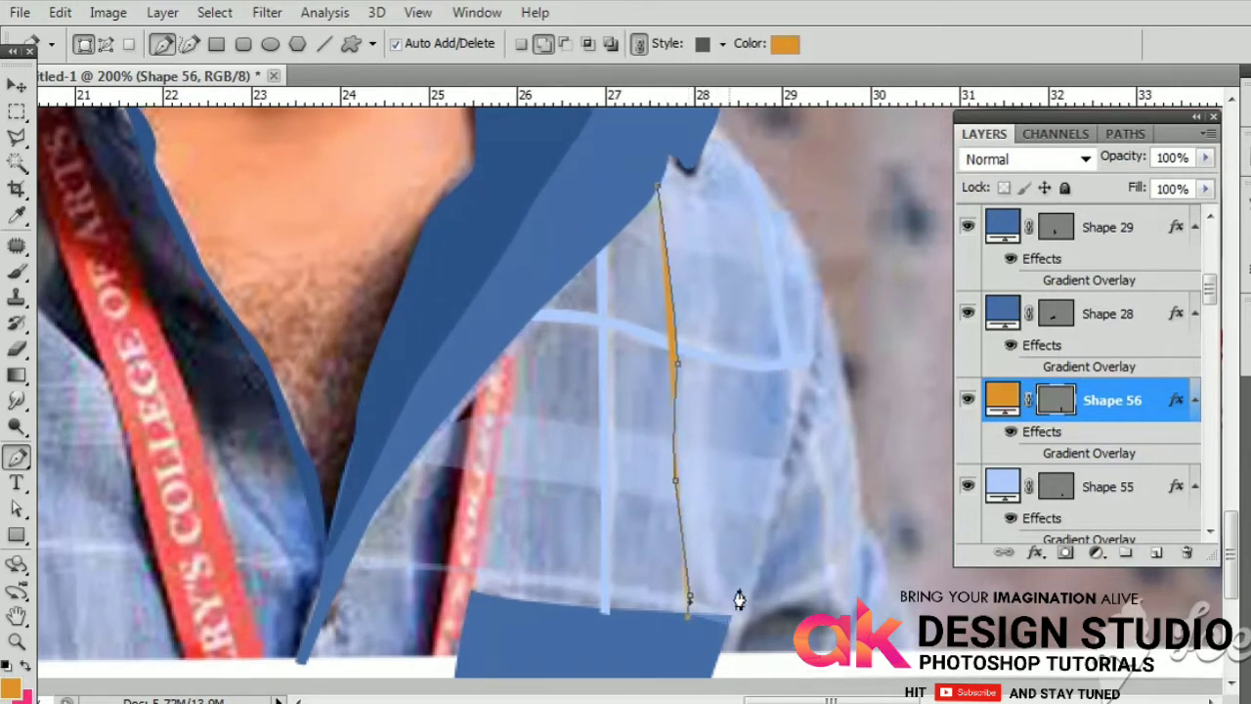
{"action": "left_click", "coordinate": [729, 617]}
{"action": "left_click", "coordinate": [720, 412]}
{"action": "left_click", "coordinate": [719, 280]}
{"action": "left_click", "coordinate": [708, 194]}
{"action": "left_click", "coordinate": [694, 154]}
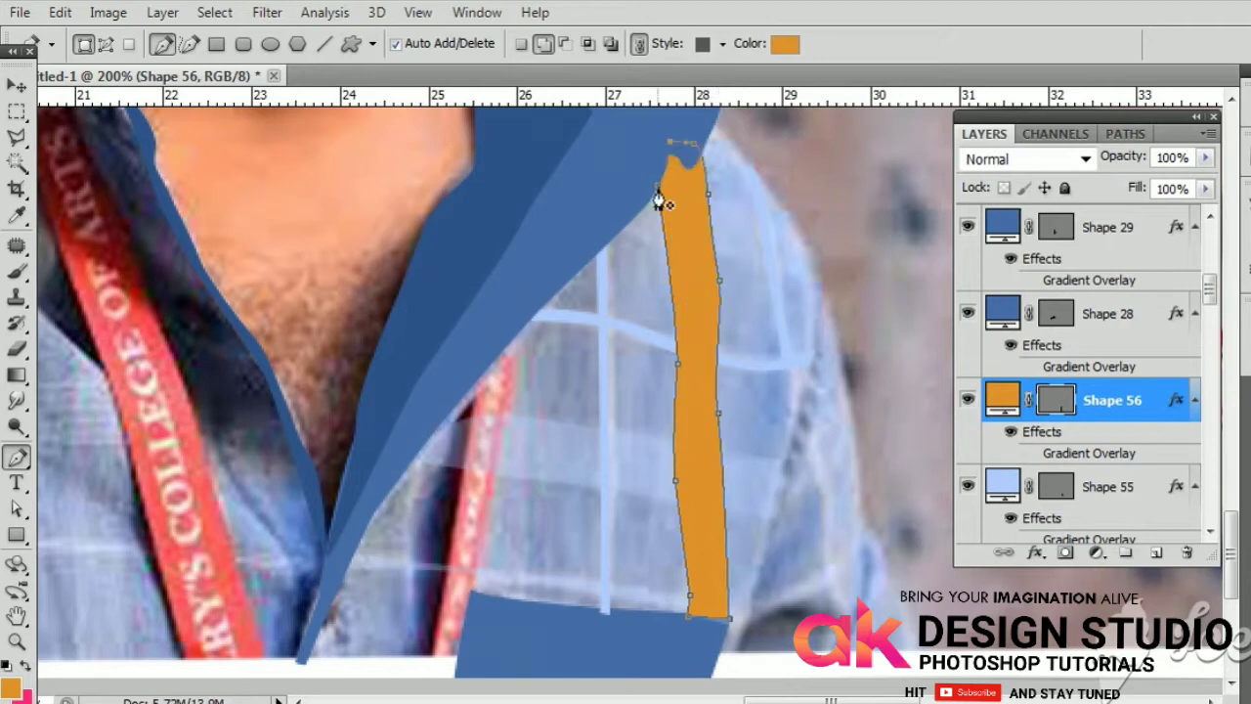
{"action": "double_click", "coordinate": [1001, 400]}
{"action": "left_click", "coordinate": [561, 448]}
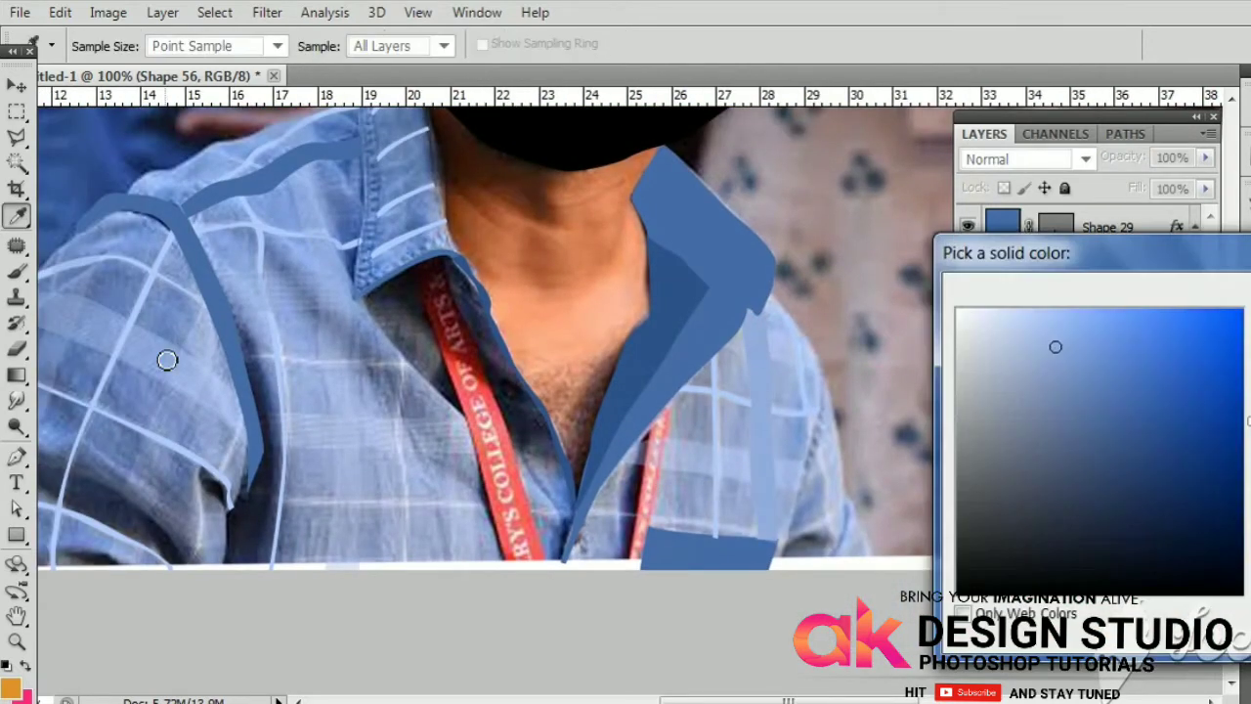
Step: Confirm the strip's sampled blue and set its opacity to 50%
{"action": "key", "text": "Return"}
{"action": "key", "text": "5"}
{"action": "left_click_drag", "start_coordinate": [695, 415], "coordinate": [615, 399]}
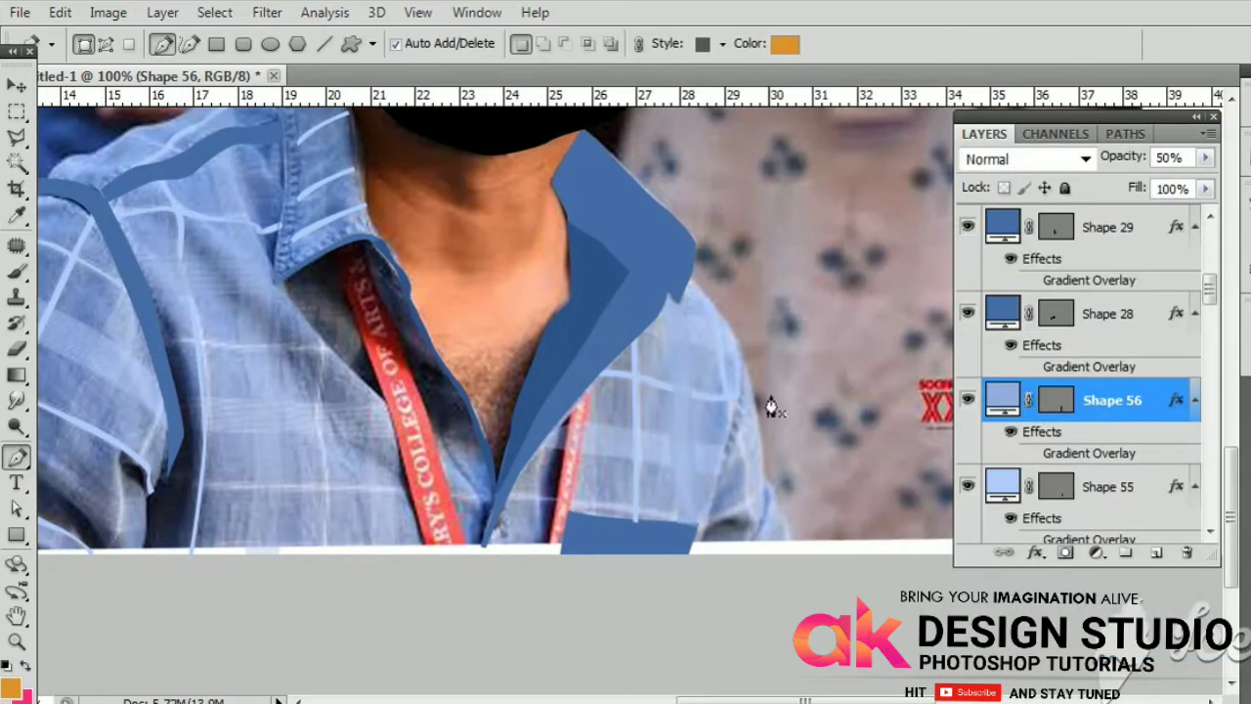
Step: Draw a curved shape along the shirt's right edge filled dark blue
{"action": "left_click", "coordinate": [739, 361]}
{"action": "left_click_drag", "start_coordinate": [718, 479], "coordinate": [702, 511]}
{"action": "left_click", "coordinate": [690, 562]}
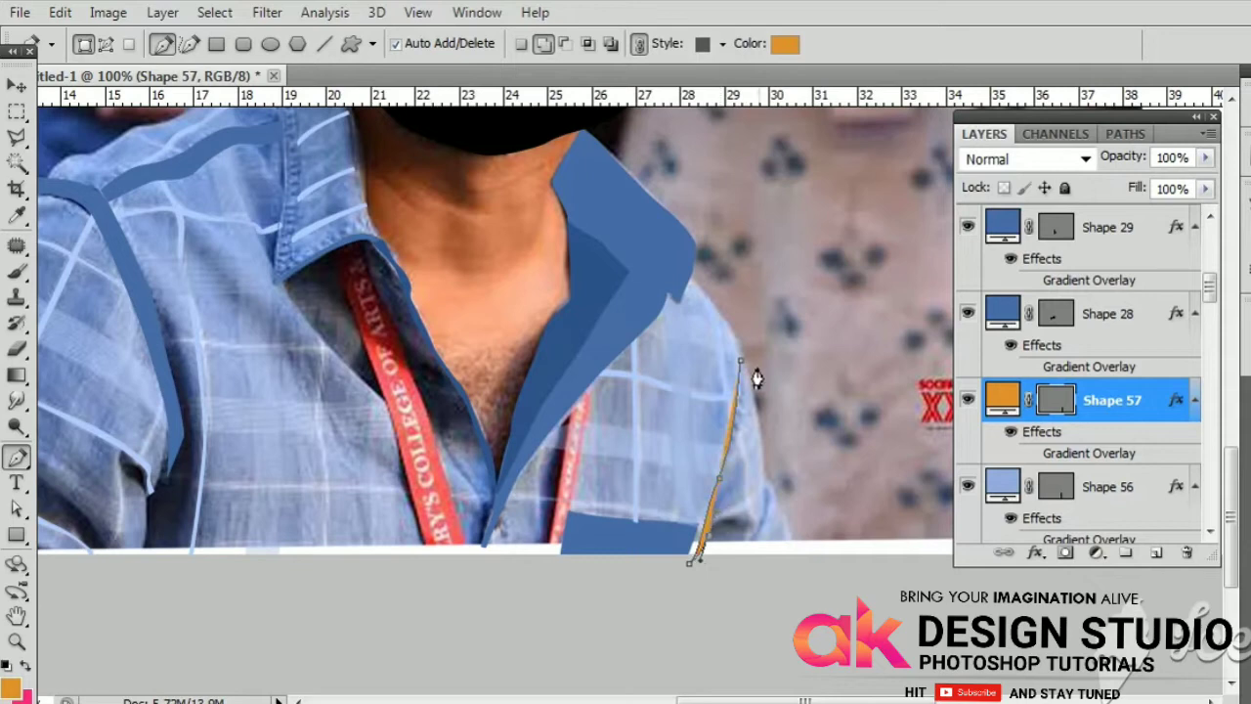
{"action": "left_click_drag", "start_coordinate": [740, 361], "coordinate": [738, 305]}
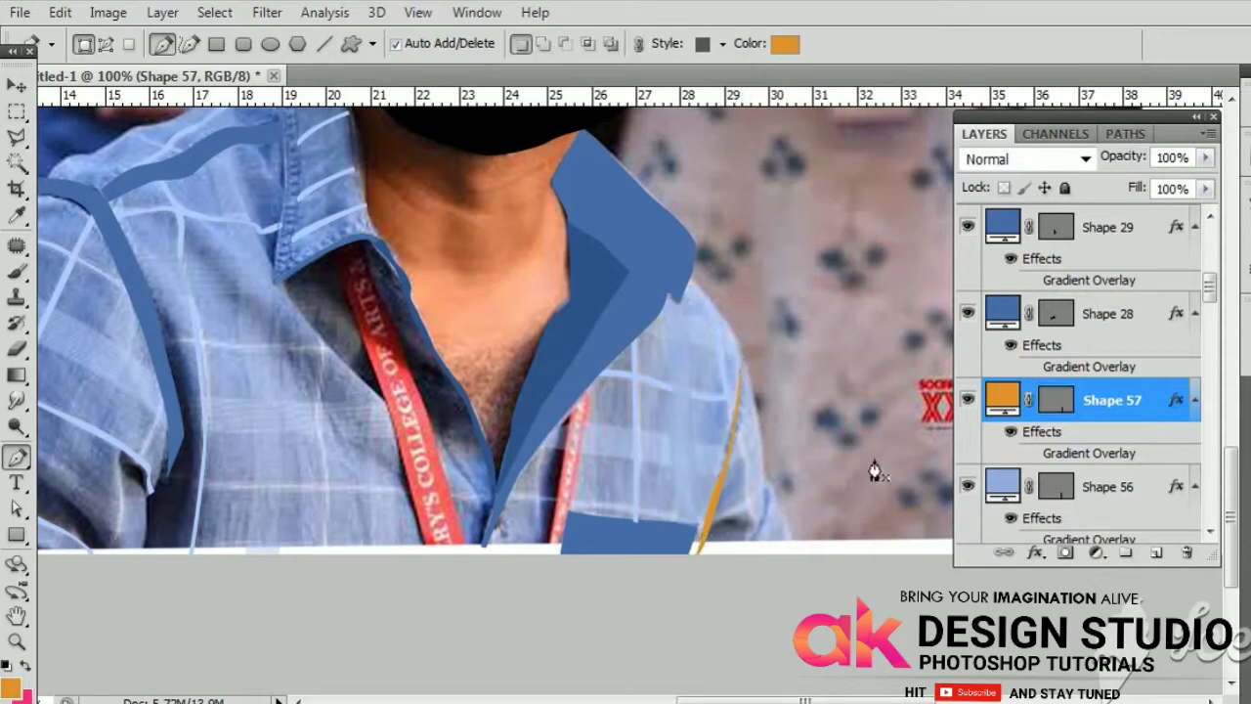
{"action": "double_click", "coordinate": [1002, 398]}
{"action": "left_click", "coordinate": [631, 279]}
{"action": "key", "text": "Return"}
{"action": "key", "text": "p"}
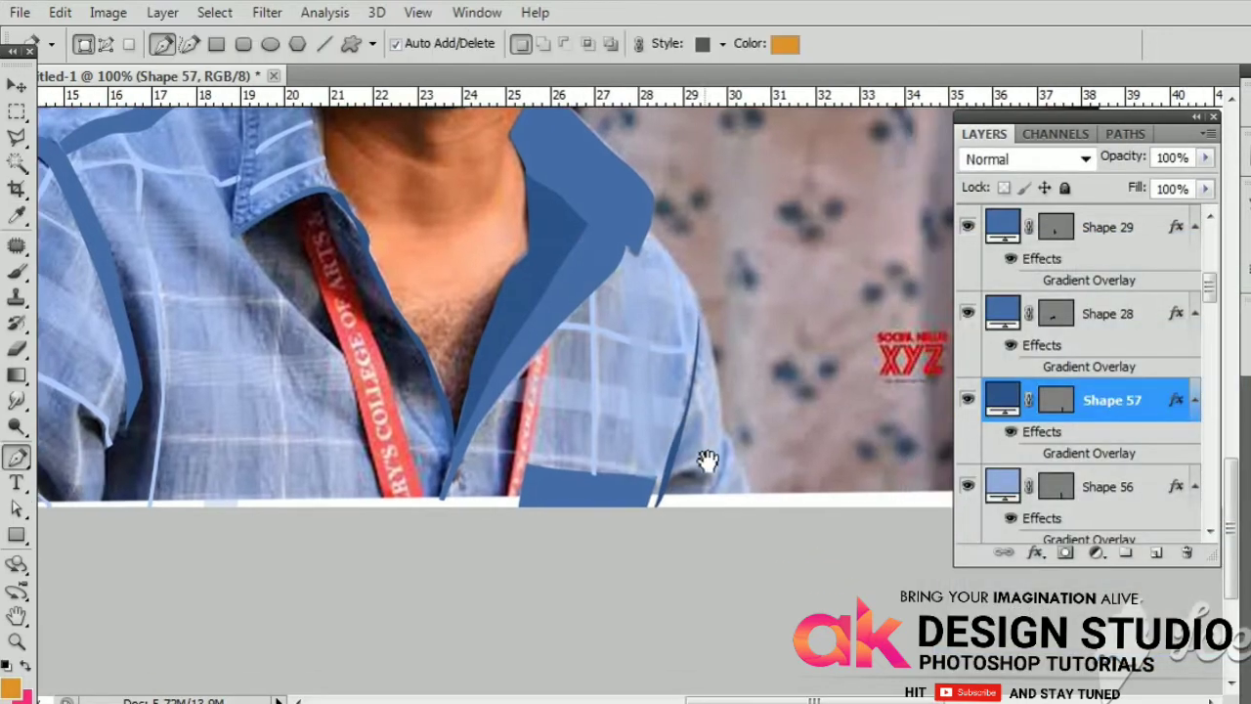
Step: Add a thin light blue sliver along the shirt edge
{"action": "left_click", "coordinate": [697, 376]}
{"action": "left_click", "coordinate": [708, 440]}
{"action": "left_click", "coordinate": [713, 495]}
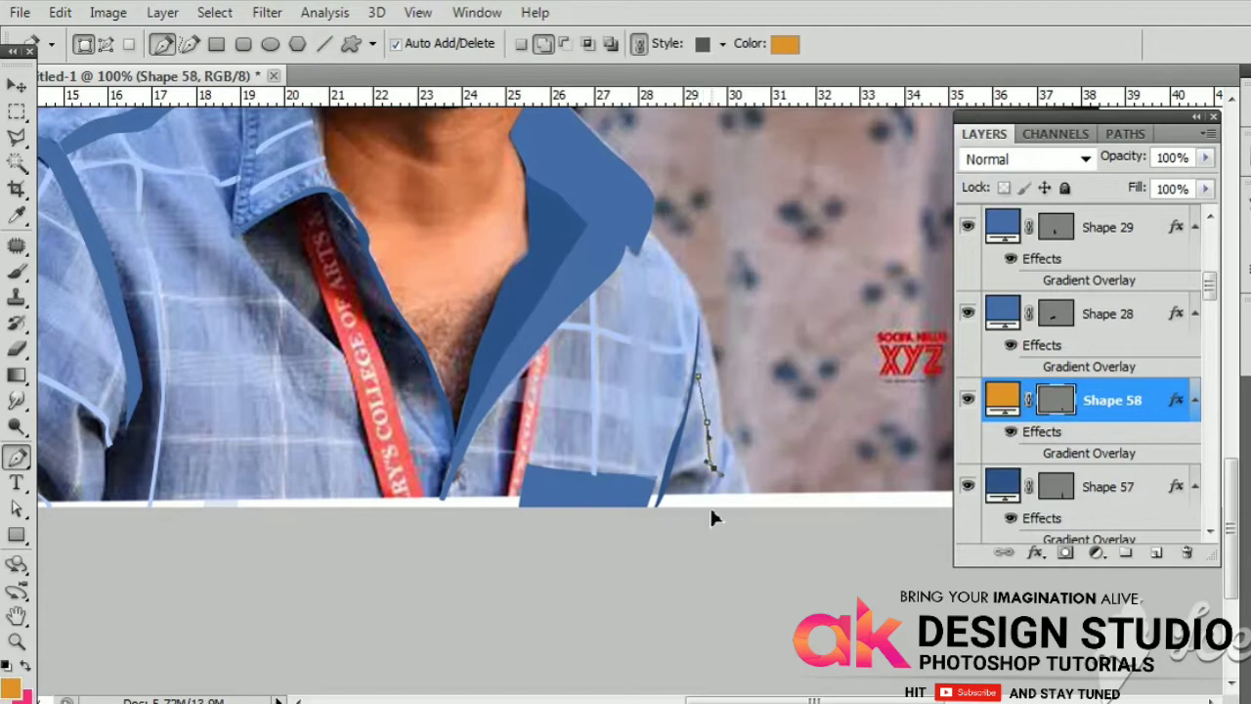
{"action": "left_click", "coordinate": [701, 533]}
{"action": "left_click", "coordinate": [711, 479]}
{"action": "left_click", "coordinate": [697, 377]}
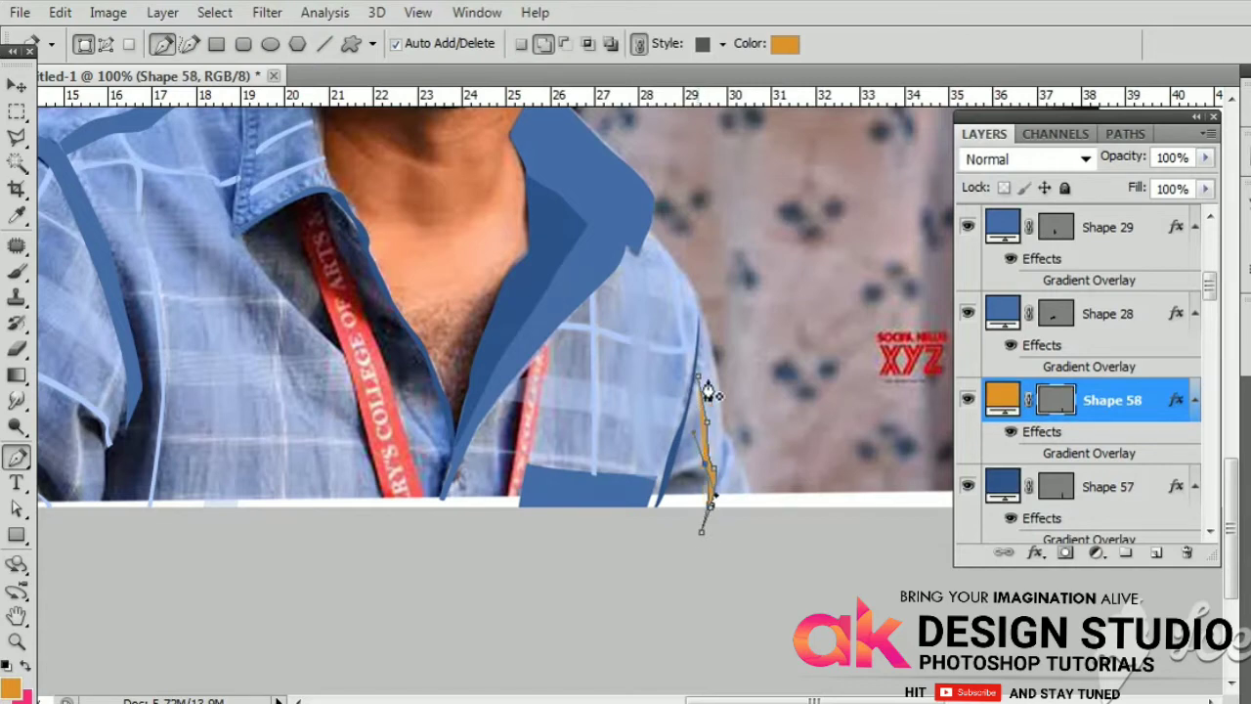
{"action": "double_click", "coordinate": [1001, 398]}
{"action": "left_click", "coordinate": [594, 363]}
{"action": "key", "text": "Return"}
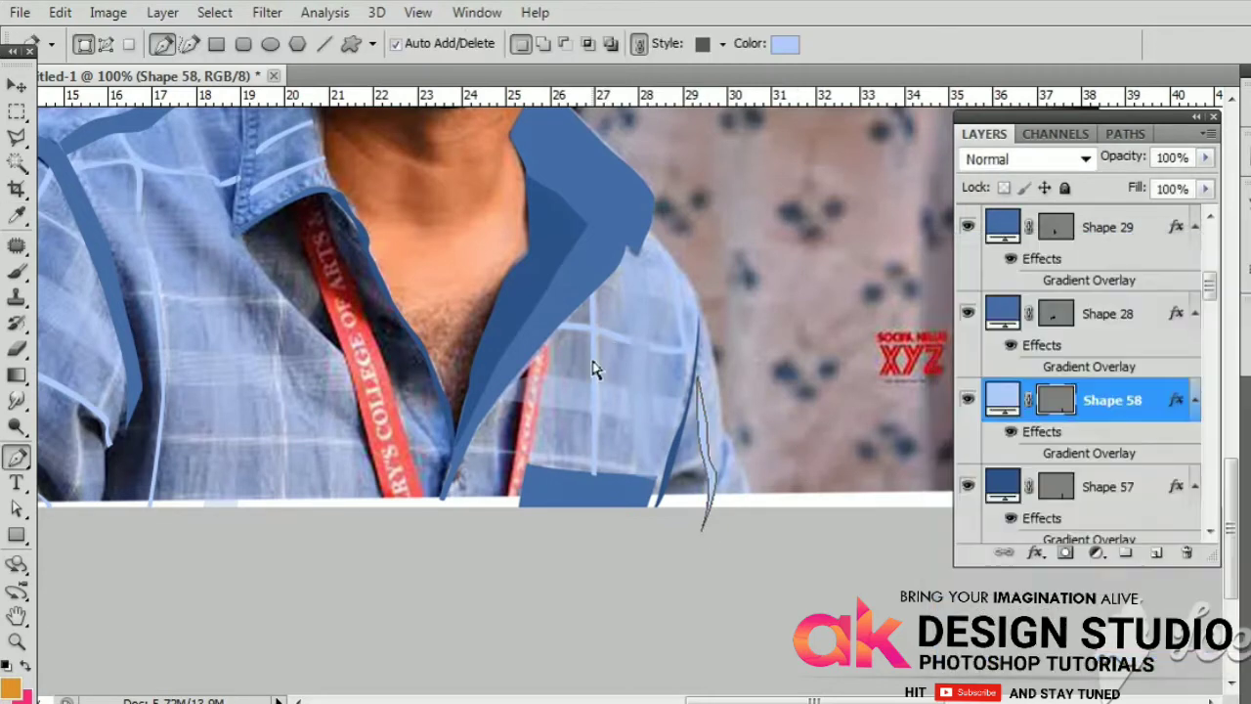
Step: Draw a blue-grey triangle at the shirt's bottom hem
{"action": "left_click_drag", "start_coordinate": [801, 452], "coordinate": [689, 502]}
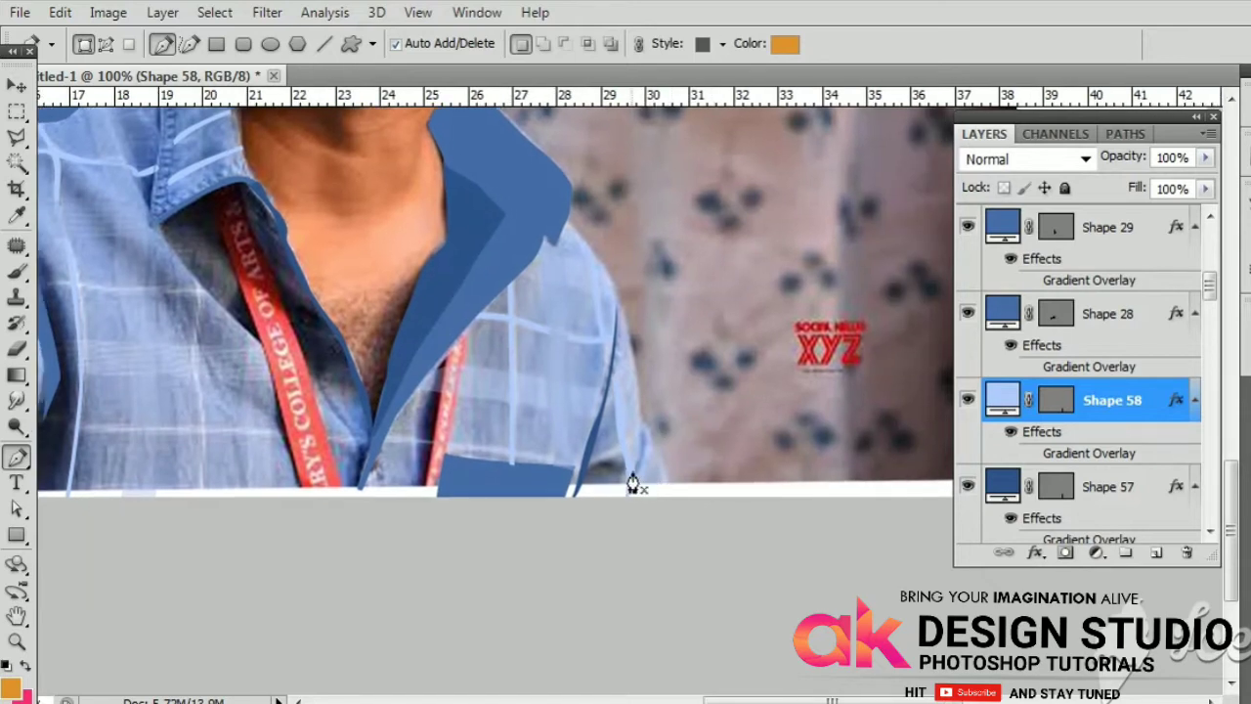
{"action": "left_click", "coordinate": [619, 449]}
{"action": "left_click", "coordinate": [624, 500]}
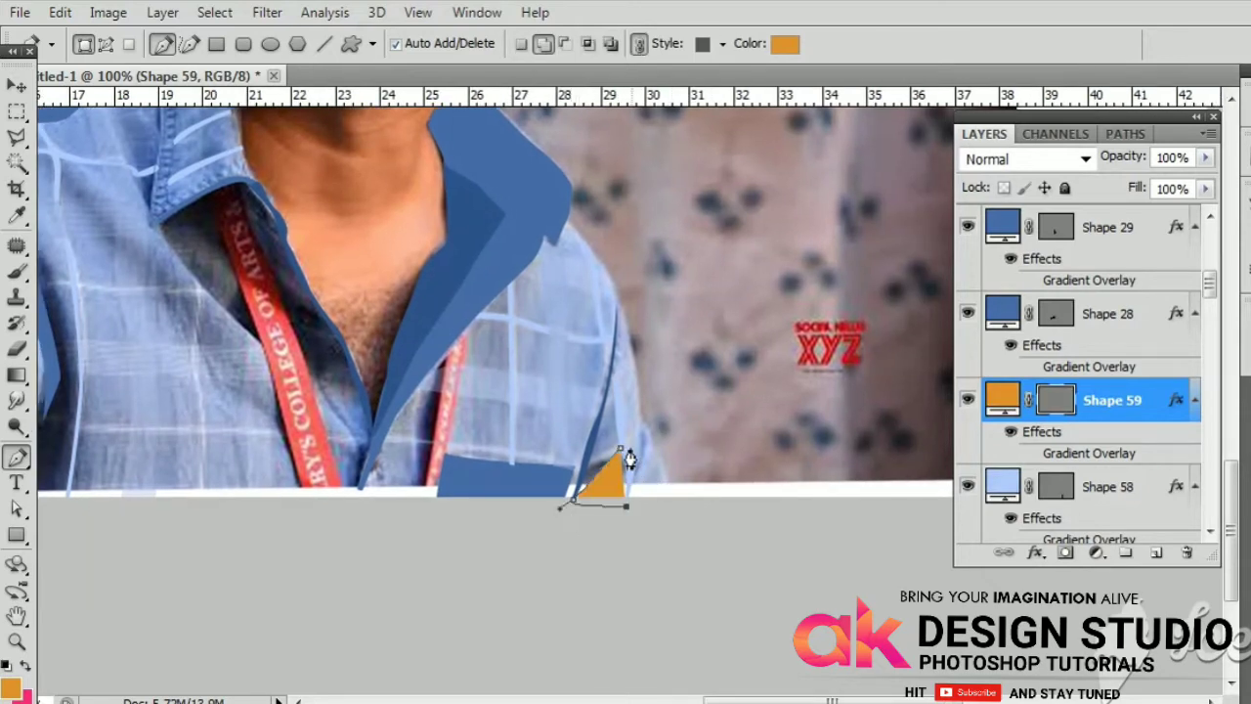
{"action": "left_click", "coordinate": [619, 448]}
{"action": "double_click", "coordinate": [1002, 399]}
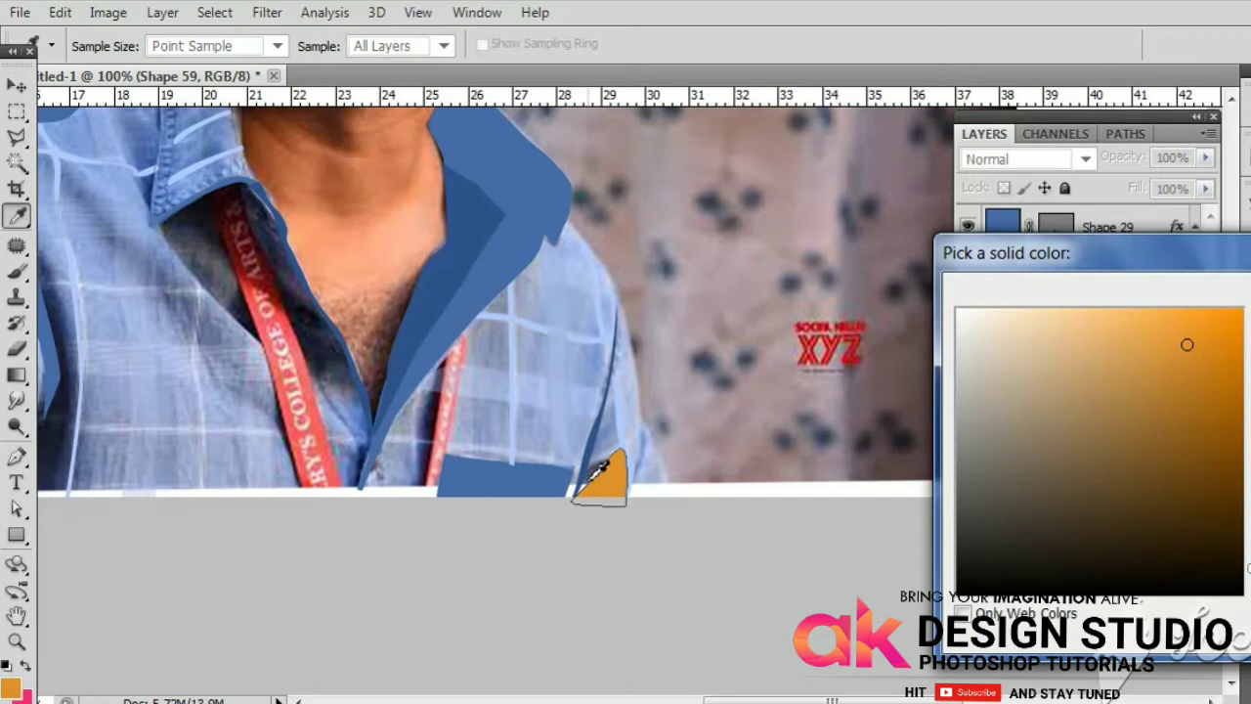
{"action": "left_click", "coordinate": [478, 473]}
{"action": "key", "text": "Return"}
{"action": "left_click_drag", "start_coordinate": [613, 477], "coordinate": [619, 517]}
{"action": "key", "text": "v"}
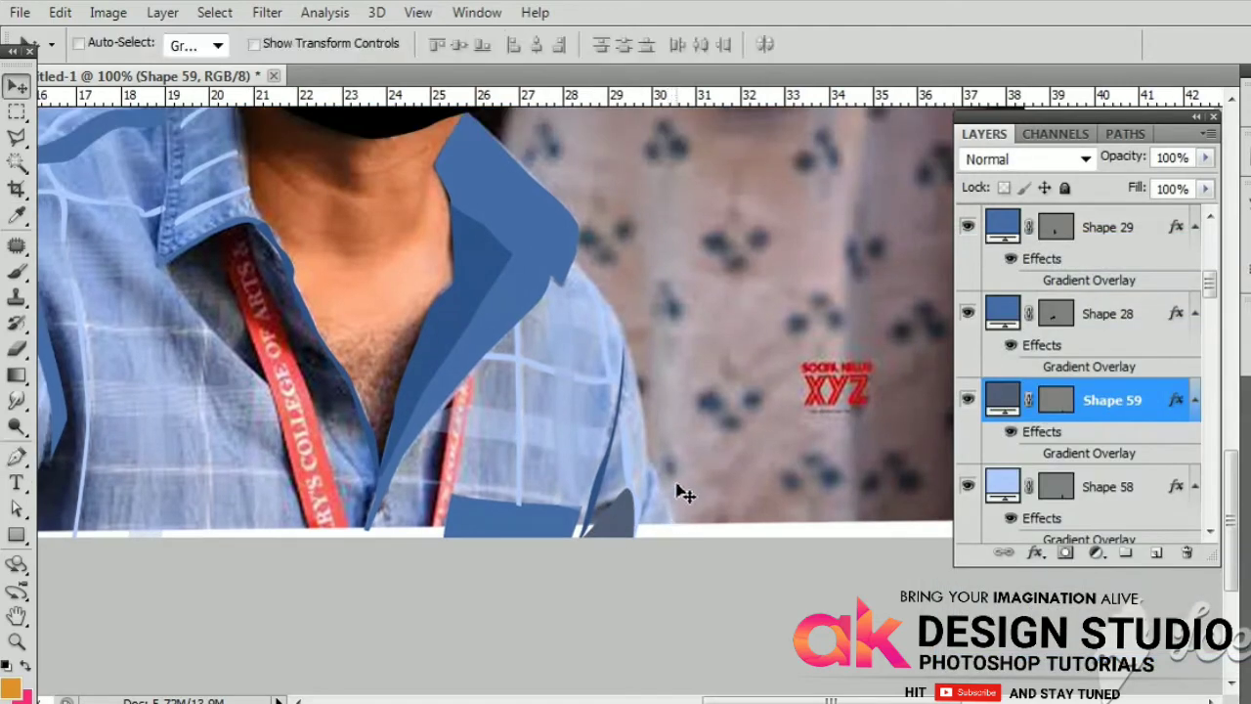
{"action": "key", "text": "p"}
{"action": "scroll", "coordinate": [1005, 516], "scroll_direction": "down", "scroll_amount": 5}
{"action": "scroll", "coordinate": [1005, 516], "scroll_direction": "down", "scroll_amount": 3}
{"action": "scroll", "coordinate": [1004, 516], "scroll_direction": "down", "scroll_amount": 3}
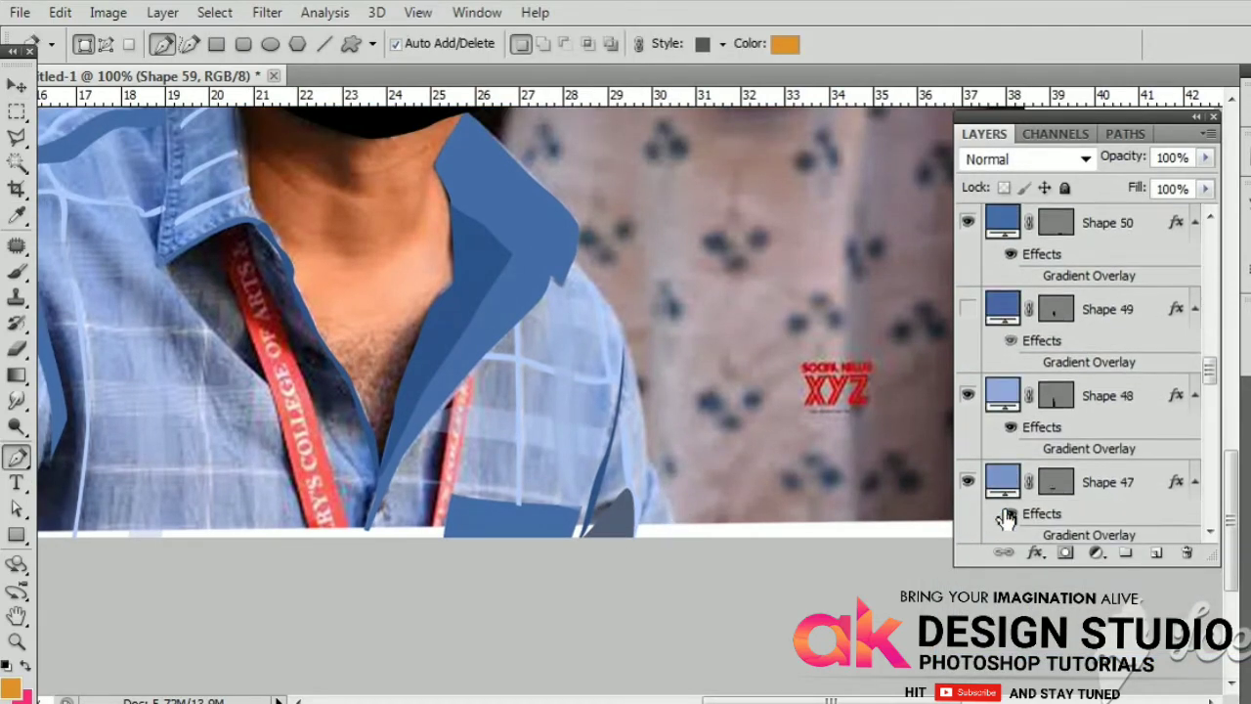
{"action": "scroll", "coordinate": [1004, 516], "scroll_direction": "down", "scroll_amount": 3}
{"action": "scroll", "coordinate": [1004, 515], "scroll_direction": "down", "scroll_amount": 4}
{"action": "scroll", "coordinate": [1004, 516], "scroll_direction": "down", "scroll_amount": 2}
{"action": "scroll", "coordinate": [1006, 518], "scroll_direction": "down", "scroll_amount": 5}
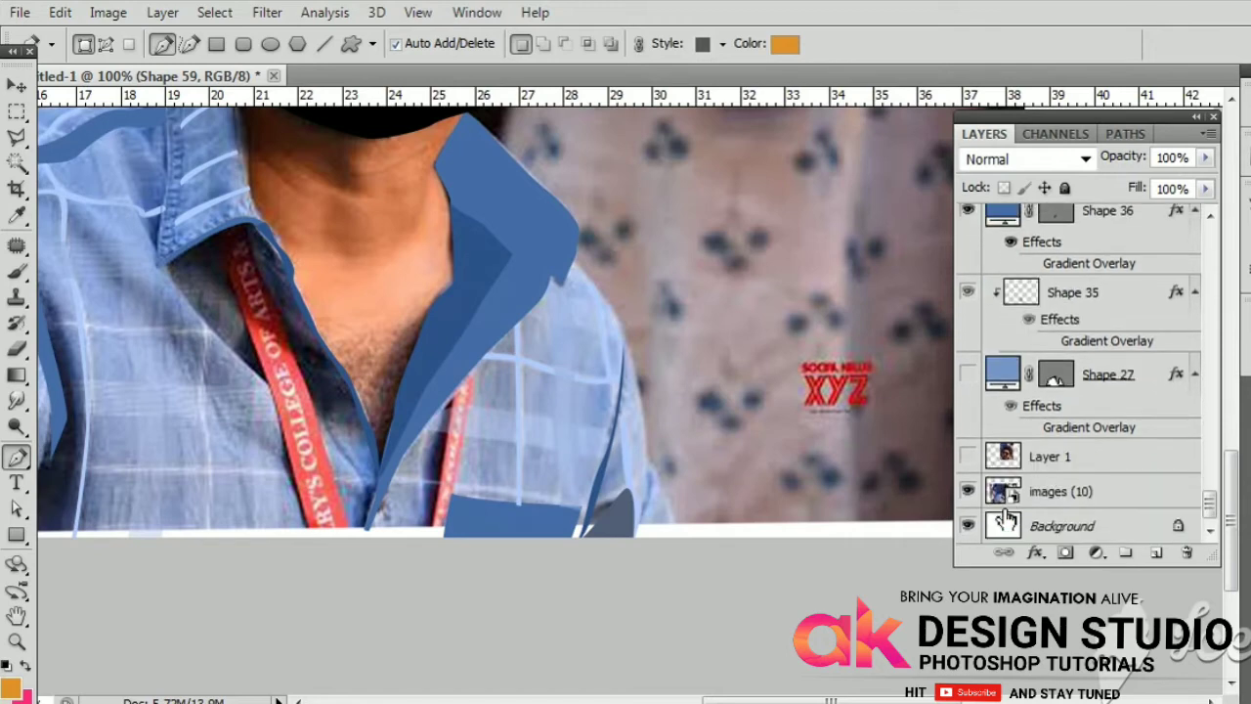
{"action": "left_click", "coordinate": [967, 456]}
{"action": "left_click_drag", "start_coordinate": [396, 379], "coordinate": [602, 465]}
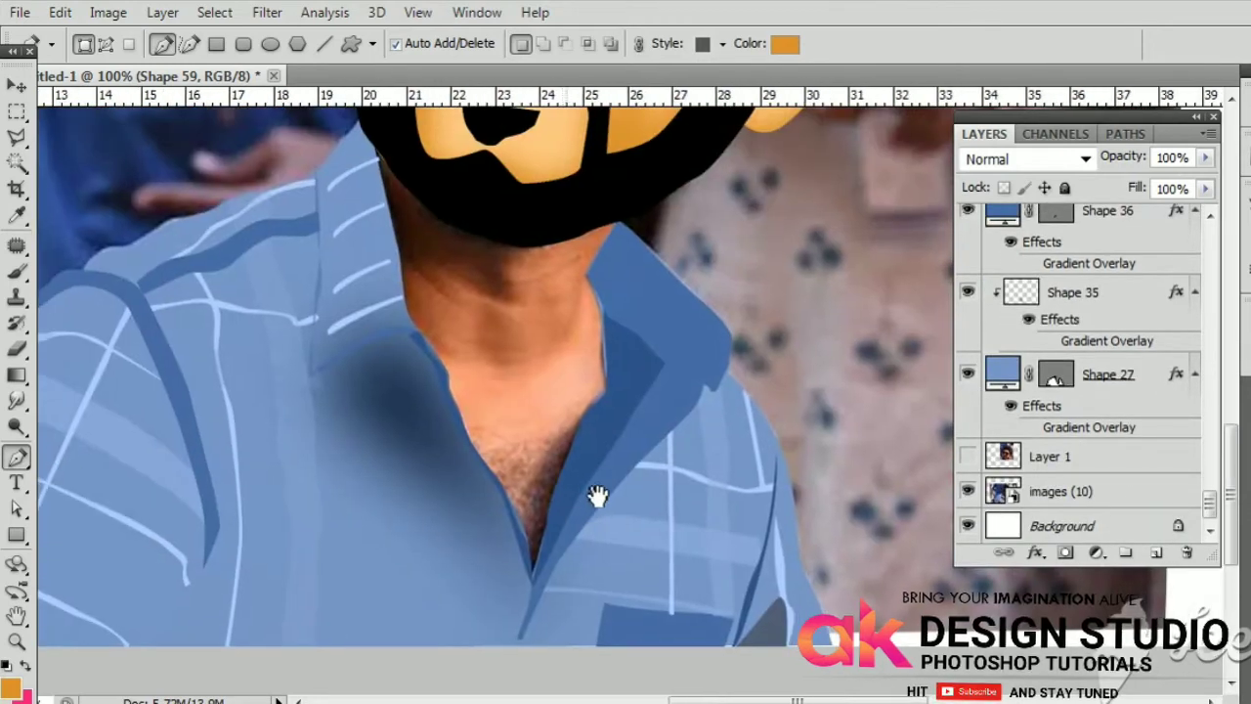
{"action": "left_click", "coordinate": [968, 375]}
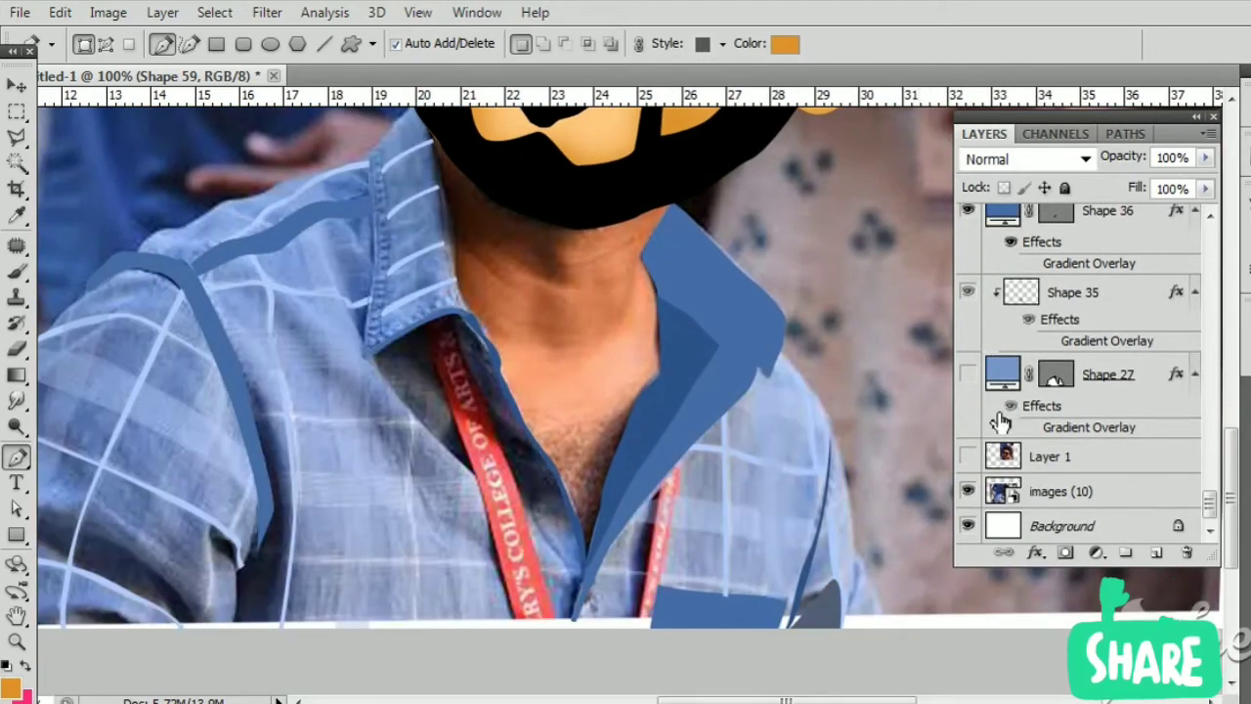
{"action": "scroll", "coordinate": [1003, 391], "scroll_direction": "up", "scroll_amount": 3}
{"action": "scroll", "coordinate": [1002, 391], "scroll_direction": "up", "scroll_amount": 3}
{"action": "scroll", "coordinate": [997, 391], "scroll_direction": "up", "scroll_amount": 3}
{"action": "scroll", "coordinate": [989, 389], "scroll_direction": "up", "scroll_amount": 5}
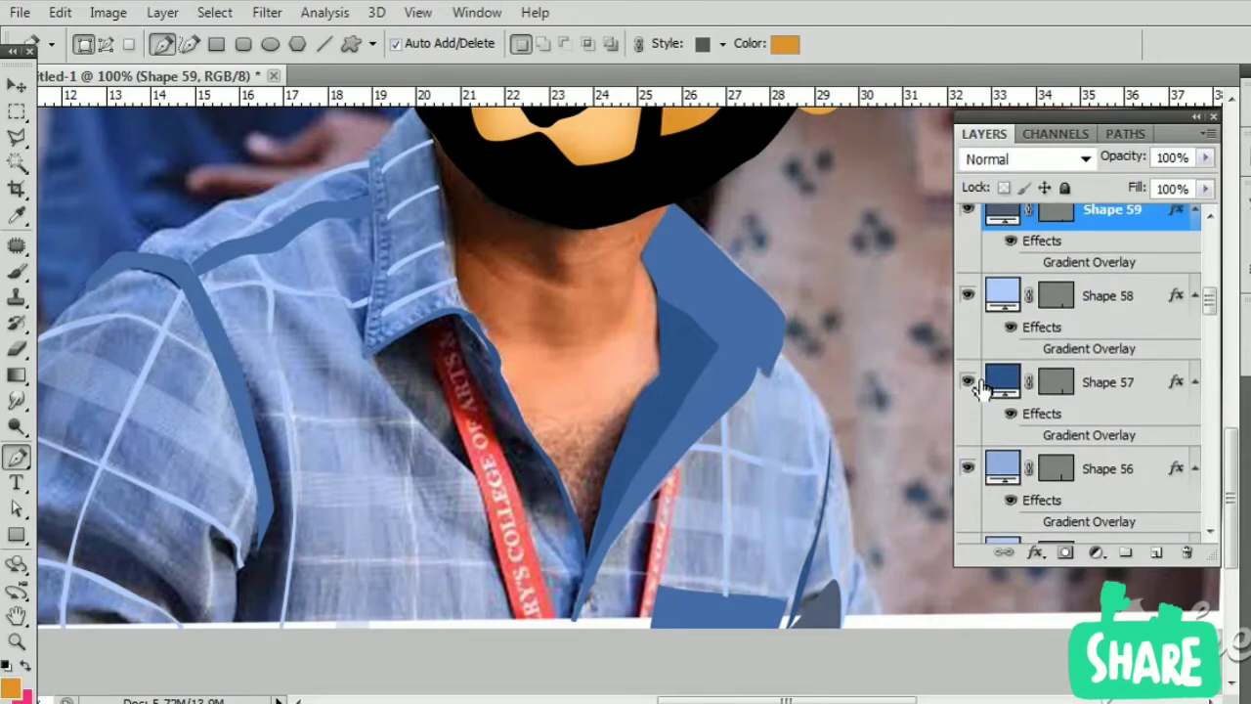
{"action": "scroll", "coordinate": [972, 383], "scroll_direction": "down", "scroll_amount": 10}
{"action": "scroll", "coordinate": [972, 383], "scroll_direction": "up", "scroll_amount": 5}
{"action": "scroll", "coordinate": [1026, 356], "scroll_direction": "down", "scroll_amount": 3}
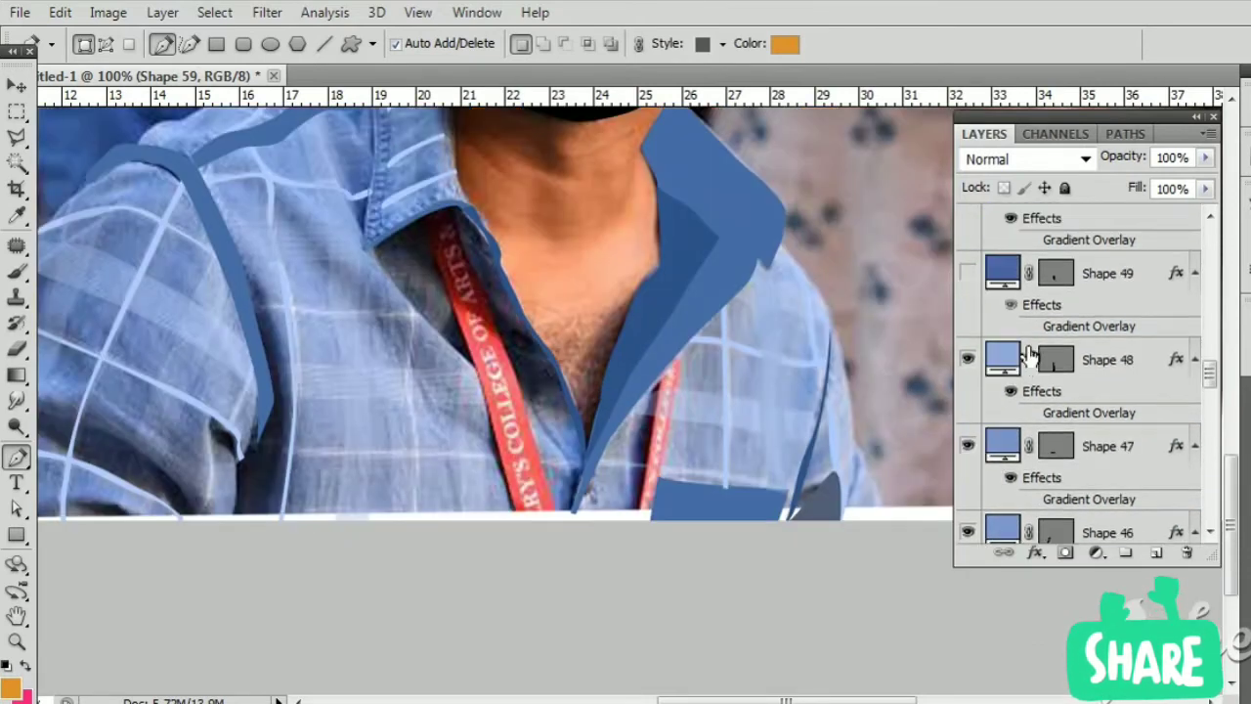
{"action": "scroll", "coordinate": [1016, 350], "scroll_direction": "down", "scroll_amount": 1}
{"action": "scroll", "coordinate": [1016, 350], "scroll_direction": "down", "scroll_amount": 5}
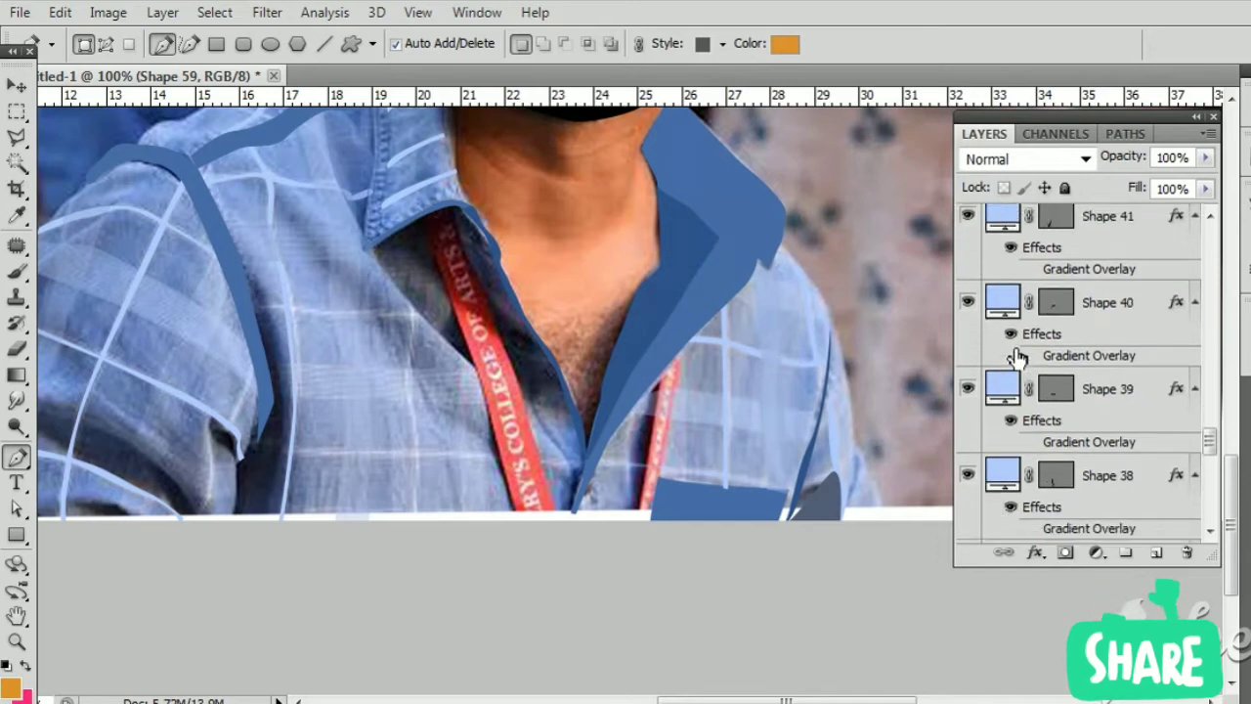
{"action": "scroll", "coordinate": [1017, 350], "scroll_direction": "down", "scroll_amount": 5}
{"action": "scroll", "coordinate": [997, 362], "scroll_direction": "down", "scroll_amount": 5}
{"action": "left_click", "coordinate": [967, 375]}
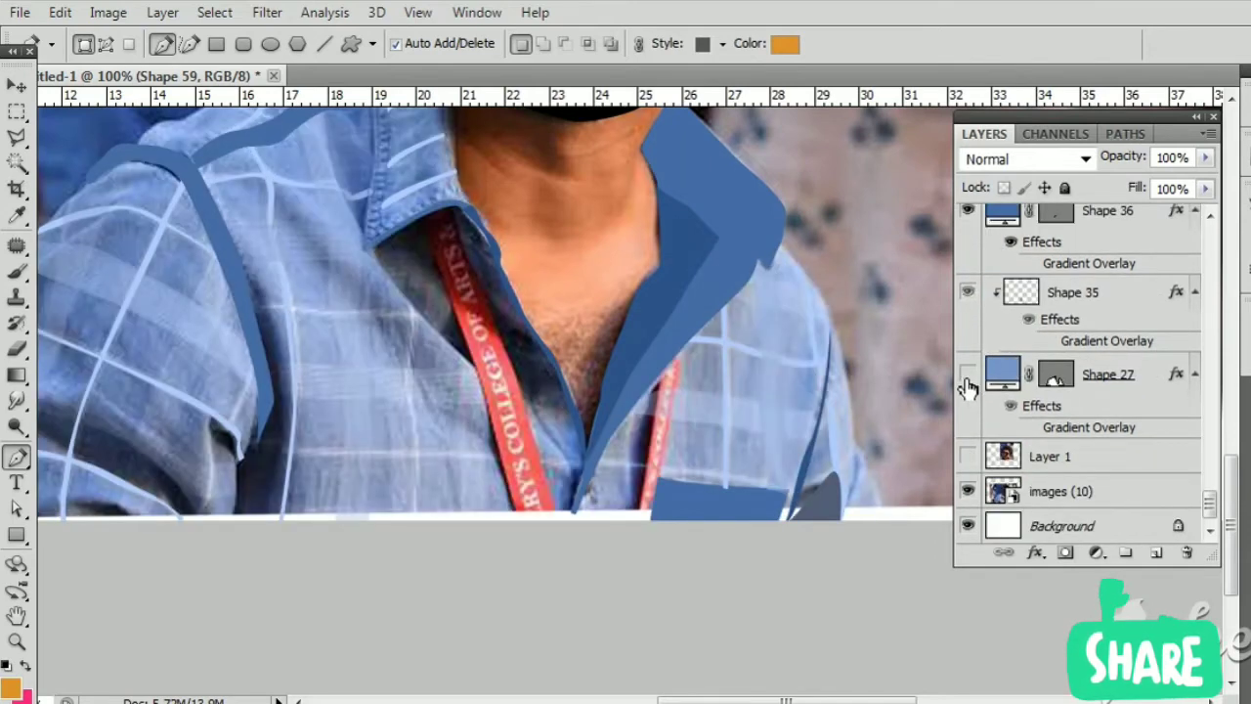
{"action": "left_click", "coordinate": [967, 379]}
{"action": "left_click", "coordinate": [259, 311]}
Step: Finish the first plaid stripe shape and fill it with a sampled light blue
{"action": "left_click", "coordinate": [351, 317]}
{"action": "left_click", "coordinate": [421, 314]}
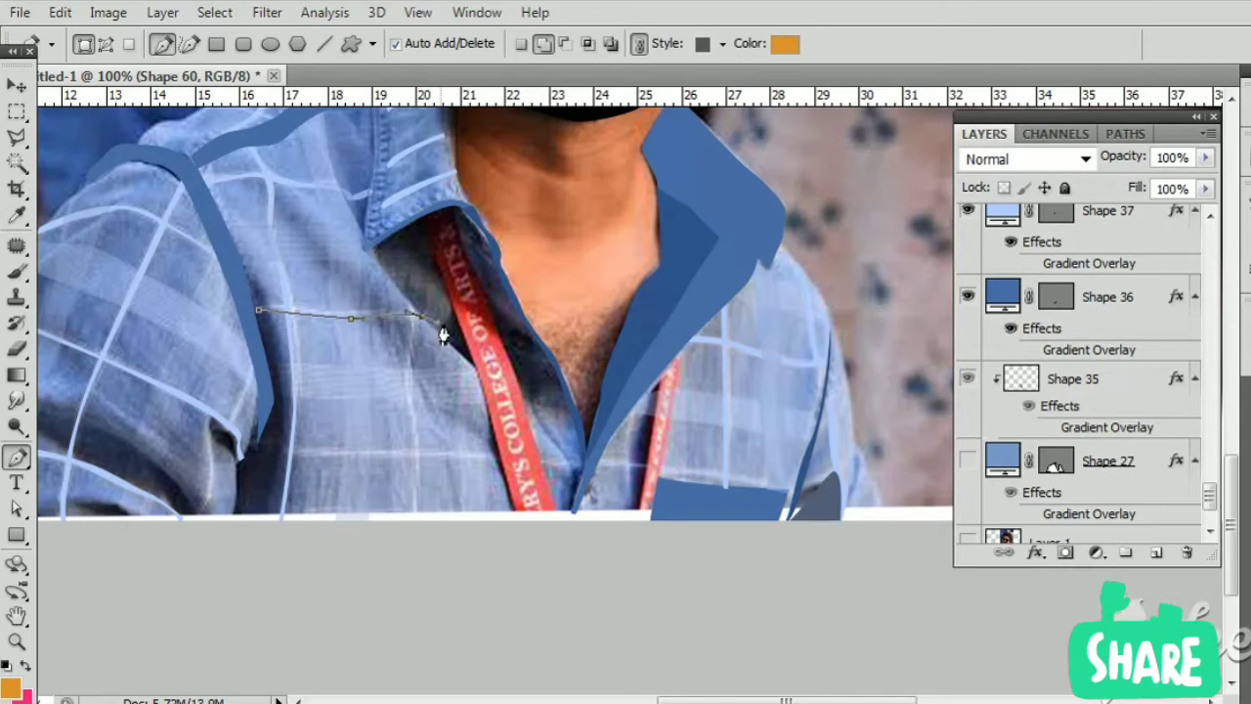
{"action": "left_click", "coordinate": [259, 312]}
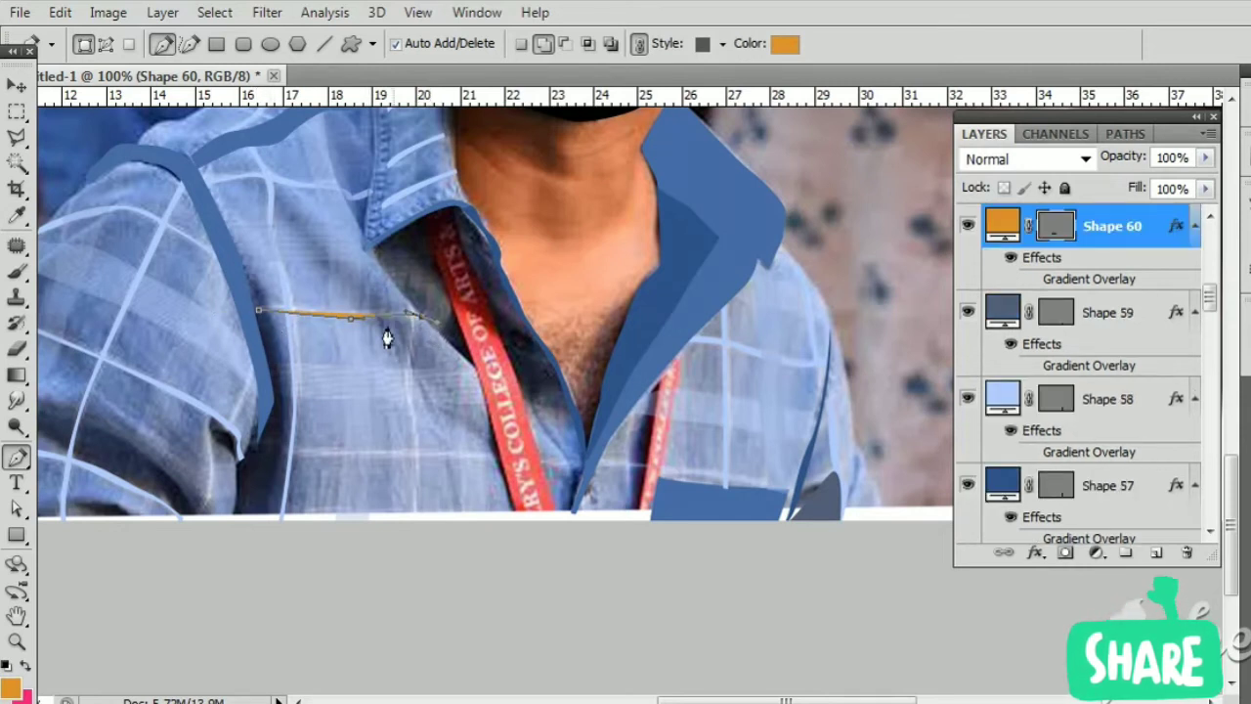
{"action": "key", "text": "Return"}
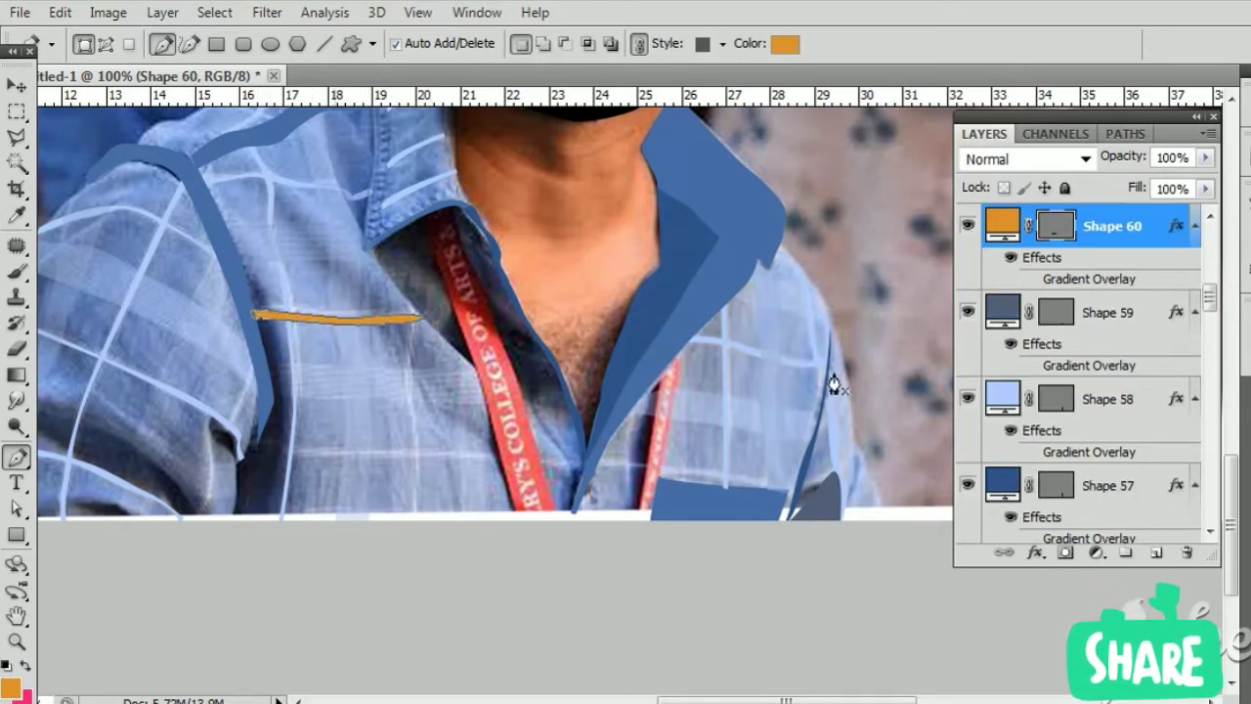
{"action": "double_click", "coordinate": [1013, 226]}
{"action": "left_click", "coordinate": [162, 229]}
{"action": "key", "text": "Return"}
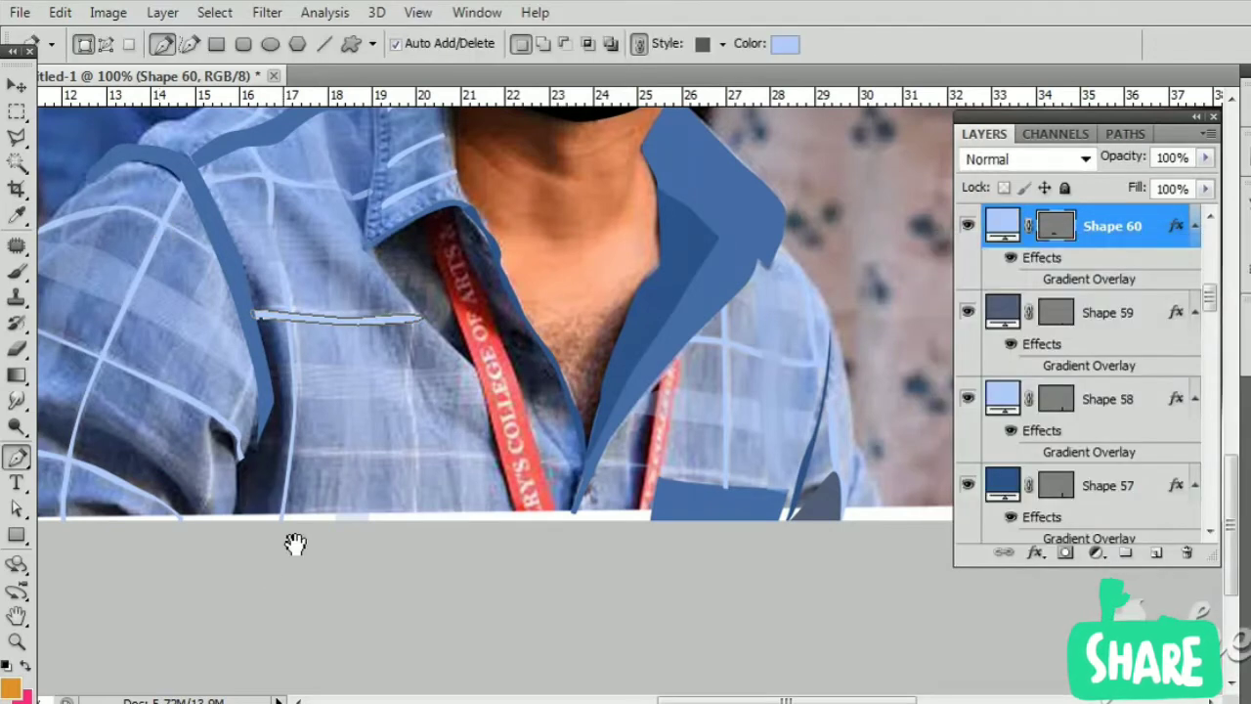
Step: Trace a second horizontal plaid stripe across the shirt to the lanyard
{"action": "scroll", "coordinate": [264, 383], "scroll_direction": "down", "scroll_amount": 2}
{"action": "left_click", "coordinate": [303, 391]}
{"action": "left_click", "coordinate": [394, 388]}
{"action": "left_click", "coordinate": [474, 391]}
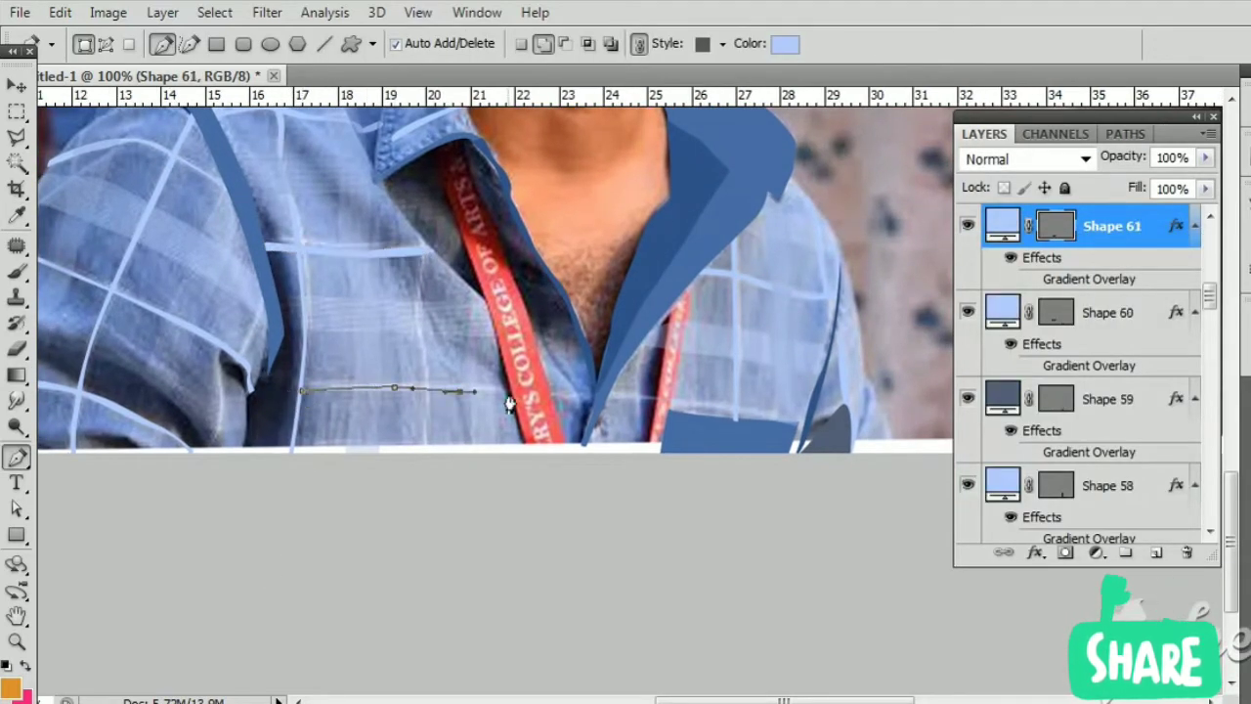
{"action": "left_click", "coordinate": [511, 389]}
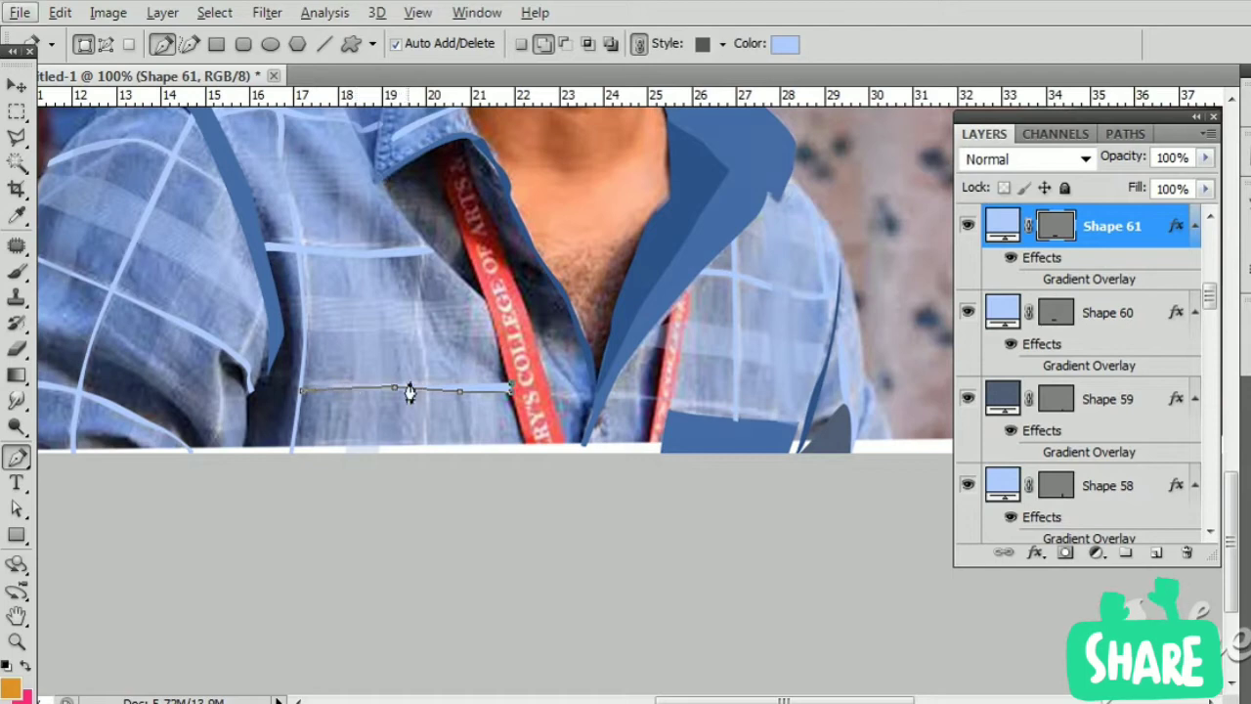
{"action": "left_click", "coordinate": [316, 391]}
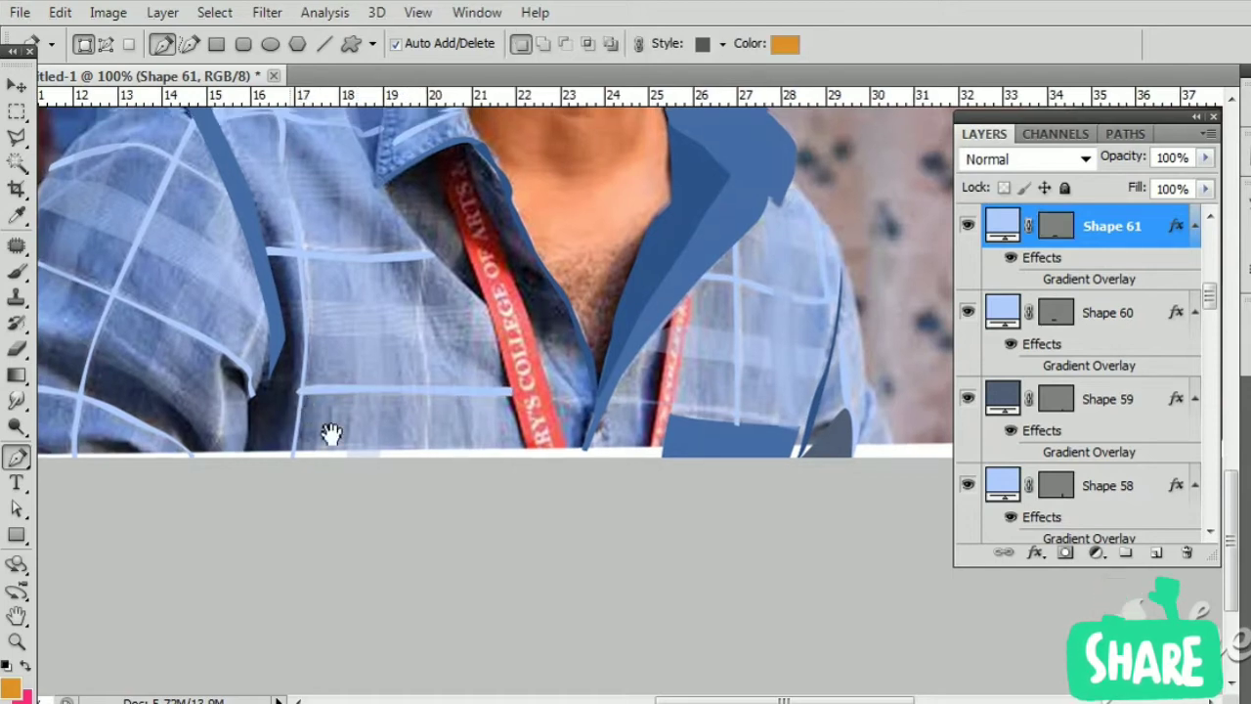
{"action": "scroll", "coordinate": [329, 433], "scroll_direction": "up", "scroll_amount": 2}
Step: Draw a shape along the sleeve seam and blue strap, filled dark navy from the photo
{"action": "left_click", "coordinate": [290, 276]}
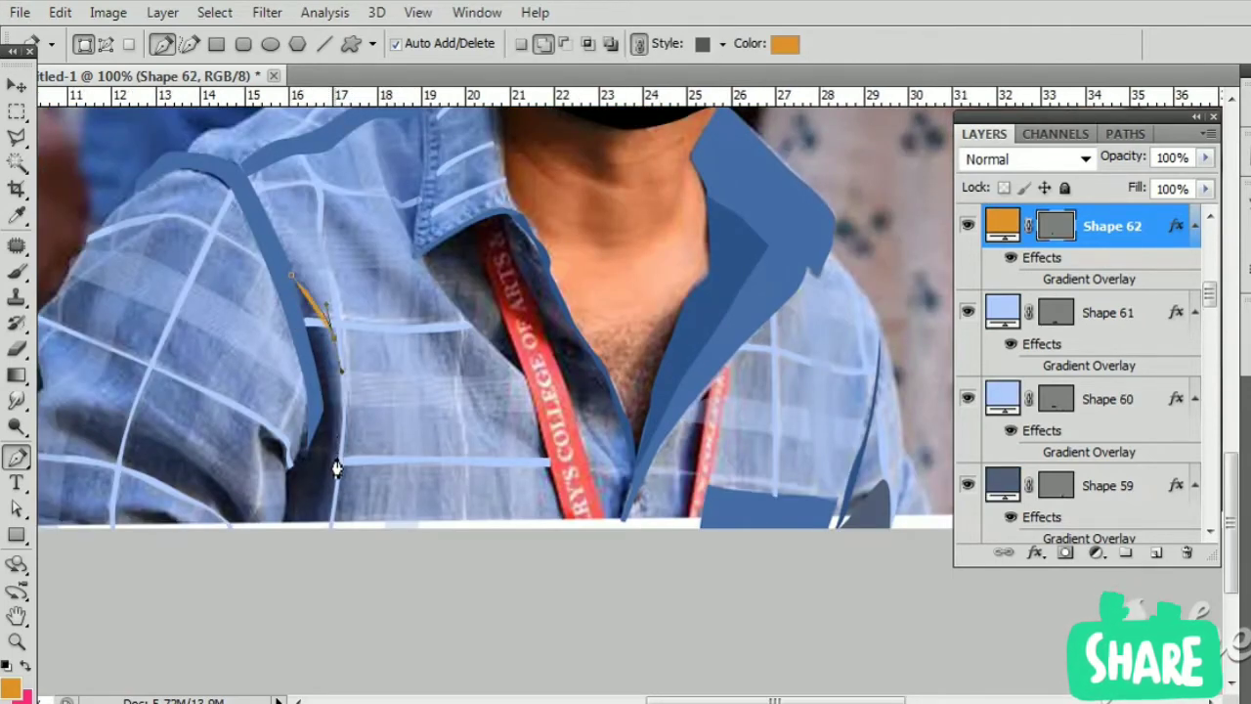
{"action": "left_click", "coordinate": [328, 539]}
{"action": "left_click", "coordinate": [280, 530]}
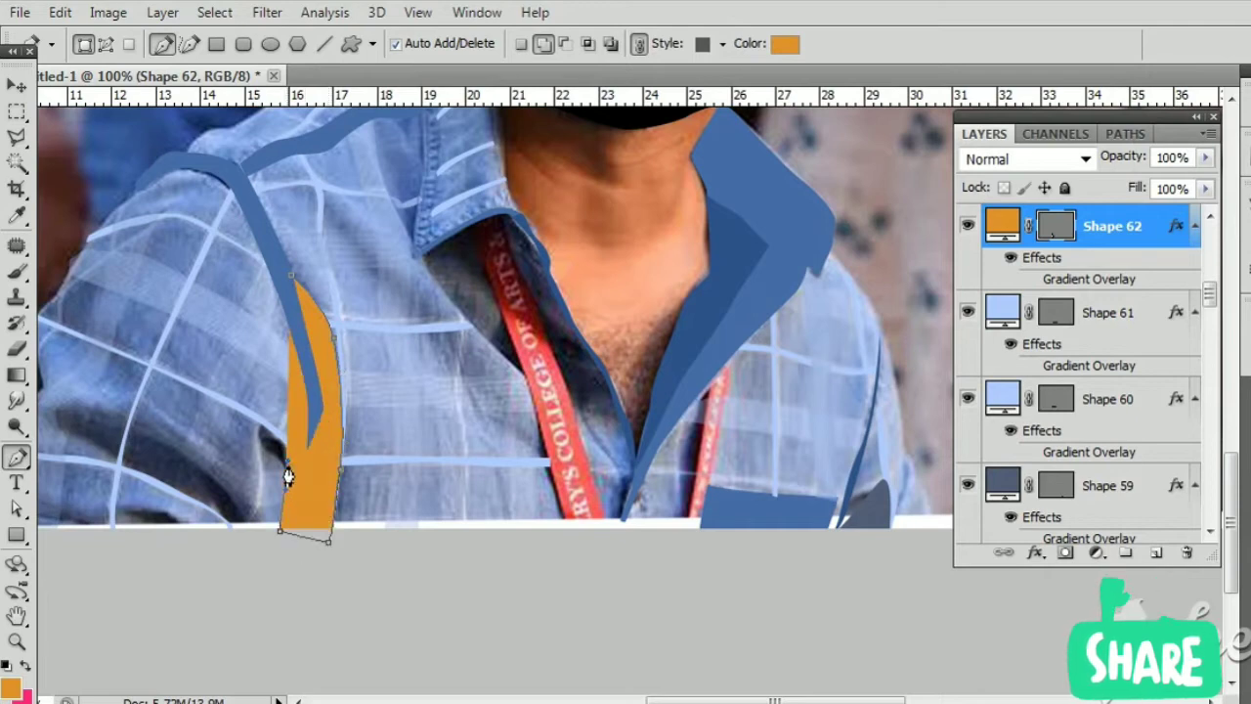
{"action": "left_click", "coordinate": [310, 440]}
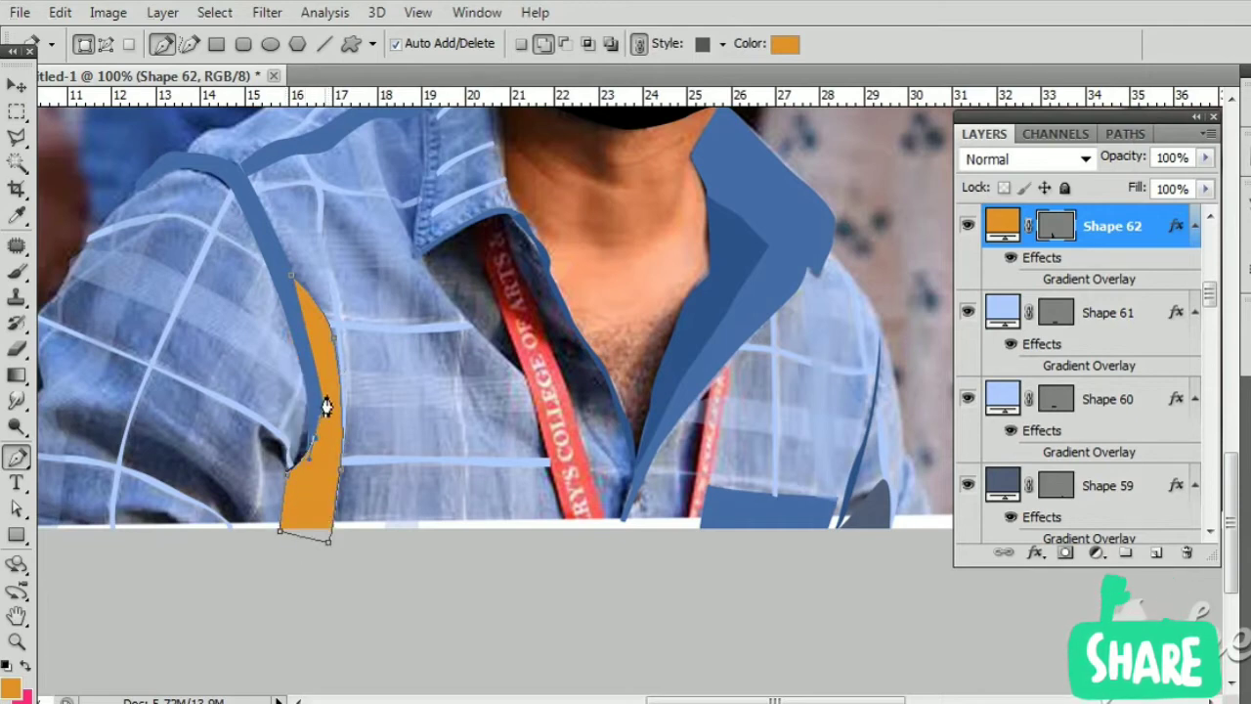
{"action": "left_click", "coordinate": [291, 288]}
{"action": "double_click", "coordinate": [1001, 226]}
{"action": "left_click", "coordinate": [304, 494]}
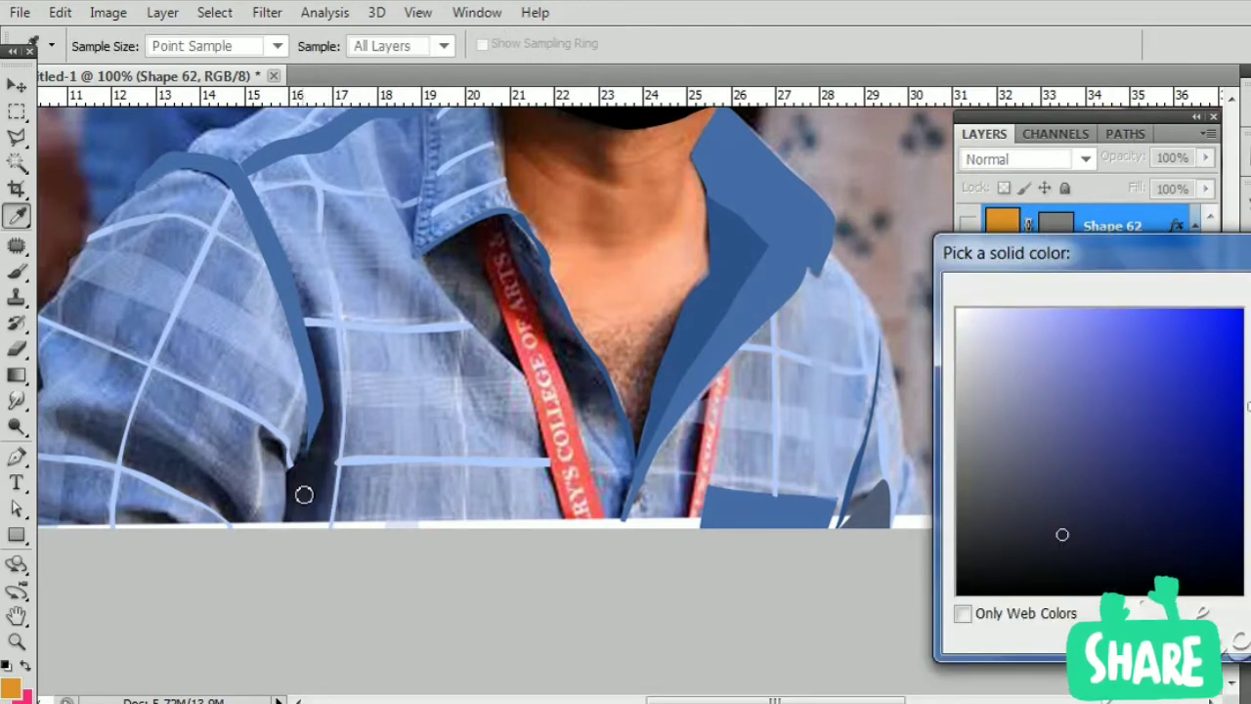
{"action": "key", "text": "Return"}
{"action": "key", "text": "v"}
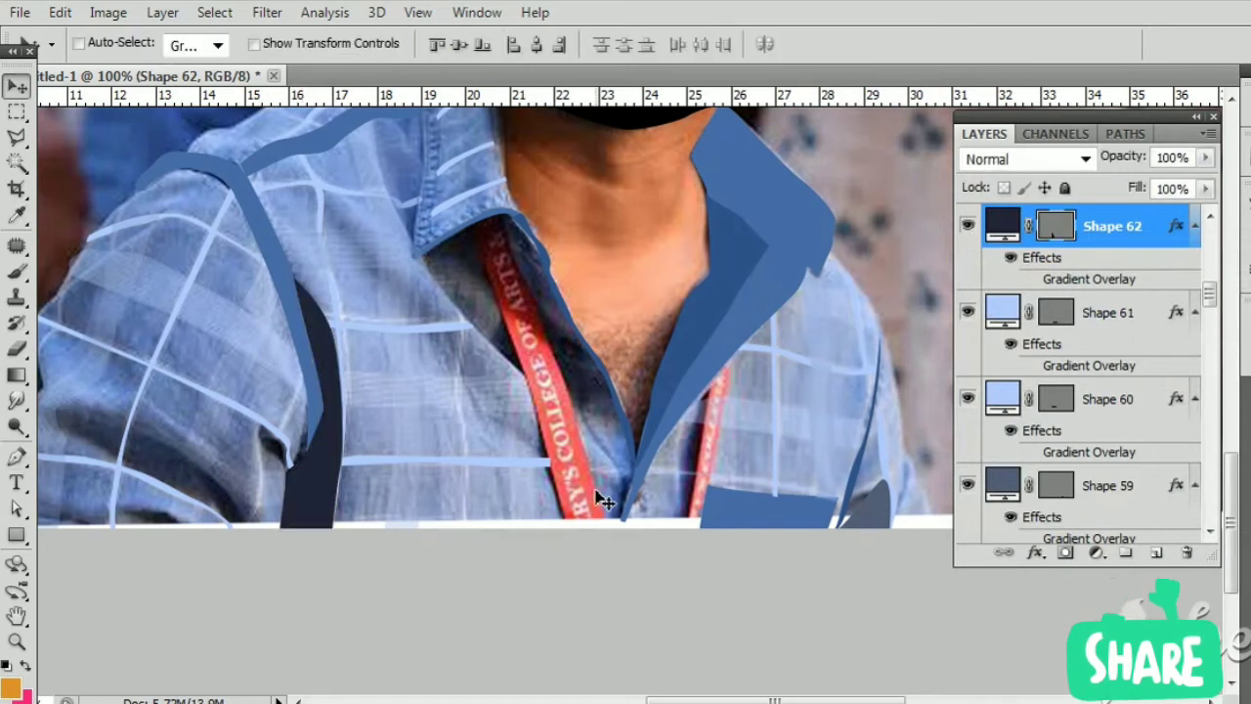
Step: Draw a vertical stripe down the shirt, coloured with the sampled light-blue shirt colour
{"action": "left_click_drag", "start_coordinate": [604, 500], "coordinate": [337, 528]}
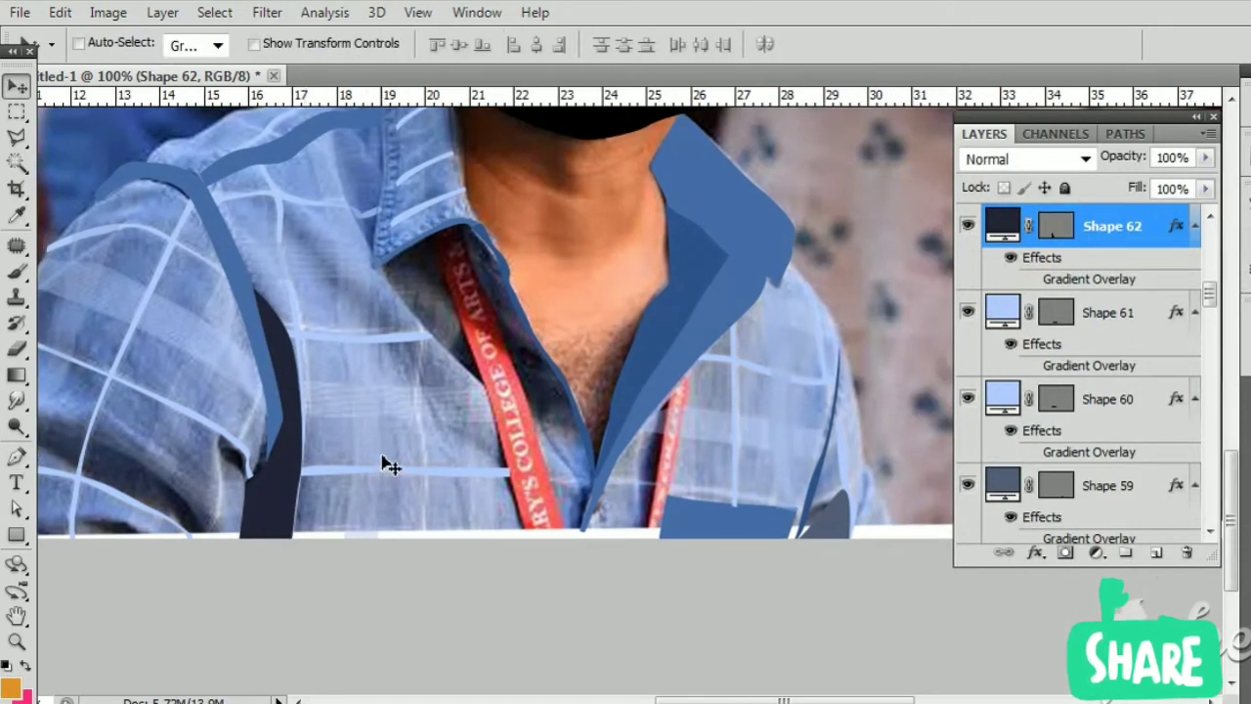
{"action": "key", "text": "p"}
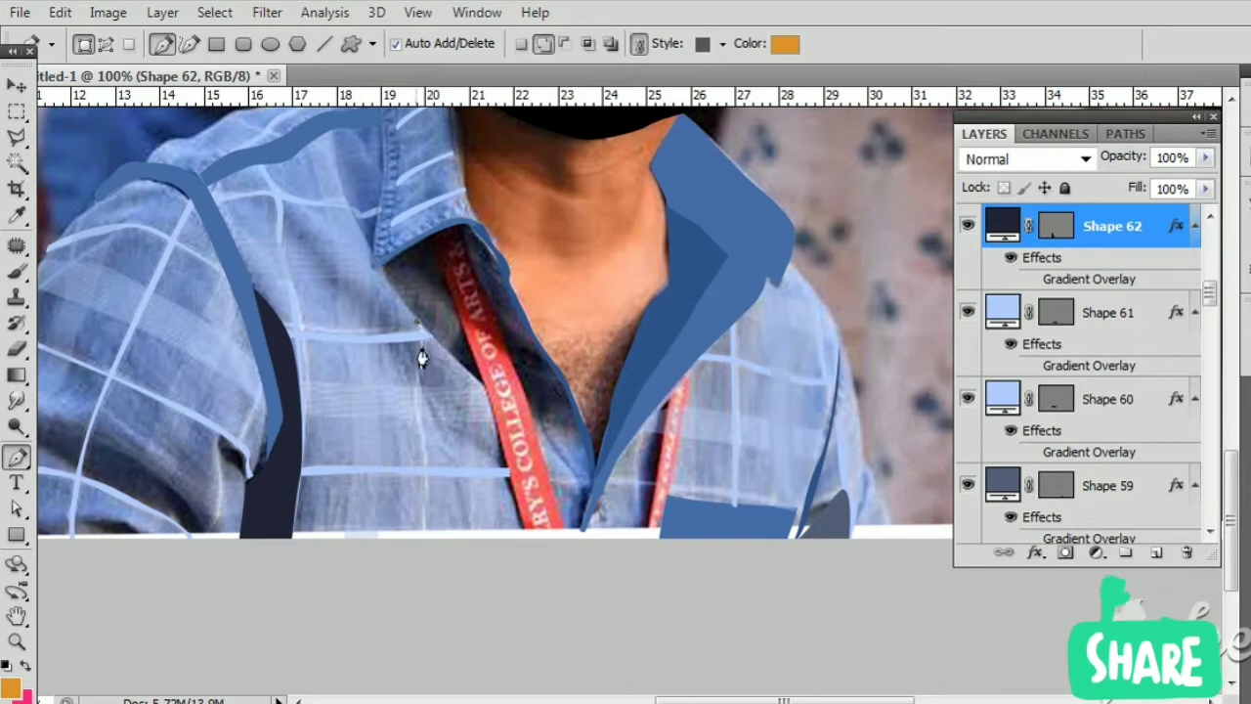
{"action": "left_click_drag", "start_coordinate": [418, 342], "coordinate": [418, 361]}
{"action": "left_click_drag", "start_coordinate": [435, 562], "coordinate": [423, 550]}
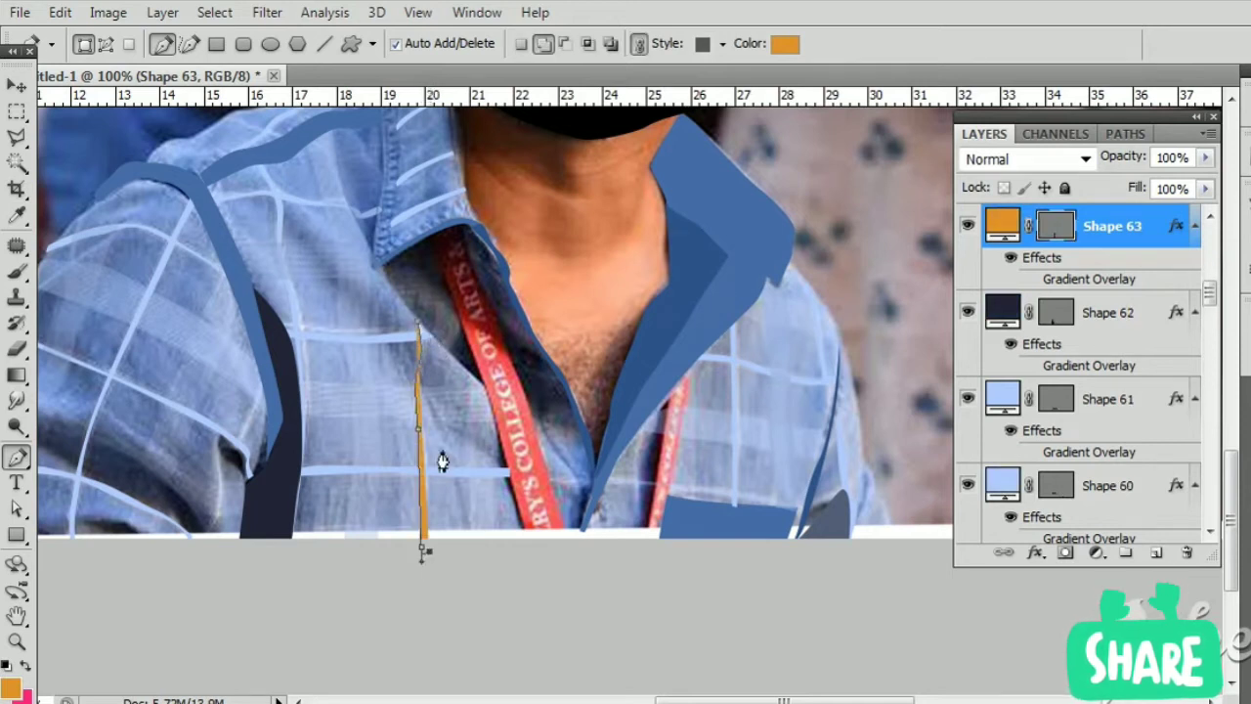
{"action": "left_click", "coordinate": [424, 330]}
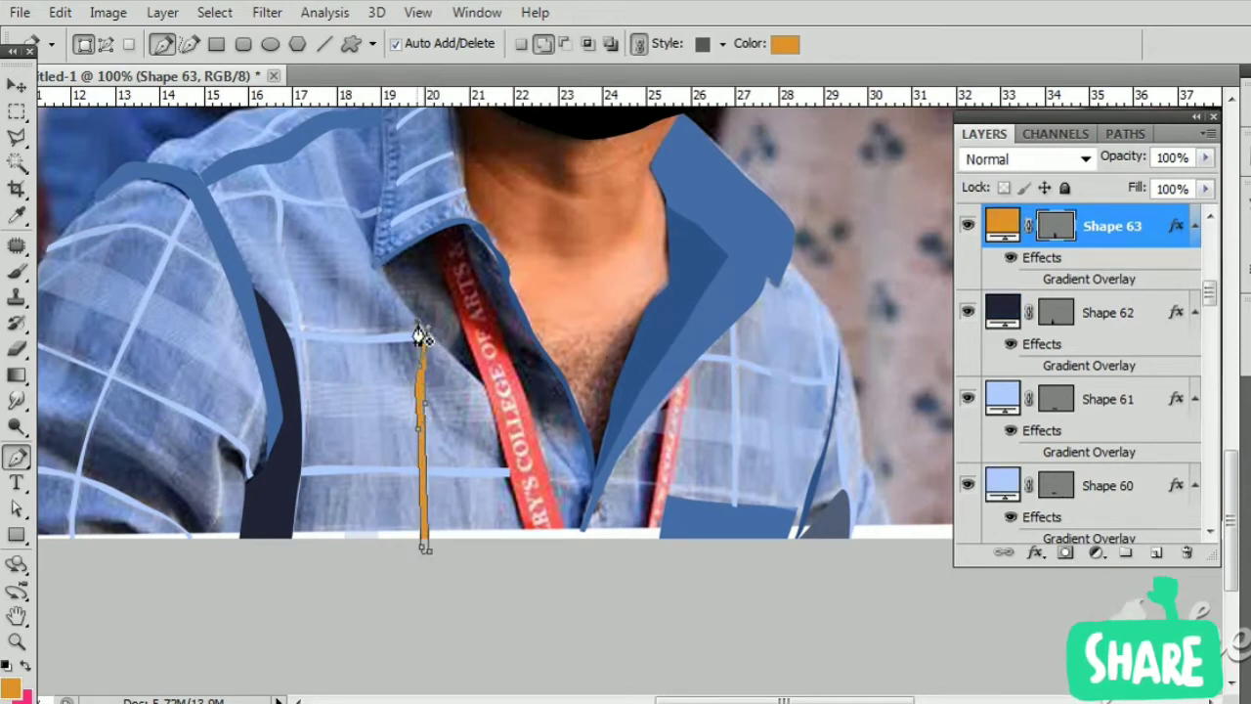
{"action": "double_click", "coordinate": [1001, 225]}
{"action": "left_click", "coordinate": [411, 213]}
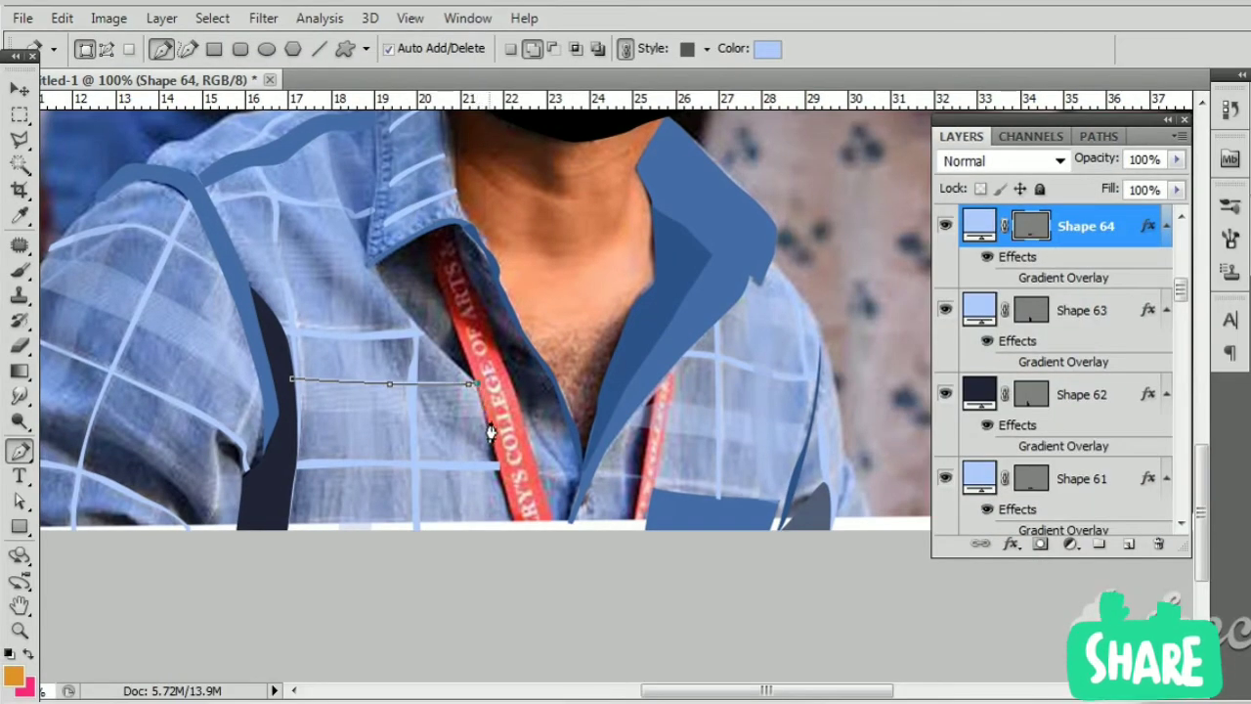
Step: Draw a horizontal stripe across the chest and lower its opacity to make it partly transparent
{"action": "left_click", "coordinate": [486, 416]}
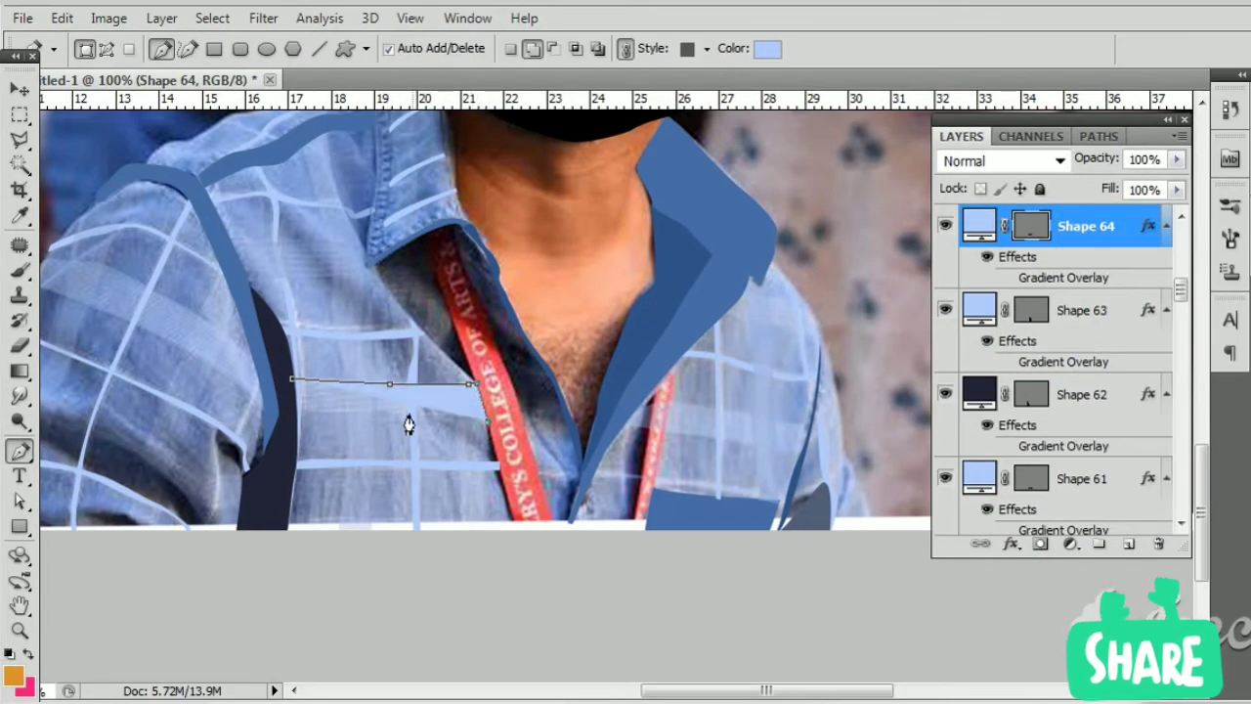
{"action": "left_click", "coordinate": [294, 412]}
{"action": "left_click", "coordinate": [292, 379]}
{"action": "key", "text": "Return"}
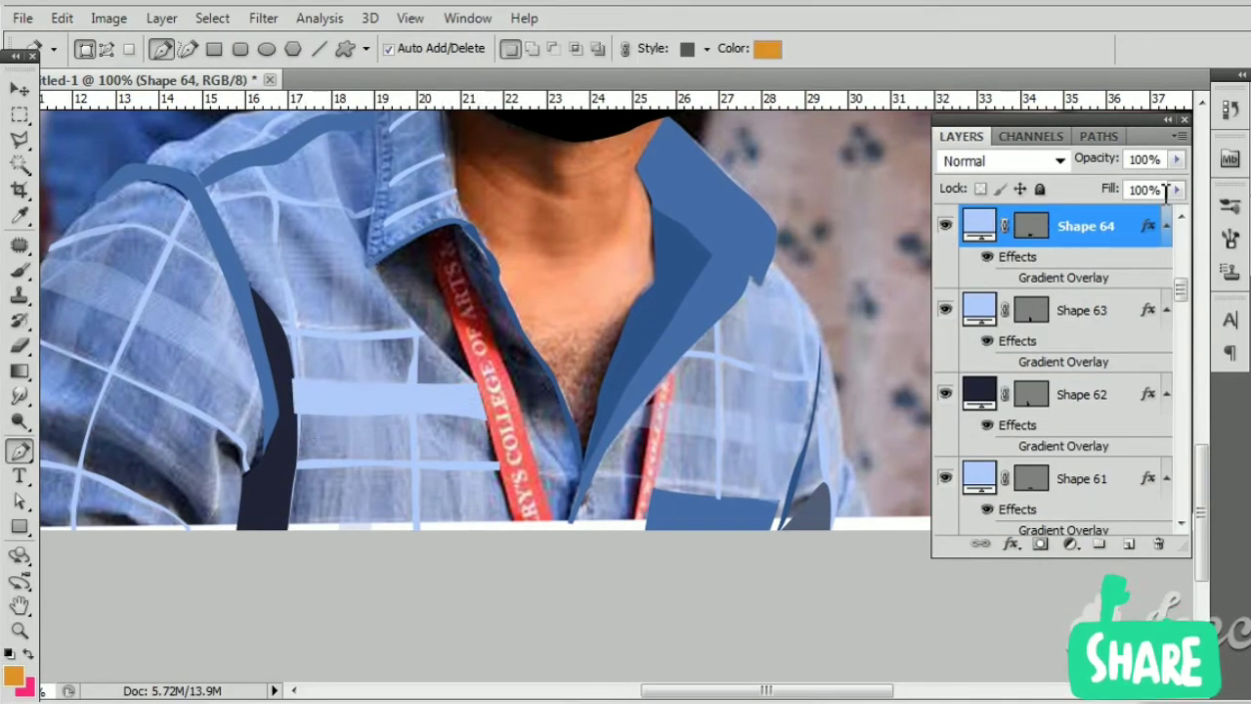
{"action": "left_click_drag", "start_coordinate": [1176, 158], "coordinate": [1128, 192]}
Step: Select the Shape 47 layer, then the Shape 64 chest stripe layer, from the canvas
{"action": "left_click_drag", "start_coordinate": [404, 446], "coordinate": [404, 492]}
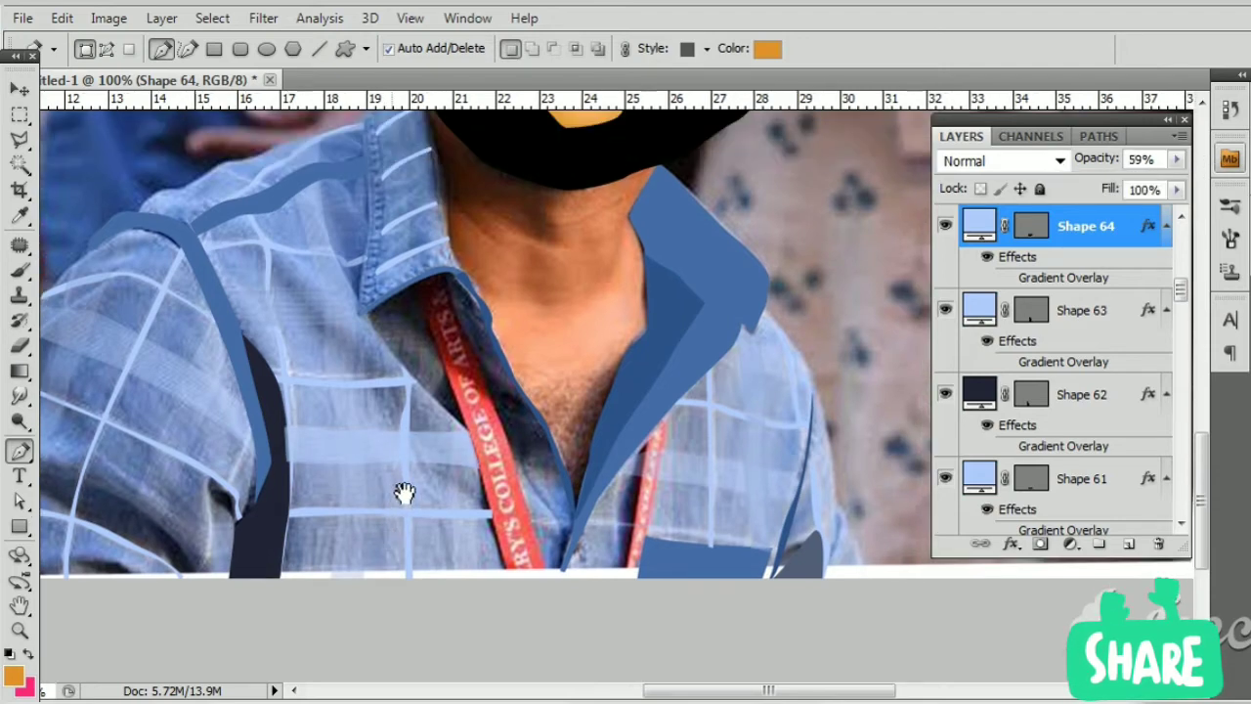
{"action": "key", "text": "v"}
{"action": "left_click_drag", "start_coordinate": [340, 388], "coordinate": [374, 447]}
{"action": "right_click", "coordinate": [375, 372]}
{"action": "left_click", "coordinate": [385, 408]}
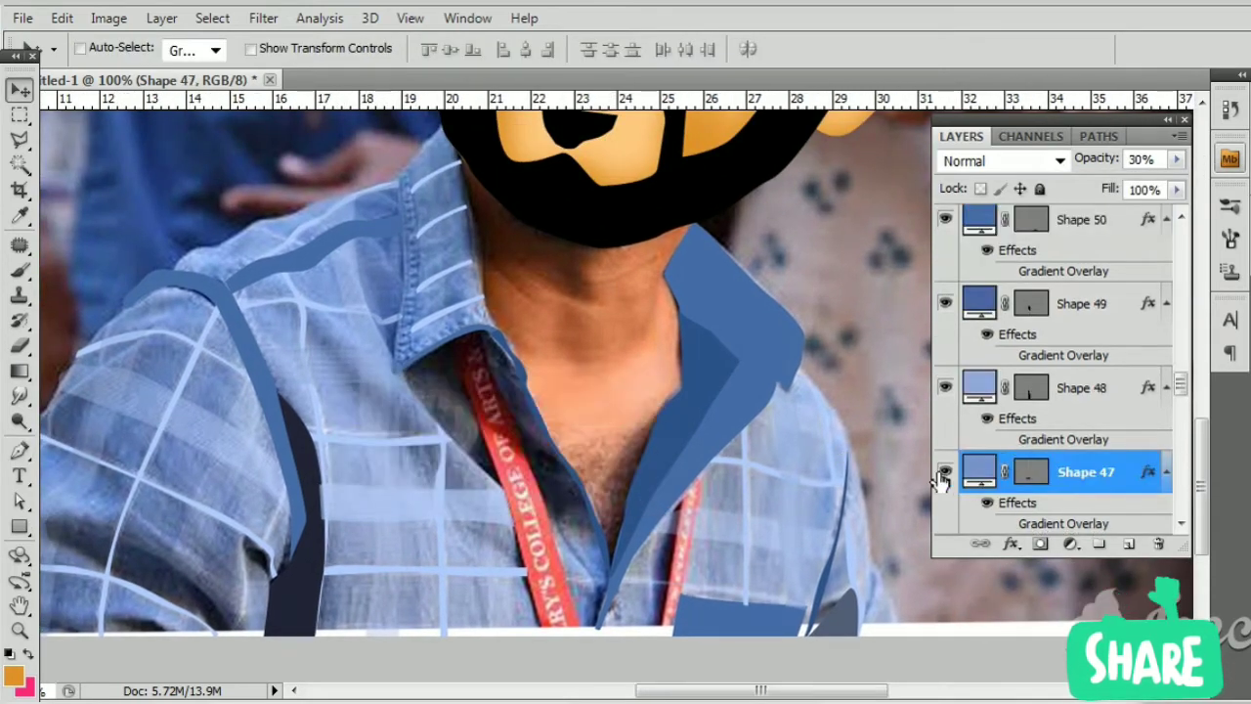
{"action": "right_click", "coordinate": [397, 509]}
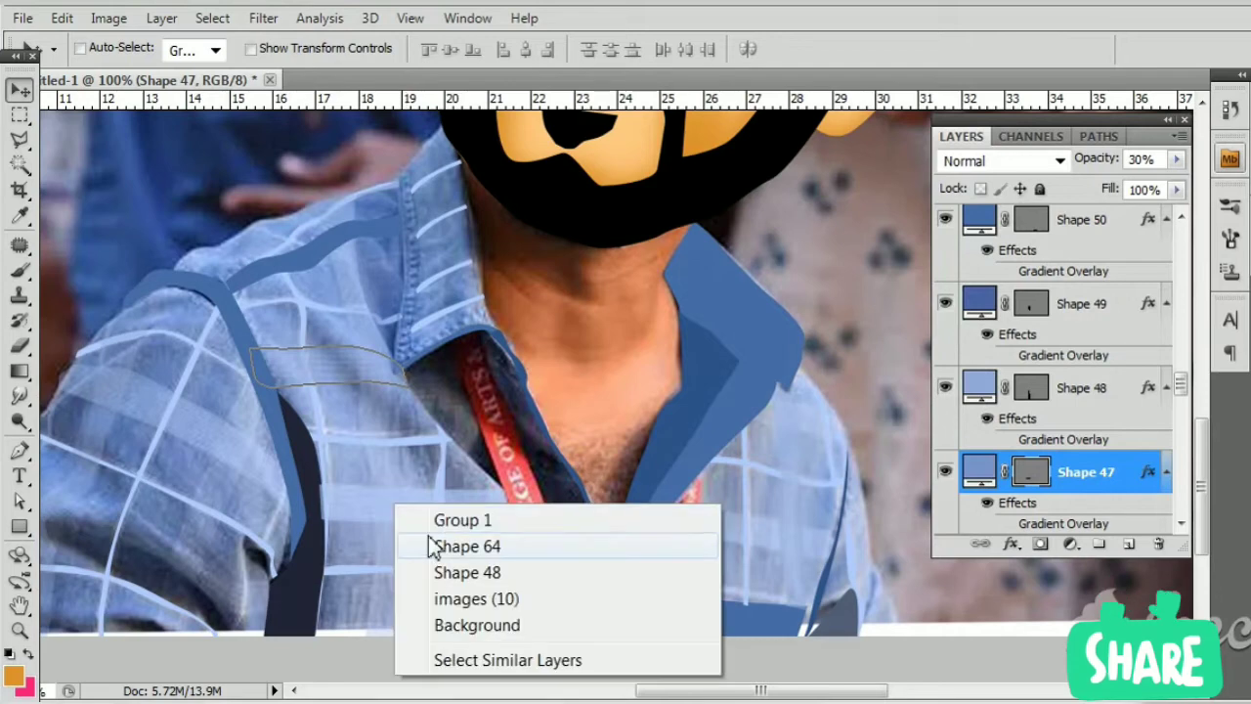
{"action": "left_click", "coordinate": [431, 546]}
Step: Begin a new pen shape at the top of the lanyard
{"action": "left_click_drag", "start_coordinate": [491, 486], "coordinate": [409, 531]}
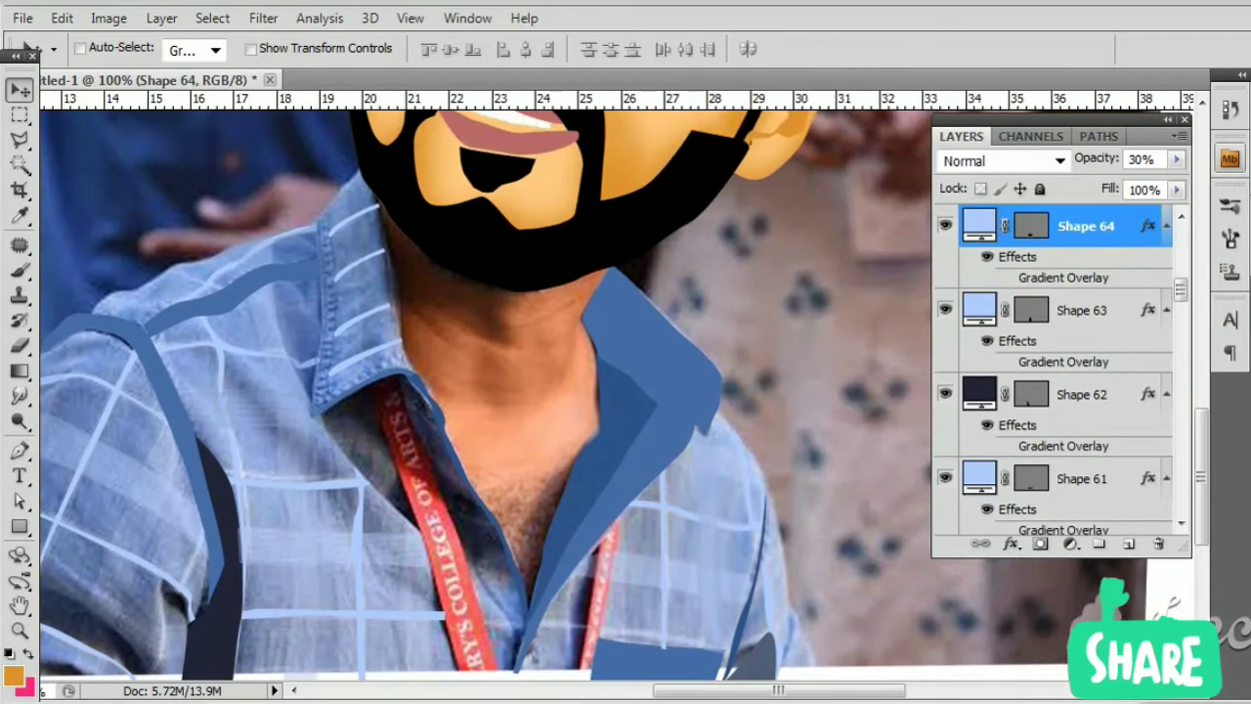
{"action": "key", "text": "p"}
{"action": "left_click", "coordinate": [372, 390]}
Step: Outline the left lanyard strand from its curved bottom up to the collar and close it
{"action": "scroll", "coordinate": [375, 362], "scroll_direction": "down", "scroll_amount": 3}
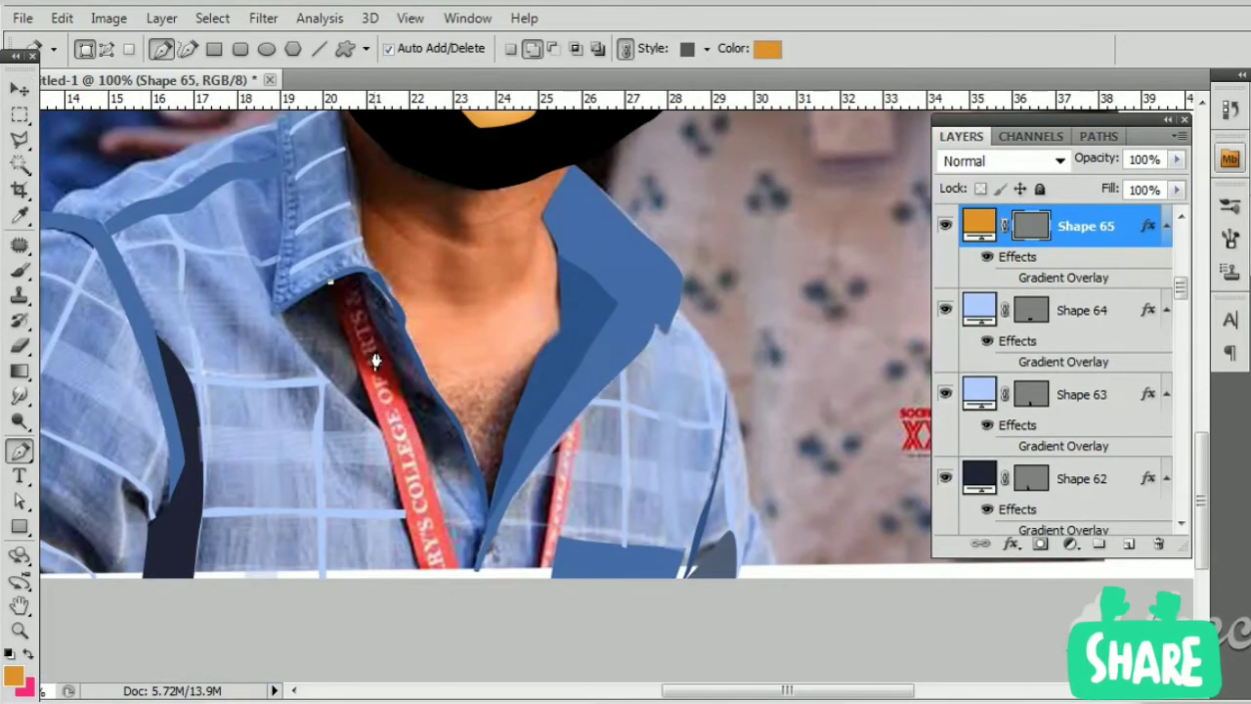
{"action": "left_click", "coordinate": [374, 421]}
{"action": "left_click_drag", "start_coordinate": [425, 584], "coordinate": [462, 586]}
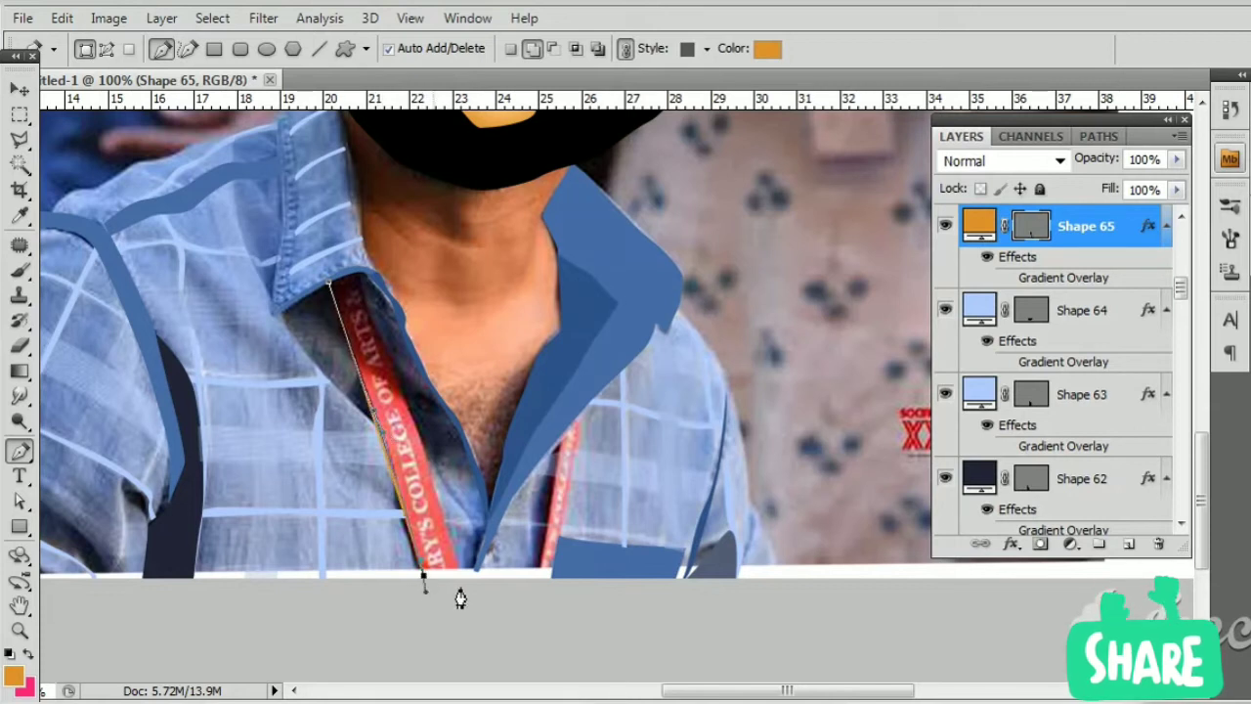
{"action": "left_click", "coordinate": [452, 544]}
{"action": "left_click", "coordinate": [423, 446]}
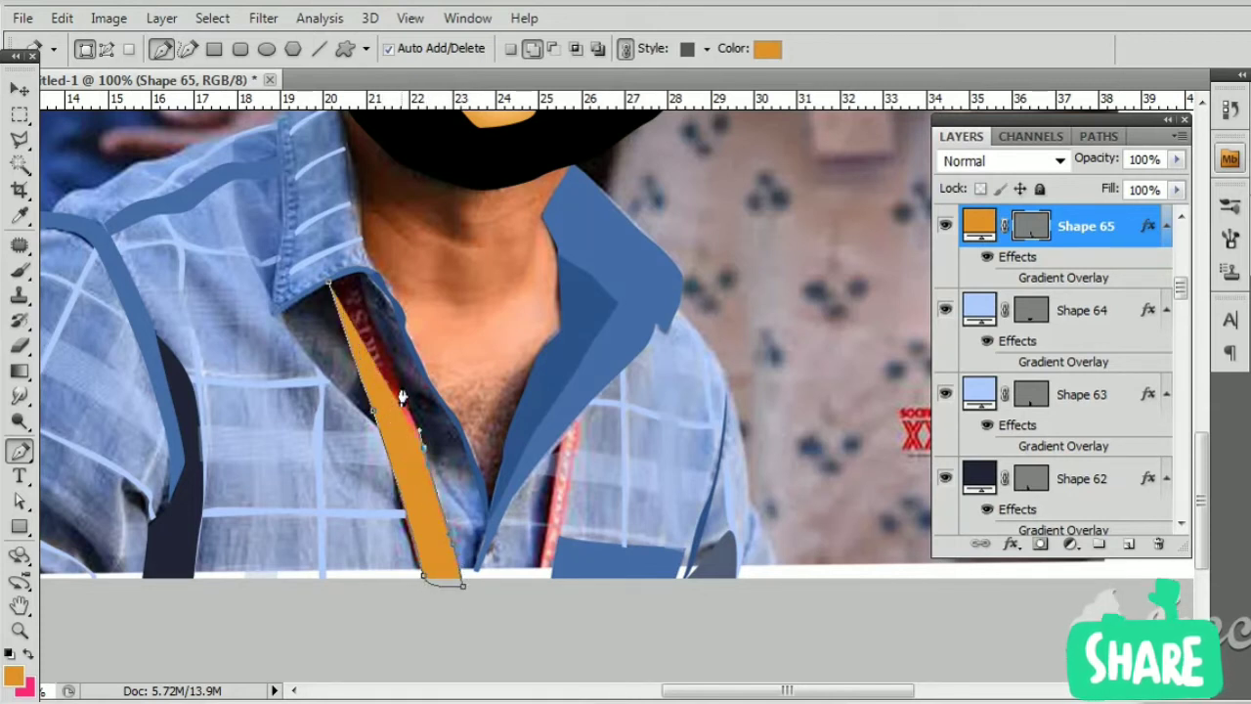
{"action": "left_click", "coordinate": [397, 380]}
{"action": "left_click", "coordinate": [385, 332]}
{"action": "left_click", "coordinate": [373, 304]}
{"action": "left_click", "coordinate": [331, 282]}
{"action": "key", "text": "Return"}
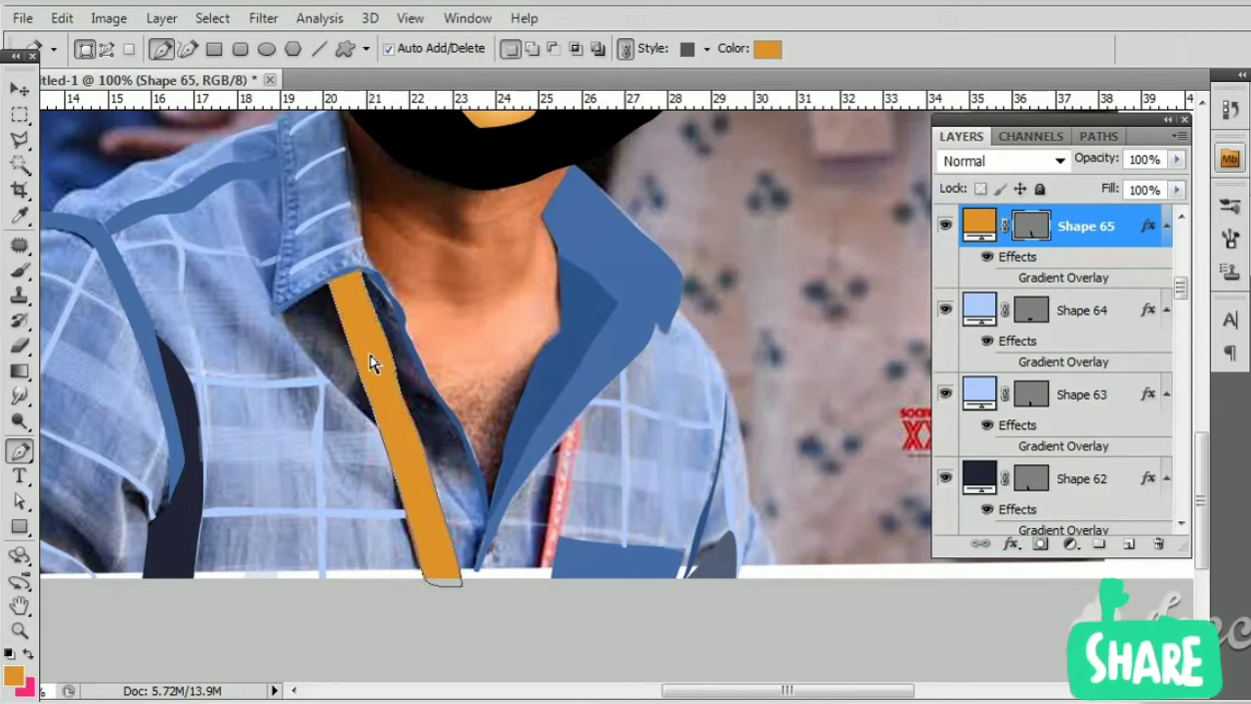
Step: Hide Shape 65 and give the new lanyard shape a red sampled from the lanyard
{"action": "key", "text": "ctrl+plus"}
{"action": "left_click", "coordinate": [945, 225]}
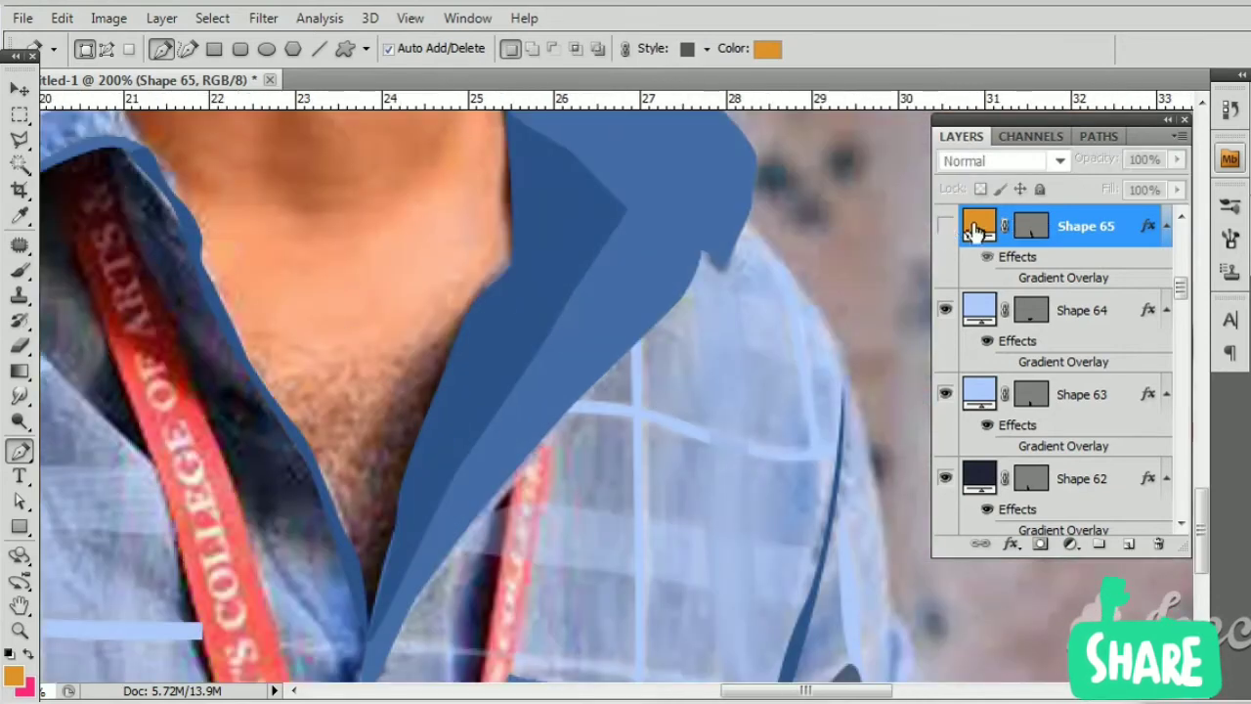
{"action": "double_click", "coordinate": [978, 225]}
{"action": "left_click", "coordinate": [181, 433]}
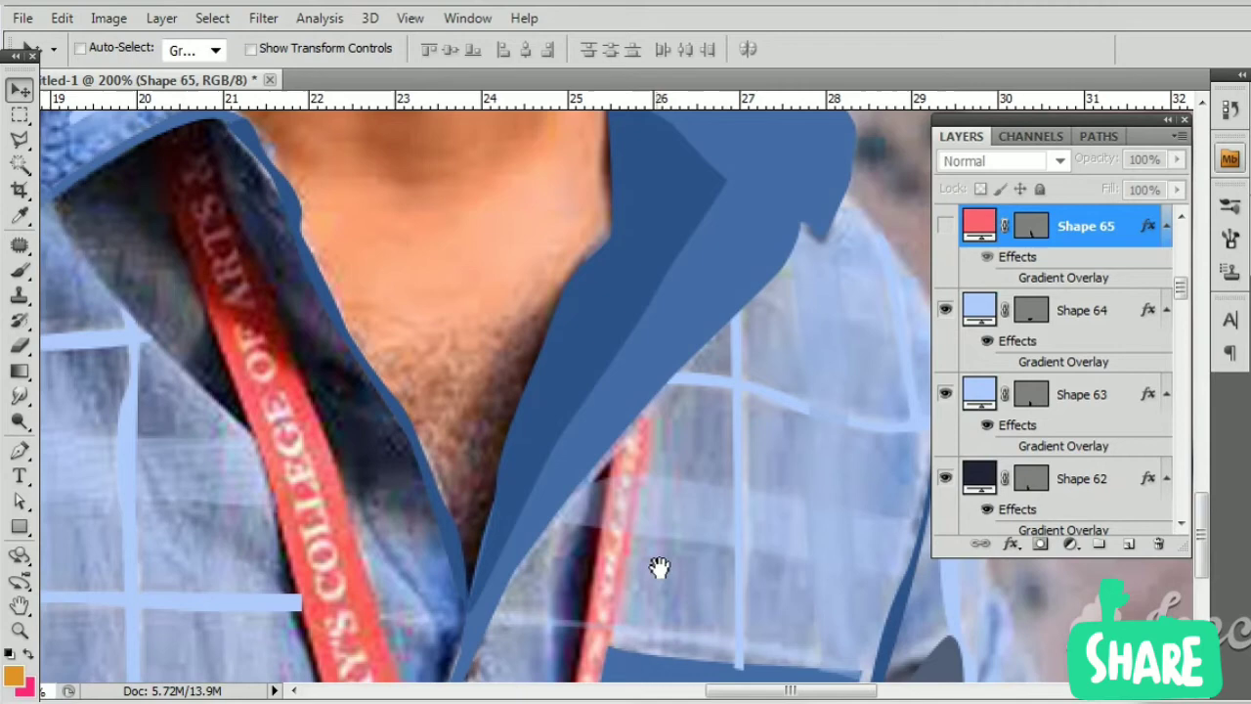
Step: Trace the right lanyard strand as a shape filled with salmon red sampled from the lanyard
{"action": "left_click_drag", "start_coordinate": [659, 570], "coordinate": [573, 480]}
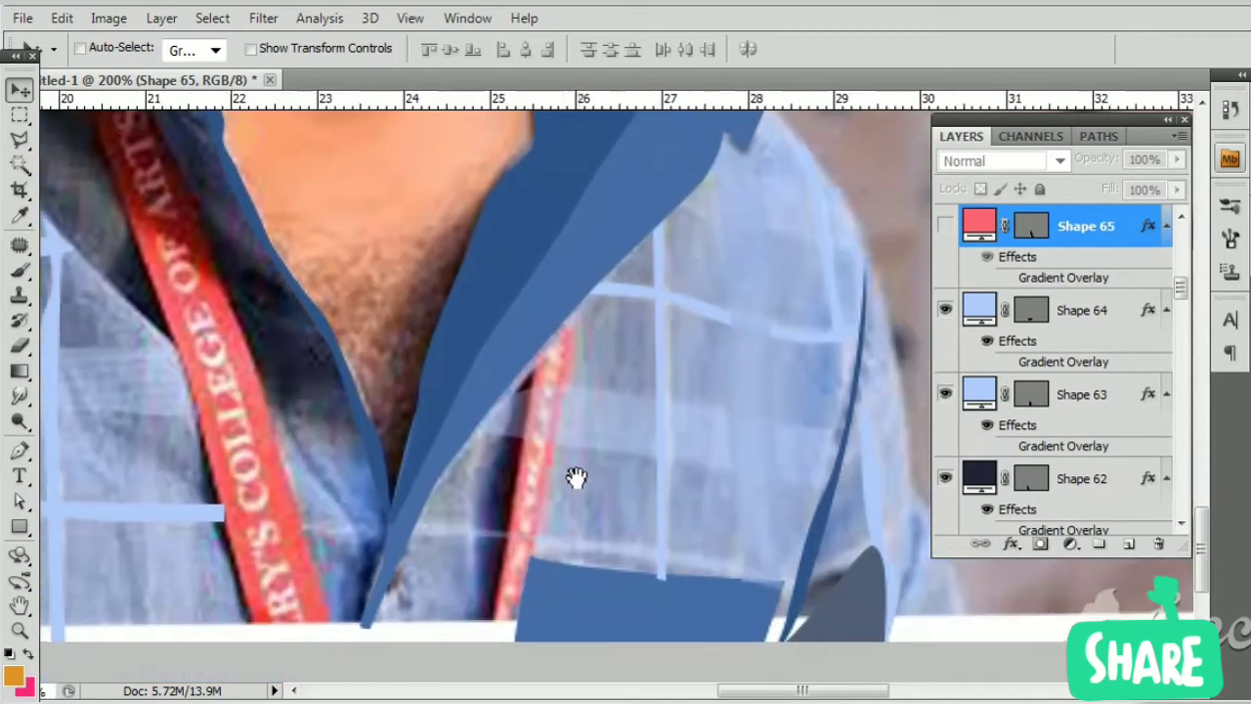
{"action": "key", "text": "p"}
{"action": "left_click", "coordinate": [539, 356]}
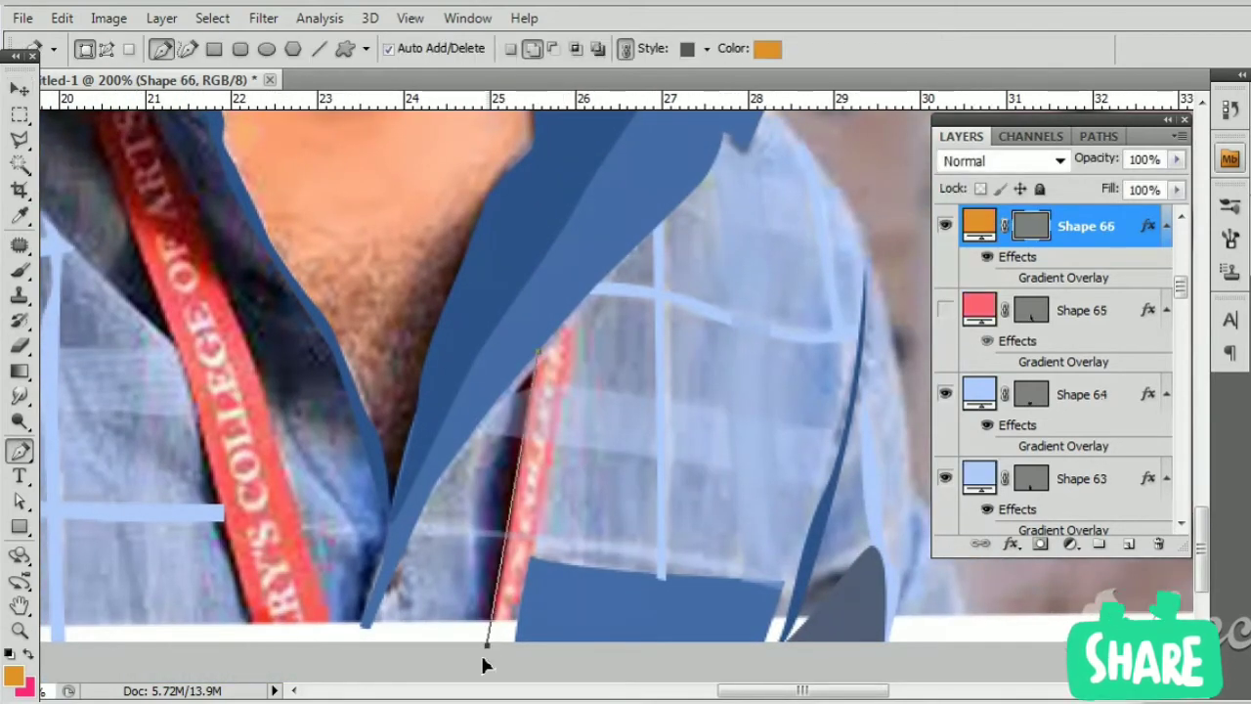
{"action": "left_click_drag", "start_coordinate": [489, 655], "coordinate": [512, 661]}
{"action": "left_click", "coordinate": [565, 437]}
{"action": "left_click", "coordinate": [571, 315]}
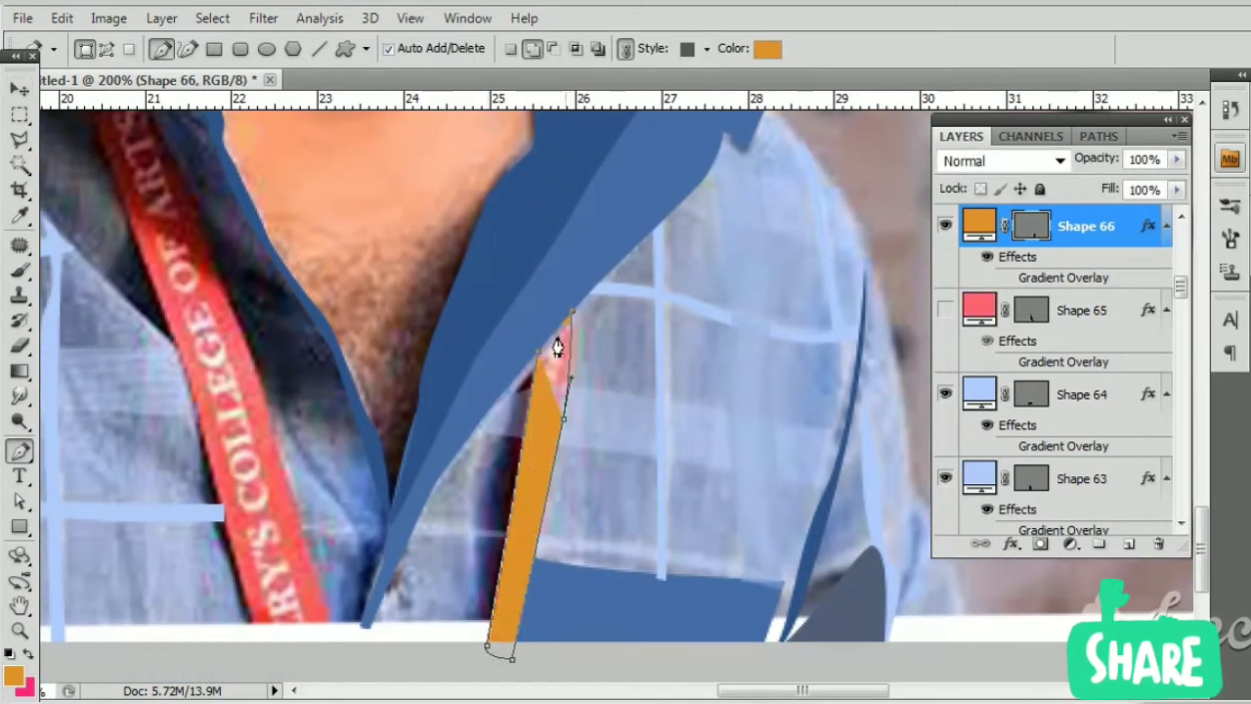
{"action": "left_click", "coordinate": [539, 353]}
{"action": "double_click", "coordinate": [980, 234]}
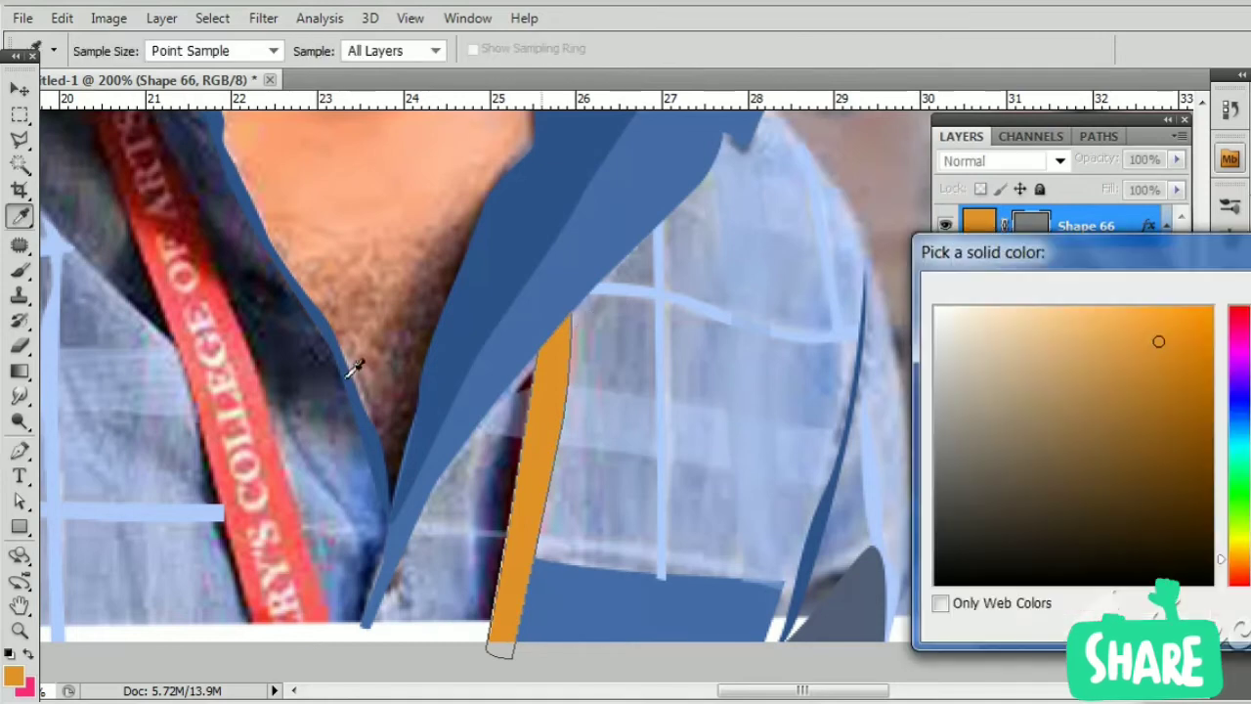
{"action": "left_click", "coordinate": [262, 440]}
{"action": "key", "text": "Return"}
Step: Move to the neck and place the first anchor of a neck shape at the collar top
{"action": "left_click_drag", "start_coordinate": [296, 455], "coordinate": [349, 527]}
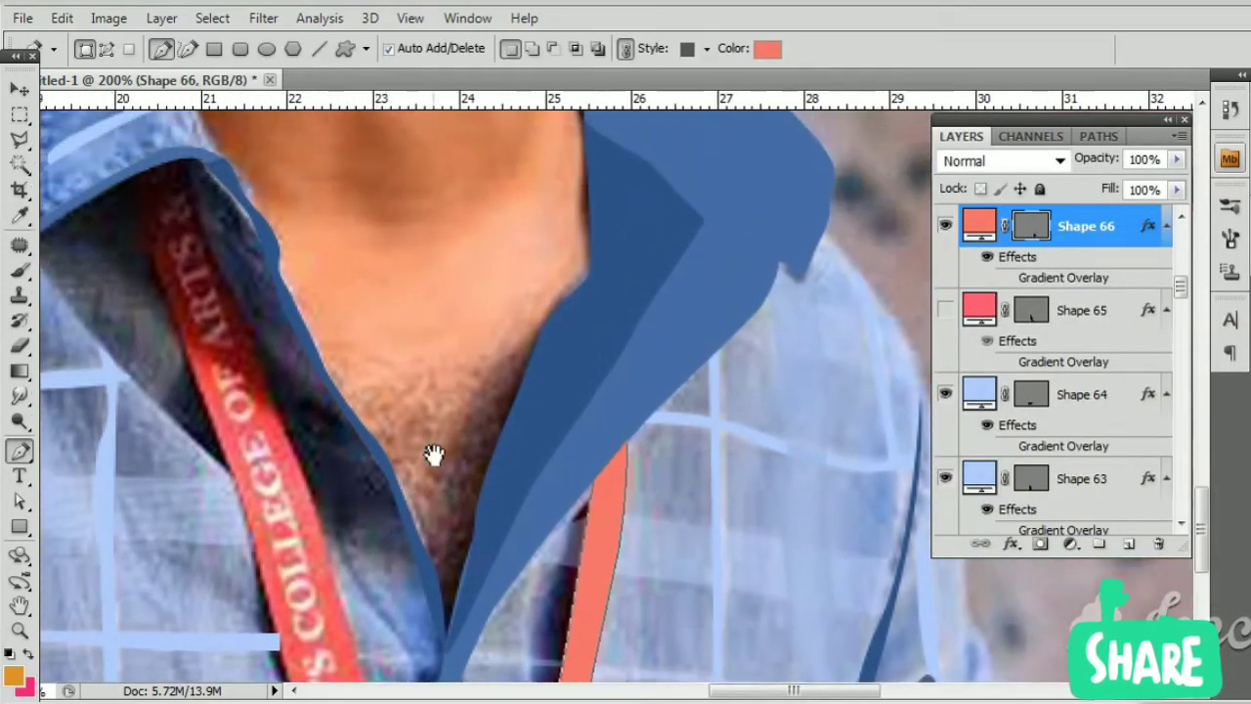
{"action": "left_click_drag", "start_coordinate": [432, 452], "coordinate": [355, 565]}
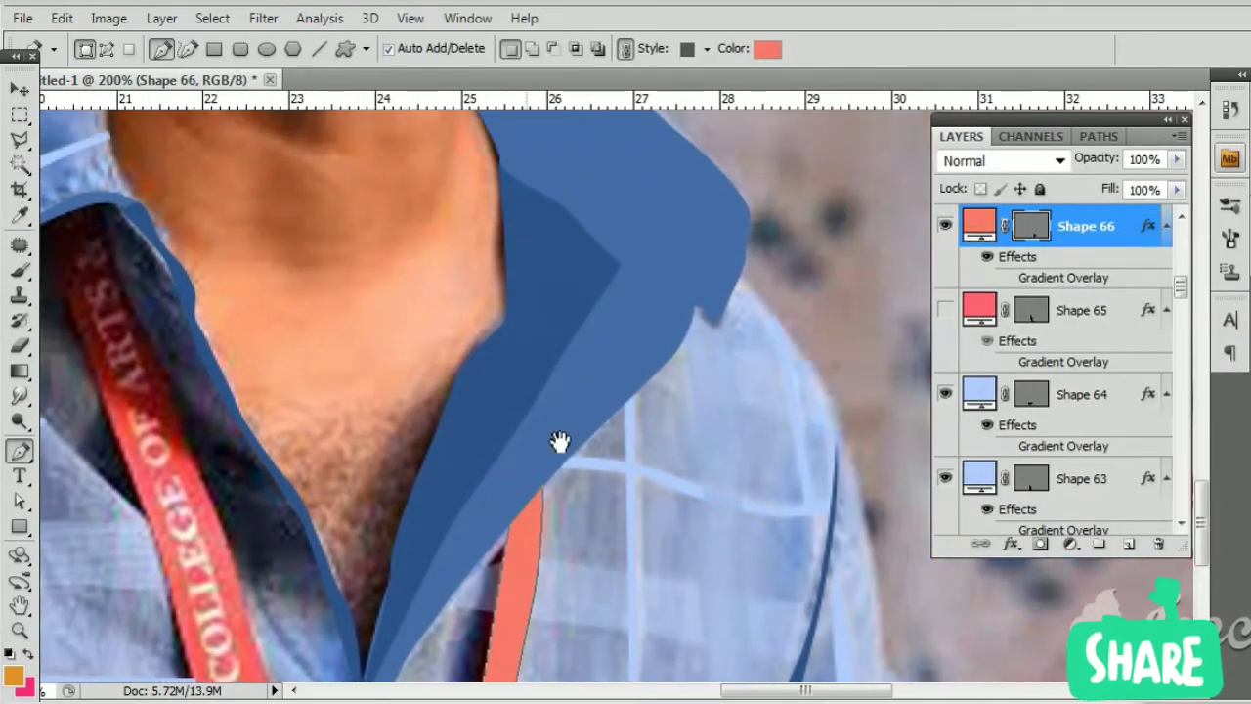
{"action": "left_click_drag", "start_coordinate": [559, 441], "coordinate": [552, 457]}
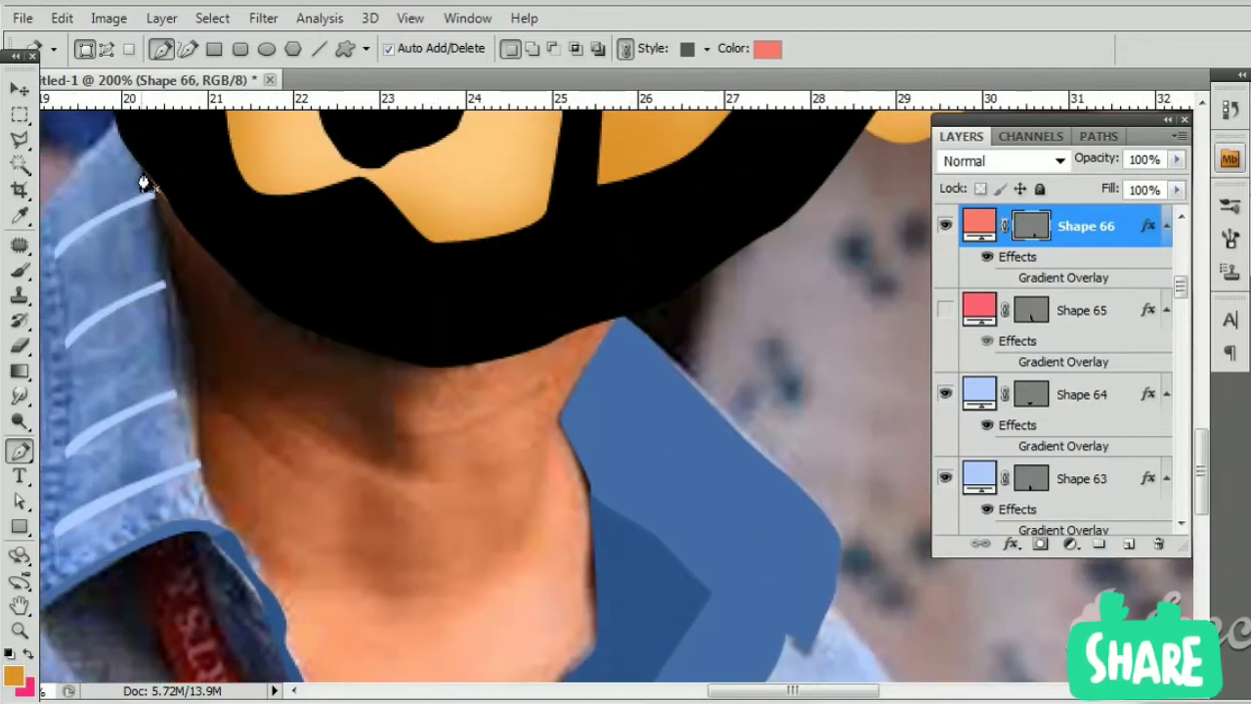
{"action": "left_click", "coordinate": [147, 169]}
Step: Trace the neck outline down the left collar edge to the bottom of the neck
{"action": "left_click", "coordinate": [213, 509]}
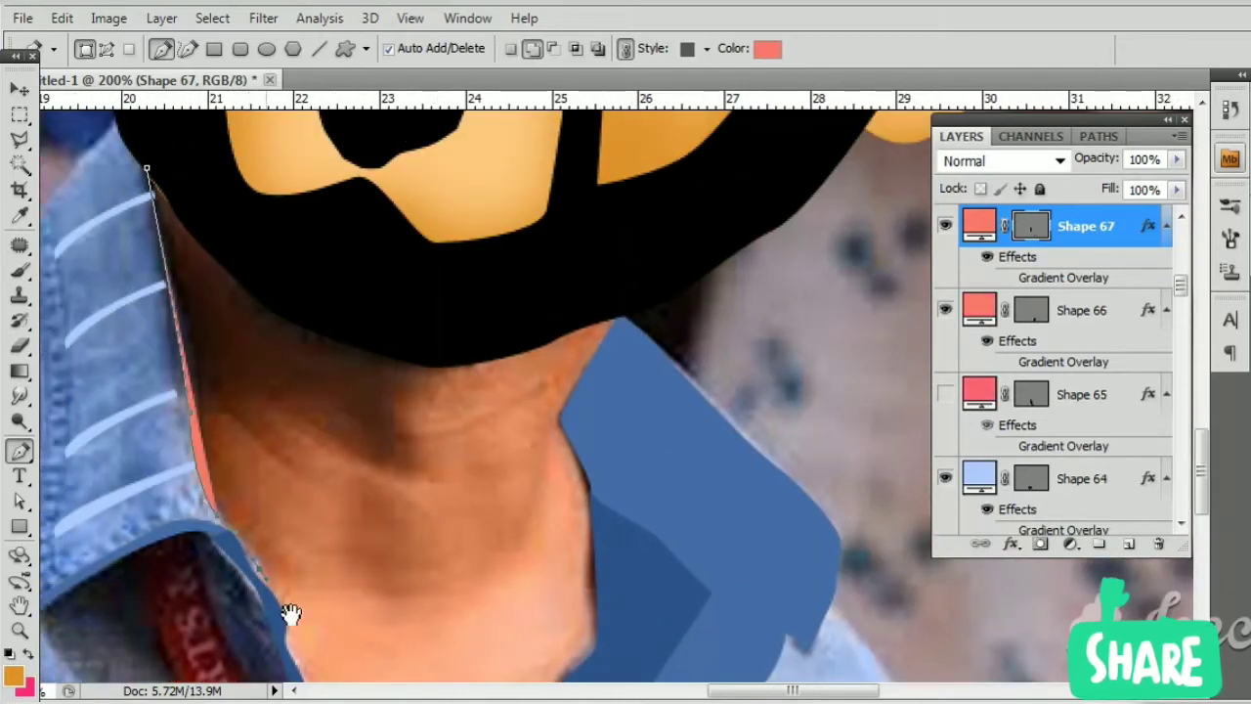
{"action": "left_click_drag", "start_coordinate": [290, 612], "coordinate": [268, 433]}
{"action": "left_click", "coordinate": [240, 346]}
{"action": "left_click", "coordinate": [261, 424]}
{"action": "left_click", "coordinate": [293, 483]}
{"action": "left_click_drag", "start_coordinate": [322, 554], "coordinate": [332, 374]}
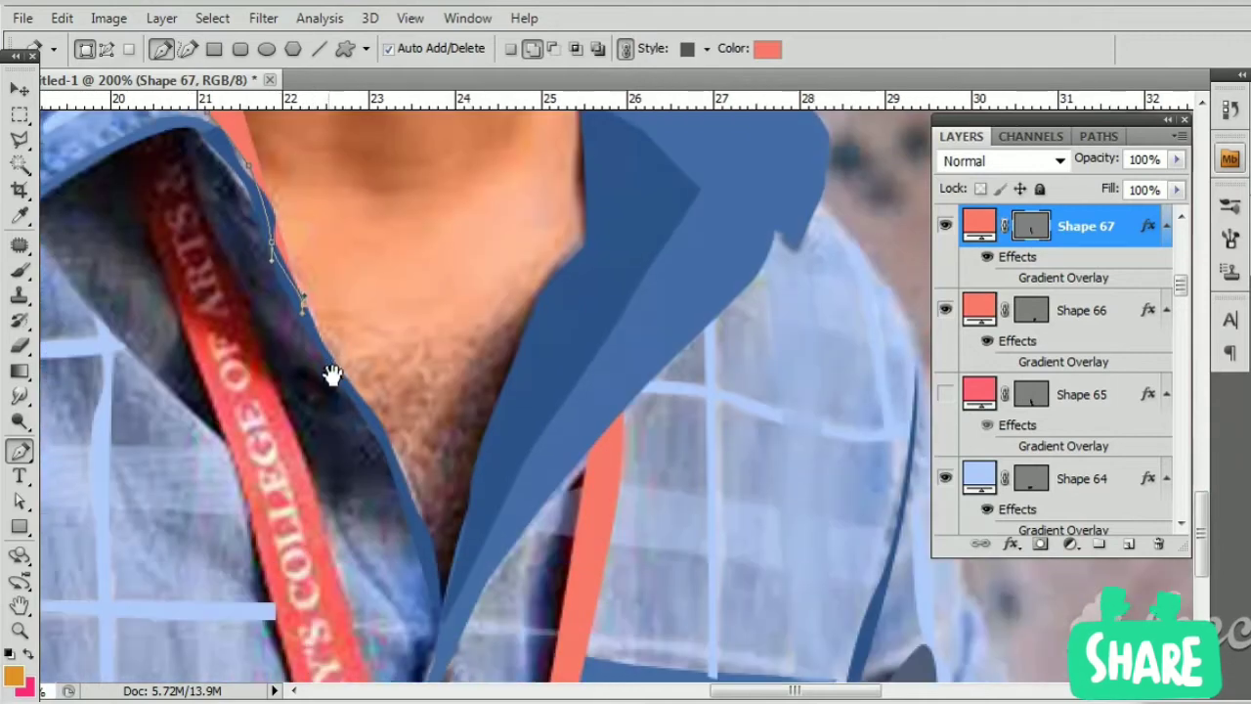
{"action": "left_click", "coordinate": [352, 391]}
{"action": "left_click", "coordinate": [418, 532]}
{"action": "left_click", "coordinate": [439, 611]}
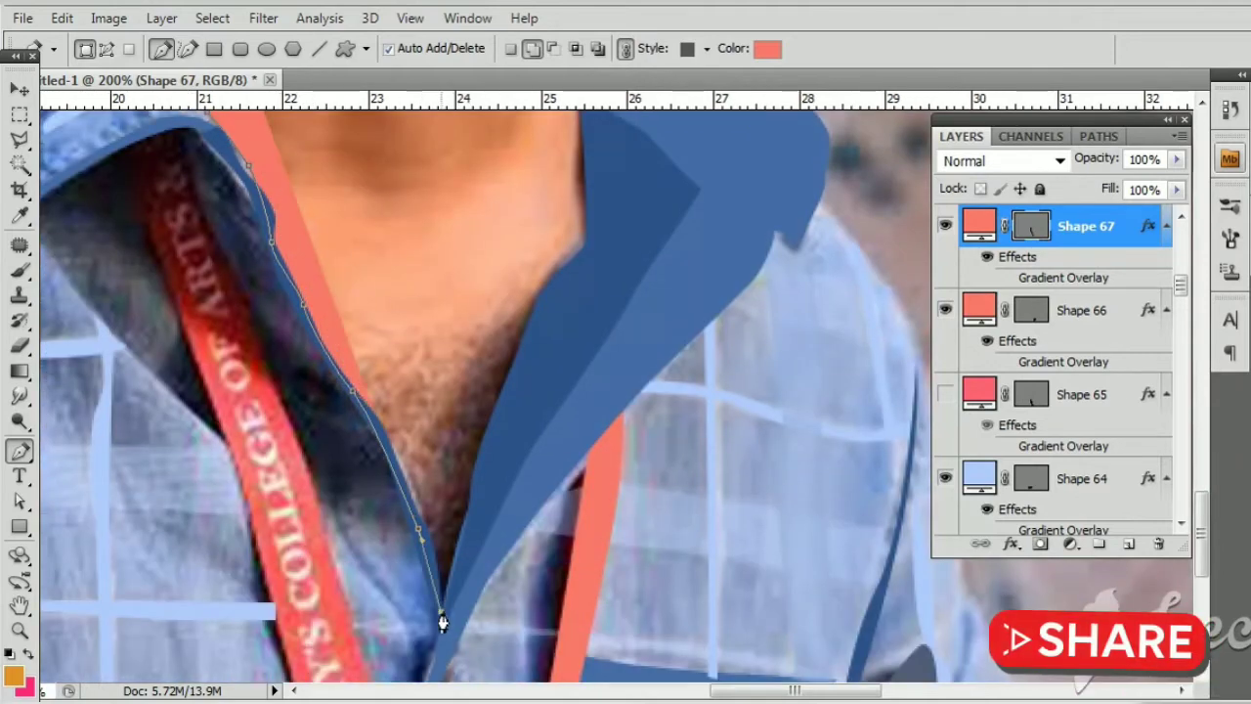
Step: Trace up the opposite blue collar edge past the beard and close the neck shape
{"action": "left_click", "coordinate": [476, 516]}
{"action": "left_click", "coordinate": [522, 346]}
{"action": "left_click", "coordinate": [592, 245]}
{"action": "left_click", "coordinate": [589, 145]}
{"action": "left_click_drag", "start_coordinate": [590, 146], "coordinate": [604, 409]}
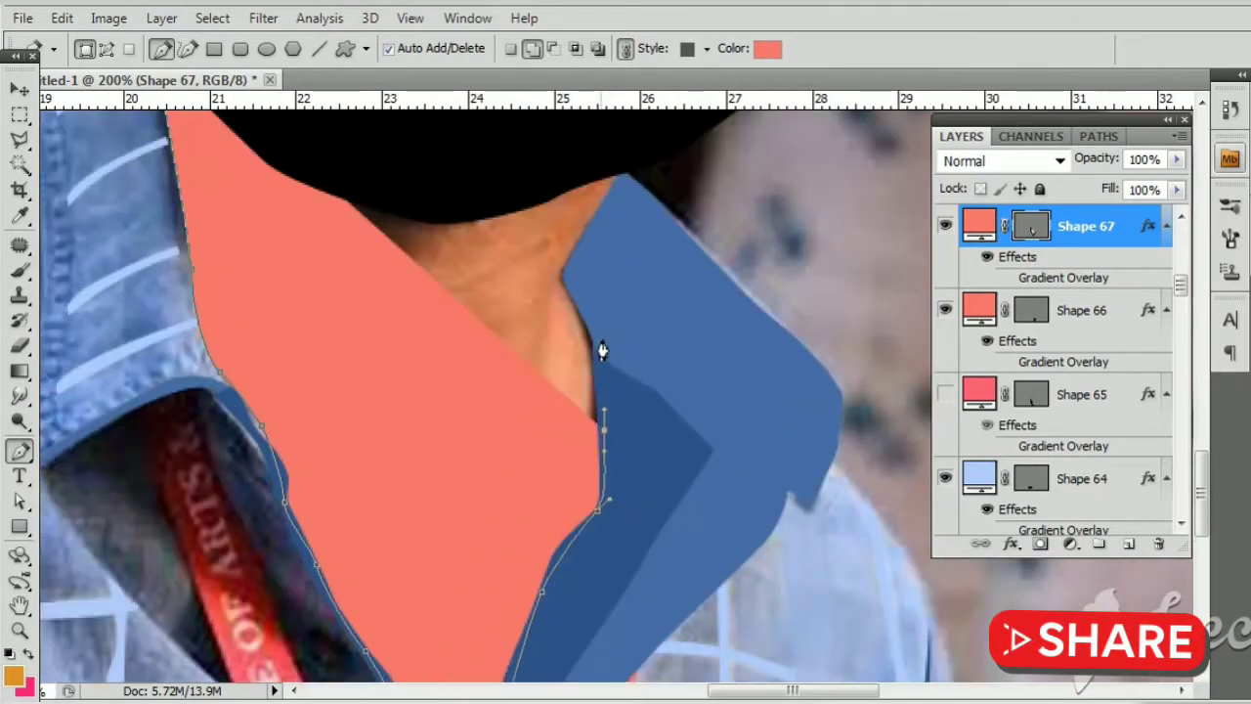
{"action": "left_click", "coordinate": [597, 328]}
{"action": "left_click", "coordinate": [571, 272]}
{"action": "left_click", "coordinate": [621, 168]}
{"action": "left_click_drag", "start_coordinate": [340, 158], "coordinate": [340, 315]}
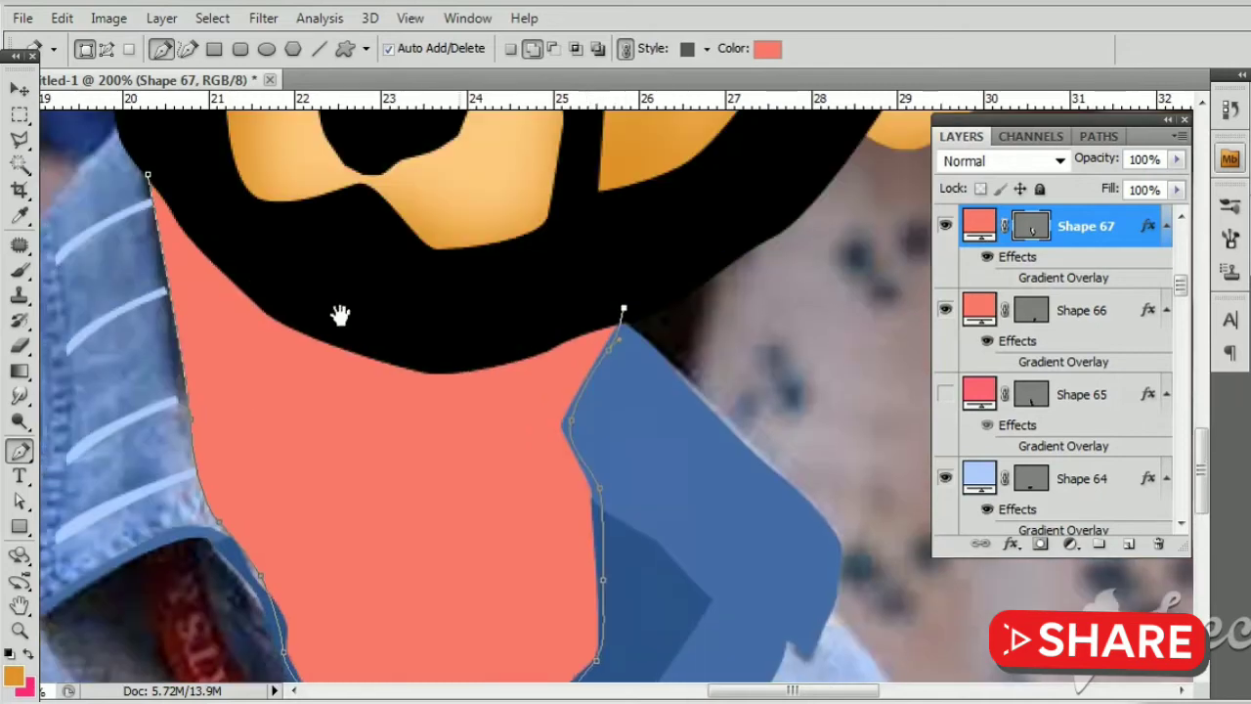
{"action": "left_click", "coordinate": [149, 178]}
{"action": "left_click_drag", "start_coordinate": [474, 296], "coordinate": [500, 405]}
Step: Fill the neck shape with the skin tone sampled from the face
{"action": "double_click", "coordinate": [972, 225]}
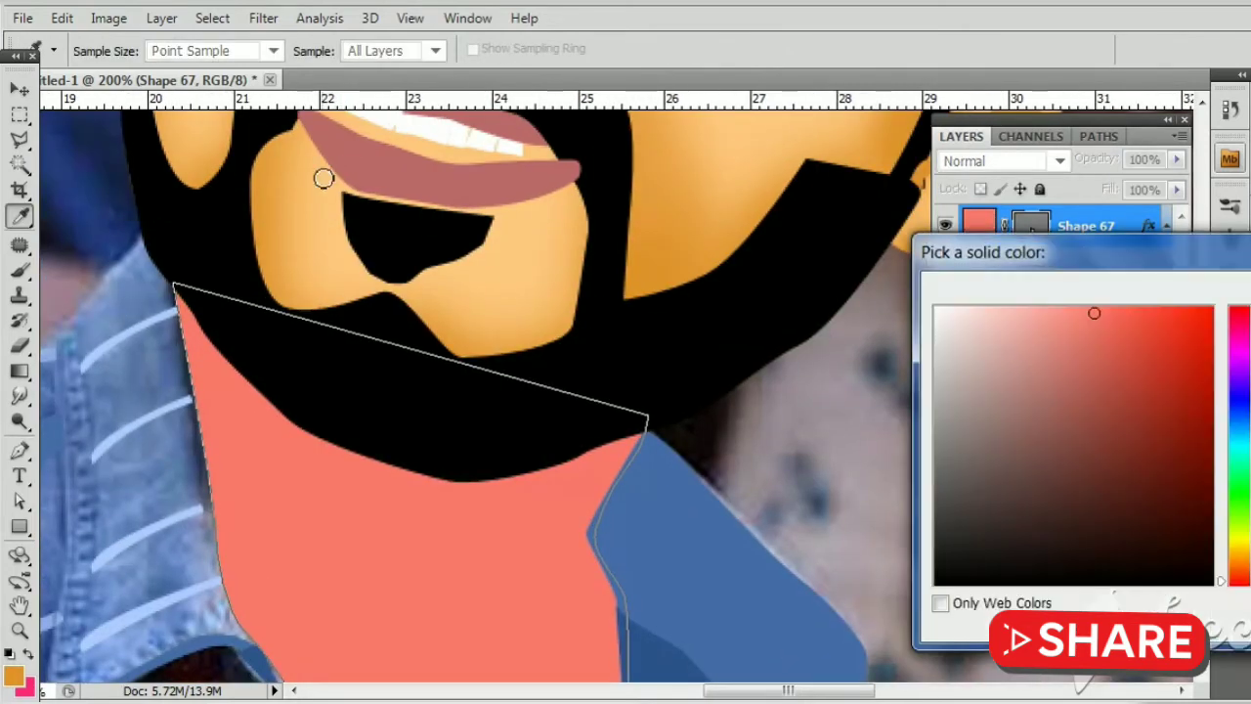
{"action": "left_click", "coordinate": [321, 176]}
{"action": "key", "text": "Return"}
Step: Zoom back out to 100% and create a new layer for neck shading
{"action": "scroll", "coordinate": [438, 328], "scroll_direction": "down", "scroll_amount": 3}
{"action": "key", "text": "ctrl+minus"}
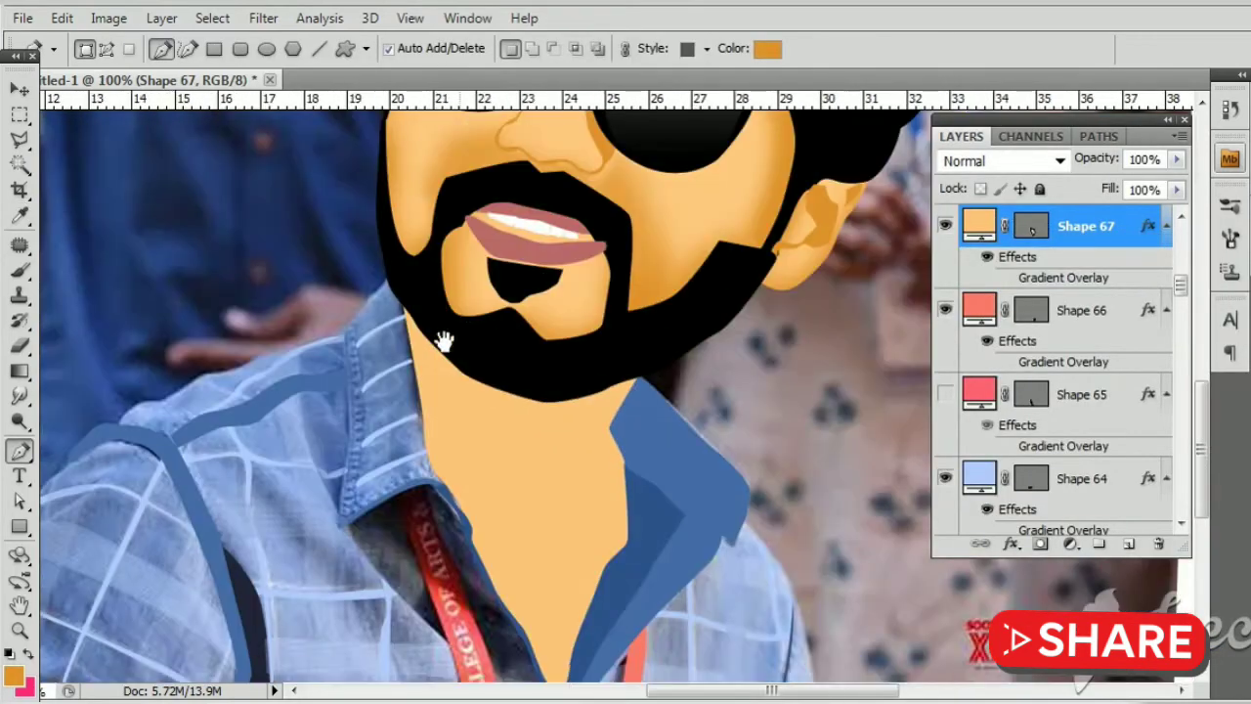
{"action": "key", "text": "v"}
{"action": "key", "text": "ctrl+shift+alt+n"}
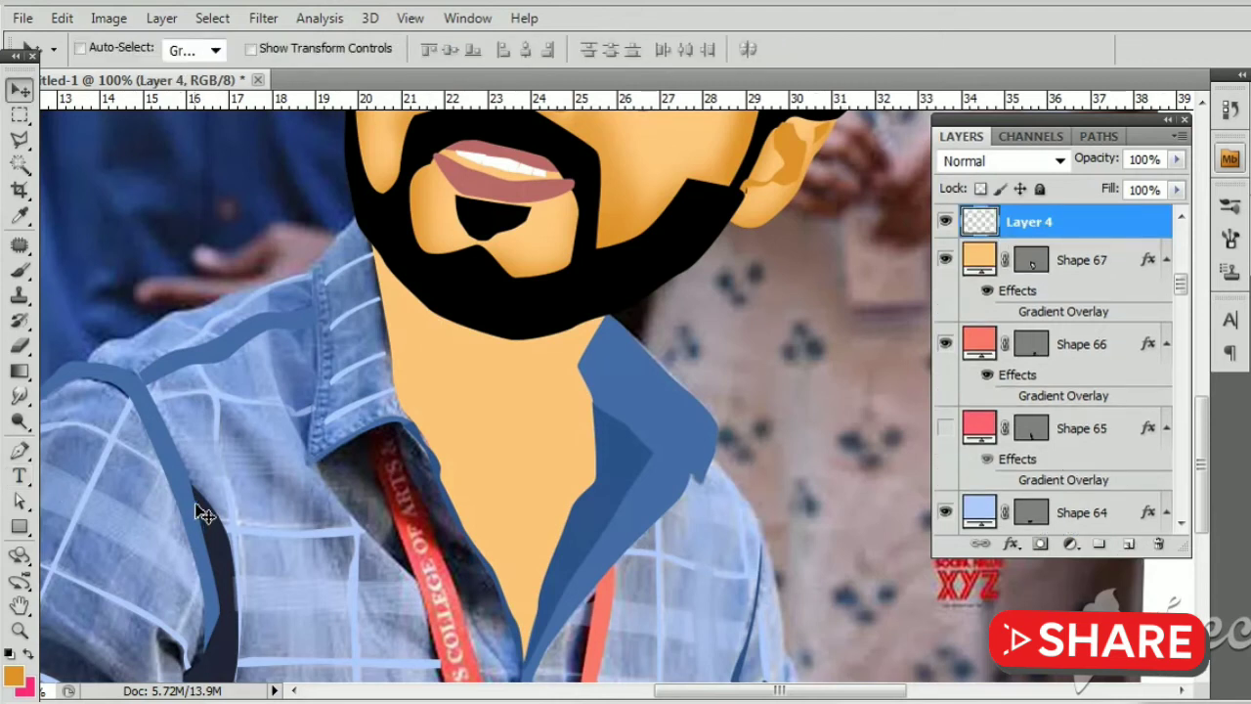
Step: Paint soft orange shading over the neck with a soft brush
{"action": "key", "text": "b"}
{"action": "mouse_move", "coordinate": [408, 505]}
{"action": "left_mouse_down"}
{"action": "mouse_move", "coordinate": [332, 322]}
{"action": "mouse_move", "coordinate": [352, 469]}
{"action": "mouse_move", "coordinate": [547, 645]}
{"action": "mouse_move", "coordinate": [584, 491]}
{"action": "mouse_move", "coordinate": [586, 288]}
{"action": "mouse_move", "coordinate": [522, 279]}
{"action": "left_mouse_up"}
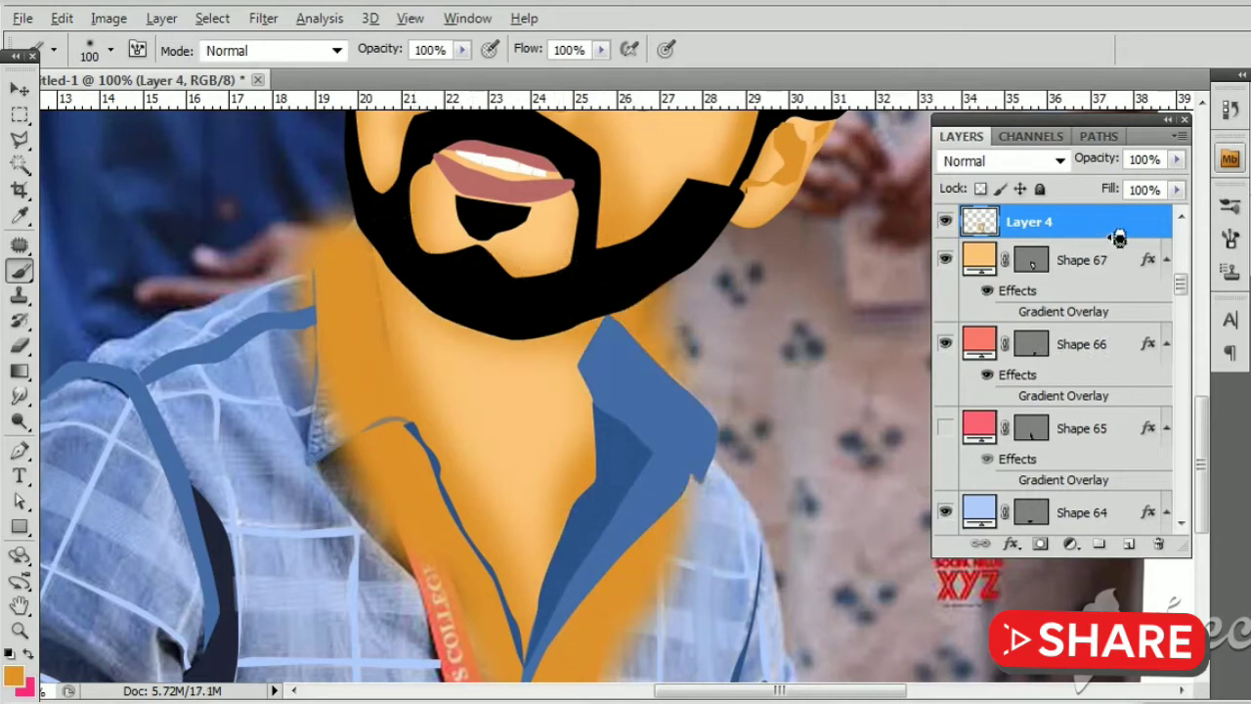
{"action": "key", "text": "v"}
{"action": "key", "text": "ctrl+minus"}
{"action": "key", "text": "ctrl+minus"}
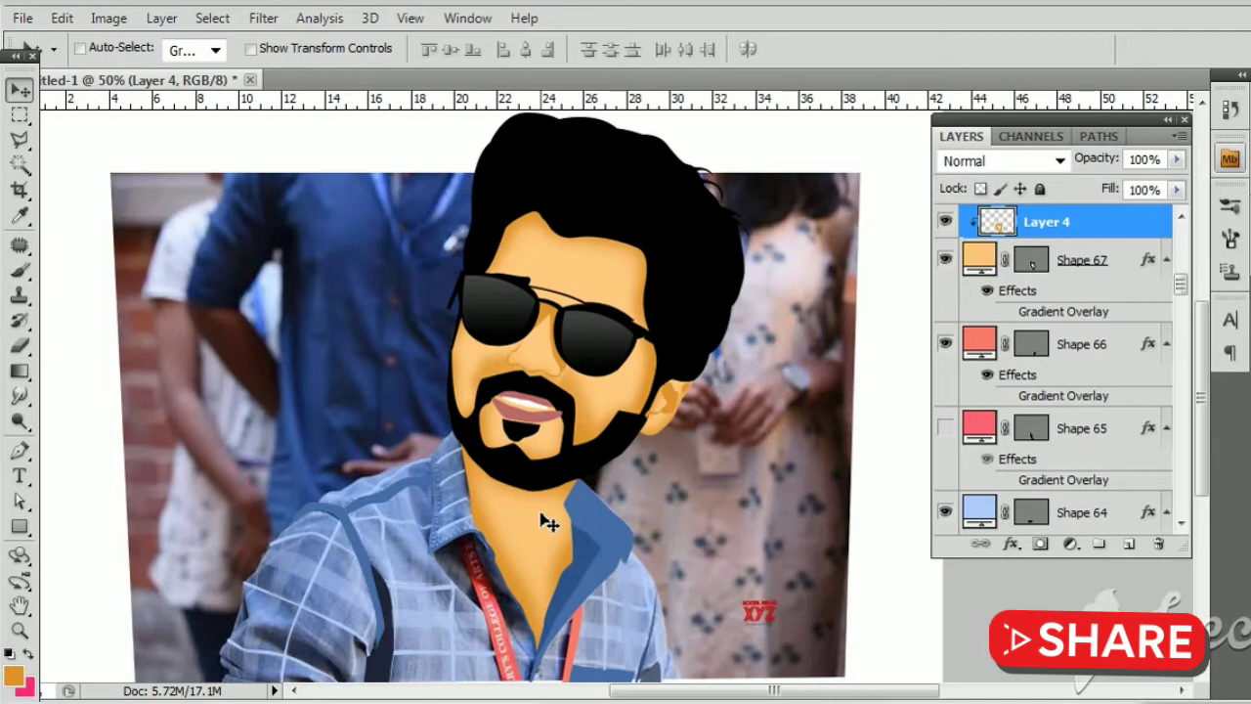
Step: Group the Shape 36 and Shape 37 shirt layers into Group 2
{"action": "scroll", "coordinate": [1069, 349], "scroll_direction": "down", "scroll_amount": 3}
{"action": "left_click", "coordinate": [1075, 382]}
{"action": "scroll", "coordinate": [1105, 391], "scroll_direction": "down", "scroll_amount": 2}
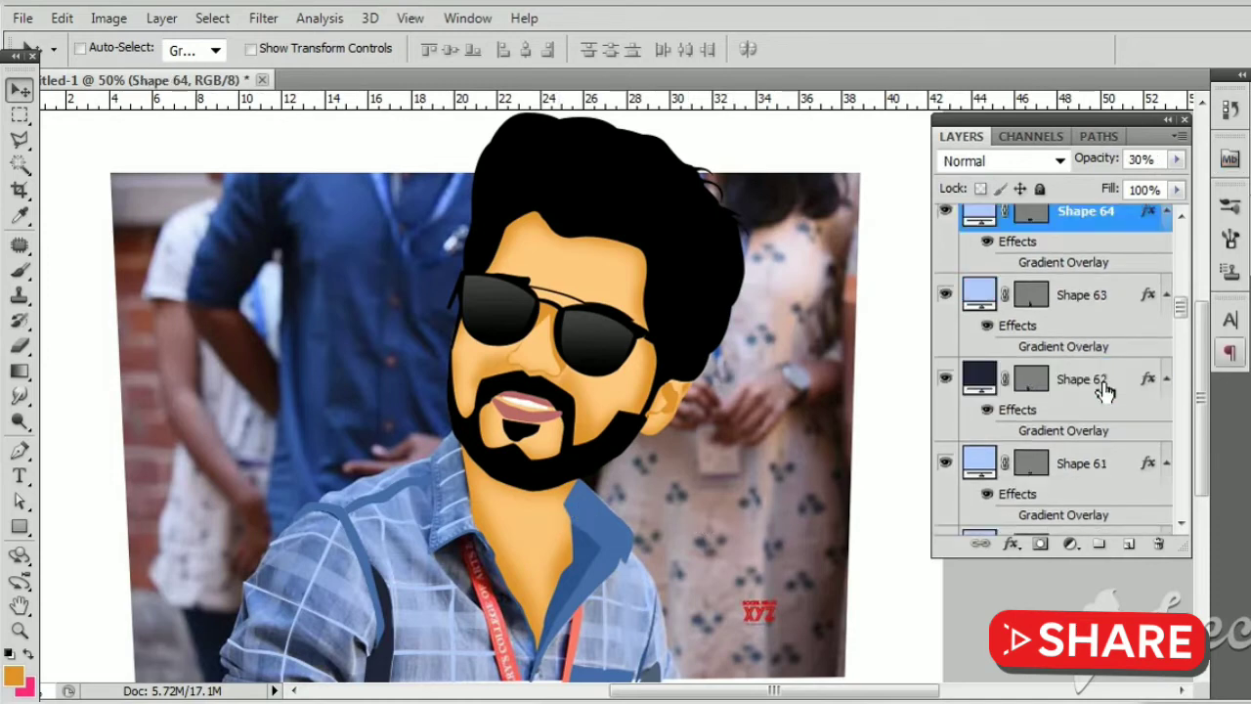
{"action": "scroll", "coordinate": [1105, 391], "scroll_direction": "down", "scroll_amount": 4}
{"action": "scroll", "coordinate": [1078, 464], "scroll_direction": "down", "scroll_amount": 5}
{"action": "scroll", "coordinate": [1078, 463], "scroll_direction": "down", "scroll_amount": 5}
{"action": "scroll", "coordinate": [1080, 459], "scroll_direction": "down", "scroll_amount": 2}
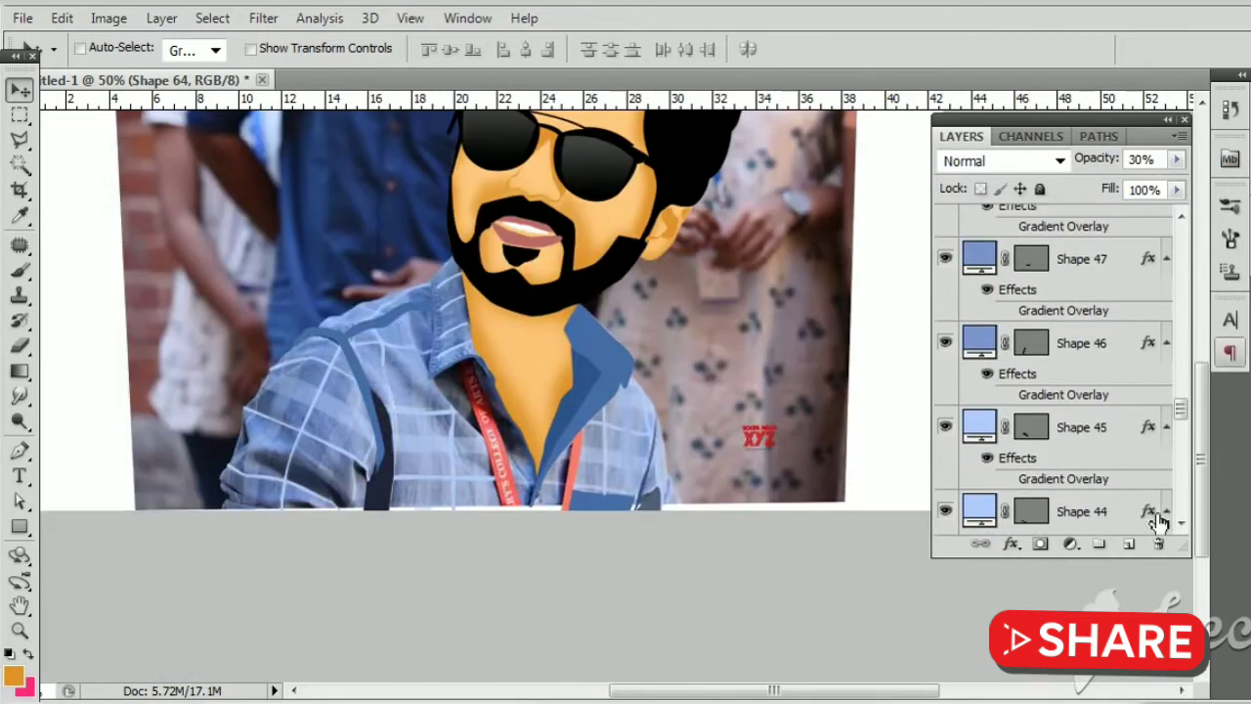
{"action": "scroll", "coordinate": [1084, 457], "scroll_direction": "down", "scroll_amount": 2}
{"action": "scroll", "coordinate": [1091, 451], "scroll_direction": "down", "scroll_amount": 3}
{"action": "scroll", "coordinate": [1091, 451], "scroll_direction": "down", "scroll_amount": 3}
{"action": "scroll", "coordinate": [1055, 442], "scroll_direction": "down", "scroll_amount": 2}
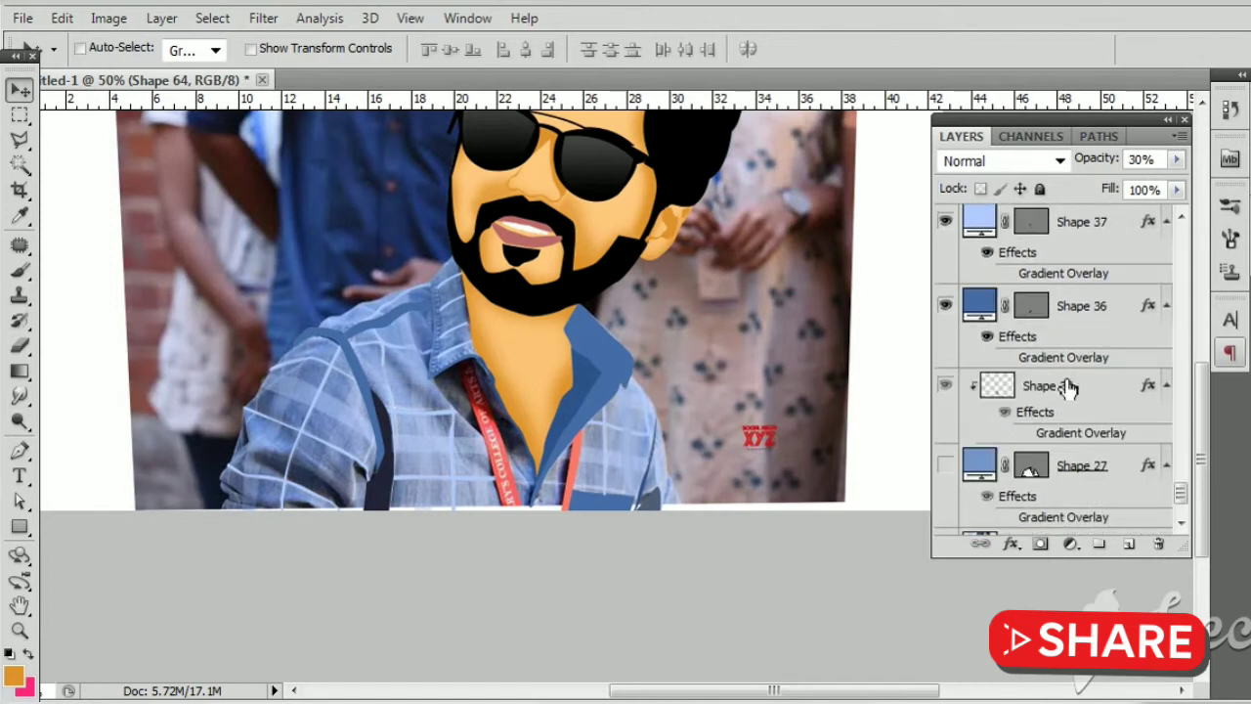
{"action": "left_click", "coordinate": [1120, 338], "text": "shift"}
{"action": "key", "text": "ctrl+g"}
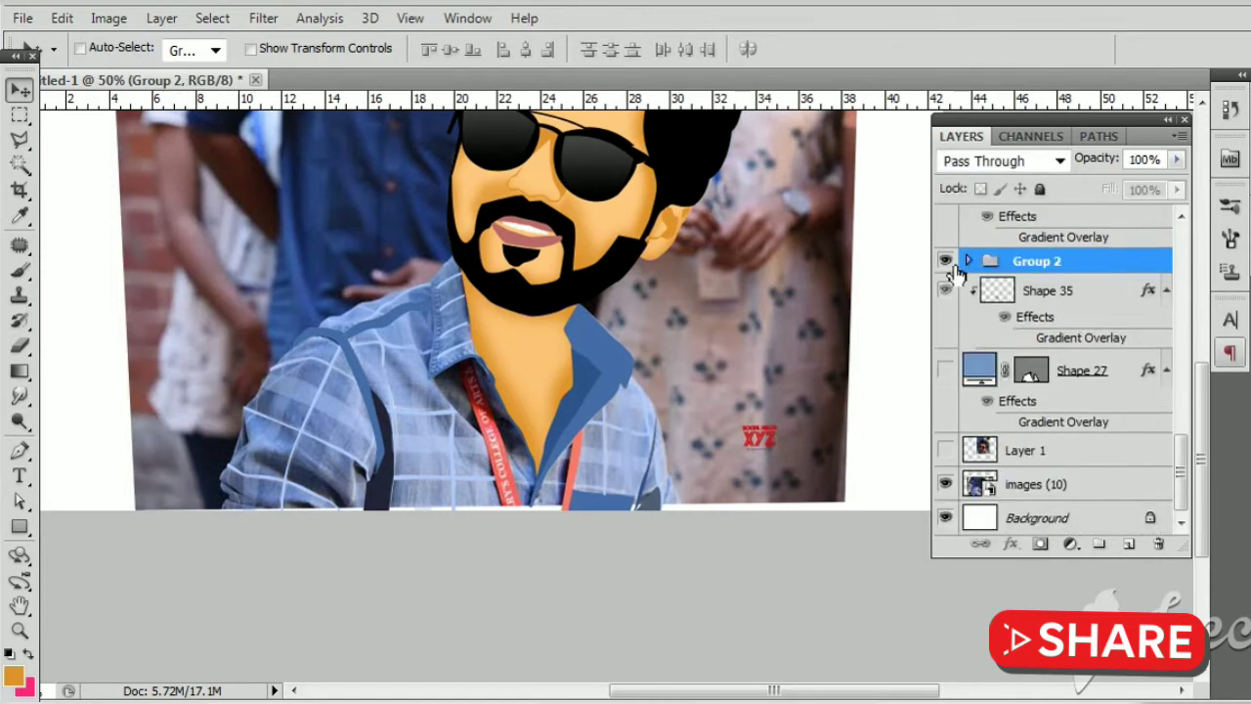
Step: Merge a duplicate of Group 2, hide the original, and clip the copy to Shape 27
{"action": "left_click", "coordinate": [945, 262]}
{"action": "key", "text": "ctrl+j"}
{"action": "key", "text": "ctrl+e"}
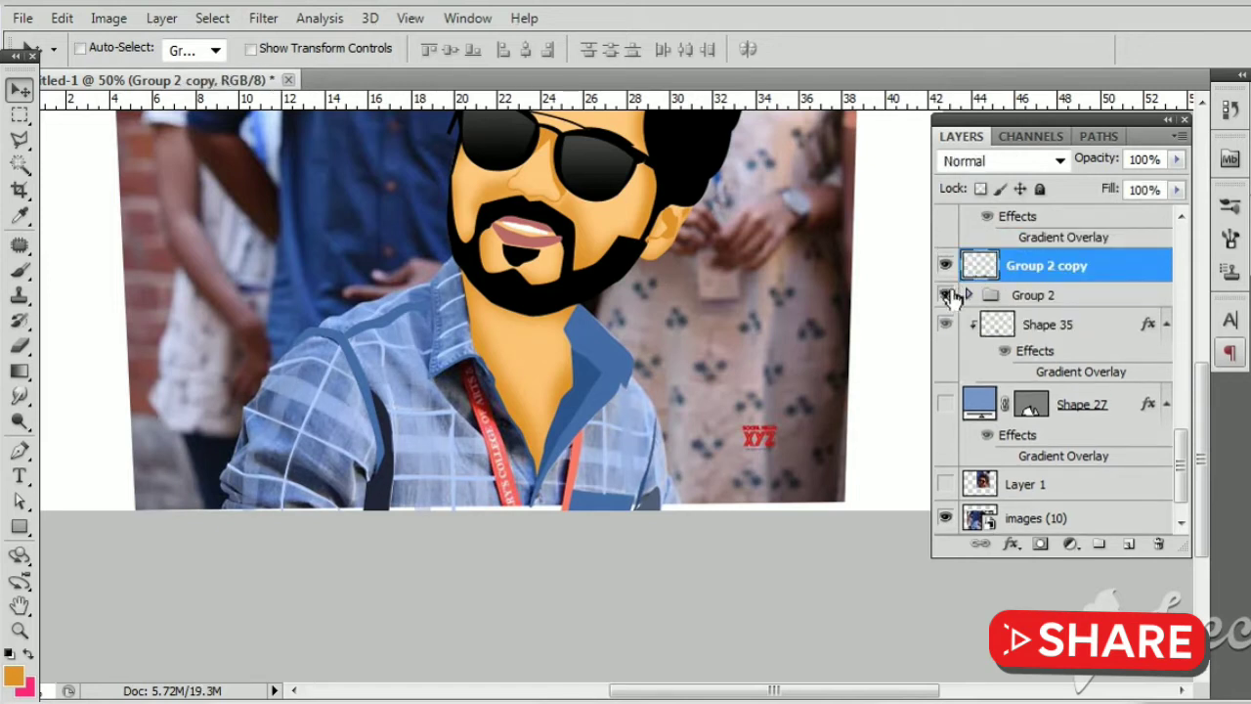
{"action": "left_click", "coordinate": [945, 293]}
{"action": "left_click", "coordinate": [945, 407]}
{"action": "left_click_drag", "start_coordinate": [1080, 267], "coordinate": [1080, 311]}
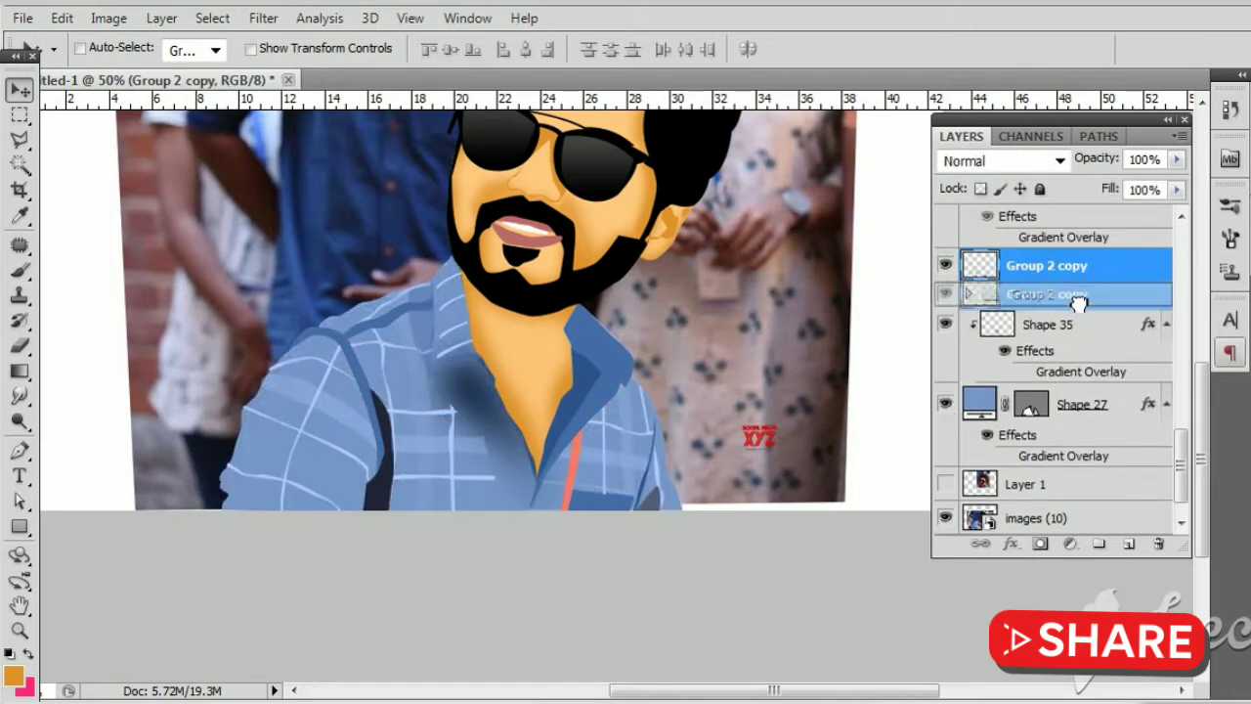
{"action": "key", "text": "ctrl+alt+g"}
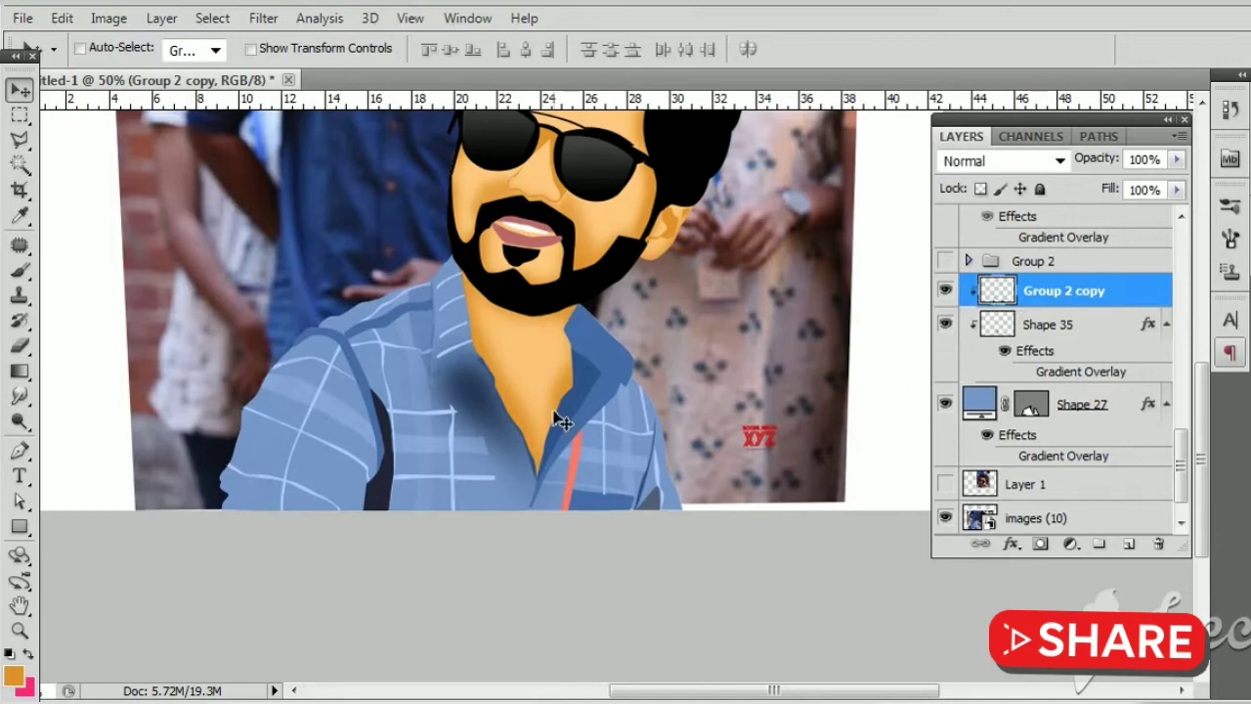
{"action": "key", "text": "ctrl+plus"}
{"action": "left_click", "coordinate": [945, 293]}
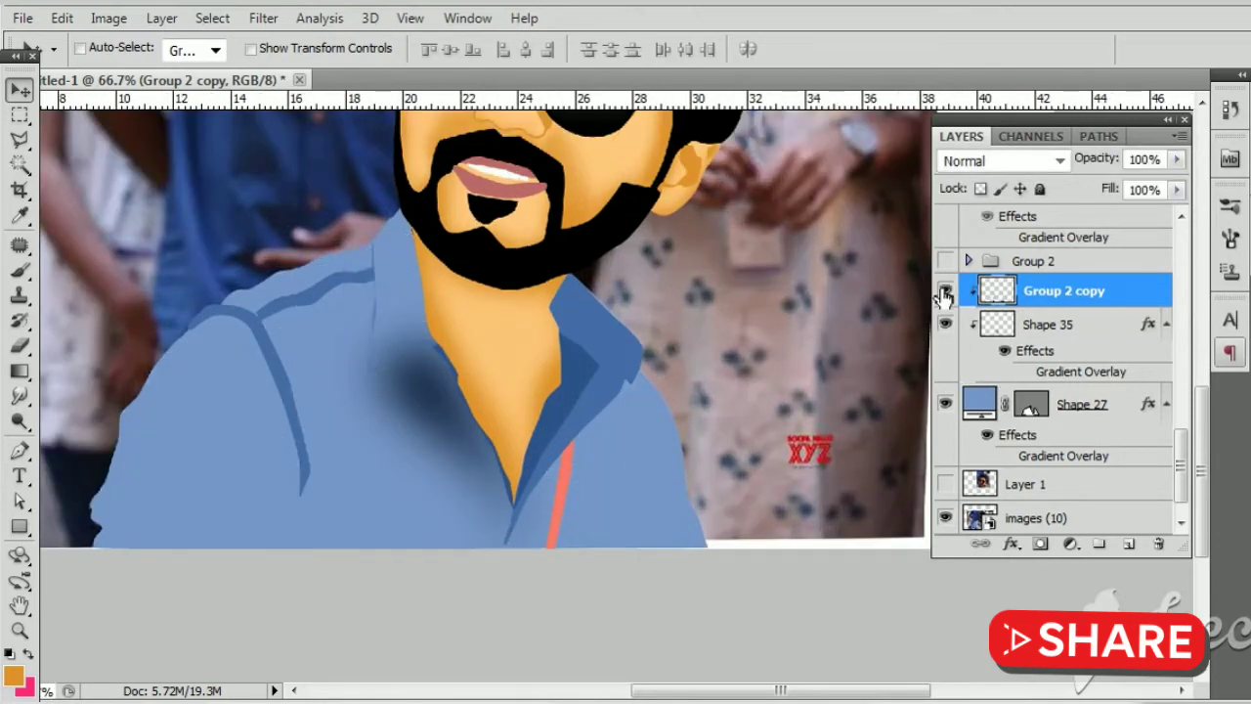
Step: Select Shape 35 and erase the dark shirt shadow below the collar
{"action": "right_click", "coordinate": [427, 399]}
{"action": "left_click", "coordinate": [466, 430]}
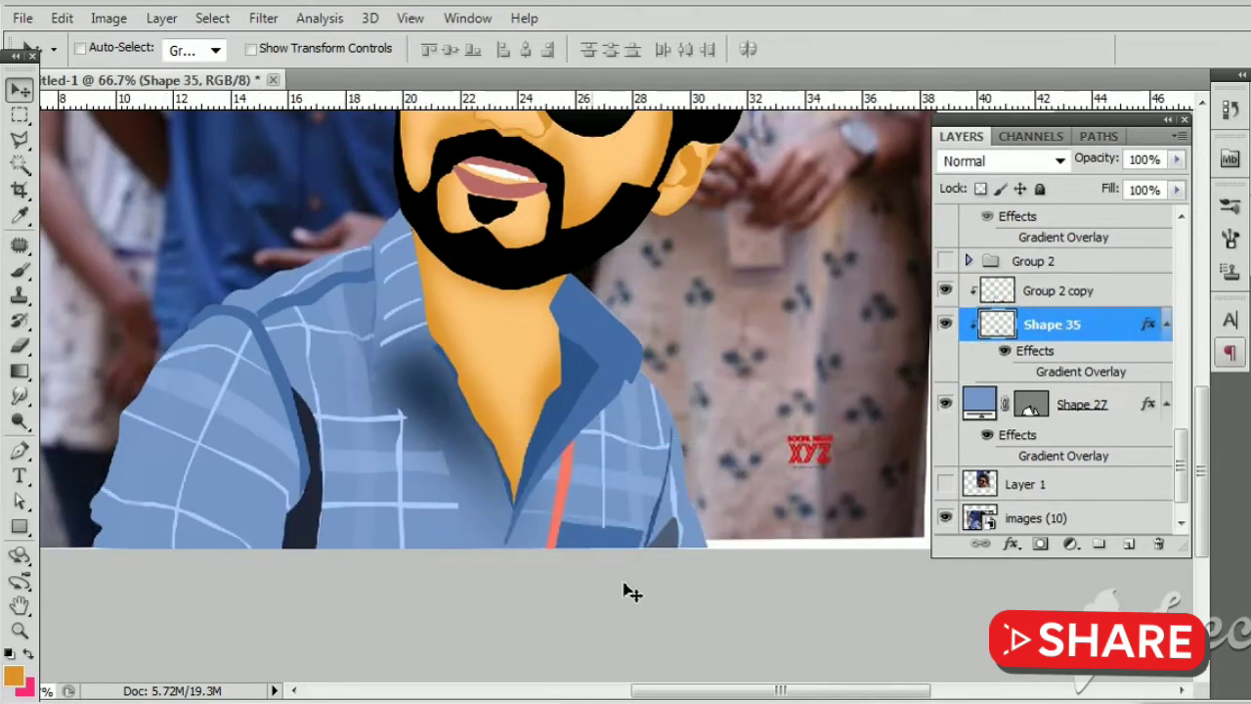
{"action": "key", "text": "p"}
{"action": "left_click", "coordinate": [372, 374]}
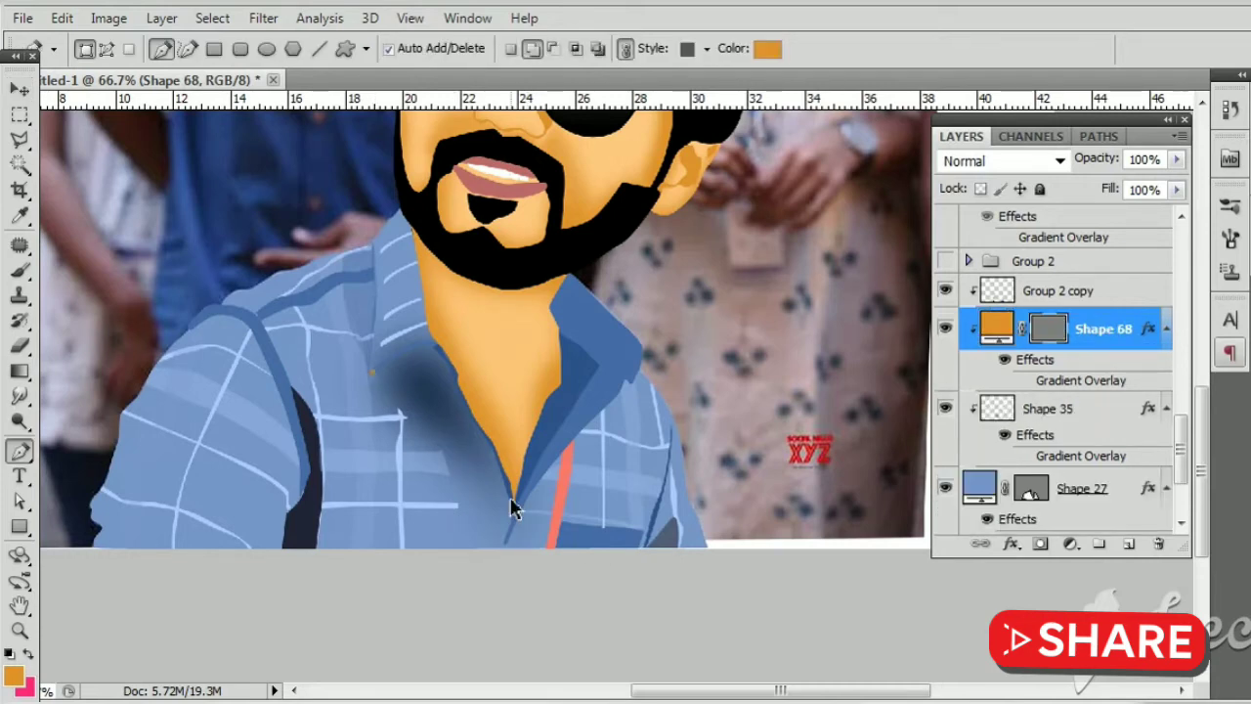
{"action": "key", "text": "ctrl+z"}
{"action": "key", "text": "ctrl+1"}
{"action": "key", "text": "alt+bracketleft"}
{"action": "key", "text": "e"}
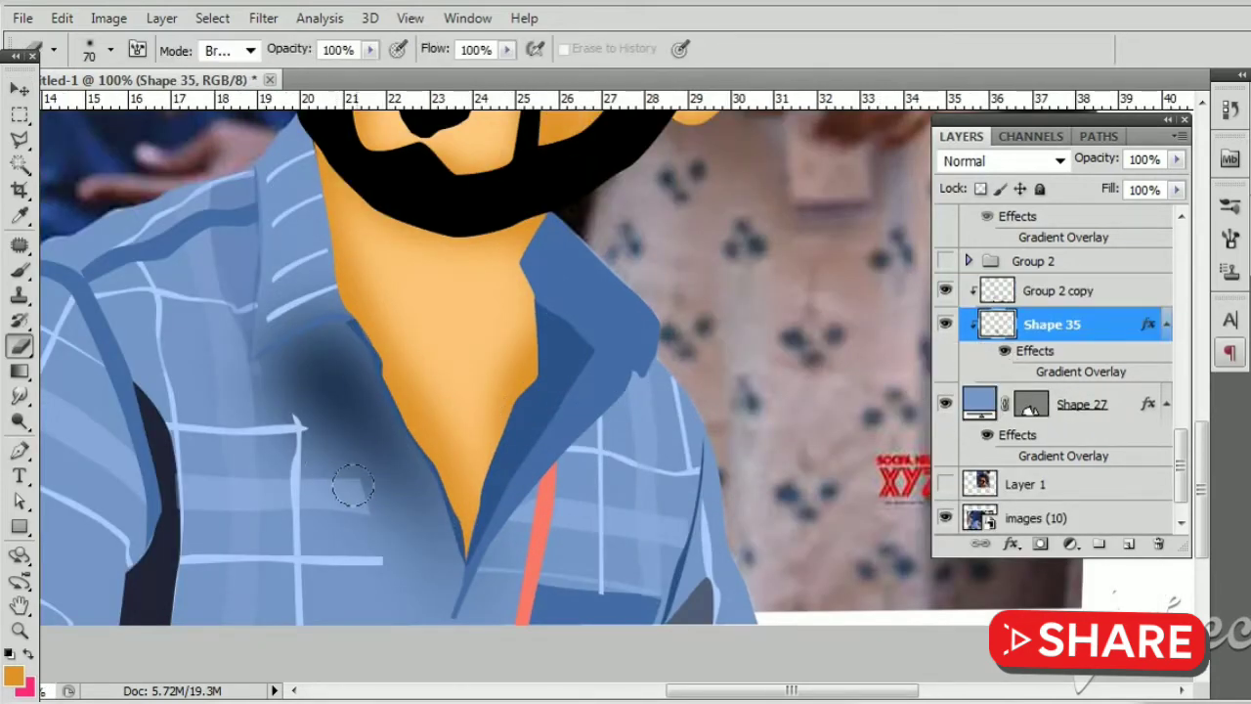
{"action": "mouse_move", "coordinate": [353, 485]}
{"action": "left_mouse_down"}
{"action": "mouse_move", "coordinate": [322, 440]}
{"action": "mouse_move", "coordinate": [227, 377]}
{"action": "left_mouse_up"}
{"action": "left_click_drag", "start_coordinate": [401, 537], "coordinate": [426, 547]}
{"action": "key", "text": "bracketright"}
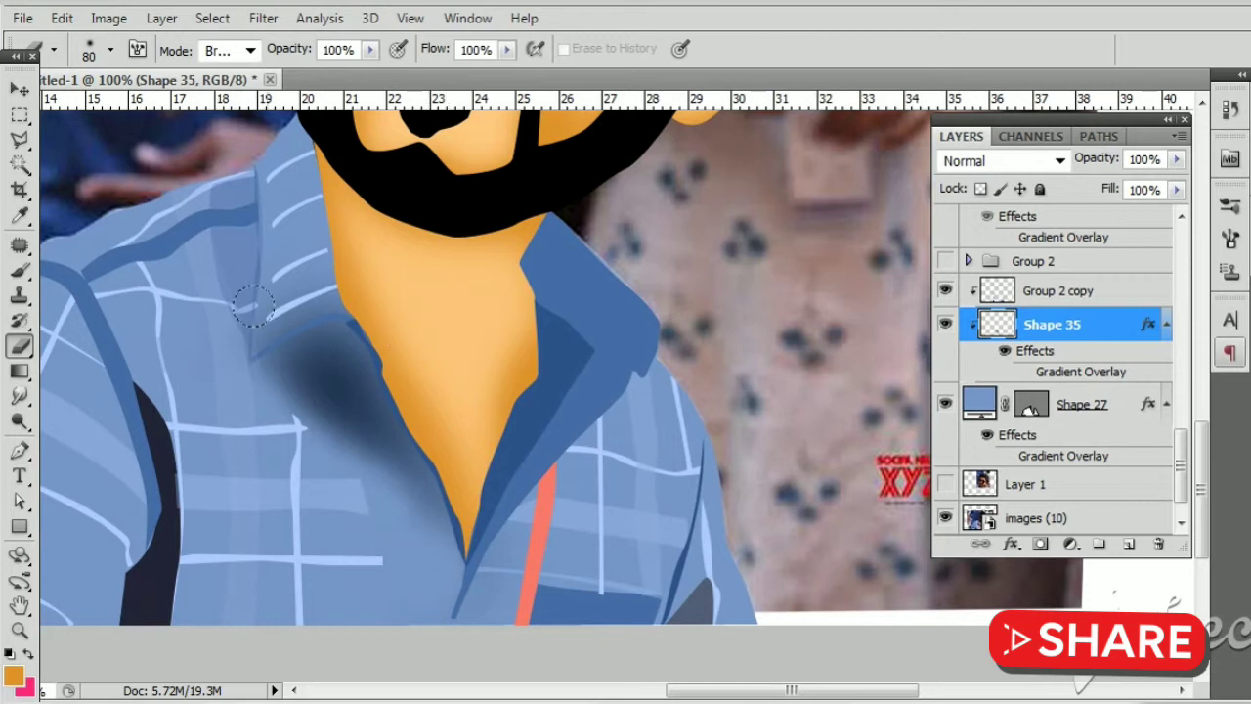
{"action": "key", "text": "bracketleft"}
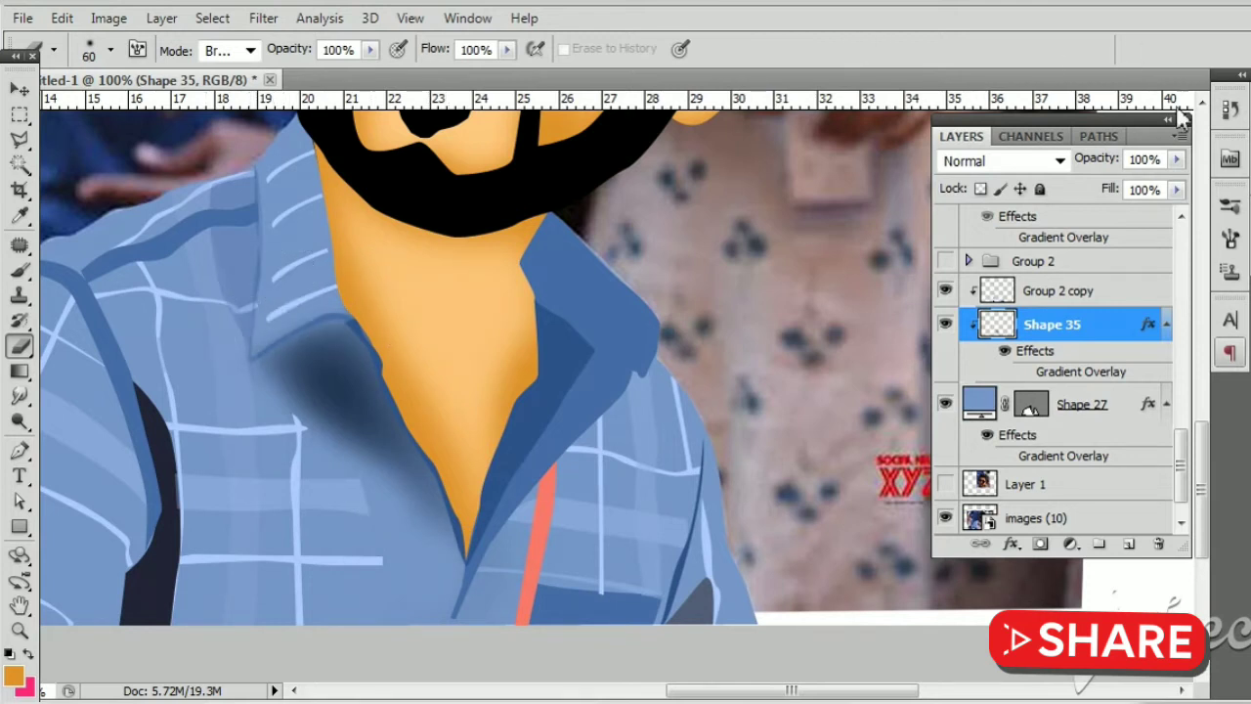
Step: Lower the Shape 35 shadow layer's opacity to 55%
{"action": "left_click", "coordinate": [1175, 159]}
{"action": "left_click_drag", "start_coordinate": [1175, 184], "coordinate": [1141, 192]}
{"action": "left_click", "coordinate": [401, 342]}
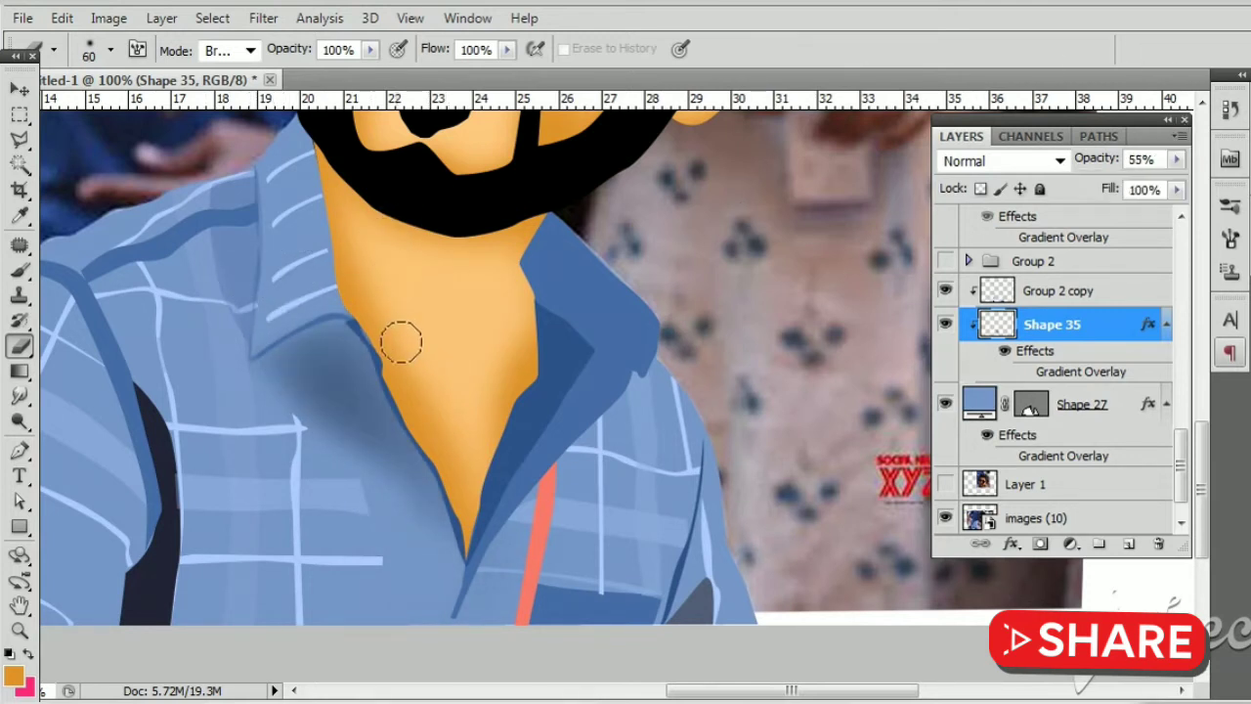
{"action": "left_click", "coordinate": [20, 89]}
Step: Recolour the Shape 66 and Shape 65 lanyard strips red
{"action": "key", "text": "ctrl+minus"}
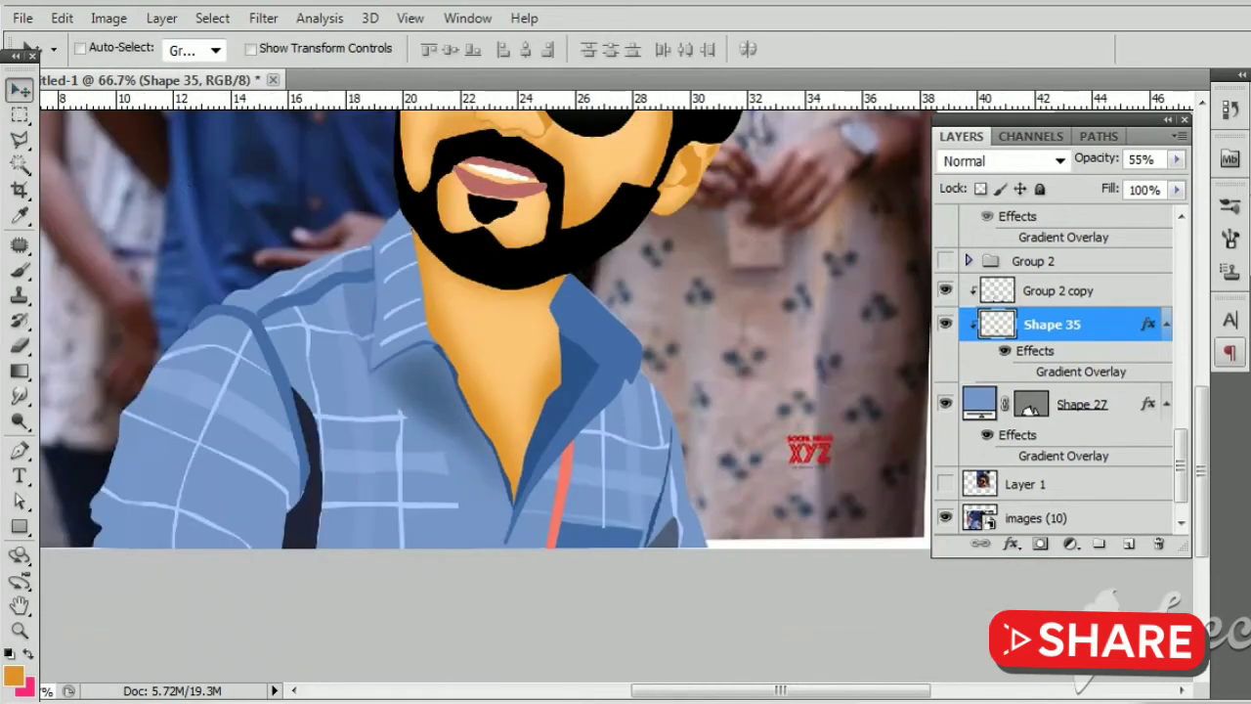
{"action": "scroll", "coordinate": [1053, 310], "scroll_direction": "up", "scroll_amount": 3}
{"action": "scroll", "coordinate": [1054, 311], "scroll_direction": "up", "scroll_amount": 3}
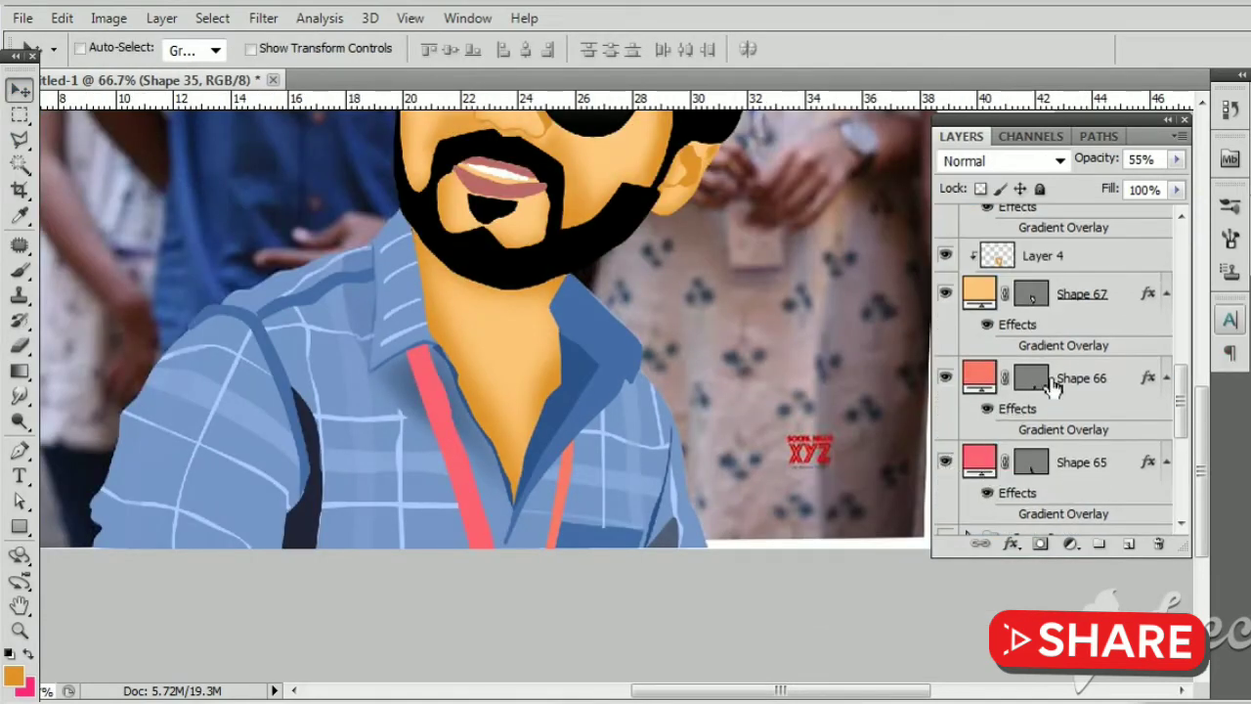
{"action": "double_click", "coordinate": [980, 377]}
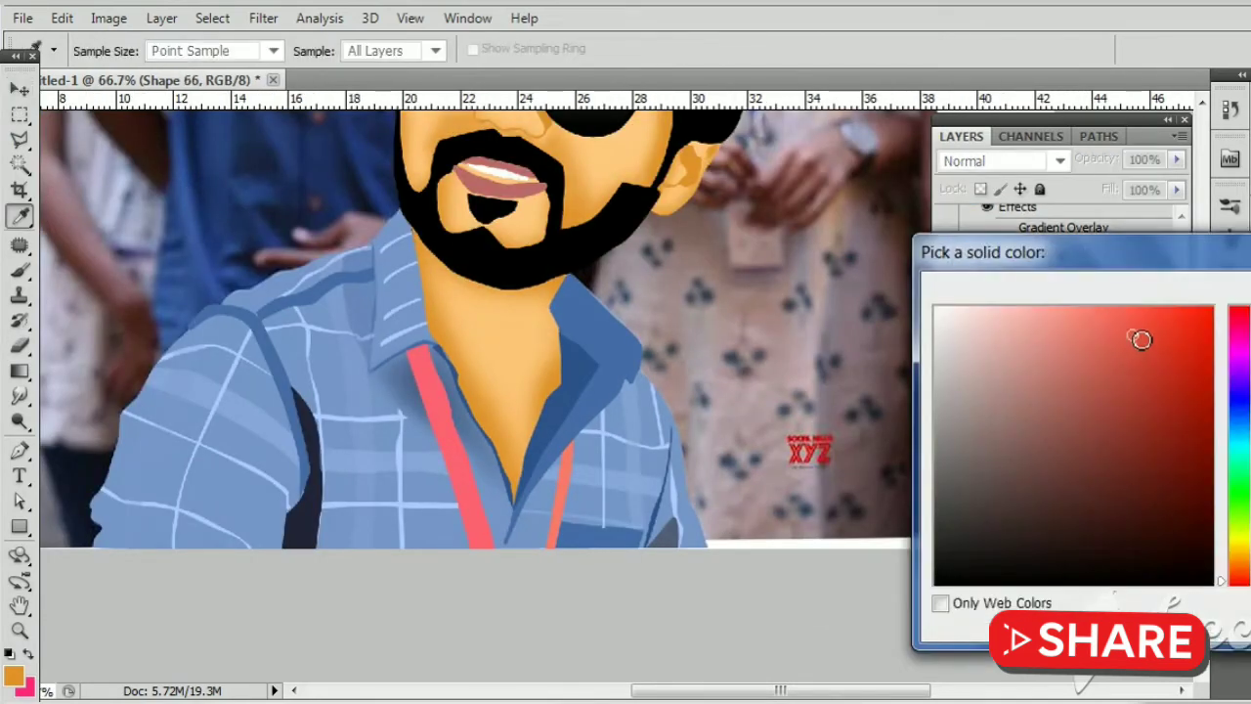
{"action": "key", "text": "Return"}
{"action": "double_click", "coordinate": [972, 460]}
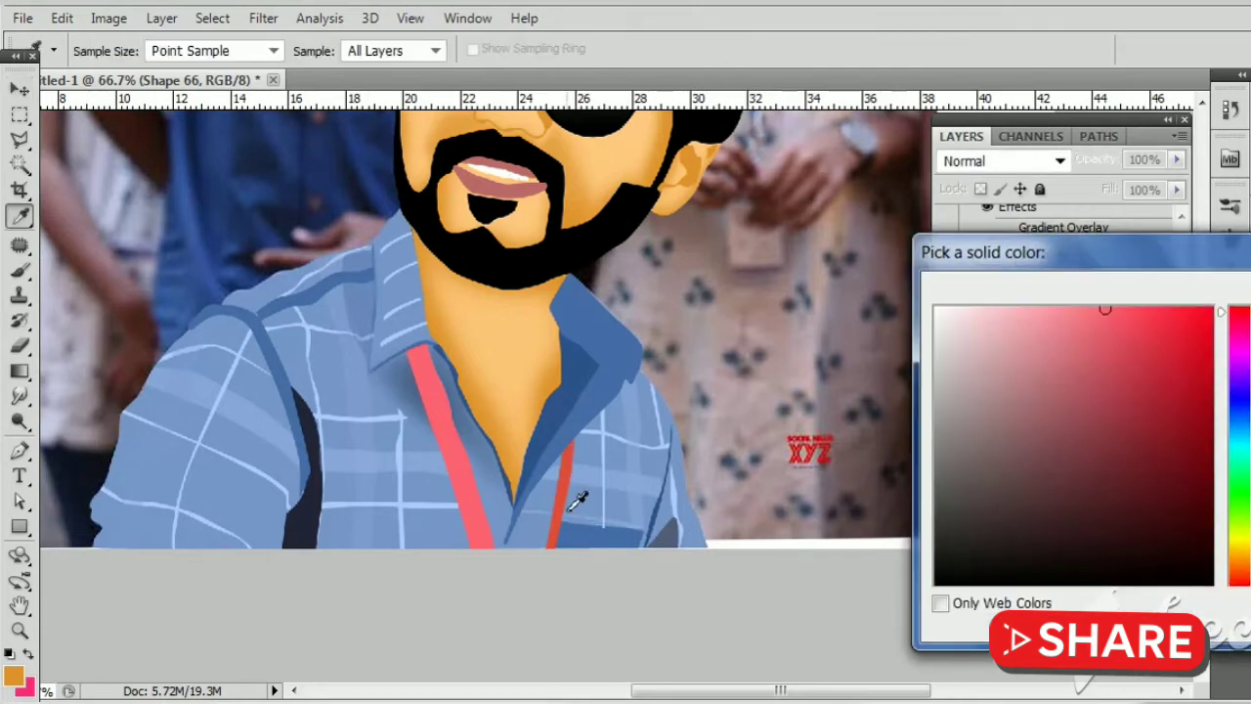
{"action": "left_click", "coordinate": [619, 501]}
{"action": "left_click", "coordinate": [561, 488]}
{"action": "key", "text": "Return"}
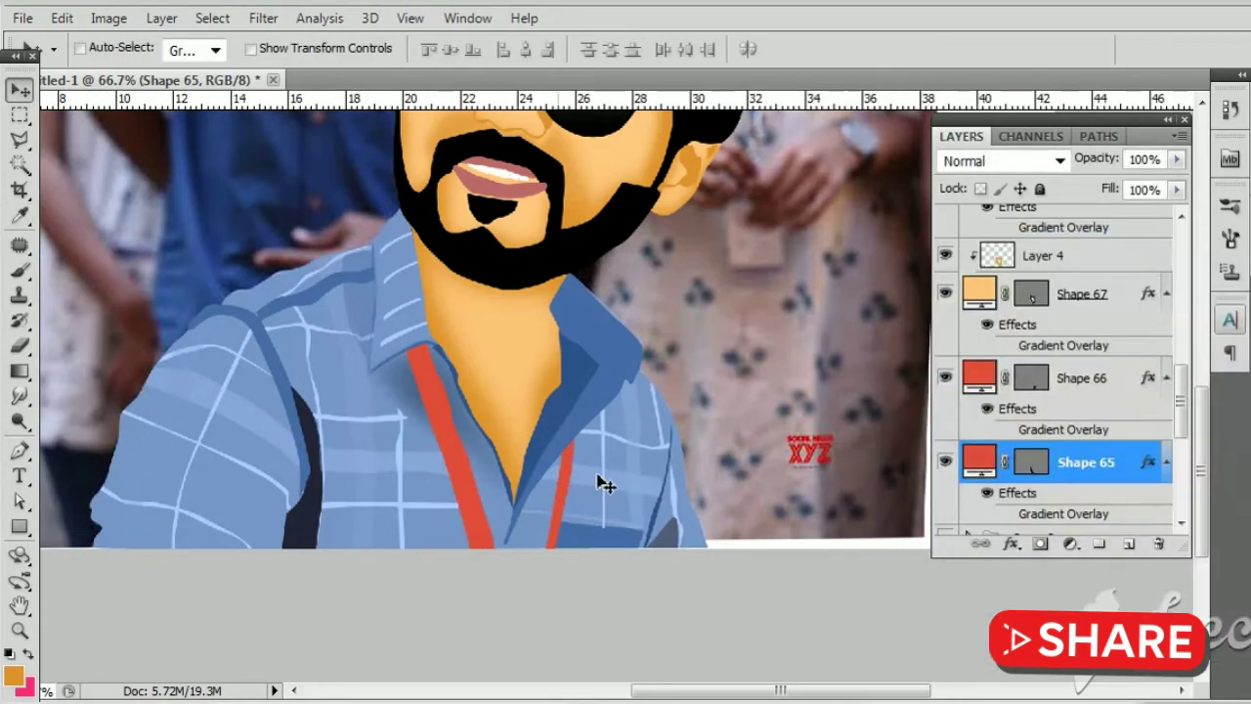
Step: Hide Shape 27 and Shape 65, then trace a new shape over the lanyard's inner edge at 200%
{"action": "scroll", "coordinate": [1011, 444], "scroll_direction": "down", "scroll_amount": 2}
{"action": "scroll", "coordinate": [984, 457], "scroll_direction": "down", "scroll_amount": 2}
{"action": "left_click", "coordinate": [944, 424]}
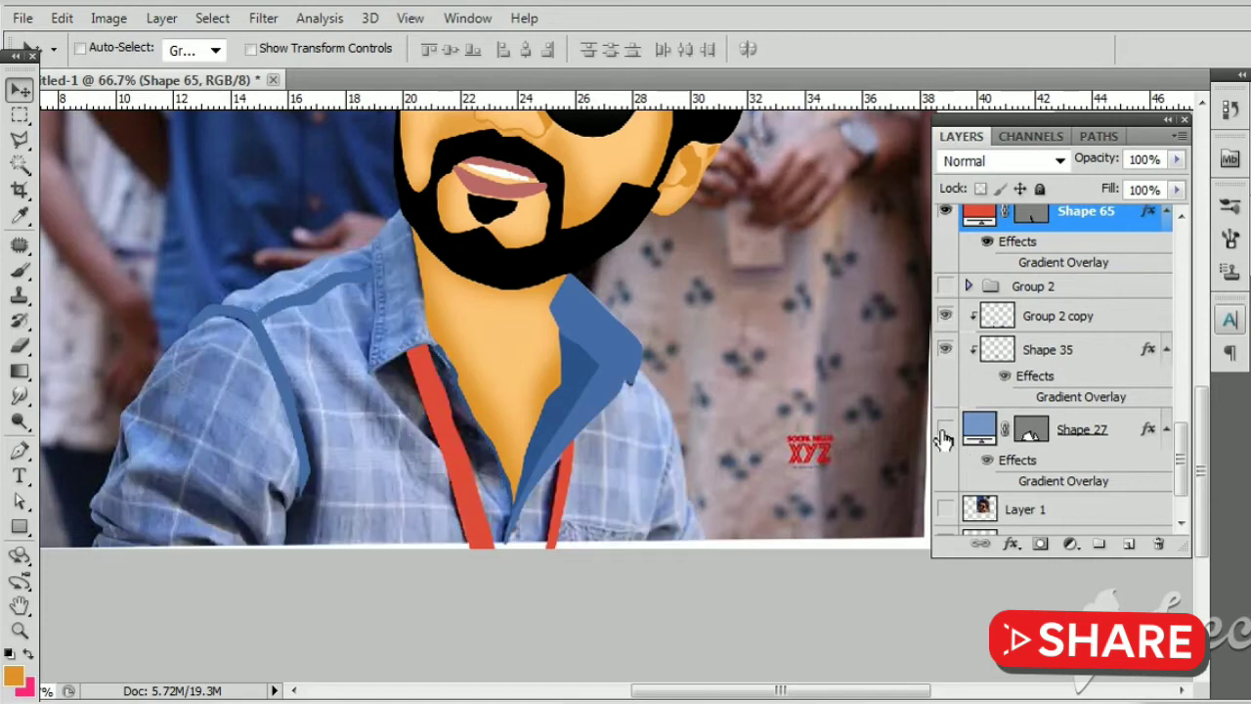
{"action": "scroll", "coordinate": [944, 430], "scroll_direction": "up", "scroll_amount": 1}
{"action": "left_click", "coordinate": [945, 287]}
{"action": "key", "text": "ctrl+plus"}
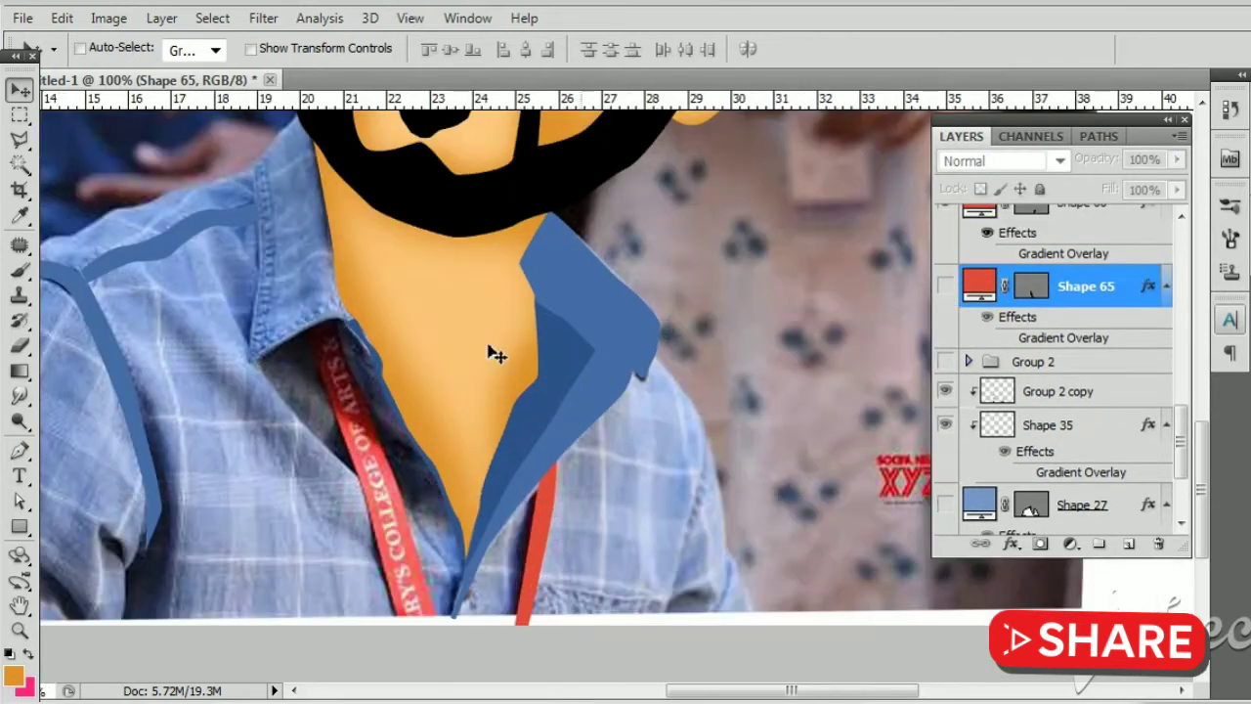
{"action": "key", "text": "p"}
{"action": "key", "text": "ctrl+plus"}
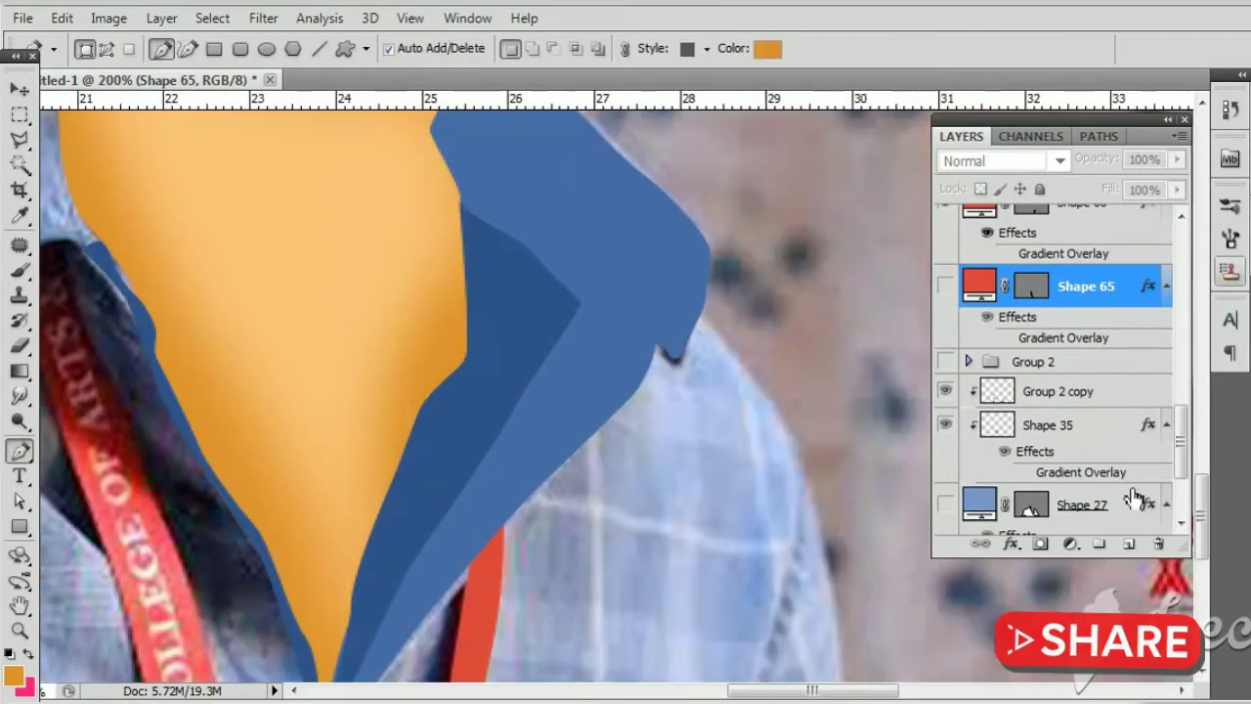
{"action": "left_click", "coordinate": [337, 488]}
{"action": "left_click", "coordinate": [284, 341]}
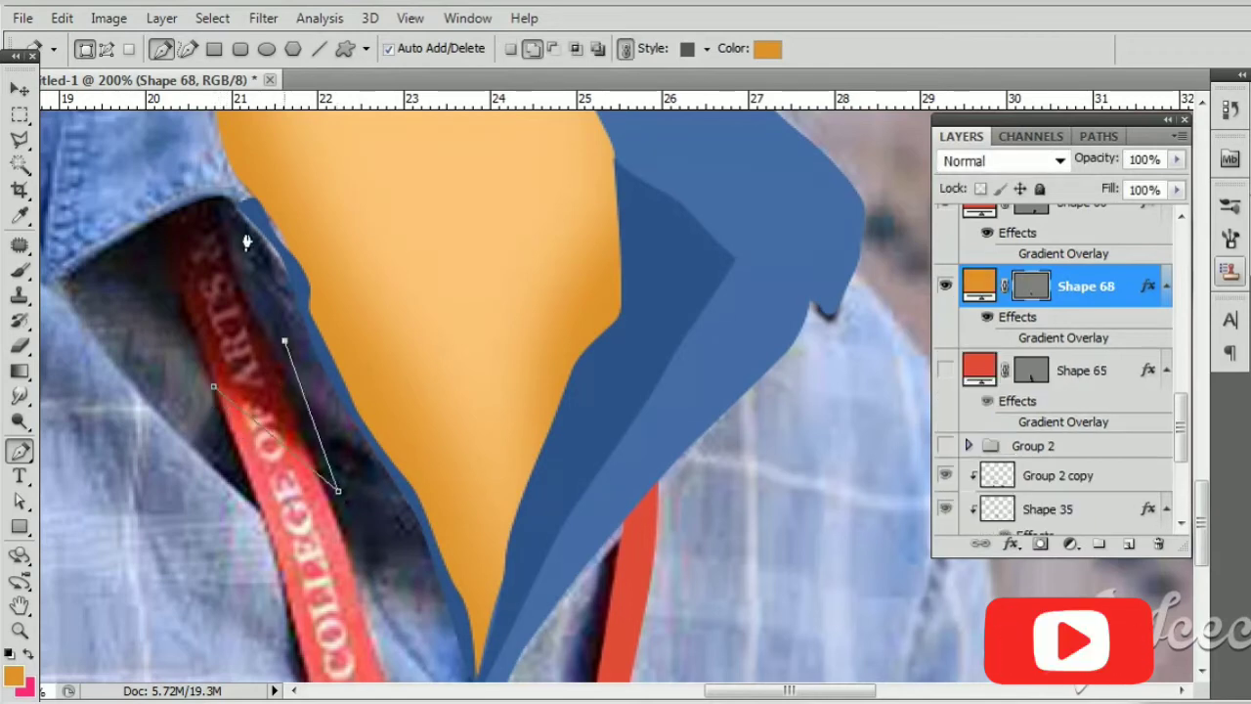
{"action": "left_click", "coordinate": [217, 199]}
{"action": "left_click", "coordinate": [158, 217]}
{"action": "left_click", "coordinate": [204, 377]}
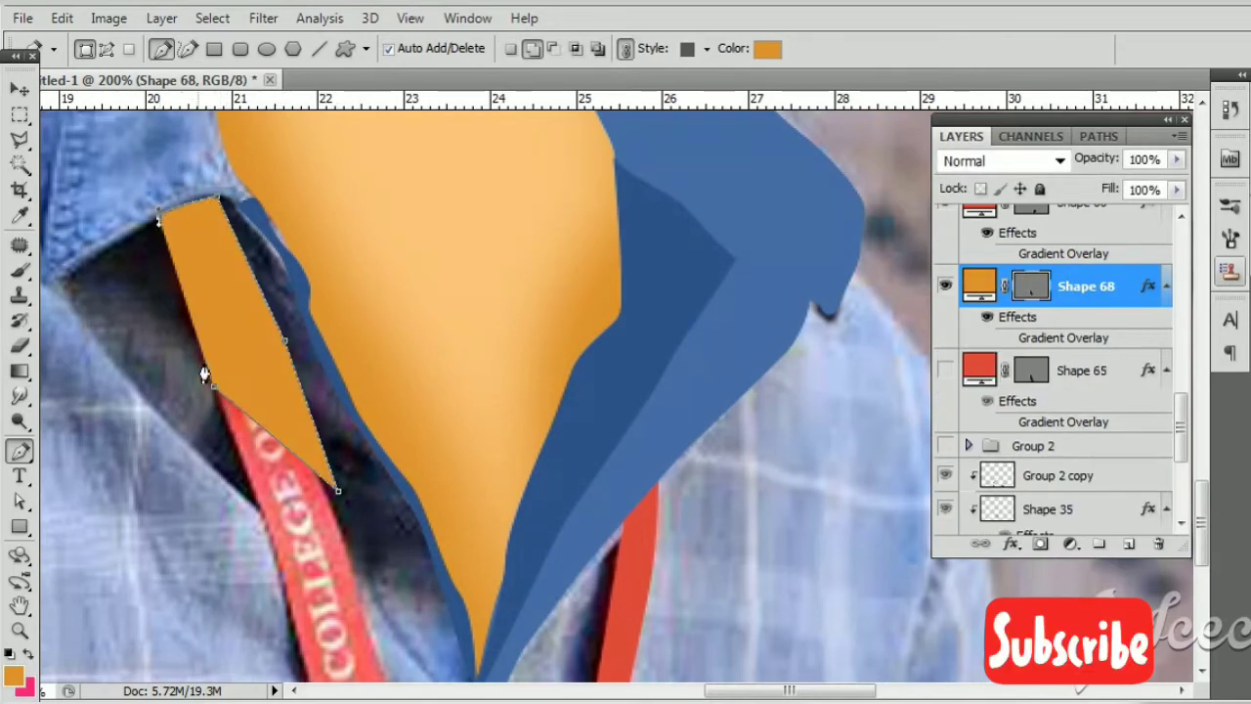
Step: Fill the new Shape 68 with dark red
{"action": "double_click", "coordinate": [978, 285]}
{"action": "left_click", "coordinate": [291, 393]}
{"action": "key", "text": "Return"}
{"action": "key", "text": "p"}
{"action": "scroll", "coordinate": [479, 382], "scroll_direction": "down", "scroll_amount": 5}
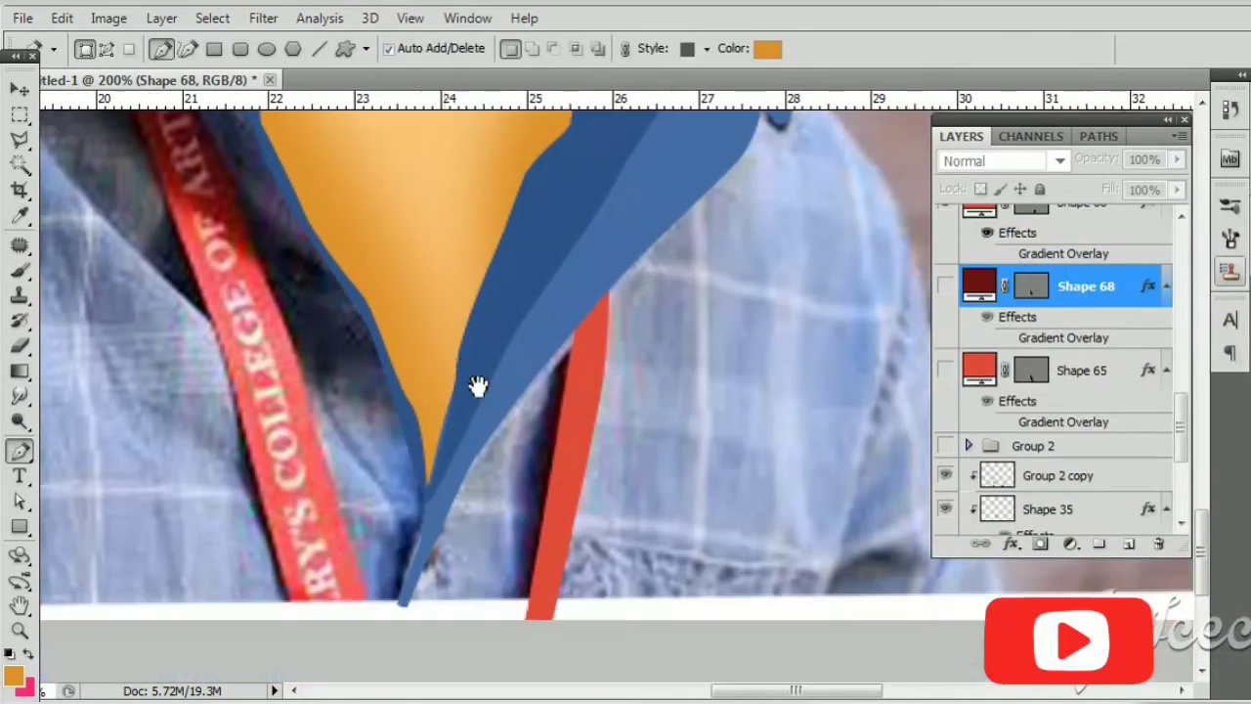
Step: Type 'RYS COLLEGE OF ARTS' in orange on the shirt, fixing typos, and commit it
{"action": "key", "text": "t"}
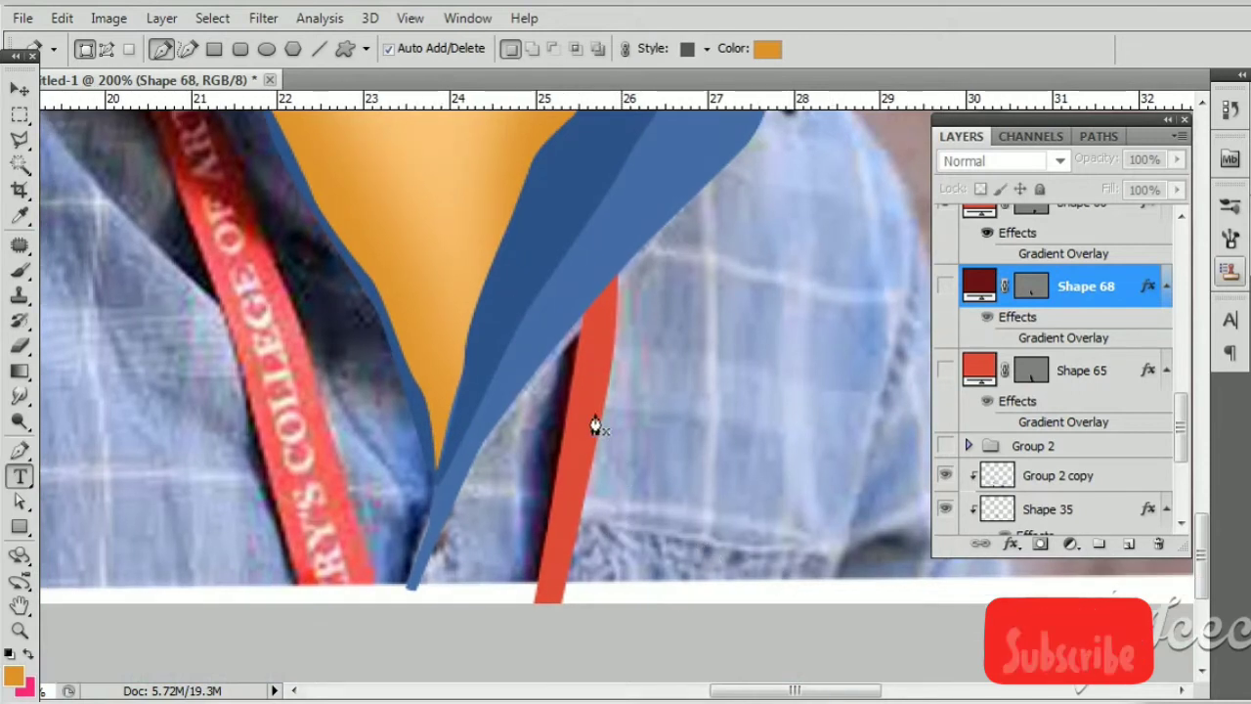
{"action": "left_click", "coordinate": [593, 413]}
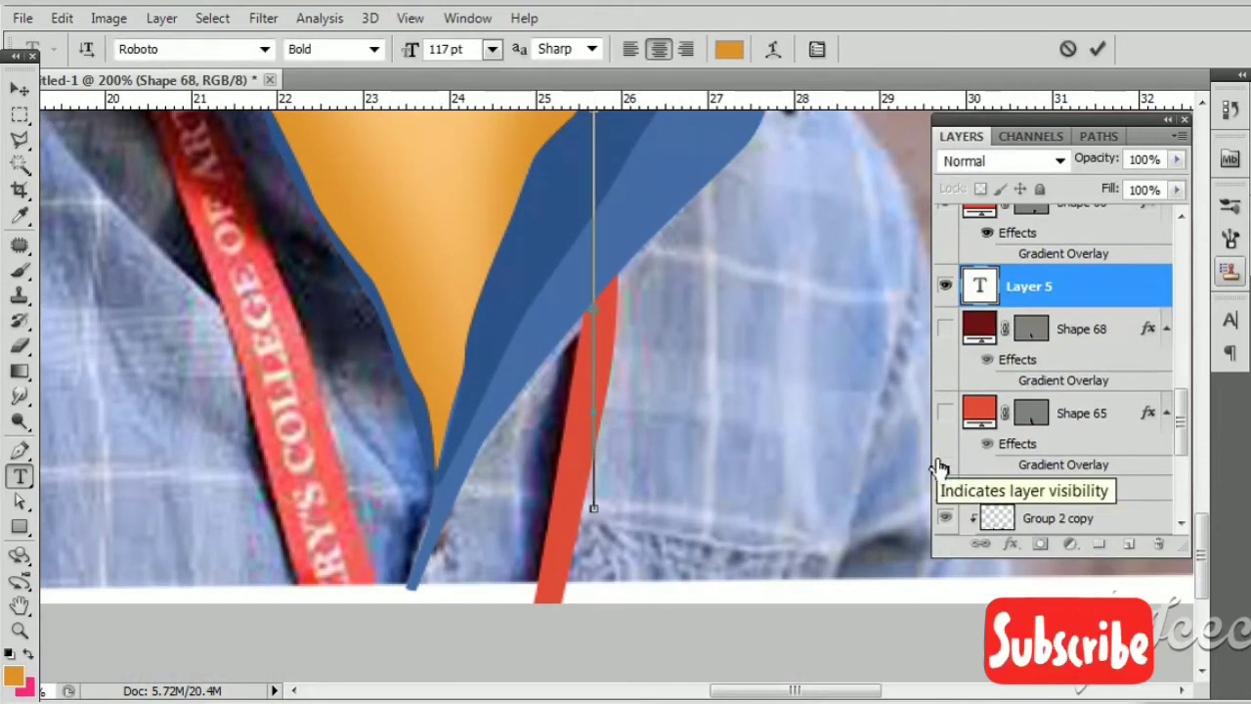
{"action": "type", "text": "ش"}
{"action": "key", "text": "BackSpace"}
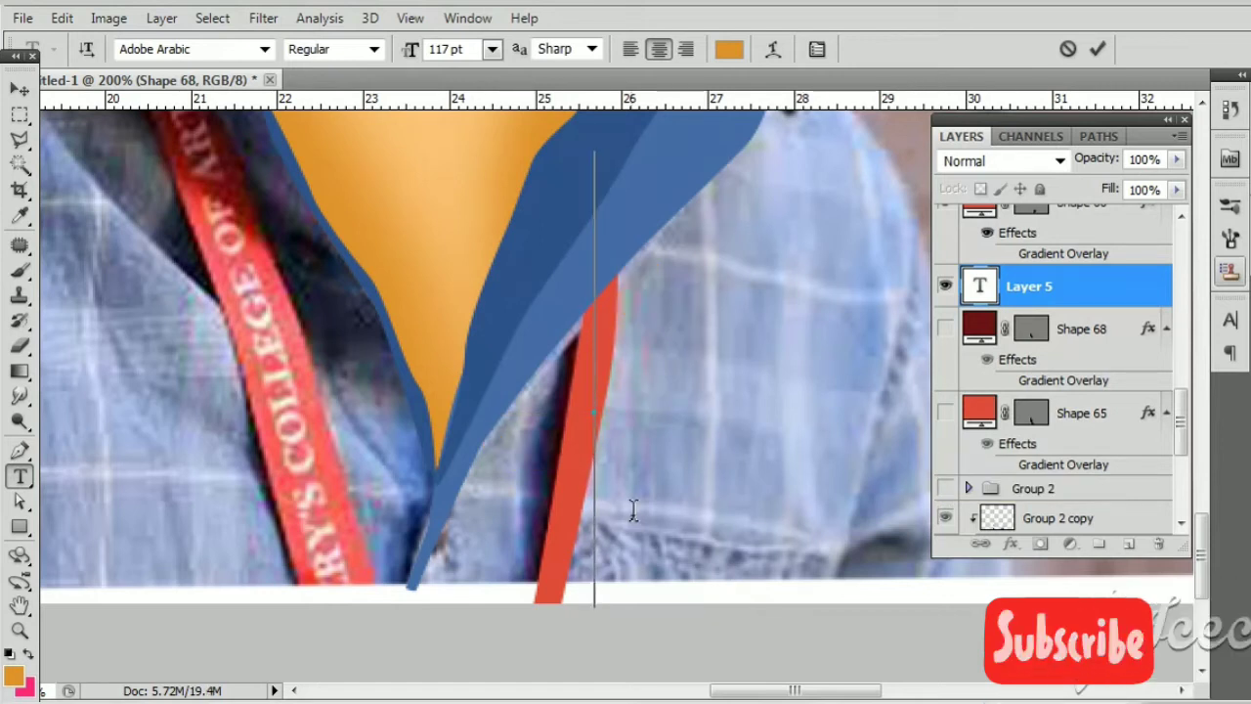
{"action": "type", "text": "AS"}
{"action": "key", "text": "ctrl+shift+comma"}
{"action": "key", "text": "ctrl+shift+comma"}
{"action": "key", "text": "ctrl+shift+comma"}
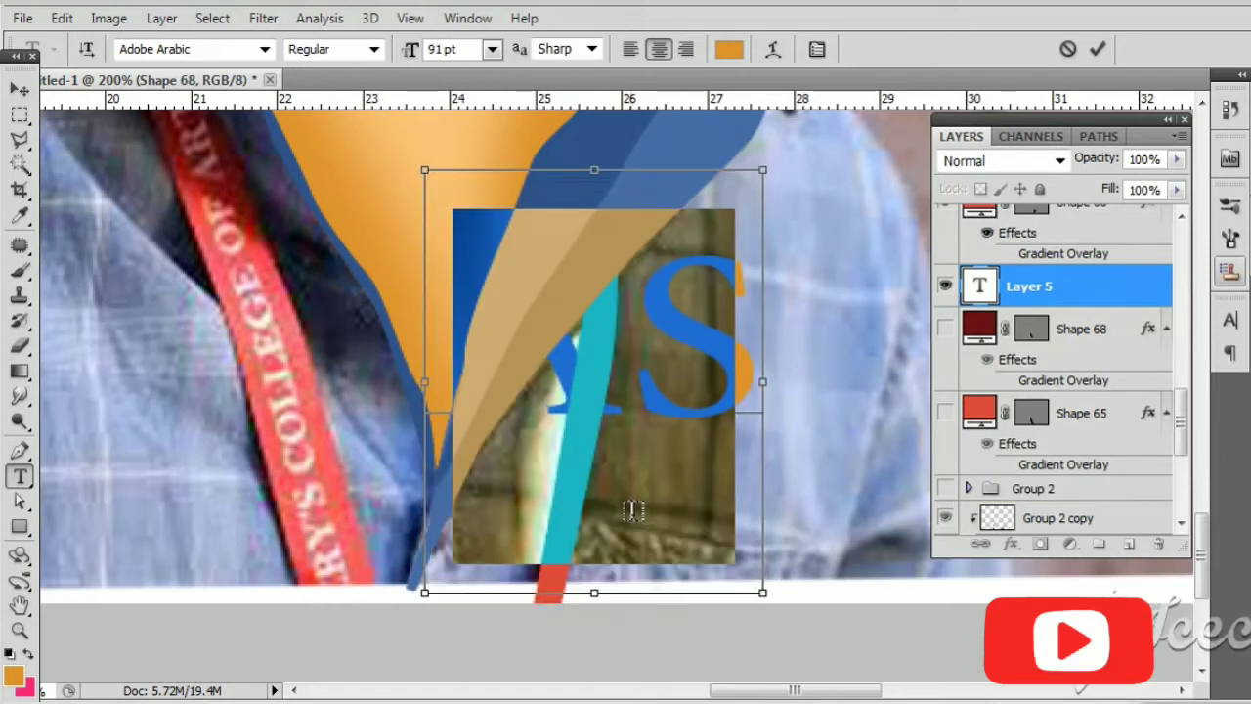
{"action": "key", "text": "ctrl+shift+comma"}
{"action": "key", "text": "ctrl+shift+comma"}
{"action": "key", "text": "ctrl+shift+comma"}
{"action": "key", "text": "ctrl+shift+comma"}
{"action": "key", "text": "ctrl+shift+comma"}
{"action": "key", "text": "ctrl+shift+comma"}
{"action": "key", "text": "ctrl+shift+comma"}
{"action": "key", "text": "ctrl+shift+comma"}
{"action": "key", "text": "ctrl+shift+comma"}
{"action": "key", "text": "ctrl+shift+comma"}
{"action": "key", "text": "ctrl+shift+comma"}
{"action": "key", "text": "ctrl+shift+comma"}
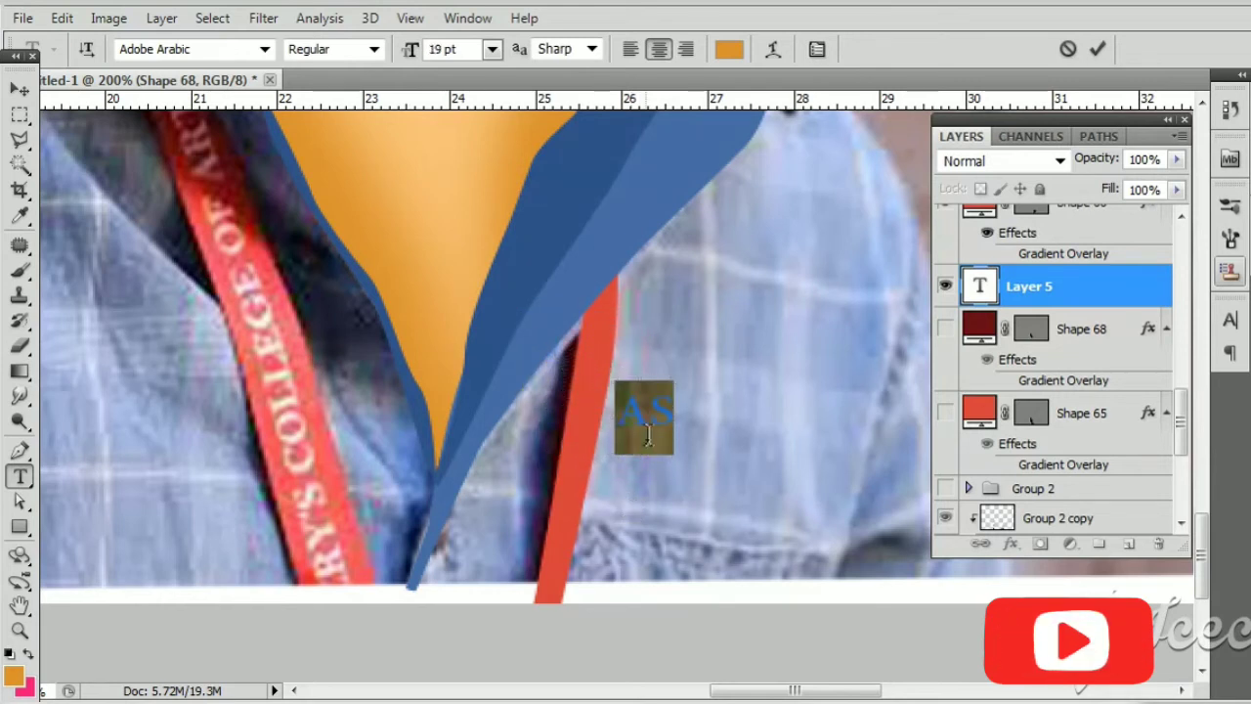
{"action": "key", "text": "BackSpace"}
{"action": "type", "text": "RYS COLL"}
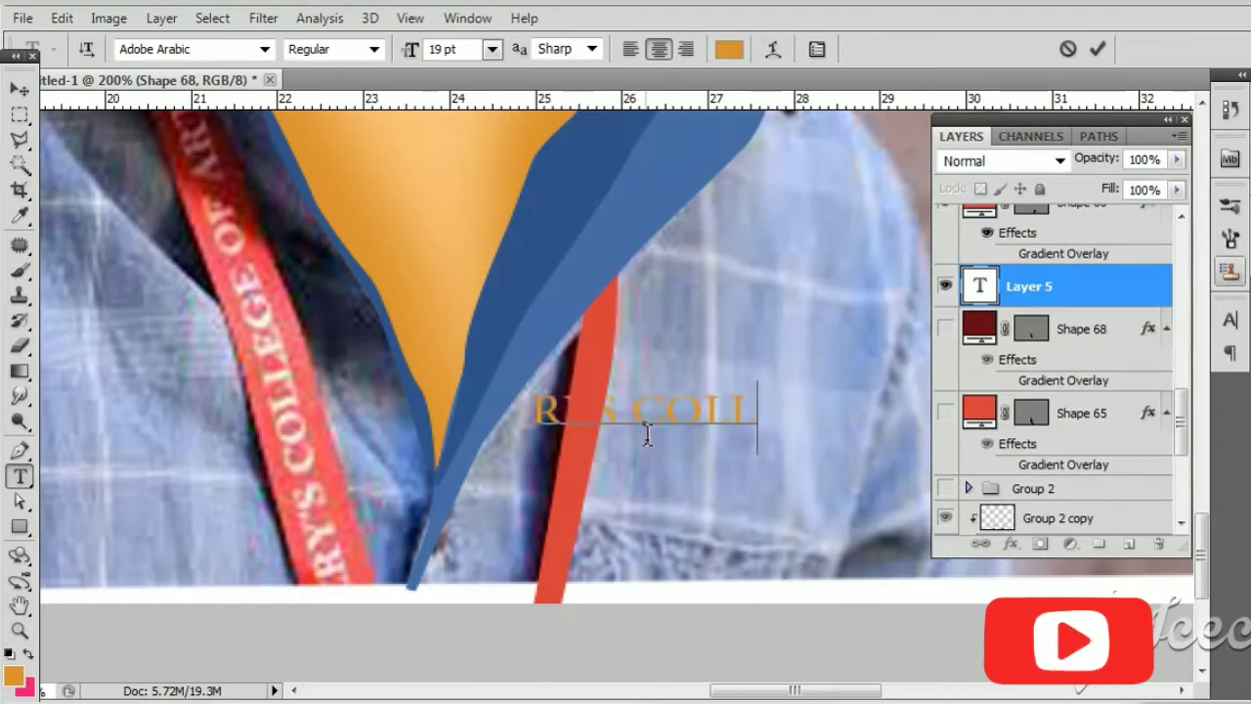
{"action": "type", "text": "EGE"}
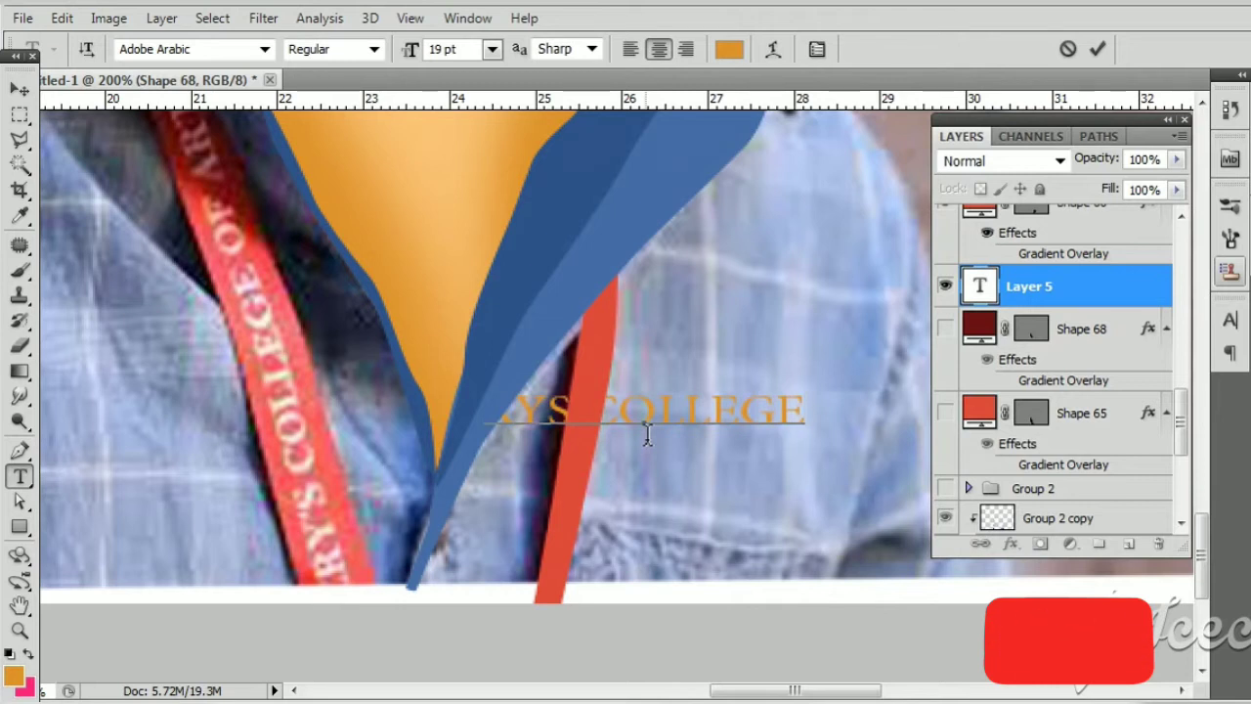
{"action": "type", "text": " OD"}
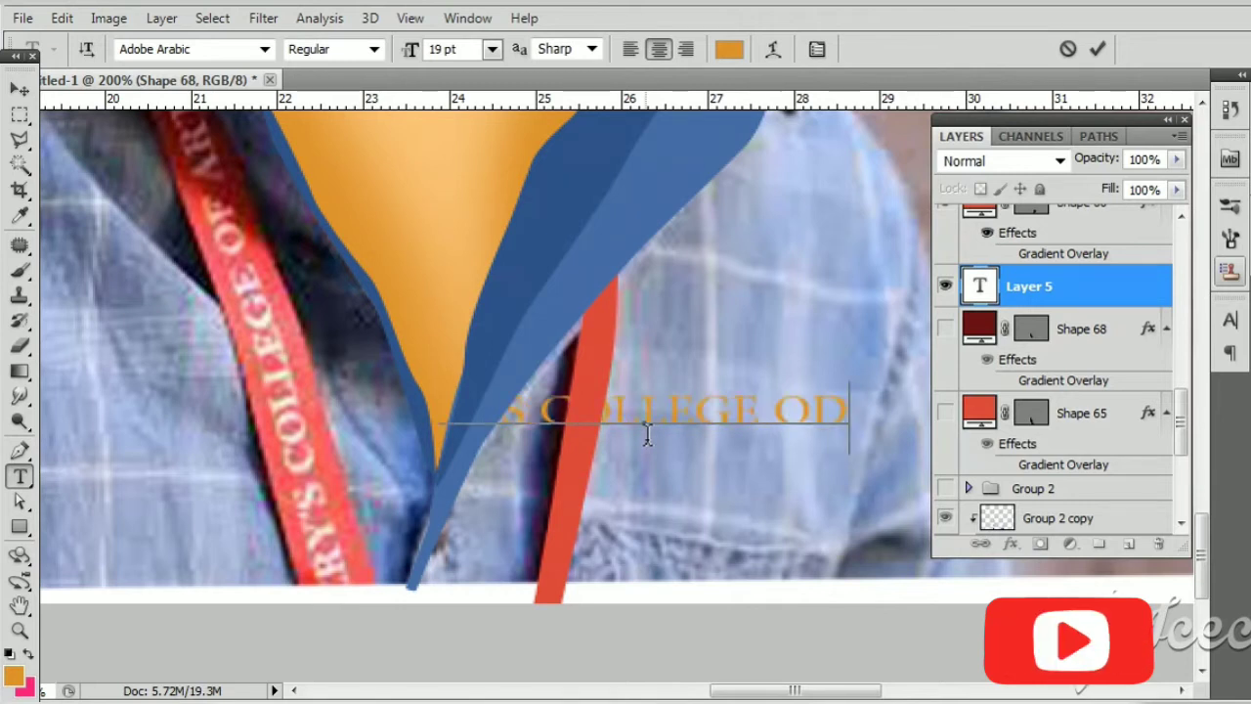
{"action": "key", "text": "BackSpace"}
{"action": "type", "text": "F A"}
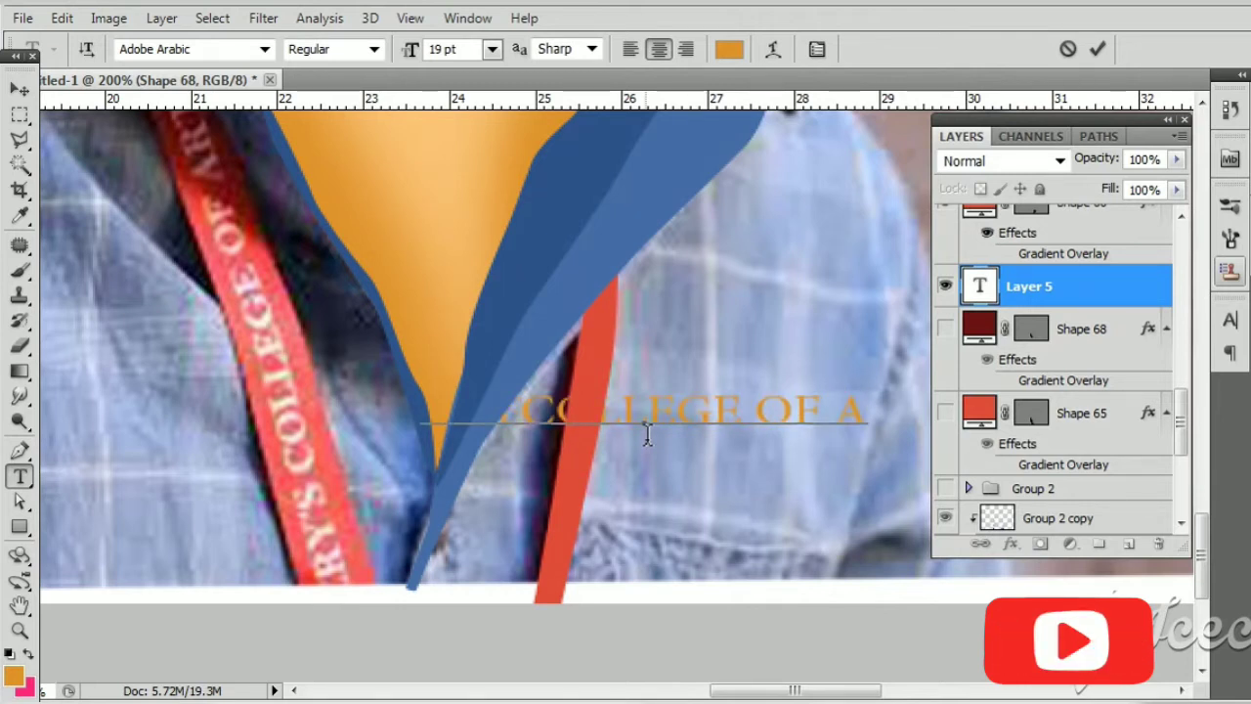
{"action": "type", "text": "RTs"}
{"action": "key", "text": "ctrl+Return"}
Step: Make the college text white and Faux Bold
{"action": "key", "text": "v"}
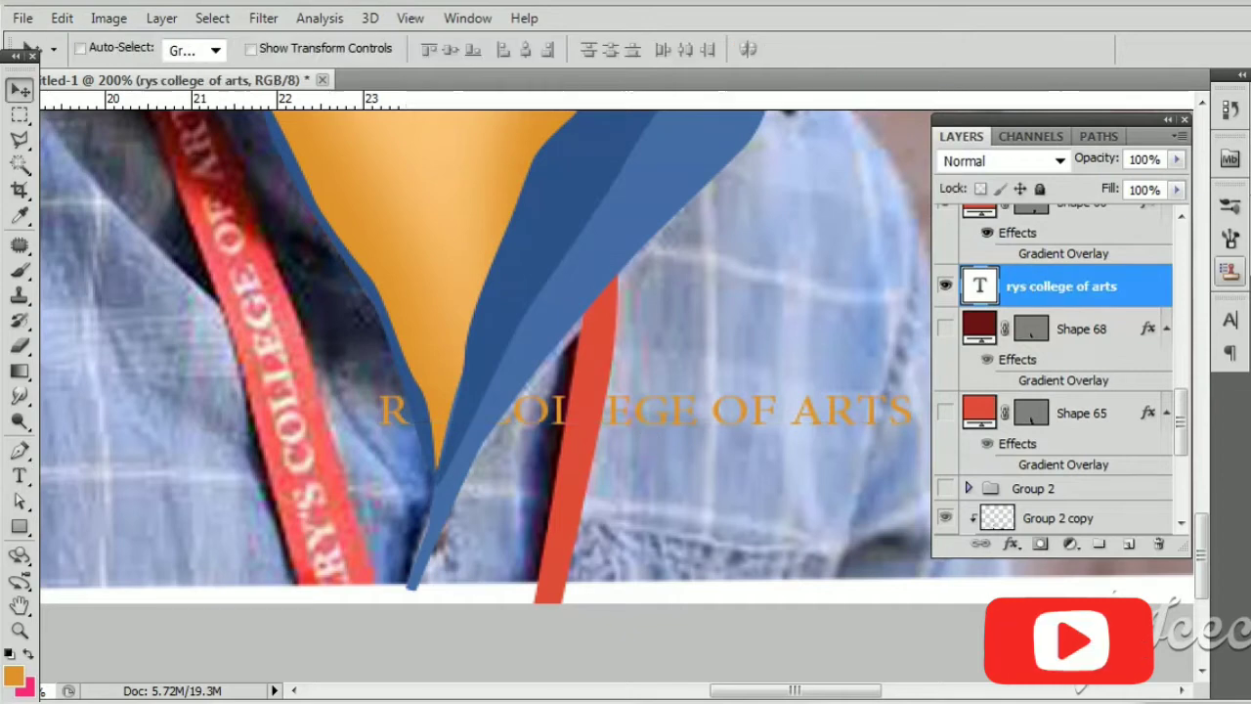
{"action": "key", "text": "t"}
{"action": "left_click", "coordinate": [729, 49]}
{"action": "left_click", "coordinate": [863, 274]}
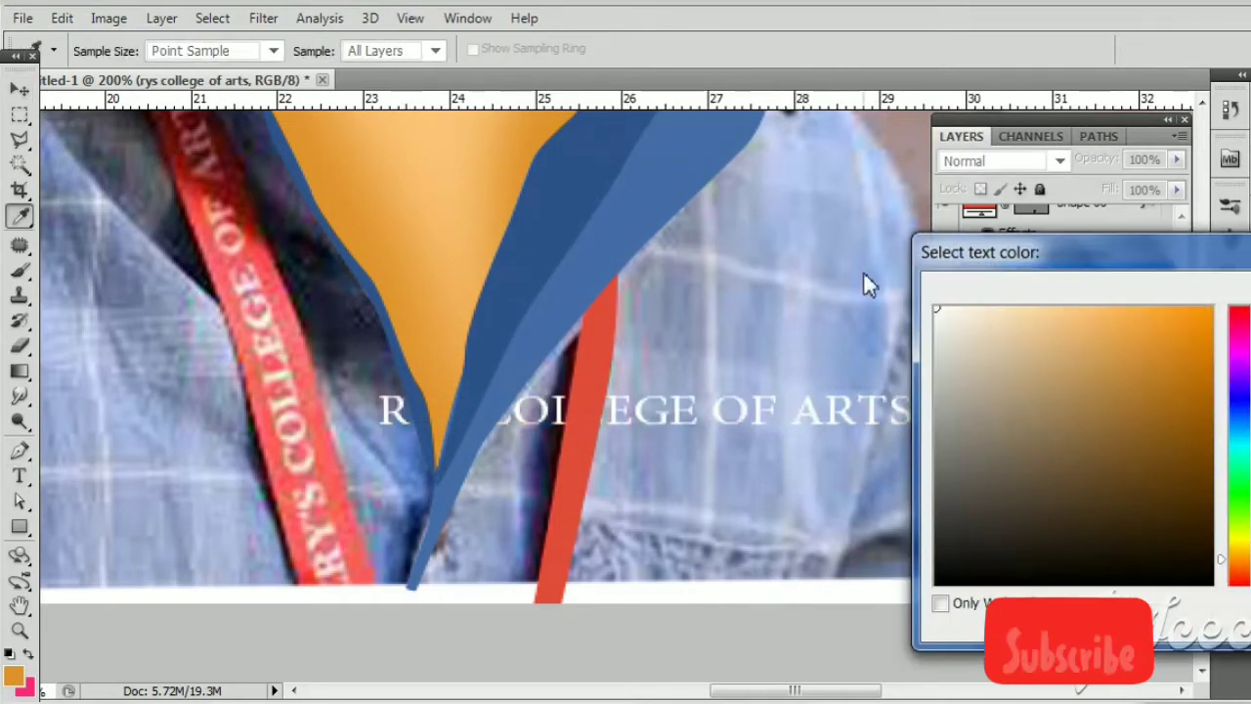
{"action": "key", "text": "Return"}
{"action": "key", "text": "ctrl+a"}
{"action": "right_click", "coordinate": [774, 418]}
{"action": "left_click", "coordinate": [831, 338]}
{"action": "key", "text": "ctrl+Return"}
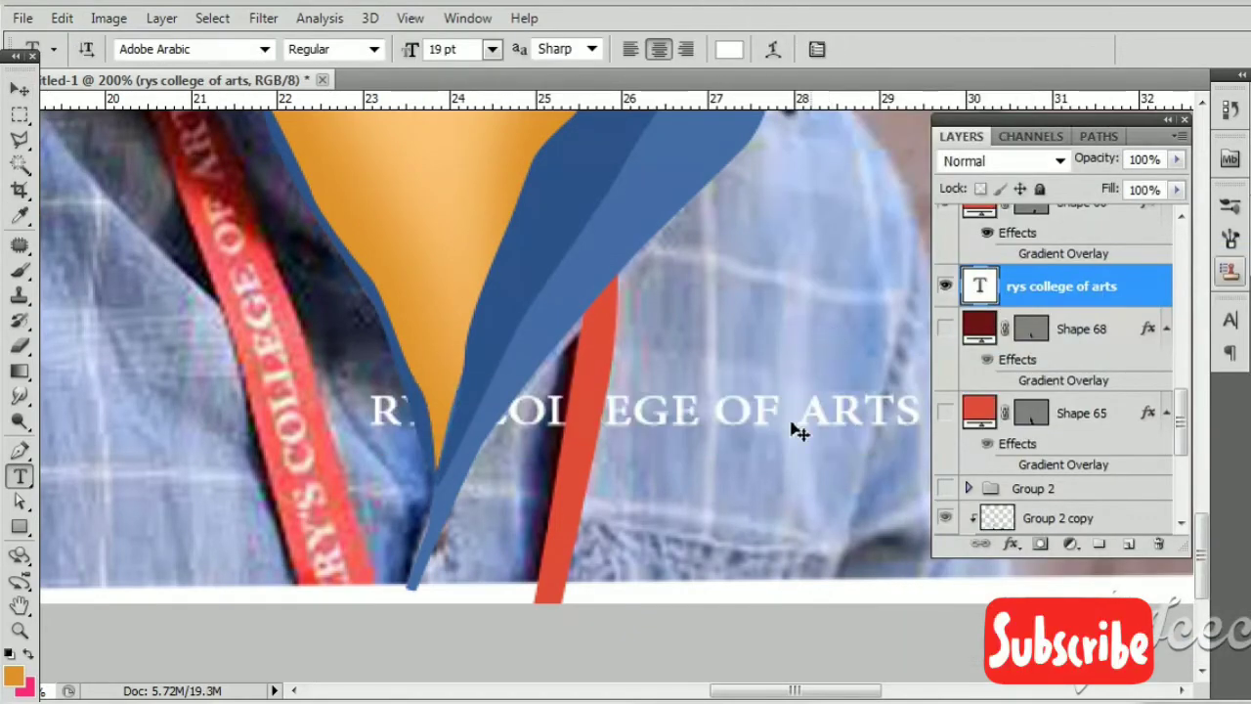
Step: Rotate the text 90° counter-clockwise, shrink it, and move it onto the red strap
{"action": "key", "text": "v"}
{"action": "key", "text": "ctrl+t"}
{"action": "right_click", "coordinate": [800, 454]}
{"action": "left_click", "coordinate": [846, 274]}
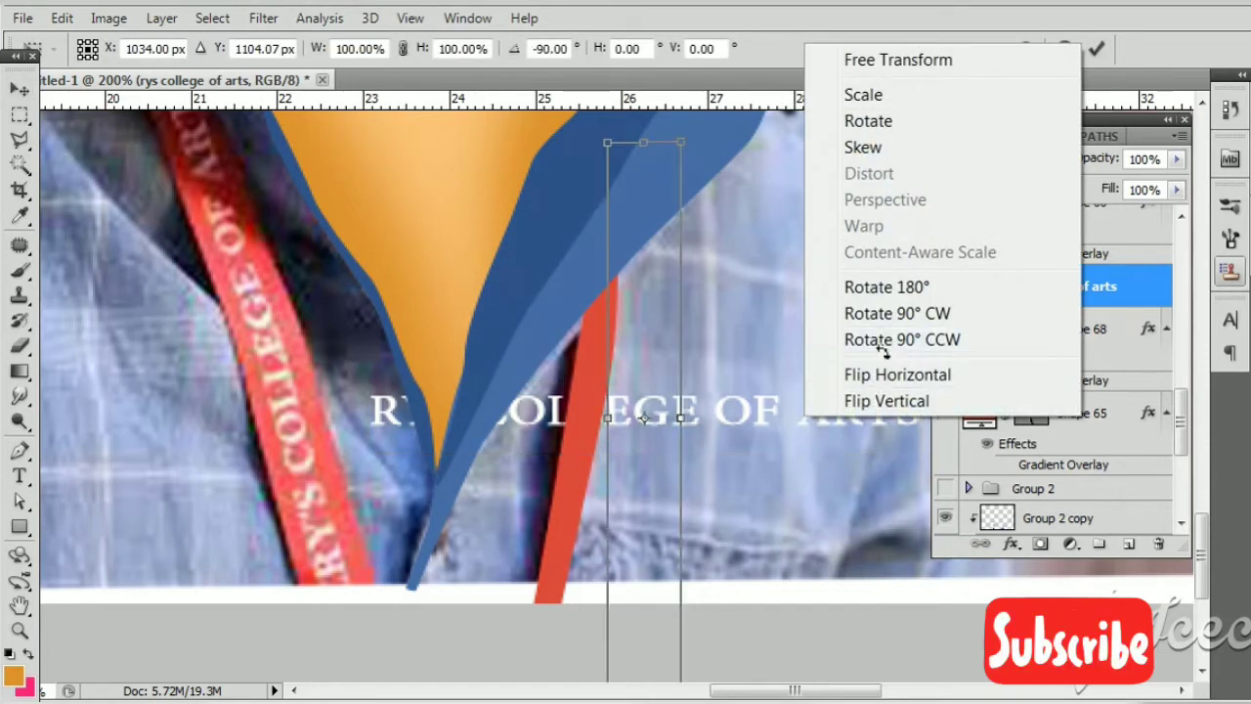
{"action": "left_click_drag", "start_coordinate": [674, 195], "coordinate": [669, 230], "text": "alt+shift"}
{"action": "key", "text": "Return"}
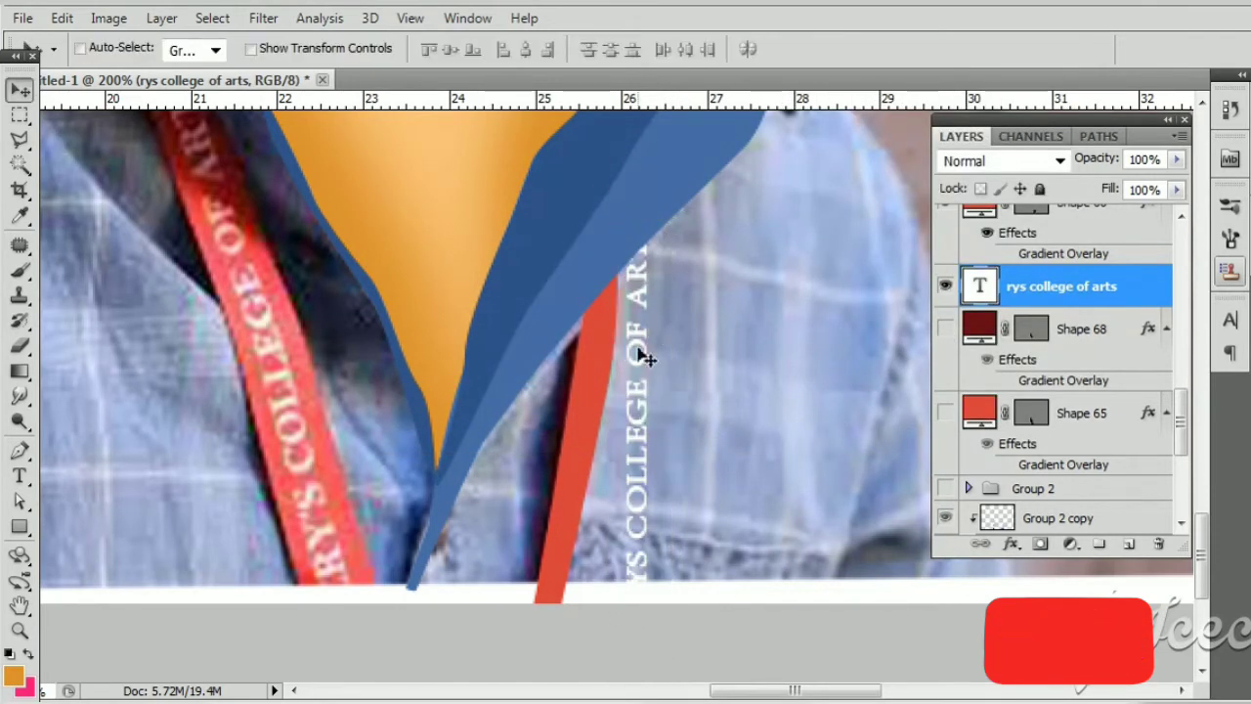
{"action": "left_click_drag", "start_coordinate": [647, 376], "coordinate": [311, 379]}
Step: Tilt the text along the strap, enlarging it to about 115% with a 1° rotation
{"action": "key", "text": "ctrl+t"}
{"action": "mouse_move", "coordinate": [341, 558]}
{"action": "left_mouse_down"}
{"action": "mouse_move", "coordinate": [402, 538]}
{"action": "mouse_move", "coordinate": [400, 558]}
{"action": "left_mouse_up"}
{"action": "key", "text": "Return"}
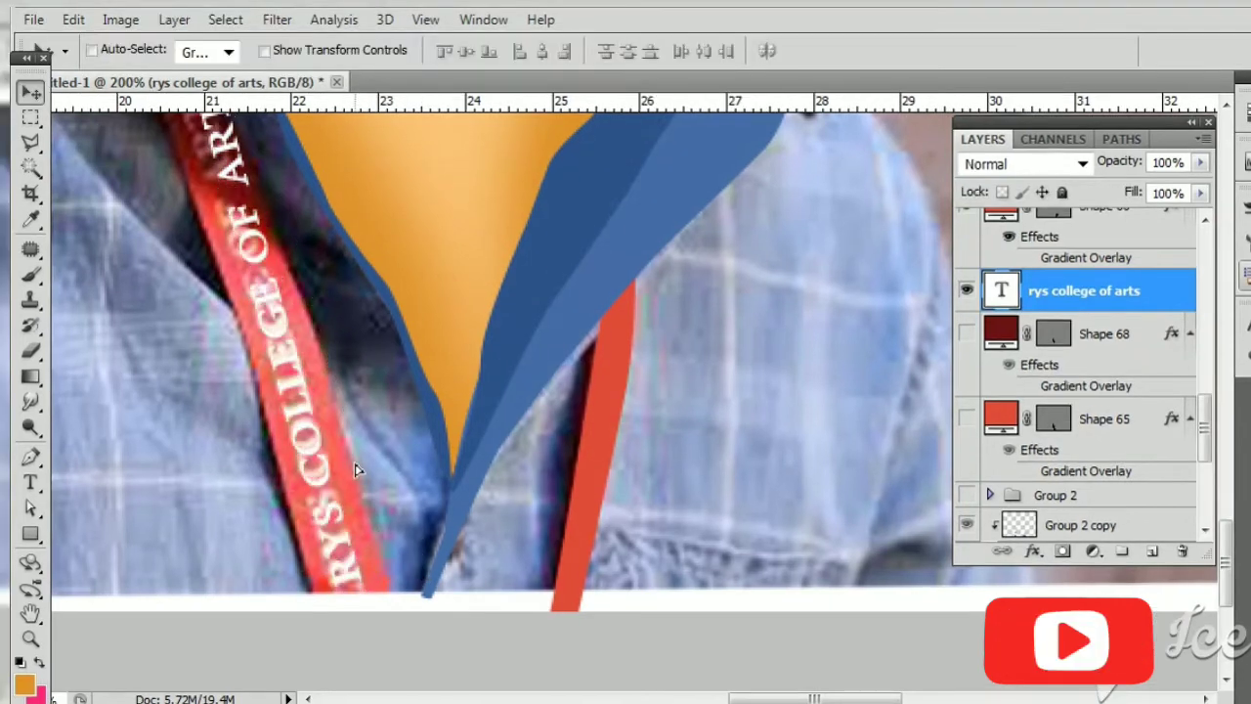
{"action": "mouse_move", "coordinate": [354, 485]}
{"action": "left_mouse_down"}
{"action": "mouse_move", "coordinate": [365, 488]}
{"action": "mouse_move", "coordinate": [358, 567]}
{"action": "left_mouse_up"}
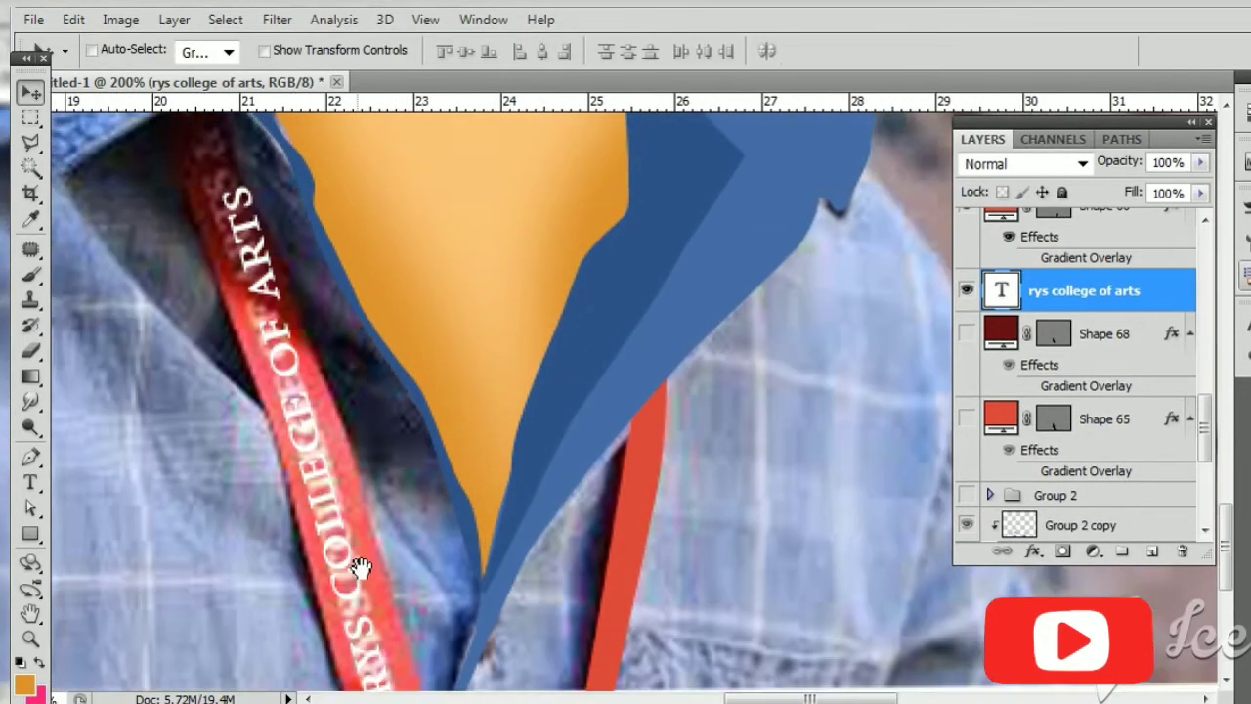
{"action": "key", "text": "ctrl+t"}
{"action": "left_click_drag", "start_coordinate": [217, 202], "coordinate": [189, 146], "text": "shift"}
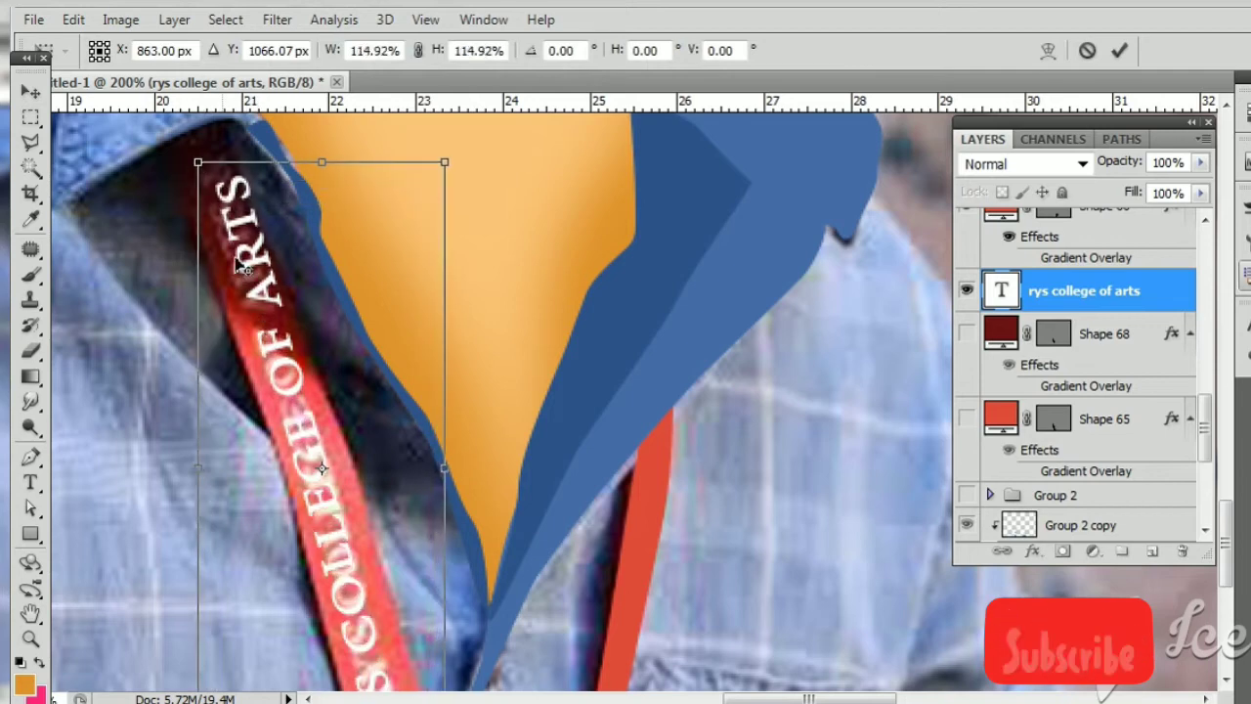
{"action": "mouse_move", "coordinate": [597, 567]}
{"action": "left_mouse_down"}
{"action": "mouse_move", "coordinate": [590, 469]}
{"action": "mouse_move", "coordinate": [586, 479]}
{"action": "left_mouse_up"}
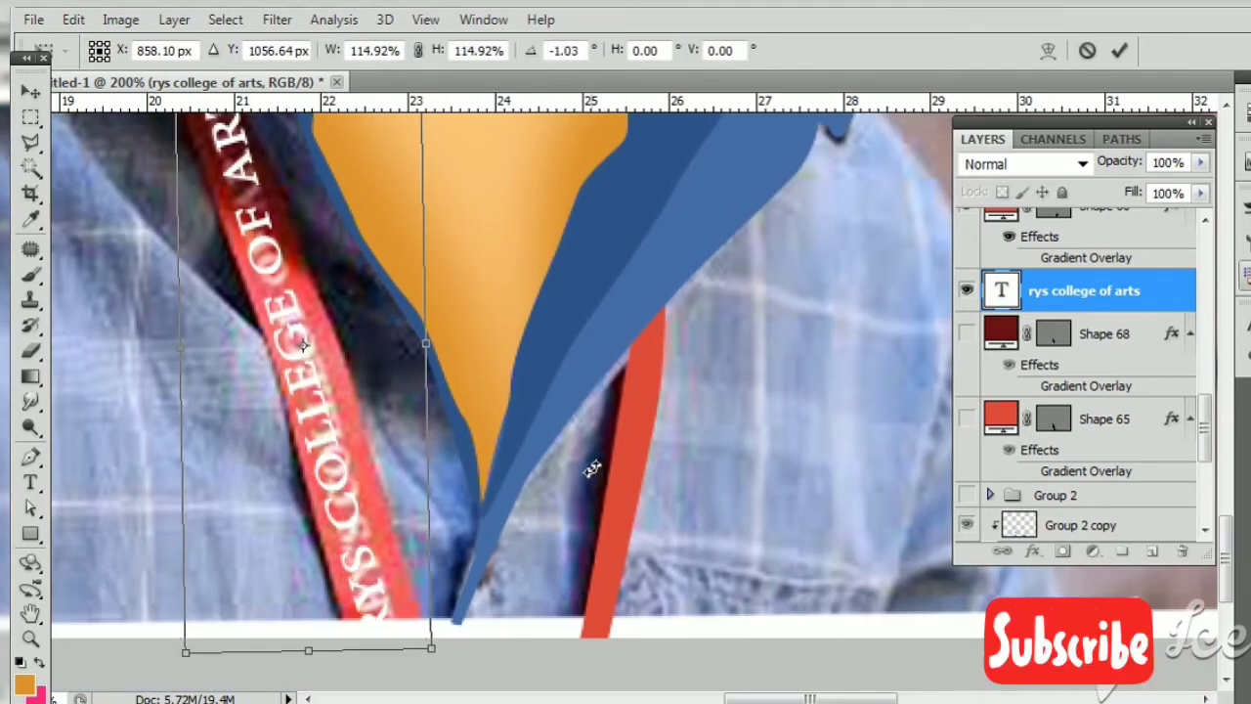
{"action": "key", "text": "Return"}
{"action": "left_click_drag", "start_coordinate": [472, 576], "coordinate": [466, 544]}
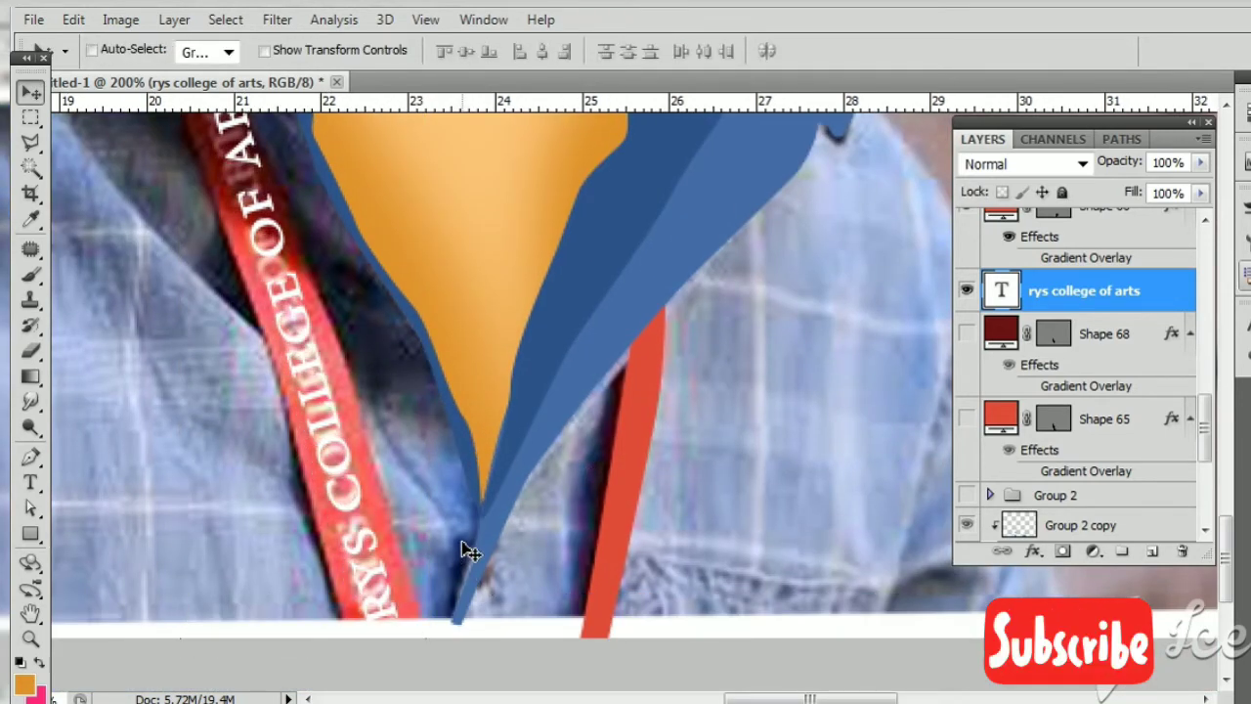
Step: Show the red Shape 65 strap and rotate the text slightly to follow it
{"action": "key", "text": "ctrl+minus"}
{"action": "key", "text": "ctrl+minus"}
{"action": "scroll", "coordinate": [1006, 435], "scroll_direction": "up", "scroll_amount": 2}
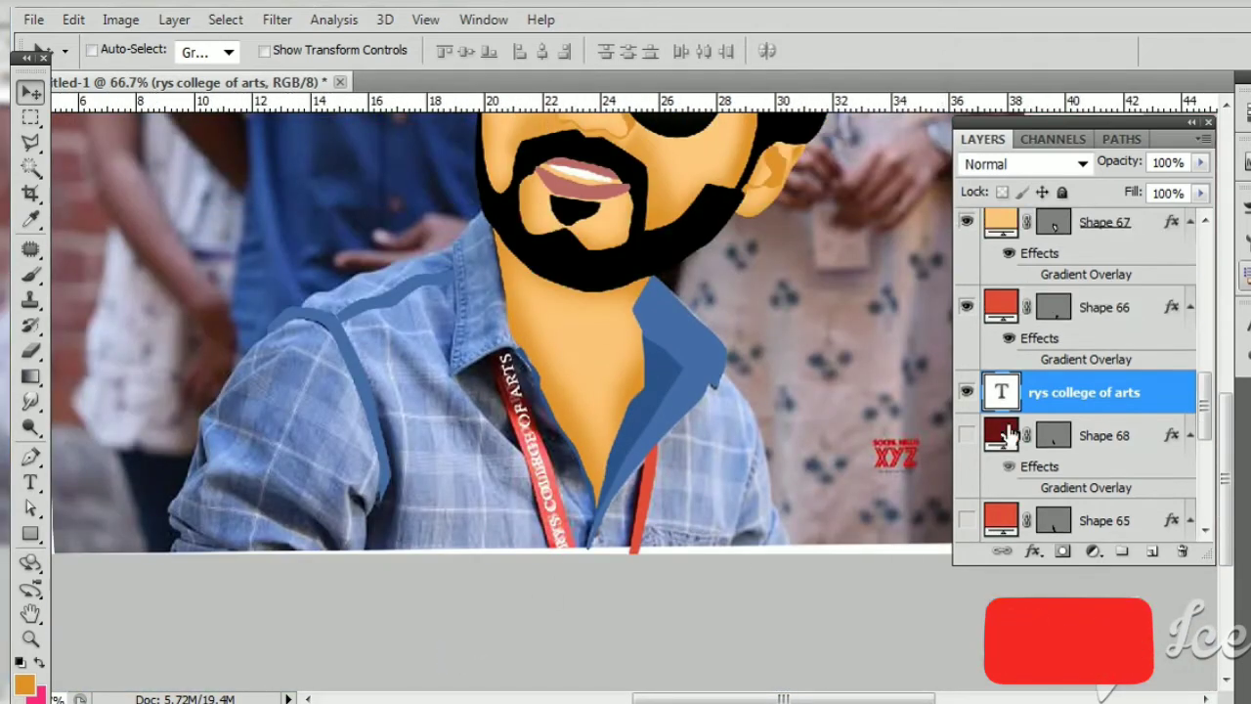
{"action": "left_click", "coordinate": [966, 525]}
{"action": "key", "text": "ctrl+plus"}
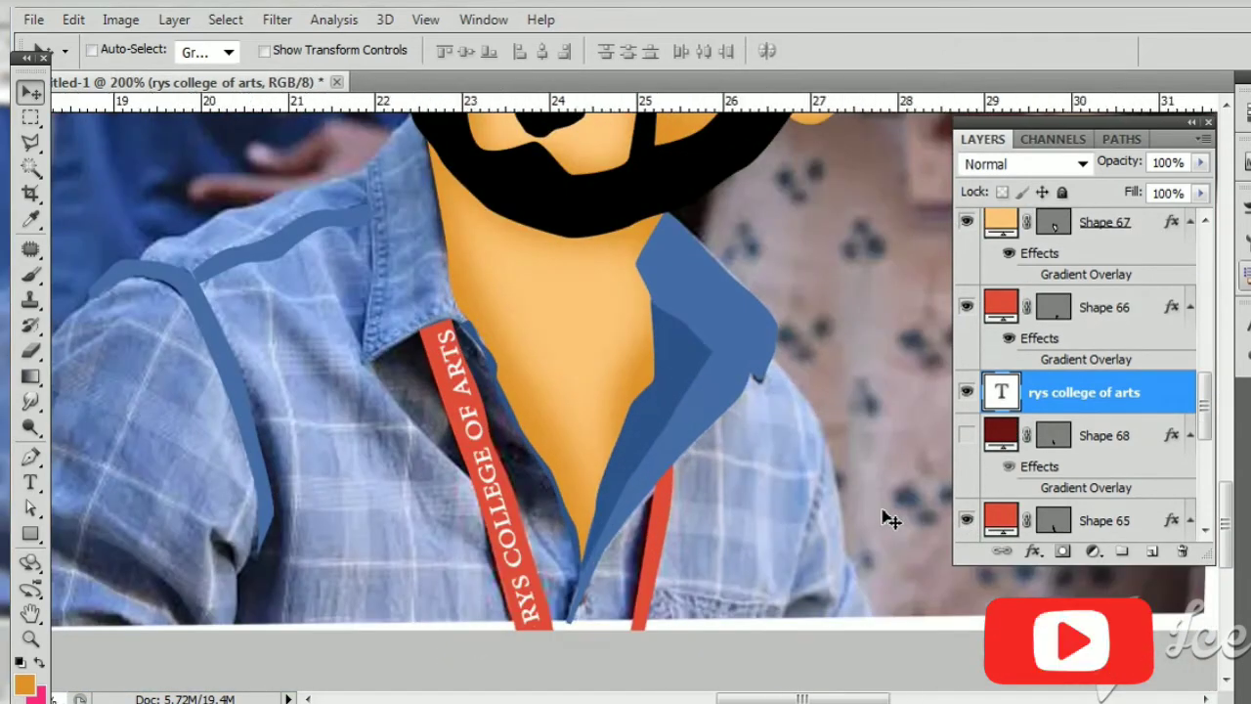
{"action": "key", "text": "ctrl+plus"}
{"action": "key", "text": "ctrl+t"}
{"action": "left_click_drag", "start_coordinate": [538, 594], "coordinate": [544, 591]}
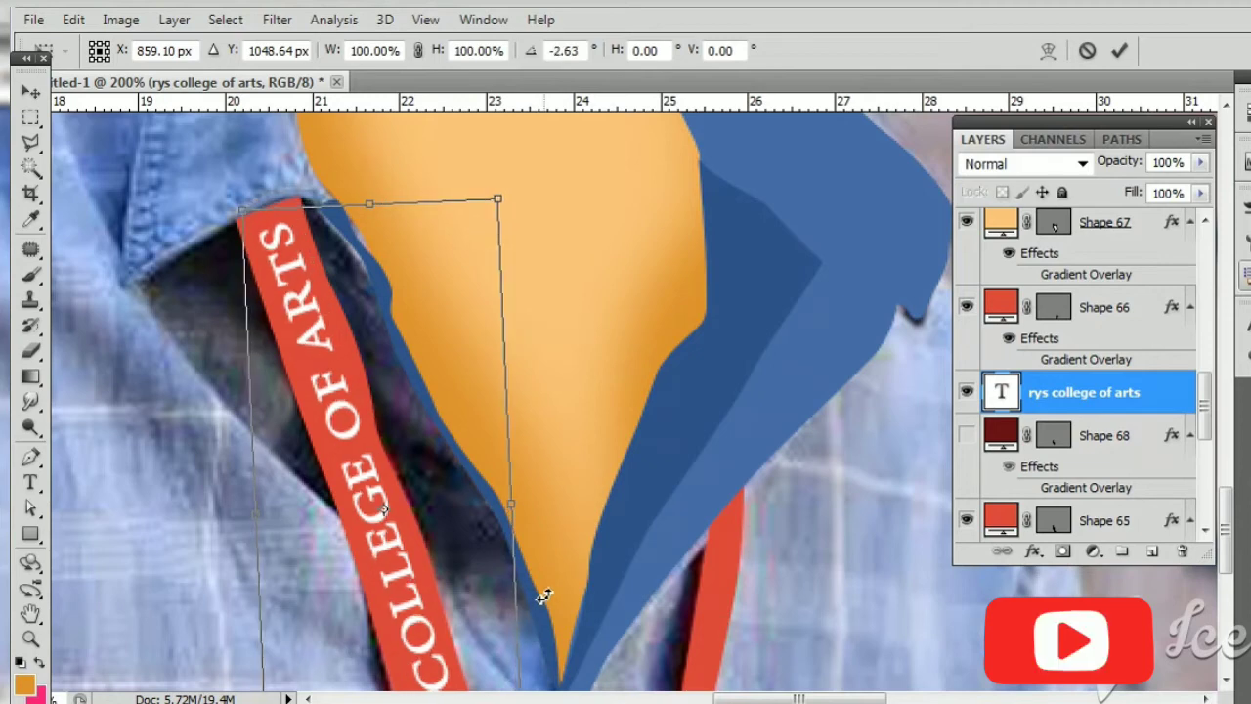
{"action": "key", "text": "Return"}
Step: Select Shape 65 and inspect its path points at the strap's top end
{"action": "key", "text": "ctrl+plus"}
{"action": "scroll", "coordinate": [271, 251], "scroll_direction": "up", "scroll_amount": 3}
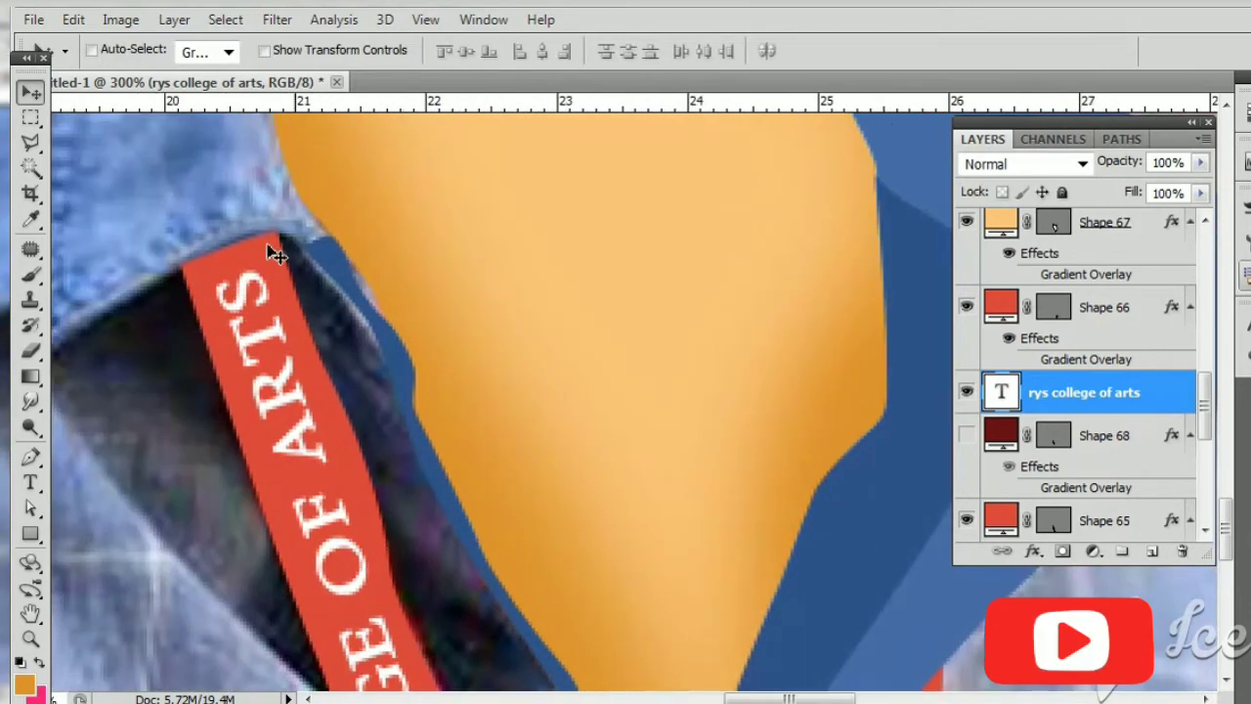
{"action": "right_click", "coordinate": [251, 246]}
{"action": "left_click", "coordinate": [330, 291]}
{"action": "key", "text": "a"}
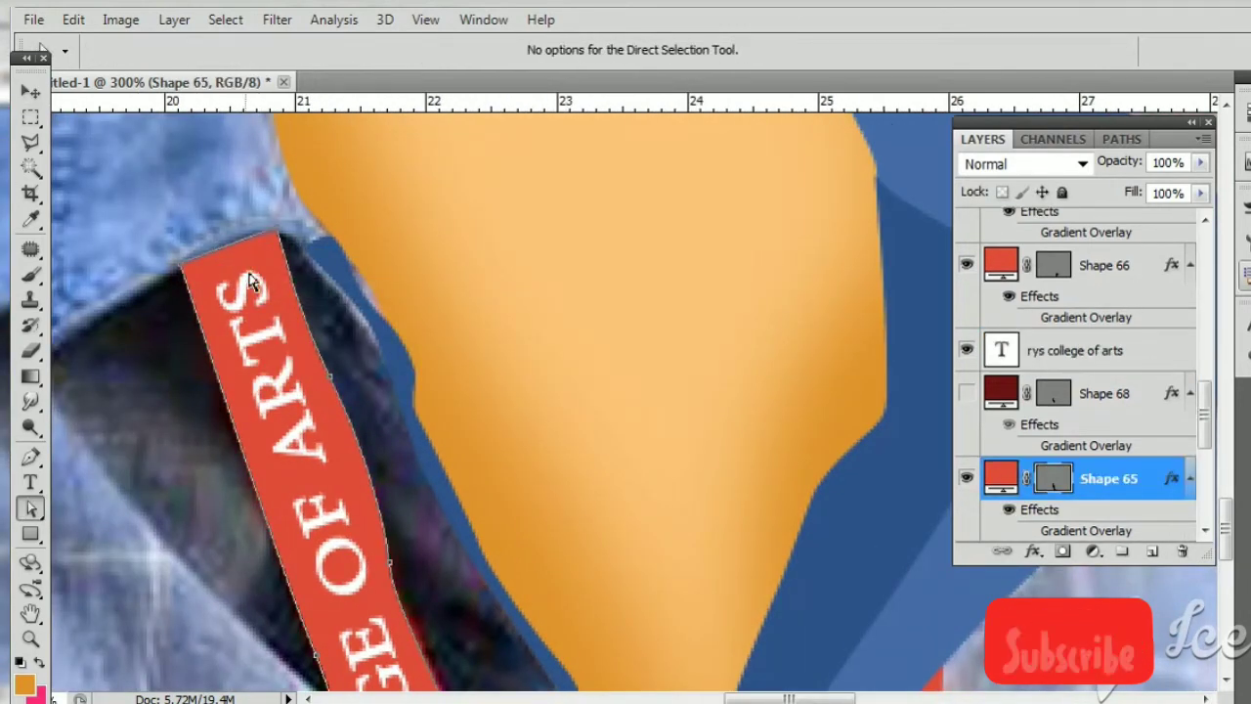
{"action": "key", "text": "p"}
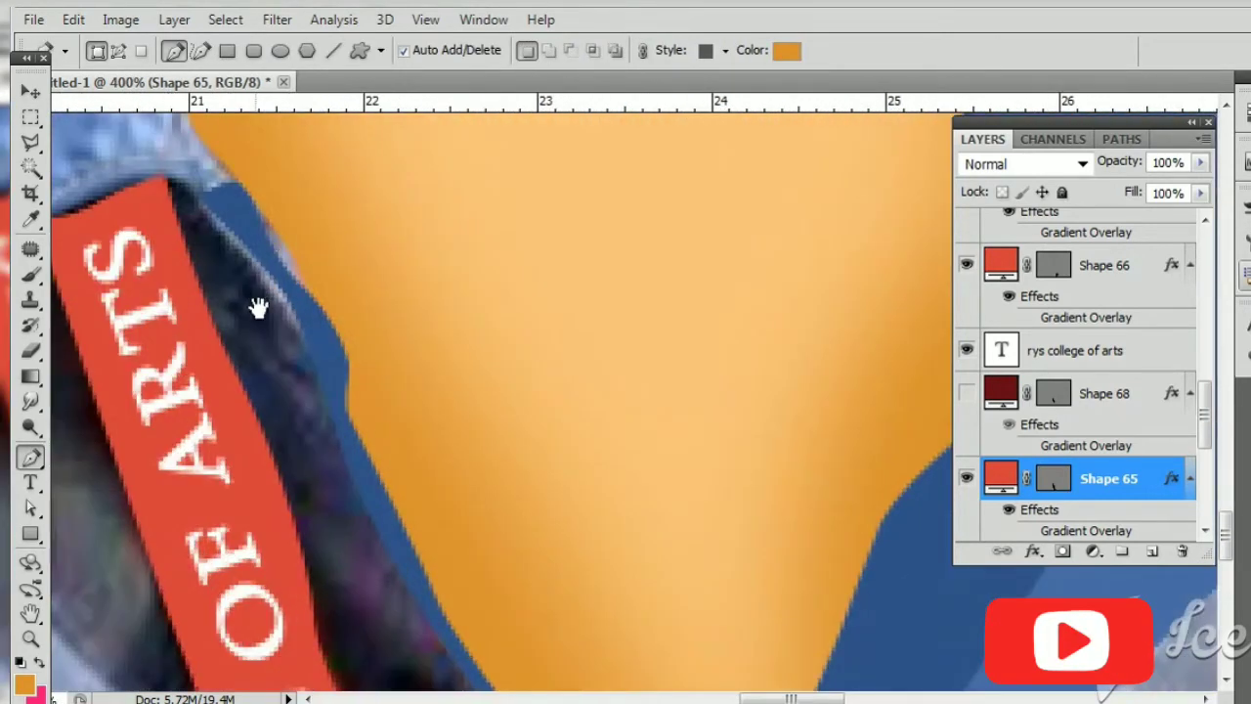
{"action": "left_click_drag", "start_coordinate": [258, 308], "coordinate": [368, 381]}
{"action": "key", "text": "a"}
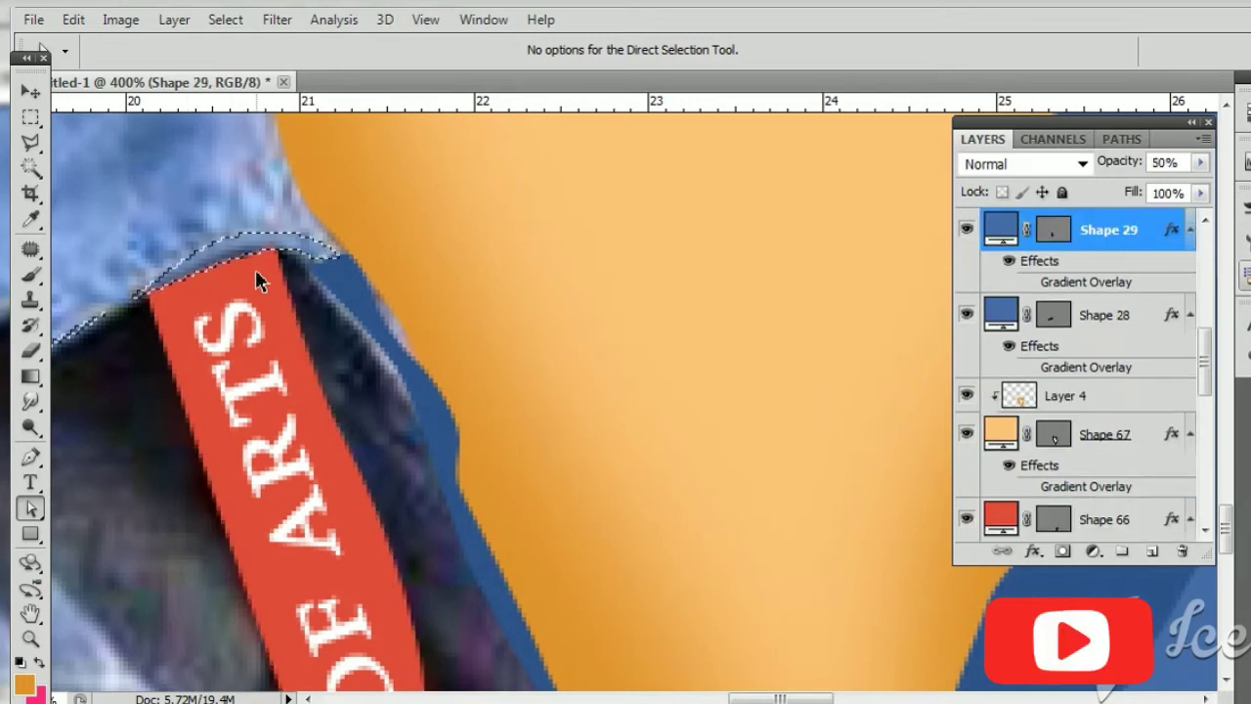
Step: Reframe the collar and lanyard and reselect the 'rys college of arts' text layer
{"action": "key", "text": "ctrl+minus"}
{"action": "key", "text": "ctrl+minus"}
{"action": "key", "text": "ctrl+minus"}
{"action": "key", "text": "ctrl+minus"}
{"action": "key", "text": "ctrl+minus"}
{"action": "key", "text": "ctrl+plus"}
{"action": "key", "text": "ctrl+plus"}
{"action": "key", "text": "ctrl+plus"}
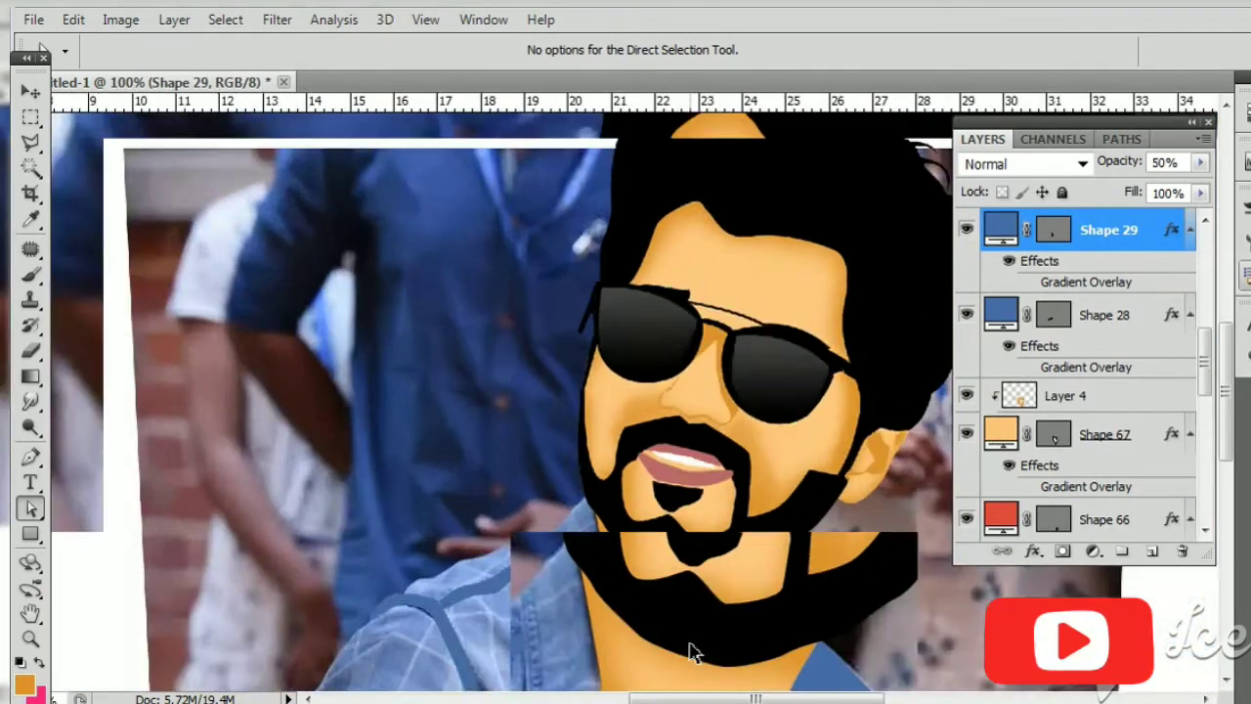
{"action": "key", "text": "ctrl+plus"}
{"action": "scroll", "coordinate": [302, 434], "scroll_direction": "up", "scroll_amount": 3}
{"action": "left_click_drag", "start_coordinate": [305, 435], "coordinate": [633, 435]}
{"action": "key", "text": "v"}
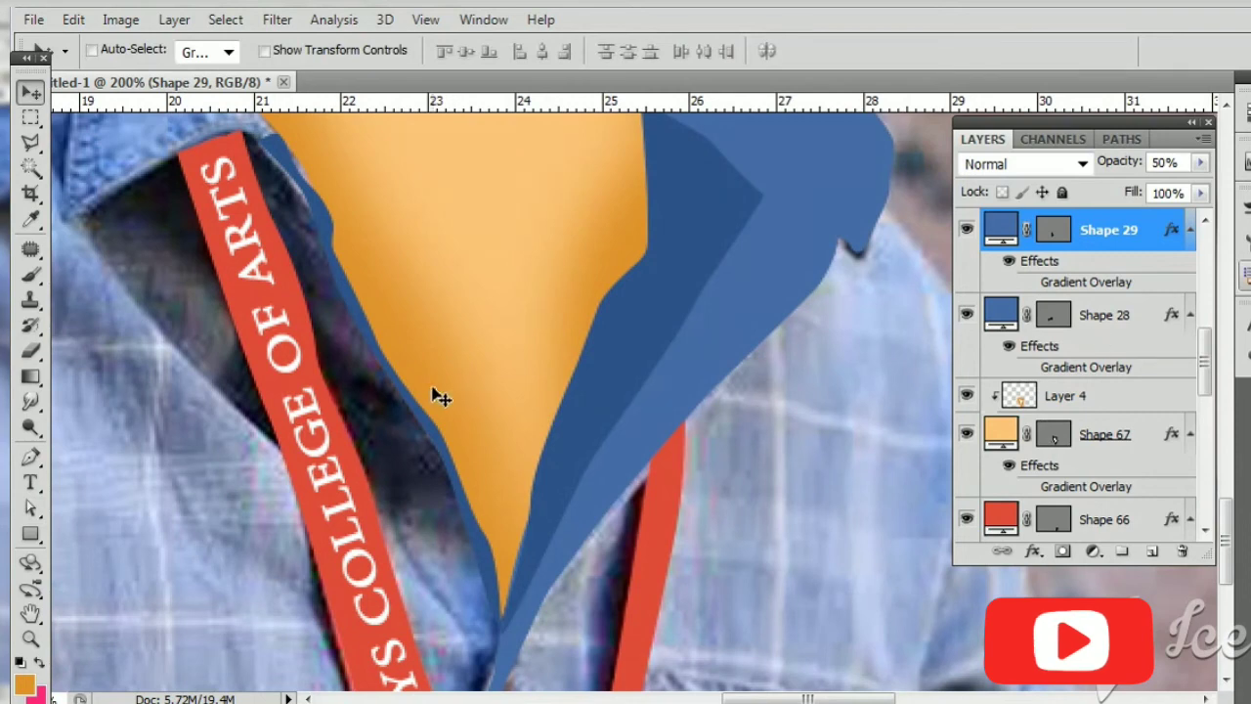
{"action": "right_click", "coordinate": [306, 330]}
{"action": "left_click", "coordinate": [349, 363]}
Step: Add an enlarged Inner Shadow to the Shape 65 red strap
{"action": "right_click", "coordinate": [322, 362]}
{"action": "left_click", "coordinate": [342, 419]}
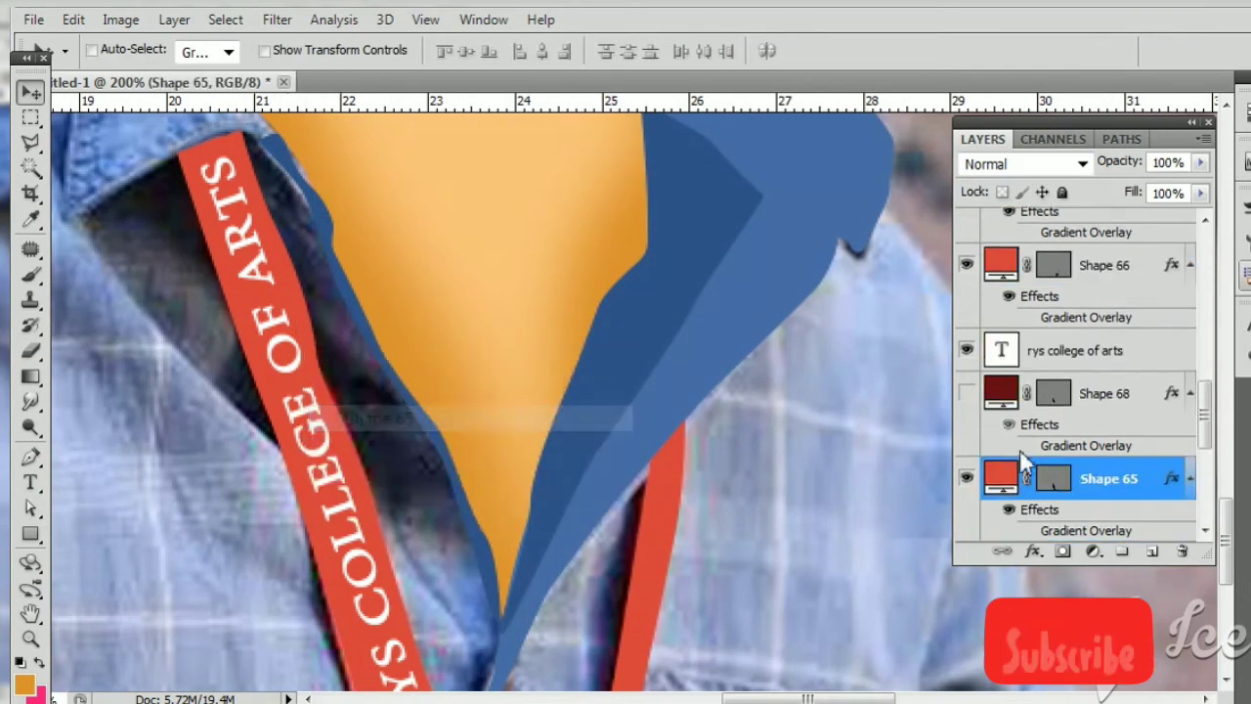
{"action": "double_click", "coordinate": [1084, 516]}
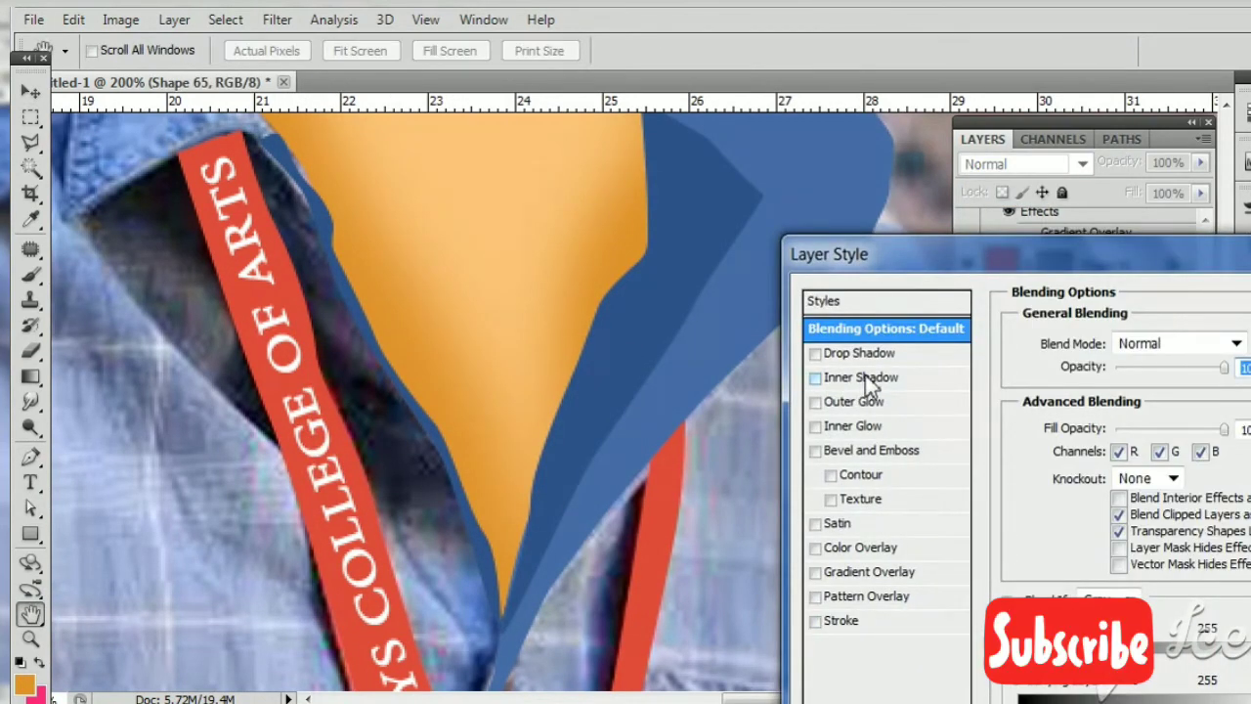
{"action": "left_click", "coordinate": [867, 377]}
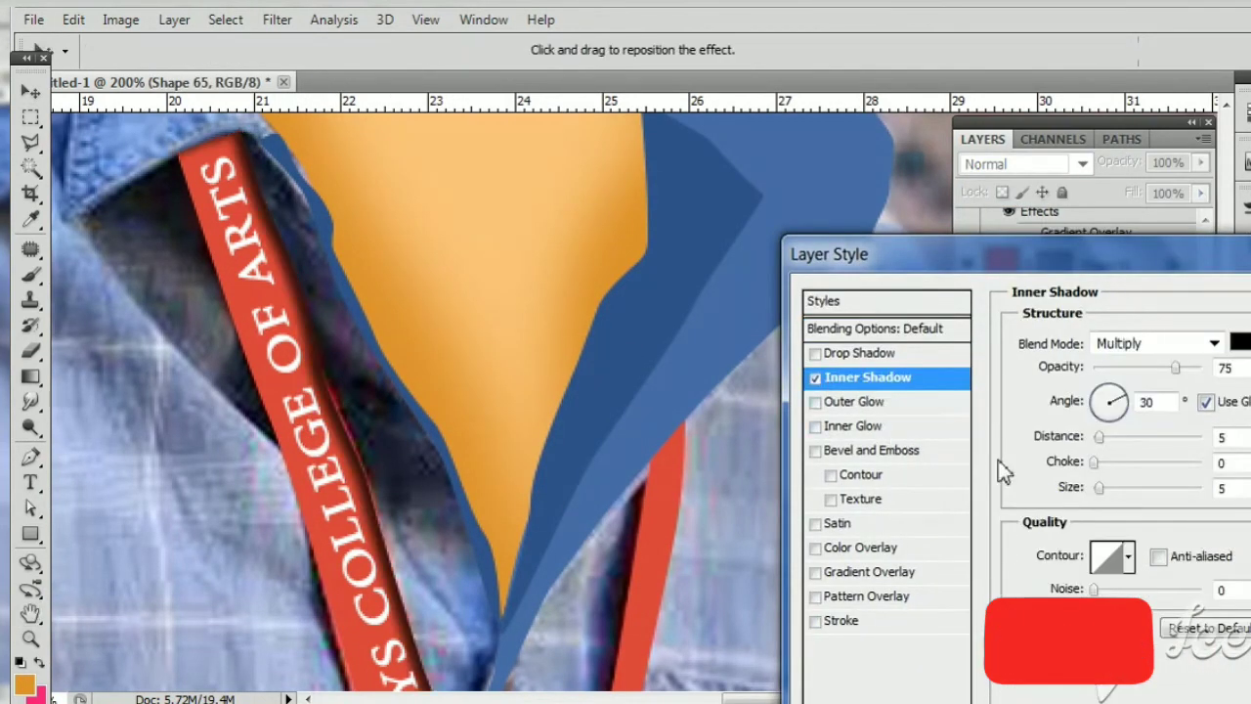
{"action": "left_click", "coordinate": [1117, 490]}
{"action": "key", "text": "Return"}
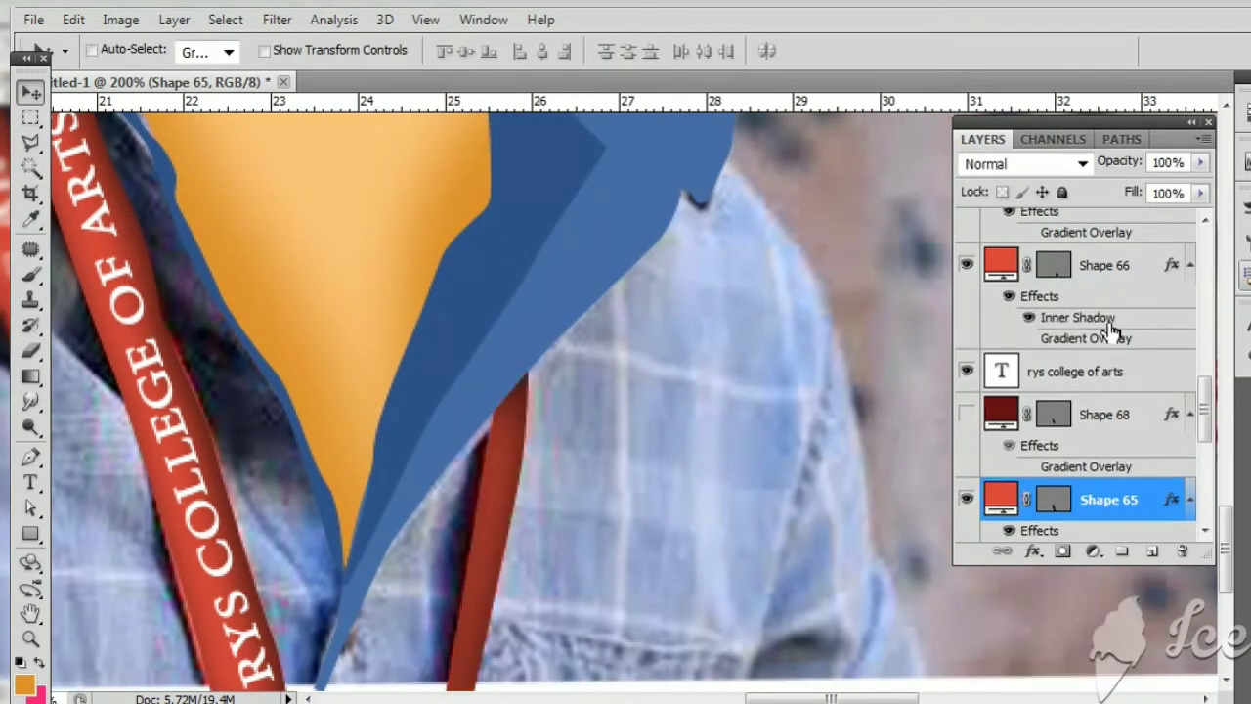
Step: Add a matching Inner Shadow to the Shape 66 strap
{"action": "double_click", "coordinate": [1050, 321]}
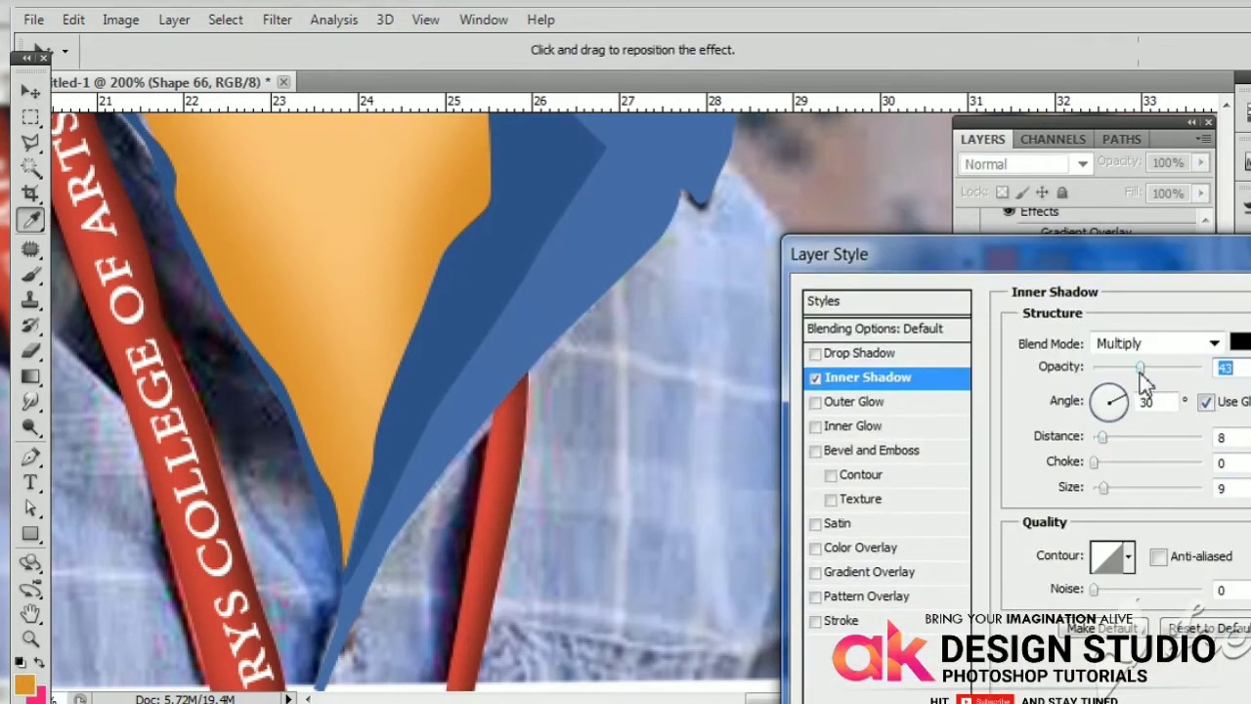
{"action": "key", "text": "Return"}
{"action": "scroll", "coordinate": [1055, 366], "scroll_direction": "up", "scroll_amount": 3}
Step: Duplicate the COLLEGE OF ARTS text, flip it horizontally and tilt it onto the right strap
{"action": "scroll", "coordinate": [1095, 396], "scroll_direction": "down", "scroll_amount": 1}
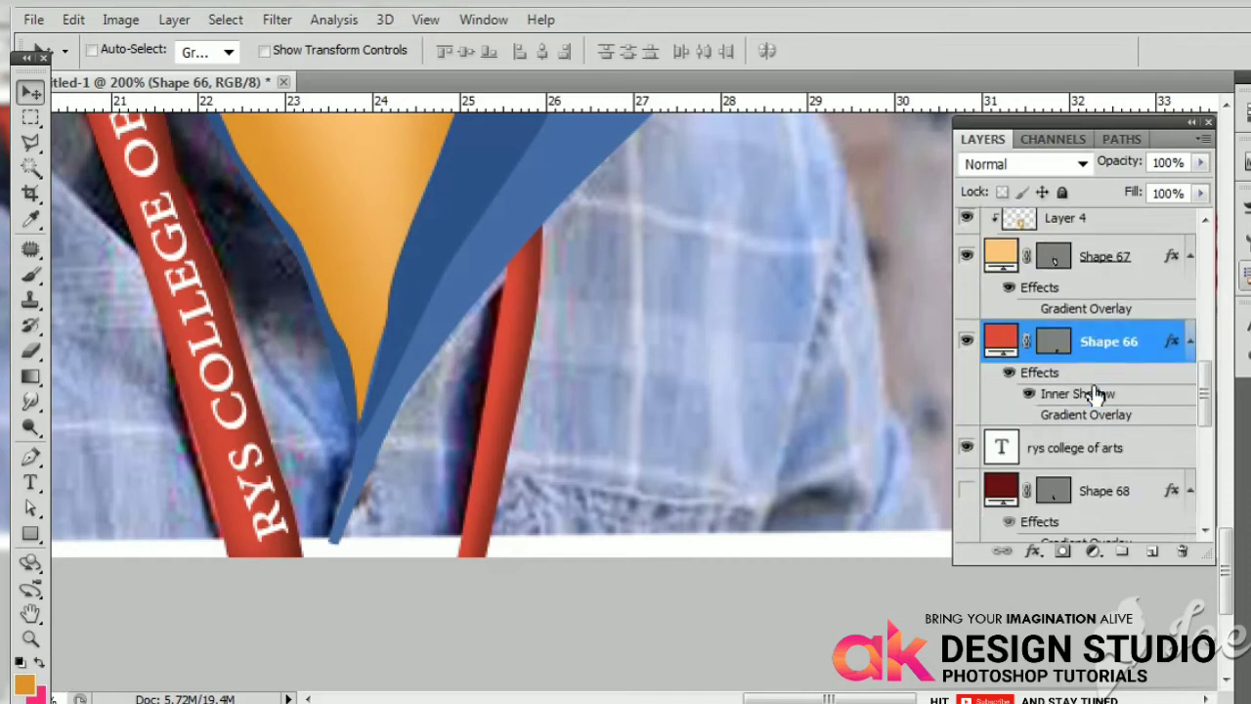
{"action": "left_click", "coordinate": [1084, 455]}
{"action": "left_click_drag", "start_coordinate": [283, 440], "coordinate": [628, 477]}
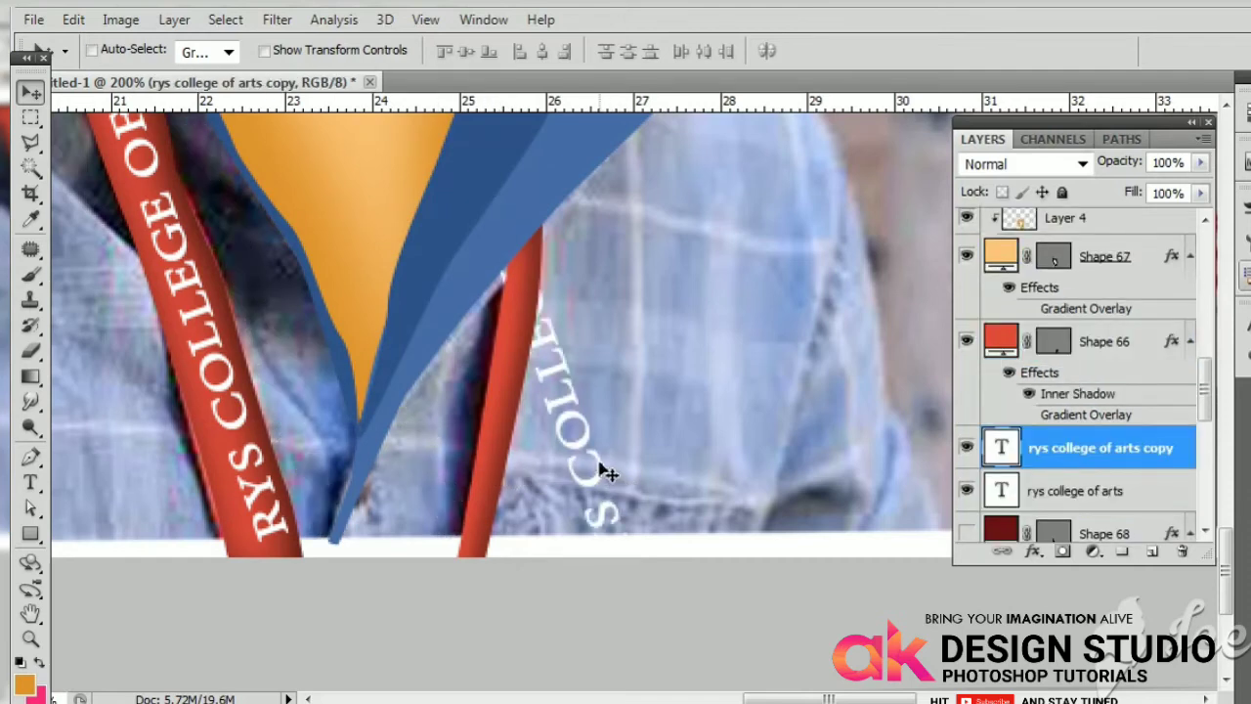
{"action": "key", "text": "ctrl+t"}
{"action": "right_click", "coordinate": [606, 473]}
{"action": "left_click", "coordinate": [650, 416]}
{"action": "mouse_move", "coordinate": [697, 617]}
{"action": "left_mouse_down"}
{"action": "mouse_move", "coordinate": [628, 502]}
{"action": "mouse_move", "coordinate": [642, 508]}
{"action": "mouse_move", "coordinate": [558, 455]}
{"action": "mouse_move", "coordinate": [537, 481]}
{"action": "left_mouse_up"}
{"action": "key", "text": "Return"}
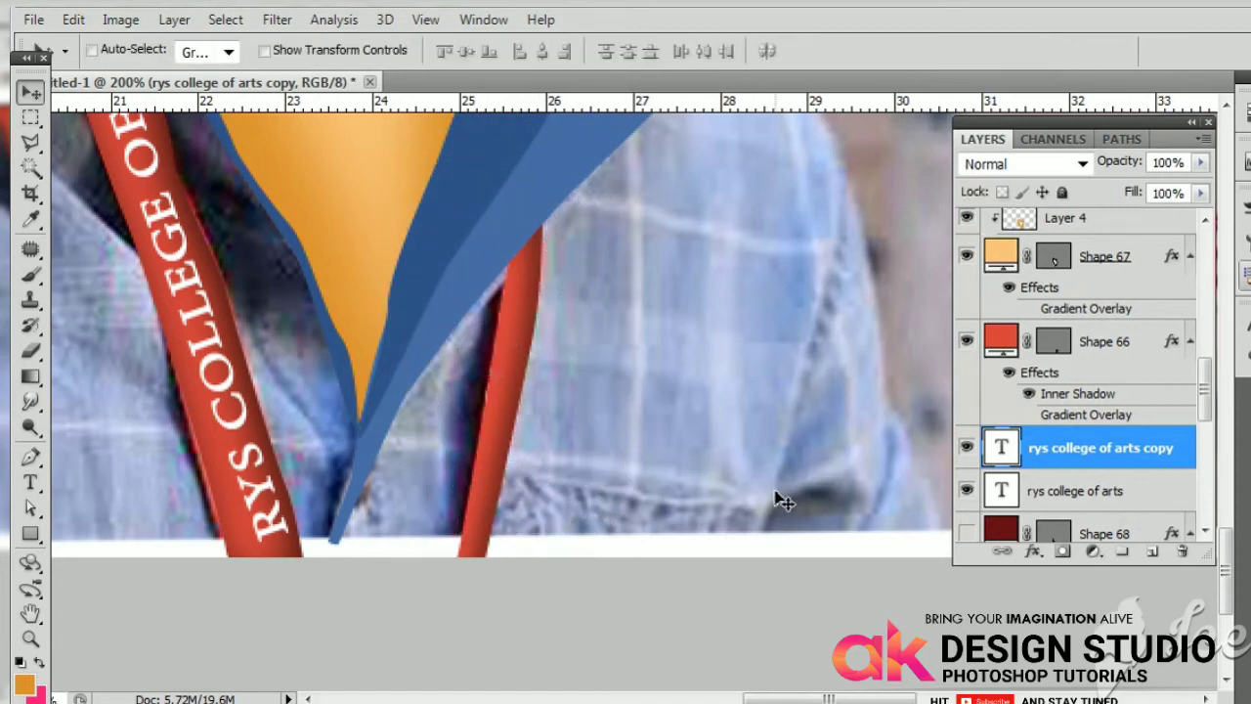
Step: Raise the copy above the ribbon, flip it to read normally and rotate it along the strap
{"action": "key", "text": "ctrl+bracketright"}
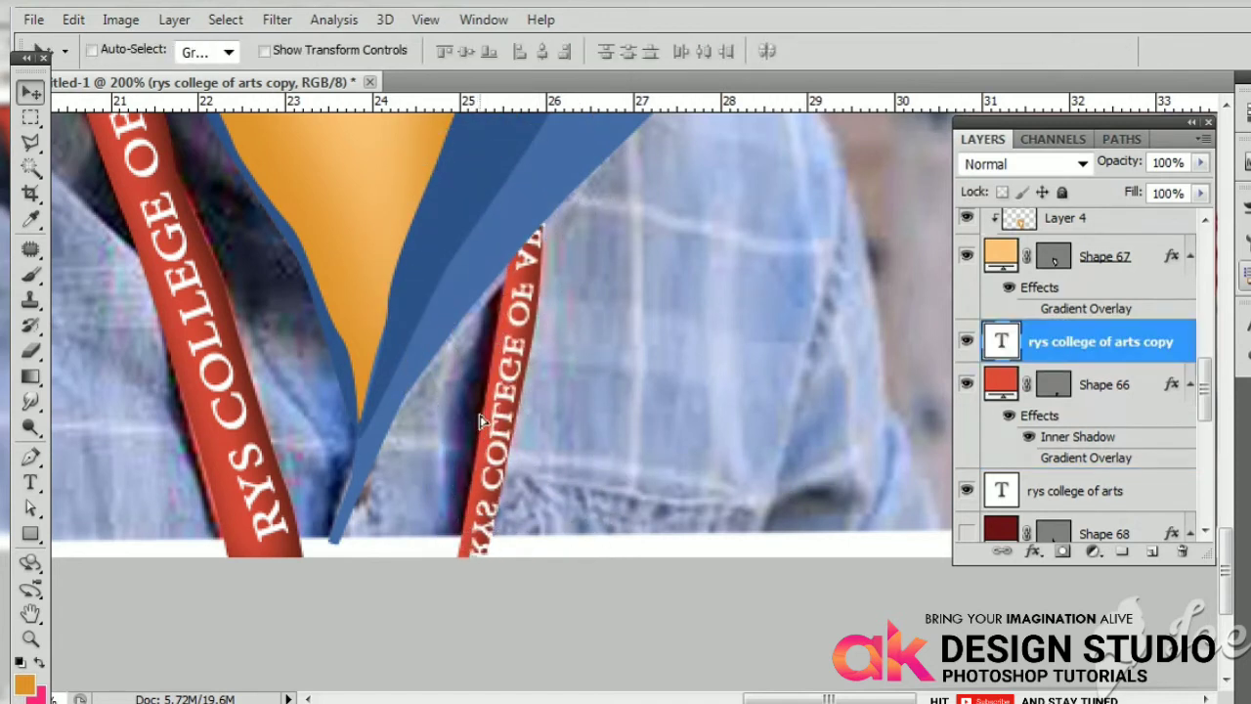
{"action": "left_click_drag", "start_coordinate": [505, 442], "coordinate": [510, 422]}
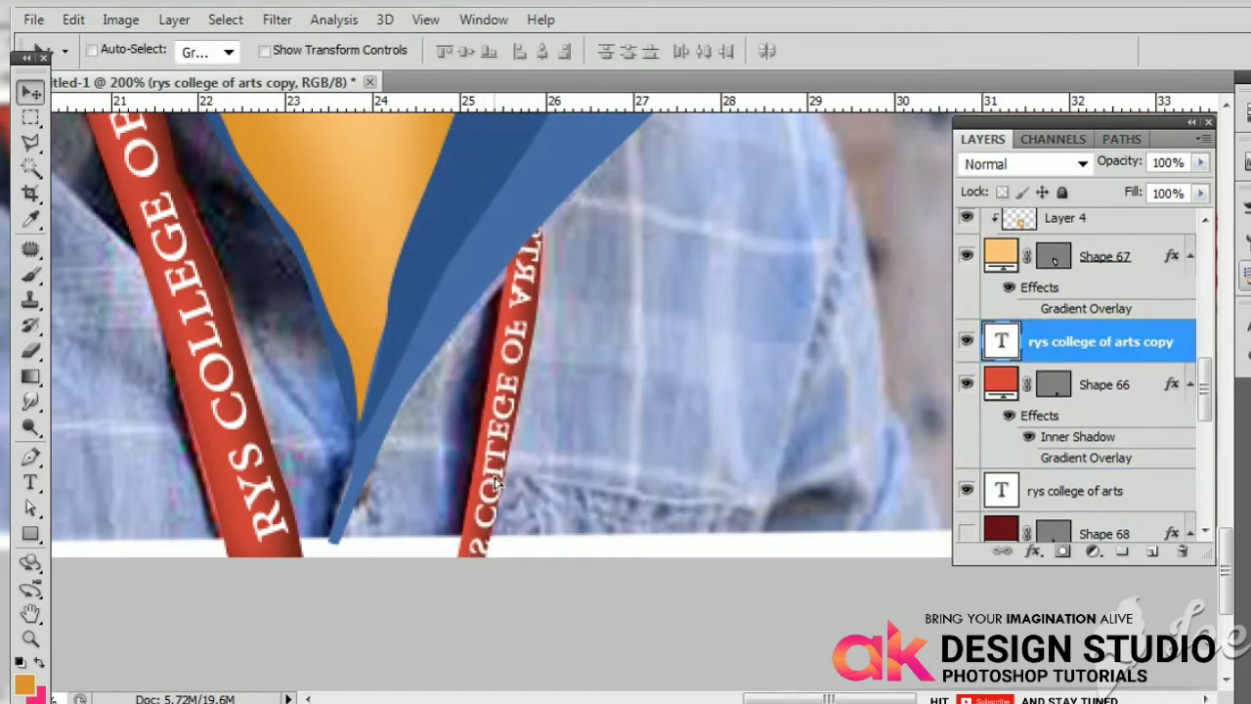
{"action": "key", "text": "ctrl+t"}
{"action": "right_click", "coordinate": [518, 420]}
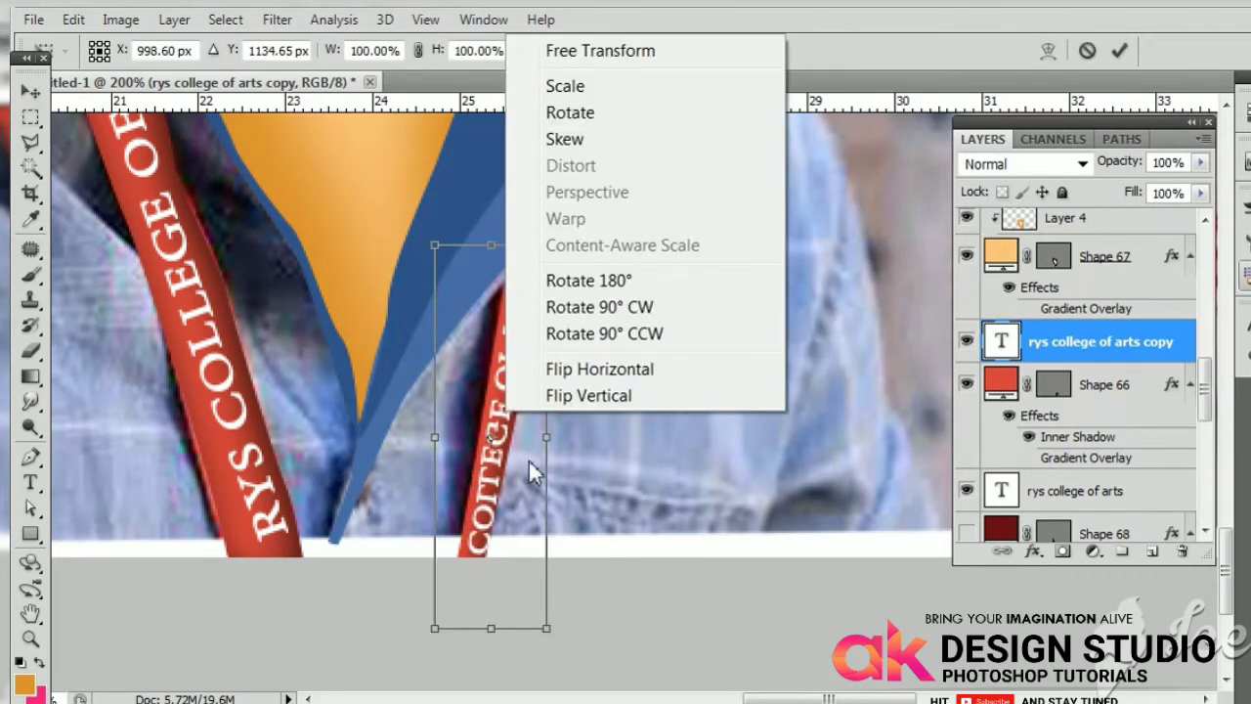
{"action": "left_click", "coordinate": [567, 368]}
{"action": "mouse_move", "coordinate": [586, 503]}
{"action": "left_mouse_down"}
{"action": "mouse_move", "coordinate": [573, 531]}
{"action": "mouse_move", "coordinate": [600, 480]}
{"action": "left_mouse_up"}
{"action": "key", "text": "Return"}
{"action": "left_click_drag", "start_coordinate": [596, 281], "coordinate": [586, 341]}
{"action": "key", "text": "ctrl+t"}
{"action": "left_click_drag", "start_coordinate": [586, 530], "coordinate": [595, 584]}
{"action": "key", "text": "Return"}
{"action": "key", "text": "ctrl+minus"}
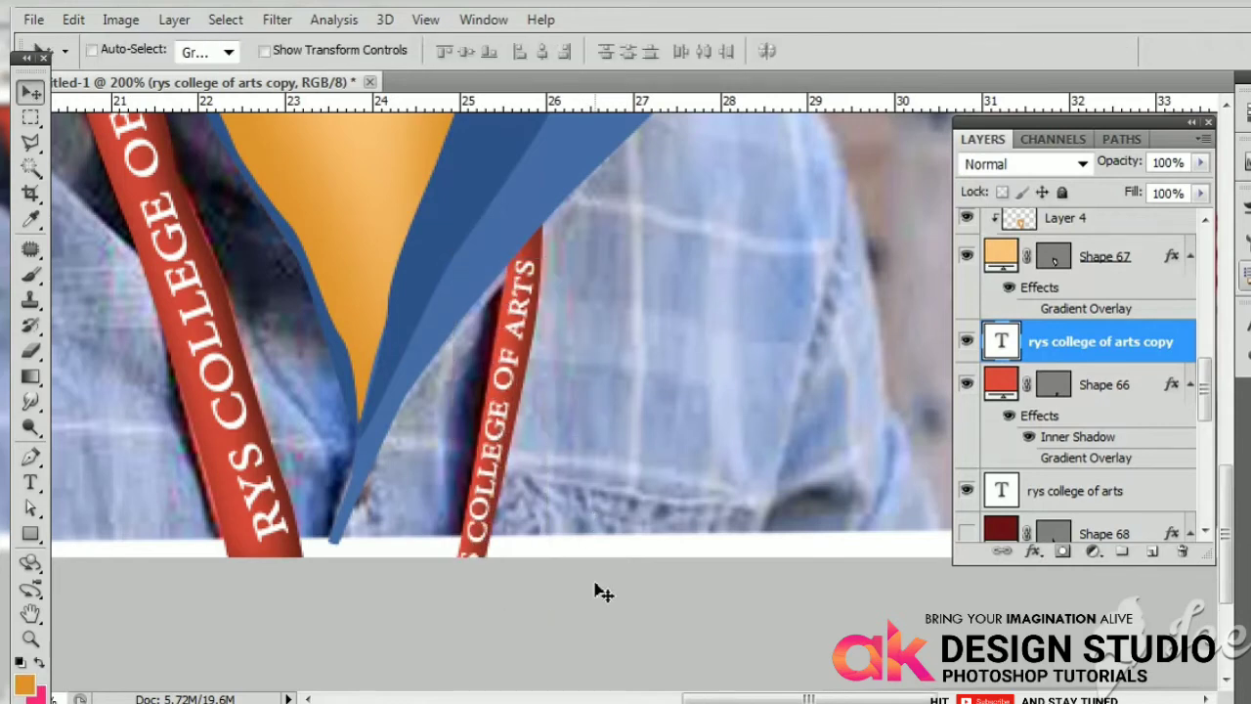
{"action": "key", "text": "ctrl+minus"}
{"action": "key", "text": "ctrl+minus"}
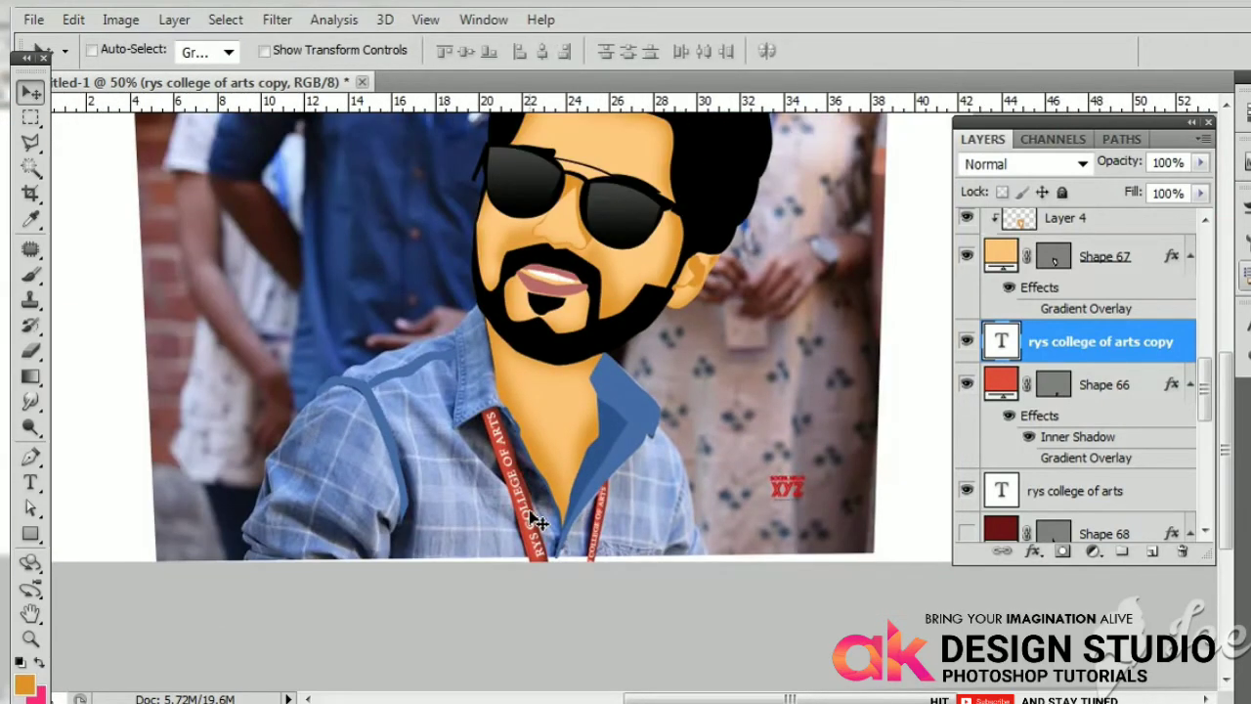
Step: Hide the reference photo, show the blue plaid shirt, and zoom in on the collar
{"action": "scroll", "coordinate": [1074, 422], "scroll_direction": "down", "scroll_amount": 2}
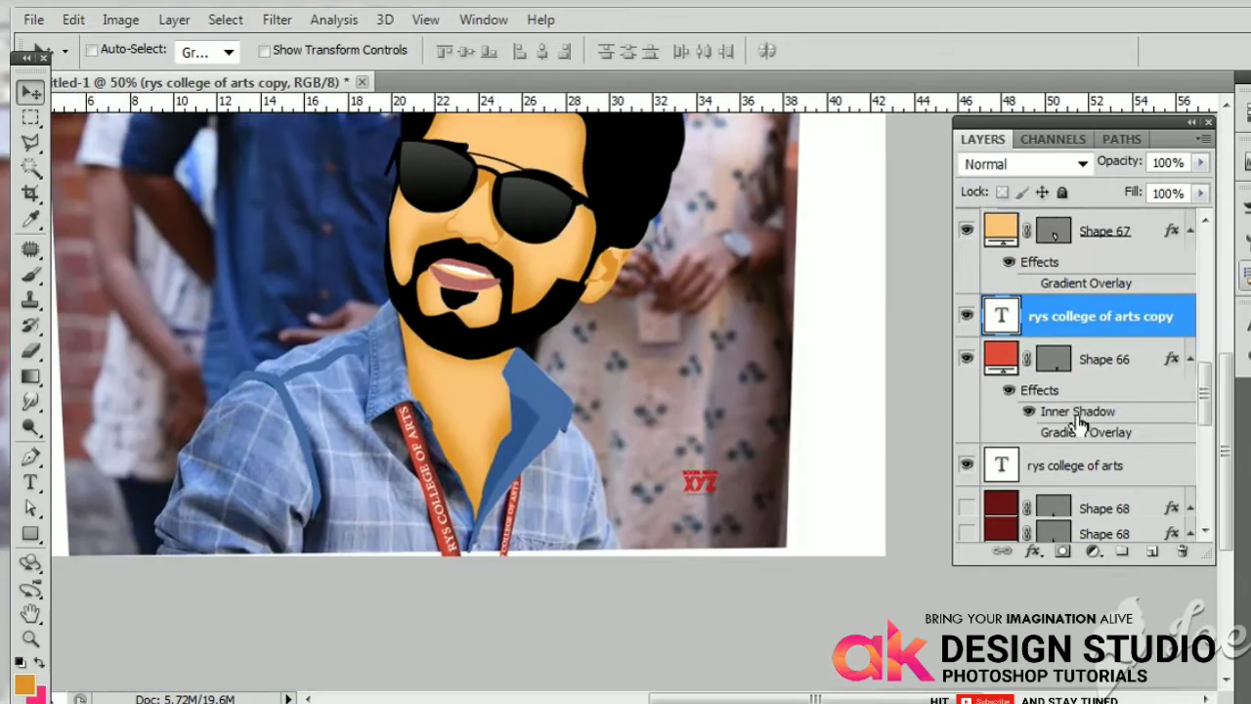
{"action": "scroll", "coordinate": [1075, 423], "scroll_direction": "down", "scroll_amount": 6}
{"action": "left_click", "coordinate": [966, 492]}
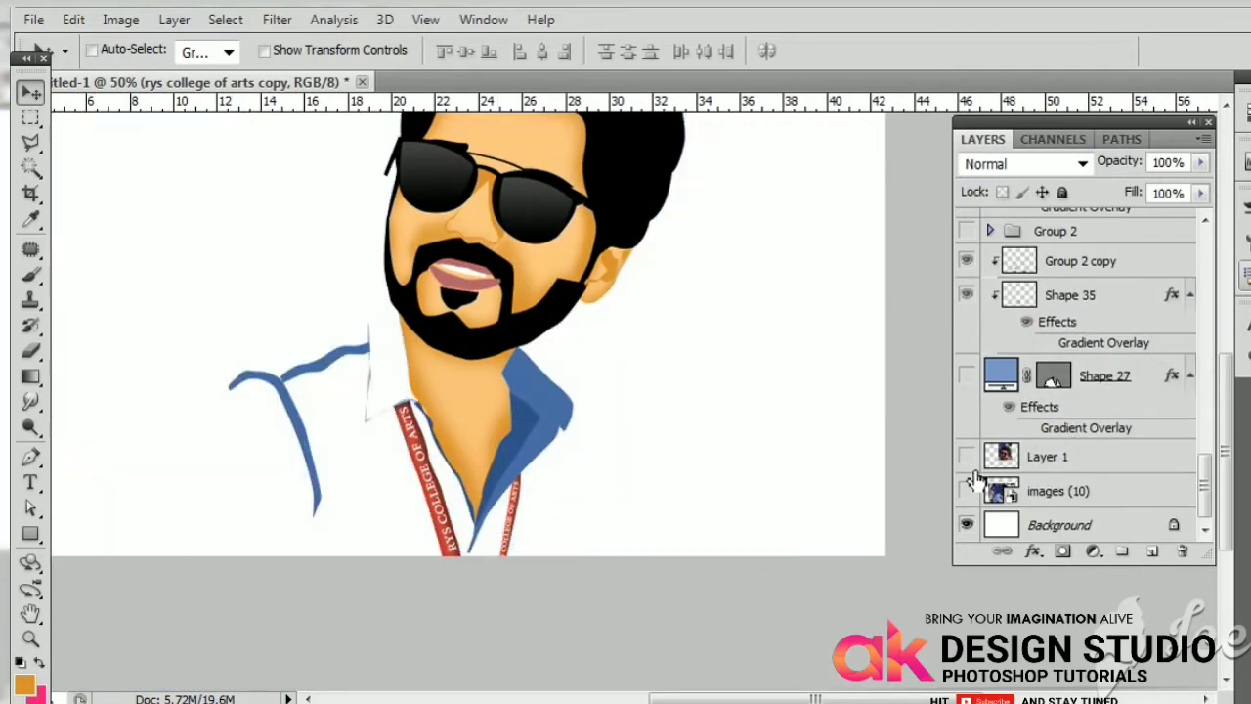
{"action": "left_click", "coordinate": [966, 375]}
{"action": "key", "text": "ctrl+minus"}
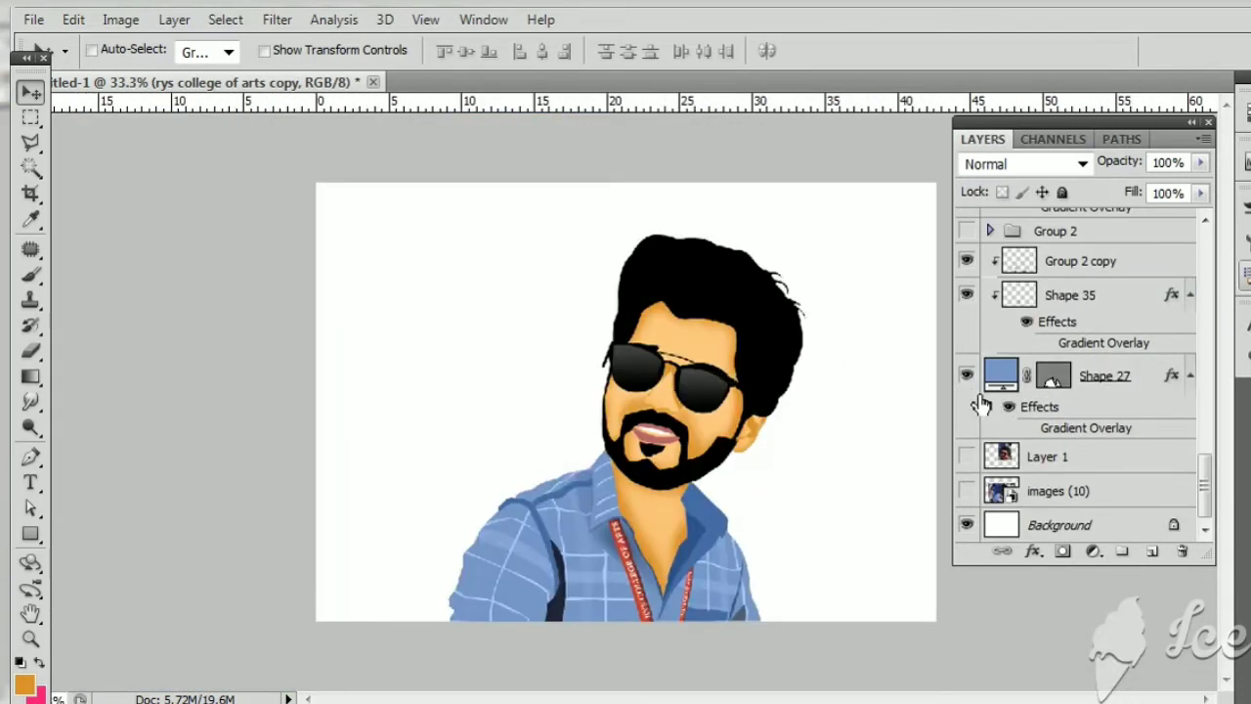
{"action": "key", "text": "ctrl+plus"}
{"action": "key", "text": "ctrl+plus"}
{"action": "scroll", "coordinate": [628, 383], "scroll_direction": "down", "scroll_amount": 3}
{"action": "key", "text": "ctrl+plus"}
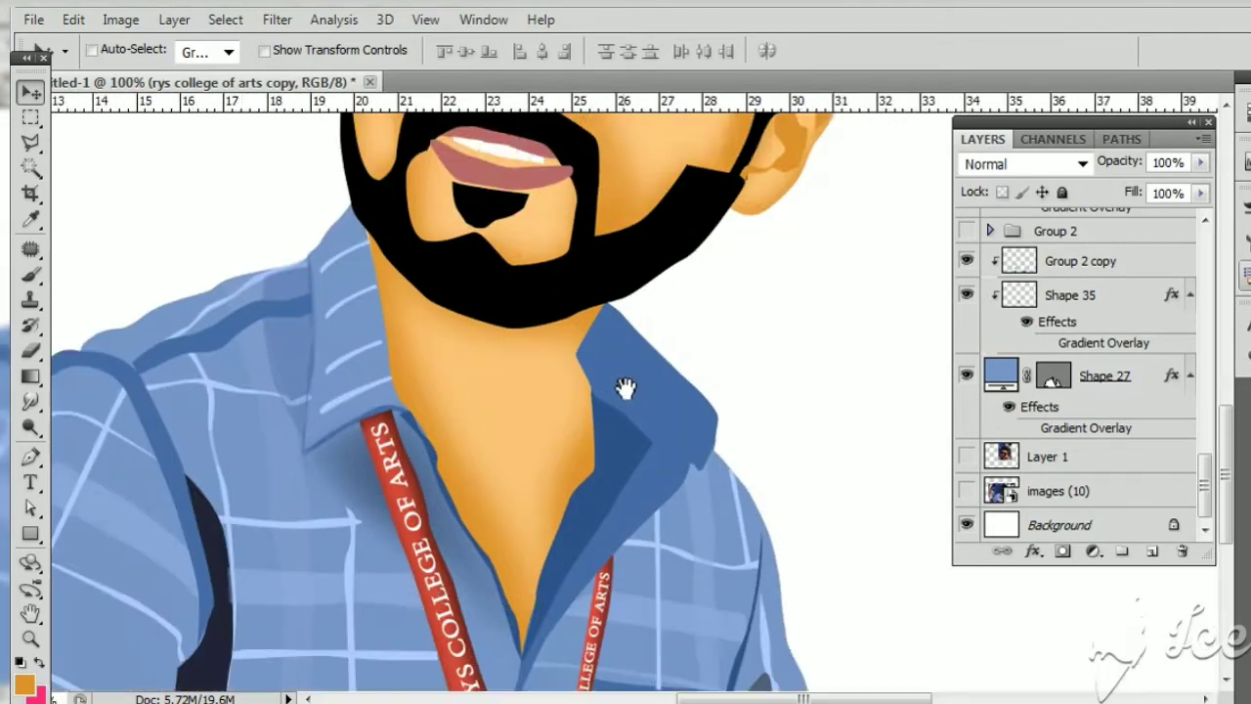
{"action": "left_click_drag", "start_coordinate": [625, 388], "coordinate": [604, 349]}
Step: Add an Inner Shadow layer style to collar piece Shape 33
{"action": "right_click", "coordinate": [587, 410]}
{"action": "left_click", "coordinate": [865, 449]}
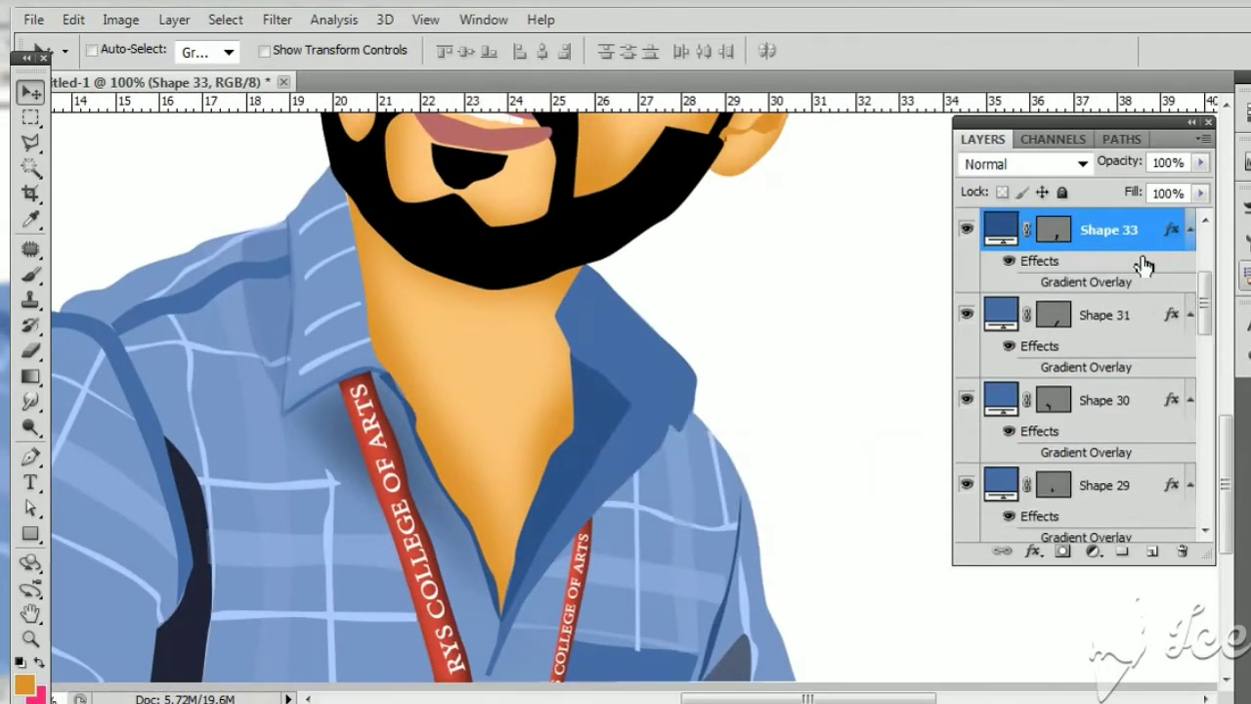
{"action": "double_click", "coordinate": [1143, 266]}
{"action": "left_click", "coordinate": [879, 379]}
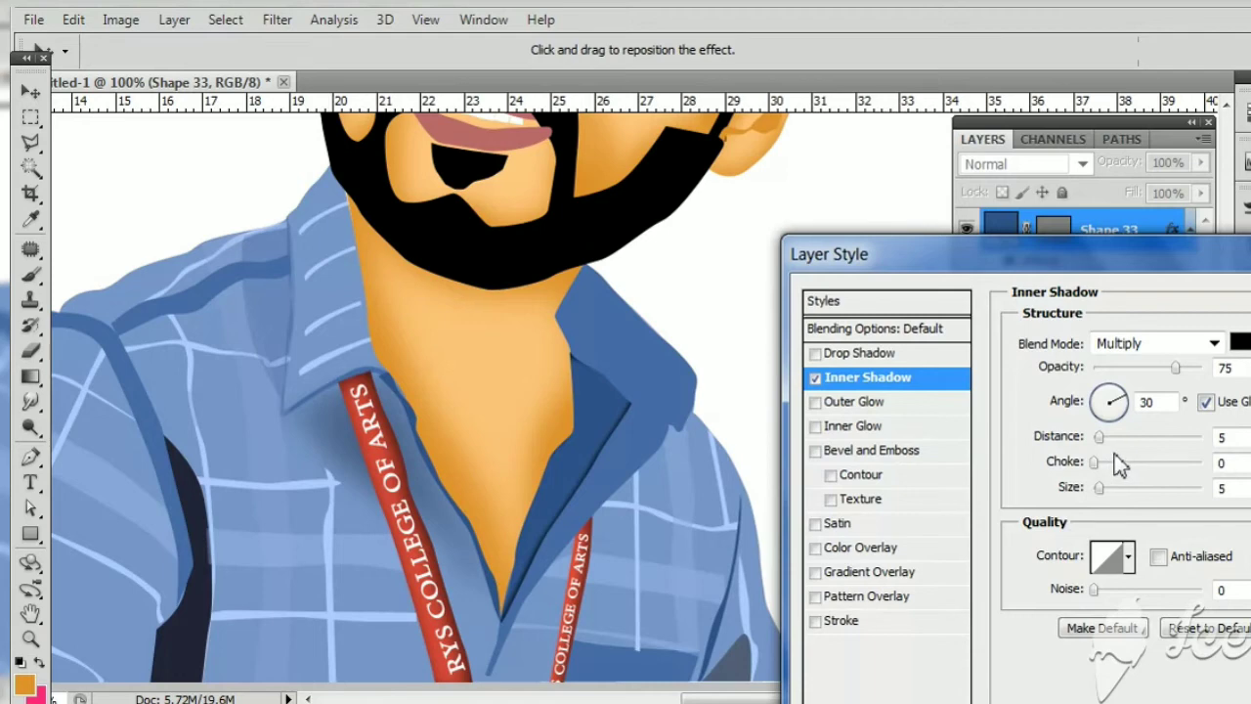
{"action": "key", "text": "Return"}
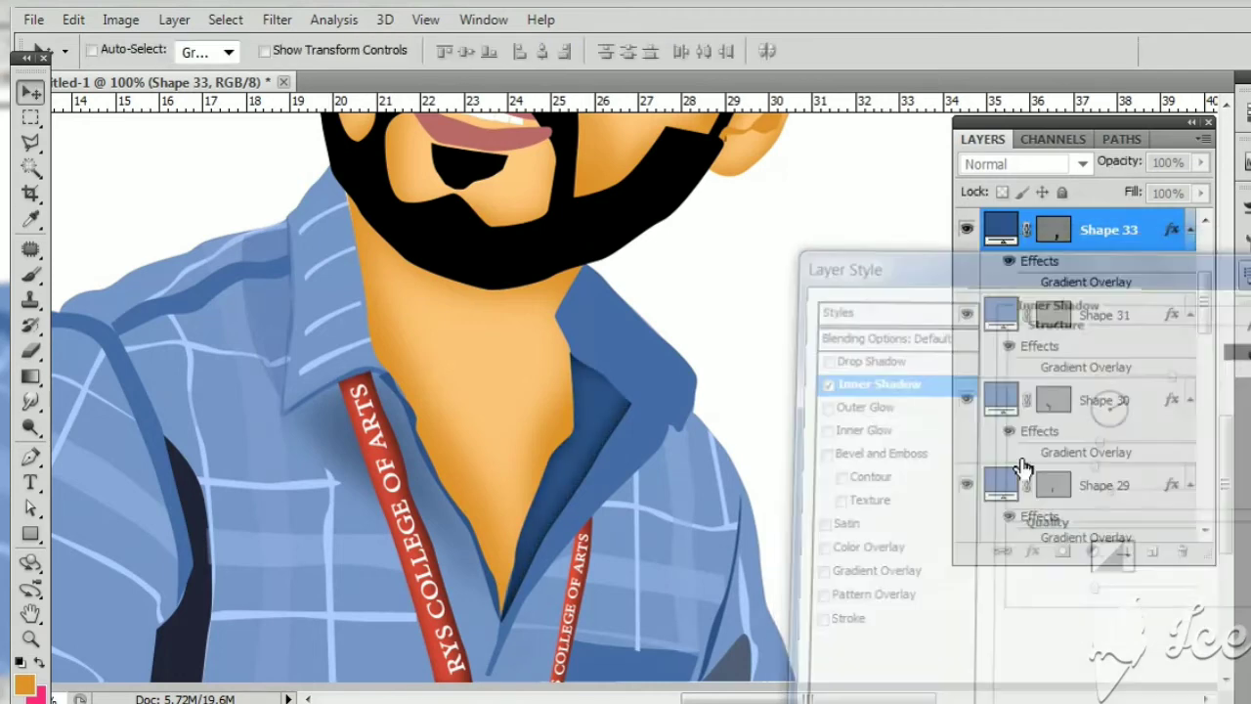
Step: Give collar piece Shape 32 an Inner Shadow of size about 18, angle 41, distance 10
{"action": "right_click", "coordinate": [645, 379]}
{"action": "left_click", "coordinate": [715, 418]}
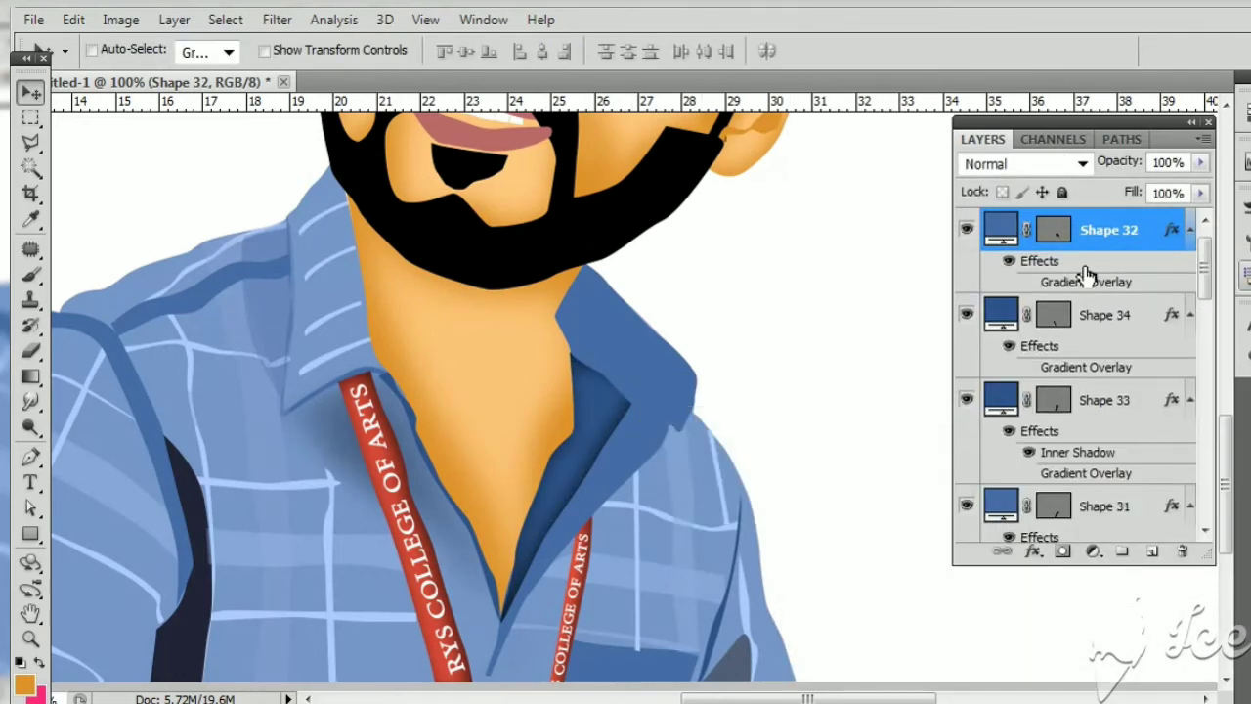
{"action": "double_click", "coordinate": [1086, 274]}
{"action": "left_click", "coordinate": [877, 379]}
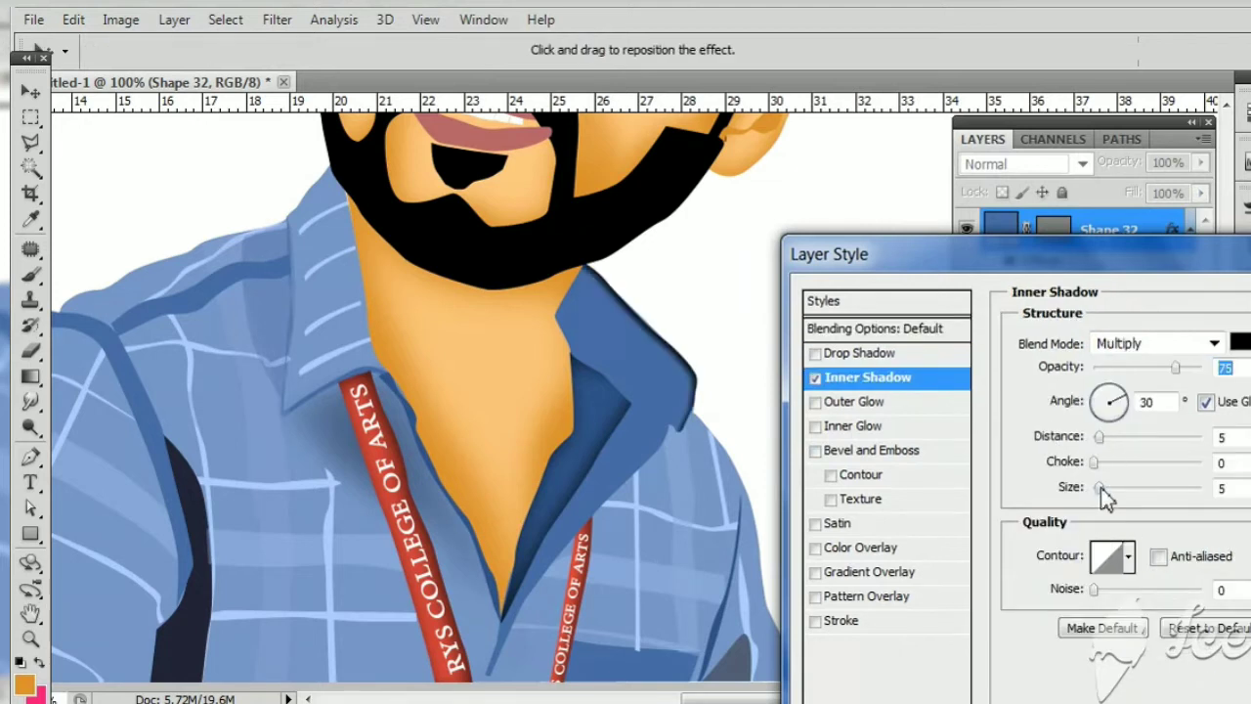
{"action": "left_click_drag", "start_coordinate": [1101, 491], "coordinate": [1111, 491]}
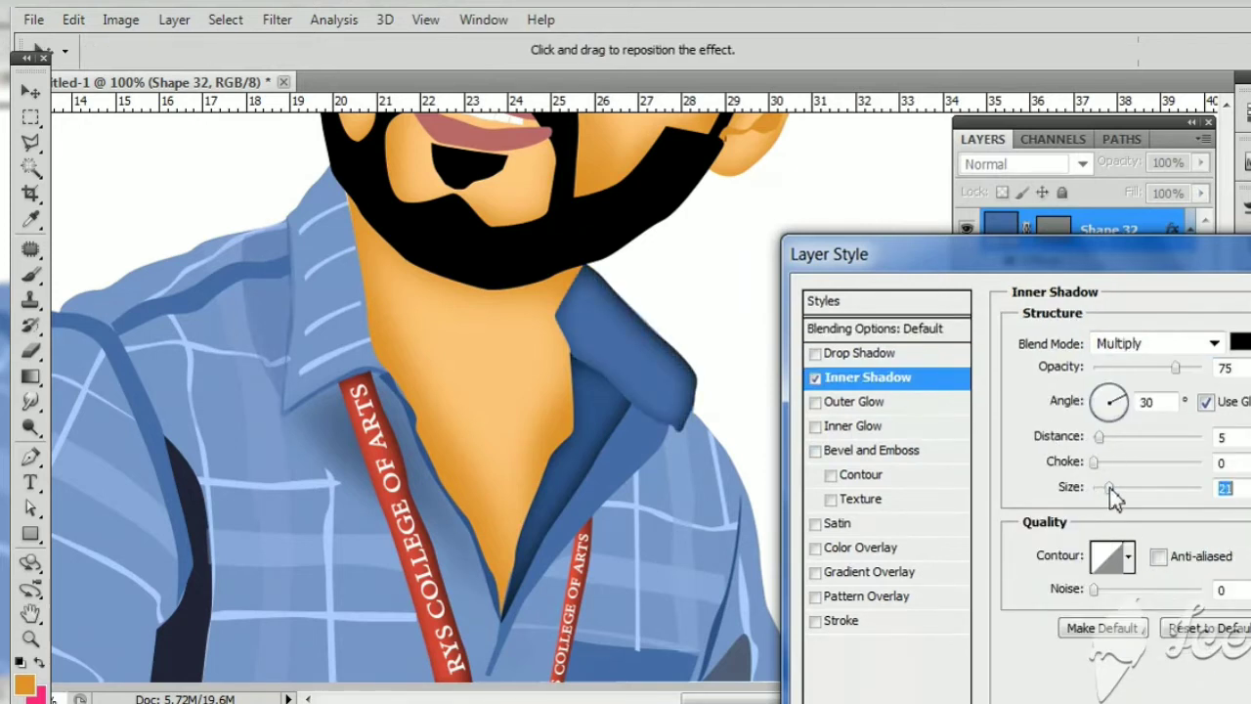
{"action": "left_click", "coordinate": [1207, 404]}
{"action": "mouse_move", "coordinate": [720, 431]}
{"action": "left_mouse_down"}
{"action": "mouse_move", "coordinate": [709, 433]}
{"action": "mouse_move", "coordinate": [722, 427]}
{"action": "left_mouse_up"}
{"action": "key", "text": "Return"}
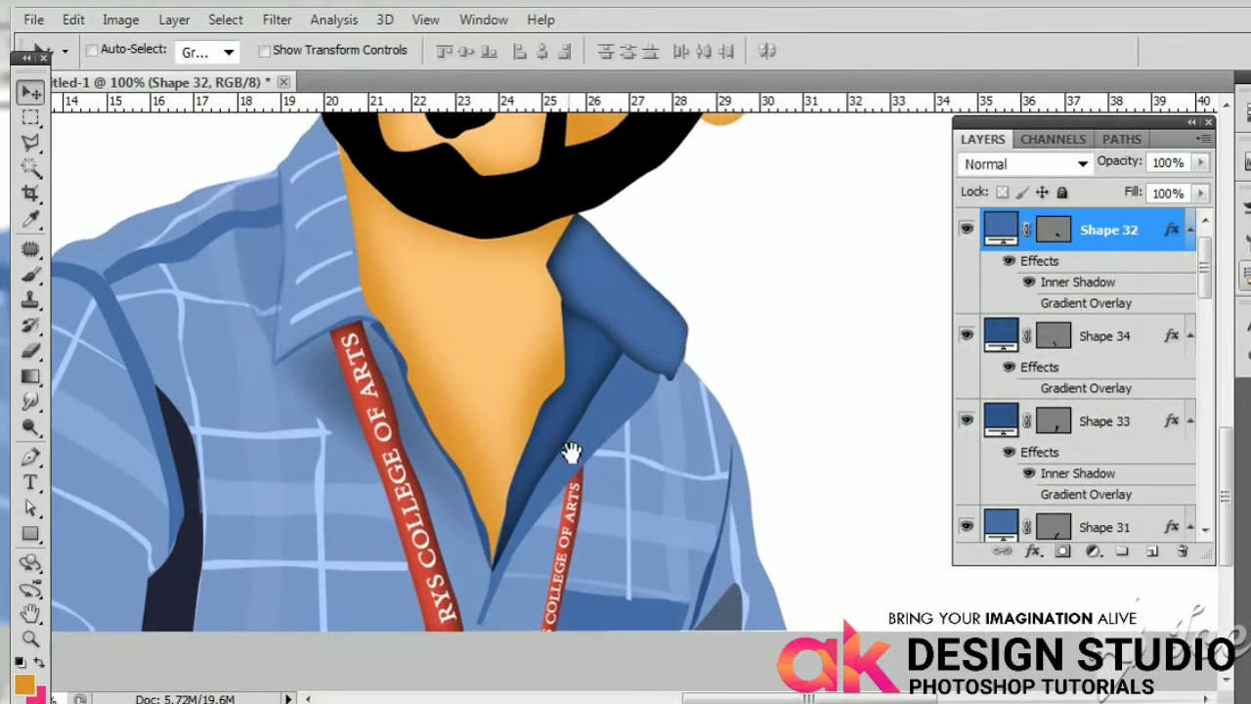
Step: Pan over the shirt and select the shirt layer, Shape 27
{"action": "left_click_drag", "start_coordinate": [569, 483], "coordinate": [567, 433]}
{"action": "right_click", "coordinate": [191, 621]}
{"action": "left_click", "coordinate": [267, 526]}
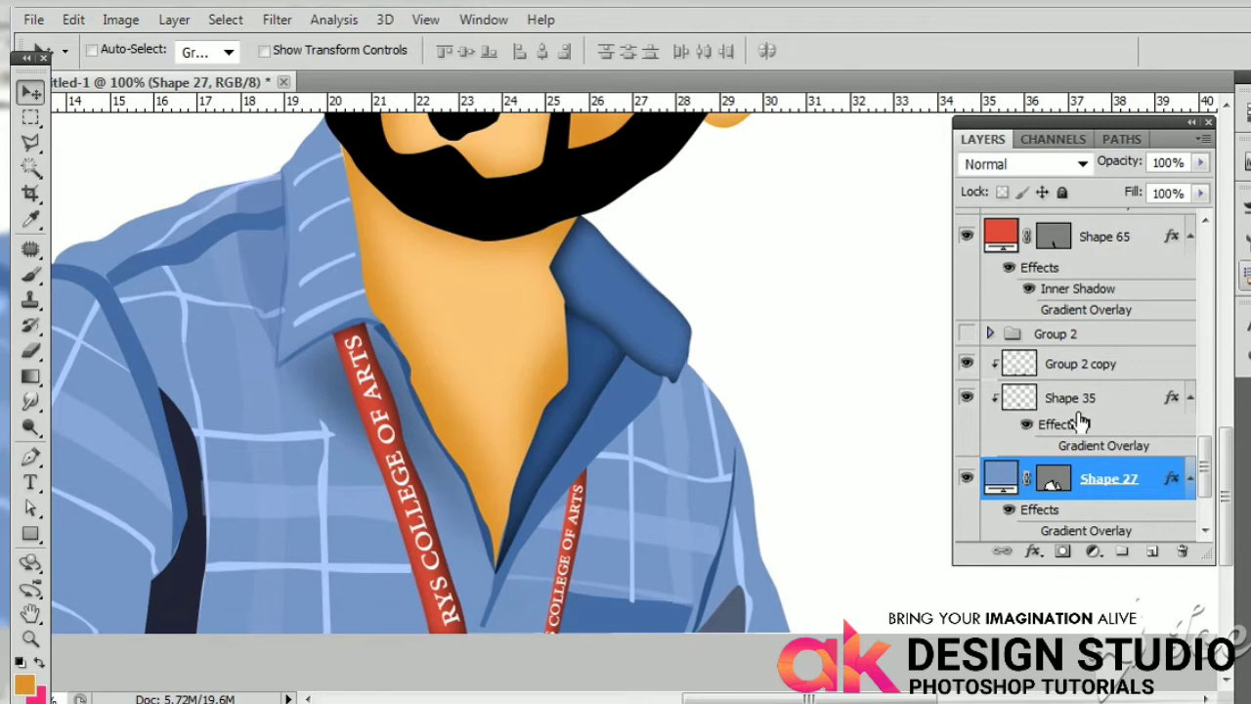
Step: Check the shirt colour and select the plaid pattern layer, Group 2 copy
{"action": "double_click", "coordinate": [1006, 480]}
{"action": "key", "text": "Escape"}
{"action": "right_click", "coordinate": [176, 594]}
{"action": "left_click", "coordinate": [251, 506]}
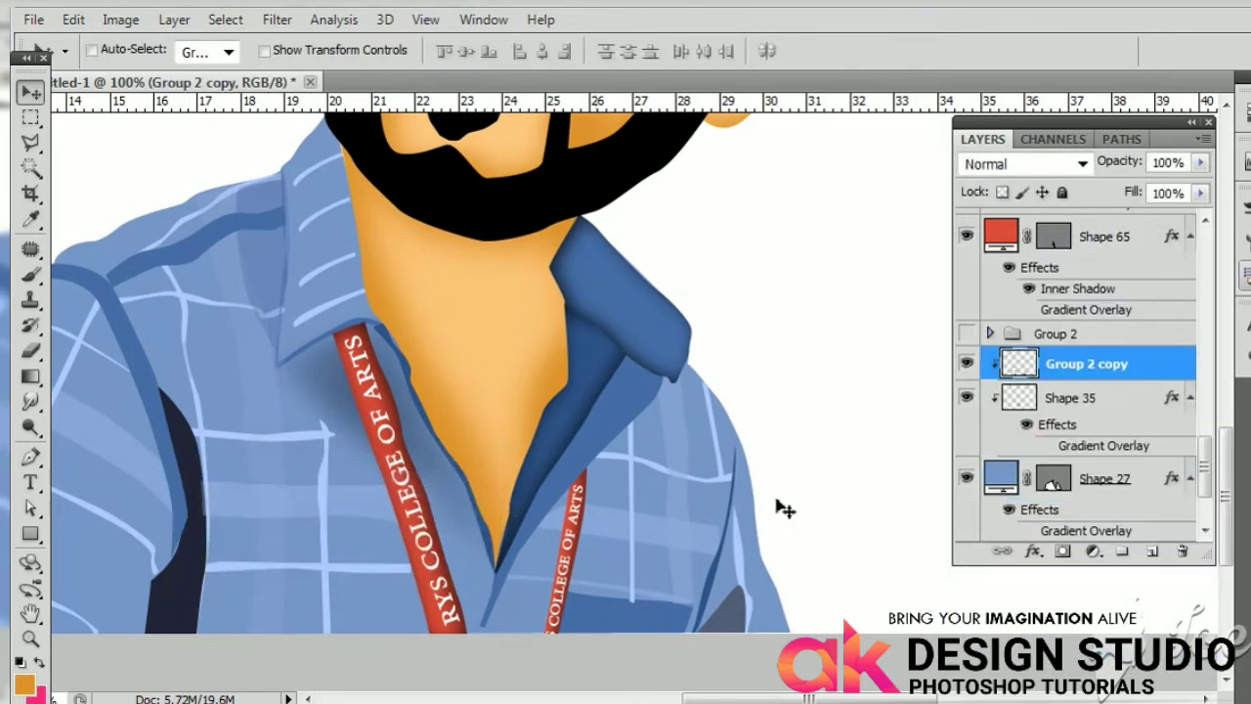
{"action": "left_click", "coordinate": [967, 364]}
Step: Magic Wand the dark navy patch onto its own layer and move it to the shirt's left edge
{"action": "key", "text": "w"}
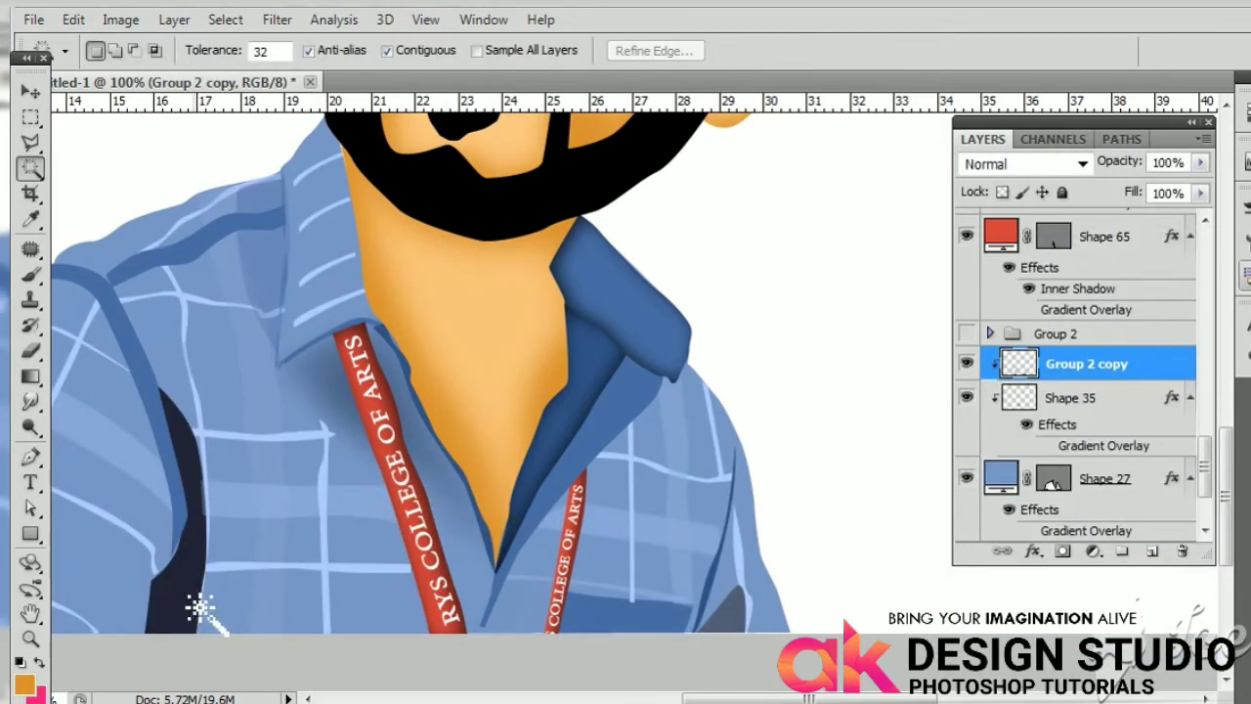
{"action": "left_click", "coordinate": [195, 608]}
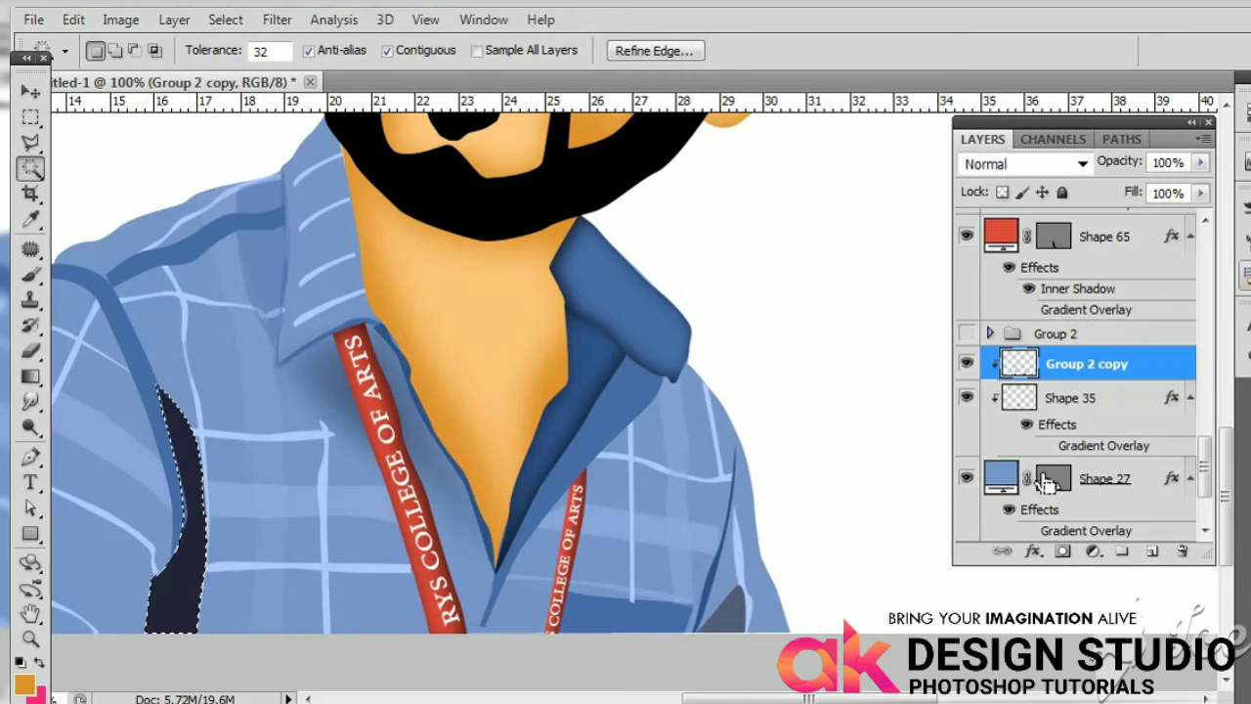
{"action": "key", "text": "Delete"}
{"action": "key", "text": "ctrl+v"}
{"action": "key", "text": "v"}
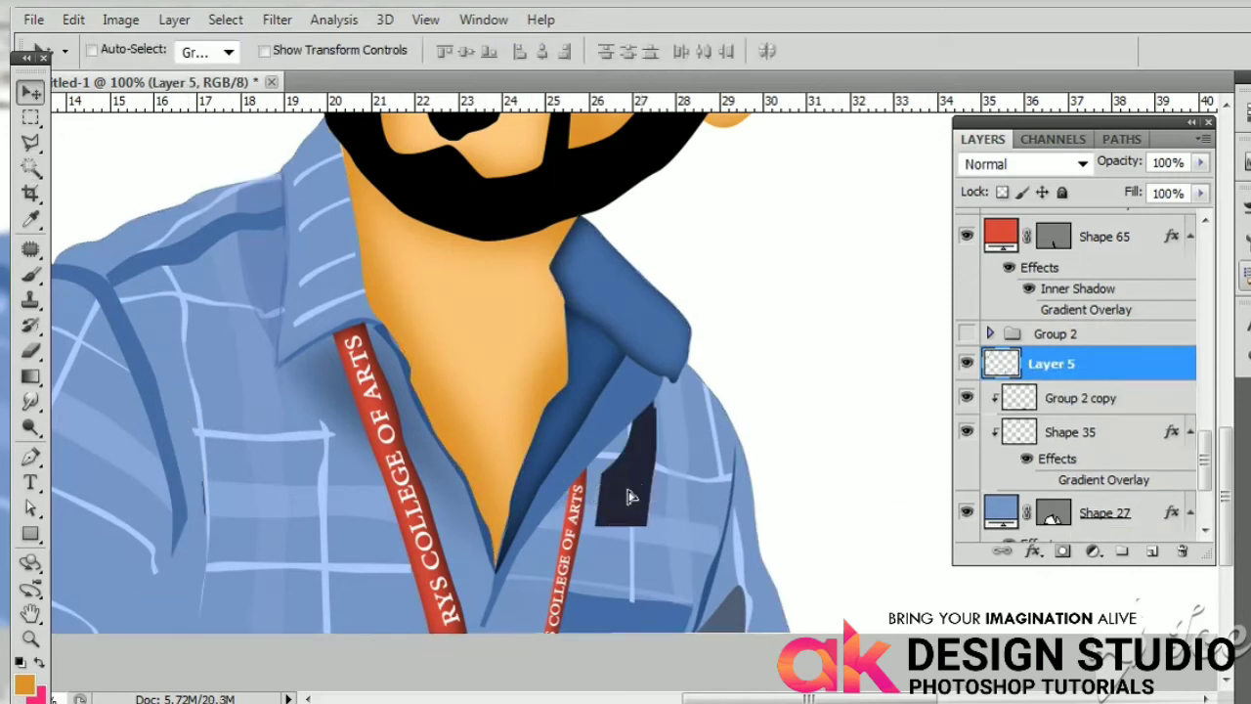
{"action": "mouse_move", "coordinate": [631, 494]}
{"action": "left_mouse_down"}
{"action": "mouse_move", "coordinate": [181, 576]}
{"action": "mouse_move", "coordinate": [191, 587]}
{"action": "left_mouse_up"}
Step: Set the patch layer to 70% opacity and apply an 8.2 px Gaussian Blur
{"action": "mouse_move", "coordinate": [1200, 163]}
{"action": "left_mouse_down"}
{"action": "mouse_move", "coordinate": [1153, 213]}
{"action": "mouse_move", "coordinate": [1169, 213]}
{"action": "left_mouse_up"}
{"action": "left_click", "coordinate": [276, 19]}
{"action": "mouse_move", "coordinate": [297, 273]}
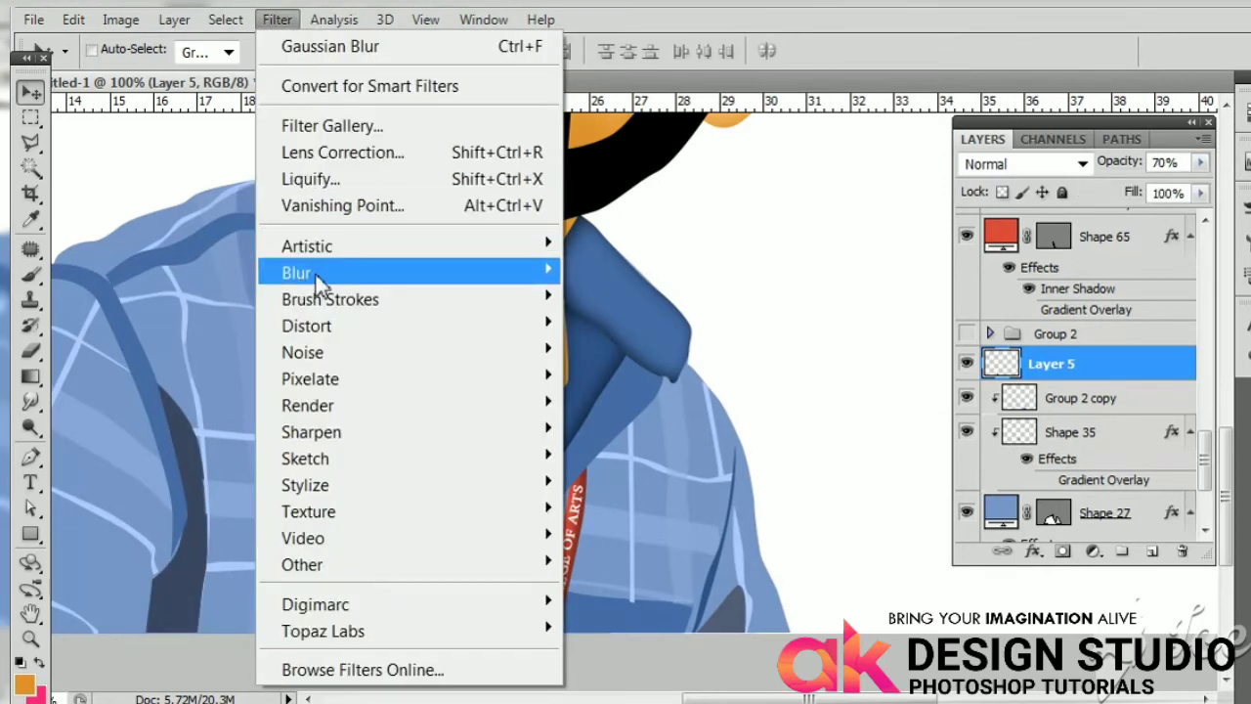
{"action": "left_click", "coordinate": [596, 378]}
{"action": "left_click_drag", "start_coordinate": [943, 497], "coordinate": [912, 496]}
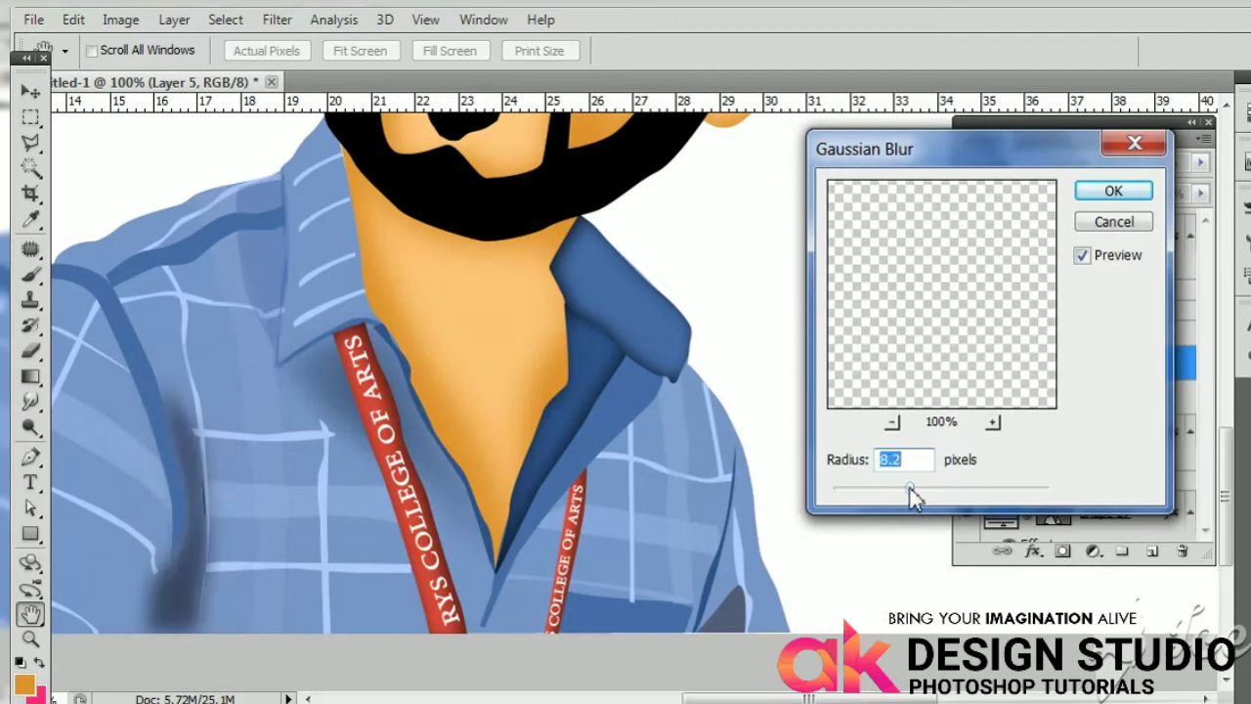
{"action": "key", "text": "Return"}
Step: Tidy the shadow's edges with the eraser, then zoom in on the sunglasses
{"action": "key", "text": "b"}
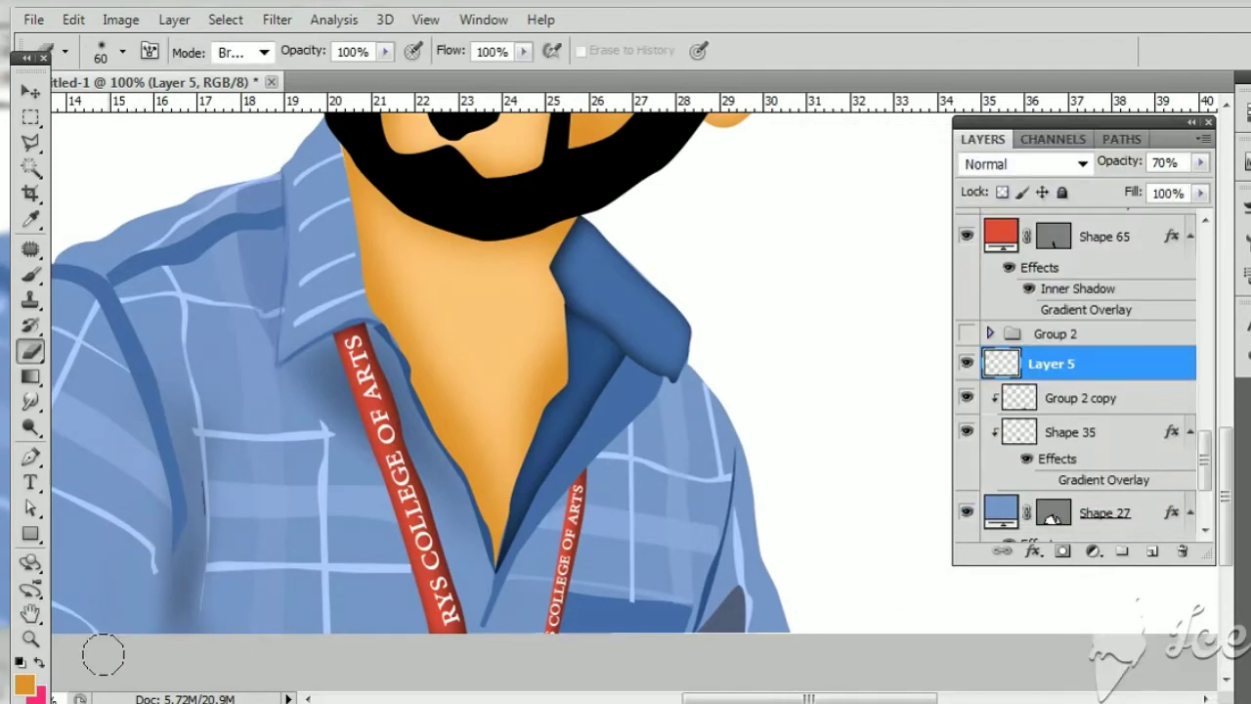
{"action": "key", "text": "v"}
{"action": "key", "text": "ctrl+minus"}
{"action": "left_click_drag", "start_coordinate": [353, 466], "coordinate": [315, 558]}
{"action": "key", "text": "ctrl+minus"}
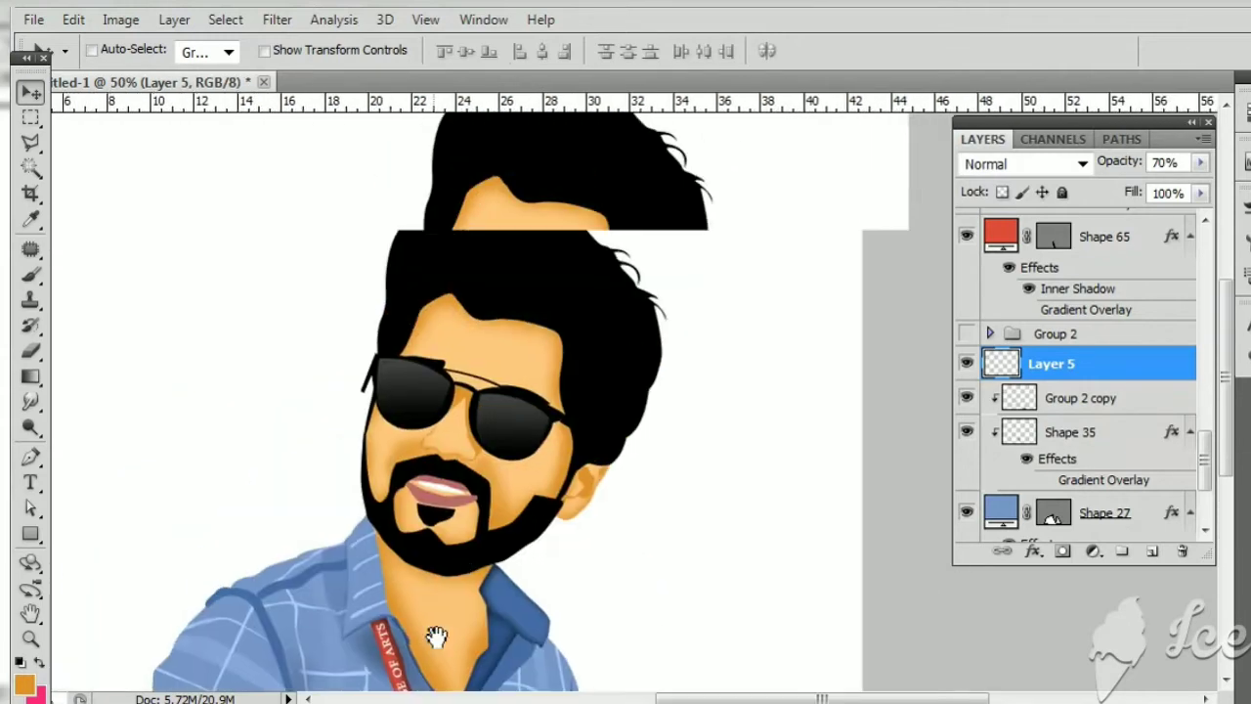
{"action": "key", "text": "ctrl+plus"}
{"action": "key", "text": "ctrl+plus"}
{"action": "key", "text": "ctrl+plus"}
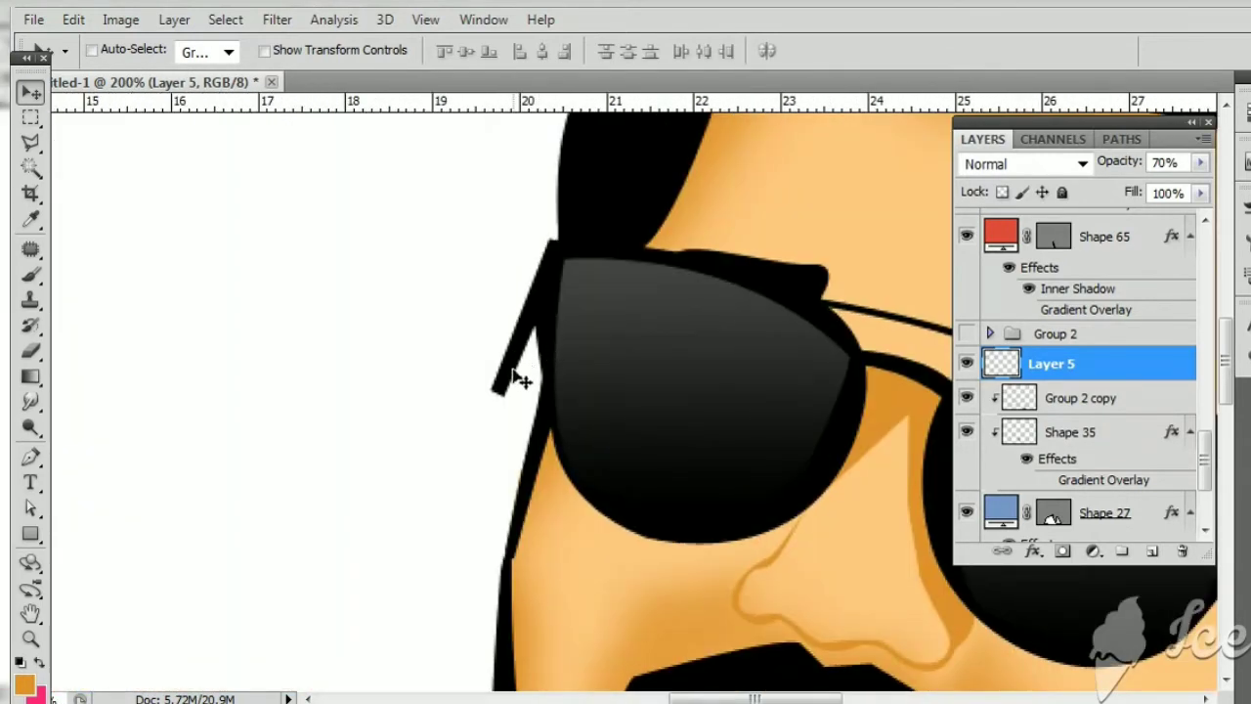
Step: Select sunglasses frame layer Shape 14 and inspect its anchor points at the lens edge
{"action": "right_click", "coordinate": [521, 379]}
{"action": "left_click", "coordinate": [522, 415]}
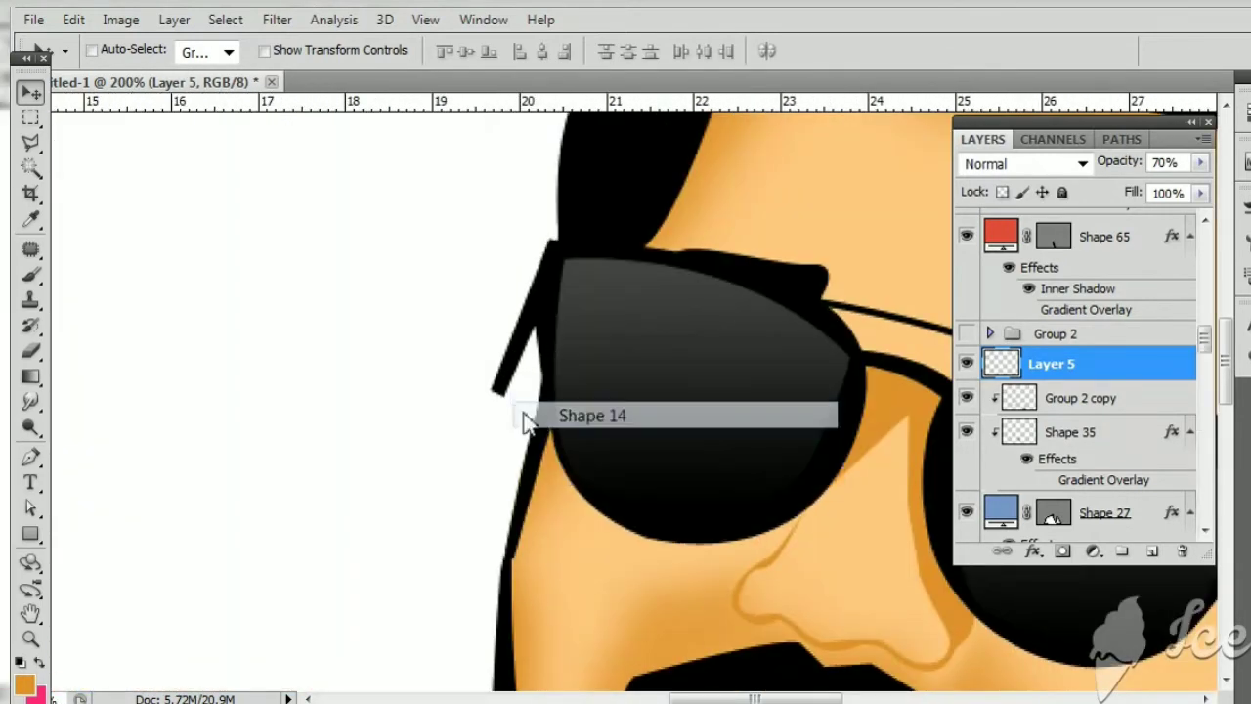
{"action": "key", "text": "a"}
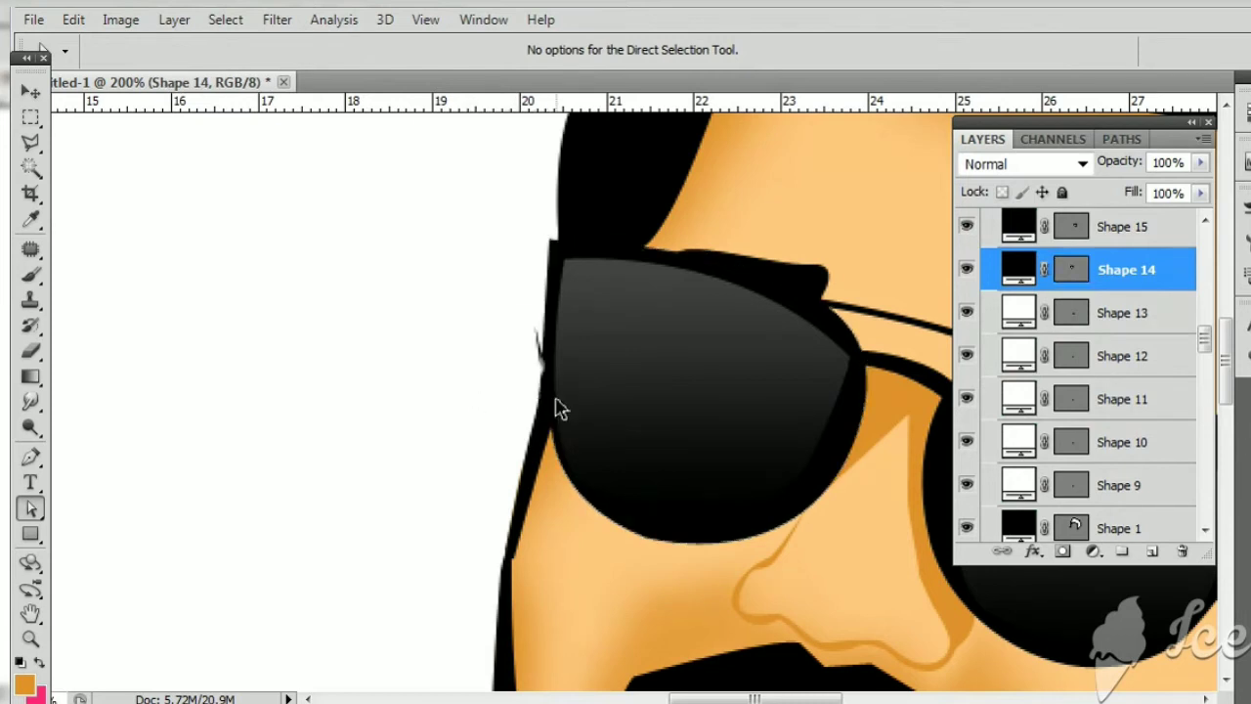
{"action": "key", "text": "ctrl+minus"}
{"action": "key", "text": "ctrl+plus"}
{"action": "key", "text": "ctrl+plus"}
{"action": "key", "text": "v"}
Step: Reselect Shape 14 and fix the stray anchor point on the frame's left edge
{"action": "right_click", "coordinate": [506, 341]}
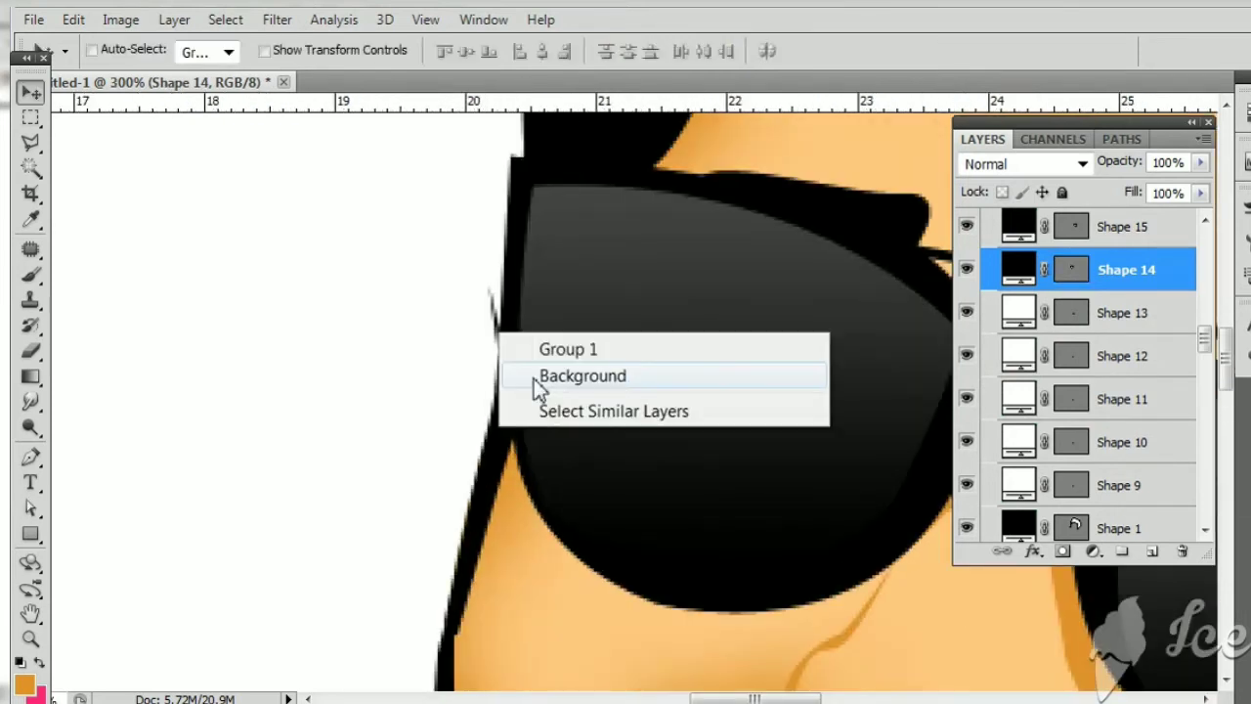
{"action": "key", "text": "Escape"}
{"action": "right_click", "coordinate": [505, 339]}
{"action": "left_click", "coordinate": [537, 374]}
{"action": "key", "text": "a"}
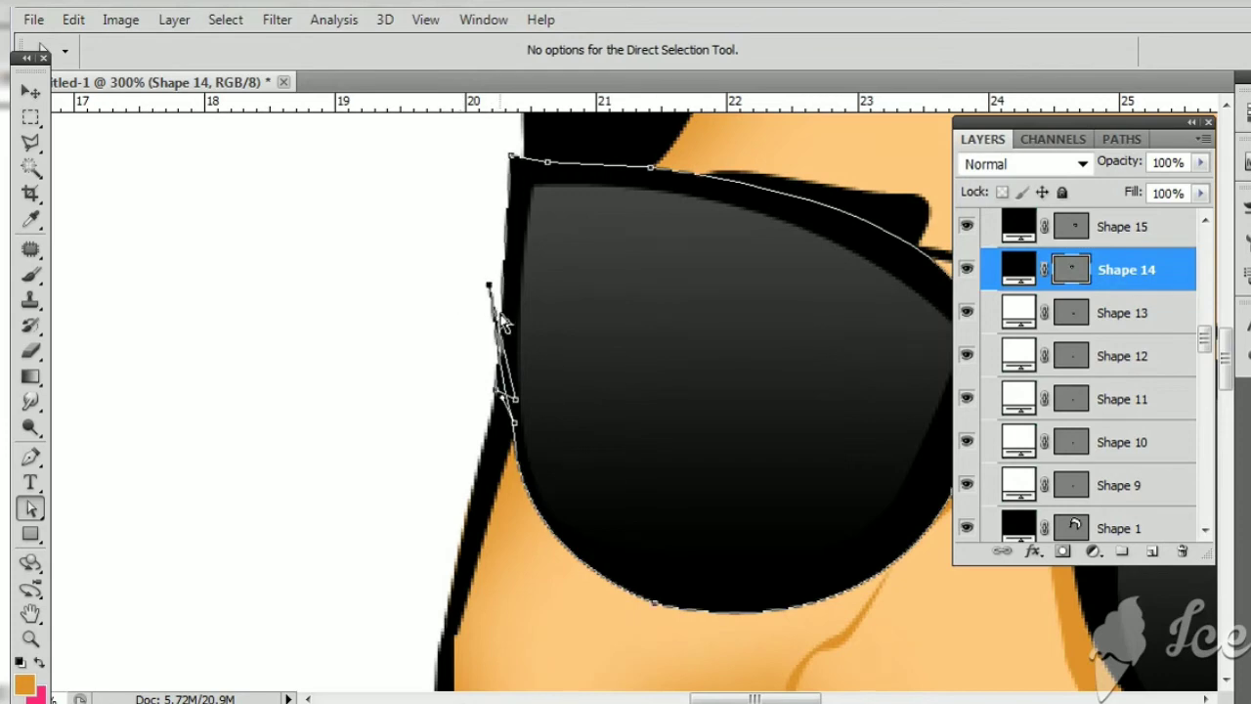
{"action": "key", "text": "ctrl+minus"}
{"action": "key", "text": "ctrl+minus"}
{"action": "key", "text": "ctrl+minus"}
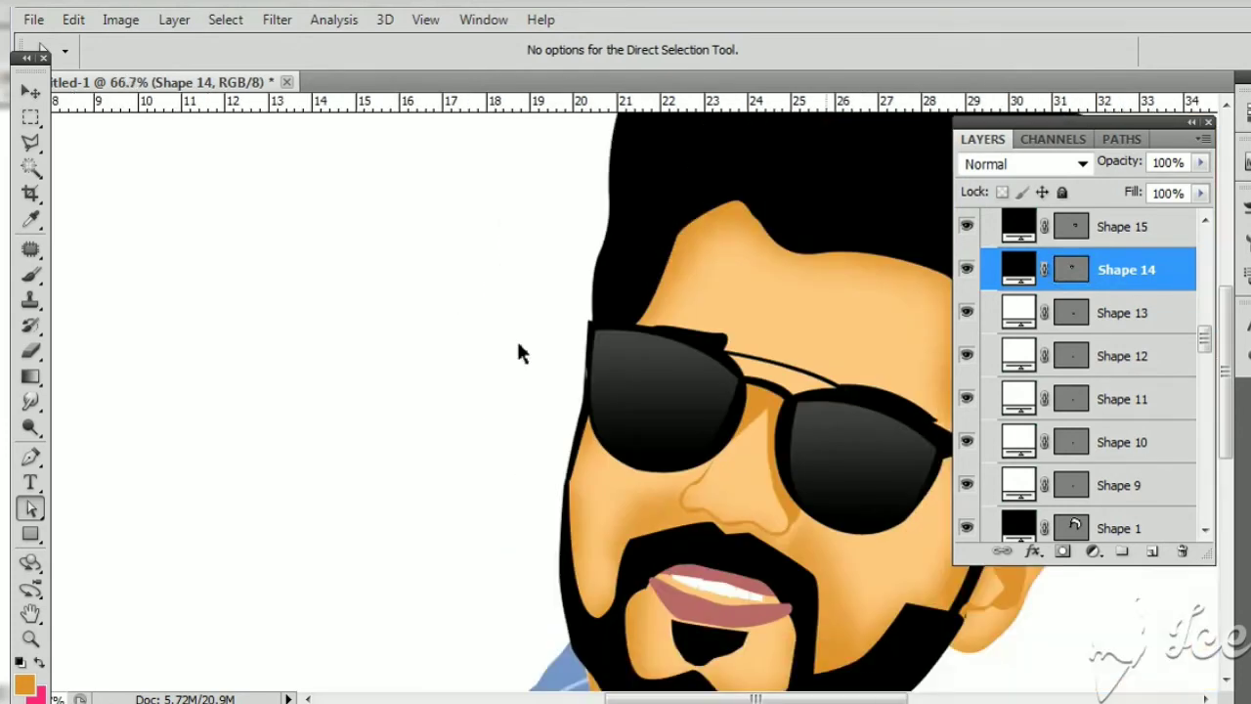
{"action": "key", "text": "ctrl+minus"}
{"action": "key", "text": "ctrl+minus"}
{"action": "key", "text": "v"}
{"action": "key", "text": "ctrl+plus"}
{"action": "key", "text": "ctrl+plus"}
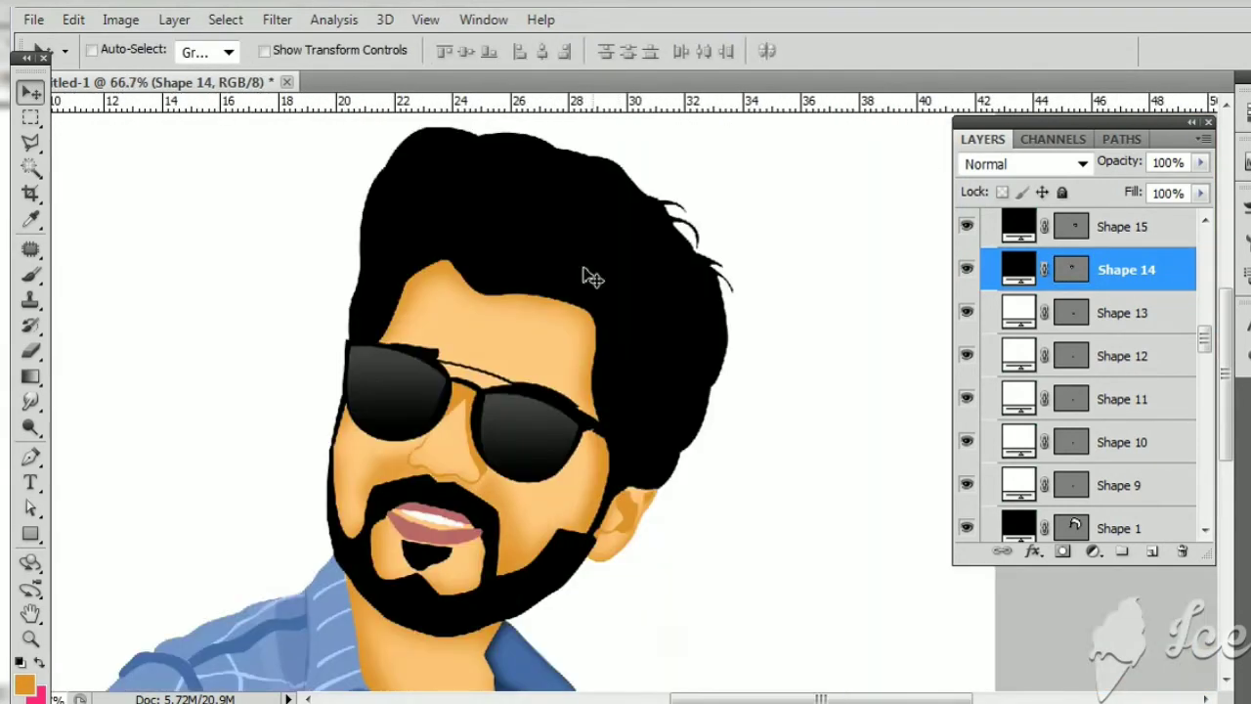
Step: Select the Shape 1 hair layer and hide it
{"action": "right_click", "coordinate": [548, 238]}
{"action": "left_click", "coordinate": [538, 282]}
{"action": "left_click", "coordinate": [965, 444]}
Step: Show the reference photo layer and zoom to actual size on the head
{"action": "scroll", "coordinate": [1075, 391], "scroll_direction": "down", "scroll_amount": 3}
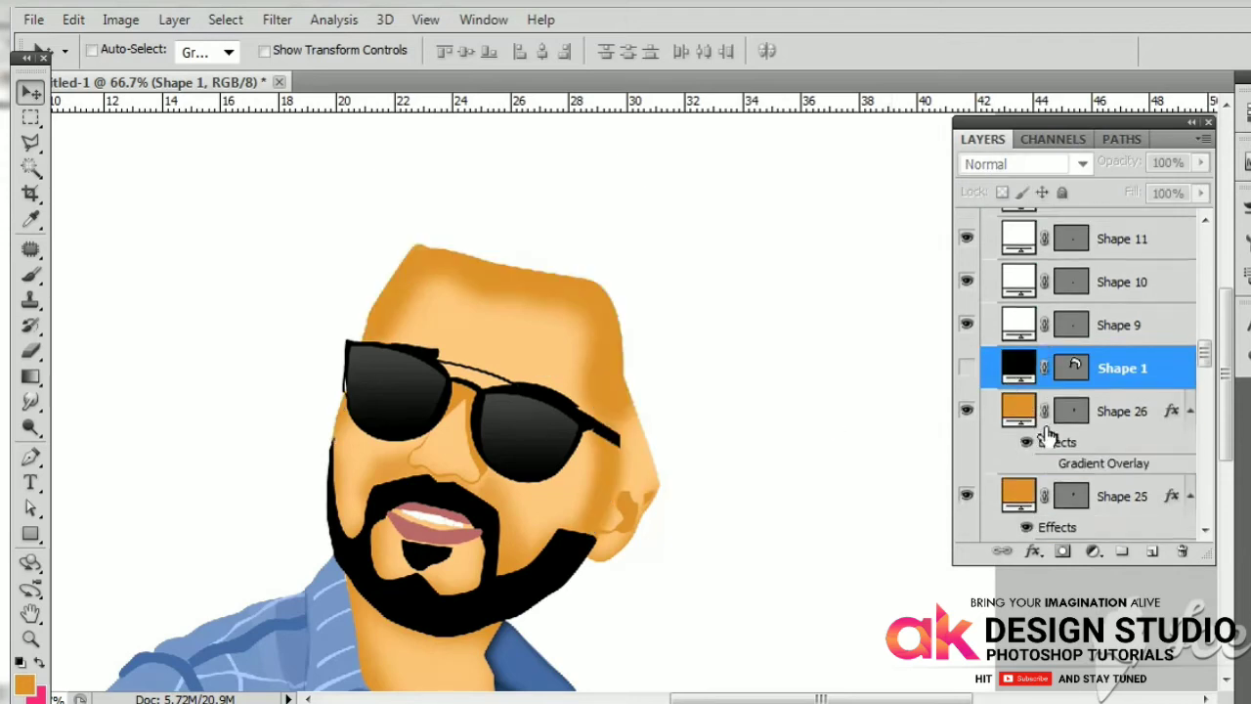
{"action": "scroll", "coordinate": [1124, 391], "scroll_direction": "down", "scroll_amount": 5}
{"action": "left_click_drag", "start_coordinate": [1204, 400], "coordinate": [1209, 532]}
{"action": "left_click", "coordinate": [966, 456]}
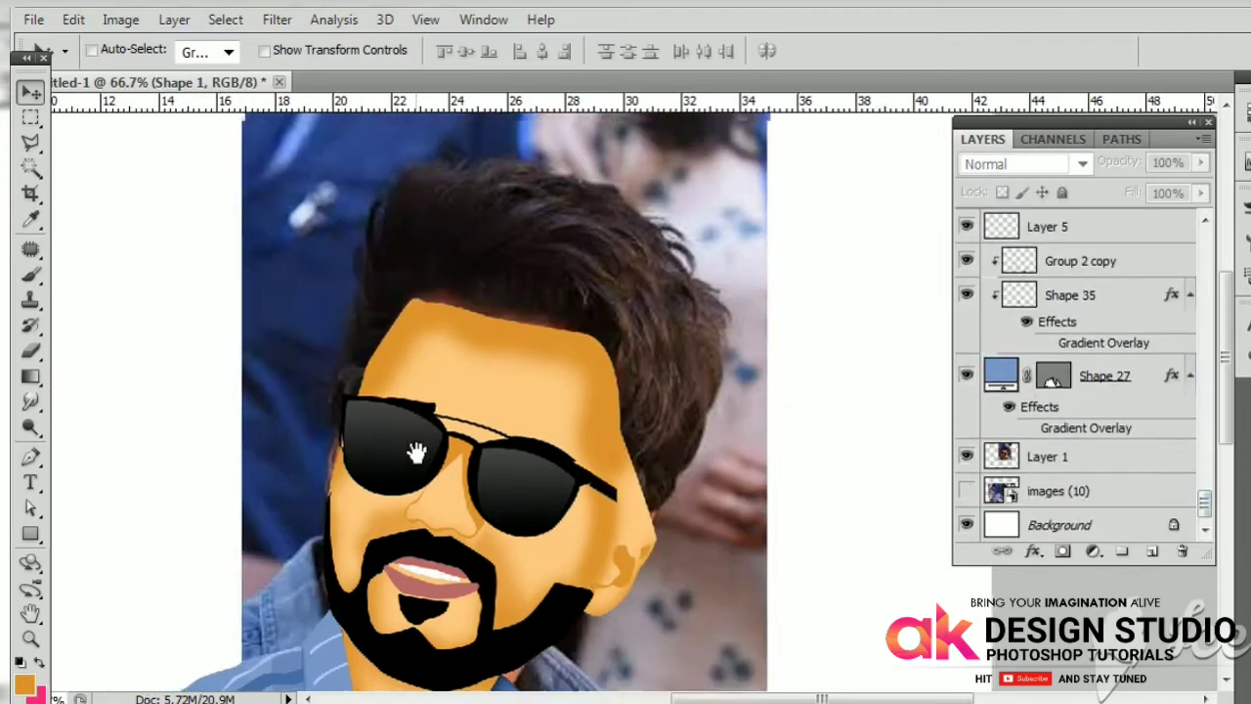
{"action": "key", "text": "ctrl+plus"}
{"action": "key", "text": "p"}
Step: Draw a thin crescent hair strand, Shape 69, at the head's left edge in dark grey
{"action": "scroll", "coordinate": [138, 368], "scroll_direction": "up", "scroll_amount": 2}
{"action": "scroll", "coordinate": [279, 393], "scroll_direction": "up", "scroll_amount": 1}
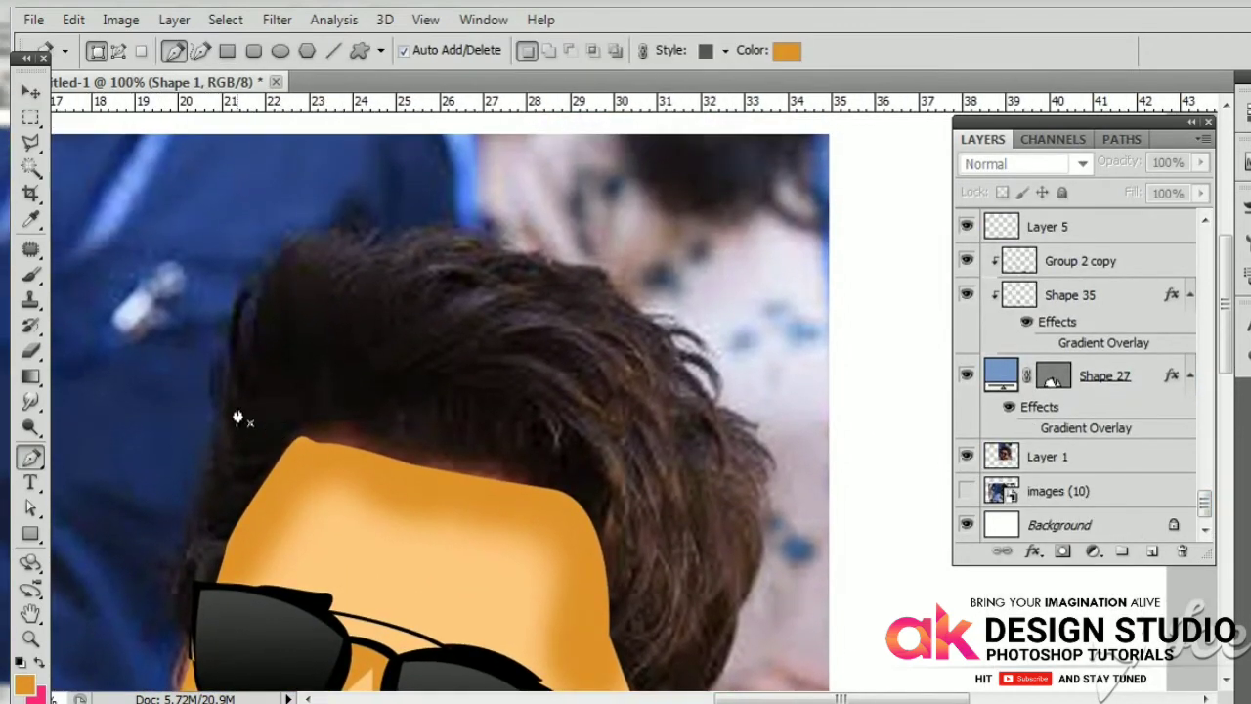
{"action": "left_click", "coordinate": [241, 404]}
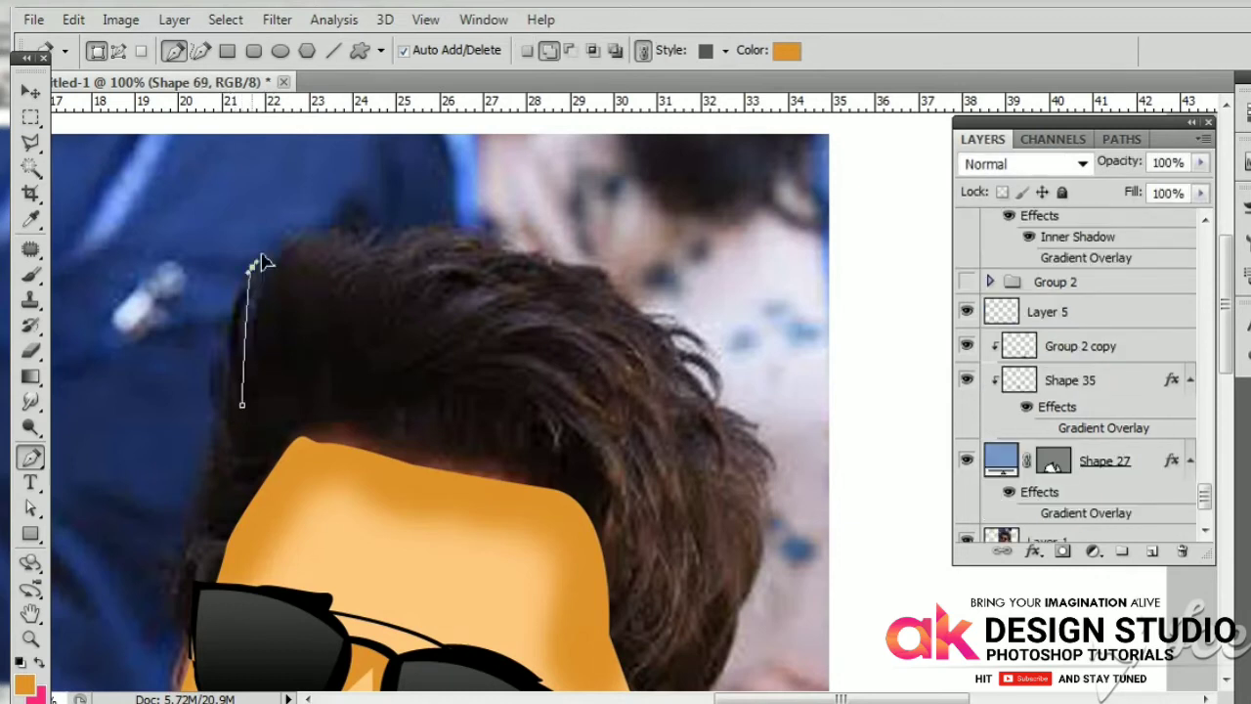
{"action": "left_click_drag", "start_coordinate": [251, 266], "coordinate": [284, 221]}
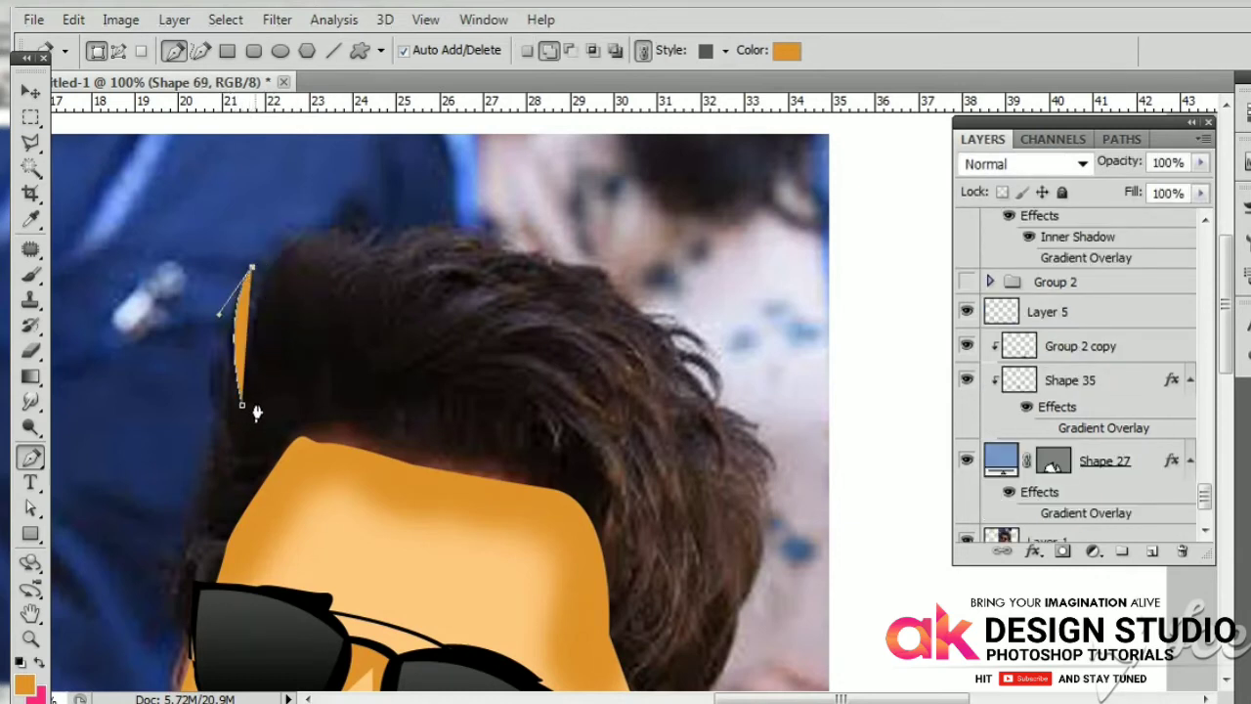
{"action": "left_click_drag", "start_coordinate": [1204, 497], "coordinate": [1204, 362]}
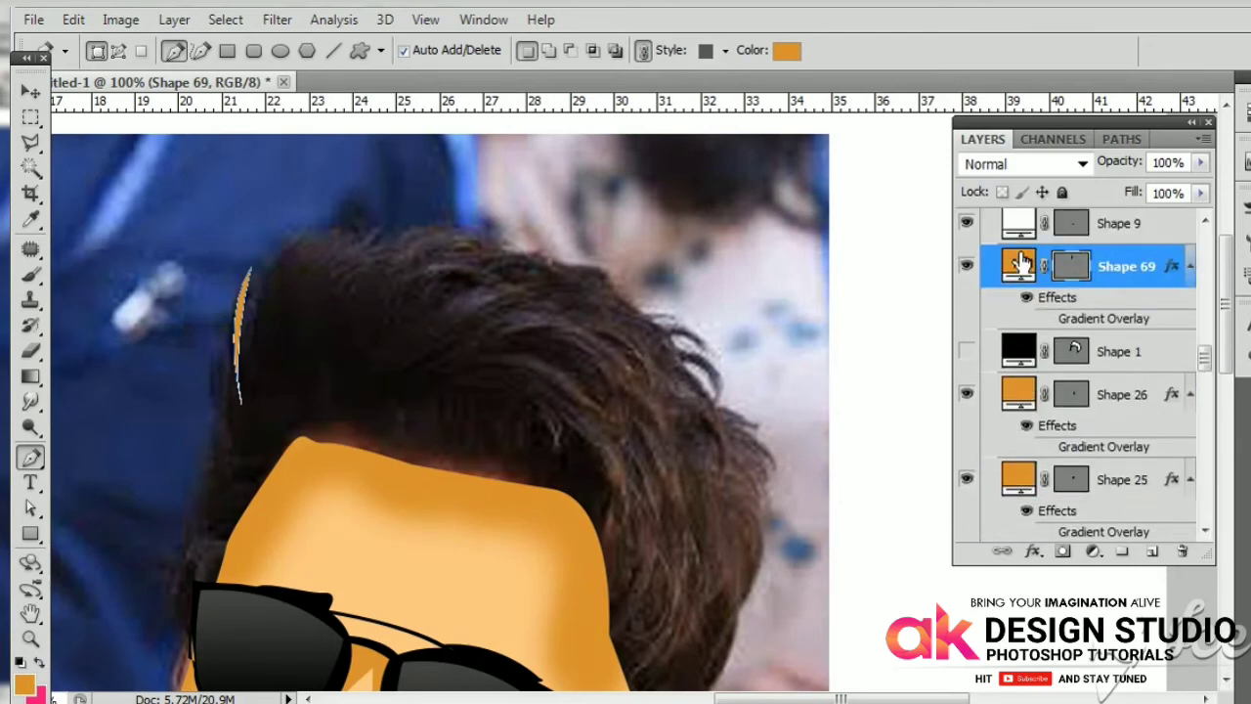
{"action": "double_click", "coordinate": [1019, 262]}
{"action": "key", "text": "Return"}
Step: Draw two crescent strands from the hairline to the crown, sampling dark grey for their colour
{"action": "key", "text": "p"}
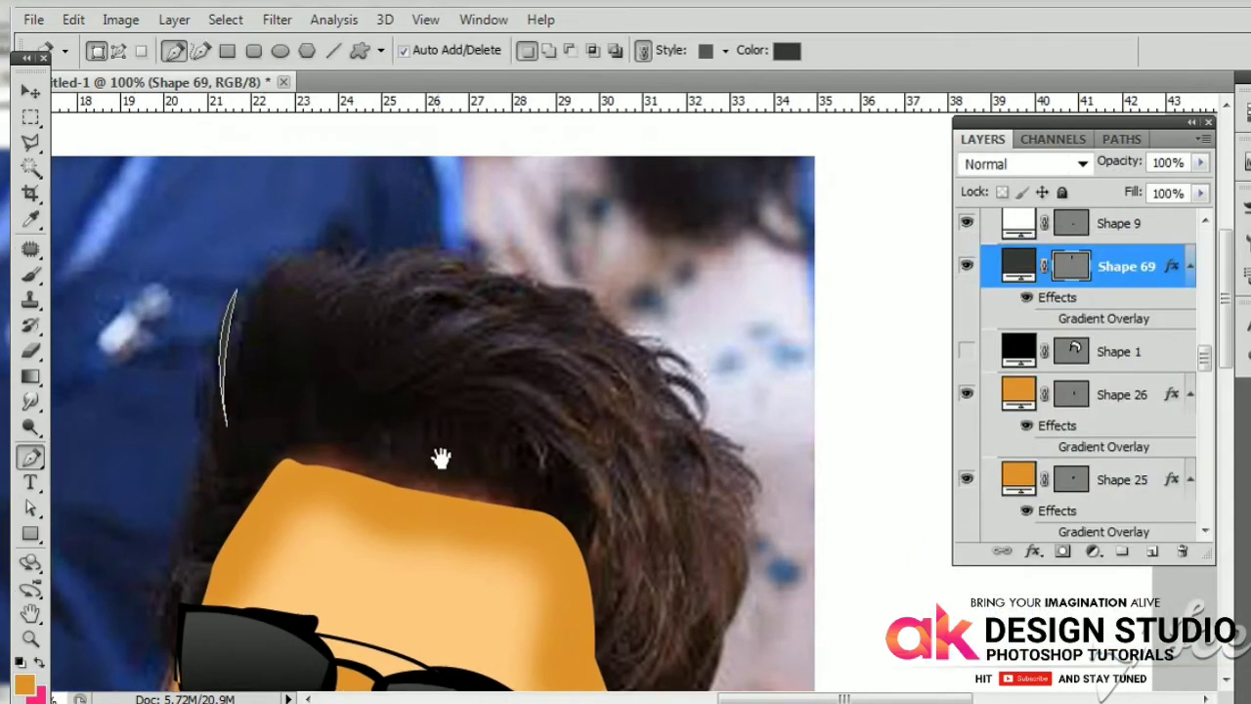
{"action": "scroll", "coordinate": [322, 475], "scroll_direction": "up", "scroll_amount": 2}
{"action": "left_click", "coordinate": [325, 470]}
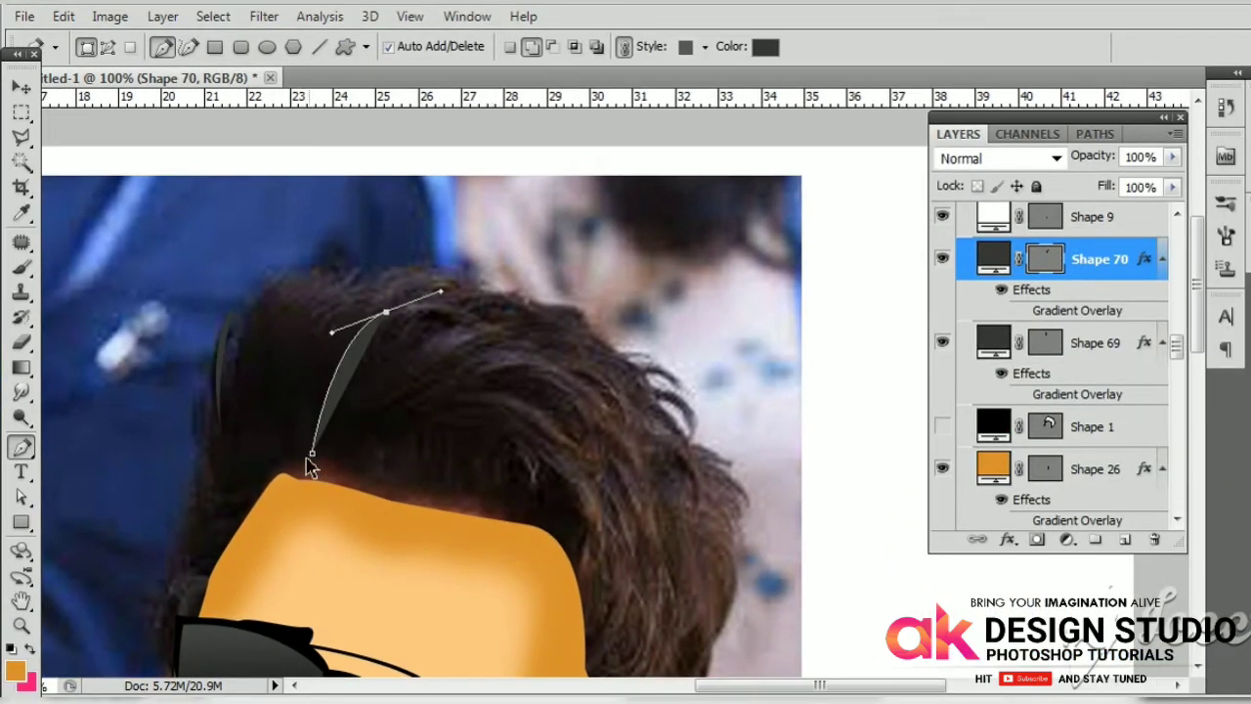
{"action": "left_click_drag", "start_coordinate": [459, 306], "coordinate": [591, 315]}
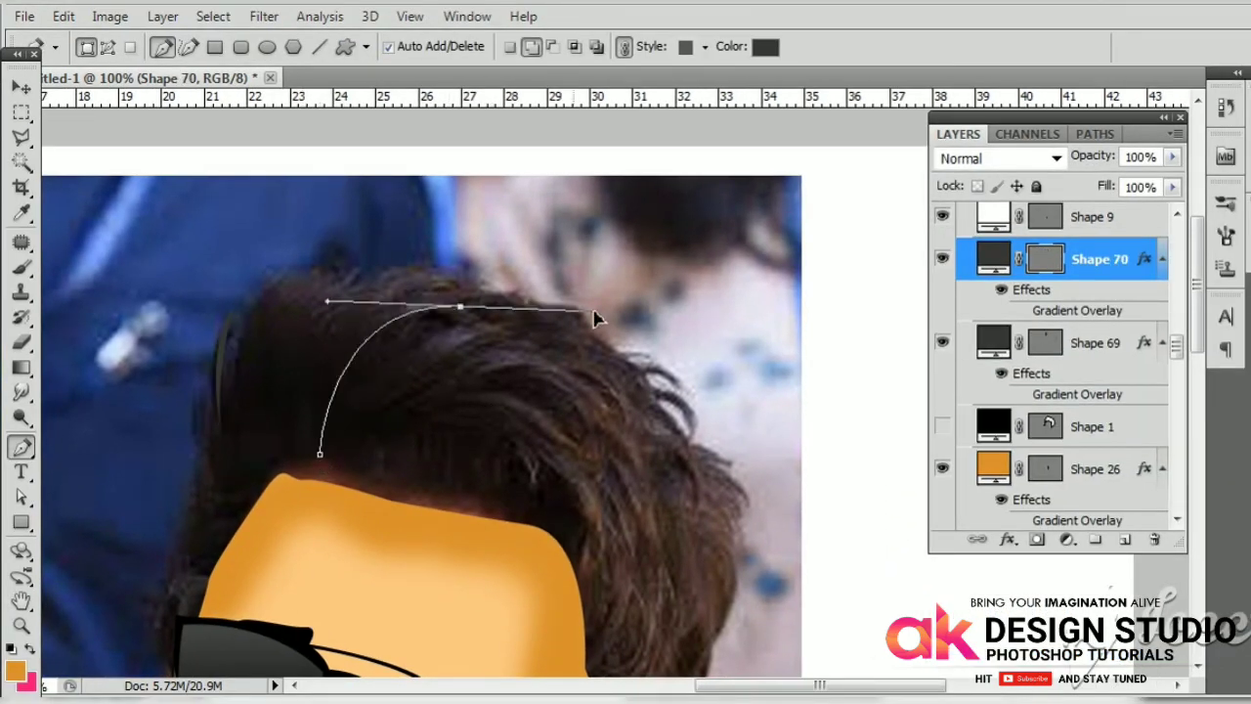
{"action": "left_click", "coordinate": [325, 461]}
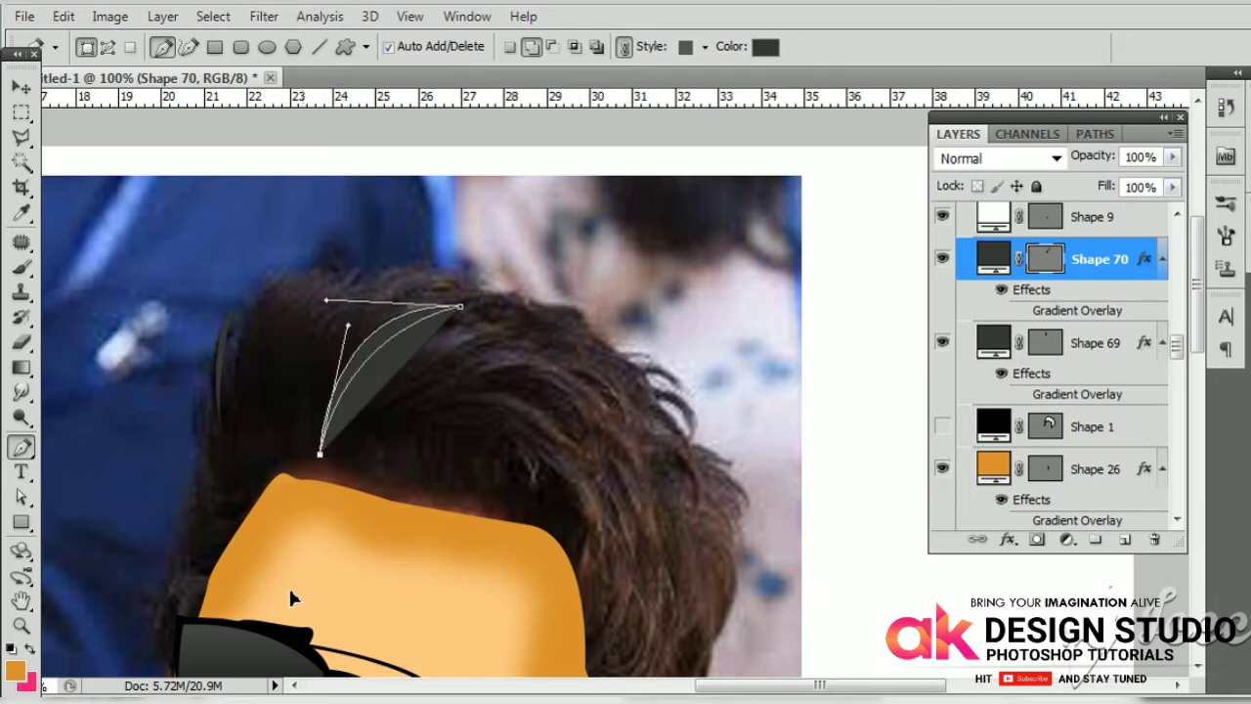
{"action": "key", "text": "Return"}
{"action": "left_click", "coordinate": [323, 439]}
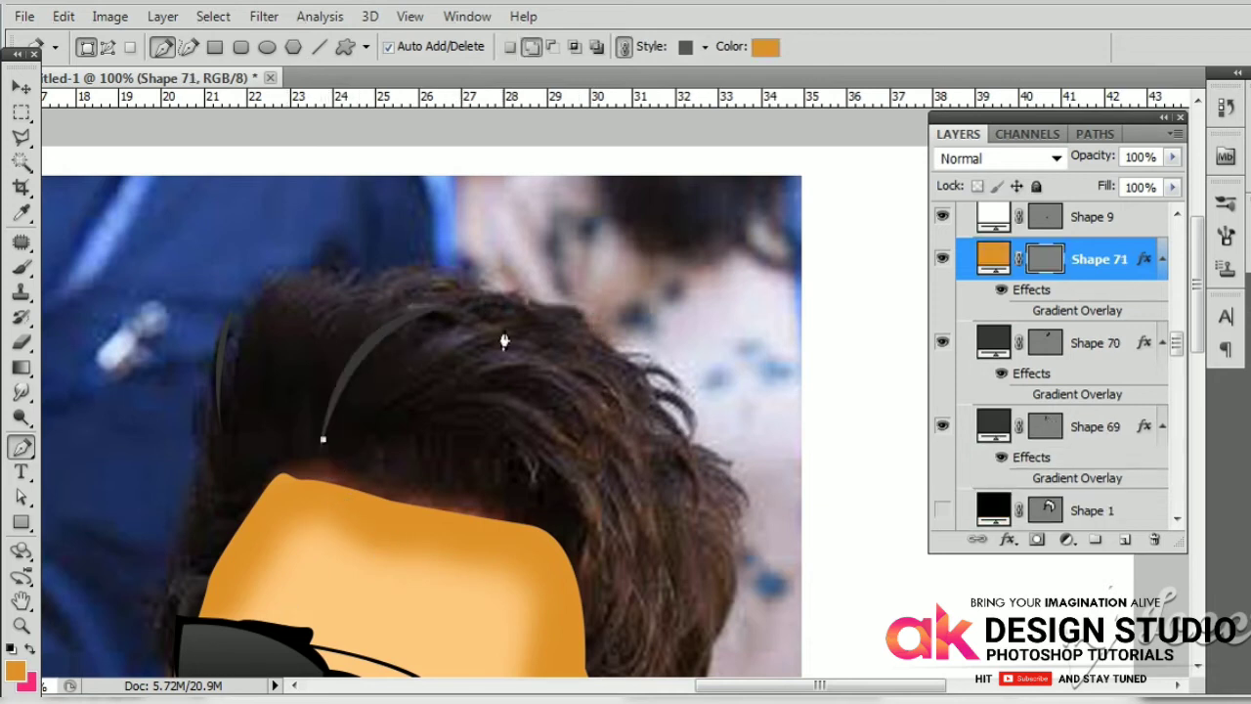
{"action": "left_click_drag", "start_coordinate": [502, 323], "coordinate": [607, 335]}
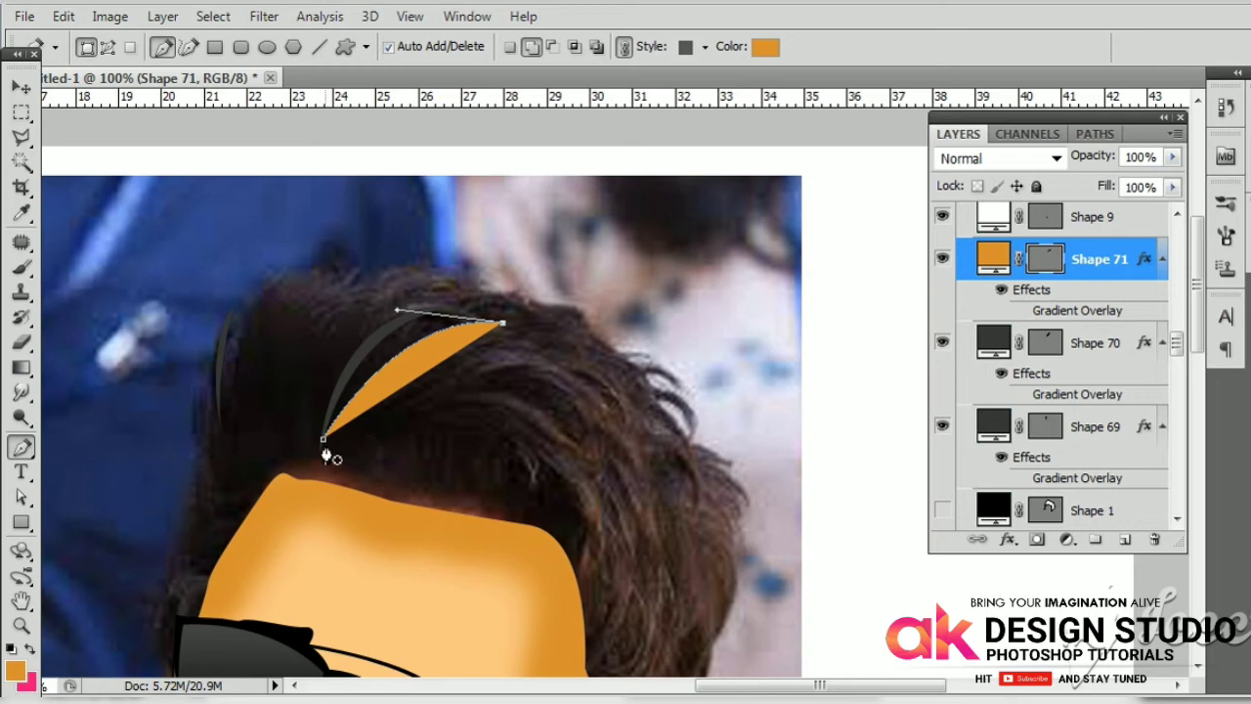
{"action": "left_click", "coordinate": [323, 439]}
{"action": "key", "text": "Return"}
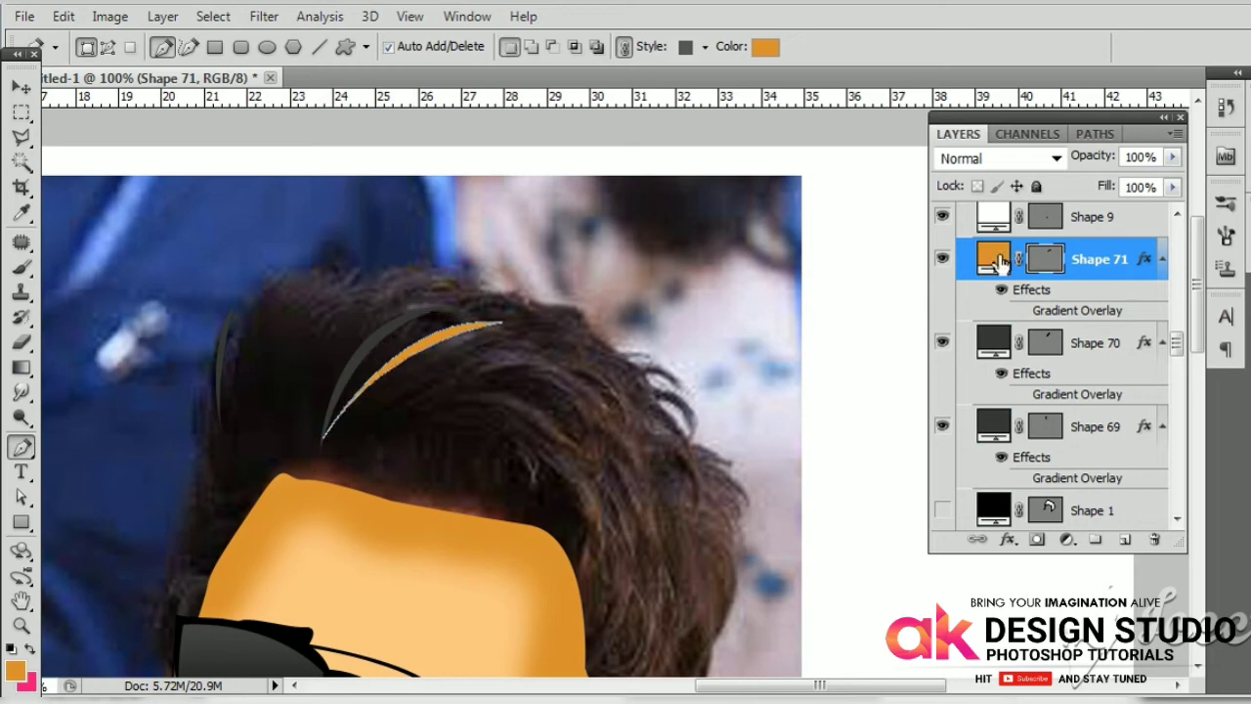
{"action": "double_click", "coordinate": [993, 259]}
{"action": "left_click", "coordinate": [377, 336]}
{"action": "key", "text": "Return"}
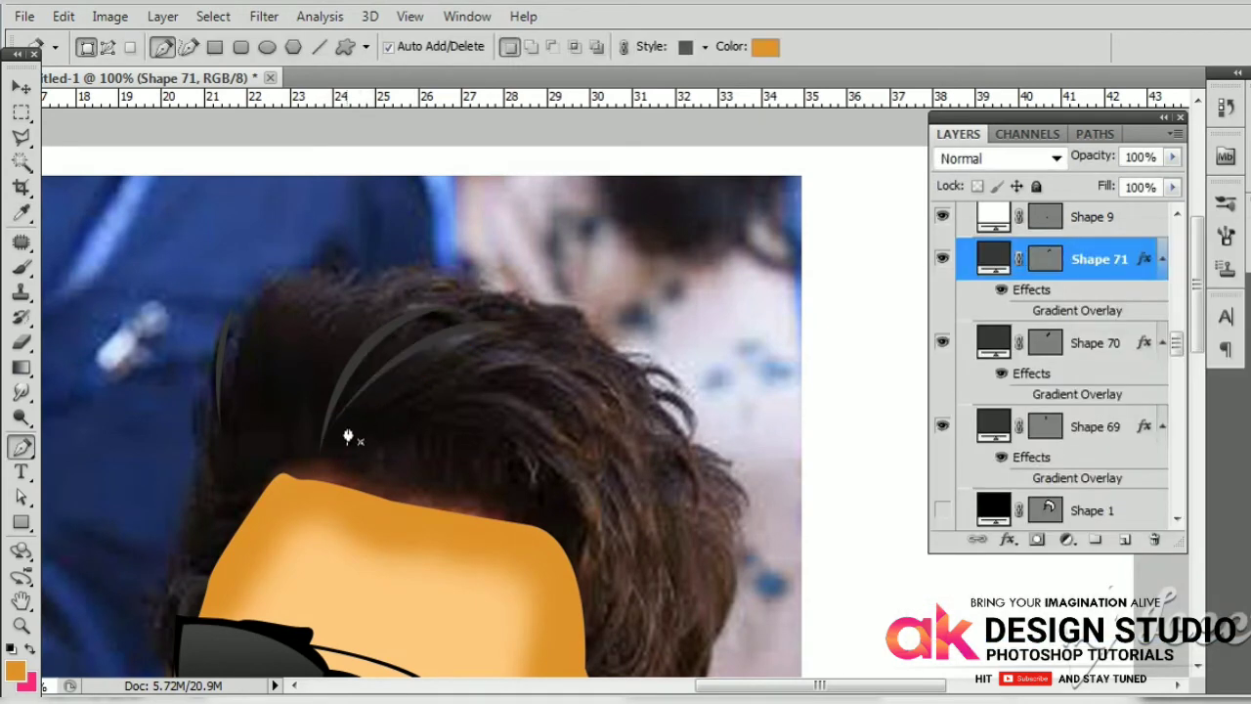
Step: Add two more crescent strands sweeping across the hair toward the right side
{"action": "left_click", "coordinate": [422, 381]}
{"action": "left_click_drag", "start_coordinate": [607, 390], "coordinate": [698, 464]}
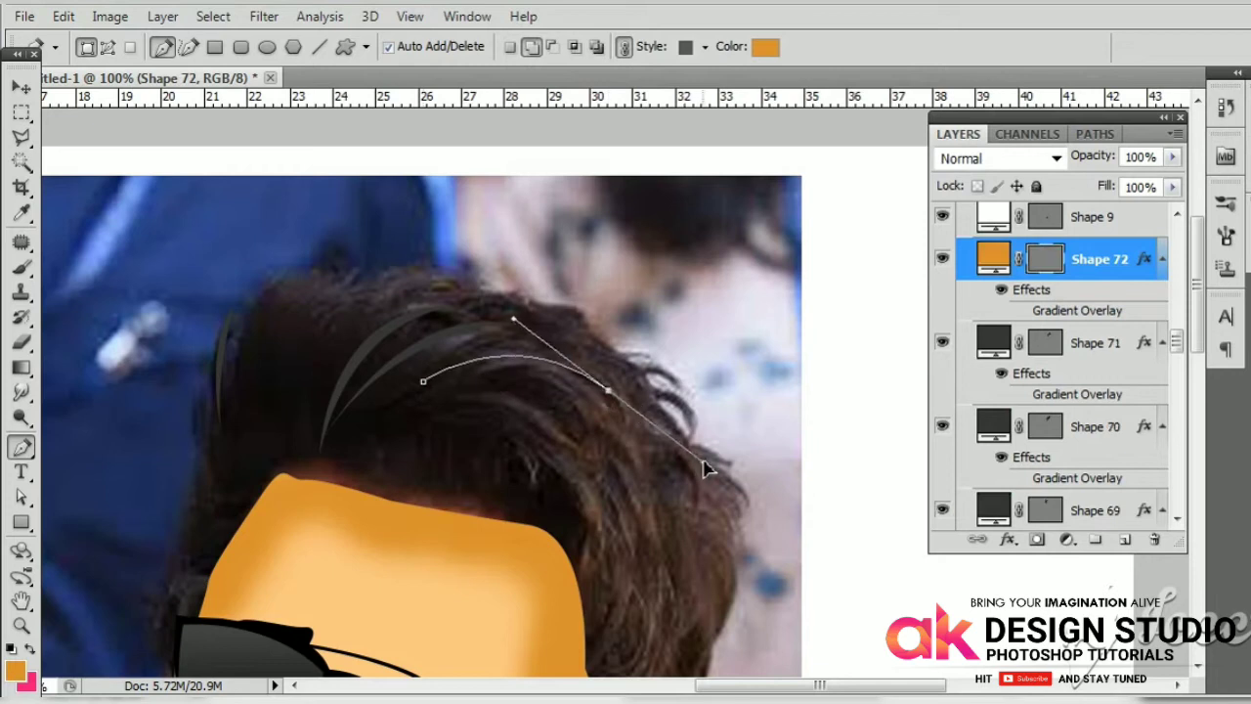
{"action": "key", "text": "ctrl+z"}
{"action": "key", "text": "ctrl+z"}
{"action": "left_click", "coordinate": [376, 392]}
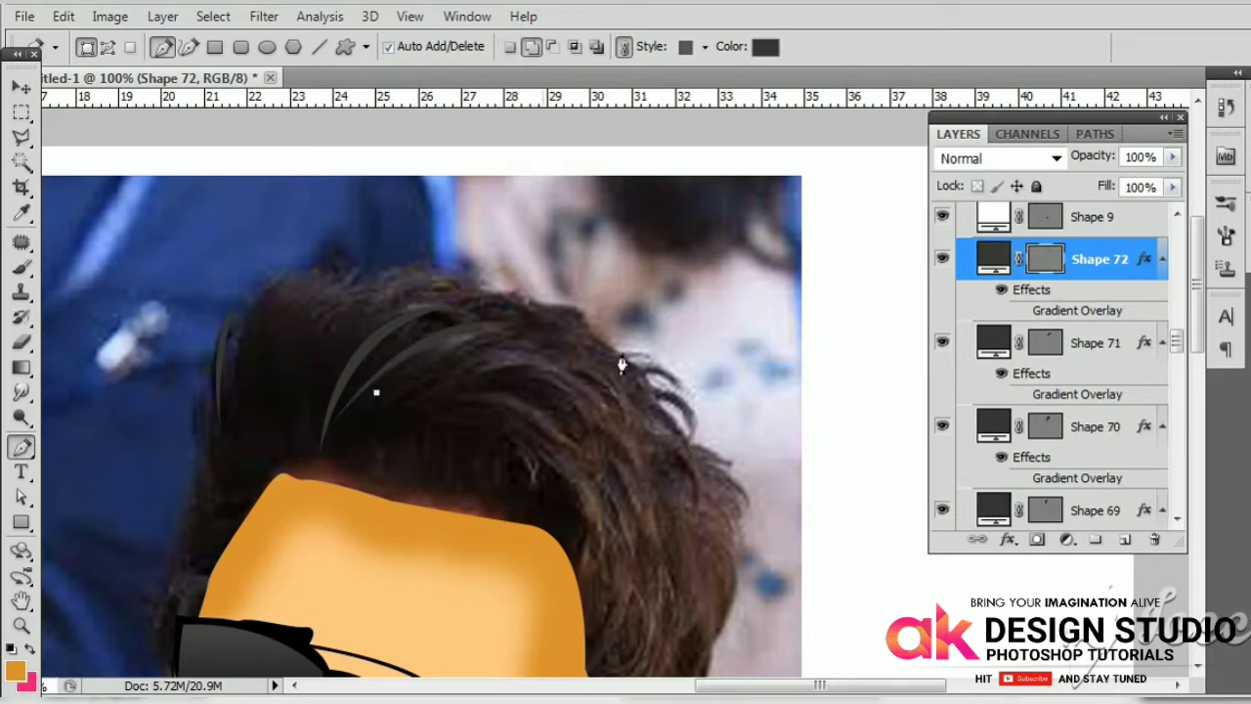
{"action": "left_click_drag", "start_coordinate": [626, 405], "coordinate": [725, 533]}
{"action": "left_click", "coordinate": [627, 405], "text": "alt"}
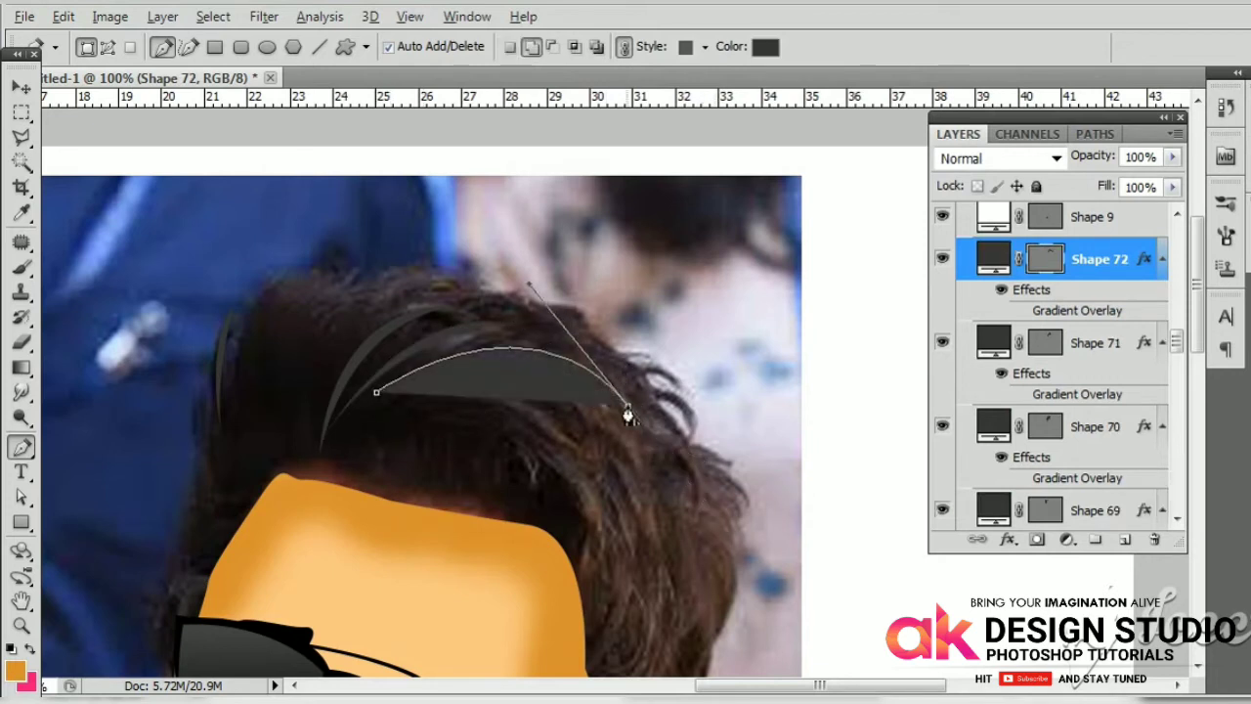
{"action": "left_click", "coordinate": [377, 394]}
{"action": "key", "text": "Return"}
{"action": "left_click_drag", "start_coordinate": [573, 344], "coordinate": [489, 313]}
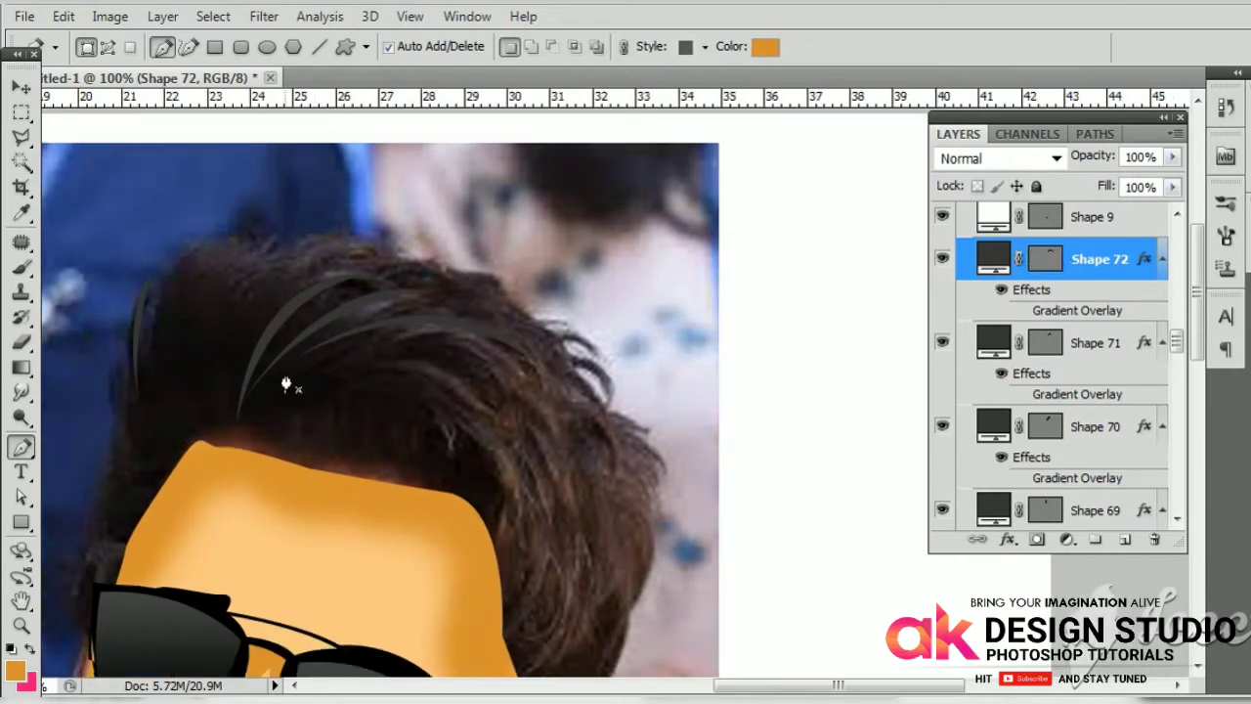
{"action": "left_click", "coordinate": [289, 436]}
{"action": "left_click_drag", "start_coordinate": [528, 390], "coordinate": [671, 479]}
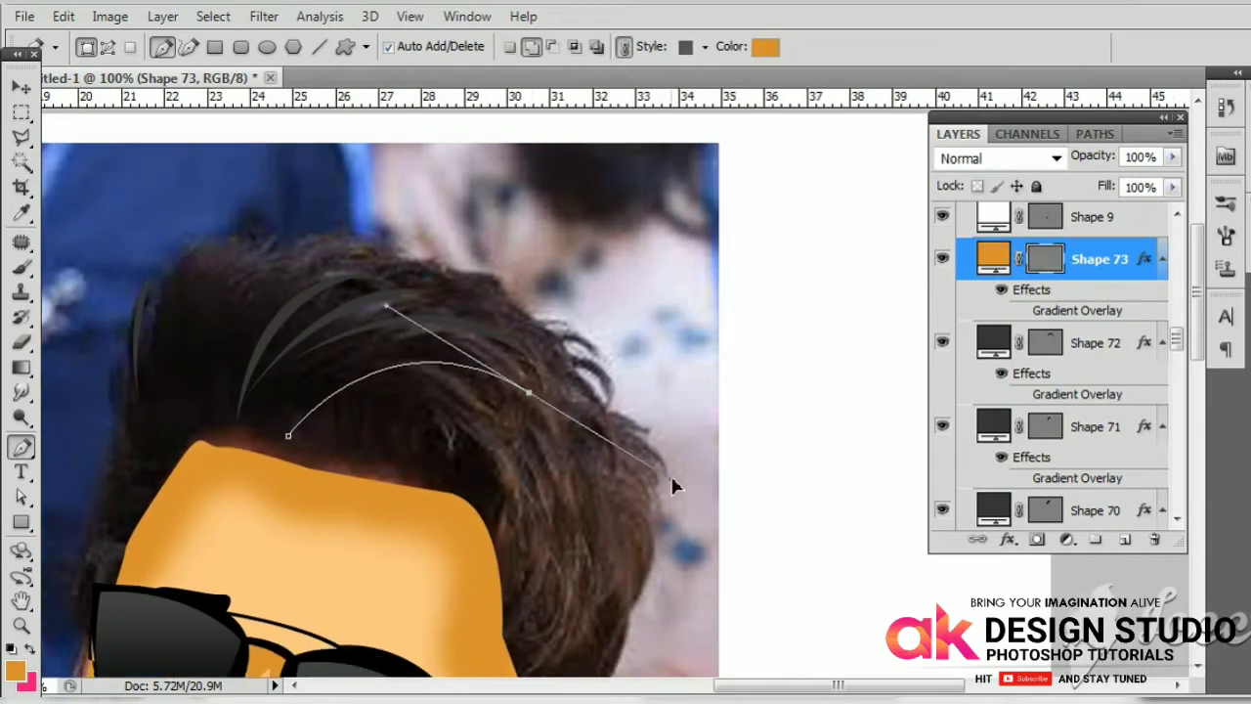
{"action": "left_click_drag", "start_coordinate": [289, 436], "coordinate": [375, 363]}
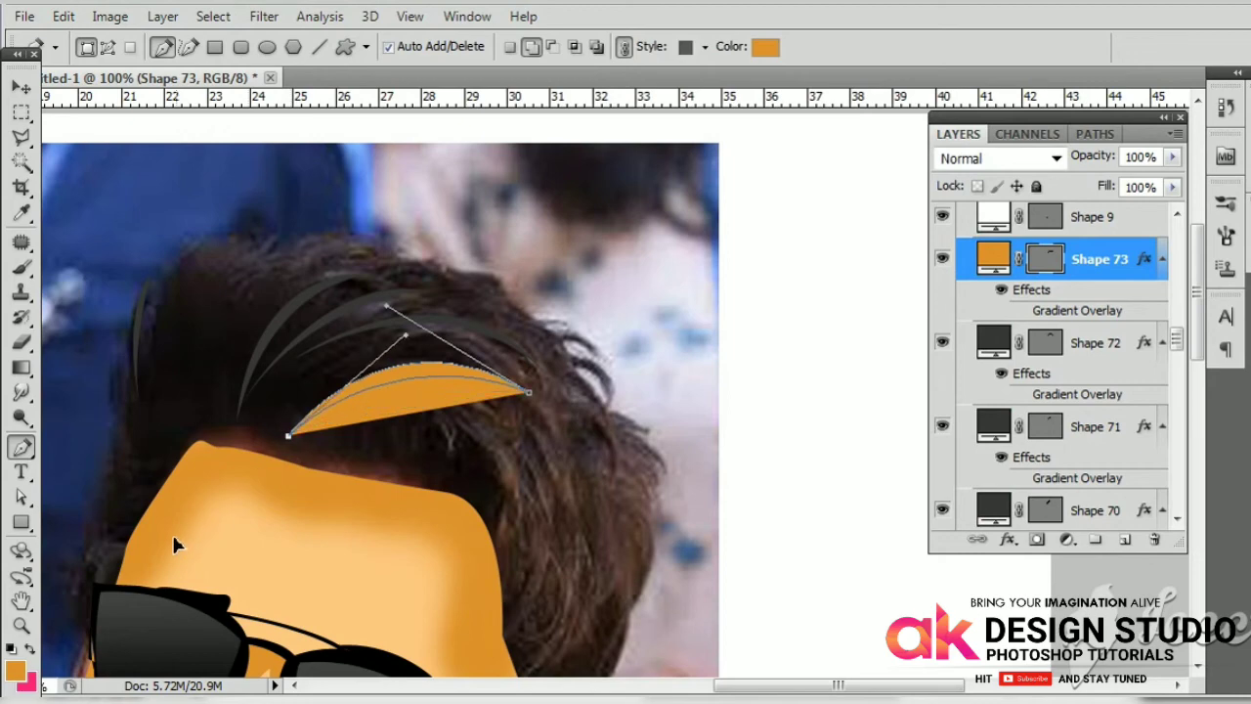
{"action": "key", "text": "Return"}
{"action": "double_click", "coordinate": [993, 258]}
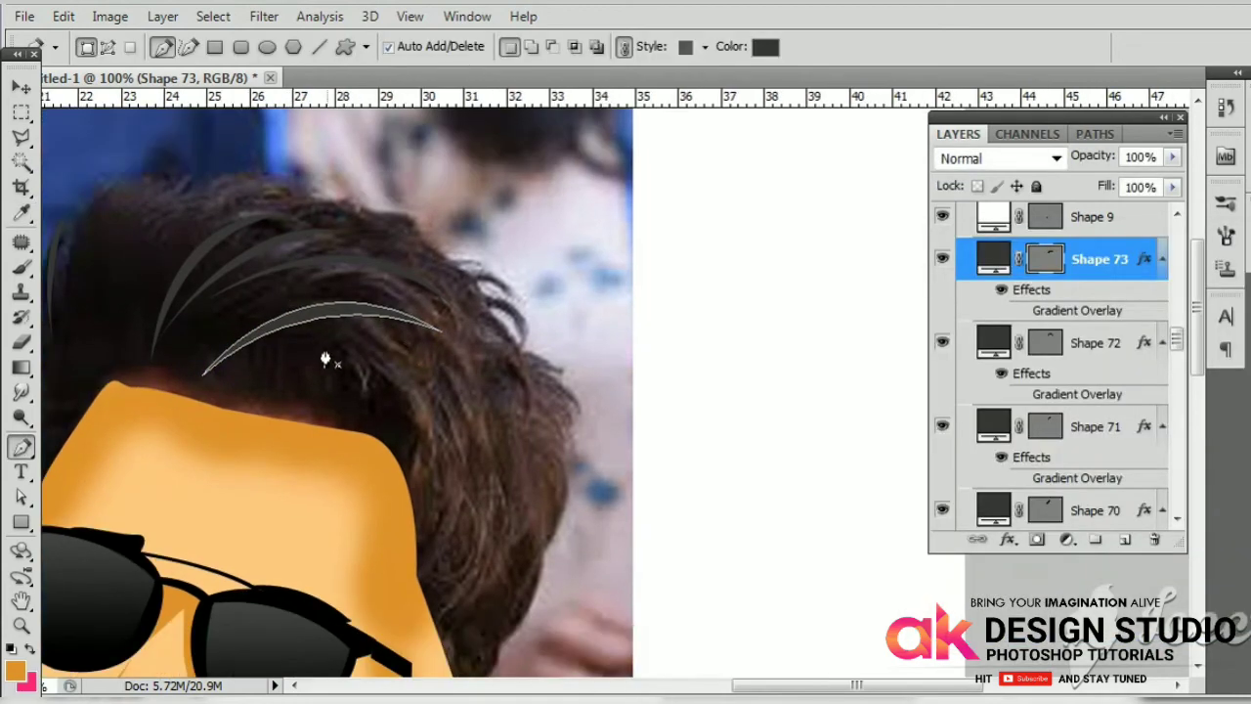
Step: Draw two further strands from the forehead down toward the temple, then recolour the last
{"action": "left_click", "coordinate": [312, 338]}
{"action": "left_click_drag", "start_coordinate": [467, 385], "coordinate": [542, 463]}
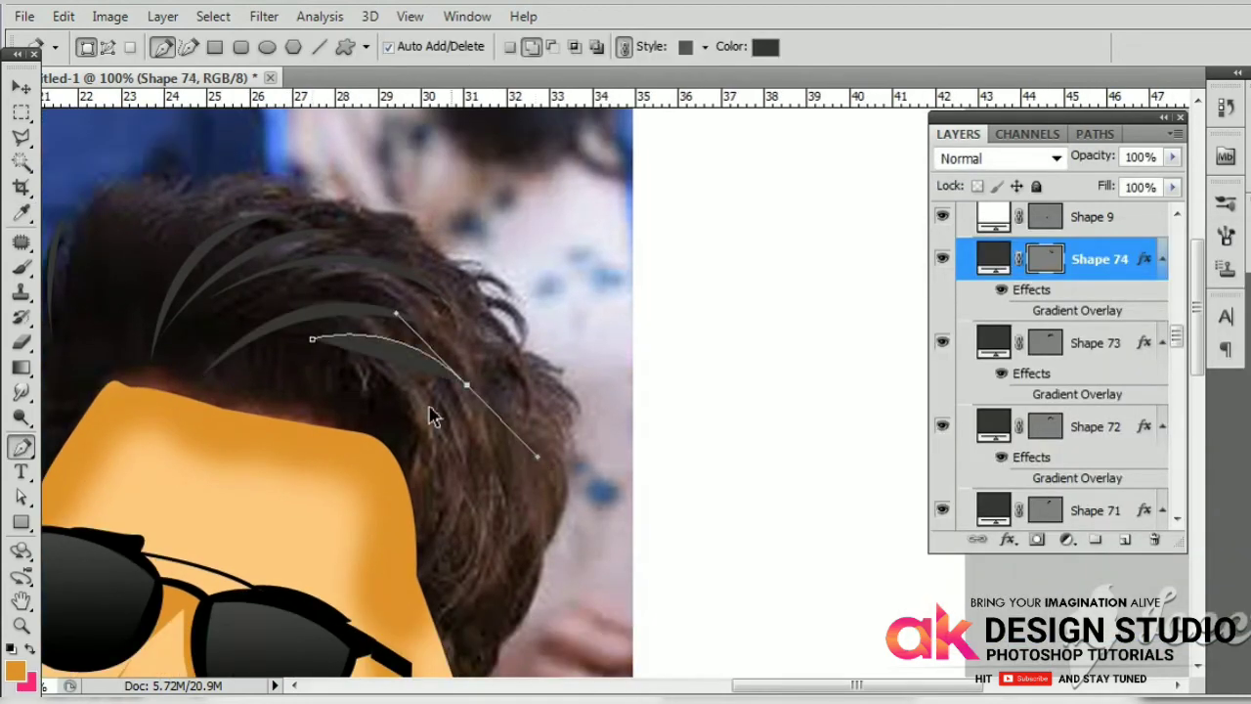
{"action": "left_click_drag", "start_coordinate": [312, 338], "coordinate": [249, 368]}
{"action": "left_click_drag", "start_coordinate": [419, 358], "coordinate": [564, 439]}
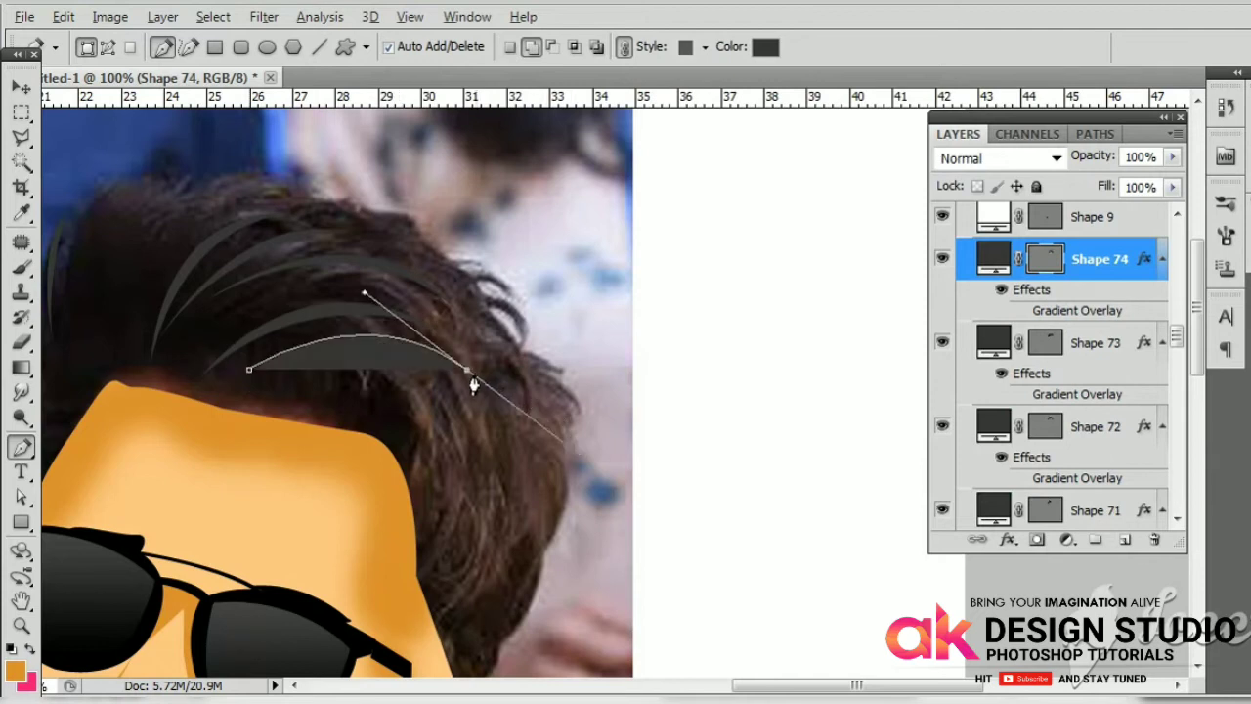
{"action": "left_click", "coordinate": [250, 373]}
{"action": "key", "text": "Return"}
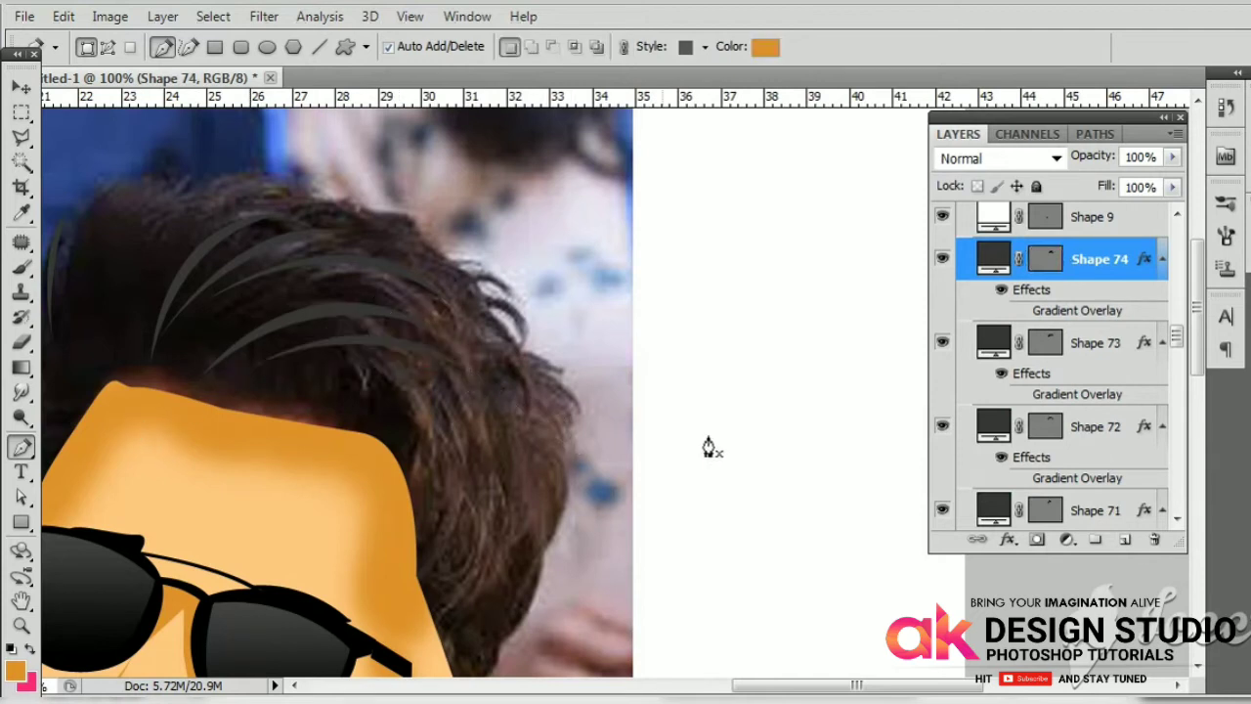
{"action": "left_click", "coordinate": [284, 376]}
{"action": "left_click_drag", "start_coordinate": [420, 437], "coordinate": [452, 538]}
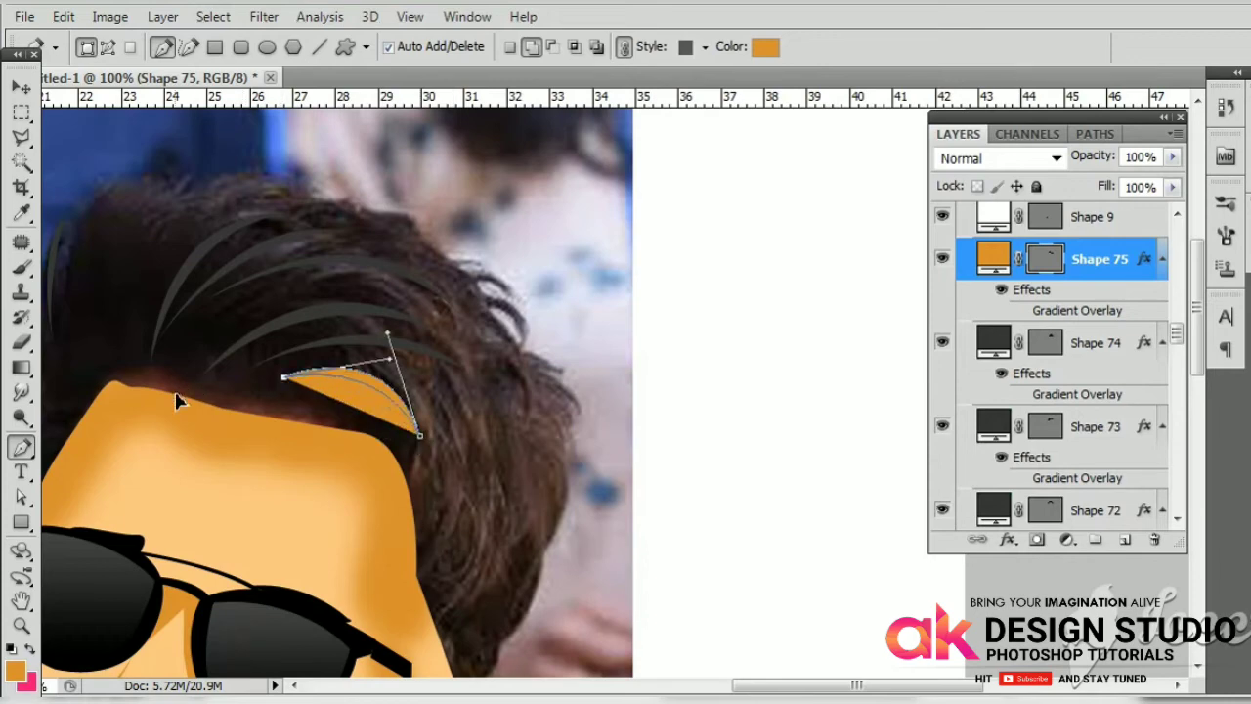
{"action": "key", "text": "Return"}
{"action": "double_click", "coordinate": [992, 262]}
Step: Fill the previous strand with dark grey sampled from another strand and finish its path
{"action": "left_click", "coordinate": [327, 303]}
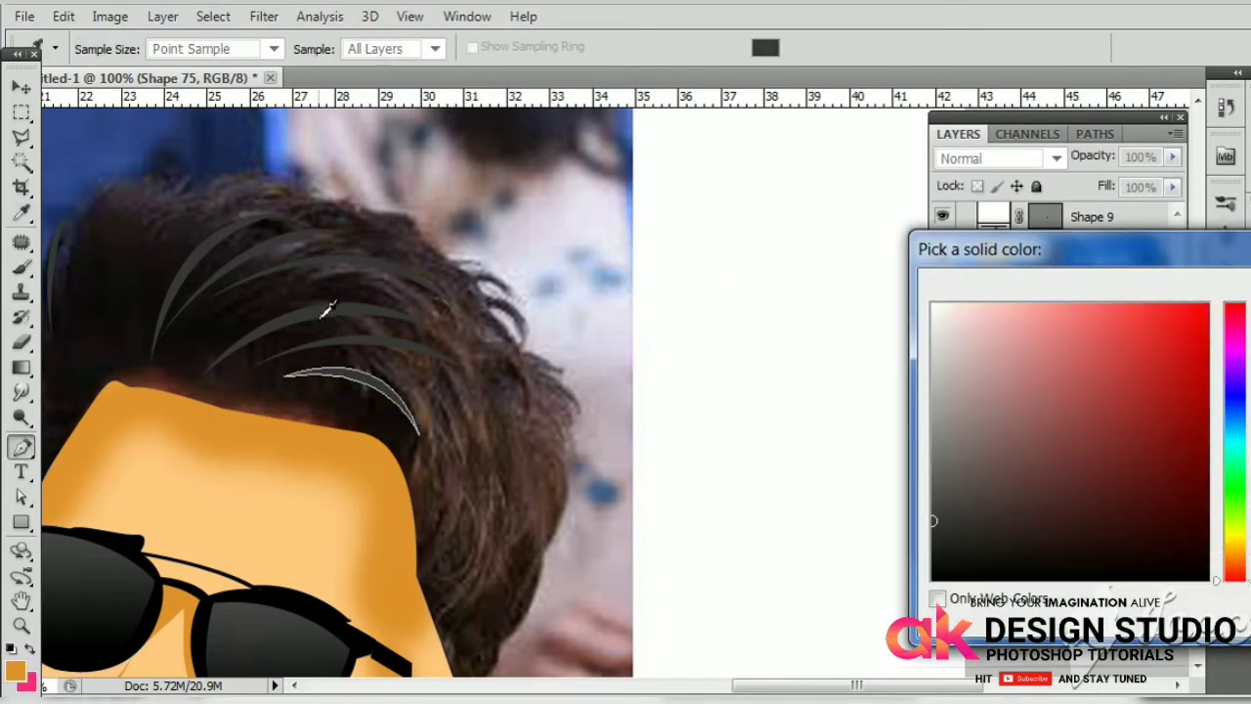
{"action": "key", "text": "Return"}
{"action": "mouse_move", "coordinate": [454, 464]}
{"action": "left_mouse_down"}
{"action": "mouse_move", "coordinate": [396, 354]}
{"action": "mouse_move", "coordinate": [422, 479]}
{"action": "left_mouse_up"}
{"action": "left_click", "coordinate": [238, 277]}
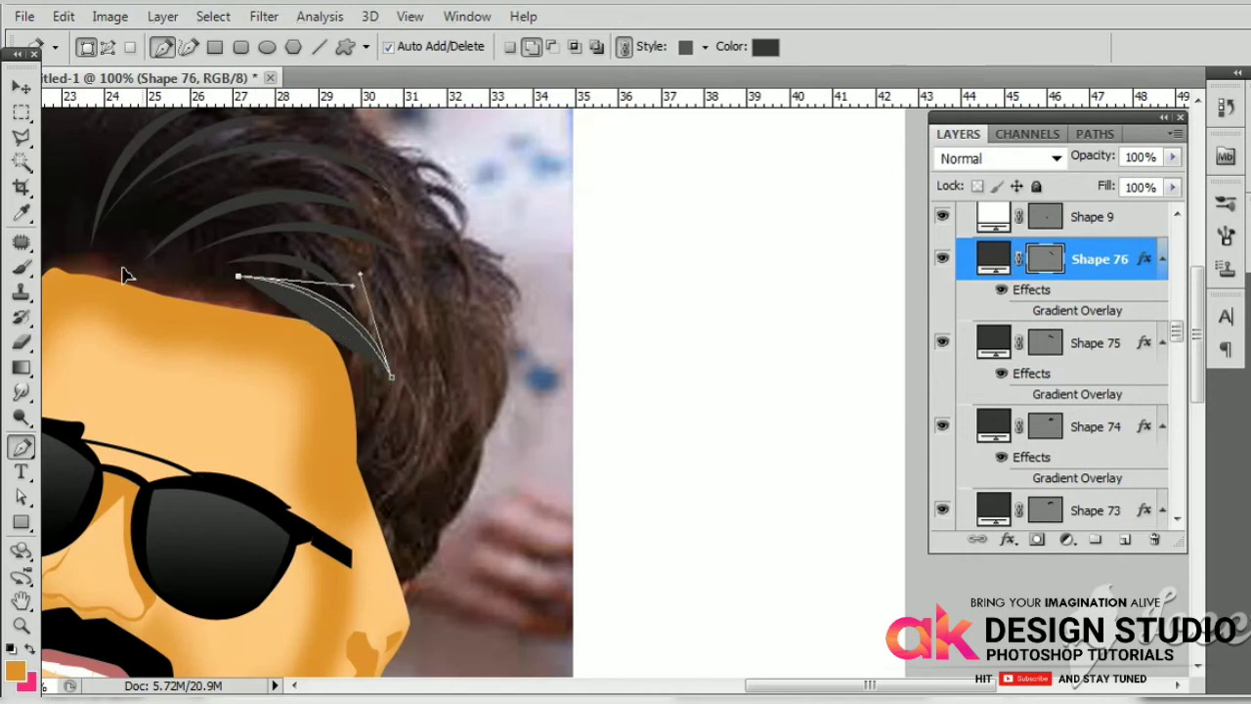
{"action": "key", "text": "Return"}
Step: Draw two crescent strands curving down the head's side toward the temple and sunglasses
{"action": "left_click", "coordinate": [361, 275]}
{"action": "left_click_drag", "start_coordinate": [370, 451], "coordinate": [325, 535]}
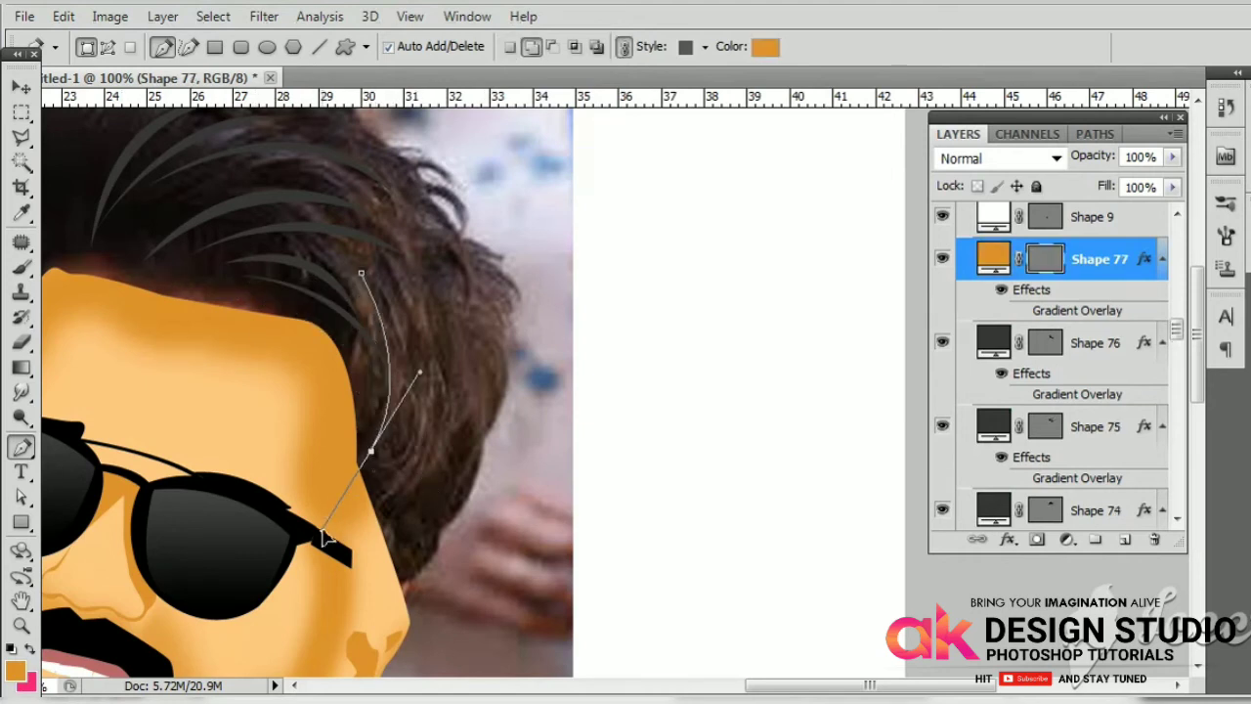
{"action": "left_click", "coordinate": [360, 276]}
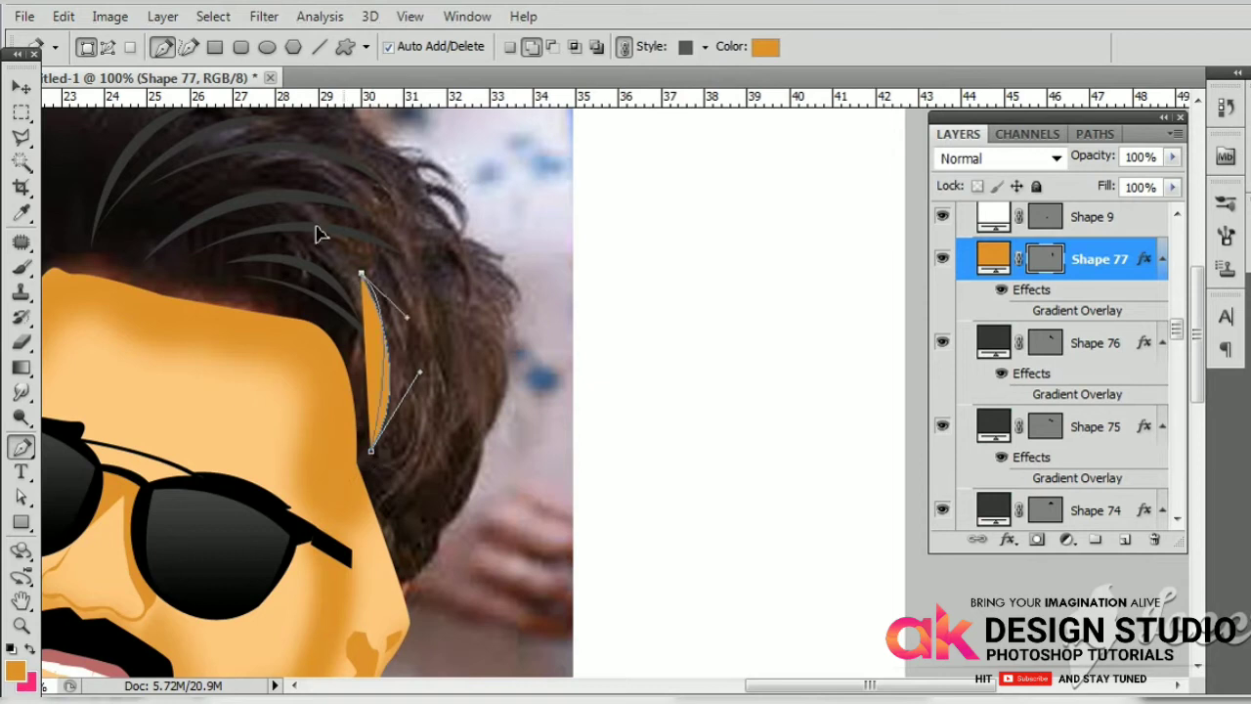
{"action": "key", "text": "Return"}
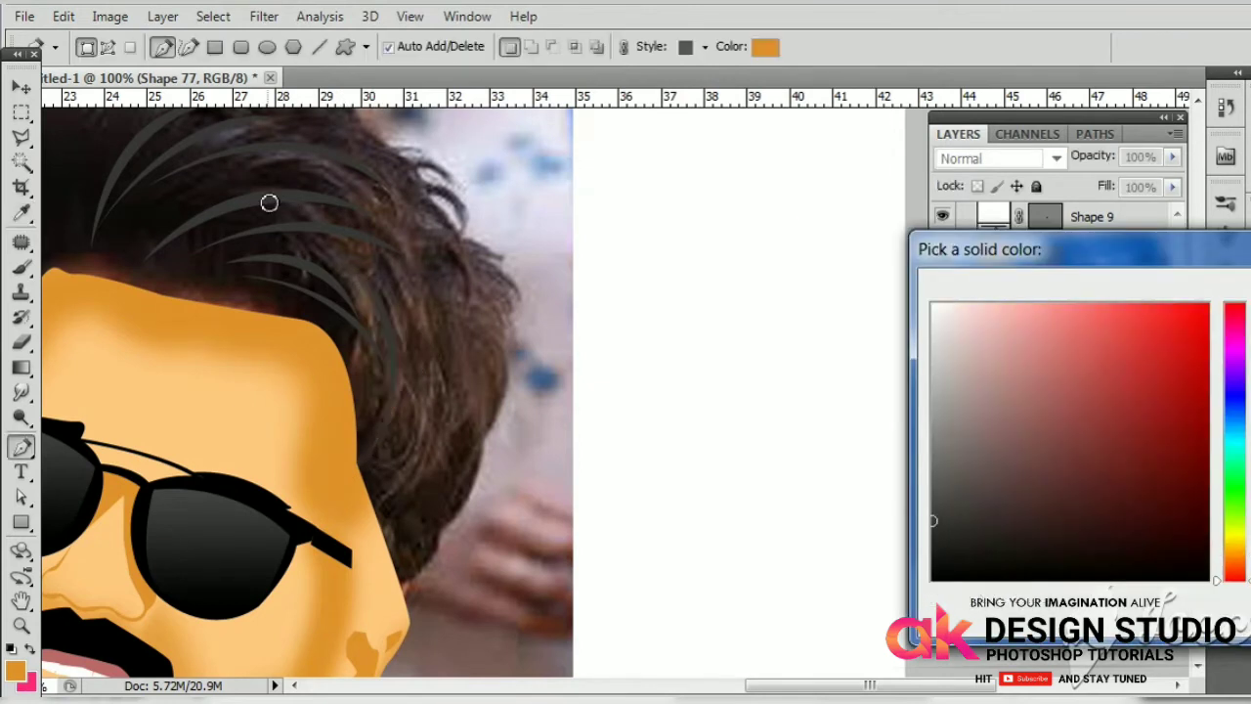
{"action": "left_click", "coordinate": [381, 278]}
{"action": "left_click_drag", "start_coordinate": [405, 486], "coordinate": [363, 589]}
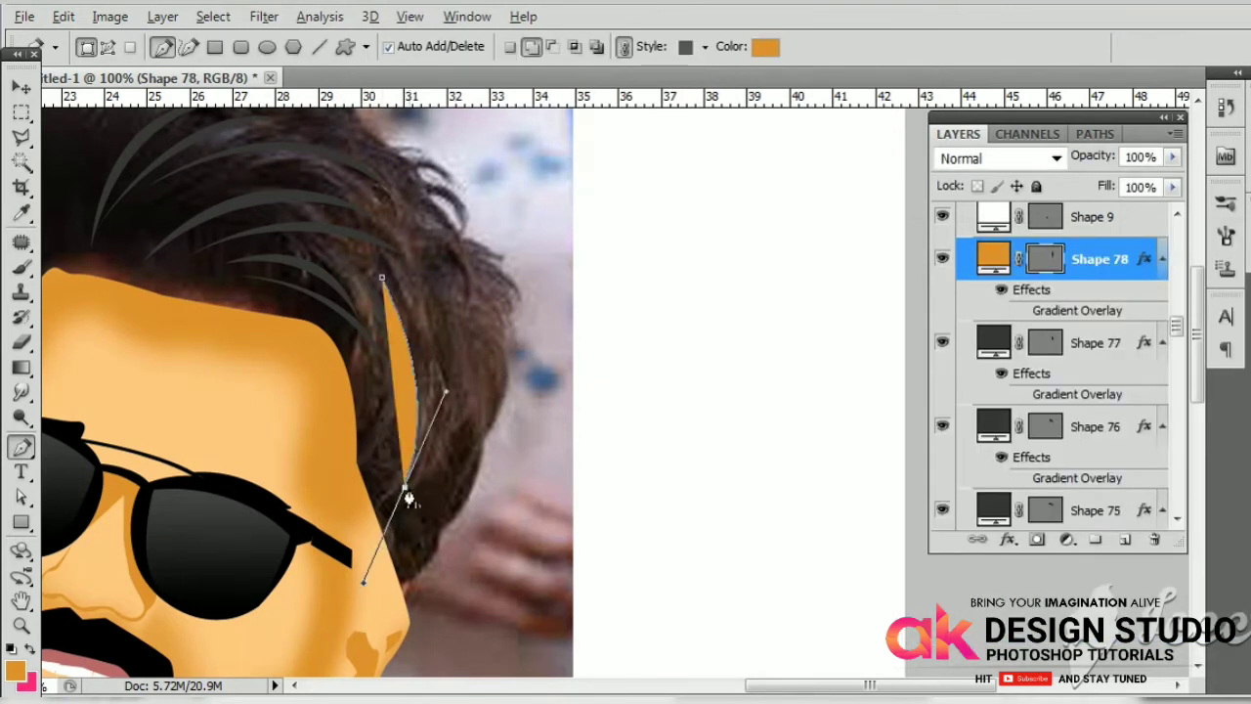
{"action": "left_click", "coordinate": [381, 277]}
{"action": "key", "text": "Return"}
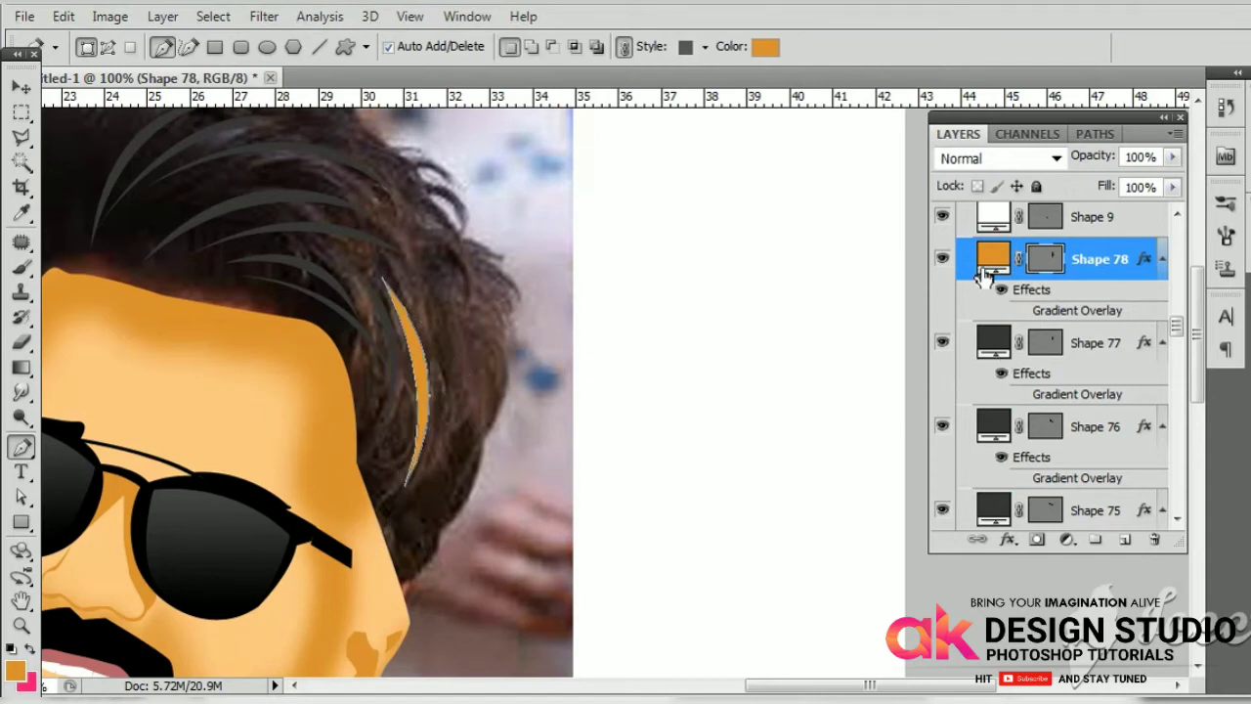
Step: Recolour Shape 78 from orange to the sampled dark grey and zoom out to 66.7%
{"action": "double_click", "coordinate": [991, 257]}
{"action": "left_click", "coordinate": [267, 198]}
{"action": "key", "text": "Return"}
{"action": "key", "text": "ctrl+minus"}
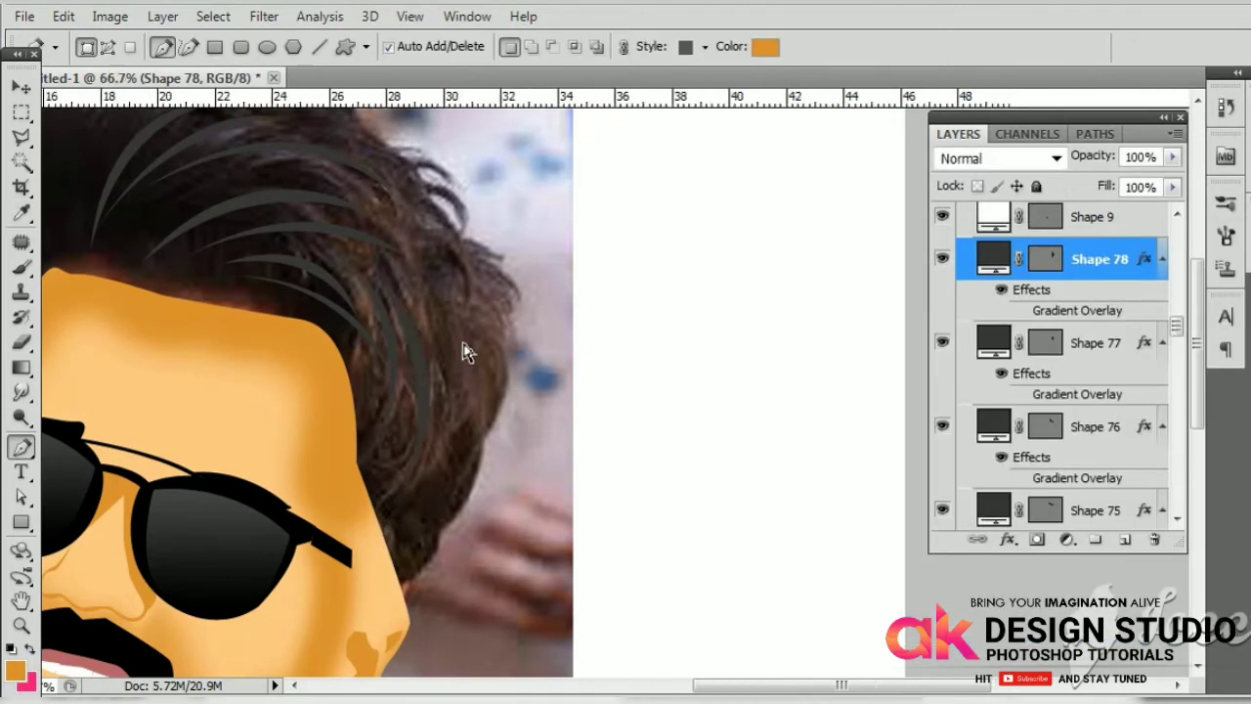
Step: Draw a curved strand above the forehead and fill it with sampled dark grey
{"action": "left_click_drag", "start_coordinate": [195, 373], "coordinate": [247, 431]}
{"action": "left_click", "coordinate": [297, 354]}
{"action": "left_click_drag", "start_coordinate": [316, 252], "coordinate": [357, 208]}
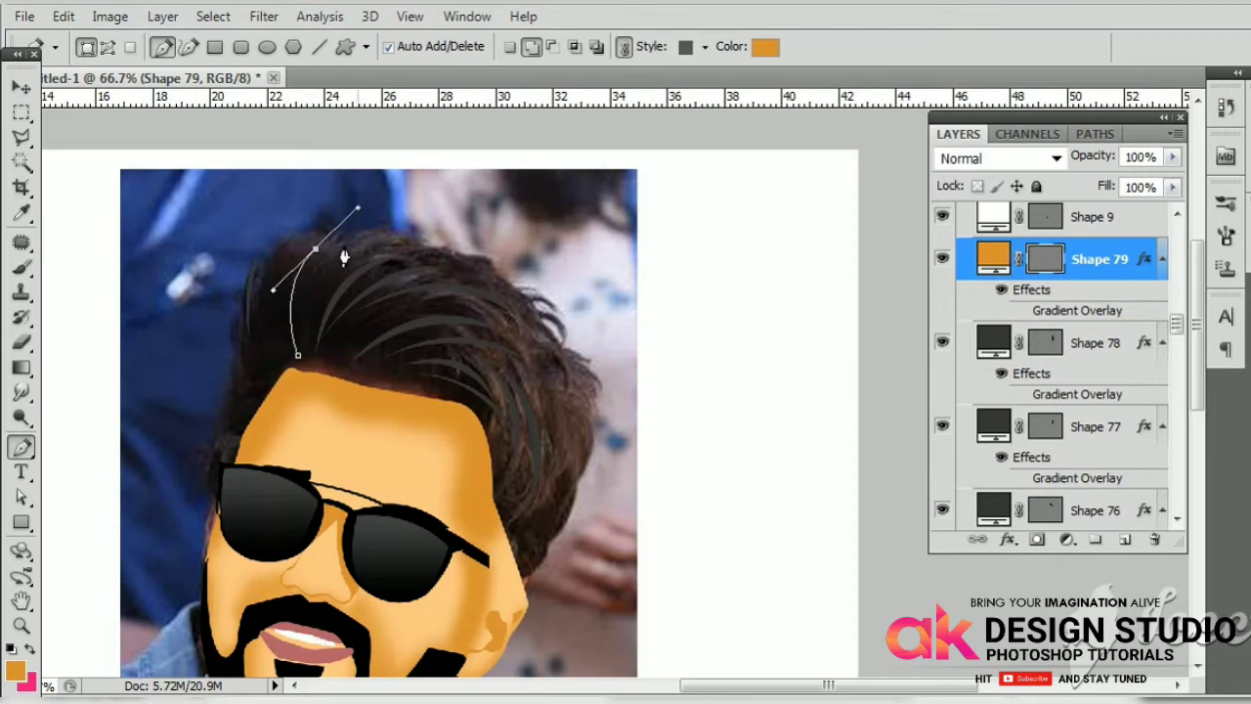
{"action": "left_click", "coordinate": [356, 246]}
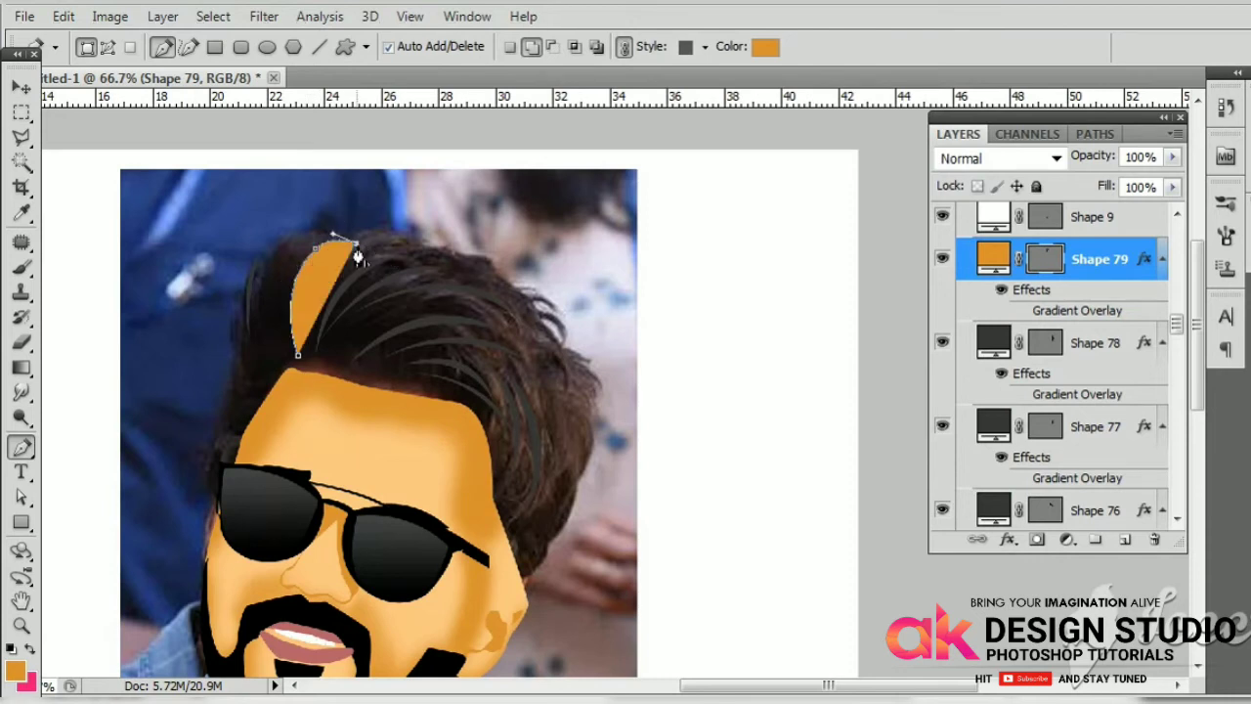
{"action": "key", "text": "Return"}
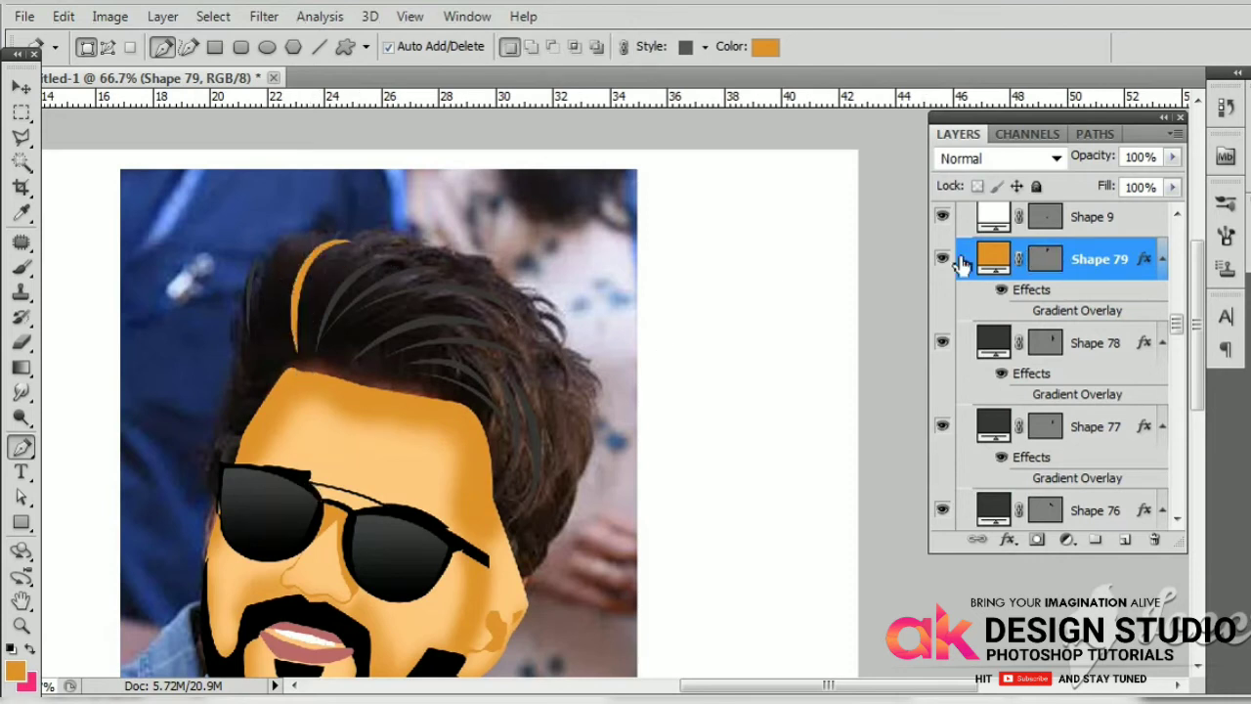
{"action": "double_click", "coordinate": [992, 258]}
{"action": "left_click", "coordinate": [430, 316]}
{"action": "key", "text": "Return"}
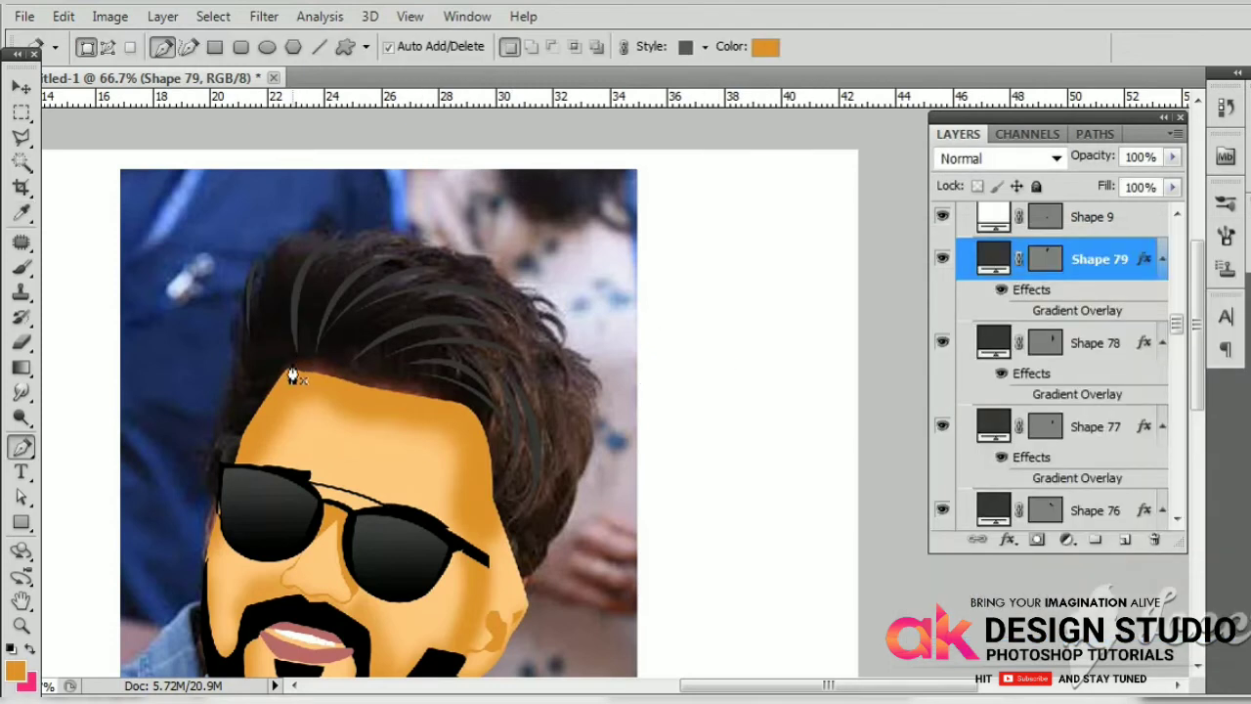
Step: Add two dark grey strands near the forehead and along the left hairline
{"action": "left_click", "coordinate": [286, 367]}
{"action": "left_click_drag", "start_coordinate": [275, 266], "coordinate": [305, 200]}
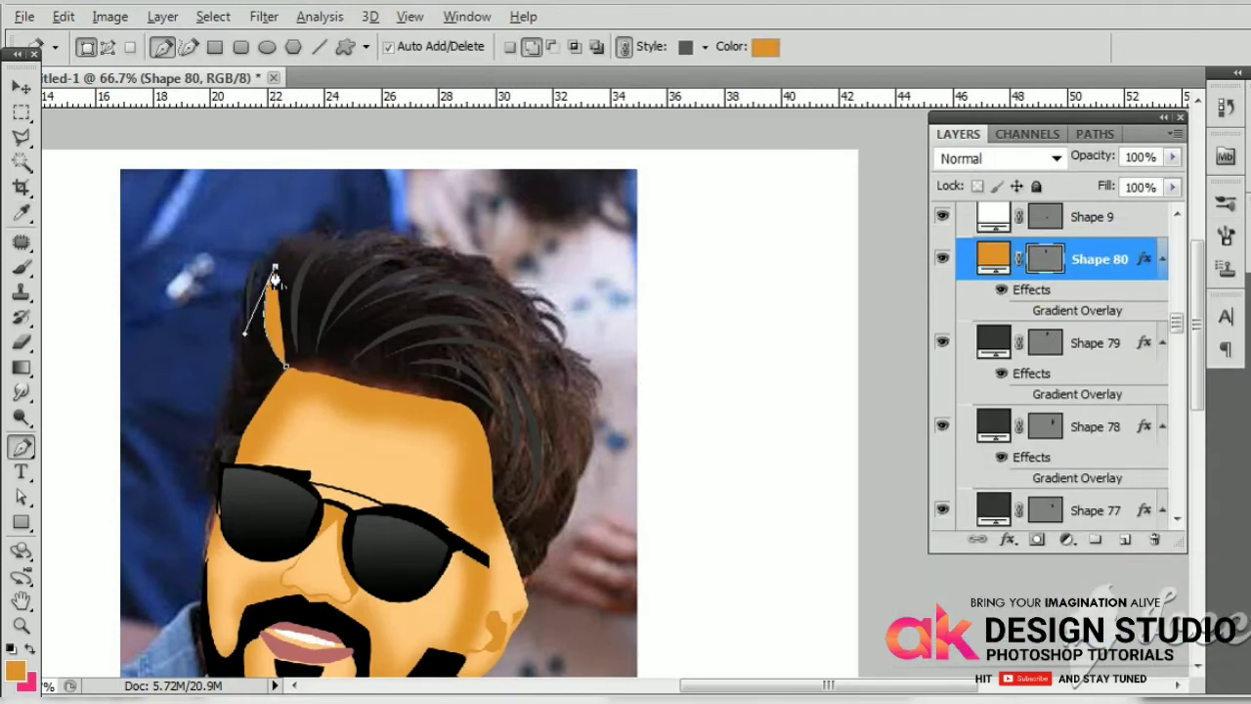
{"action": "key", "text": "Return"}
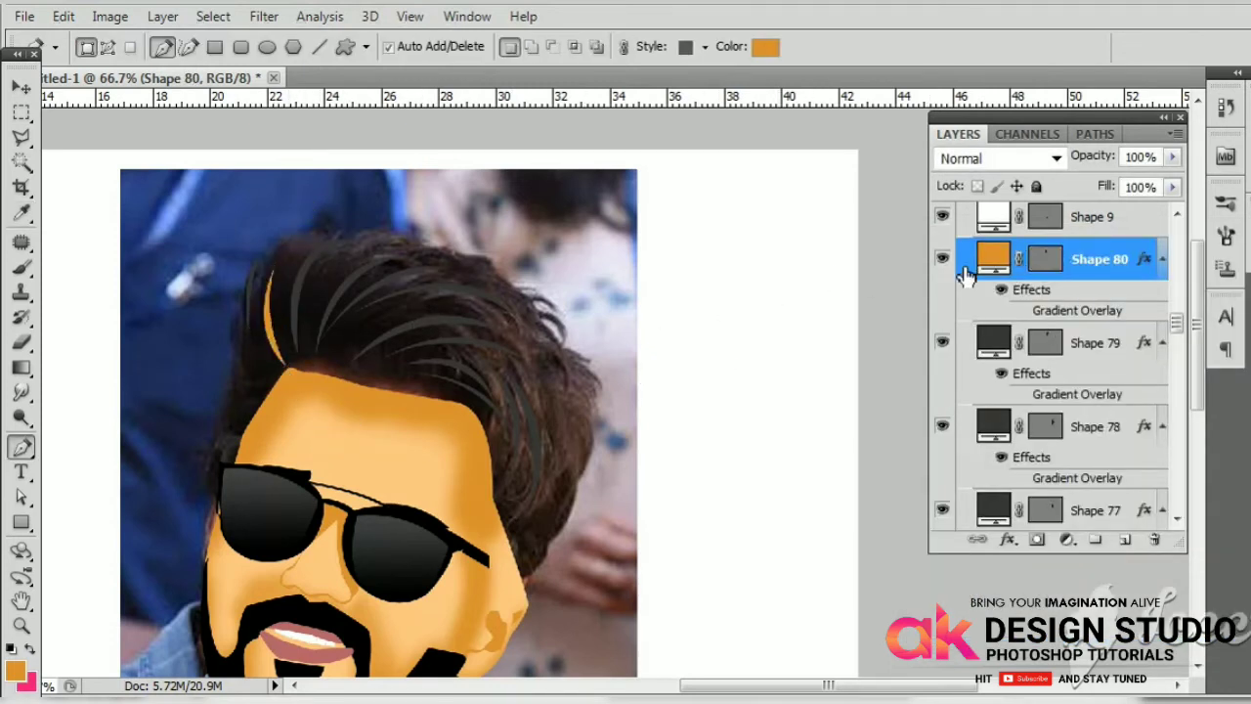
{"action": "double_click", "coordinate": [993, 258]}
{"action": "left_click", "coordinate": [303, 302]}
{"action": "key", "text": "Return"}
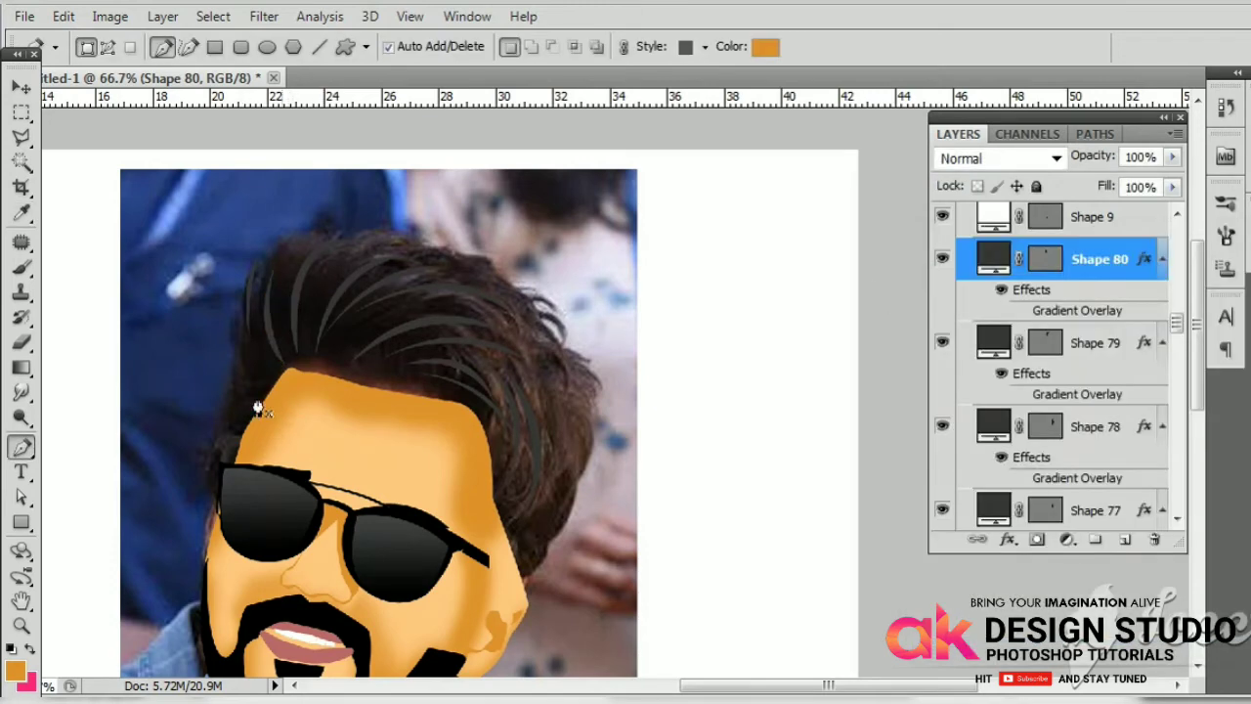
{"action": "left_click", "coordinate": [255, 409]}
{"action": "left_click_drag", "start_coordinate": [246, 334], "coordinate": [264, 274]}
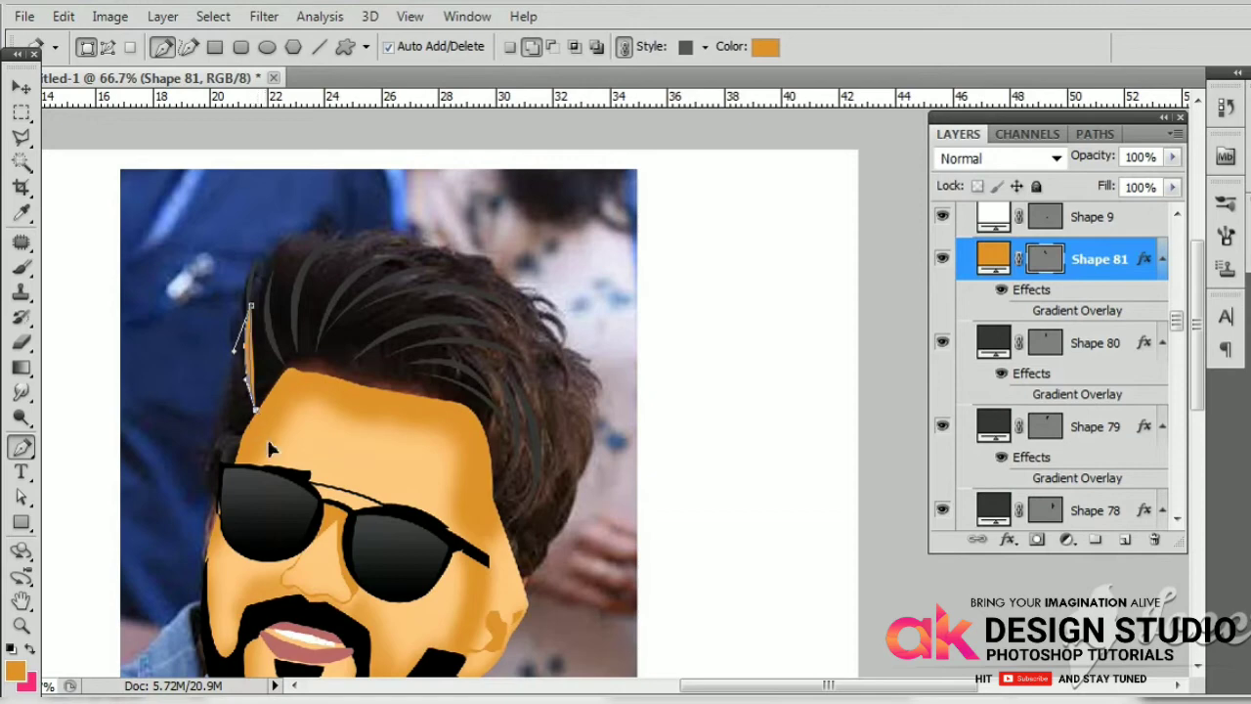
{"action": "key", "text": "Return"}
{"action": "double_click", "coordinate": [993, 260]}
{"action": "left_click", "coordinate": [271, 335]}
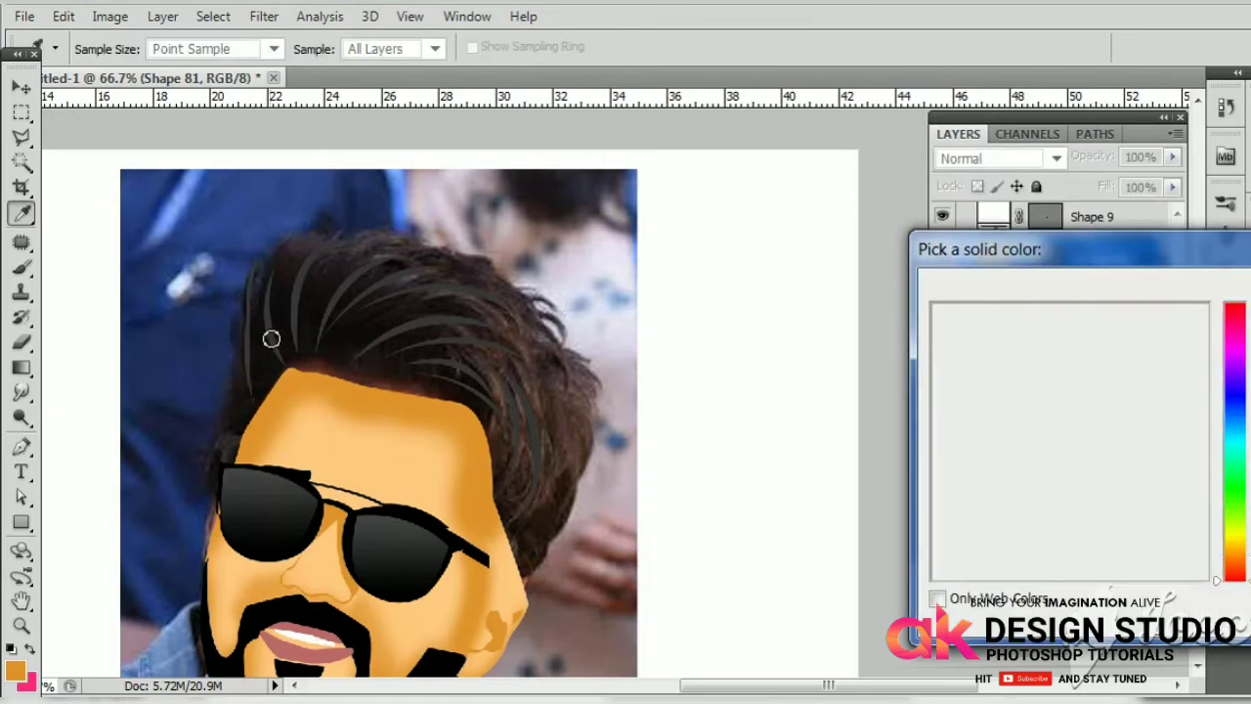
{"action": "key", "text": "Return"}
Step: Set the drawing colour to dark grey and add strands on the left temple and above the sunglasses
{"action": "left_click", "coordinate": [19, 674]}
{"action": "left_click", "coordinate": [295, 295]}
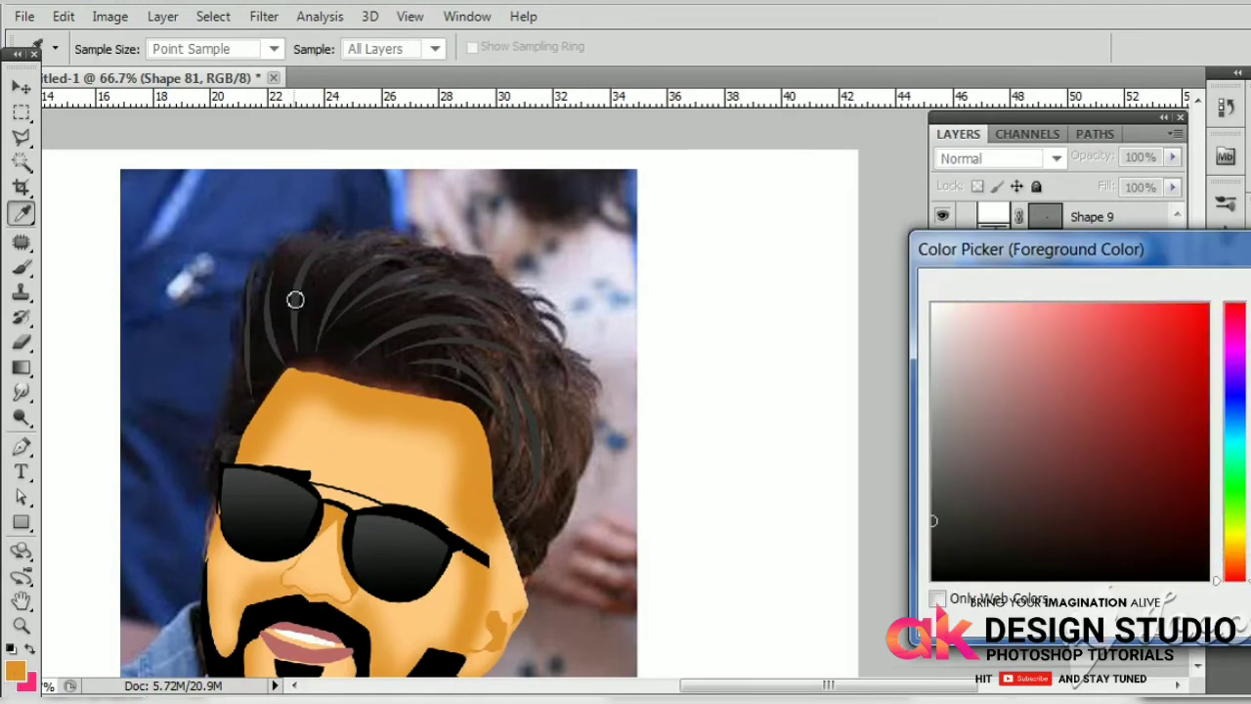
{"action": "key", "text": "Return"}
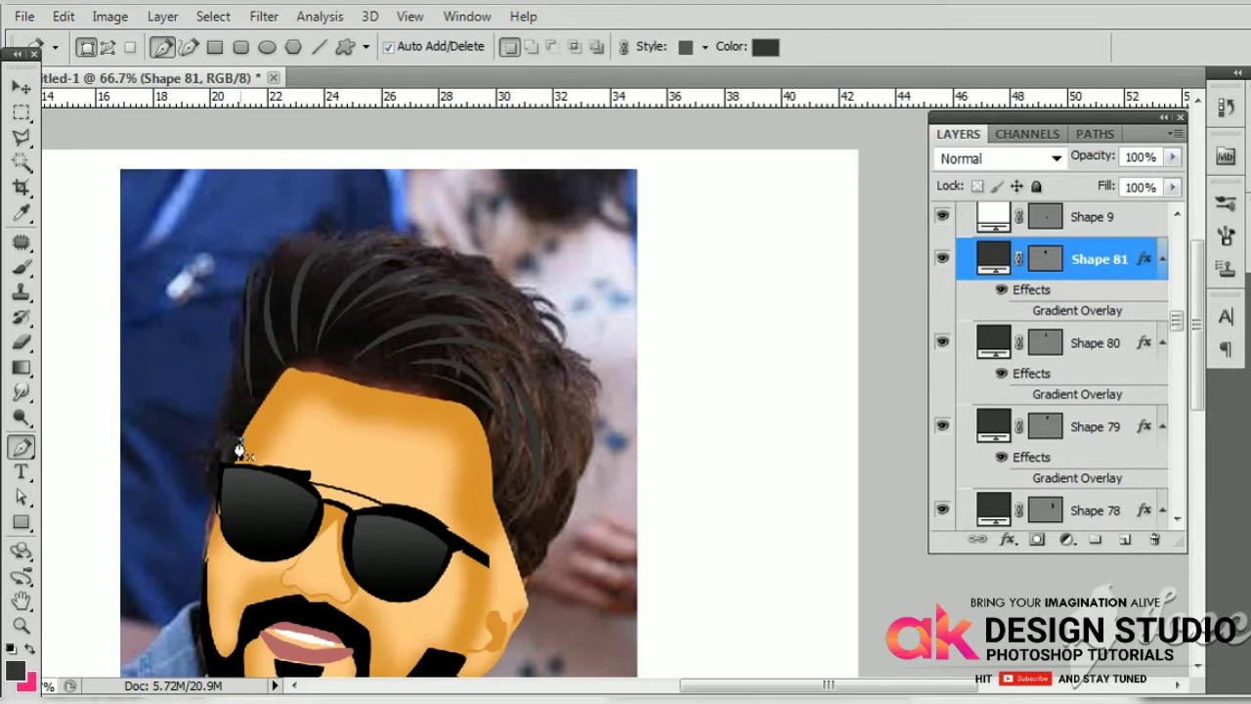
{"action": "left_click", "coordinate": [240, 441]}
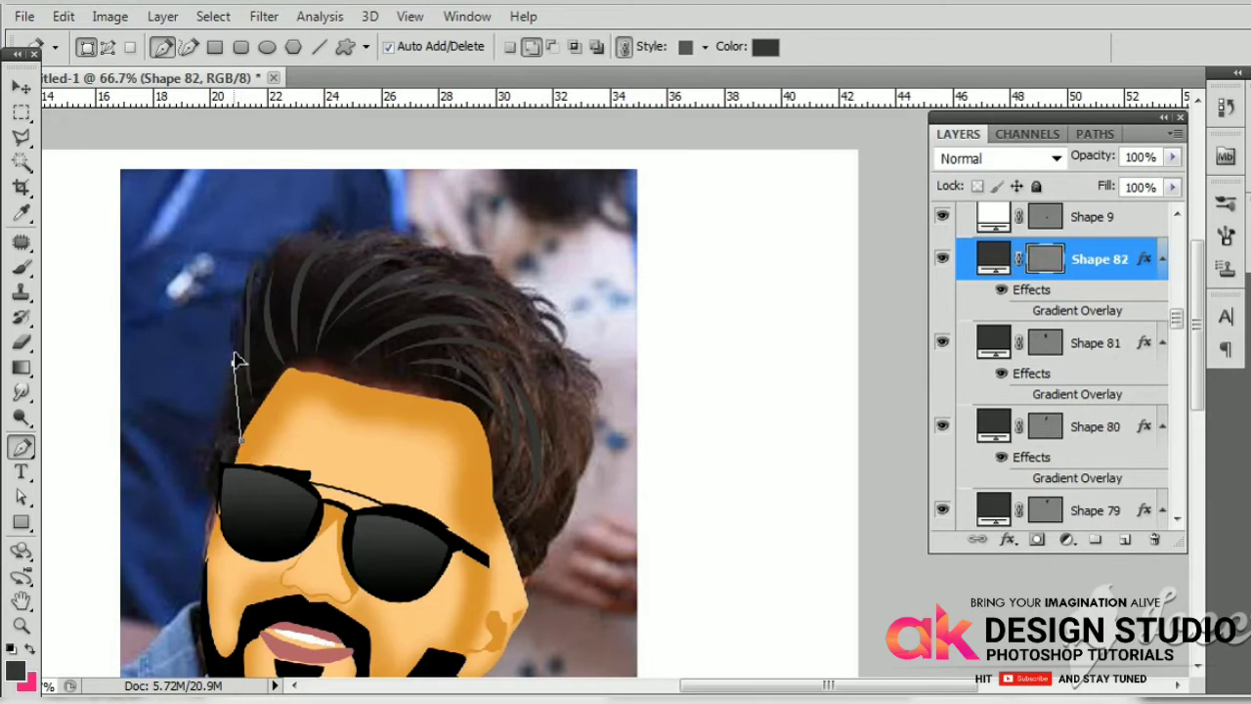
{"action": "key", "text": "Return"}
{"action": "left_click", "coordinate": [226, 475]}
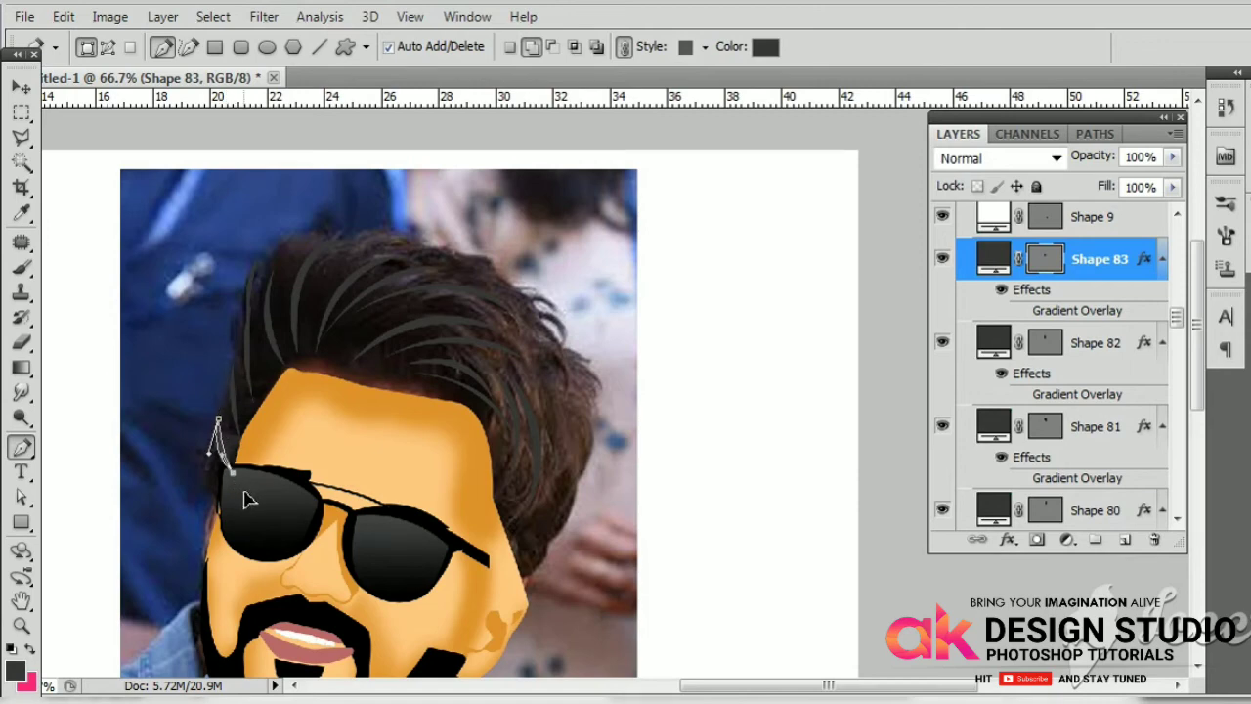
{"action": "key", "text": "Return"}
Step: Draw two strands across the top of the hair and up from the left hairline
{"action": "left_click_drag", "start_coordinate": [433, 469], "coordinate": [378, 473]}
{"action": "key", "text": "ctrl+plus"}
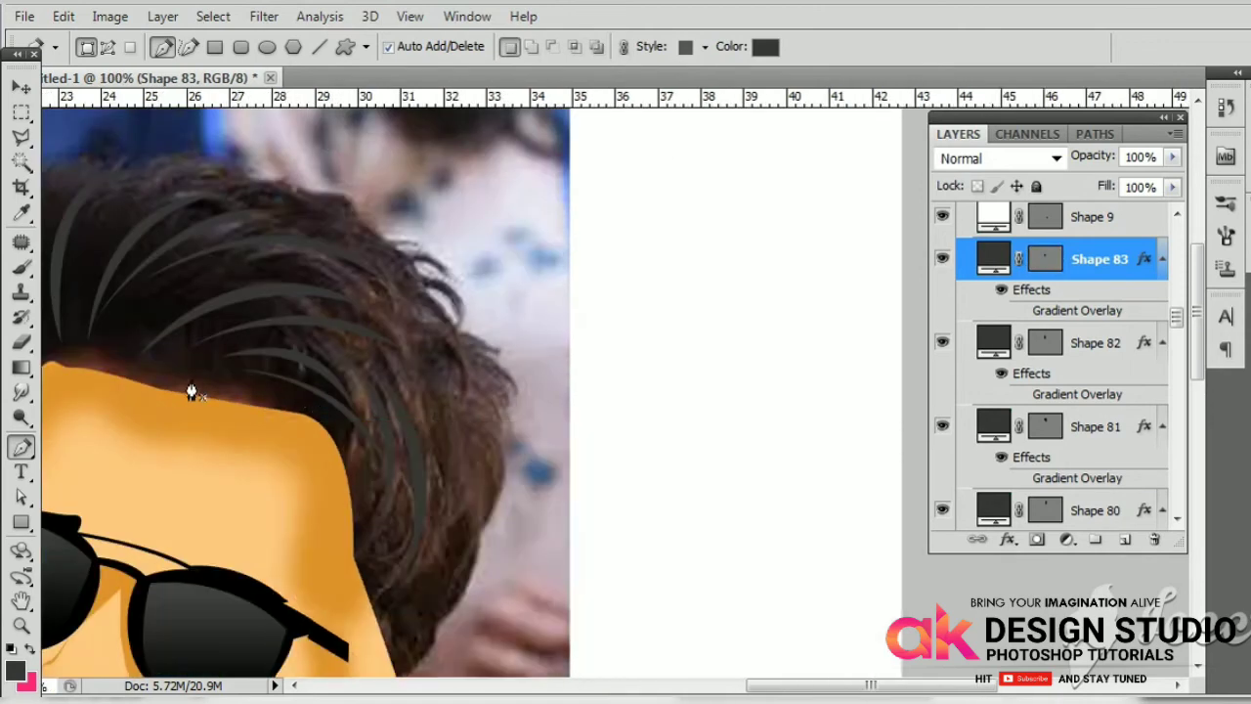
{"action": "left_click", "coordinate": [197, 393]}
{"action": "left_click_drag", "start_coordinate": [329, 305], "coordinate": [444, 310]}
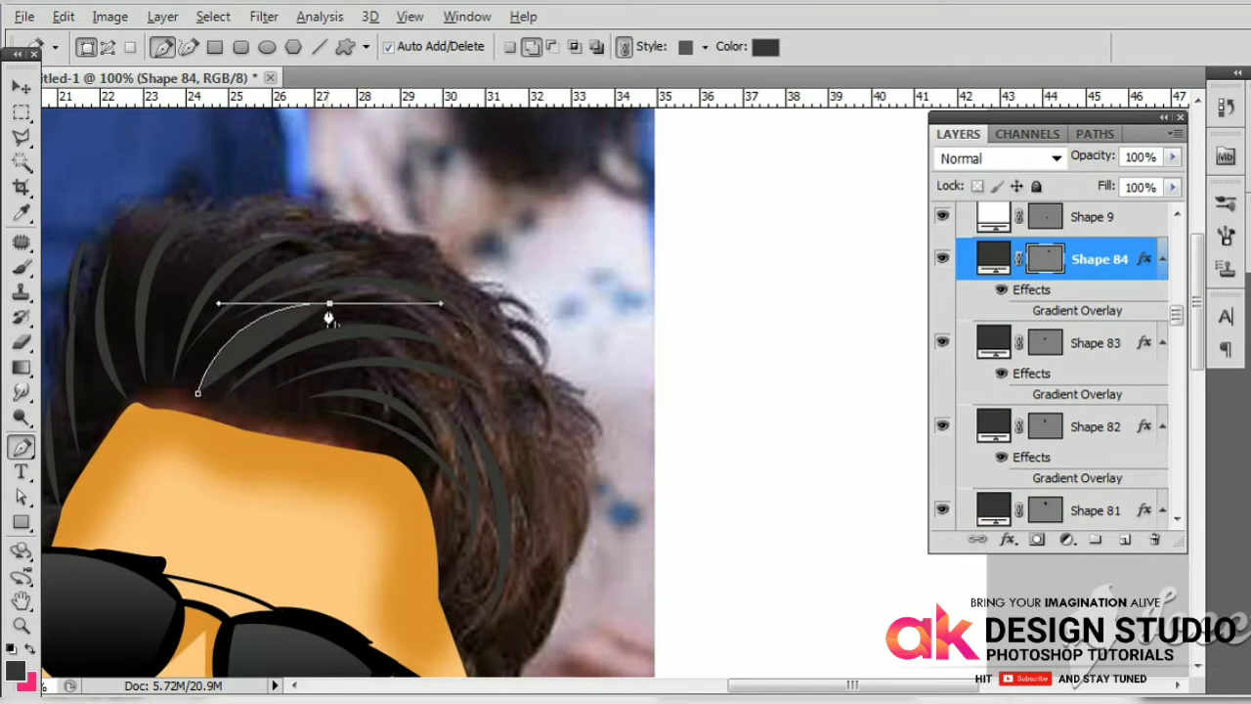
{"action": "key", "text": "Return"}
{"action": "left_click_drag", "start_coordinate": [300, 441], "coordinate": [287, 447]}
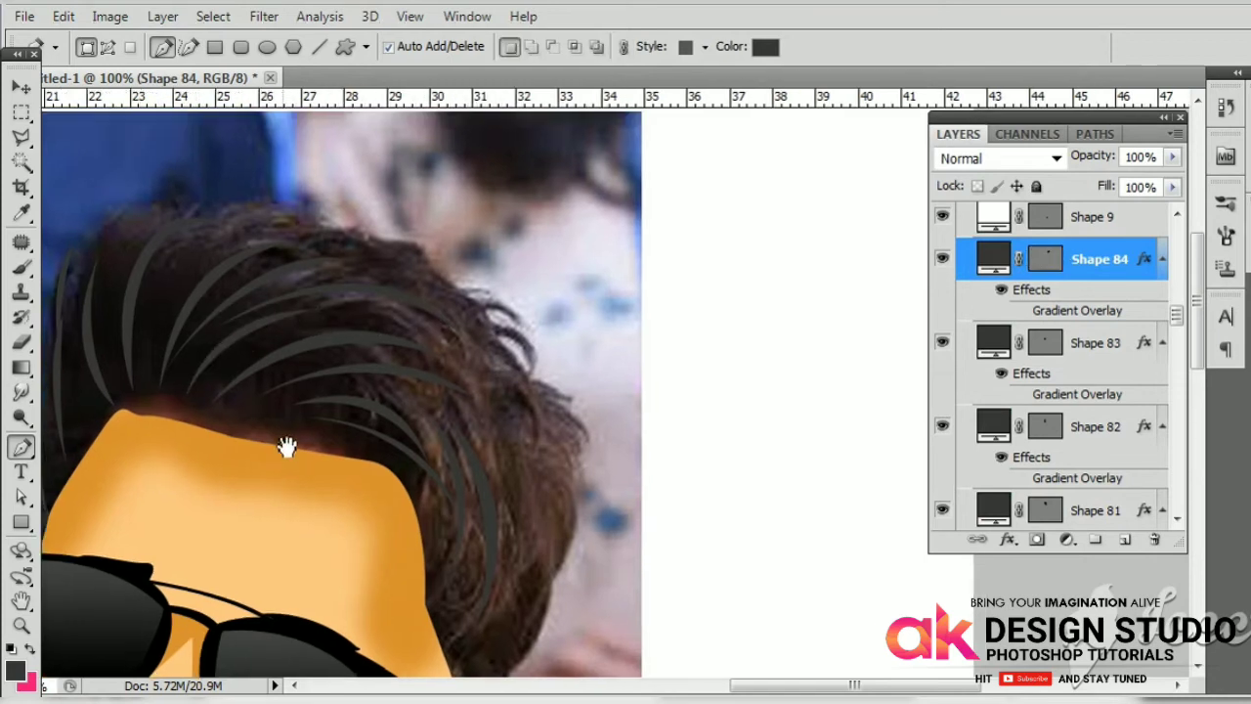
{"action": "left_click", "coordinate": [149, 373]}
{"action": "left_click_drag", "start_coordinate": [203, 234], "coordinate": [286, 206]}
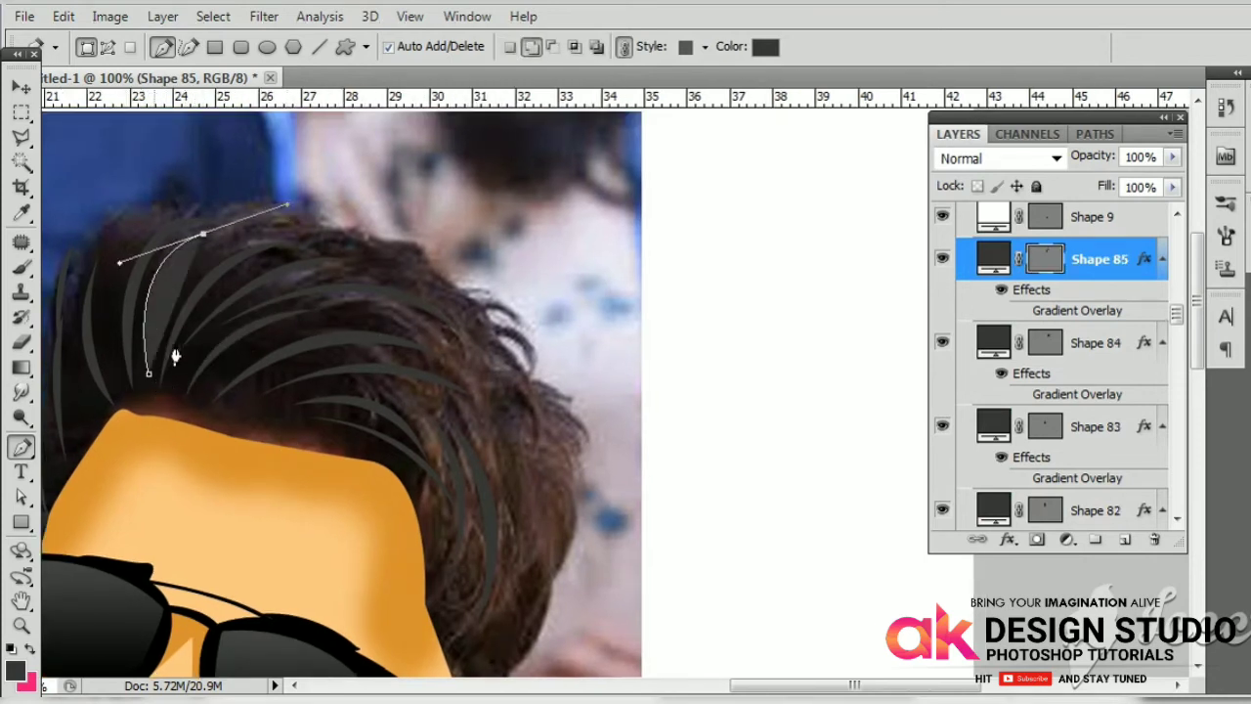
{"action": "key", "text": "Return"}
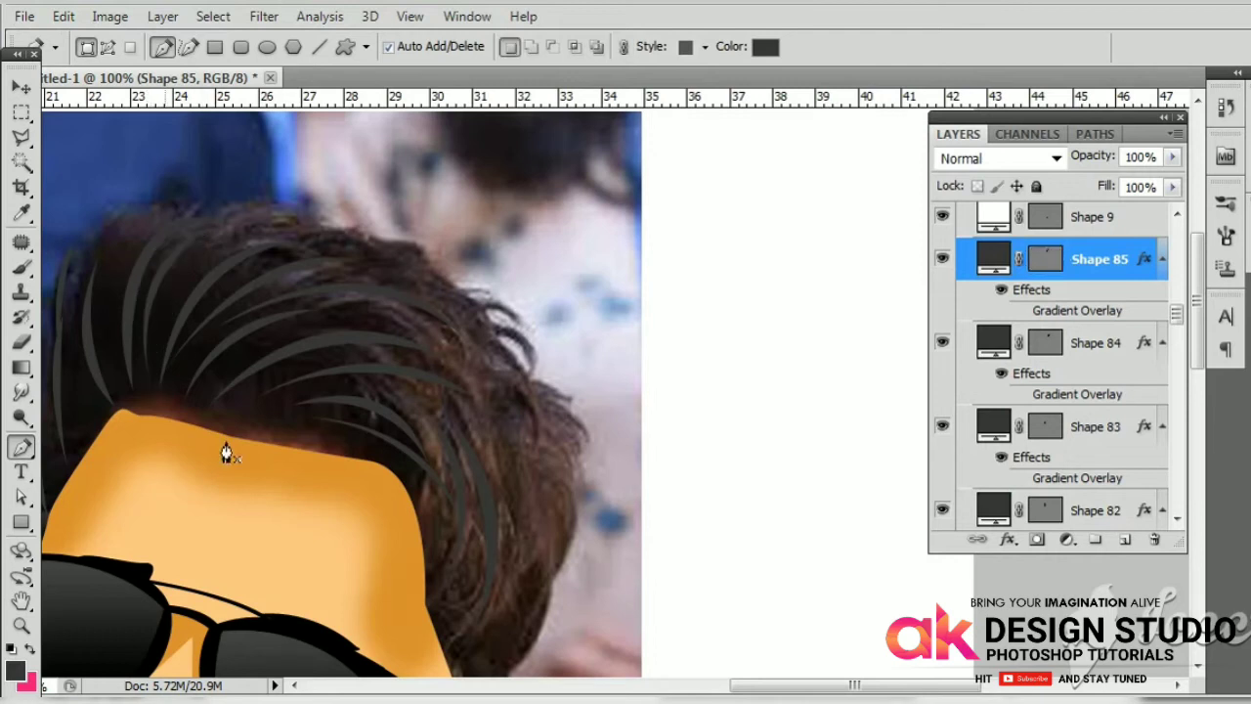
Step: Add two thin strands on the upper left of the hair curving toward the crown
{"action": "left_click_drag", "start_coordinate": [224, 438], "coordinate": [341, 410]}
{"action": "left_click", "coordinate": [241, 355]}
{"action": "left_click_drag", "start_coordinate": [244, 196], "coordinate": [293, 152]}
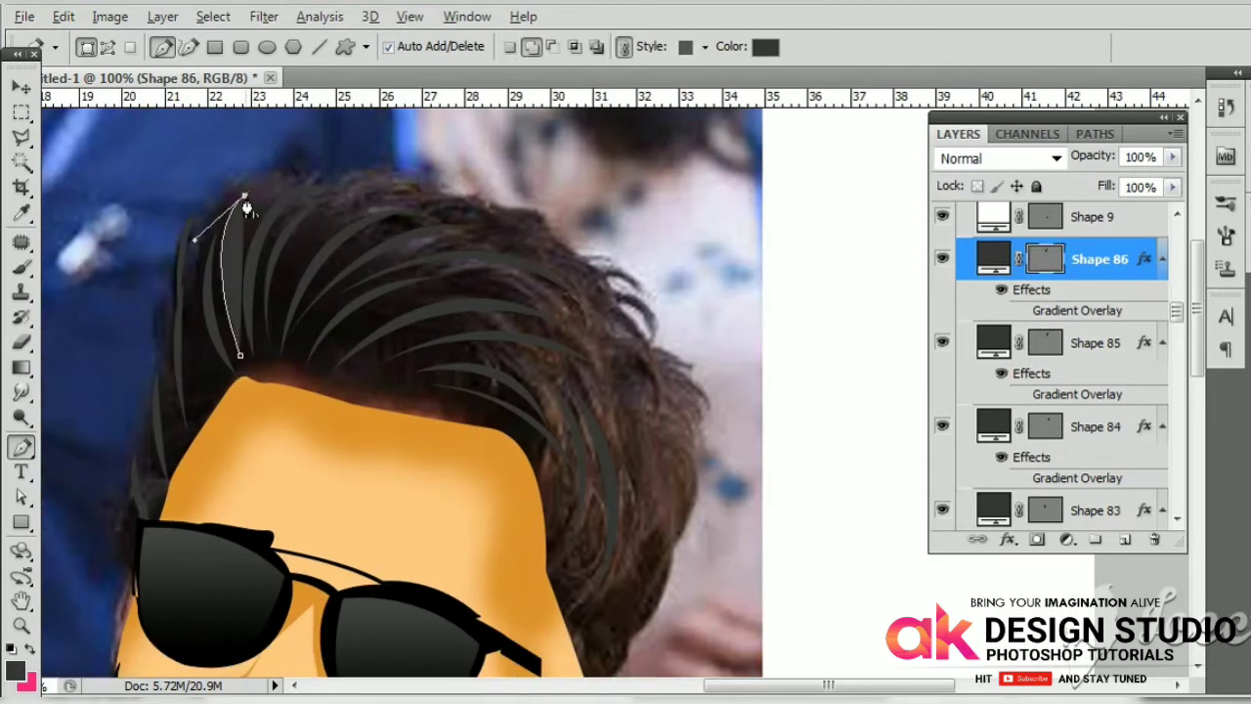
{"action": "key", "text": "Return"}
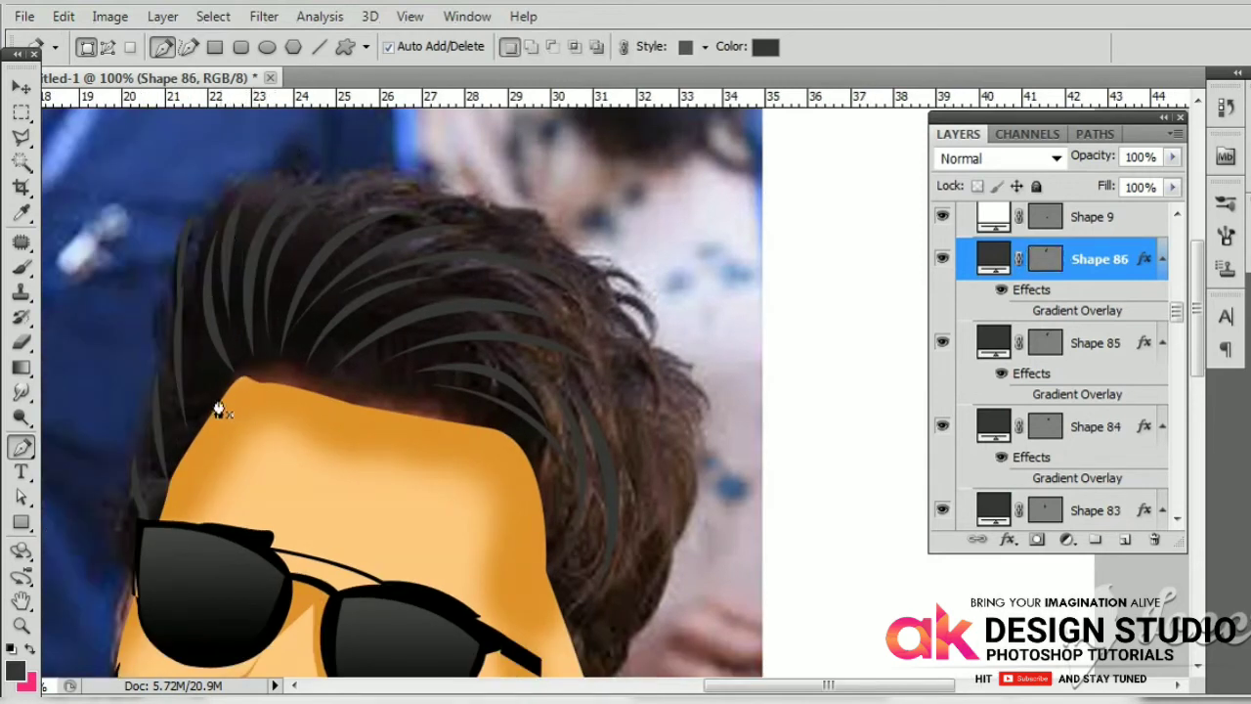
{"action": "left_click", "coordinate": [213, 397]}
{"action": "left_click_drag", "start_coordinate": [197, 246], "coordinate": [232, 154]}
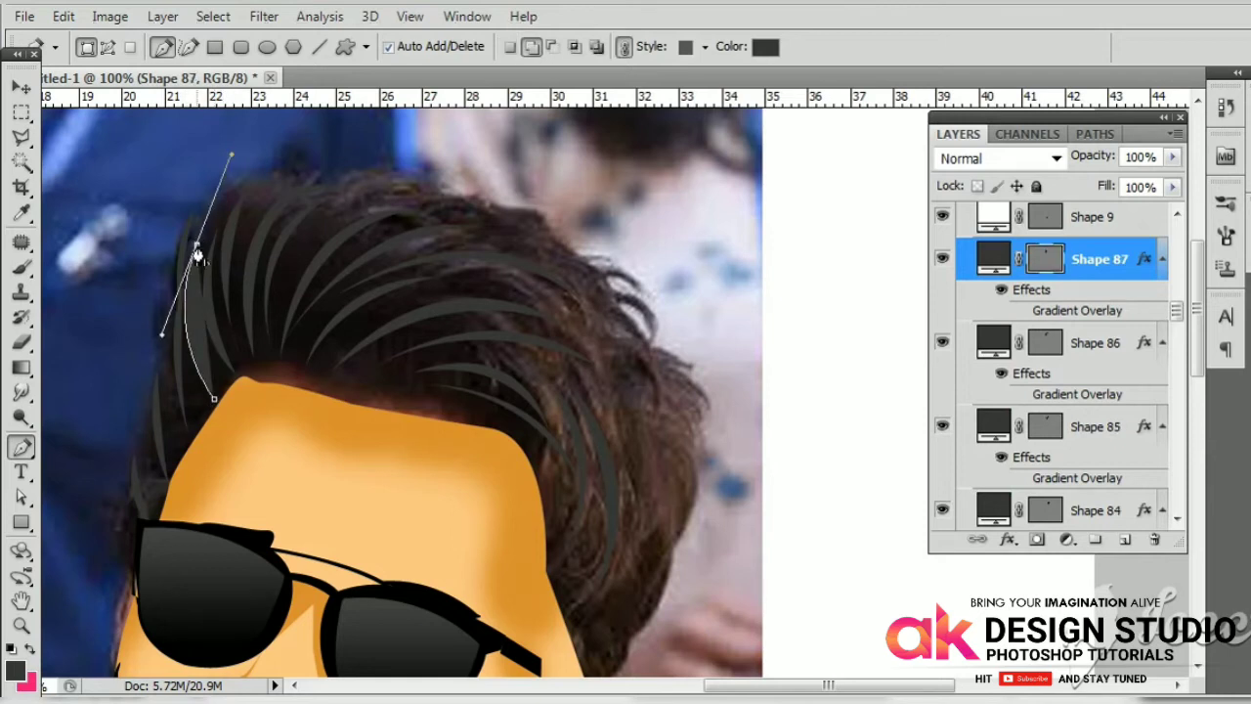
{"action": "key", "text": "Return"}
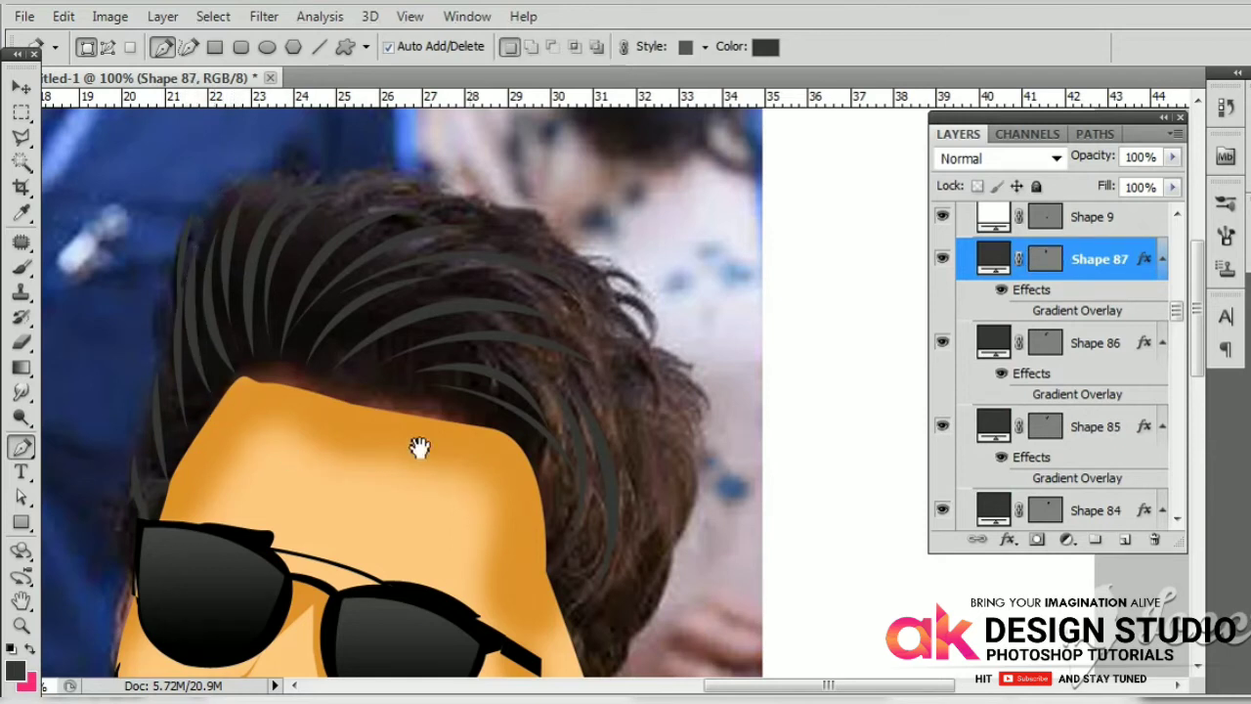
Step: Draw two closed strands curving down the right side of the hair
{"action": "left_click_drag", "start_coordinate": [418, 446], "coordinate": [240, 373]}
{"action": "left_click", "coordinate": [427, 273]}
{"action": "left_click_drag", "start_coordinate": [481, 506], "coordinate": [452, 621]}
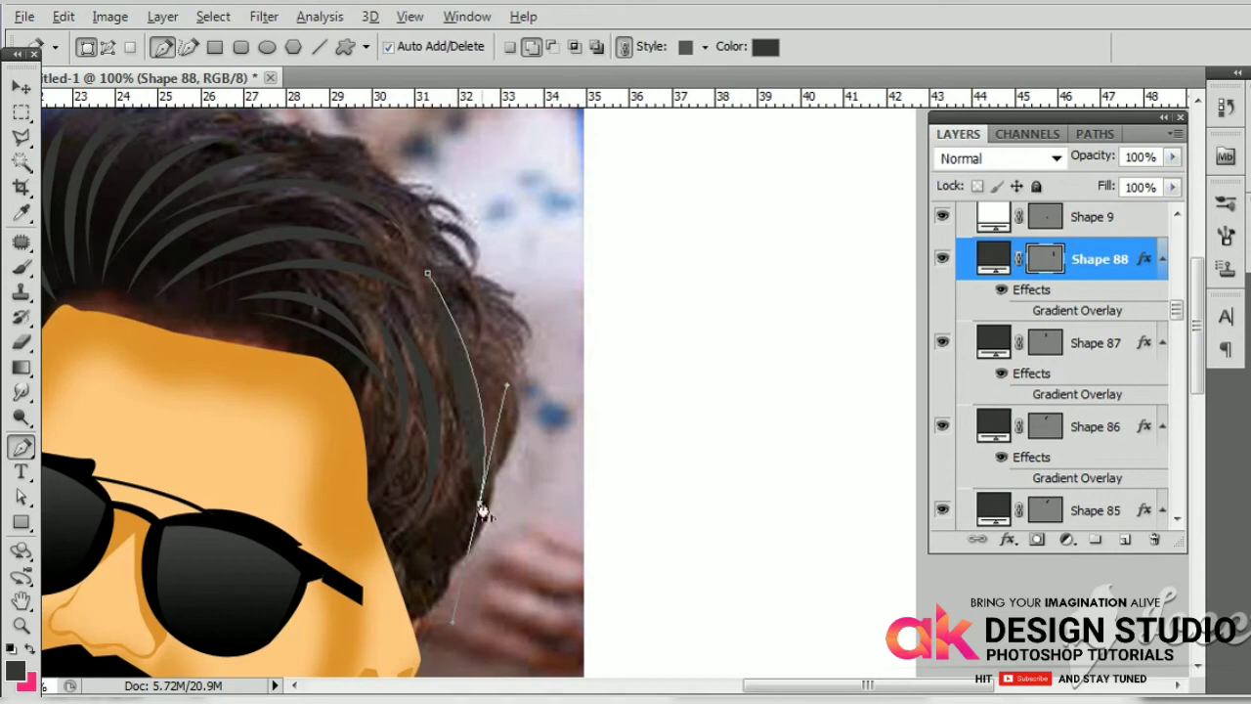
{"action": "left_click", "coordinate": [427, 274]}
{"action": "key", "text": "Return"}
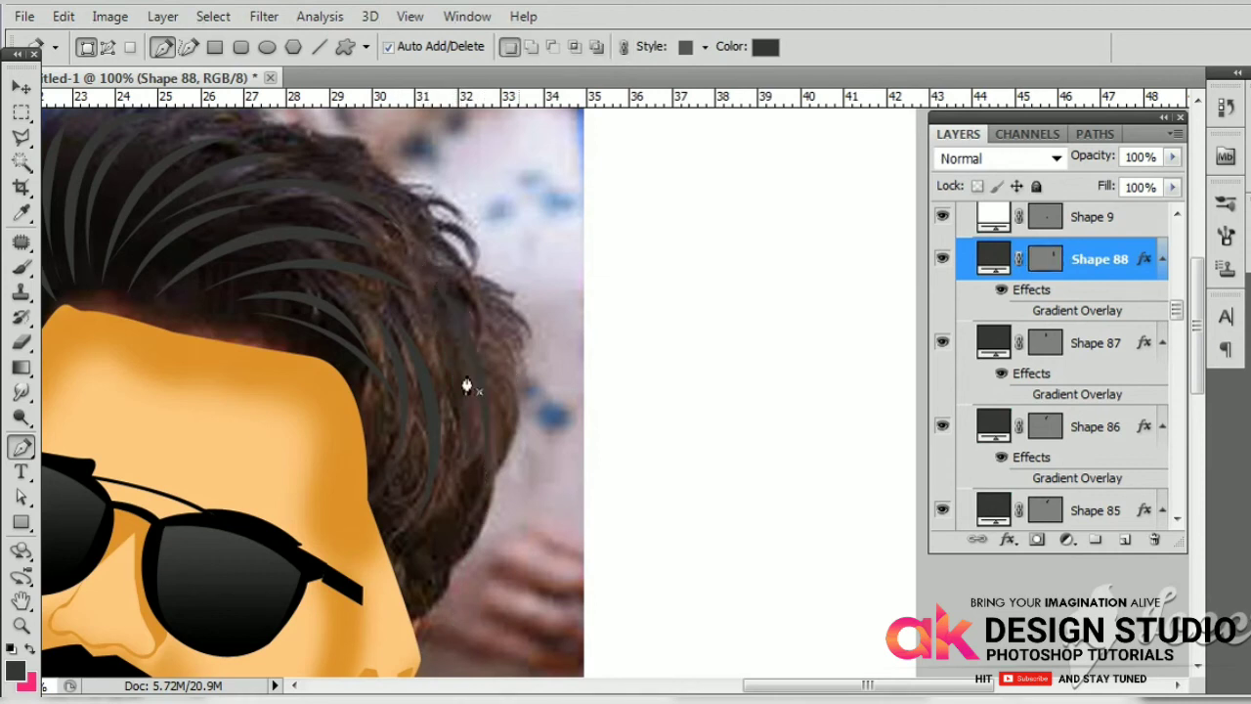
{"action": "left_click_drag", "start_coordinate": [453, 562], "coordinate": [408, 617]}
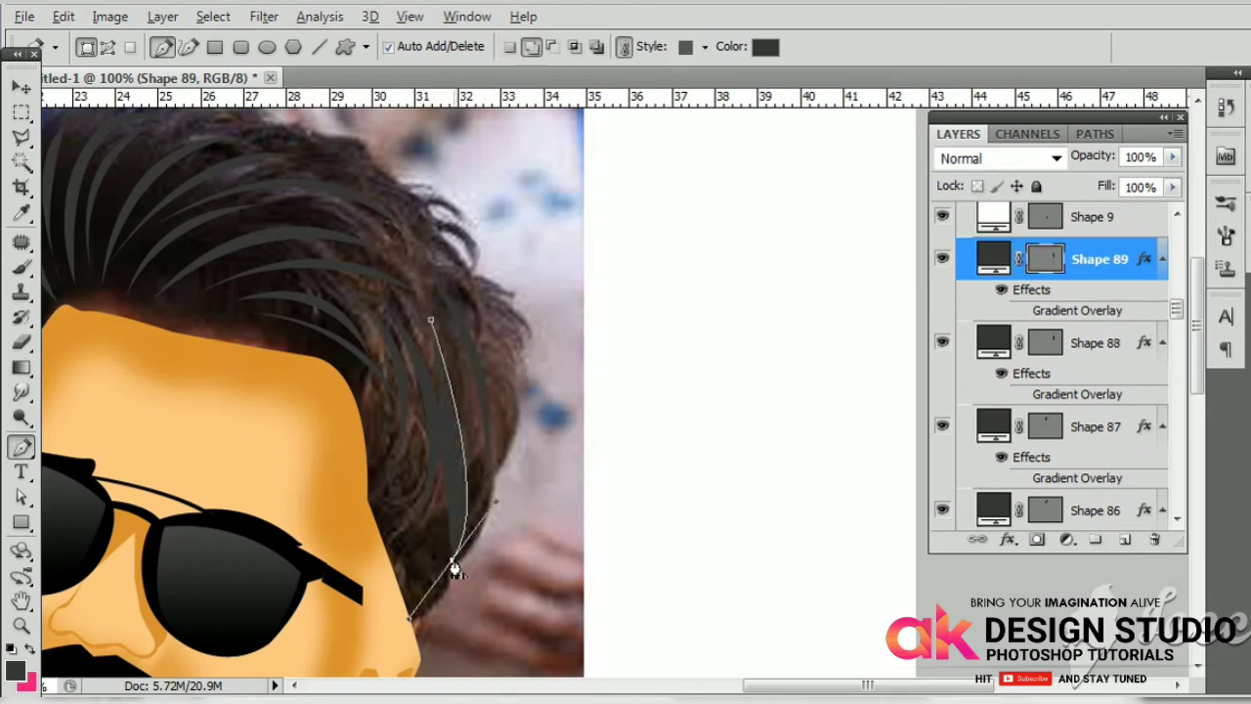
{"action": "left_click", "coordinate": [430, 323]}
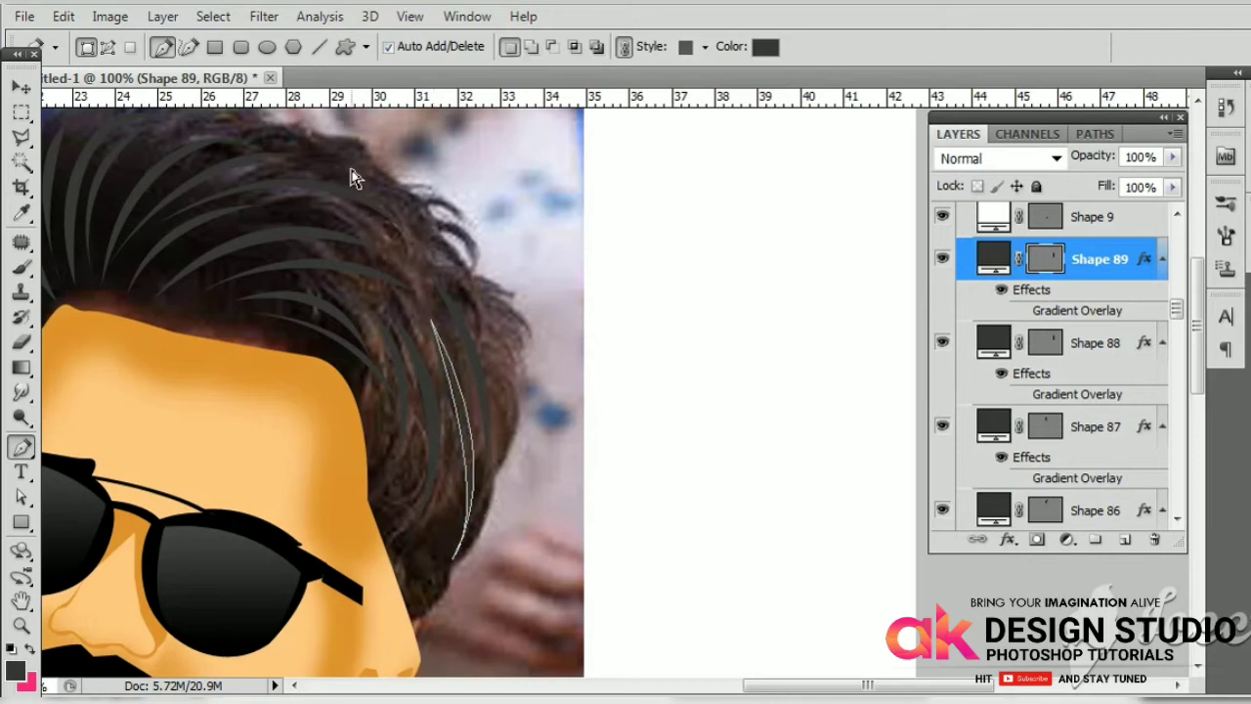
{"action": "key", "text": "Return"}
Step: Add two final strands across the crown and top of the hair, up to Shape 91
{"action": "left_click_drag", "start_coordinate": [486, 380], "coordinate": [530, 473]}
{"action": "left_click", "coordinate": [357, 252]}
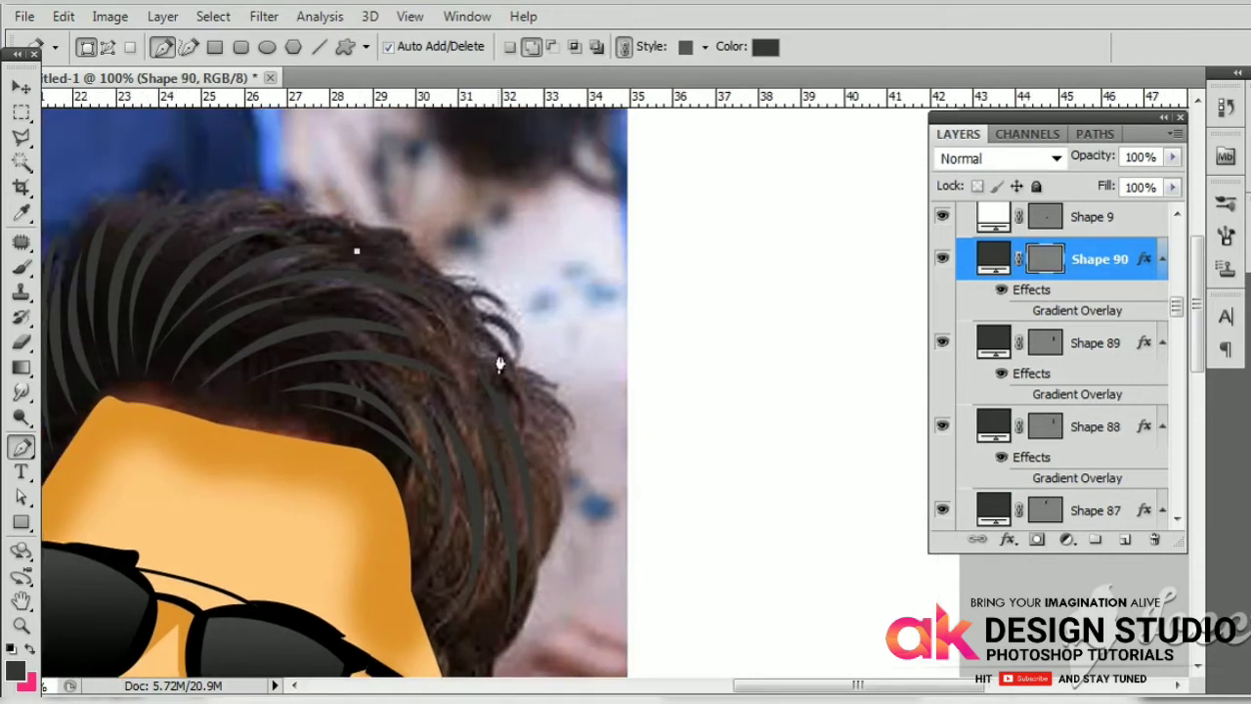
{"action": "left_click_drag", "start_coordinate": [502, 358], "coordinate": [548, 437]}
{"action": "left_click", "coordinate": [357, 252]}
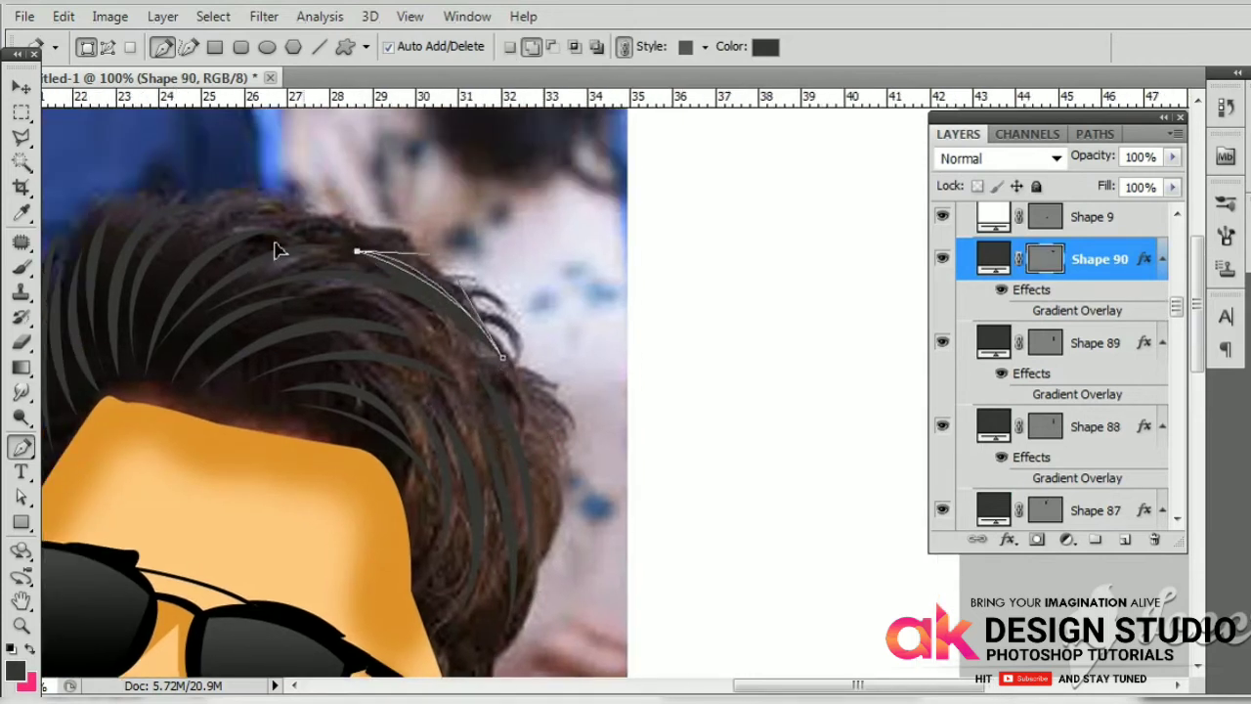
{"action": "key", "text": "Return"}
{"action": "left_click", "coordinate": [158, 275]}
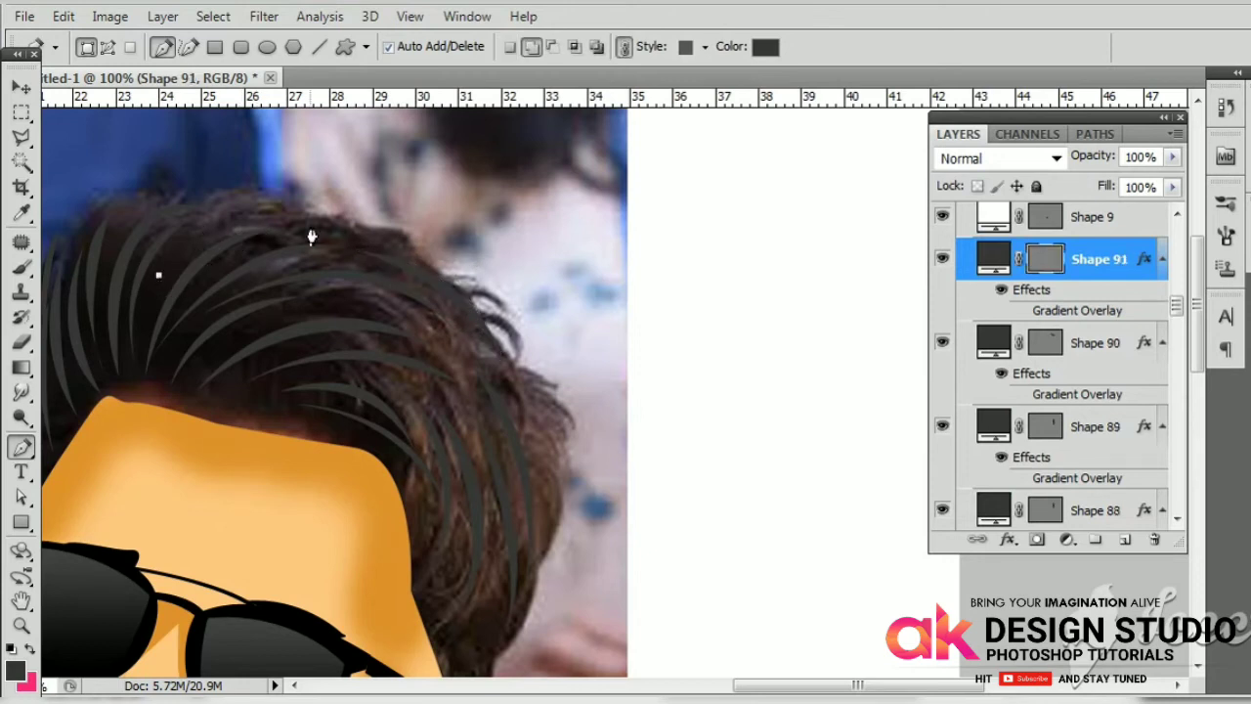
{"action": "left_click_drag", "start_coordinate": [381, 256], "coordinate": [449, 279]}
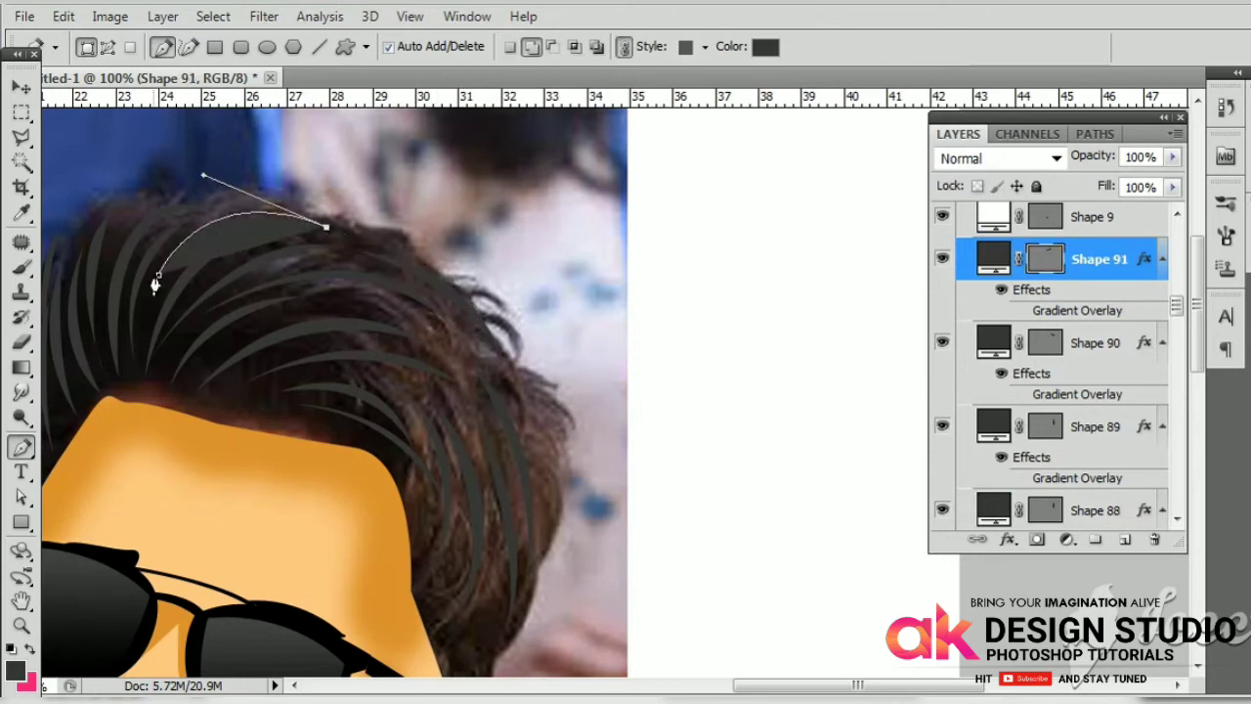
{"action": "key", "text": "Return"}
Step: Zoom out and make the black base hair layer Shape 1 visible
{"action": "key", "text": "ctrl+minus"}
{"action": "key", "text": "ctrl+minus"}
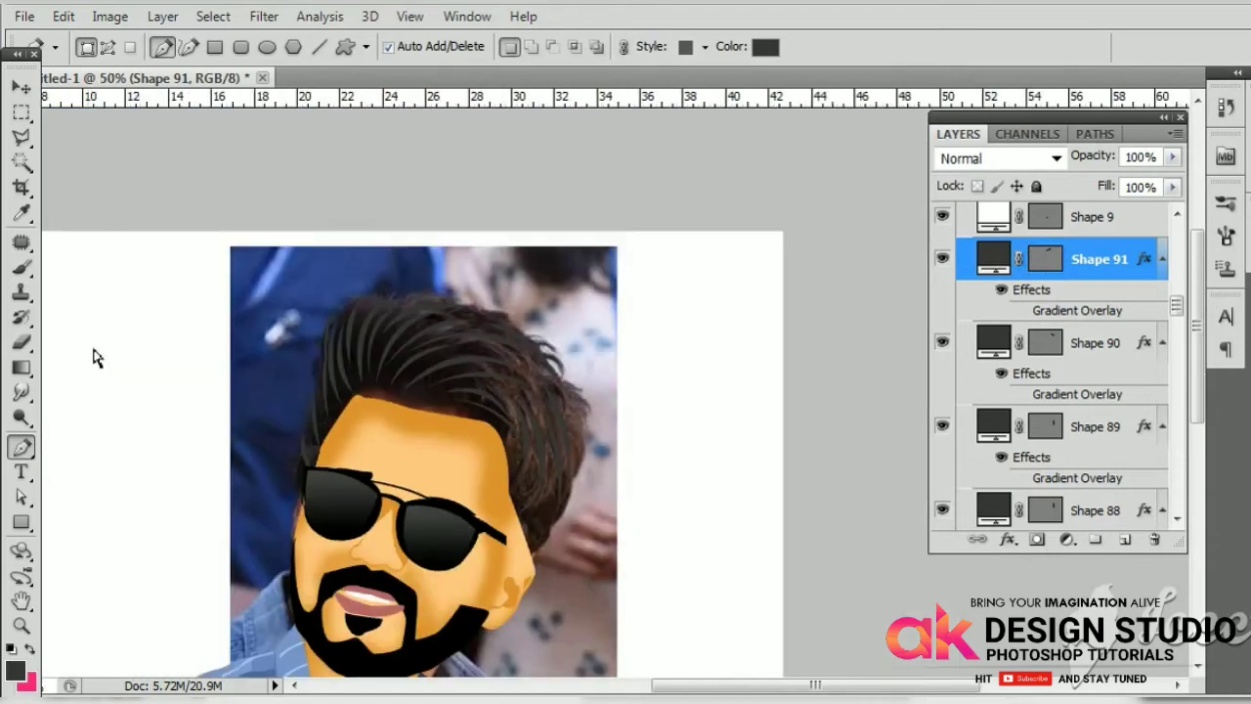
{"action": "key", "text": "v"}
{"action": "scroll", "coordinate": [1111, 452], "scroll_direction": "down", "scroll_amount": 3}
{"action": "scroll", "coordinate": [1111, 452], "scroll_direction": "down", "scroll_amount": 5}
{"action": "scroll", "coordinate": [1111, 452], "scroll_direction": "down", "scroll_amount": 5}
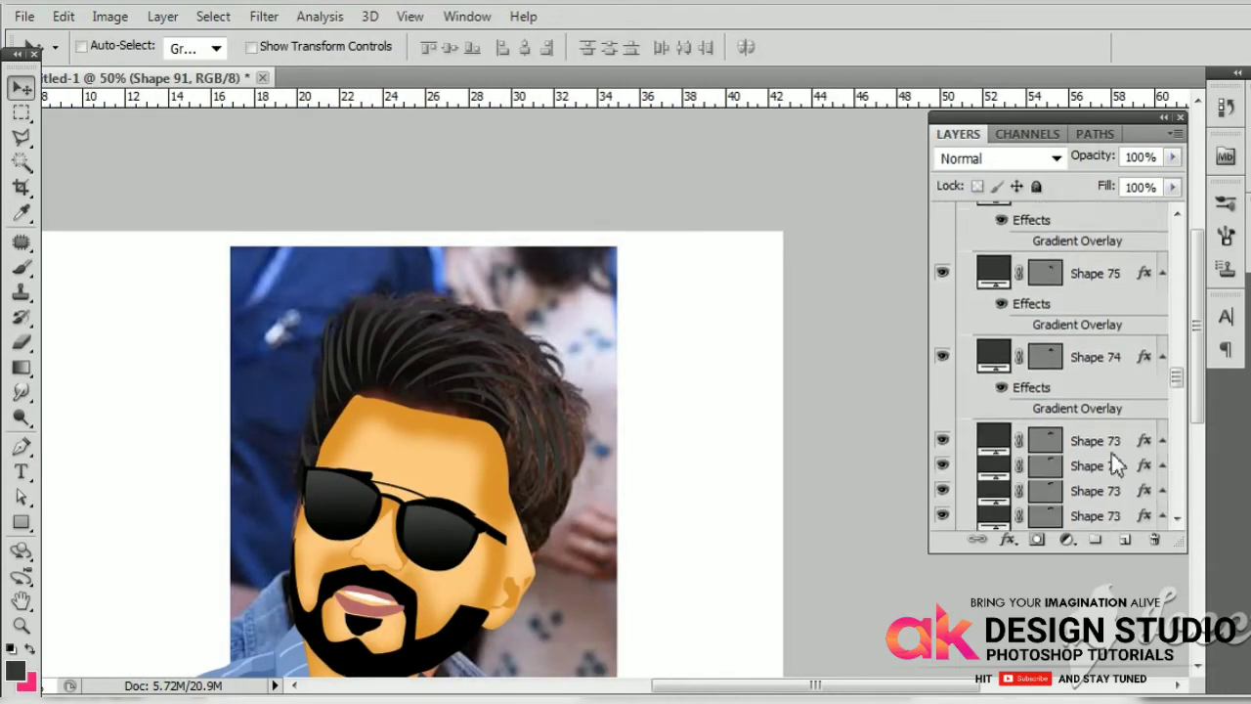
{"action": "scroll", "coordinate": [1110, 453], "scroll_direction": "down", "scroll_amount": 5}
{"action": "scroll", "coordinate": [1005, 503], "scroll_direction": "down", "scroll_amount": 5}
{"action": "scroll", "coordinate": [1005, 503], "scroll_direction": "down", "scroll_amount": 5}
{"action": "scroll", "coordinate": [1004, 503], "scroll_direction": "down", "scroll_amount": 5}
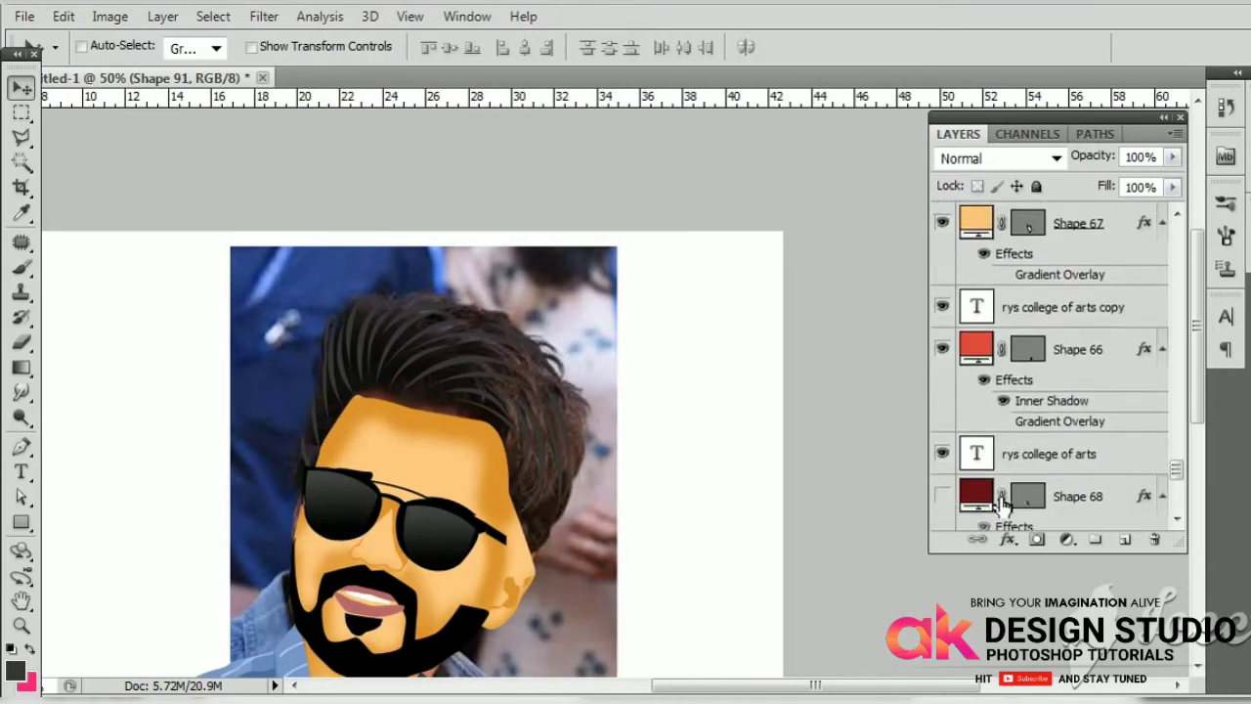
{"action": "scroll", "coordinate": [1005, 503], "scroll_direction": "down", "scroll_amount": 5}
{"action": "scroll", "coordinate": [943, 325], "scroll_direction": "down", "scroll_amount": 5}
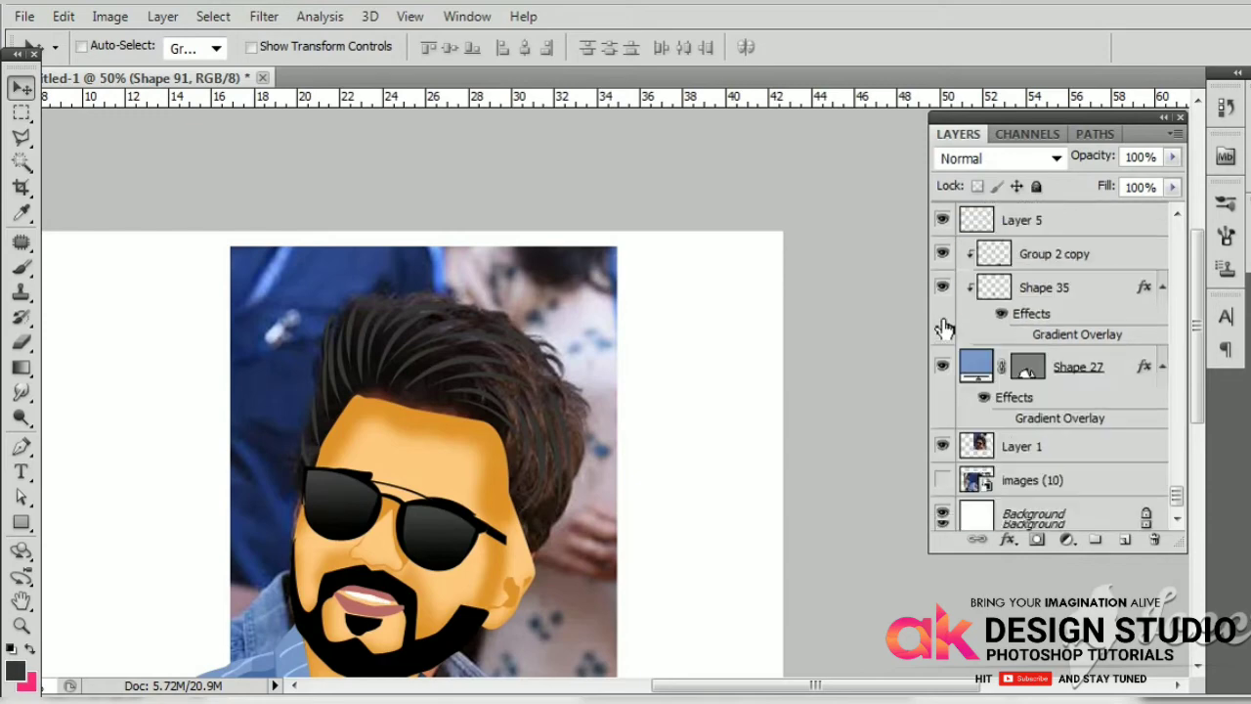
{"action": "left_click_drag", "start_coordinate": [1176, 503], "coordinate": [1192, 409]}
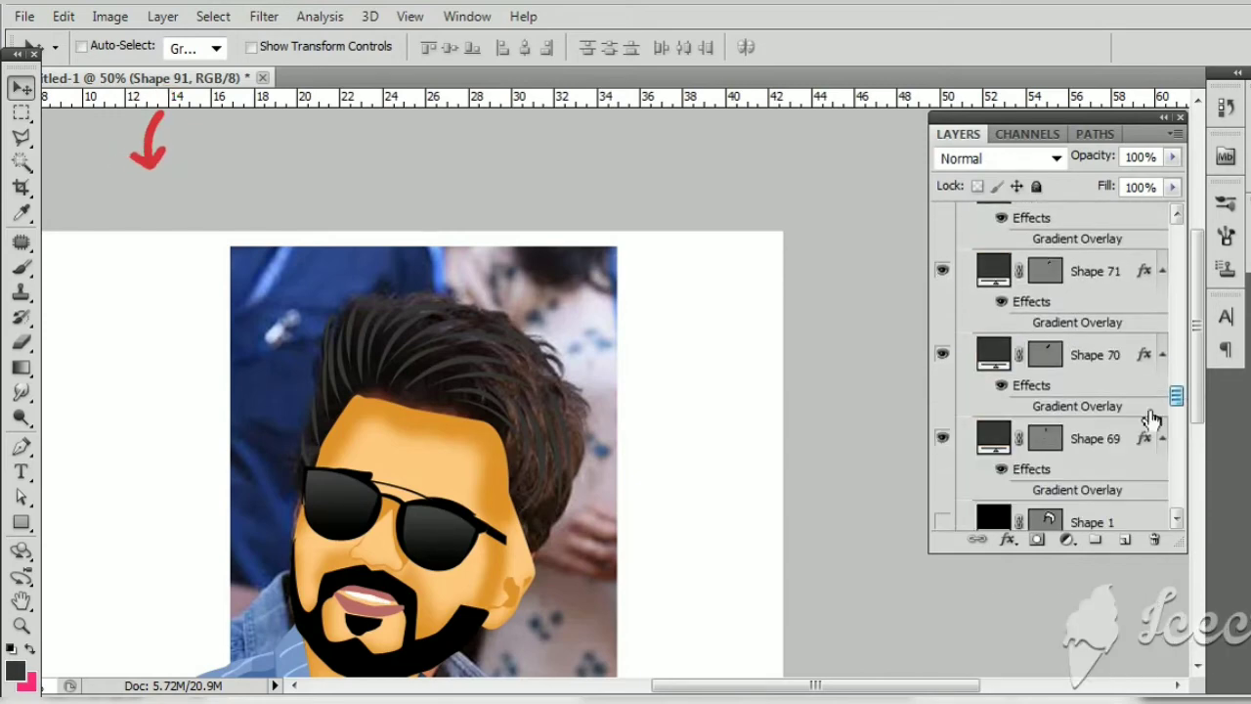
{"action": "left_click", "coordinate": [942, 521]}
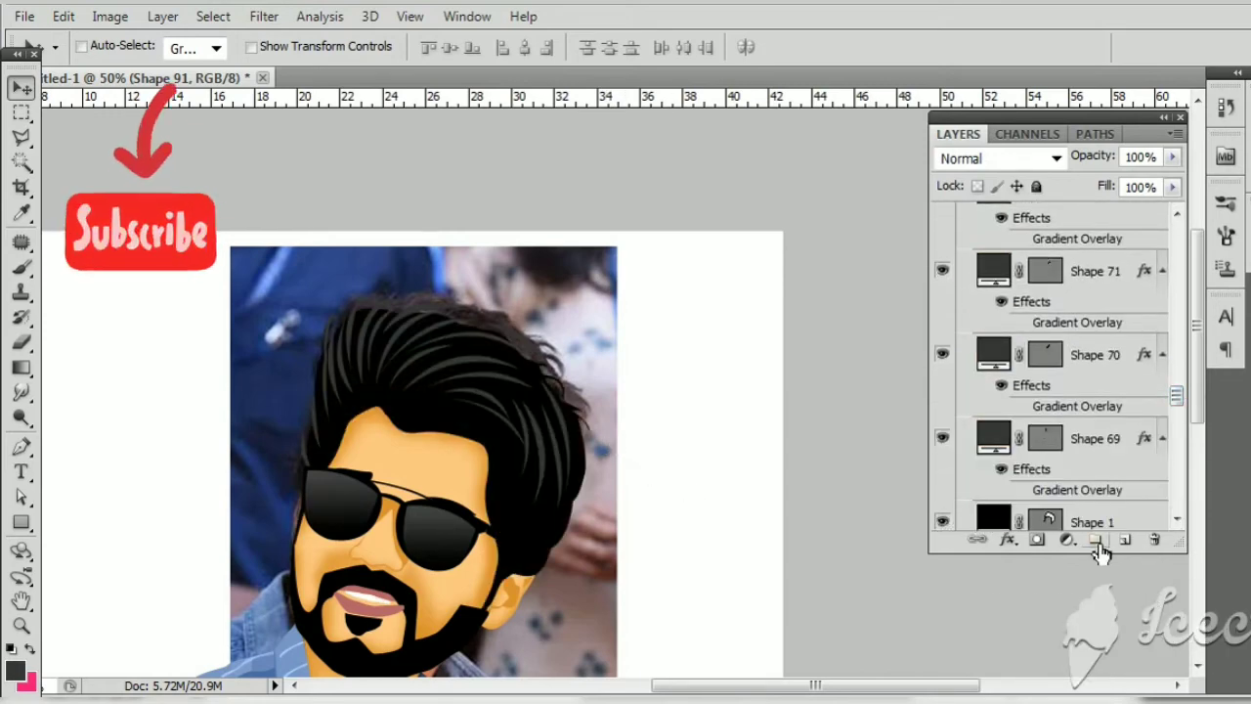
Step: Hide the Layer 1 and images (10) photo layers
{"action": "scroll", "coordinate": [1123, 492], "scroll_direction": "down", "scroll_amount": 5}
{"action": "scroll", "coordinate": [1121, 488], "scroll_direction": "down", "scroll_amount": 5}
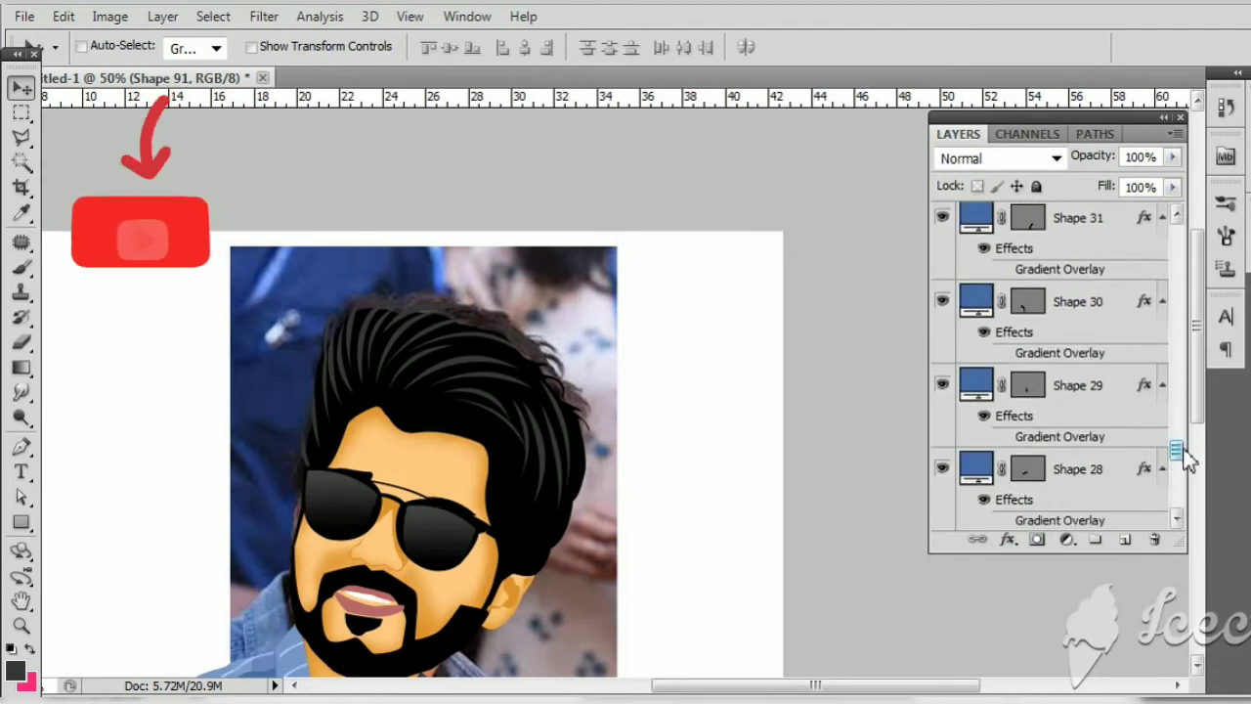
{"action": "left_click_drag", "start_coordinate": [1176, 451], "coordinate": [1176, 495]}
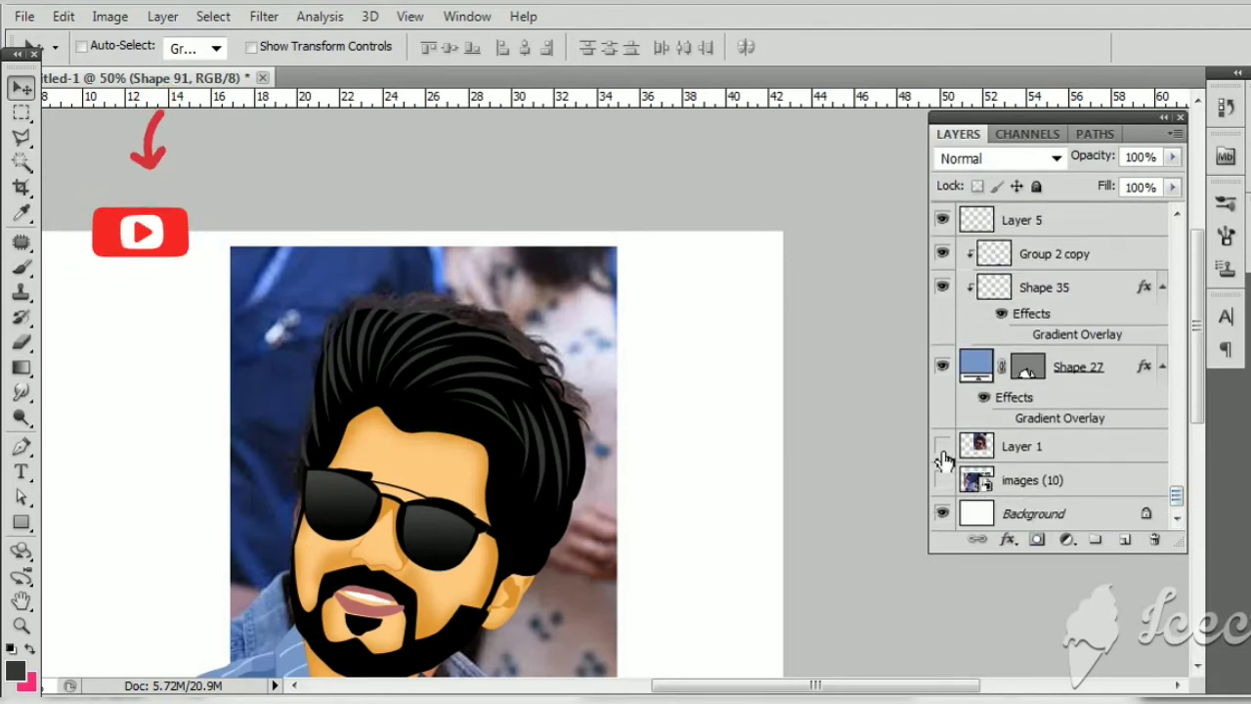
{"action": "left_click_drag", "start_coordinate": [942, 445], "coordinate": [942, 480]}
Step: Select Shape 69, the last hair strand, in the Layers panel
{"action": "scroll", "coordinate": [1010, 445], "scroll_direction": "up", "scroll_amount": 3}
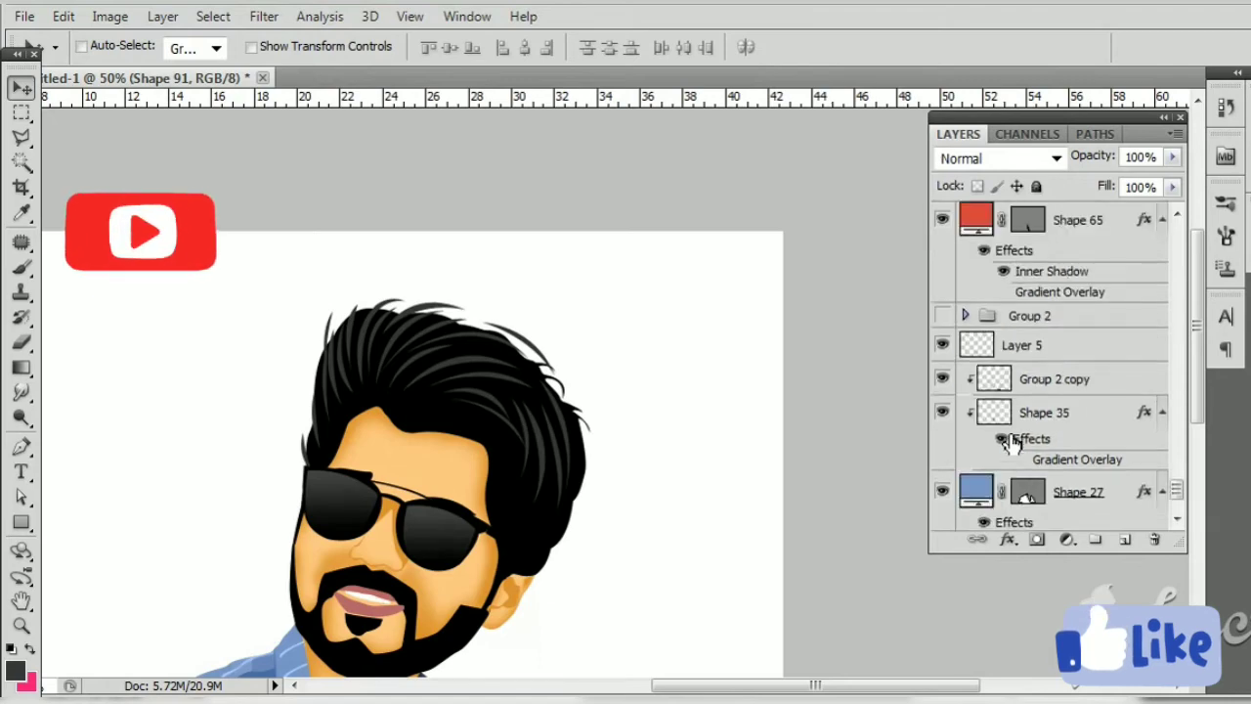
{"action": "scroll", "coordinate": [1009, 445], "scroll_direction": "up", "scroll_amount": 3}
{"action": "scroll", "coordinate": [1011, 445], "scroll_direction": "up", "scroll_amount": 3}
{"action": "scroll", "coordinate": [1013, 445], "scroll_direction": "up", "scroll_amount": 3}
{"action": "scroll", "coordinate": [1014, 445], "scroll_direction": "up", "scroll_amount": 5}
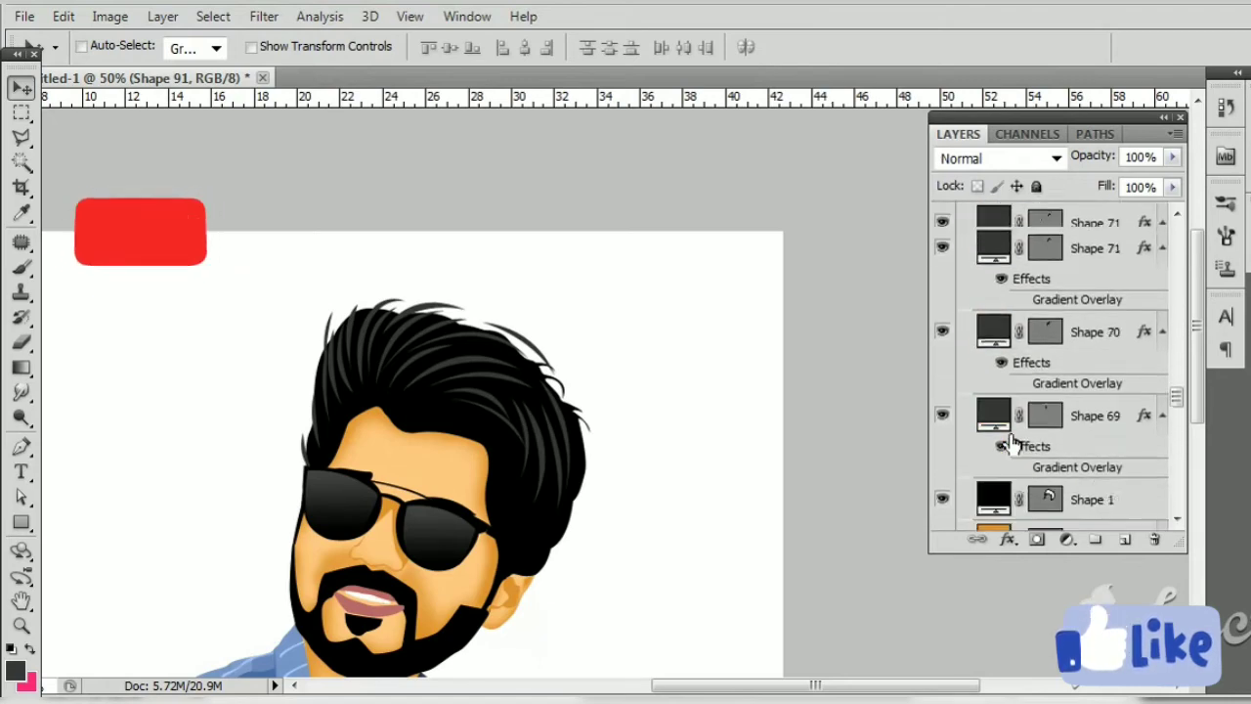
{"action": "scroll", "coordinate": [1014, 445], "scroll_direction": "up", "scroll_amount": 3}
{"action": "scroll", "coordinate": [1013, 444], "scroll_direction": "down", "scroll_amount": 2}
{"action": "scroll", "coordinate": [1095, 460], "scroll_direction": "down", "scroll_amount": 1}
{"action": "left_click", "coordinate": [1095, 460]}
{"action": "scroll", "coordinate": [1094, 458], "scroll_direction": "up", "scroll_amount": 3}
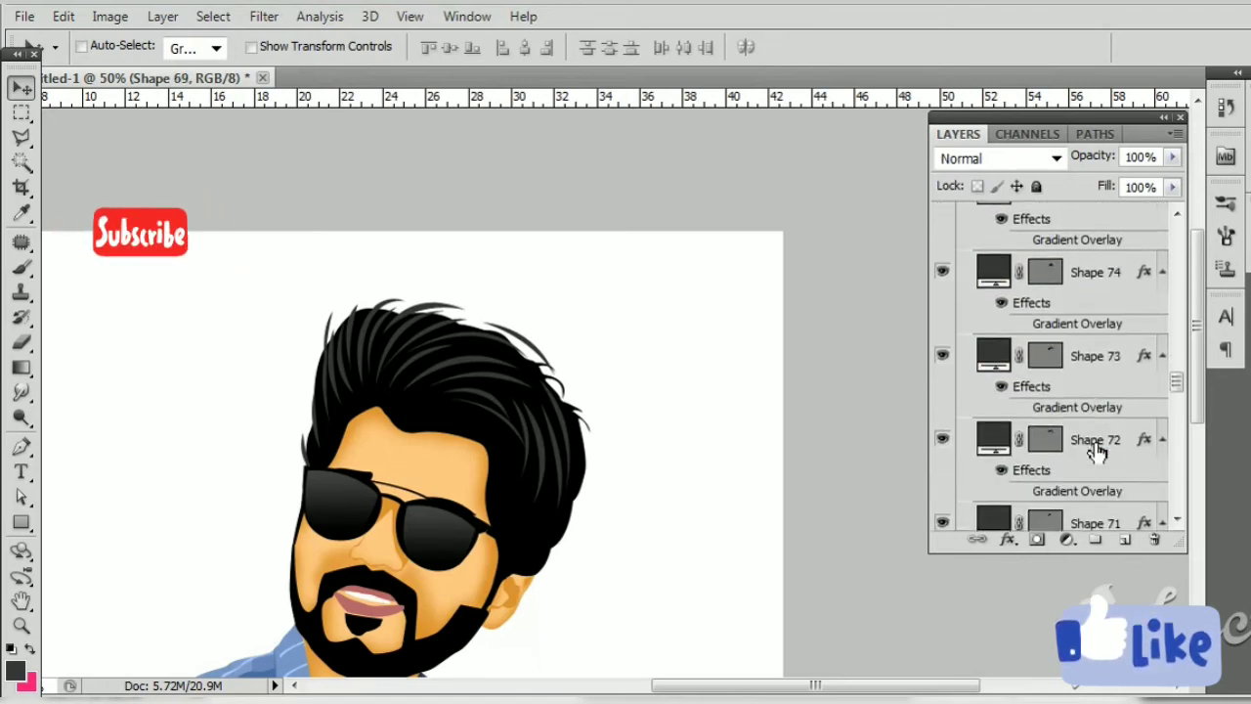
{"action": "scroll", "coordinate": [1095, 456], "scroll_direction": "up", "scroll_amount": 5}
{"action": "scroll", "coordinate": [1096, 453], "scroll_direction": "up", "scroll_amount": 5}
{"action": "scroll", "coordinate": [1096, 452], "scroll_direction": "up", "scroll_amount": 2}
{"action": "scroll", "coordinate": [1096, 450], "scroll_direction": "up", "scroll_amount": 3}
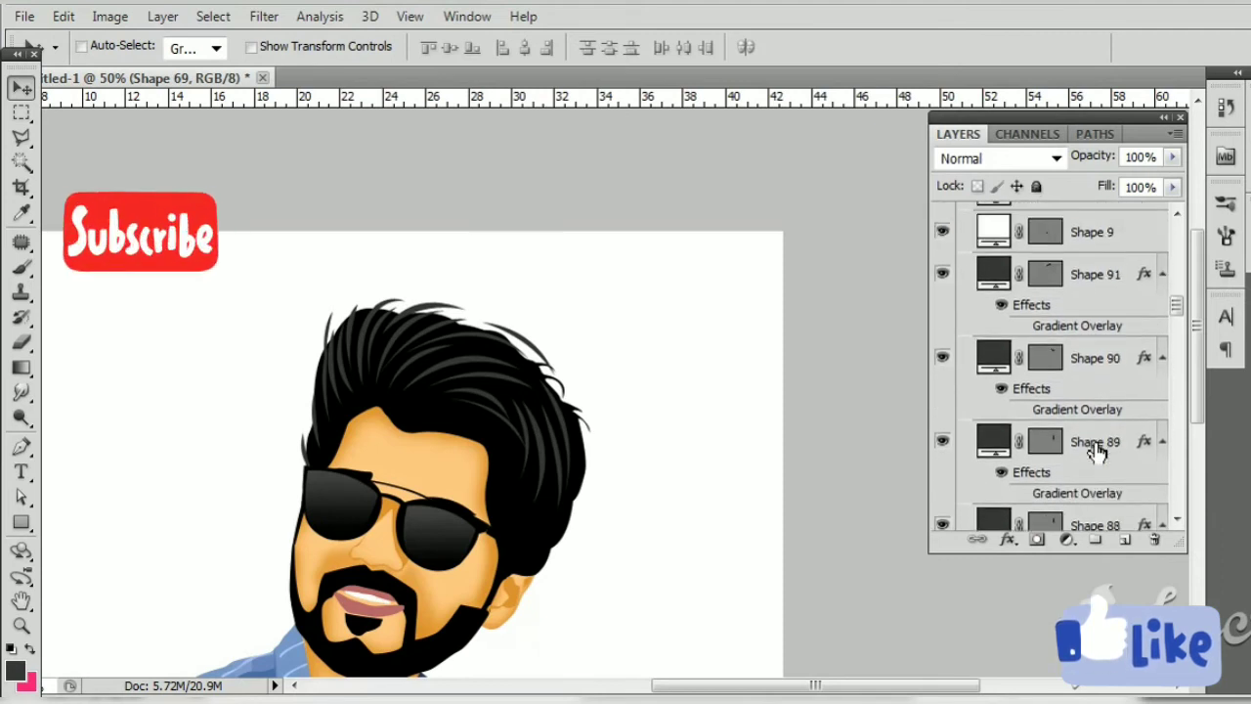
Step: Group Shapes 69–91 into Group 3, merge a duplicate, and place it below Group 3
{"action": "left_click", "coordinate": [1045, 307], "text": "shift"}
{"action": "key", "text": "ctrl+g"}
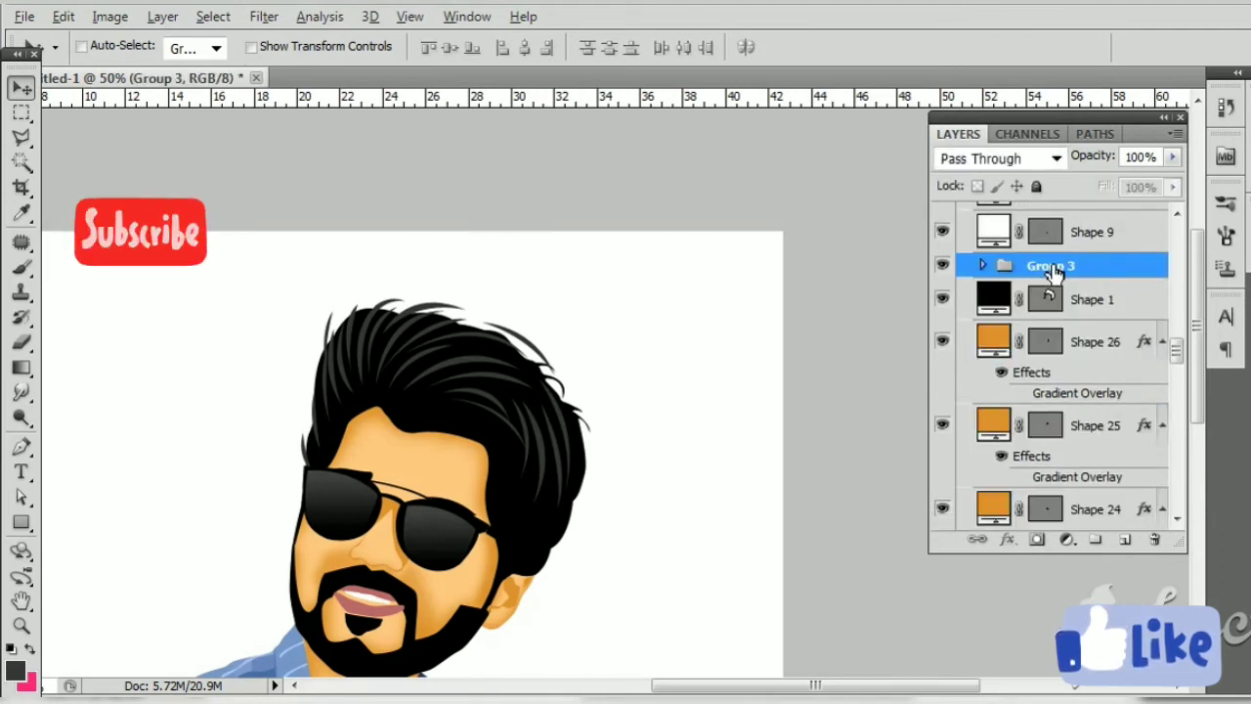
{"action": "key", "text": "ctrl+j"}
{"action": "key", "text": "ctrl+e"}
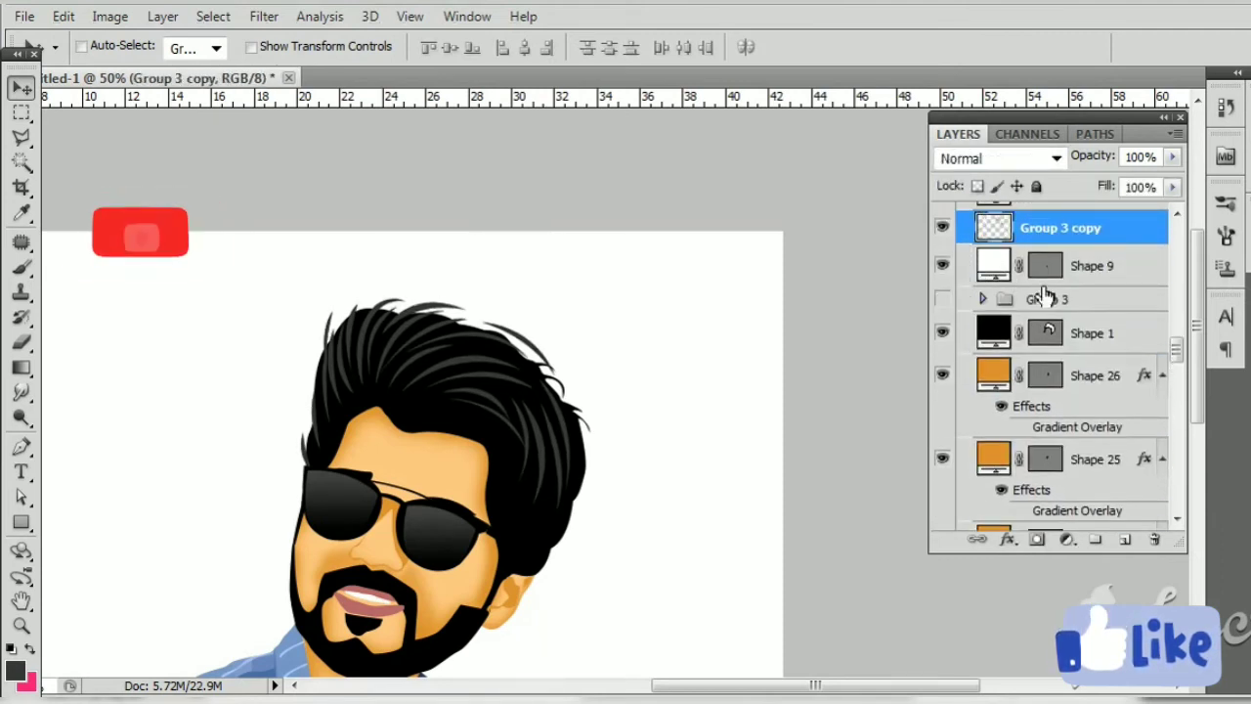
{"action": "left_click_drag", "start_coordinate": [1075, 234], "coordinate": [1075, 314]}
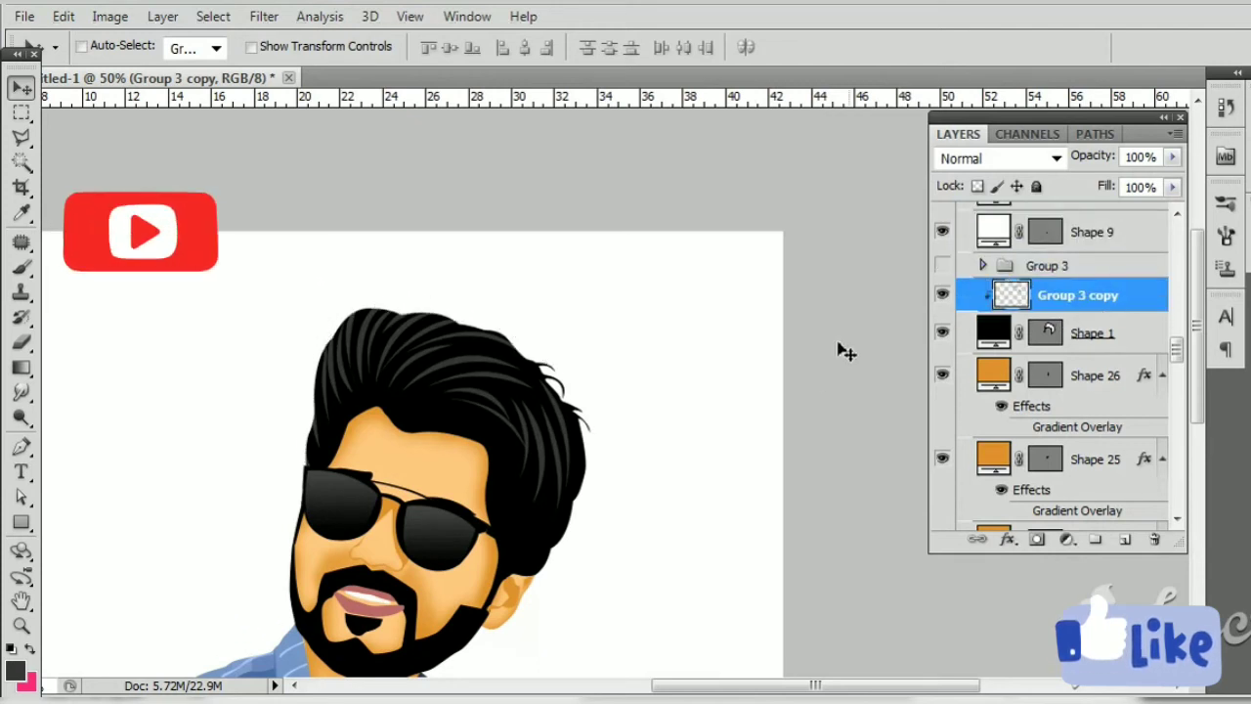
Step: Group all layers from Group 1 down to Shape 27 into Group 4 and hide the panels
{"action": "left_click_drag", "start_coordinate": [681, 437], "coordinate": [686, 415]}
{"action": "key", "text": "ctrl+minus"}
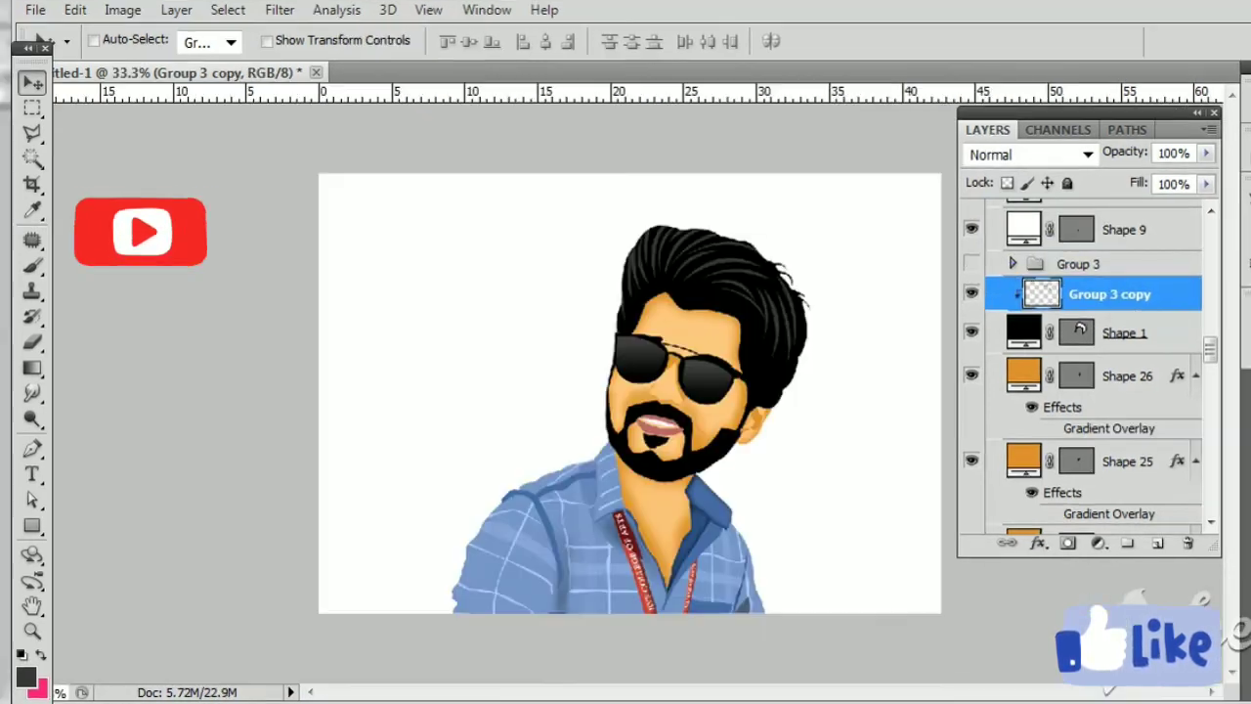
{"action": "scroll", "coordinate": [1131, 375], "scroll_direction": "up", "scroll_amount": 3}
{"action": "scroll", "coordinate": [1130, 376], "scroll_direction": "up", "scroll_amount": 3}
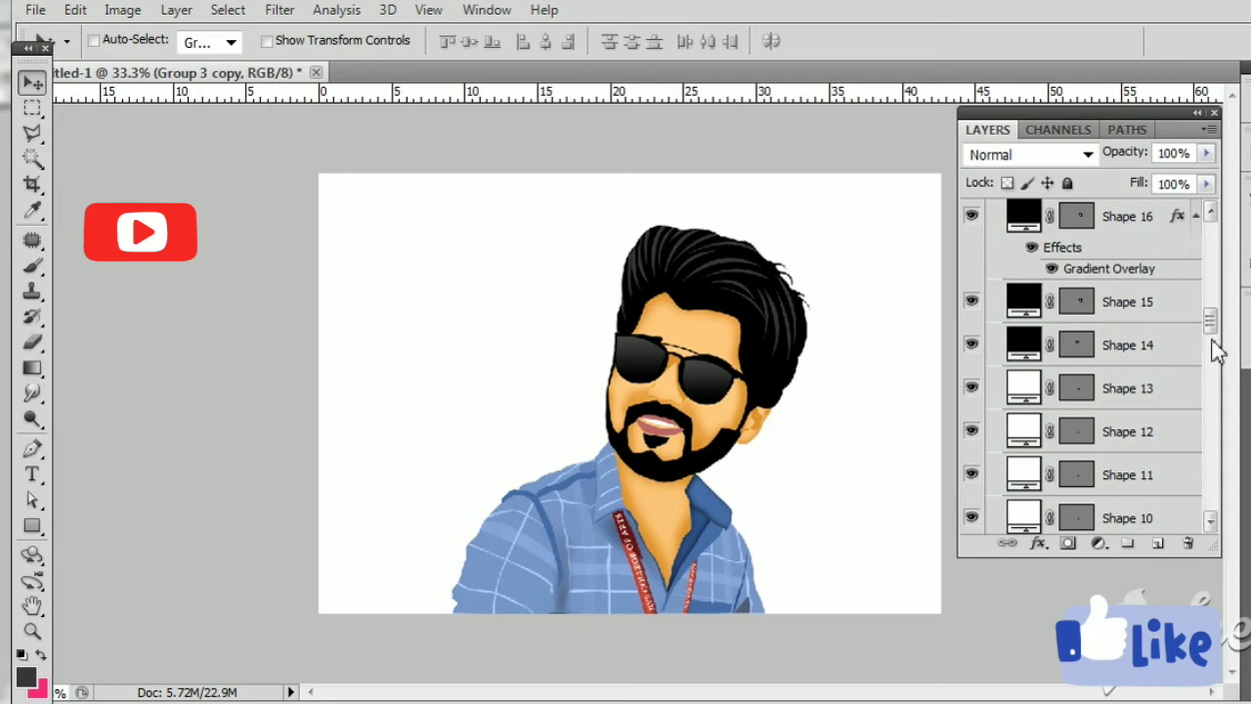
{"action": "scroll", "coordinate": [1217, 349], "scroll_direction": "up", "scroll_amount": 5}
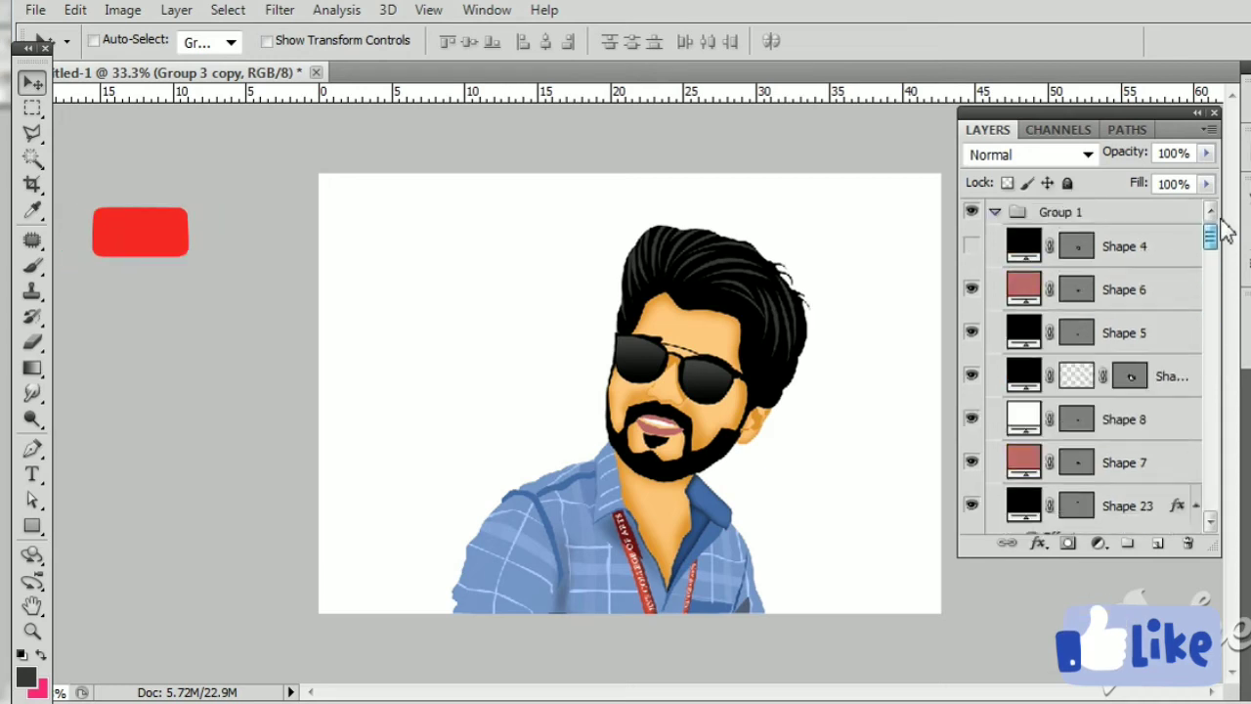
{"action": "left_click", "coordinate": [994, 211]}
{"action": "left_click_drag", "start_coordinate": [1209, 253], "coordinate": [1171, 496]}
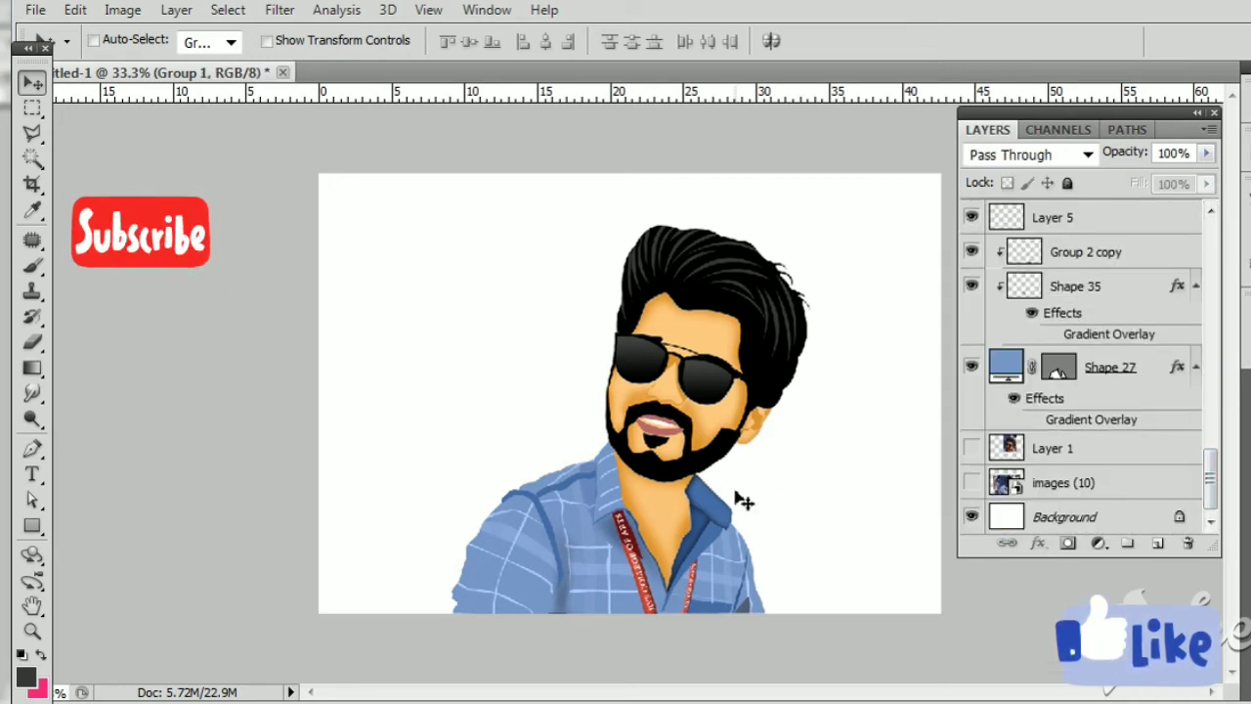
{"action": "left_click", "coordinate": [1114, 415], "text": "shift"}
{"action": "key", "text": "ctrl+g"}
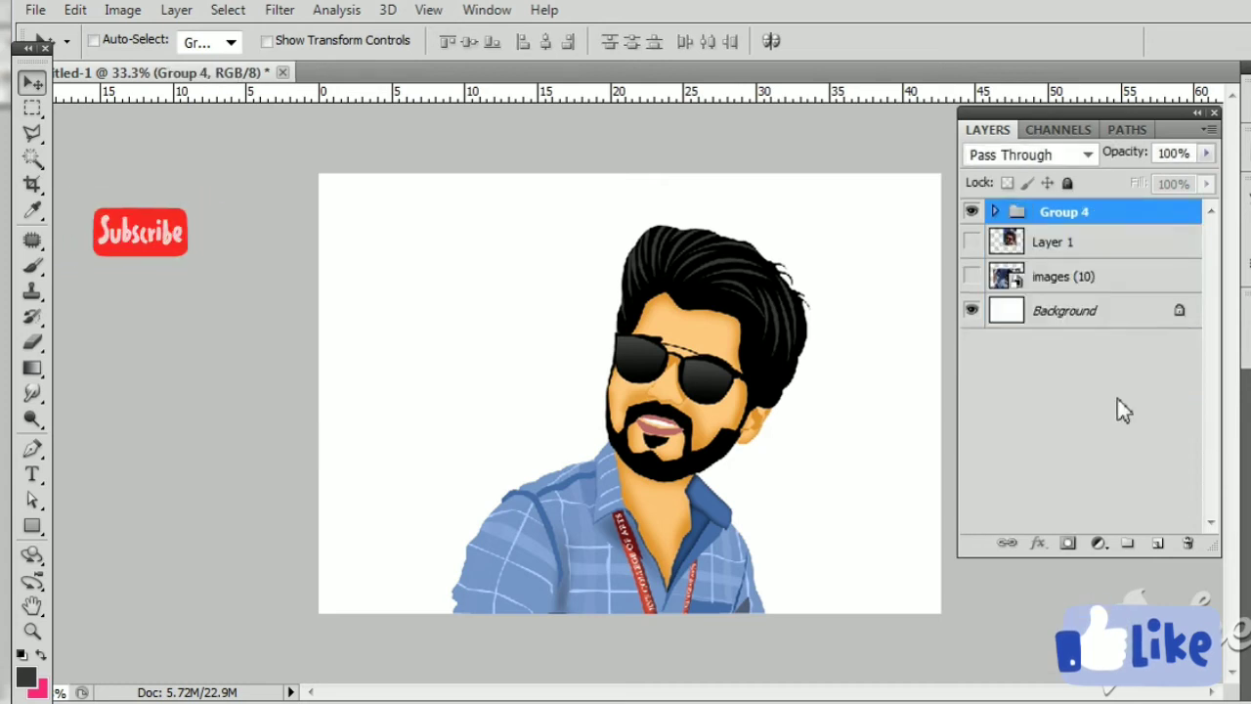
{"action": "left_click", "coordinate": [1215, 113]}
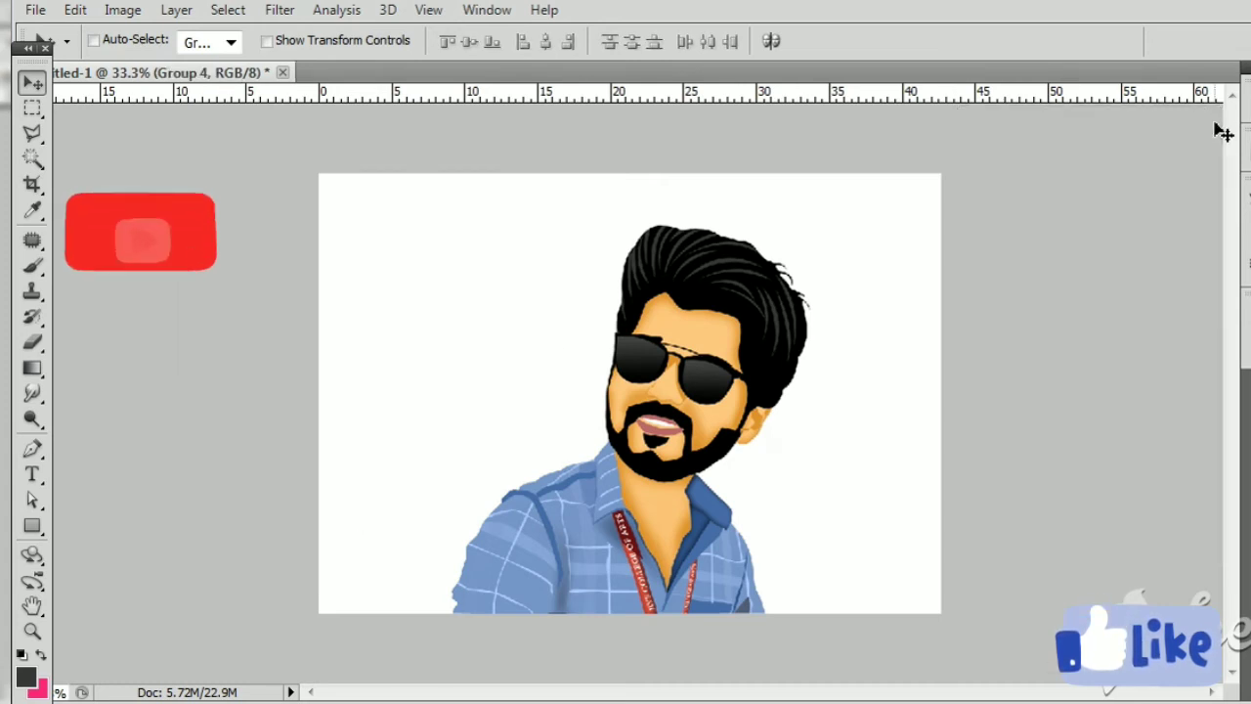
{"action": "key", "text": "Tab"}
Step: Fit the canvas to the screen and restore the Layers panel at the right edge
{"action": "key", "text": "ctrl+0"}
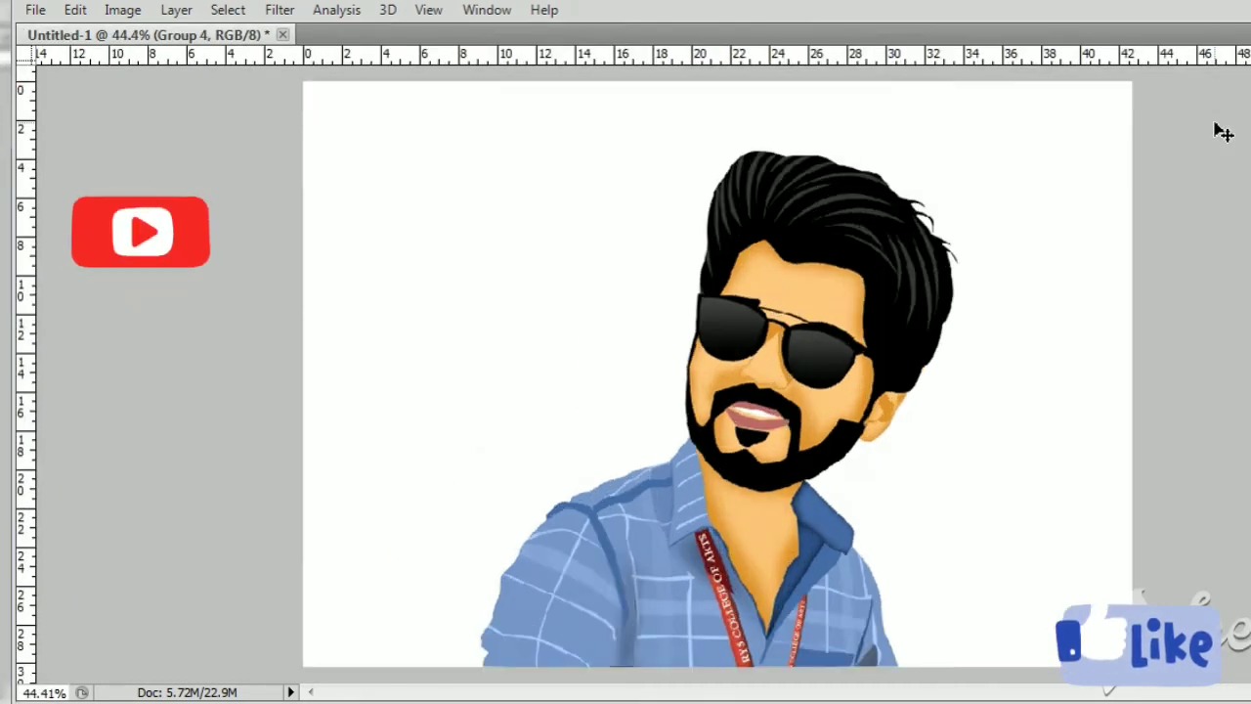
{"action": "left_click", "coordinate": [503, 14]}
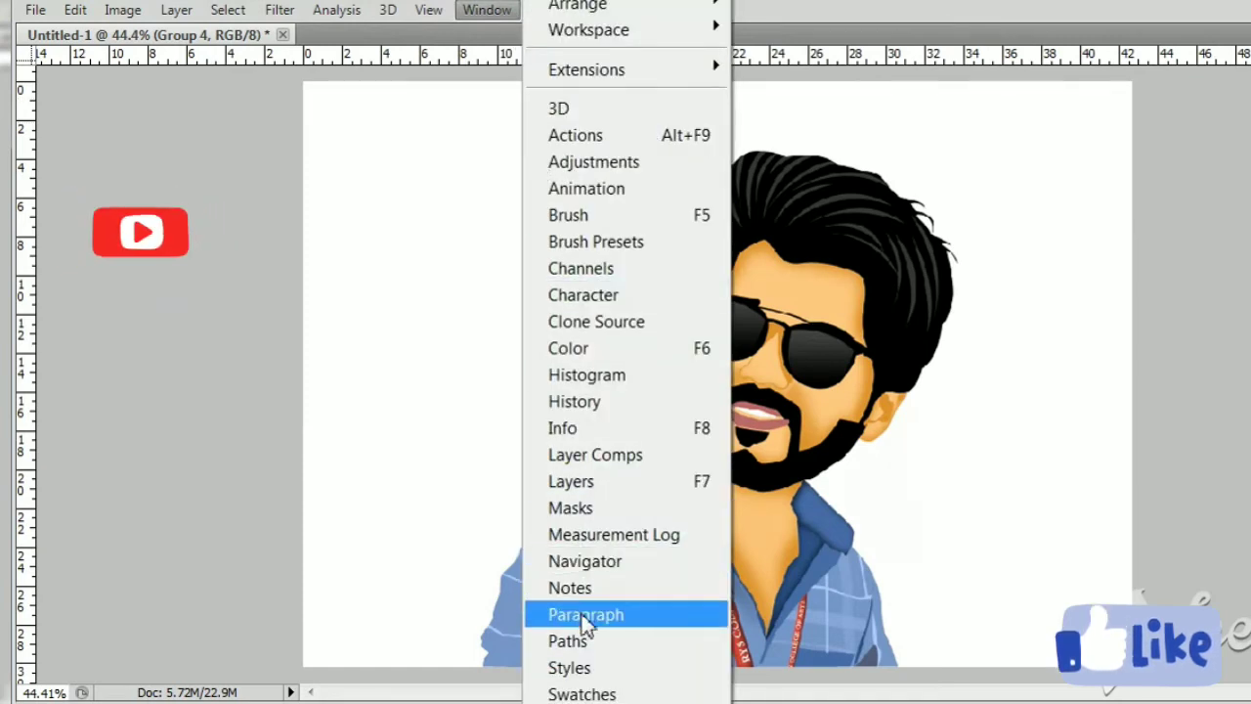
{"action": "left_click", "coordinate": [606, 481]}
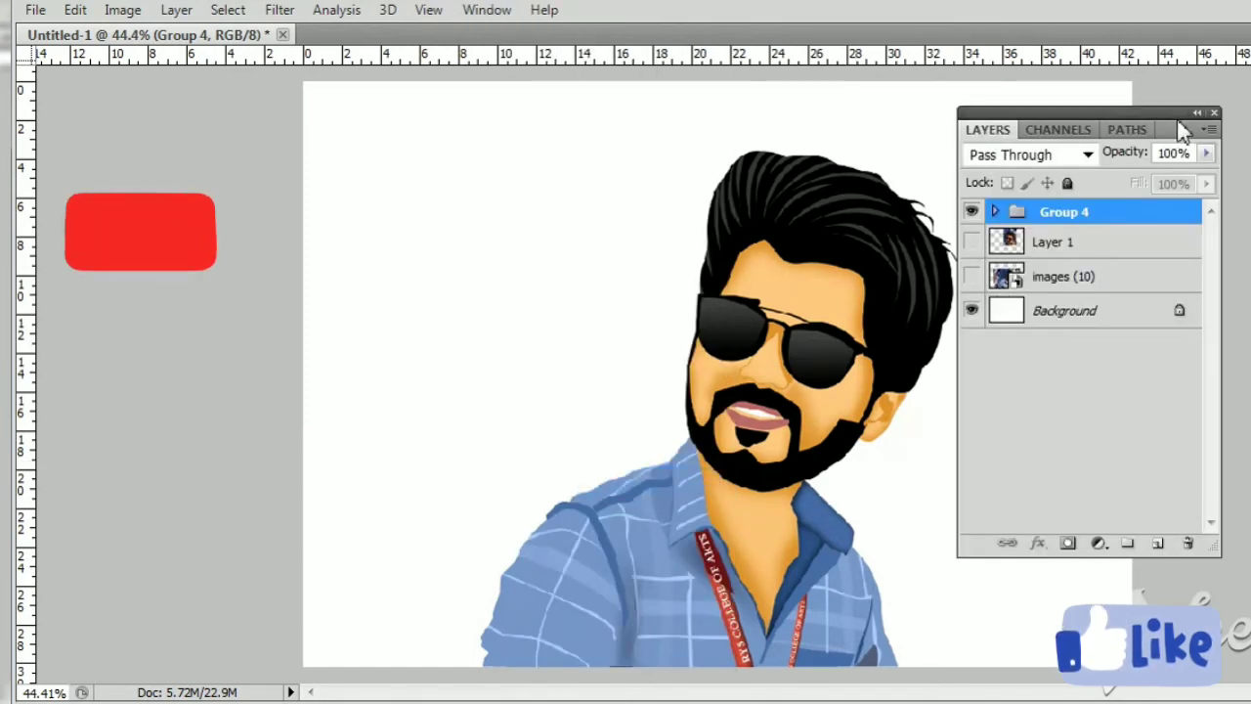
{"action": "left_click_drag", "start_coordinate": [1178, 128], "coordinate": [1233, 174]}
Step: Show the images (10) photo, compare Group 4 against it, and move the caricature left beside it
{"action": "left_click", "coordinate": [1075, 277]}
{"action": "left_click", "coordinate": [1074, 212]}
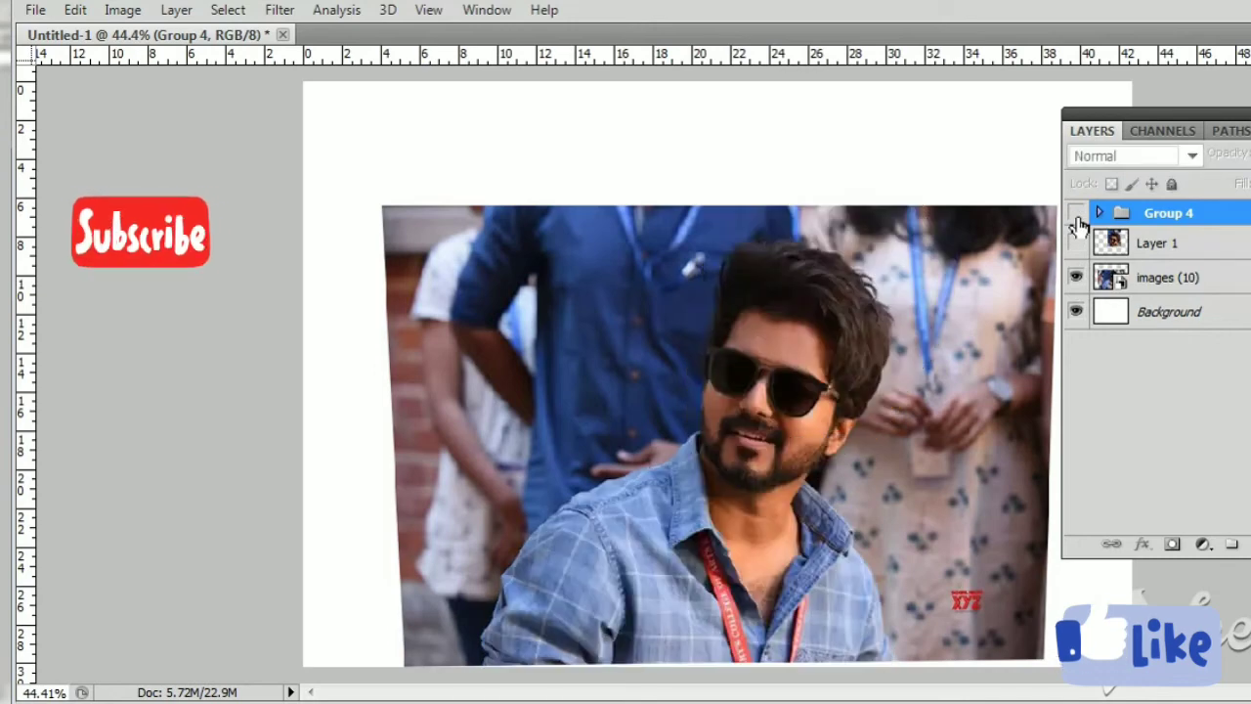
{"action": "left_click", "coordinate": [1075, 215]}
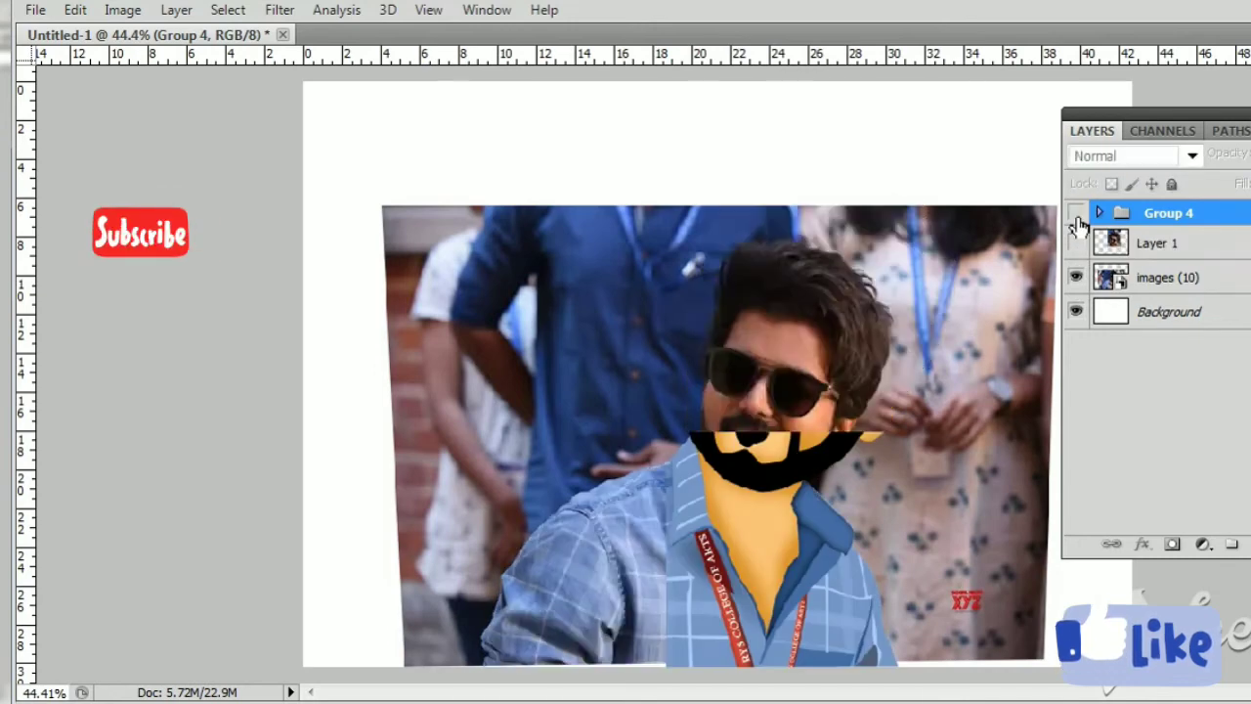
{"action": "left_click", "coordinate": [1076, 213]}
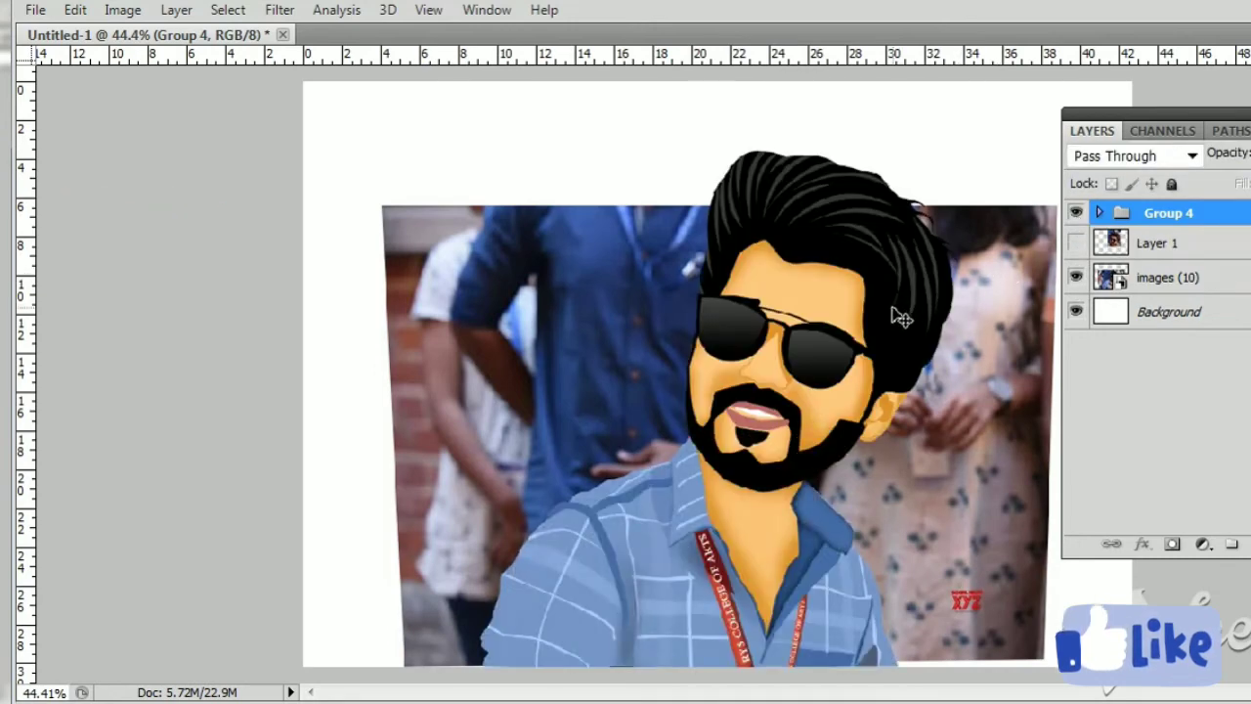
{"action": "left_click_drag", "start_coordinate": [879, 339], "coordinate": [617, 350]}
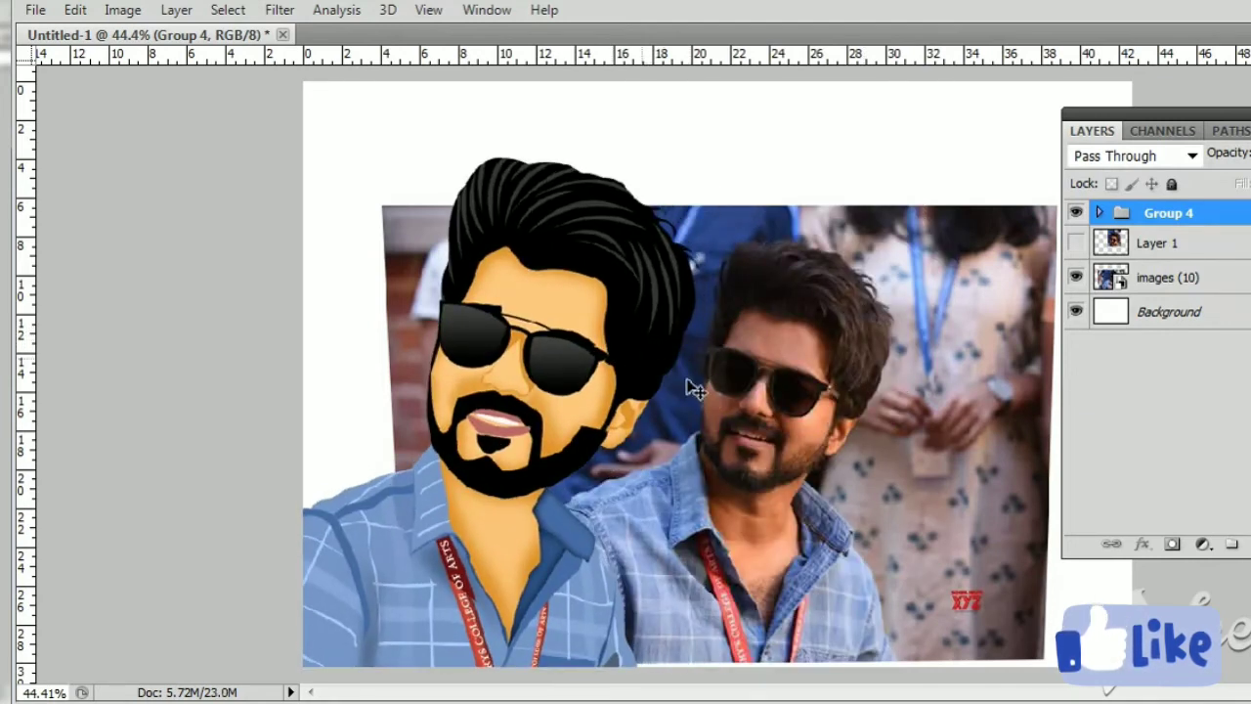
{"action": "key", "text": "ctrl+plus"}
{"action": "key", "text": "ctrl+plus"}
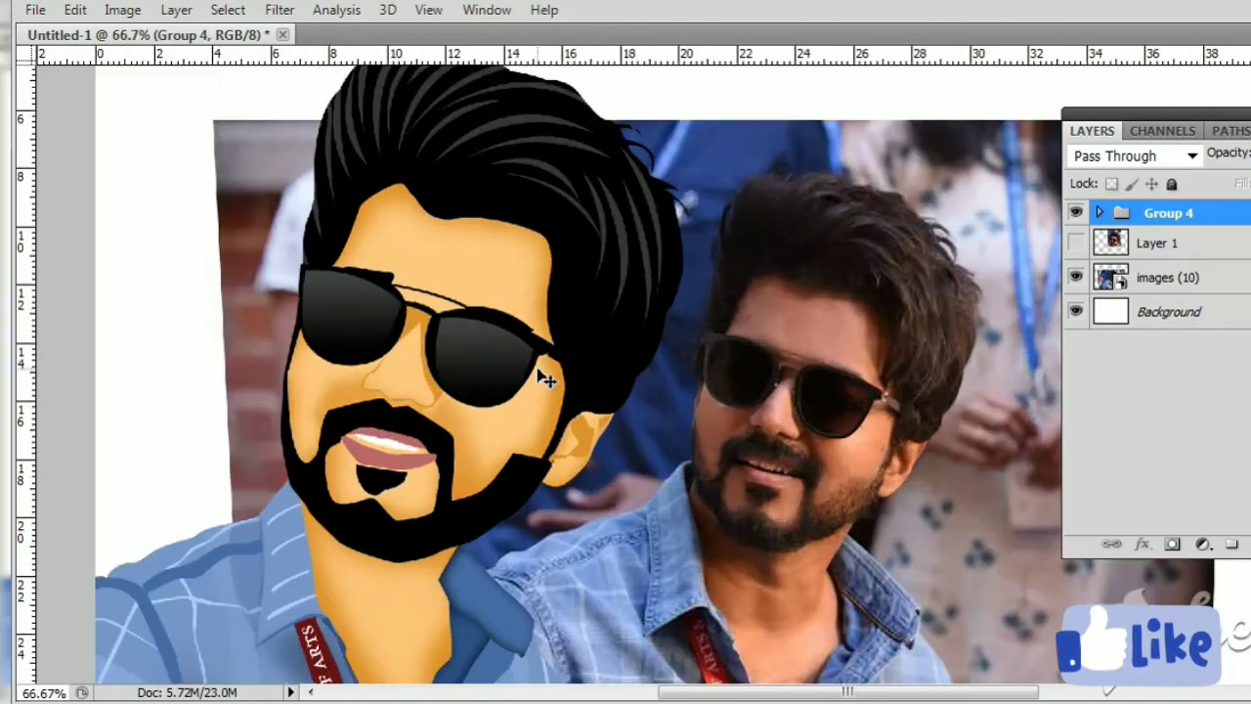
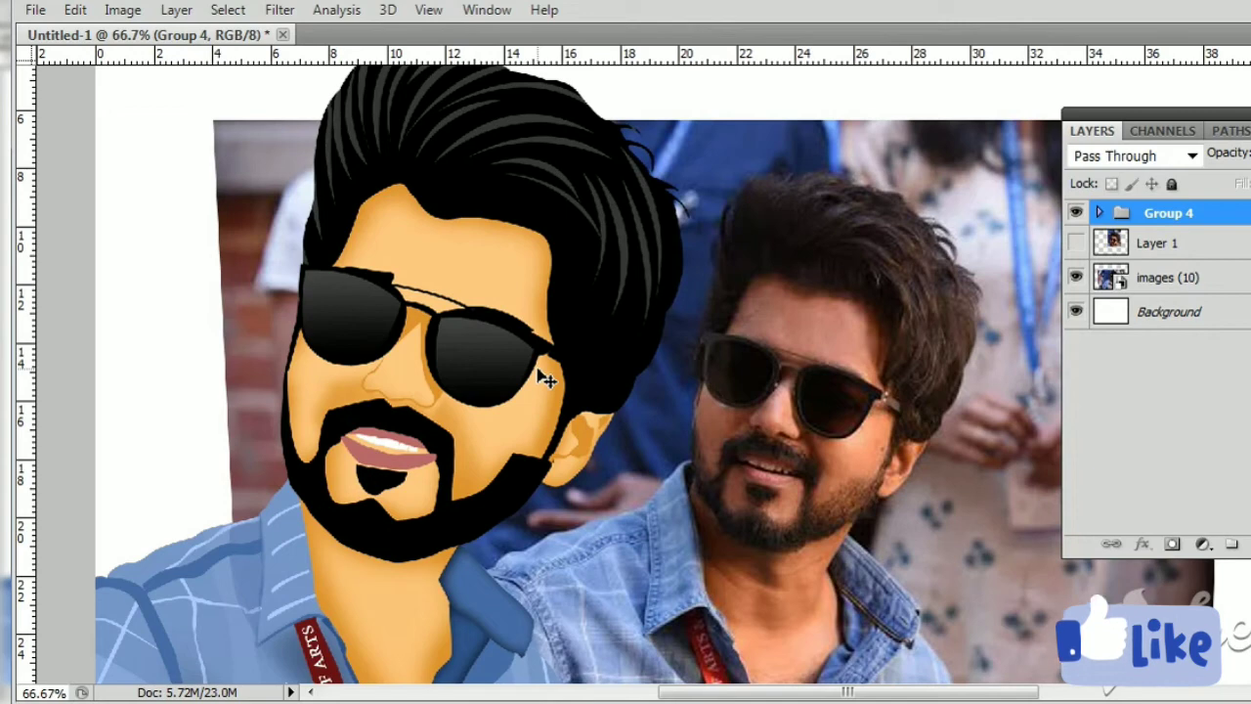
Step: Zoom to 100% on the cartoon's chin and neck and expand Group 4's layers
{"action": "left_click_drag", "start_coordinate": [633, 550], "coordinate": [609, 466]}
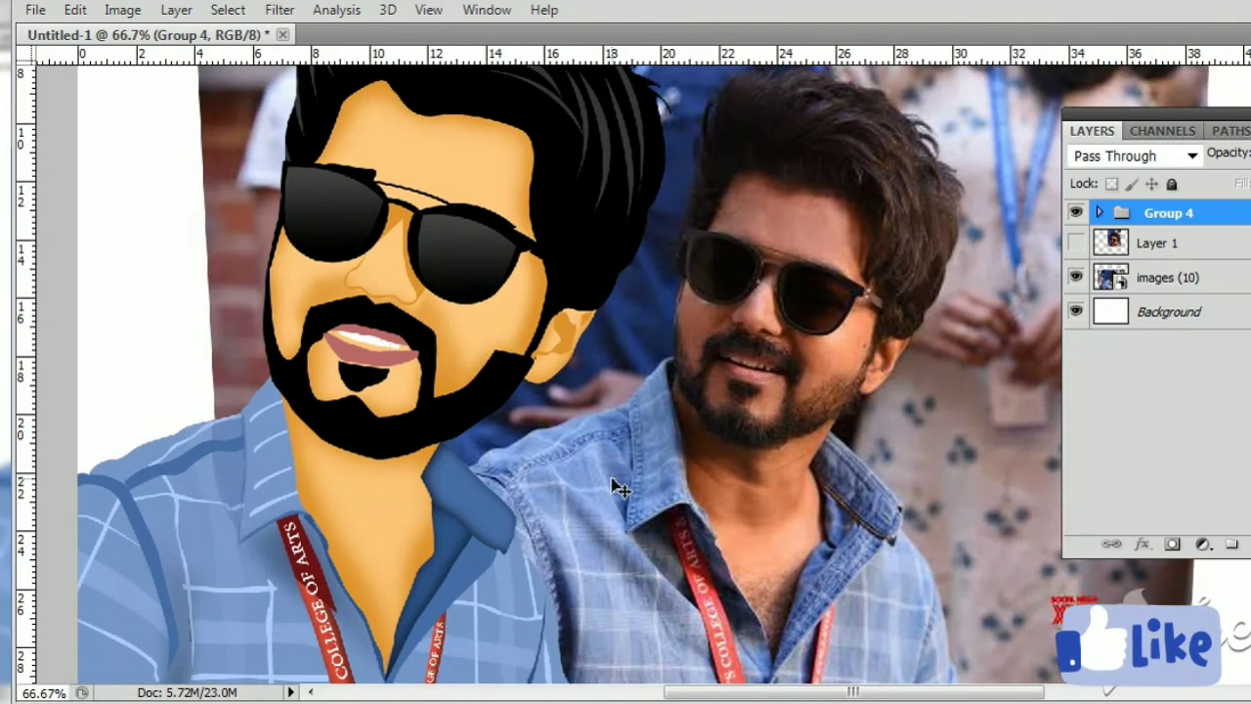
{"action": "key", "text": "ctrl+plus"}
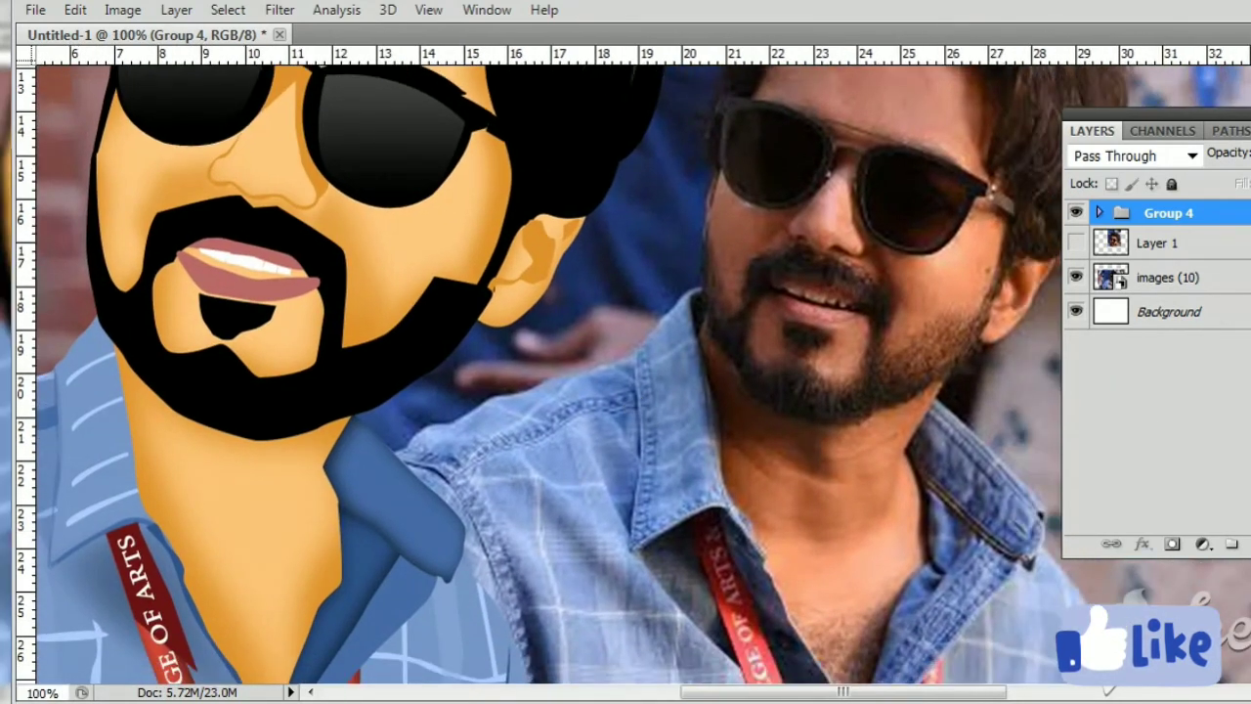
{"action": "left_click_drag", "start_coordinate": [378, 510], "coordinate": [547, 580]}
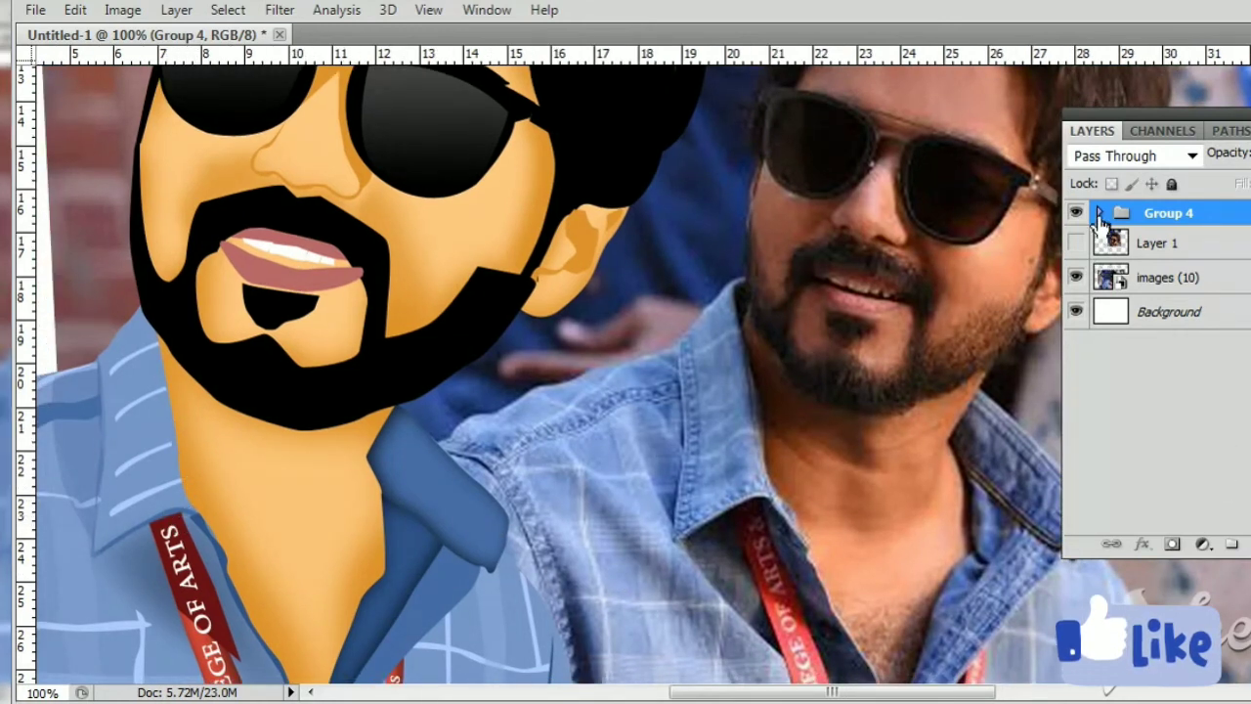
{"action": "left_click", "coordinate": [1098, 212]}
Step: Trace a shadow shape from below the chin up along the beard edge with the Pen tool
{"action": "left_click", "coordinate": [177, 458]}
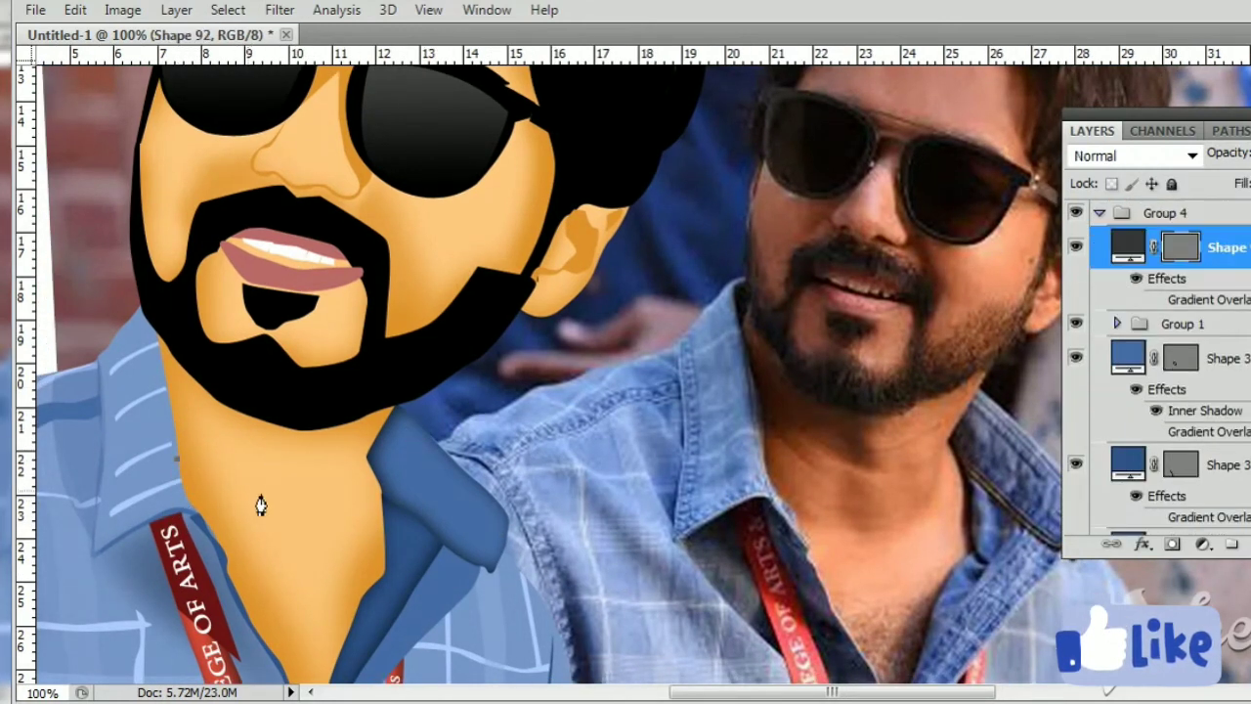
{"action": "left_click_drag", "start_coordinate": [271, 497], "coordinate": [289, 503]}
{"action": "left_click", "coordinate": [323, 496]}
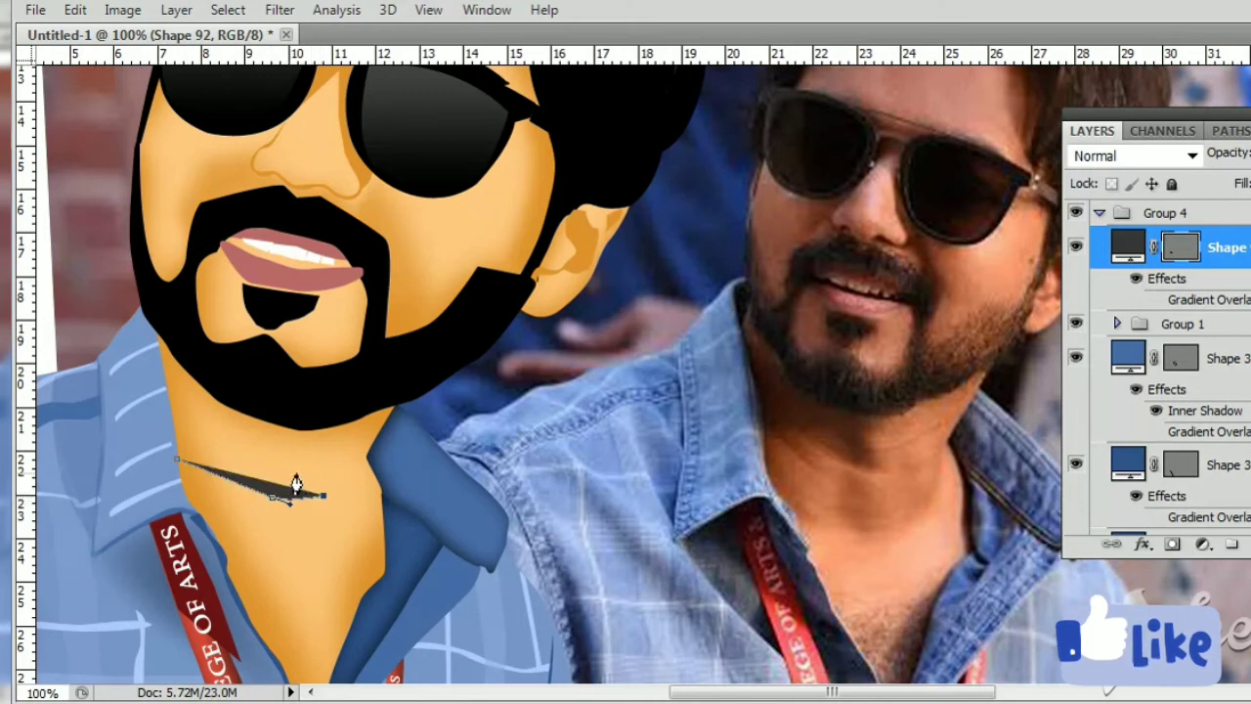
{"action": "left_click_drag", "start_coordinate": [282, 456], "coordinate": [283, 433]}
{"action": "left_click", "coordinate": [282, 422]}
{"action": "left_click", "coordinate": [245, 411]}
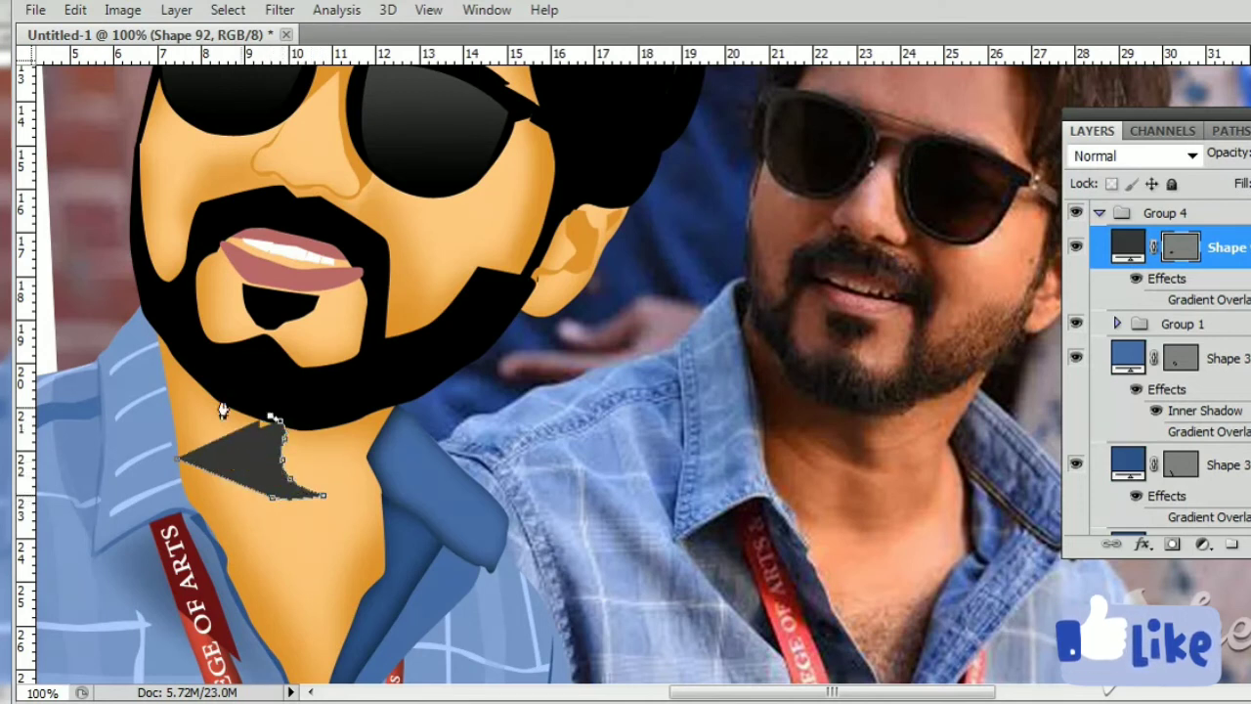
{"action": "left_click", "coordinate": [201, 379]}
{"action": "left_click", "coordinate": [168, 342]}
{"action": "left_click", "coordinate": [154, 326]}
{"action": "left_click", "coordinate": [176, 459]}
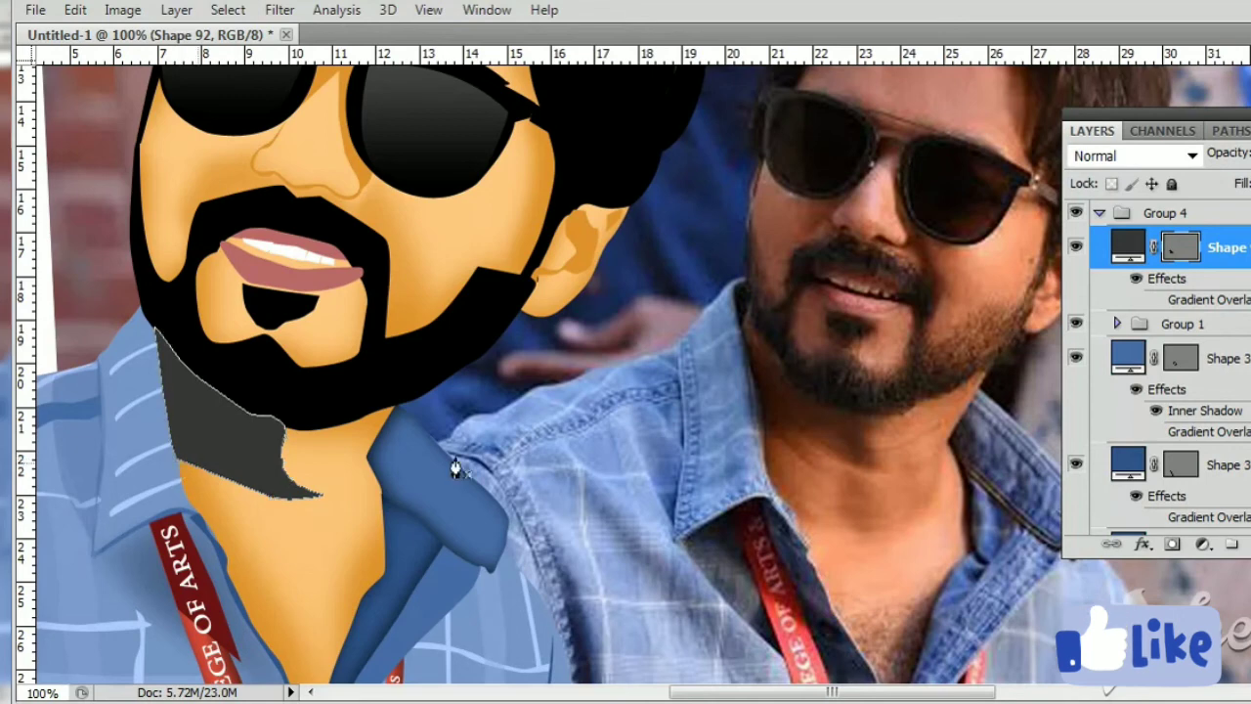
Step: Fill the shadow shape with the orange sampled from the face
{"action": "double_click", "coordinate": [1126, 249]}
{"action": "left_click", "coordinate": [357, 173]}
{"action": "key", "text": "Return"}
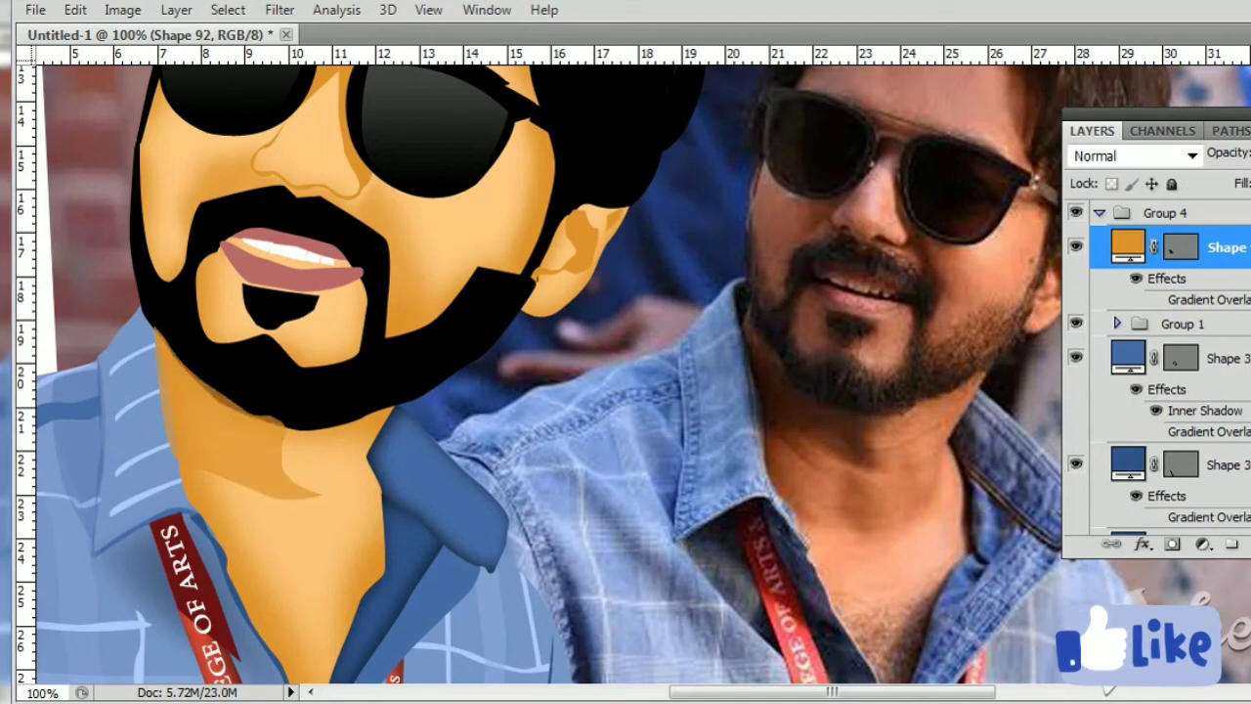
Step: Move the shadow layer just above the neck layer and clip it to the neck
{"action": "left_click_drag", "start_coordinate": [1233, 284], "coordinate": [1237, 327]}
{"action": "scroll", "coordinate": [1237, 391], "scroll_direction": "up", "scroll_amount": 2}
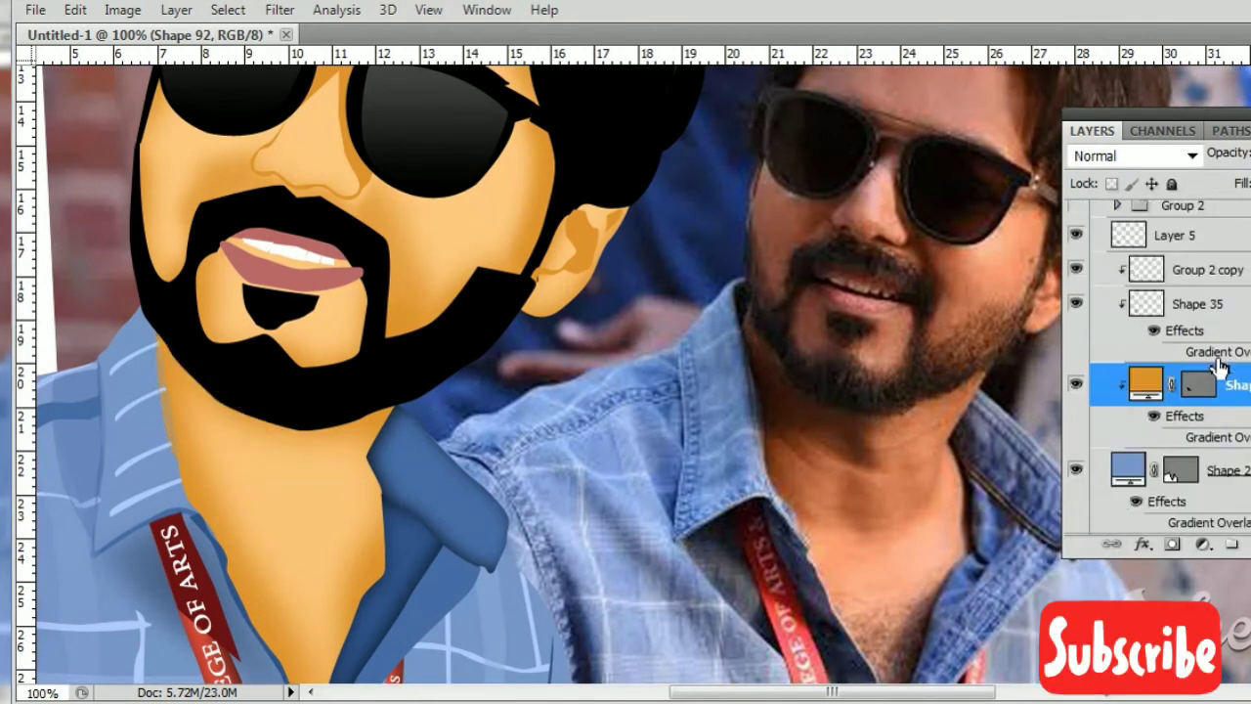
{"action": "scroll", "coordinate": [1239, 467], "scroll_direction": "up", "scroll_amount": 2}
{"action": "left_click_drag", "start_coordinate": [1239, 467], "coordinate": [1212, 340]}
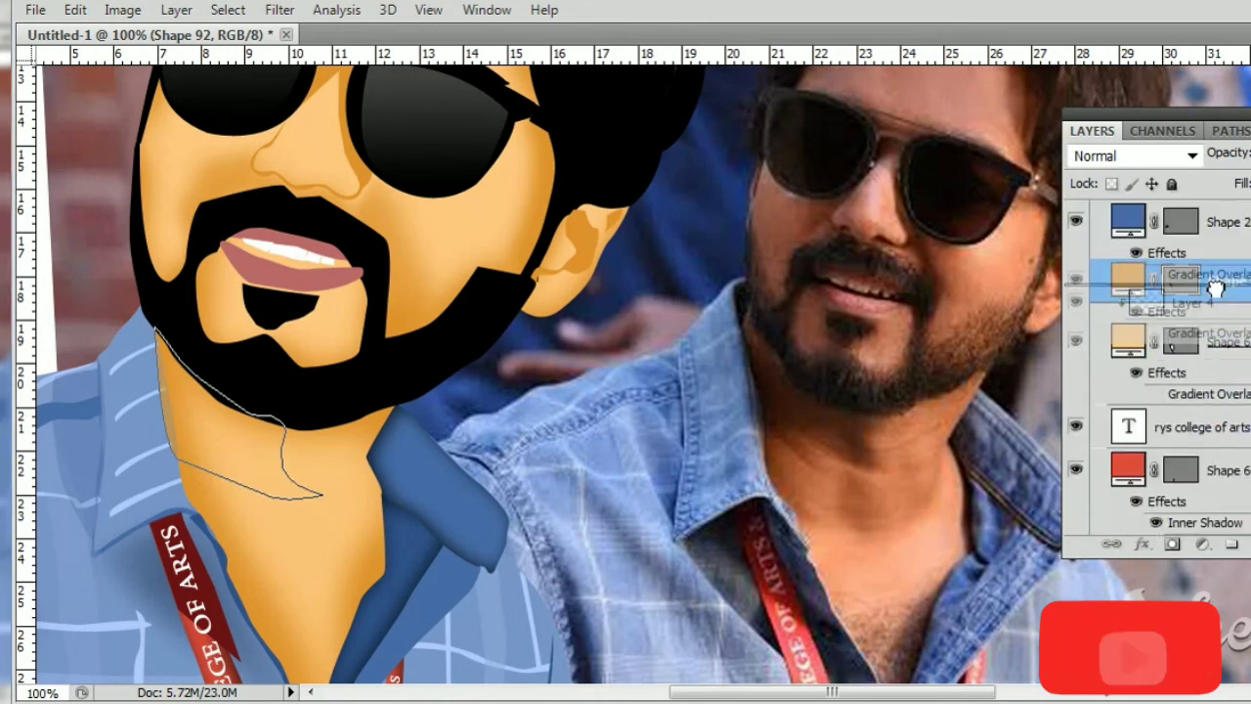
{"action": "left_click", "coordinate": [1237, 374], "text": "alt"}
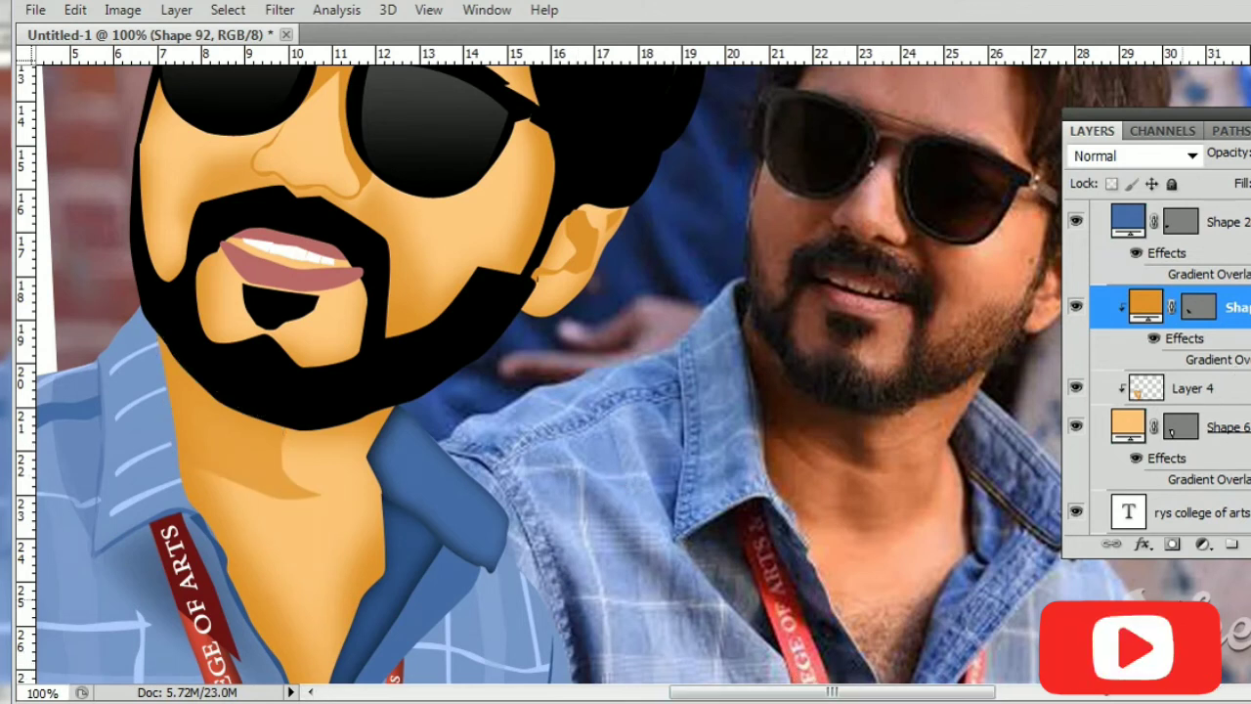
Step: Draw a curved shape across the neck from below the beard up to the collar
{"action": "left_click_drag", "start_coordinate": [561, 612], "coordinate": [573, 572]}
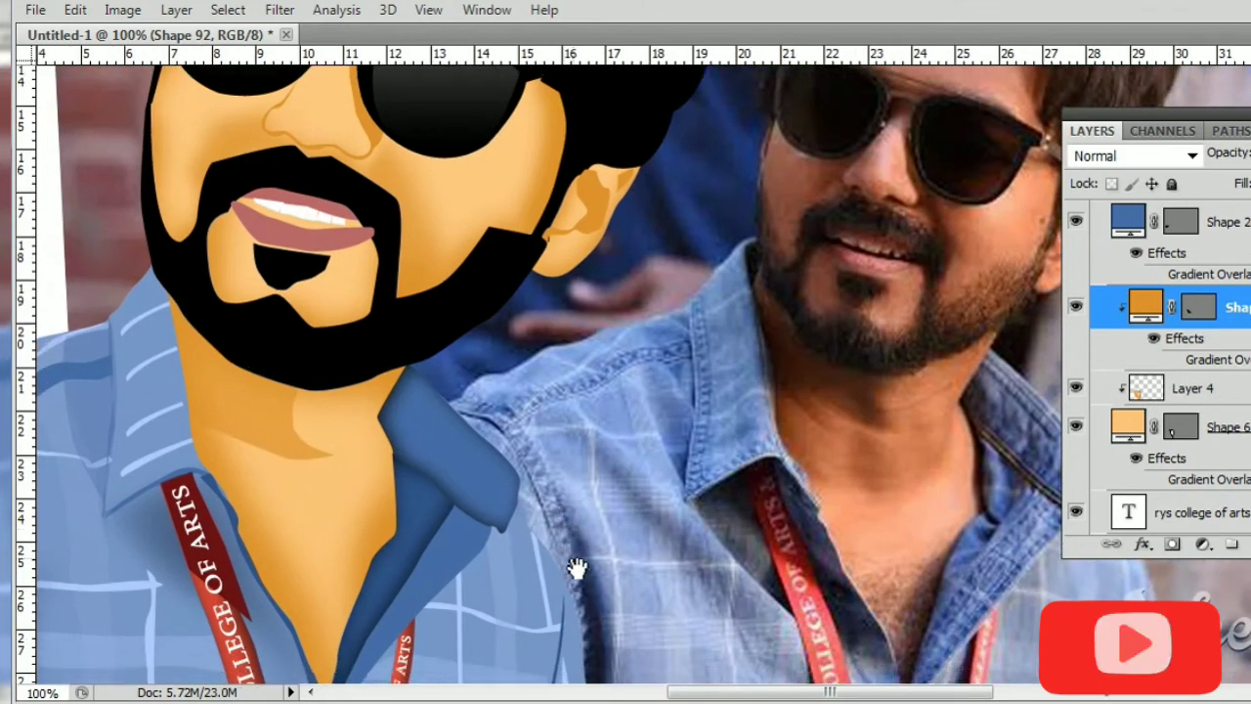
{"action": "left_click", "coordinate": [234, 525]}
{"action": "left_click_drag", "start_coordinate": [365, 502], "coordinate": [391, 442]}
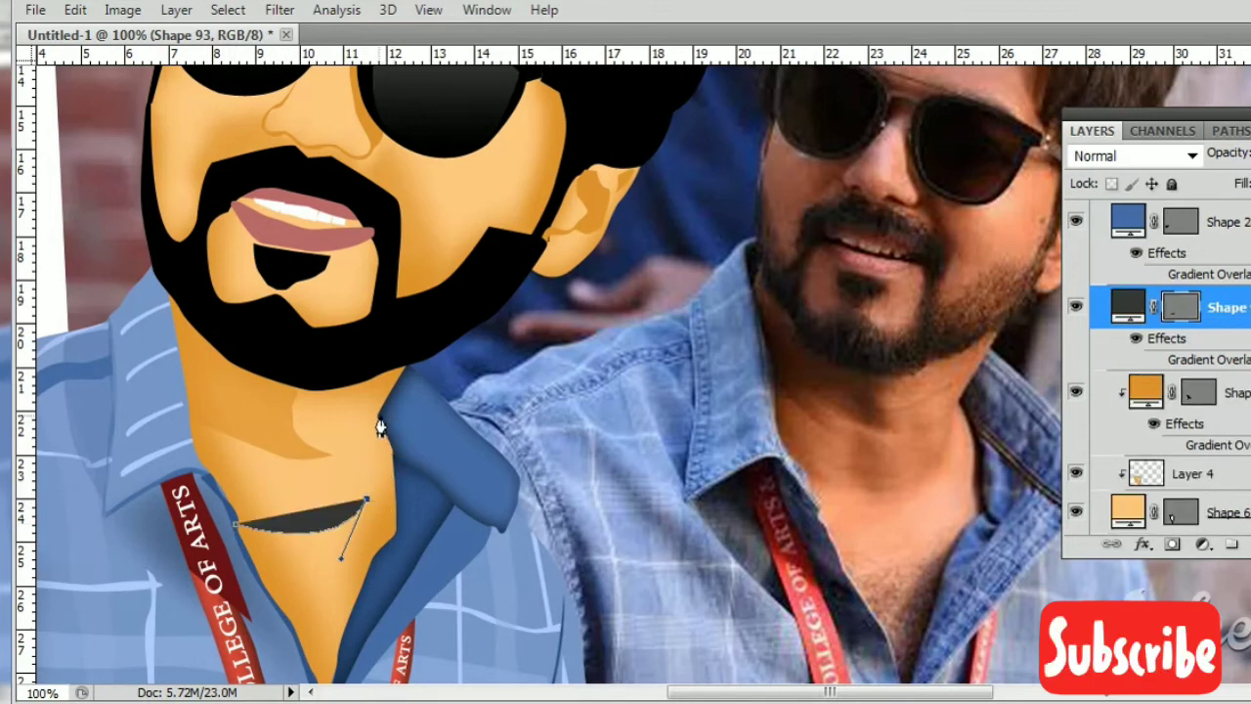
{"action": "left_click", "coordinate": [379, 418]}
{"action": "left_click_drag", "start_coordinate": [237, 440], "coordinate": [144, 389]}
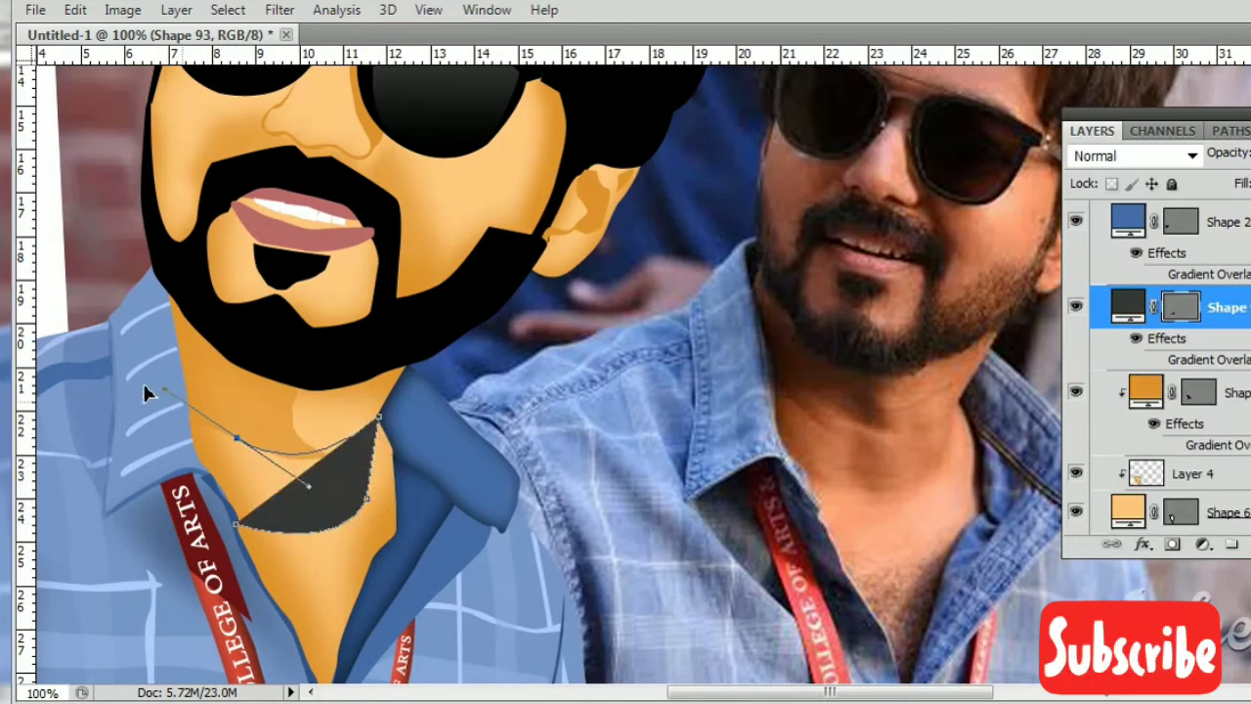
{"action": "left_click", "coordinate": [169, 391]}
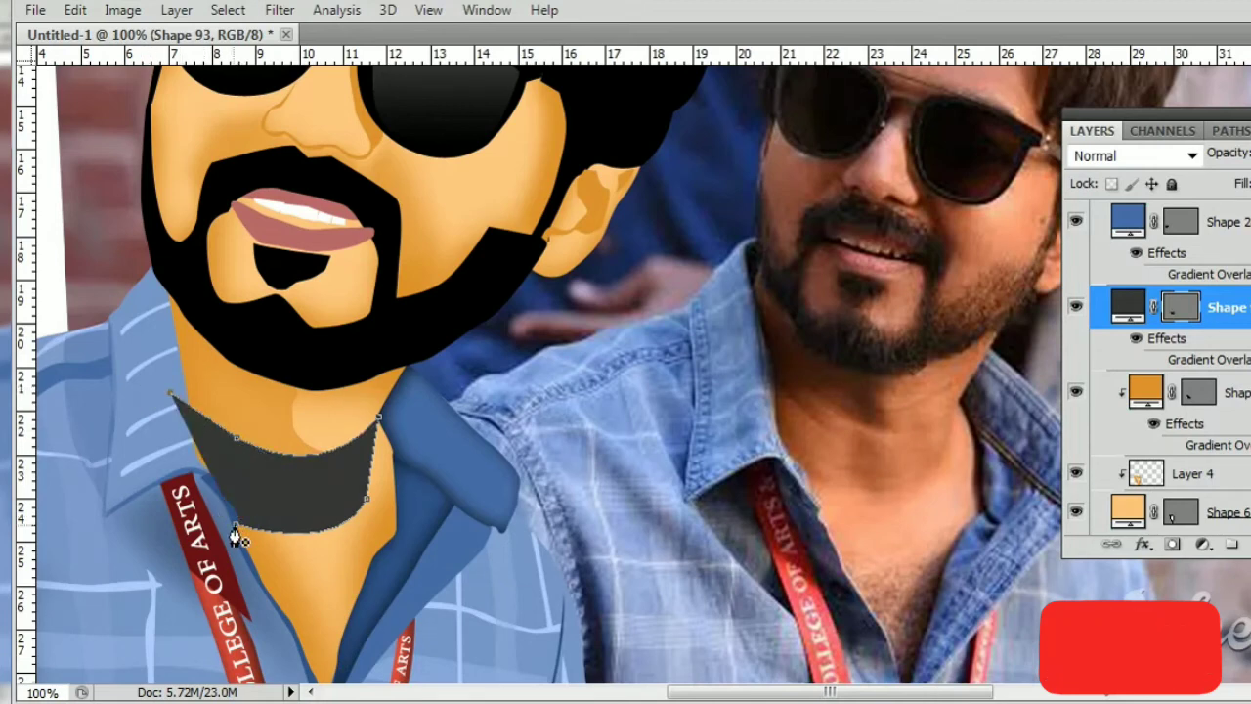
Step: Fill the neck shape with a skin-orange colour sampled from the portrait
{"action": "double_click", "coordinate": [1128, 307]}
{"action": "left_click", "coordinate": [223, 408]}
{"action": "key", "text": "Return"}
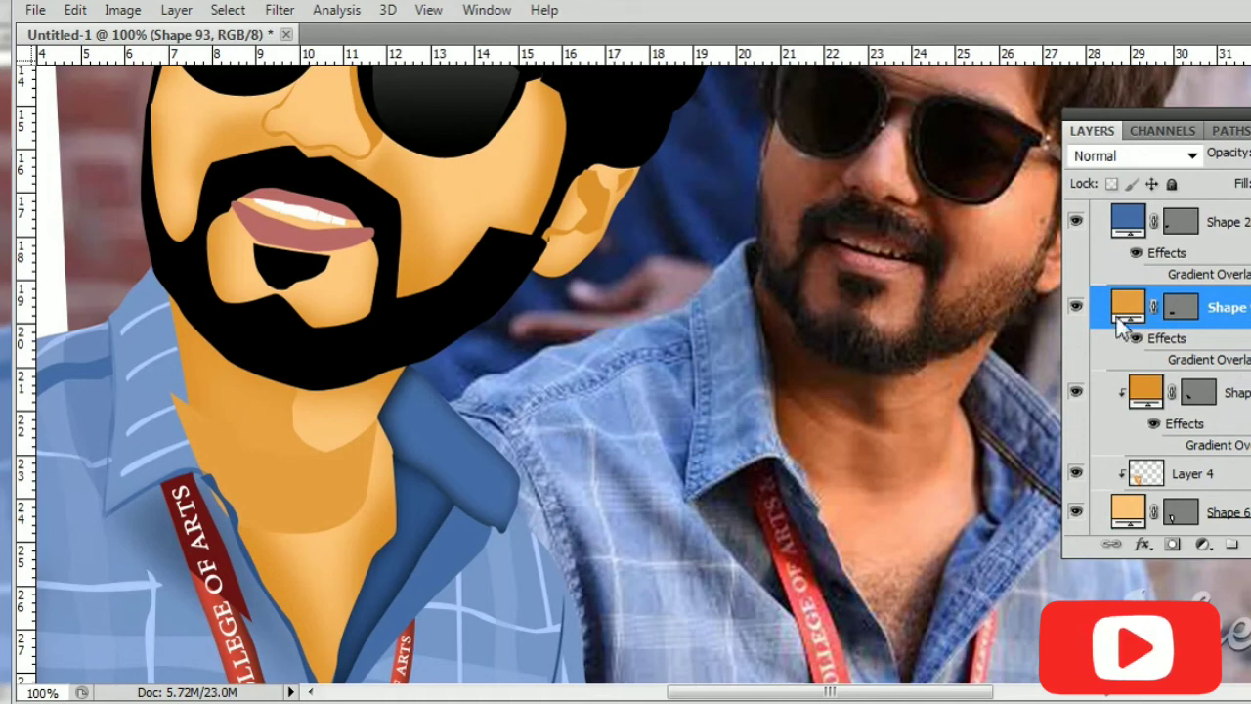
{"action": "double_click", "coordinate": [1124, 310]}
{"action": "key", "text": "Return"}
Step: Rasterize and Gaussian Blur the neck shape, then lower its fill
{"action": "left_click", "coordinate": [280, 10]}
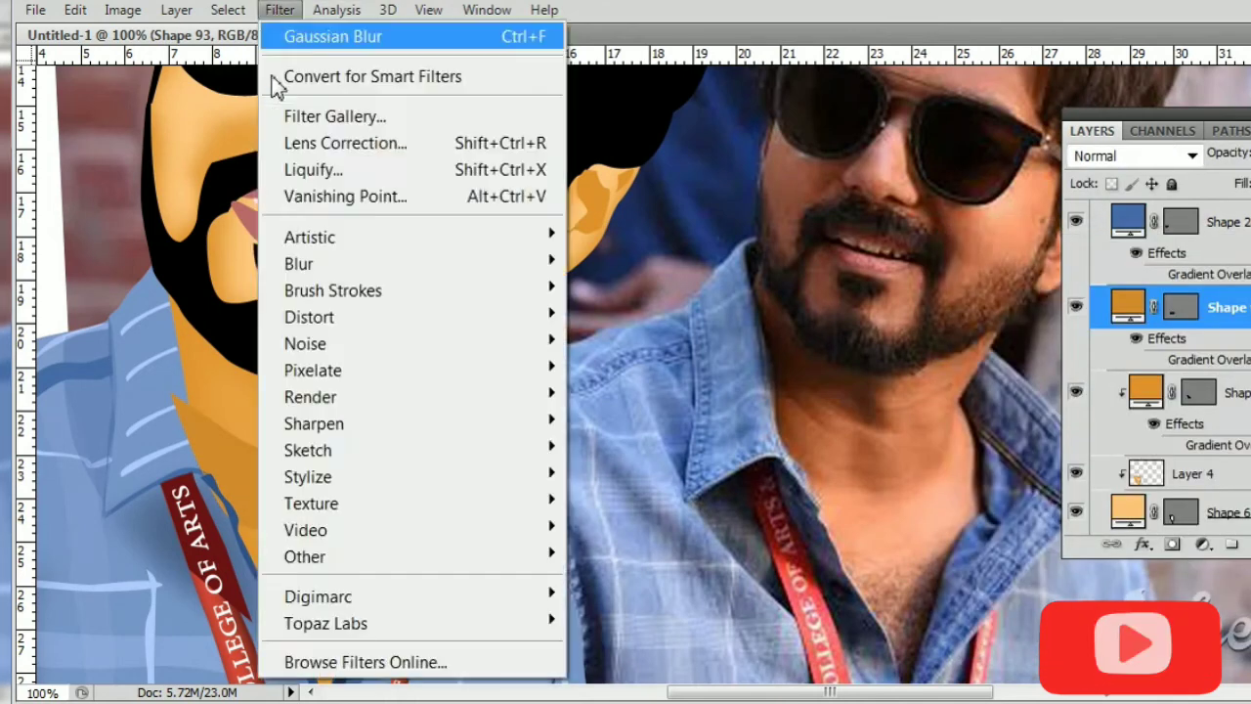
{"action": "left_click", "coordinate": [636, 370]}
{"action": "left_click", "coordinate": [706, 276]}
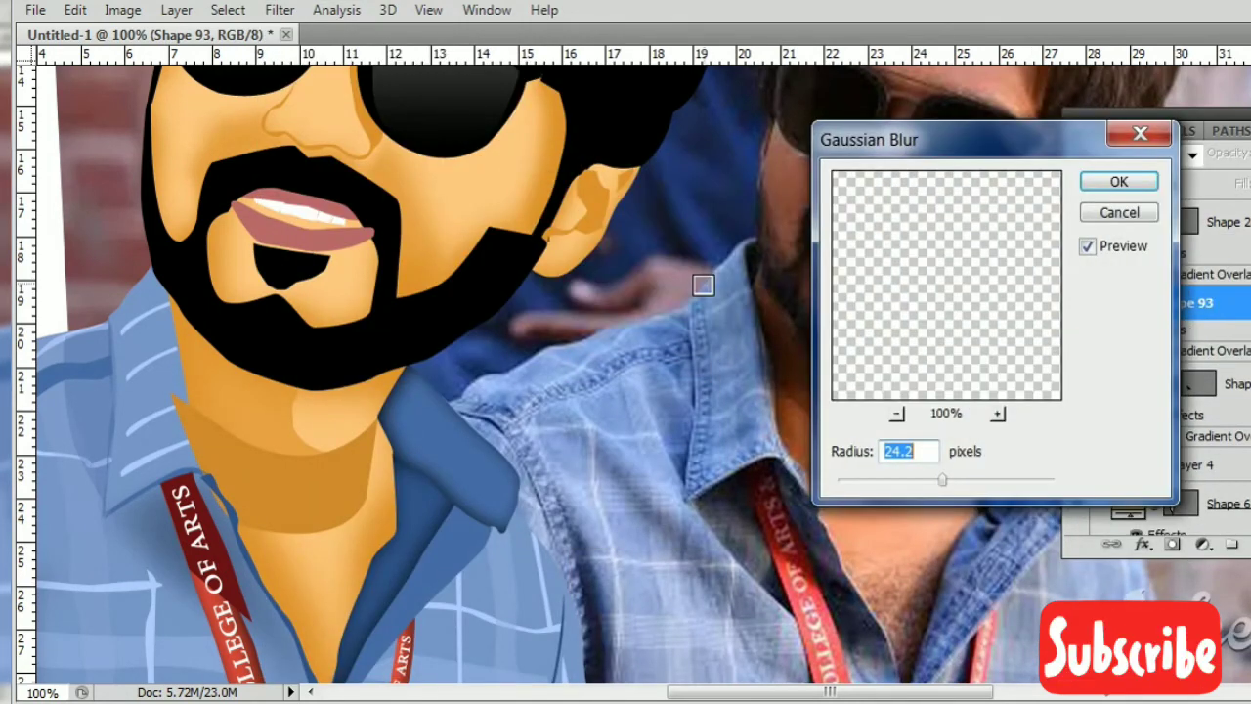
{"action": "left_click_drag", "start_coordinate": [895, 481], "coordinate": [938, 486]}
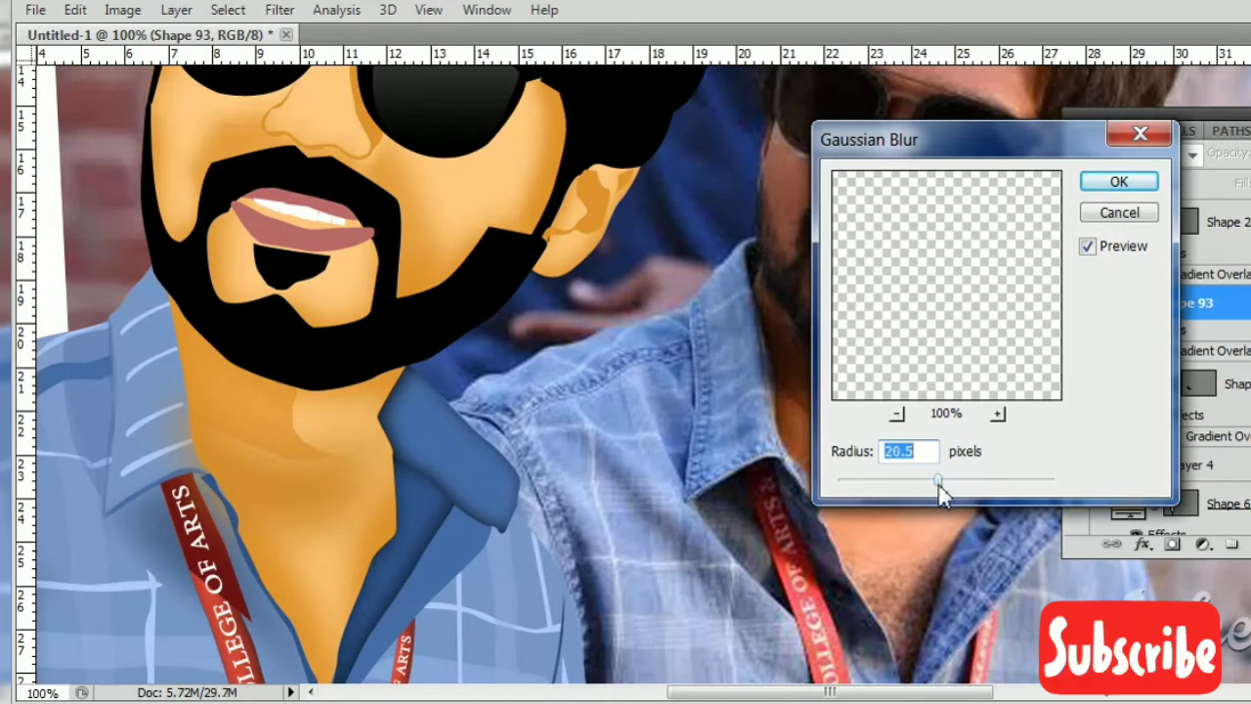
{"action": "key", "text": "Return"}
{"action": "key", "text": "shift+5"}
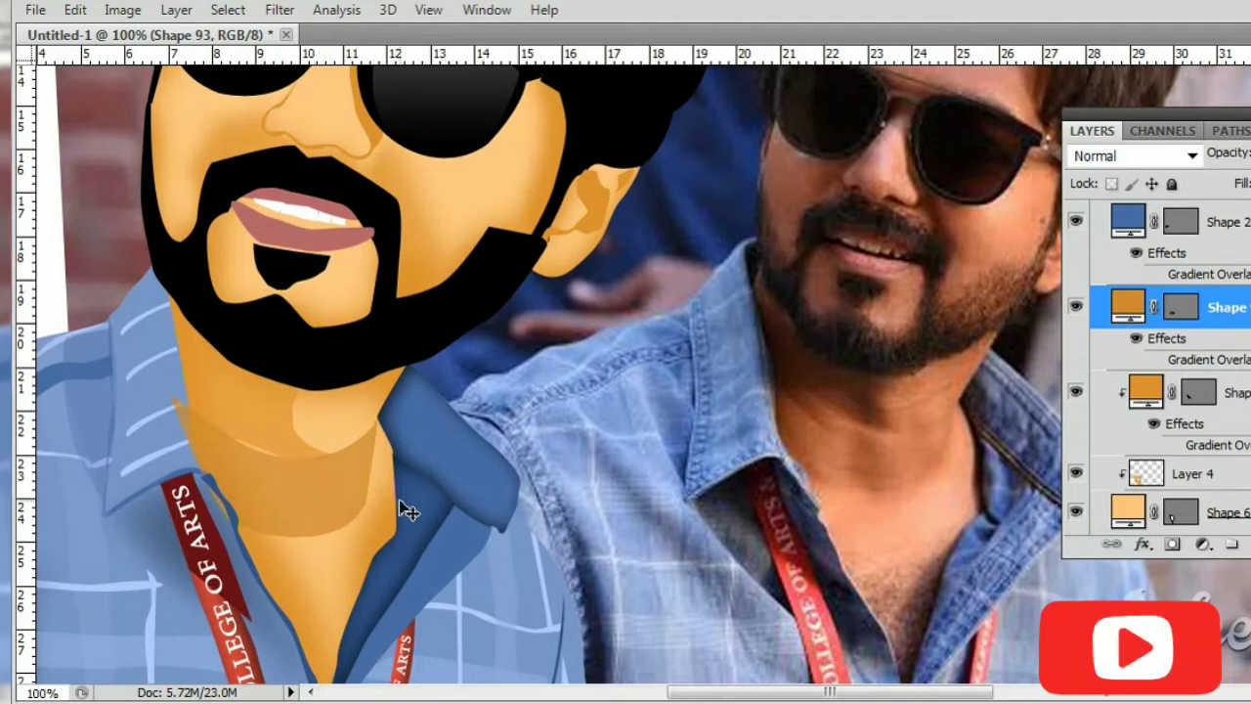
Step: Rasterize Shape 93 and repaint the shading under the chin and along the neck
{"action": "right_click", "coordinate": [1197, 328]}
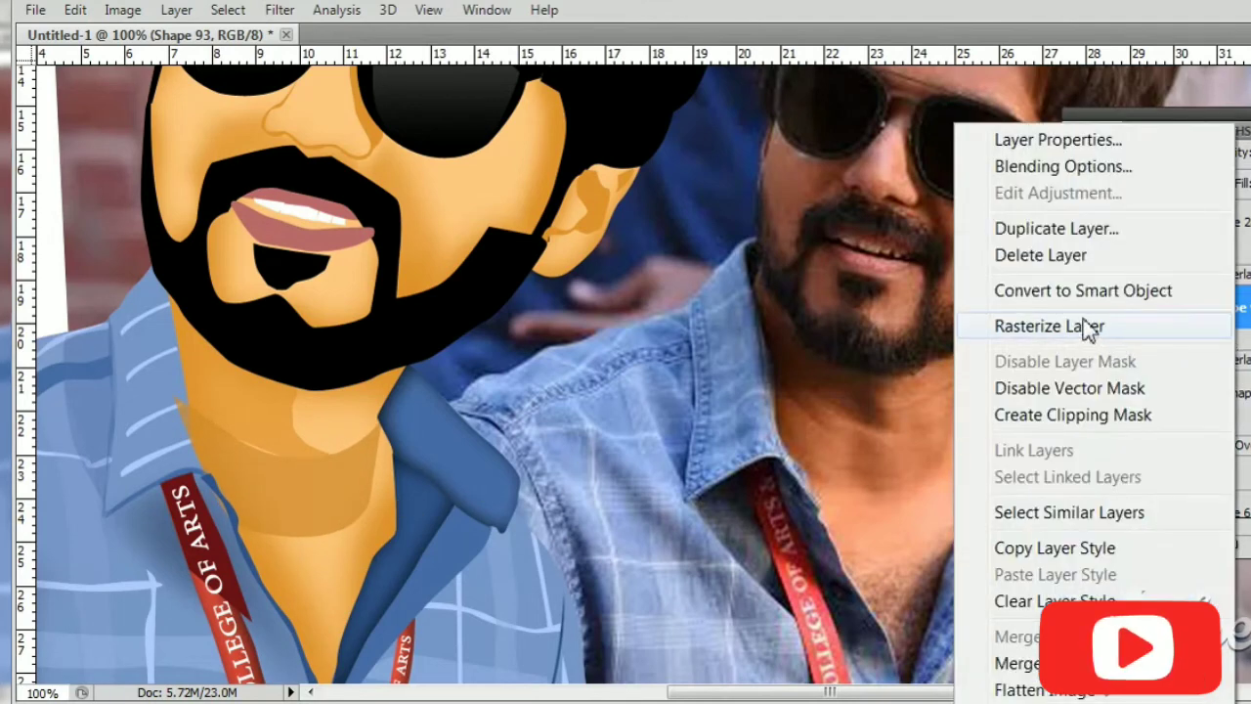
{"action": "left_click", "coordinate": [1085, 326]}
{"action": "right_click", "coordinate": [1136, 307]}
{"action": "left_click", "coordinate": [908, 355]}
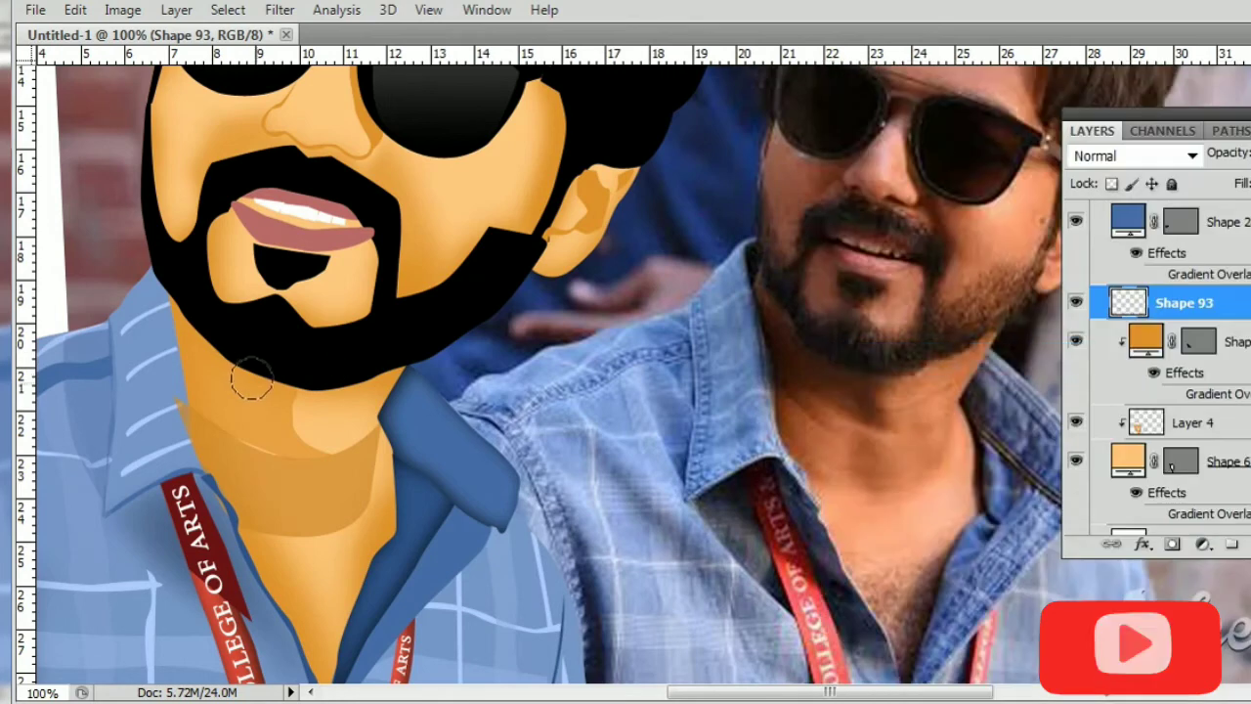
{"action": "left_click_drag", "start_coordinate": [212, 398], "coordinate": [290, 401]}
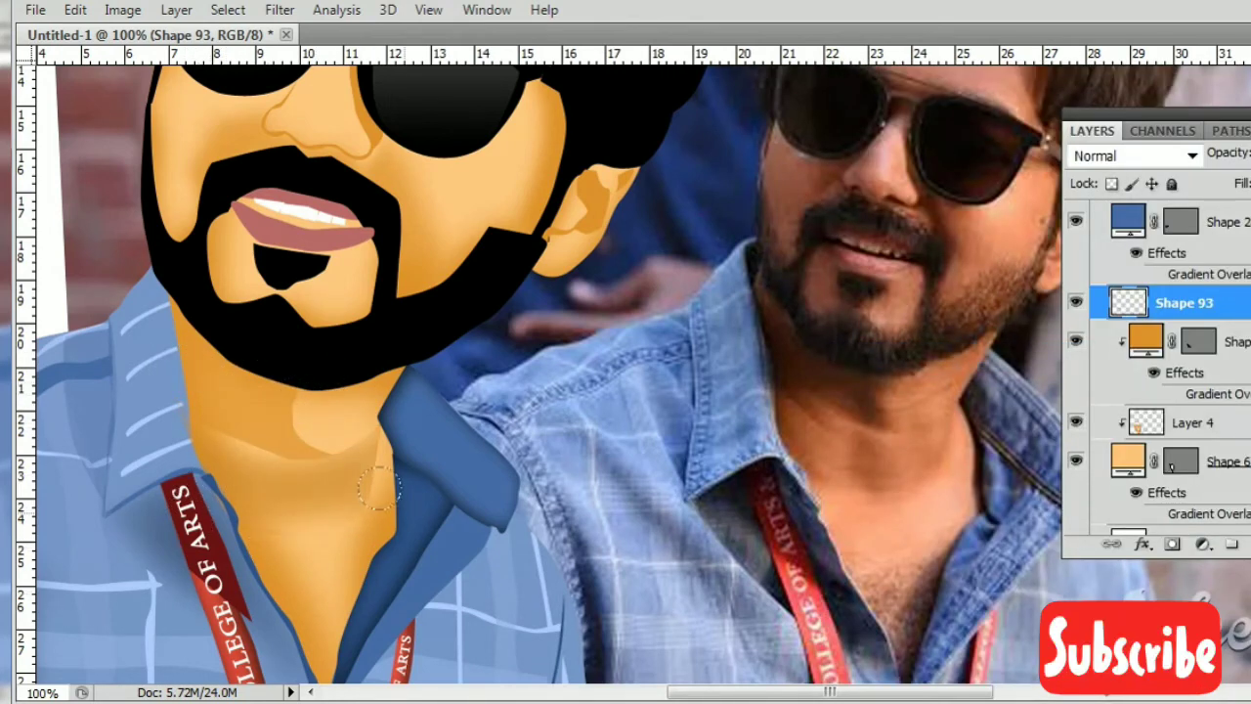
{"action": "left_click_drag", "start_coordinate": [189, 503], "coordinate": [344, 535]}
{"action": "key", "text": "v"}
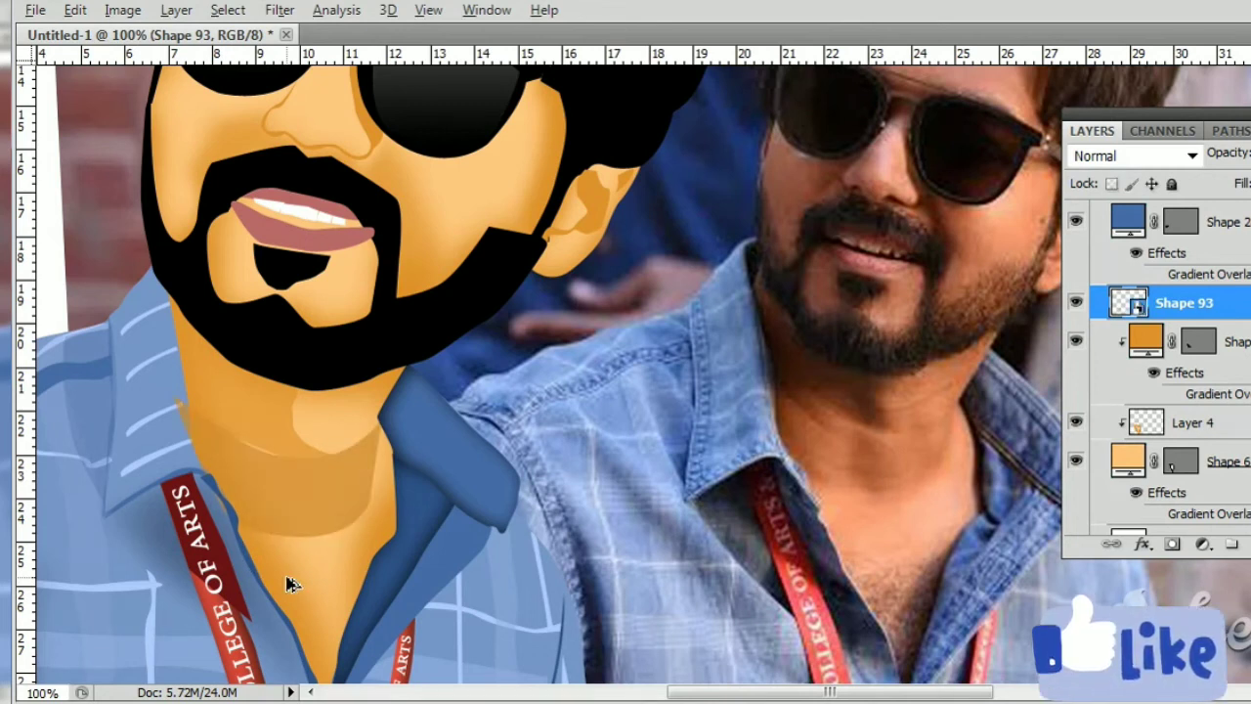
Step: Undo back to the crisp neck shape and nudge it up and left
{"action": "key", "text": "ctrl+z"}
{"action": "key", "text": "Up"}
{"action": "key", "text": "Up"}
{"action": "key", "text": "Up"}
{"action": "key", "text": "Left"}
{"action": "key", "text": "Left"}
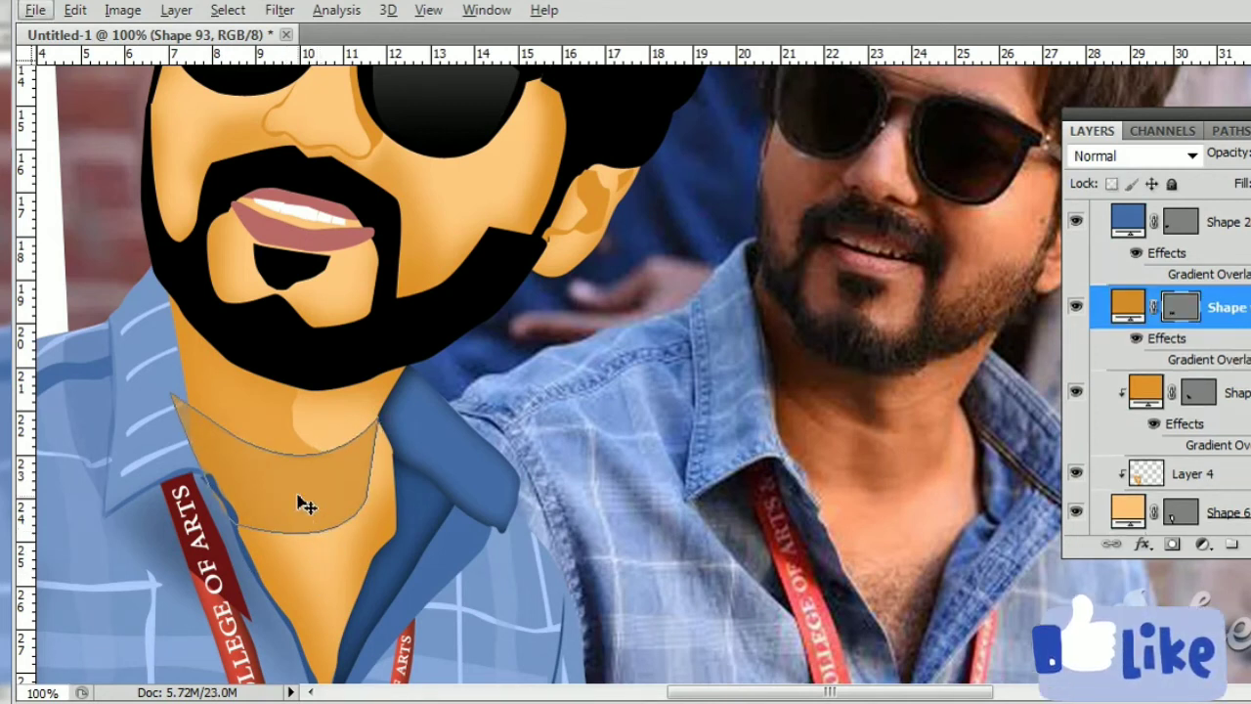
Step: Load the neck shape's outline as a selection and zoom in on the beard and neck
{"action": "key", "text": "Escape"}
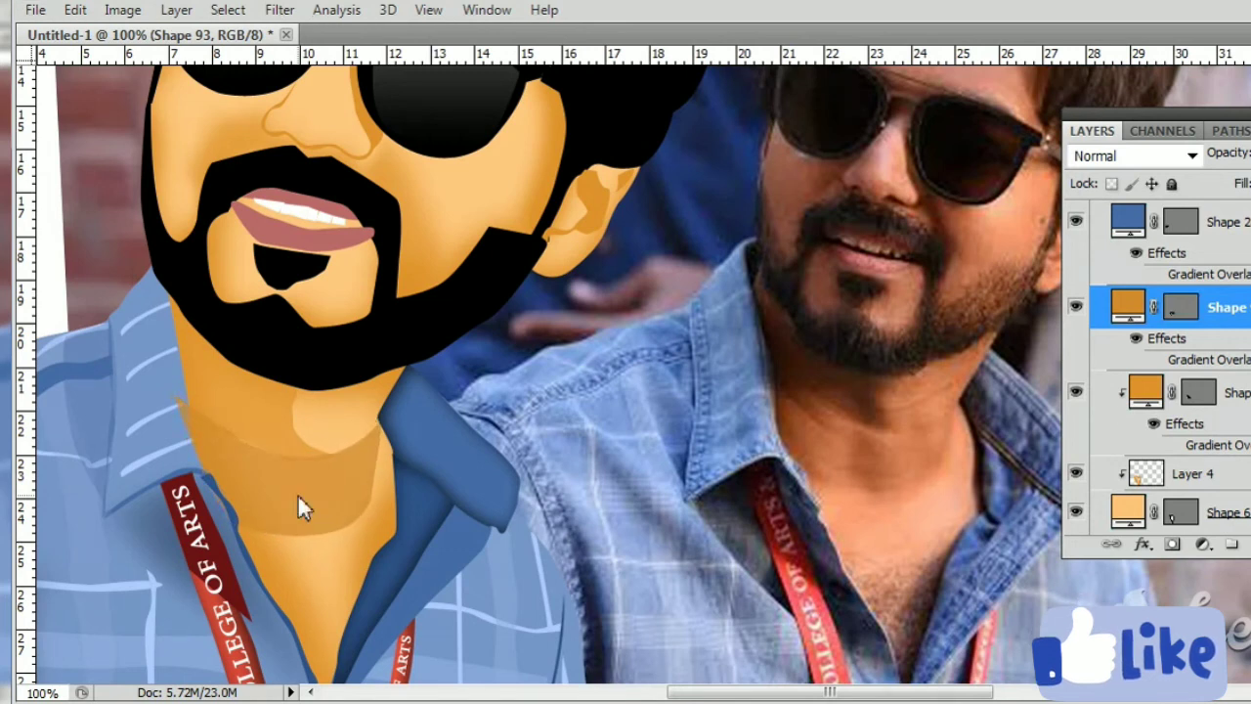
{"action": "left_click", "coordinate": [259, 476]}
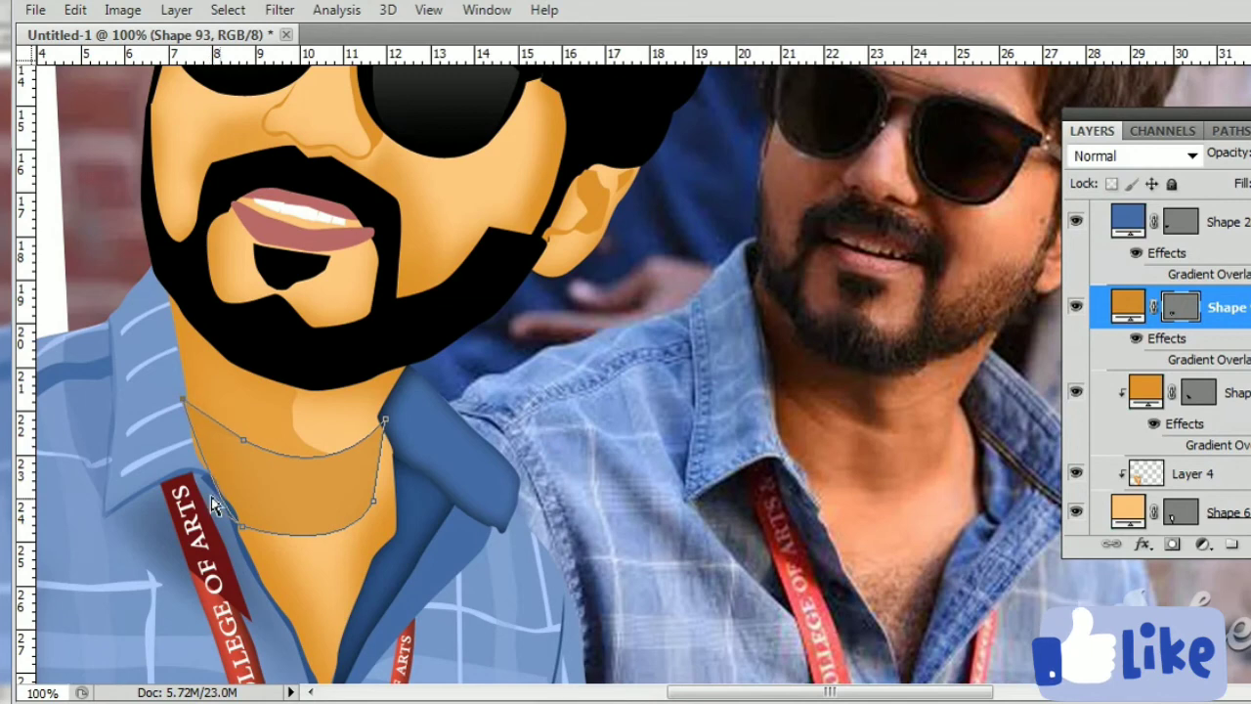
{"action": "key", "text": "ctrl+Return"}
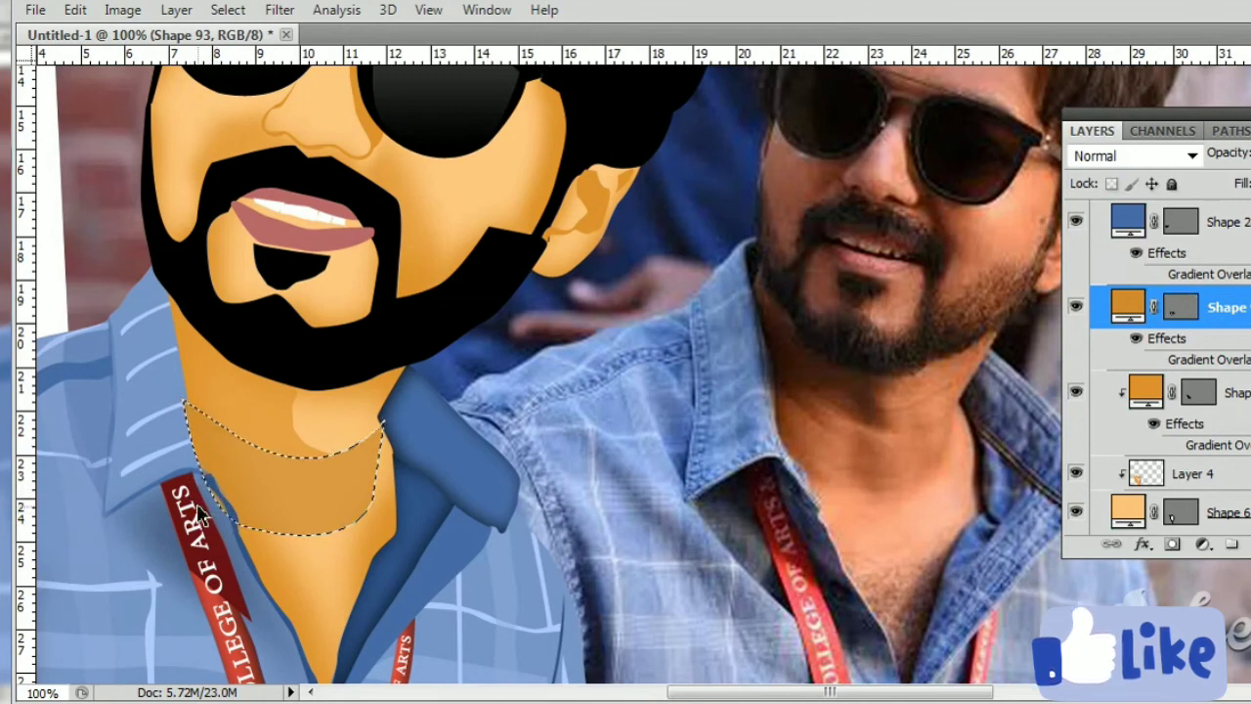
{"action": "key", "text": "ctrl+minus"}
{"action": "key", "text": "ctrl+minus"}
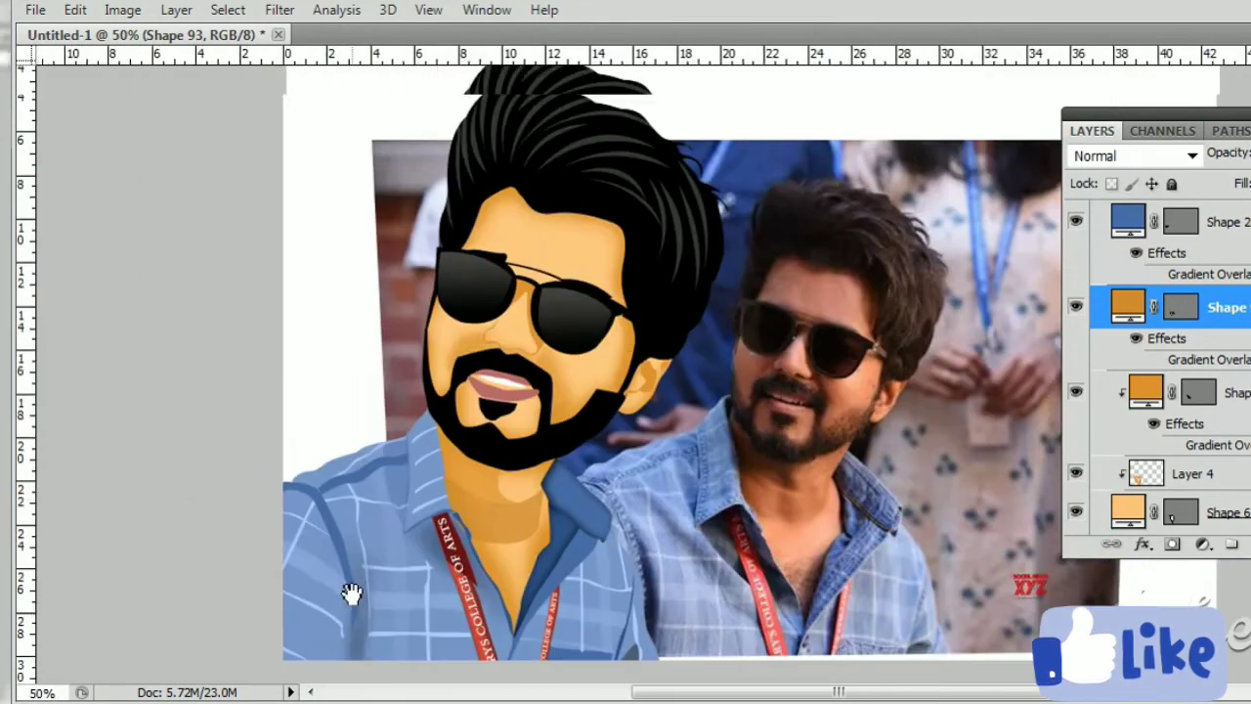
{"action": "left_click_drag", "start_coordinate": [351, 593], "coordinate": [347, 596]}
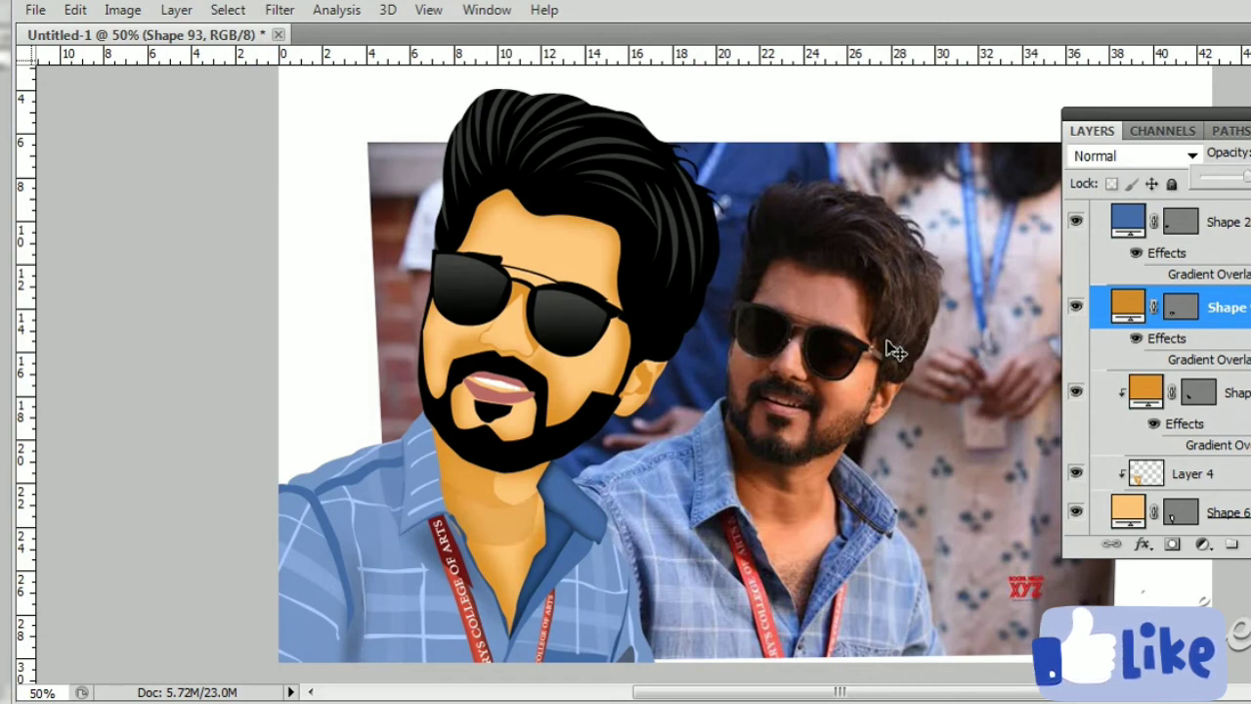
{"action": "key", "text": "ctrl+plus"}
{"action": "key", "text": "ctrl+plus"}
{"action": "key", "text": "ctrl+plus"}
{"action": "scroll", "coordinate": [573, 469], "scroll_direction": "down", "scroll_amount": 3}
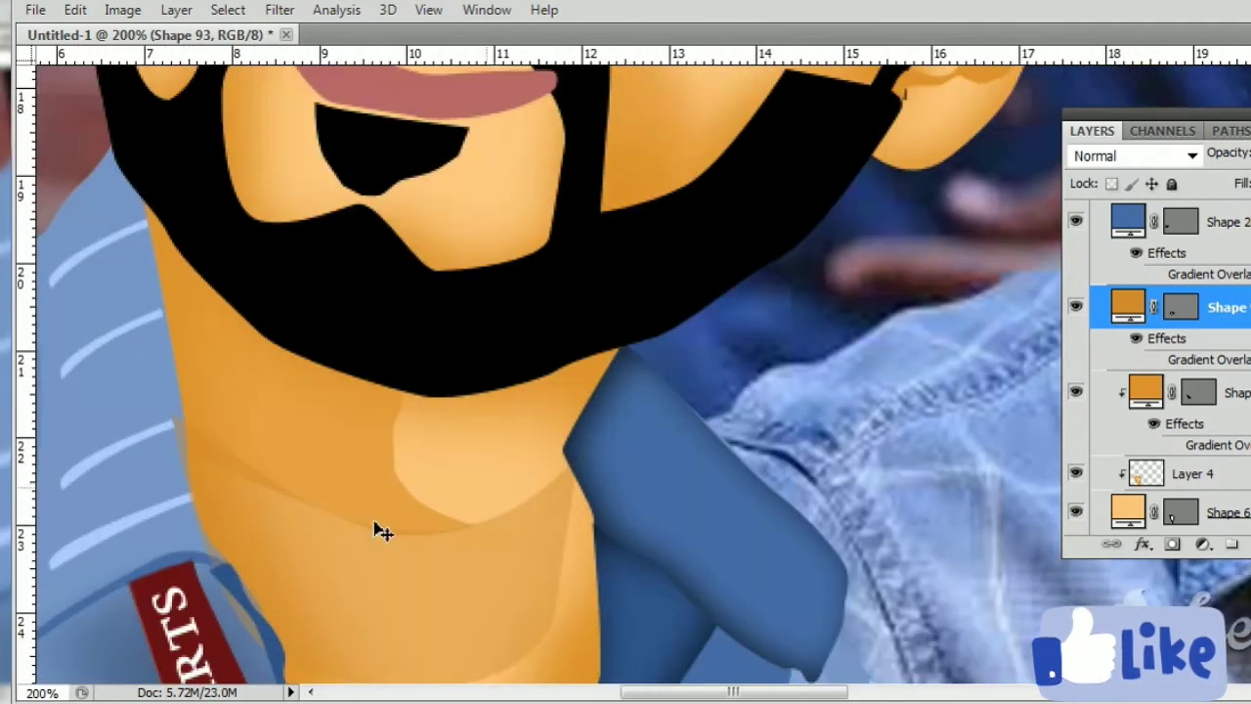
Step: Drag the neck shape's top-left anchor against the collar, then zoom out to the portrait
{"action": "key", "text": "a"}
{"action": "left_click_drag", "start_coordinate": [163, 424], "coordinate": [185, 455]}
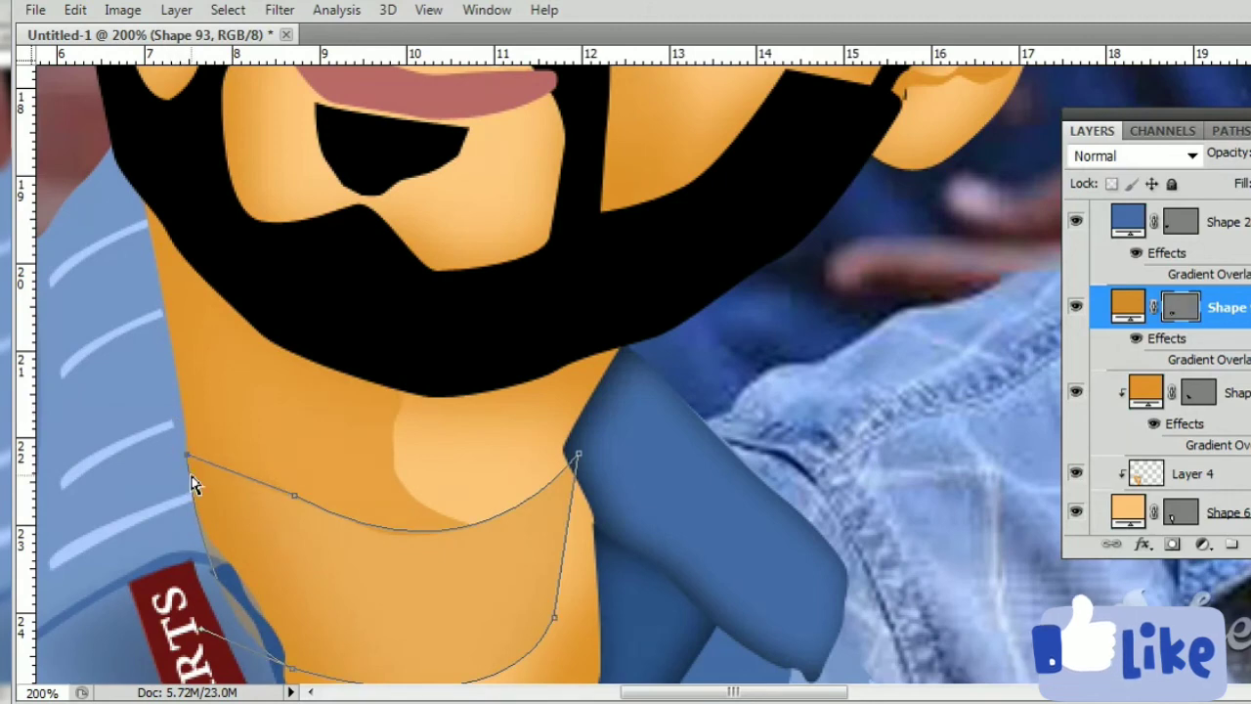
{"action": "key", "text": "Return"}
{"action": "key", "text": "ctrl+minus"}
{"action": "key", "text": "ctrl+minus"}
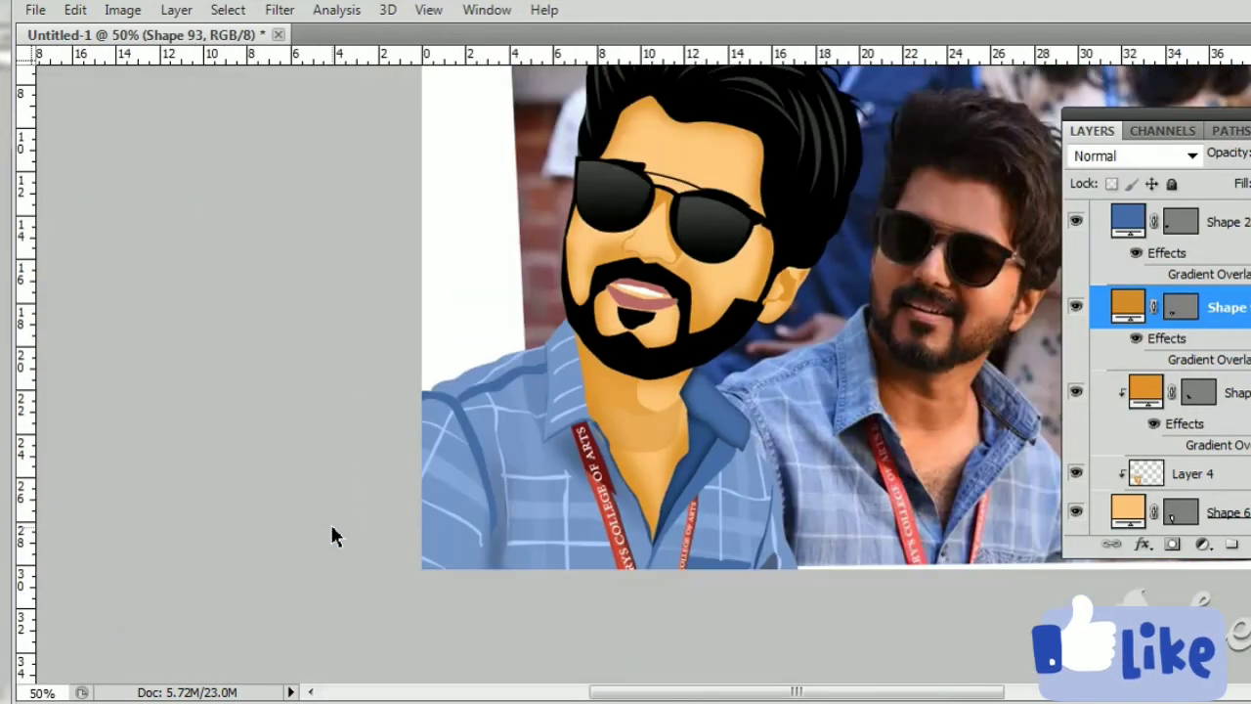
{"action": "key", "text": "ctrl+minus"}
{"action": "scroll", "coordinate": [1205, 321], "scroll_direction": "up", "scroll_amount": 3}
{"action": "scroll", "coordinate": [1211, 323], "scroll_direction": "up", "scroll_amount": 5}
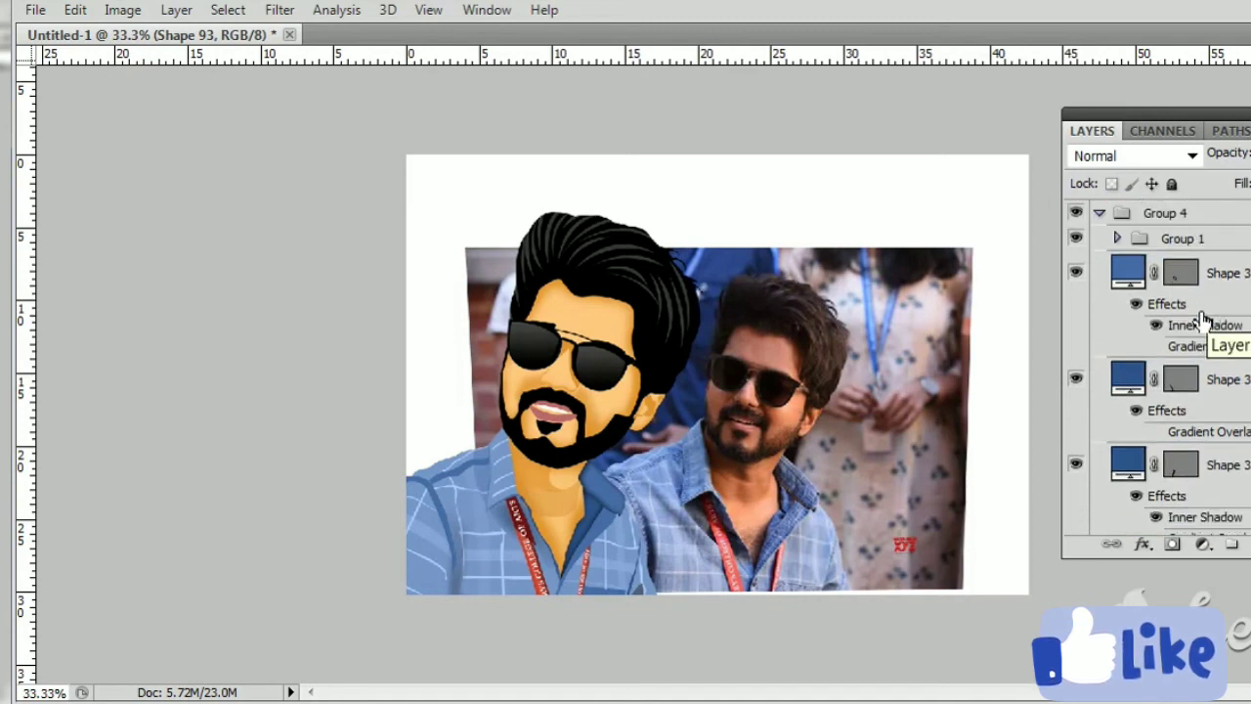
{"action": "scroll", "coordinate": [567, 313], "scroll_direction": "up", "scroll_amount": 1}
{"action": "scroll", "coordinate": [589, 326], "scroll_direction": "up", "scroll_amount": 1}
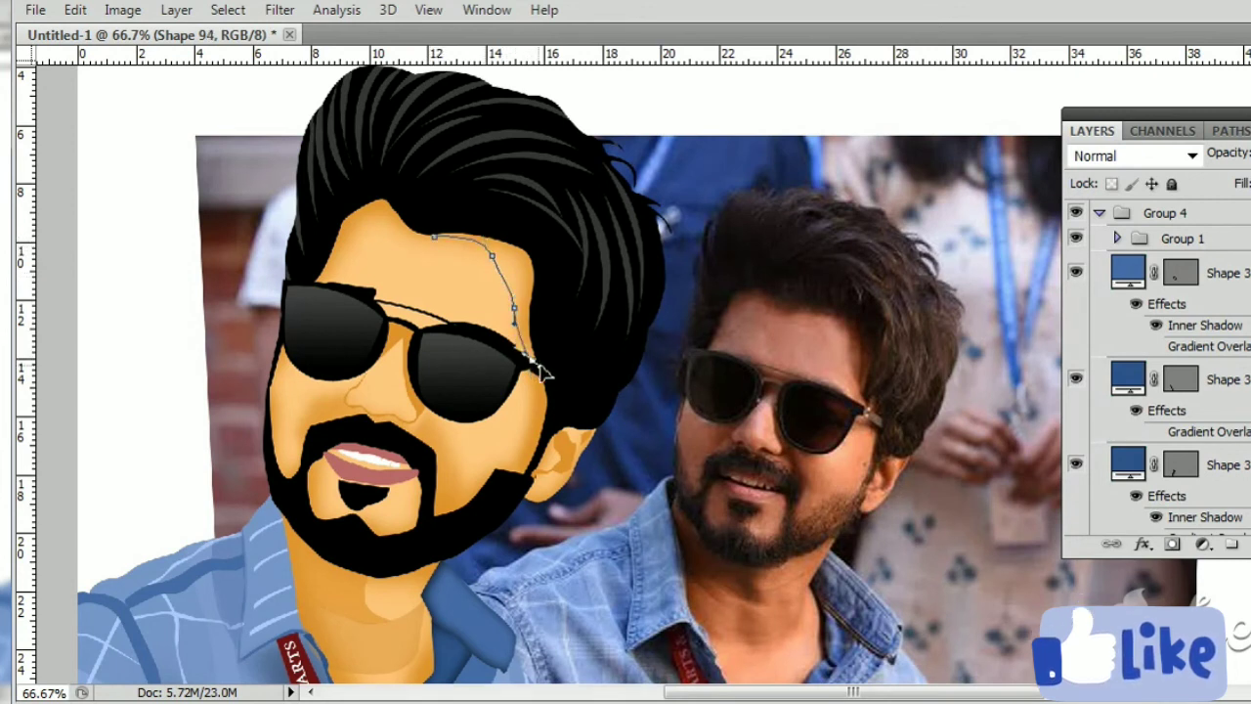
Step: Trace a new shape along the right side of the forehead beneath the hairline
{"action": "left_click", "coordinate": [544, 341]}
{"action": "left_click", "coordinate": [544, 278]}
{"action": "left_click", "coordinate": [541, 236]}
{"action": "left_click_drag", "start_coordinate": [499, 219], "coordinate": [446, 225]}
{"action": "left_click", "coordinate": [436, 246]}
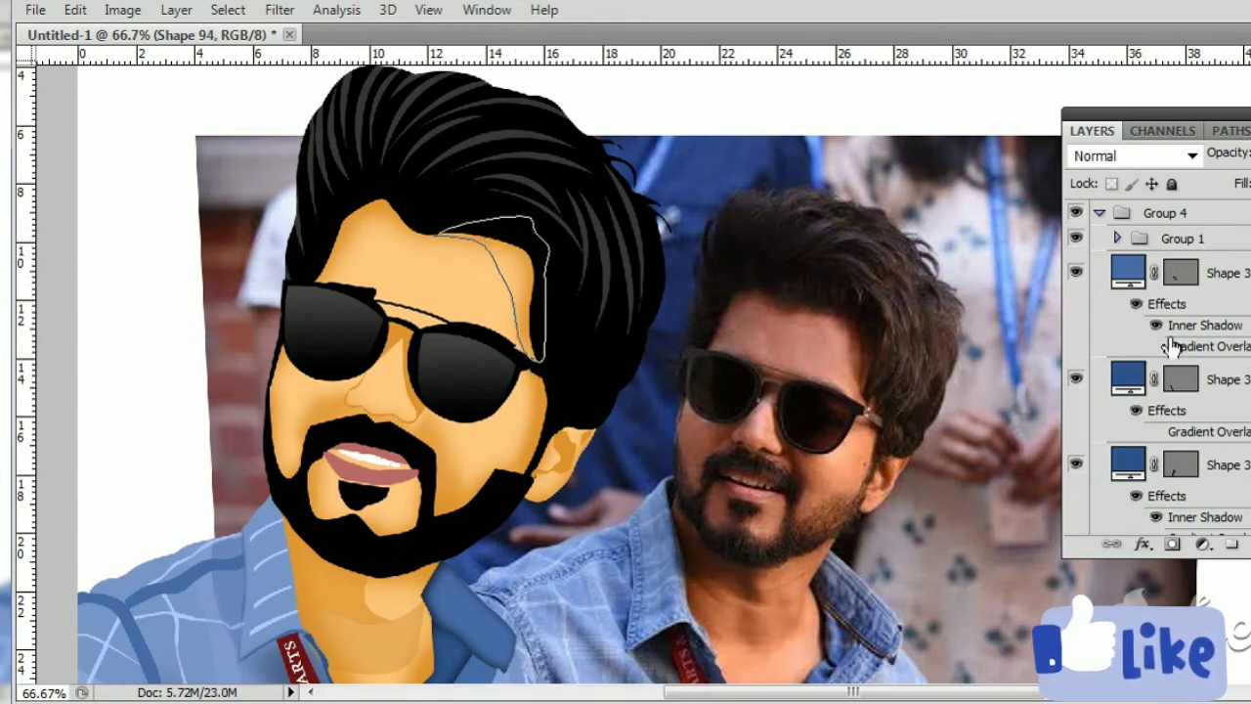
{"action": "scroll", "coordinate": [1153, 293], "scroll_direction": "down", "scroll_amount": 3}
{"action": "scroll", "coordinate": [1153, 277], "scroll_direction": "down", "scroll_amount": 3}
Step: Fill the forehead shape with a skin tone sampled from the face
{"action": "double_click", "coordinate": [1126, 274]}
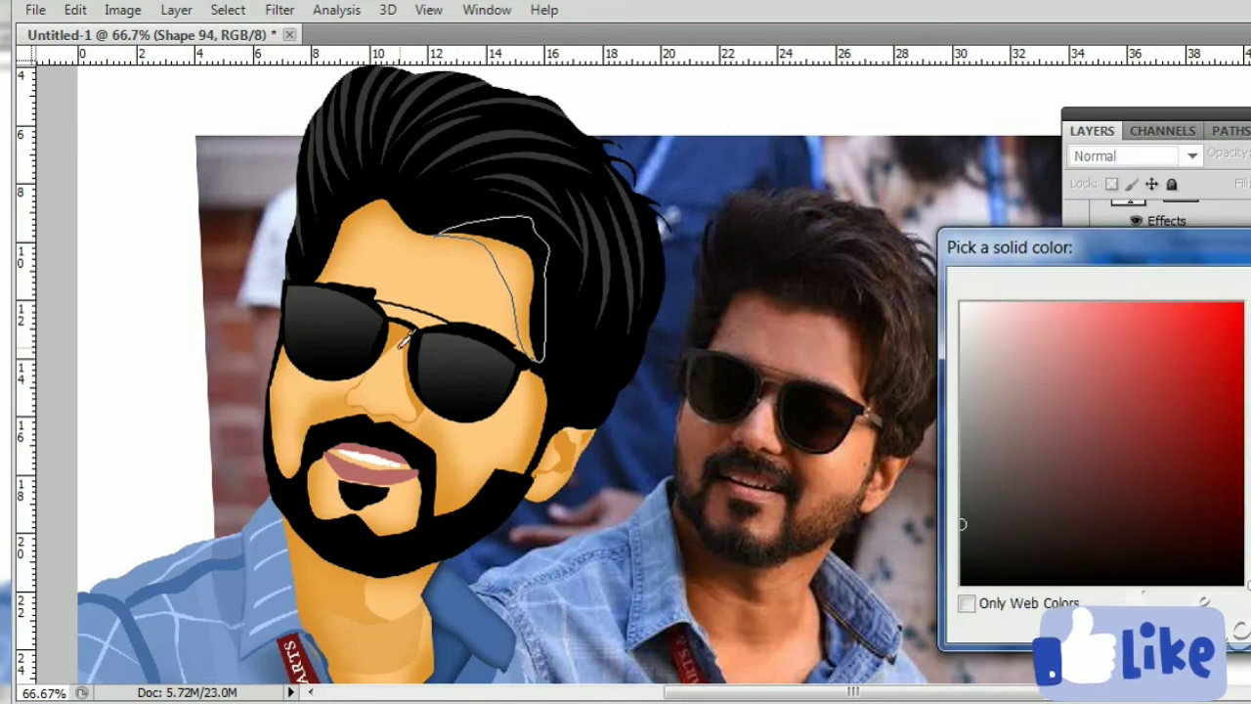
{"action": "left_click", "coordinate": [400, 328]}
{"action": "key", "text": "Return"}
{"action": "scroll", "coordinate": [1122, 454], "scroll_direction": "up", "scroll_amount": 3}
{"action": "scroll", "coordinate": [1122, 454], "scroll_direction": "up", "scroll_amount": 2}
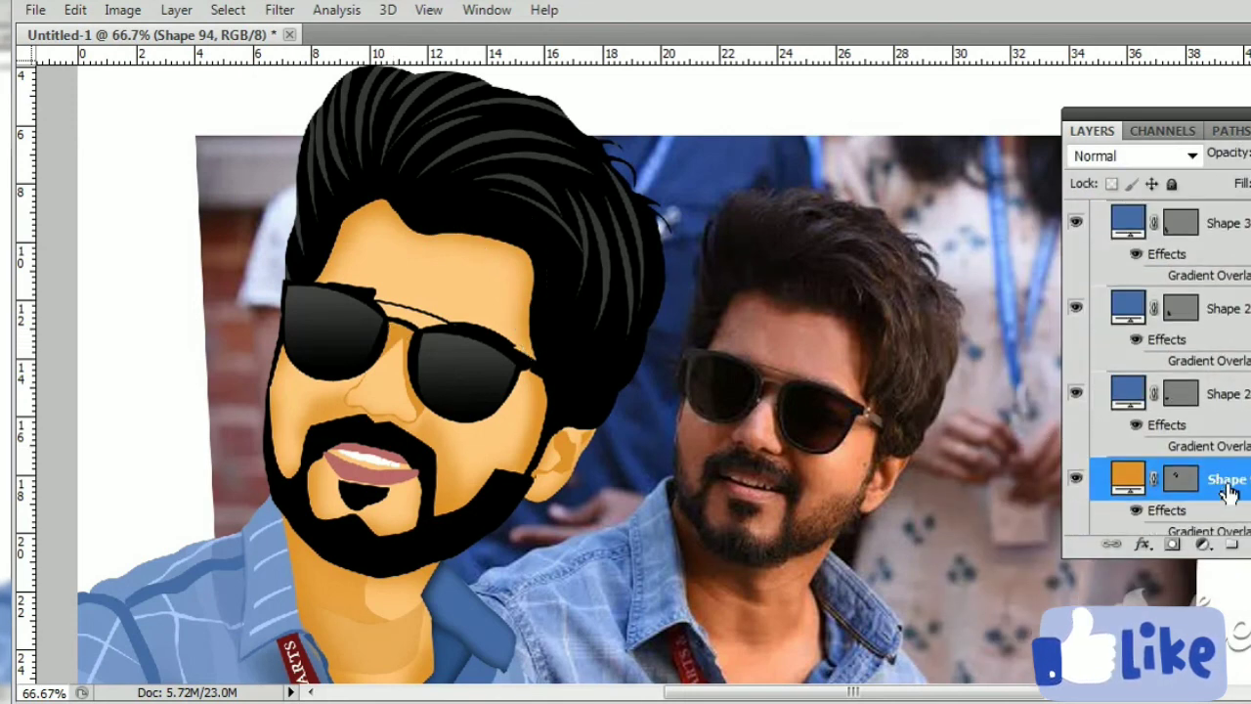
Step: Reorder the forehead shape among the face layers and clip it inside the face
{"action": "left_click_drag", "start_coordinate": [1124, 479], "coordinate": [1165, 264]}
{"action": "key", "text": "ctrl+bracketright"}
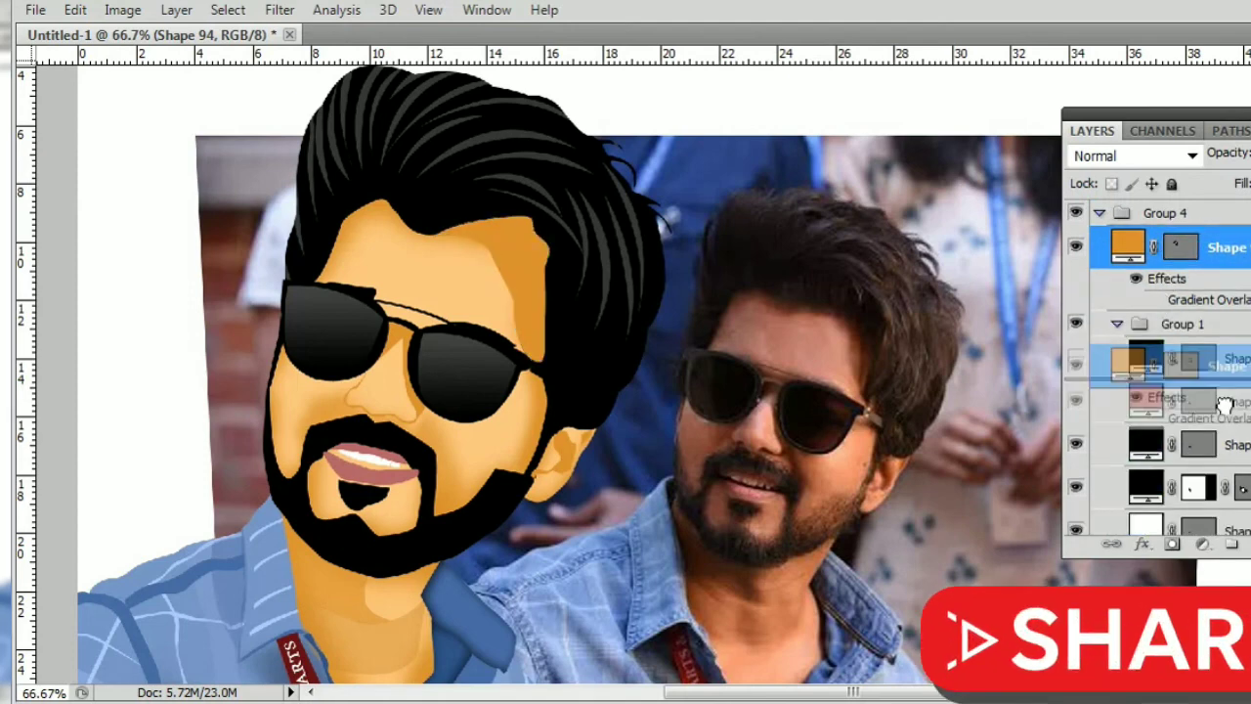
{"action": "left_click_drag", "start_coordinate": [1239, 283], "coordinate": [1220, 398]}
{"action": "key", "text": "ctrl+bracketleft"}
{"action": "key", "text": "ctrl+bracketleft"}
{"action": "key", "text": "ctrl+bracketleft"}
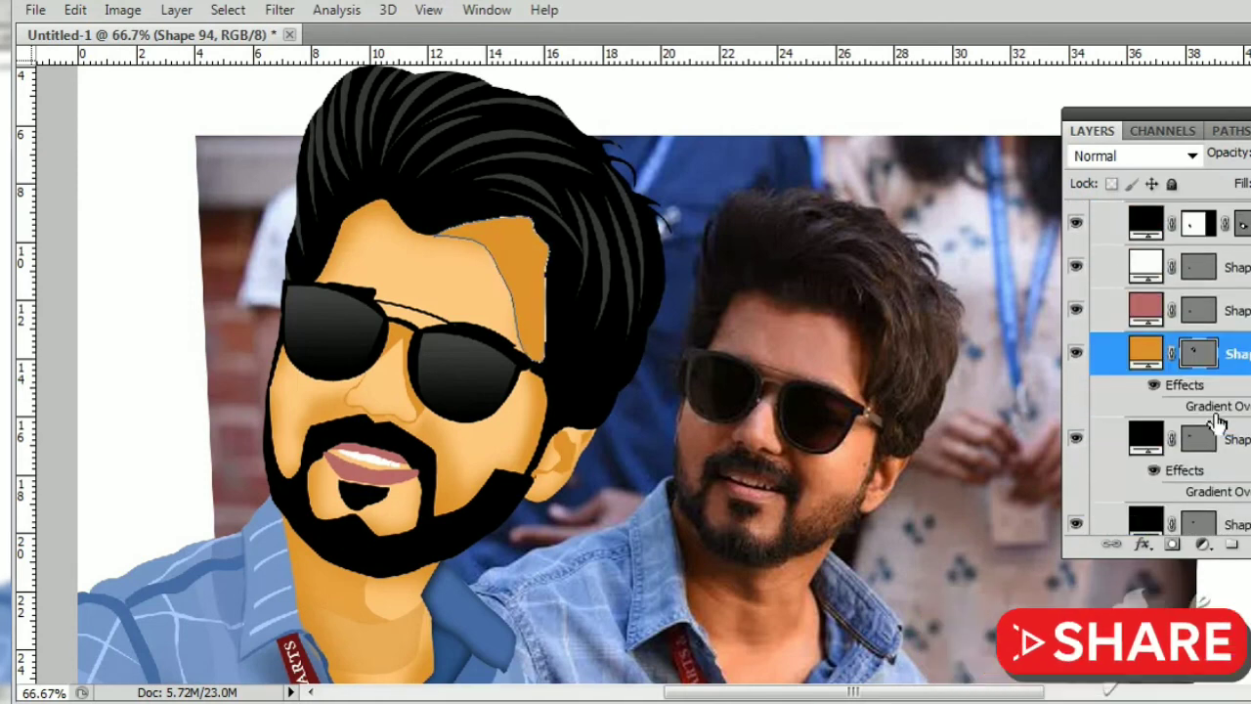
{"action": "key", "text": "ctrl+alt+g"}
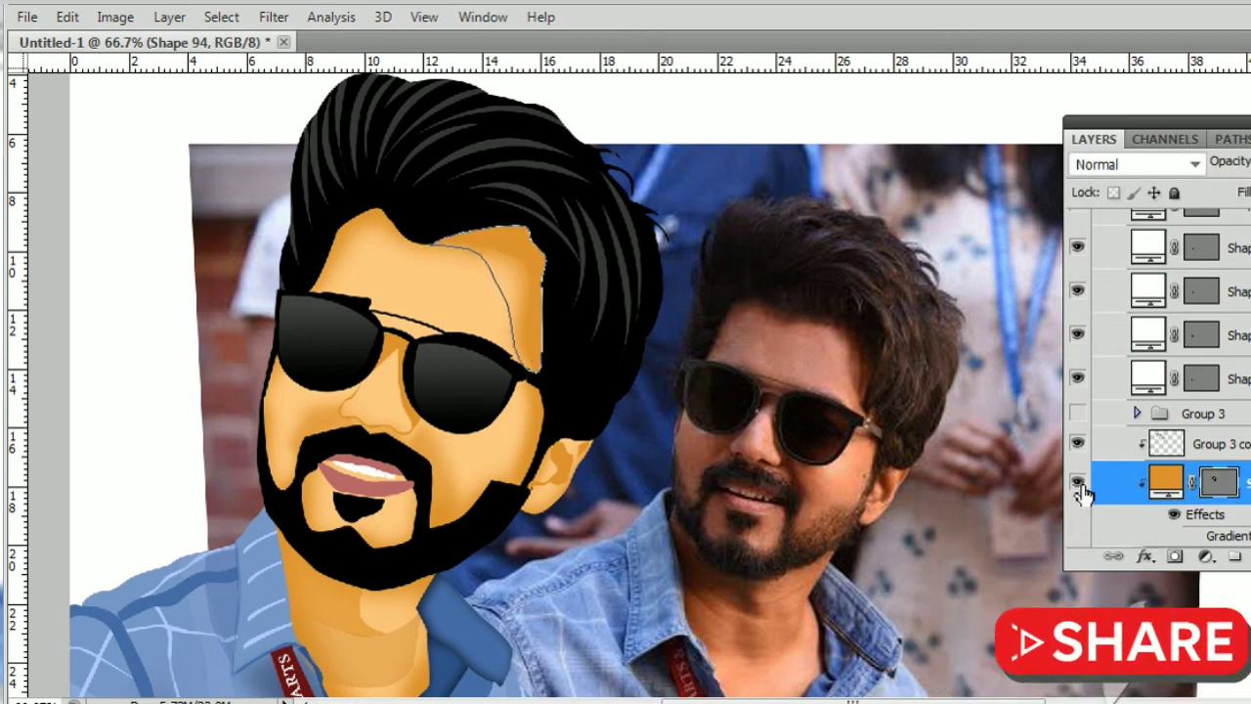
{"action": "scroll", "coordinate": [1202, 478], "scroll_direction": "down", "scroll_amount": 2}
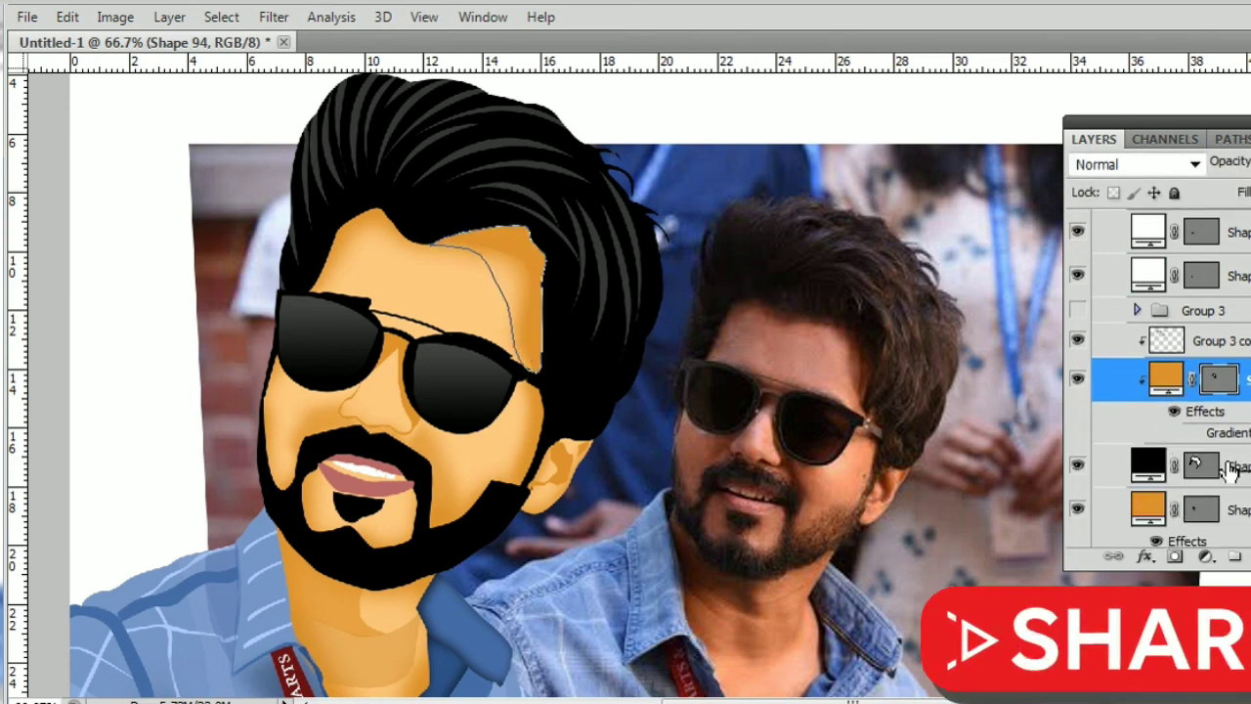
{"action": "scroll", "coordinate": [1231, 467], "scroll_direction": "down", "scroll_amount": 2}
{"action": "left_click_drag", "start_coordinate": [1233, 429], "coordinate": [1237, 464]}
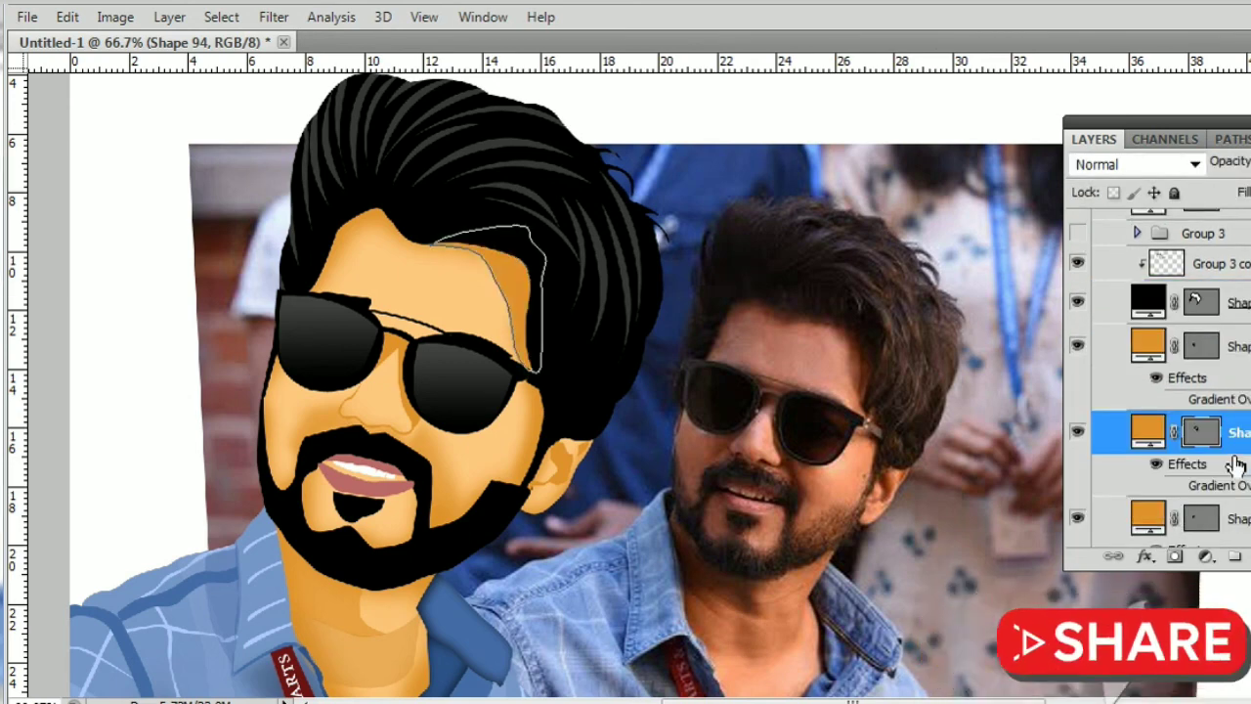
{"action": "key", "text": "ctrl+minus"}
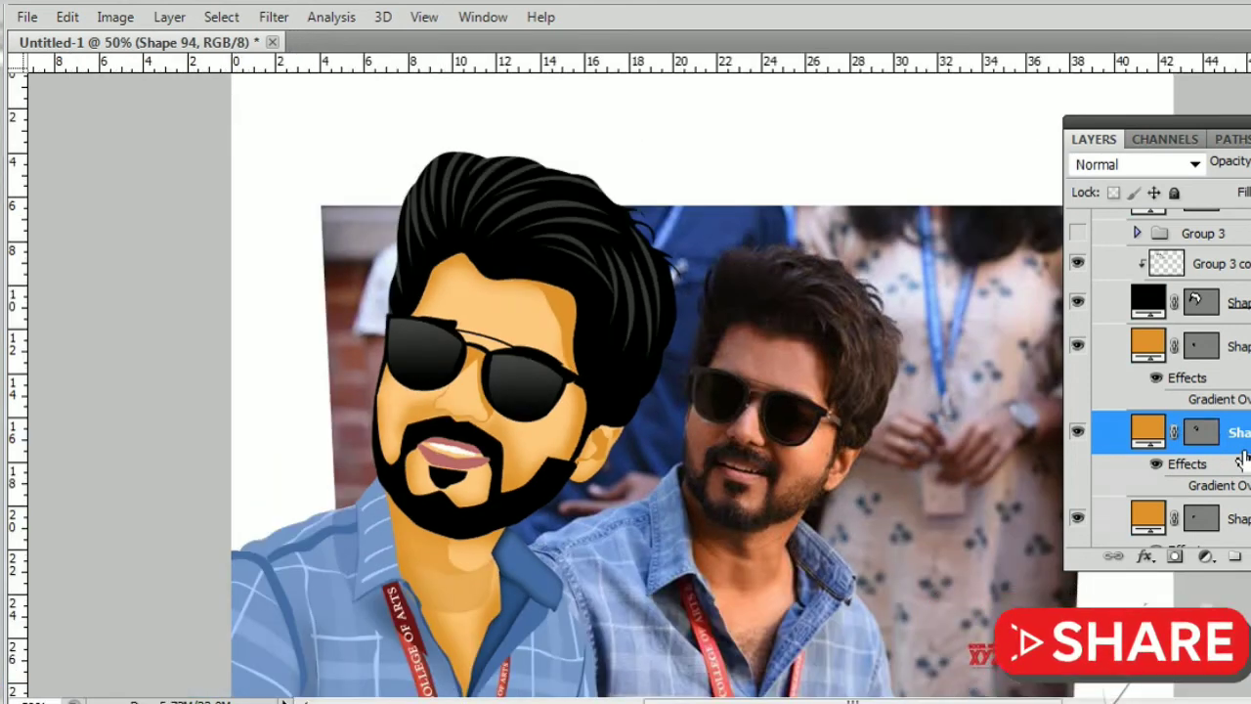
{"action": "key", "text": "ctrl+plus"}
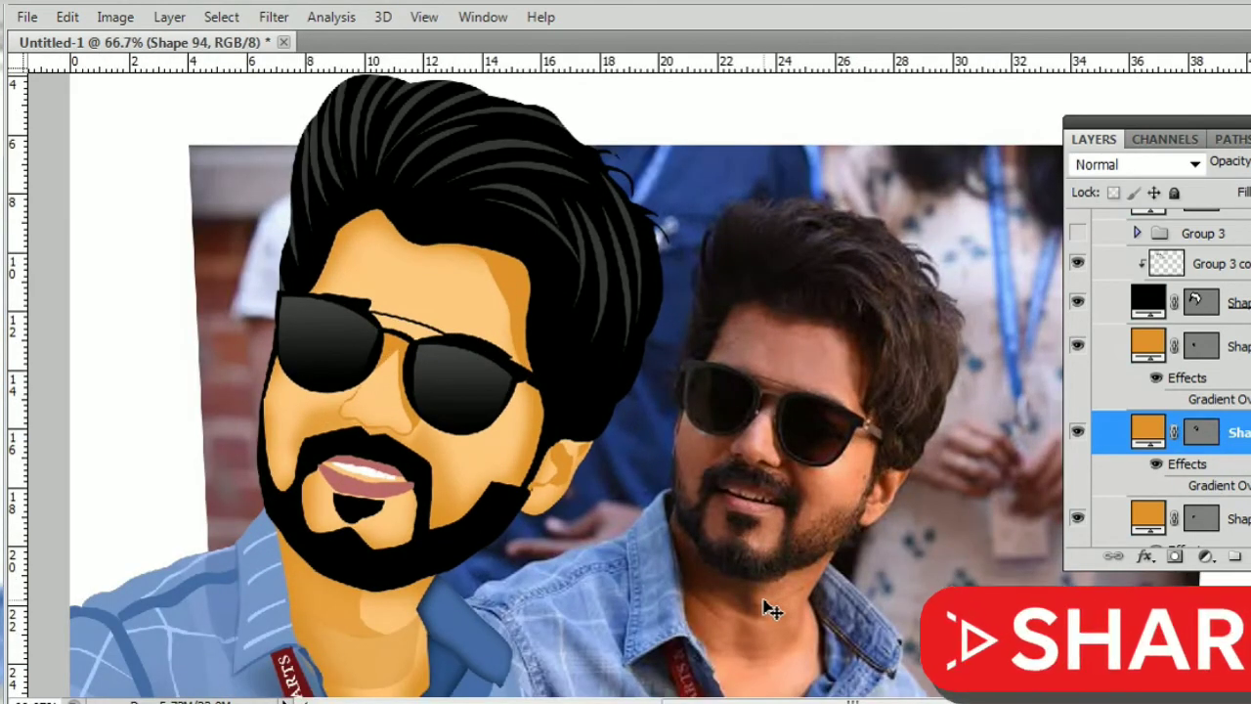
Step: Draw a shape beside the mouth along the beard edge, filled with sampled skin tone
{"action": "left_click", "coordinate": [427, 456]}
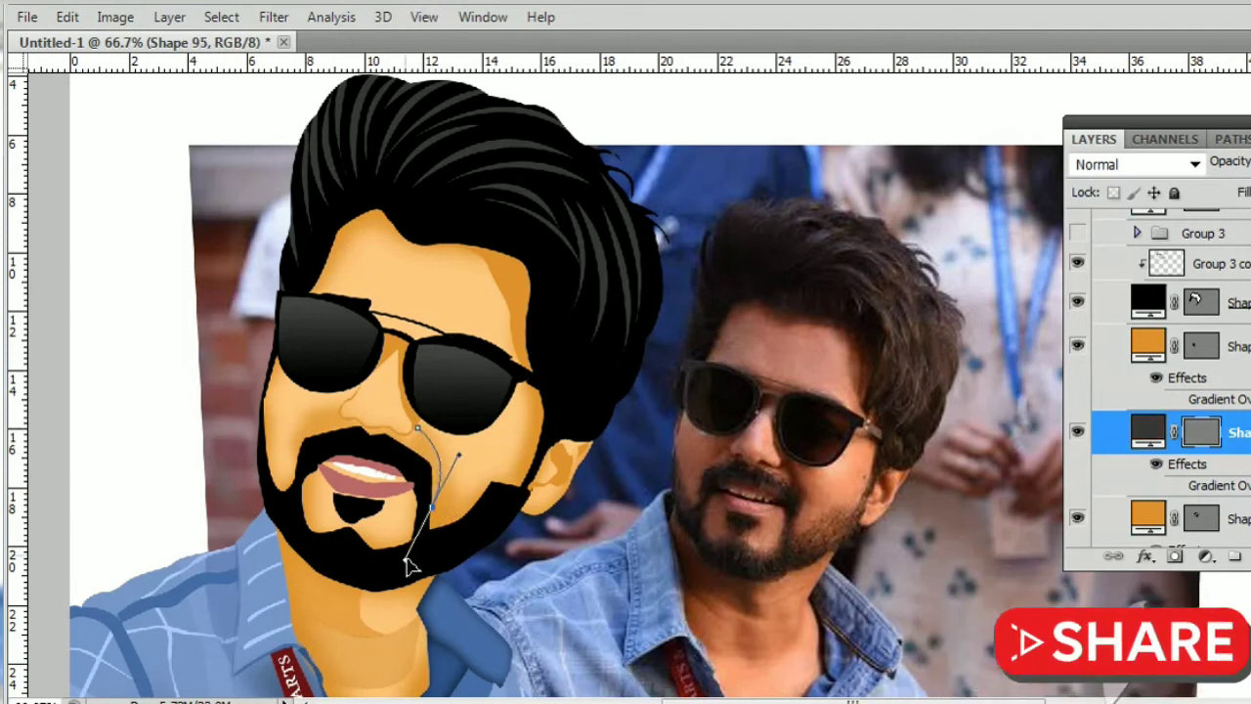
{"action": "mouse_move", "coordinate": [427, 528]}
{"action": "left_mouse_down"}
{"action": "mouse_move", "coordinate": [414, 559]}
{"action": "mouse_move", "coordinate": [425, 518]}
{"action": "left_mouse_up"}
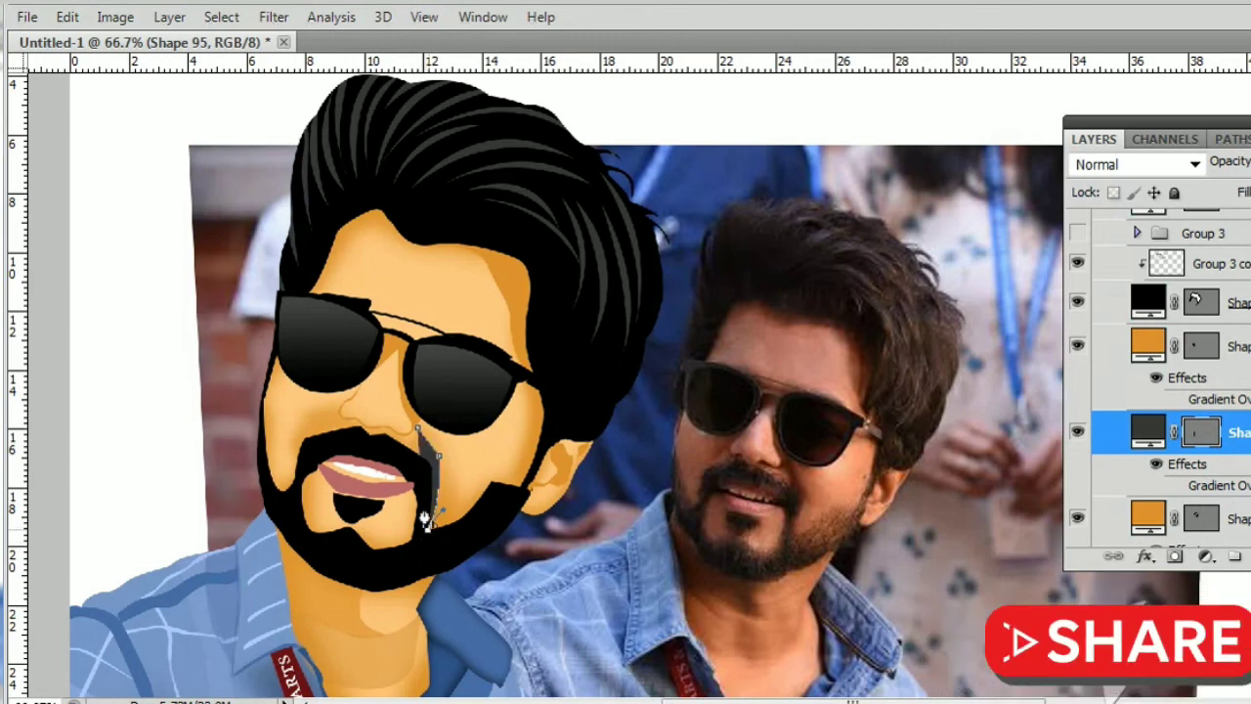
{"action": "key", "text": "Return"}
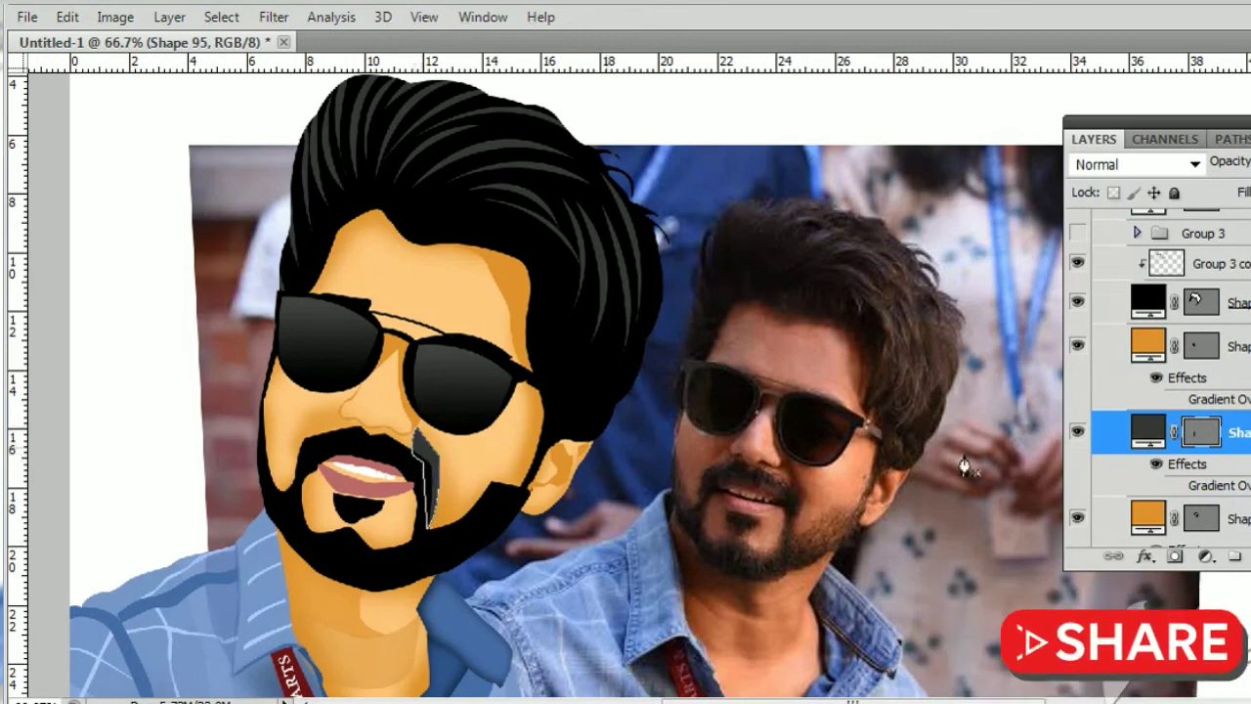
{"action": "double_click", "coordinate": [1149, 431]}
{"action": "left_click", "coordinate": [520, 295]}
{"action": "key", "text": "Return"}
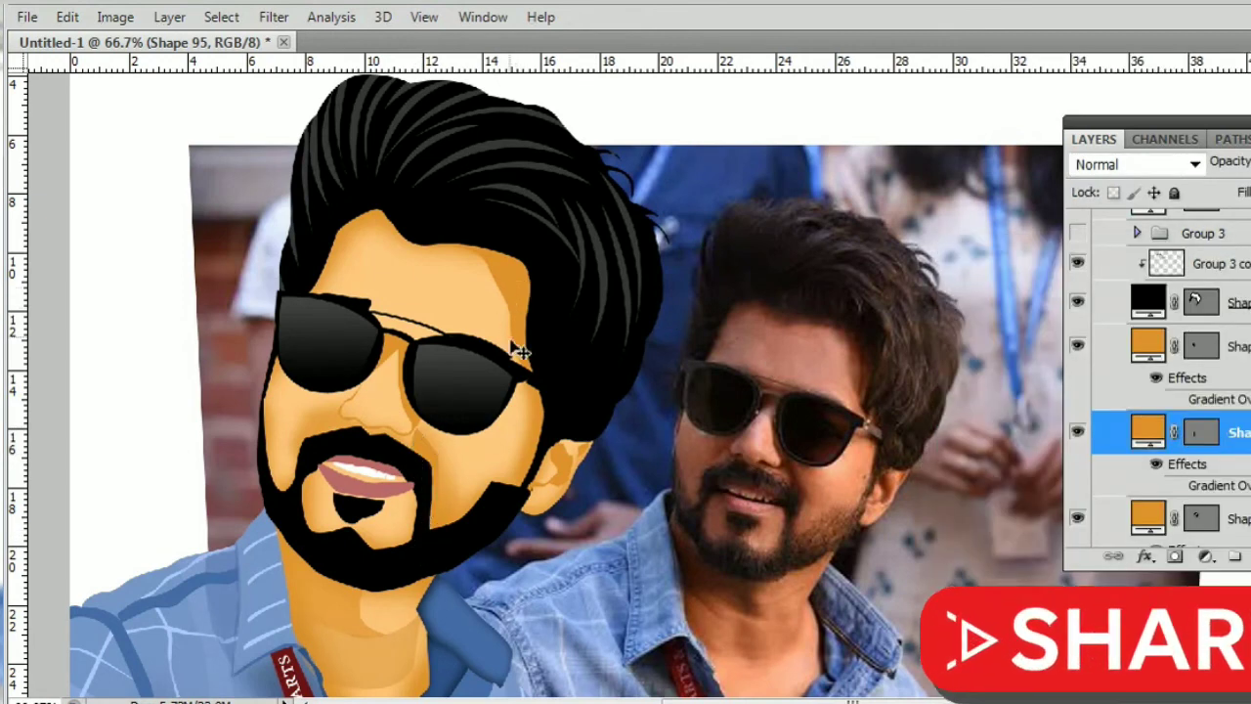
Step: Adjust the new shape's edge along the beard and zoom out to the portrait
{"action": "left_click_drag", "start_coordinate": [420, 463], "coordinate": [422, 440]}
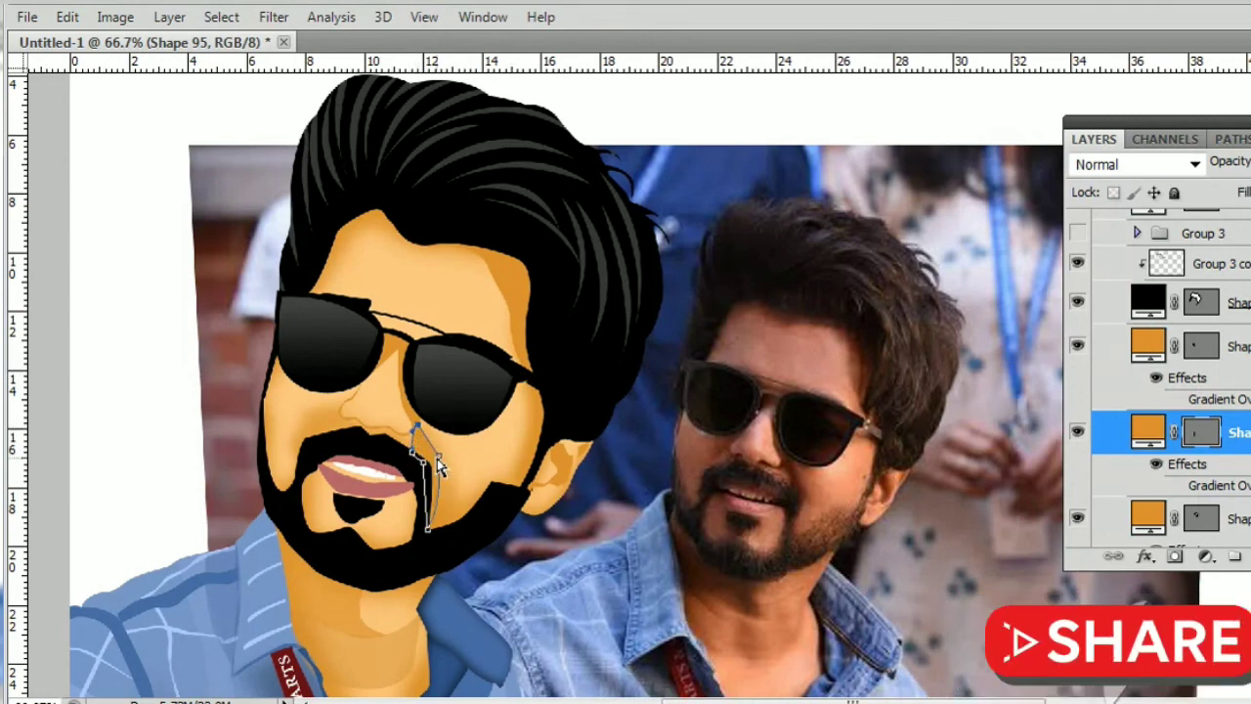
{"action": "key", "text": "Return"}
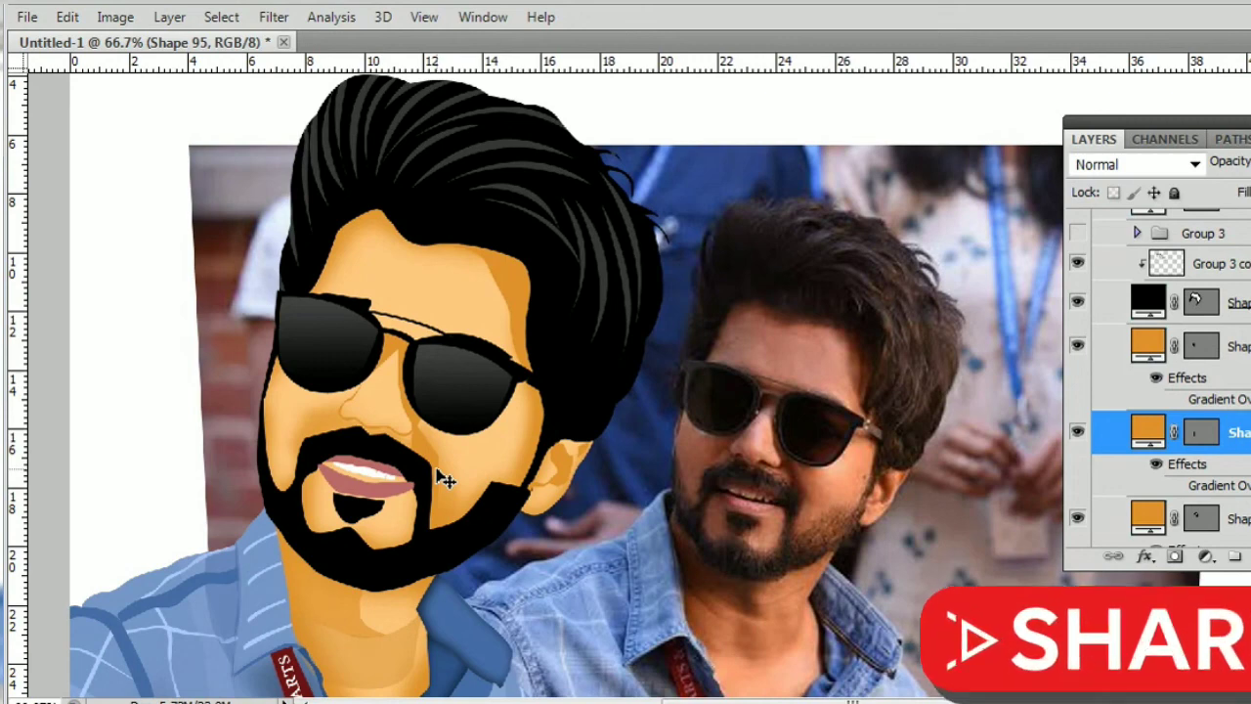
{"action": "key", "text": "ctrl+minus"}
Step: Collapse Group 4, hide the reference photo and move the cartoon toward the canvas centre
{"action": "left_click_drag", "start_coordinate": [515, 625], "coordinate": [505, 525]}
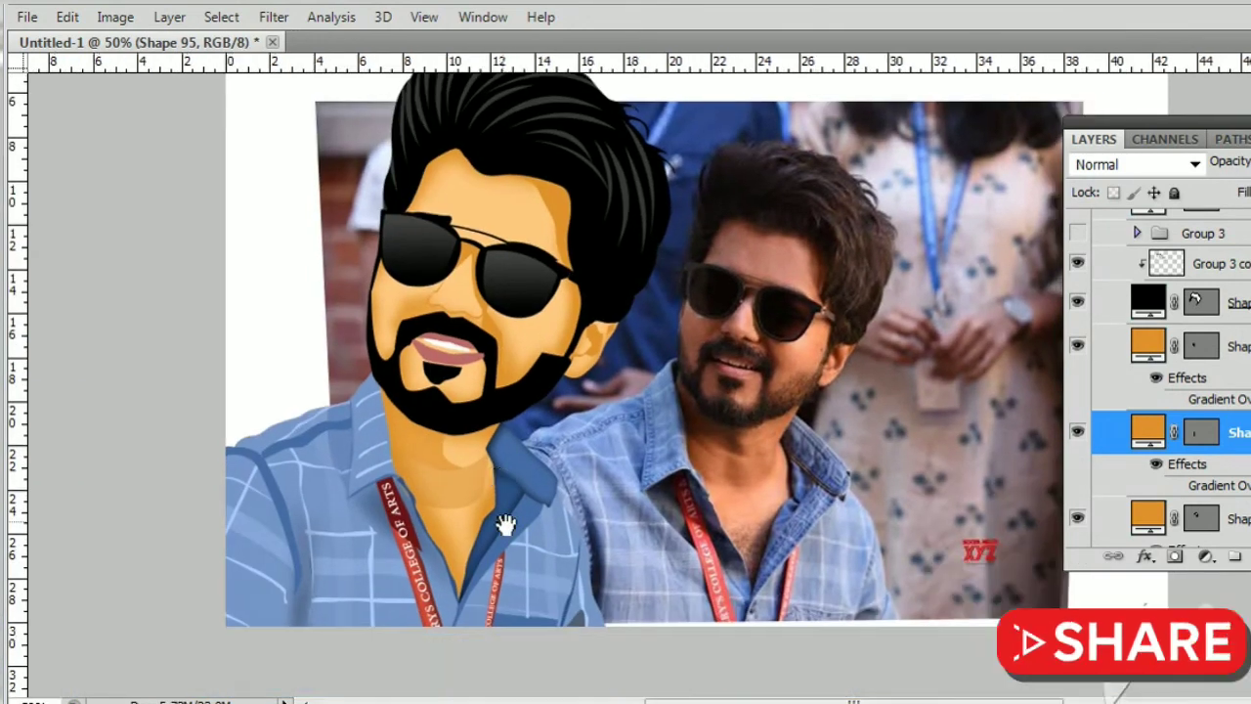
{"action": "scroll", "coordinate": [1119, 342], "scroll_direction": "up", "scroll_amount": 4}
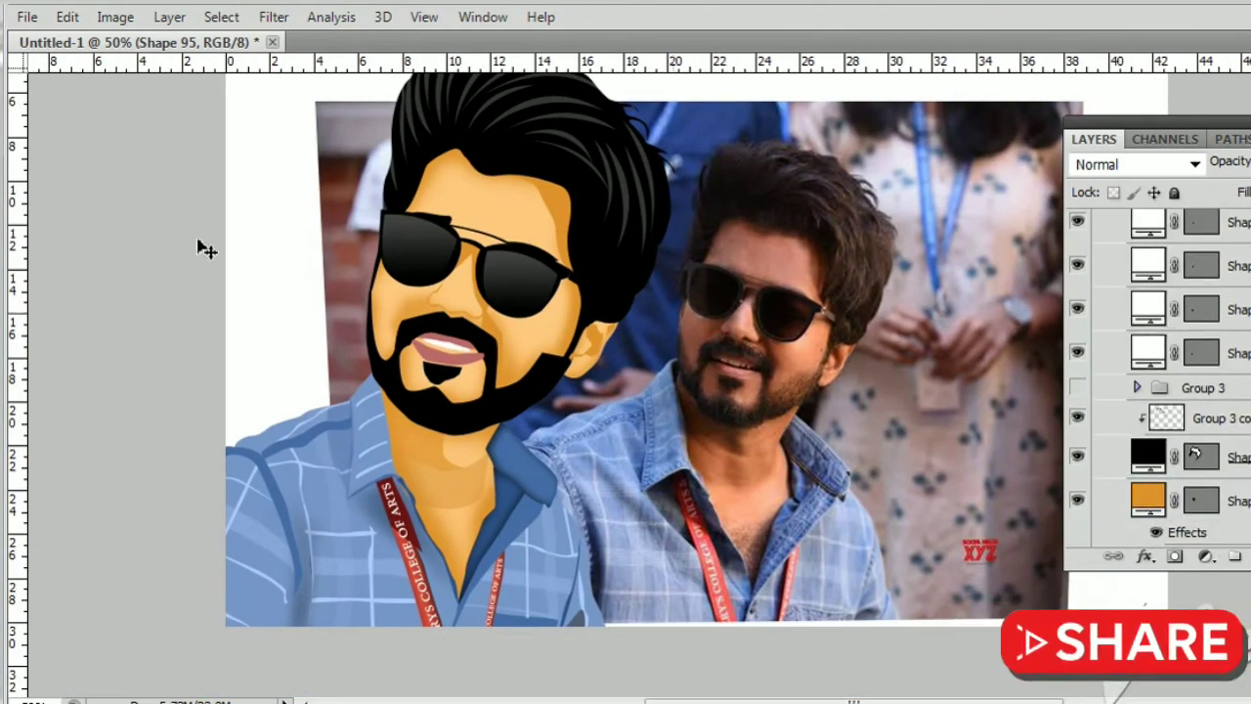
{"action": "scroll", "coordinate": [1194, 451], "scroll_direction": "up", "scroll_amount": 3}
{"action": "left_click", "coordinate": [1099, 222]}
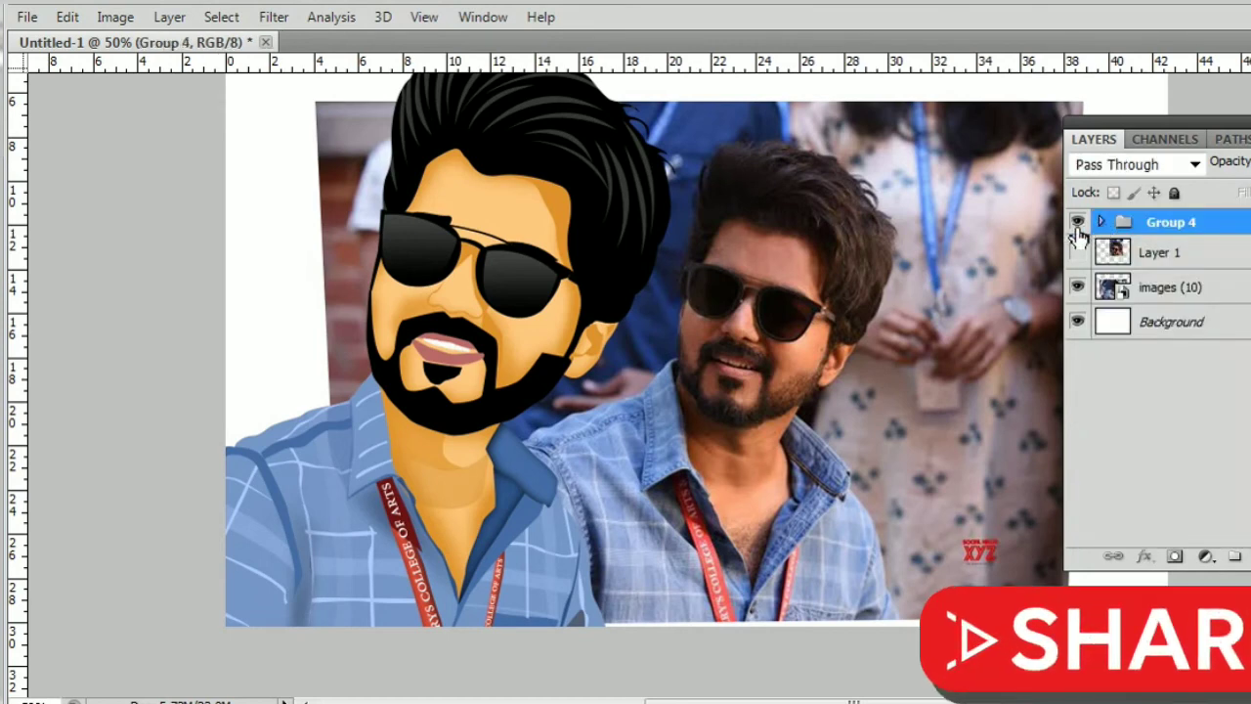
{"action": "left_click", "coordinate": [1077, 222]}
{"action": "left_click", "coordinate": [1077, 222]}
{"action": "left_click", "coordinate": [1076, 224]}
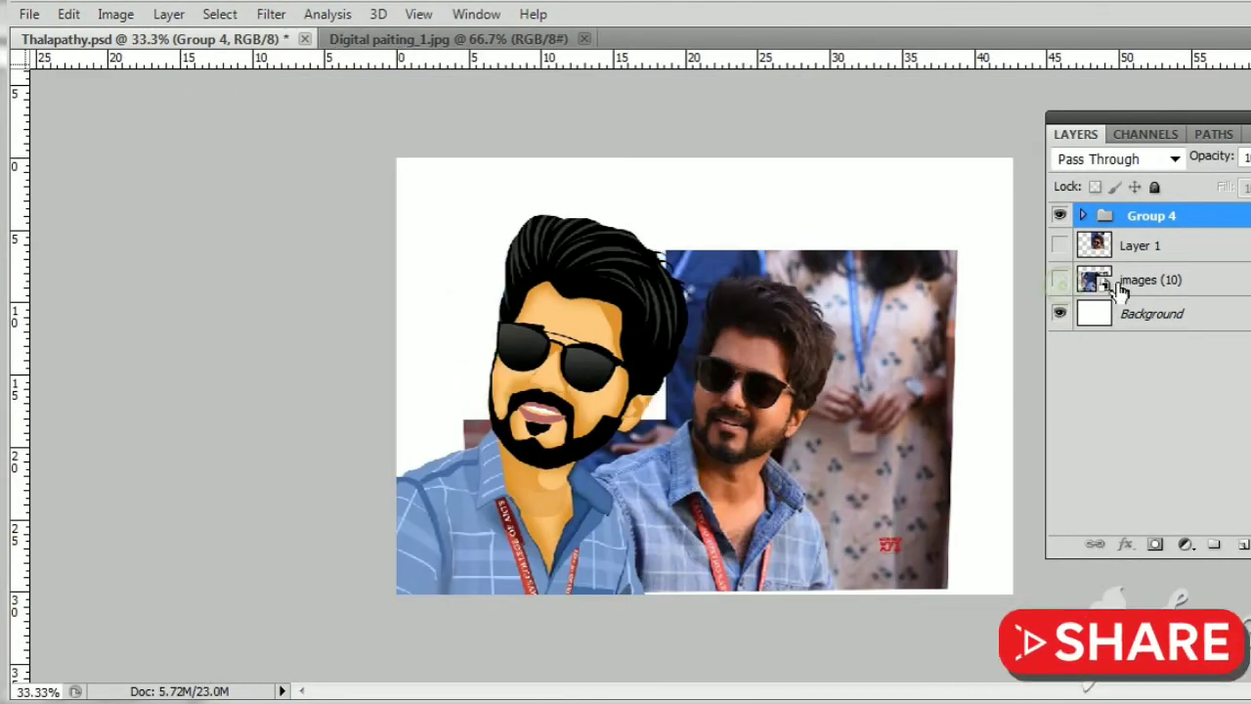
{"action": "left_click", "coordinate": [1060, 280]}
{"action": "left_click_drag", "start_coordinate": [620, 360], "coordinate": [803, 364]}
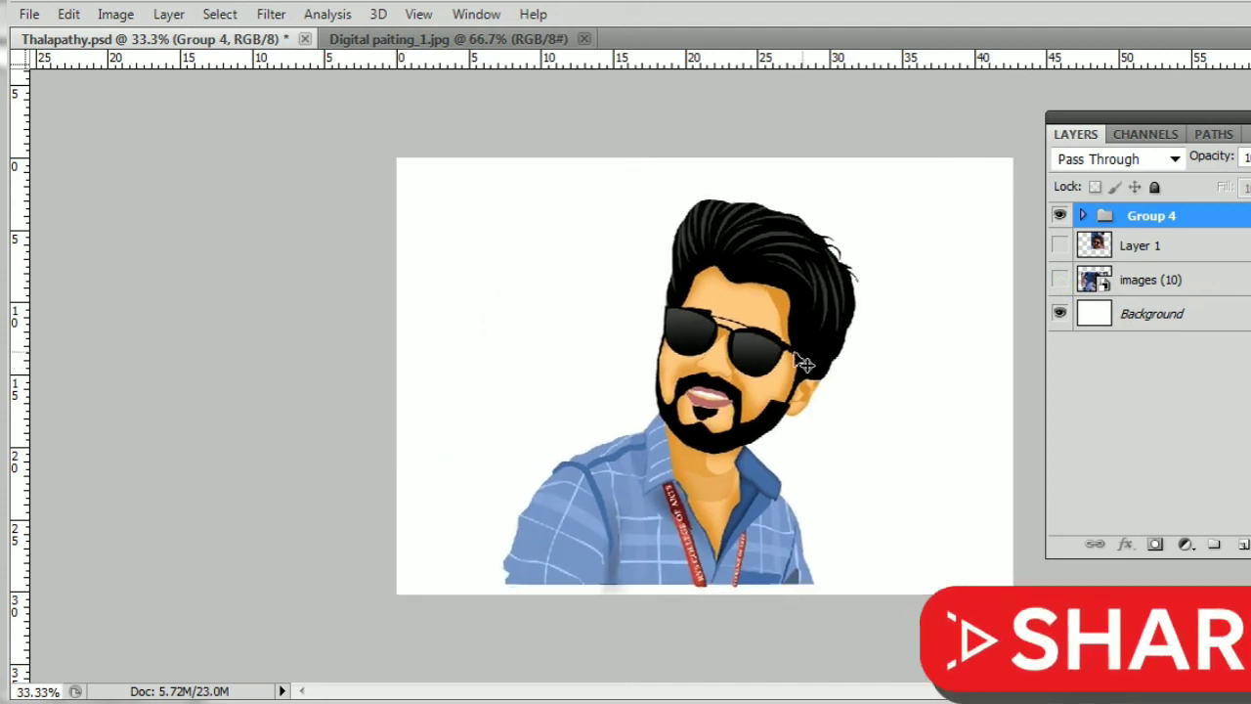
Step: Duplicate Group 4, hide the original and merge the copy into one layer
{"action": "left_click_drag", "start_coordinate": [1151, 215], "coordinate": [1143, 266]}
{"action": "left_click", "coordinate": [1059, 214]}
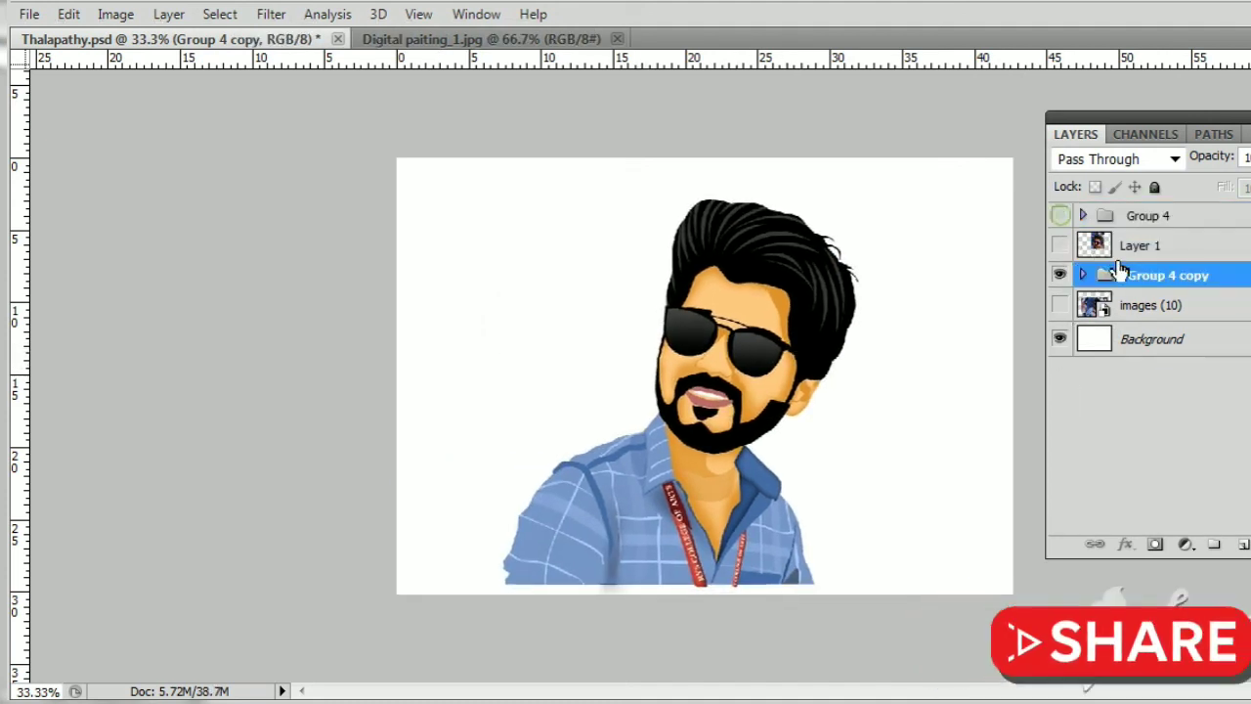
{"action": "key", "text": "ctrl+e"}
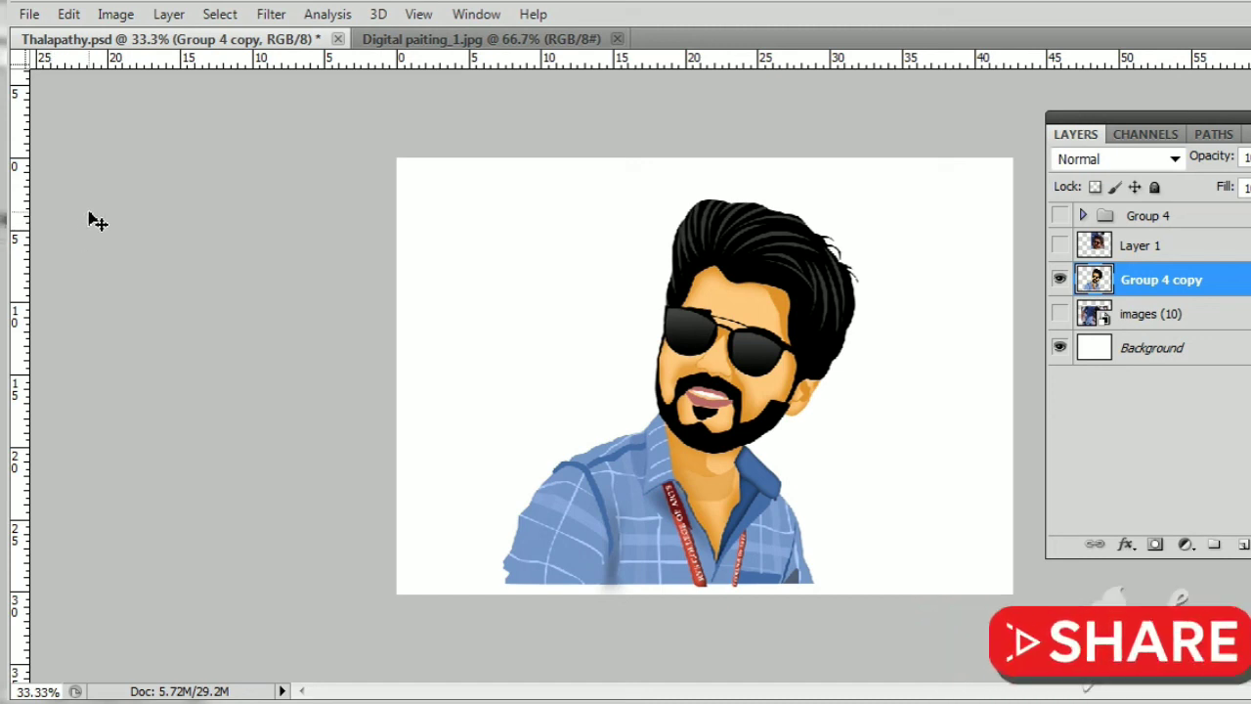
{"action": "key", "text": "Tab"}
Step: Draw an ellipse circle around the portrait, shrink and lower it, and stack the portrait above it
{"action": "left_click", "coordinate": [26, 528]}
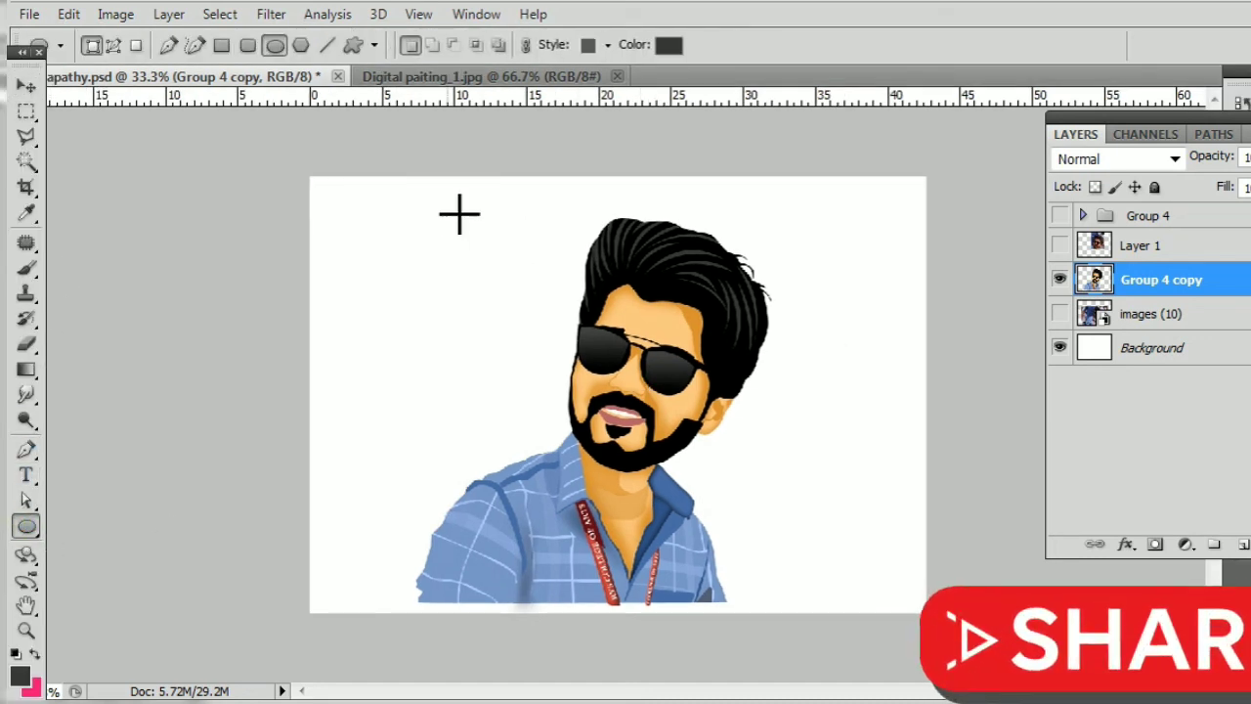
{"action": "left_click_drag", "start_coordinate": [459, 213], "coordinate": [840, 620]}
{"action": "key", "text": "ctrl+t"}
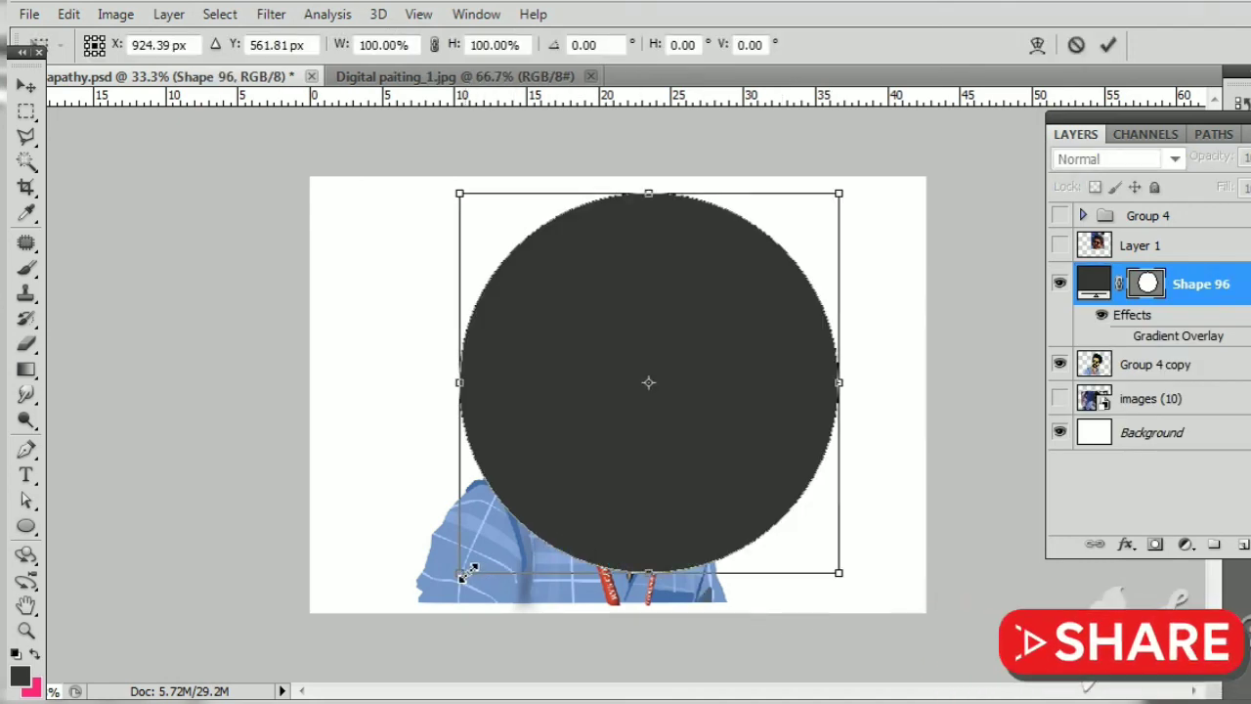
{"action": "mouse_move", "coordinate": [467, 570]}
{"action": "left_mouse_down"}
{"action": "mouse_move", "coordinate": [512, 576]}
{"action": "mouse_move", "coordinate": [500, 547]}
{"action": "left_mouse_up"}
{"action": "left_click_drag", "start_coordinate": [678, 477], "coordinate": [665, 511]}
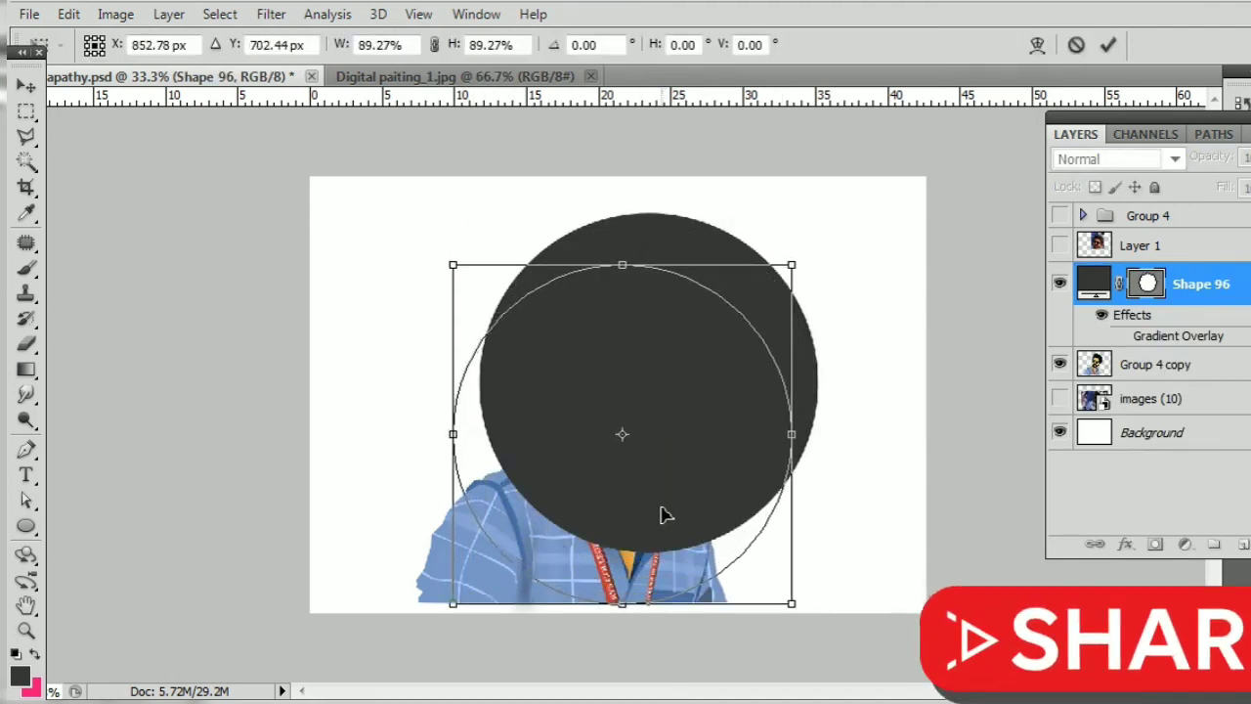
{"action": "key", "text": "Return"}
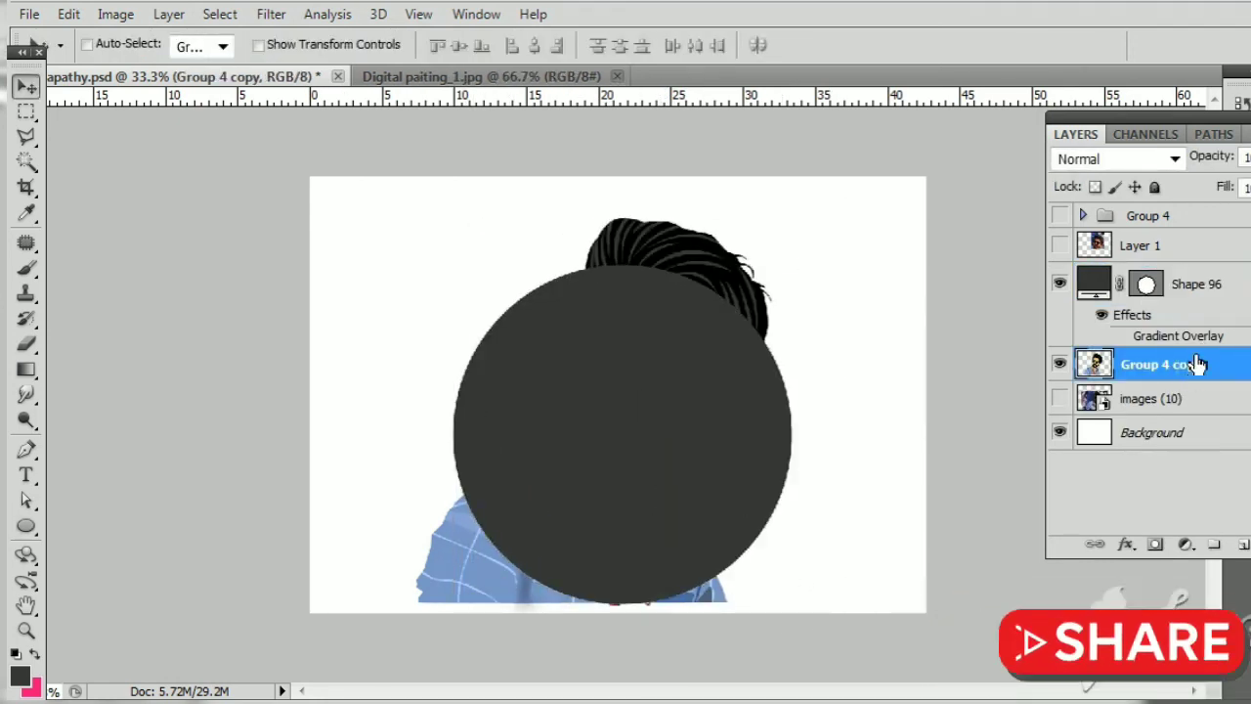
{"action": "left_click_drag", "start_coordinate": [1199, 366], "coordinate": [1227, 296]}
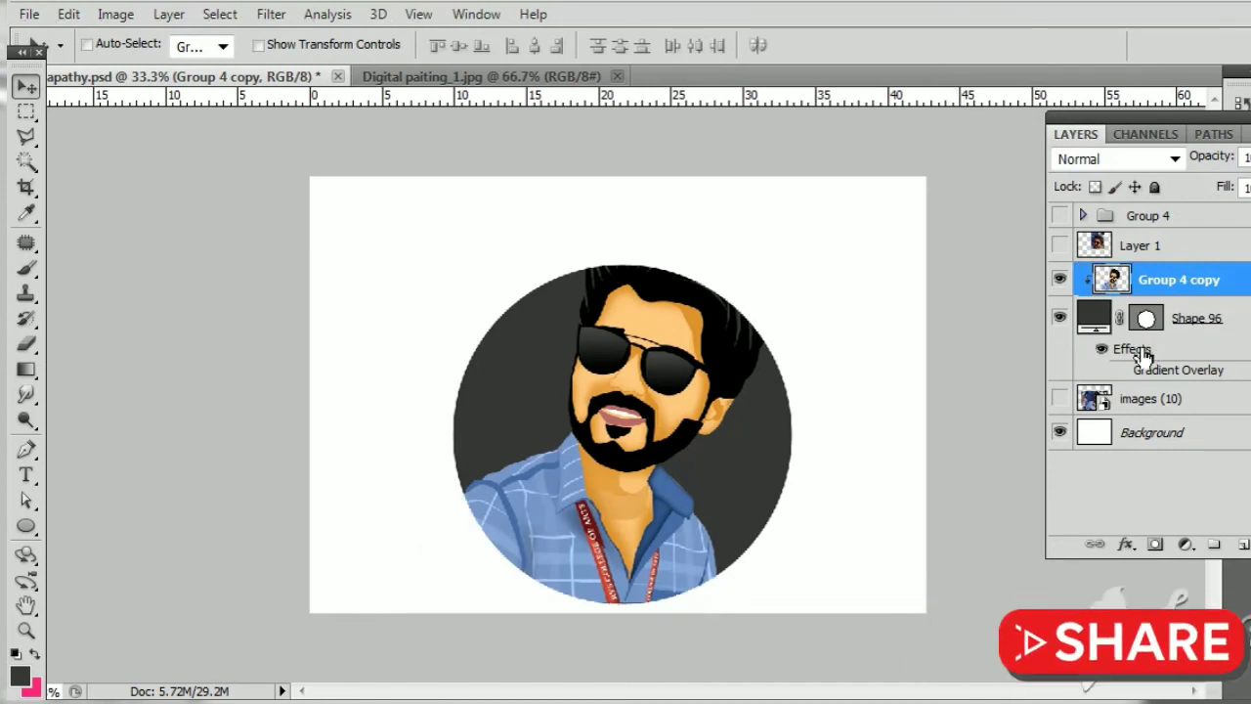
Step: Duplicate the portrait as an unclipped copy and shrink the dark circle to about 90%
{"action": "key", "text": "ctrl+j"}
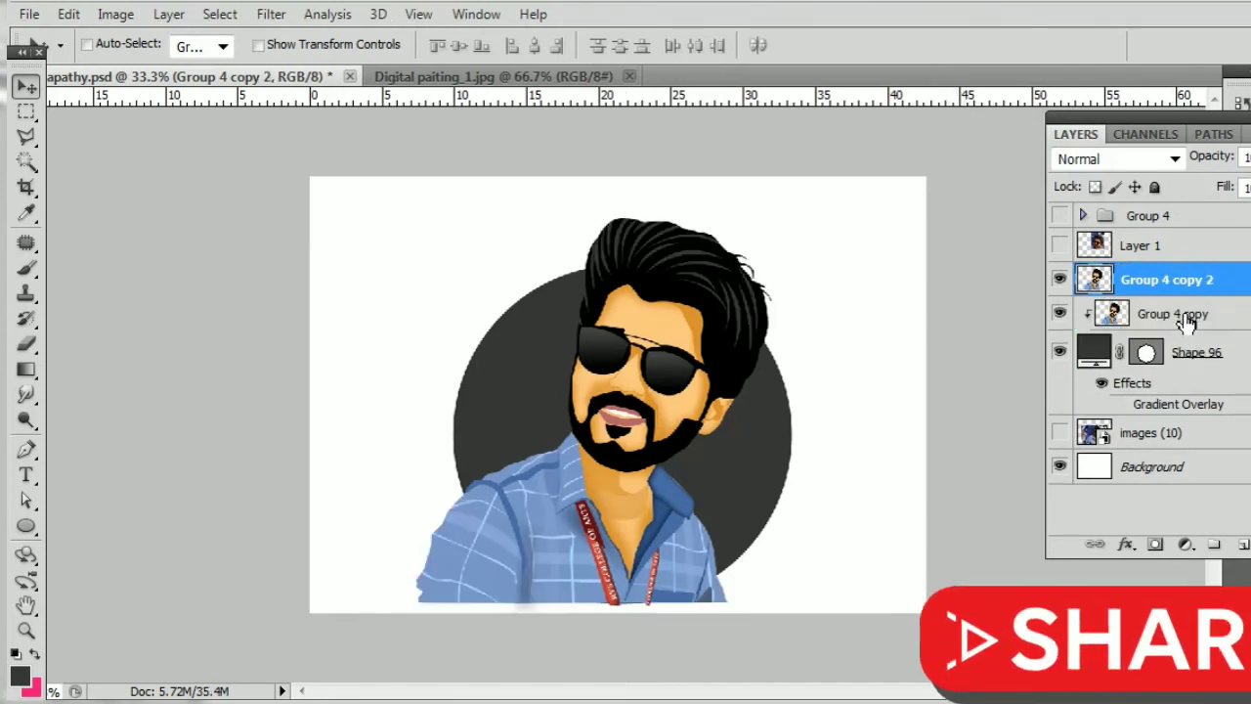
{"action": "left_click", "coordinate": [1194, 364]}
{"action": "key", "text": "ctrl+t"}
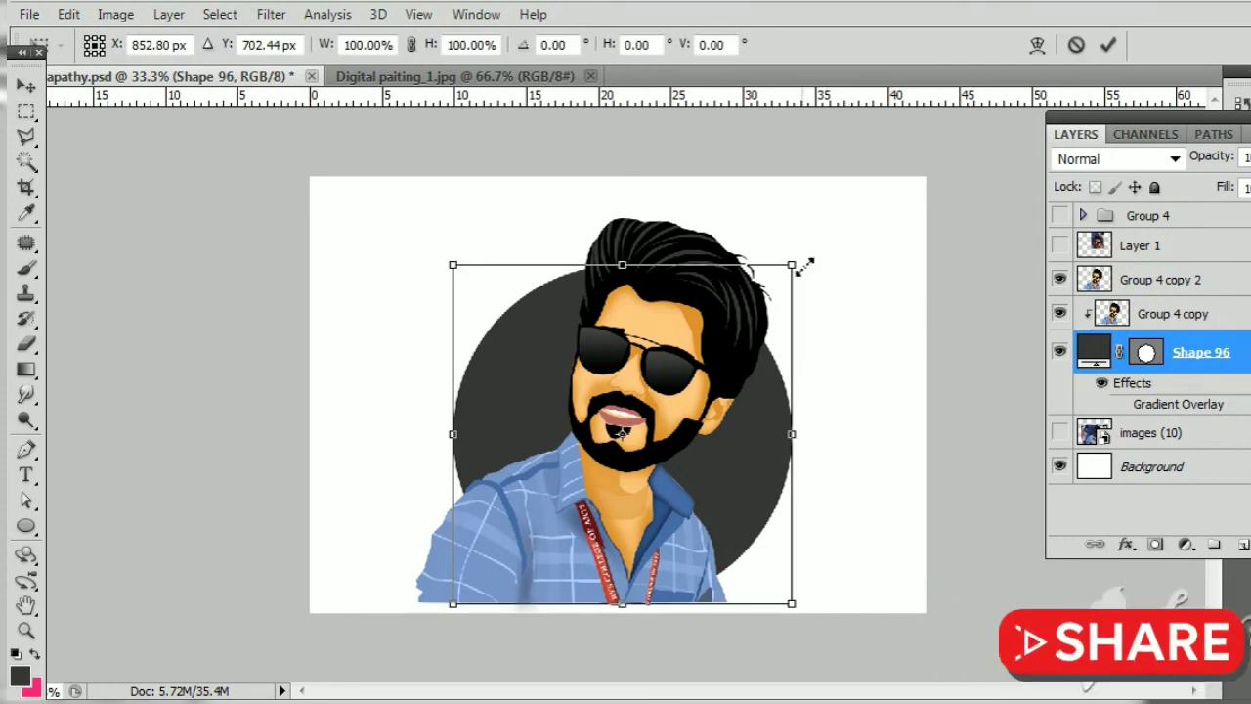
{"action": "left_click_drag", "start_coordinate": [797, 267], "coordinate": [779, 275]}
{"action": "key", "text": "Return"}
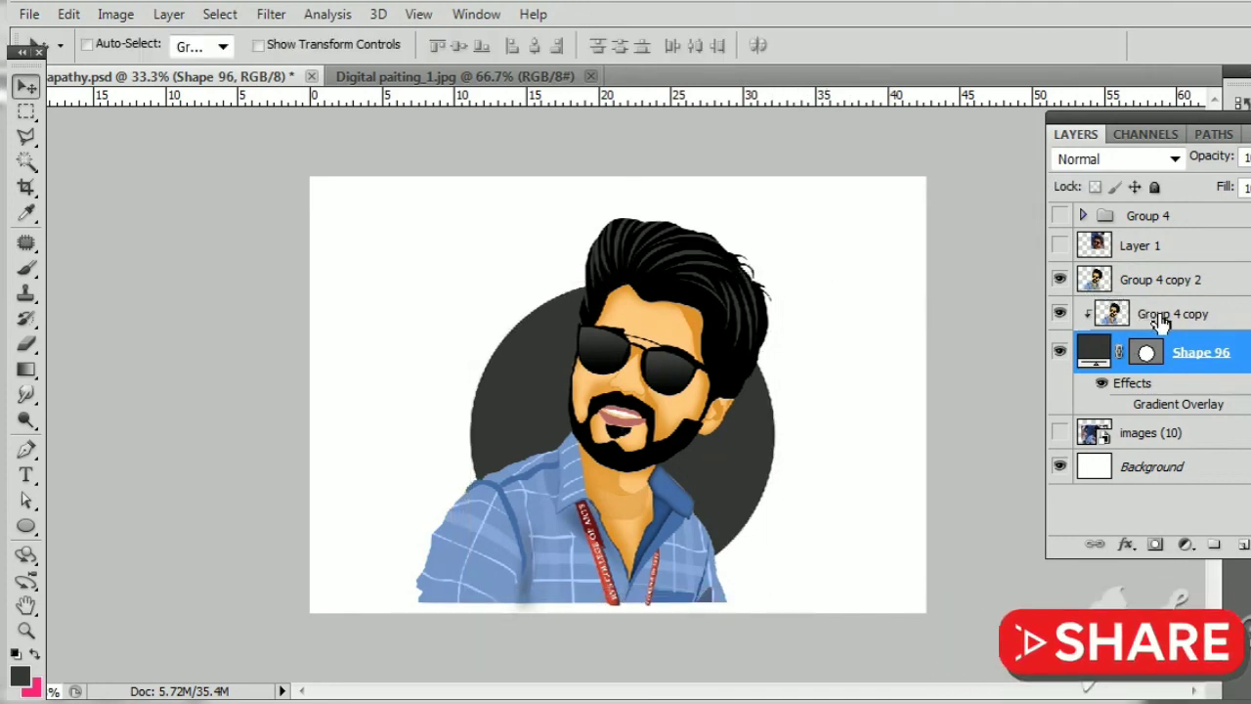
Step: Scale both portrait layers up to about 110.88% and raise them
{"action": "left_click", "coordinate": [1160, 283]}
{"action": "key", "text": "e"}
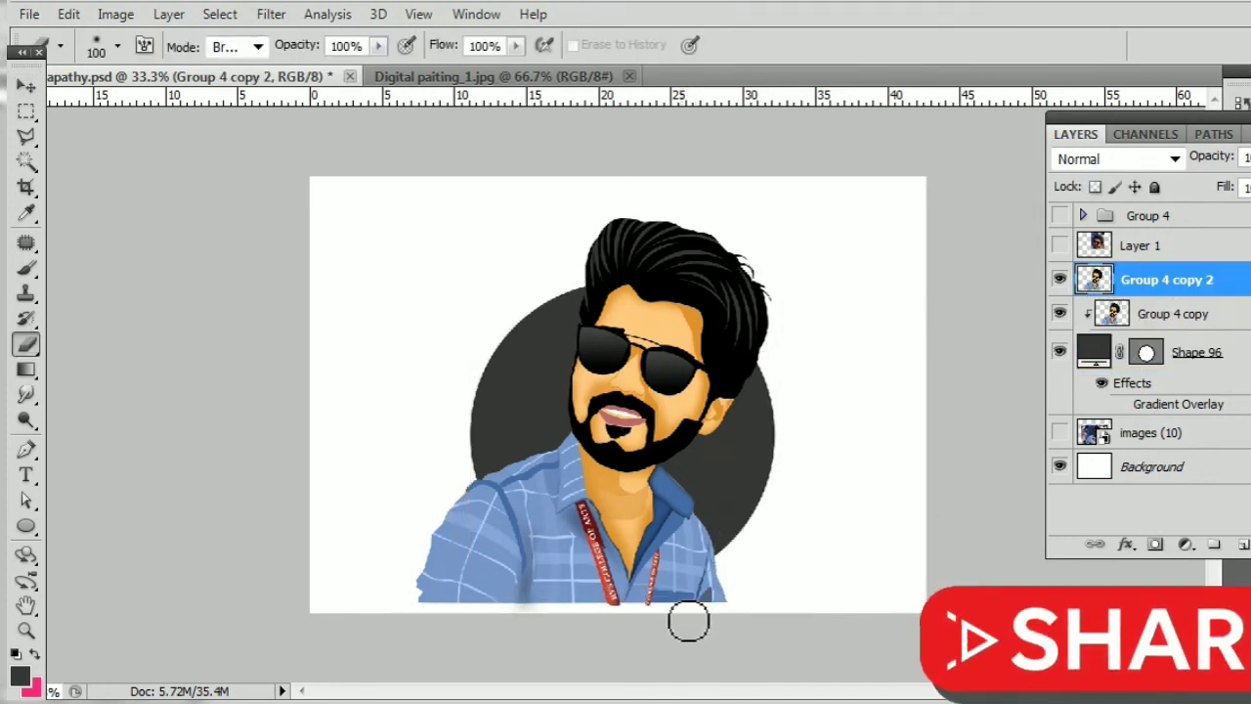
{"action": "left_click", "coordinate": [1148, 322], "text": "ctrl"}
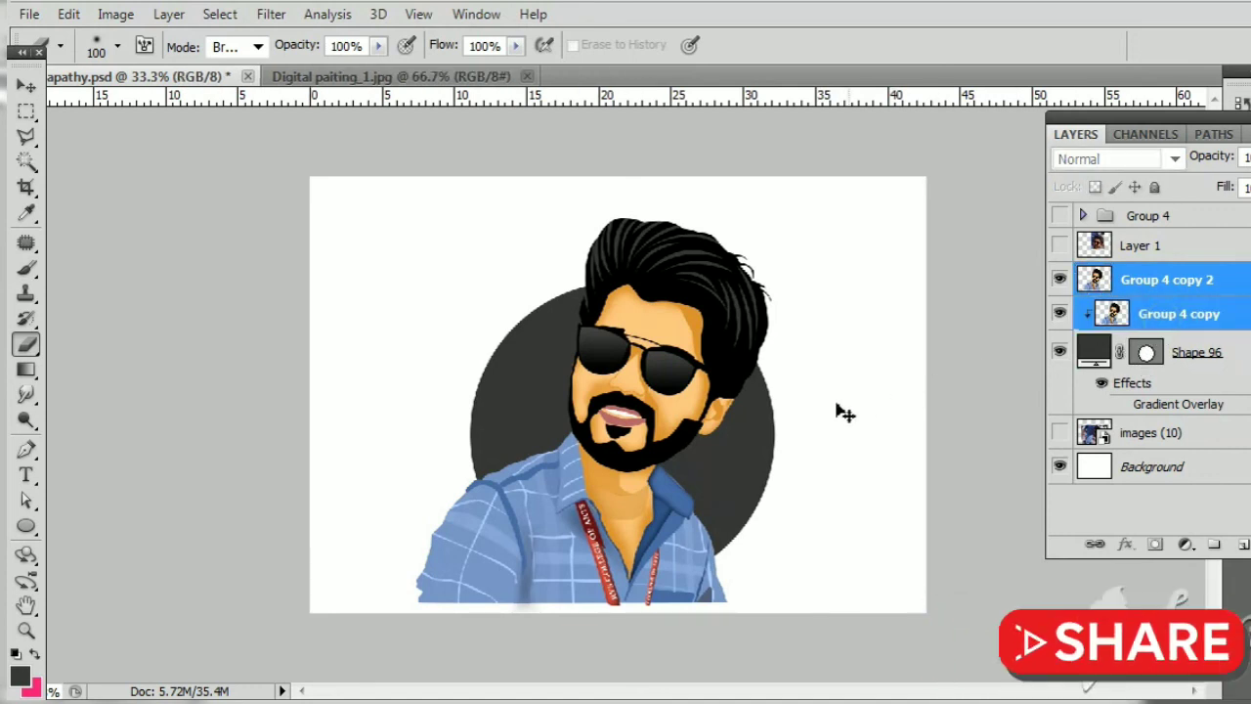
{"action": "key", "text": "ctrl+t"}
{"action": "left_click_drag", "start_coordinate": [763, 620], "coordinate": [805, 636]}
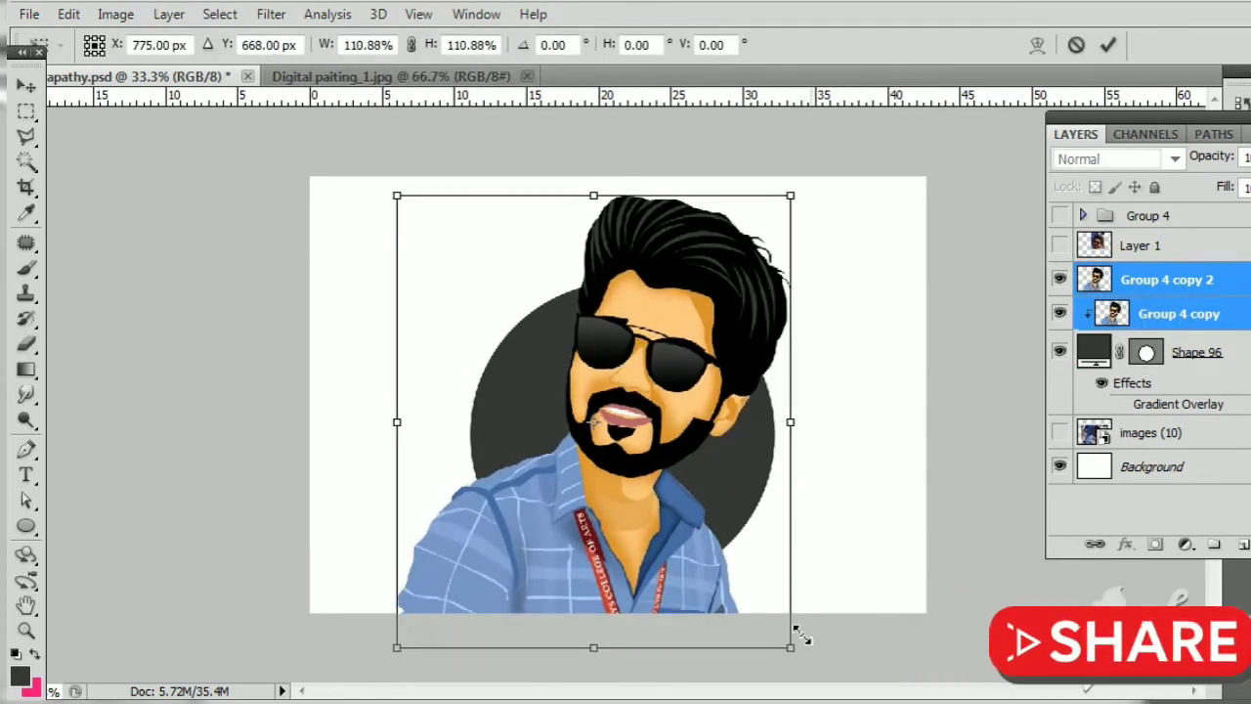
{"action": "left_click_drag", "start_coordinate": [712, 588], "coordinate": [712, 577]}
{"action": "key", "text": "Return"}
Step: Erase the lower shirt of Group 4 copy 2 with a size-400 eraser
{"action": "key", "text": "e"}
{"action": "left_click", "coordinate": [1168, 281]}
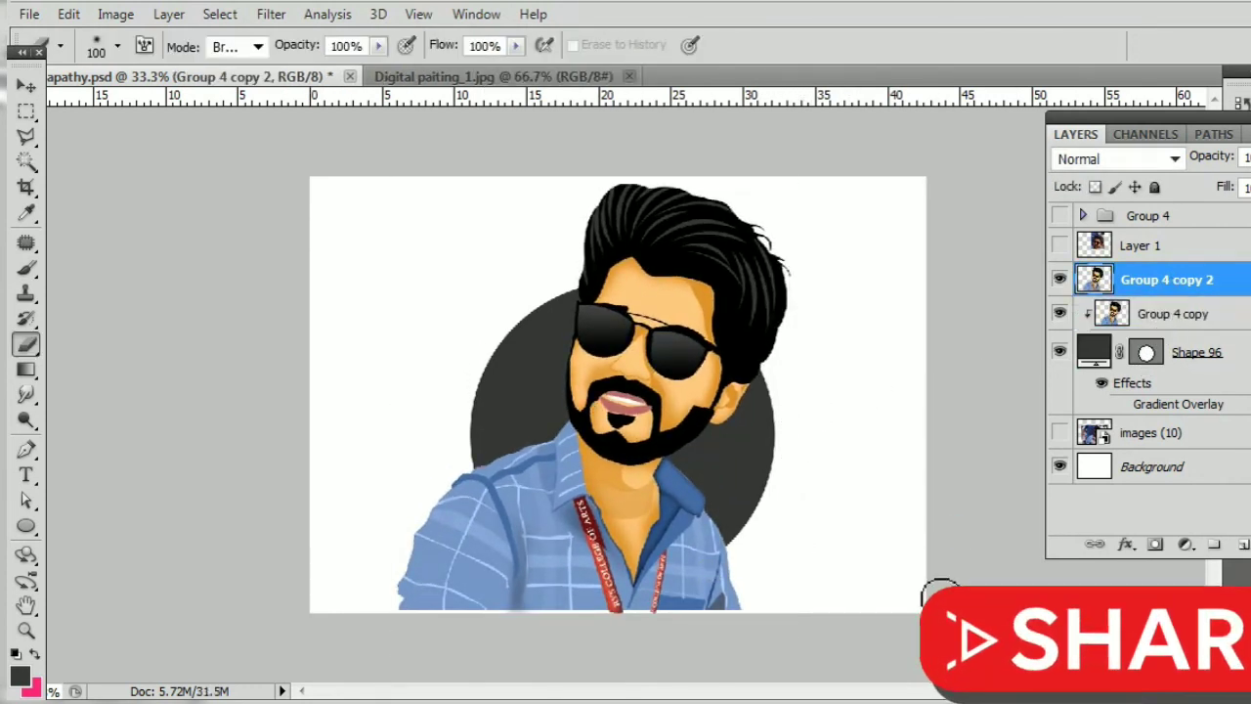
{"action": "key", "text": "bracketright"}
{"action": "key", "text": "bracketright"}
{"action": "mouse_move", "coordinate": [743, 591]}
{"action": "left_mouse_down"}
{"action": "mouse_move", "coordinate": [390, 591]}
{"action": "mouse_move", "coordinate": [619, 595]}
{"action": "mouse_move", "coordinate": [416, 487]}
{"action": "mouse_move", "coordinate": [411, 518]}
{"action": "left_mouse_up"}
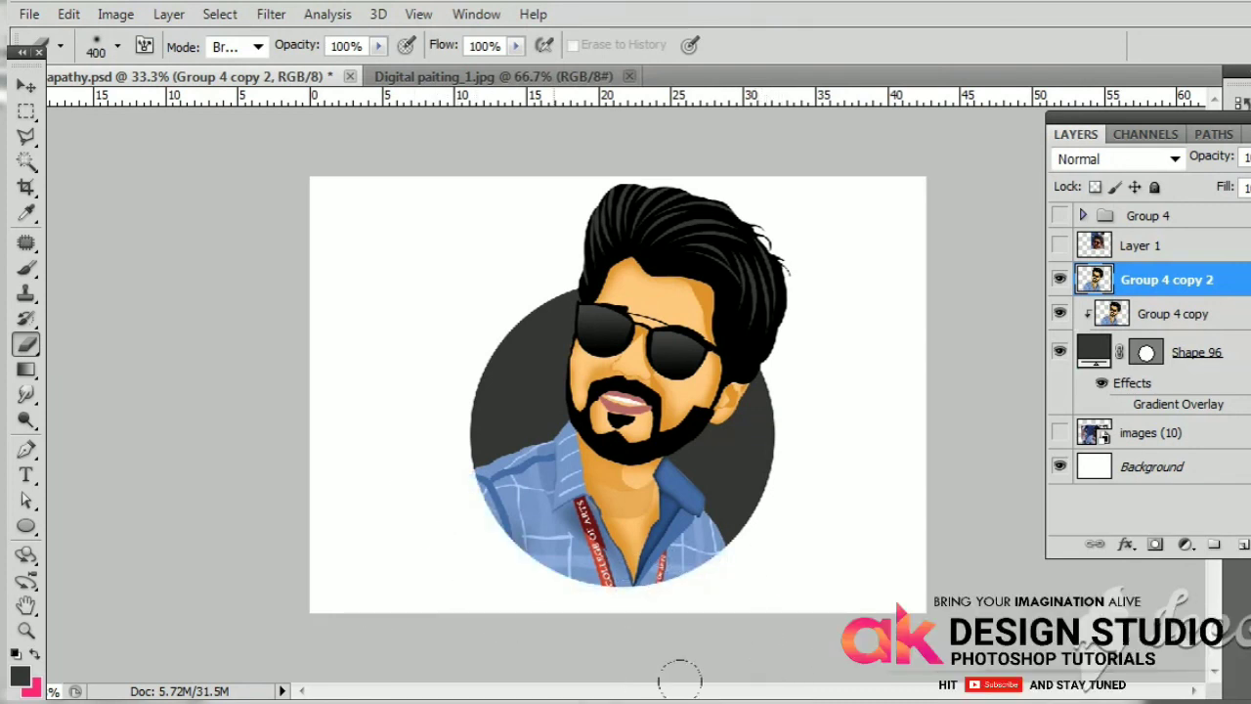
Step: Fill the Shape 96 circle with red sampled from the lanyard
{"action": "key", "text": "v"}
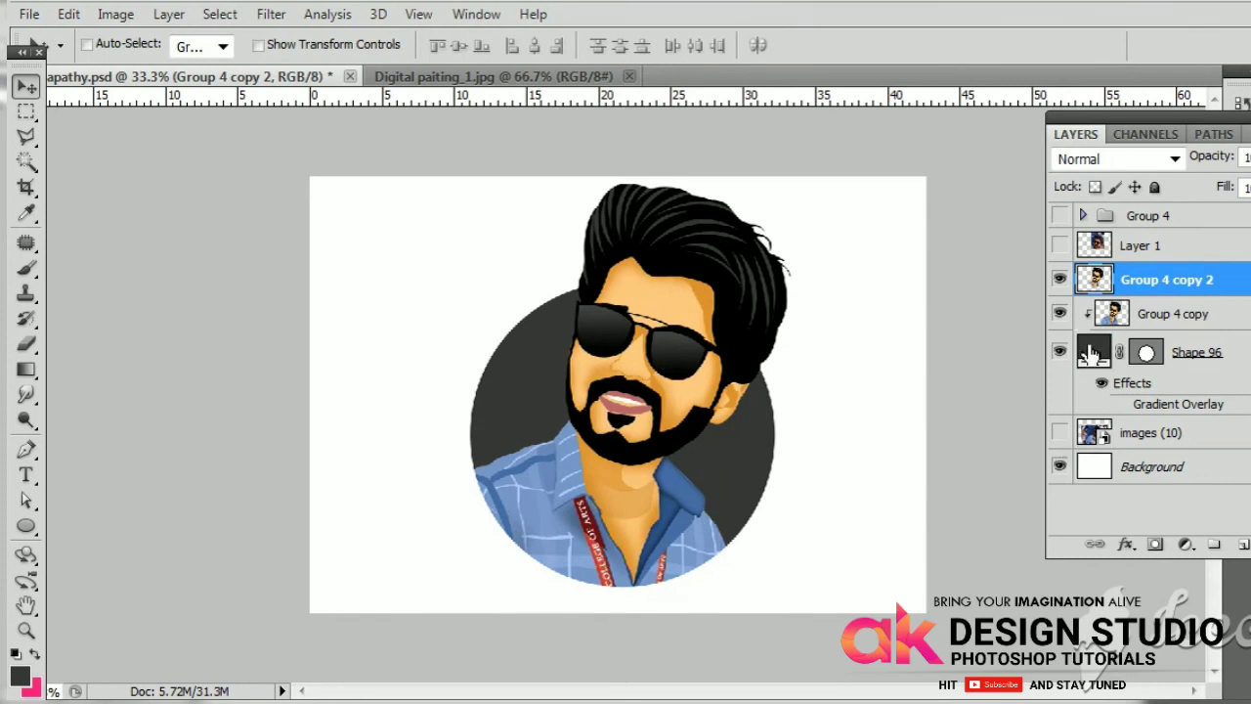
{"action": "double_click", "coordinate": [1093, 353]}
{"action": "left_click", "coordinate": [645, 491]}
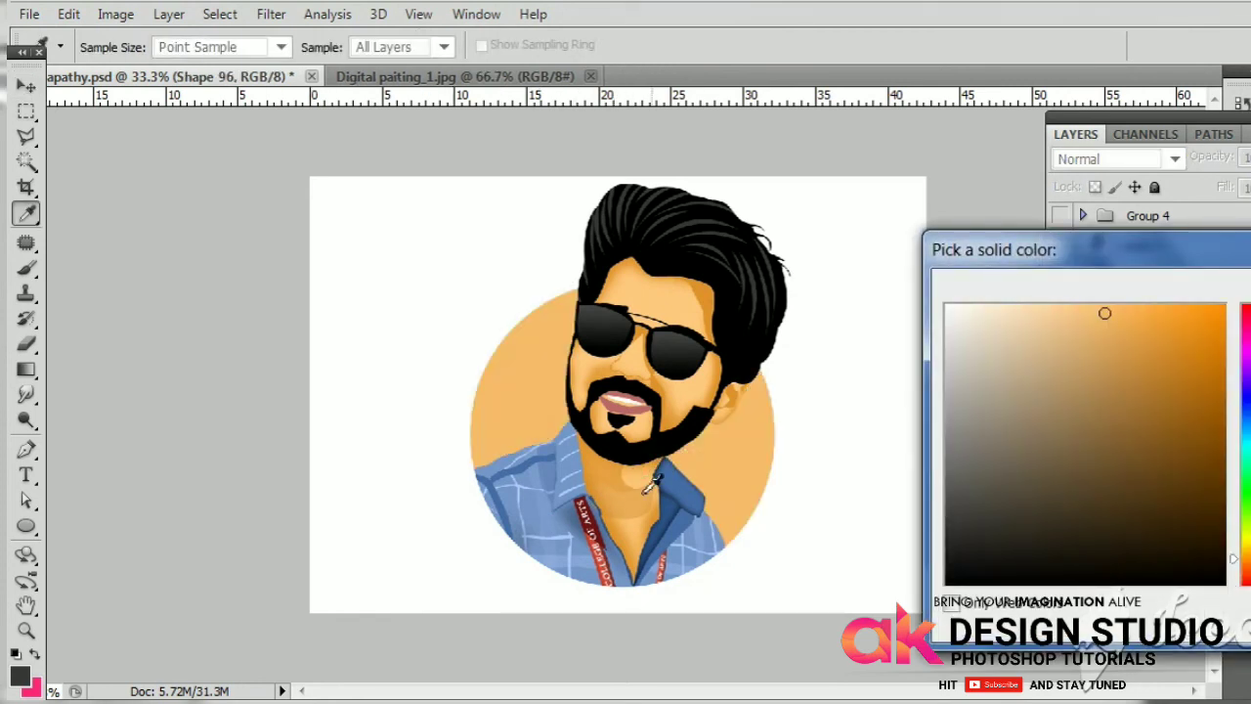
{"action": "left_click", "coordinate": [592, 544]}
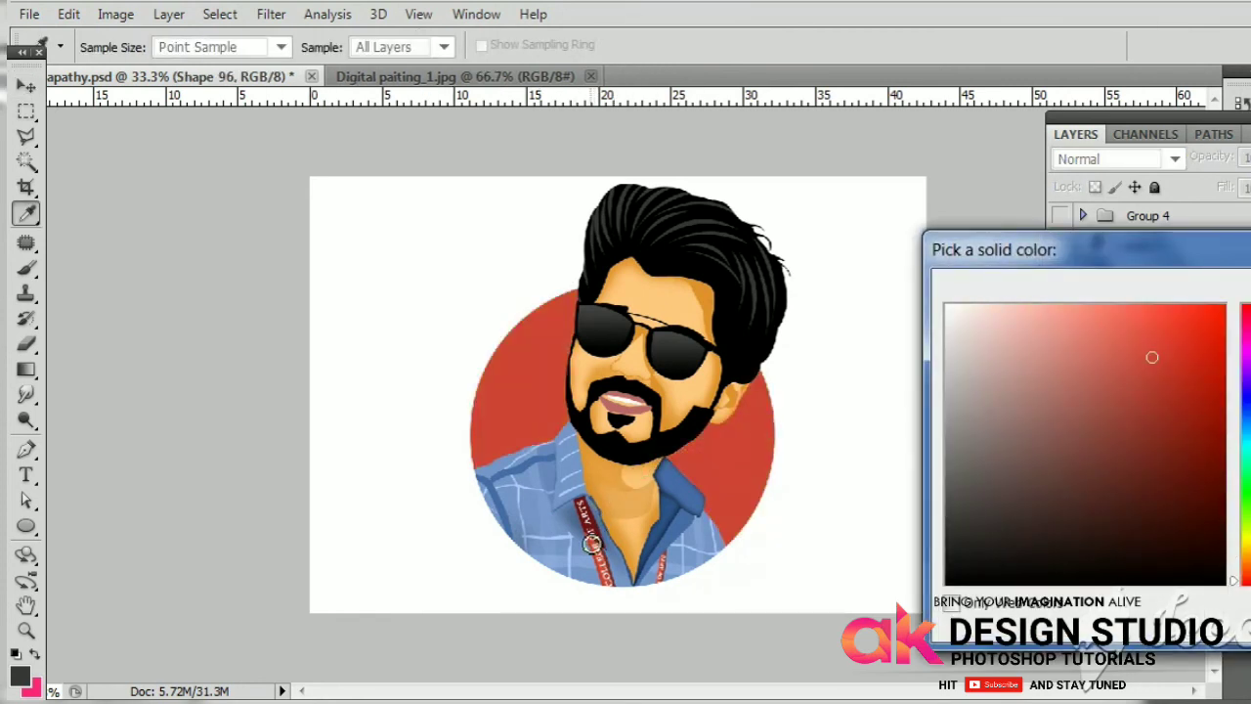
{"action": "key", "text": "Return"}
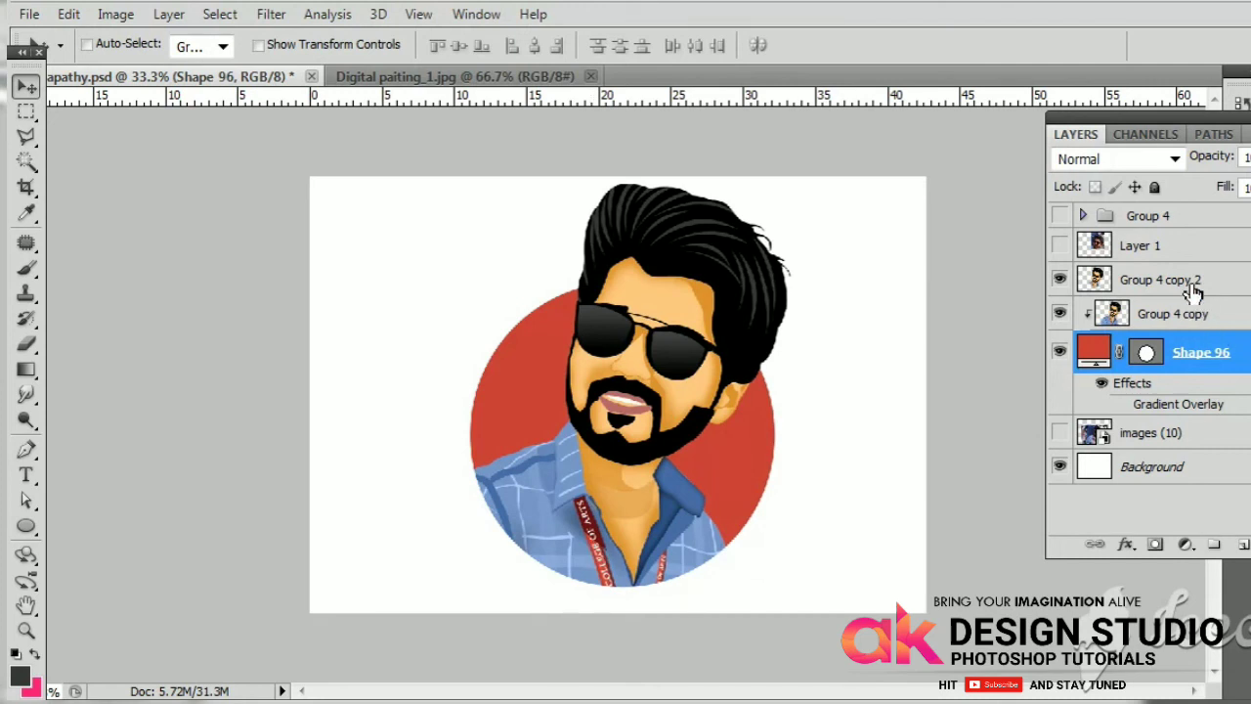
Step: Group the three badge layers, portrait copy through circle, into Group 5
{"action": "left_click", "coordinate": [1193, 285]}
{"action": "left_click", "coordinate": [1183, 371], "text": "shift"}
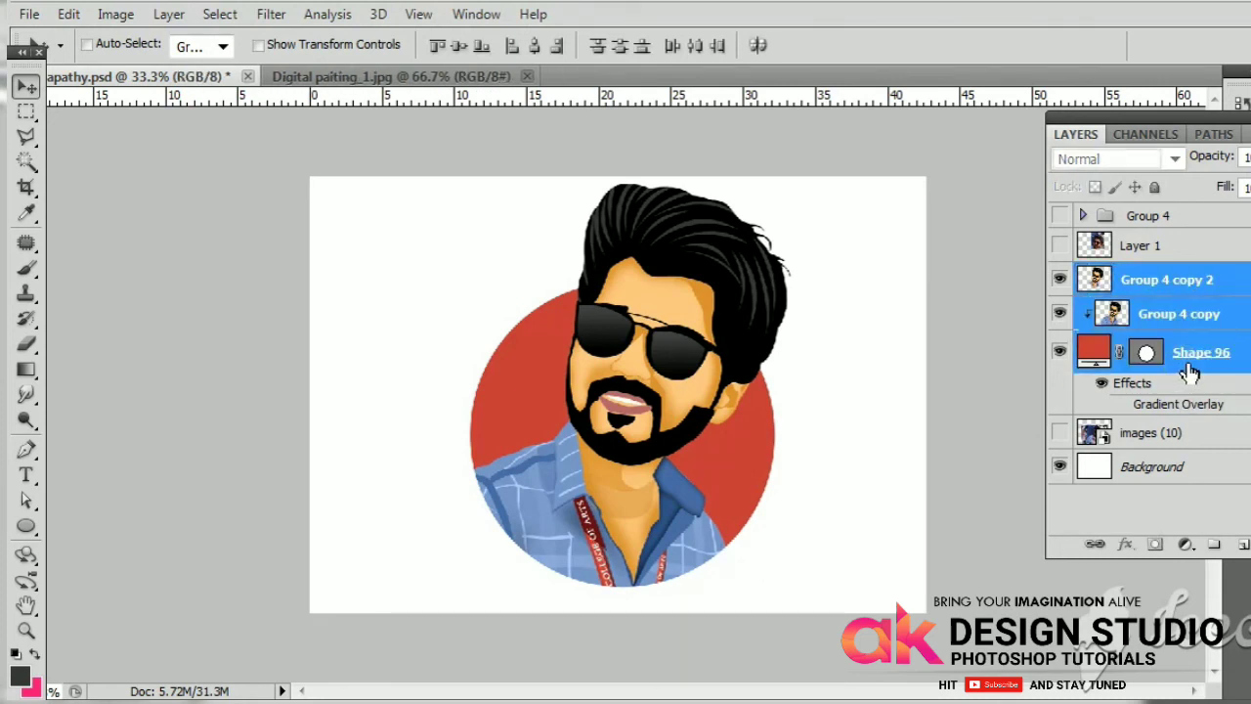
{"action": "key", "text": "ctrl+g"}
Step: Show the reference photo, move the cartoon badge left beside it, and hide panels
{"action": "left_click", "coordinate": [1060, 305]}
{"action": "left_click", "coordinate": [1059, 276]}
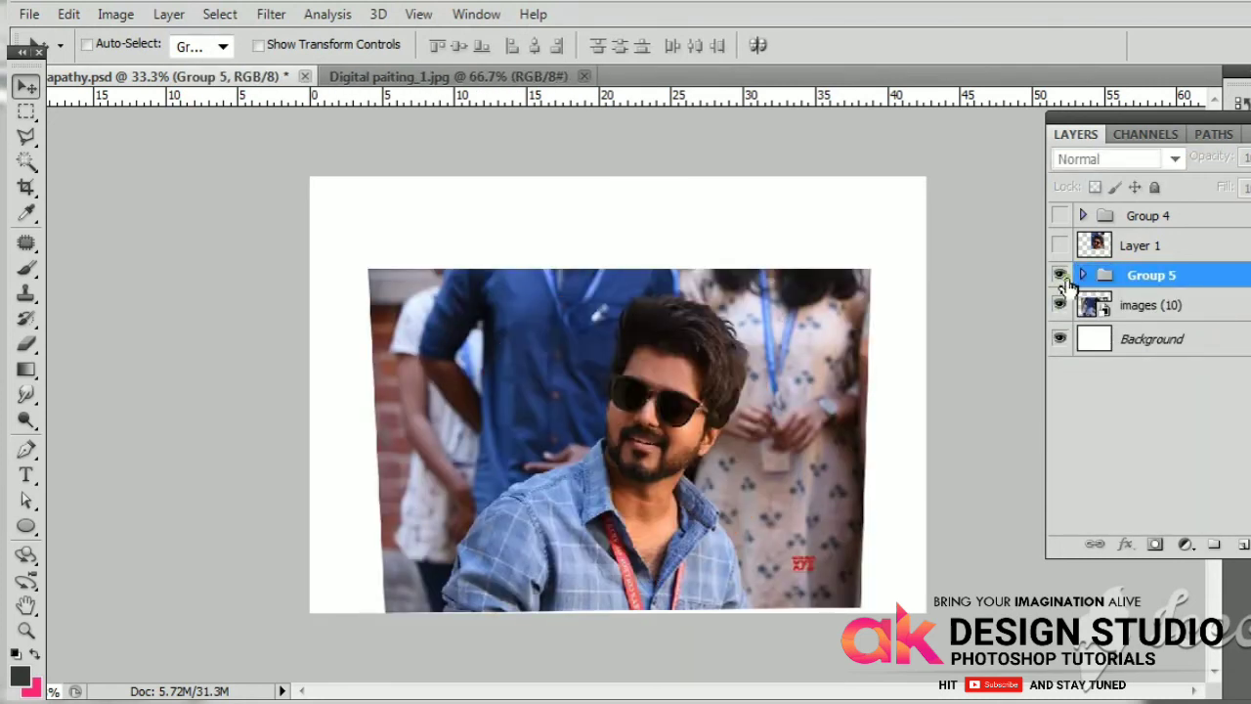
{"action": "left_click", "coordinate": [1059, 275]}
{"action": "mouse_move", "coordinate": [672, 342]}
{"action": "left_mouse_down"}
{"action": "mouse_move", "coordinate": [541, 342]}
{"action": "mouse_move", "coordinate": [523, 363]}
{"action": "left_mouse_up"}
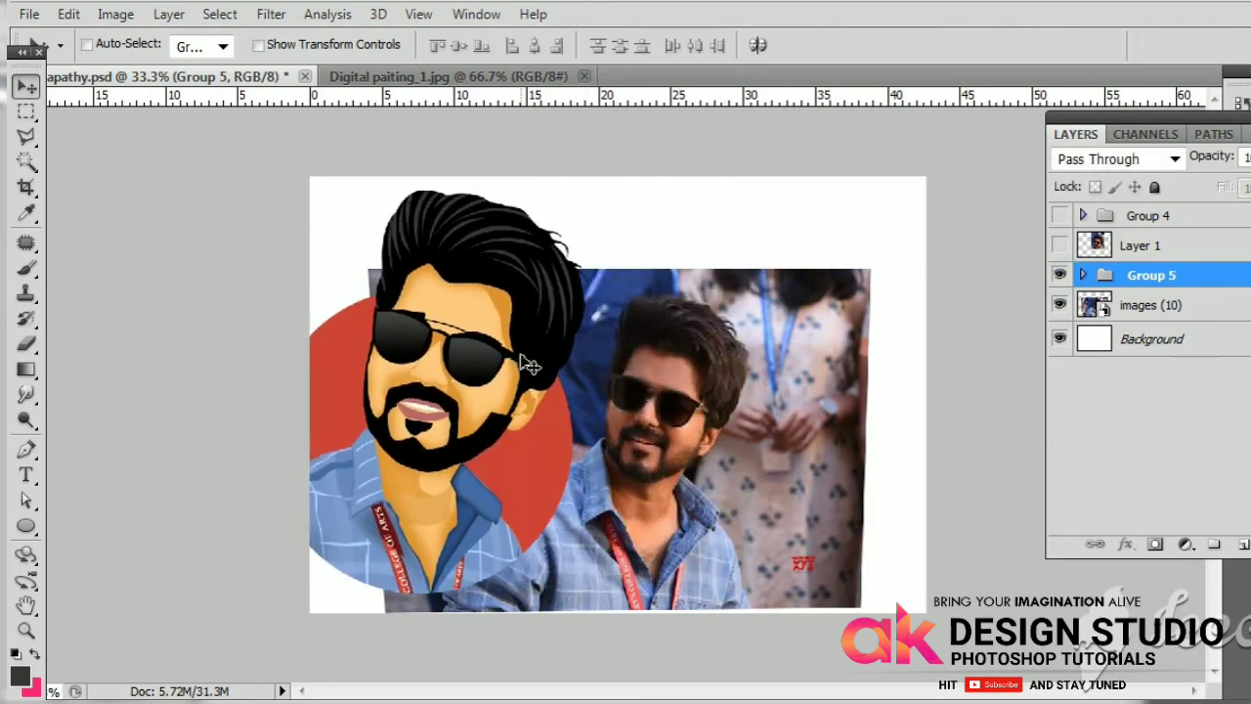
{"action": "left_click", "coordinate": [1059, 276]}
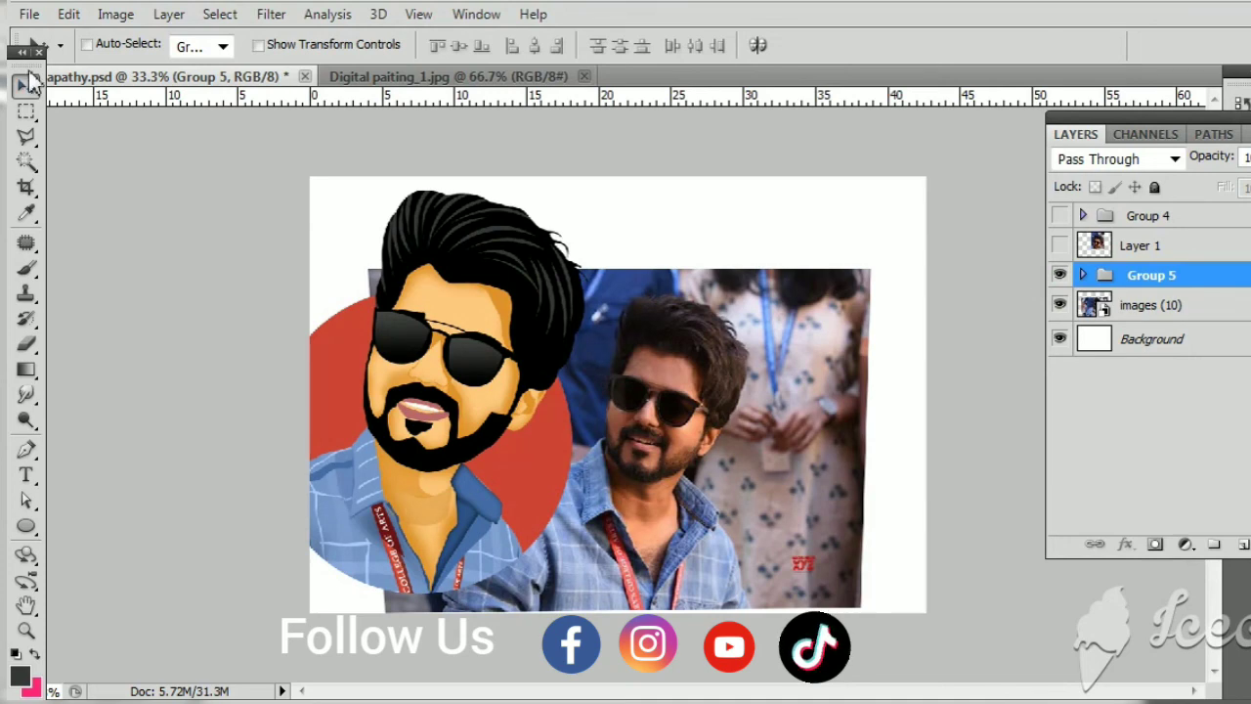
{"action": "key", "text": "Tab"}
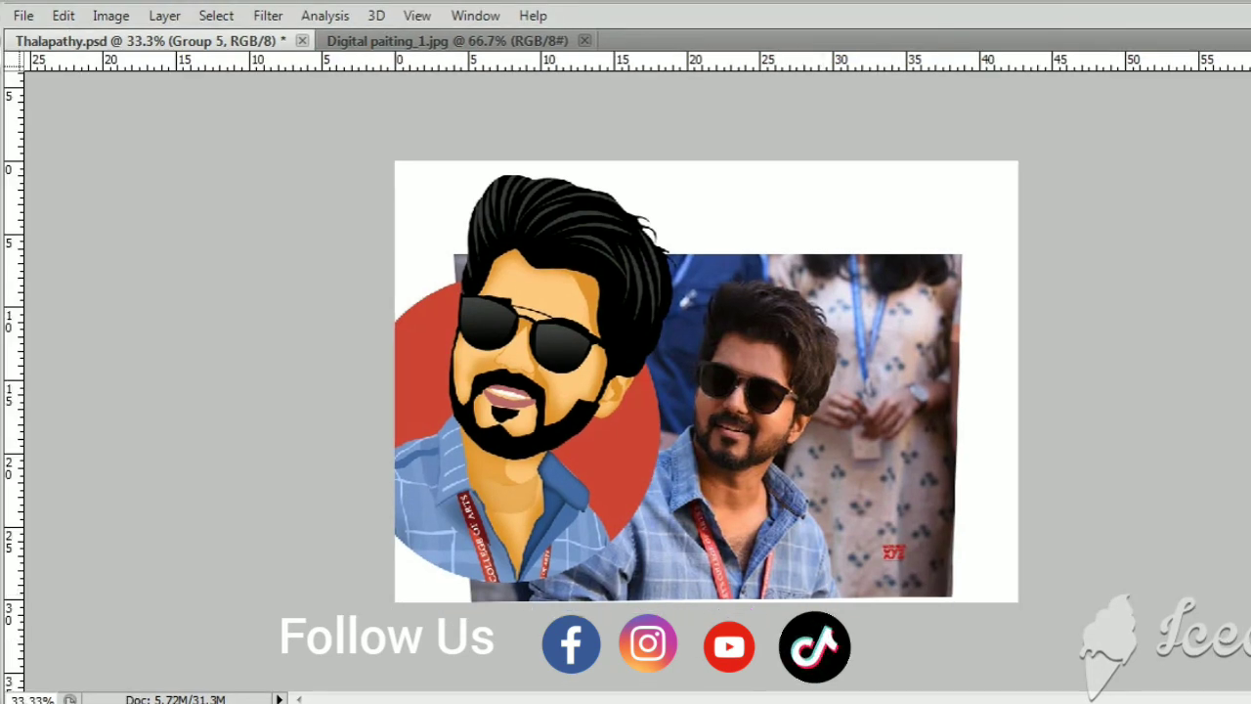